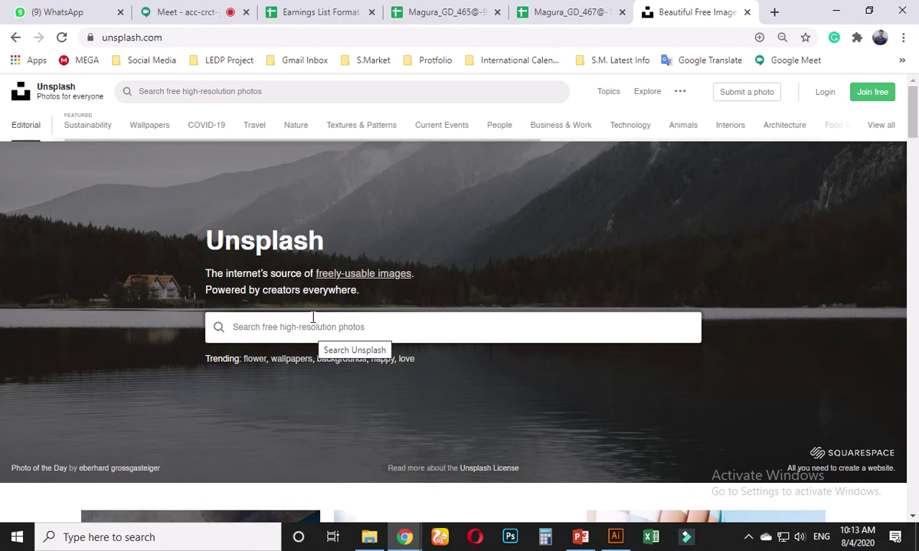
Step: Search Unsplash for 'yoga' photos
{"action": "left_click", "coordinate": [312, 316]}
{"action": "type", "text": "g"}
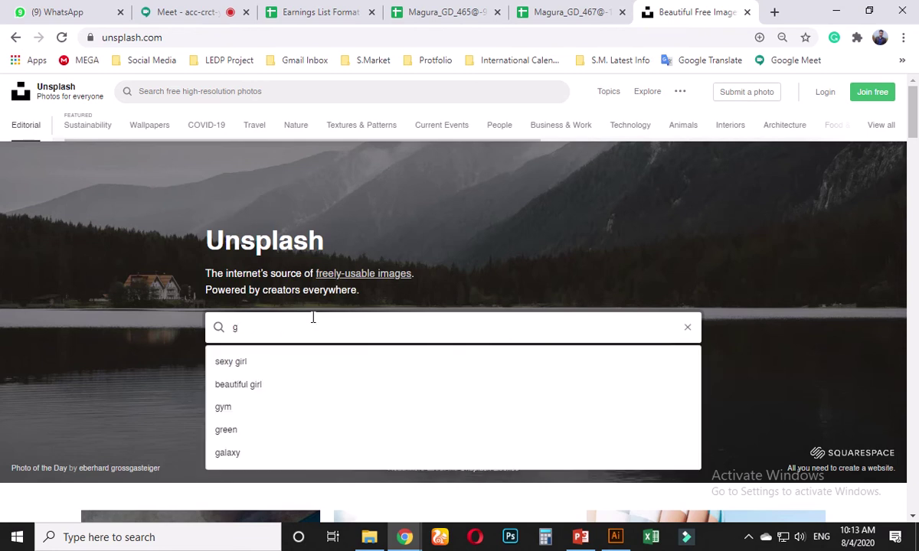
{"action": "key", "text": "BackSpace"}
{"action": "type", "text": "yoga"}
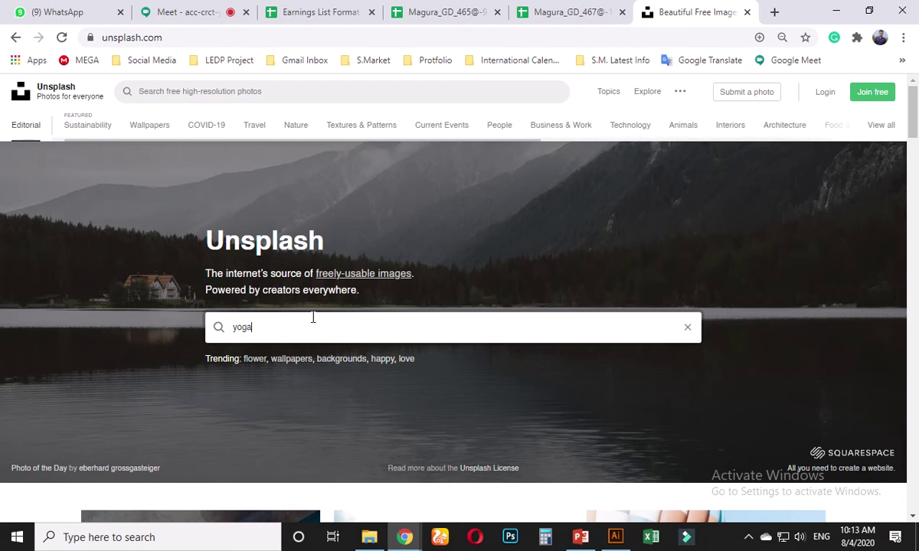
{"action": "key", "text": "BackSpace"}
{"action": "key", "text": "BackSpace"}
{"action": "key", "text": "BackSpace"}
{"action": "key", "text": "Return"}
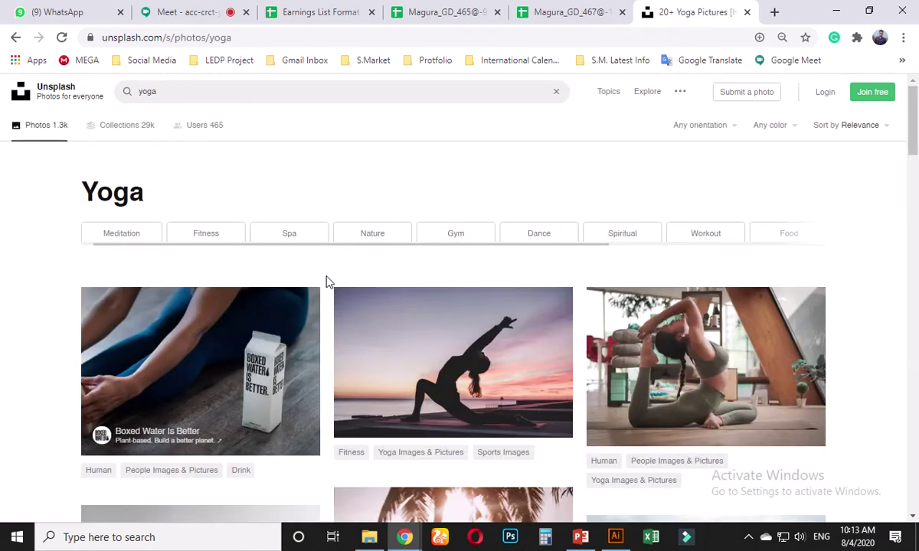
{"action": "scroll", "coordinate": [576, 274], "scroll_direction": "down", "scroll_amount": 2}
{"action": "scroll", "coordinate": [540, 261], "scroll_direction": "up", "scroll_amount": 1}
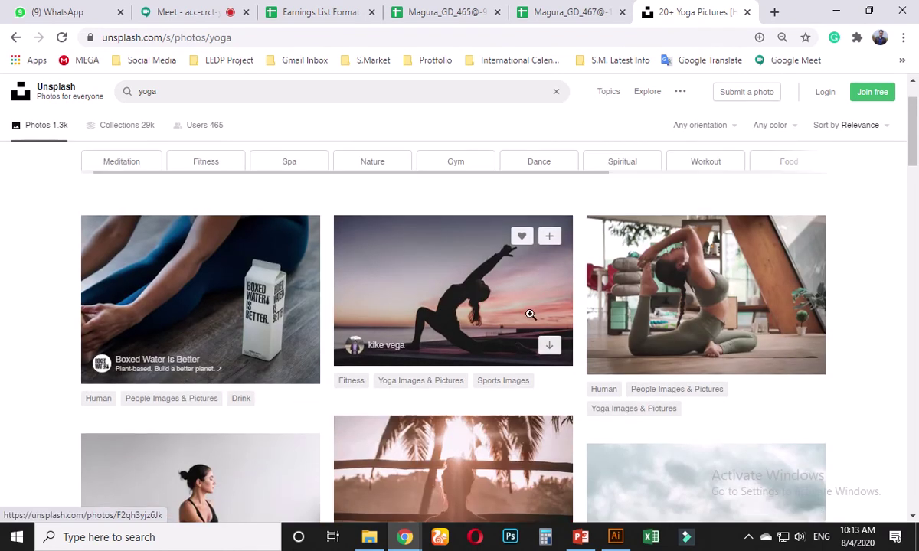
Step: Open the sunset yoga silhouette photo, copy the image, and return to Illustrator
{"action": "left_click", "coordinate": [545, 302]}
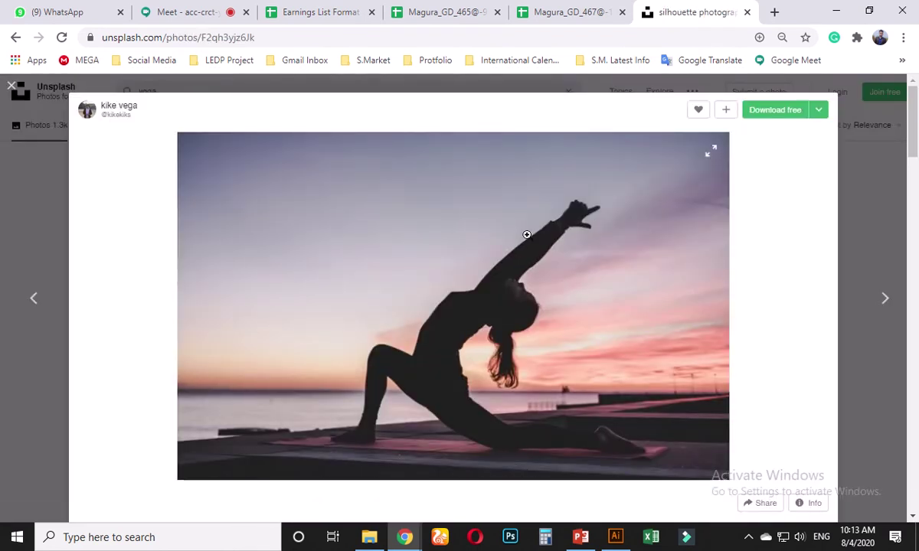
{"action": "right_click", "coordinate": [466, 206]}
{"action": "left_click", "coordinate": [553, 267]}
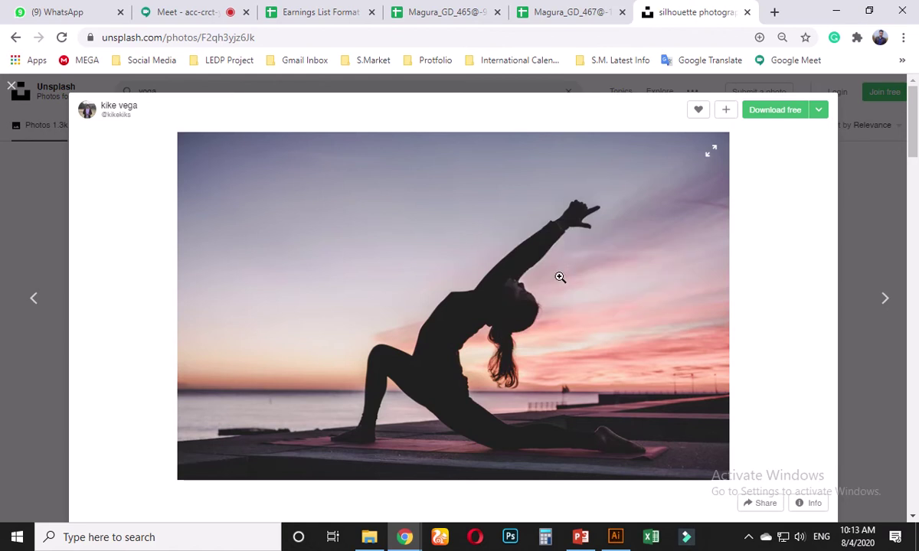
{"action": "left_click", "coordinate": [615, 536]}
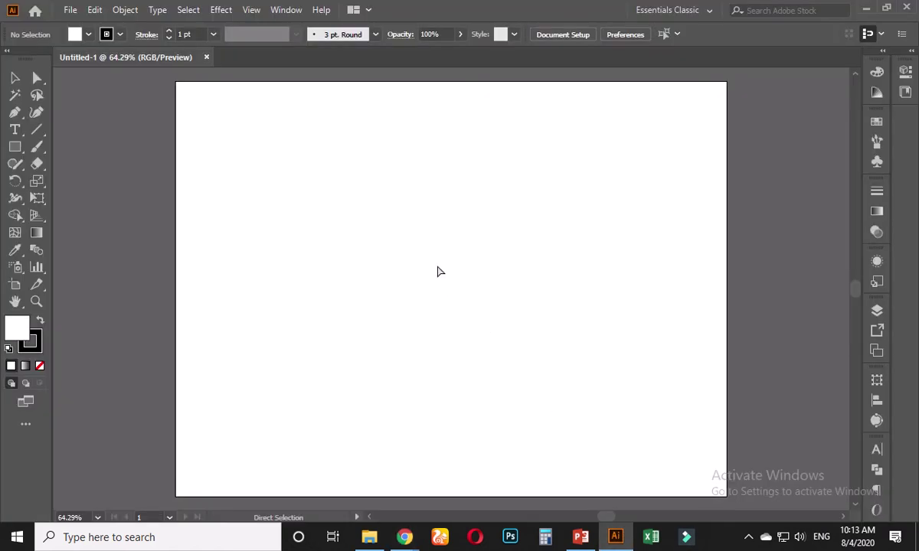
Step: Paste the sunset yoga photo onto the Untitled-1 artboard, zoom out, and deselect it
{"action": "key", "text": "ctrl+v"}
{"action": "key", "text": "ctrl+minus"}
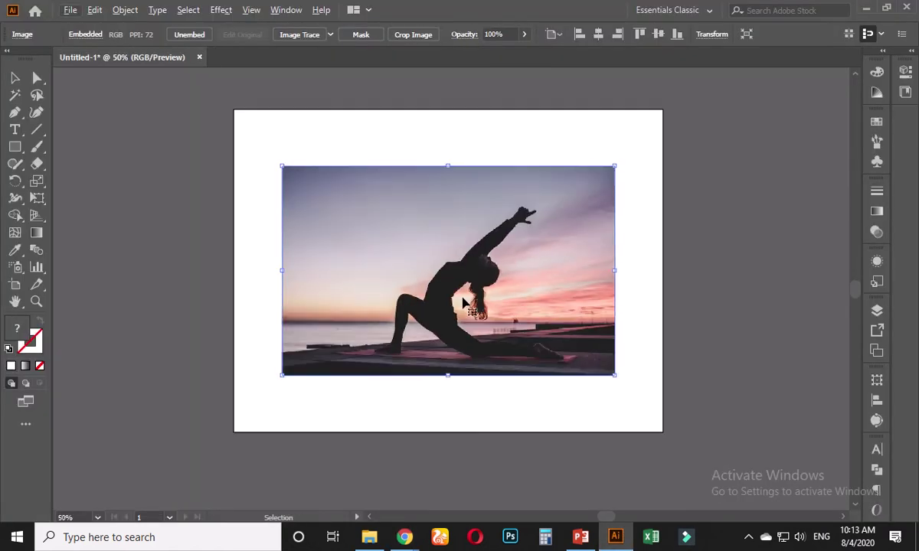
{"action": "key", "text": "ctrl+shift+a"}
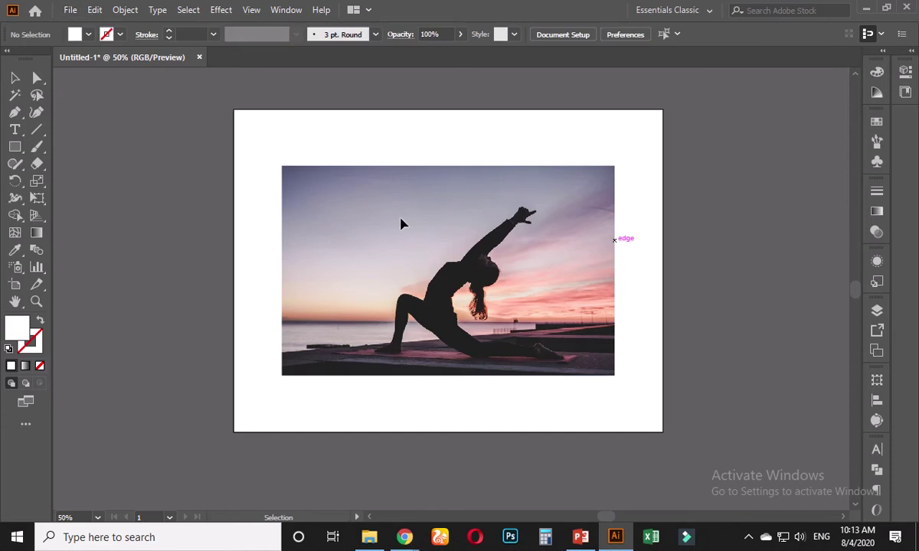
{"action": "scroll", "coordinate": [506, 310], "scroll_direction": "up", "scroll_amount": 2}
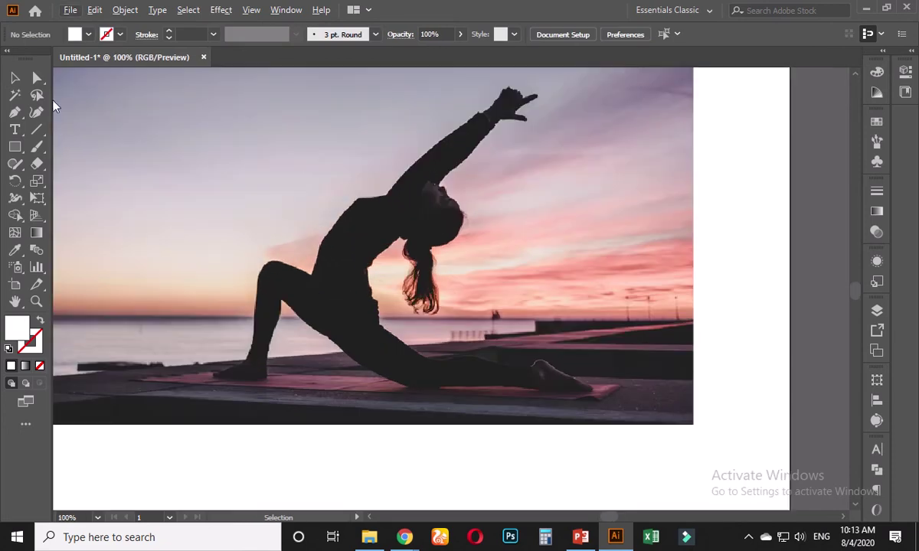
Step: Set up the Pen tool with no fill and a black 000000 stroke
{"action": "left_click", "coordinate": [17, 115]}
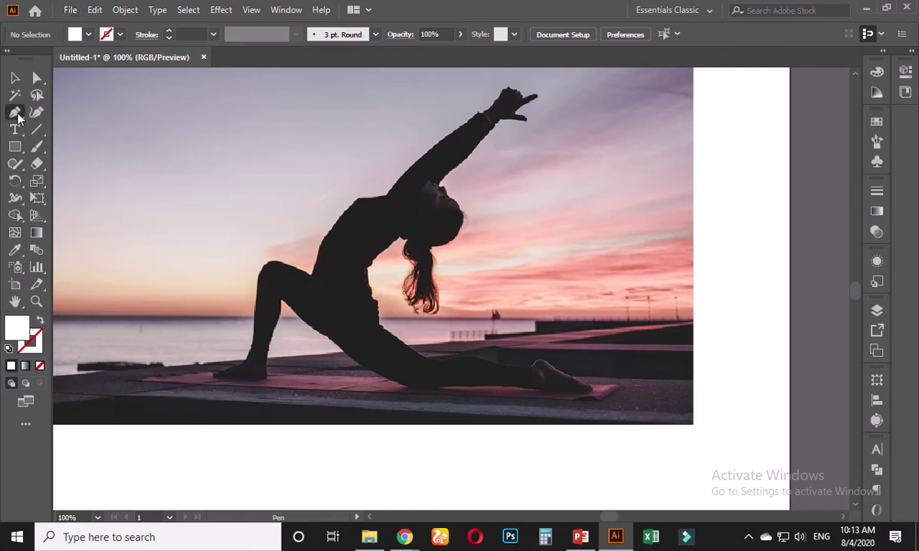
{"action": "left_click", "coordinate": [40, 321]}
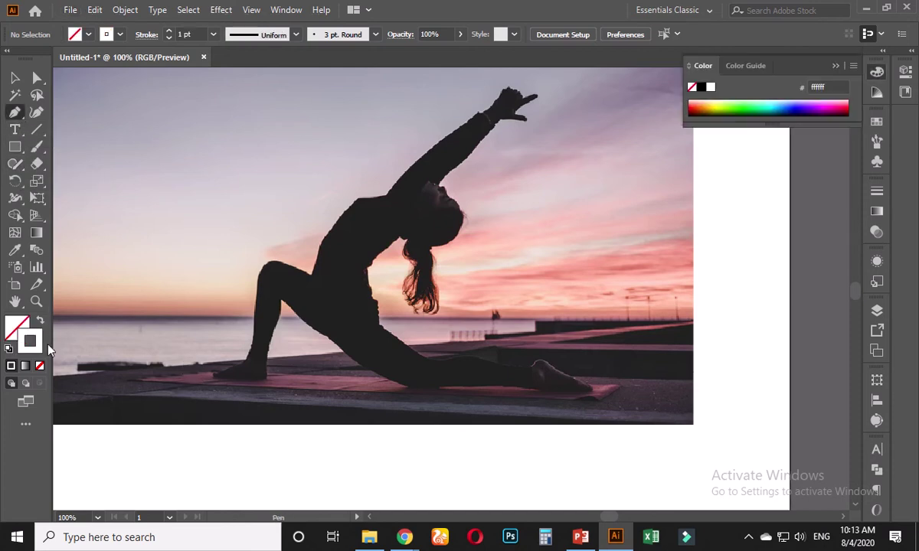
{"action": "left_click", "coordinate": [698, 88]}
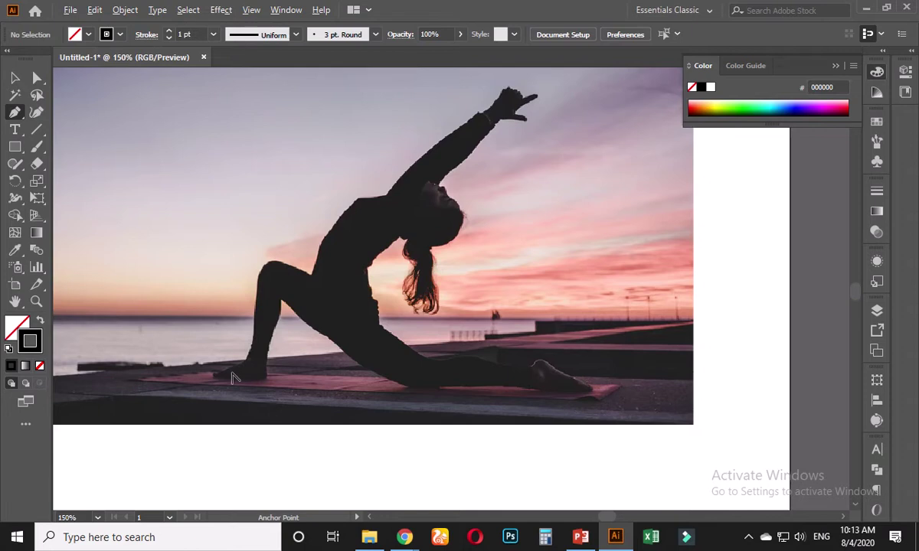
{"action": "scroll", "coordinate": [234, 375], "scroll_direction": "up", "scroll_amount": 6}
{"action": "scroll", "coordinate": [304, 382], "scroll_direction": "down", "scroll_amount": 7}
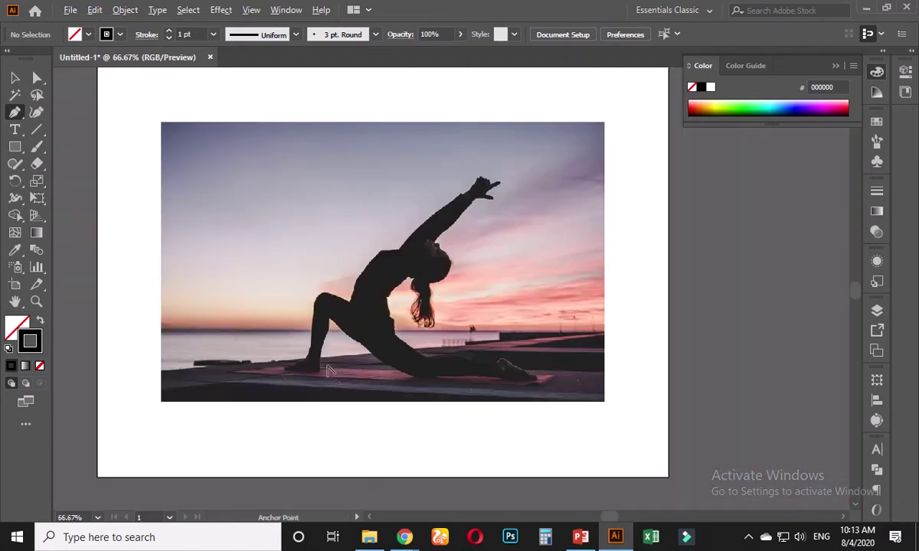
{"action": "scroll", "coordinate": [459, 368], "scroll_direction": "up", "scroll_amount": 2}
{"action": "scroll", "coordinate": [371, 387], "scroll_direction": "up", "scroll_amount": 1}
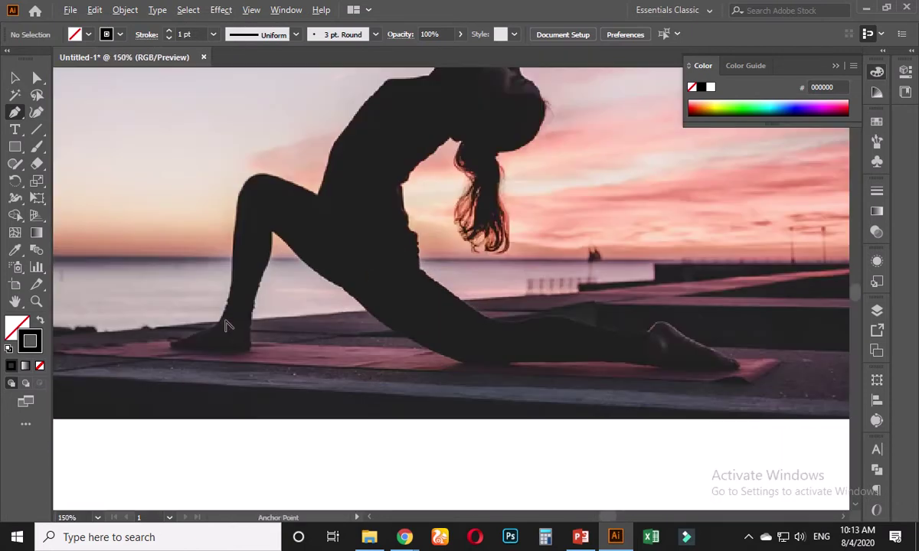
{"action": "scroll", "coordinate": [199, 333], "scroll_direction": "up", "scroll_amount": 3}
{"action": "scroll", "coordinate": [117, 369], "scroll_direction": "up", "scroll_amount": 1}
{"action": "scroll", "coordinate": [246, 339], "scroll_direction": "left", "scroll_amount": 2}
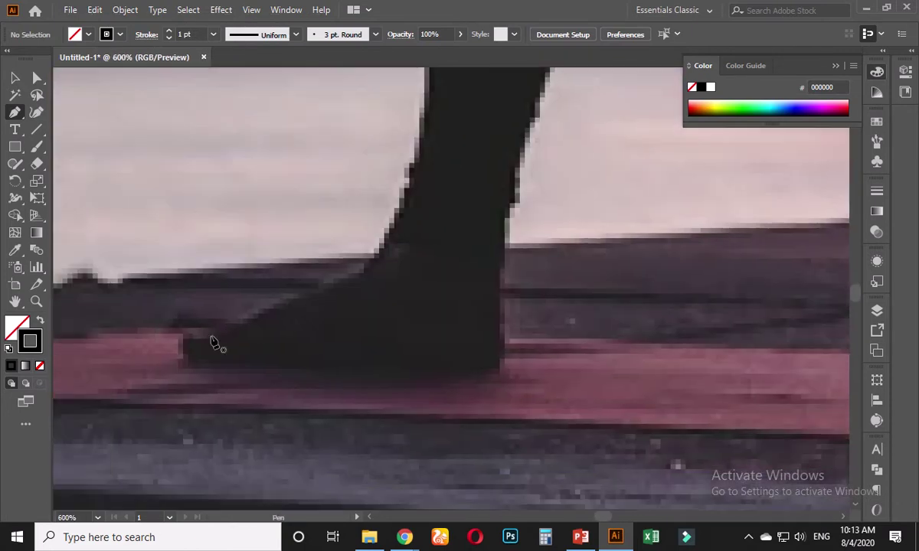
Step: Draw a short curved path along the front foot's sole, then end and deselect it
{"action": "left_click", "coordinate": [228, 362]}
{"action": "left_click_drag", "start_coordinate": [187, 352], "coordinate": [76, 84]}
{"action": "scroll", "coordinate": [375, 254], "scroll_direction": "down", "scroll_amount": 5}
{"action": "key", "text": "v"}
{"action": "left_click", "coordinate": [394, 264]}
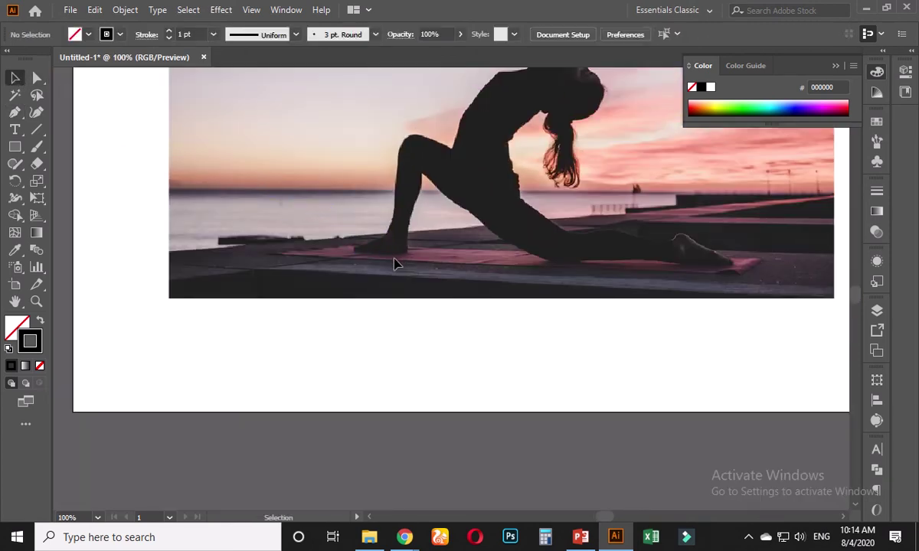
Step: With the Pencil tool, trace the sole, back of the leg and body's edge
{"action": "mouse_move", "coordinate": [15, 163]}
{"action": "left_mouse_down"}
{"action": "mouse_move", "coordinate": [32, 157]}
{"action": "mouse_move", "coordinate": [74, 201]}
{"action": "left_mouse_up"}
{"action": "scroll", "coordinate": [377, 264], "scroll_direction": "up", "scroll_amount": 5}
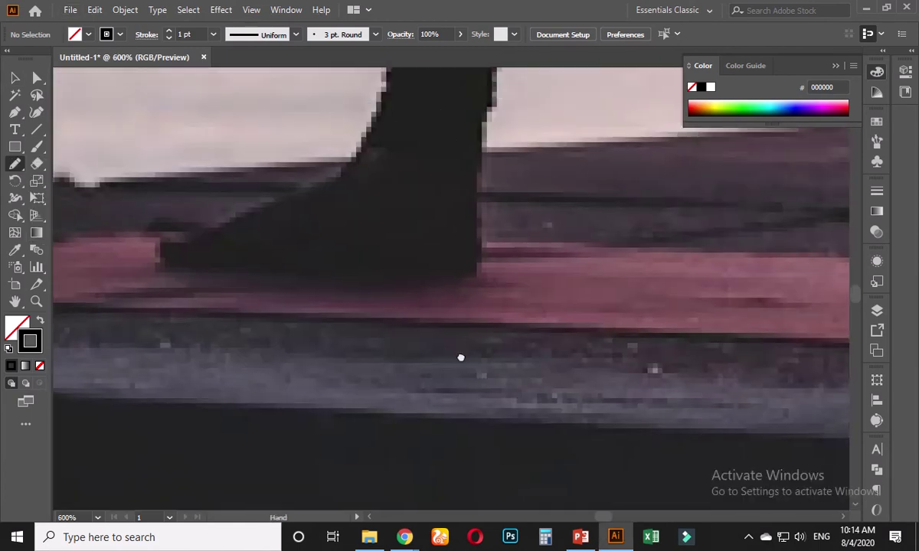
{"action": "left_click_drag", "start_coordinate": [460, 358], "coordinate": [537, 426]}
{"action": "mouse_move", "coordinate": [551, 345]}
{"action": "left_mouse_down"}
{"action": "mouse_move", "coordinate": [340, 346]}
{"action": "mouse_move", "coordinate": [240, 331]}
{"action": "mouse_move", "coordinate": [422, 243]}
{"action": "mouse_move", "coordinate": [444, 211]}
{"action": "mouse_move", "coordinate": [453, 103]}
{"action": "left_mouse_up"}
{"action": "left_click_drag", "start_coordinate": [455, 218], "coordinate": [351, 402]}
{"action": "scroll", "coordinate": [353, 418], "scroll_direction": "down", "scroll_amount": 2}
{"action": "mouse_move", "coordinate": [317, 468]}
{"action": "left_mouse_down"}
{"action": "mouse_move", "coordinate": [324, 315]}
{"action": "mouse_move", "coordinate": [344, 257]}
{"action": "mouse_move", "coordinate": [406, 240]}
{"action": "mouse_move", "coordinate": [448, 252]}
{"action": "left_mouse_up"}
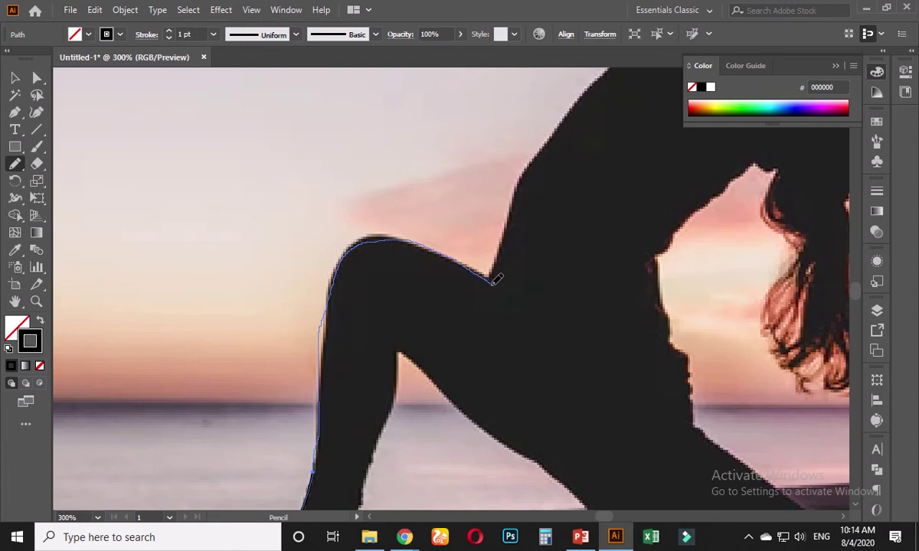
{"action": "mouse_move", "coordinate": [496, 280]}
{"action": "left_mouse_down"}
{"action": "mouse_move", "coordinate": [528, 170]}
{"action": "mouse_move", "coordinate": [575, 103]}
{"action": "mouse_move", "coordinate": [347, 384]}
{"action": "left_mouse_up"}
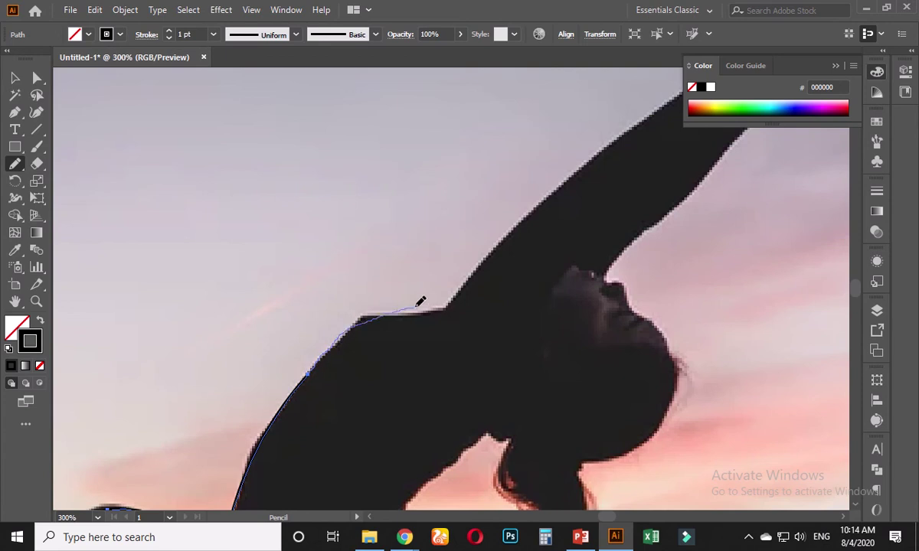
Step: Trace the raised arm's top edge, forearm and the hand's knuckles
{"action": "mouse_move", "coordinate": [469, 287]}
{"action": "left_mouse_down"}
{"action": "mouse_move", "coordinate": [328, 444]}
{"action": "mouse_move", "coordinate": [415, 337]}
{"action": "mouse_move", "coordinate": [532, 257]}
{"action": "left_mouse_up"}
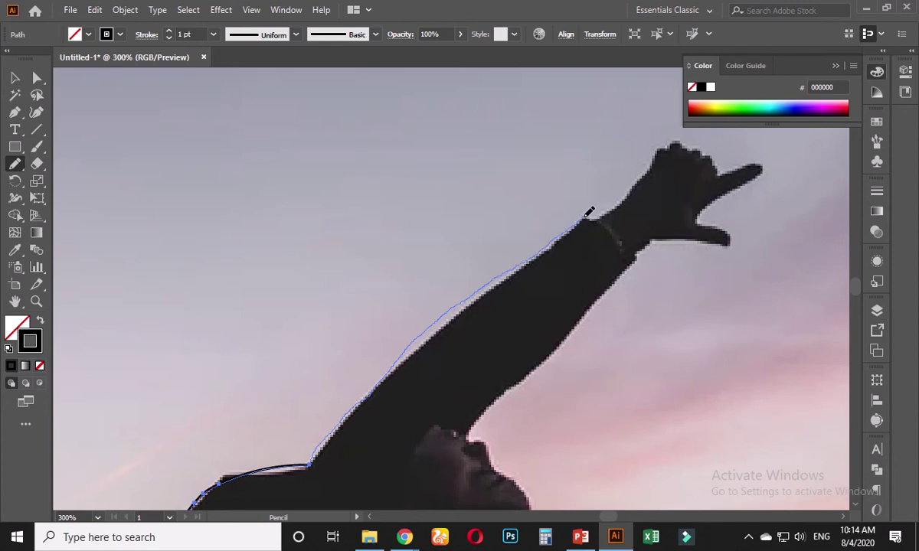
{"action": "left_click_drag", "start_coordinate": [583, 218], "coordinate": [582, 219]}
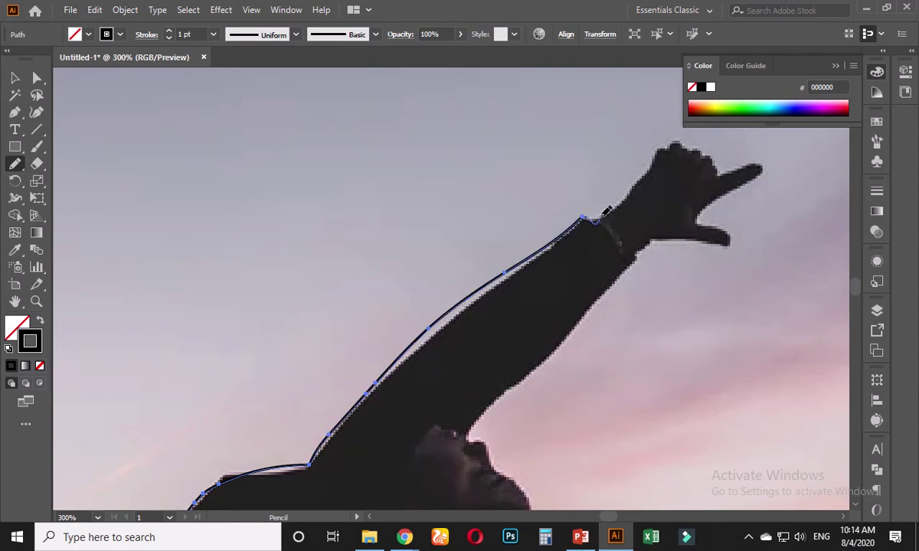
{"action": "left_click_drag", "start_coordinate": [655, 162], "coordinate": [649, 163]}
{"action": "scroll", "coordinate": [650, 163], "scroll_direction": "up", "scroll_amount": 4}
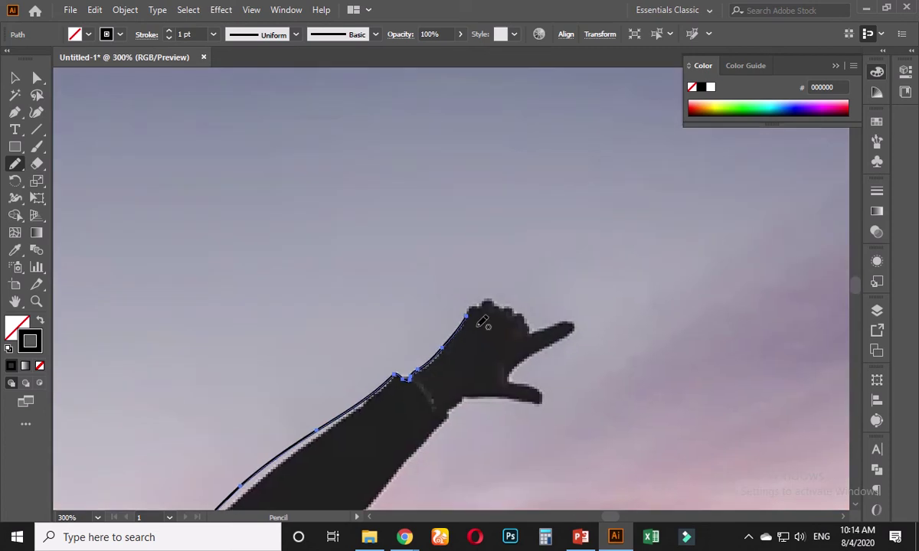
{"action": "mouse_move", "coordinate": [434, 282]}
{"action": "left_mouse_down"}
{"action": "mouse_move", "coordinate": [466, 238]}
{"action": "mouse_move", "coordinate": [498, 239]}
{"action": "mouse_move", "coordinate": [533, 212]}
{"action": "left_mouse_up"}
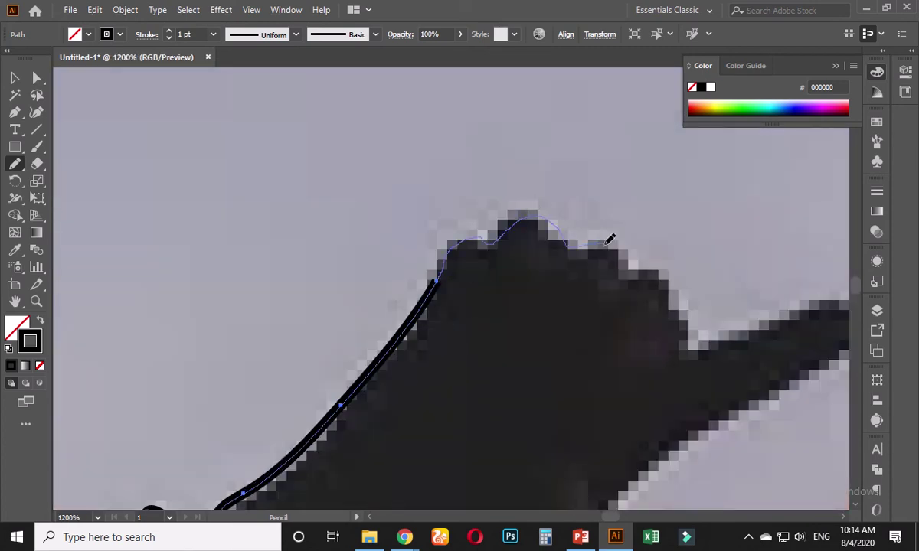
{"action": "mouse_move", "coordinate": [626, 276]}
{"action": "left_mouse_down"}
{"action": "mouse_move", "coordinate": [646, 282]}
{"action": "mouse_move", "coordinate": [678, 332]}
{"action": "mouse_move", "coordinate": [673, 360]}
{"action": "left_mouse_up"}
{"action": "left_click_drag", "start_coordinate": [679, 410], "coordinate": [361, 353]}
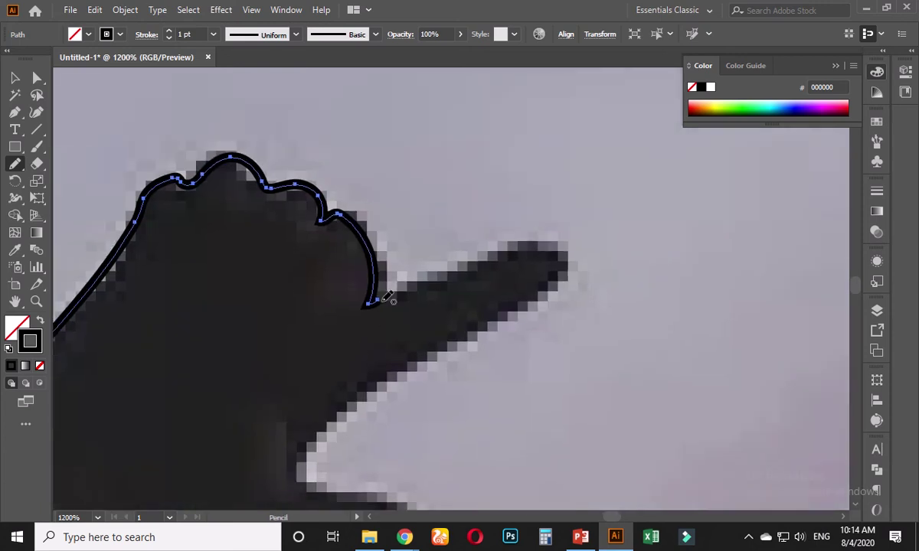
Step: Outline the outstretched thumb and the lower edge of the hand
{"action": "mouse_move", "coordinate": [370, 300]}
{"action": "left_mouse_down"}
{"action": "mouse_move", "coordinate": [526, 239]}
{"action": "mouse_move", "coordinate": [550, 246]}
{"action": "mouse_move", "coordinate": [529, 293]}
{"action": "mouse_move", "coordinate": [398, 382]}
{"action": "left_mouse_up"}
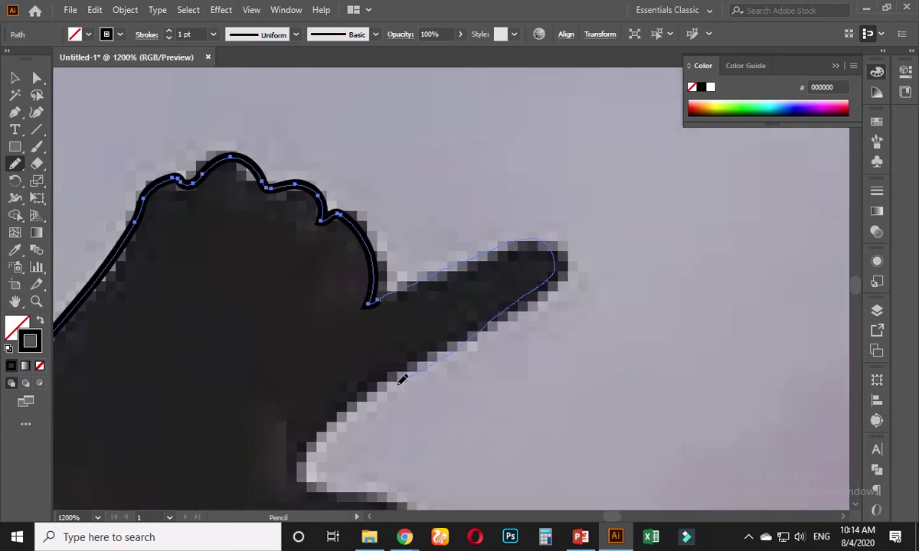
{"action": "mouse_move", "coordinate": [327, 487]}
{"action": "left_mouse_down"}
{"action": "mouse_move", "coordinate": [344, 492]}
{"action": "mouse_move", "coordinate": [317, 202]}
{"action": "mouse_move", "coordinate": [380, 217]}
{"action": "mouse_move", "coordinate": [423, 273]}
{"action": "mouse_move", "coordinate": [419, 295]}
{"action": "left_mouse_up"}
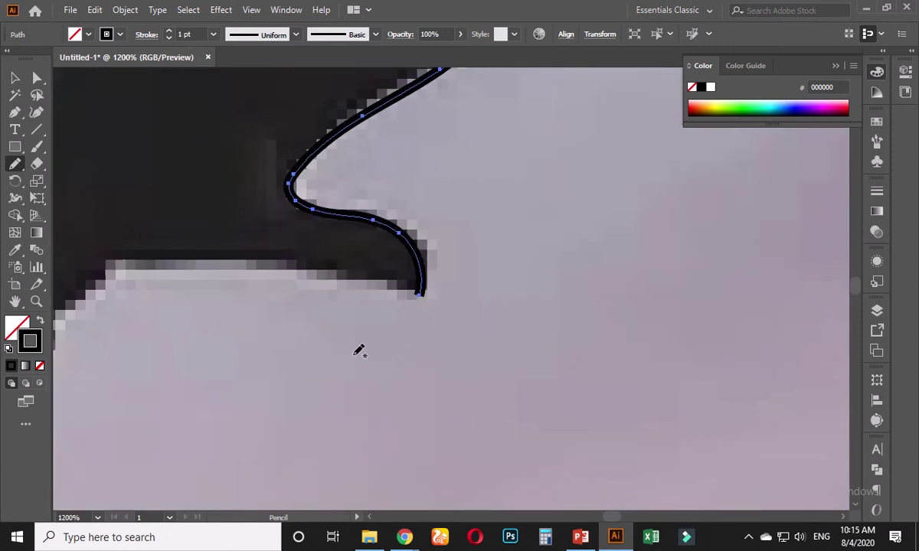
{"action": "key", "text": "ctrl+minus"}
{"action": "key", "text": "ctrl+minus"}
{"action": "mouse_move", "coordinate": [338, 352]}
{"action": "left_mouse_down"}
{"action": "mouse_move", "coordinate": [439, 330]}
{"action": "mouse_move", "coordinate": [514, 263]}
{"action": "mouse_move", "coordinate": [424, 250]}
{"action": "mouse_move", "coordinate": [373, 261]}
{"action": "left_mouse_up"}
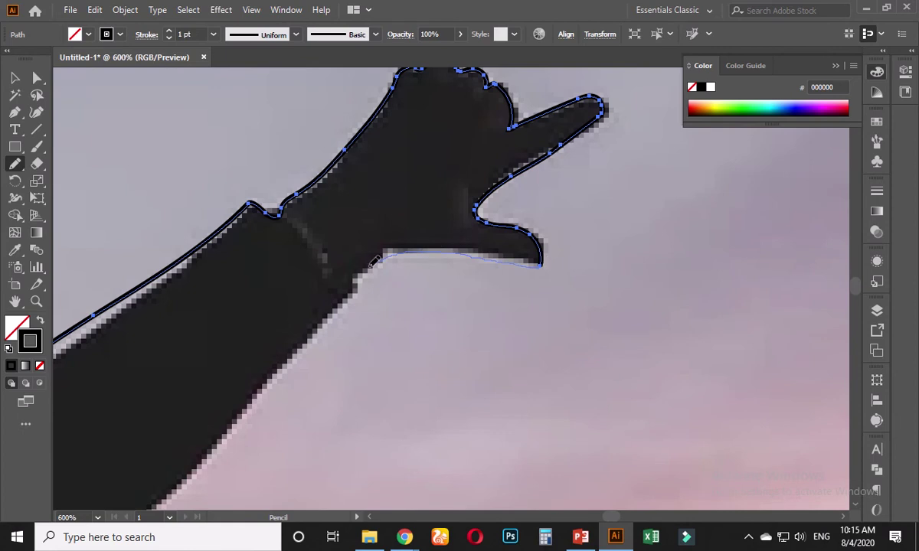
{"action": "left_click_drag", "start_coordinate": [348, 293], "coordinate": [328, 328]}
{"action": "key", "text": "ctrl+minus"}
{"action": "key", "text": "ctrl+minus"}
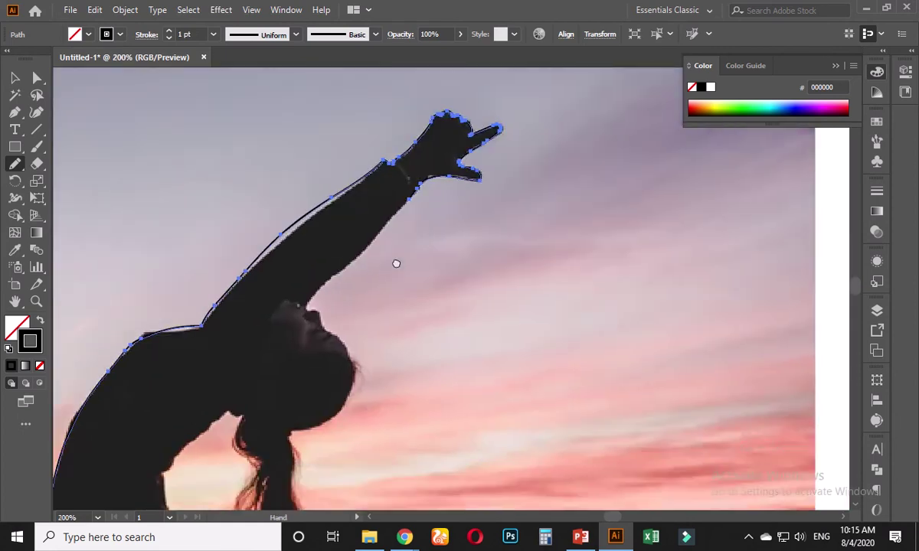
Step: Continue the pencil outline down the hand's lower edge and wrist underside
{"action": "scroll", "coordinate": [404, 185], "scroll_direction": "up", "scroll_amount": 1}
{"action": "scroll", "coordinate": [414, 173], "scroll_direction": "up", "scroll_amount": 1}
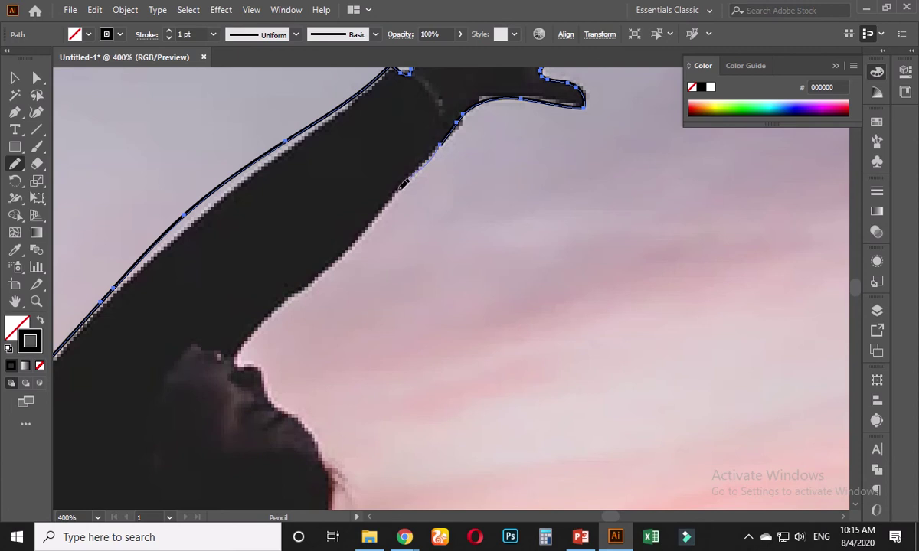
{"action": "left_click_drag", "start_coordinate": [403, 183], "coordinate": [368, 233]}
{"action": "left_click_drag", "start_coordinate": [240, 357], "coordinate": [236, 364]}
{"action": "scroll", "coordinate": [223, 383], "scroll_direction": "up", "scroll_amount": 4}
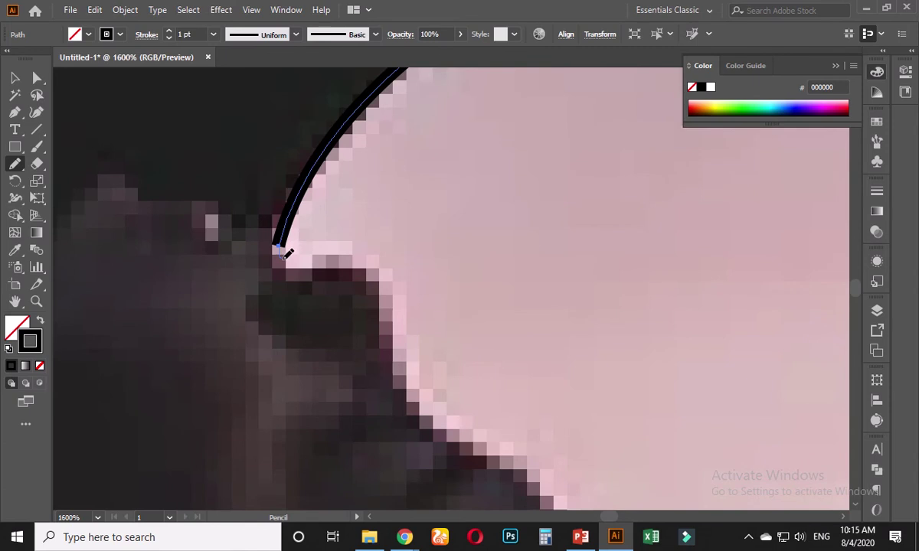
{"action": "mouse_move", "coordinate": [335, 252]}
{"action": "left_mouse_down"}
{"action": "mouse_move", "coordinate": [354, 266]}
{"action": "mouse_move", "coordinate": [389, 375]}
{"action": "mouse_move", "coordinate": [445, 434]}
{"action": "mouse_move", "coordinate": [494, 449]}
{"action": "mouse_move", "coordinate": [414, 336]}
{"action": "mouse_move", "coordinate": [342, 269]}
{"action": "left_mouse_up"}
{"action": "key", "text": "space"}
{"action": "scroll", "coordinate": [348, 253], "scroll_direction": "down", "scroll_amount": 1}
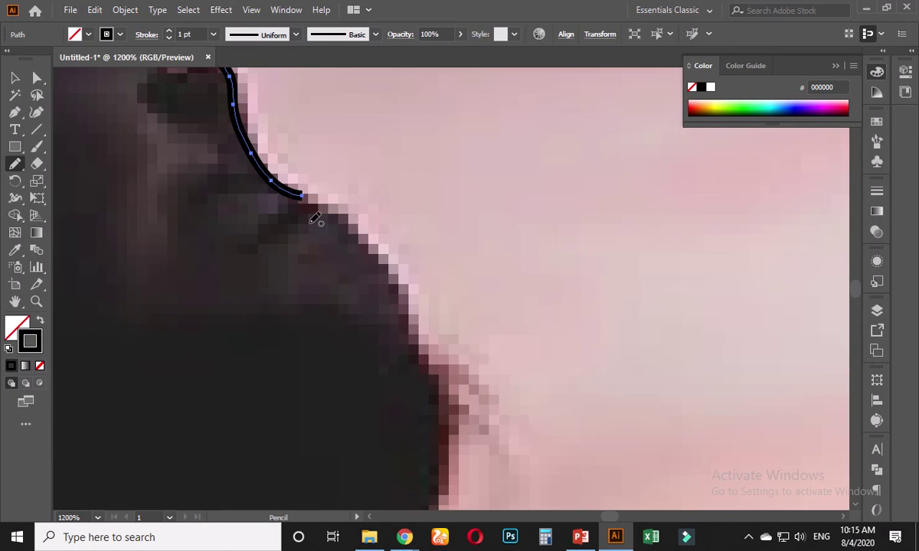
{"action": "mouse_move", "coordinate": [388, 256]}
{"action": "left_mouse_down"}
{"action": "mouse_move", "coordinate": [426, 365]}
{"action": "mouse_move", "coordinate": [396, 395]}
{"action": "mouse_move", "coordinate": [376, 321]}
{"action": "mouse_move", "coordinate": [388, 299]}
{"action": "left_mouse_up"}
{"action": "scroll", "coordinate": [429, 369], "scroll_direction": "down", "scroll_amount": 3}
Step: Trace the chin, face and neck down to the hair, undoing stray strokes
{"action": "key", "text": "space"}
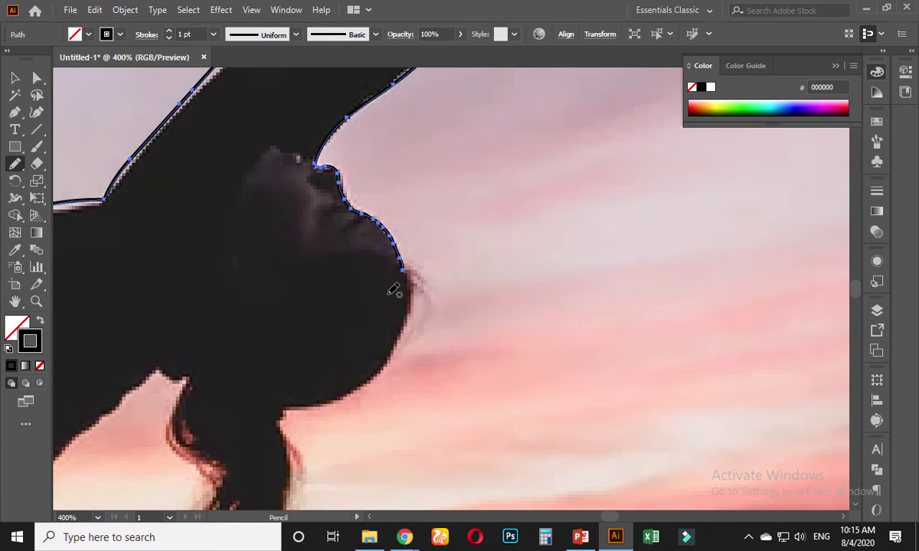
{"action": "key", "text": "ctrl+z"}
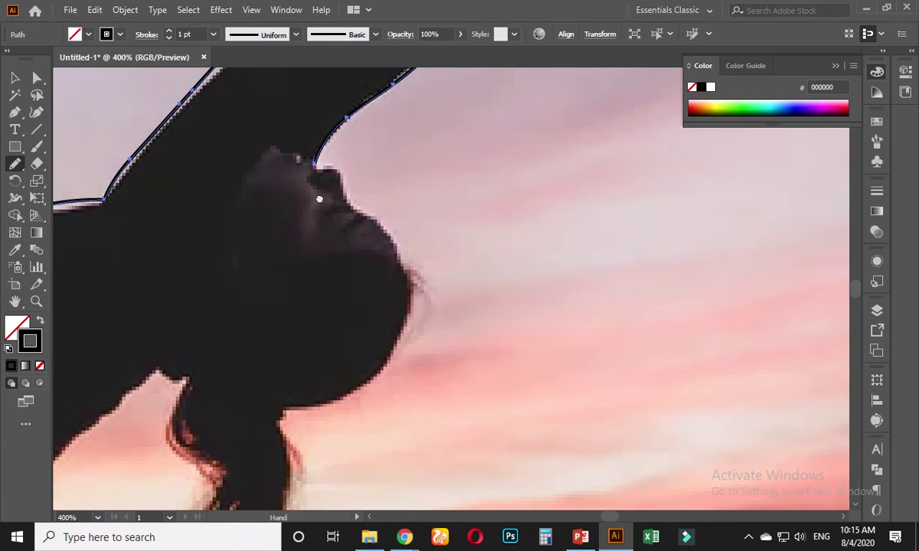
{"action": "key", "text": "space"}
{"action": "left_click_drag", "start_coordinate": [314, 172], "coordinate": [362, 235]}
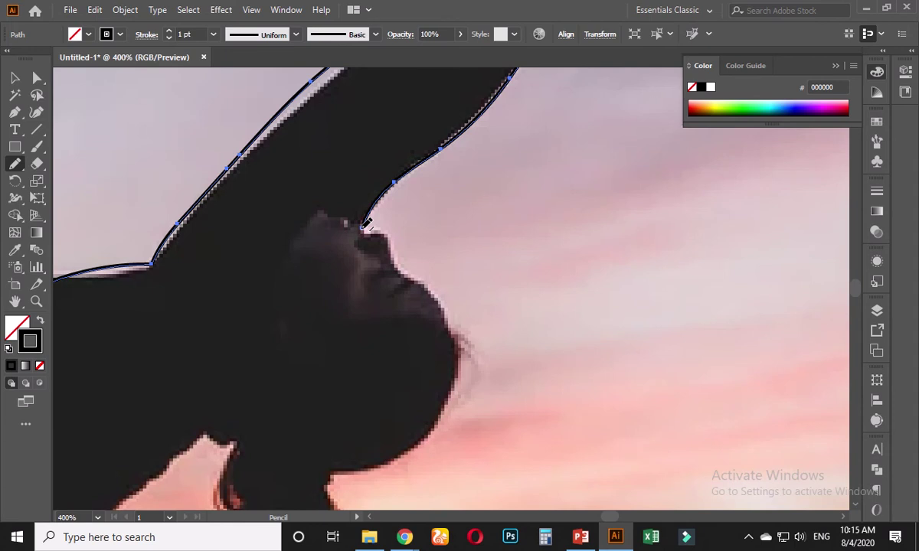
{"action": "scroll", "coordinate": [366, 223], "scroll_direction": "up", "scroll_amount": 1}
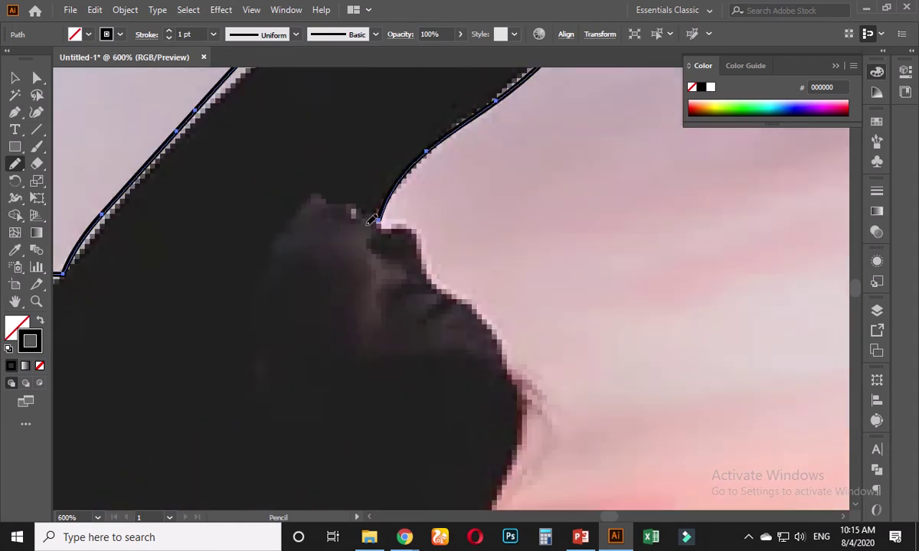
{"action": "mouse_move", "coordinate": [338, 240]}
{"action": "left_mouse_down"}
{"action": "mouse_move", "coordinate": [279, 327]}
{"action": "mouse_move", "coordinate": [269, 423]}
{"action": "left_mouse_up"}
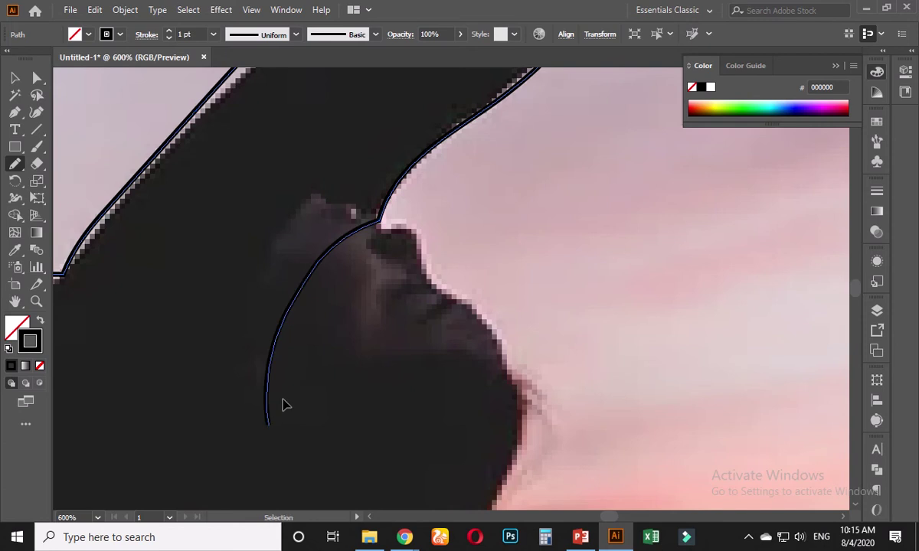
{"action": "key", "text": "ctrl+z"}
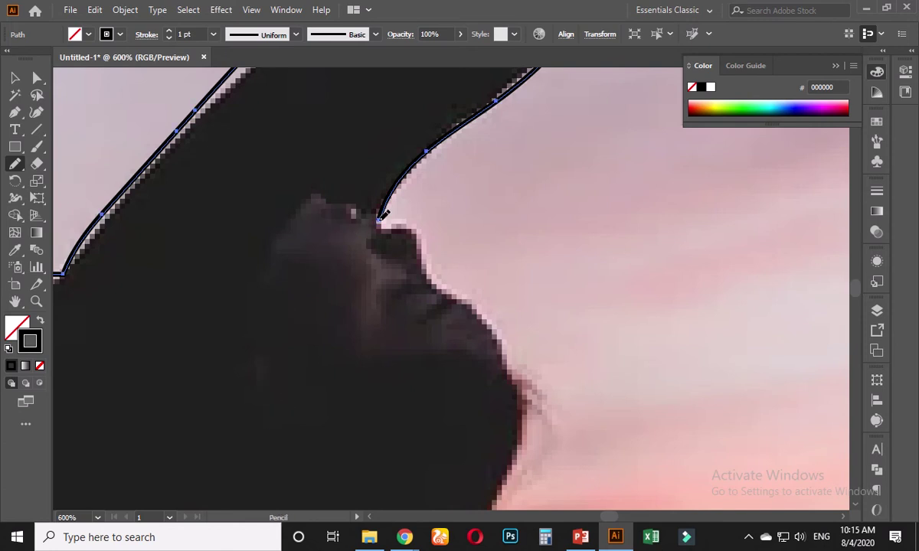
{"action": "mouse_move", "coordinate": [378, 219]}
{"action": "left_mouse_down"}
{"action": "mouse_move", "coordinate": [320, 194]}
{"action": "mouse_move", "coordinate": [273, 234]}
{"action": "mouse_move", "coordinate": [244, 330]}
{"action": "mouse_move", "coordinate": [245, 382]}
{"action": "mouse_move", "coordinate": [266, 433]}
{"action": "mouse_move", "coordinate": [270, 288]}
{"action": "mouse_move", "coordinate": [261, 259]}
{"action": "mouse_move", "coordinate": [296, 261]}
{"action": "mouse_move", "coordinate": [312, 209]}
{"action": "mouse_move", "coordinate": [393, 184]}
{"action": "mouse_move", "coordinate": [438, 183]}
{"action": "mouse_move", "coordinate": [462, 207]}
{"action": "mouse_move", "coordinate": [487, 204]}
{"action": "mouse_move", "coordinate": [498, 227]}
{"action": "mouse_move", "coordinate": [493, 282]}
{"action": "mouse_move", "coordinate": [458, 360]}
{"action": "mouse_move", "coordinate": [382, 410]}
{"action": "mouse_move", "coordinate": [310, 423]}
{"action": "mouse_move", "coordinate": [362, 259]}
{"action": "mouse_move", "coordinate": [370, 146]}
{"action": "mouse_move", "coordinate": [350, 168]}
{"action": "mouse_move", "coordinate": [364, 263]}
{"action": "left_mouse_up"}
{"action": "scroll", "coordinate": [278, 425], "scroll_direction": "down", "scroll_amount": 2}
{"action": "scroll", "coordinate": [272, 287], "scroll_direction": "up", "scroll_amount": 2}
{"action": "left_click_drag", "start_coordinate": [363, 327], "coordinate": [379, 375]}
Step: Trace up the hair's edge and around the hair strands and crest
{"action": "scroll", "coordinate": [379, 375], "scroll_direction": "down", "scroll_amount": 2}
{"action": "left_click_drag", "start_coordinate": [375, 335], "coordinate": [384, 239]}
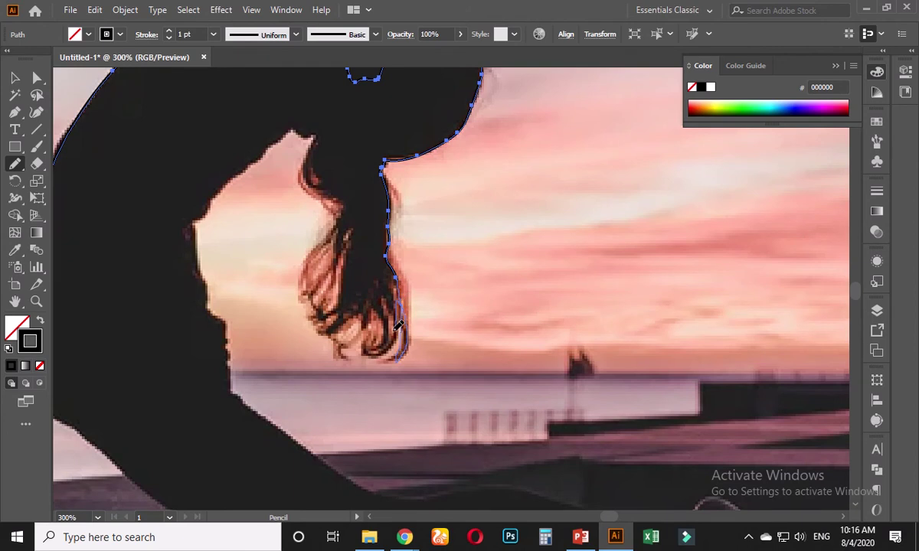
{"action": "mouse_move", "coordinate": [384, 352]}
{"action": "left_mouse_down"}
{"action": "mouse_move", "coordinate": [392, 312]}
{"action": "mouse_move", "coordinate": [348, 308]}
{"action": "mouse_move", "coordinate": [352, 226]}
{"action": "mouse_move", "coordinate": [343, 250]}
{"action": "left_mouse_up"}
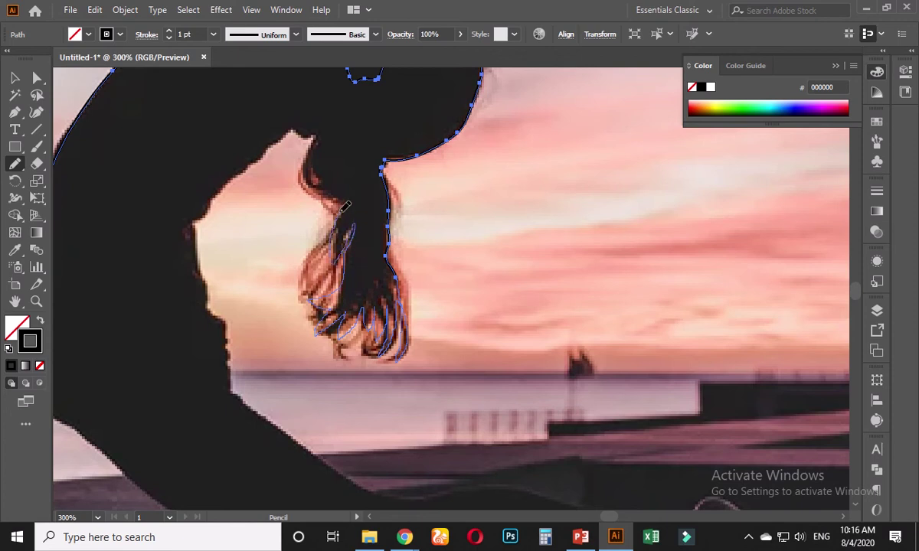
{"action": "mouse_move", "coordinate": [315, 179]}
{"action": "left_mouse_down"}
{"action": "mouse_move", "coordinate": [317, 136]}
{"action": "mouse_move", "coordinate": [314, 150]}
{"action": "mouse_move", "coordinate": [377, 195]}
{"action": "left_mouse_up"}
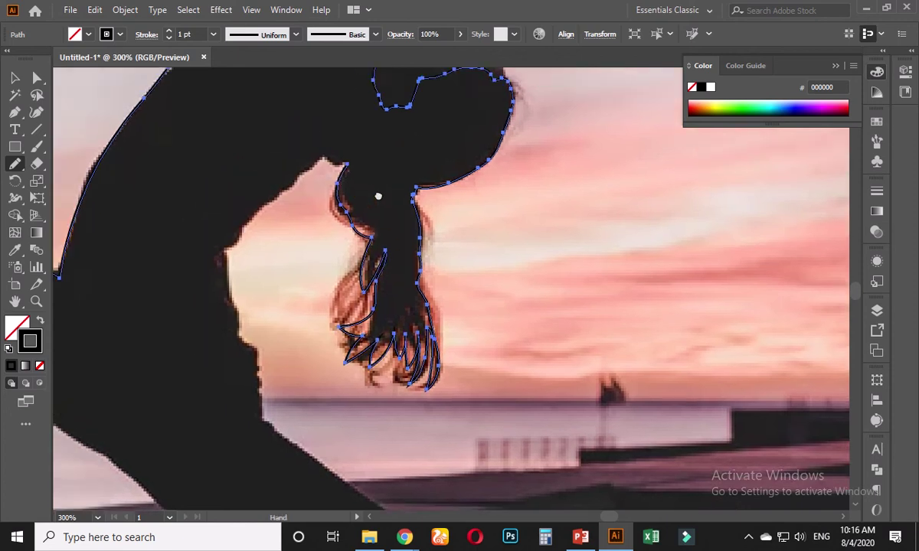
{"action": "scroll", "coordinate": [377, 193], "scroll_direction": "up", "scroll_amount": 1}
{"action": "scroll", "coordinate": [381, 189], "scroll_direction": "up", "scroll_amount": 2}
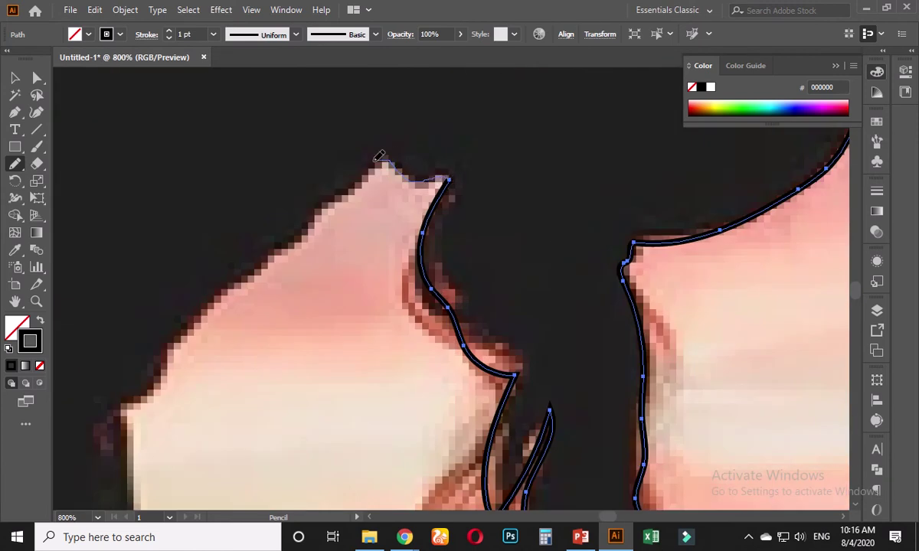
{"action": "mouse_move", "coordinate": [375, 162]}
{"action": "left_mouse_down"}
{"action": "mouse_move", "coordinate": [251, 258]}
{"action": "mouse_move", "coordinate": [216, 302]}
{"action": "left_mouse_up"}
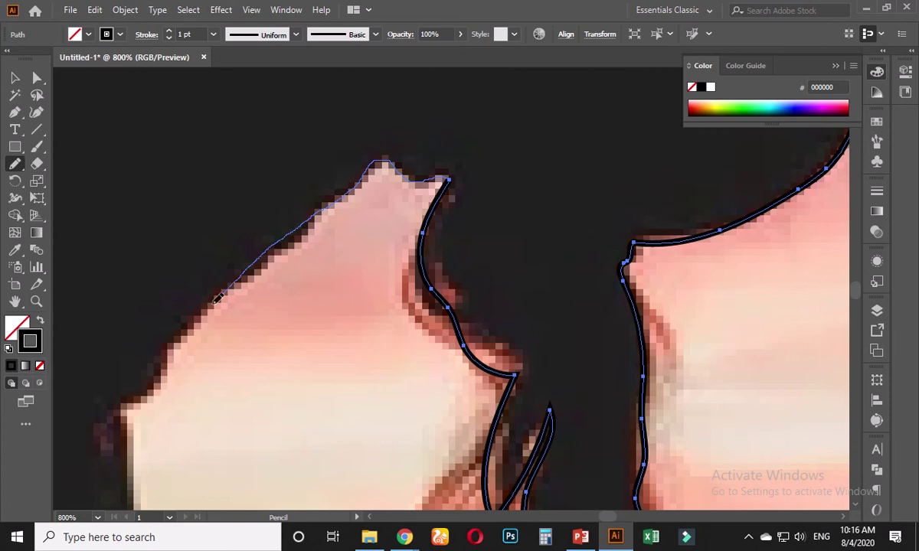
{"action": "left_click_drag", "start_coordinate": [162, 354], "coordinate": [164, 352]}
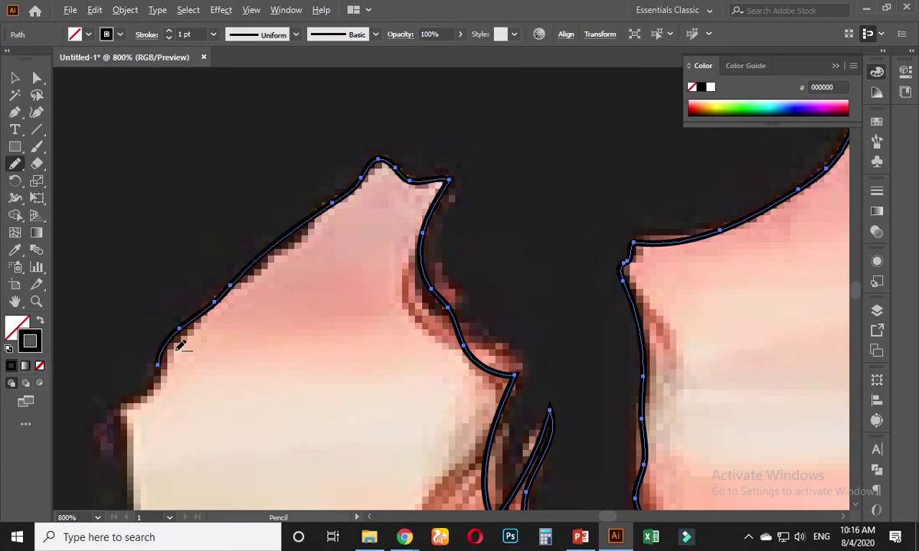
{"action": "scroll", "coordinate": [180, 341], "scroll_direction": "down", "scroll_amount": 3}
{"action": "scroll", "coordinate": [209, 363], "scroll_direction": "down", "scroll_amount": 2}
{"action": "scroll", "coordinate": [276, 248], "scroll_direction": "up", "scroll_amount": 2}
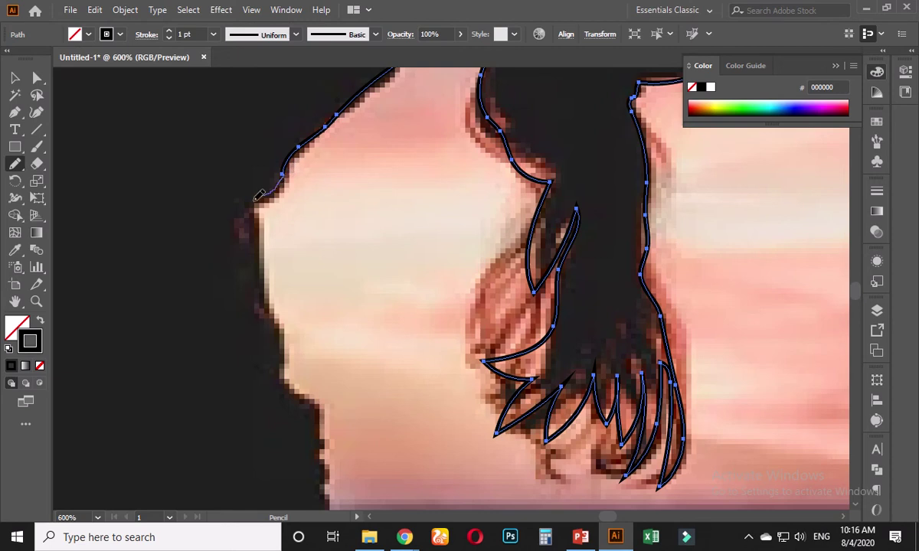
Step: Continue the outline down the face edge and along the arm's upper edge
{"action": "left_click_drag", "start_coordinate": [257, 225], "coordinate": [259, 276]}
{"action": "left_click_drag", "start_coordinate": [312, 401], "coordinate": [311, 403]}
{"action": "scroll", "coordinate": [311, 403], "scroll_direction": "down", "scroll_amount": 2}
{"action": "scroll", "coordinate": [302, 432], "scroll_direction": "down", "scroll_amount": 4}
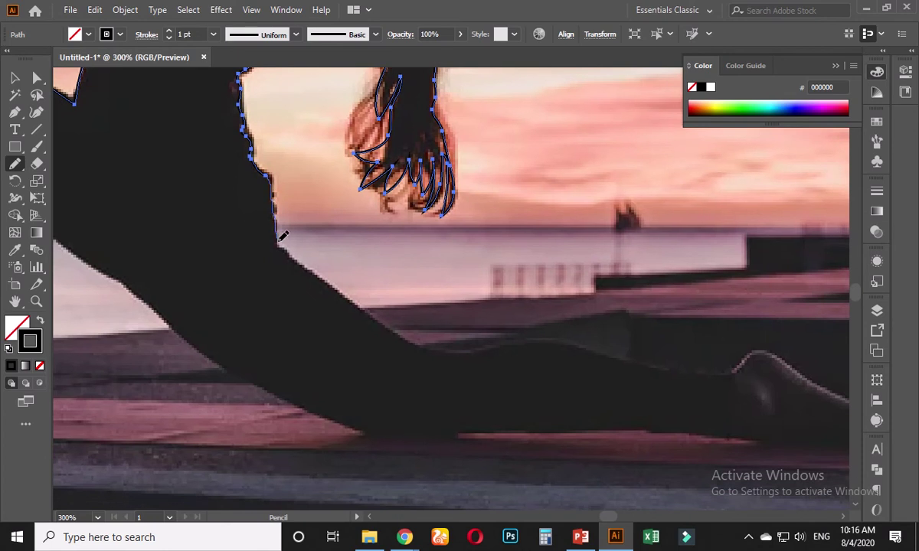
{"action": "left_click_drag", "start_coordinate": [332, 283], "coordinate": [413, 338]}
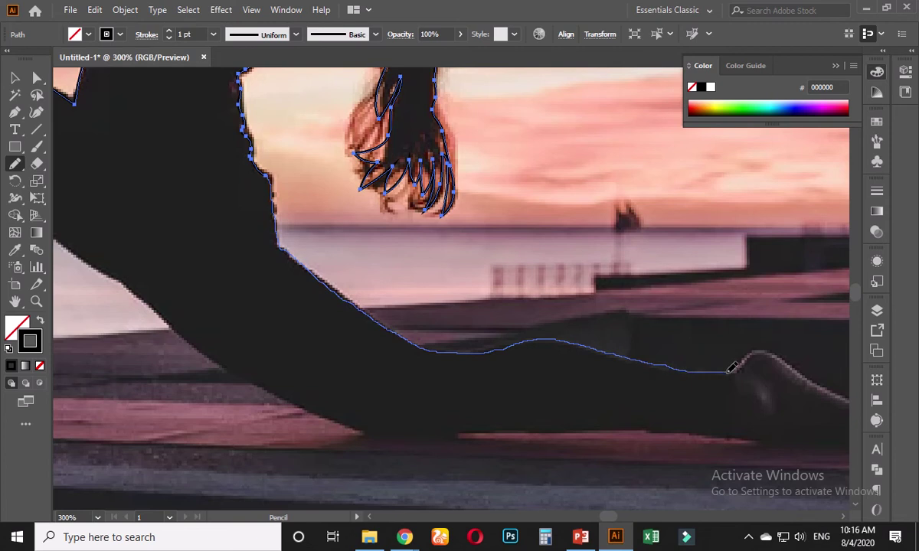
{"action": "left_click_drag", "start_coordinate": [735, 370], "coordinate": [722, 379]}
{"action": "scroll", "coordinate": [486, 335], "scroll_direction": "down", "scroll_amount": 4}
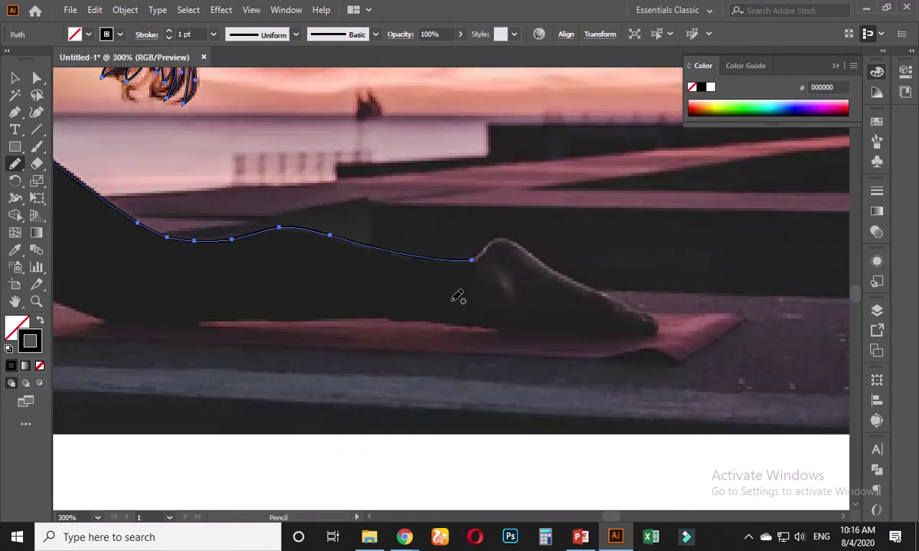
{"action": "scroll", "coordinate": [457, 297], "scroll_direction": "down", "scroll_amount": 3}
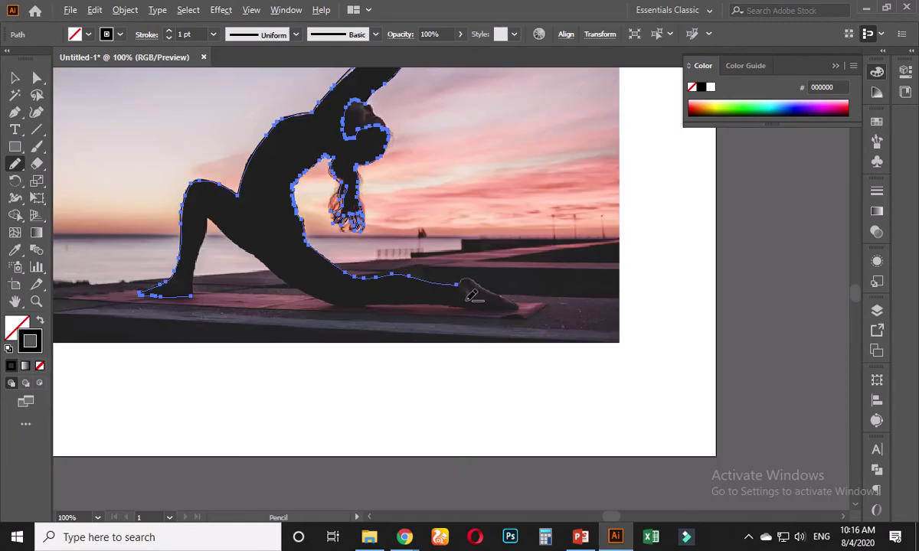
{"action": "scroll", "coordinate": [472, 293], "scroll_direction": "up", "scroll_amount": 4}
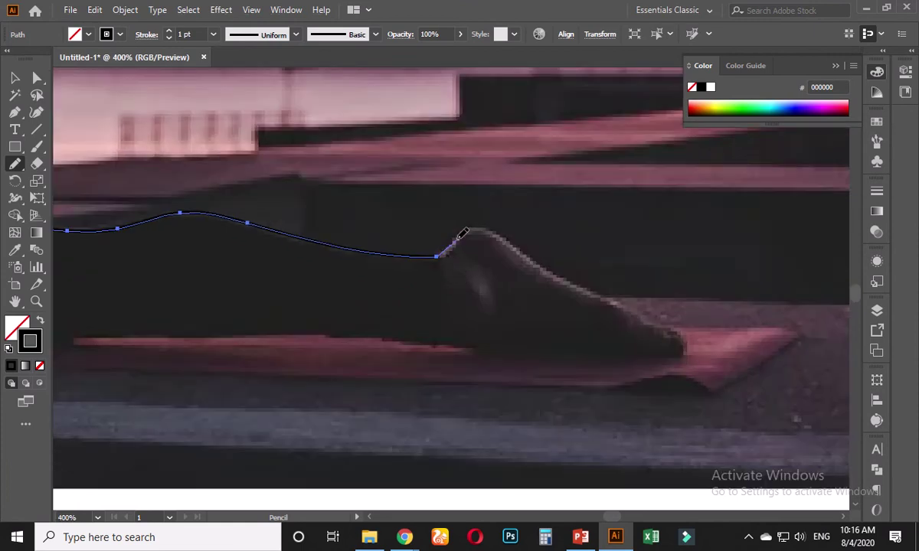
Step: Outline the shoe, its sole, and the thigh and shin to close the figure
{"action": "mouse_move", "coordinate": [494, 231]}
{"action": "left_mouse_down"}
{"action": "mouse_move", "coordinate": [547, 278]}
{"action": "mouse_move", "coordinate": [640, 310]}
{"action": "left_mouse_up"}
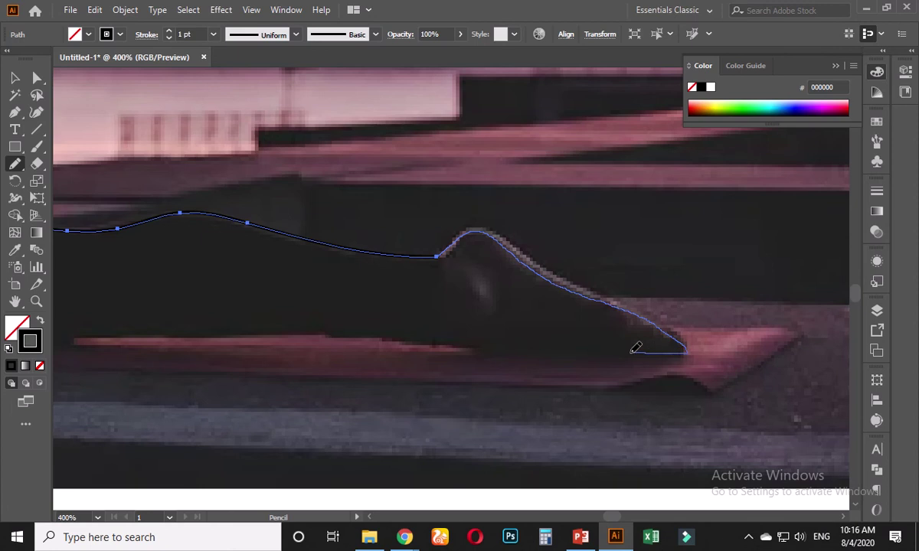
{"action": "mouse_move", "coordinate": [635, 348]}
{"action": "left_mouse_down"}
{"action": "mouse_move", "coordinate": [272, 329]}
{"action": "mouse_move", "coordinate": [148, 337]}
{"action": "mouse_move", "coordinate": [525, 319]}
{"action": "mouse_move", "coordinate": [603, 301]}
{"action": "mouse_move", "coordinate": [452, 309]}
{"action": "mouse_move", "coordinate": [320, 267]}
{"action": "left_mouse_up"}
{"action": "scroll", "coordinate": [236, 229], "scroll_direction": "down", "scroll_amount": 3}
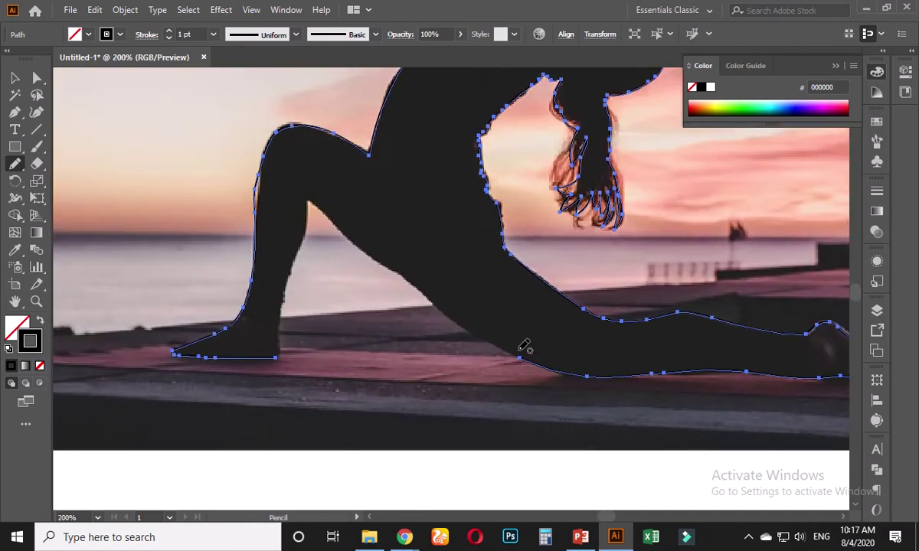
{"action": "mouse_move", "coordinate": [524, 356]}
{"action": "left_mouse_down"}
{"action": "mouse_move", "coordinate": [347, 241]}
{"action": "mouse_move", "coordinate": [327, 206]}
{"action": "left_mouse_up"}
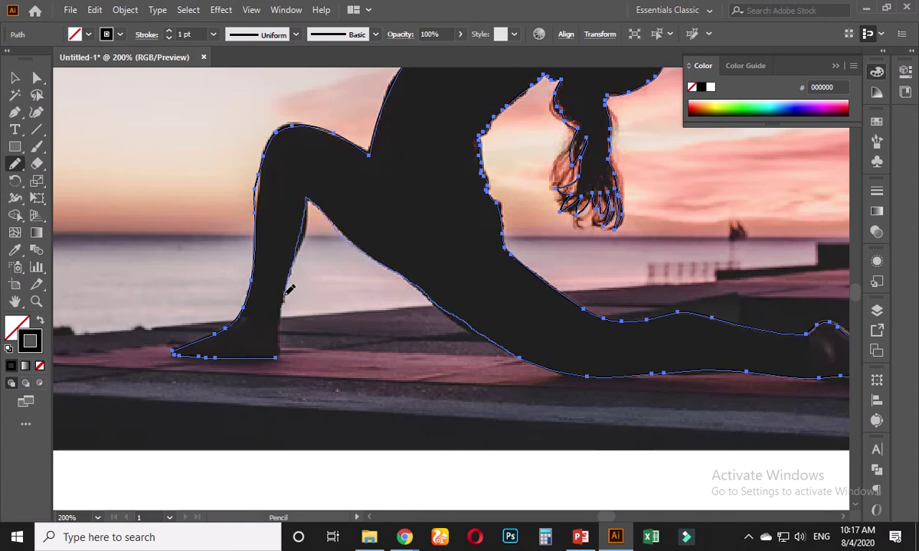
{"action": "left_click_drag", "start_coordinate": [279, 356], "coordinate": [277, 357]}
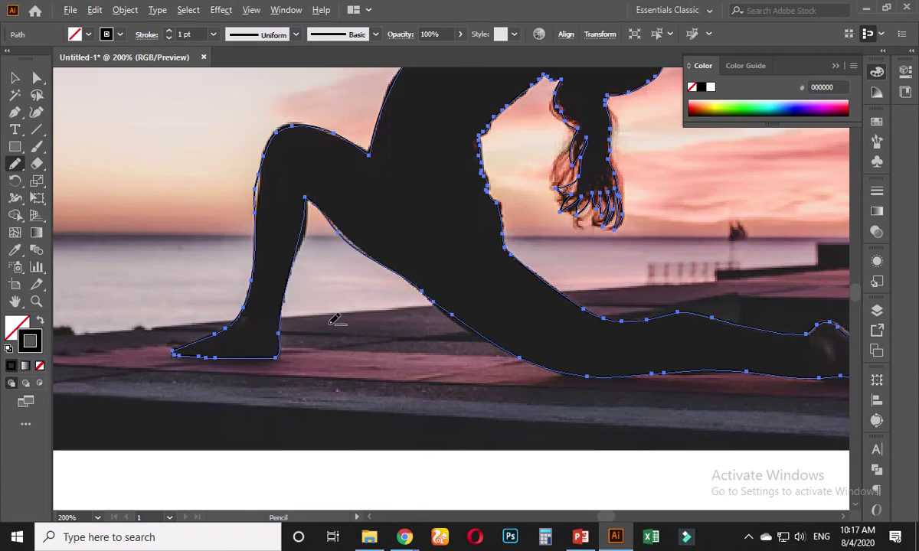
{"action": "key", "text": "ctrl+1"}
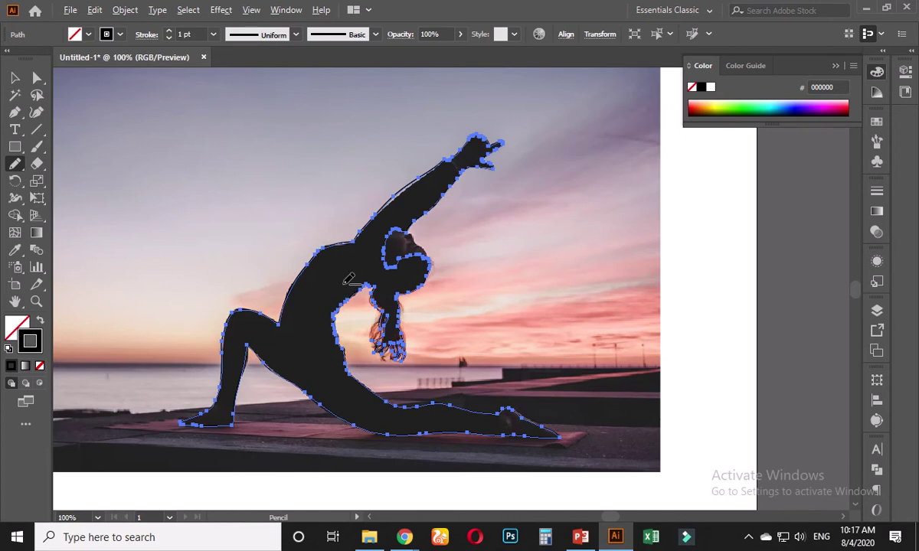
{"action": "scroll", "coordinate": [348, 279], "scroll_direction": "up", "scroll_amount": 2}
Step: Switch to the Selection tool, briefly check the browser's Meet call, and deselect
{"action": "left_click", "coordinate": [15, 78]}
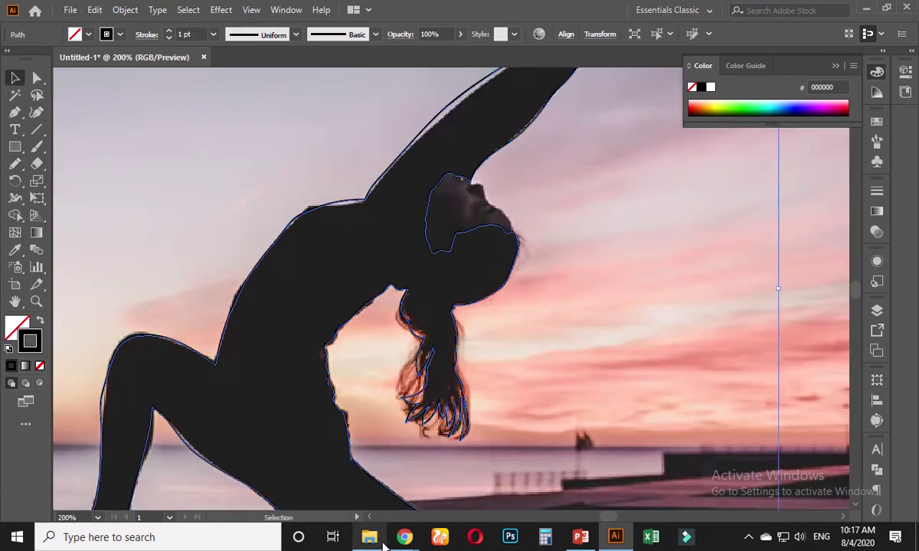
{"action": "mouse_move", "coordinate": [404, 537]}
{"action": "left_click", "coordinate": [354, 497]}
{"action": "left_click", "coordinate": [183, 13]}
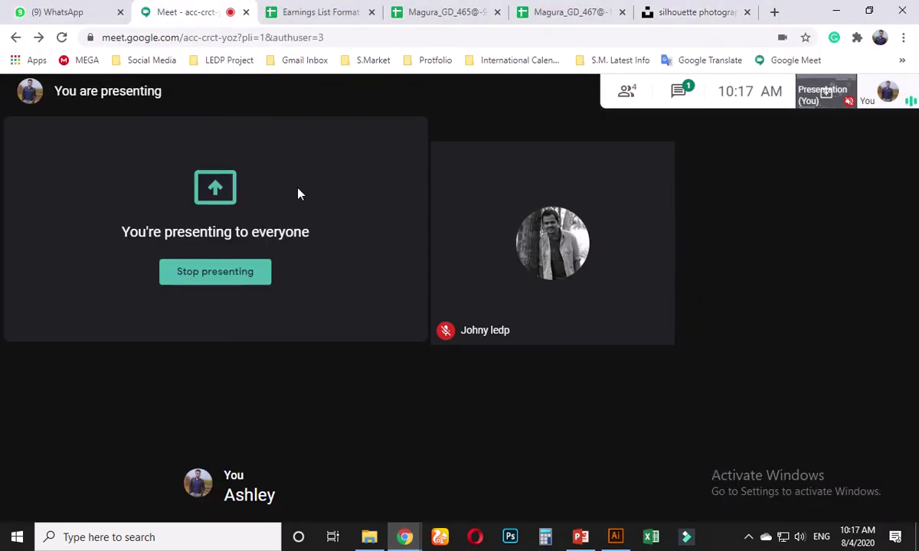
{"action": "left_click", "coordinate": [839, 10]}
{"action": "left_click", "coordinate": [554, 216]}
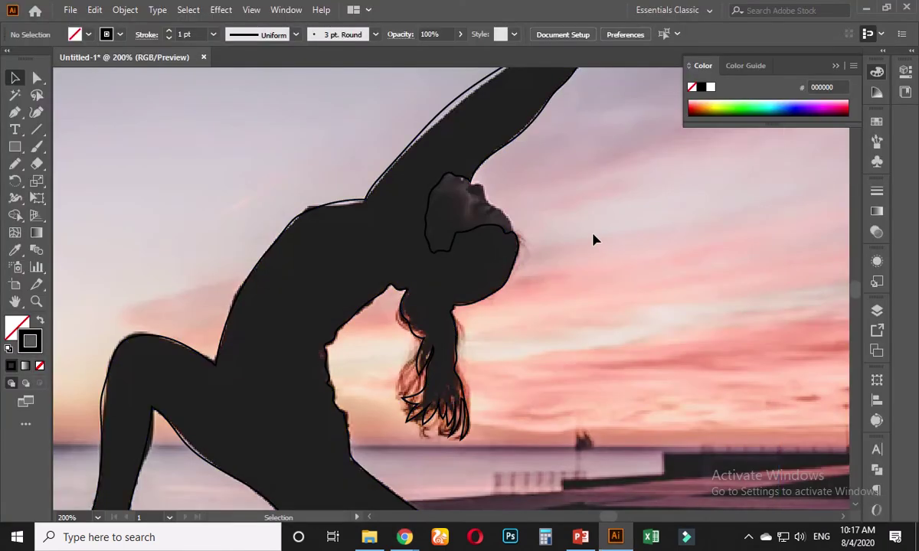
Step: Pencil-trace a closed shape around the face area between the raised arm and head
{"action": "scroll", "coordinate": [554, 215], "scroll_direction": "up", "scroll_amount": 2}
{"action": "scroll", "coordinate": [360, 229], "scroll_direction": "up", "scroll_amount": 1}
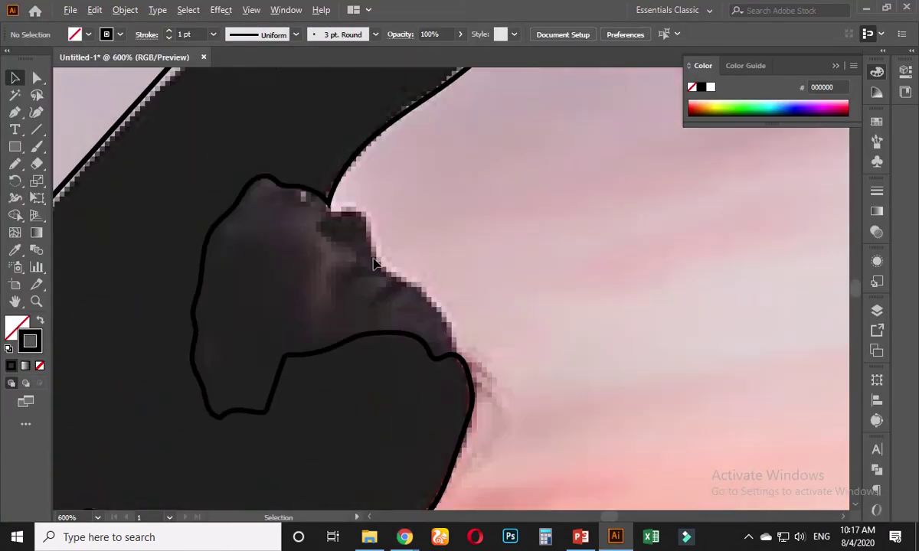
{"action": "scroll", "coordinate": [352, 245], "scroll_direction": "up", "scroll_amount": 1}
{"action": "left_click", "coordinate": [14, 163]}
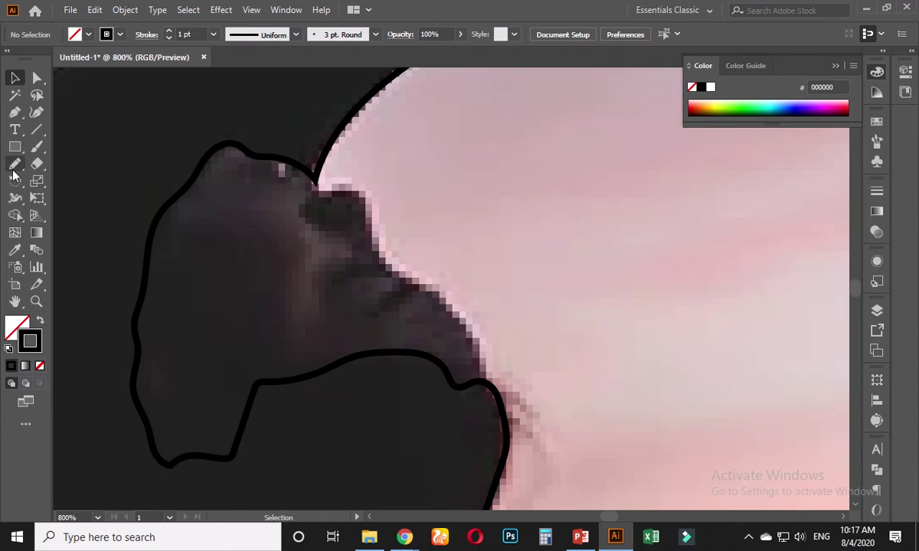
{"action": "left_click_drag", "start_coordinate": [448, 319], "coordinate": [478, 300]}
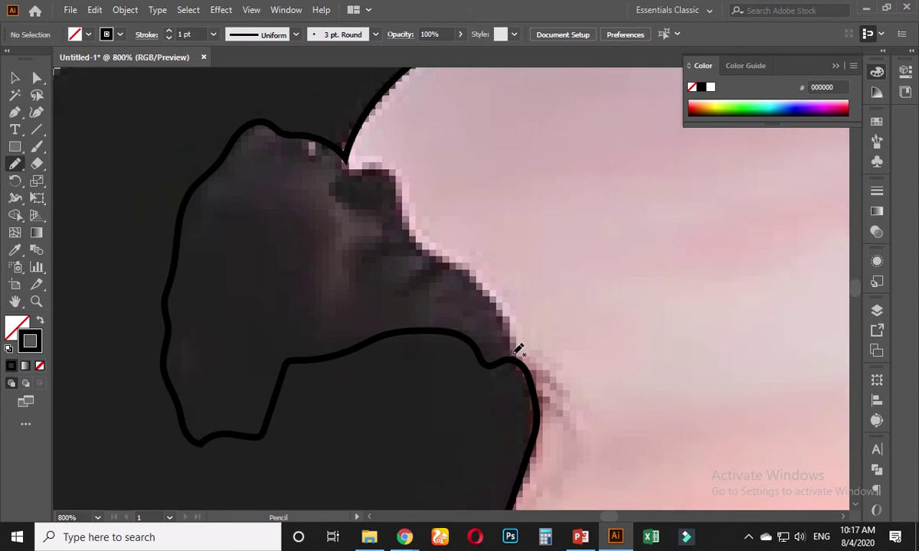
{"action": "mouse_move", "coordinate": [514, 356]}
{"action": "left_mouse_down"}
{"action": "mouse_move", "coordinate": [487, 288]}
{"action": "mouse_move", "coordinate": [423, 245]}
{"action": "mouse_move", "coordinate": [370, 169]}
{"action": "mouse_move", "coordinate": [249, 123]}
{"action": "mouse_move", "coordinate": [194, 178]}
{"action": "mouse_move", "coordinate": [173, 243]}
{"action": "mouse_move", "coordinate": [168, 332]}
{"action": "mouse_move", "coordinate": [181, 408]}
{"action": "mouse_move", "coordinate": [197, 435]}
{"action": "mouse_move", "coordinate": [249, 434]}
{"action": "mouse_move", "coordinate": [276, 413]}
{"action": "mouse_move", "coordinate": [297, 367]}
{"action": "mouse_move", "coordinate": [353, 348]}
{"action": "mouse_move", "coordinate": [466, 329]}
{"action": "mouse_move", "coordinate": [489, 353]}
{"action": "mouse_move", "coordinate": [513, 357]}
{"action": "left_mouse_up"}
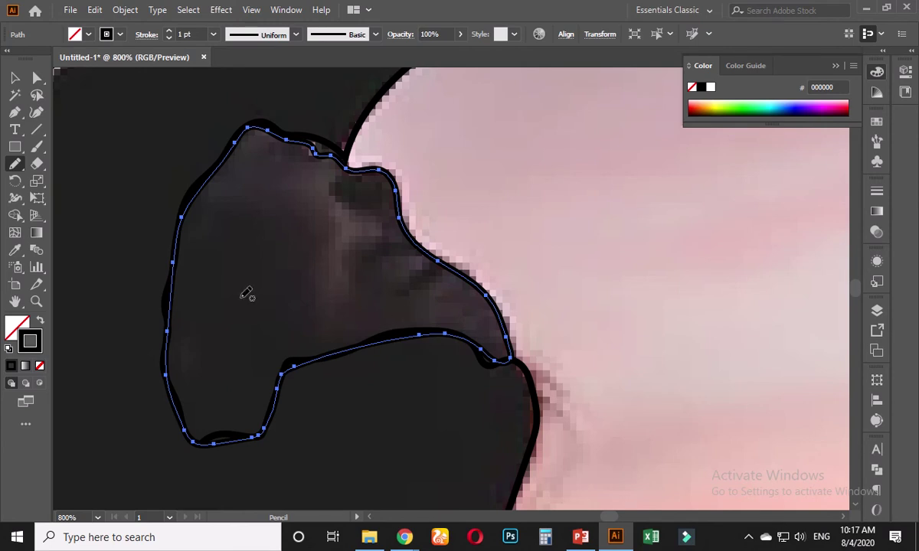
Step: Fill the face shape with the dark silhouette colour using the Eyedropper
{"action": "left_click", "coordinate": [15, 249]}
{"action": "left_click", "coordinate": [275, 181]}
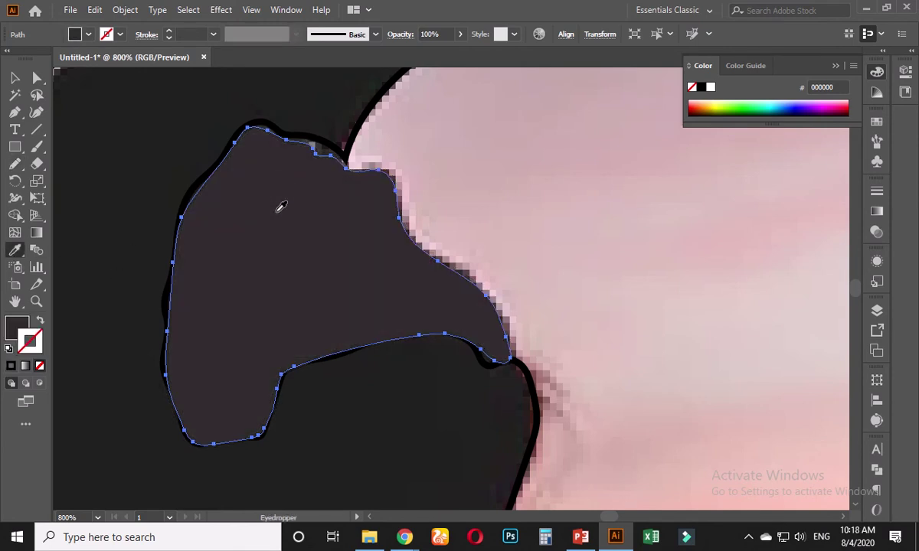
{"action": "scroll", "coordinate": [268, 211], "scroll_direction": "down", "scroll_amount": 2}
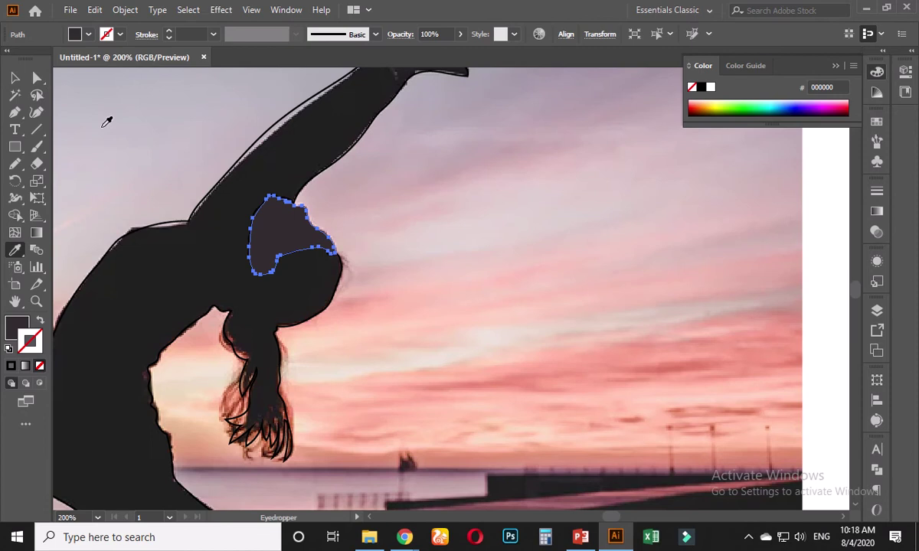
Step: Give the face shape a light pink fill via the Color Picker
{"action": "left_click", "coordinate": [15, 77]}
{"action": "double_click", "coordinate": [17, 327]}
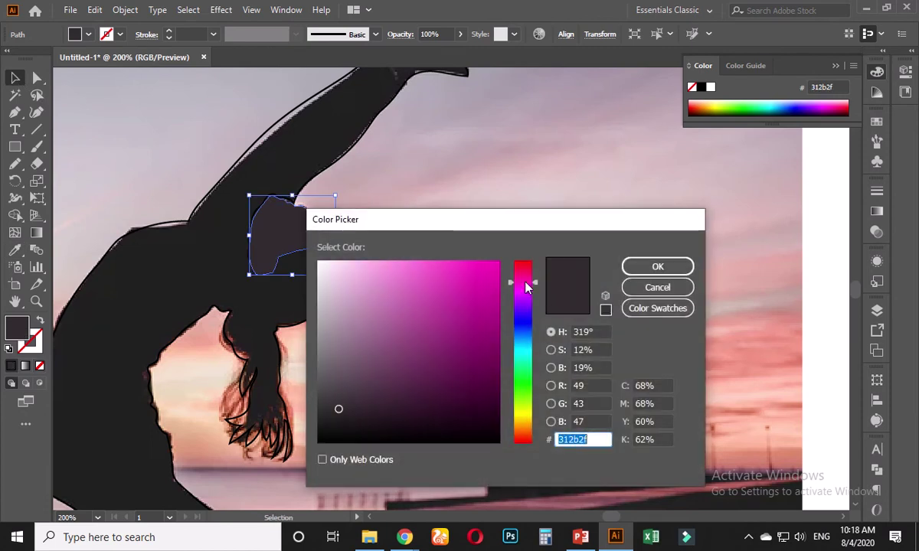
{"action": "left_click_drag", "start_coordinate": [525, 286], "coordinate": [525, 434]}
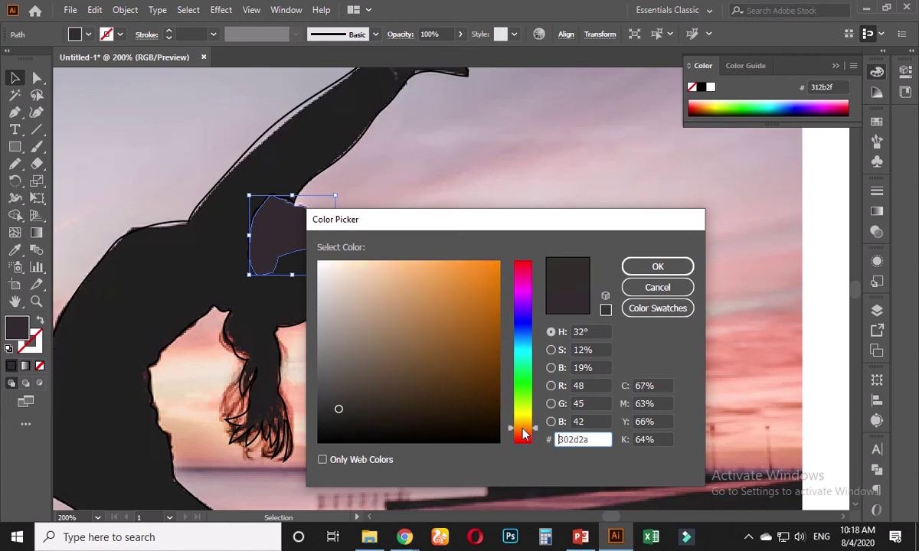
{"action": "left_click", "coordinate": [348, 291]}
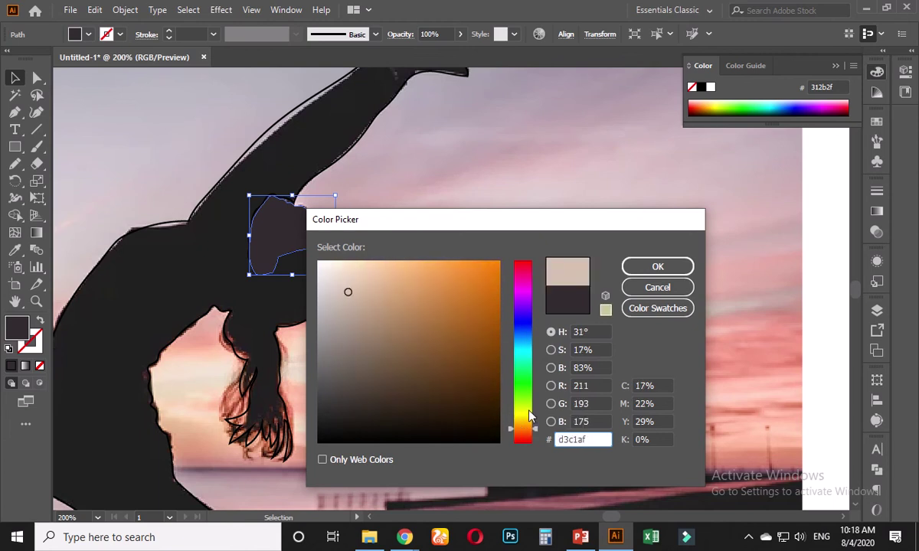
{"action": "left_click_drag", "start_coordinate": [524, 435], "coordinate": [526, 442]}
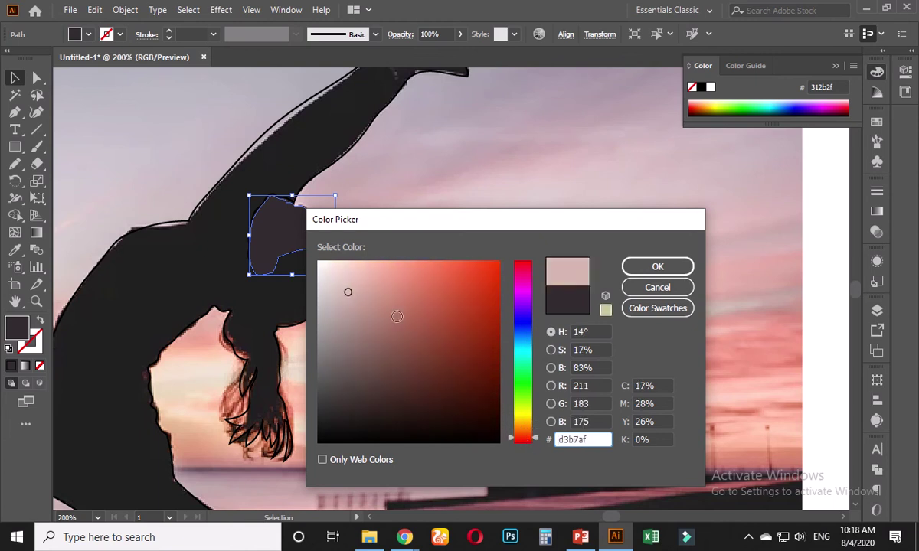
{"action": "left_click_drag", "start_coordinate": [361, 289], "coordinate": [369, 285]}
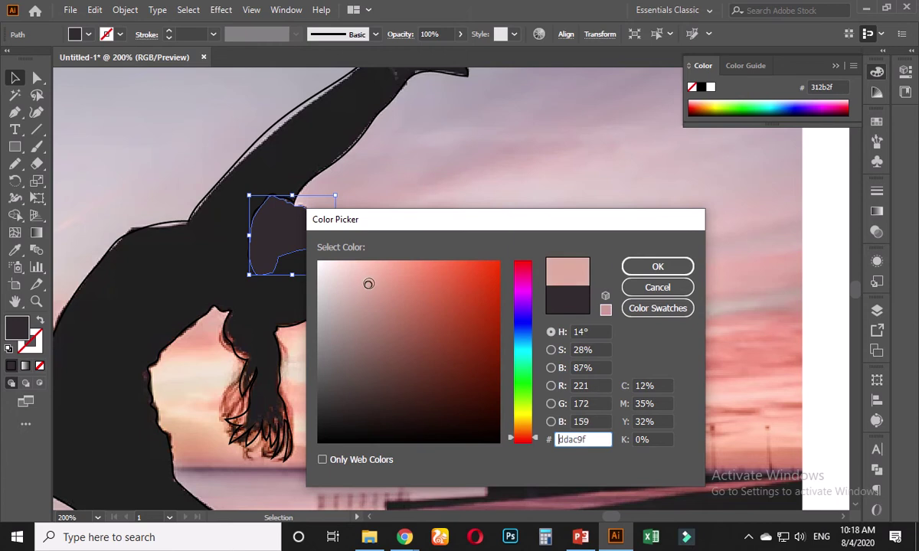
{"action": "left_click", "coordinate": [629, 266]}
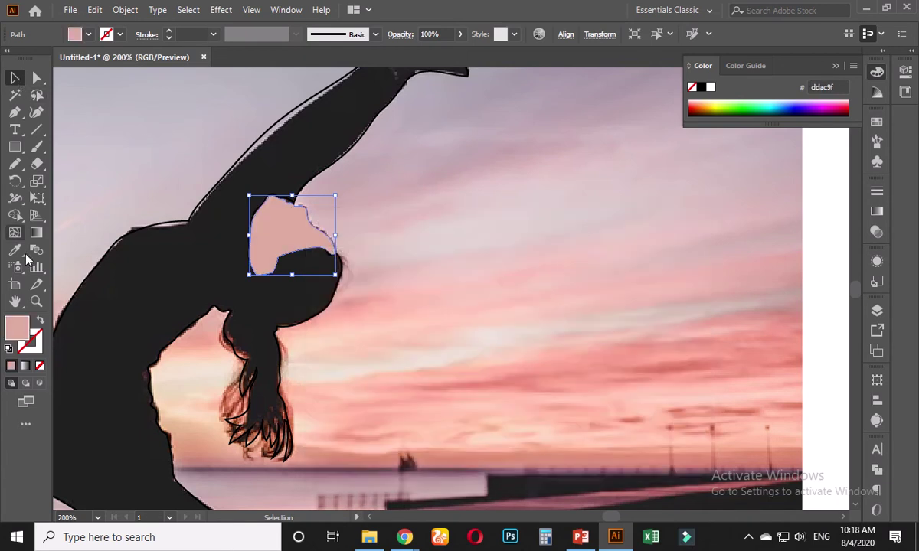
Step: Darken the face shape's fill to 96746e, then deselect and zoom out
{"action": "double_click", "coordinate": [17, 328]}
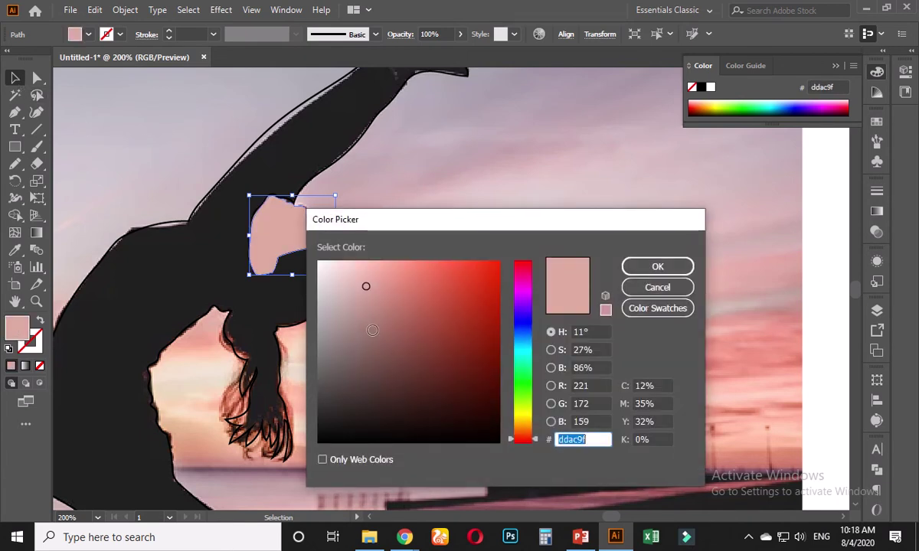
{"action": "mouse_move", "coordinate": [372, 330]}
{"action": "left_mouse_down"}
{"action": "mouse_move", "coordinate": [366, 322]}
{"action": "mouse_move", "coordinate": [366, 335]}
{"action": "left_mouse_up"}
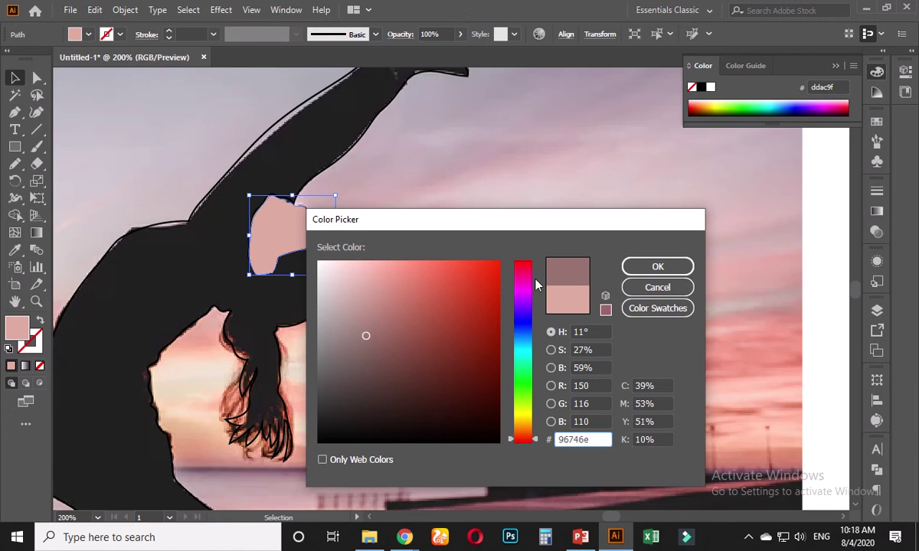
{"action": "left_click", "coordinate": [651, 267]}
{"action": "left_click", "coordinate": [380, 261]}
{"action": "key", "text": "ctrl+minus"}
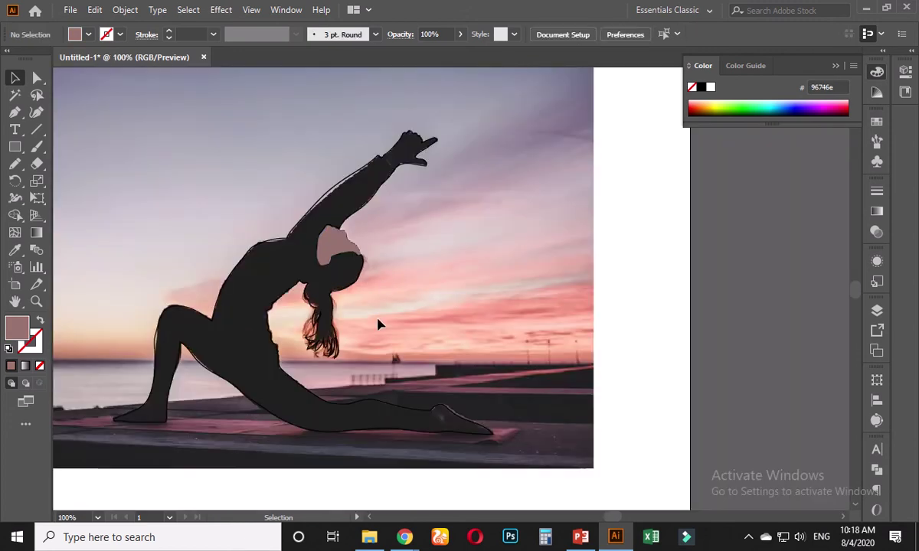
Step: Eyedropper a solid dark fill with no stroke onto the silhouette path
{"action": "left_click", "coordinate": [273, 314]}
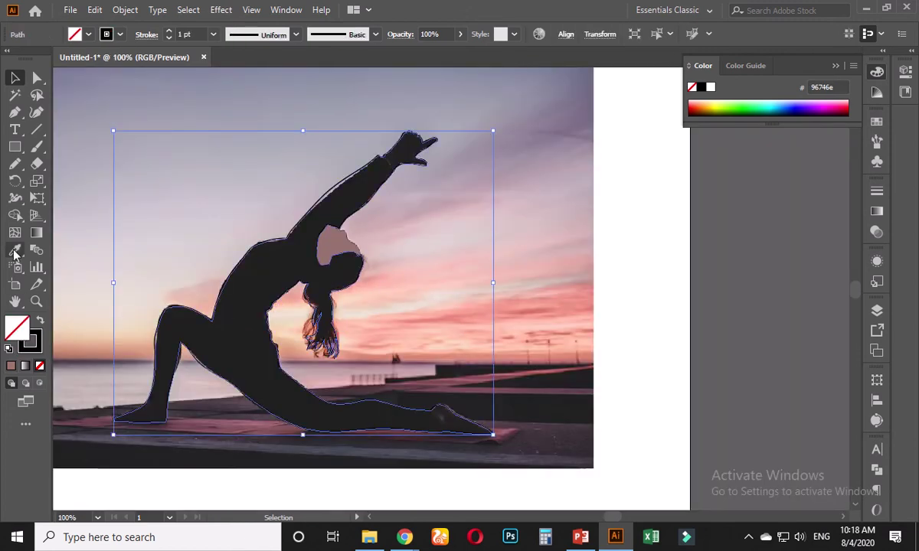
{"action": "left_click", "coordinate": [15, 250]}
{"action": "left_click", "coordinate": [233, 285]}
{"action": "left_click", "coordinate": [15, 77]}
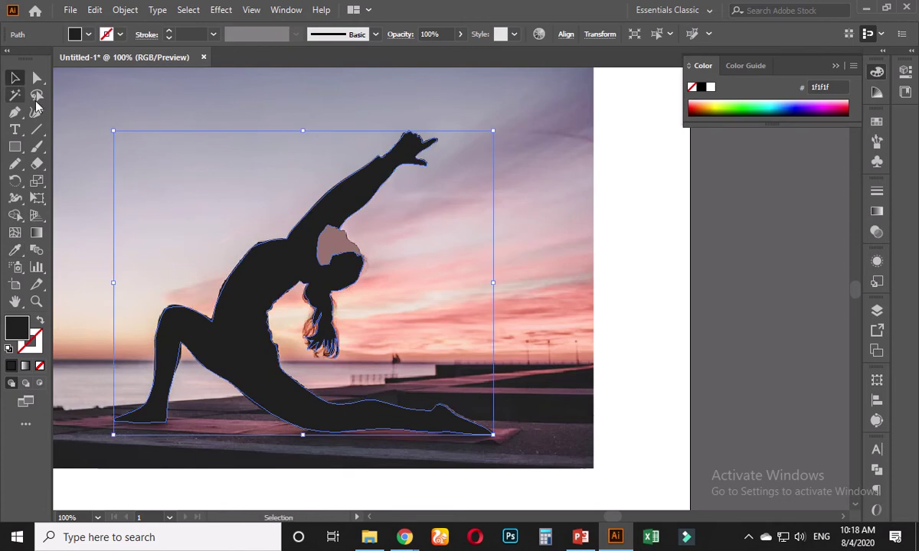
Step: Move the silhouette off the artboard to the right
{"action": "key", "text": "ctrl+minus"}
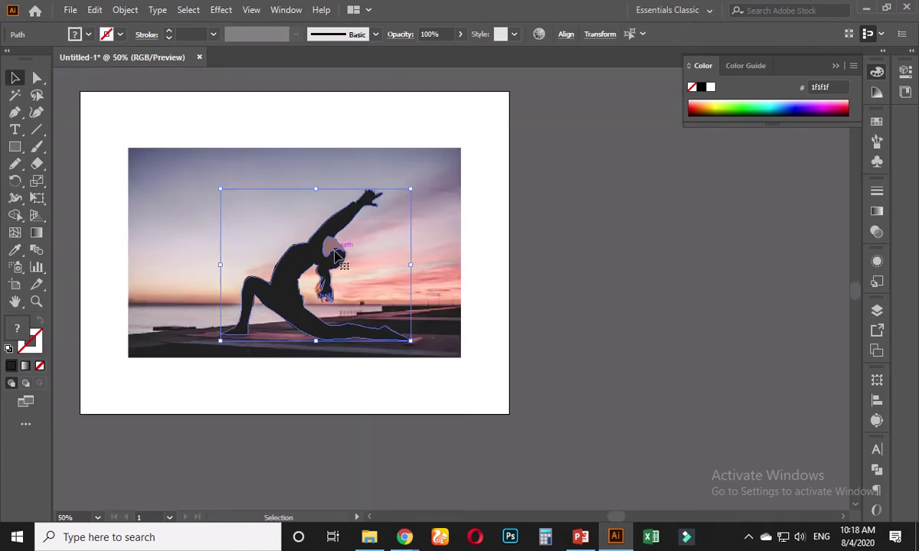
{"action": "left_click_drag", "start_coordinate": [356, 256], "coordinate": [634, 255]}
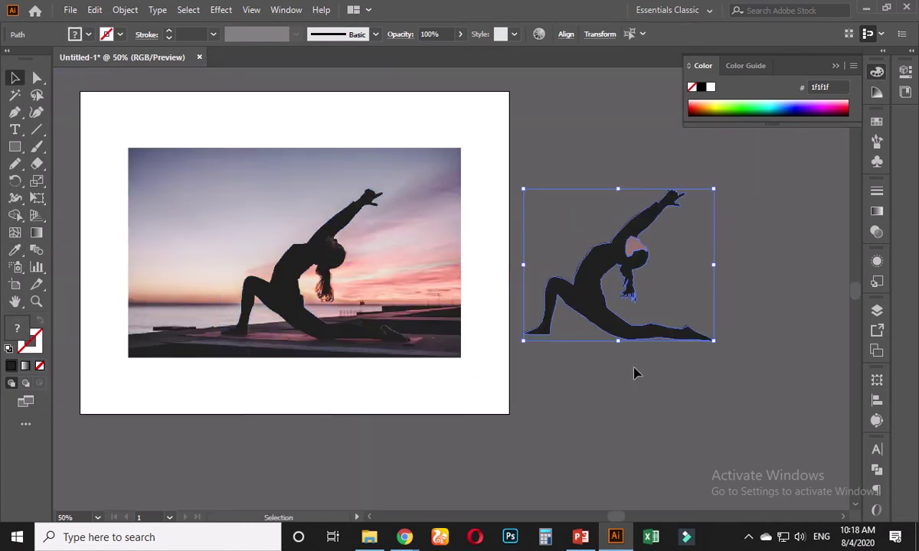
{"action": "left_click", "coordinate": [525, 373]}
Step: Delete the reference yoga photo from the artboard
{"action": "left_click_drag", "start_coordinate": [375, 333], "coordinate": [230, 245]}
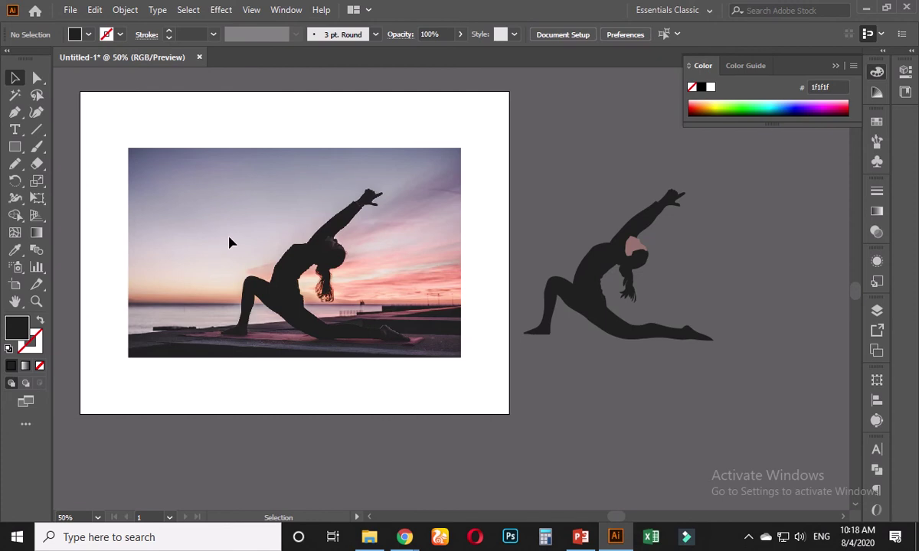
{"action": "left_click", "coordinate": [229, 244]}
{"action": "key", "text": "Delete"}
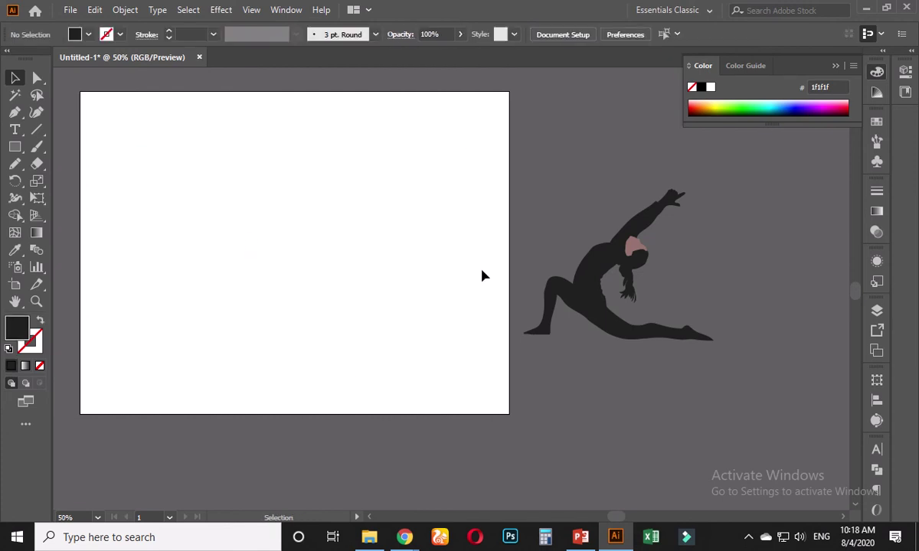
Step: Bring the silhouette into view and select the pink face shape to inspect it
{"action": "scroll", "coordinate": [720, 344], "scroll_direction": "up", "scroll_amount": 3}
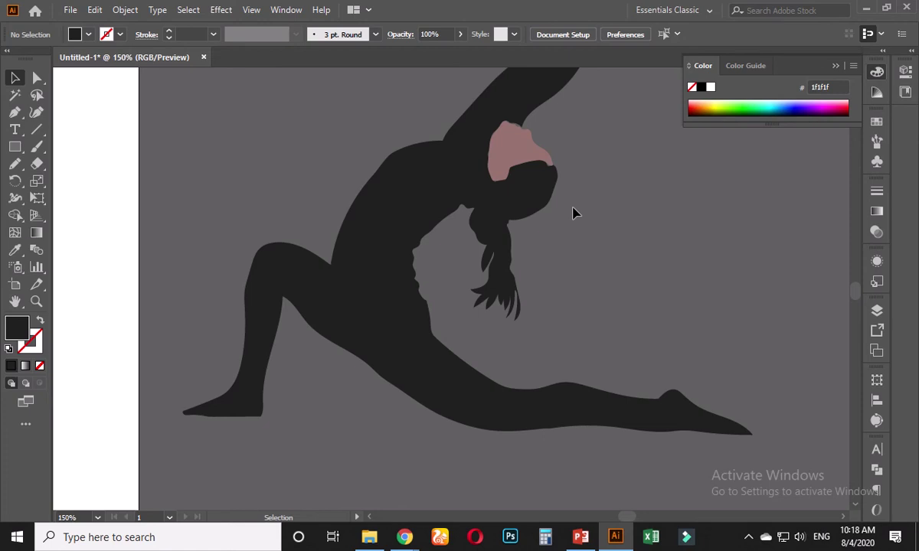
{"action": "left_click_drag", "start_coordinate": [574, 211], "coordinate": [556, 275]}
{"action": "scroll", "coordinate": [556, 283], "scroll_direction": "up", "scroll_amount": 1}
{"action": "left_click", "coordinate": [468, 213]}
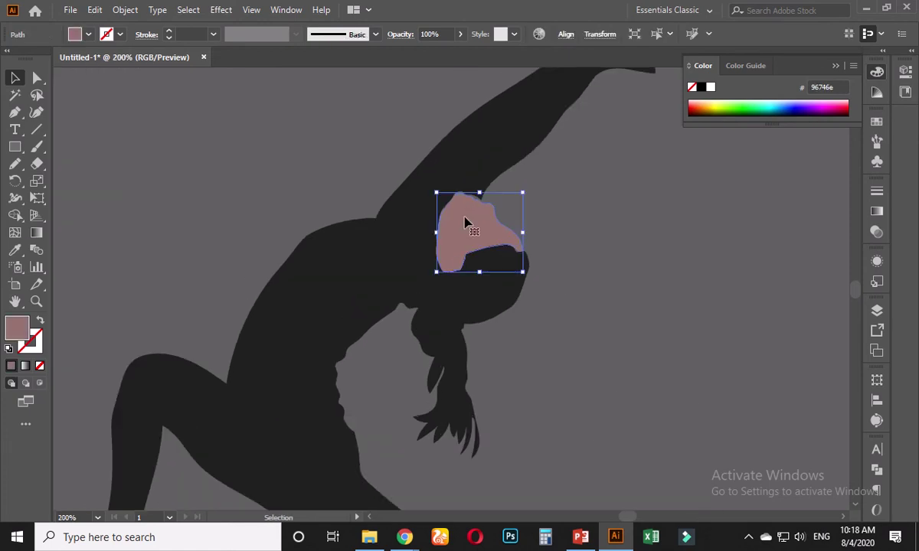
{"action": "key", "text": "a"}
{"action": "key", "text": "v"}
{"action": "left_click", "coordinate": [649, 276]}
{"action": "scroll", "coordinate": [536, 212], "scroll_direction": "up", "scroll_amount": 4}
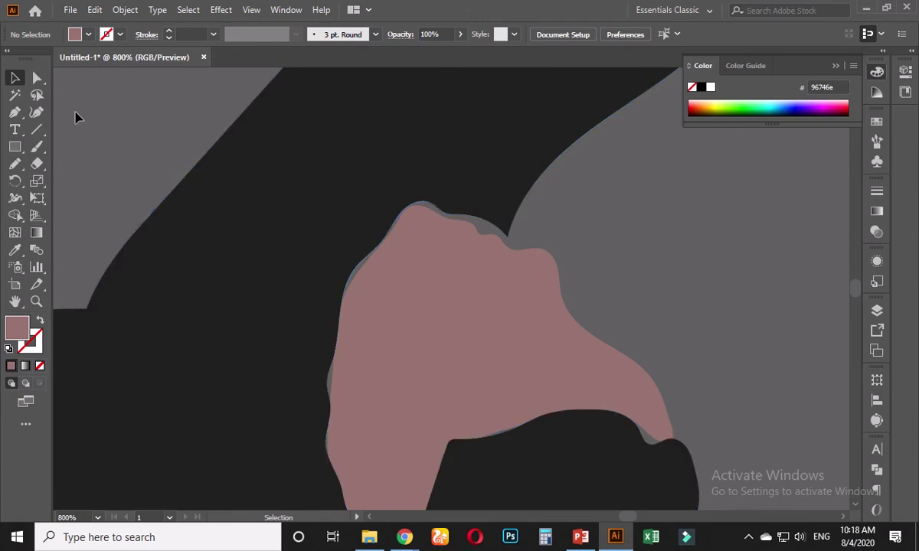
Step: Nudge anchors at the neck notch, head top and left head edge to refine the outline
{"action": "left_click", "coordinate": [37, 77]}
{"action": "left_click", "coordinate": [502, 220]}
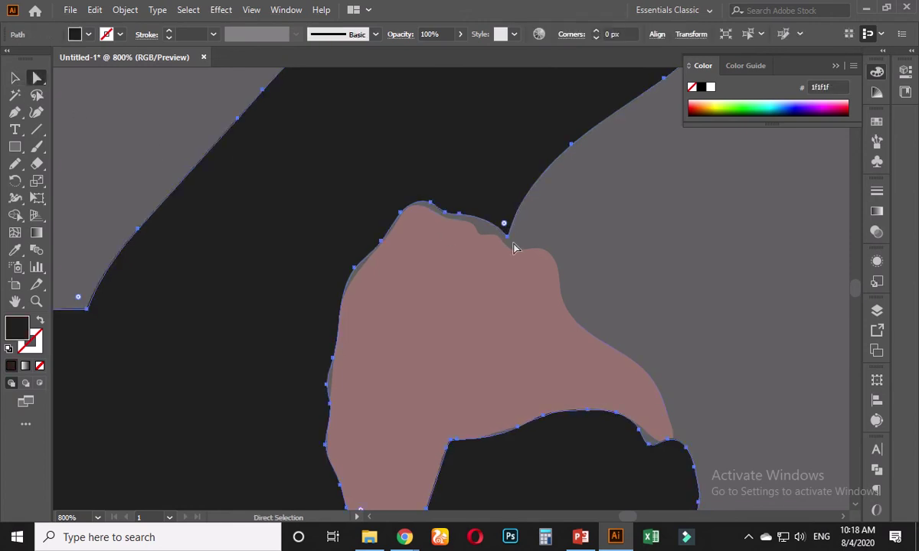
{"action": "left_click", "coordinate": [509, 242]}
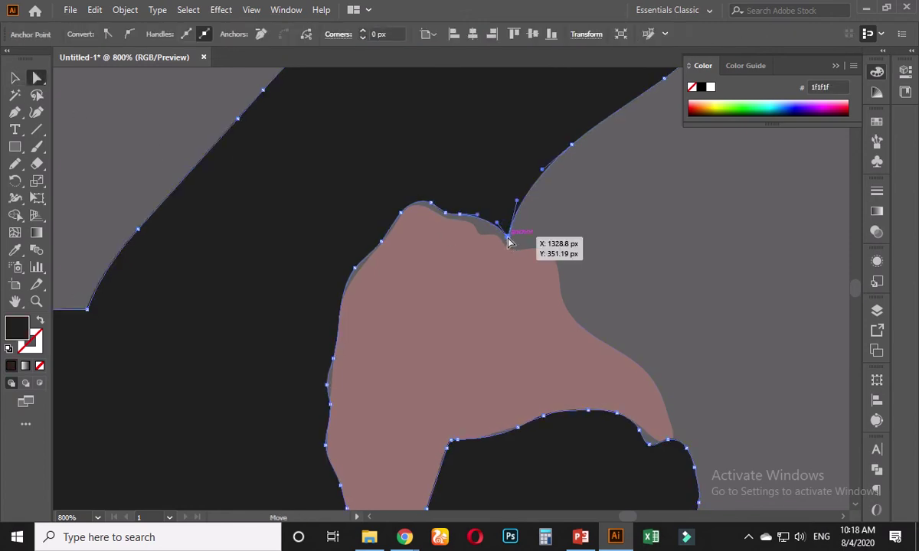
{"action": "left_click_drag", "start_coordinate": [509, 242], "coordinate": [506, 255]}
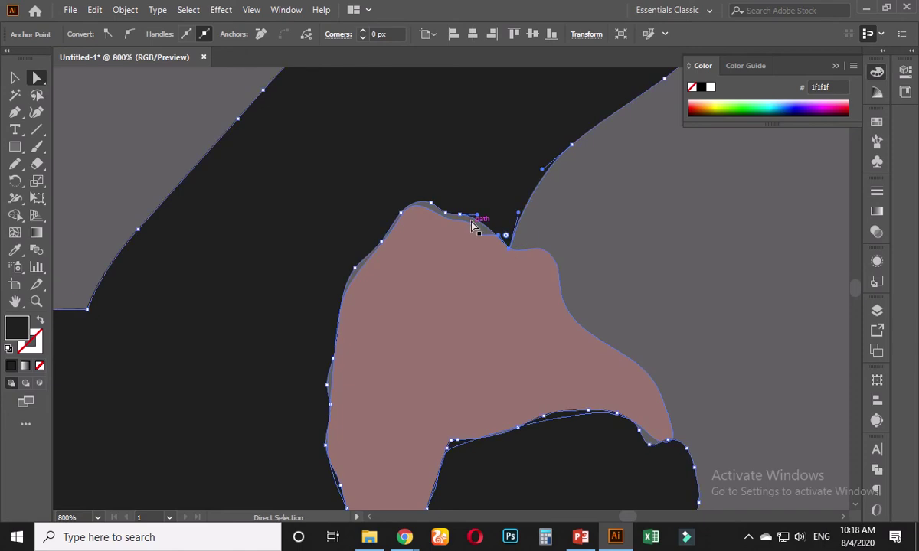
{"action": "mouse_move", "coordinate": [453, 216]}
{"action": "left_mouse_down"}
{"action": "mouse_move", "coordinate": [449, 231]}
{"action": "mouse_move", "coordinate": [424, 220]}
{"action": "mouse_move", "coordinate": [443, 228]}
{"action": "left_mouse_up"}
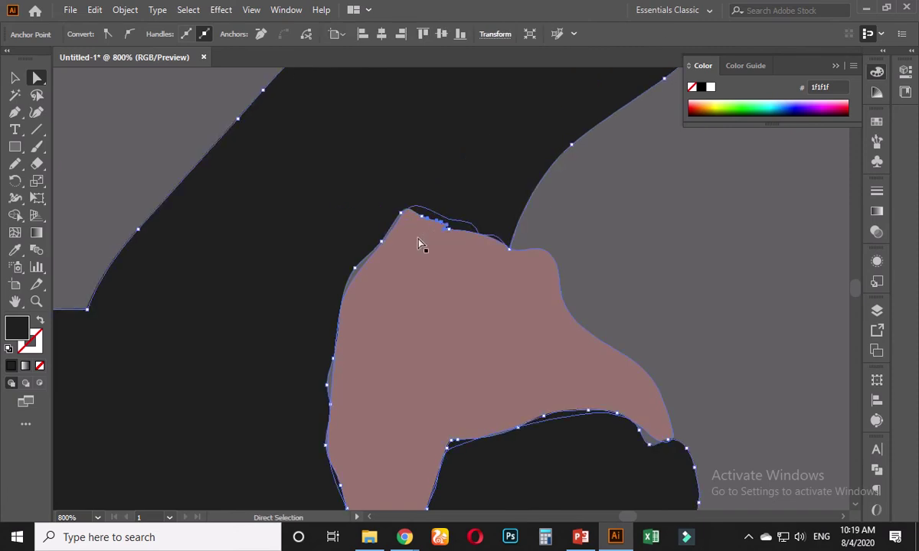
{"action": "left_click_drag", "start_coordinate": [383, 244], "coordinate": [396, 257]}
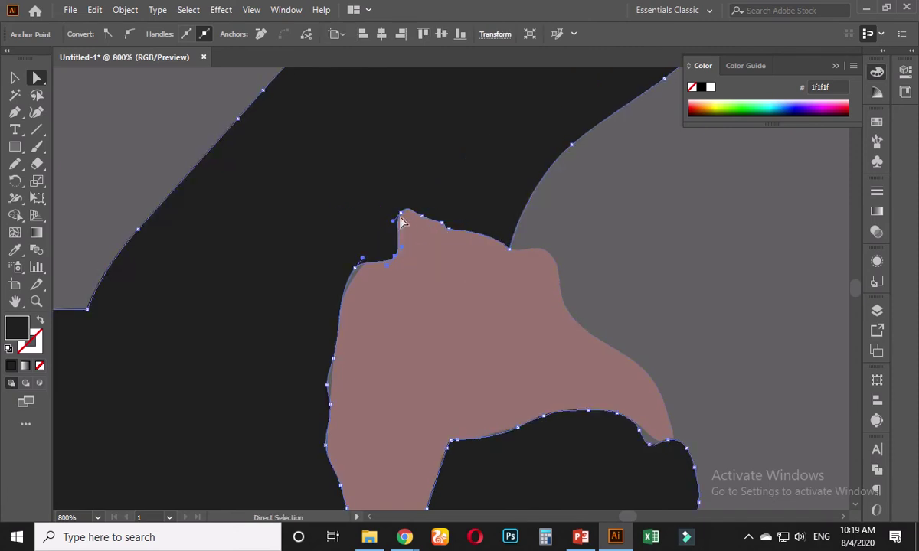
{"action": "left_click_drag", "start_coordinate": [403, 220], "coordinate": [416, 245]}
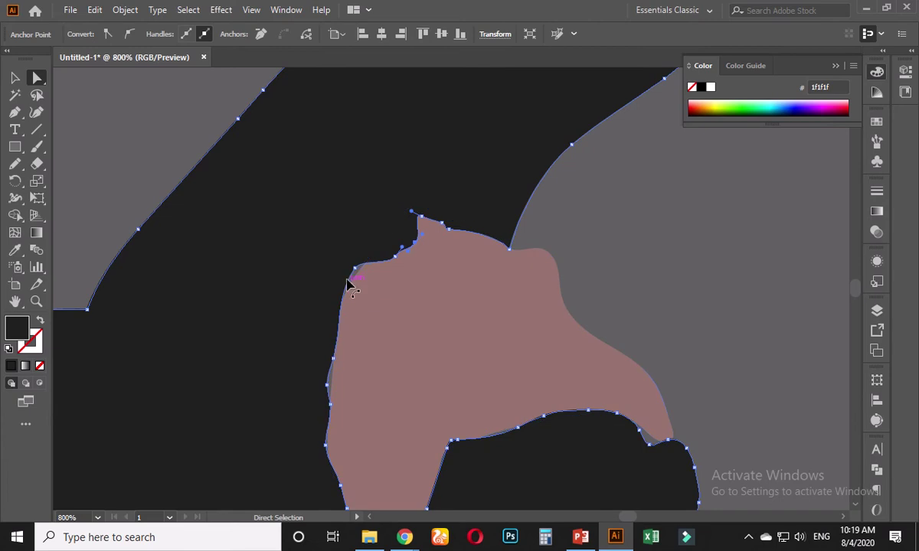
{"action": "left_click_drag", "start_coordinate": [356, 272], "coordinate": [375, 306]}
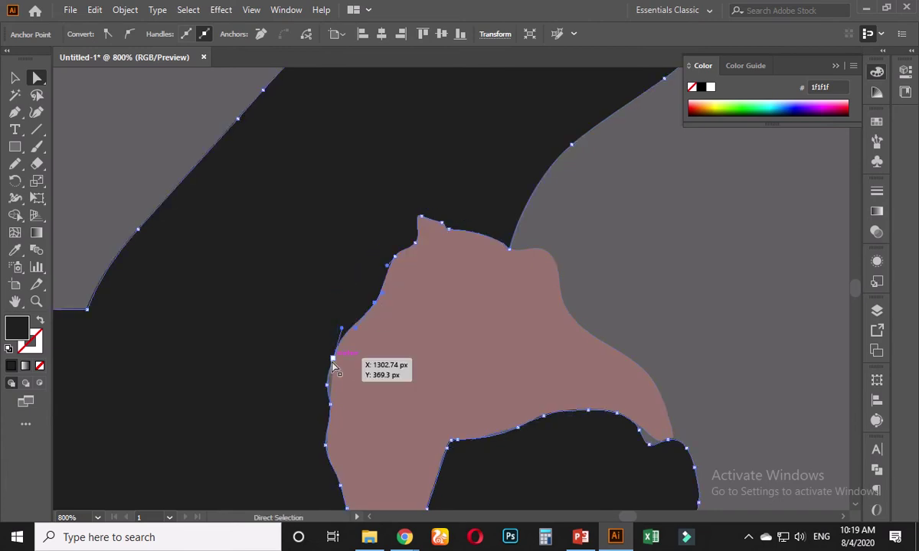
{"action": "left_click_drag", "start_coordinate": [329, 384], "coordinate": [349, 395]}
{"action": "scroll", "coordinate": [611, 184], "scroll_direction": "down", "scroll_amount": 5}
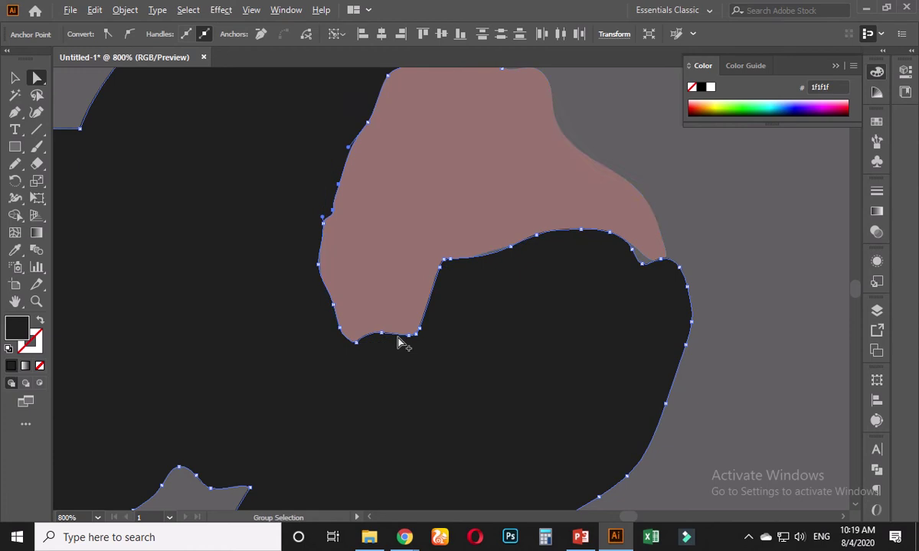
{"action": "scroll", "coordinate": [402, 343], "scroll_direction": "up", "scroll_amount": 2}
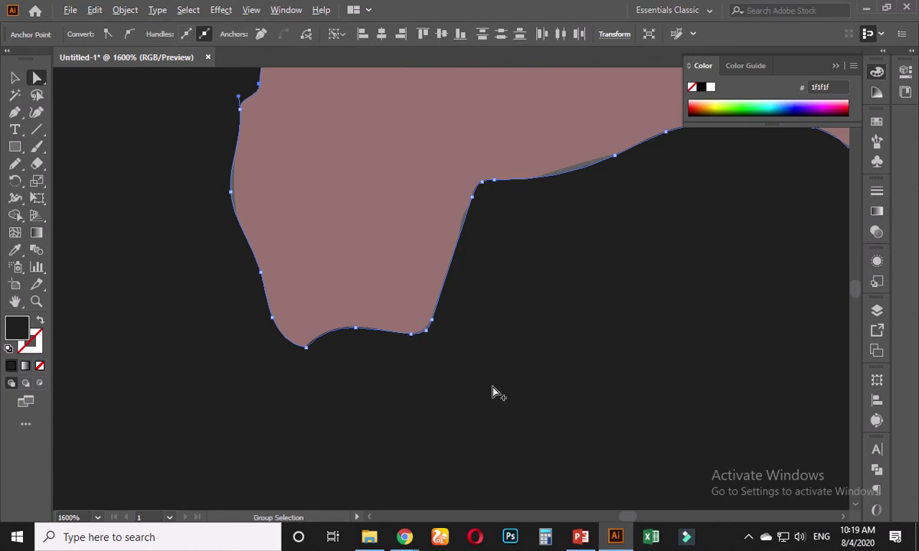
Step: Reshape the pink face outline at its left edge and near the notch, then check it
{"action": "left_click_drag", "start_coordinate": [231, 191], "coordinate": [289, 238]}
{"action": "scroll", "coordinate": [291, 238], "scroll_direction": "down", "scroll_amount": 1}
{"action": "left_click_drag", "start_coordinate": [586, 211], "coordinate": [578, 260]}
{"action": "left_click", "coordinate": [632, 199]}
{"action": "scroll", "coordinate": [632, 199], "scroll_direction": "down", "scroll_amount": 3}
{"action": "left_click", "coordinate": [492, 218]}
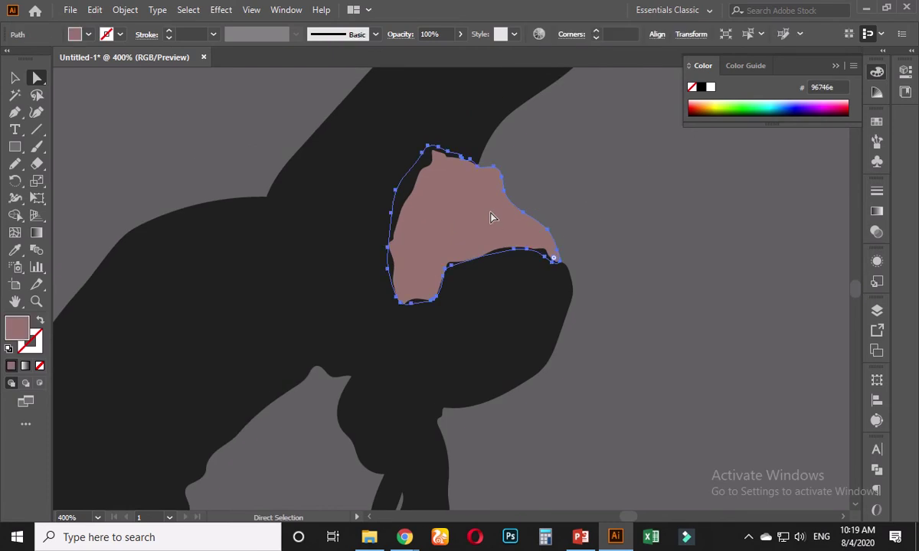
{"action": "key", "text": "ctrl"}
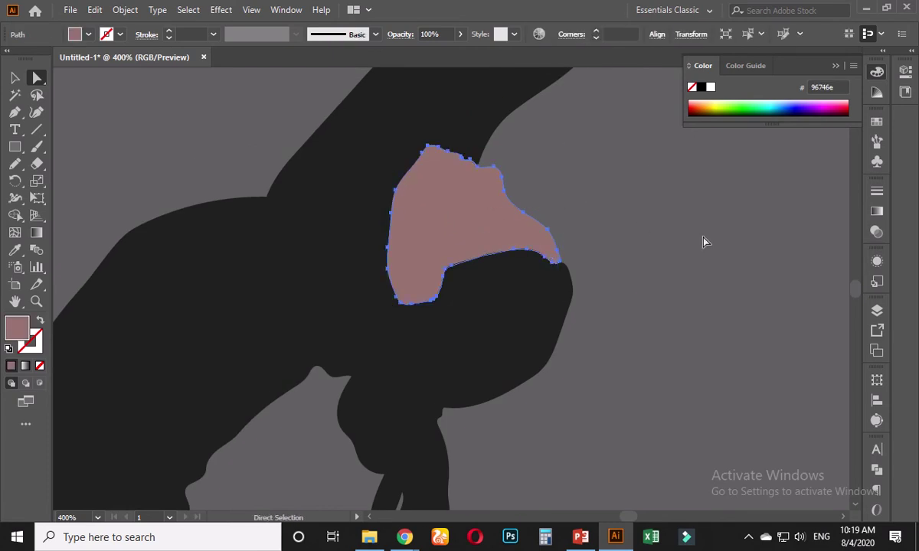
{"action": "left_click", "coordinate": [703, 242]}
Step: Zoom out to the whole figure and select the dark yoga silhouette
{"action": "scroll", "coordinate": [604, 300], "scroll_direction": "down", "scroll_amount": 4}
{"action": "left_click_drag", "start_coordinate": [650, 344], "coordinate": [552, 339]}
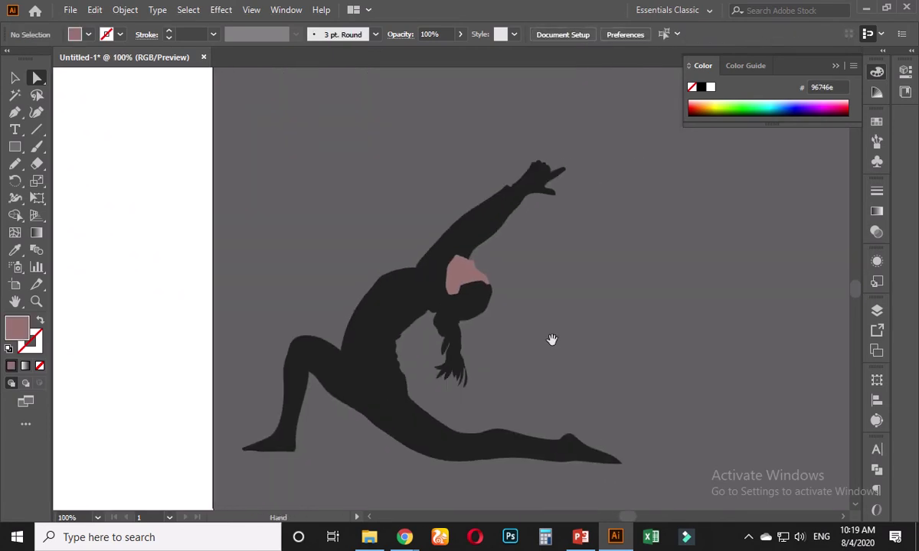
{"action": "scroll", "coordinate": [551, 341], "scroll_direction": "down", "scroll_amount": 2}
{"action": "key", "text": "v"}
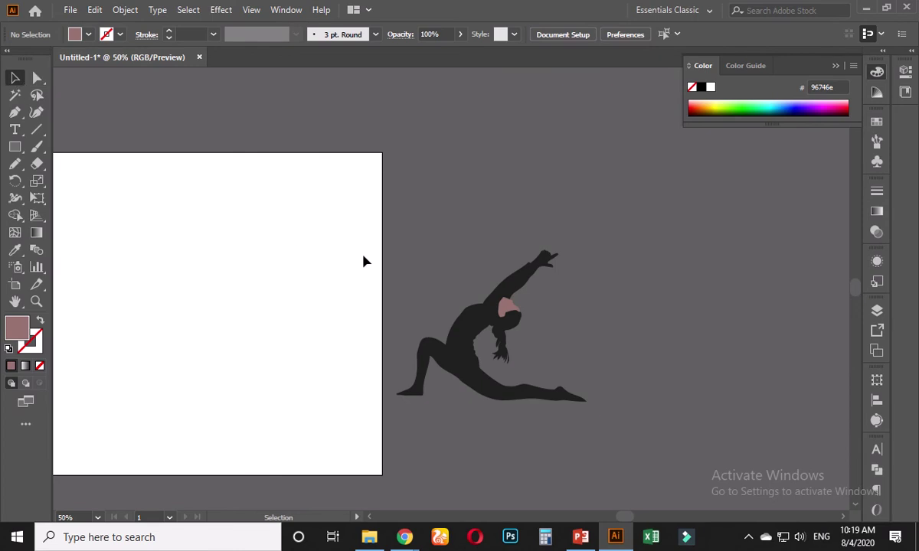
{"action": "left_click", "coordinate": [442, 348]}
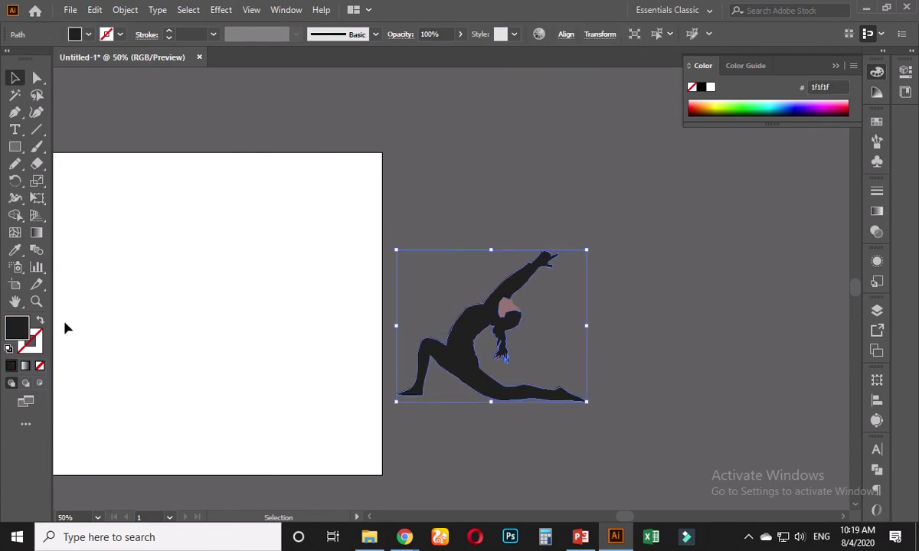
Step: Change the figure's dark fill colour to 212020
{"action": "double_click", "coordinate": [18, 327]}
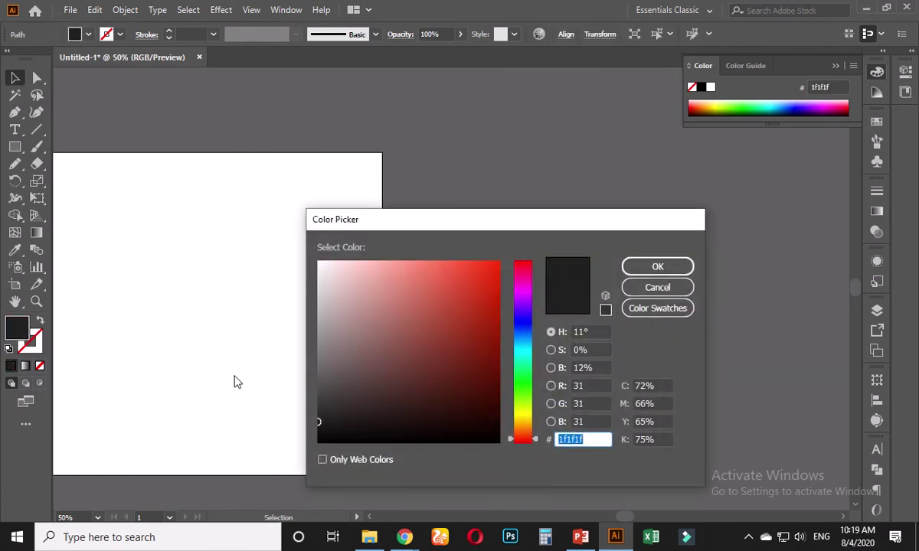
{"action": "left_click", "coordinate": [320, 419]}
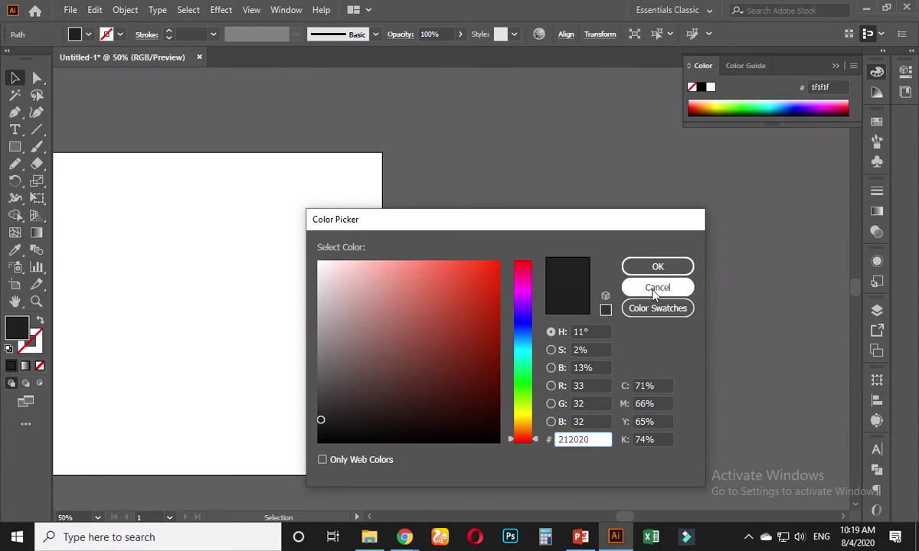
{"action": "left_click", "coordinate": [637, 266]}
{"action": "left_click", "coordinate": [628, 265]}
Step: Group all the figure's parts and centre the group horizontally and vertically on the artboard
{"action": "left_click_drag", "start_coordinate": [452, 249], "coordinate": [531, 417]}
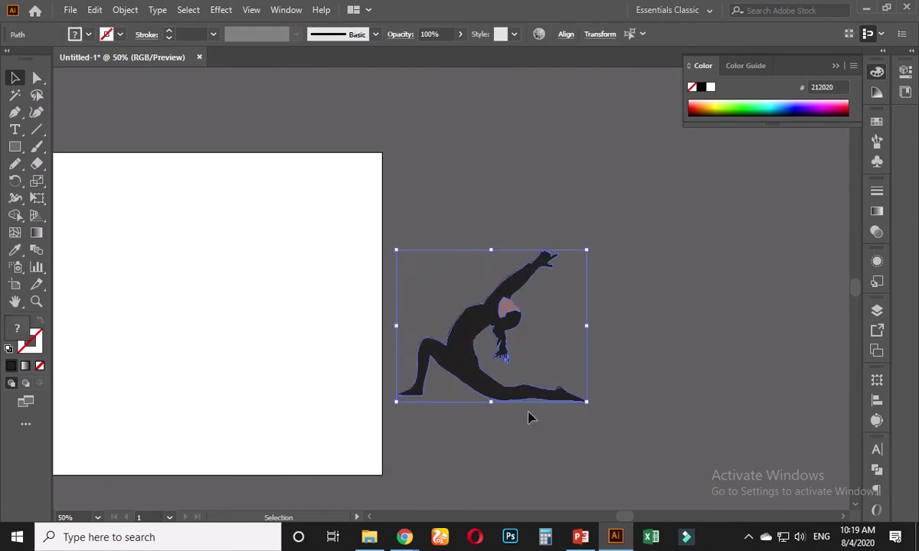
{"action": "key", "text": "ctrl+g"}
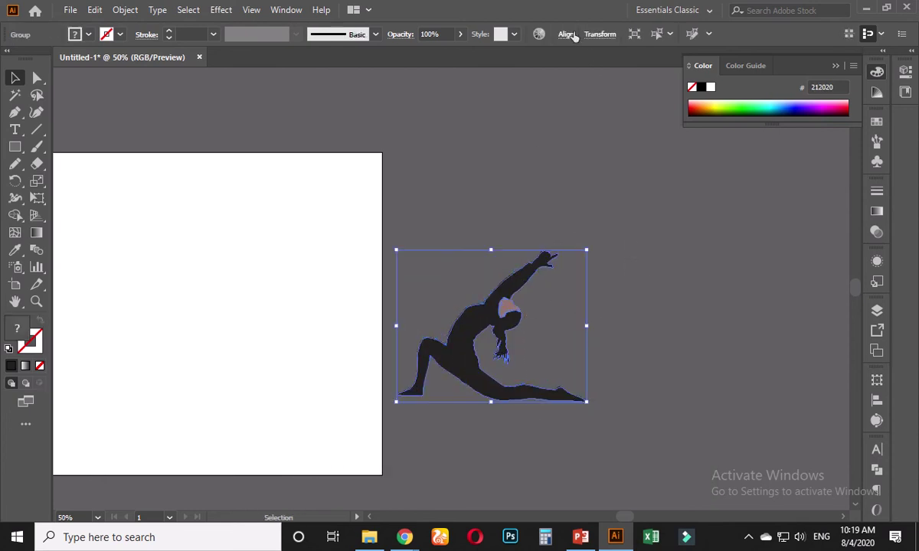
{"action": "left_click", "coordinate": [566, 35]}
{"action": "left_click", "coordinate": [447, 74]}
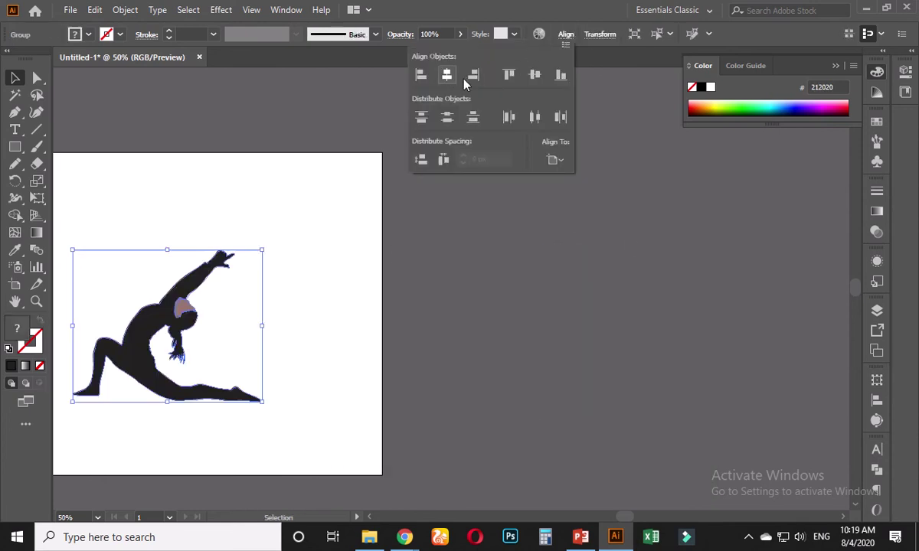
{"action": "left_click", "coordinate": [537, 75]}
Step: Pan and zoom to view the whole artboard with the centred figure
{"action": "left_click", "coordinate": [351, 316]}
{"action": "left_click_drag", "start_coordinate": [326, 319], "coordinate": [447, 303]}
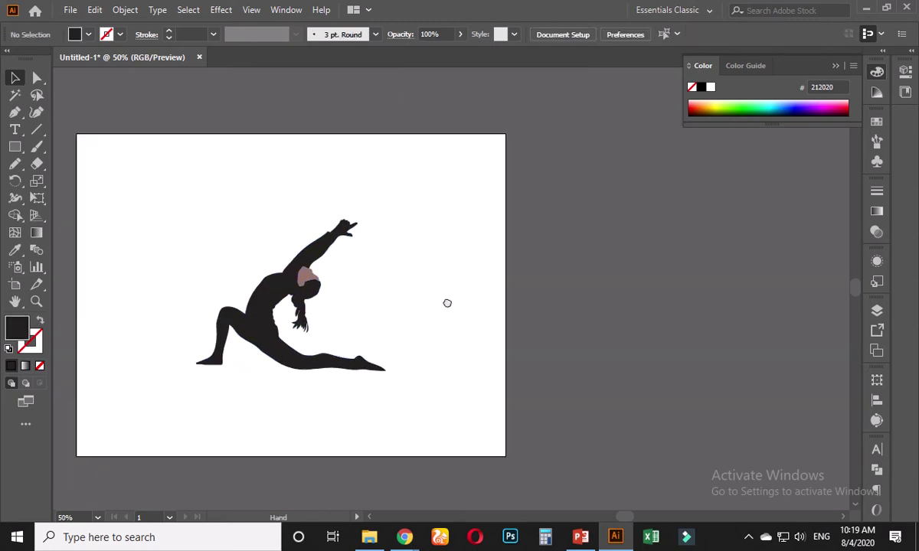
{"action": "scroll", "coordinate": [271, 365], "scroll_direction": "up", "scroll_amount": 1}
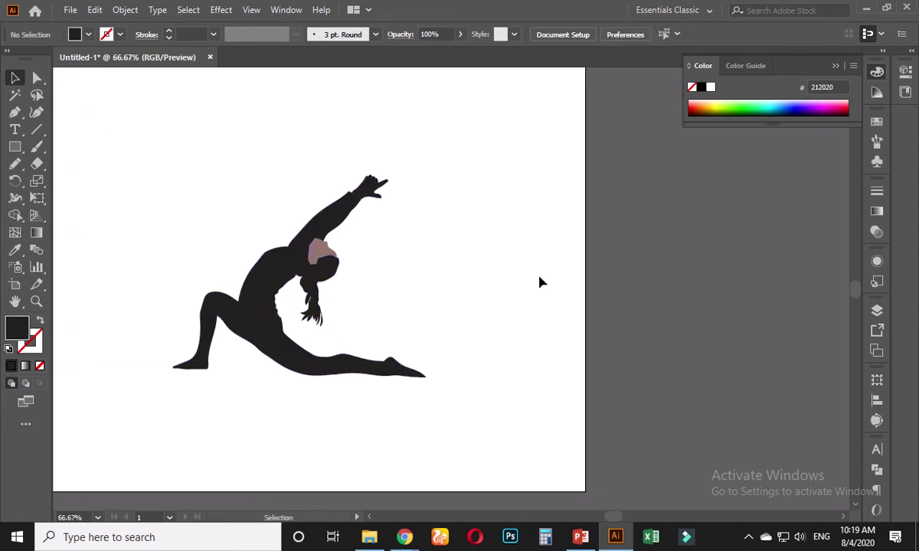
{"action": "scroll", "coordinate": [528, 276], "scroll_direction": "down", "scroll_amount": 1}
{"action": "scroll", "coordinate": [433, 330], "scroll_direction": "up", "scroll_amount": 2}
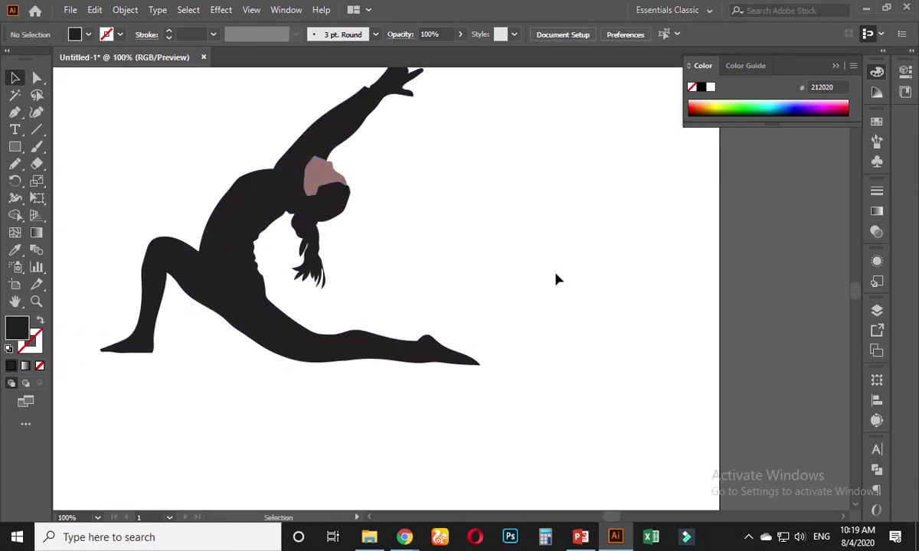
{"action": "scroll", "coordinate": [552, 280], "scroll_direction": "down", "scroll_amount": 2}
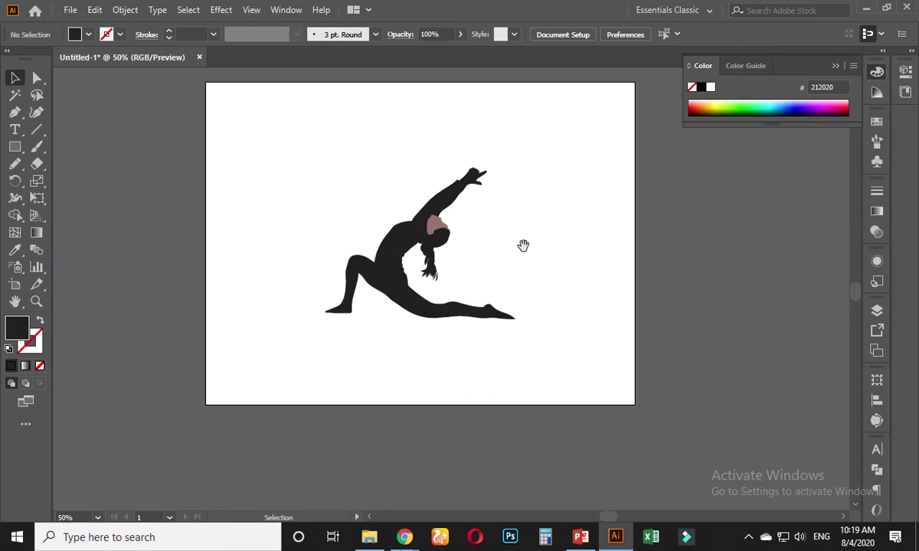
{"action": "left_click_drag", "start_coordinate": [523, 246], "coordinate": [496, 300]}
{"action": "scroll", "coordinate": [486, 303], "scroll_direction": "up", "scroll_amount": 1}
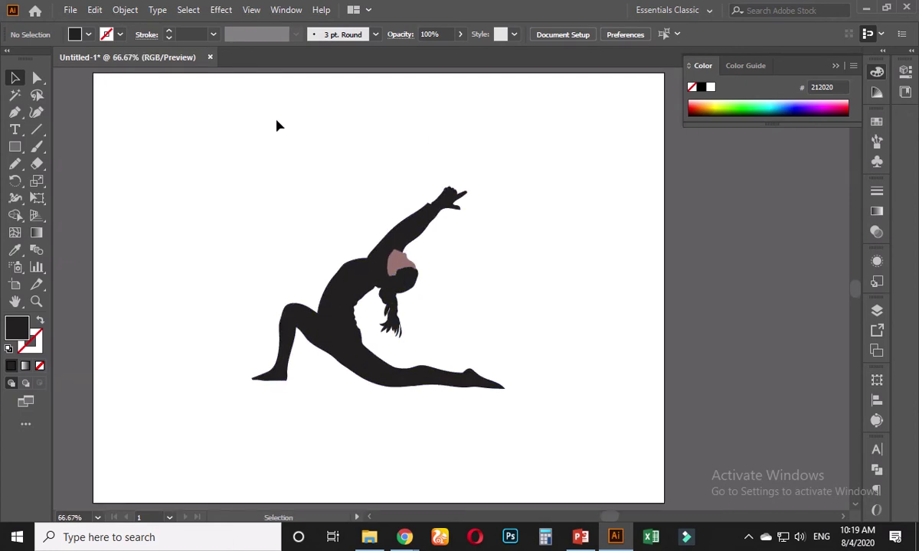
{"action": "scroll", "coordinate": [235, 282], "scroll_direction": "down", "scroll_amount": 1}
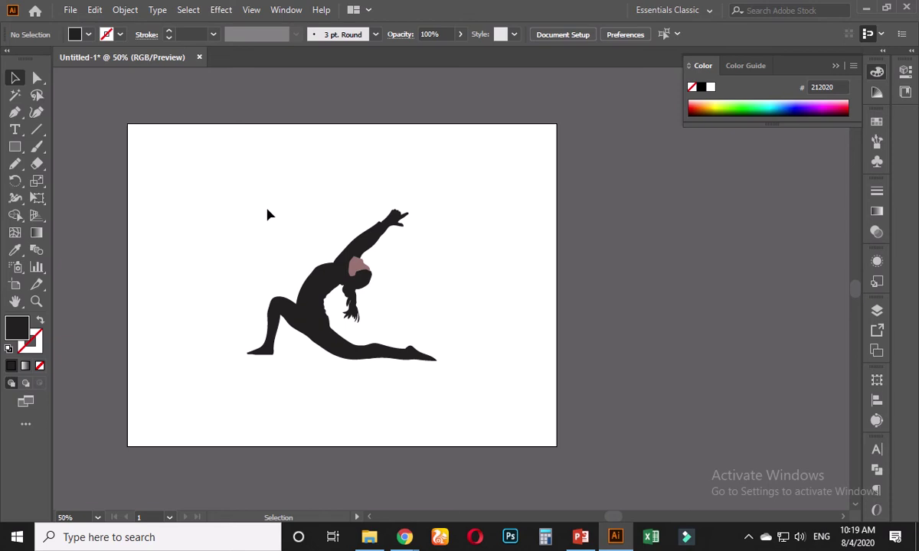
{"action": "scroll", "coordinate": [289, 311], "scroll_direction": "up", "scroll_amount": 2}
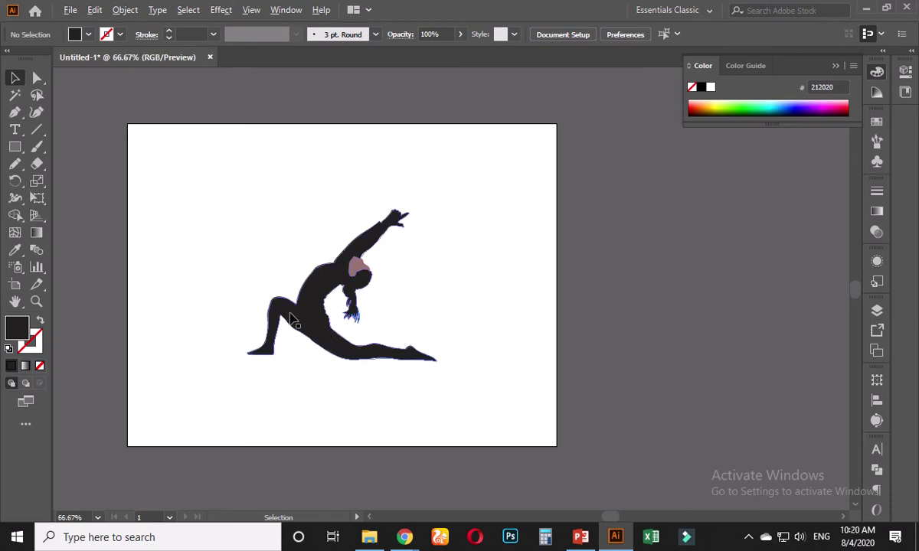
Step: Check the Google Meet window, then minimise it and recentre the artboard
{"action": "mouse_move", "coordinate": [404, 540]}
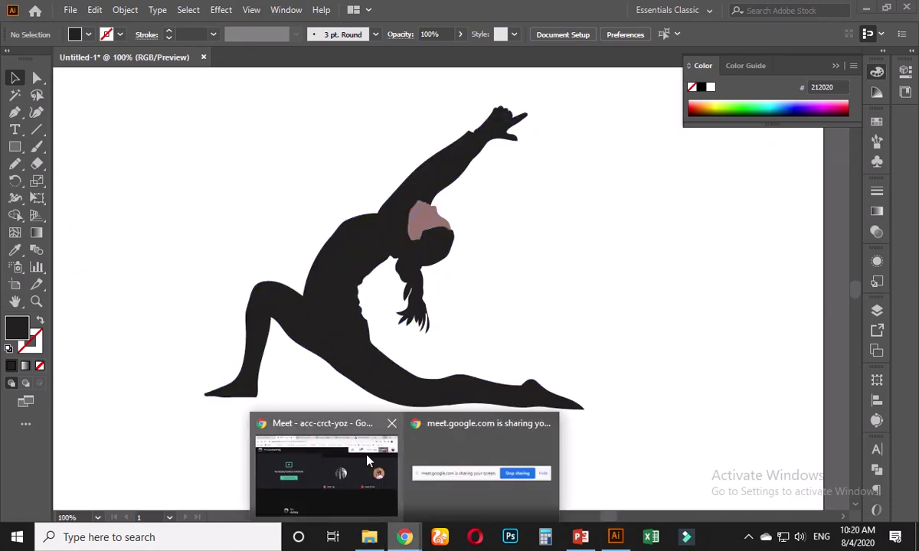
{"action": "left_click", "coordinate": [341, 427]}
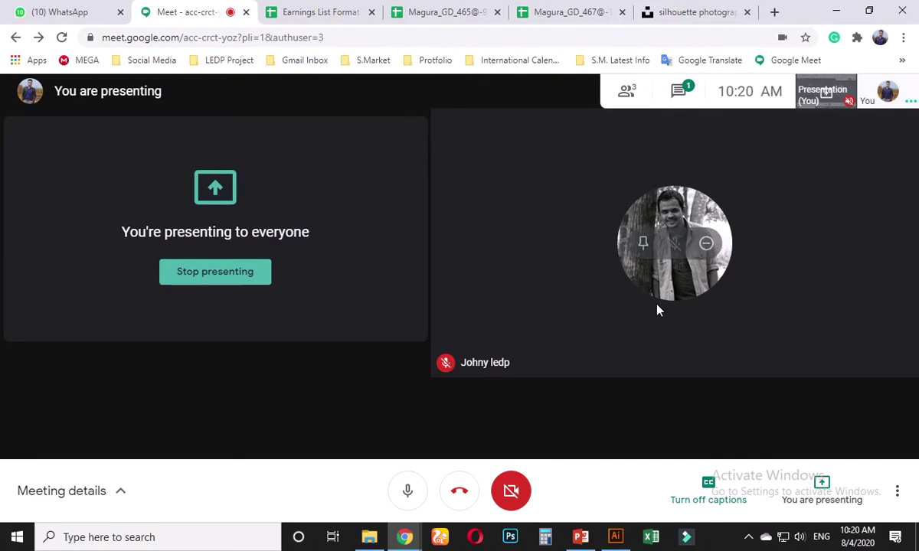
{"action": "left_click", "coordinate": [835, 11]}
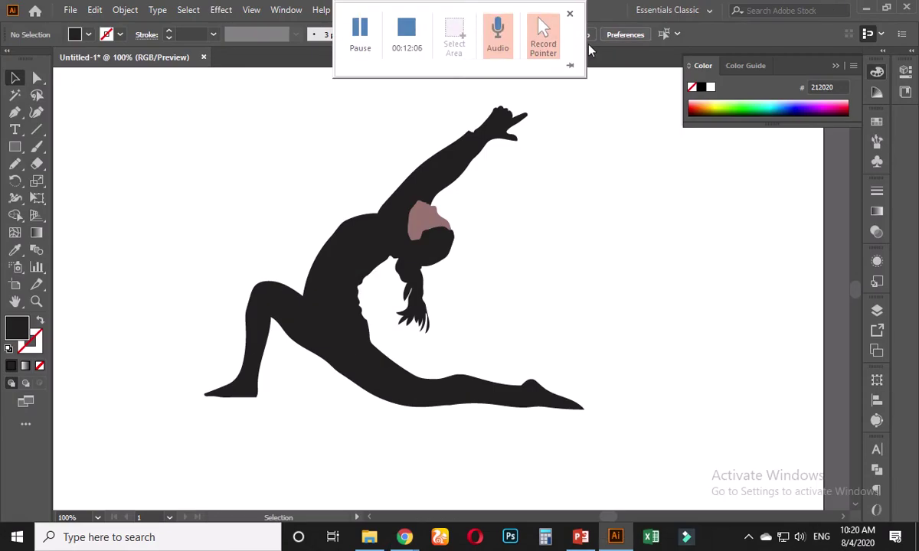
{"action": "scroll", "coordinate": [462, 252], "scroll_direction": "down", "scroll_amount": 2}
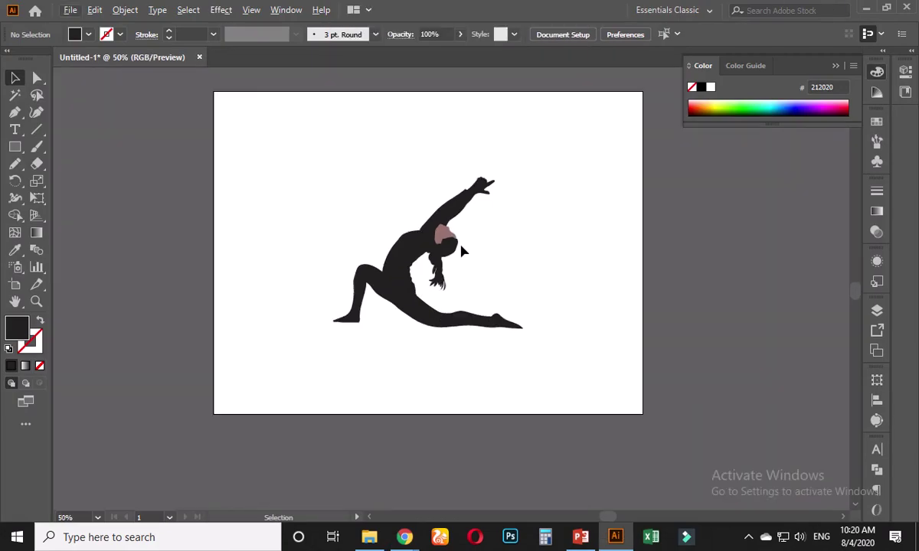
{"action": "left_click_drag", "start_coordinate": [609, 248], "coordinate": [570, 272]}
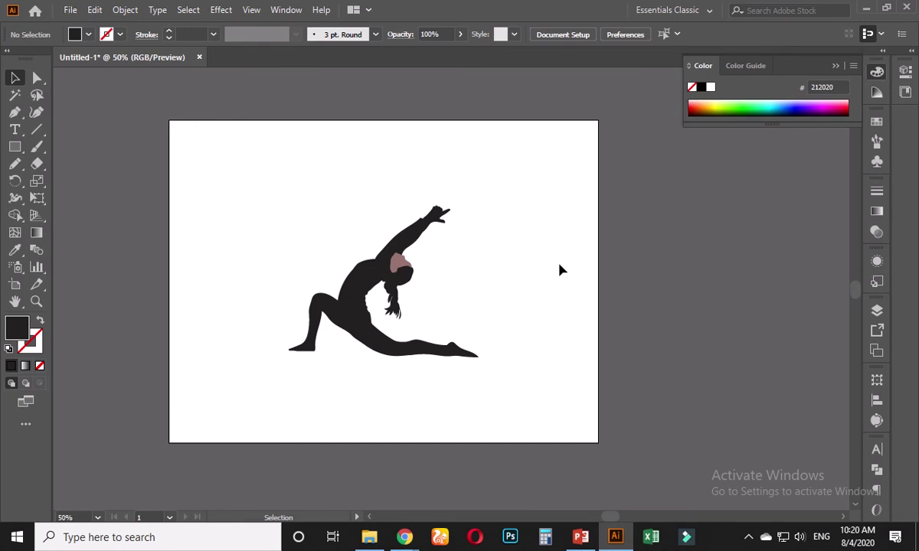
Step: Select the yoga figure group, then start saving the artwork with Ctrl+S
{"action": "left_click_drag", "start_coordinate": [260, 182], "coordinate": [525, 413]}
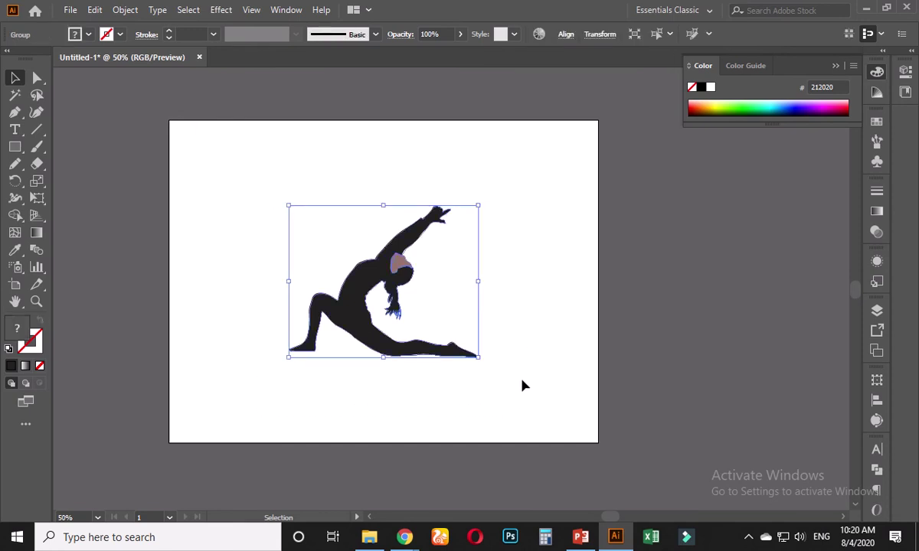
{"action": "left_click", "coordinate": [534, 305]}
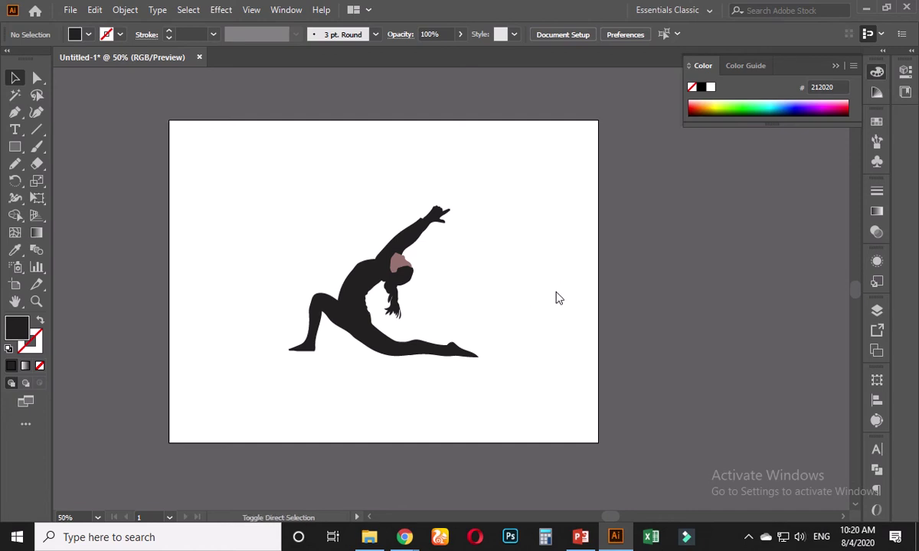
{"action": "key", "text": "ctrl+s"}
Step: Save to the Desktop under the name 'Yoga Women Vector Design', then switch to the Meet window
{"action": "left_click_drag", "start_coordinate": [111, 123], "coordinate": [113, 96]}
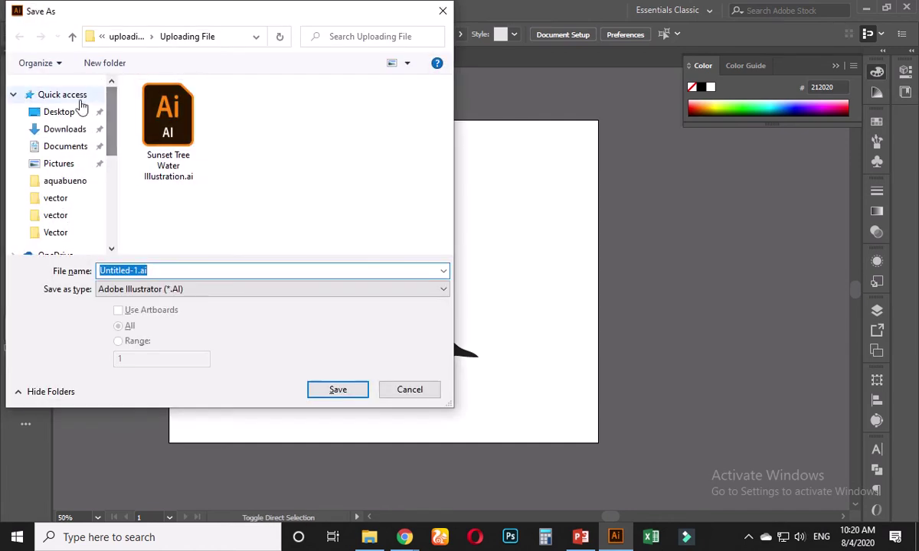
{"action": "left_click", "coordinate": [76, 112]}
{"action": "double_click", "coordinate": [238, 267]}
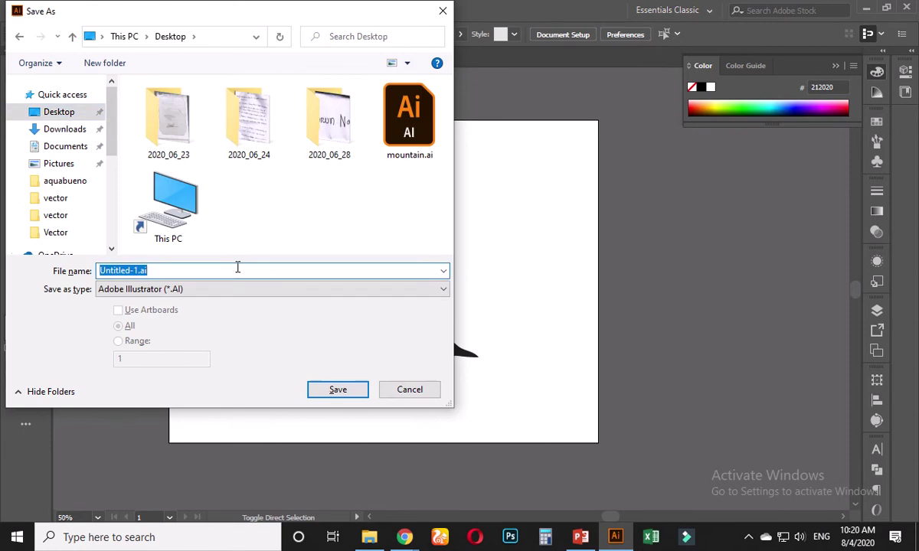
{"action": "type", "text": "Yoga Vector"}
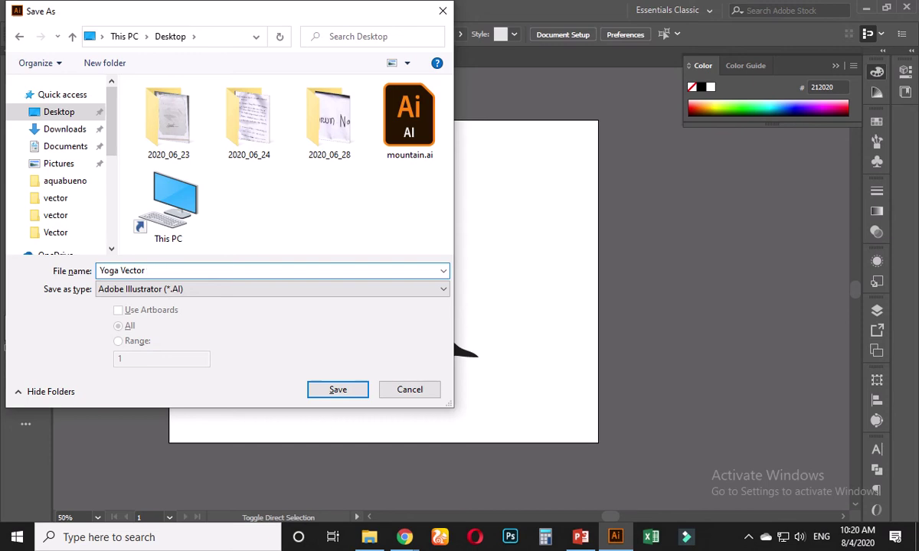
{"action": "key", "text": "BackSpace"}
{"action": "key", "text": "BackSpace"}
{"action": "key", "text": "BackSpace"}
{"action": "key", "text": "BackSpace"}
{"action": "key", "text": "BackSpace"}
{"action": "key", "text": "BackSpace"}
{"action": "key", "text": "BackSpace"}
{"action": "key", "text": "BackSpace"}
{"action": "key", "text": "BackSpace"}
{"action": "key", "text": "Return"}
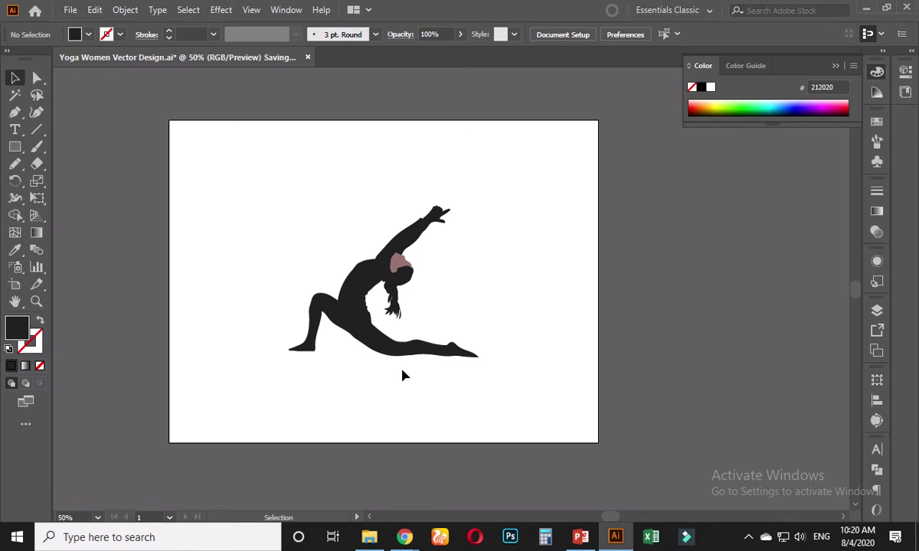
{"action": "mouse_move", "coordinate": [404, 536]}
{"action": "left_click", "coordinate": [337, 470]}
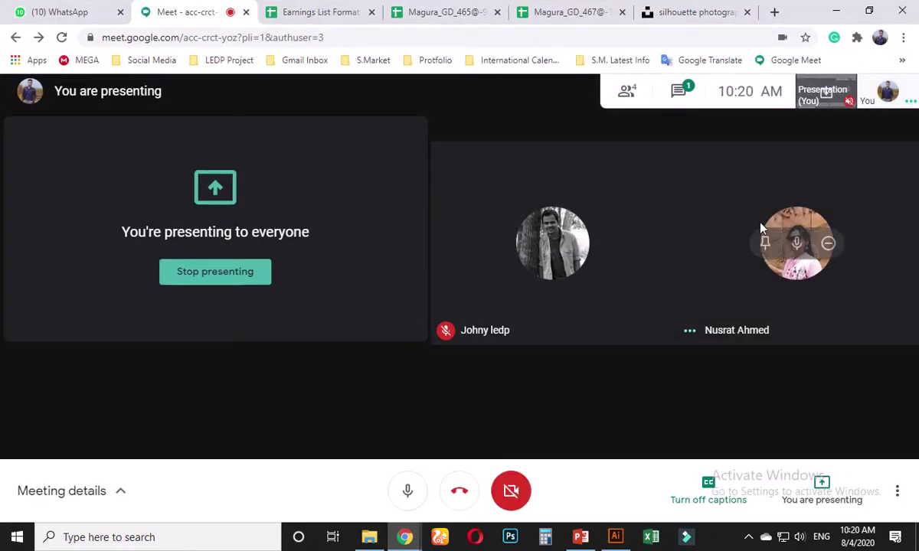
Step: Open and close the Meet chat panel, then minimise Chrome to reveal the Illustrator artwork
{"action": "left_click", "coordinate": [678, 91]}
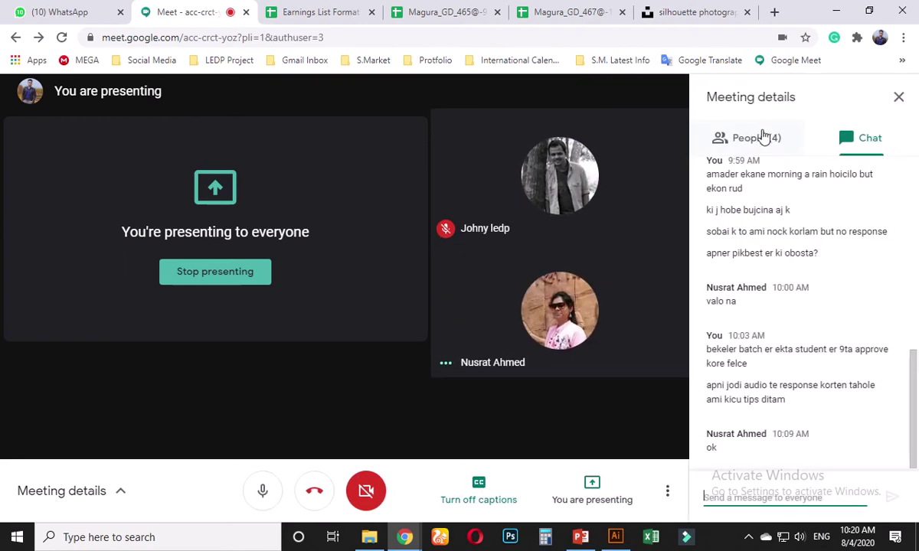
{"action": "left_click", "coordinate": [901, 99]}
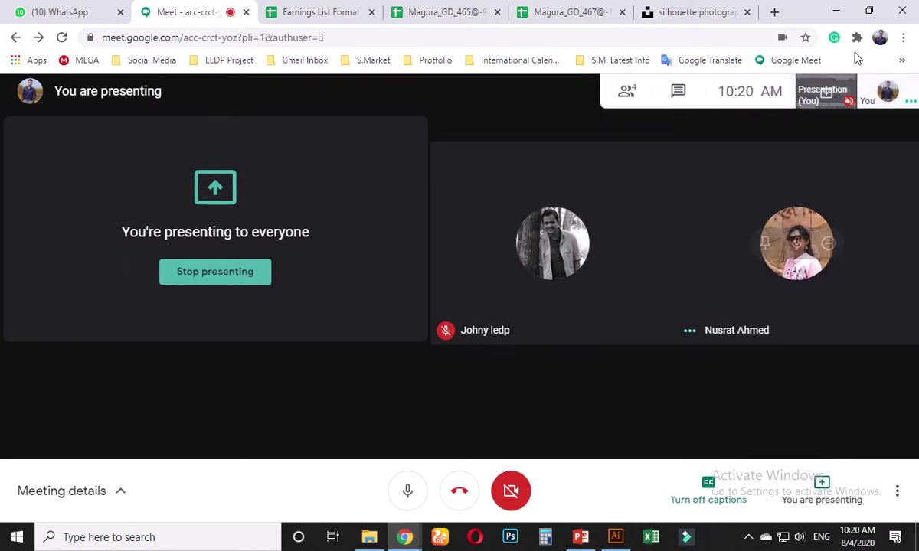
{"action": "left_click", "coordinate": [836, 12]}
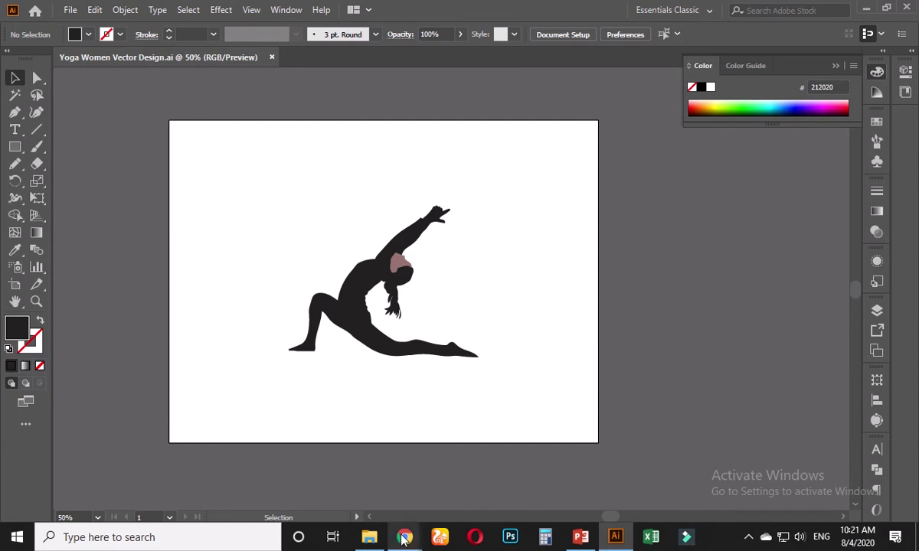
Step: Glance at the Meet window, minimise it, and select the yoga figure group in Illustrator
{"action": "mouse_move", "coordinate": [404, 536]}
{"action": "left_click", "coordinate": [366, 499]}
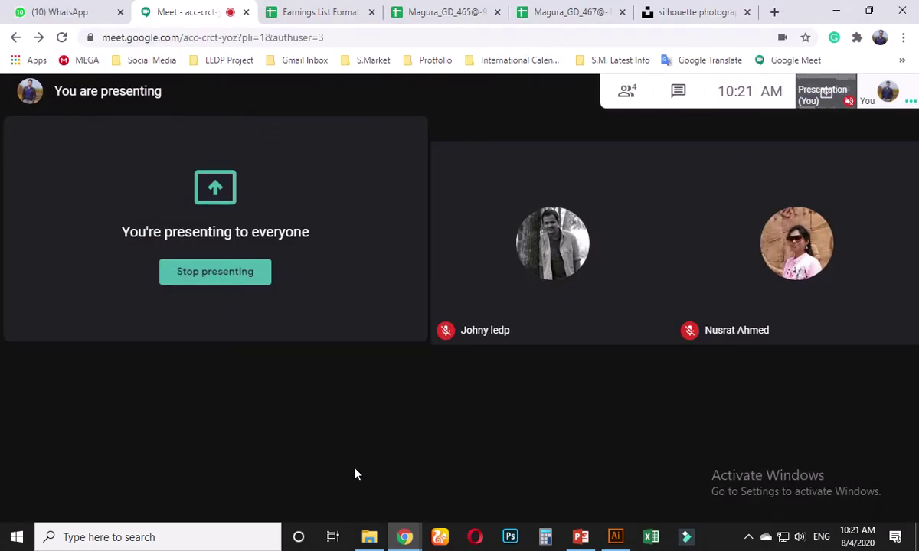
{"action": "left_click", "coordinate": [836, 12]}
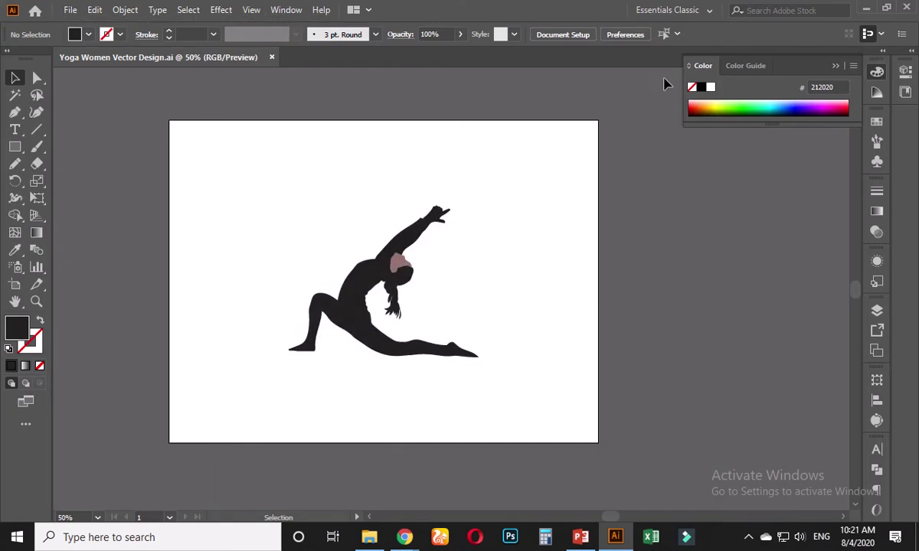
{"action": "scroll", "coordinate": [404, 291], "scroll_direction": "up", "scroll_amount": 2}
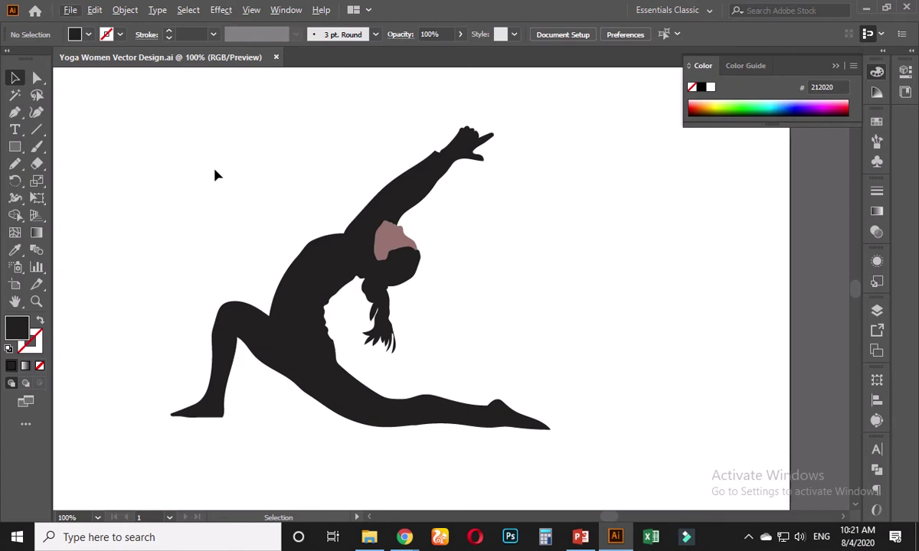
{"action": "scroll", "coordinate": [215, 175], "scroll_direction": "down", "scroll_amount": 2}
{"action": "left_click_drag", "start_coordinate": [159, 105], "coordinate": [369, 308]}
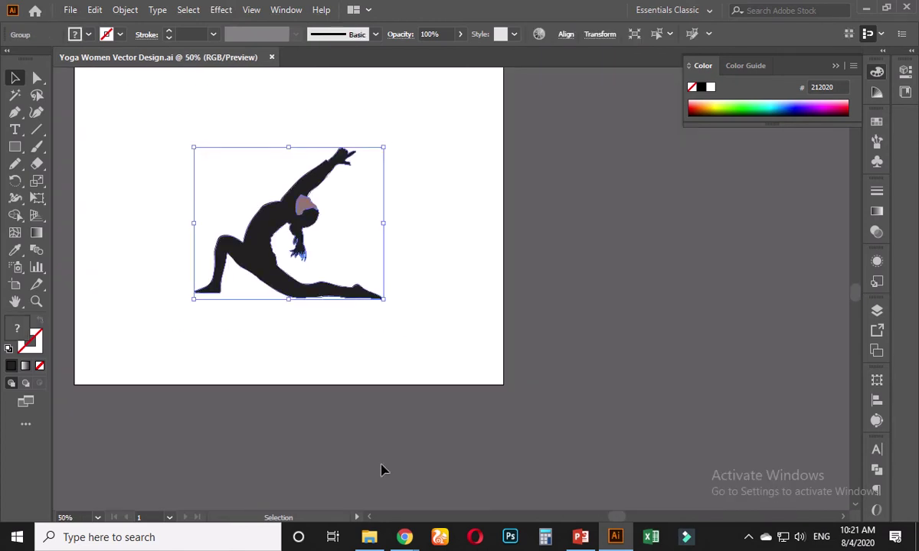
{"action": "key", "text": "a"}
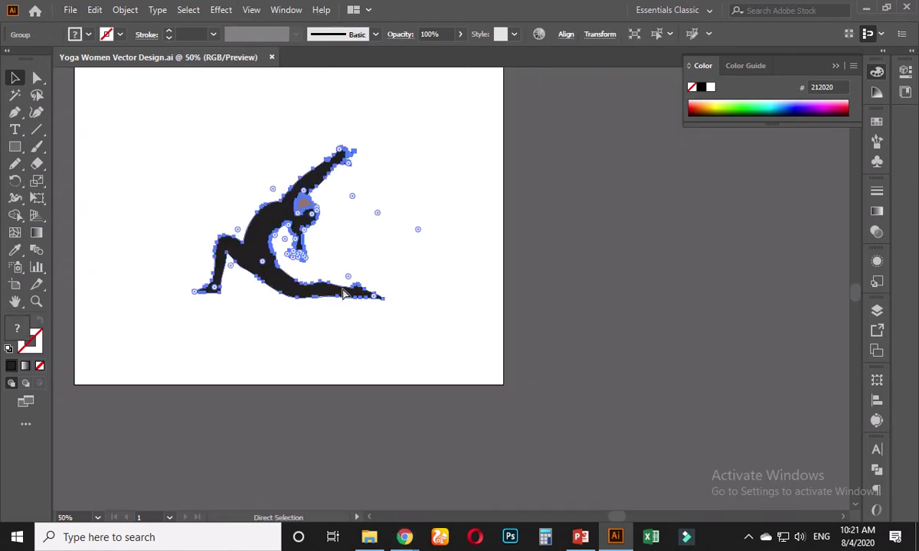
{"action": "key", "text": "v"}
{"action": "left_click", "coordinate": [396, 372]}
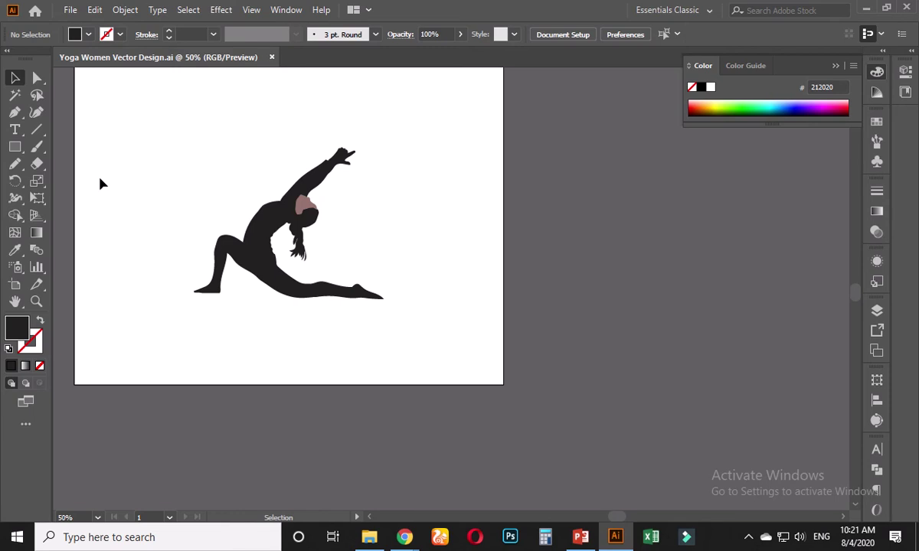
Step: Open and close the File menu without choosing a command, then bring Google Meet back
{"action": "left_click", "coordinate": [70, 9]}
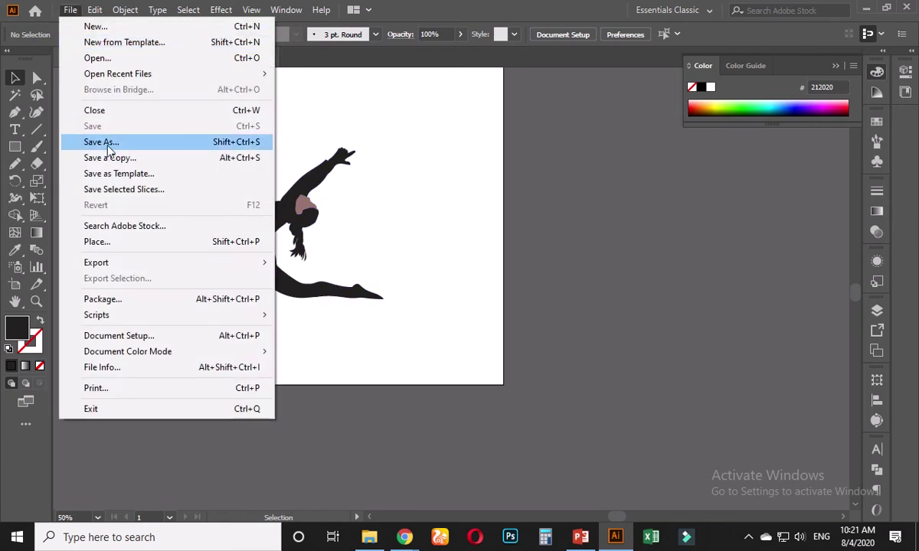
{"action": "left_click", "coordinate": [306, 119]}
{"action": "left_click", "coordinate": [69, 11]}
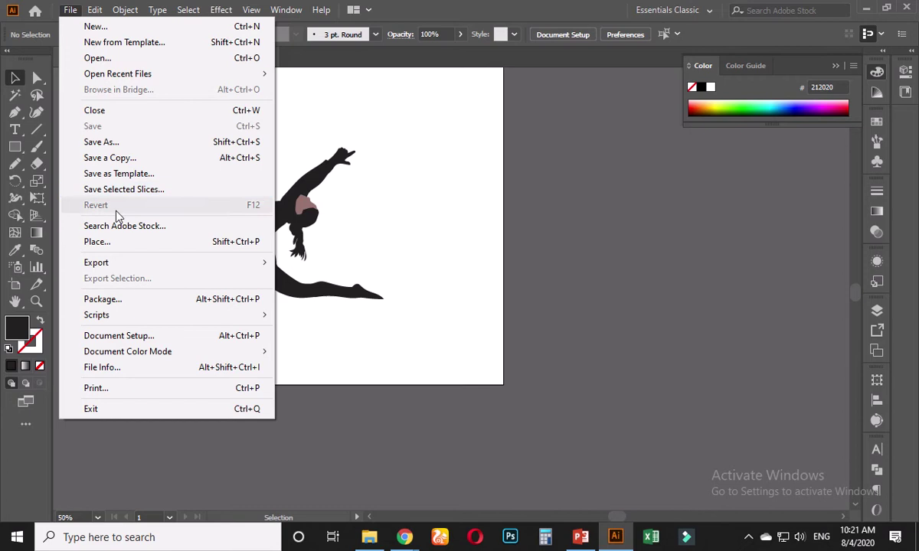
{"action": "mouse_move", "coordinate": [144, 263]}
{"action": "left_click", "coordinate": [413, 219]}
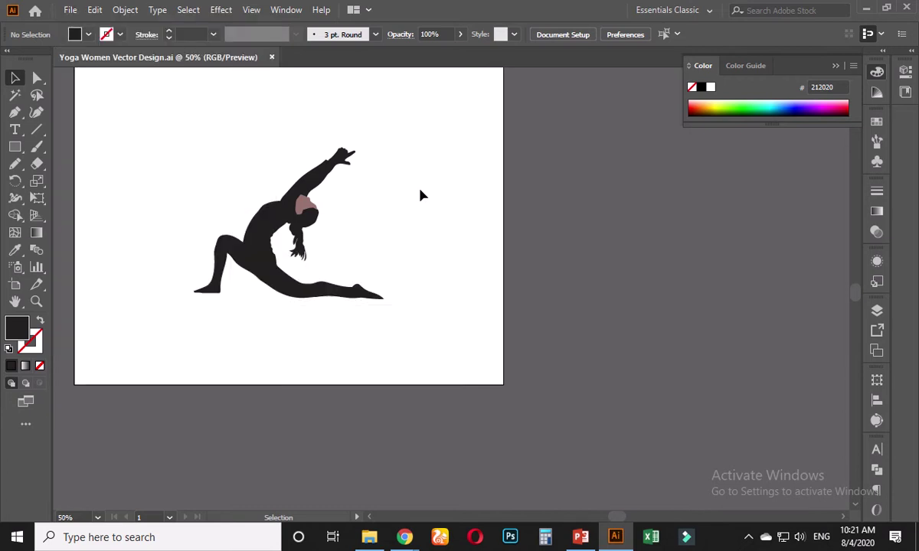
{"action": "mouse_move", "coordinate": [404, 537]}
{"action": "left_click", "coordinate": [360, 490]}
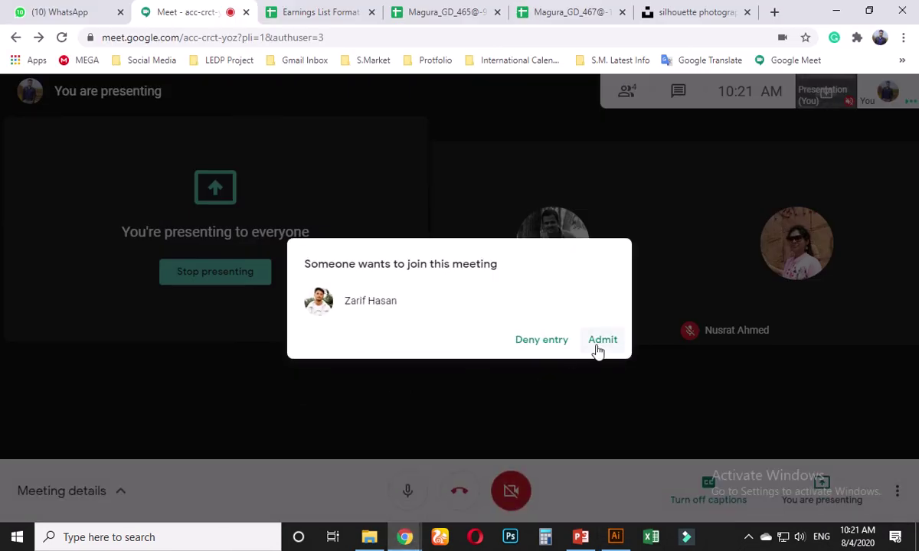
Step: Admit both waiting participants into the meeting and stop presenting the screen
{"action": "left_click", "coordinate": [597, 349]}
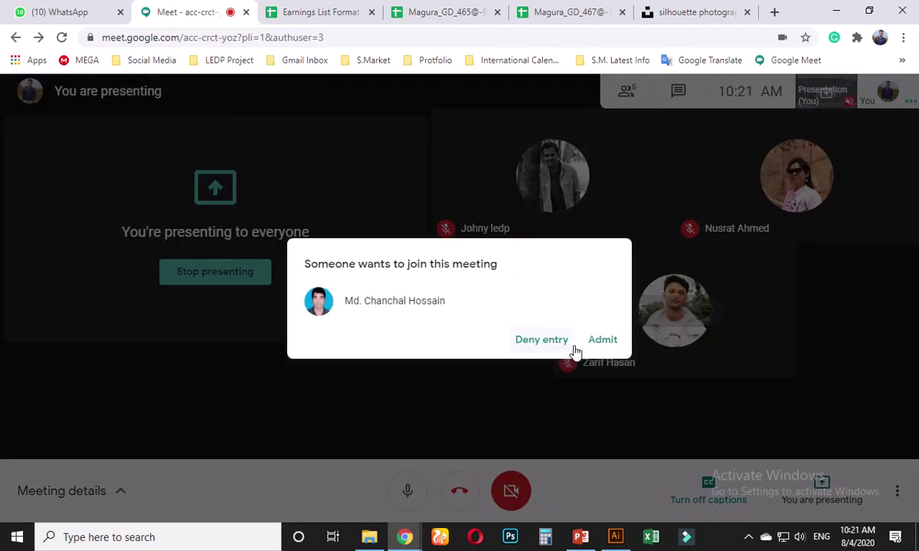
{"action": "left_click", "coordinate": [601, 343]}
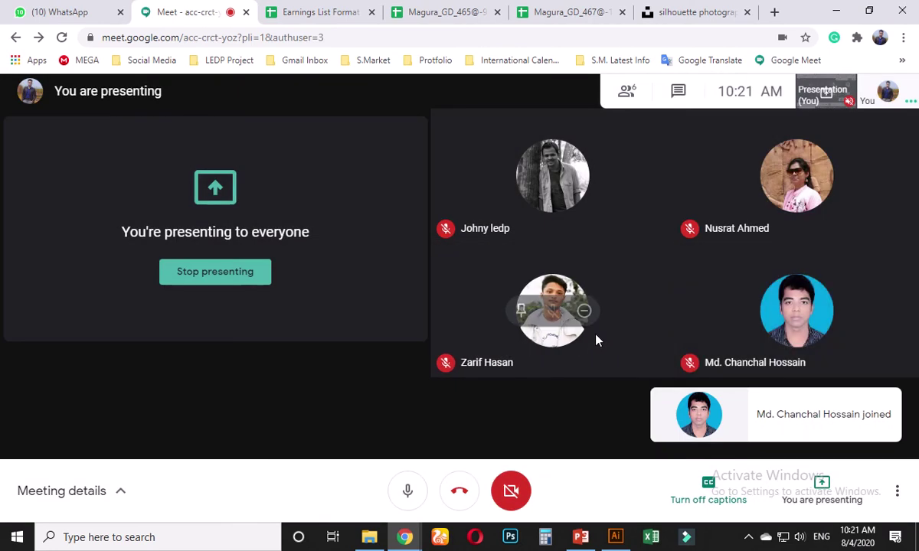
{"action": "left_click", "coordinate": [219, 280]}
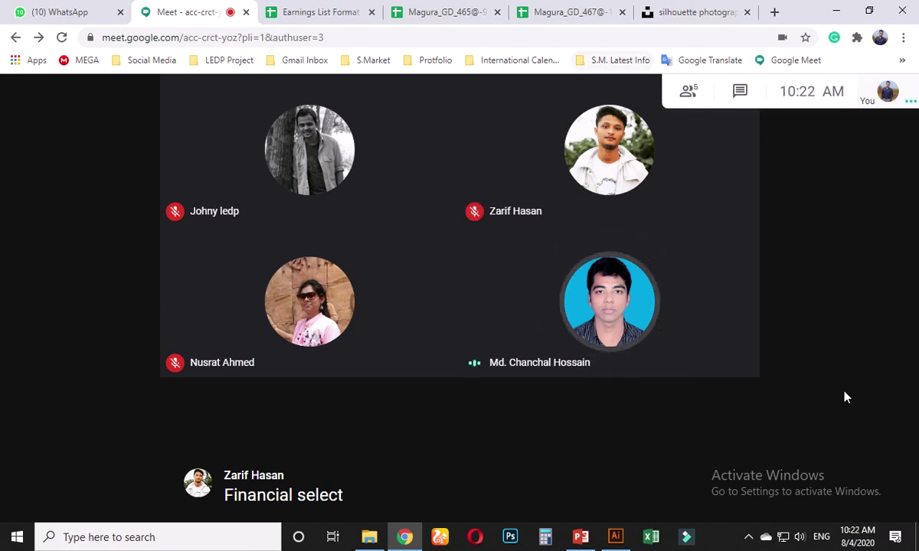
{"action": "mouse_move", "coordinate": [852, 479]}
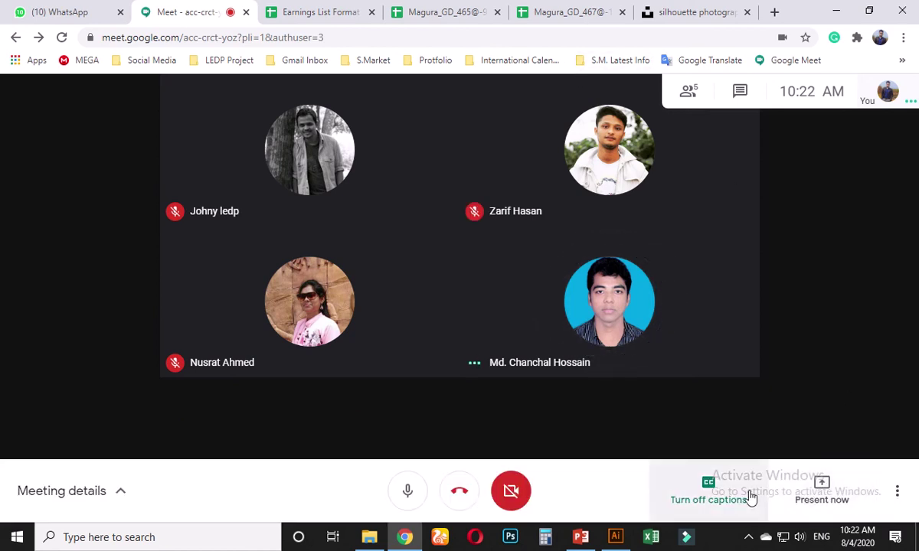
Step: Present your entire screen to the meeting and hide the sharing notice
{"action": "left_click", "coordinate": [821, 485]}
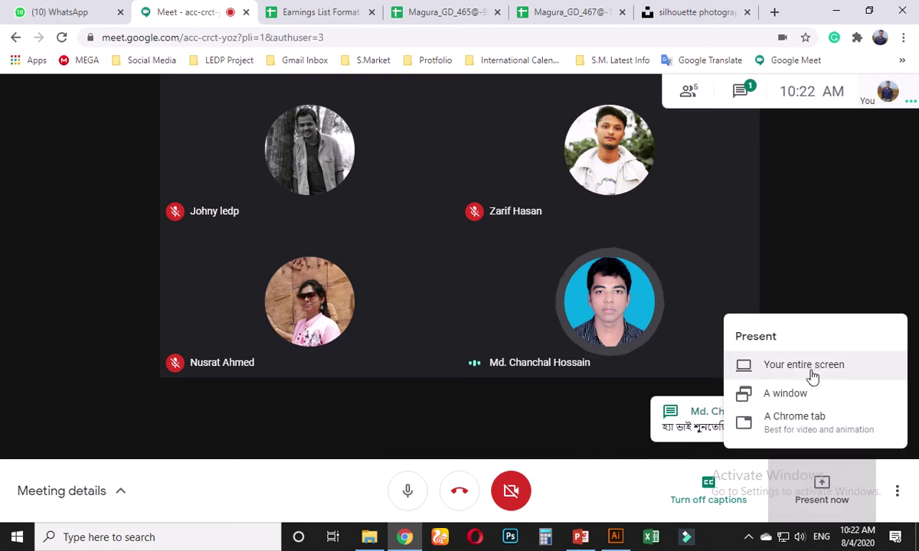
{"action": "left_click", "coordinate": [845, 268]}
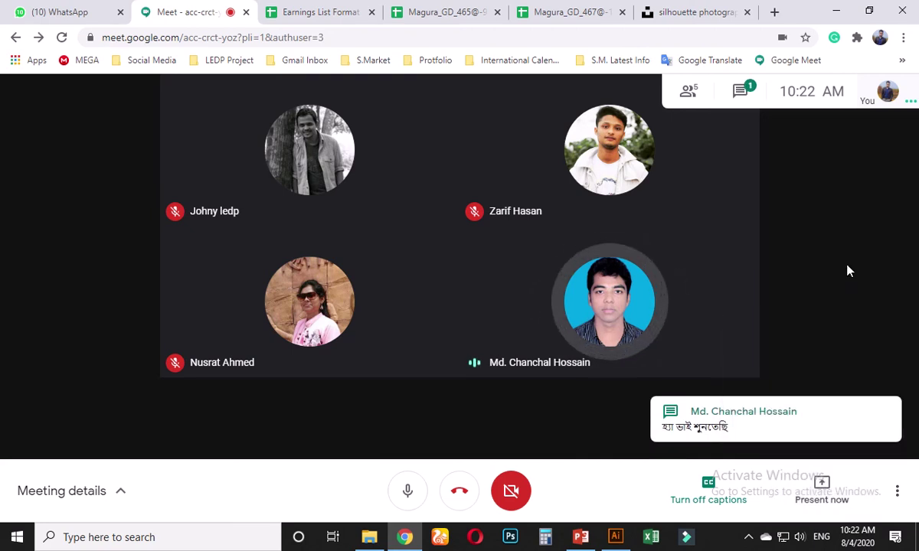
{"action": "left_click", "coordinate": [820, 502]}
{"action": "left_click", "coordinate": [812, 368]}
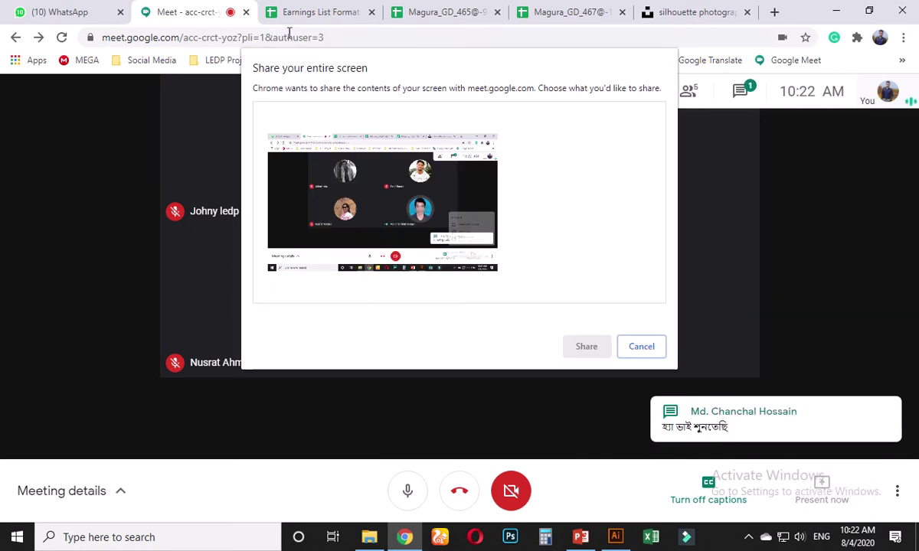
{"action": "left_click", "coordinate": [586, 345]}
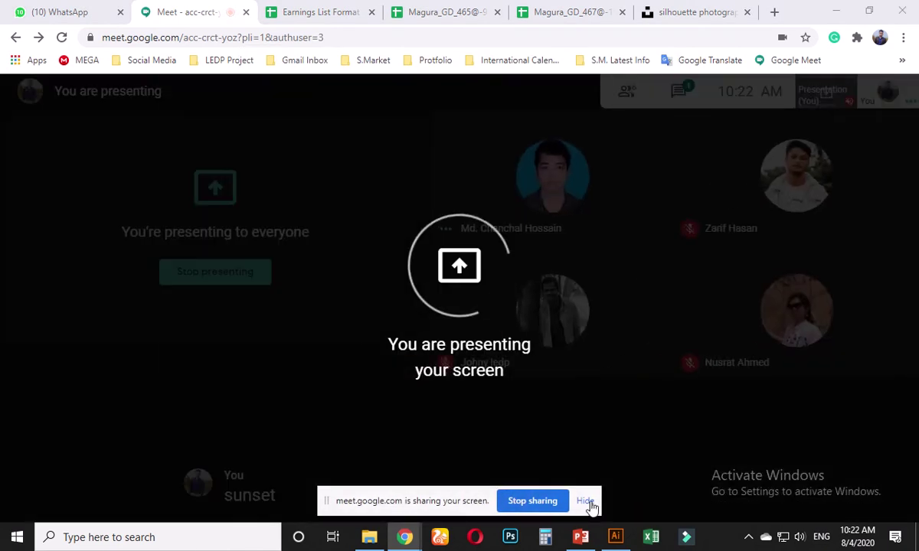
{"action": "left_click", "coordinate": [584, 501]}
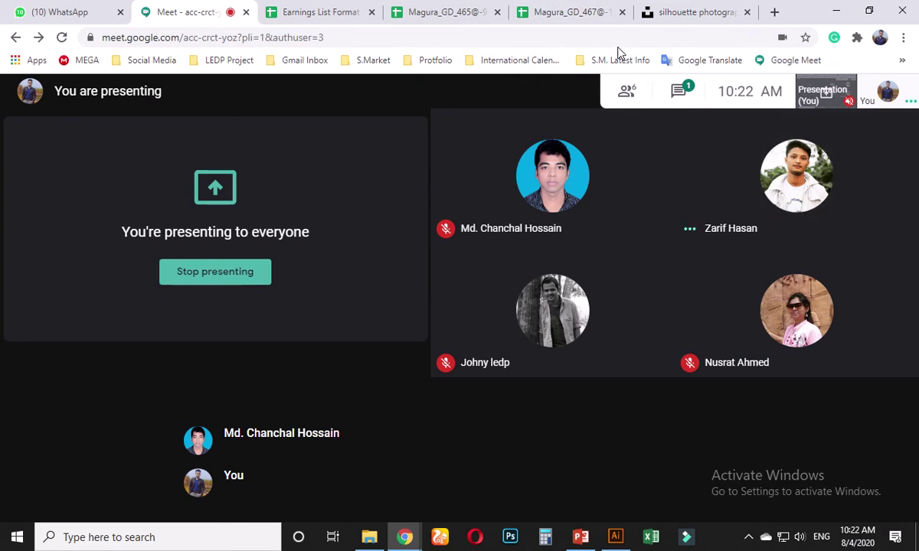
{"action": "mouse_move", "coordinate": [582, 203]}
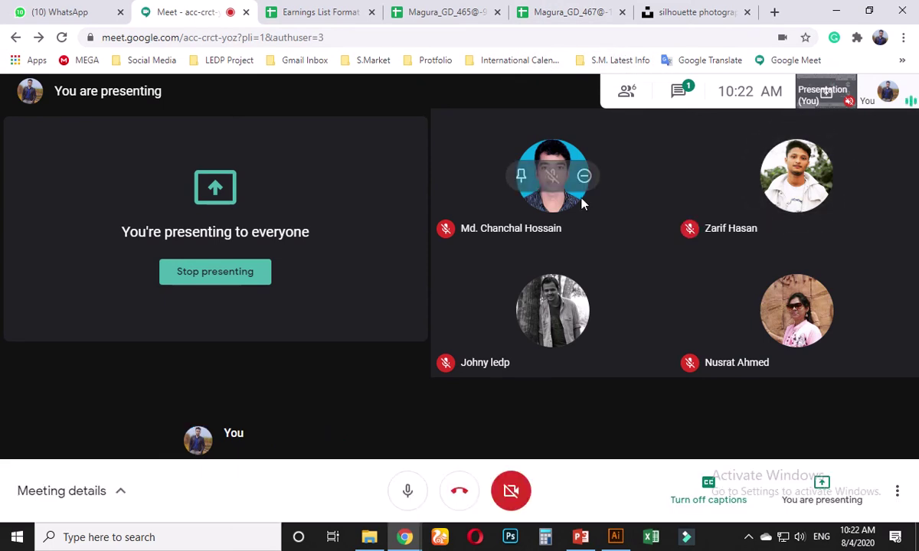
{"action": "mouse_move", "coordinate": [558, 252]}
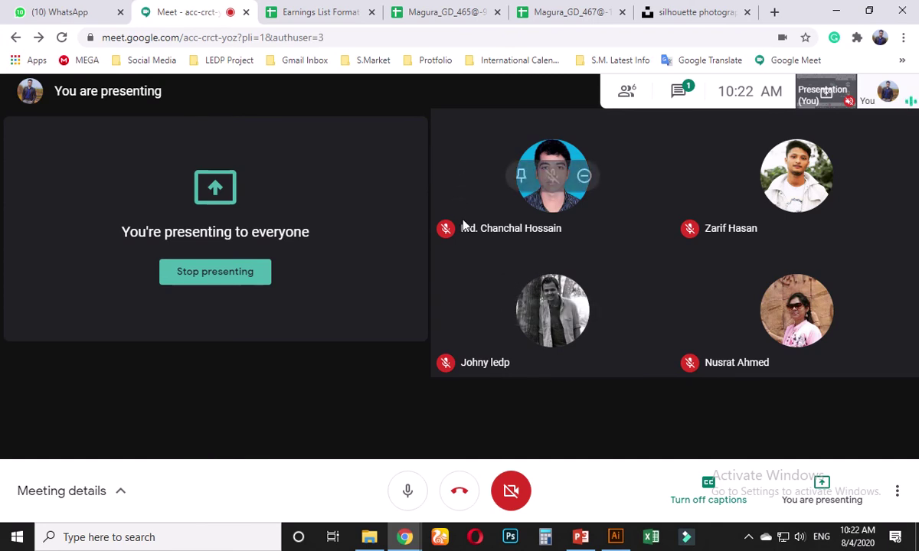
{"action": "mouse_move", "coordinate": [461, 269]}
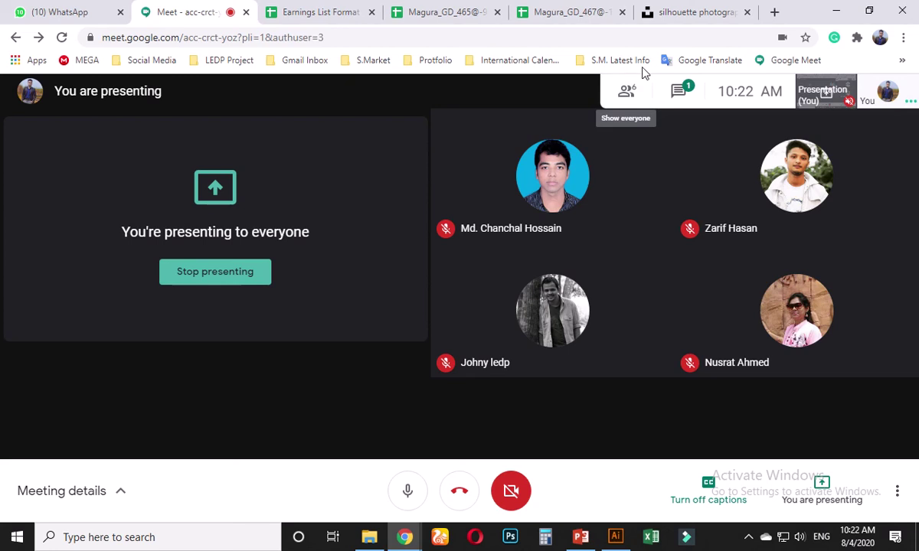
{"action": "left_click", "coordinate": [552, 12]}
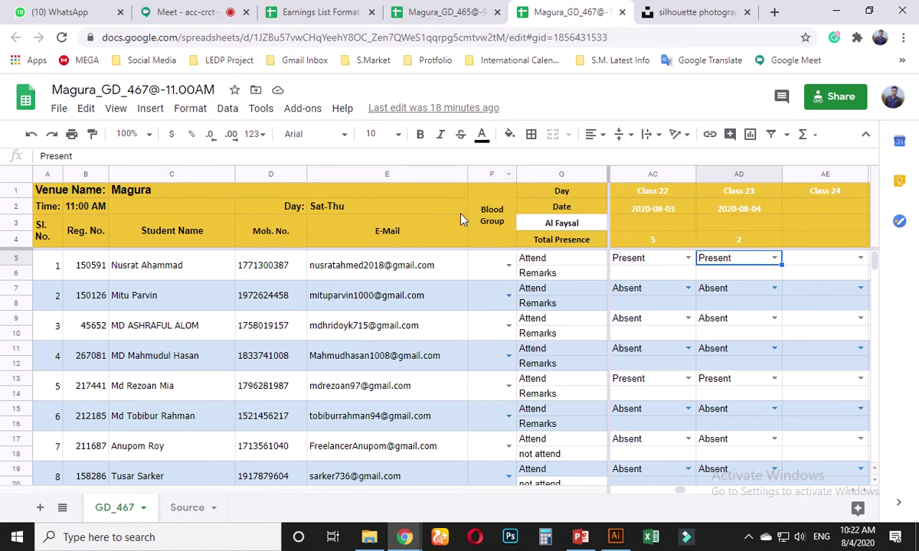
Step: Mark AD27 and then AD29 as Present for Class 23
{"action": "scroll", "coordinate": [496, 376], "scroll_direction": "down", "scroll_amount": 1}
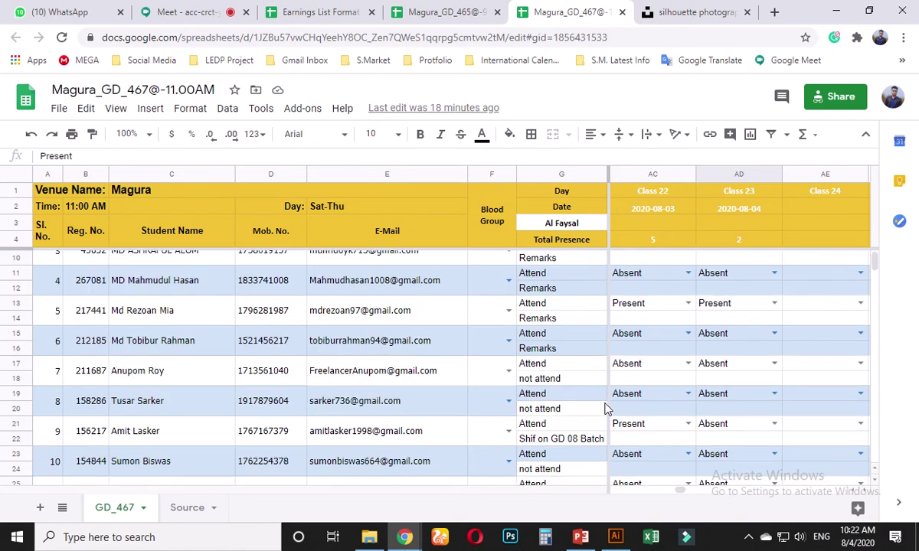
{"action": "scroll", "coordinate": [693, 381], "scroll_direction": "up", "scroll_amount": 1}
{"action": "scroll", "coordinate": [395, 354], "scroll_direction": "down", "scroll_amount": 3}
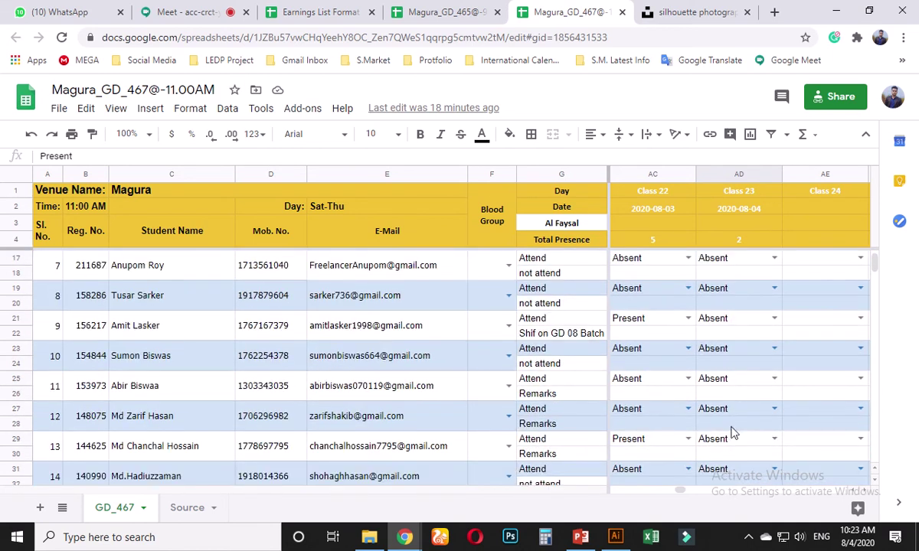
{"action": "left_click", "coordinate": [774, 410]}
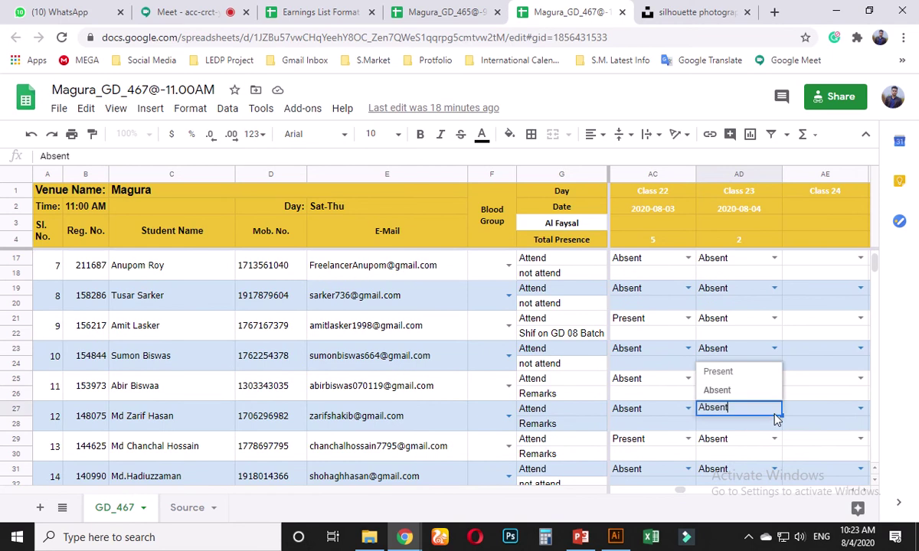
{"action": "left_click", "coordinate": [739, 374]}
{"action": "scroll", "coordinate": [734, 401], "scroll_direction": "down", "scroll_amount": 1}
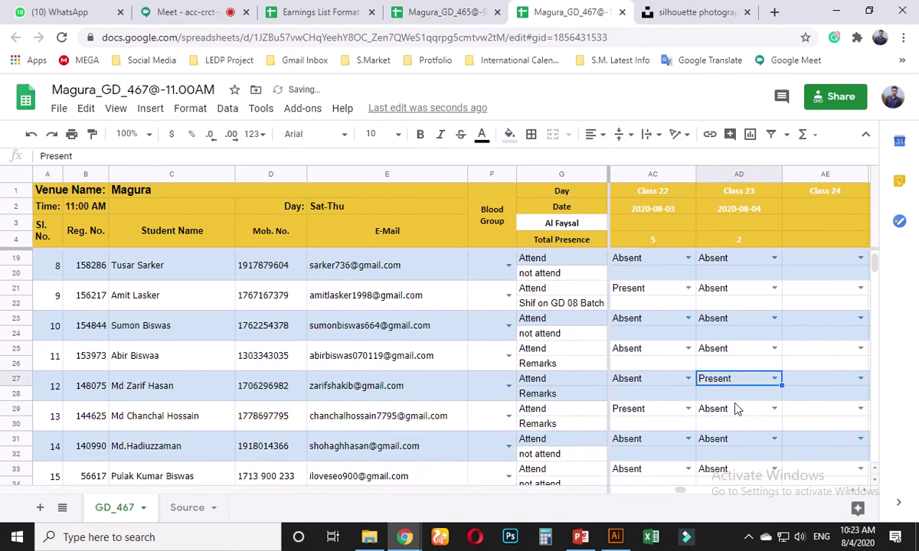
{"action": "double_click", "coordinate": [761, 409]}
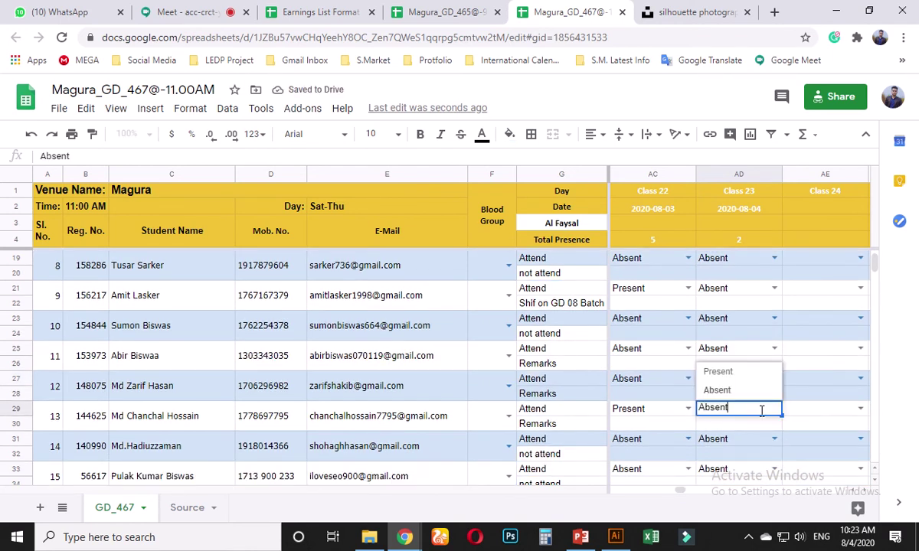
{"action": "left_click", "coordinate": [735, 372]}
Step: Enter 4 as the Class 23 Total Presence in AD4, then return to the yoga design
{"action": "left_click", "coordinate": [753, 242]}
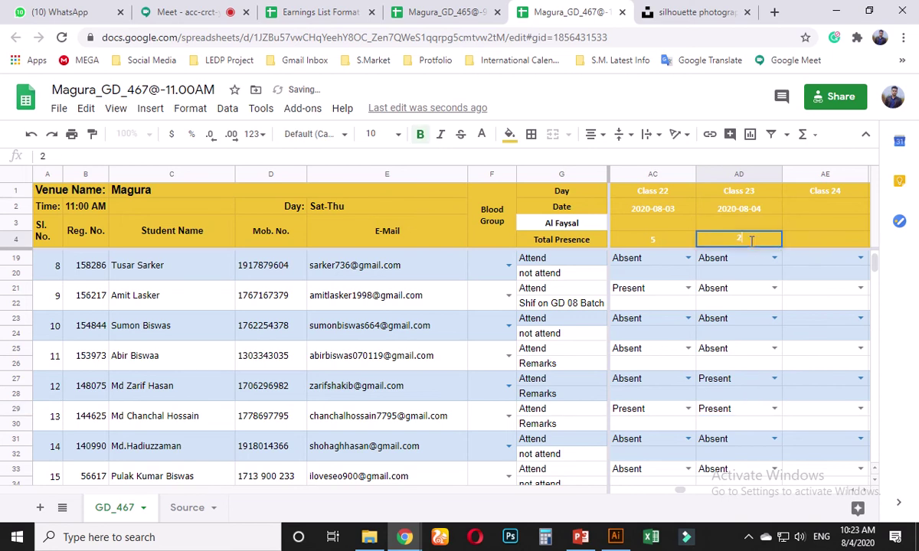
{"action": "type", "text": "4"}
{"action": "key", "text": "Return"}
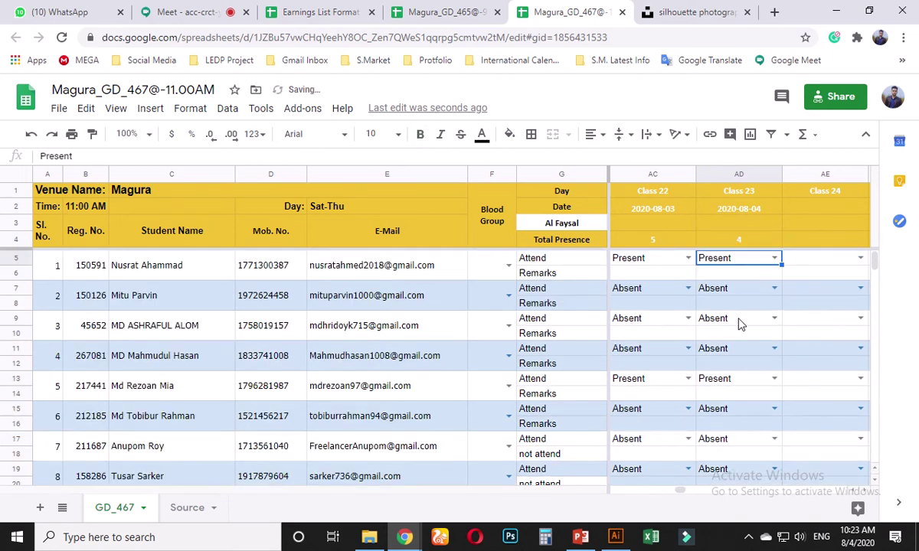
{"action": "scroll", "coordinate": [734, 365], "scroll_direction": "down", "scroll_amount": 3}
{"action": "scroll", "coordinate": [733, 365], "scroll_direction": "up", "scroll_amount": 2}
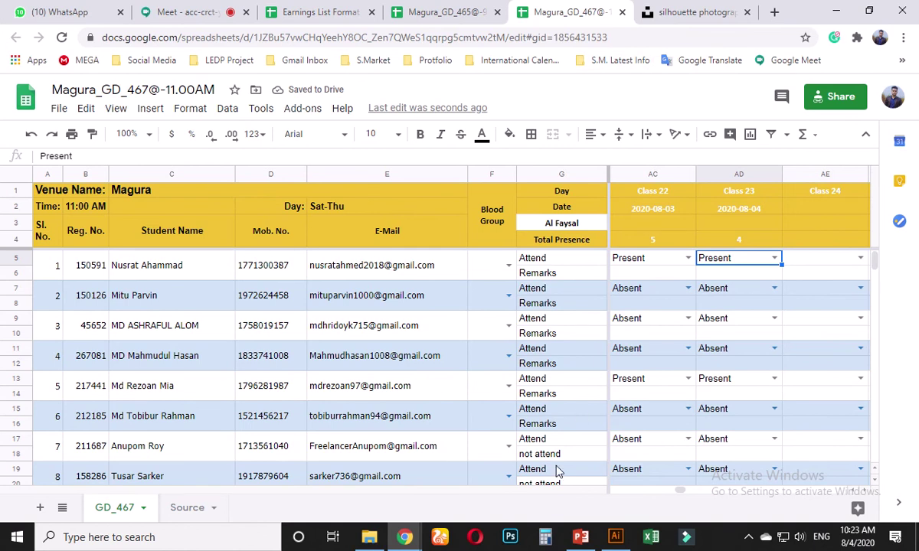
{"action": "left_click", "coordinate": [614, 536]}
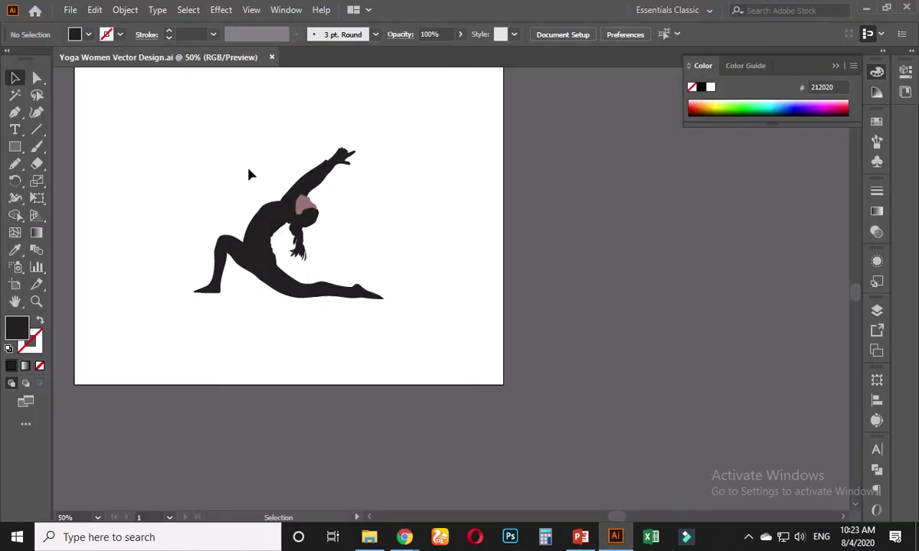
Step: Zoom into the head and bend the pink face edge down onto the black shape
{"action": "scroll", "coordinate": [253, 272], "scroll_direction": "up", "scroll_amount": 1}
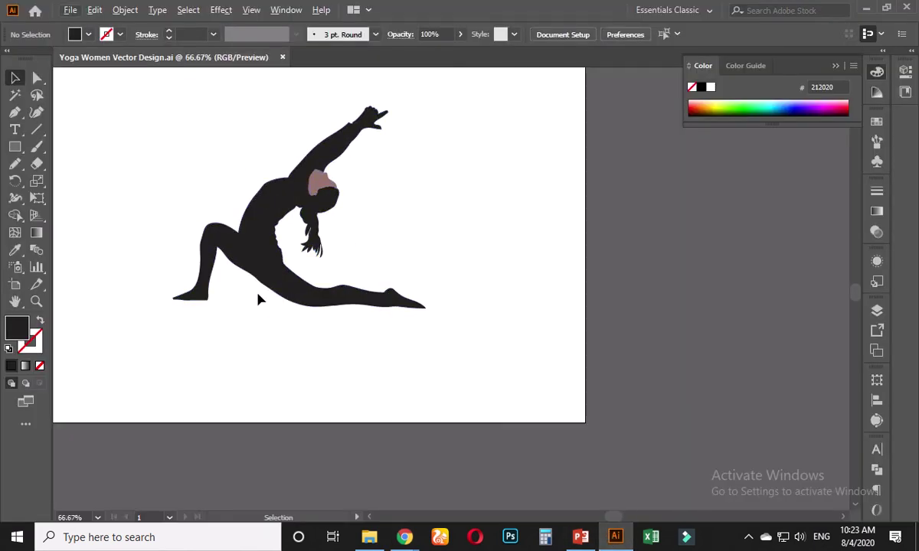
{"action": "scroll", "coordinate": [239, 271], "scroll_direction": "up", "scroll_amount": 1}
{"action": "scroll", "coordinate": [246, 269], "scroll_direction": "down", "scroll_amount": 1}
{"action": "scroll", "coordinate": [295, 212], "scroll_direction": "up", "scroll_amount": 5}
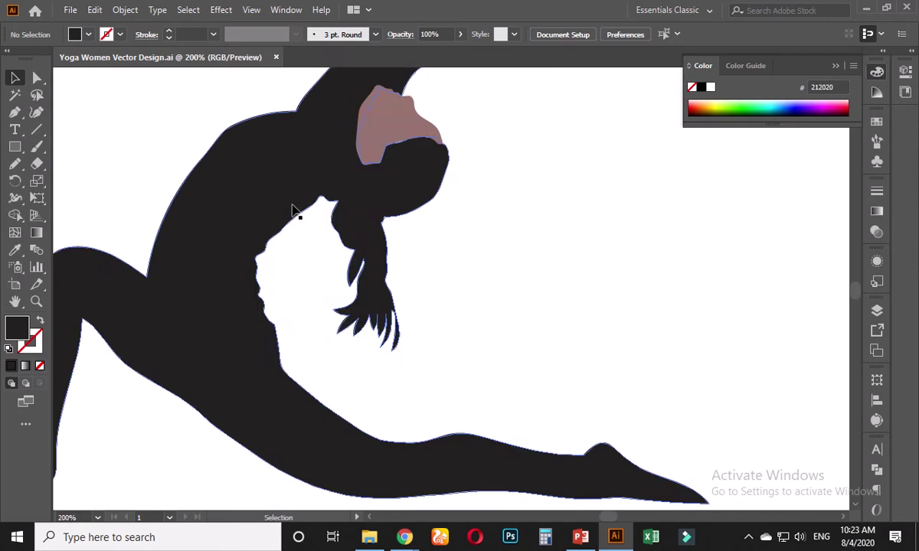
{"action": "scroll", "coordinate": [451, 261], "scroll_direction": "up", "scroll_amount": 2}
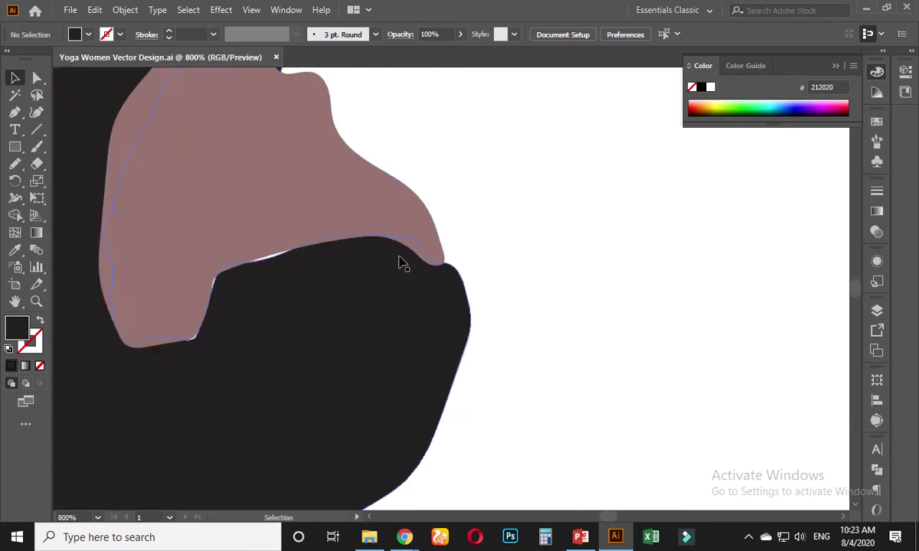
{"action": "scroll", "coordinate": [322, 299], "scroll_direction": "up", "scroll_amount": 2}
{"action": "left_click_drag", "start_coordinate": [314, 298], "coordinate": [472, 300]}
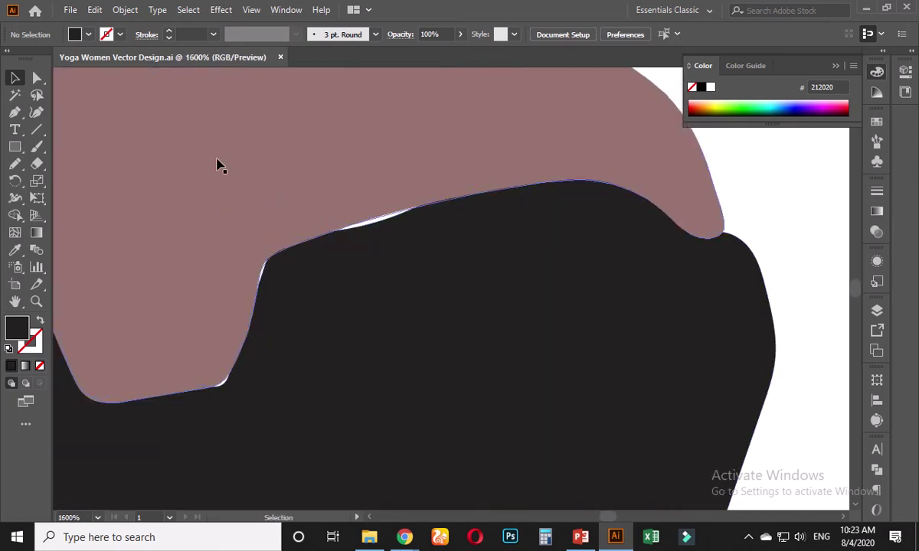
{"action": "left_click", "coordinate": [36, 77]}
{"action": "left_click", "coordinate": [337, 168]}
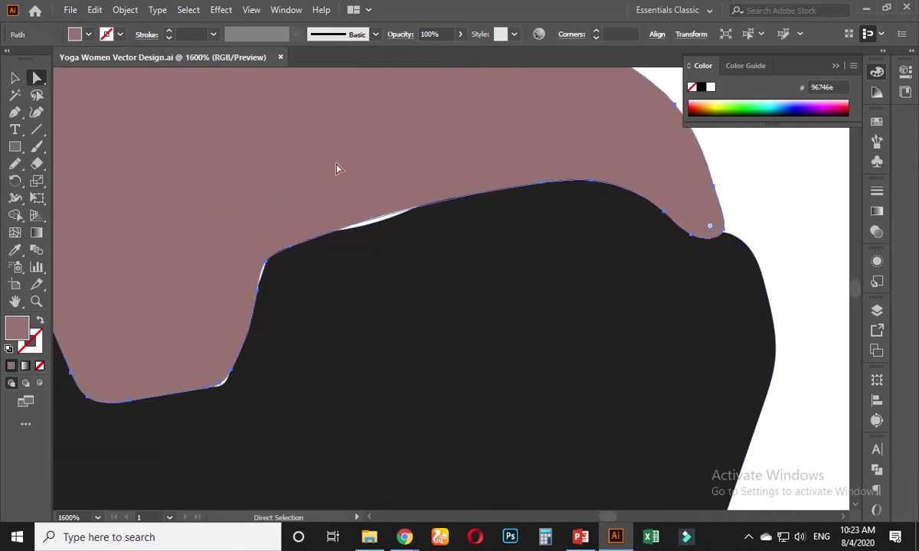
{"action": "left_click", "coordinate": [289, 247]}
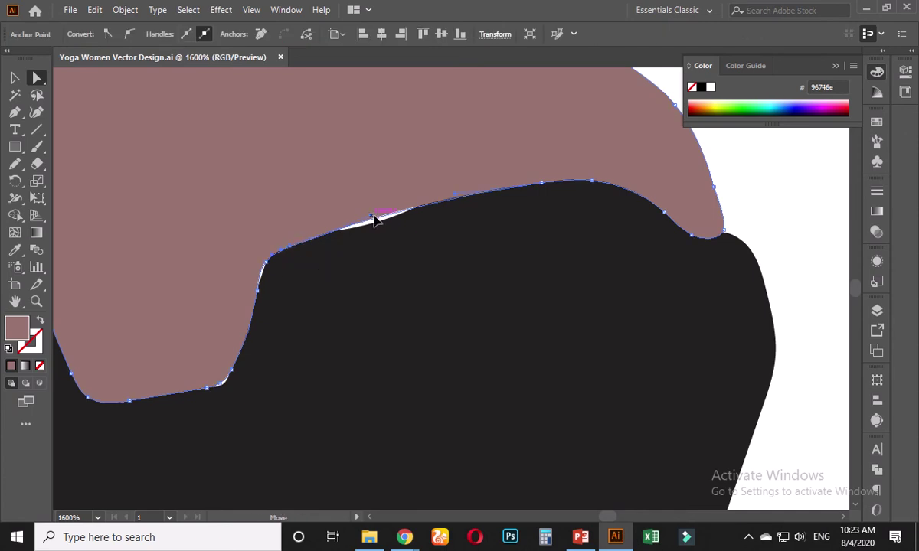
{"action": "left_click_drag", "start_coordinate": [375, 217], "coordinate": [390, 232]}
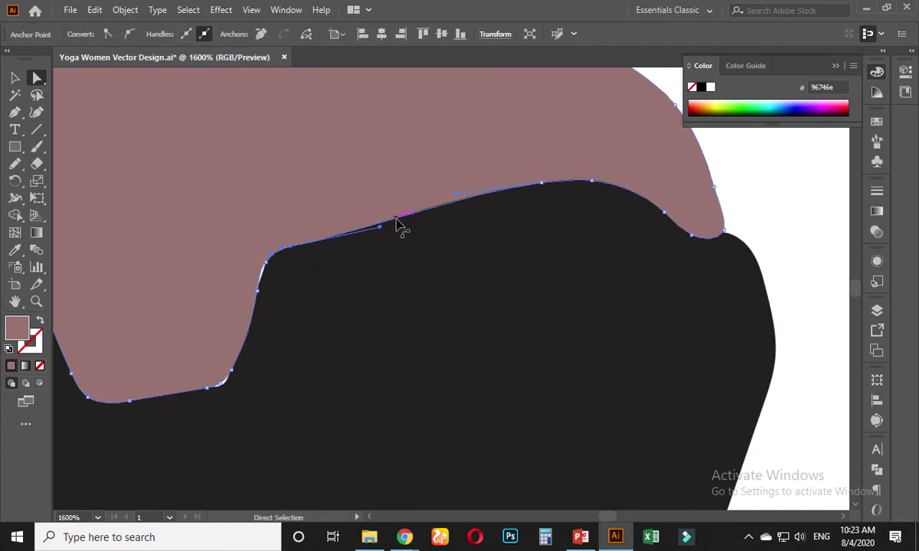
Step: Adjust the next anchors and the lower handle so the face edge closes the gap
{"action": "left_click", "coordinate": [268, 266]}
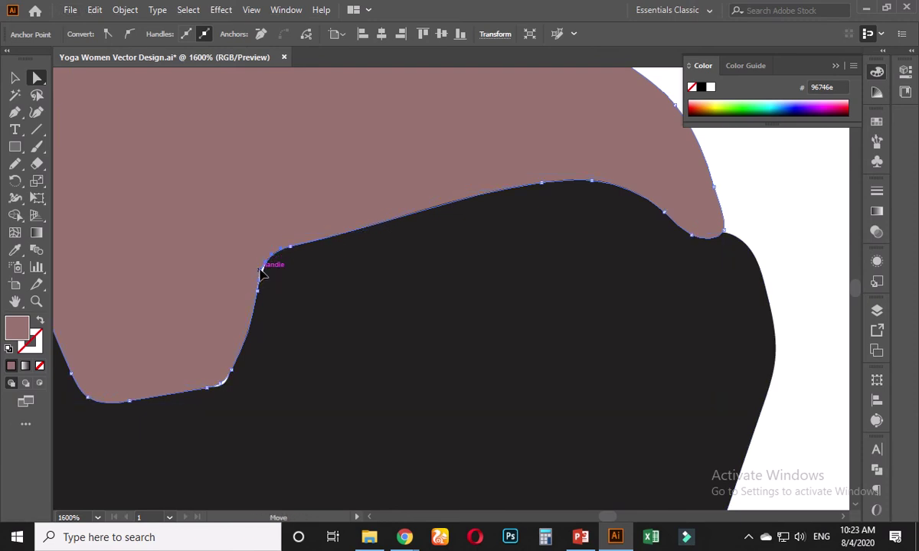
{"action": "left_click_drag", "start_coordinate": [261, 269], "coordinate": [272, 277]}
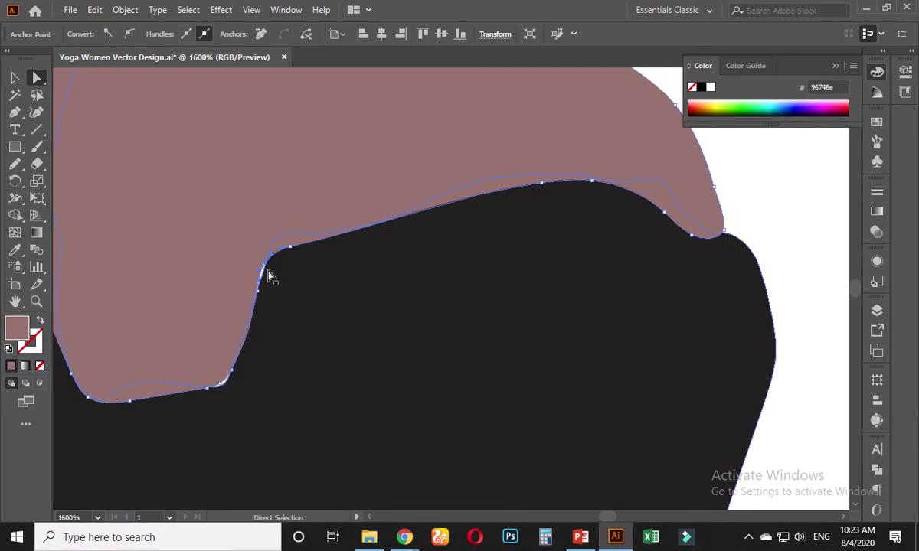
{"action": "left_click", "coordinate": [260, 270]}
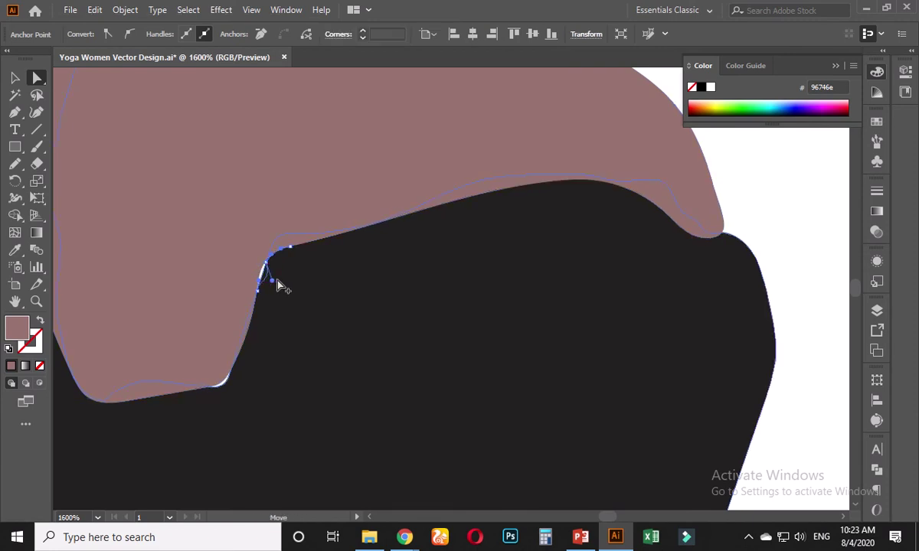
{"action": "left_click", "coordinate": [233, 380]}
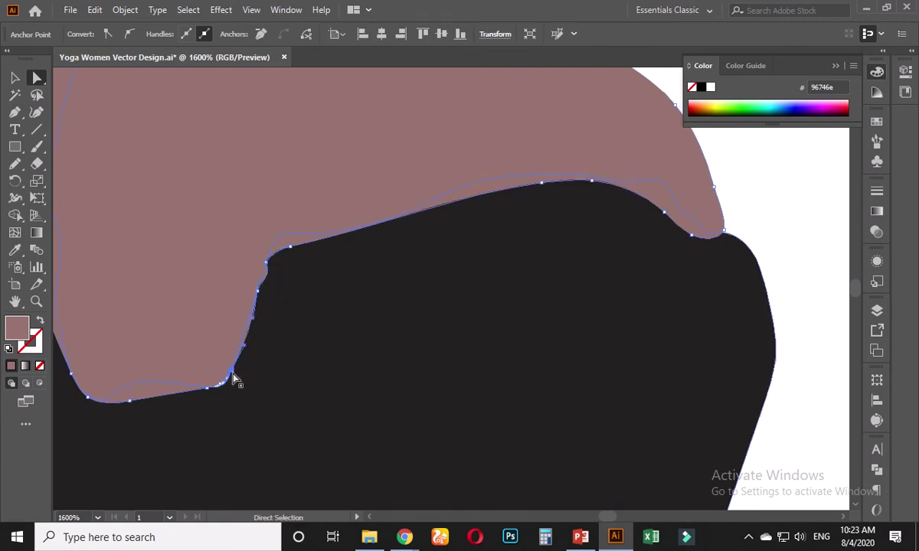
{"action": "left_click_drag", "start_coordinate": [233, 379], "coordinate": [228, 388]}
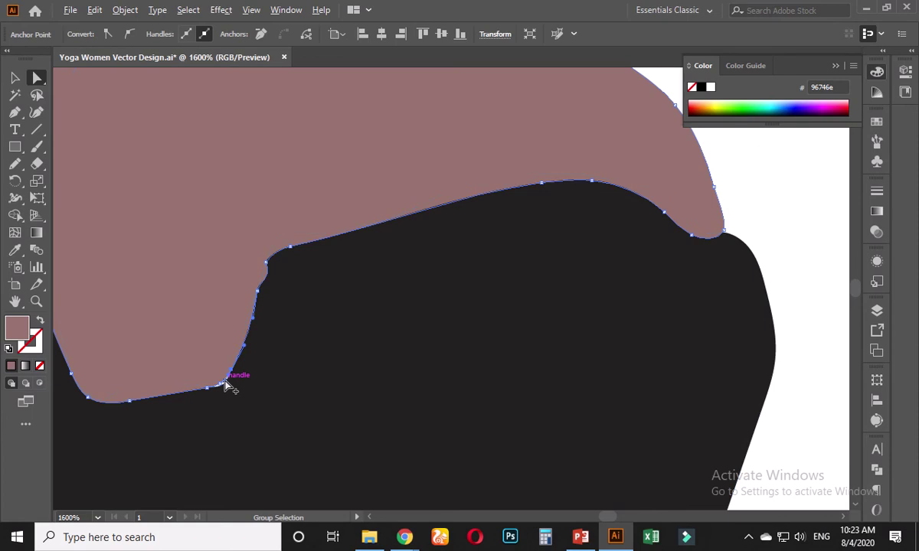
Step: Drag the pink shape's corner anchor toward the black edge and reshape its direction handles
{"action": "scroll", "coordinate": [213, 396], "scroll_direction": "up", "scroll_amount": 5}
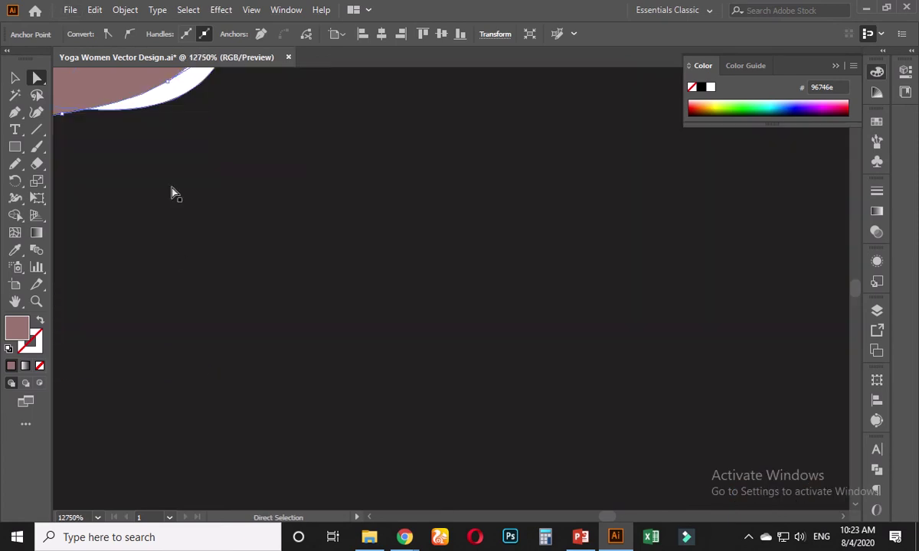
{"action": "left_click_drag", "start_coordinate": [171, 191], "coordinate": [277, 324]}
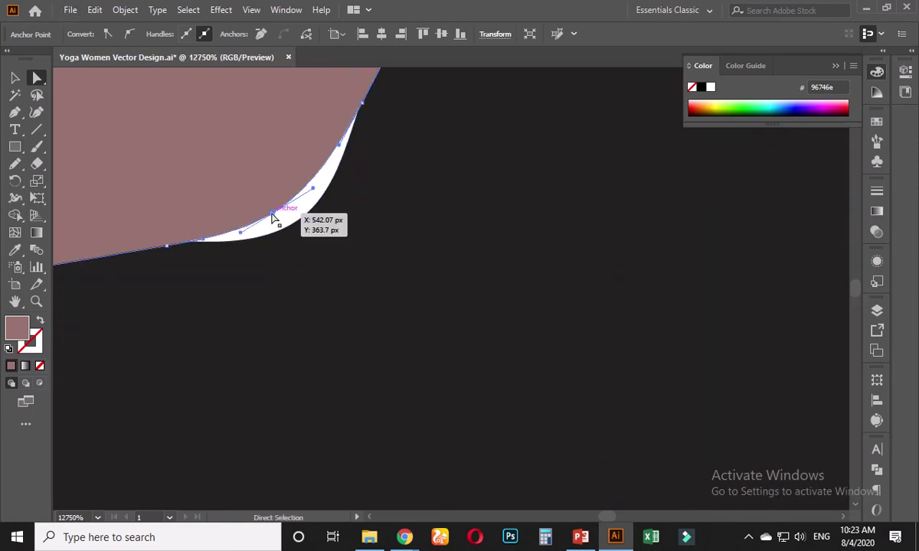
{"action": "left_click_drag", "start_coordinate": [274, 218], "coordinate": [306, 221]}
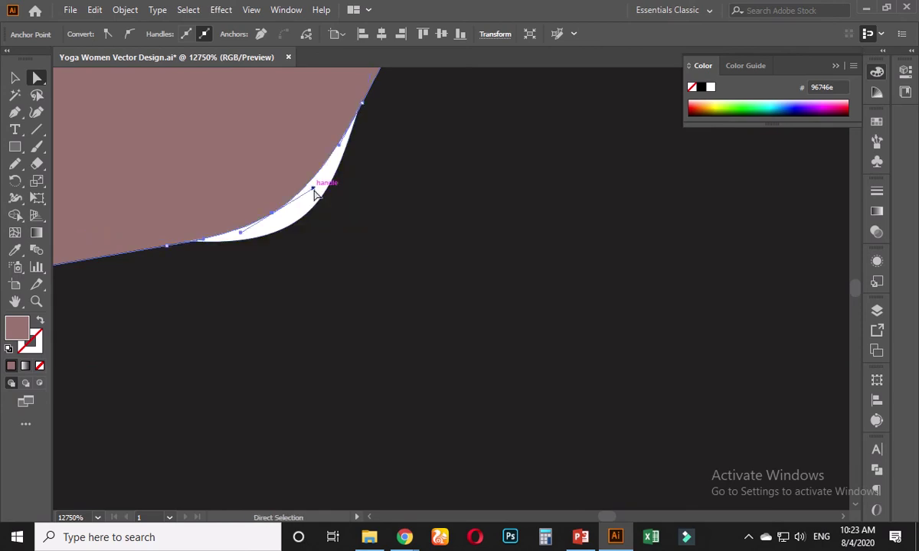
{"action": "left_click_drag", "start_coordinate": [314, 192], "coordinate": [340, 203]}
{"action": "key", "text": "ctrl+z"}
{"action": "left_click_drag", "start_coordinate": [274, 219], "coordinate": [274, 219]}
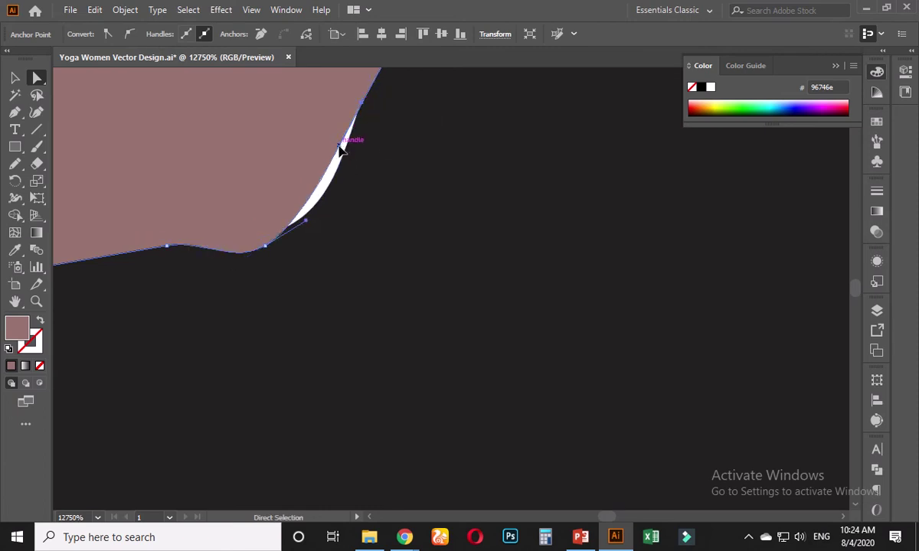
{"action": "left_click_drag", "start_coordinate": [341, 149], "coordinate": [323, 218]}
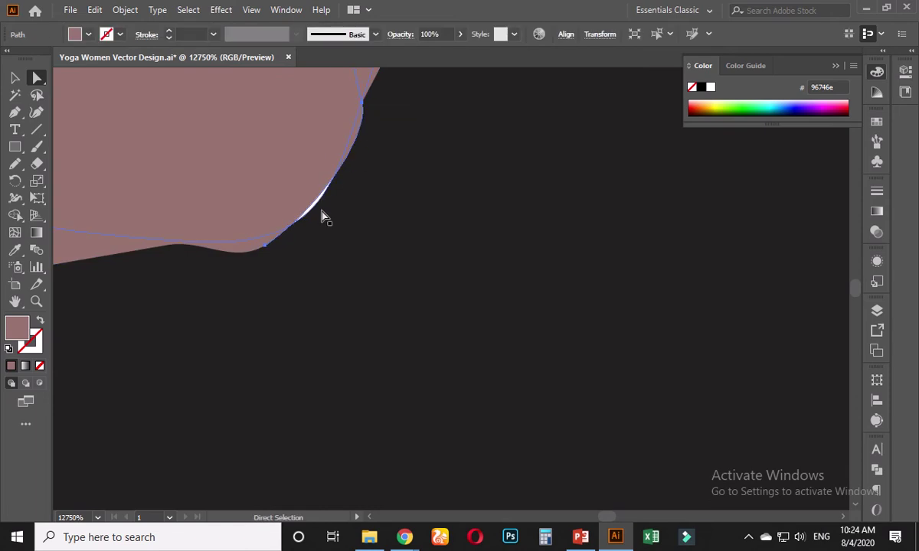
Step: Adjust the curve's bottom and neighbouring anchors, then deselect the pink path
{"action": "left_click", "coordinate": [265, 246]}
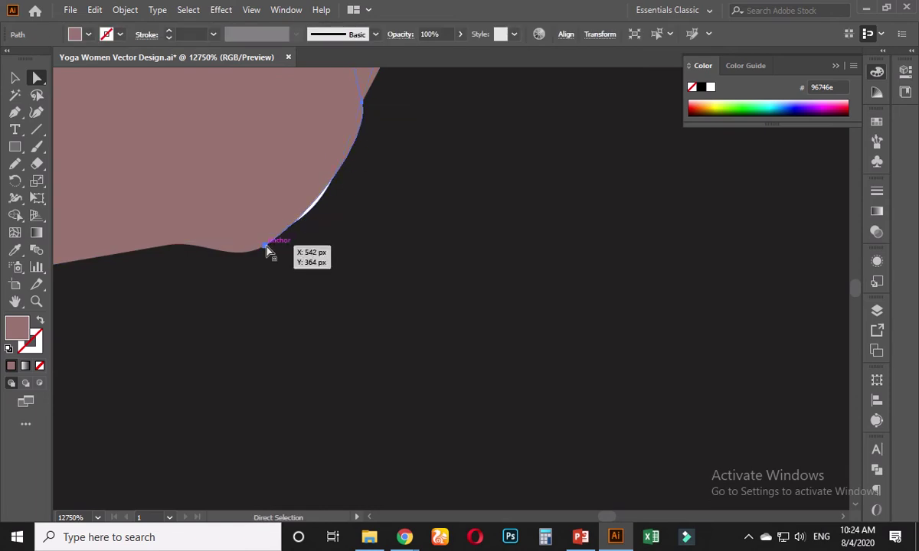
{"action": "key", "text": "ctrl+minus"}
{"action": "left_click", "coordinate": [296, 159]}
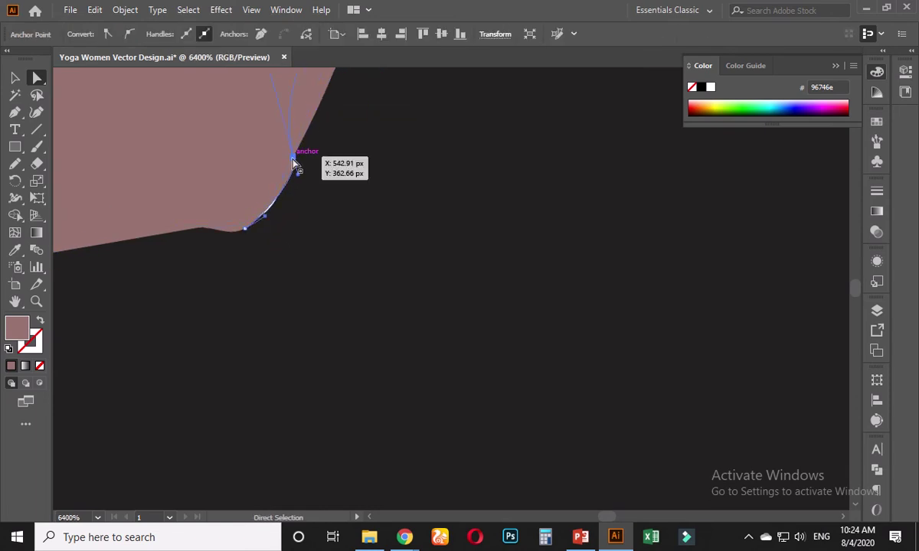
{"action": "key", "text": "ctrl+minus"}
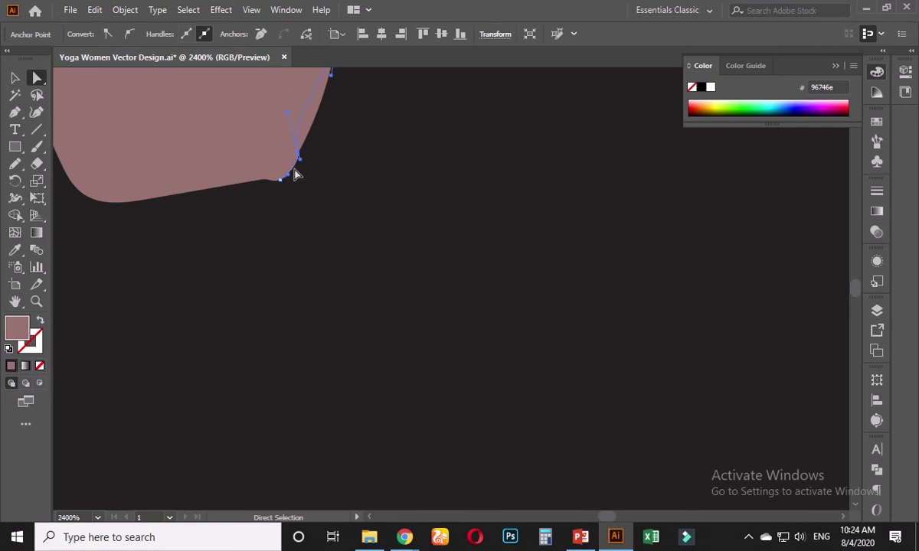
{"action": "left_click", "coordinate": [297, 164]}
{"action": "key", "text": "ctrl+plus"}
{"action": "key", "text": "ctrl+plus"}
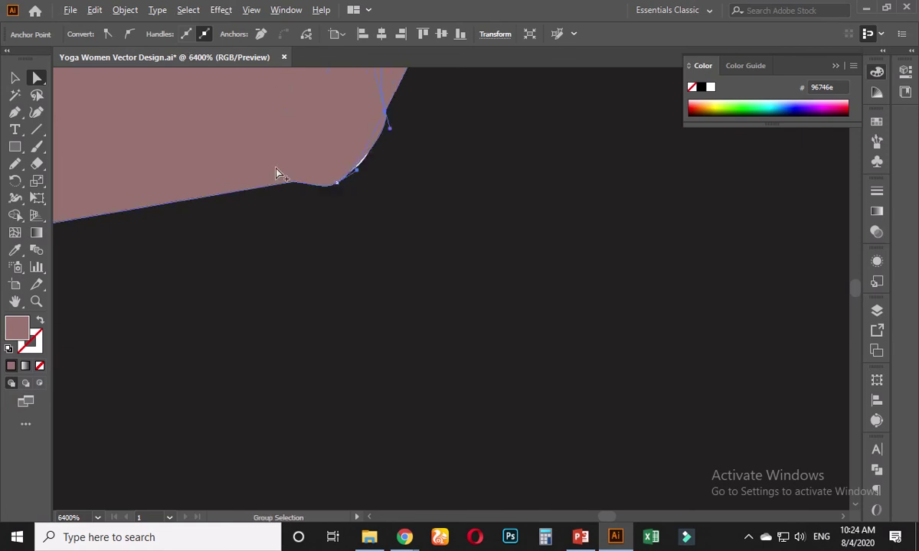
{"action": "left_click", "coordinate": [385, 251]}
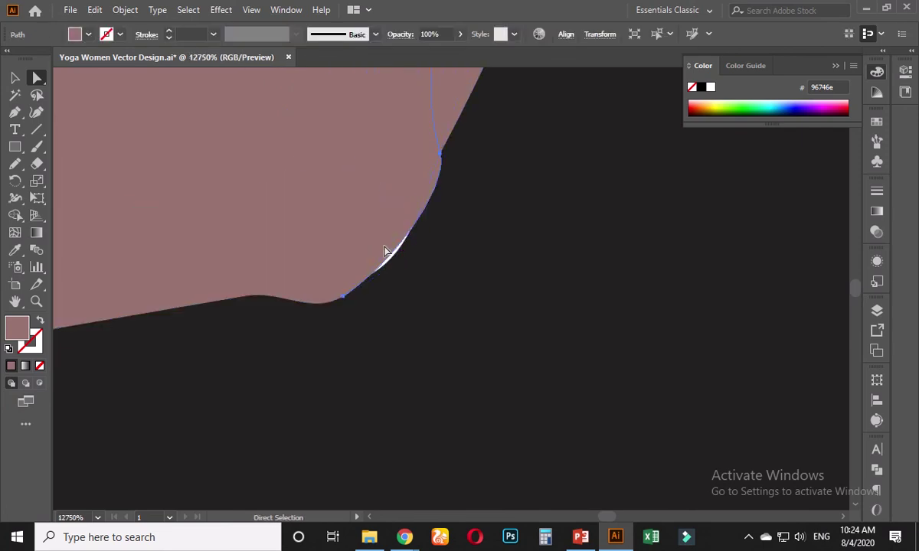
{"action": "left_click", "coordinate": [350, 295]}
{"action": "left_click_drag", "start_coordinate": [368, 305], "coordinate": [395, 291]}
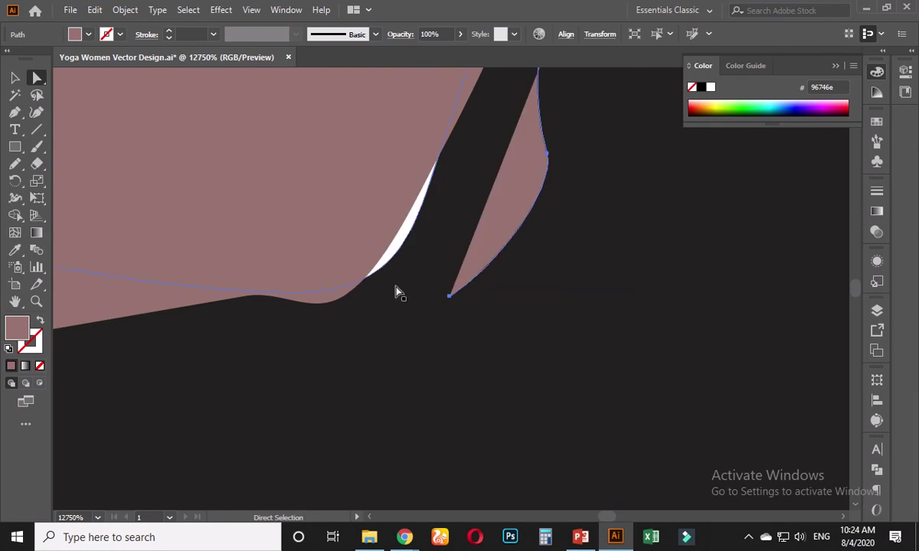
{"action": "left_click", "coordinate": [407, 263]}
{"action": "scroll", "coordinate": [390, 229], "scroll_direction": "down", "scroll_amount": 10}
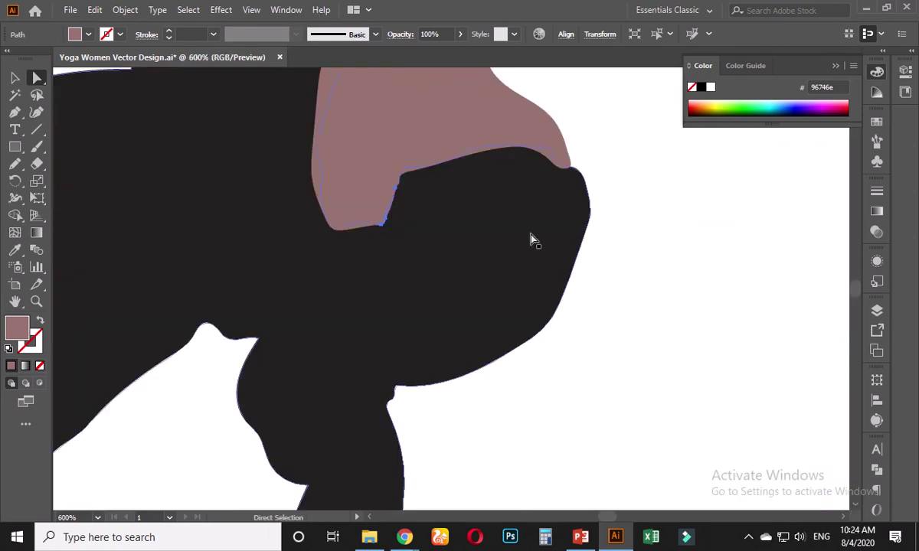
{"action": "left_click", "coordinate": [697, 244]}
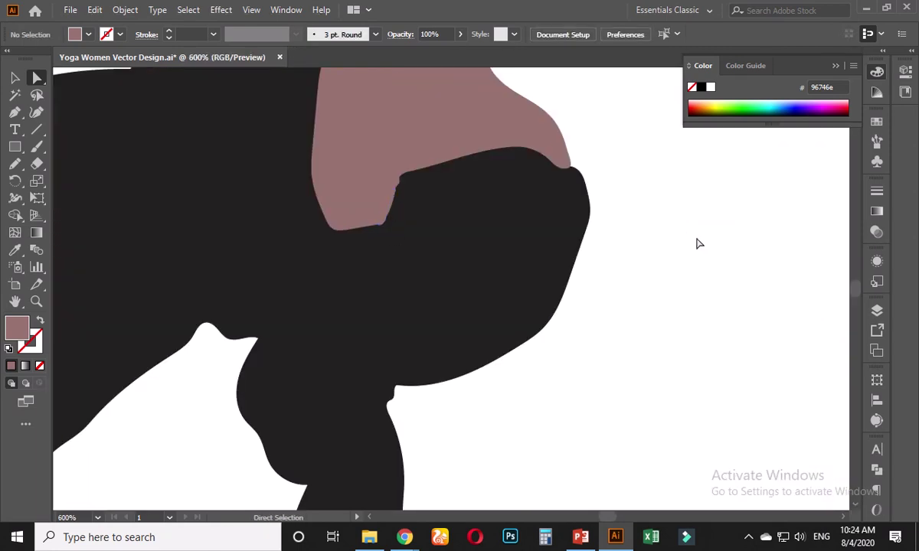
{"action": "scroll", "coordinate": [682, 231], "scroll_direction": "down", "scroll_amount": 7}
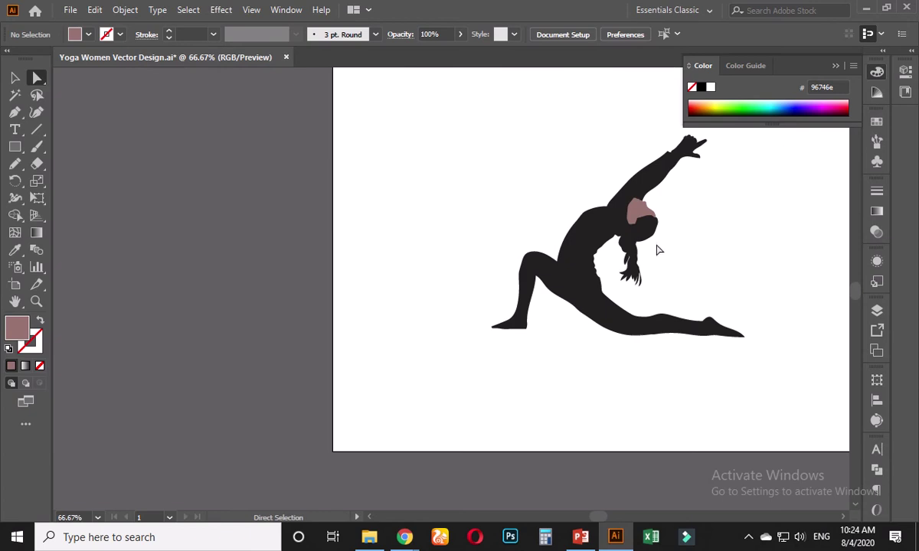
Step: Save Yoga Women Vector Design.ai and zoom out to view the whole artboard
{"action": "key", "text": "ctrl"}
{"action": "key", "text": "ctrl+s"}
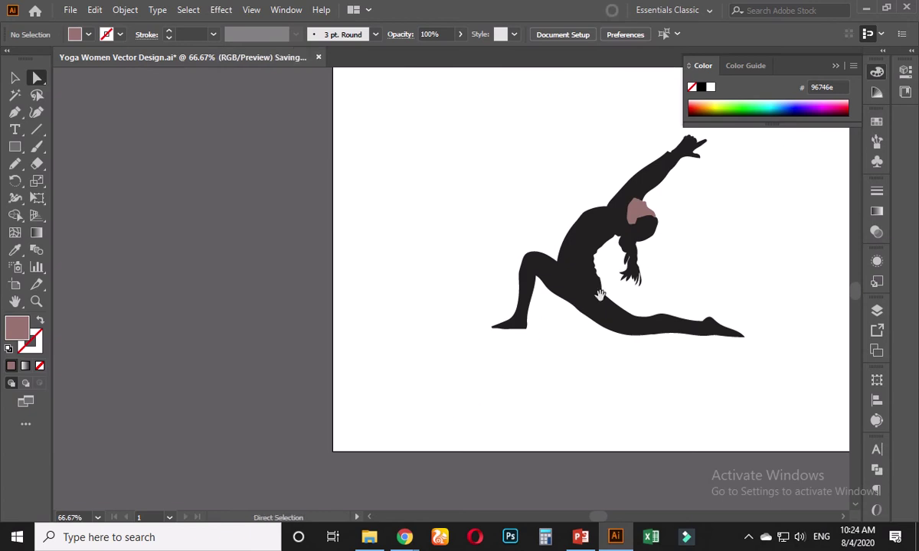
{"action": "scroll", "coordinate": [381, 351], "scroll_direction": "right", "scroll_amount": 5}
{"action": "scroll", "coordinate": [345, 284], "scroll_direction": "down", "scroll_amount": 2}
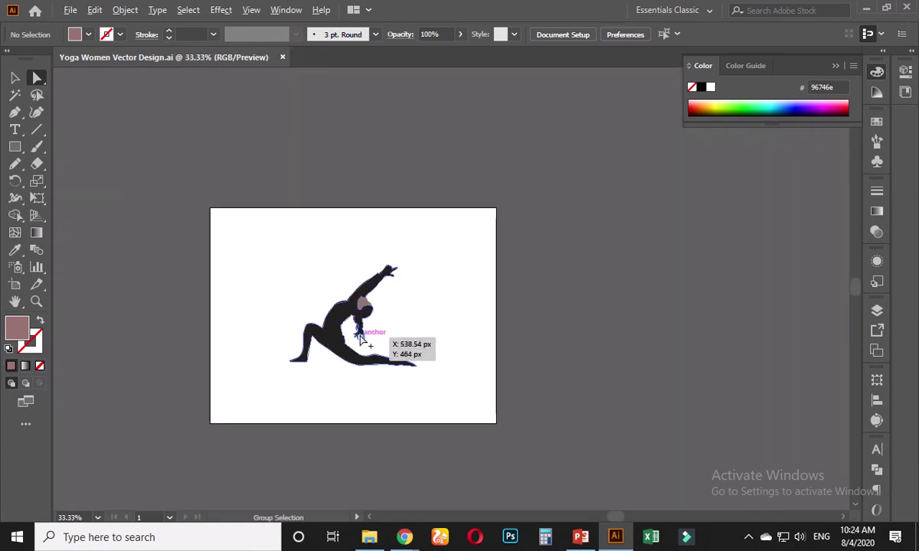
{"action": "scroll", "coordinate": [359, 328], "scroll_direction": "up", "scroll_amount": 1}
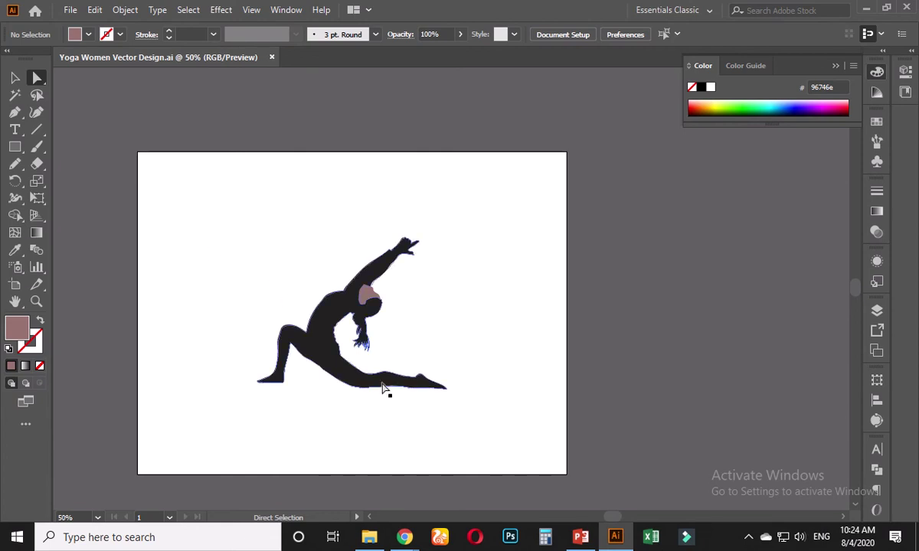
{"action": "scroll", "coordinate": [324, 354], "scroll_direction": "up", "scroll_amount": 2}
{"action": "scroll", "coordinate": [310, 372], "scroll_direction": "down", "scroll_amount": 1}
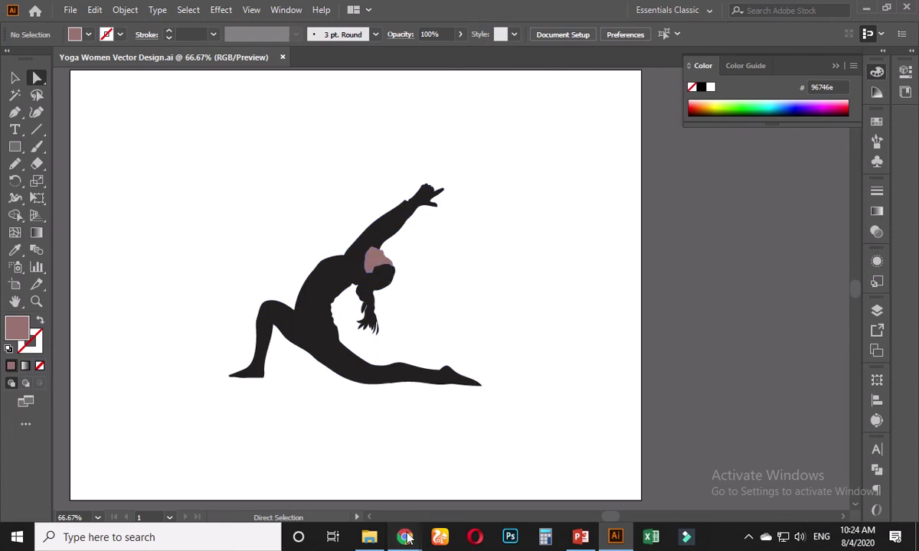
Step: Bring Chrome forward on the Google Meet tab, read the meeting chat, then close it
{"action": "mouse_move", "coordinate": [404, 536]}
{"action": "left_click", "coordinate": [322, 453]}
{"action": "left_click", "coordinate": [203, 7]}
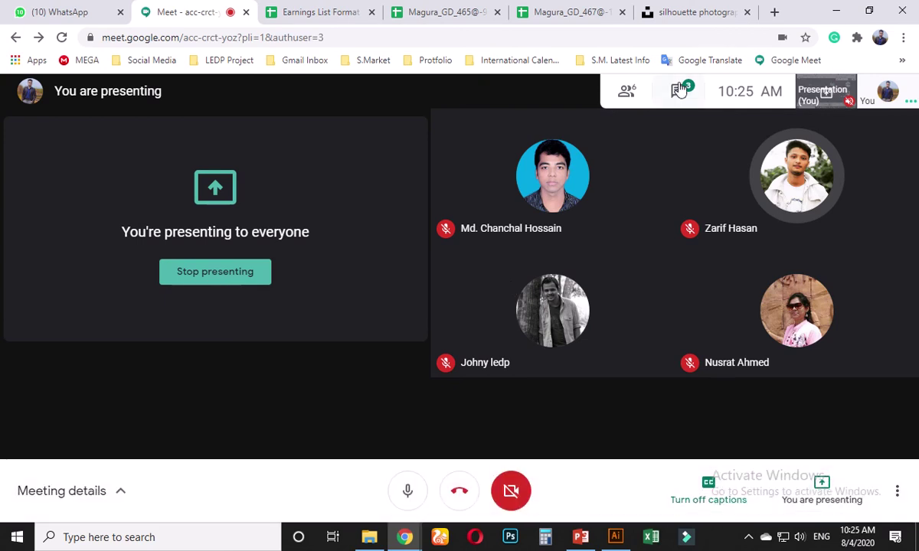
{"action": "left_click", "coordinate": [677, 91]}
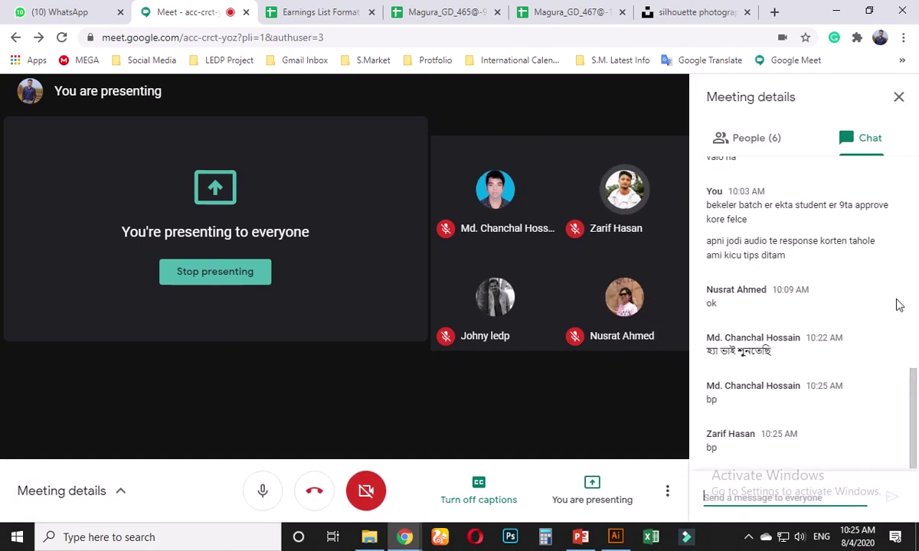
{"action": "left_click", "coordinate": [898, 98]}
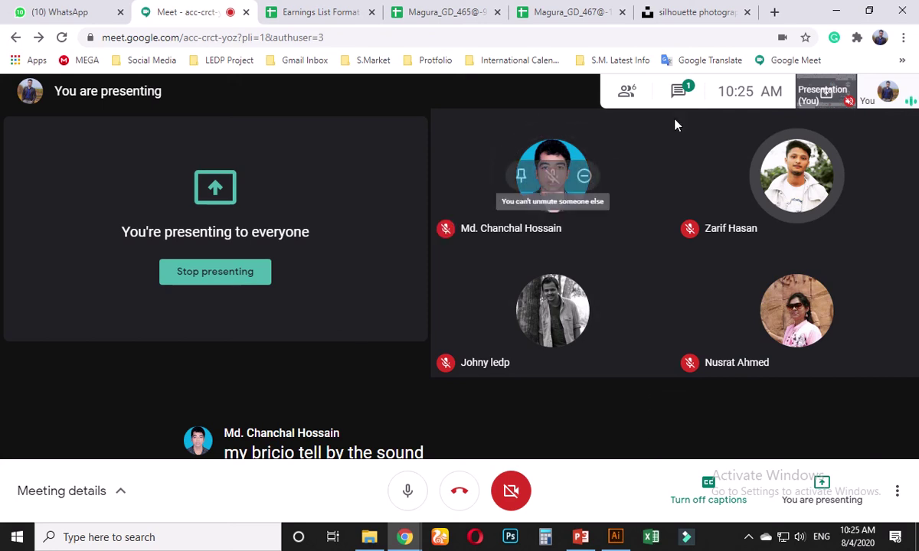
Step: Minimize Chrome to return to Illustrator and look over the silhouette and artboard
{"action": "left_click", "coordinate": [837, 12]}
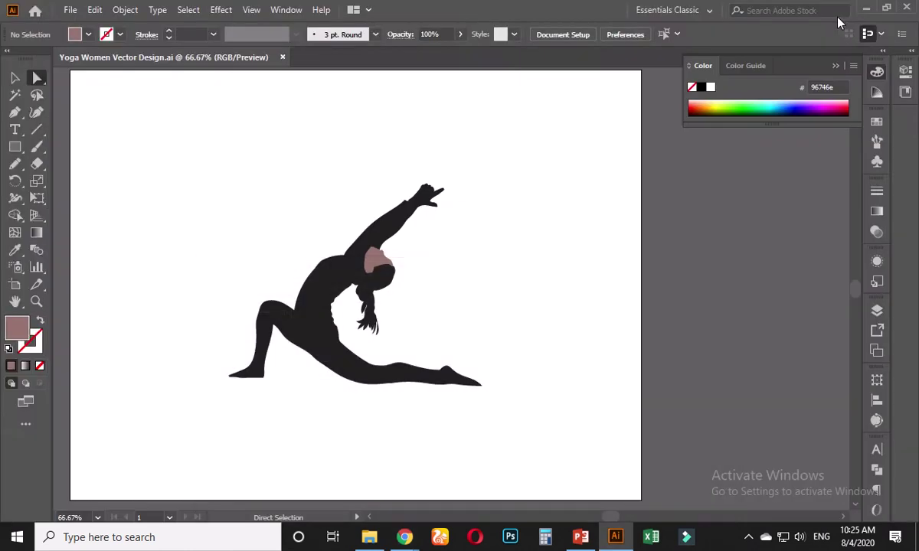
{"action": "left_click", "coordinate": [321, 295]}
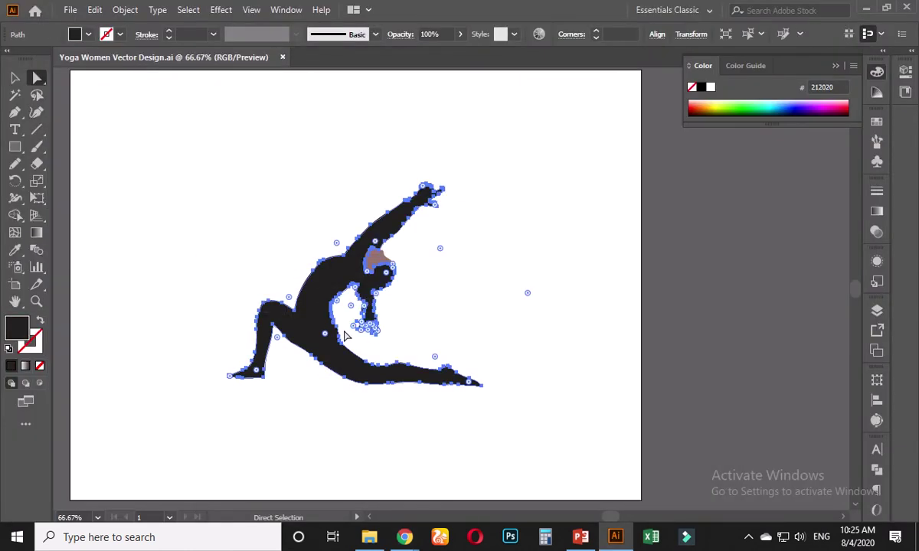
{"action": "left_click", "coordinate": [195, 261]}
{"action": "scroll", "coordinate": [206, 237], "scroll_direction": "down", "scroll_amount": 2, "text": "alt"}
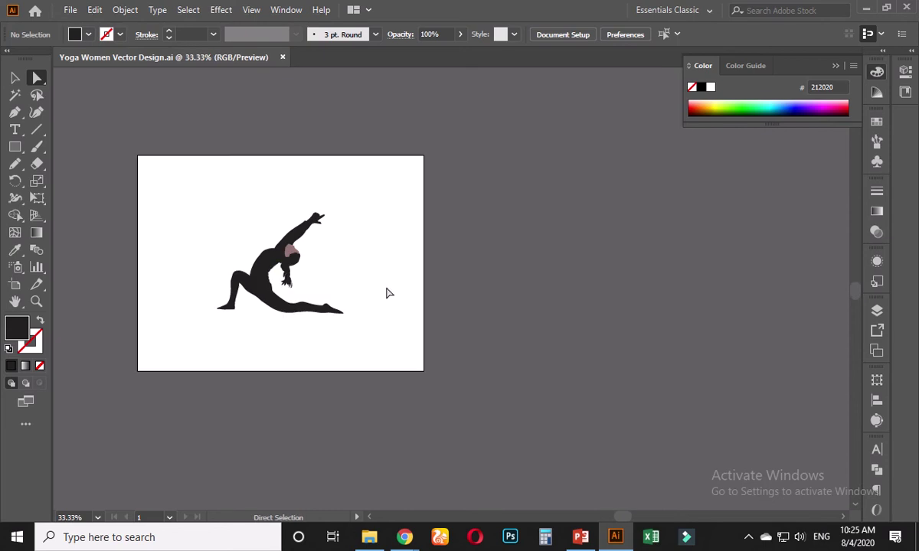
{"action": "scroll", "coordinate": [368, 268], "scroll_direction": "up", "scroll_amount": 1, "text": "alt"}
{"action": "scroll", "coordinate": [330, 262], "scroll_direction": "up", "scroll_amount": 1, "text": "alt"}
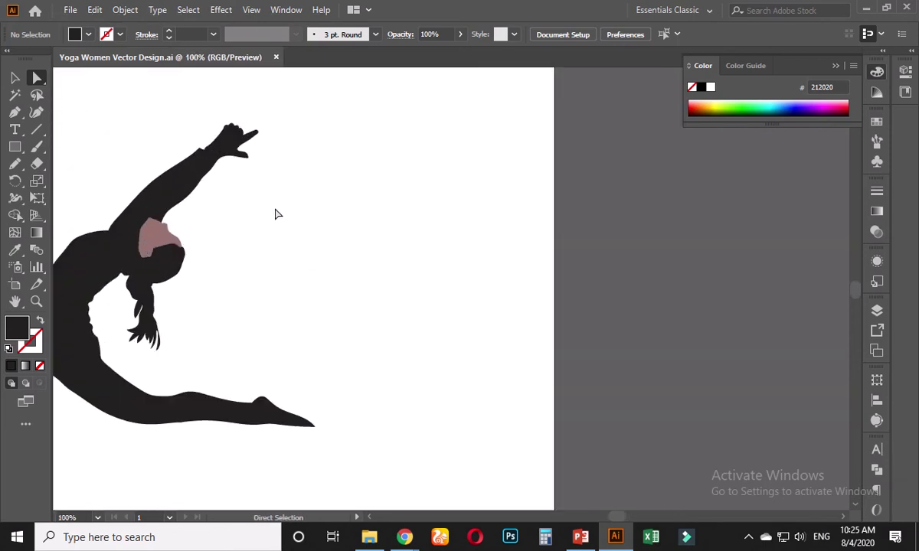
{"action": "left_click_drag", "start_coordinate": [277, 215], "coordinate": [335, 267]}
{"action": "scroll", "coordinate": [301, 286], "scroll_direction": "down", "scroll_amount": 2, "text": "alt"}
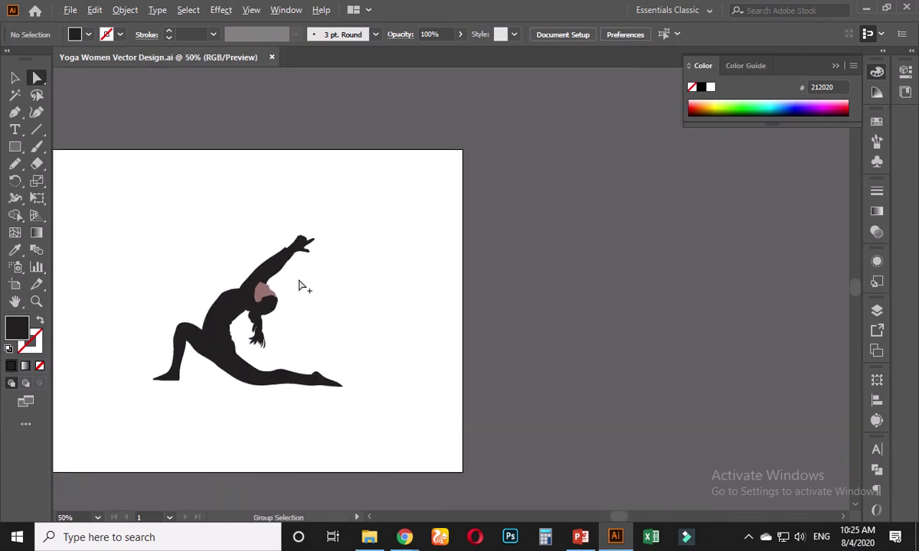
{"action": "scroll", "coordinate": [300, 285], "scroll_direction": "down", "scroll_amount": 2, "text": "alt"}
Step: Switch to the Selection tool, glance at the File menu, and select the yoga figure group
{"action": "left_click", "coordinate": [15, 77]}
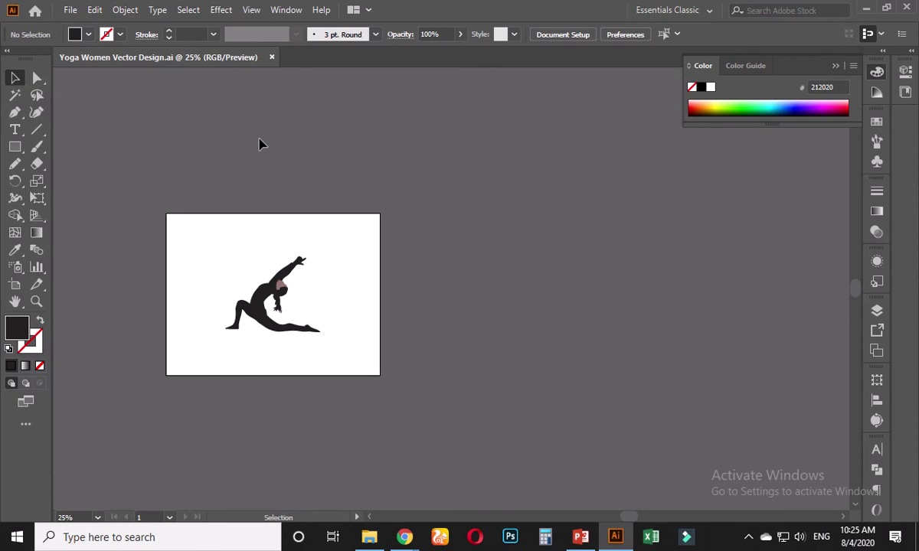
{"action": "left_click", "coordinate": [70, 10]}
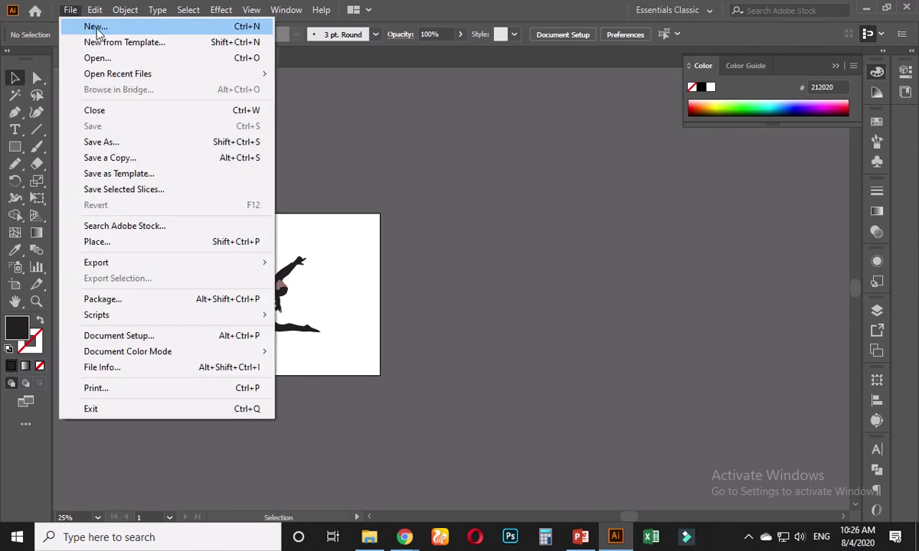
{"action": "left_click", "coordinate": [400, 209]}
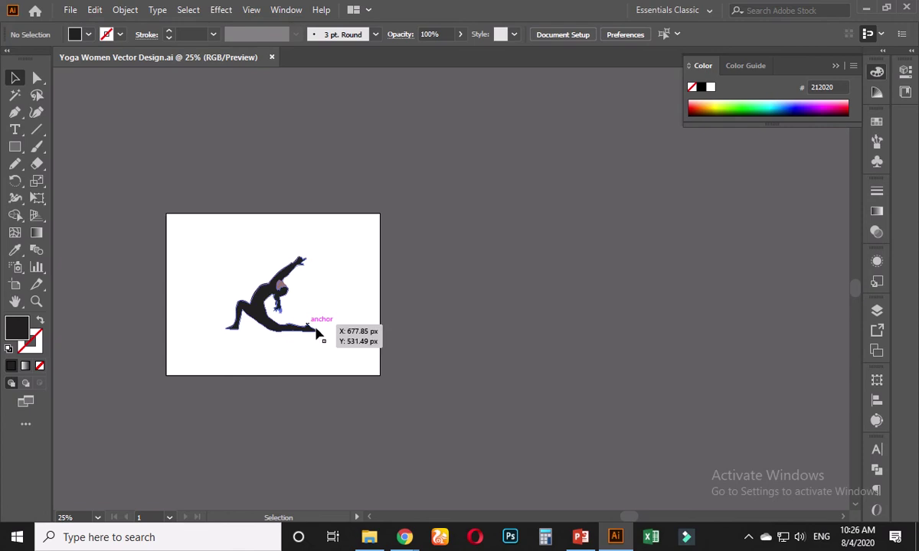
{"action": "scroll", "coordinate": [320, 331], "scroll_direction": "up", "scroll_amount": 2, "text": "alt"}
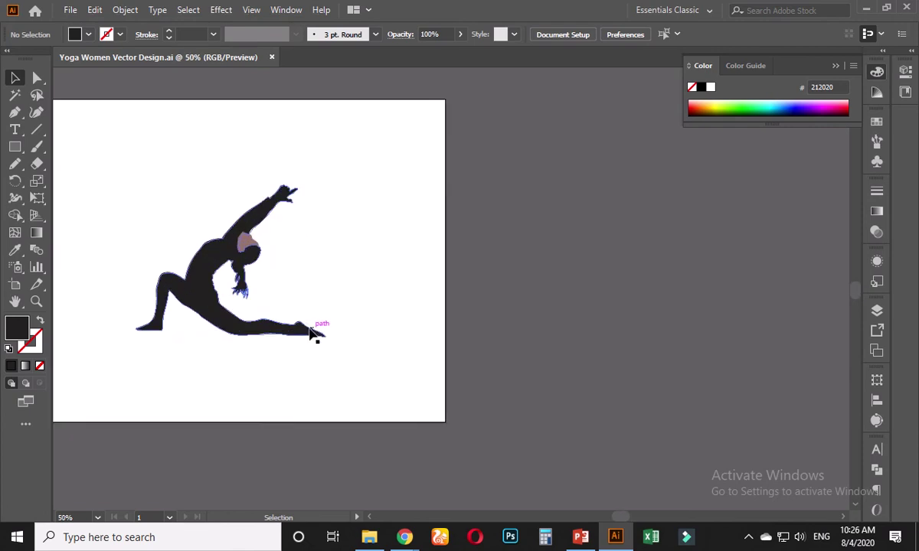
{"action": "left_click", "coordinate": [205, 283]}
Step: Move the yoga figure off the artboard to the right and set the text size to 72 pt
{"action": "left_click_drag", "start_coordinate": [205, 283], "coordinate": [590, 293]}
{"action": "left_click", "coordinate": [512, 157]}
{"action": "scroll", "coordinate": [511, 157], "scroll_direction": "left", "scroll_amount": 5}
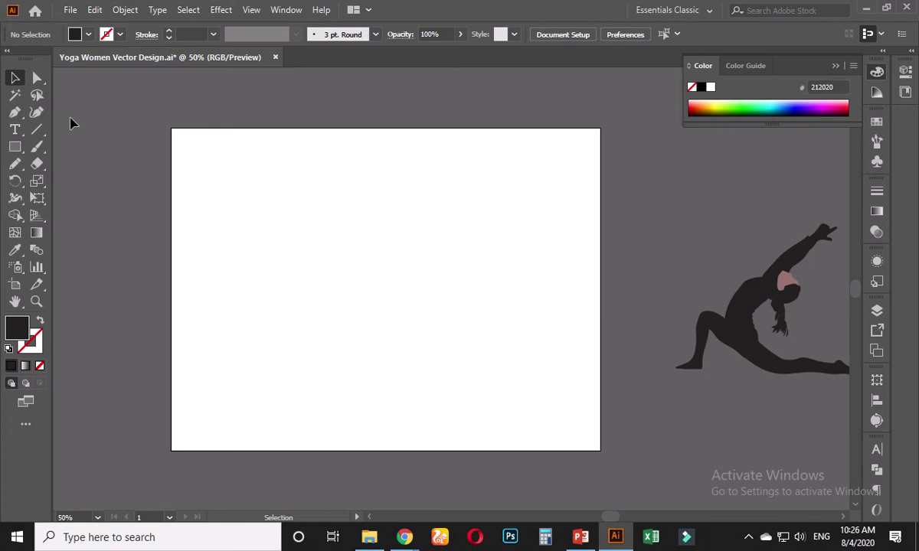
{"action": "key", "text": "t"}
{"action": "left_click", "coordinate": [261, 212]}
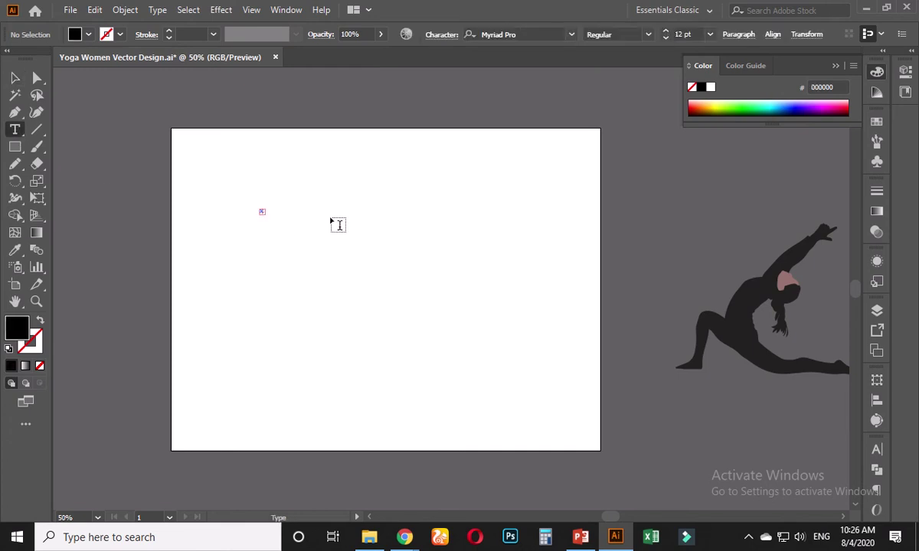
{"action": "left_click", "coordinate": [709, 34]}
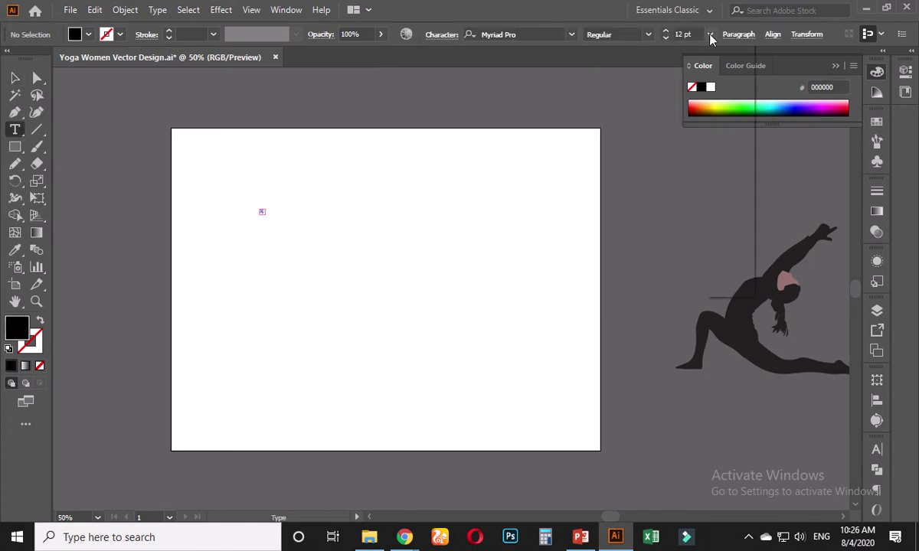
{"action": "left_click", "coordinate": [726, 294]}
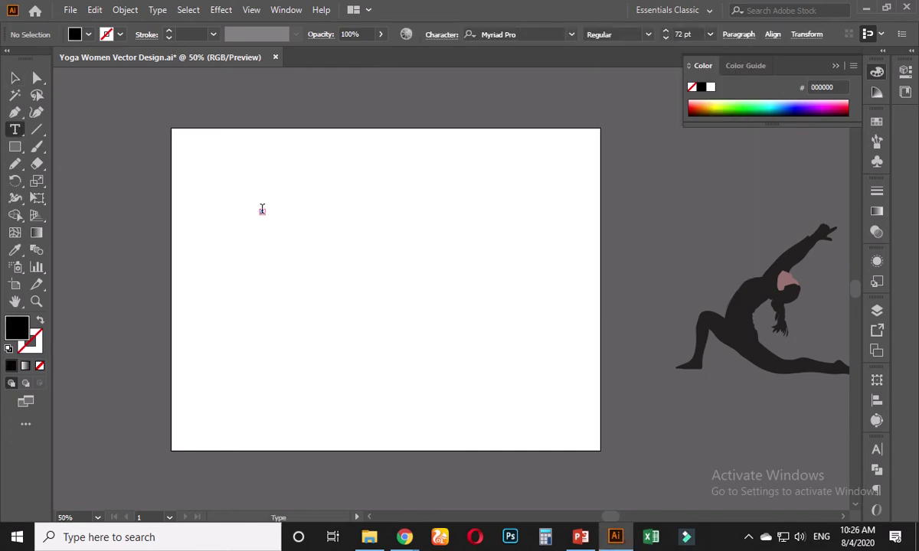
{"action": "key", "text": "Escape"}
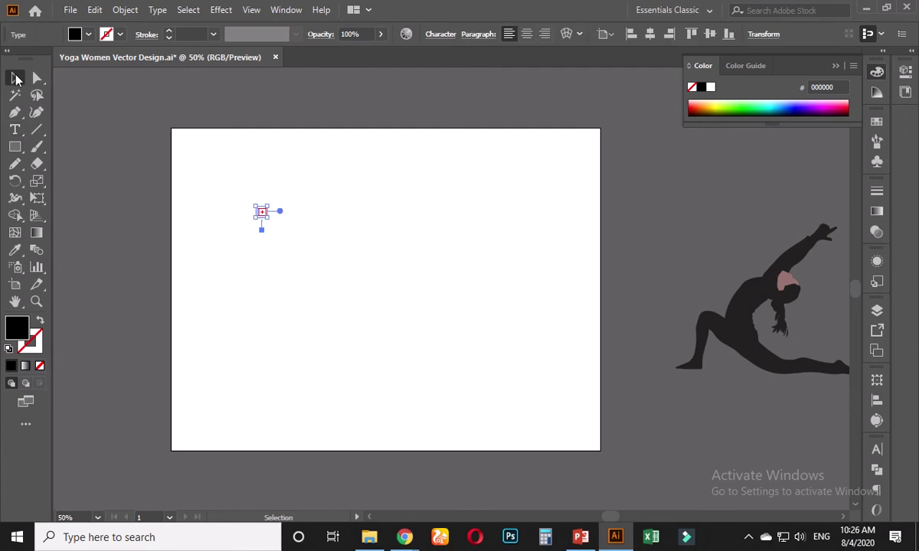
{"action": "left_click", "coordinate": [144, 157]}
Step: Add the text 'Letterhead design' and move it to the artboard's top-left
{"action": "key", "text": "t"}
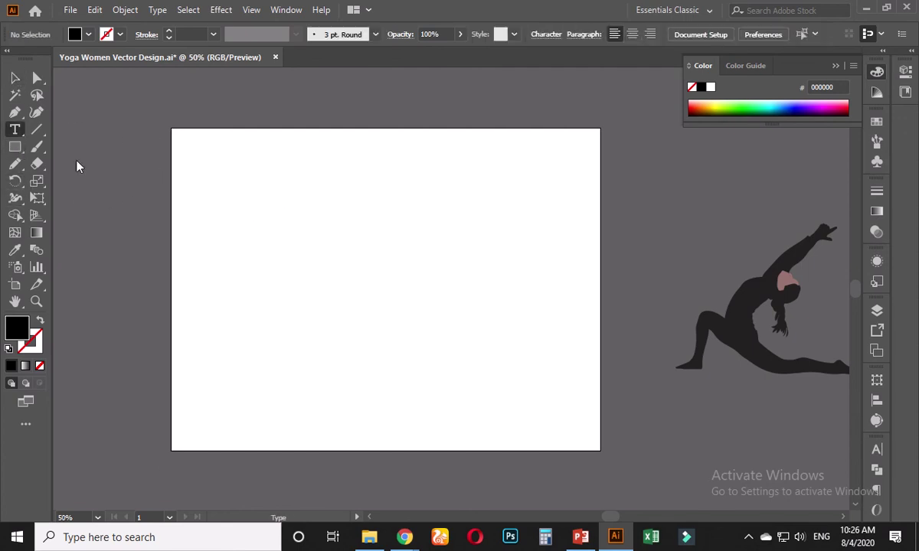
{"action": "left_click", "coordinate": [268, 288]}
{"action": "triple_click", "coordinate": [289, 283]}
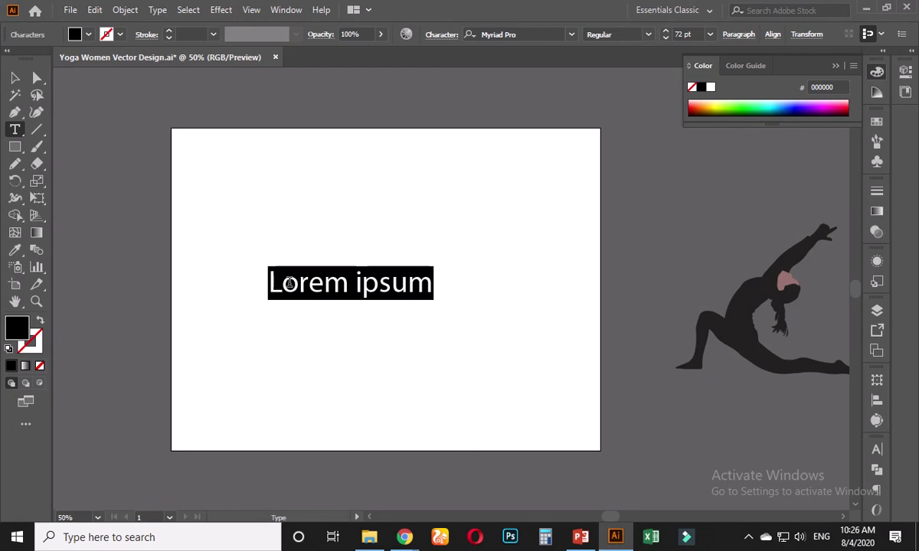
{"action": "type", "text": "Letter"}
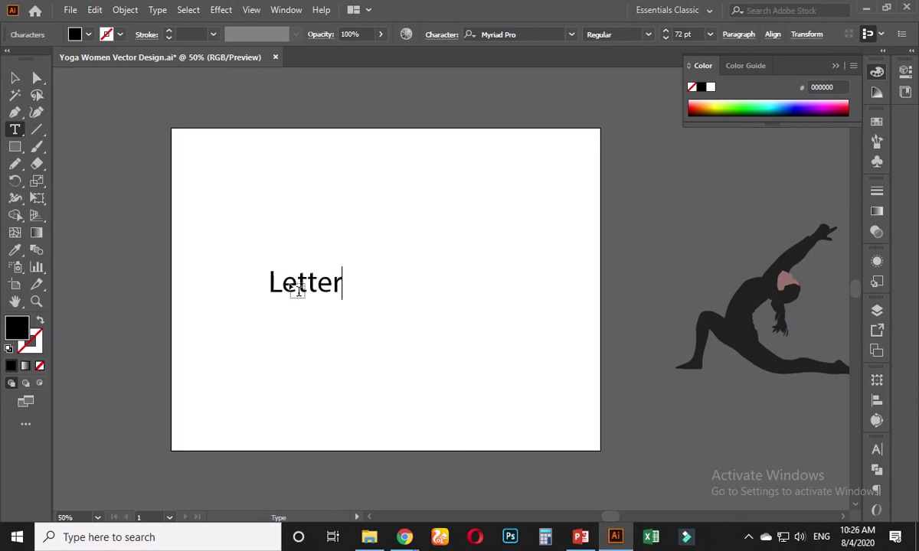
{"action": "type", "text": "head design"}
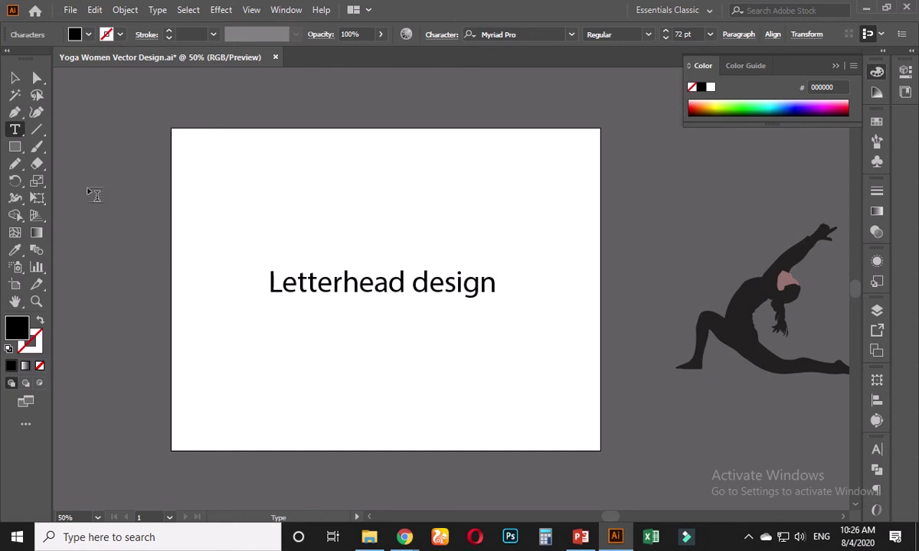
{"action": "left_click", "coordinate": [15, 78]}
{"action": "left_click_drag", "start_coordinate": [377, 279], "coordinate": [318, 204]}
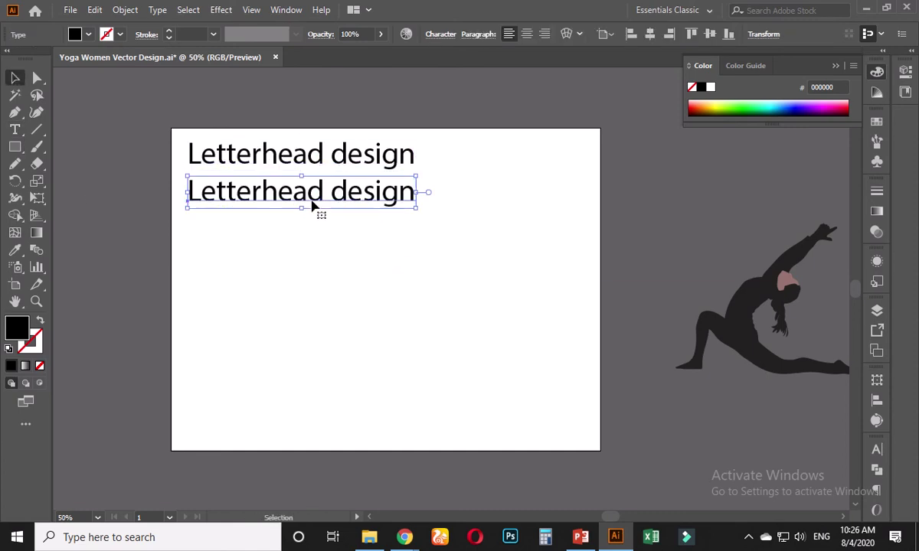
Step: Change the duplicated line to 'Printing Item' at 48 pt, place it top right, and copy it below the heading
{"action": "key", "text": "t"}
{"action": "key", "text": "ctrl+a"}
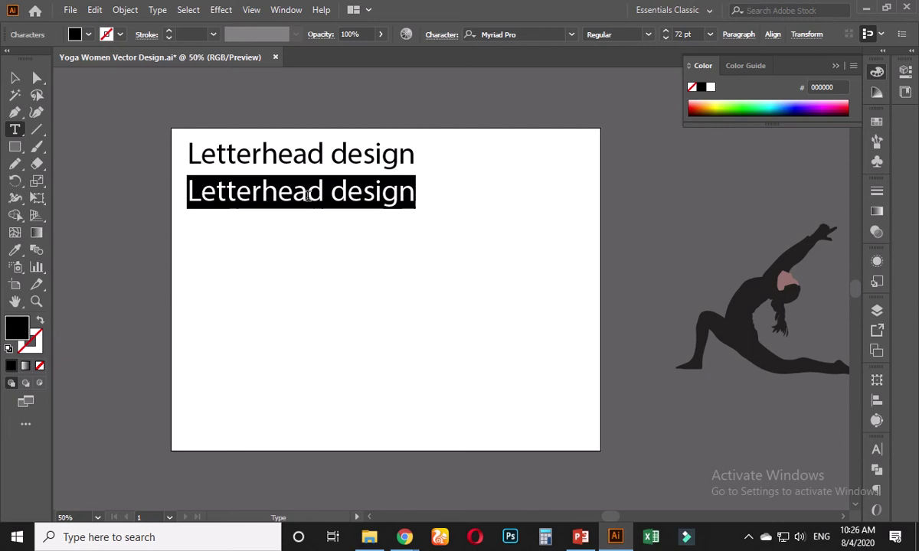
{"action": "type", "text": "Print"}
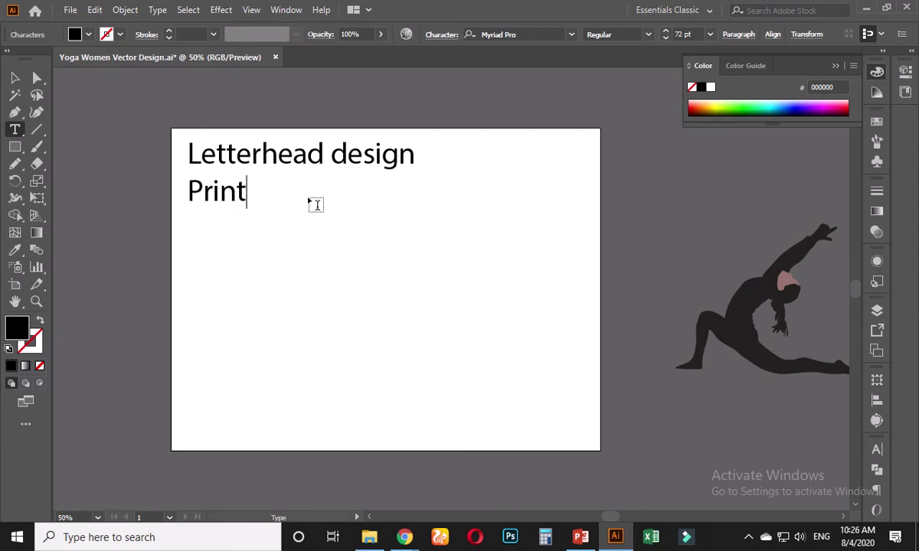
{"action": "type", "text": "ing Item"}
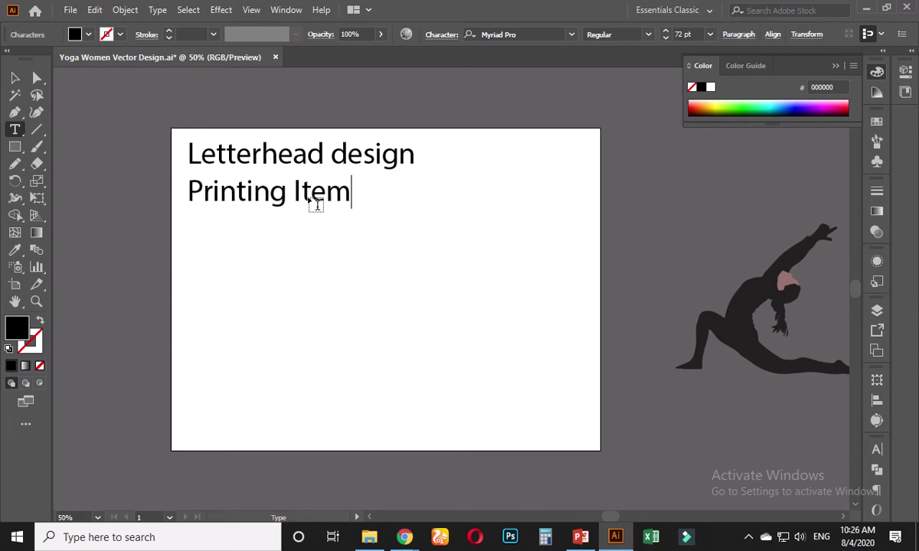
{"action": "key", "text": "ctrl+a"}
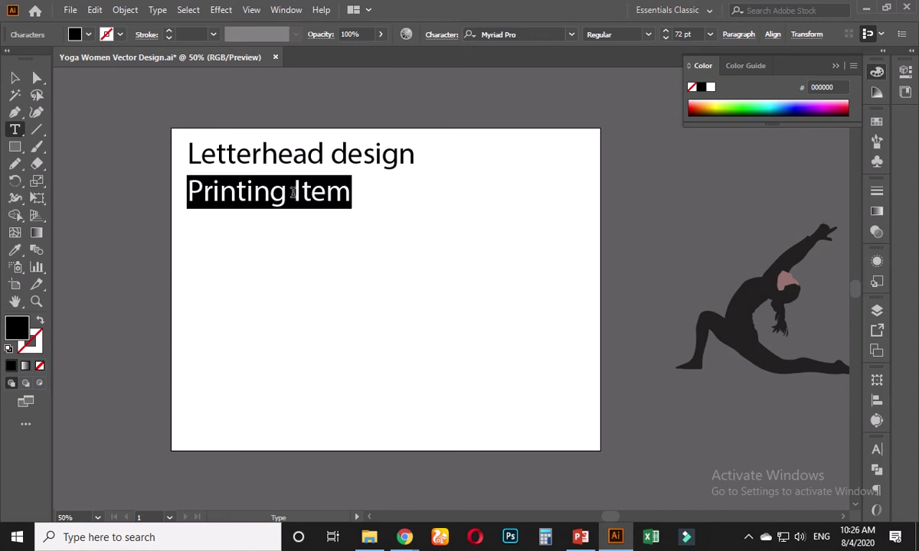
{"action": "key", "text": "ctrl+shift+comma"}
{"action": "key", "text": "ctrl+shift+comma"}
{"action": "key", "text": "ctrl+shift+comma"}
{"action": "key", "text": "ctrl+shift+comma"}
{"action": "key", "text": "ctrl+shift+comma"}
{"action": "key", "text": "ctrl+shift+comma"}
{"action": "key", "text": "ctrl+shift+comma"}
{"action": "key", "text": "ctrl+shift+comma"}
{"action": "key", "text": "ctrl+shift+comma"}
{"action": "key", "text": "ctrl+shift+comma"}
{"action": "key", "text": "ctrl+shift+comma"}
{"action": "key", "text": "ctrl+shift+comma"}
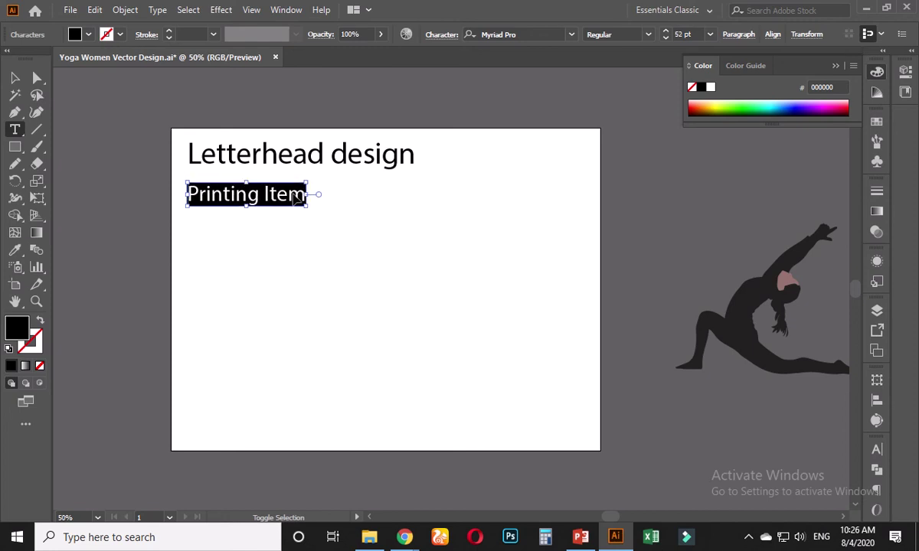
{"action": "left_click", "coordinate": [15, 77]}
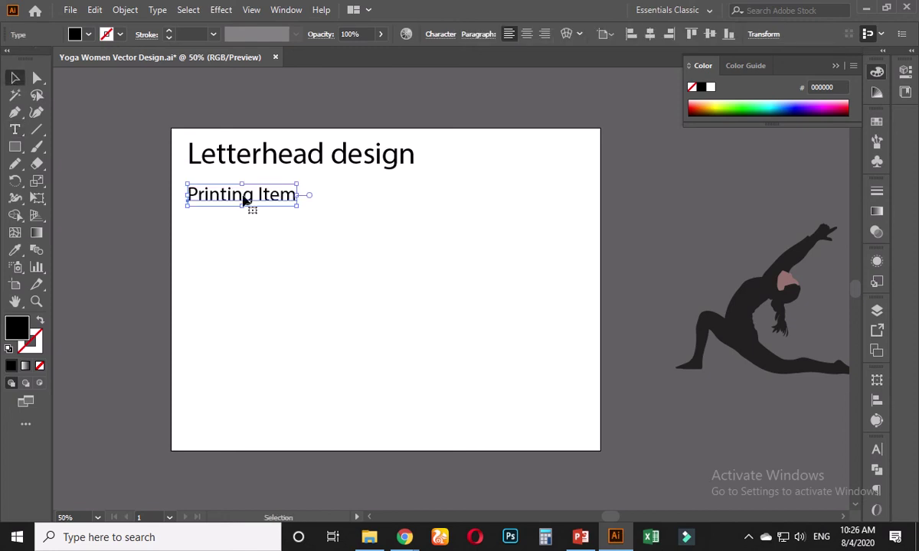
{"action": "left_click_drag", "start_coordinate": [292, 196], "coordinate": [245, 205]}
{"action": "left_click", "coordinate": [405, 185]}
{"action": "left_click", "coordinate": [513, 162]}
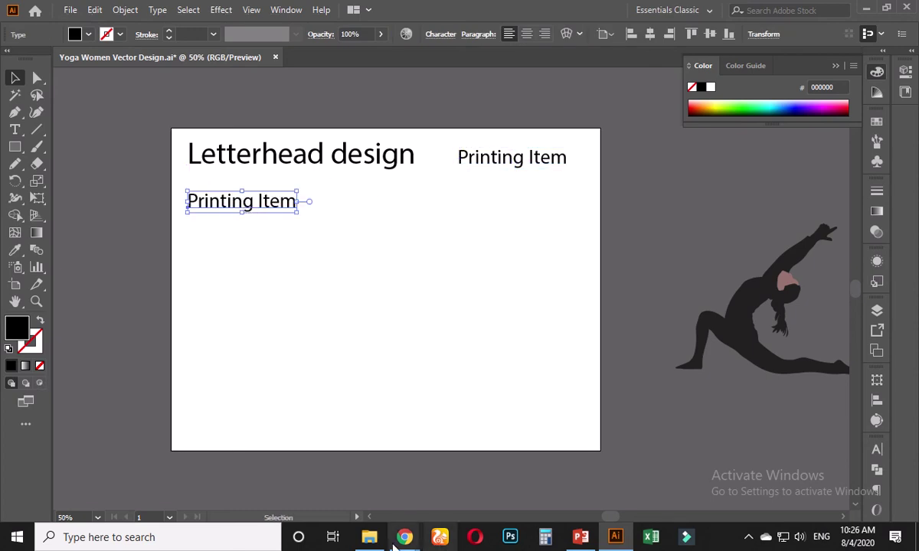
Step: In Chrome, open a new blank tab and close the Unsplash silhouette photo tab
{"action": "mouse_move", "coordinate": [405, 537]}
{"action": "left_click", "coordinate": [325, 466]}
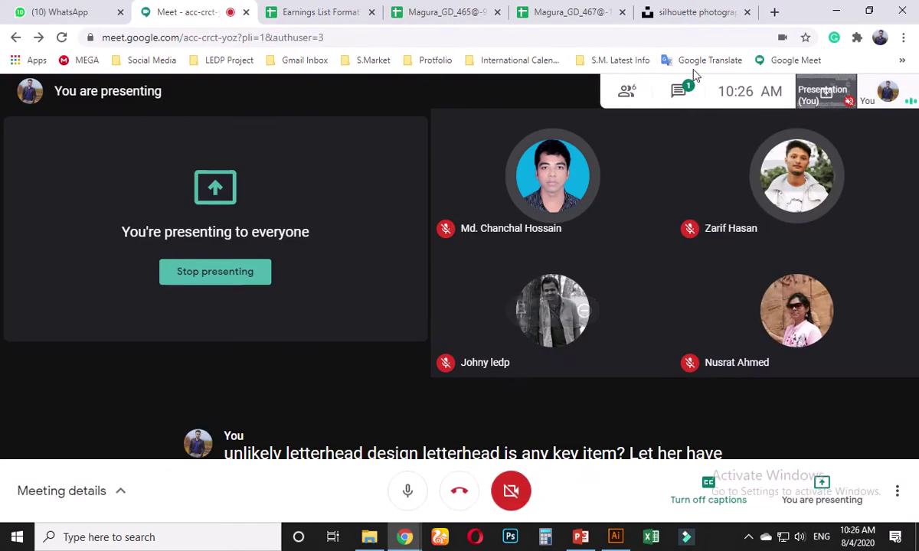
{"action": "left_click", "coordinate": [697, 14]}
{"action": "left_click", "coordinate": [773, 12]}
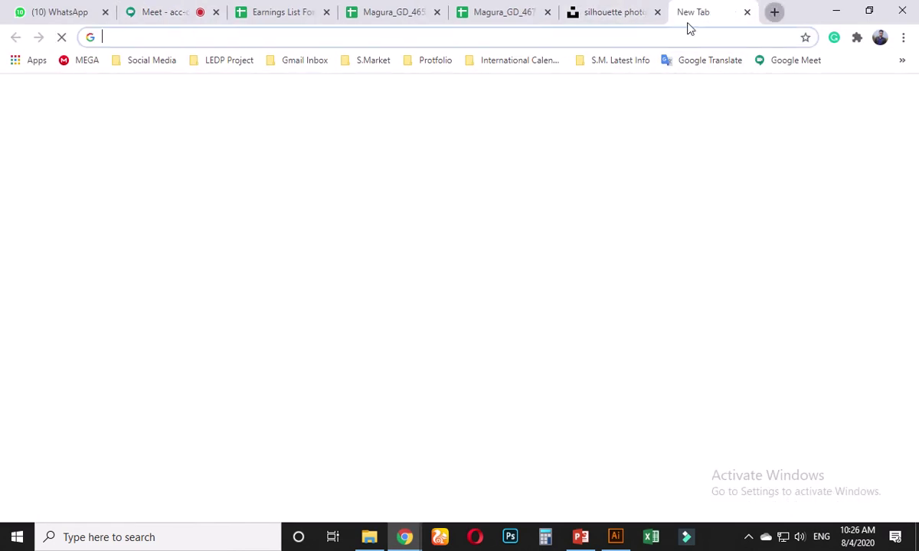
{"action": "left_click", "coordinate": [525, 36]}
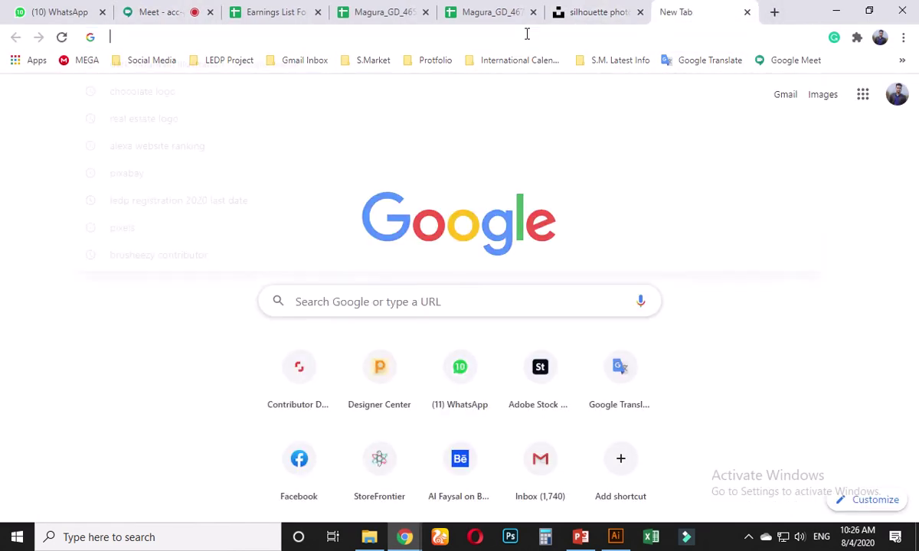
{"action": "left_click", "coordinate": [640, 12]}
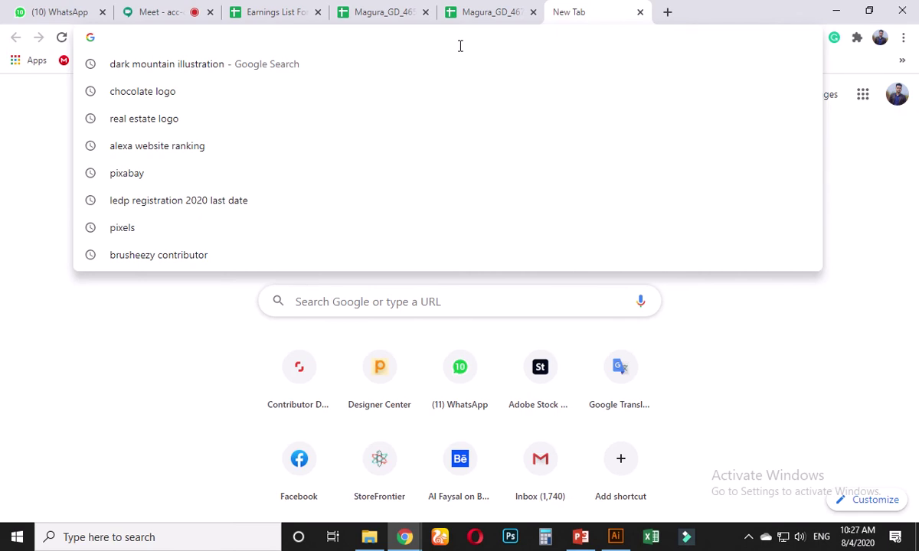
Step: Search 'letterhead design', show Images, and preview the Freepik two-page letterhead
{"action": "type", "text": "lette"}
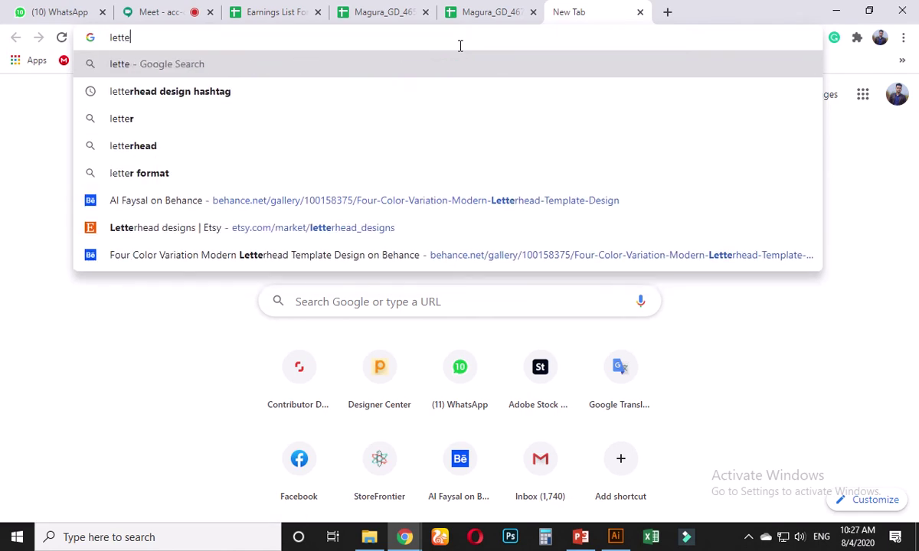
{"action": "type", "text": "r"}
{"action": "key", "text": "Down"}
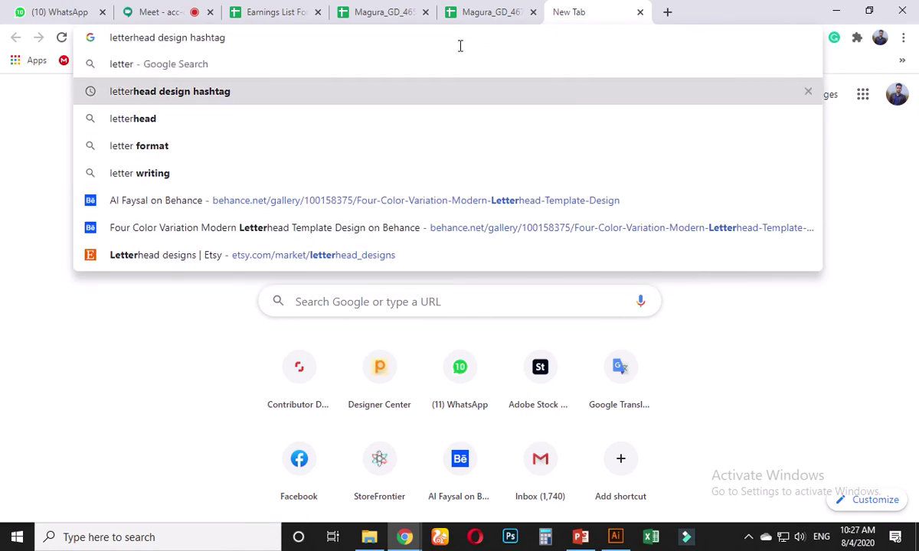
{"action": "key", "text": "BackSpace"}
{"action": "key", "text": "BackSpace"}
{"action": "key", "text": "BackSpace"}
{"action": "key", "text": "BackSpace"}
{"action": "key", "text": "BackSpace"}
{"action": "key", "text": "BackSpace"}
{"action": "key", "text": "BackSpace"}
{"action": "key", "text": "BackSpace"}
{"action": "key", "text": "Return"}
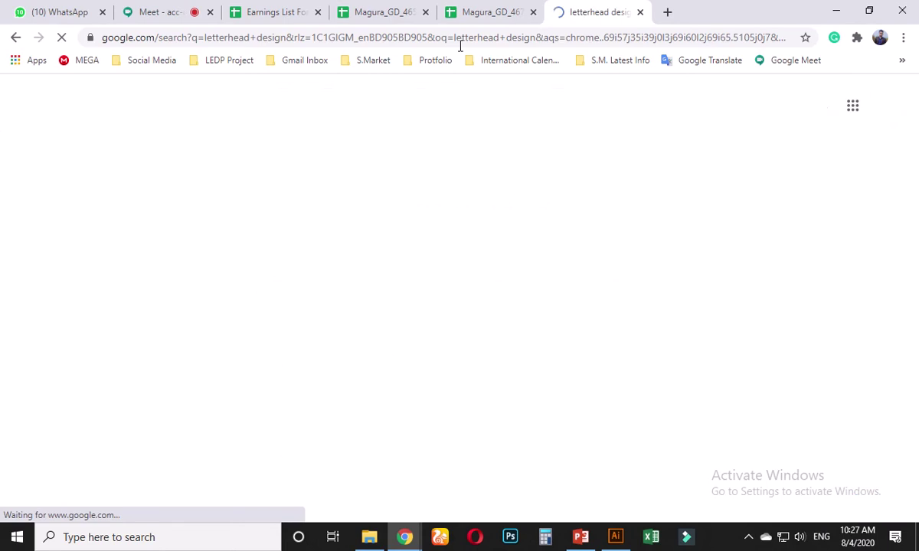
{"action": "left_click", "coordinate": [187, 144]}
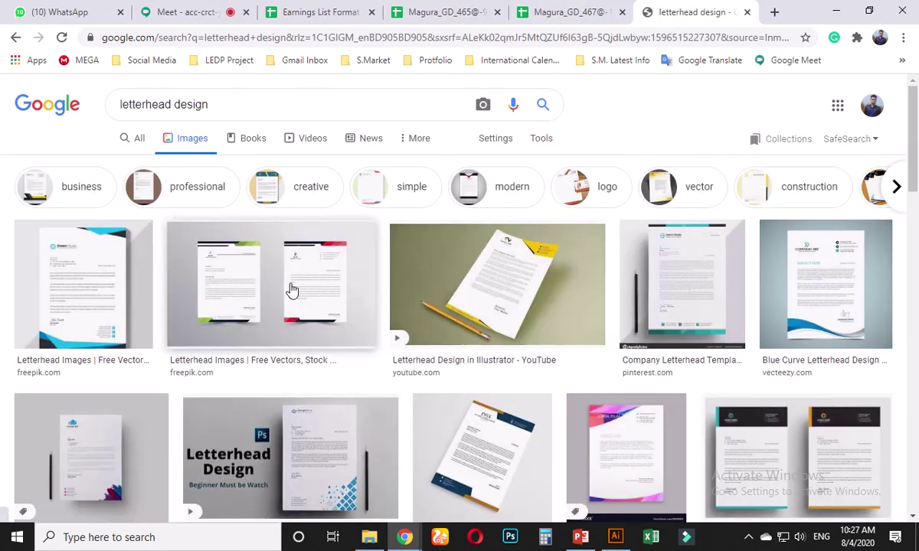
{"action": "left_click", "coordinate": [291, 290]}
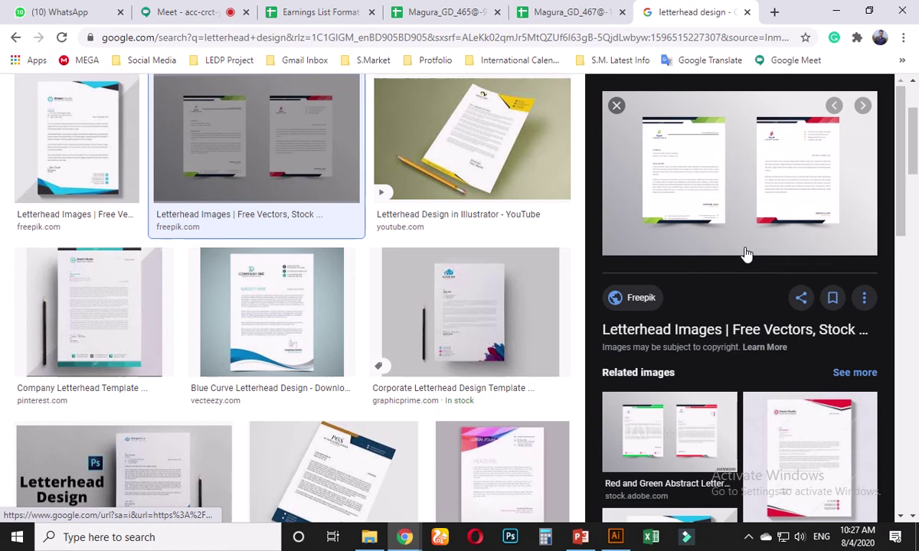
Step: Open the Freepik letterhead image in a new tab and zoom in twice
{"action": "right_click", "coordinate": [703, 177]}
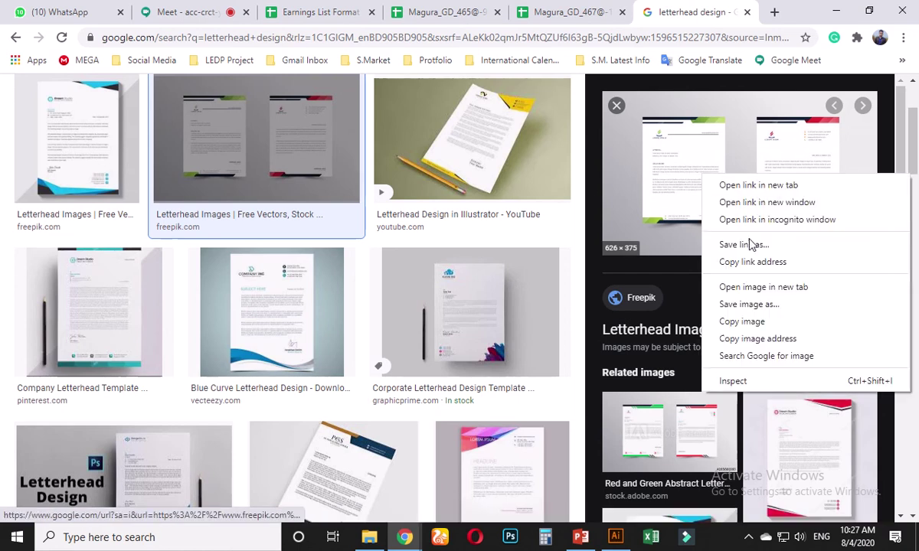
{"action": "left_click", "coordinate": [758, 288]}
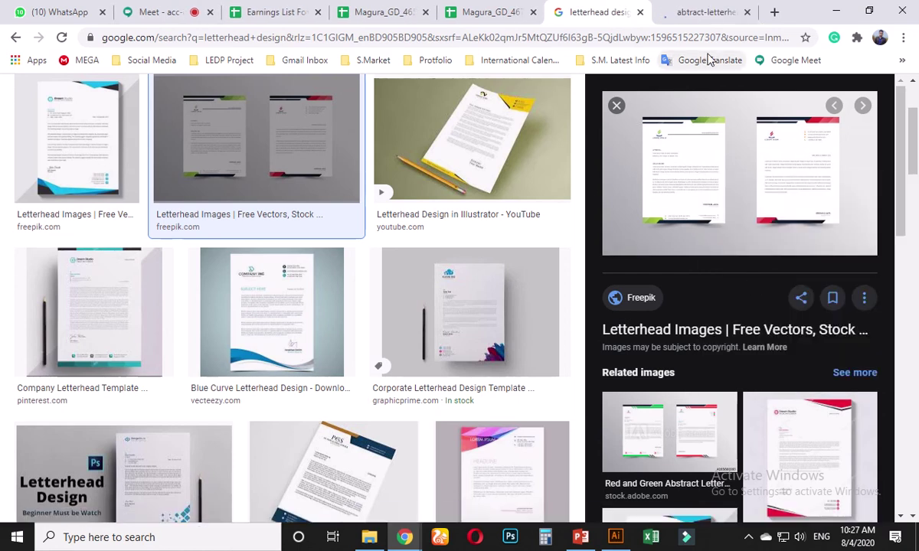
{"action": "left_click", "coordinate": [727, 15]}
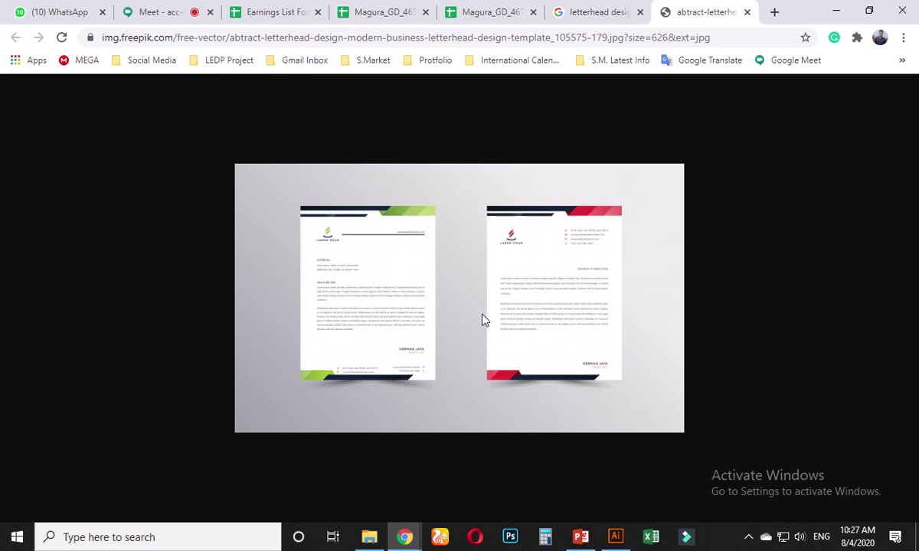
{"action": "key", "text": "ctrl+plus"}
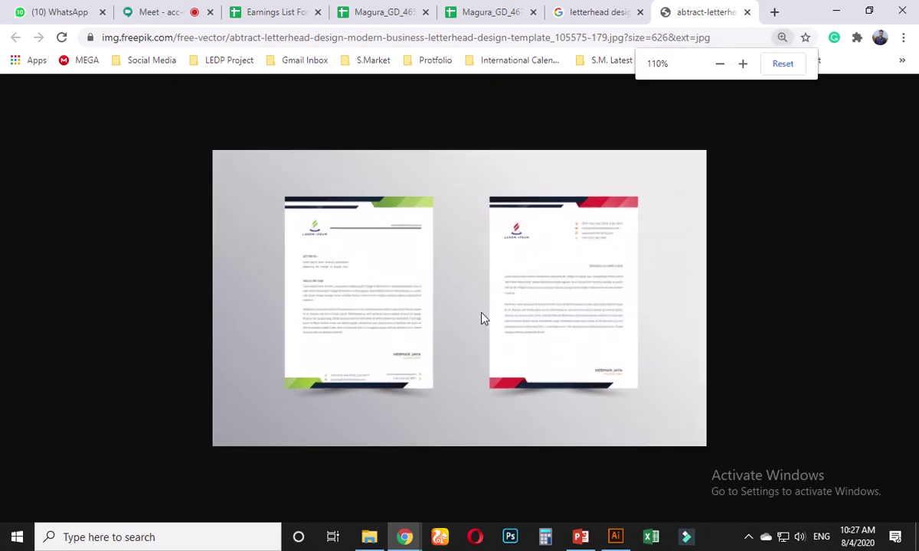
{"action": "key", "text": "ctrl+plus"}
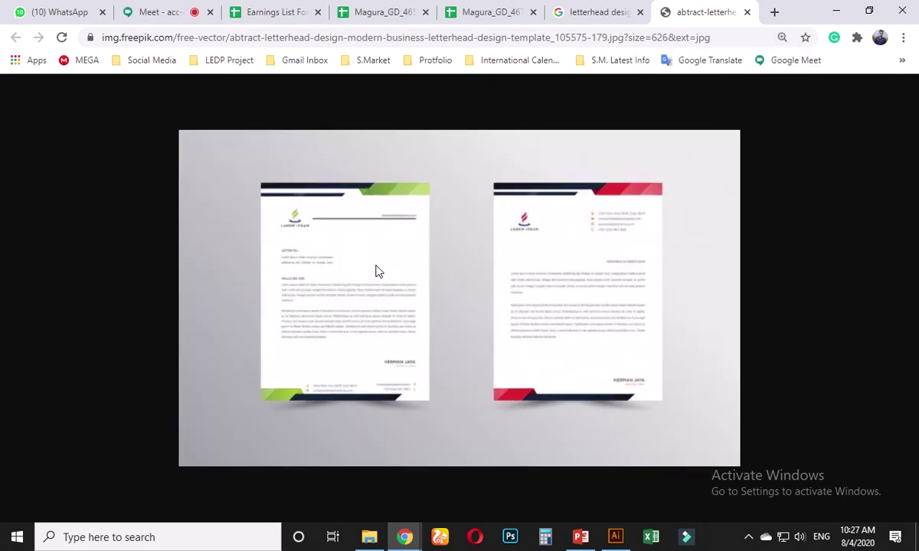
Step: Mark the second letterhead's contact details and body text in red with Lightshot, then discard the capture
{"action": "key", "text": "Print"}
{"action": "left_click_drag", "start_coordinate": [221, 131], "coordinate": [751, 483]}
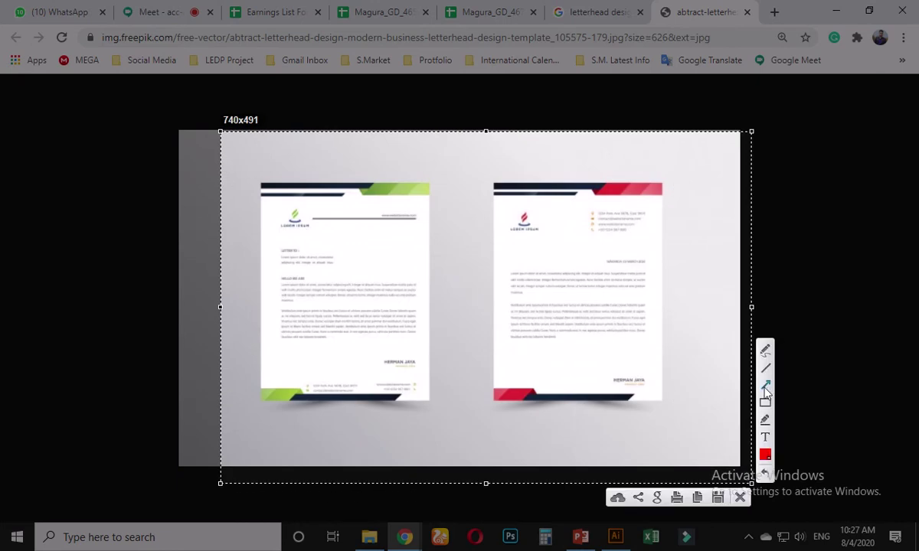
{"action": "left_click", "coordinate": [717, 337]}
{"action": "left_click_drag", "start_coordinate": [599, 202], "coordinate": [565, 217]}
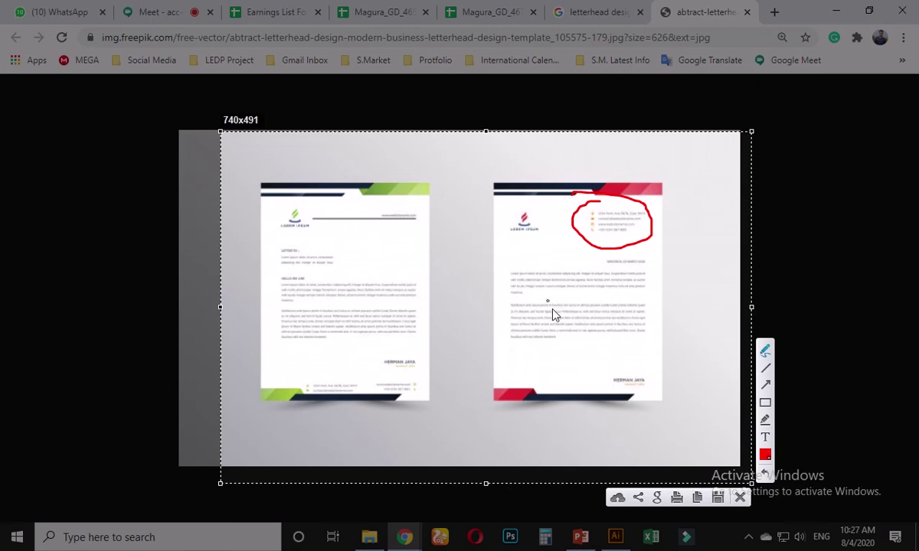
{"action": "mouse_move", "coordinate": [601, 262]}
{"action": "left_mouse_down"}
{"action": "mouse_move", "coordinate": [503, 269]}
{"action": "mouse_move", "coordinate": [497, 339]}
{"action": "mouse_move", "coordinate": [559, 359]}
{"action": "mouse_move", "coordinate": [652, 321]}
{"action": "mouse_move", "coordinate": [652, 272]}
{"action": "mouse_move", "coordinate": [603, 264]}
{"action": "left_mouse_up"}
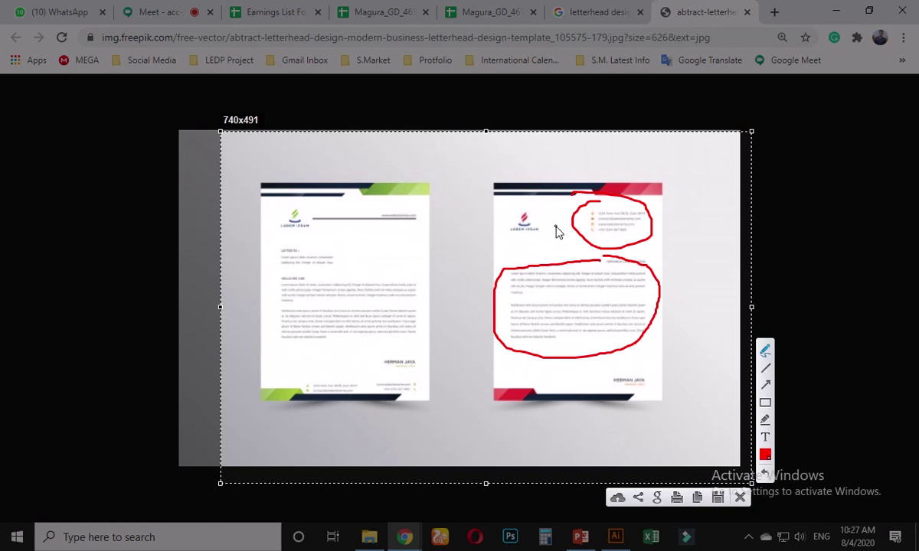
{"action": "key", "text": "Escape"}
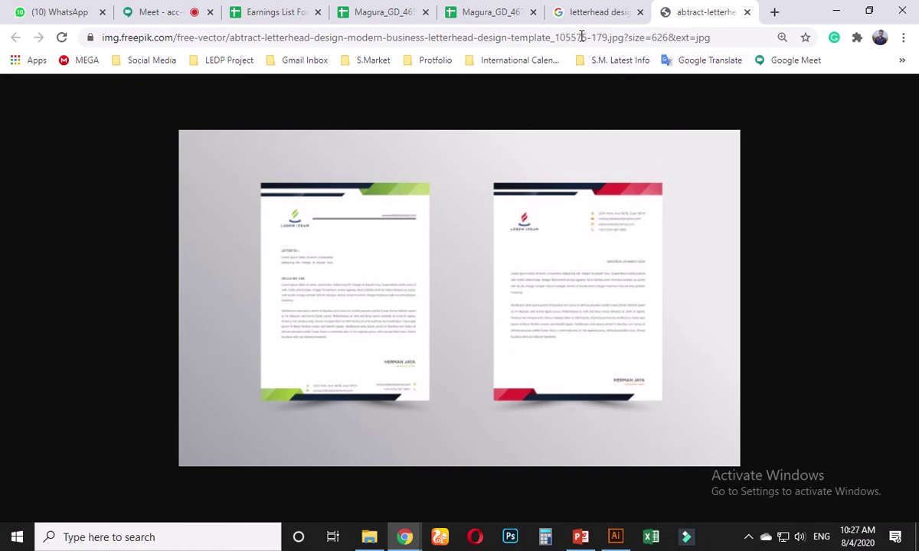
Step: Search Google for 'what is letterhead' and scroll to the definition and Wikipedia summary
{"action": "left_click", "coordinate": [589, 12]}
{"action": "scroll", "coordinate": [200, 344], "scroll_direction": "up", "scroll_amount": 2}
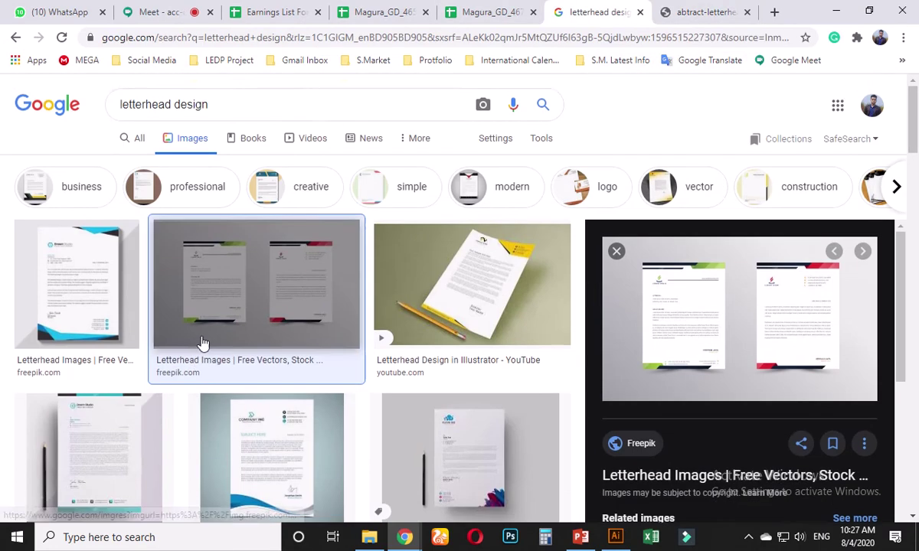
{"action": "left_click", "coordinate": [142, 138]}
{"action": "left_click", "coordinate": [248, 105]}
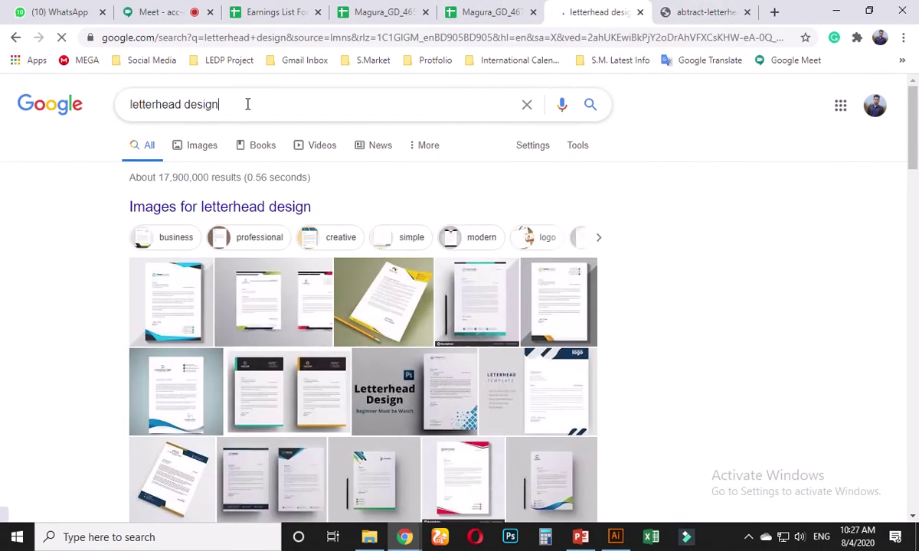
{"action": "key", "text": "ctrl+a"}
{"action": "type", "text": "wha"}
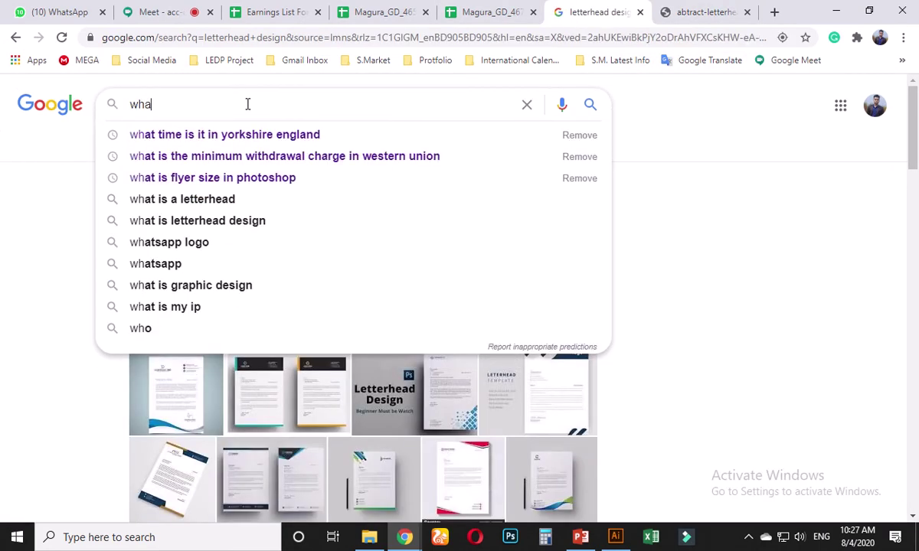
{"action": "type", "text": "t is letterhead"}
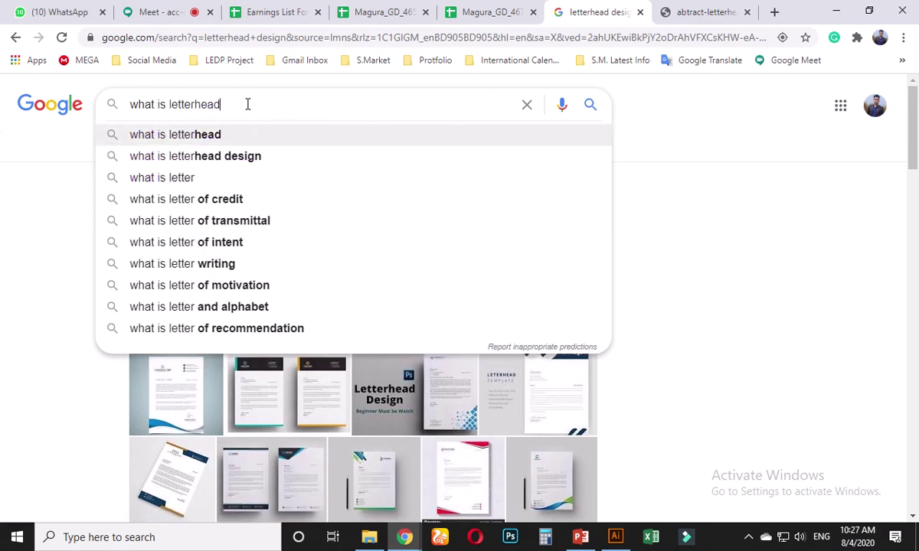
{"action": "key", "text": "Return"}
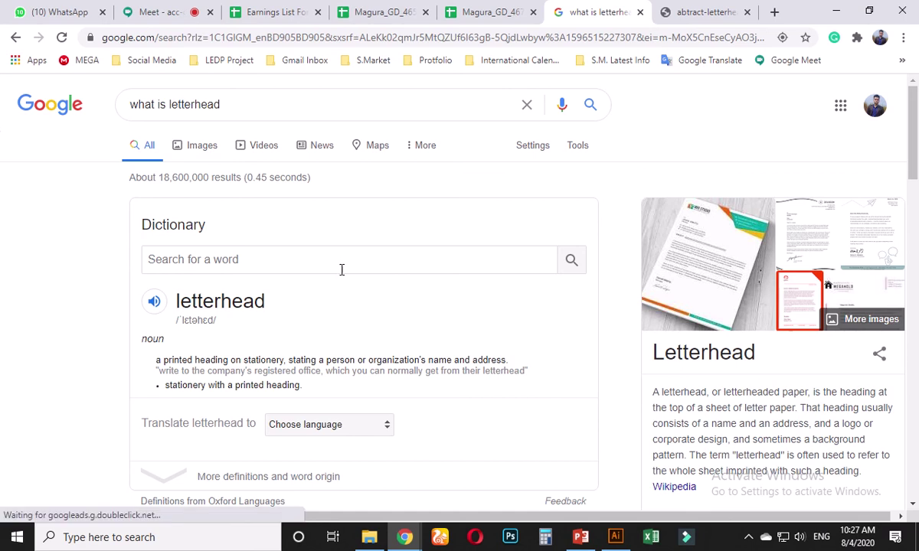
{"action": "scroll", "coordinate": [322, 344], "scroll_direction": "down", "scroll_amount": 2}
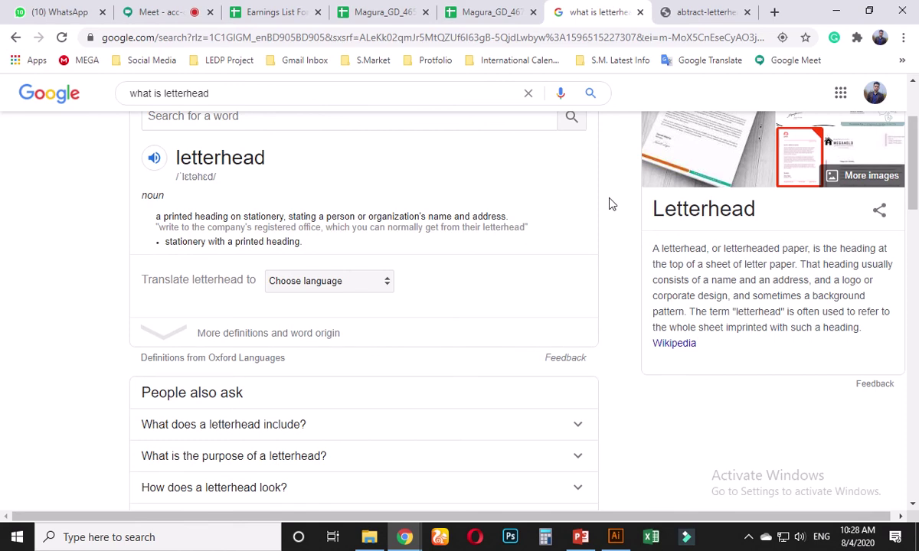
Step: Capture the letterhead definition area as a screenshot, try annotating it, then discard it
{"action": "key", "text": "Print"}
{"action": "mouse_move", "coordinate": [109, 106]}
{"action": "left_mouse_down"}
{"action": "mouse_move", "coordinate": [851, 364]}
{"action": "mouse_move", "coordinate": [917, 429]}
{"action": "mouse_move", "coordinate": [910, 433]}
{"action": "left_mouse_up"}
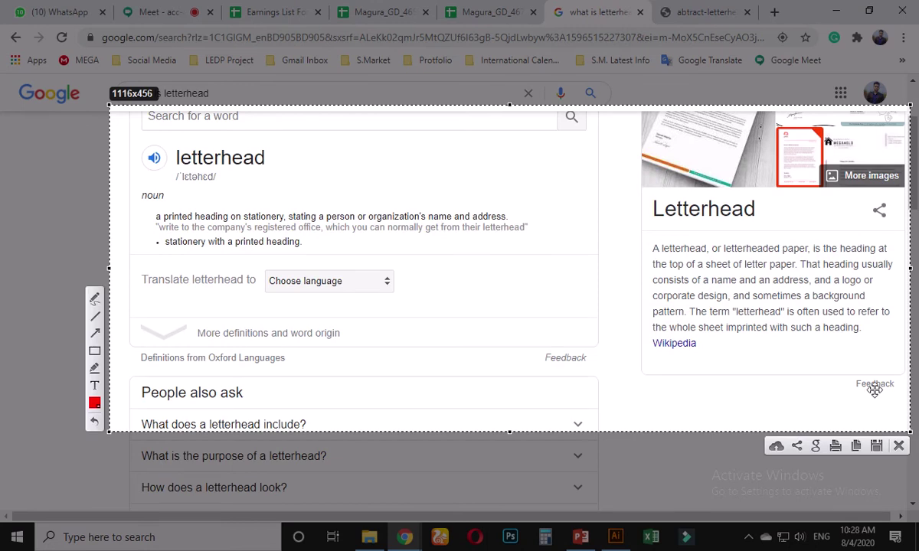
{"action": "left_click", "coordinate": [96, 300]}
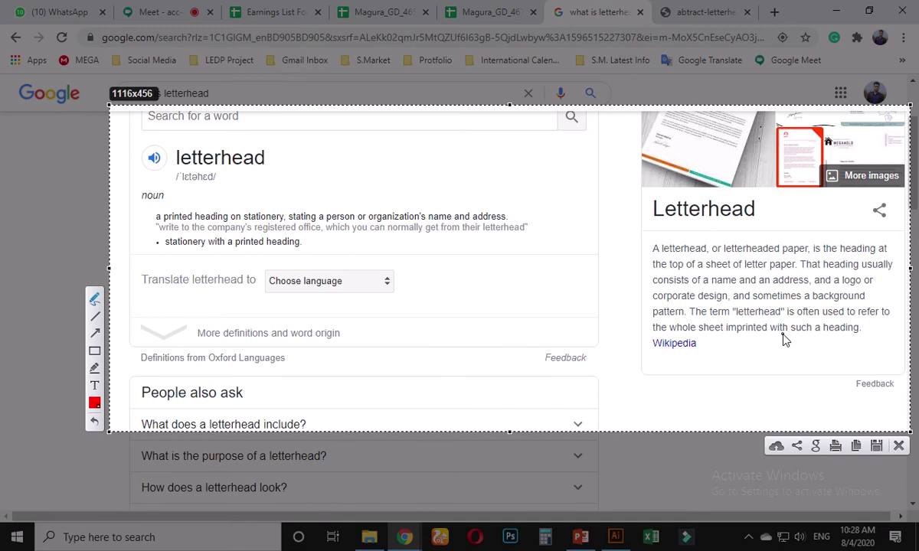
{"action": "key", "text": "Escape"}
Step: Expand the 'What is the purpose of a letterhead?' answer under People also ask
{"action": "scroll", "coordinate": [444, 335], "scroll_direction": "down", "scroll_amount": 2}
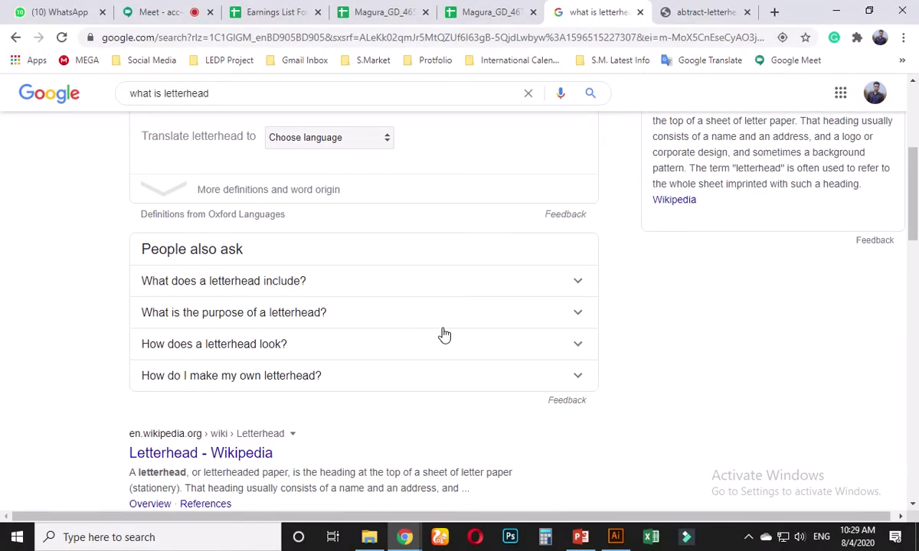
{"action": "left_click", "coordinate": [578, 315]}
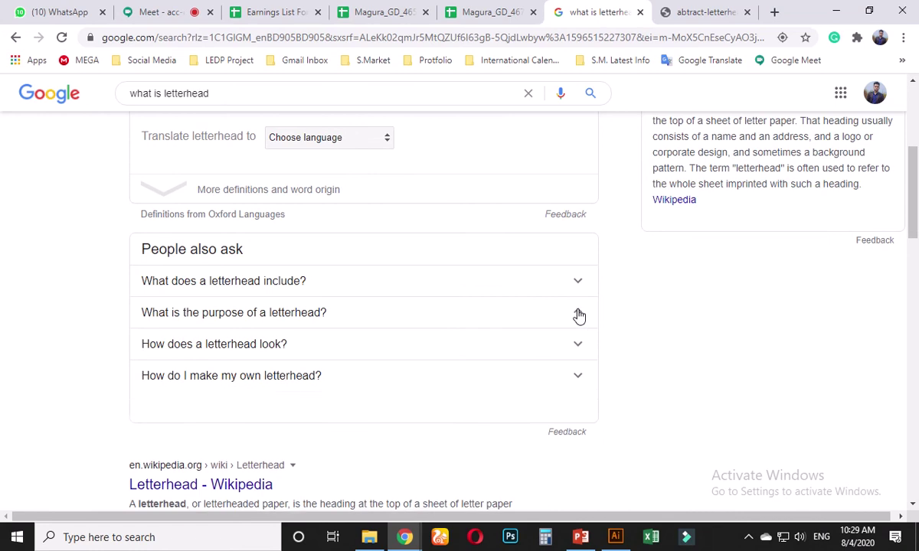
{"action": "scroll", "coordinate": [429, 318], "scroll_direction": "down", "scroll_amount": 1}
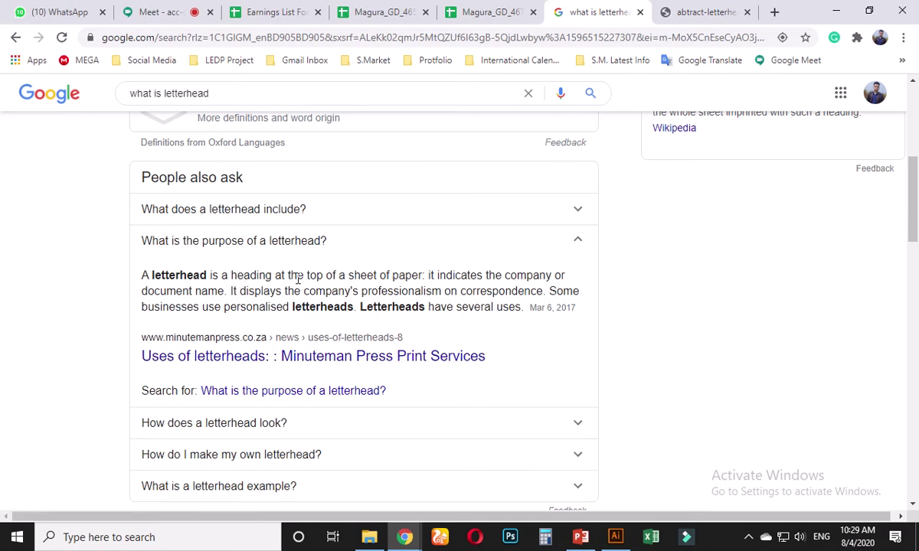
{"action": "left_click", "coordinate": [622, 537]}
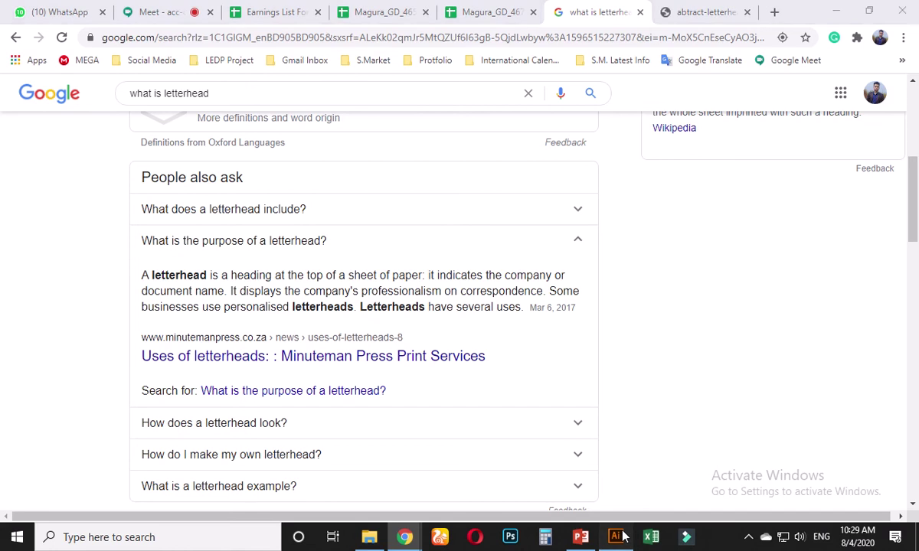
Step: Move the heading and both Printing Item labels off the artboard and bring the yoga silhouette onto it
{"action": "left_click", "coordinate": [762, 298]}
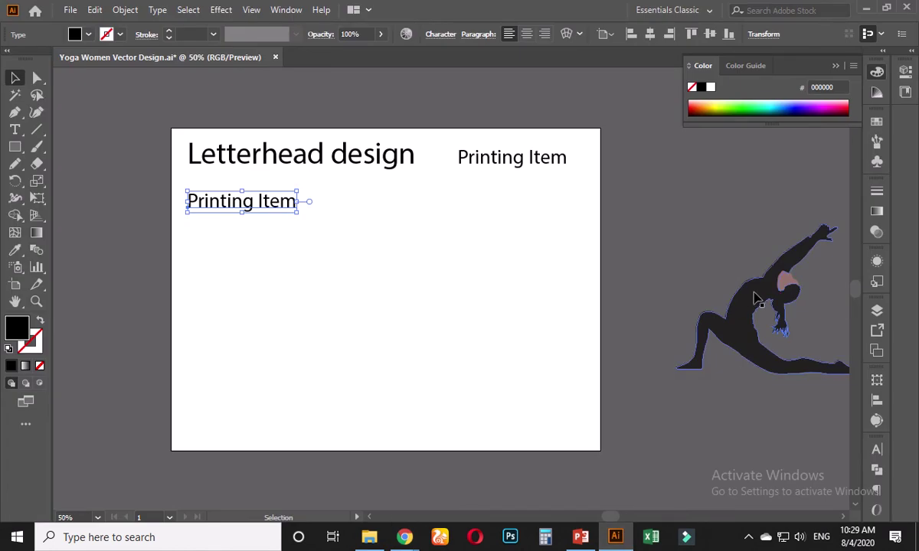
{"action": "left_click", "coordinate": [701, 248]}
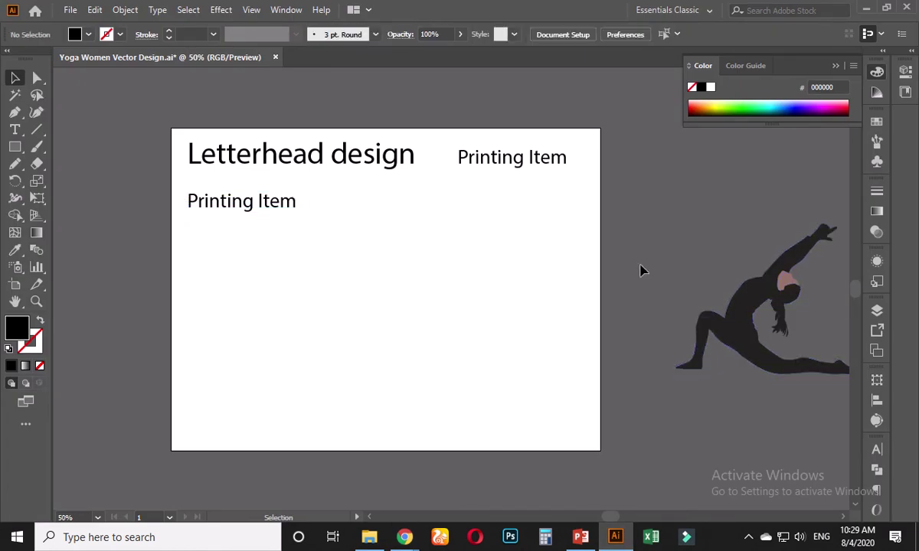
{"action": "scroll", "coordinate": [641, 270], "scroll_direction": "down", "scroll_amount": 2}
{"action": "left_click_drag", "start_coordinate": [368, 176], "coordinate": [591, 260]}
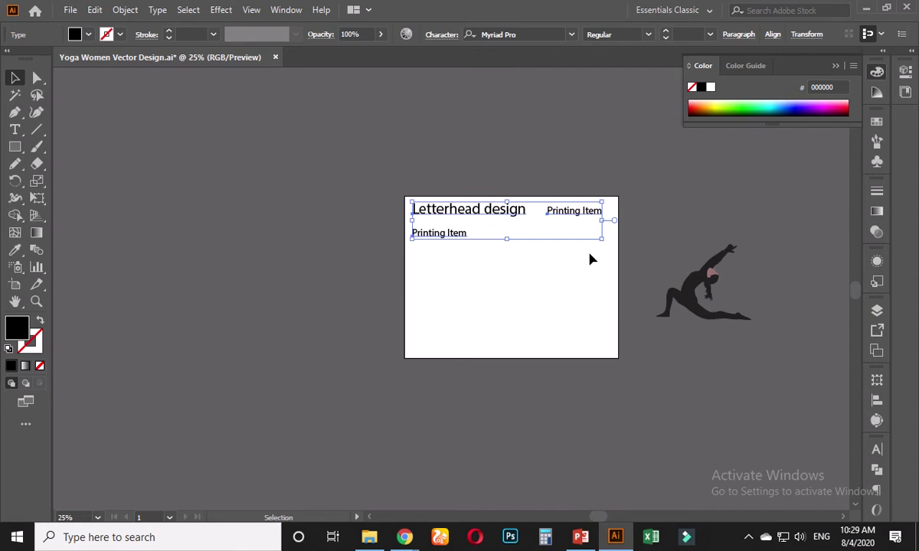
{"action": "left_click_drag", "start_coordinate": [570, 218], "coordinate": [327, 144]}
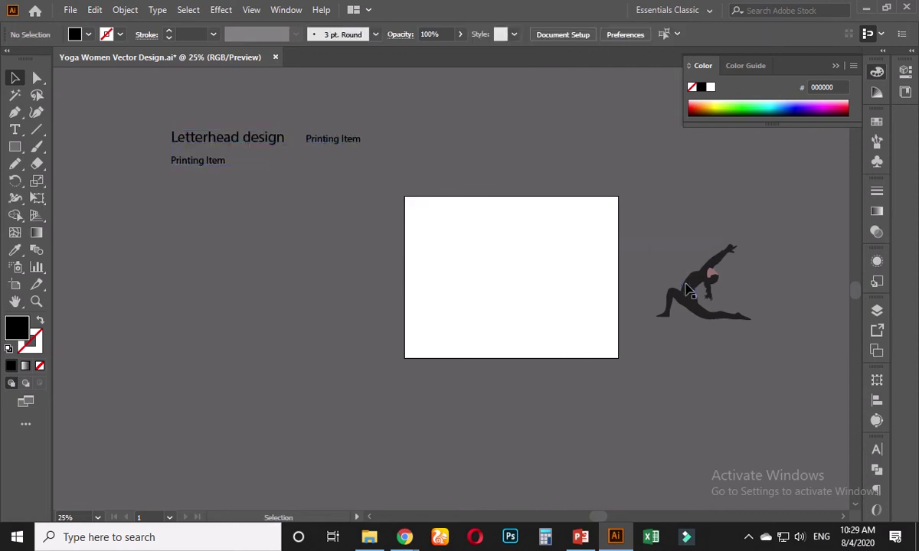
{"action": "left_click_drag", "start_coordinate": [701, 287], "coordinate": [576, 315]}
Step: Centre the yoga silhouette vertically and horizontally on the artboard
{"action": "scroll", "coordinate": [576, 315], "scroll_direction": "up", "scroll_amount": 2, "text": "alt"}
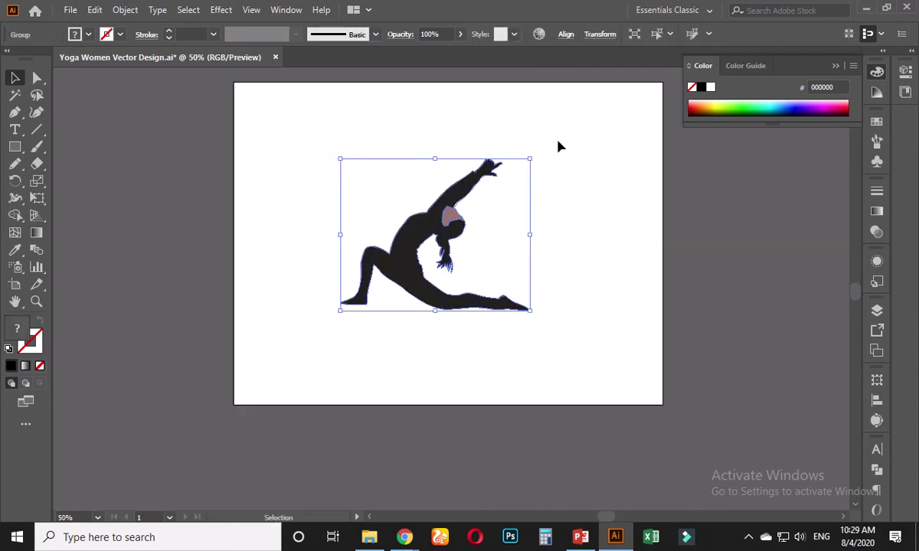
{"action": "left_click", "coordinate": [564, 35]}
{"action": "left_click", "coordinate": [535, 74]}
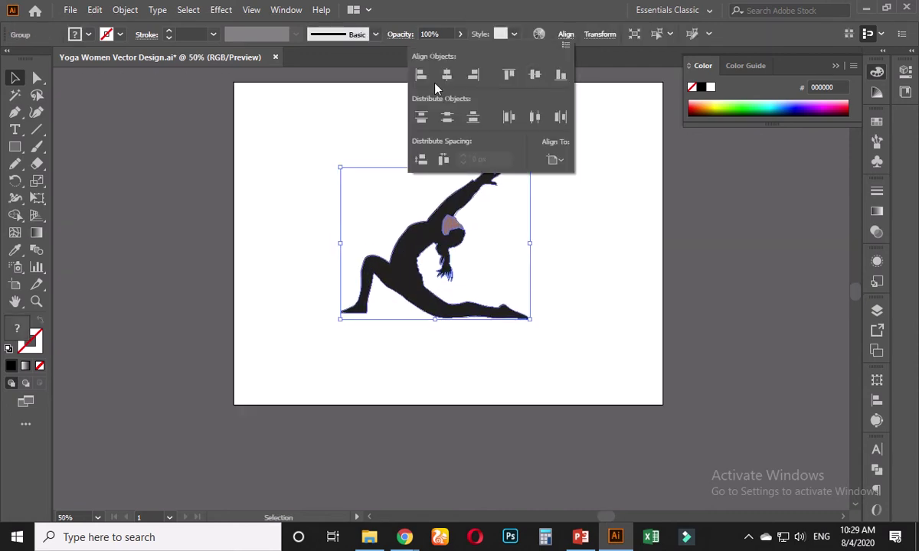
{"action": "left_click", "coordinate": [447, 75]}
{"action": "left_click", "coordinate": [689, 217]}
Step: Recentre the view and recheck the silhouette's alignment, leaving it unchanged
{"action": "left_click_drag", "start_coordinate": [693, 215], "coordinate": [547, 253]}
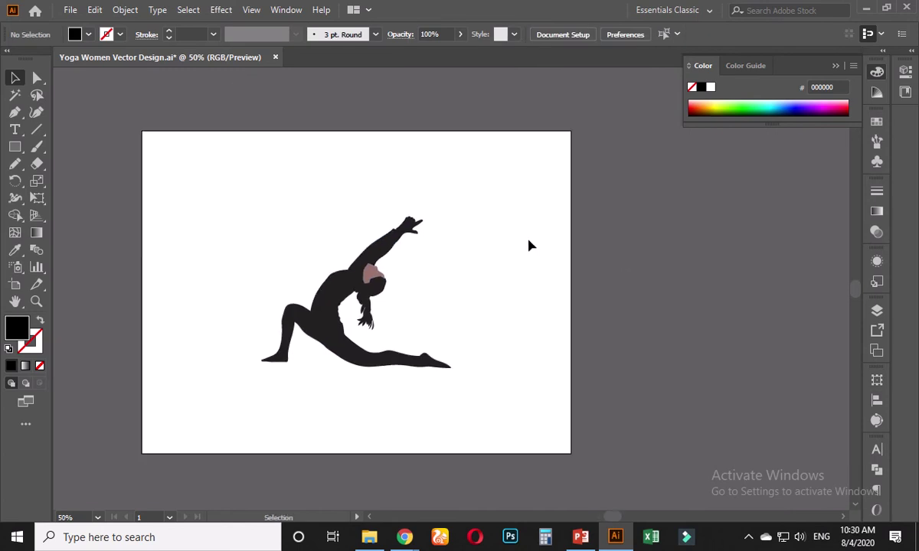
{"action": "left_click", "coordinate": [361, 302]}
{"action": "left_click", "coordinate": [503, 305]}
{"action": "left_click_drag", "start_coordinate": [471, 291], "coordinate": [462, 293]}
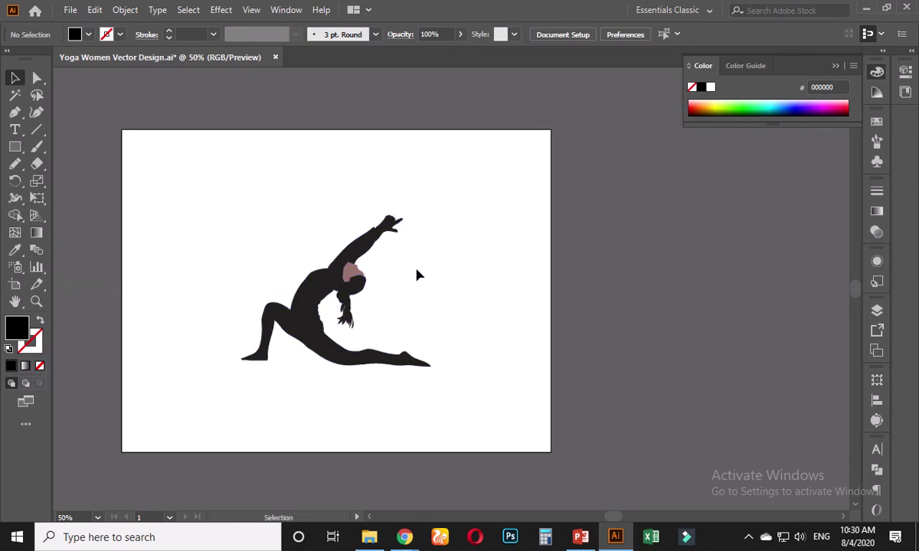
{"action": "left_click", "coordinate": [358, 264]}
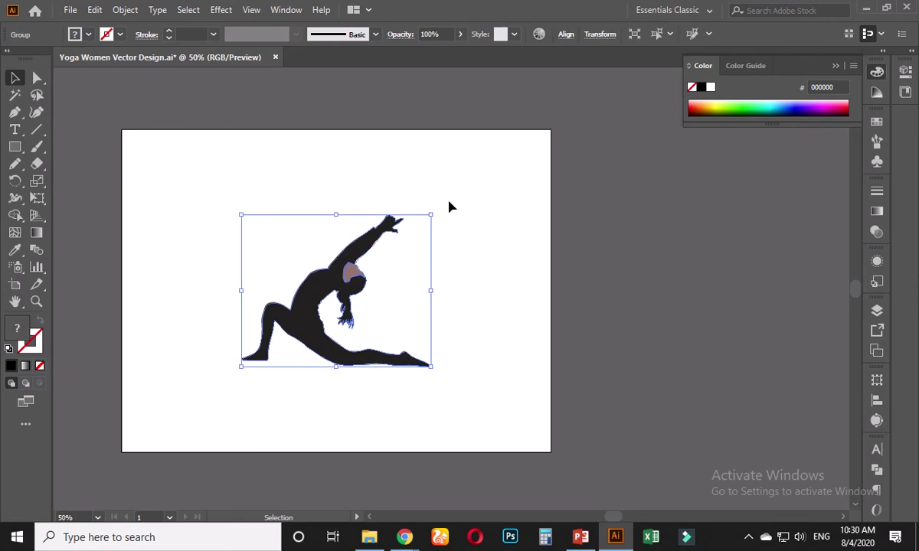
{"action": "left_click", "coordinate": [566, 36]}
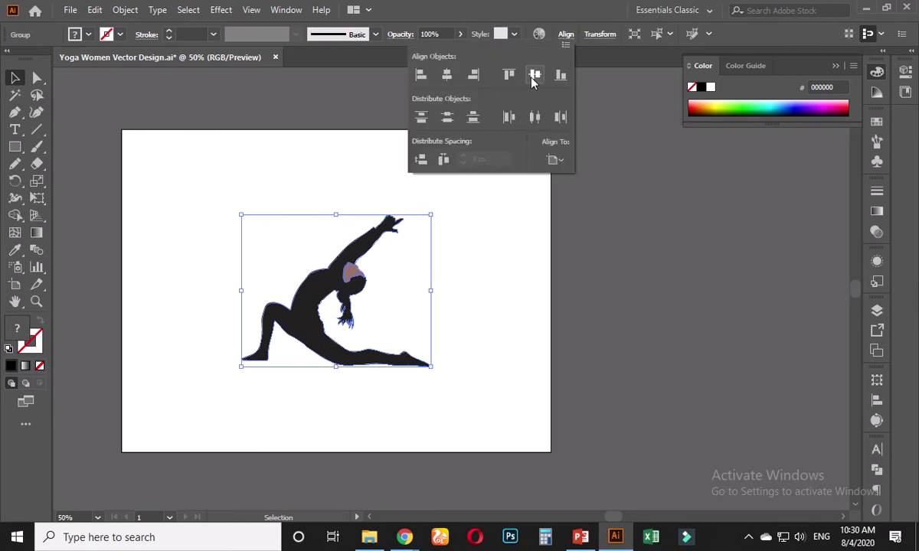
{"action": "left_click", "coordinate": [475, 262]}
{"action": "left_click", "coordinate": [476, 264]}
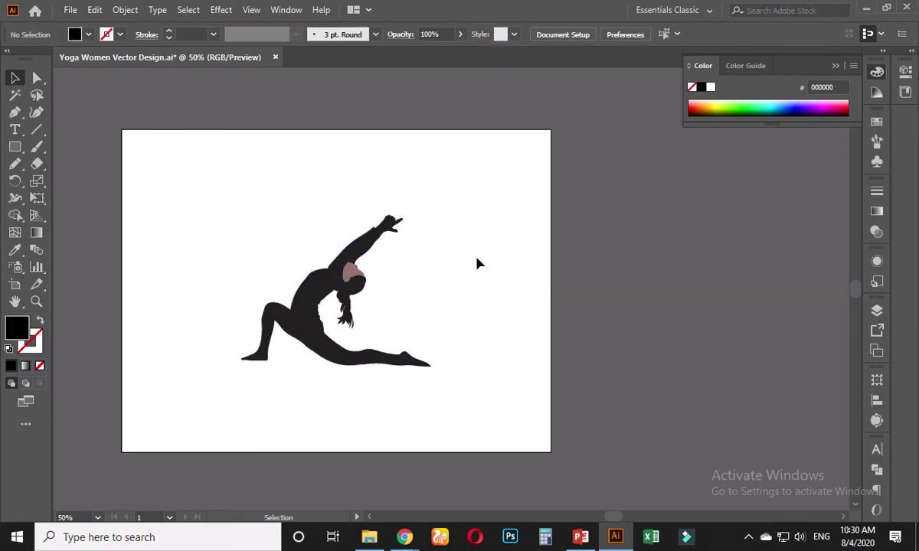
{"action": "left_click", "coordinate": [70, 9]}
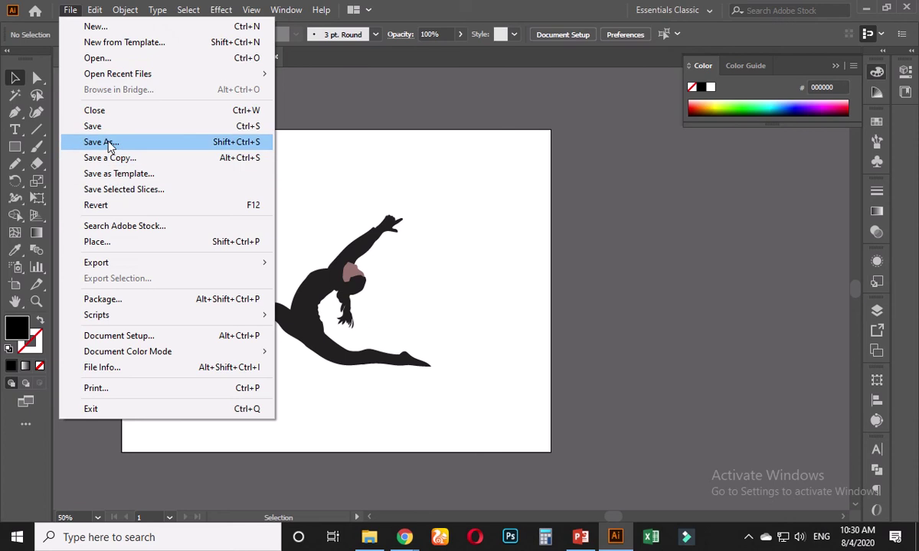
Step: Start saving the document under a new name, then cancel
{"action": "left_click", "coordinate": [109, 144]}
{"action": "left_click", "coordinate": [241, 217]}
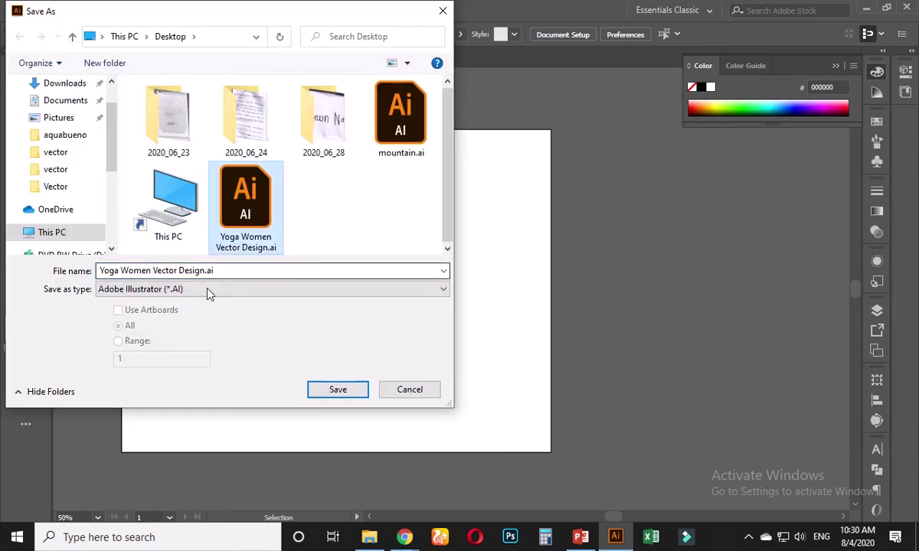
{"action": "left_click", "coordinate": [401, 392]}
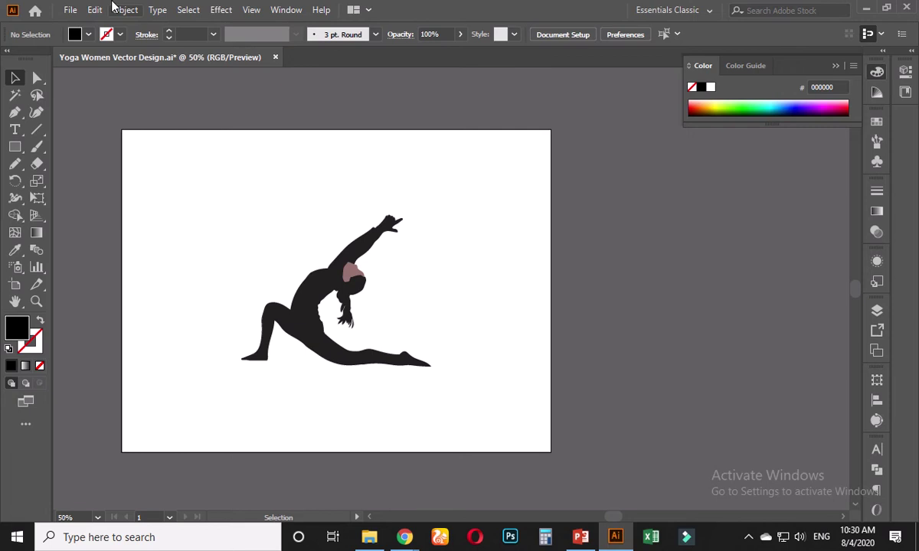
Step: Export the design as a Save for Web JPEG to the Desktop and minimize Illustrator
{"action": "left_click", "coordinate": [70, 10]}
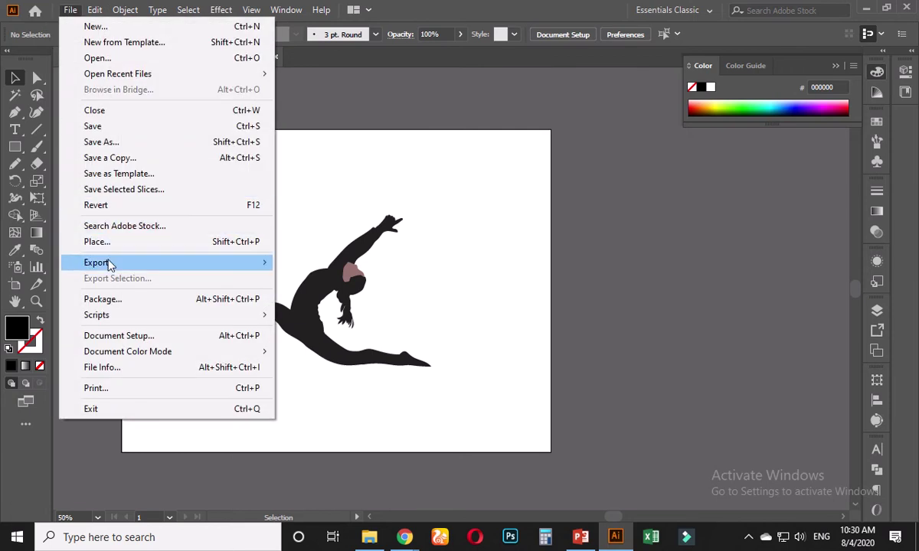
{"action": "mouse_move", "coordinate": [109, 263]}
{"action": "left_click", "coordinate": [339, 296]}
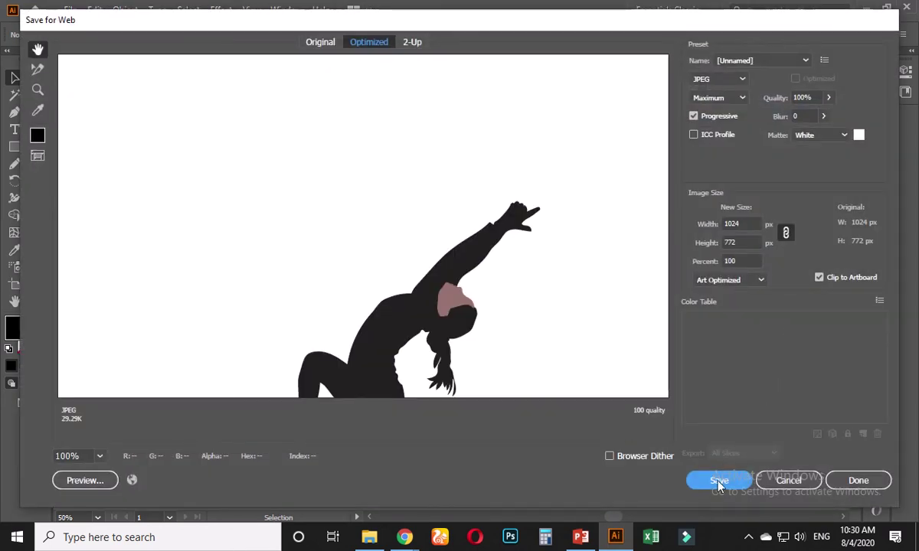
{"action": "left_click", "coordinate": [719, 483]}
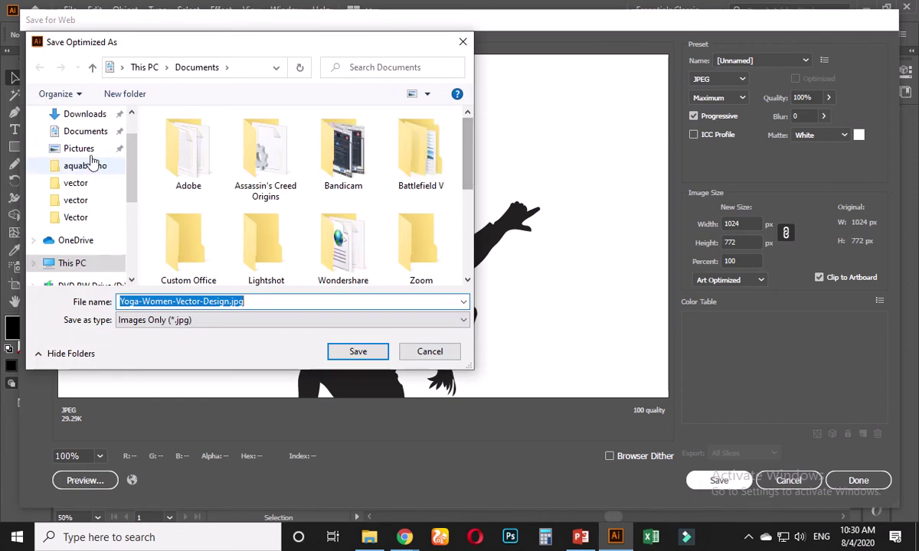
{"action": "scroll", "coordinate": [126, 128], "scroll_direction": "up", "scroll_amount": 2}
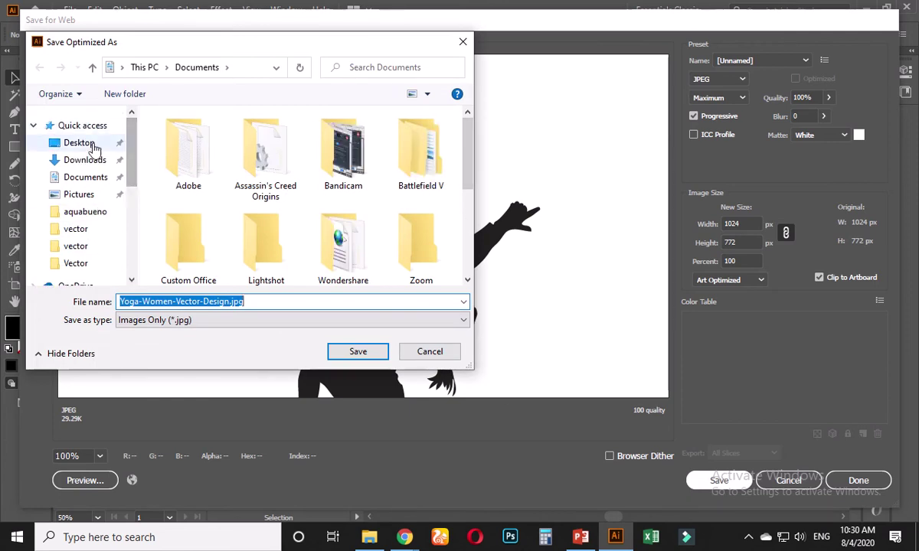
{"action": "left_click", "coordinate": [84, 143]}
{"action": "left_click", "coordinate": [358, 351]}
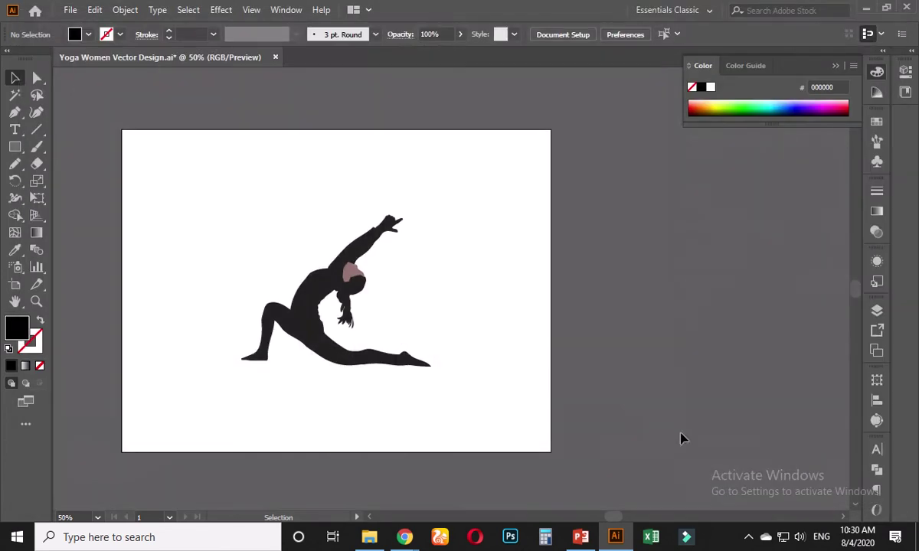
{"action": "left_click", "coordinate": [865, 8]}
Step: Rename the exported JPG on the Desktop to Yoga Women Vector Design.jpg
{"action": "left_click", "coordinate": [840, 12]}
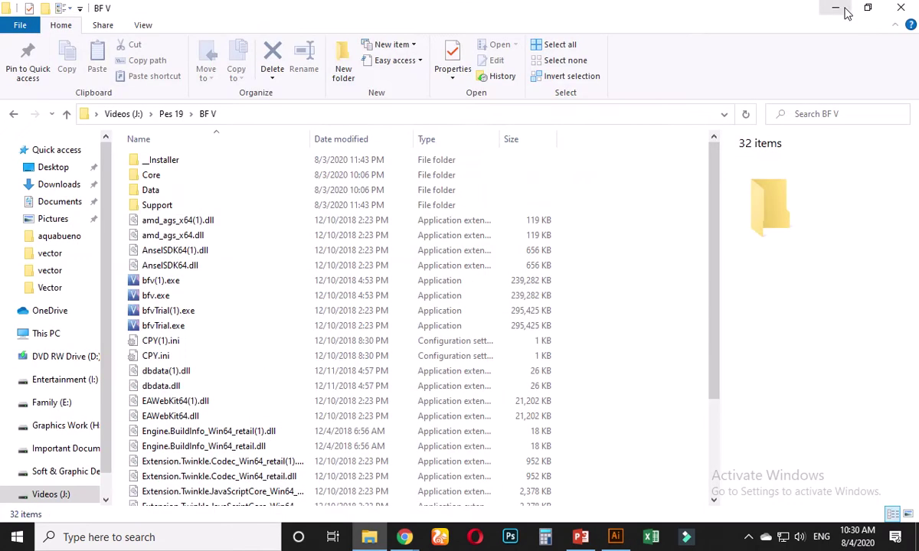
{"action": "left_click", "coordinate": [842, 9]}
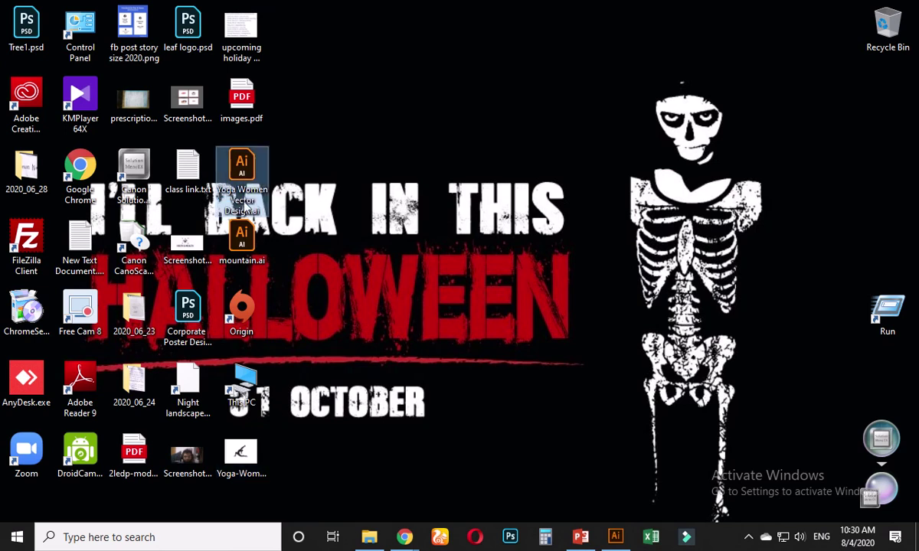
{"action": "left_click", "coordinate": [234, 197]}
{"action": "left_click", "coordinate": [245, 480]}
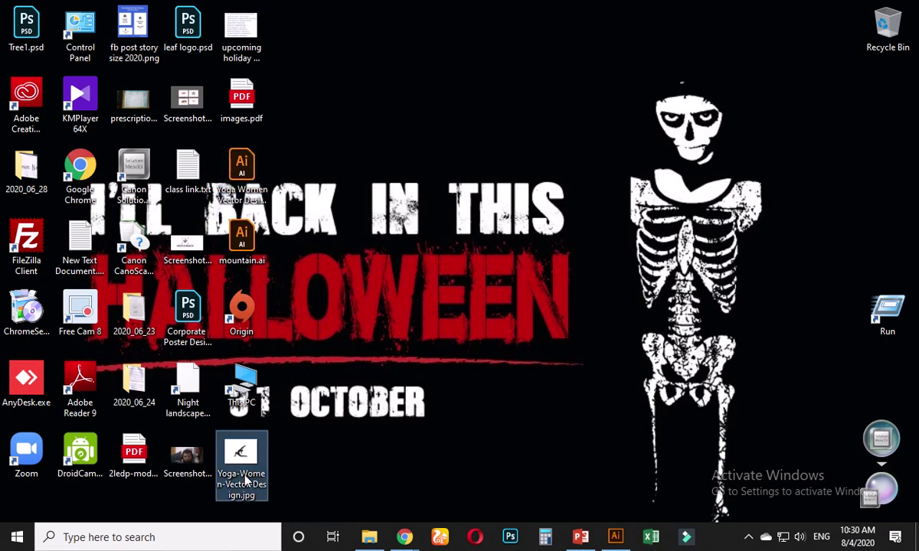
{"action": "key", "text": "F2"}
{"action": "type", "text": "Yoga Women Vector Design"}
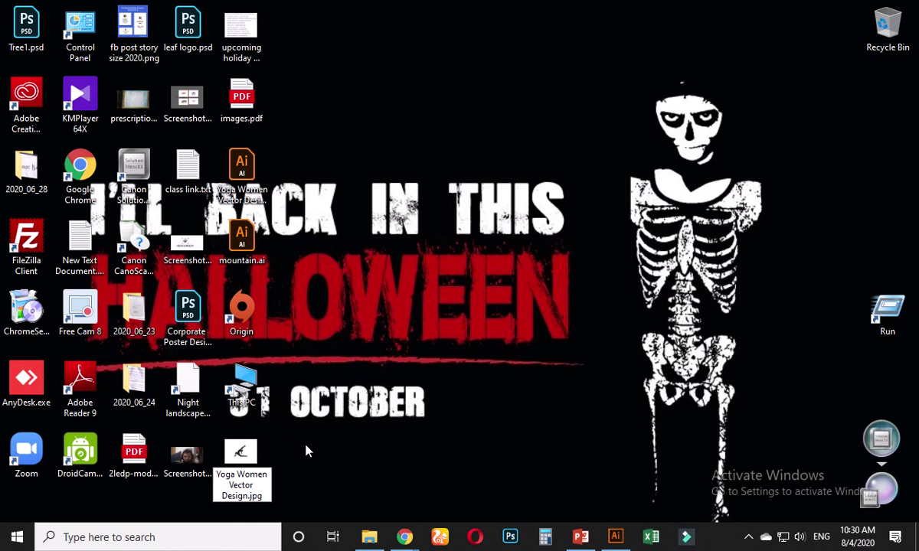
{"action": "key", "text": "Return"}
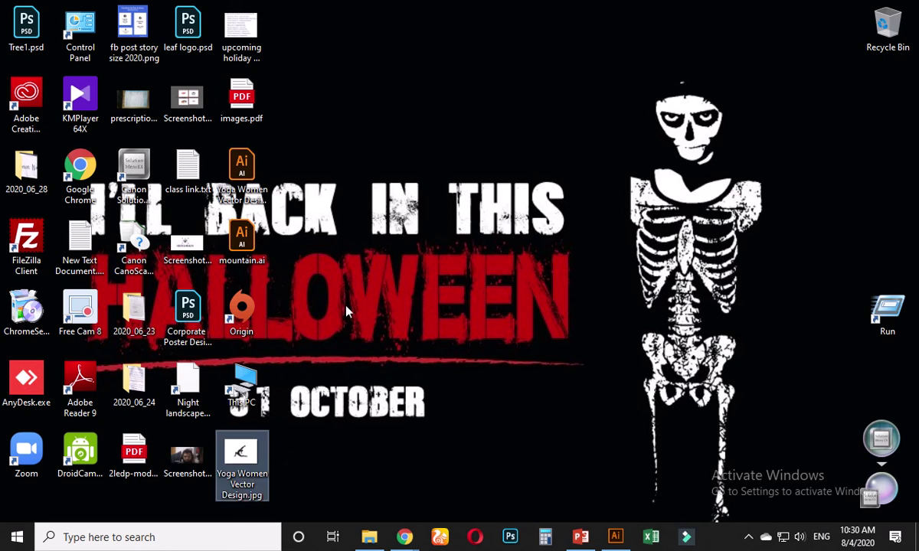
Step: Compress the Yoga Women Vector Design.ai file into a zip with its suggested name
{"action": "left_click", "coordinate": [243, 178]}
{"action": "right_click", "coordinate": [249, 182]}
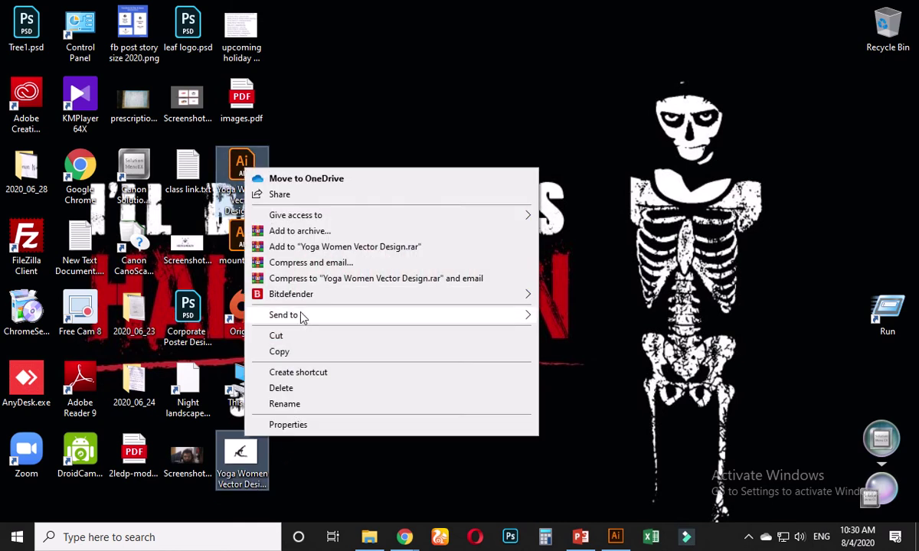
{"action": "mouse_move", "coordinate": [300, 317]}
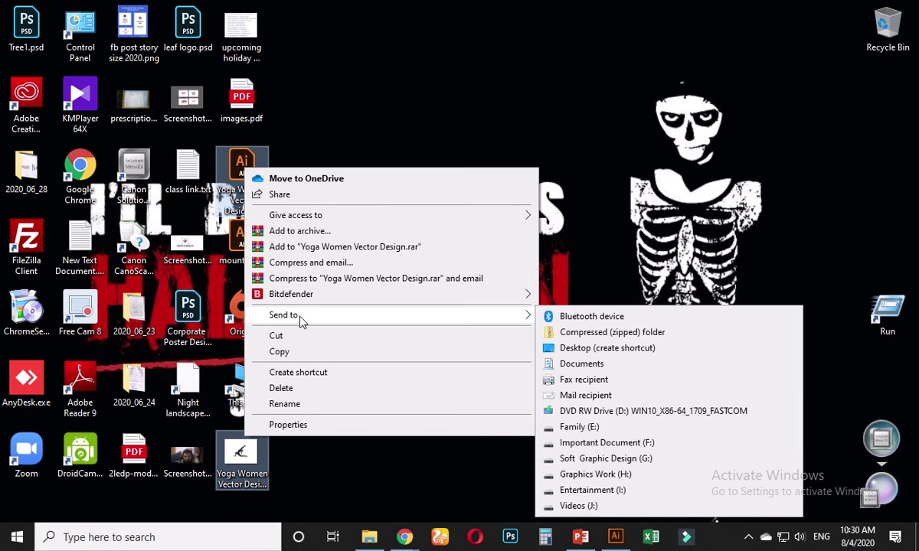
{"action": "left_click", "coordinate": [605, 333]}
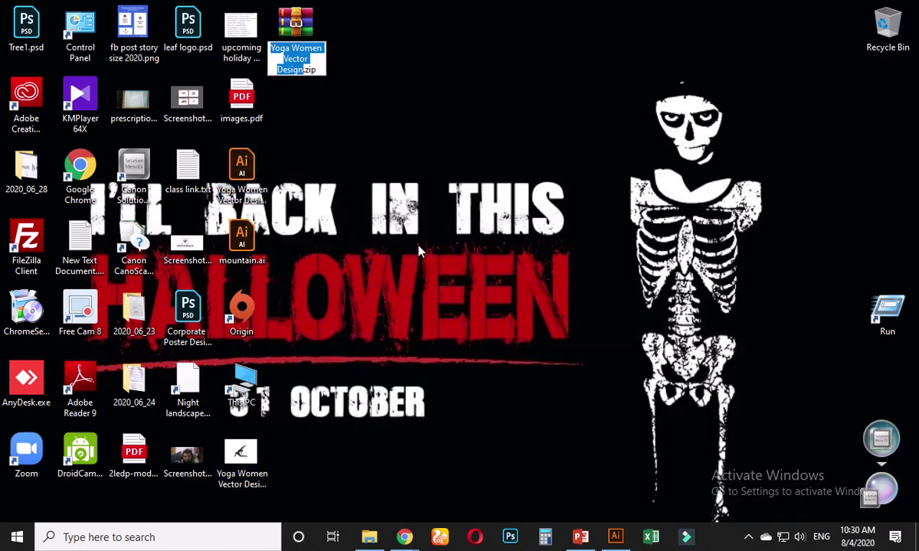
{"action": "key", "text": "Return"}
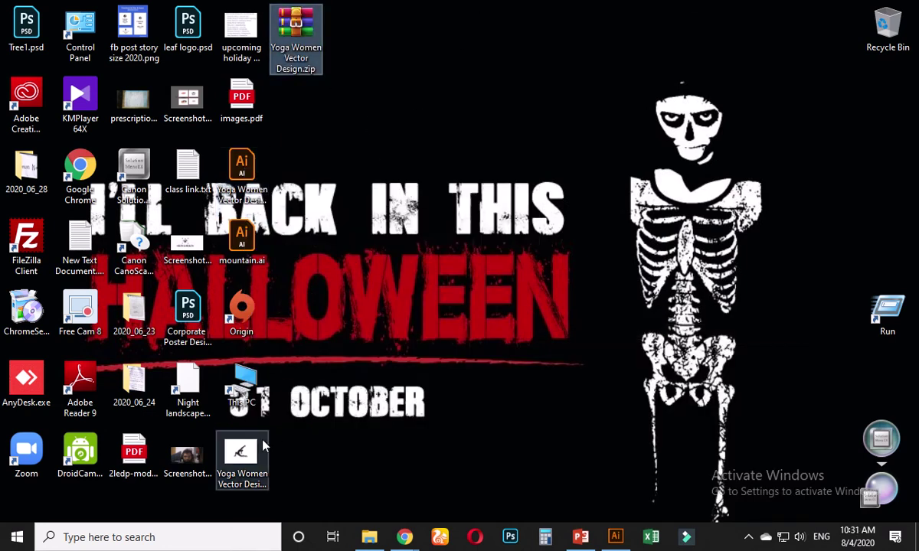
Step: Move the renamed JPG up beside the new zip archive
{"action": "left_click_drag", "start_coordinate": [241, 457], "coordinate": [460, 115]}
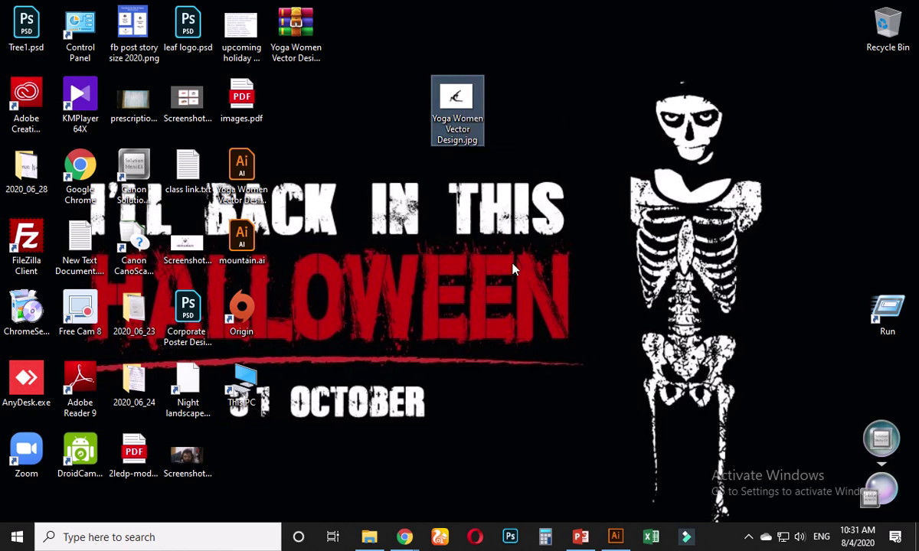
{"action": "left_click_drag", "start_coordinate": [457, 103], "coordinate": [306, 107]}
{"action": "left_click", "coordinate": [394, 131]}
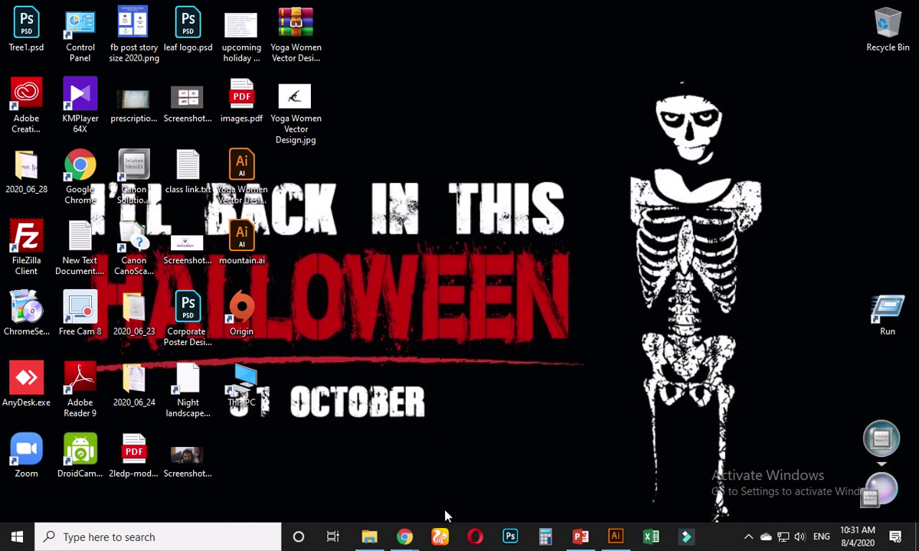
Step: Bring Chrome forward, check the Meet tab, and return to the letterhead search tab
{"action": "mouse_move", "coordinate": [404, 536]}
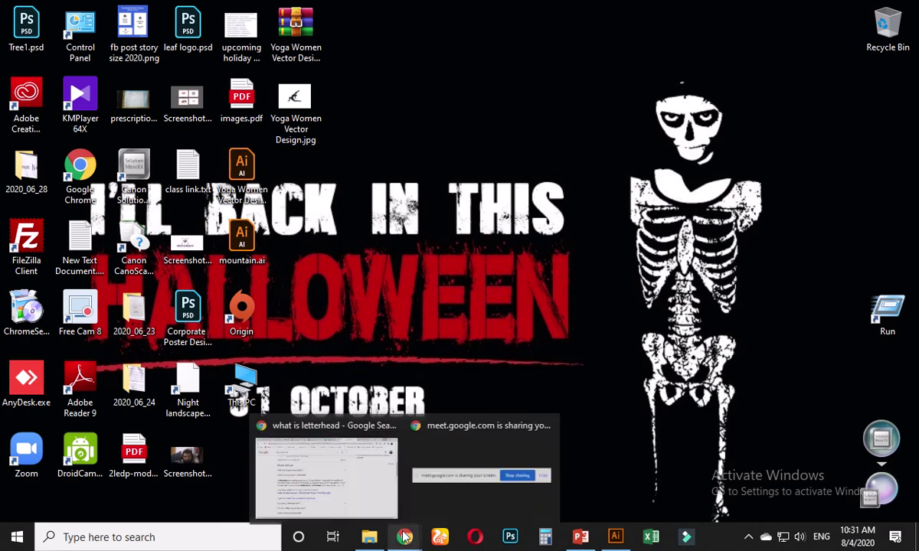
{"action": "left_click", "coordinate": [361, 477]}
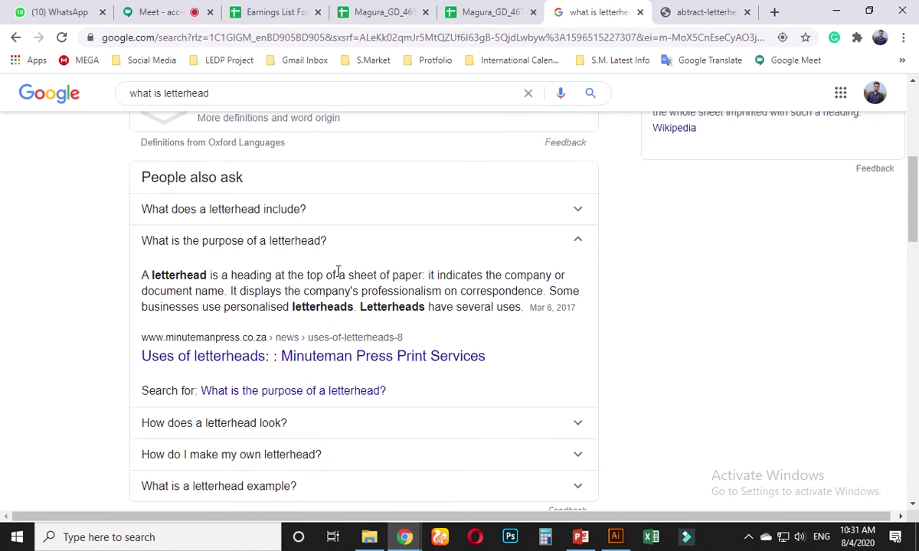
{"action": "left_click", "coordinate": [157, 11]}
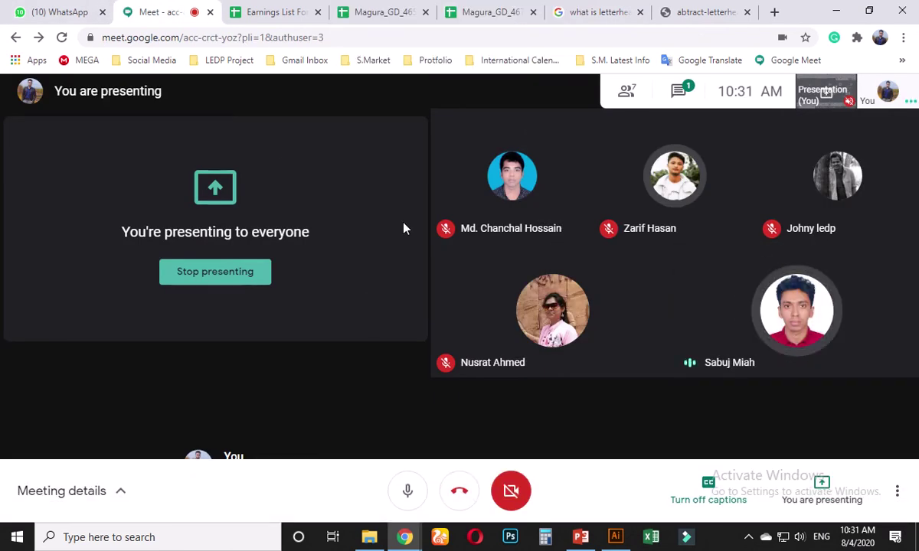
{"action": "mouse_move", "coordinate": [459, 198]}
{"action": "left_click", "coordinate": [583, 13]}
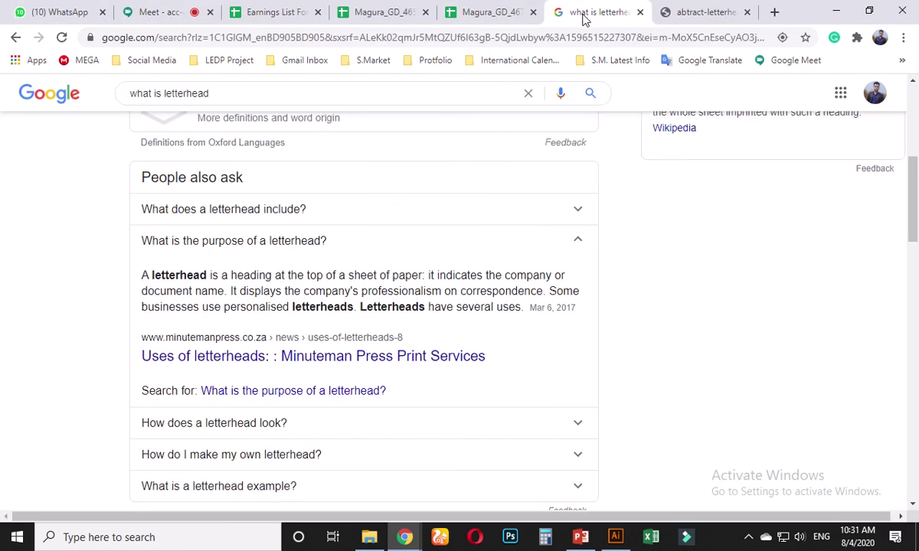
Step: Scroll through the 'what is letterhead' results and back up to the definition
{"action": "scroll", "coordinate": [450, 278], "scroll_direction": "up", "scroll_amount": 4}
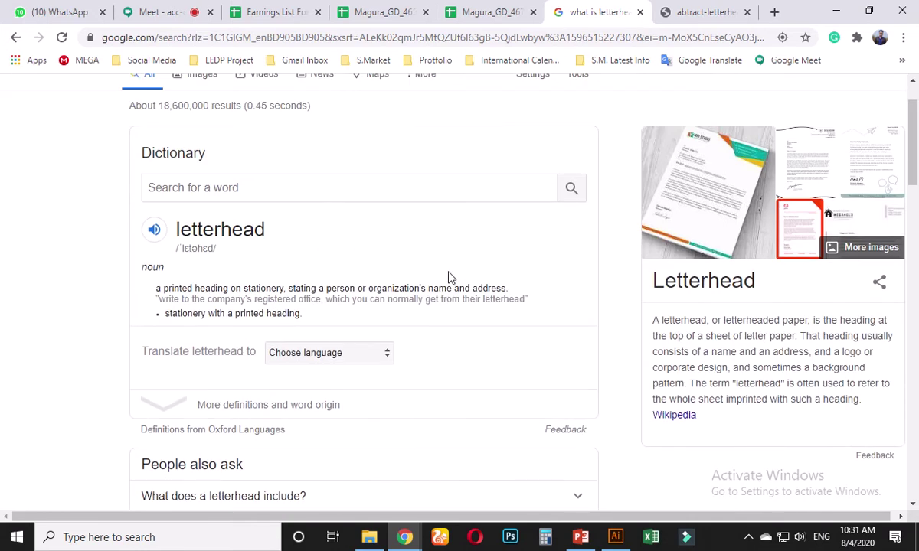
{"action": "scroll", "coordinate": [416, 270], "scroll_direction": "down", "scroll_amount": 2}
{"action": "scroll", "coordinate": [394, 259], "scroll_direction": "down", "scroll_amount": 1}
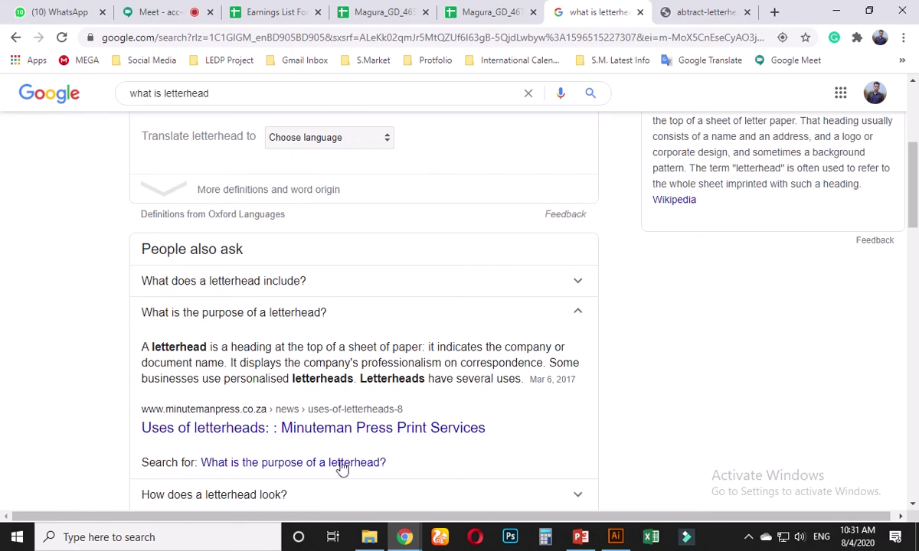
{"action": "scroll", "coordinate": [339, 465], "scroll_direction": "down", "scroll_amount": 3}
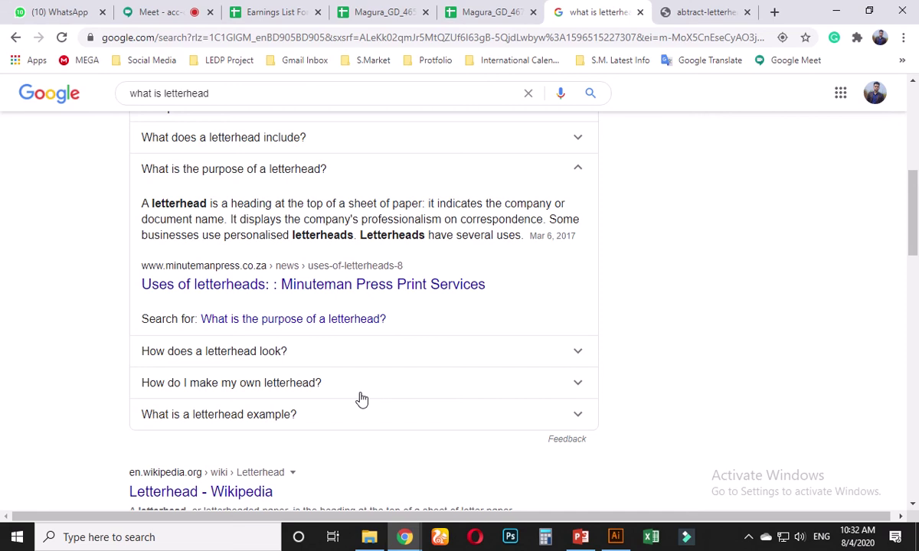
{"action": "scroll", "coordinate": [361, 397], "scroll_direction": "down", "scroll_amount": 3}
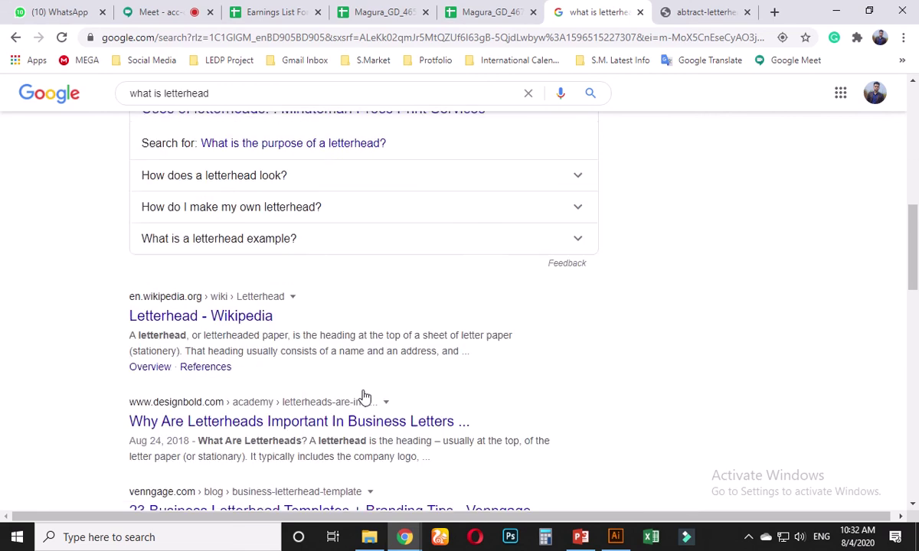
{"action": "scroll", "coordinate": [365, 394], "scroll_direction": "up", "scroll_amount": 4}
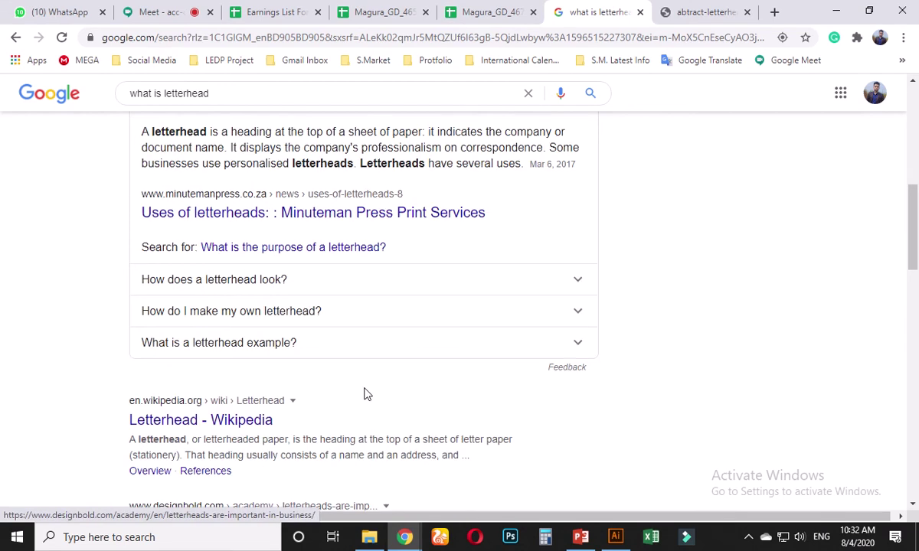
{"action": "scroll", "coordinate": [367, 395], "scroll_direction": "up", "scroll_amount": 5}
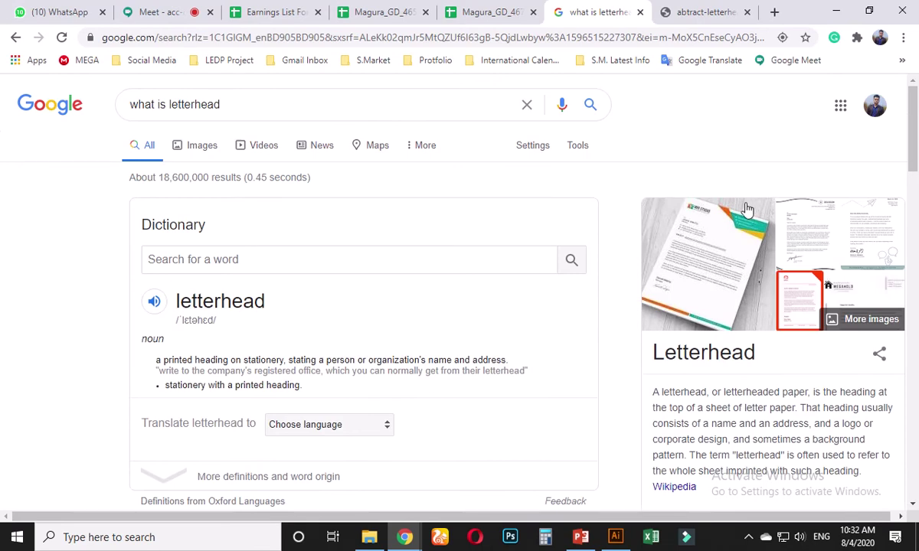
Step: Replace the Freepik letterhead image tab with the Behance portfolio address
{"action": "left_click", "coordinate": [697, 14]}
{"action": "left_click", "coordinate": [395, 37]}
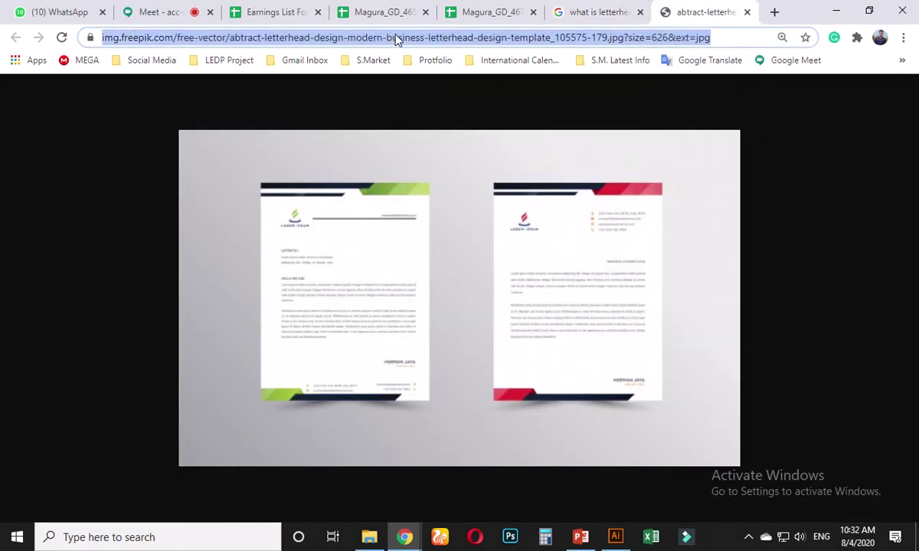
{"action": "type", "text": "be"}
{"action": "key", "text": "Return"}
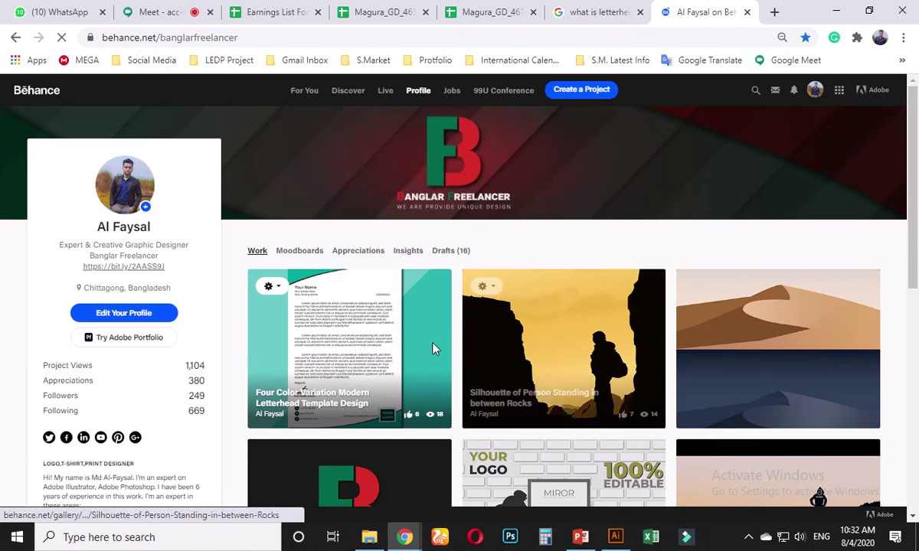
Step: Open the Four Color Variation letterhead project, scroll through its previews, and close it
{"action": "left_click", "coordinate": [421, 329]}
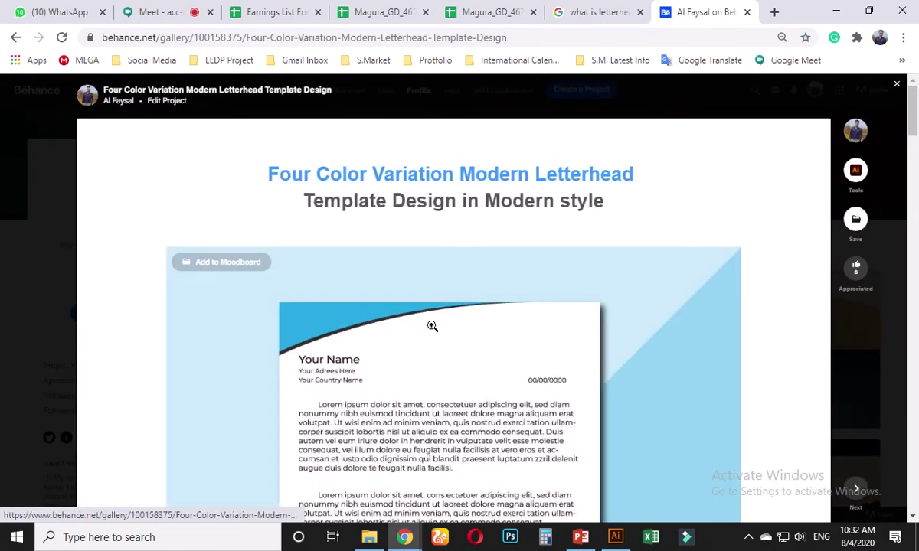
{"action": "scroll", "coordinate": [421, 352], "scroll_direction": "down", "scroll_amount": 3}
{"action": "scroll", "coordinate": [418, 372], "scroll_direction": "down", "scroll_amount": 10}
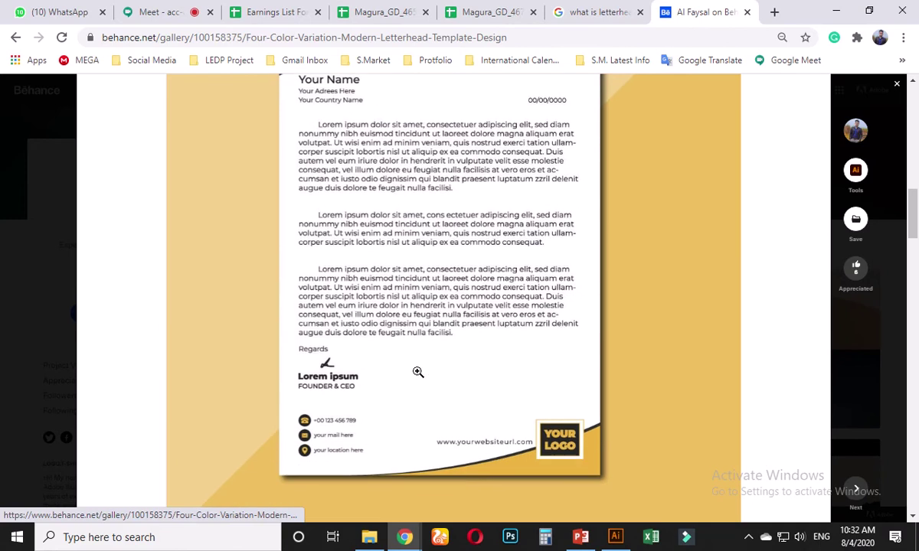
{"action": "scroll", "coordinate": [415, 367], "scroll_direction": "up", "scroll_amount": 4}
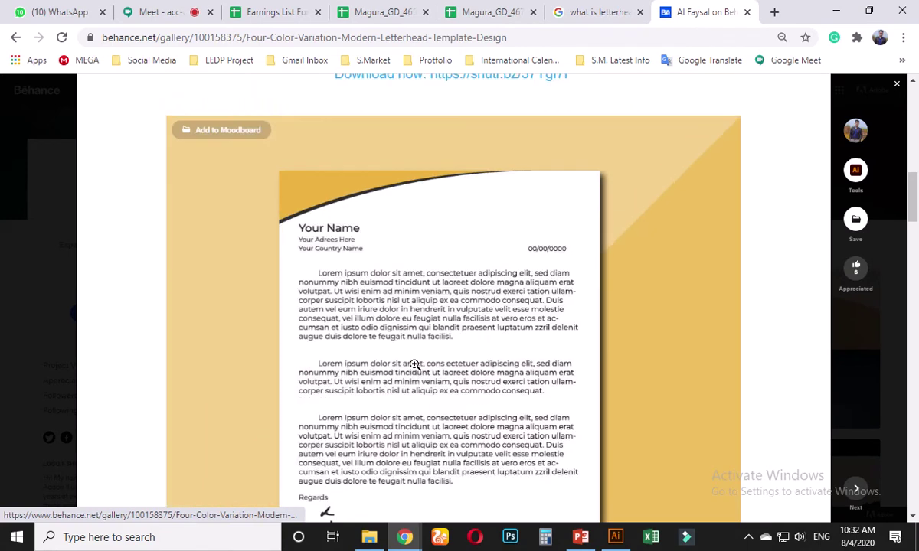
{"action": "scroll", "coordinate": [415, 366], "scroll_direction": "down", "scroll_amount": 2}
{"action": "scroll", "coordinate": [415, 366], "scroll_direction": "up", "scroll_amount": 1}
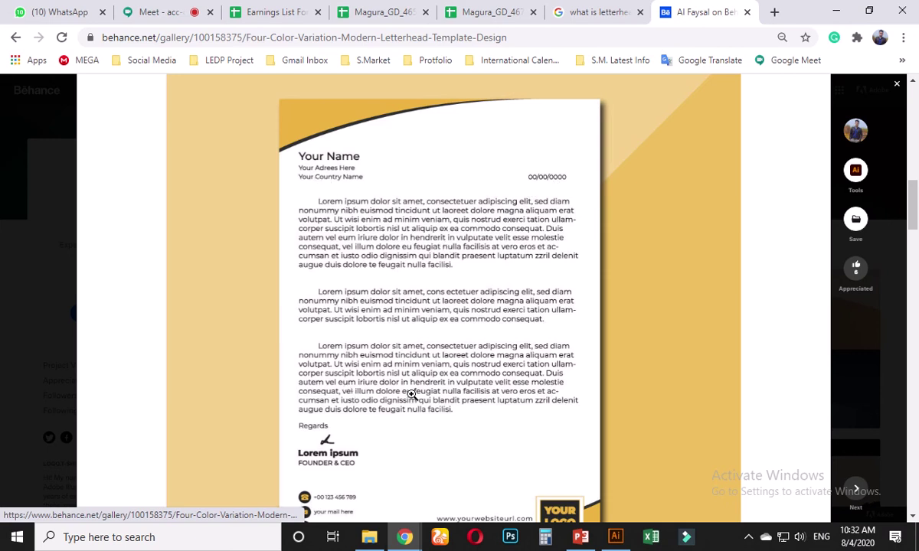
{"action": "scroll", "coordinate": [499, 364], "scroll_direction": "down", "scroll_amount": 1}
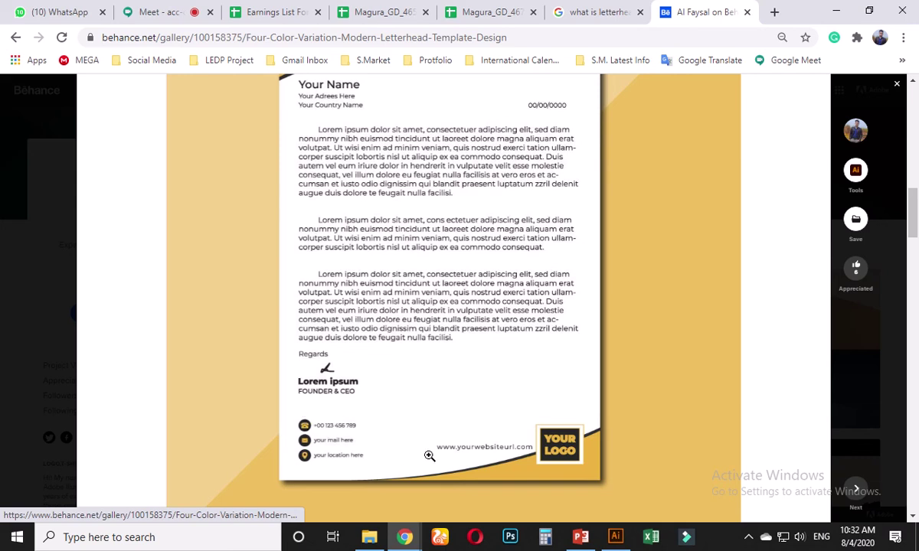
{"action": "scroll", "coordinate": [468, 425], "scroll_direction": "up", "scroll_amount": 1}
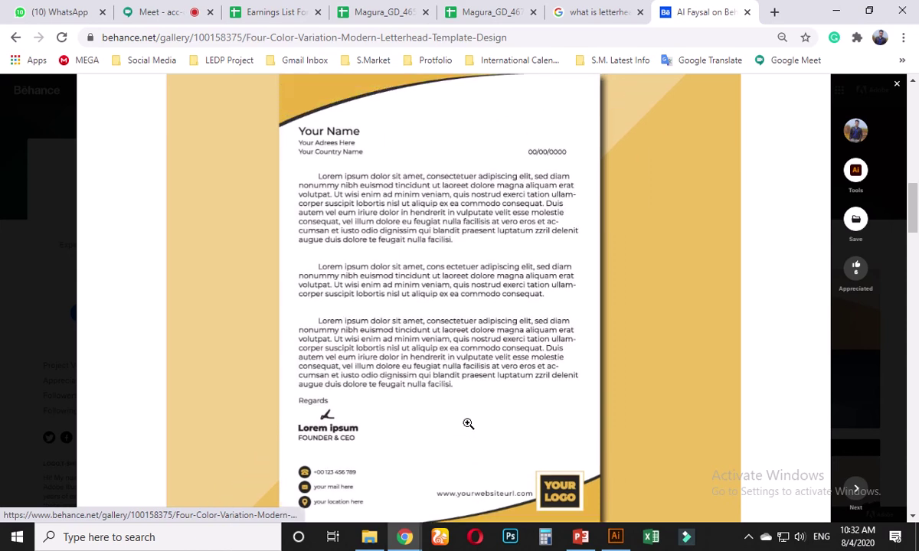
{"action": "scroll", "coordinate": [396, 356], "scroll_direction": "down", "scroll_amount": 1}
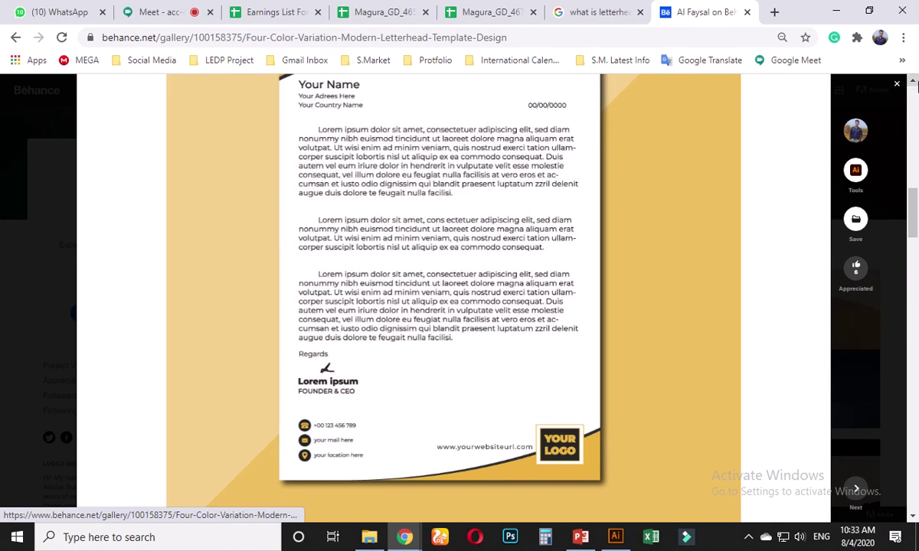
{"action": "left_click", "coordinate": [897, 84]}
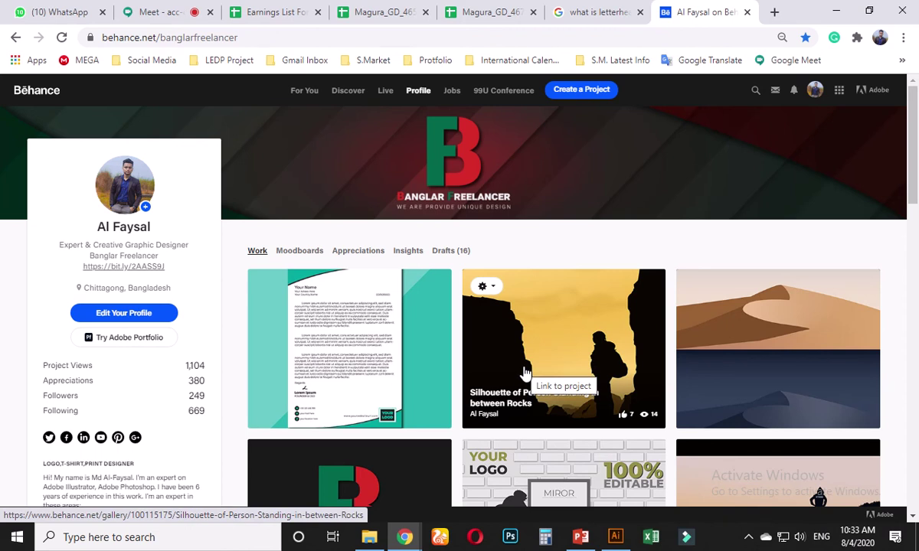
Step: In a new tab, log in to freelancer.com and go to the Contests listing
{"action": "key", "text": "ctrl+t"}
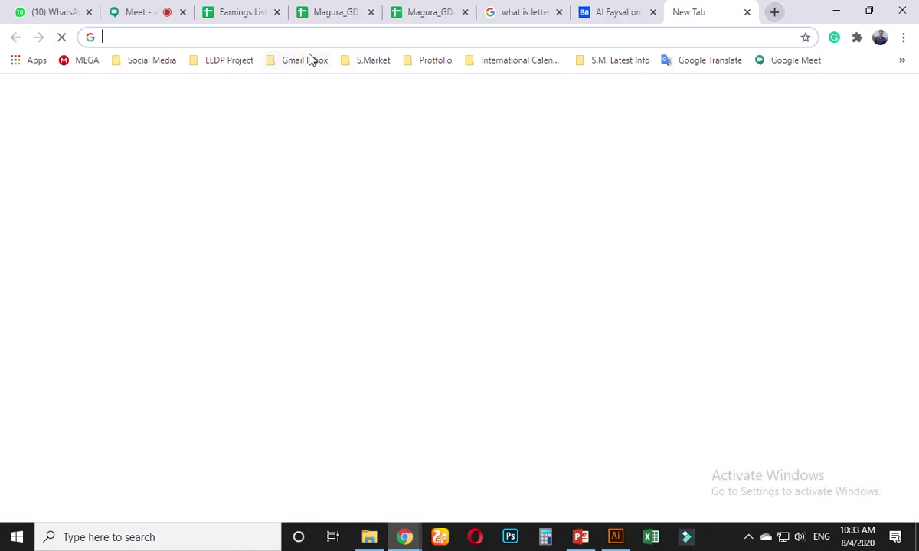
{"action": "type", "text": "free"}
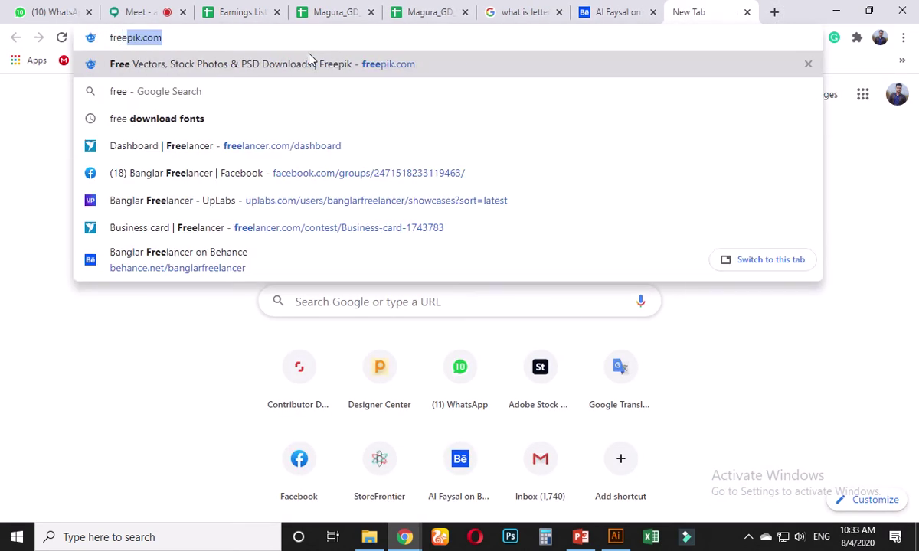
{"action": "type", "text": "la"}
{"action": "key", "text": "Return"}
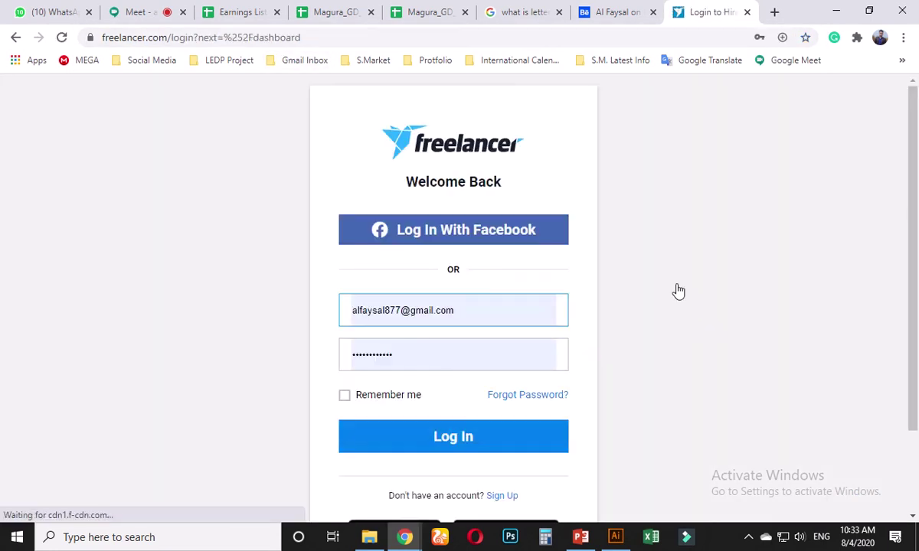
{"action": "left_click", "coordinate": [461, 433]}
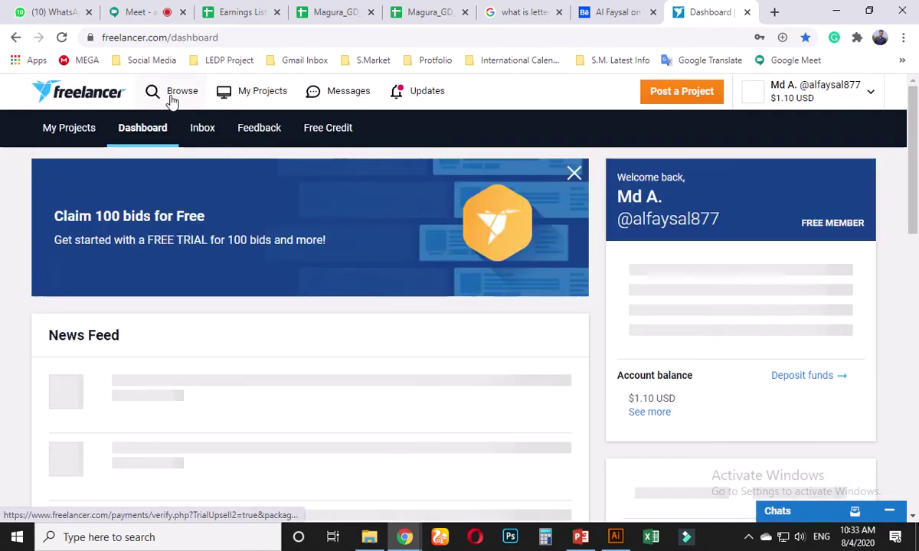
{"action": "left_click", "coordinate": [173, 98]}
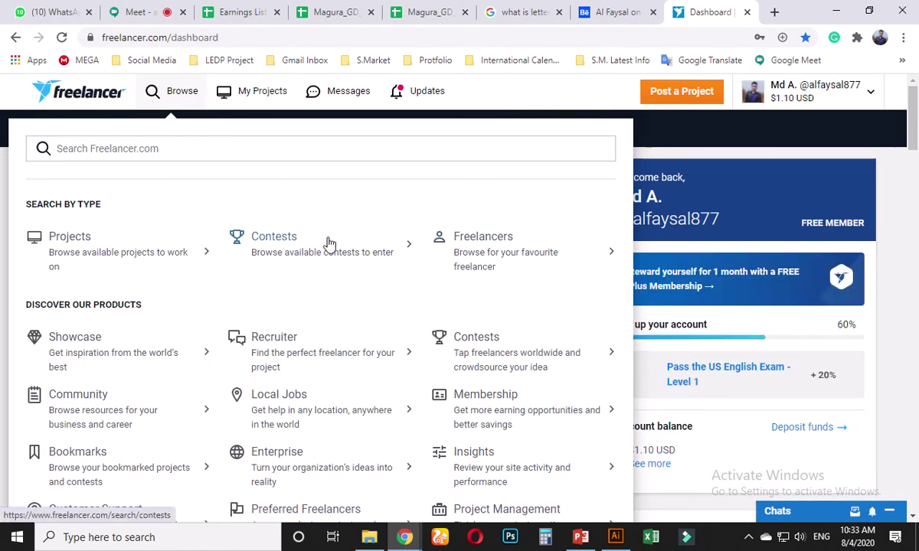
{"action": "left_click", "coordinate": [287, 238]}
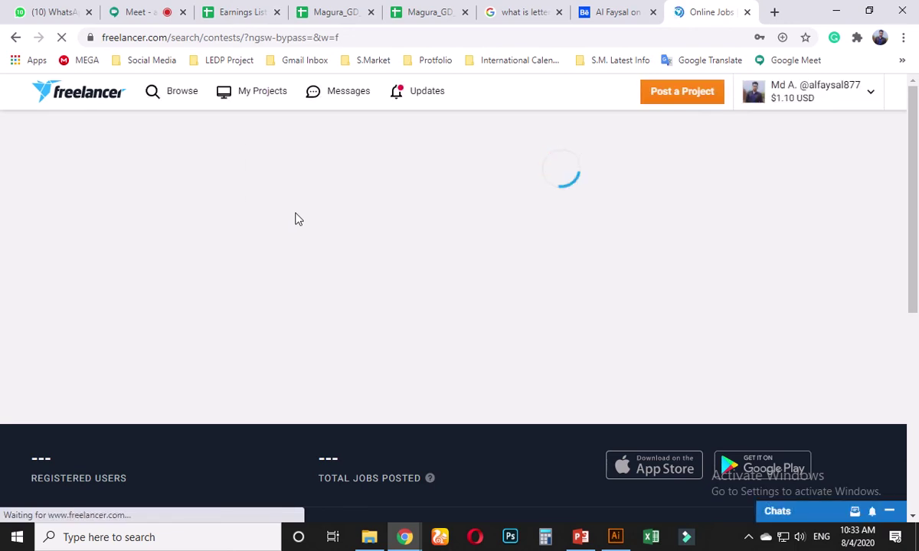
Step: Search the contests for 'letterhead' and review the results
{"action": "scroll", "coordinate": [117, 311], "scroll_direction": "down", "scroll_amount": 1}
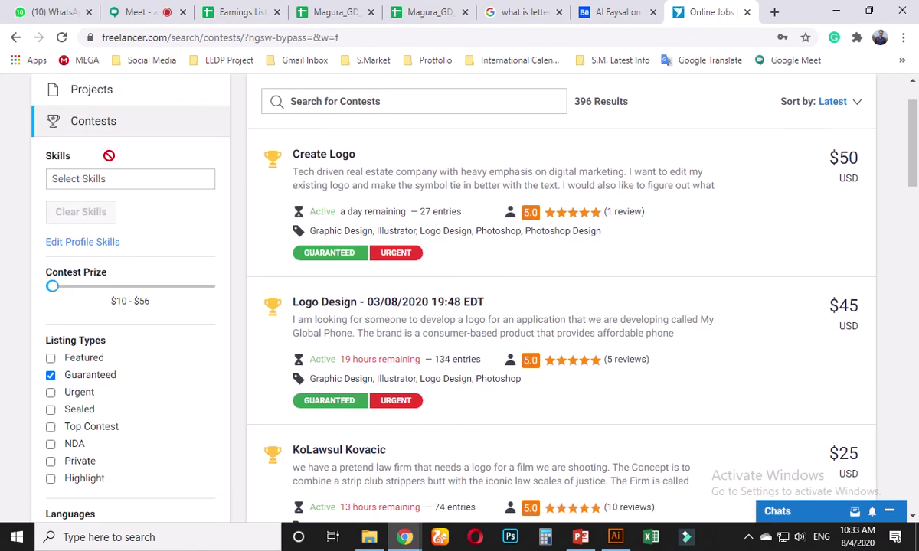
{"action": "scroll", "coordinate": [161, 321], "scroll_direction": "up", "scroll_amount": 1}
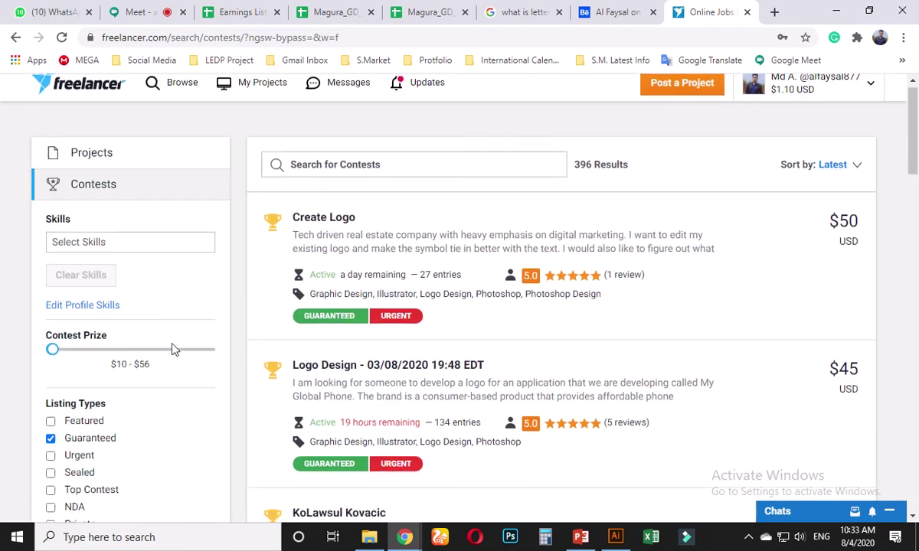
{"action": "left_click", "coordinate": [332, 173]}
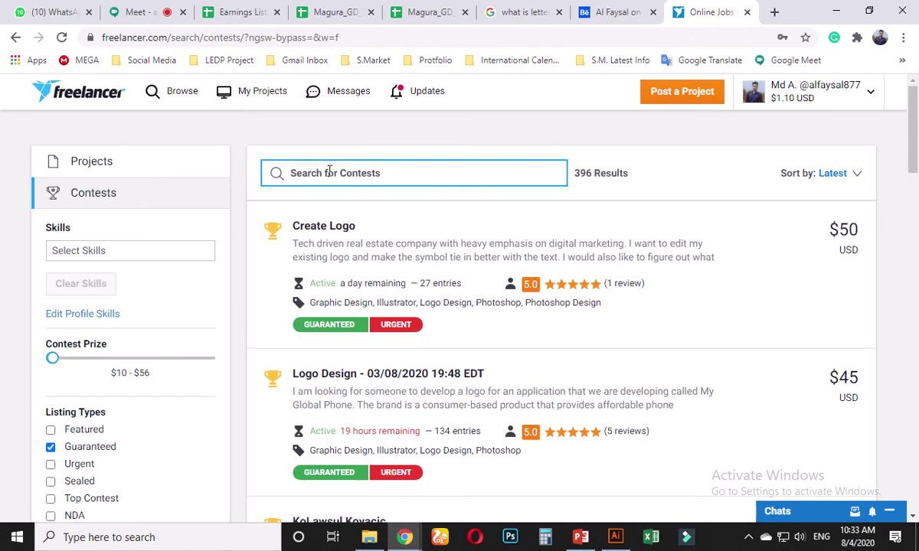
{"action": "type", "text": "letterhead"}
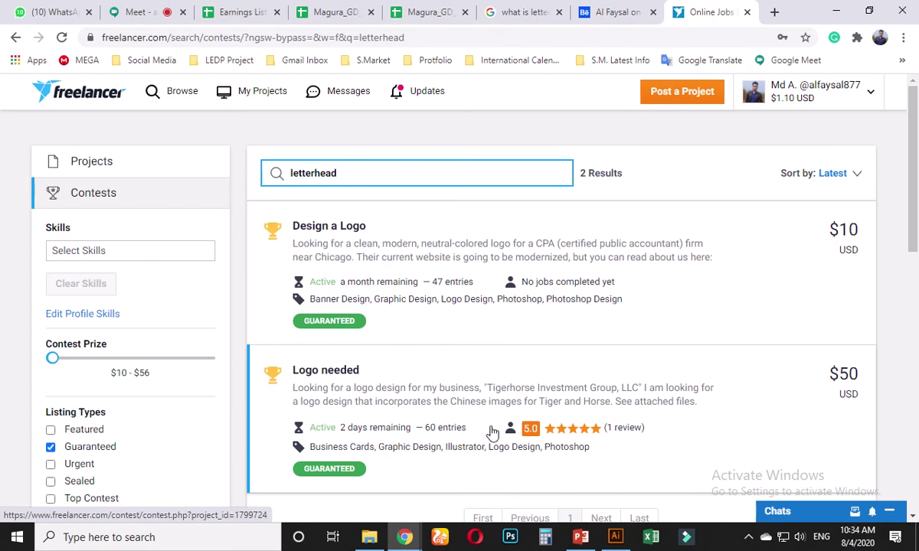
{"action": "scroll", "coordinate": [482, 401], "scroll_direction": "down", "scroll_amount": 3}
{"action": "scroll", "coordinate": [483, 406], "scroll_direction": "up", "scroll_amount": 2}
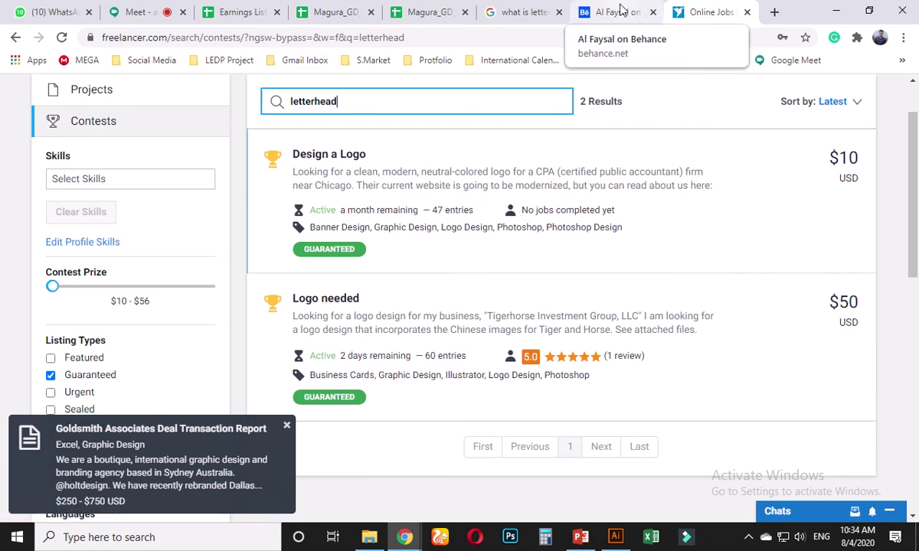
Step: Return to the Behance tab, then bring Yoga Women Vector Design.ai forward
{"action": "left_click", "coordinate": [620, 14]}
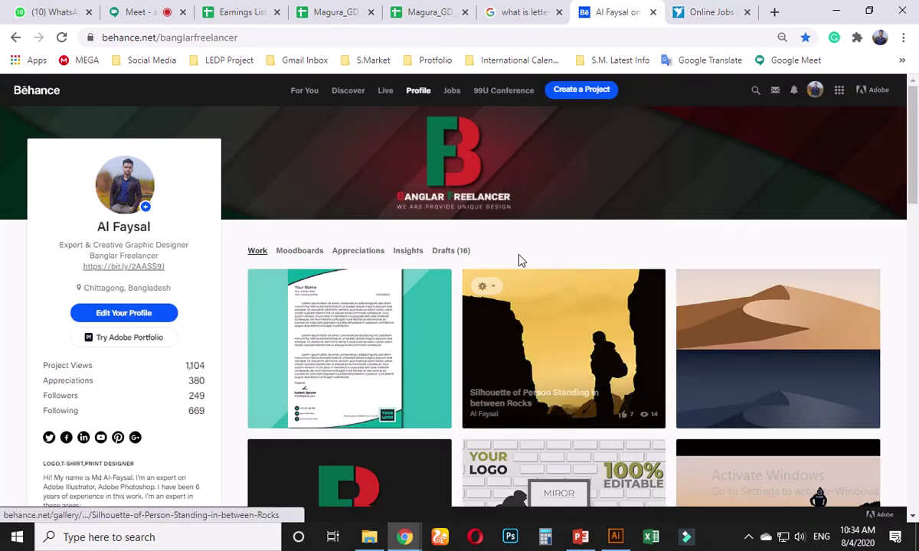
{"action": "mouse_move", "coordinate": [628, 529]}
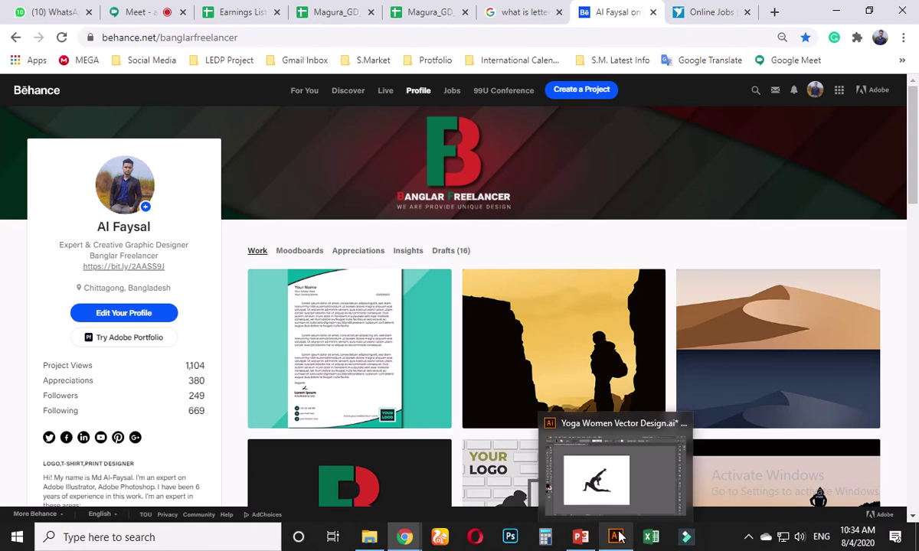
{"action": "left_click", "coordinate": [617, 534]}
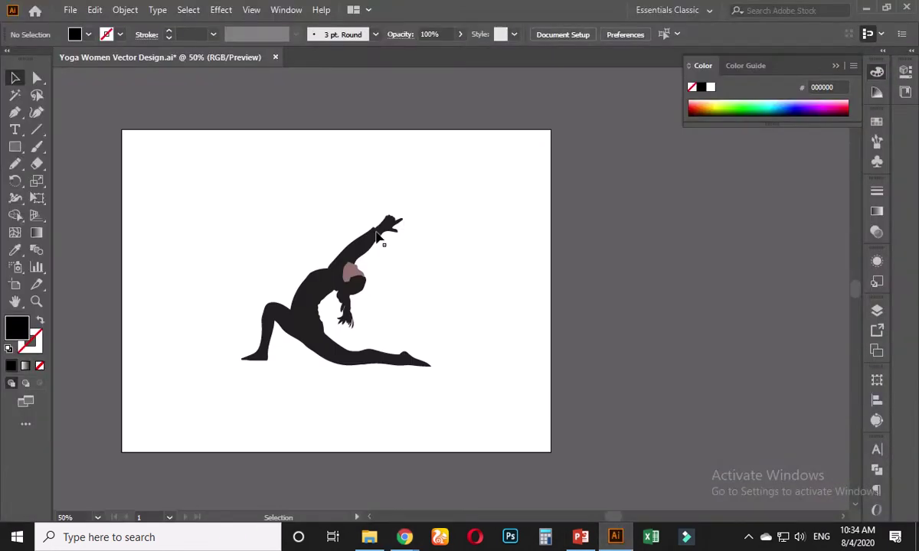
Step: Move the yoga figure off the artboard to the right
{"action": "scroll", "coordinate": [261, 173], "scroll_direction": "down", "scroll_amount": 1}
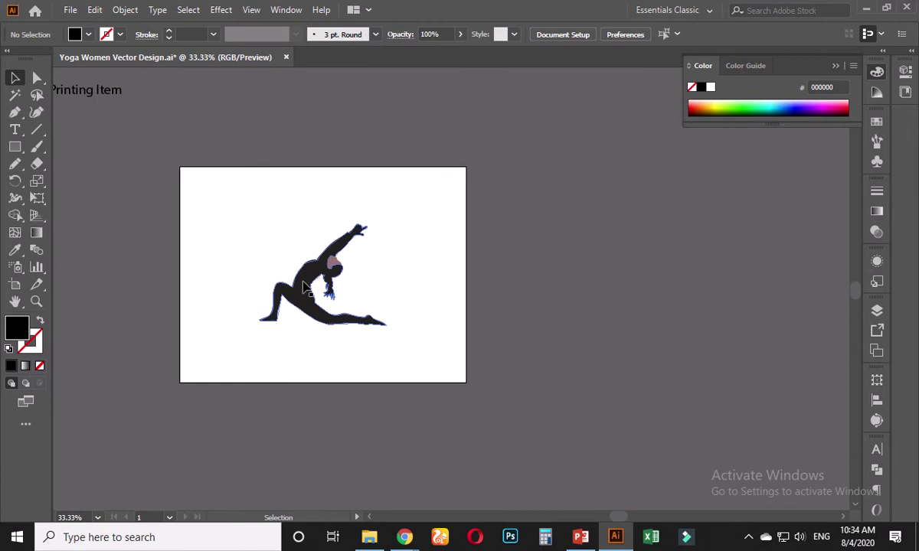
{"action": "left_click_drag", "start_coordinate": [304, 287], "coordinate": [633, 307]}
{"action": "left_click", "coordinate": [114, 98]}
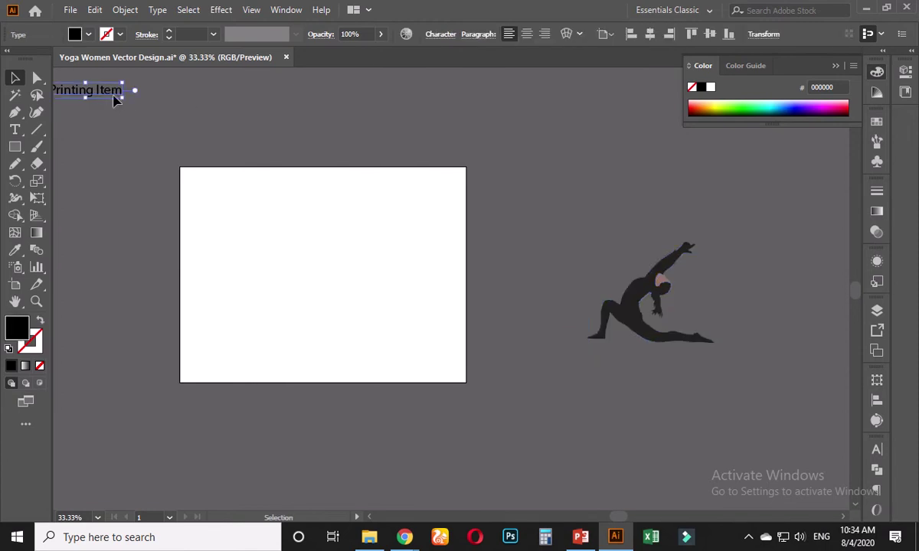
{"action": "left_click_drag", "start_coordinate": [113, 98], "coordinate": [316, 219]}
{"action": "key", "text": "ctrl+z"}
{"action": "left_click", "coordinate": [203, 139]}
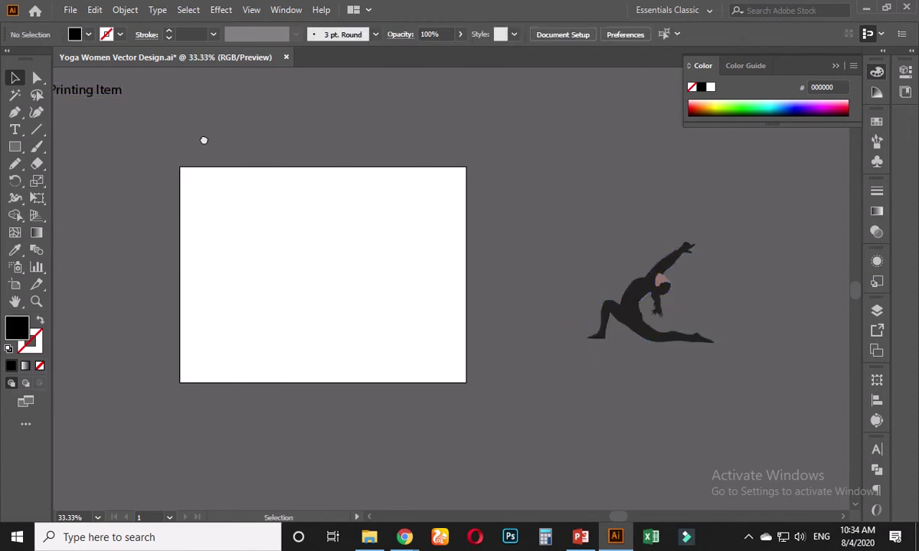
Step: Place Letterhead design and Printing Item at the artboard top, with a Printing Item copy below
{"action": "scroll", "coordinate": [203, 139], "scroll_direction": "up", "scroll_amount": 3}
{"action": "scroll", "coordinate": [203, 139], "scroll_direction": "left", "scroll_amount": 3}
{"action": "left_click_drag", "start_coordinate": [248, 243], "coordinate": [374, 360]}
{"action": "left_click", "coordinate": [556, 390]}
{"action": "left_click", "coordinate": [392, 390]}
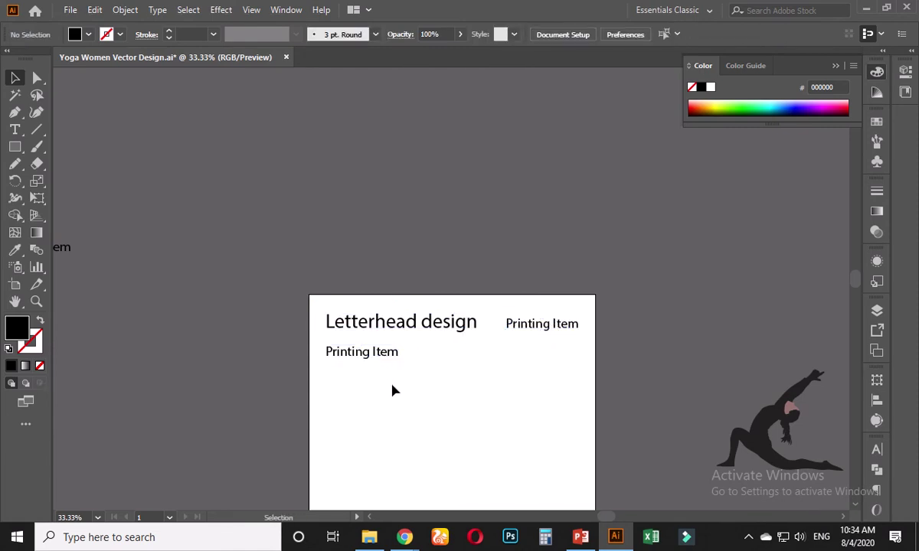
{"action": "scroll", "coordinate": [392, 390], "scroll_direction": "up", "scroll_amount": 2}
Step: Replace the lower Printing Item line with '1. logo', '2. Company Name', '3. Contact Info'
{"action": "key", "text": "t"}
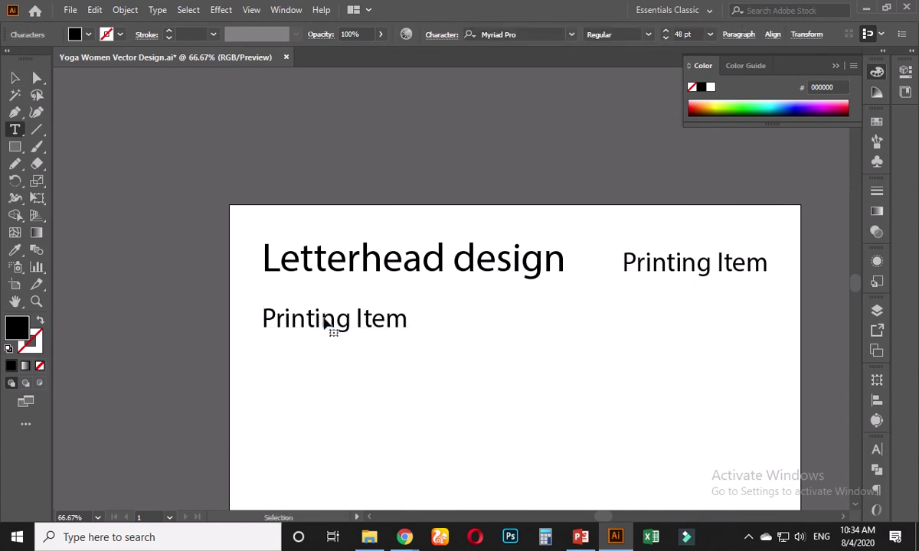
{"action": "triple_click", "coordinate": [325, 320]}
{"action": "type", "text": "1."}
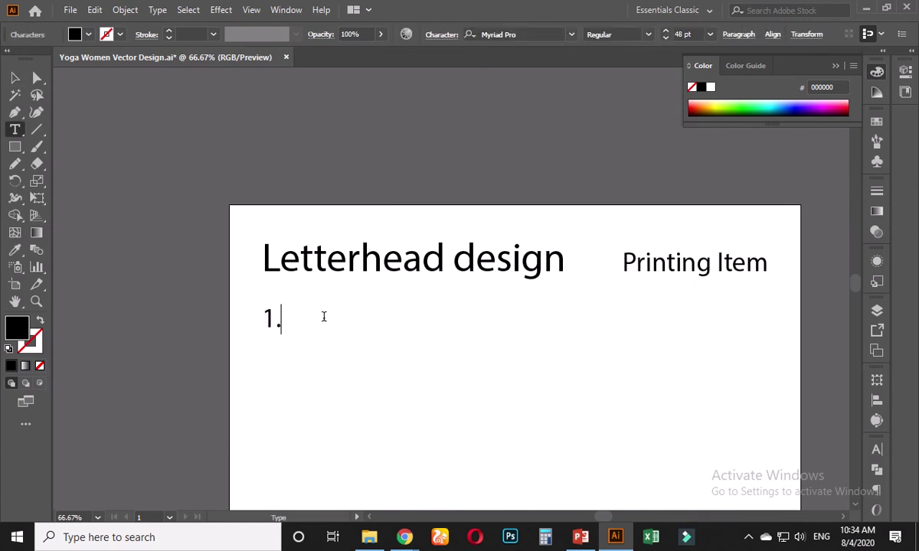
{"action": "type", "text": " logo"}
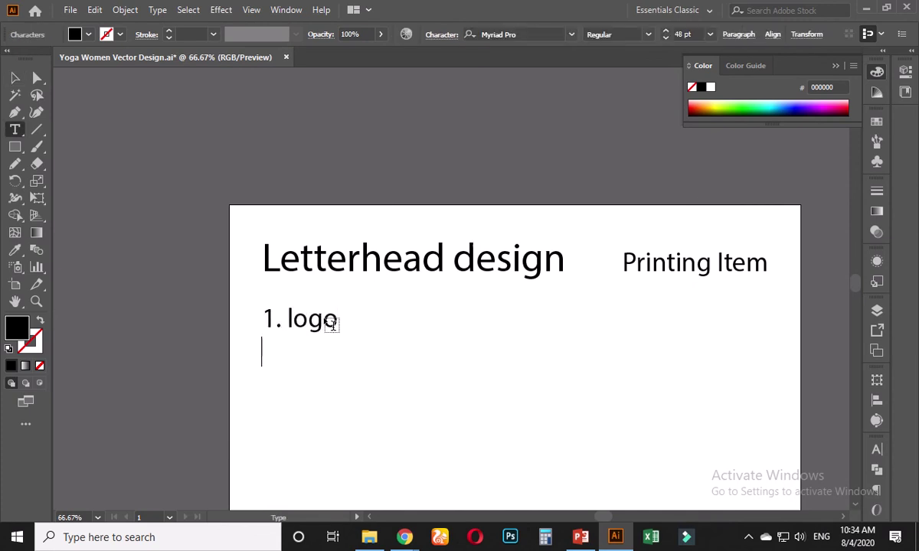
{"action": "type", "text": "2. Comap"}
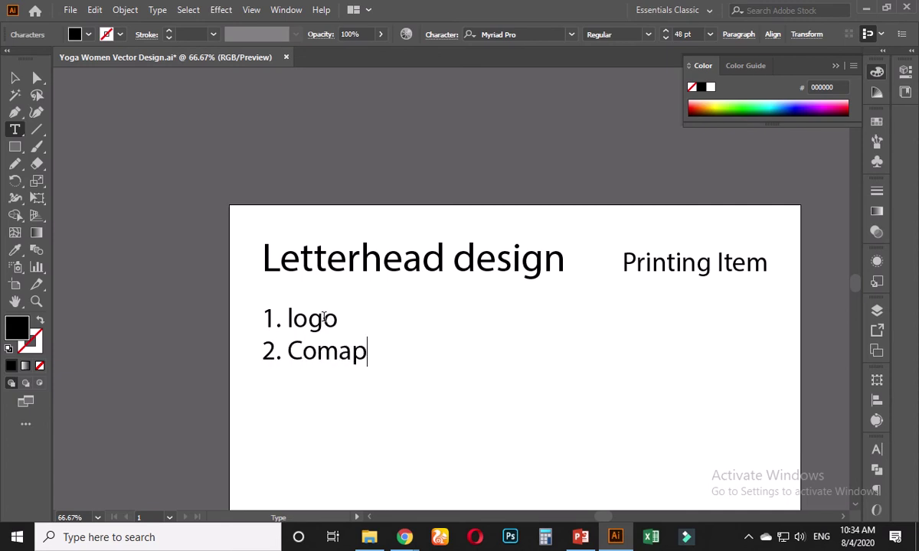
{"action": "key", "text": "BackSpace"}
{"action": "key", "text": "BackSpace"}
{"action": "type", "text": "pany "}
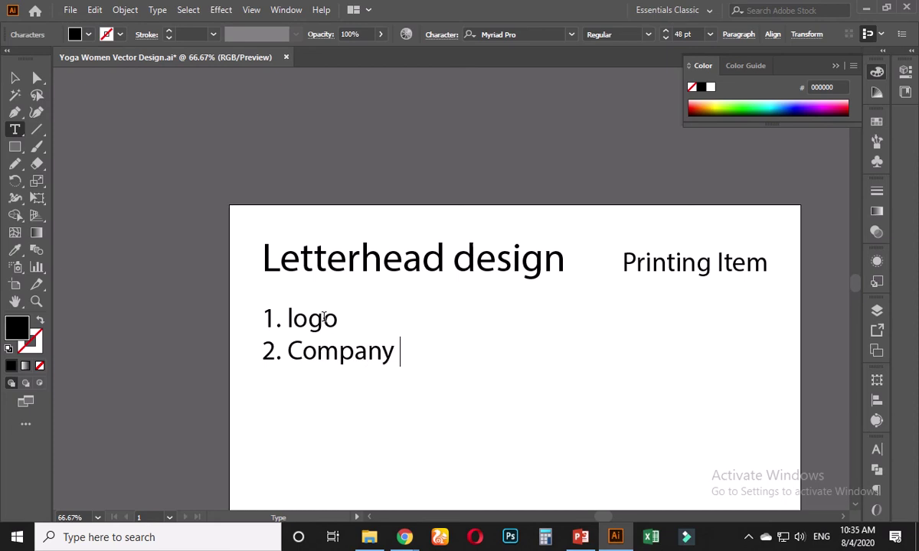
{"action": "type", "text": "Name "}
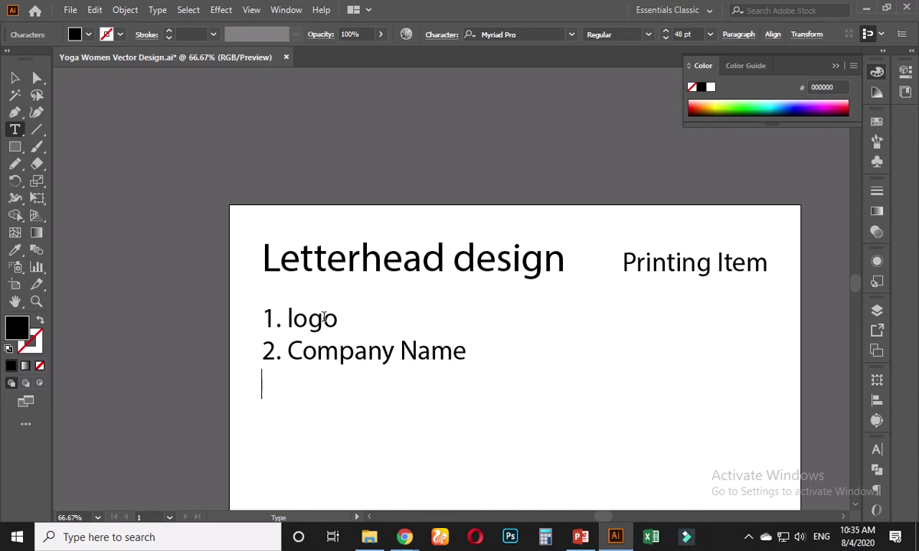
{"action": "type", "text": "3"}
{"action": "type", "text": ". Cont"}
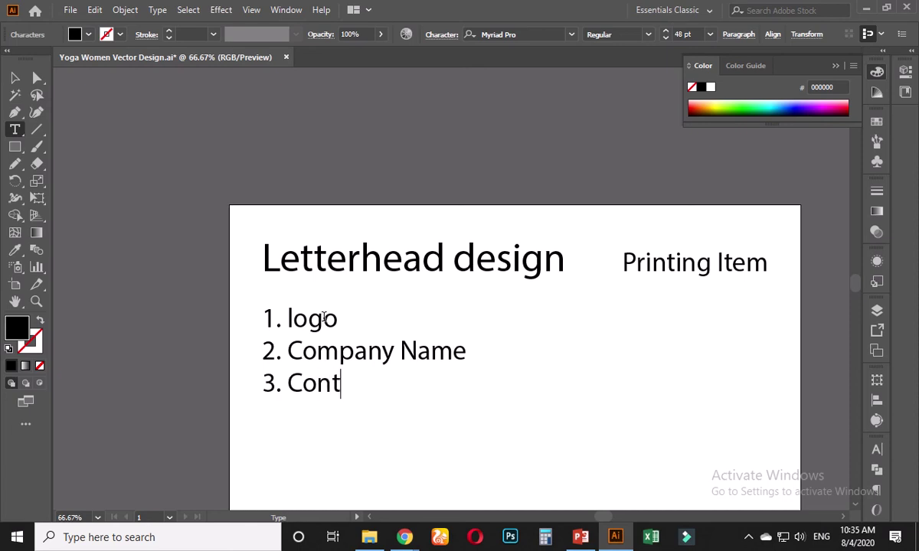
{"action": "type", "text": "act Info"}
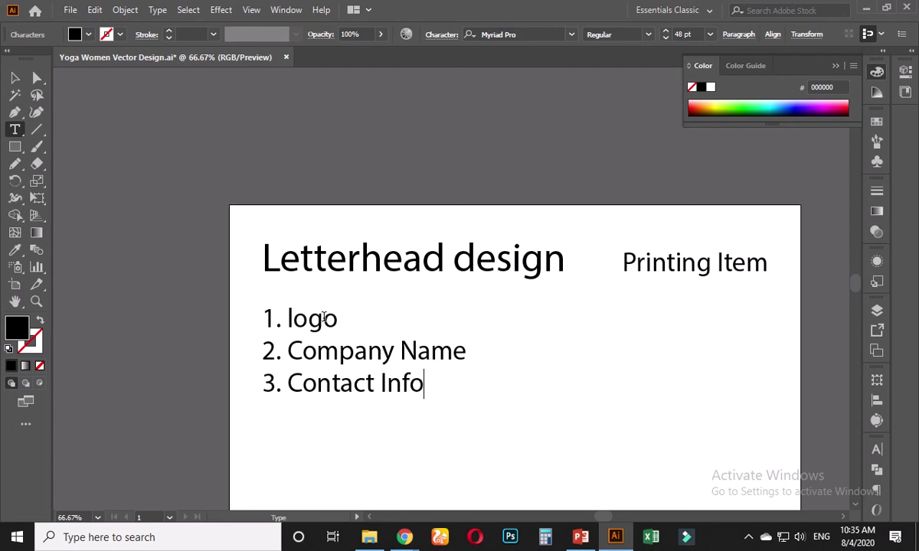
Step: Add the list item '4. QR code/ Image (optional)'
{"action": "key", "text": "Return"}
{"action": "type", "text": "54"}
{"action": "key", "text": "BackSpace"}
{"action": "type", "text": "4. QR cond"}
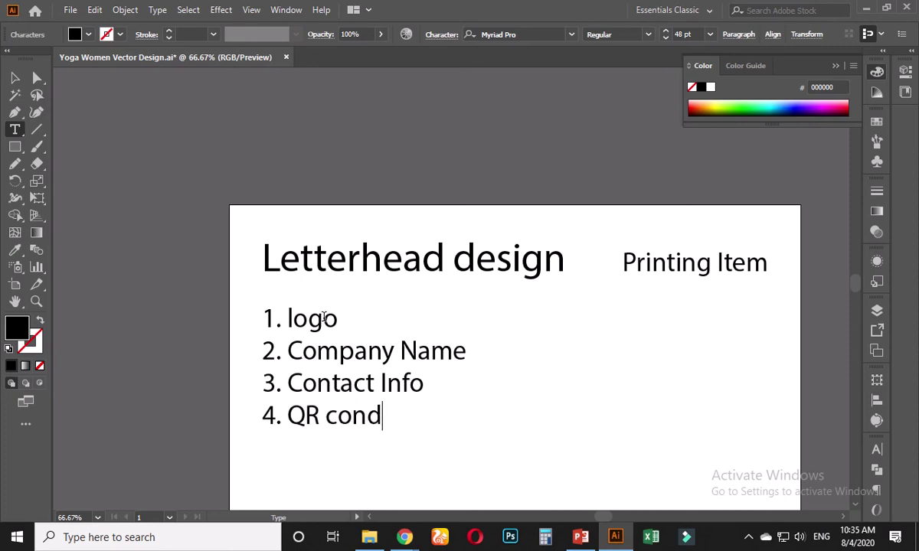
{"action": "key", "text": "BackSpace"}
{"action": "key", "text": "BackSpace"}
{"action": "type", "text": "de"}
{"action": "type", "text": "/Image"}
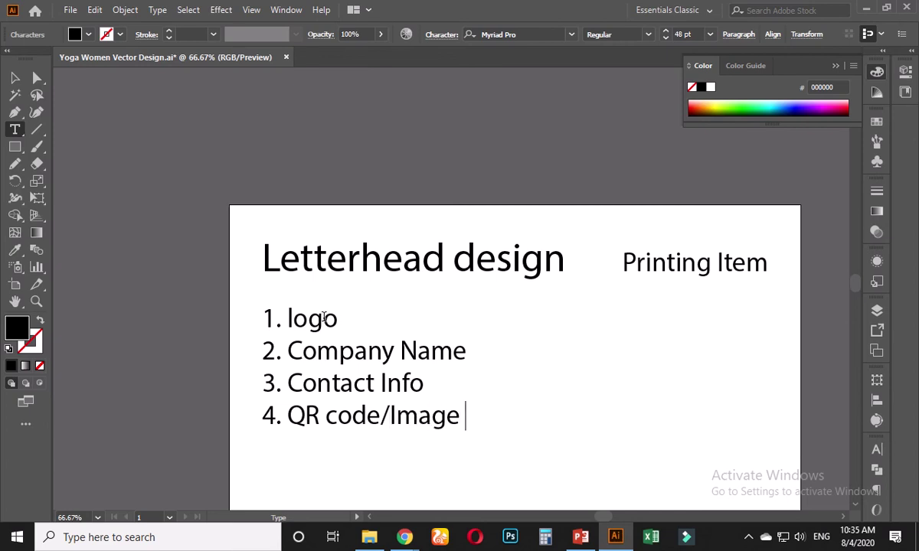
{"action": "key", "text": "BackSpace"}
{"action": "type", "text": "()optioa"}
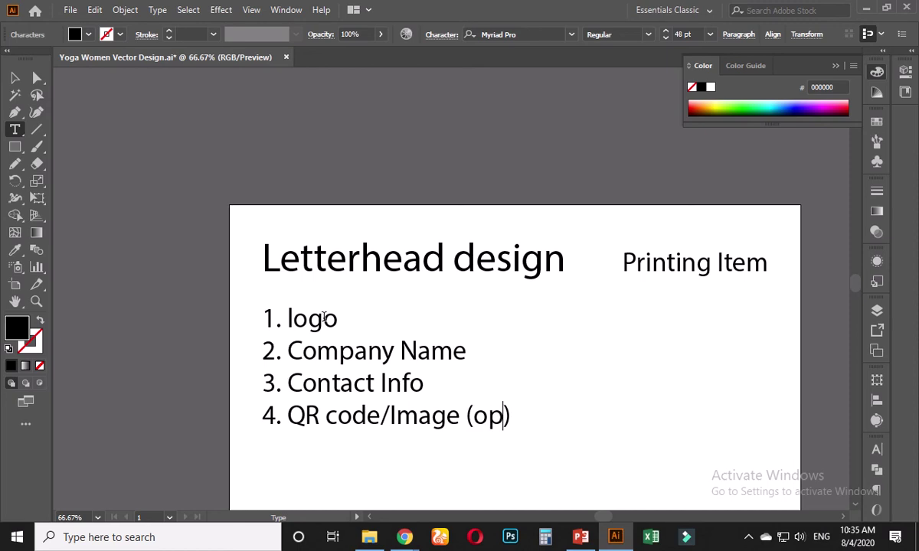
{"action": "key", "text": "BackSpace"}
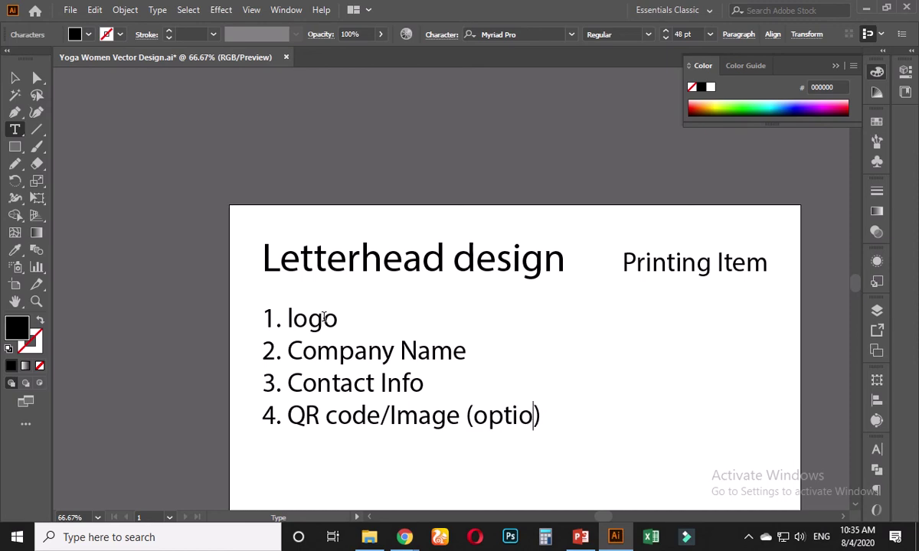
{"action": "type", "text": "nal) "}
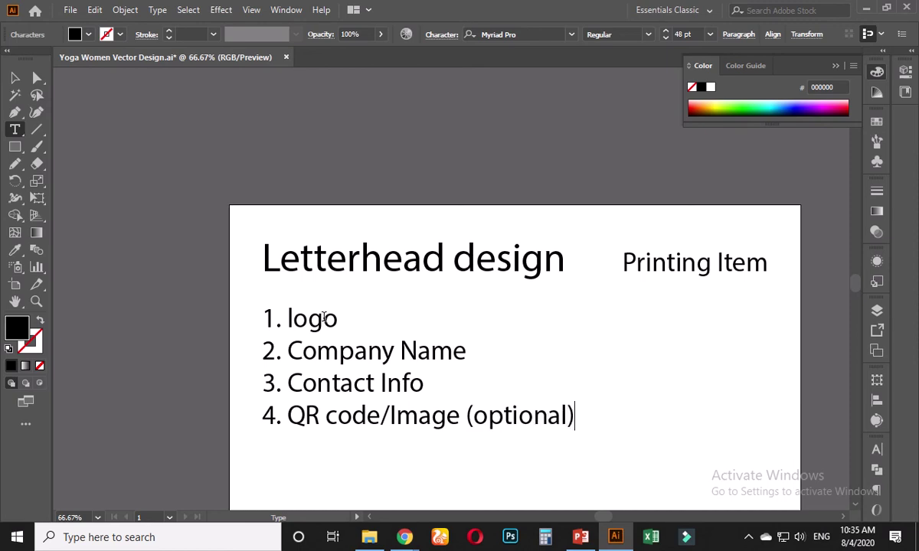
{"action": "type", "text": "5"}
Step: Finish the list with '5. Business/Documents Details etc' and '6. Author/director'
{"action": "type", "text": ". Business"}
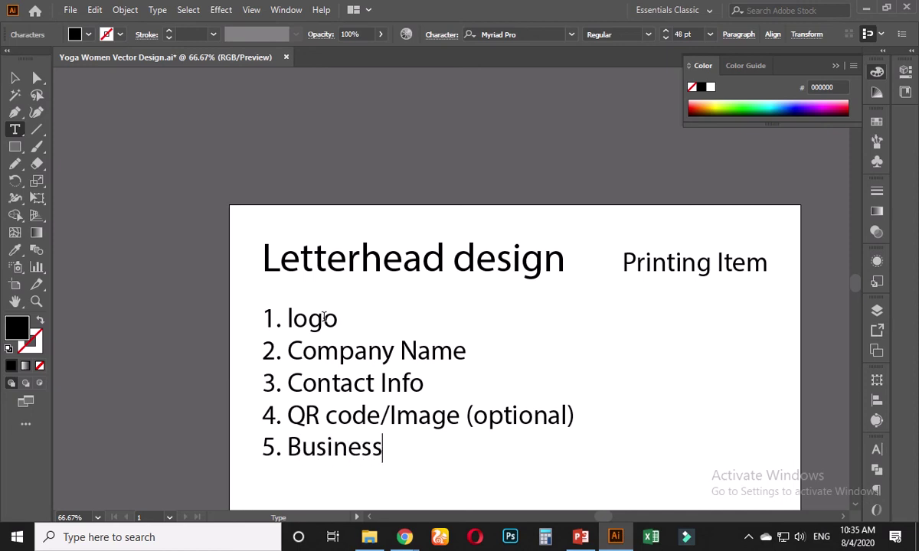
{"action": "type", "text": "/Document"}
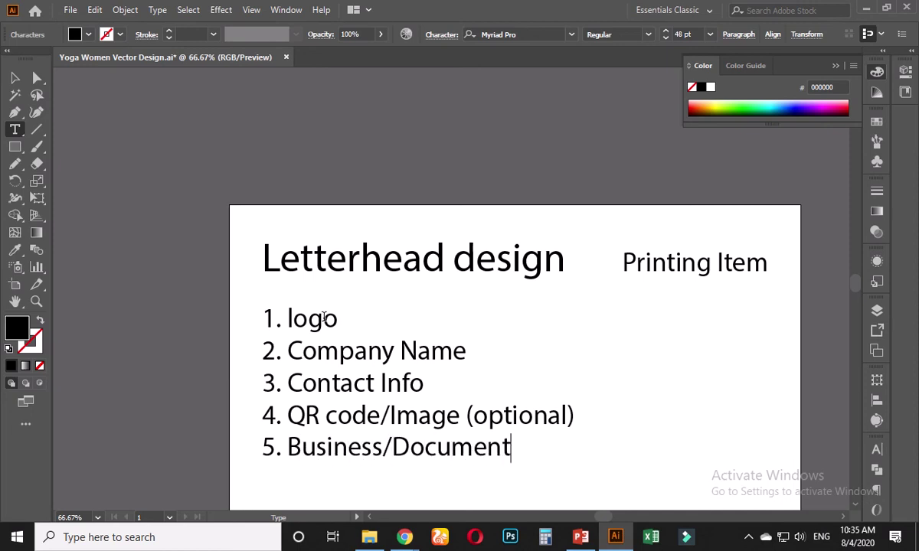
{"action": "type", "text": "s"}
{"action": "key", "text": "BackSpace"}
{"action": "key", "text": "BackSpace"}
{"action": "type", "text": "ts De"}
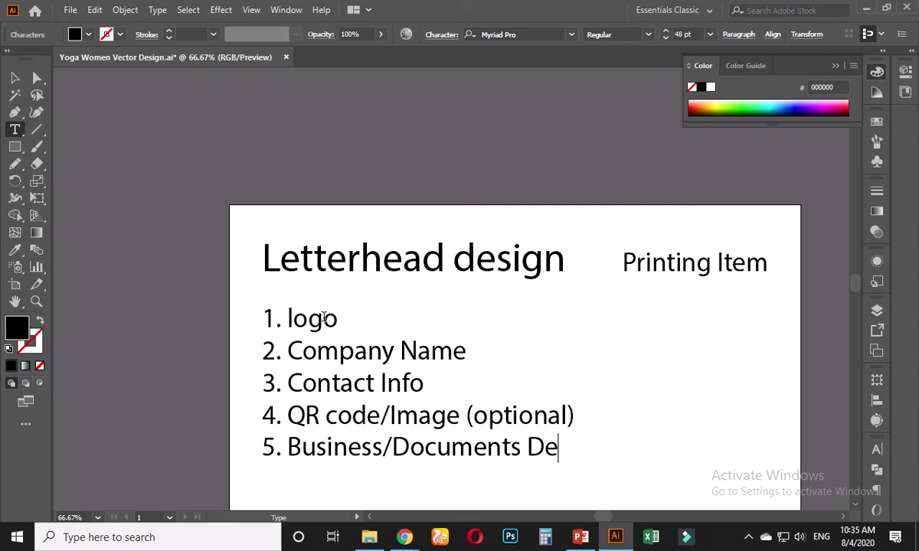
{"action": "type", "text": "tails"}
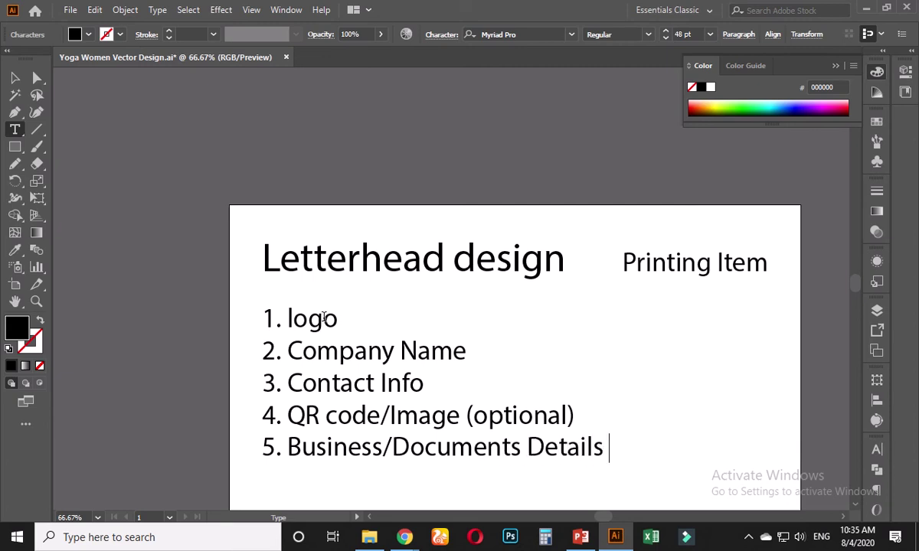
{"action": "type", "text": " et"}
{"action": "type", "text": "6."}
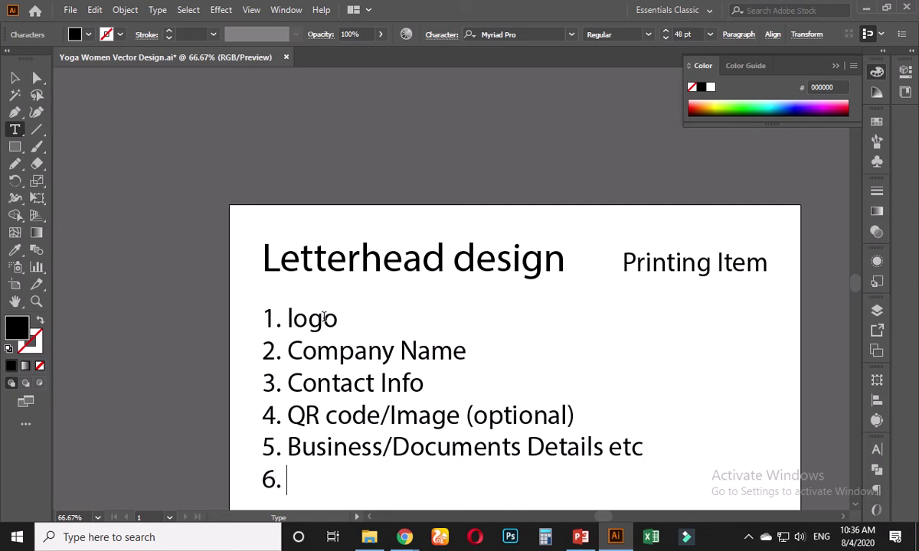
{"action": "type", "text": " Author"}
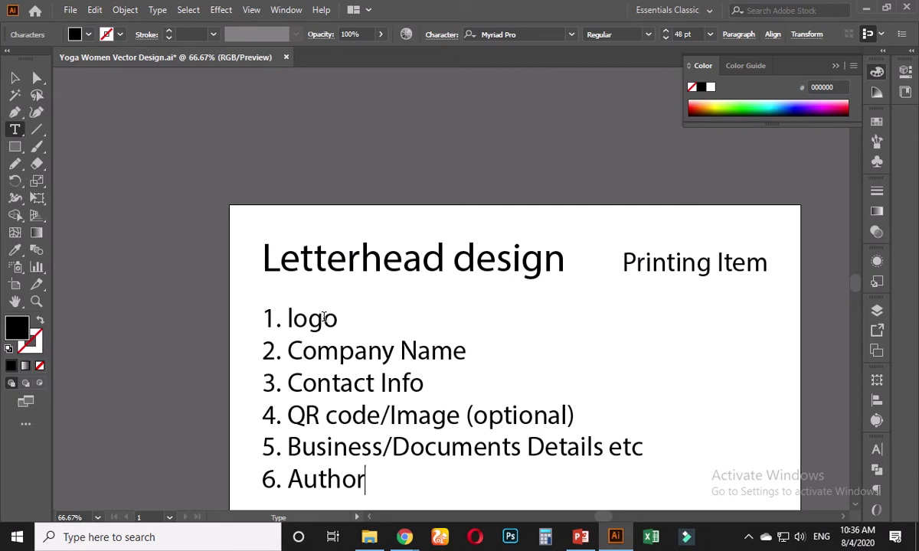
{"action": "type", "text": "/dir"}
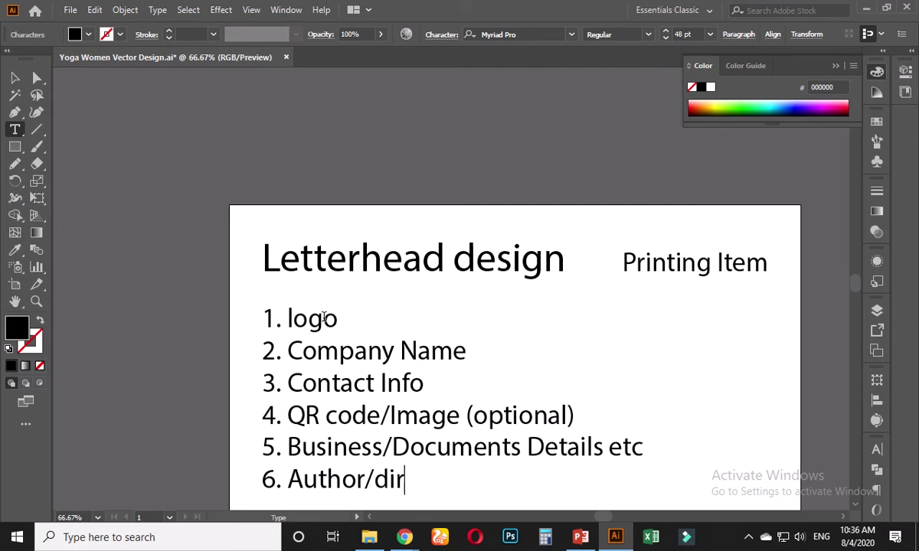
{"action": "type", "text": "ector"}
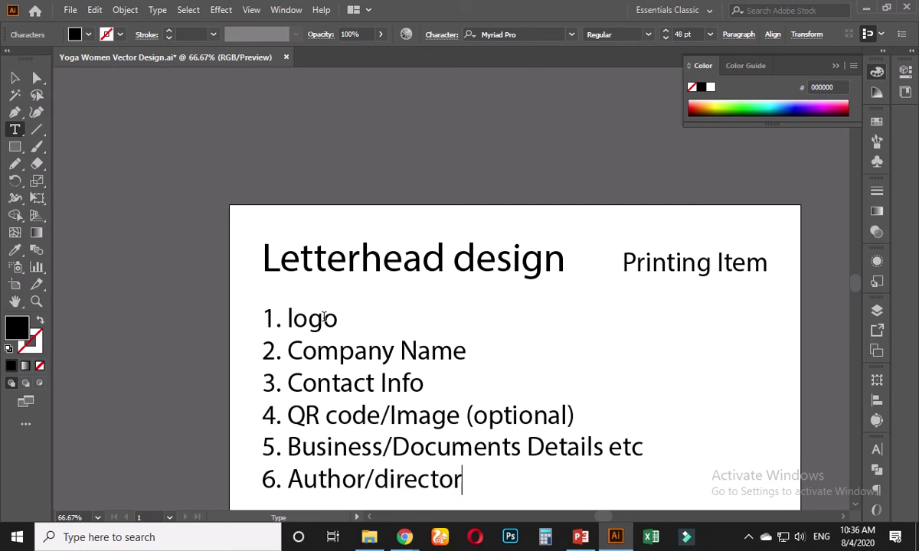
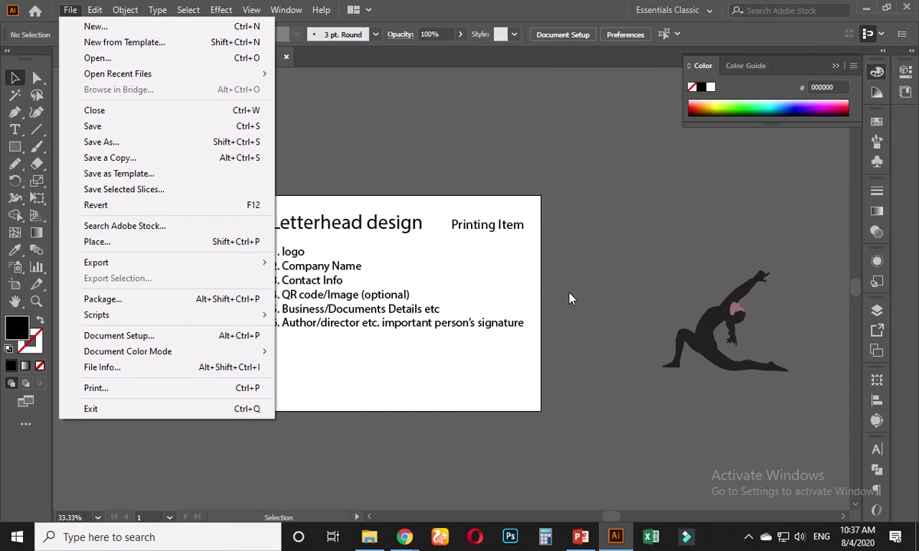
Step: Dismiss the File menu and delete the accidental duplicate list and Lorem ipsum placeholder
{"action": "left_click", "coordinate": [533, 274]}
{"action": "scroll", "coordinate": [463, 362], "scroll_direction": "up", "scroll_amount": 2}
{"action": "left_click", "coordinate": [408, 296]}
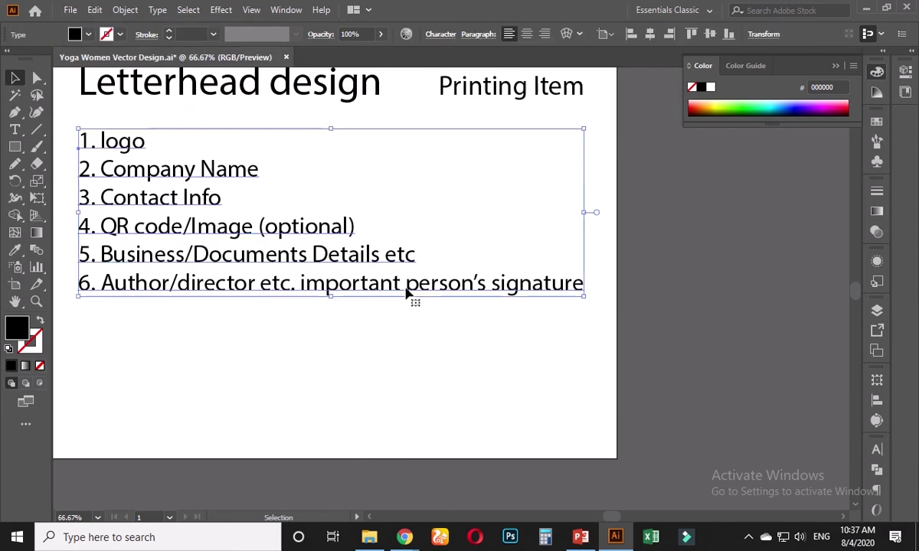
{"action": "left_click_drag", "start_coordinate": [408, 290], "coordinate": [387, 450]}
{"action": "key", "text": "t"}
{"action": "left_click", "coordinate": [279, 407]}
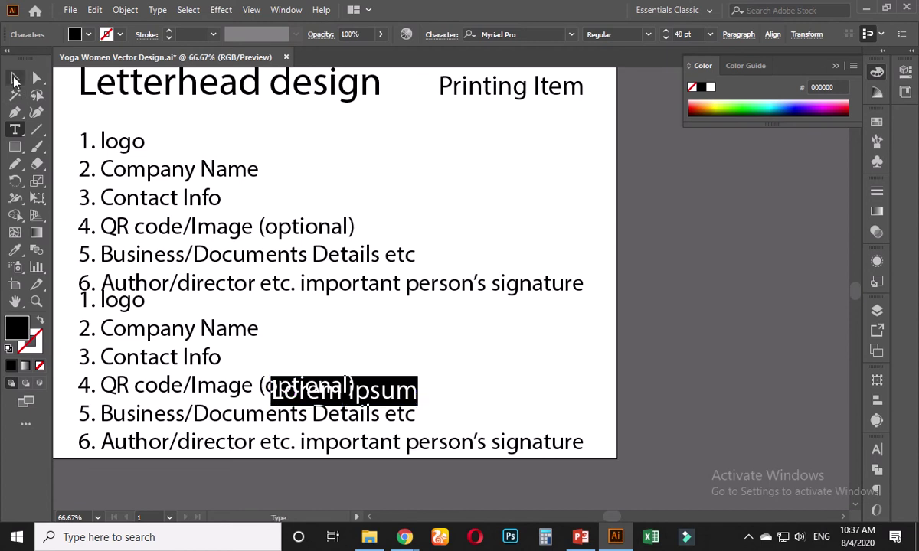
{"action": "key", "text": "Escape"}
{"action": "left_click", "coordinate": [162, 365]}
{"action": "key", "text": "Delete"}
{"action": "left_click", "coordinate": [277, 396]}
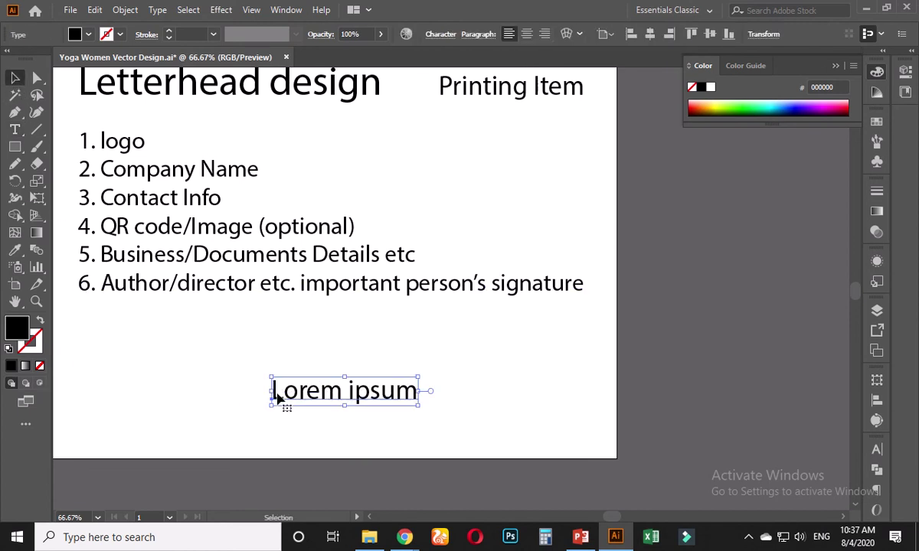
{"action": "key", "text": "Delete"}
Step: Type 'CMYK-300 Resolution-File: Ai, EPS, PDF' as a new line below the numbered list
{"action": "left_click", "coordinate": [15, 129]}
{"action": "left_click_drag", "start_coordinate": [340, 352], "coordinate": [424, 302]}
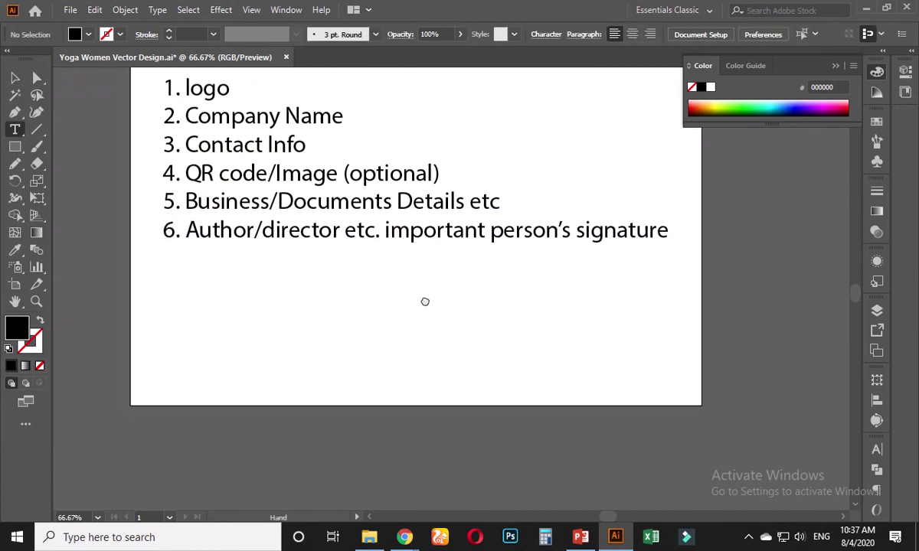
{"action": "left_click", "coordinate": [206, 310]}
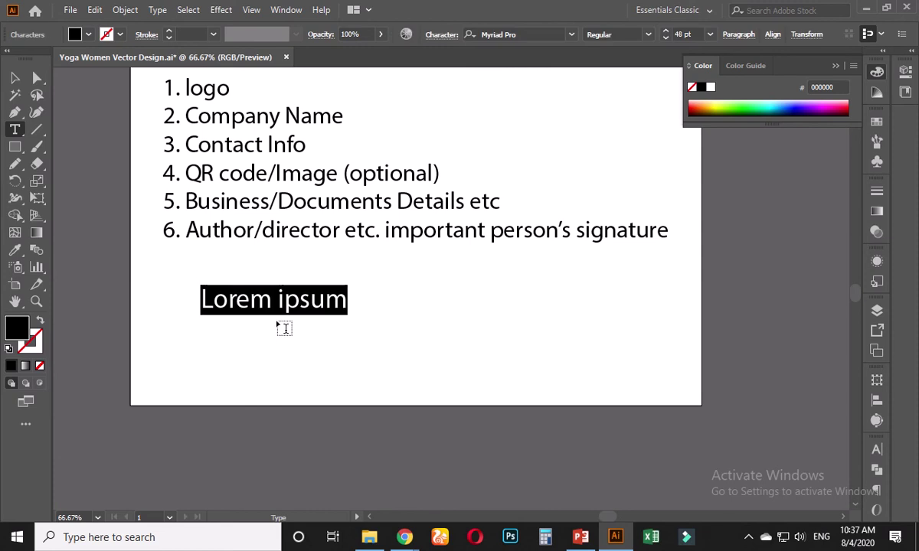
{"action": "type", "text": "CMYK"}
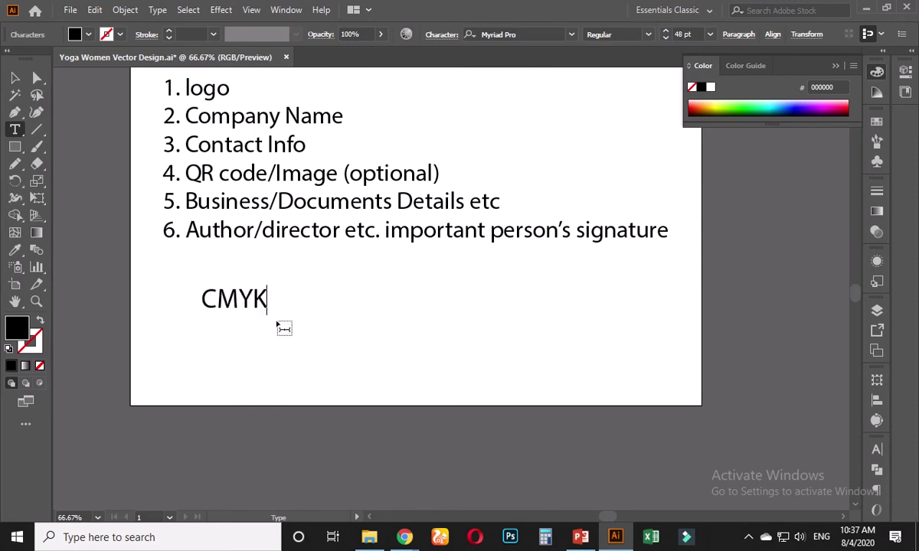
{"action": "type", "text": "-300"}
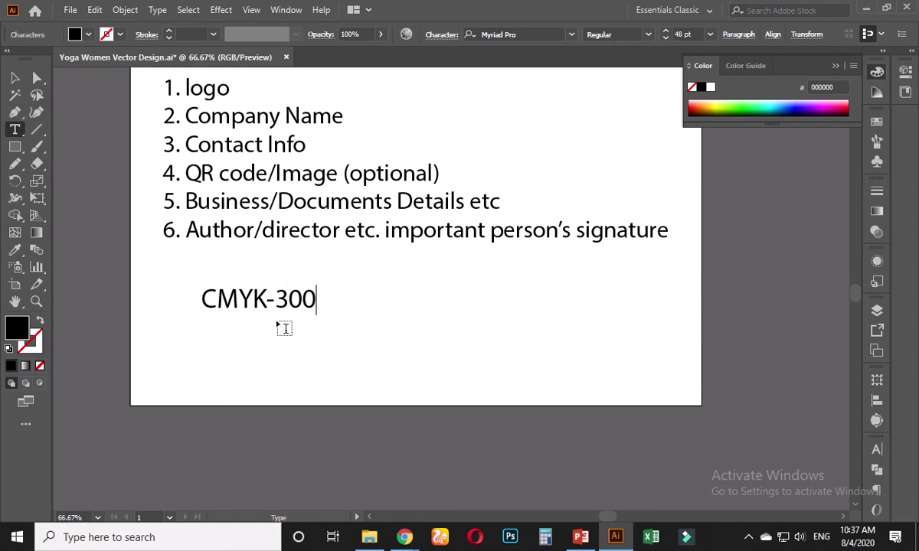
{"action": "type", "text": " Re"}
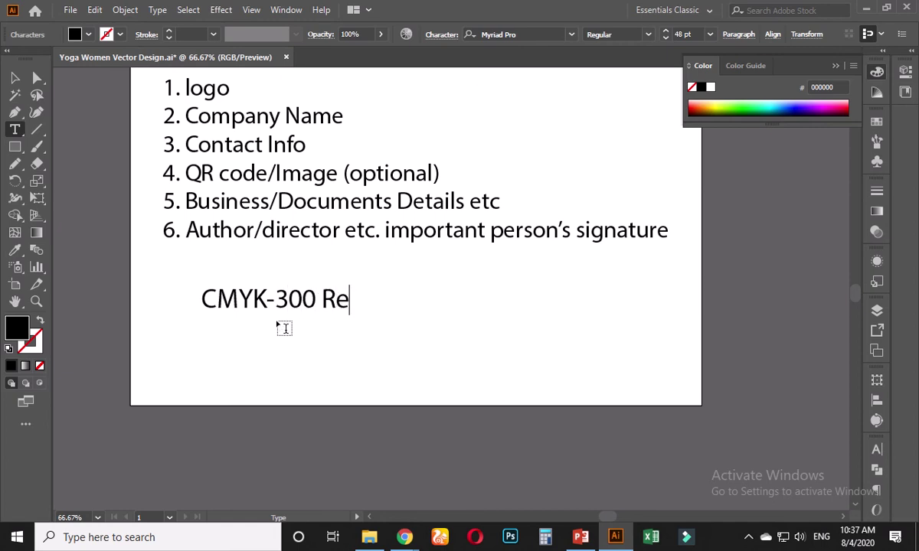
{"action": "type", "text": "soulu"}
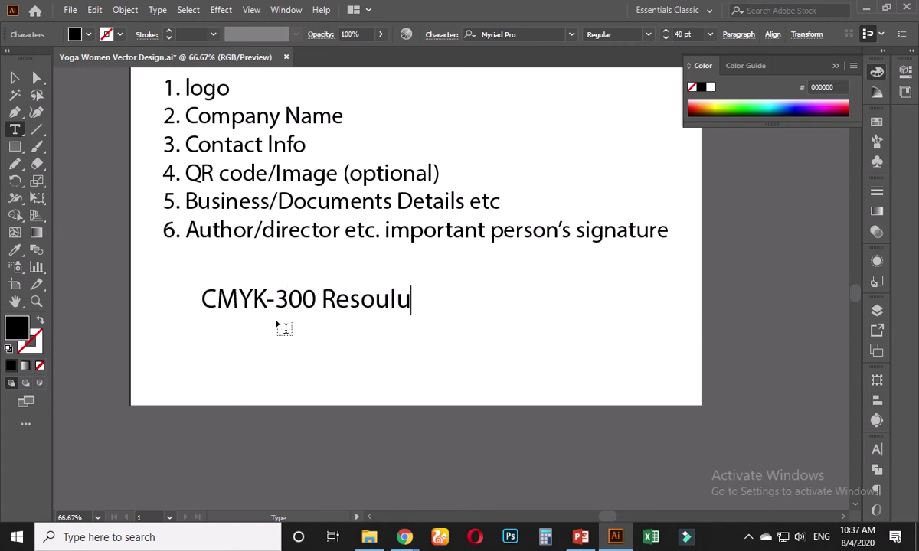
{"action": "key", "text": "BackSpace"}
{"action": "key", "text": "BackSpace"}
{"action": "key", "text": "BackSpace"}
{"action": "key", "text": "BackSpace"}
{"action": "type", "text": "lution-"}
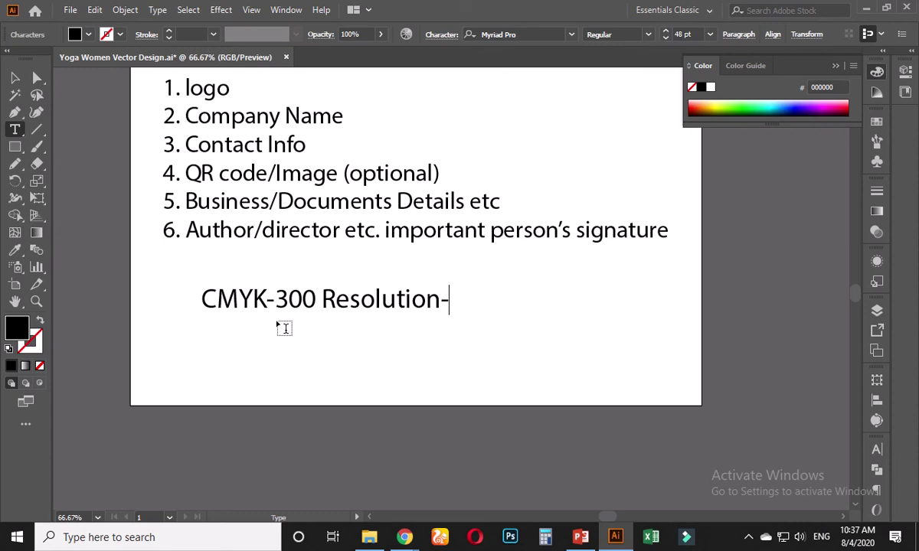
{"action": "type", "text": "File"}
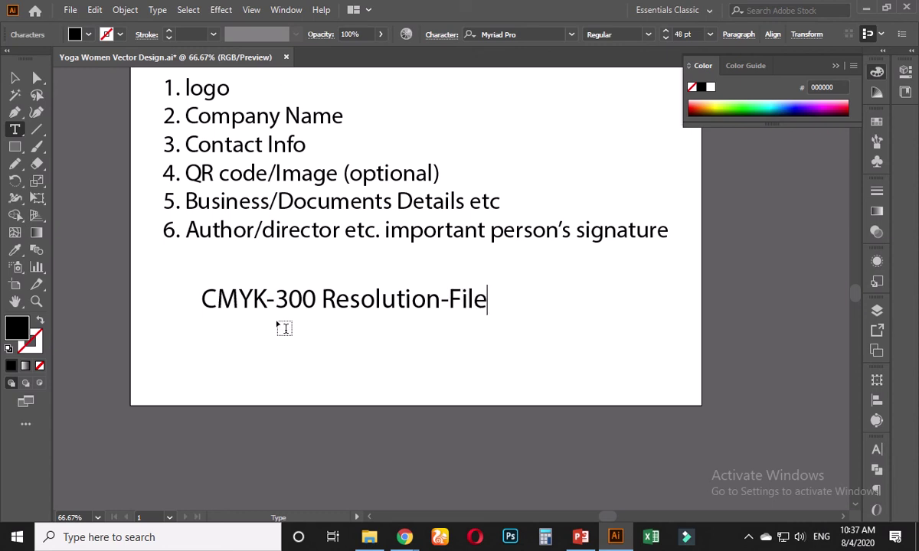
{"action": "type", "text": ": Ai/"}
{"action": "key", "text": "BackSpace"}
{"action": "type", "text": ", "}
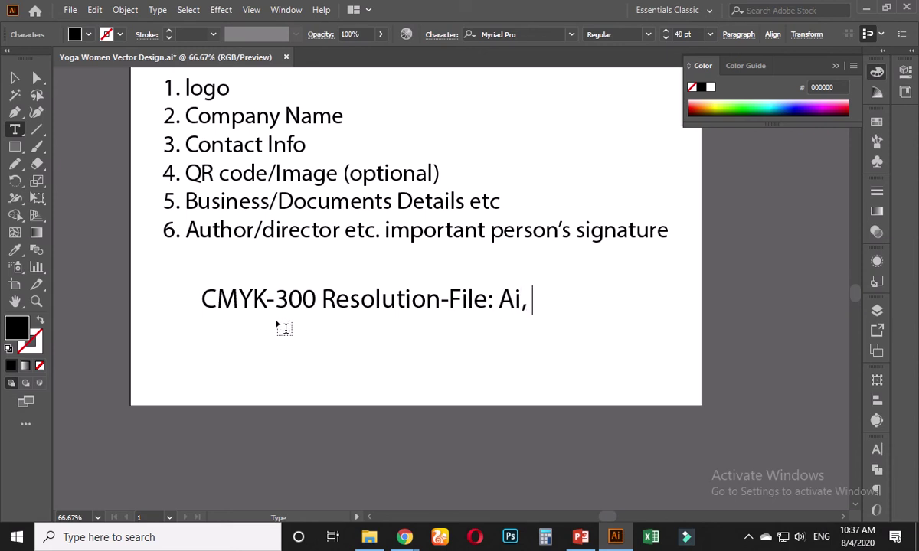
{"action": "type", "text": "EPS, PDF"}
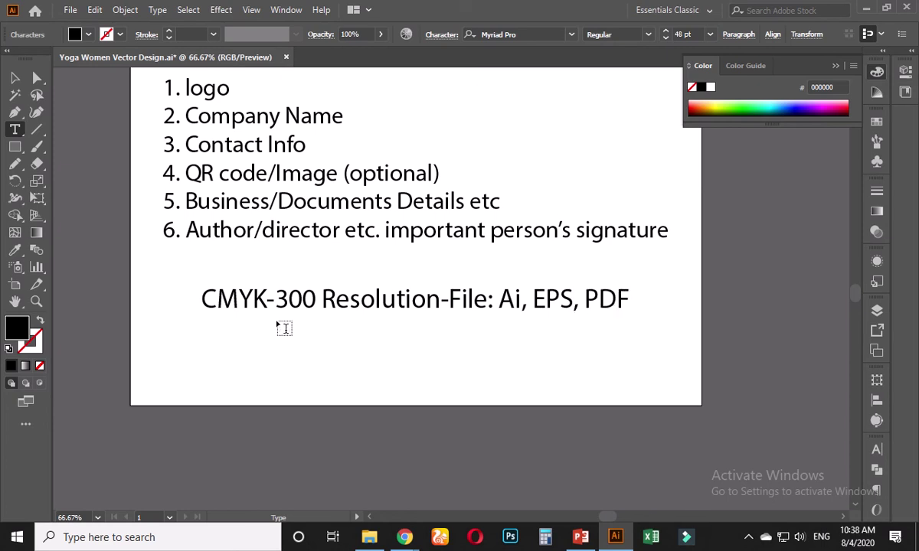
{"action": "key", "text": "Escape"}
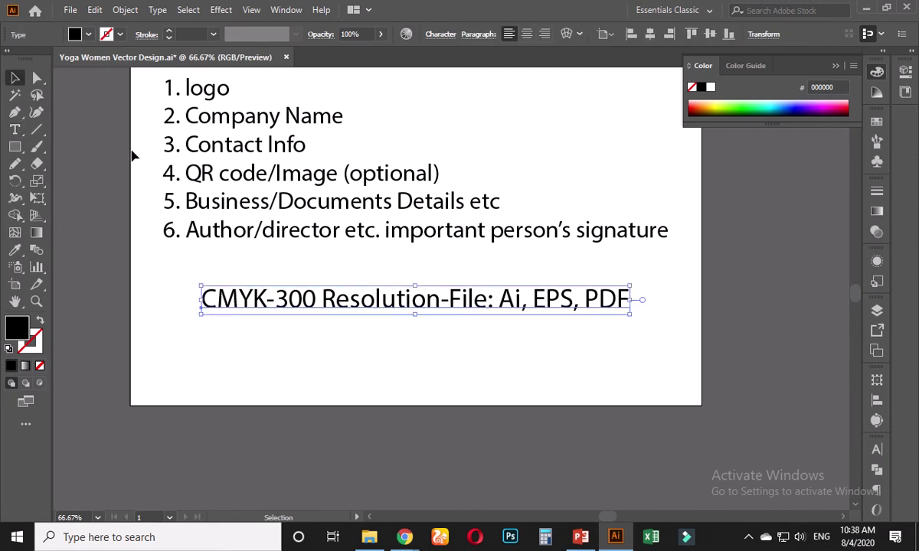
Step: Admit the waiting participant to the Meet call and switch to the Magura_GD_467 attendance sheet
{"action": "mouse_move", "coordinate": [404, 536]}
{"action": "left_click", "coordinate": [388, 426]}
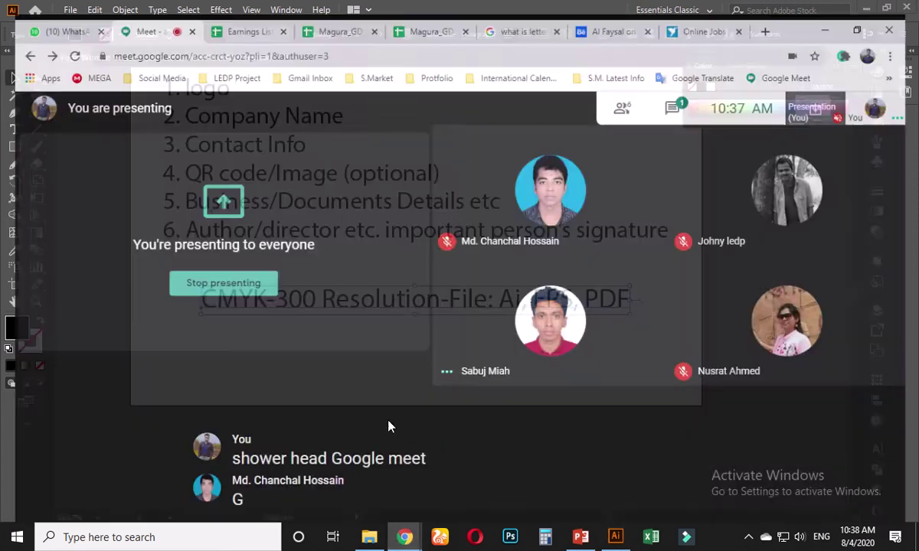
{"action": "left_click", "coordinate": [600, 342]}
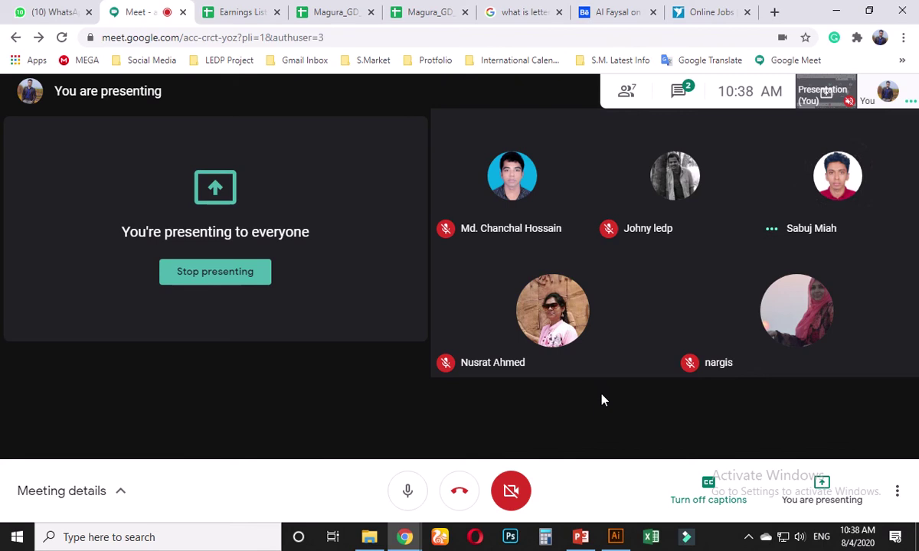
{"action": "mouse_move", "coordinate": [615, 324]}
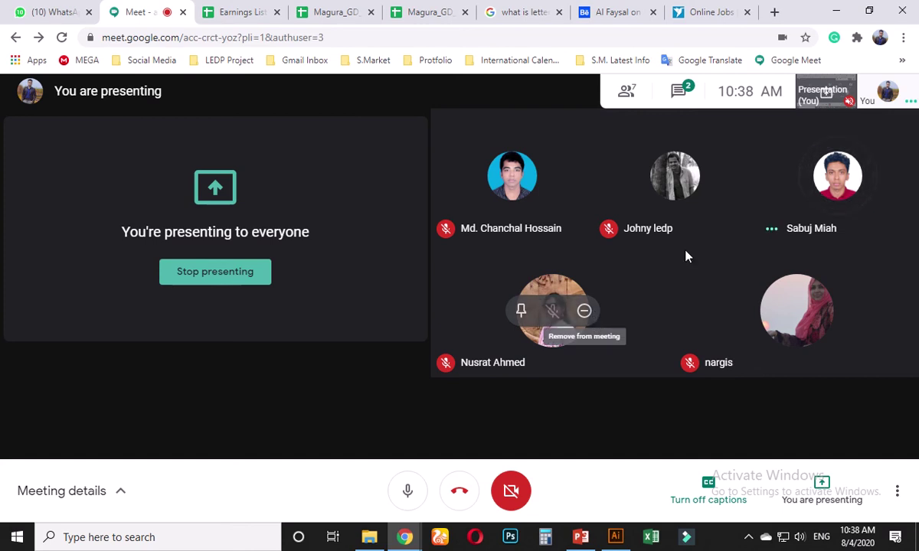
{"action": "left_click", "coordinate": [364, 17]}
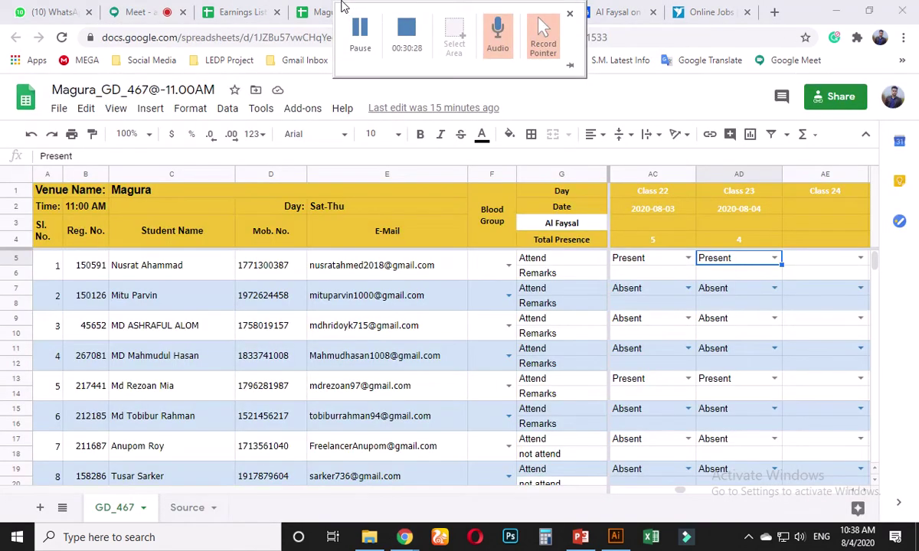
{"action": "left_click", "coordinate": [330, 11]}
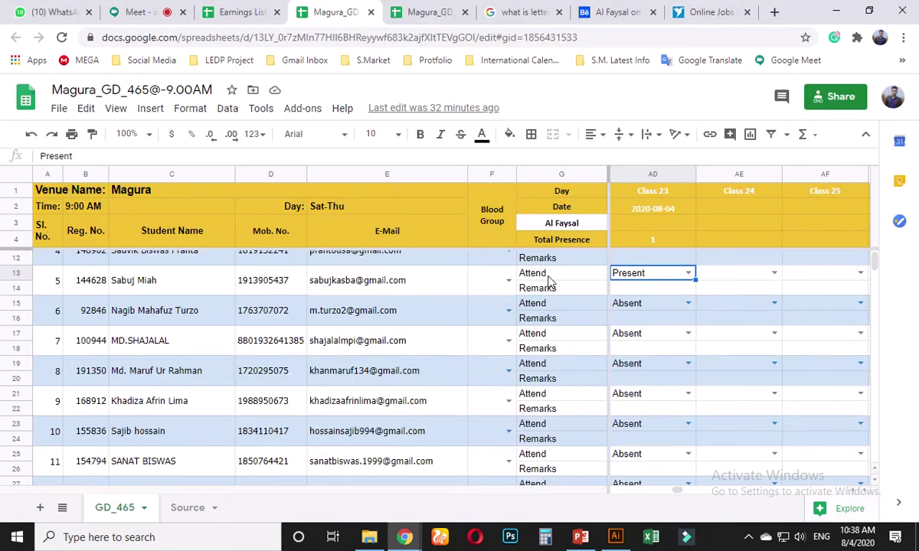
{"action": "scroll", "coordinate": [621, 360], "scroll_direction": "up", "scroll_amount": 3}
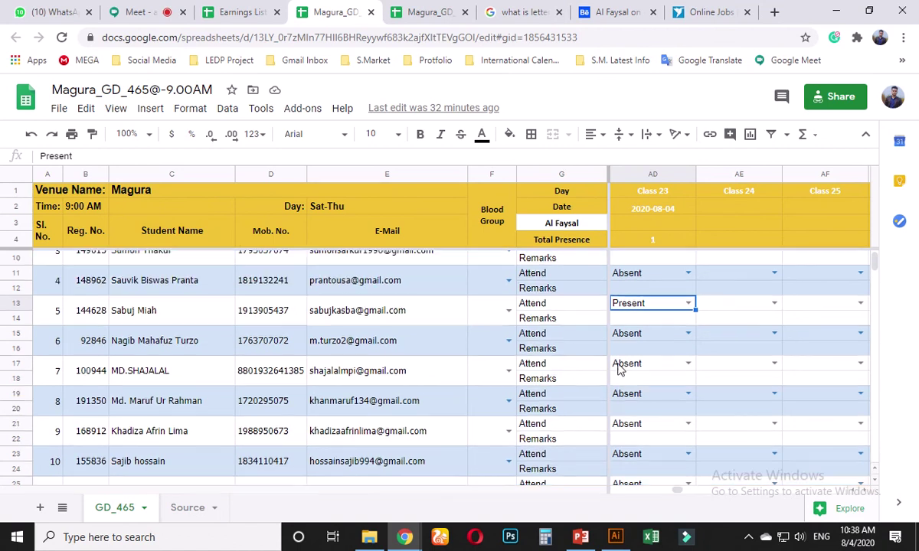
{"action": "scroll", "coordinate": [624, 391], "scroll_direction": "down", "scroll_amount": 5}
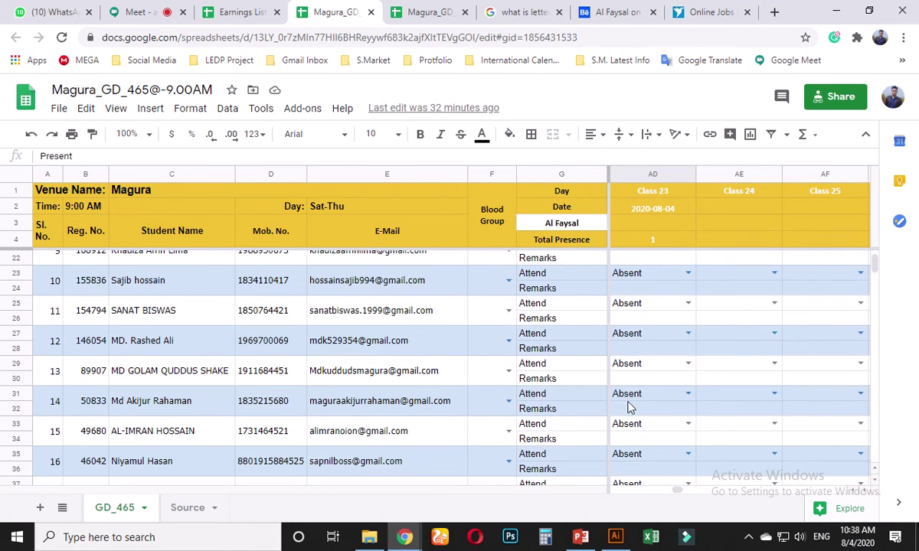
{"action": "scroll", "coordinate": [632, 405], "scroll_direction": "up", "scroll_amount": 5}
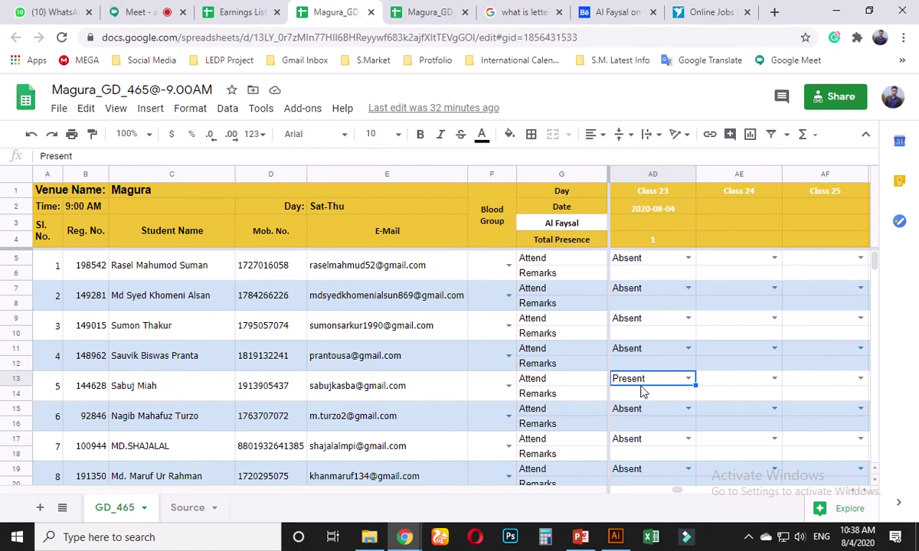
{"action": "left_click", "coordinate": [656, 414]}
{"action": "scroll", "coordinate": [658, 417], "scroll_direction": "down", "scroll_amount": 5}
{"action": "scroll", "coordinate": [656, 420], "scroll_direction": "down", "scroll_amount": 2}
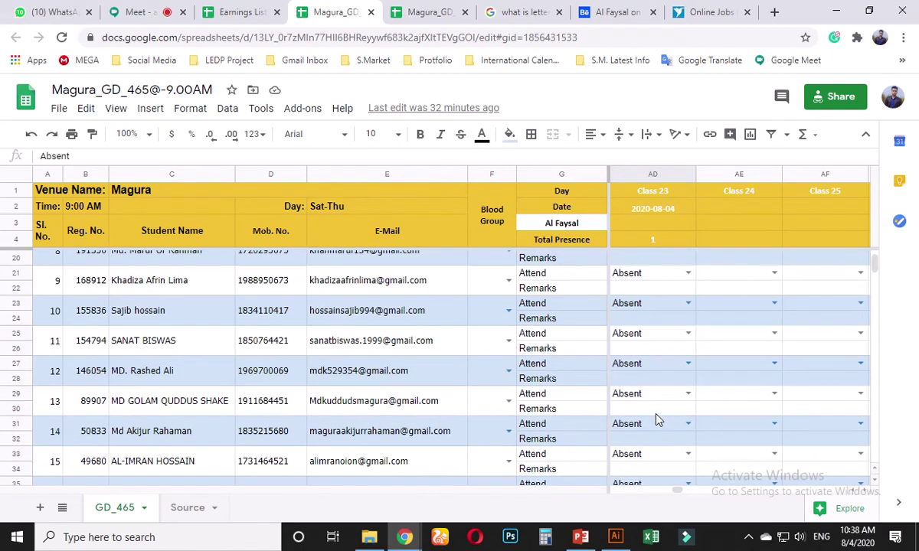
{"action": "scroll", "coordinate": [650, 416], "scroll_direction": "up", "scroll_amount": 7}
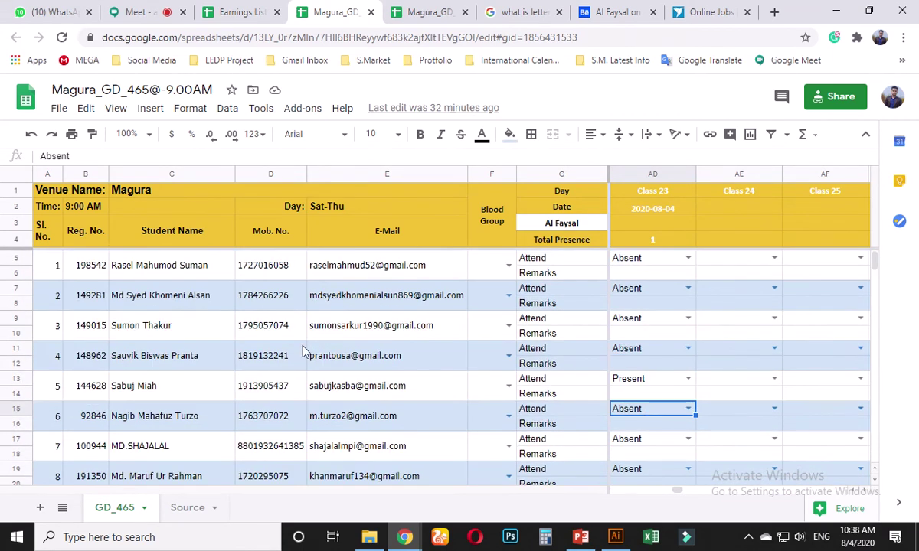
{"action": "scroll", "coordinate": [188, 396], "scroll_direction": "down", "scroll_amount": 8}
{"action": "scroll", "coordinate": [205, 406], "scroll_direction": "down", "scroll_amount": 5}
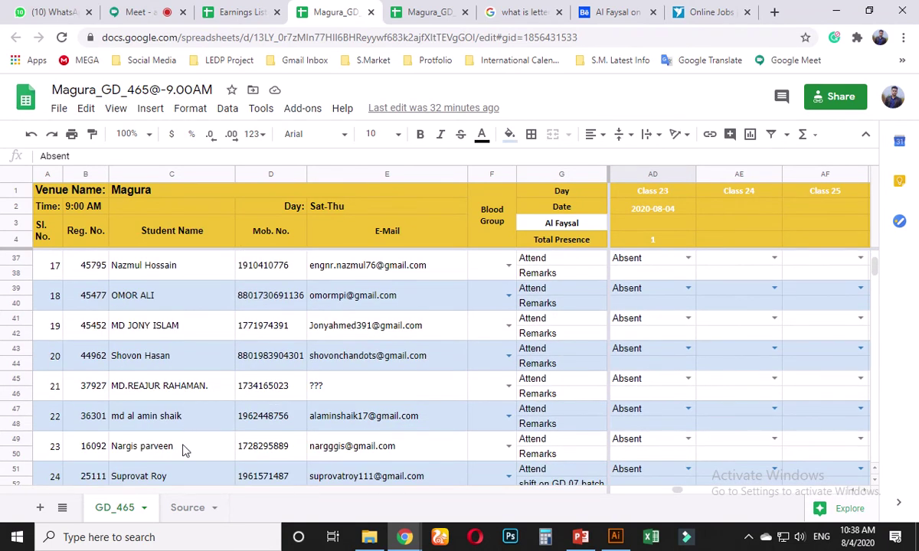
Step: Mark student number 23 as Present for Class 23
{"action": "left_click", "coordinate": [184, 446]}
{"action": "left_click", "coordinate": [687, 440]}
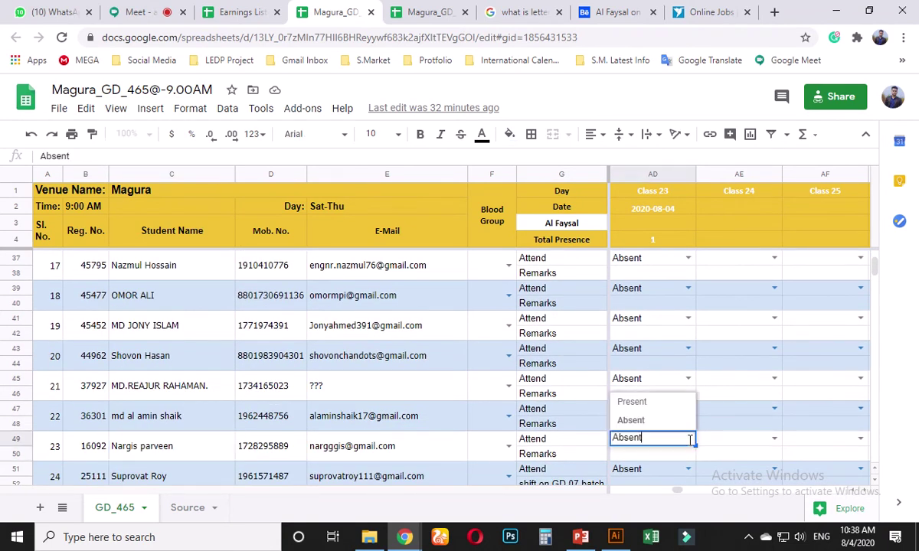
{"action": "left_click", "coordinate": [659, 403]}
{"action": "key", "text": "Return"}
{"action": "key", "text": "Return"}
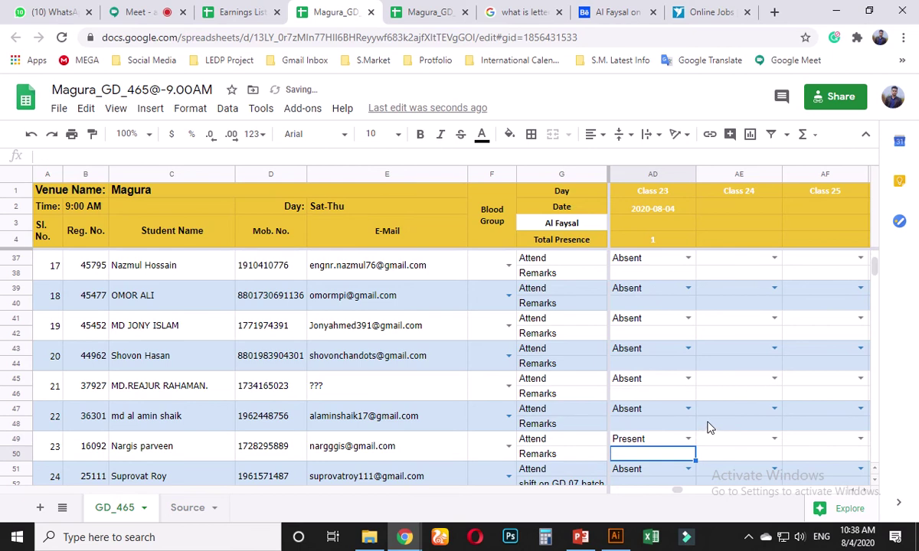
{"action": "key", "text": "Down"}
Step: Change the Class 23 Total Presence count from 1 to 2
{"action": "scroll", "coordinate": [676, 391], "scroll_direction": "up", "scroll_amount": 2}
{"action": "scroll", "coordinate": [676, 391], "scroll_direction": "up", "scroll_amount": 3}
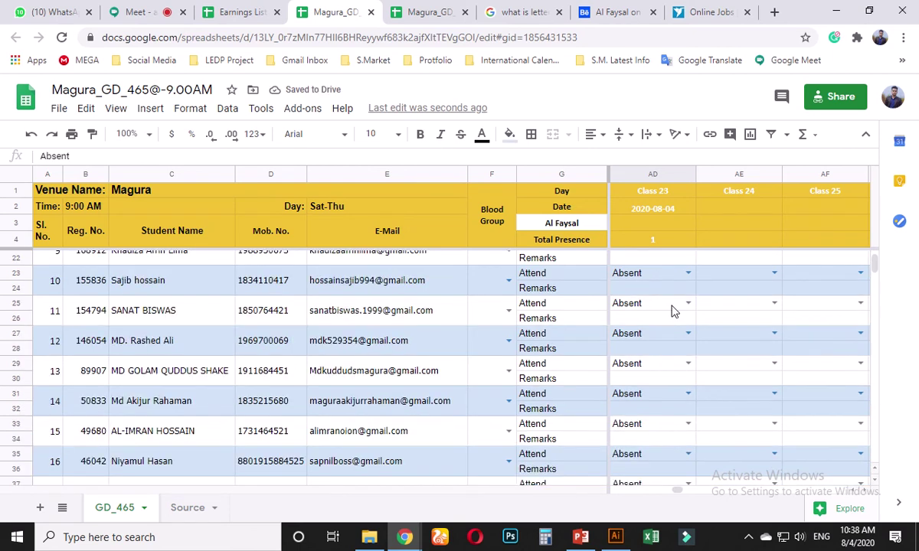
{"action": "double_click", "coordinate": [671, 239]}
{"action": "key", "text": "BackSpace"}
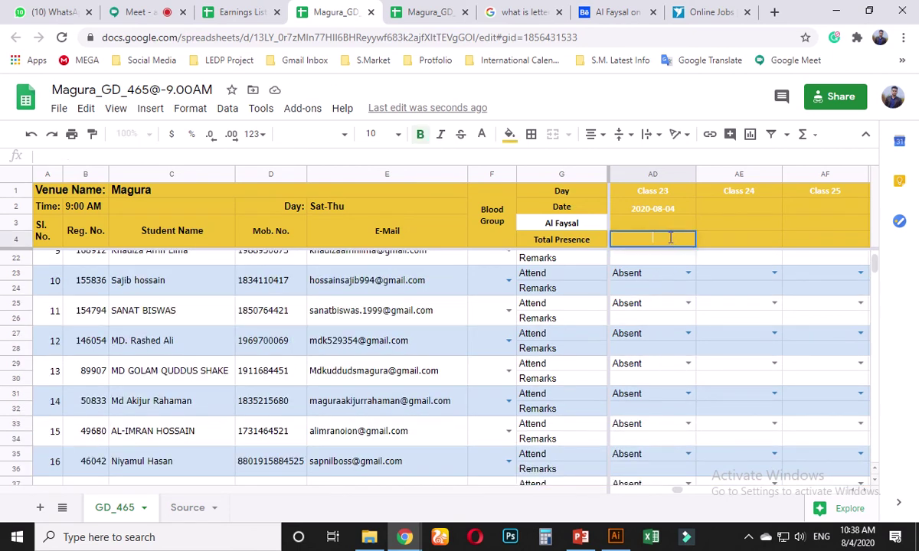
{"action": "type", "text": "2"}
{"action": "key", "text": "Return"}
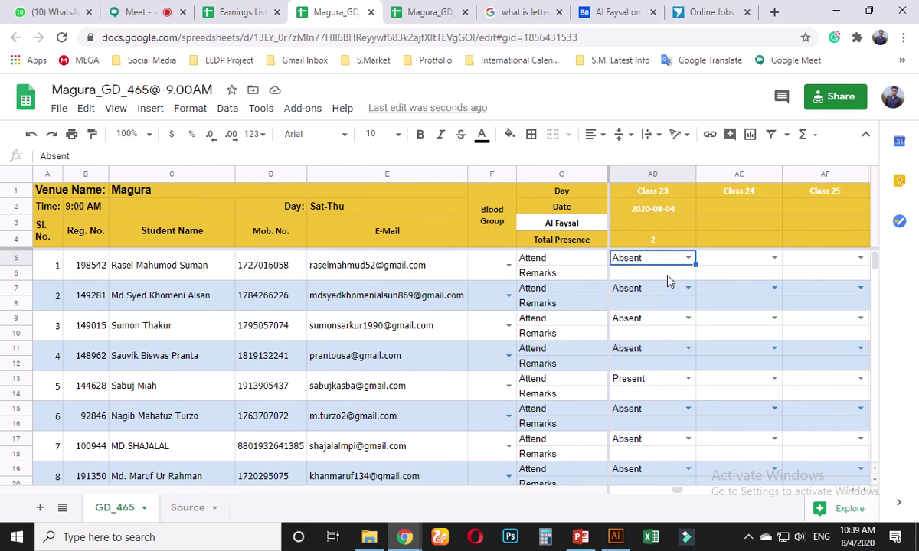
{"action": "mouse_move", "coordinate": [377, 10]}
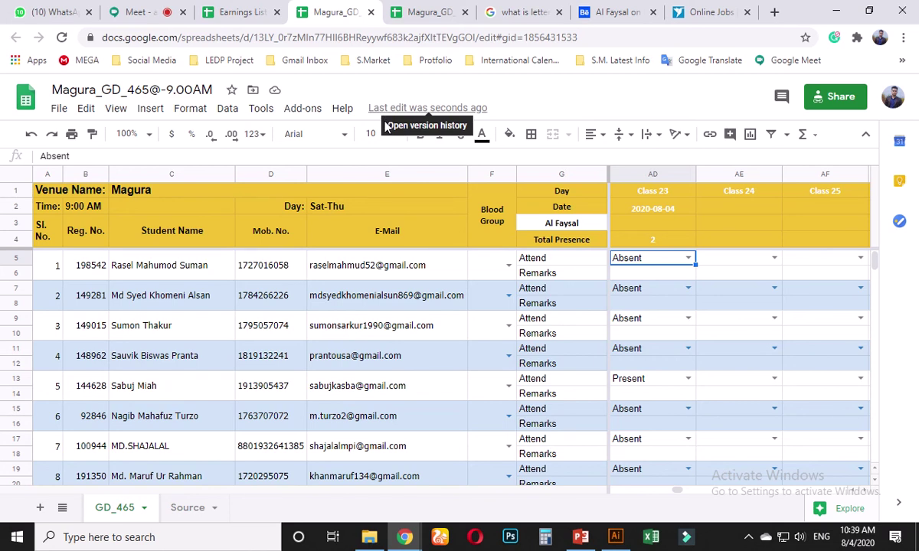
Step: Check the Google Meet call, then return to the Illustrator letterhead notes document
{"action": "left_click", "coordinate": [125, 7]}
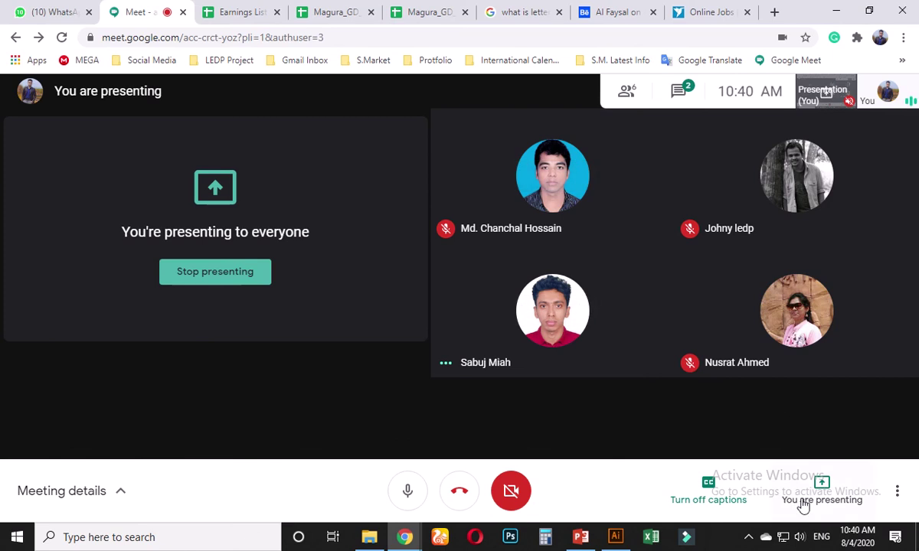
{"action": "left_click", "coordinate": [618, 538]}
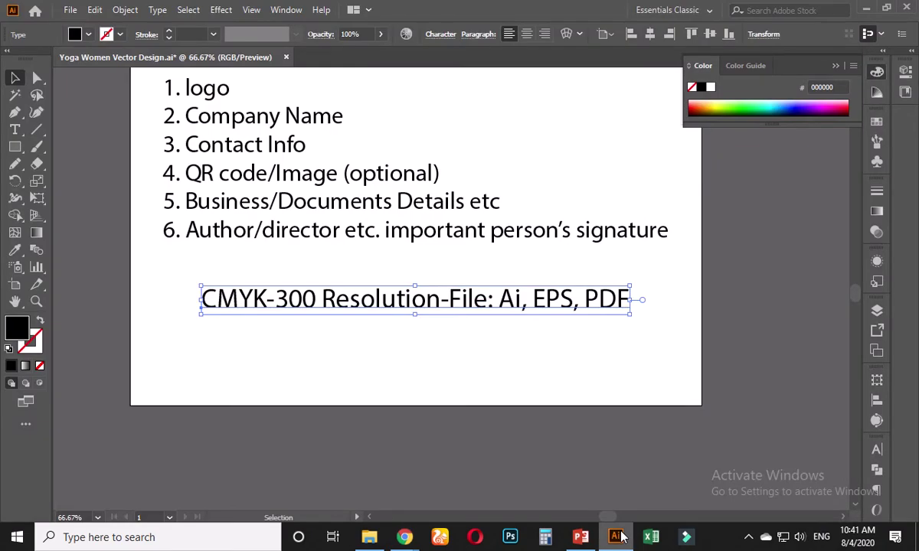
Step: Duplicate the CMYK-300 line below itself and replace its text with 'JPEG with mock'
{"action": "left_click", "coordinate": [368, 329]}
{"action": "left_click_drag", "start_coordinate": [387, 309], "coordinate": [385, 288]}
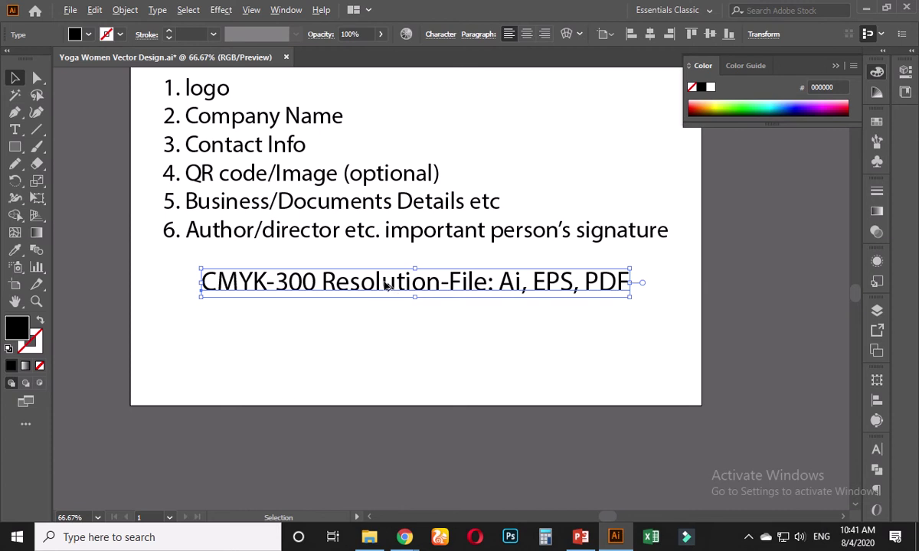
{"action": "left_click_drag", "start_coordinate": [386, 284], "coordinate": [388, 328], "text": "alt"}
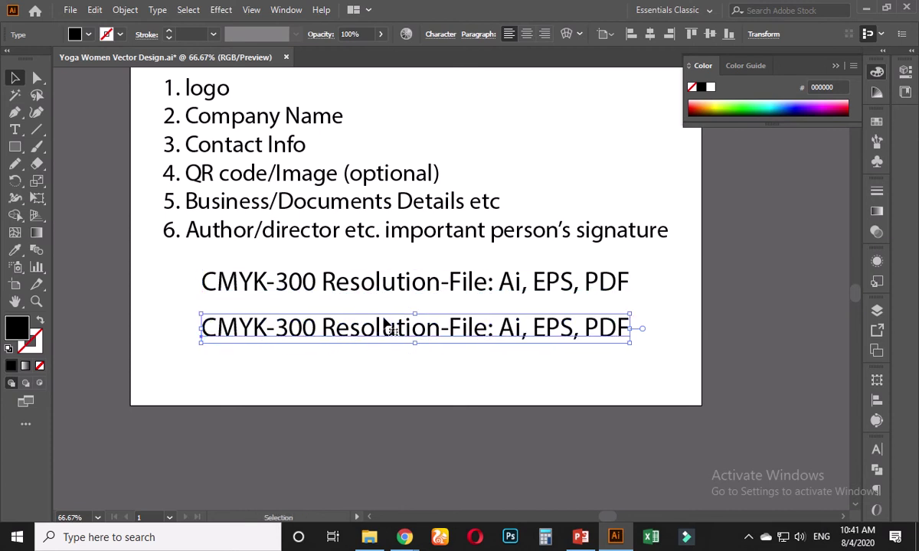
{"action": "double_click", "coordinate": [387, 327]}
{"action": "key", "text": "ctrl+a"}
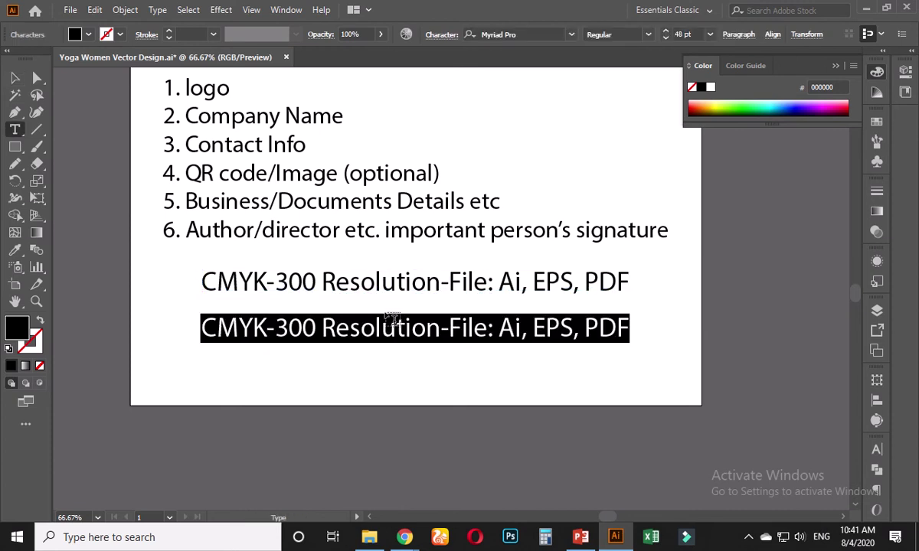
{"action": "type", "text": "JPE"}
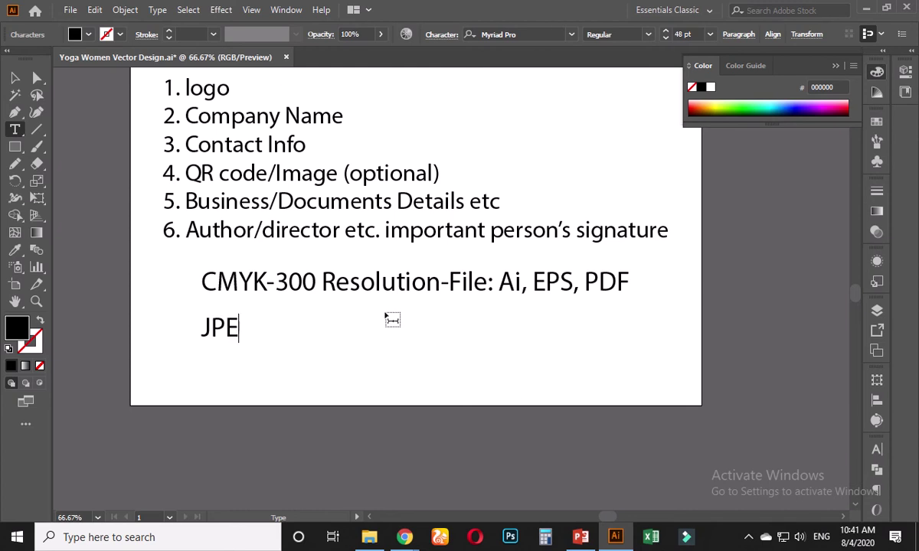
{"action": "type", "text": "G with moc"}
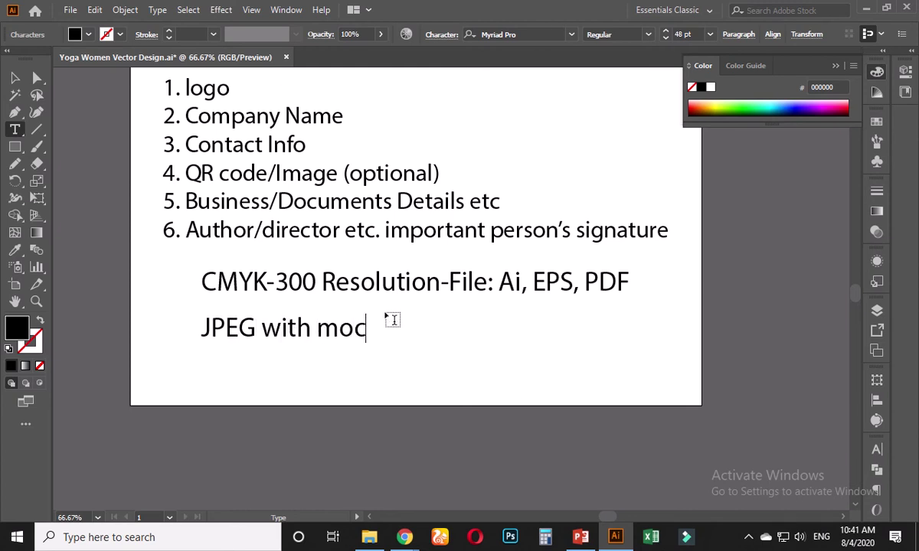
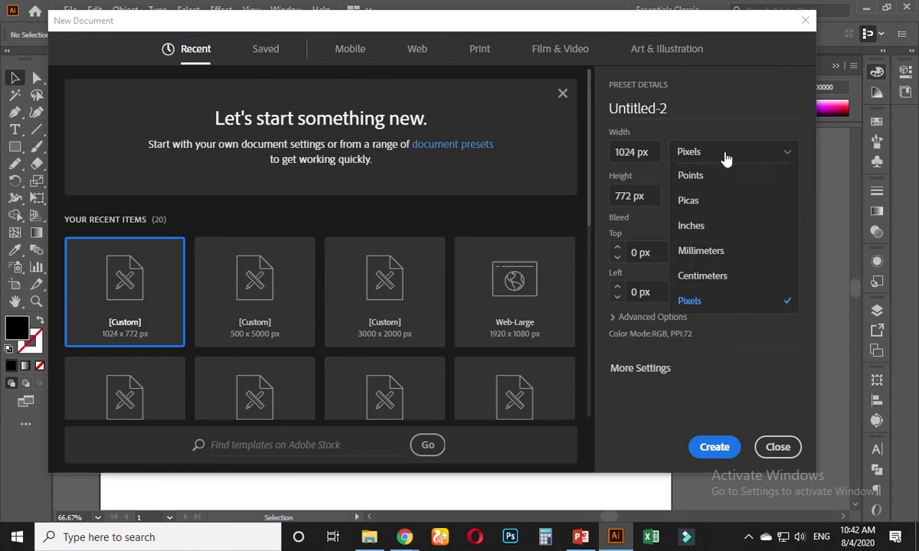
Step: Show the blank Print presets with Letter 612 × 792 pt, then switch to Google Meet
{"action": "left_click", "coordinate": [725, 157]}
{"action": "left_click", "coordinate": [482, 50]}
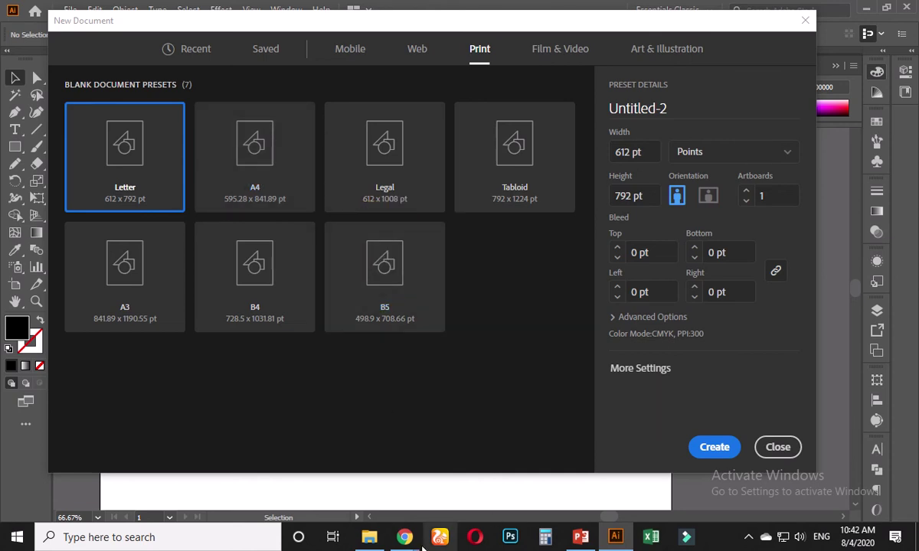
{"action": "mouse_move", "coordinate": [405, 538]}
{"action": "left_click", "coordinate": [338, 460]}
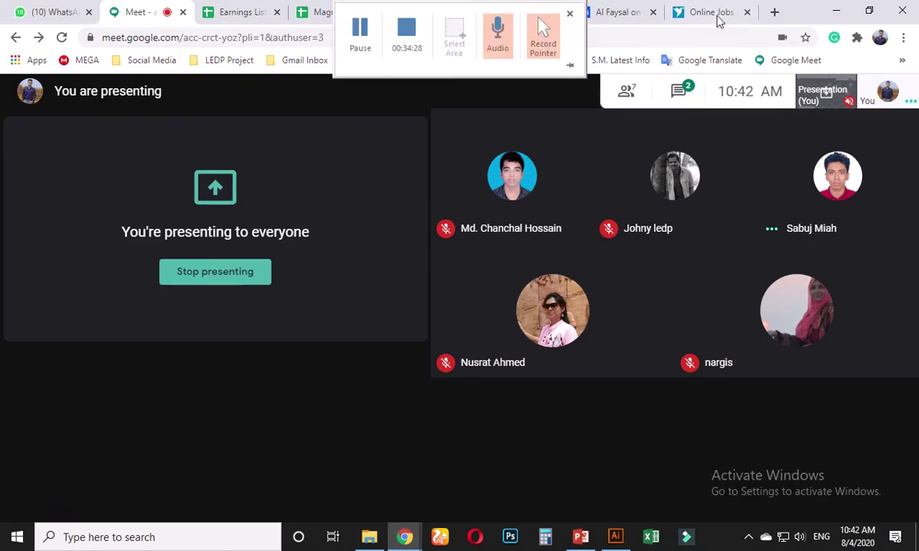
Step: Google 'letterhead size' to confirm letterheads are A4 (210 × 297 mm), then return to Illustrator
{"action": "left_click", "coordinate": [717, 17]}
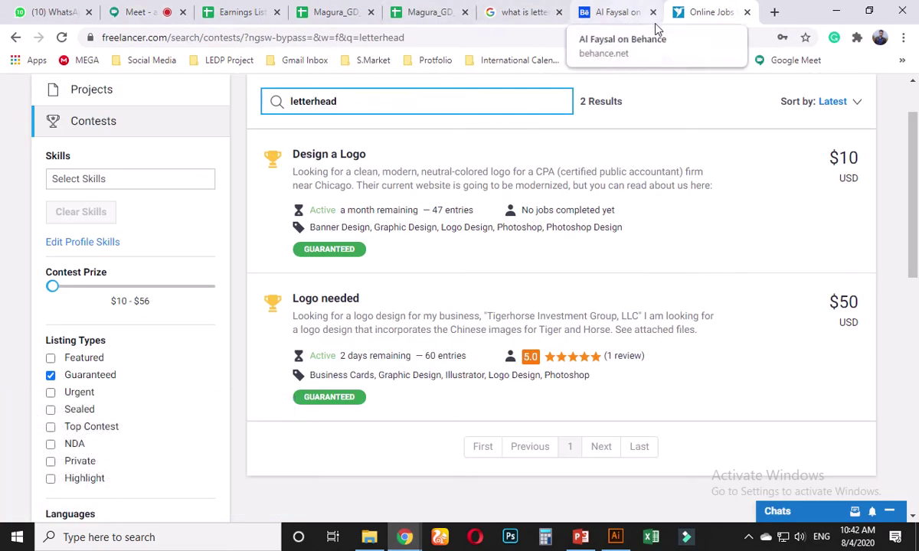
{"action": "left_click", "coordinate": [477, 37]}
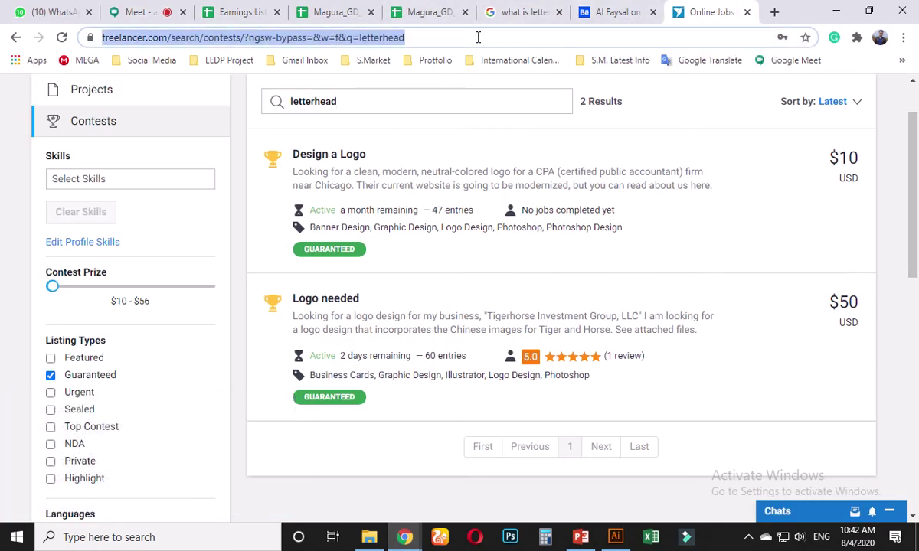
{"action": "type", "text": "letter"}
{"action": "key", "text": "Right"}
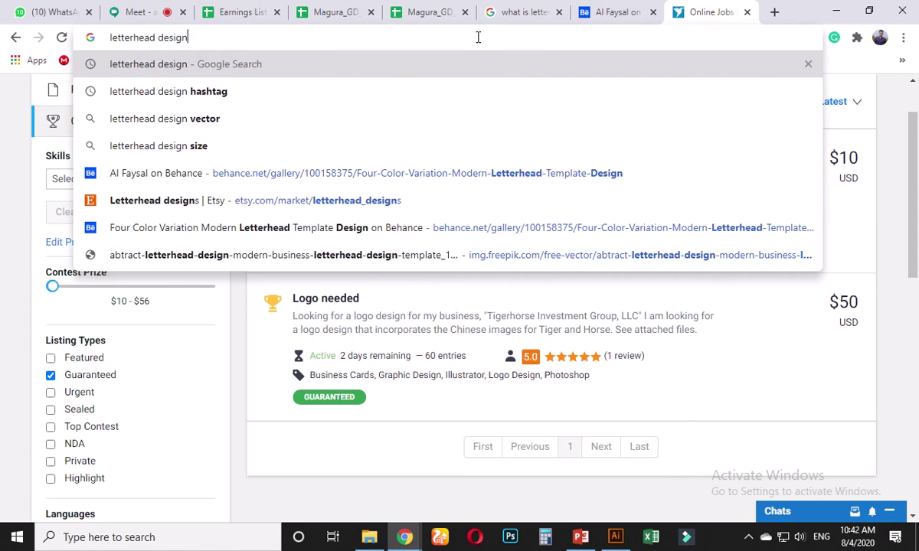
{"action": "key", "text": "BackSpace"}
{"action": "key", "text": "BackSpace"}
{"action": "key", "text": "BackSpace"}
{"action": "key", "text": "BackSpace"}
{"action": "key", "text": "BackSpace"}
{"action": "key", "text": "BackSpace"}
{"action": "type", "text": "si"}
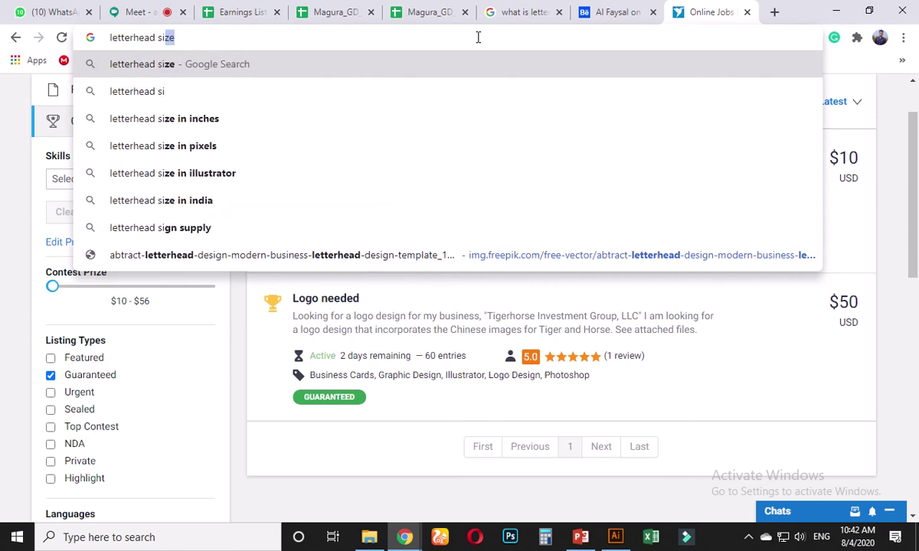
{"action": "key", "text": "Return"}
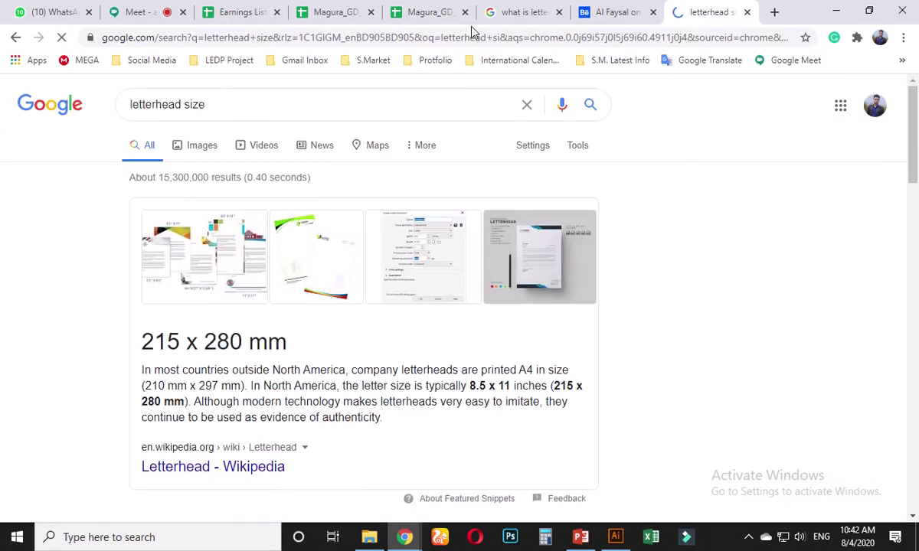
{"action": "scroll", "coordinate": [406, 275], "scroll_direction": "down", "scroll_amount": 1}
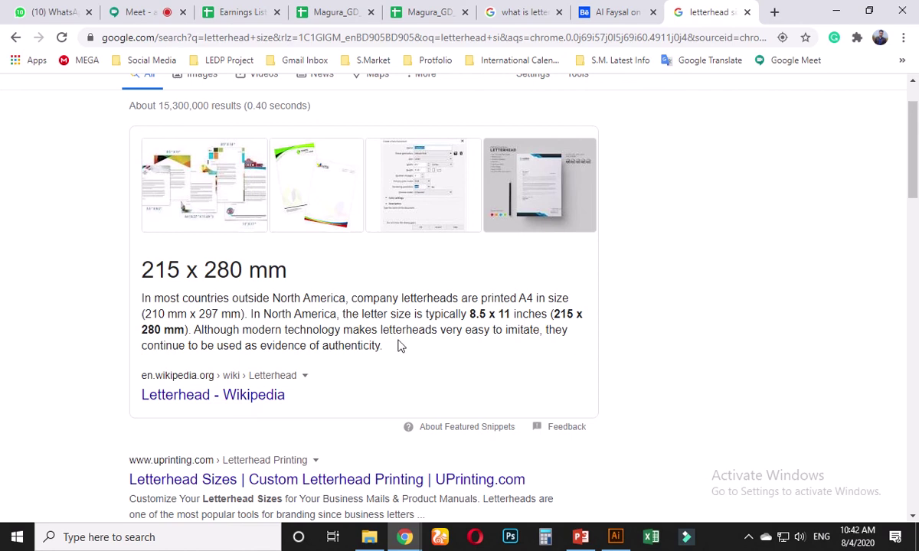
{"action": "left_click", "coordinate": [615, 537]}
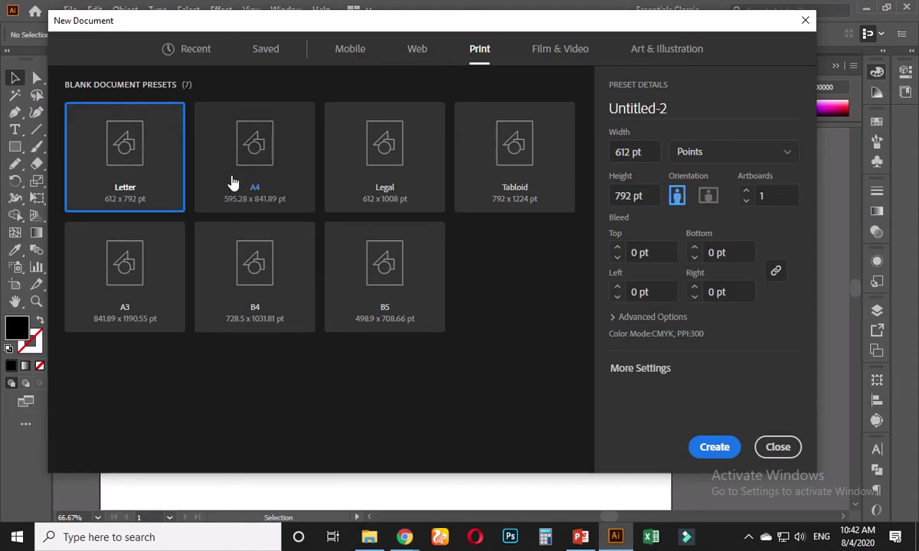
Step: Choose the A4 preset in inches and name the document 'Corporate Letterhead Design'
{"action": "left_click", "coordinate": [264, 182]}
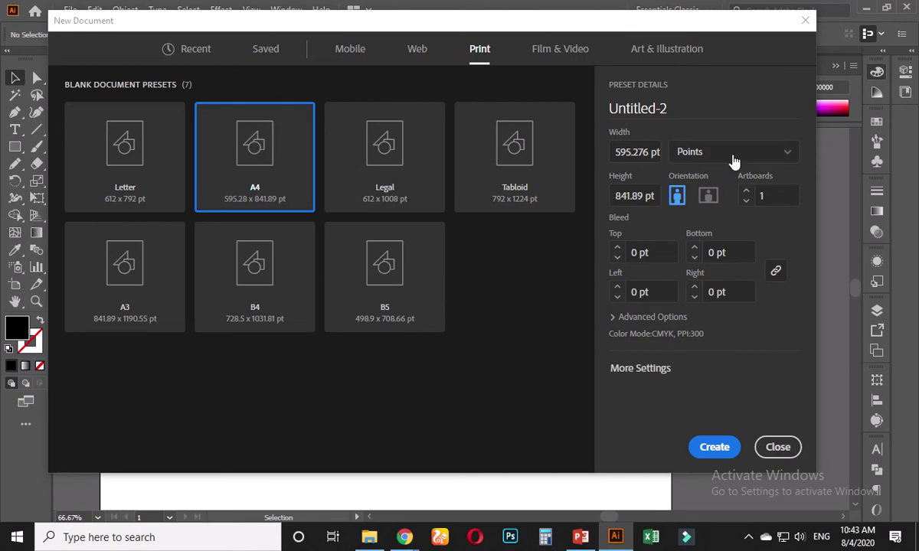
{"action": "left_click", "coordinate": [689, 153]}
{"action": "left_click", "coordinate": [699, 227]}
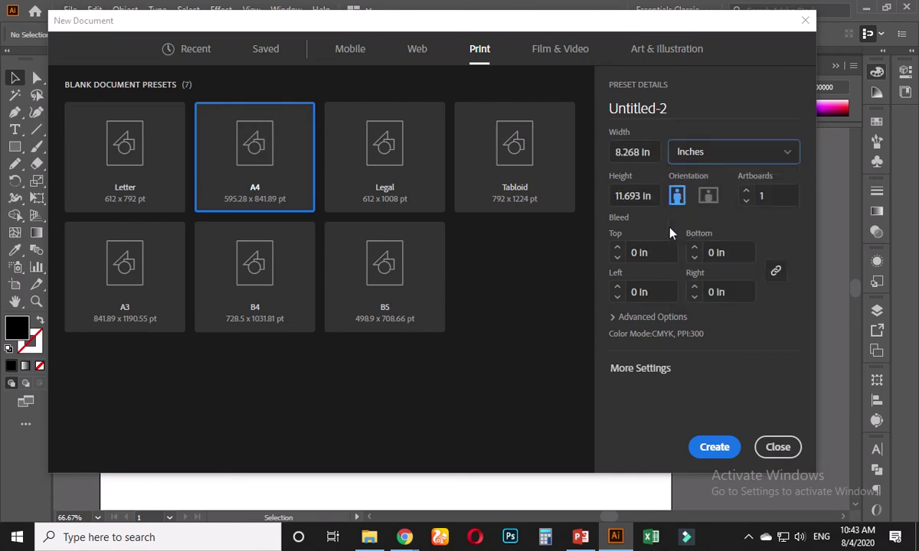
{"action": "left_click", "coordinate": [688, 104]}
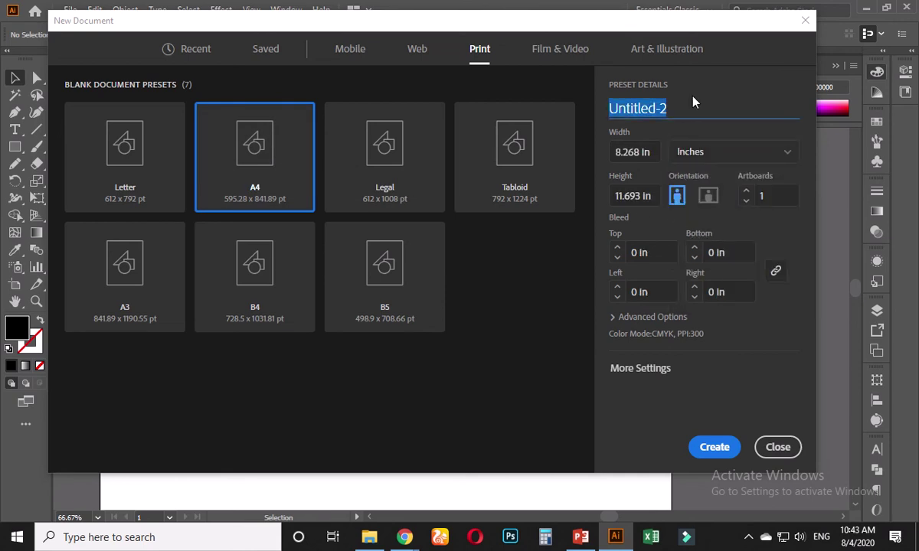
{"action": "type", "text": "Corpo"}
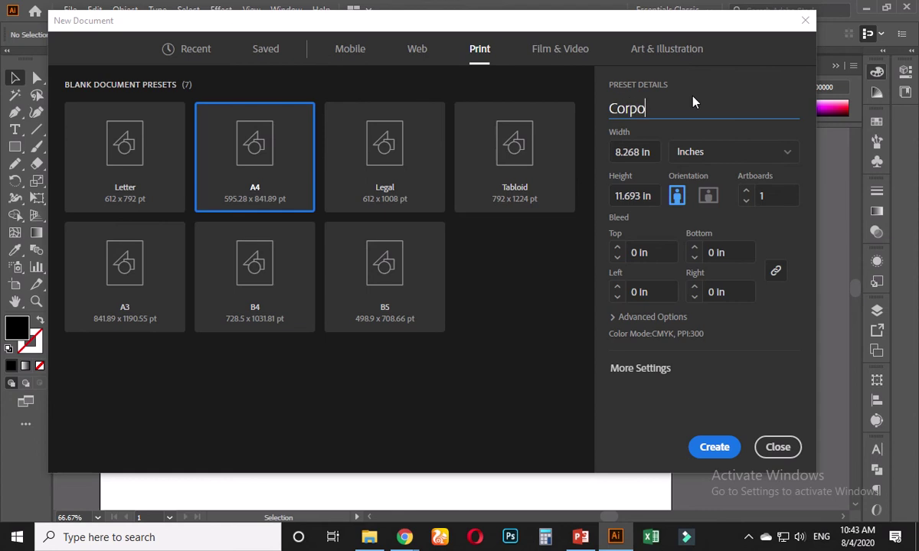
{"action": "type", "text": "rate Letterhead Design"}
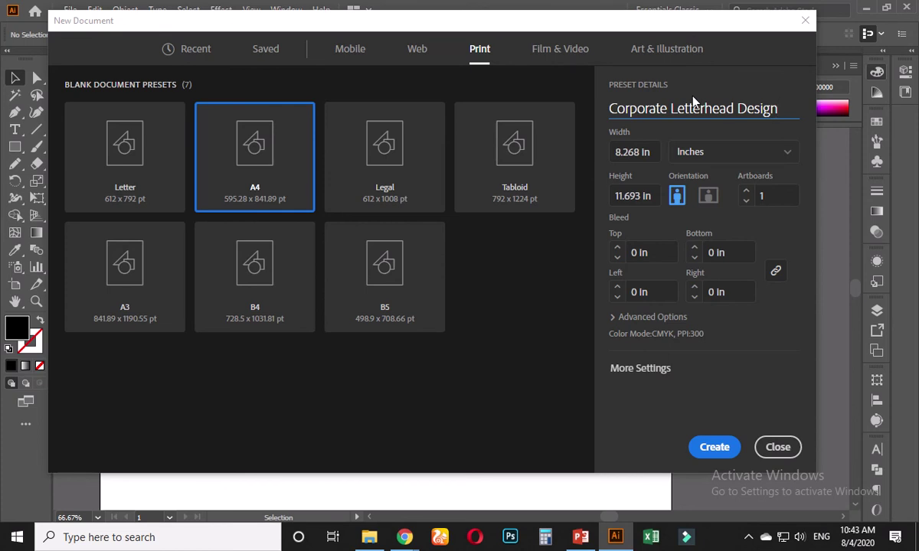
Step: Set a 0.125 in bleed on all four sides and create the document
{"action": "left_click", "coordinate": [653, 257]}
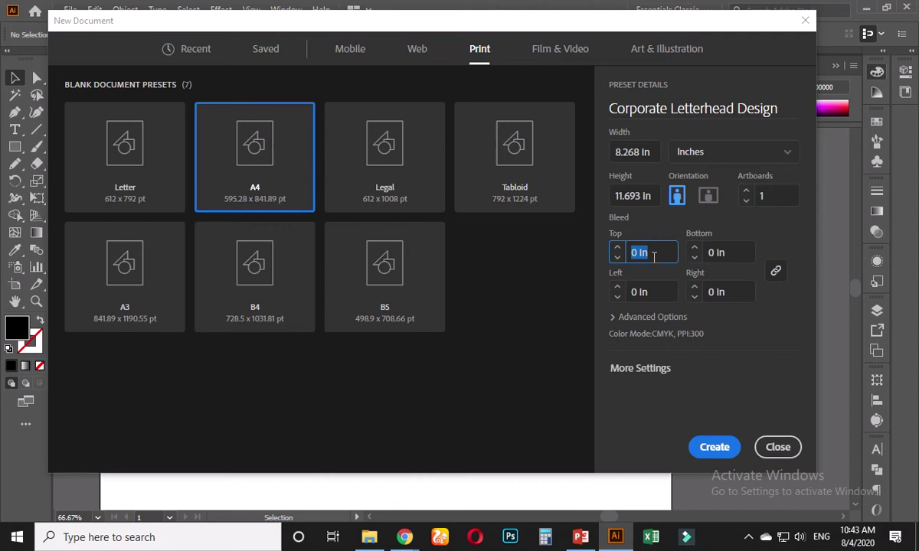
{"action": "type", "text": "0.125"}
{"action": "left_click", "coordinate": [724, 292]}
{"action": "left_click", "coordinate": [748, 348]}
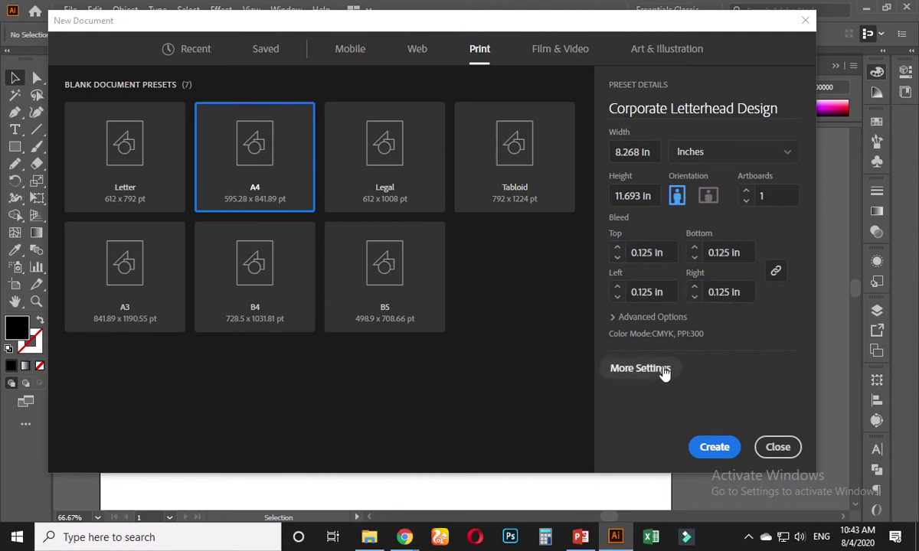
{"action": "left_click", "coordinate": [659, 317]}
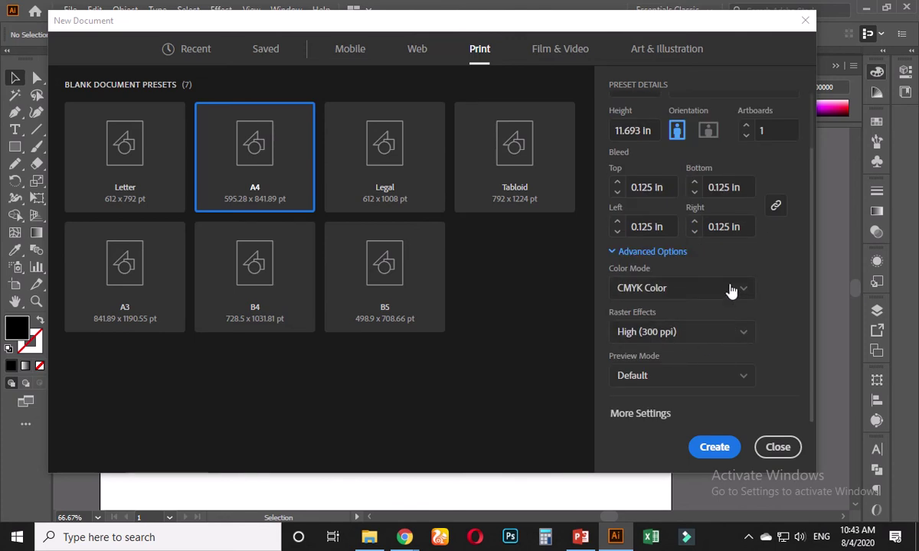
{"action": "left_click", "coordinate": [714, 447]}
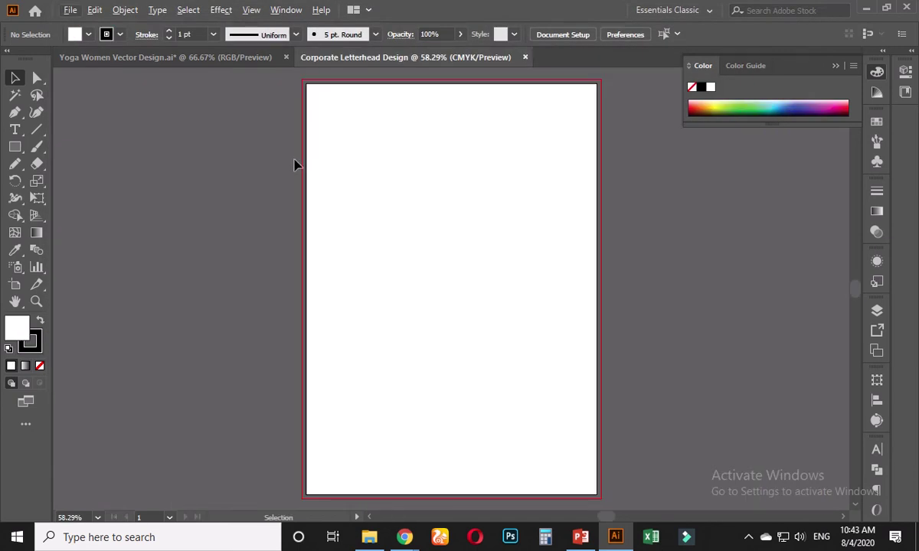
Step: Draw a tall test rectangle at the page's top-left corner and check its placement
{"action": "key", "text": "ctrl+minus"}
{"action": "left_click_drag", "start_coordinate": [364, 248], "coordinate": [336, 250]}
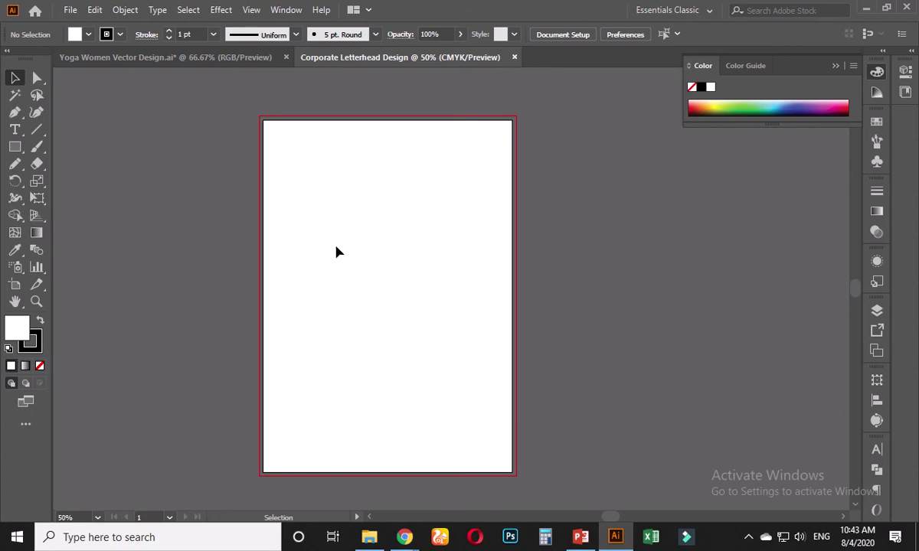
{"action": "left_click", "coordinate": [14, 146]}
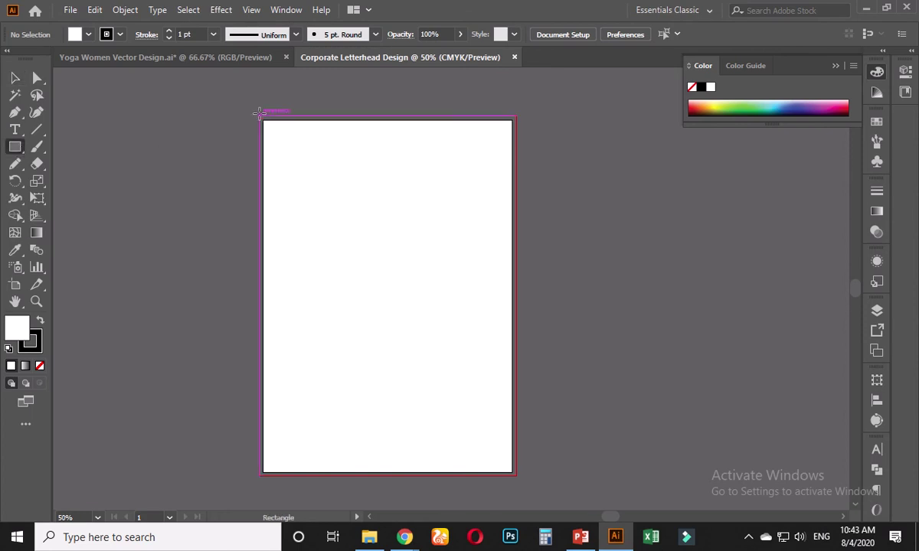
{"action": "left_click_drag", "start_coordinate": [262, 120], "coordinate": [295, 200]}
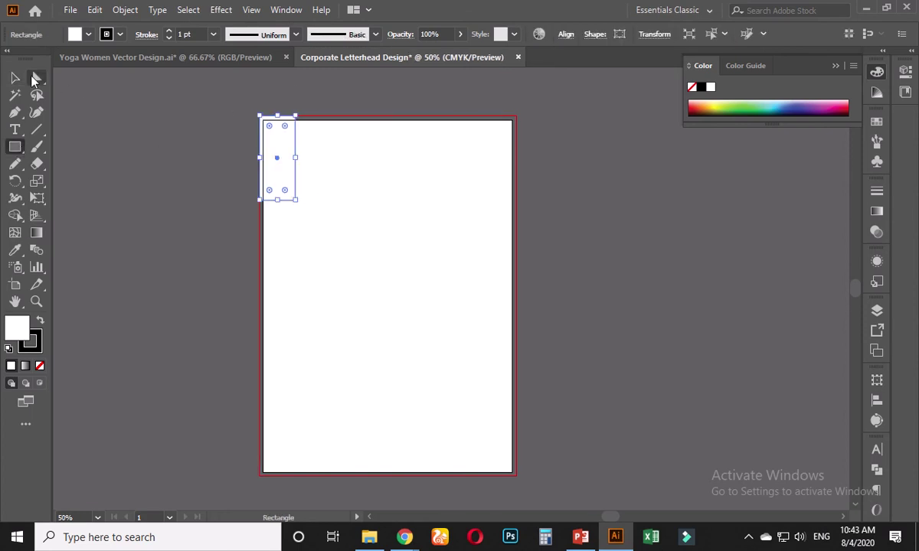
{"action": "key", "text": "v"}
{"action": "left_click", "coordinate": [377, 137]}
{"action": "scroll", "coordinate": [306, 153], "scroll_direction": "up", "scroll_amount": 3, "text": "alt"}
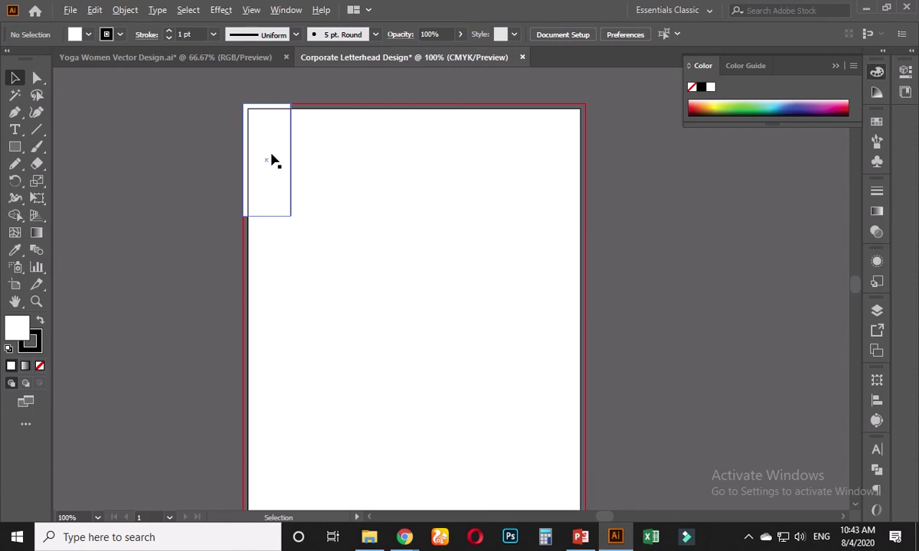
{"action": "scroll", "coordinate": [335, 226], "scroll_direction": "down", "scroll_amount": 1, "text": "alt"}
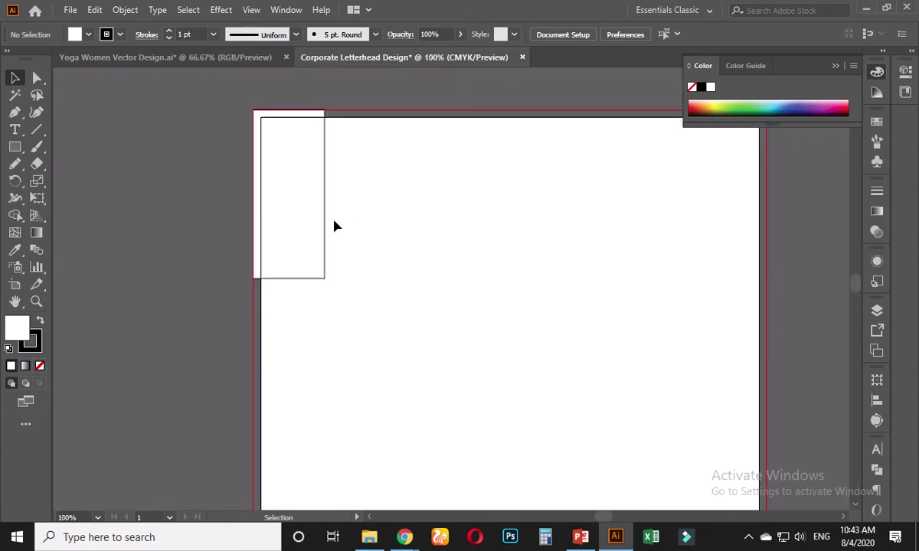
{"action": "scroll", "coordinate": [291, 161], "scroll_direction": "up", "scroll_amount": 1, "text": "alt"}
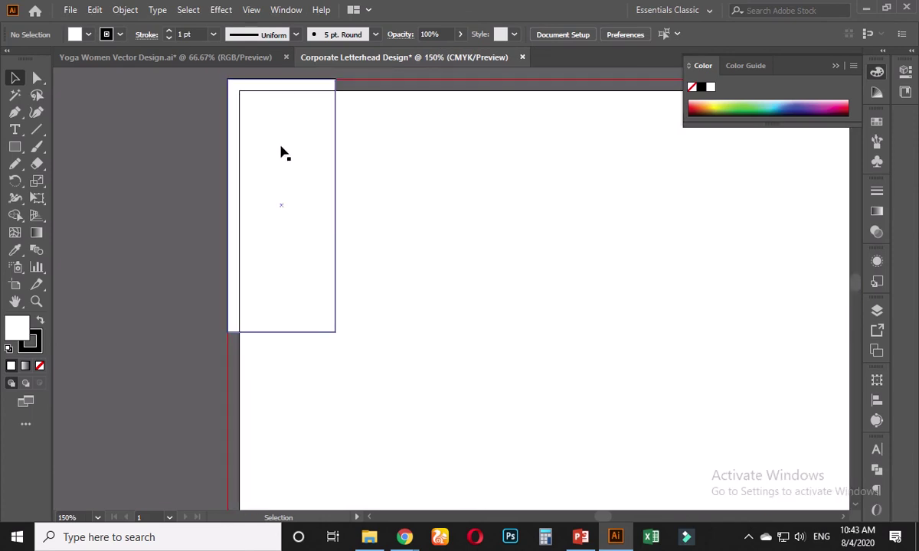
{"action": "left_click", "coordinate": [324, 171]}
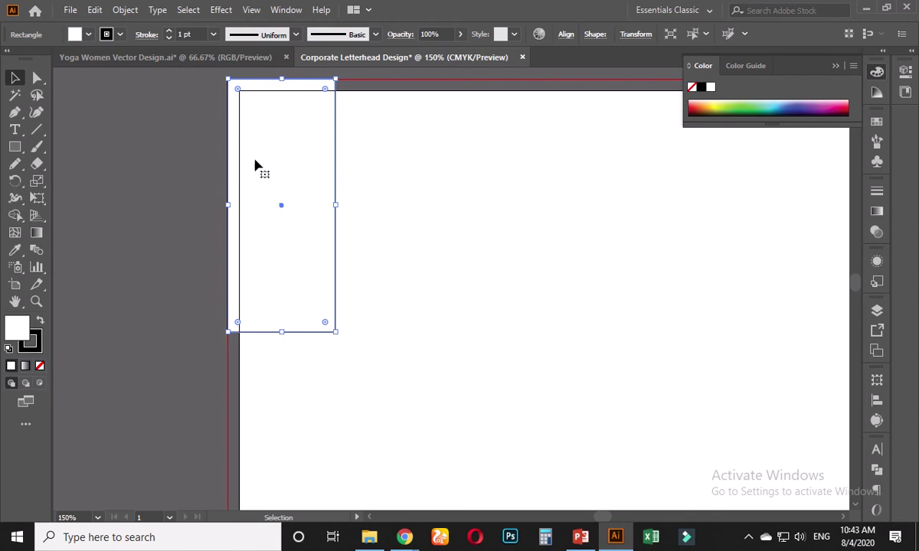
{"action": "left_click", "coordinate": [166, 196]}
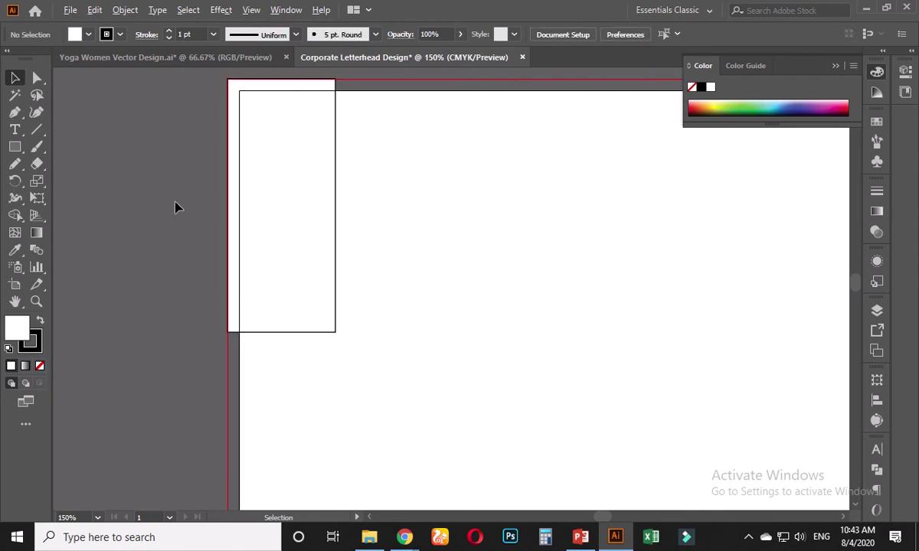
{"action": "scroll", "coordinate": [177, 205], "scroll_direction": "down", "scroll_amount": 1, "text": "alt"}
Step: Draw a large test rectangle, then delete it and the small white top-left rectangle
{"action": "left_click", "coordinate": [15, 146]}
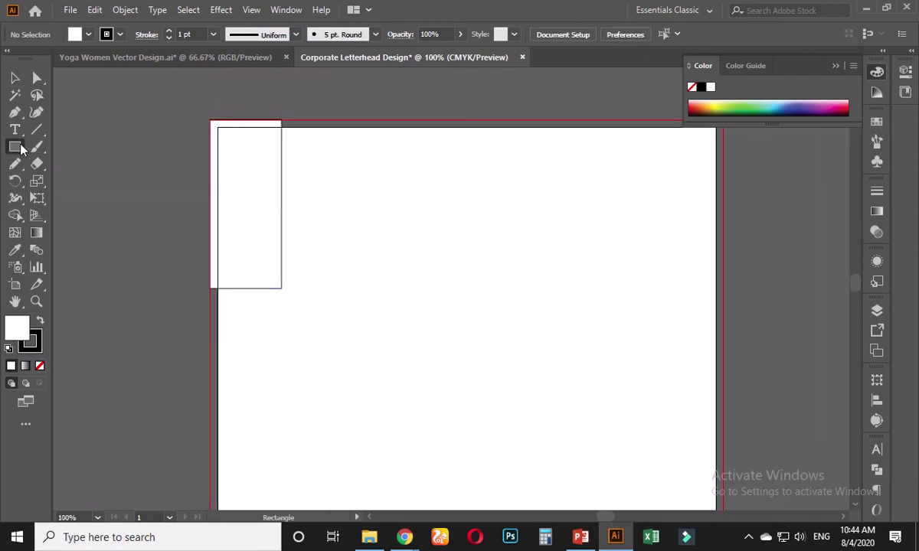
{"action": "left_click_drag", "start_coordinate": [218, 127], "coordinate": [602, 414]}
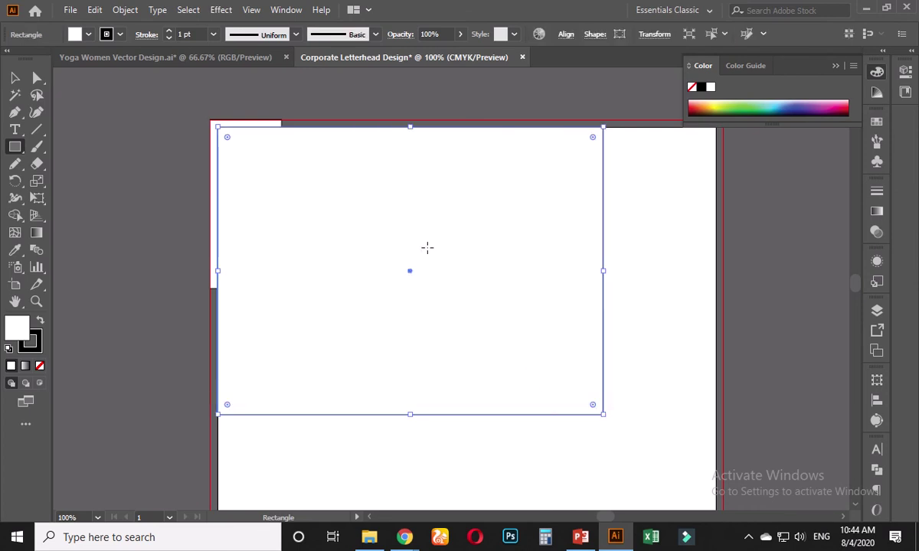
{"action": "left_click", "coordinate": [15, 78]}
{"action": "key", "text": "Delete"}
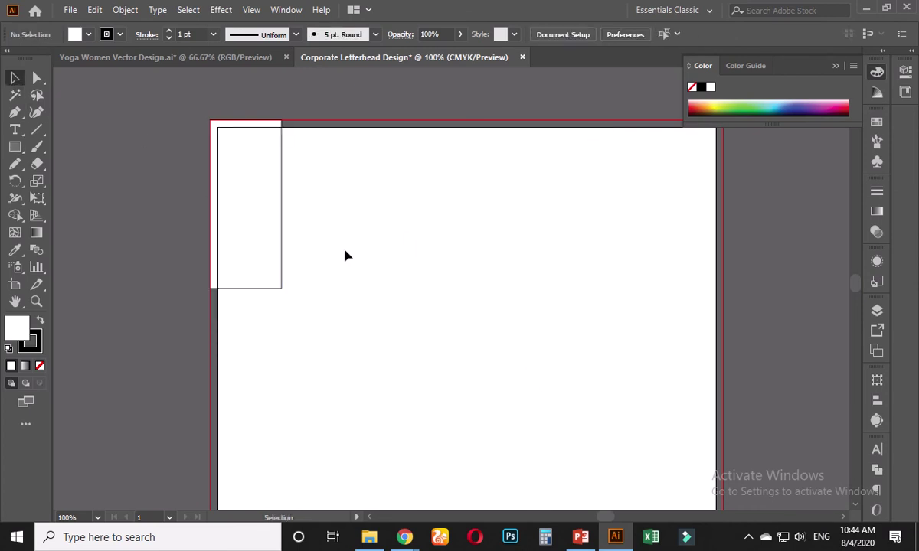
{"action": "left_click", "coordinate": [269, 219]}
{"action": "key", "text": "Delete"}
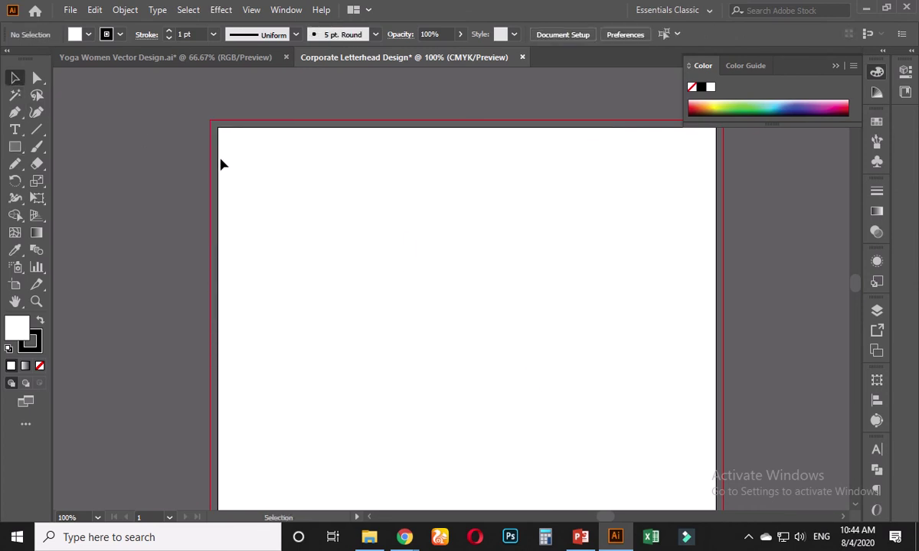
{"action": "scroll", "coordinate": [222, 165], "scroll_direction": "up", "scroll_amount": 1}
{"action": "scroll", "coordinate": [220, 160], "scroll_direction": "up", "scroll_amount": 3}
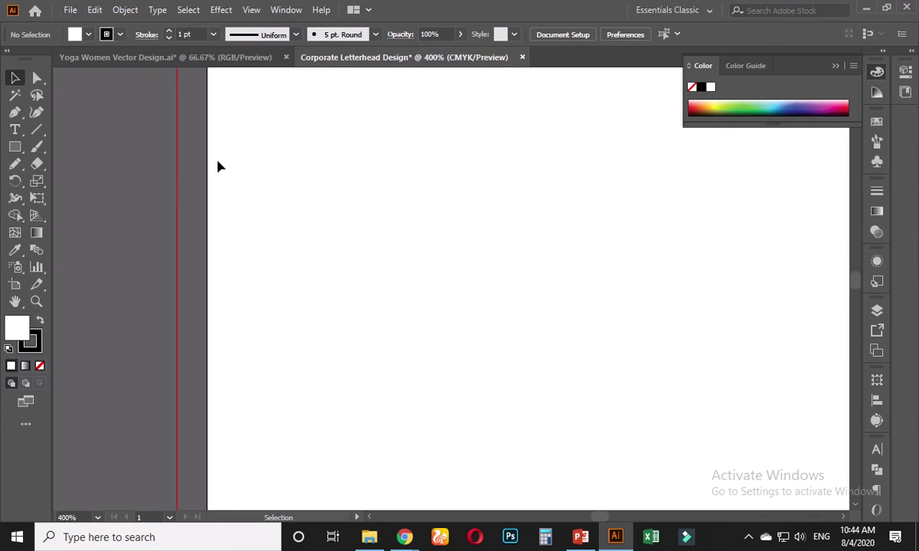
Step: Capture the artboard corner and sketch red marks for the left frame and curved corner
{"action": "key", "text": "Print"}
{"action": "left_click_drag", "start_coordinate": [114, 125], "coordinate": [486, 350]}
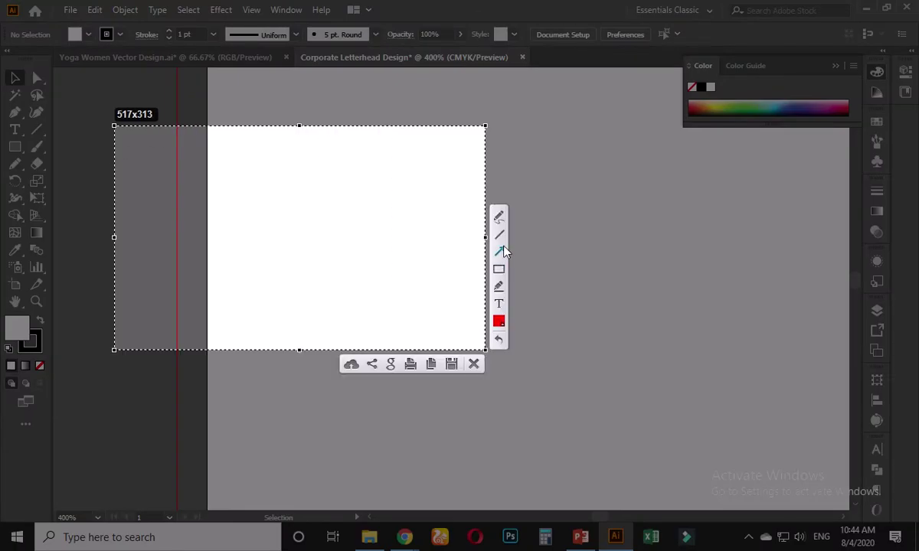
{"action": "left_click", "coordinate": [499, 217]}
{"action": "mouse_move", "coordinate": [207, 163]}
{"action": "left_mouse_down"}
{"action": "mouse_move", "coordinate": [207, 271]}
{"action": "mouse_move", "coordinate": [202, 146]}
{"action": "mouse_move", "coordinate": [203, 264]}
{"action": "mouse_move", "coordinate": [204, 146]}
{"action": "mouse_move", "coordinate": [203, 255]}
{"action": "left_mouse_up"}
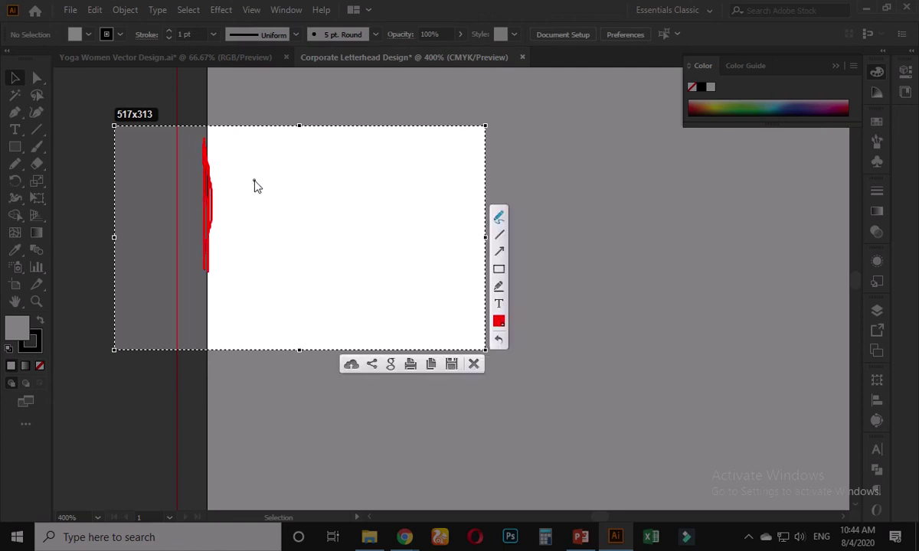
{"action": "mouse_move", "coordinate": [255, 177]}
{"action": "left_mouse_down"}
{"action": "mouse_move", "coordinate": [206, 179]}
{"action": "mouse_move", "coordinate": [218, 235]}
{"action": "mouse_move", "coordinate": [257, 226]}
{"action": "mouse_move", "coordinate": [244, 179]}
{"action": "left_mouse_up"}
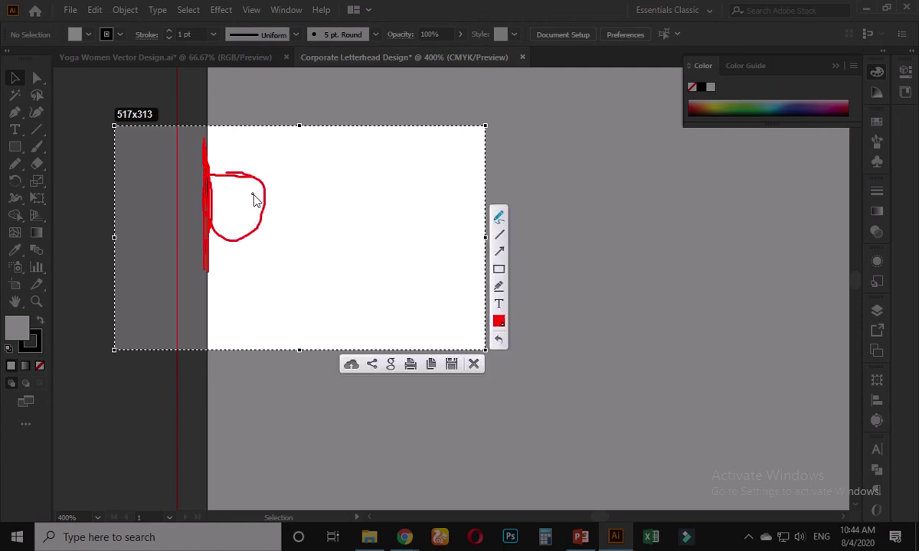
{"action": "key", "text": "Escape"}
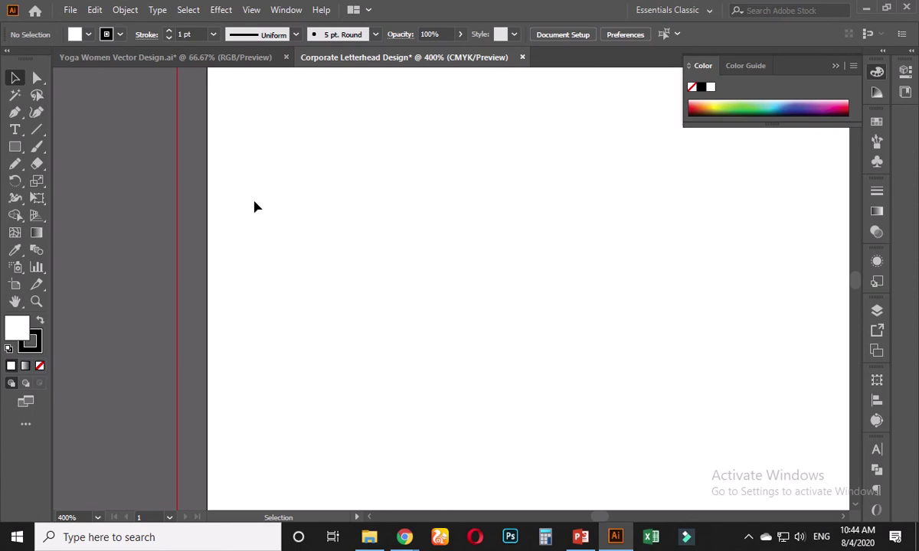
Step: Bring the whole page into view and set the fill to None
{"action": "scroll", "coordinate": [249, 210], "scroll_direction": "down", "scroll_amount": 3}
{"action": "scroll", "coordinate": [245, 213], "scroll_direction": "down", "scroll_amount": 3}
{"action": "scroll", "coordinate": [289, 268], "scroll_direction": "down", "scroll_amount": 3}
{"action": "scroll", "coordinate": [289, 269], "scroll_direction": "right", "scroll_amount": 3}
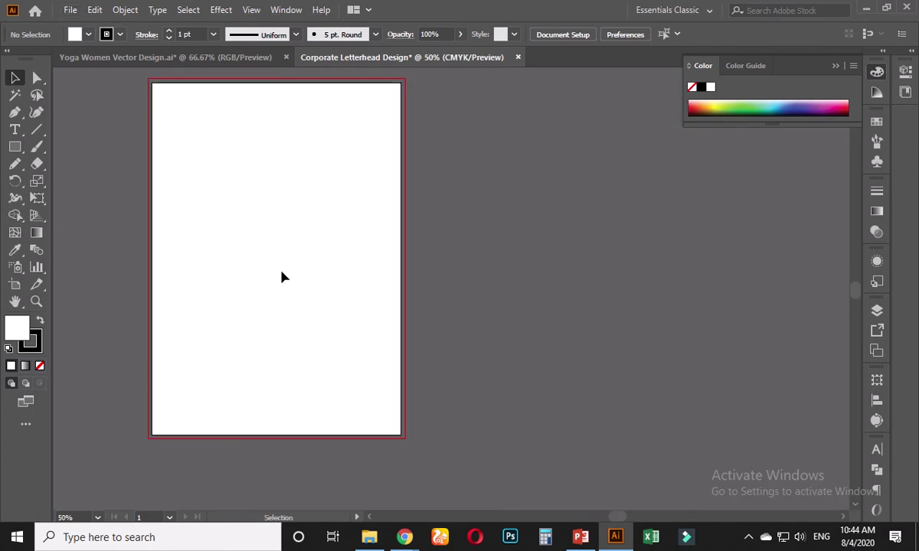
{"action": "left_click_drag", "start_coordinate": [273, 266], "coordinate": [310, 287]}
{"action": "left_click_drag", "start_coordinate": [303, 191], "coordinate": [297, 220]}
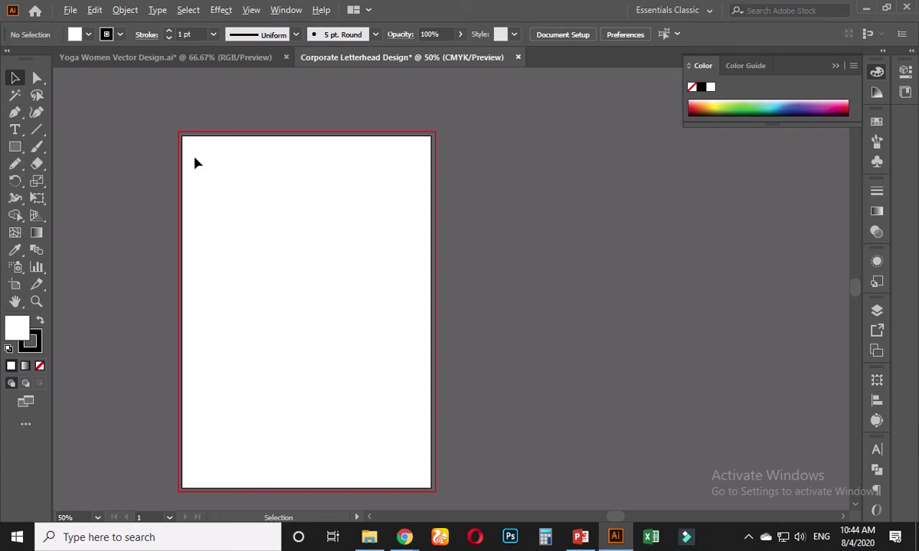
{"action": "scroll", "coordinate": [196, 162], "scroll_direction": "up", "scroll_amount": 2}
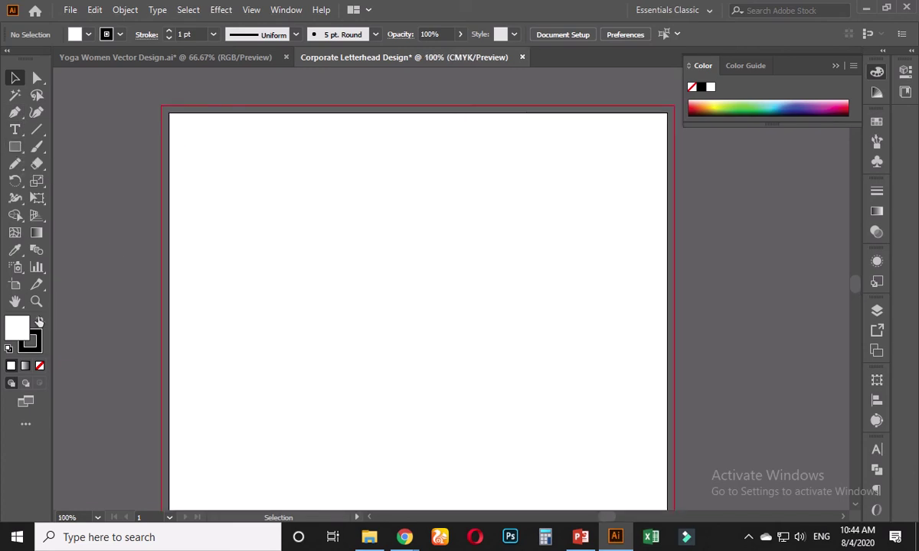
{"action": "left_click", "coordinate": [40, 366]}
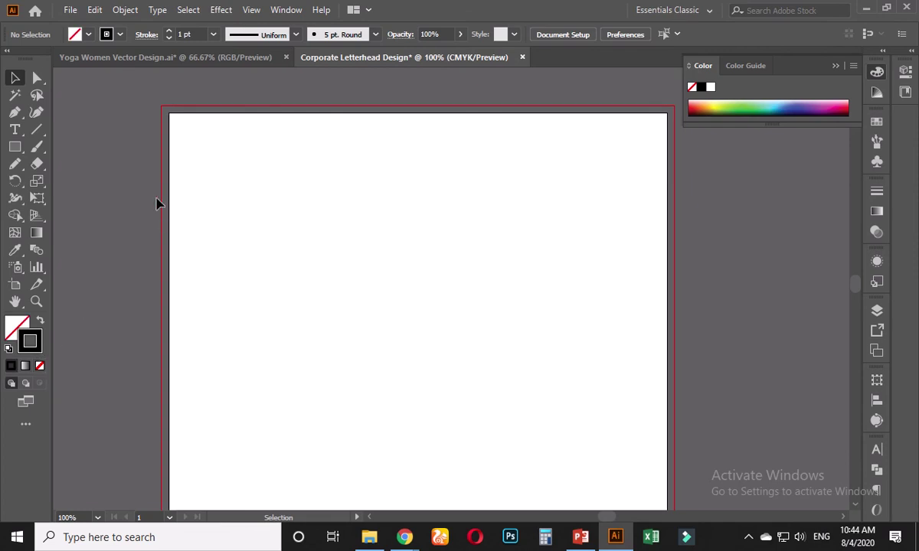
Step: Capture the artboard and highlight its top edge in yellow as a layout note
{"action": "key", "text": "Print"}
{"action": "left_click_drag", "start_coordinate": [89, 99], "coordinate": [708, 406]}
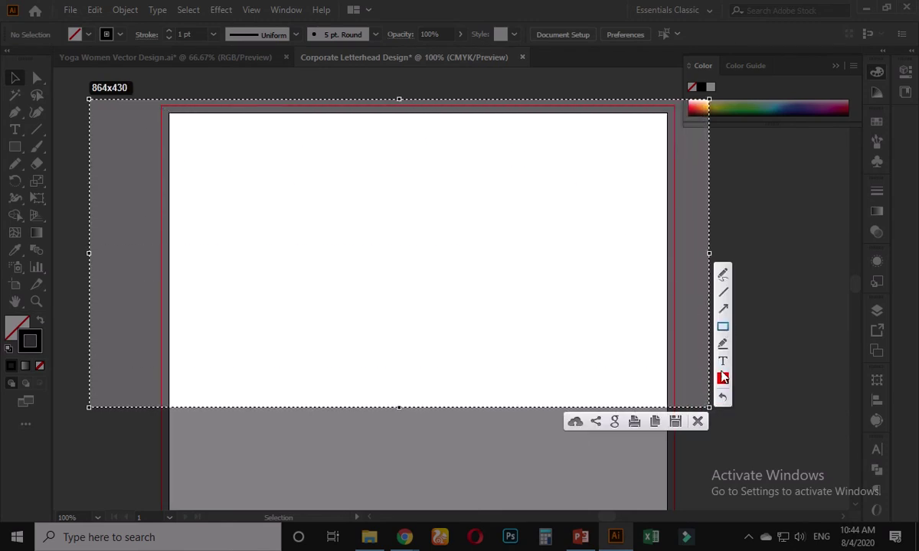
{"action": "left_click", "coordinate": [722, 343]}
{"action": "mouse_move", "coordinate": [165, 113]}
{"action": "left_mouse_down"}
{"action": "mouse_move", "coordinate": [277, 113]}
{"action": "mouse_move", "coordinate": [214, 115]}
{"action": "mouse_move", "coordinate": [260, 114]}
{"action": "left_mouse_up"}
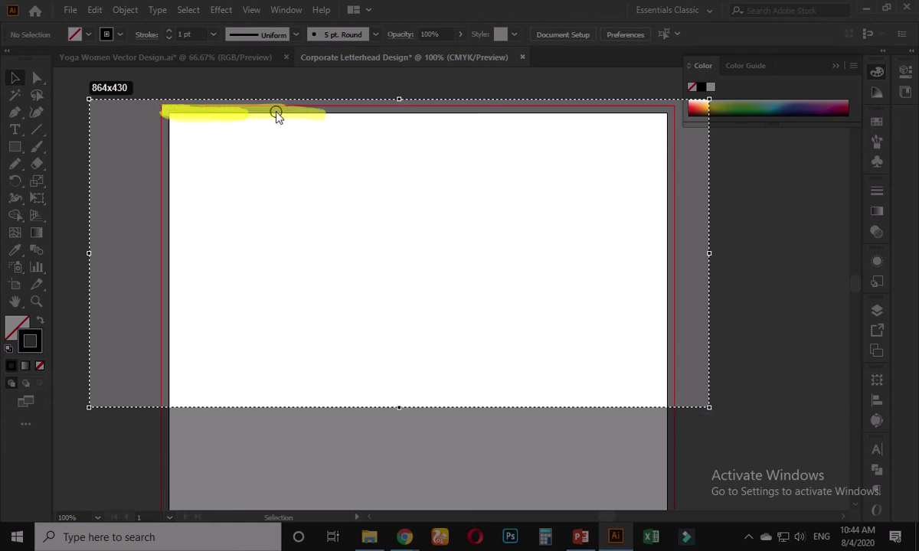
{"action": "key", "text": "Escape"}
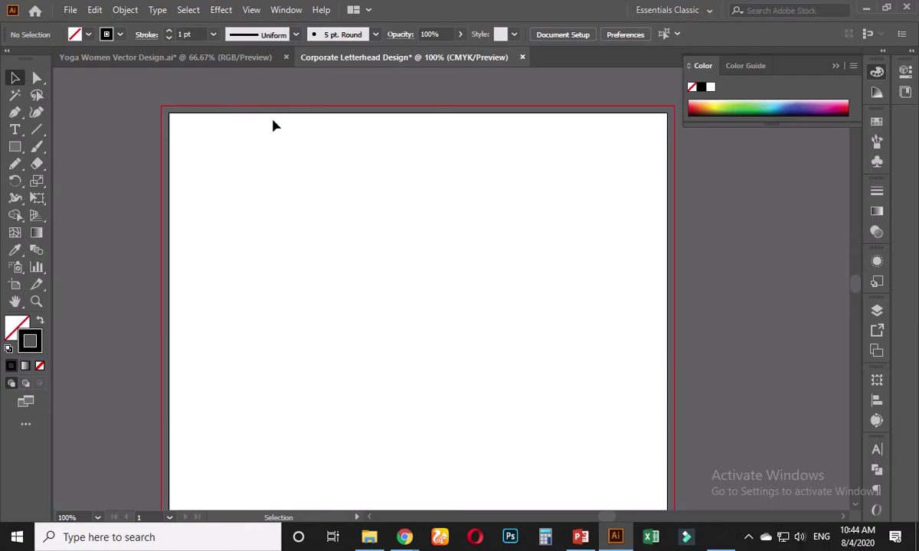
Step: Close the letterhead without saving and start a new A4 print document in inches
{"action": "left_click", "coordinate": [522, 56]}
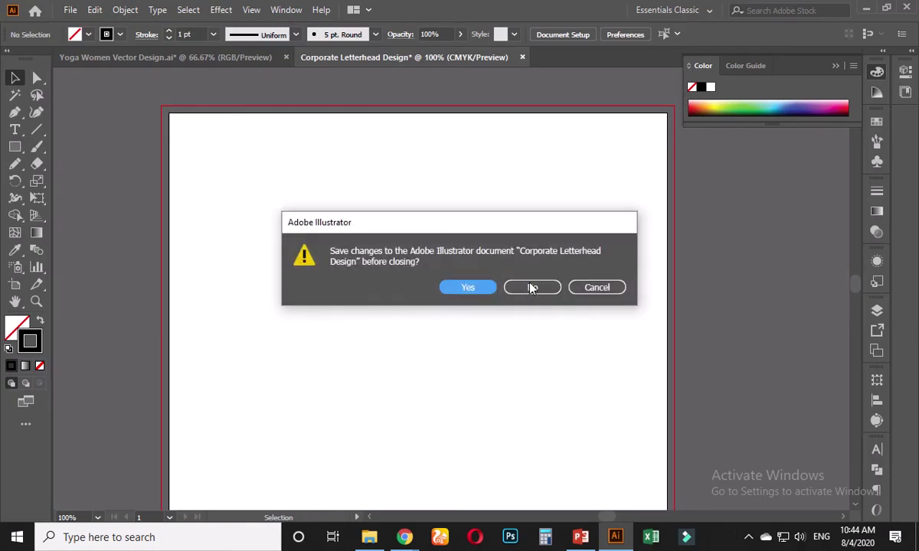
{"action": "left_click", "coordinate": [529, 287]}
{"action": "left_click", "coordinate": [69, 9]}
{"action": "left_click", "coordinate": [80, 27]}
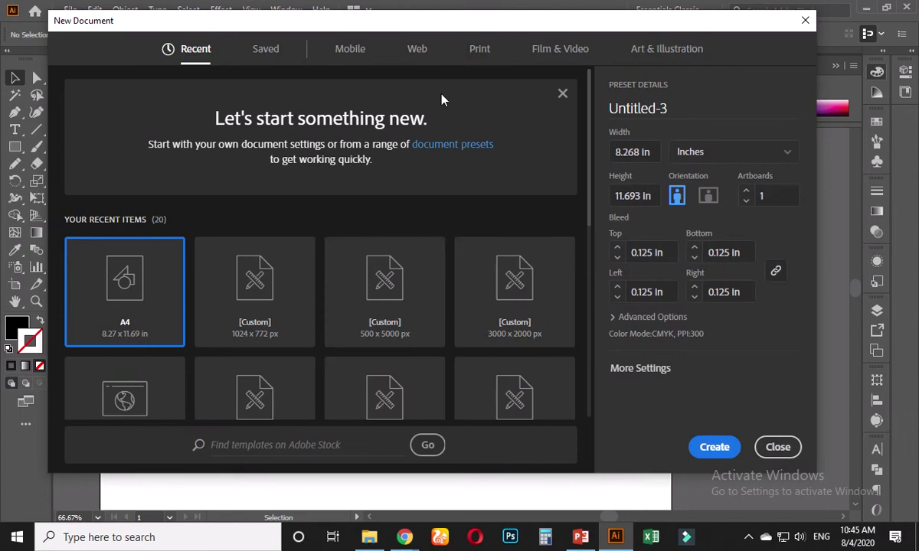
{"action": "left_click", "coordinate": [483, 50]}
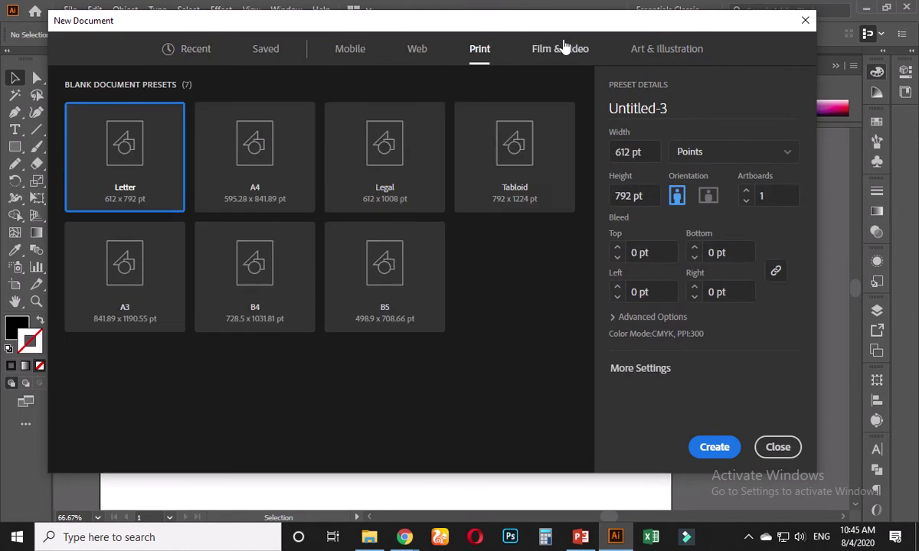
{"action": "left_click", "coordinate": [237, 177]}
{"action": "left_click", "coordinate": [705, 157]}
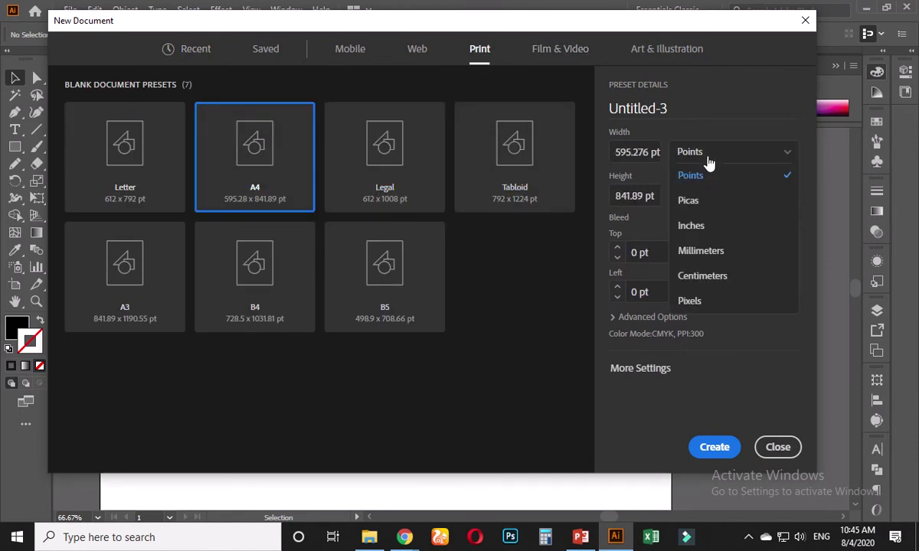
{"action": "left_click", "coordinate": [691, 225]}
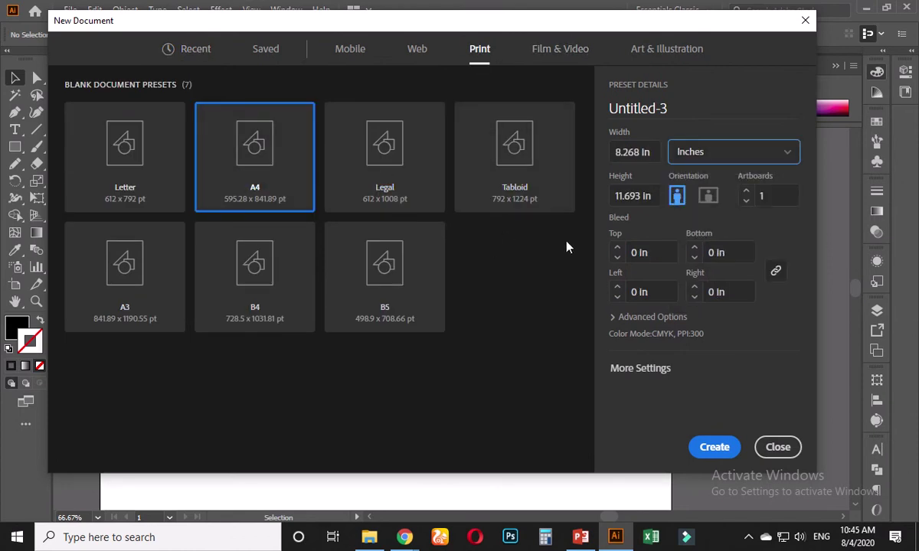
Step: Set a 0.125 in bleed on every side and create Untitled-3
{"action": "left_click", "coordinate": [658, 253]}
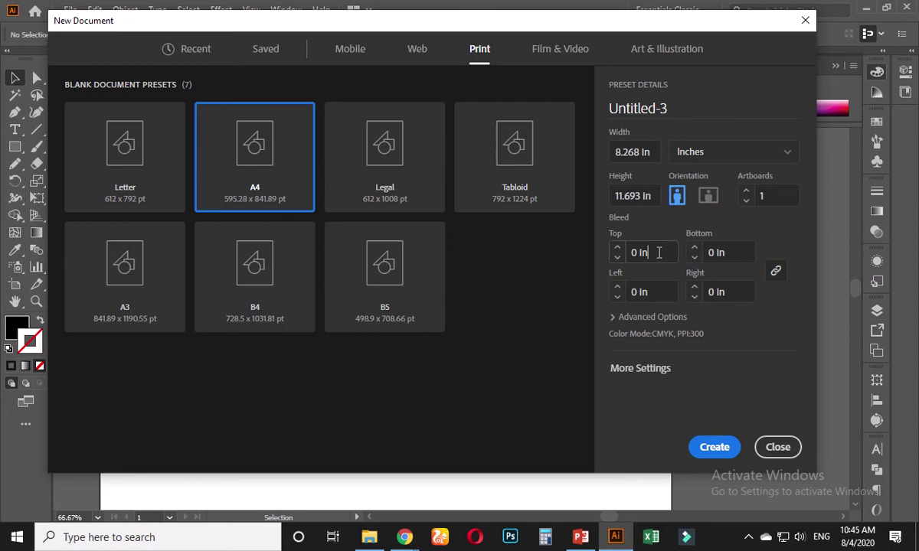
{"action": "left_click", "coordinate": [710, 255]}
{"action": "left_click", "coordinate": [659, 252]}
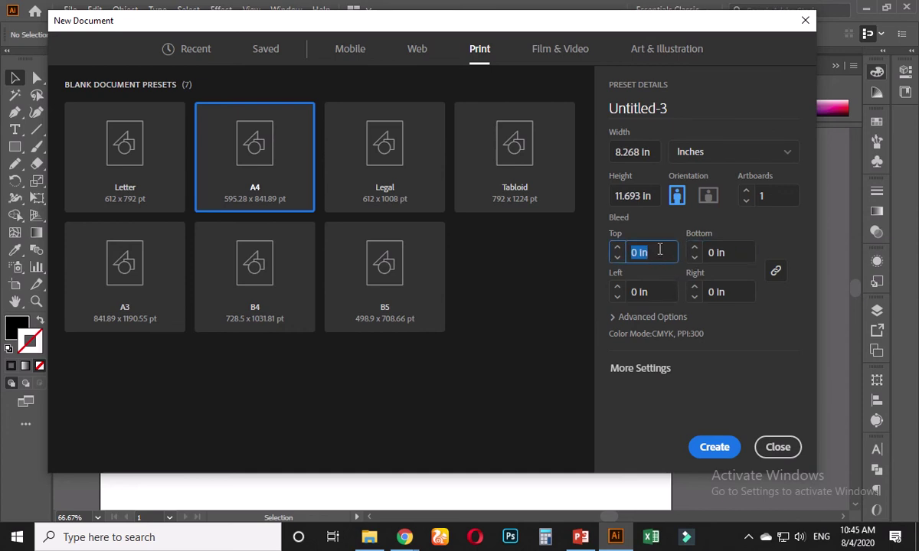
{"action": "type", "text": "0.25"}
{"action": "key", "text": "Return"}
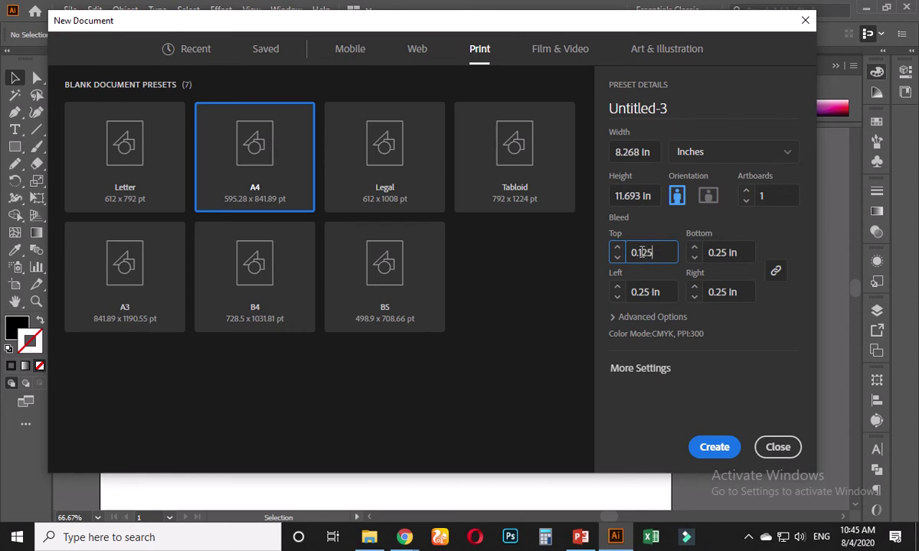
{"action": "left_click", "coordinate": [750, 338]}
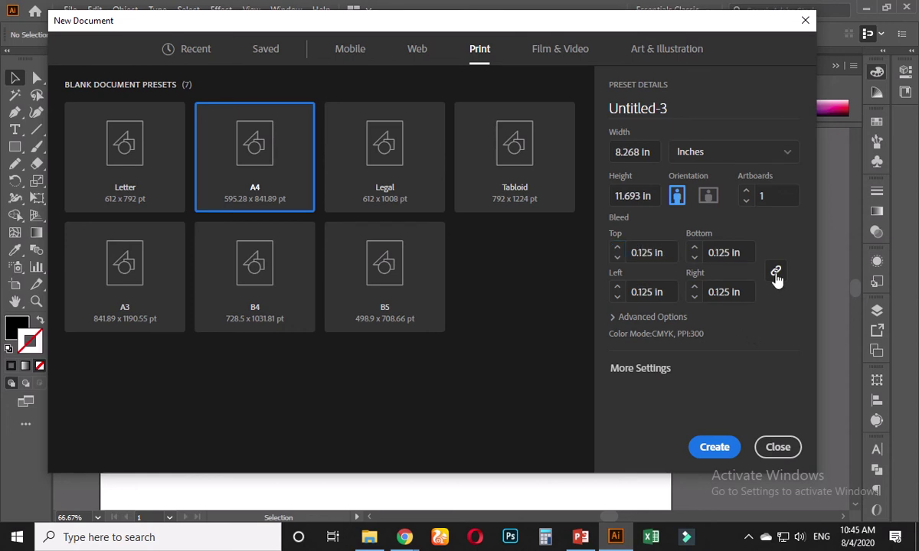
{"action": "left_click", "coordinate": [721, 446]}
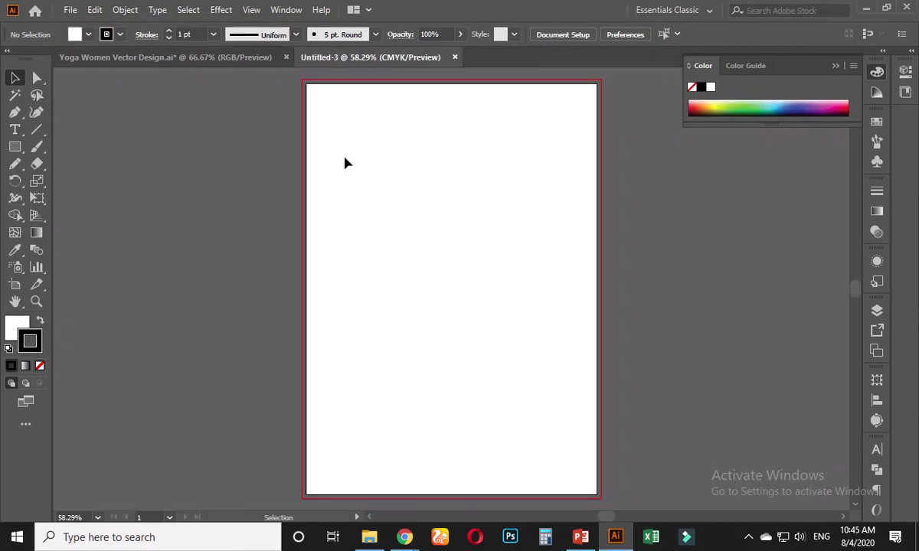
Step: Draw a trial square, snap it to the artboard's top-left corner, then delete it
{"action": "scroll", "coordinate": [345, 162], "scroll_direction": "up", "scroll_amount": 3}
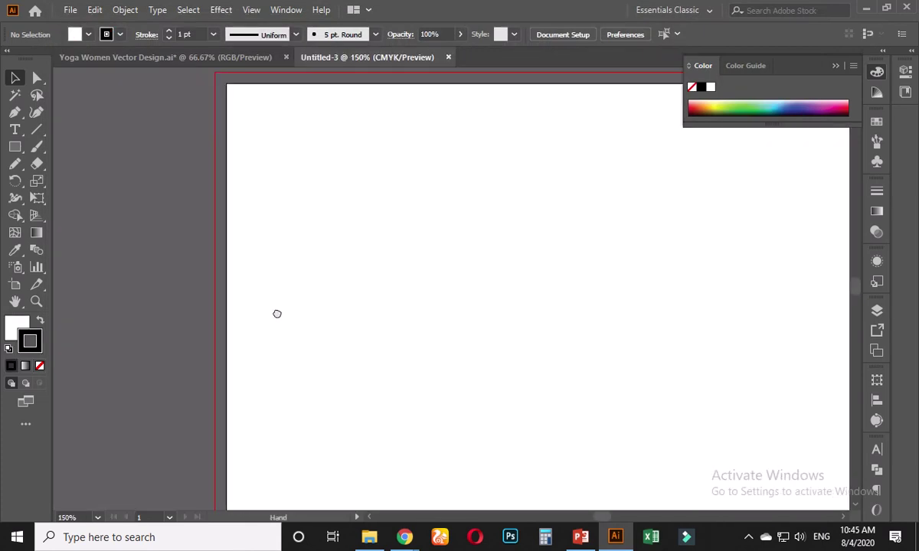
{"action": "scroll", "coordinate": [227, 215], "scroll_direction": "up", "scroll_amount": 3}
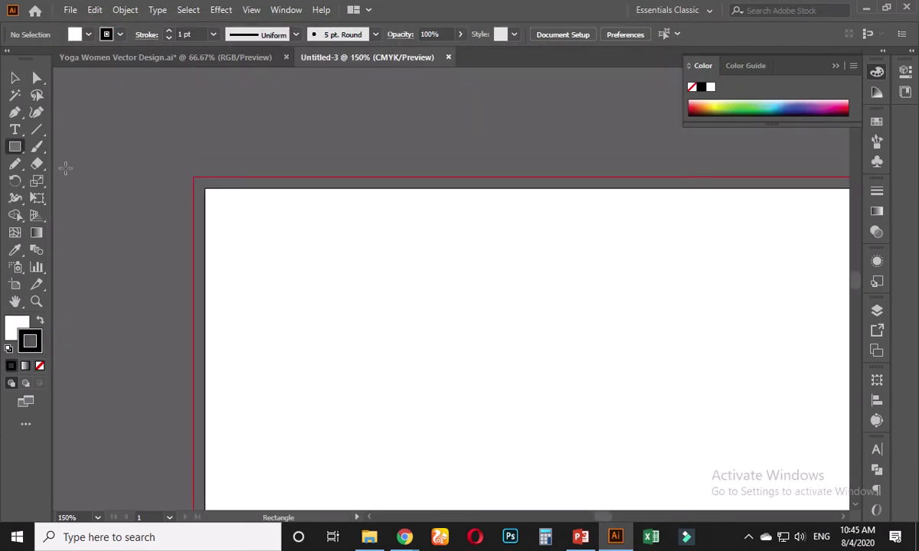
{"action": "left_click_drag", "start_coordinate": [192, 176], "coordinate": [276, 268]}
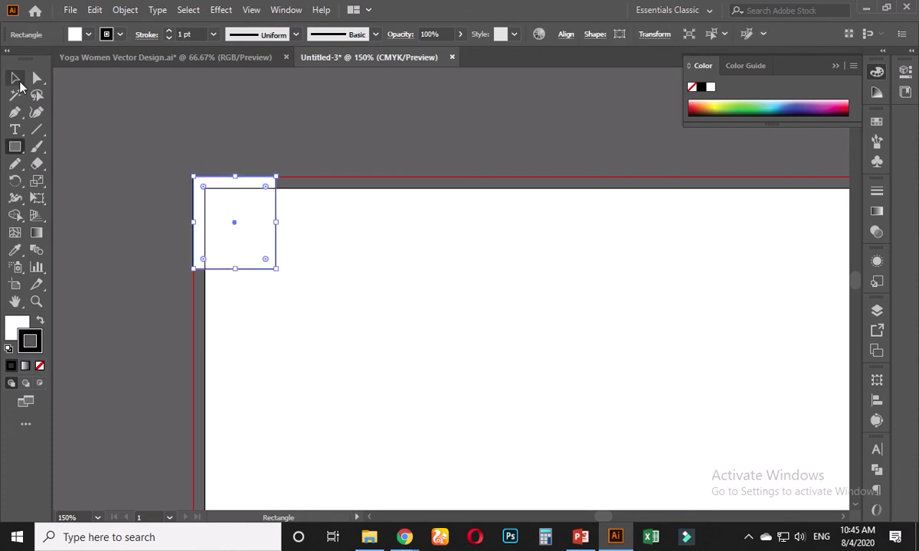
{"action": "key", "text": "v"}
{"action": "mouse_move", "coordinate": [257, 208]}
{"action": "left_mouse_down"}
{"action": "mouse_move", "coordinate": [283, 223]}
{"action": "mouse_move", "coordinate": [270, 220]}
{"action": "left_mouse_up"}
{"action": "key", "text": "Delete"}
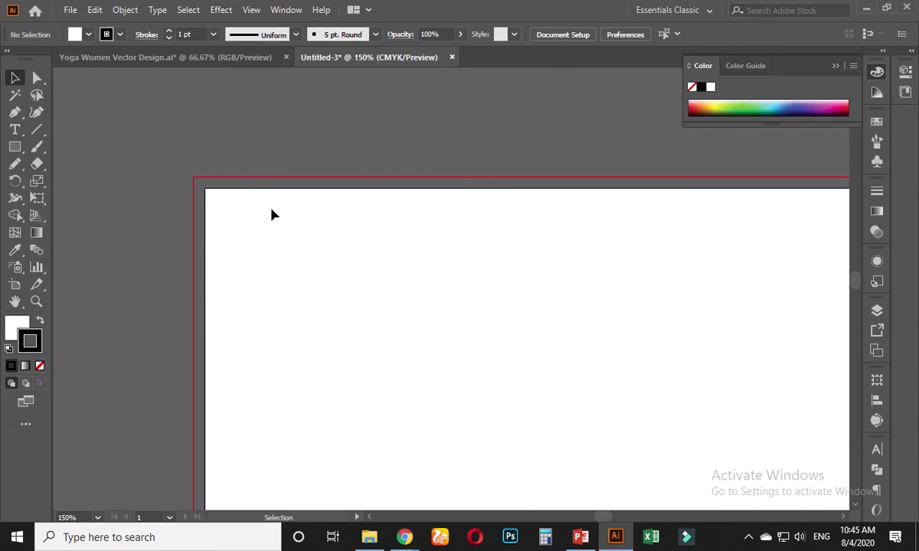
Step: Draw a trial circle over the artboard's top-left corner, then delete it
{"action": "scroll", "coordinate": [253, 214], "scroll_direction": "down", "scroll_amount": 5}
{"action": "scroll", "coordinate": [285, 253], "scroll_direction": "up", "scroll_amount": 3}
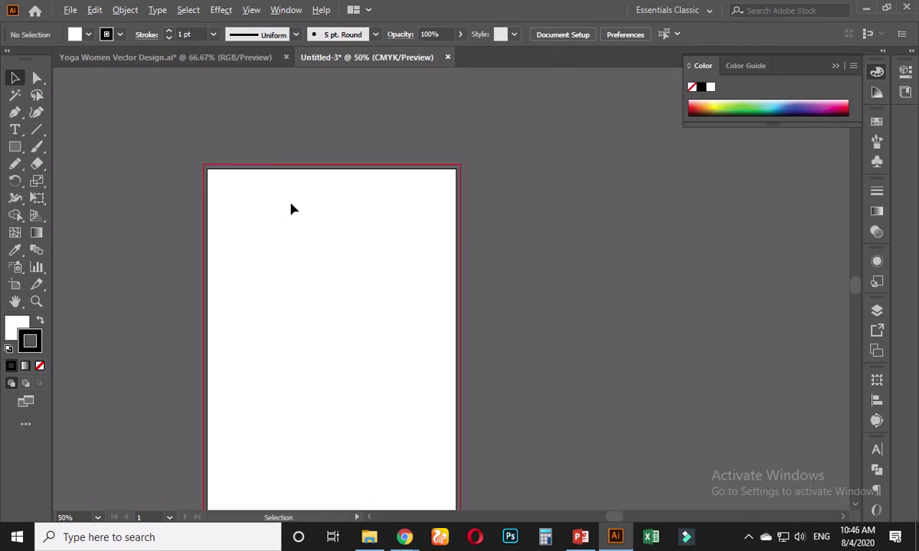
{"action": "scroll", "coordinate": [246, 215], "scroll_direction": "up", "scroll_amount": 2}
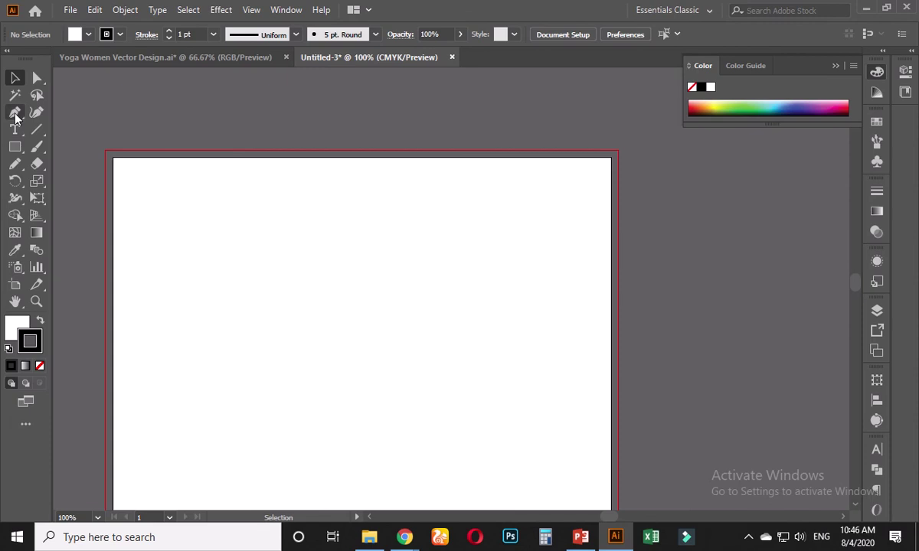
{"action": "left_click_drag", "start_coordinate": [19, 155], "coordinate": [78, 180]}
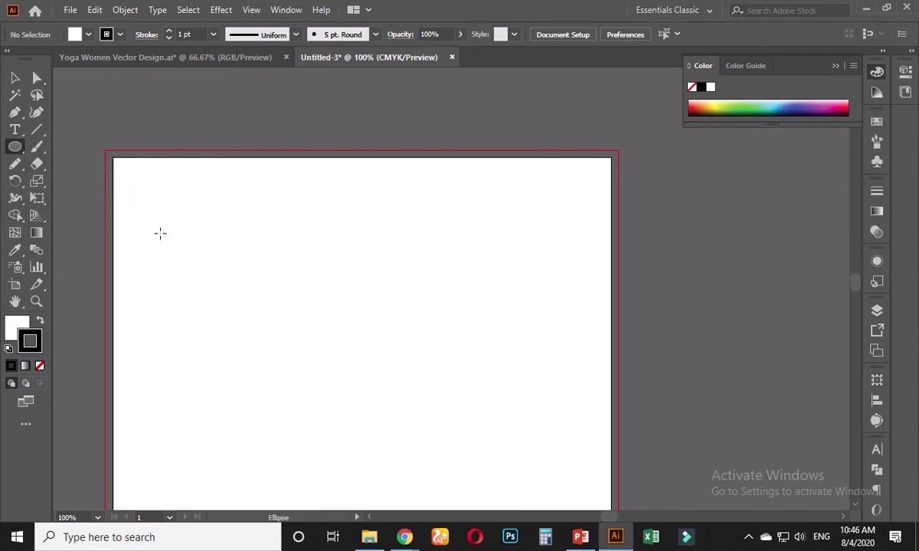
{"action": "left_click_drag", "start_coordinate": [160, 232], "coordinate": [206, 239]}
{"action": "scroll", "coordinate": [206, 239], "scroll_direction": "down", "scroll_amount": 1}
{"action": "left_click_drag", "start_coordinate": [252, 263], "coordinate": [248, 196]}
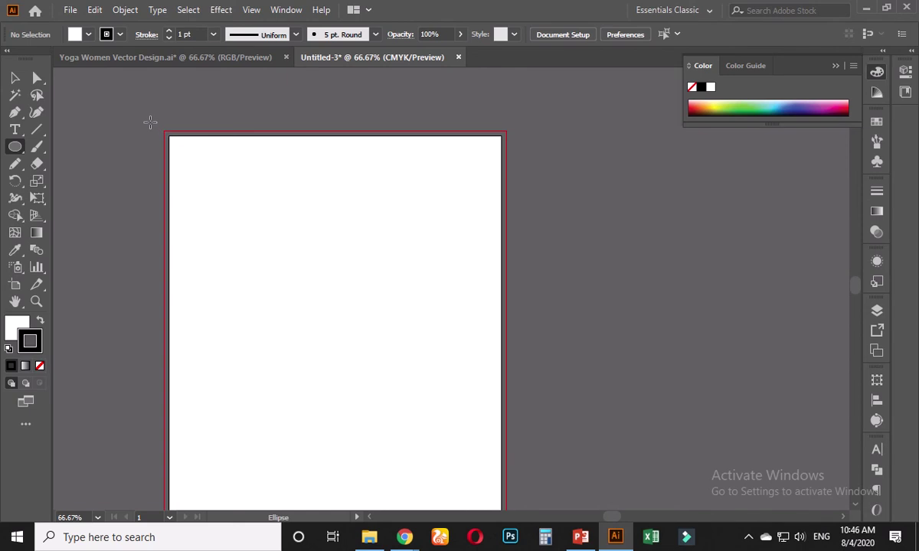
{"action": "mouse_move", "coordinate": [131, 109]}
{"action": "left_mouse_down"}
{"action": "mouse_move", "coordinate": [205, 211]}
{"action": "mouse_move", "coordinate": [280, 278]}
{"action": "left_mouse_up"}
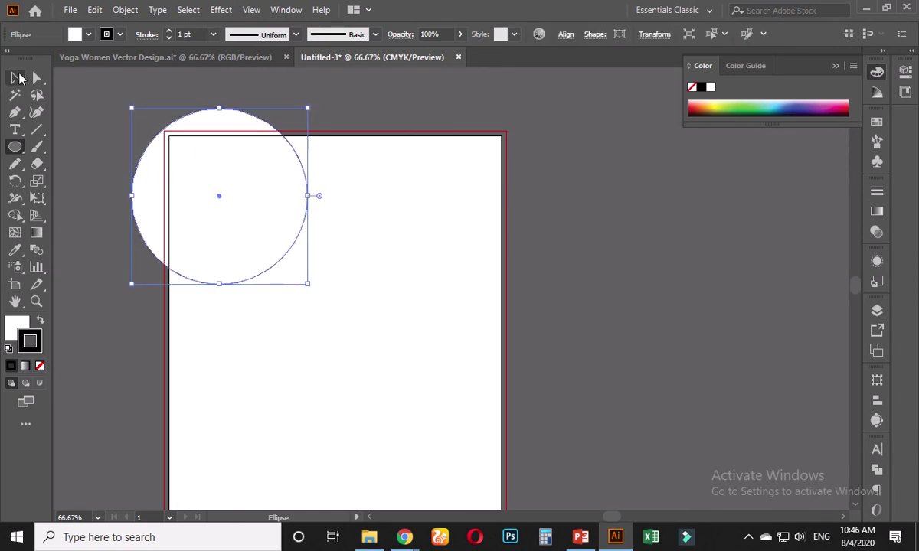
{"action": "left_click", "coordinate": [18, 77]}
{"action": "key", "text": "Delete"}
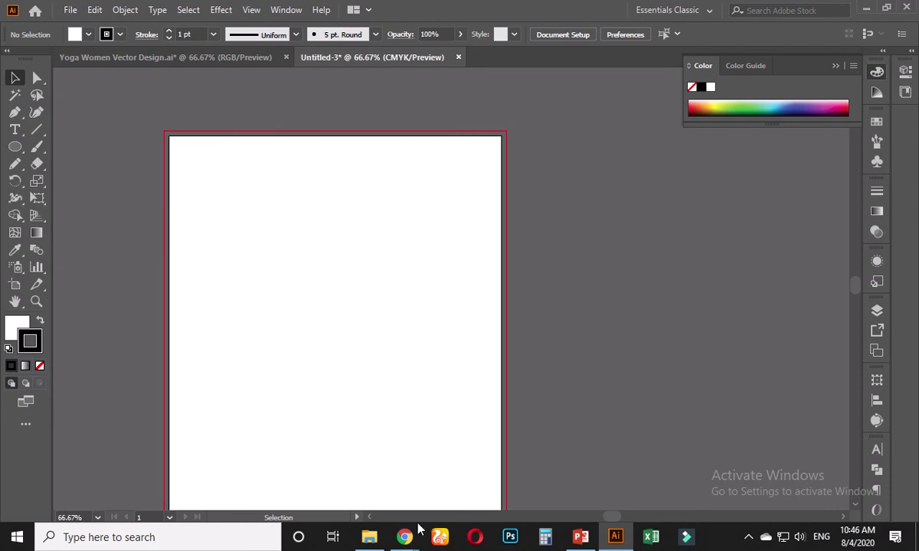
Step: Back in Chrome, glance at the Behance tab, then load graphicriver.net from the search tab
{"action": "mouse_move", "coordinate": [419, 528]}
{"action": "left_click", "coordinate": [369, 496]}
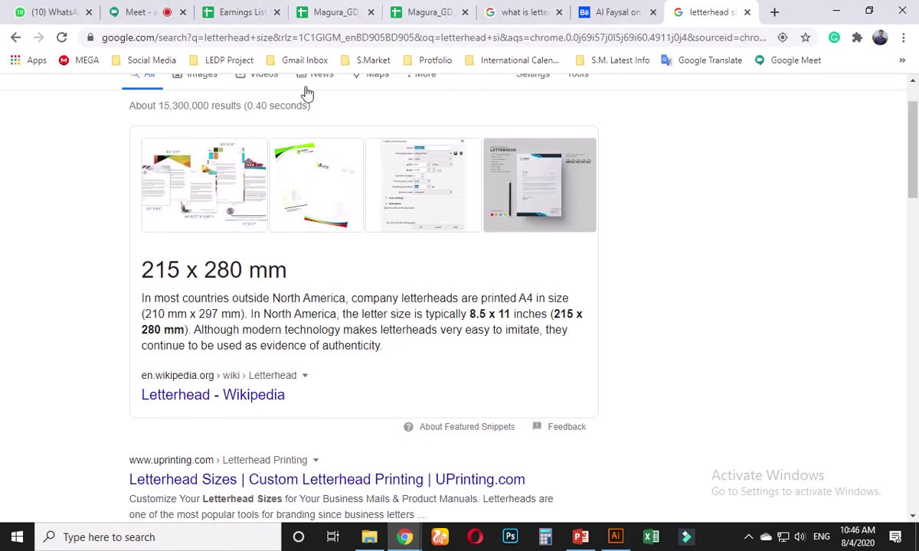
{"action": "left_click", "coordinate": [604, 13]}
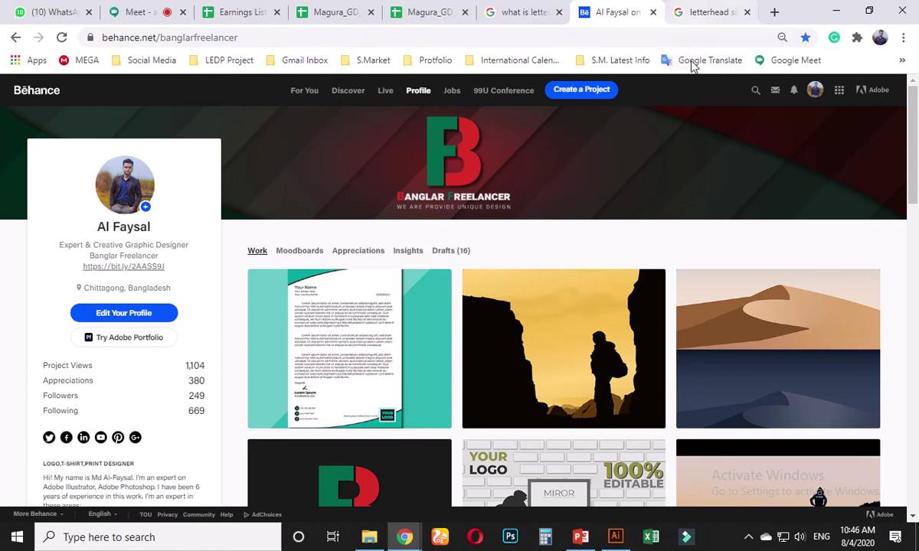
{"action": "left_click", "coordinate": [731, 13]}
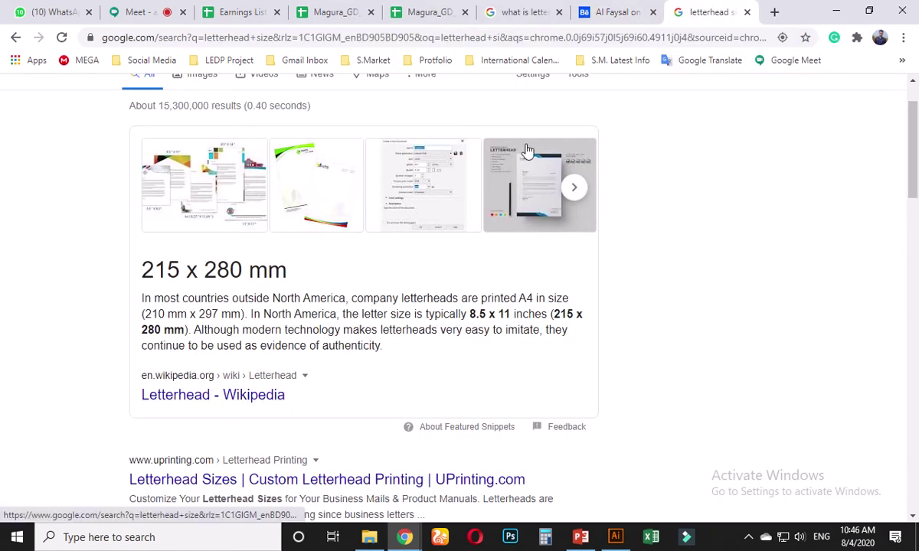
{"action": "scroll", "coordinate": [527, 151], "scroll_direction": "up", "scroll_amount": 1}
{"action": "left_click", "coordinate": [708, 44]}
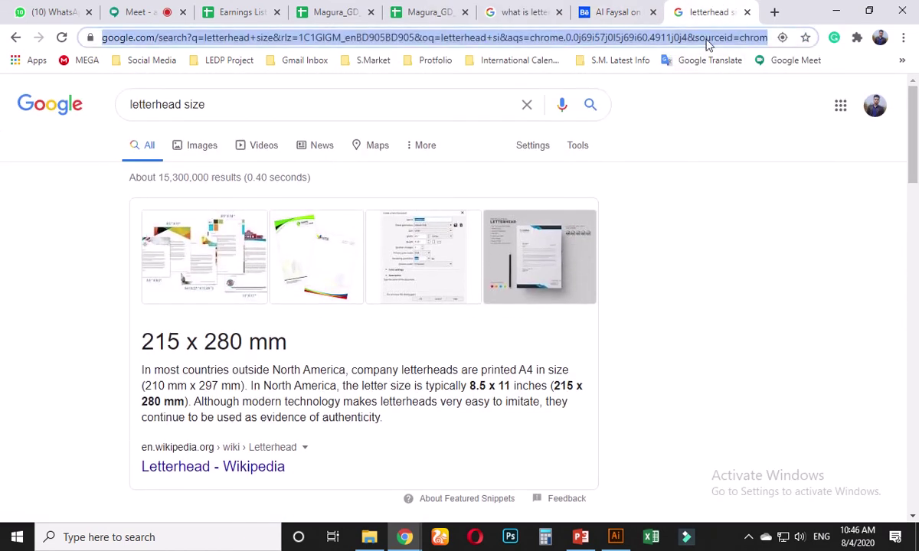
{"action": "type", "text": "gra"}
{"action": "key", "text": "Return"}
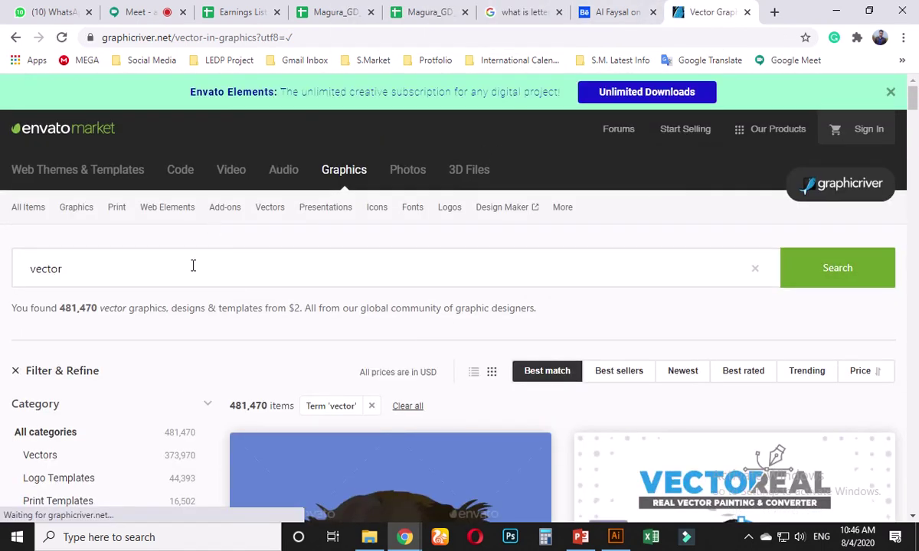
Step: Search GraphicRiver for 'letterhead' and limit results to items added in the last year
{"action": "double_click", "coordinate": [193, 266]}
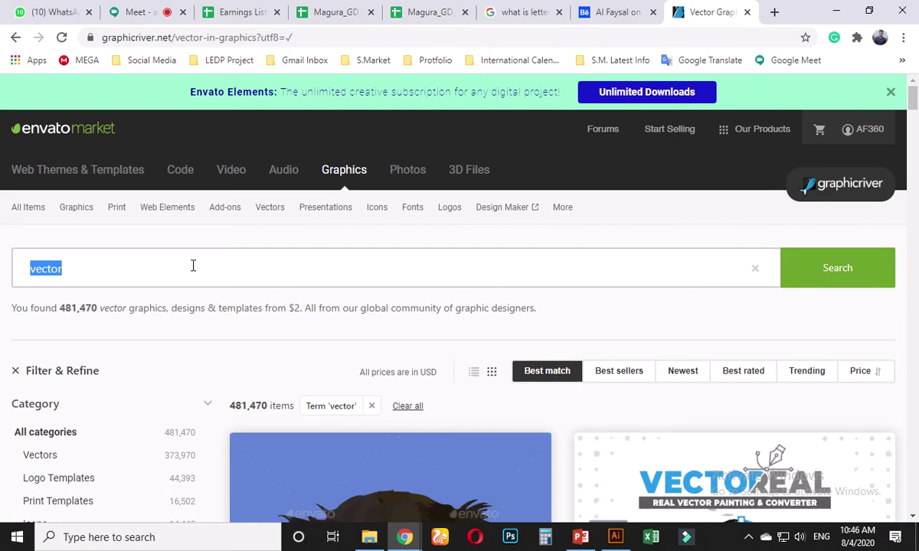
{"action": "type", "text": "letterhead"}
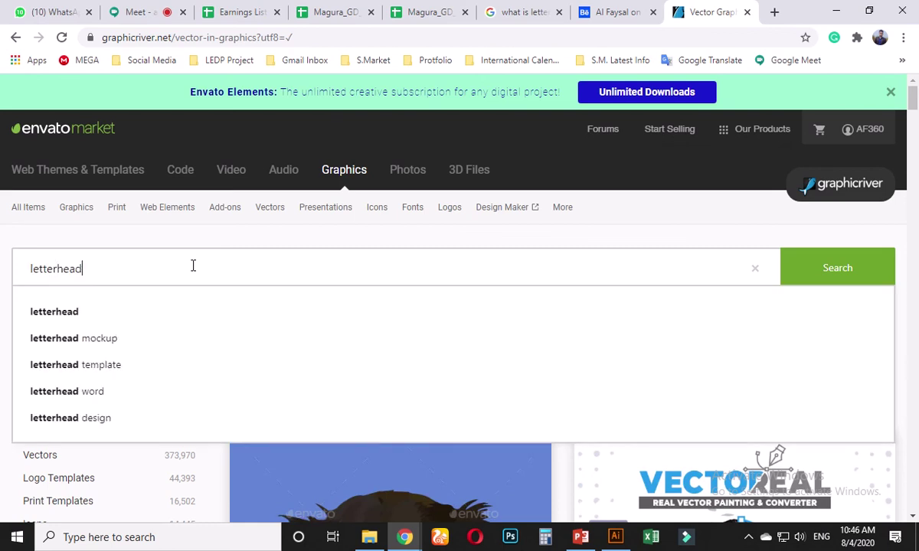
{"action": "key", "text": "Return"}
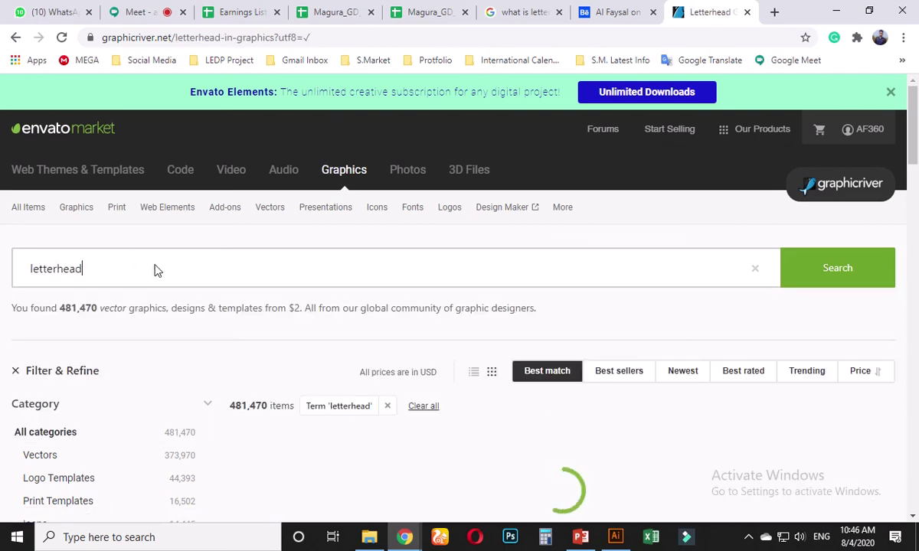
{"action": "scroll", "coordinate": [162, 328], "scroll_direction": "down", "scroll_amount": 15}
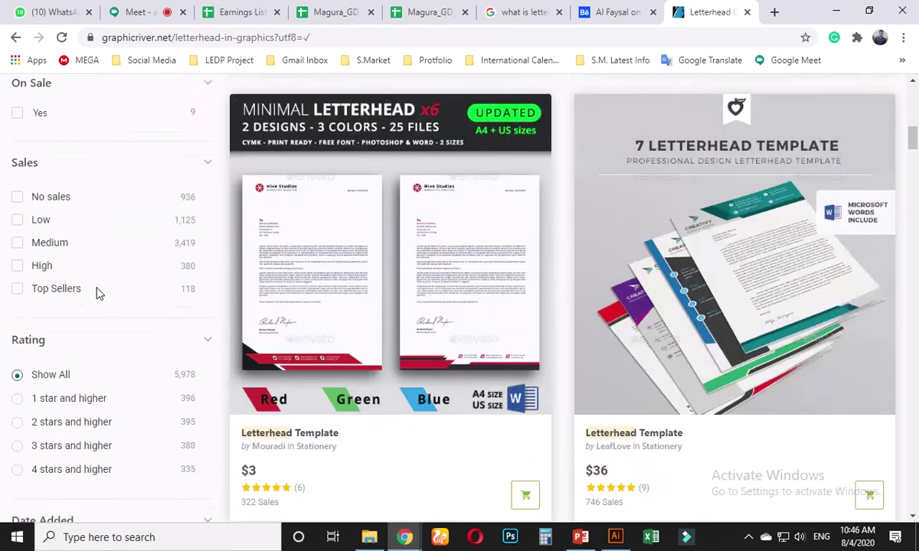
{"action": "scroll", "coordinate": [80, 306], "scroll_direction": "down", "scroll_amount": 1}
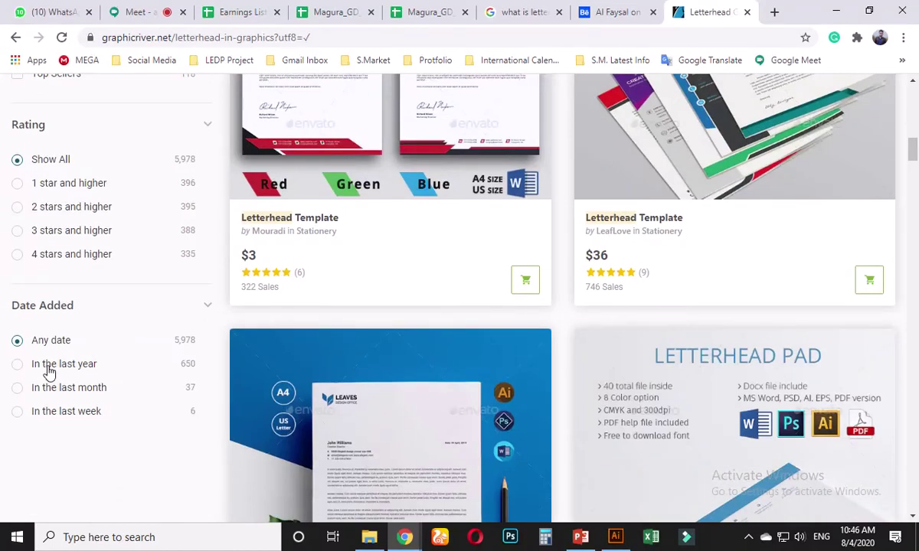
{"action": "left_click", "coordinate": [48, 366]}
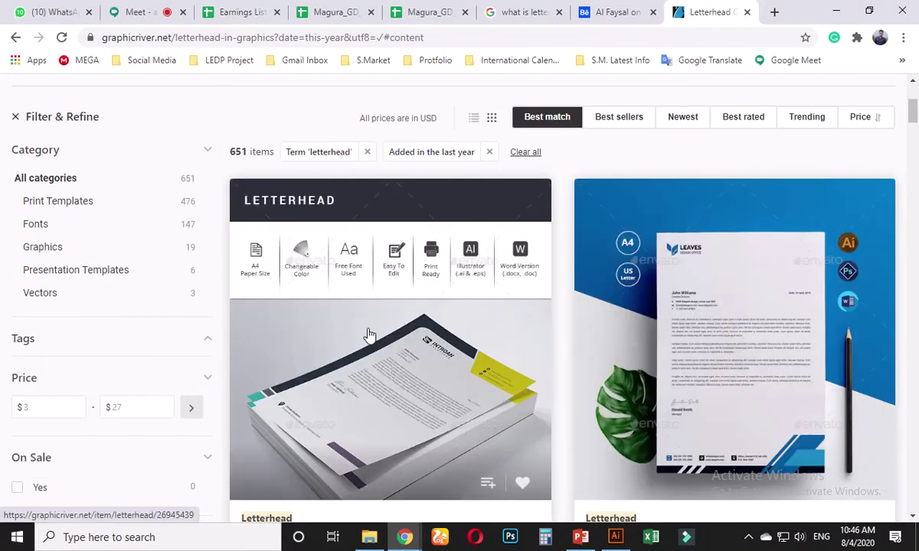
{"action": "scroll", "coordinate": [497, 325], "scroll_direction": "down", "scroll_amount": 3}
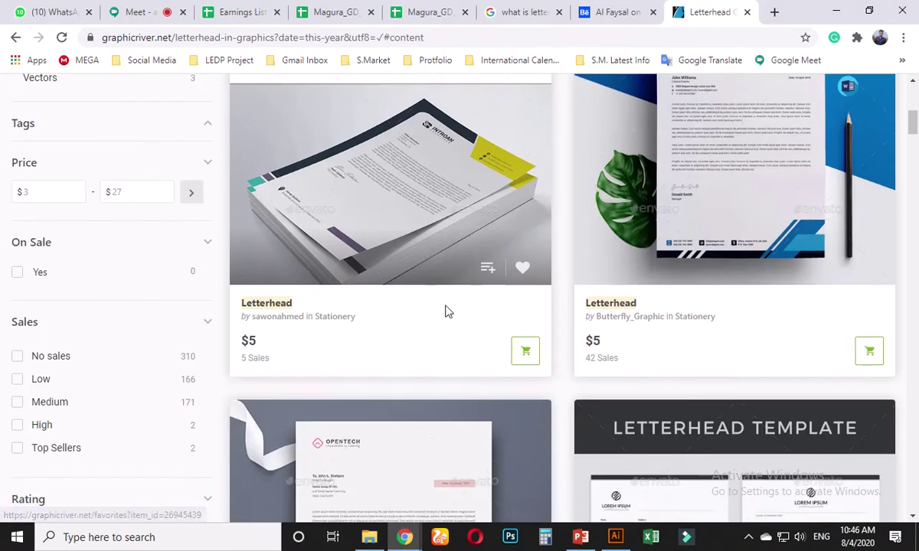
Step: Open the Letterhead template's item page and browse its previews
{"action": "left_click", "coordinate": [418, 176]}
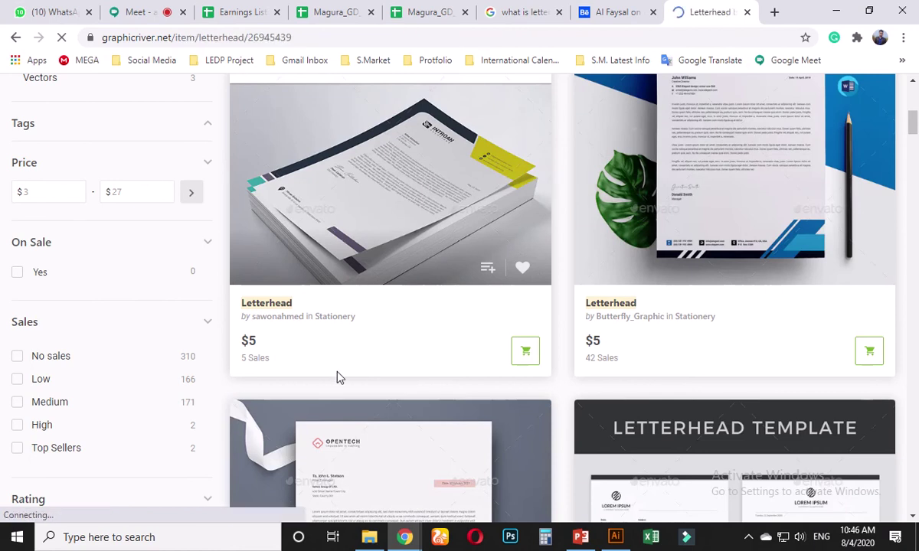
{"action": "scroll", "coordinate": [482, 291], "scroll_direction": "down", "scroll_amount": 3}
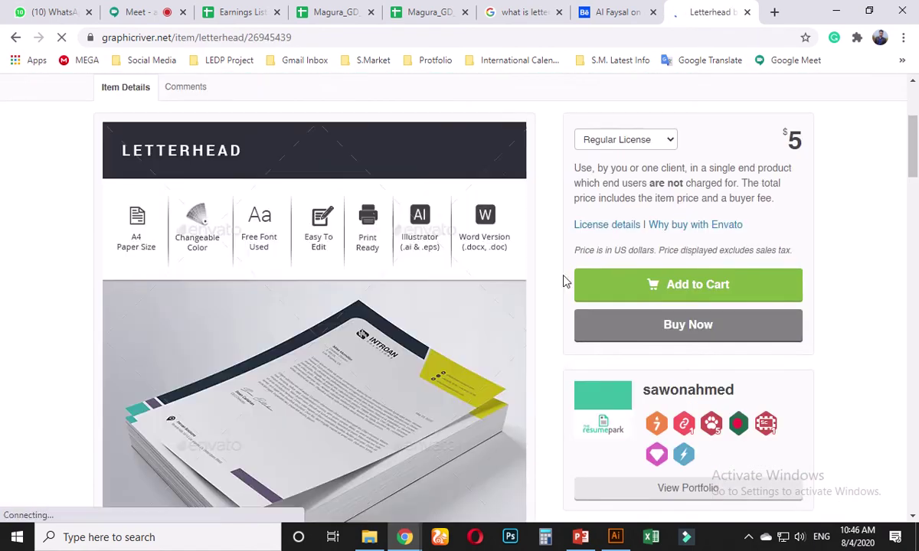
{"action": "scroll", "coordinate": [607, 306], "scroll_direction": "down", "scroll_amount": 5}
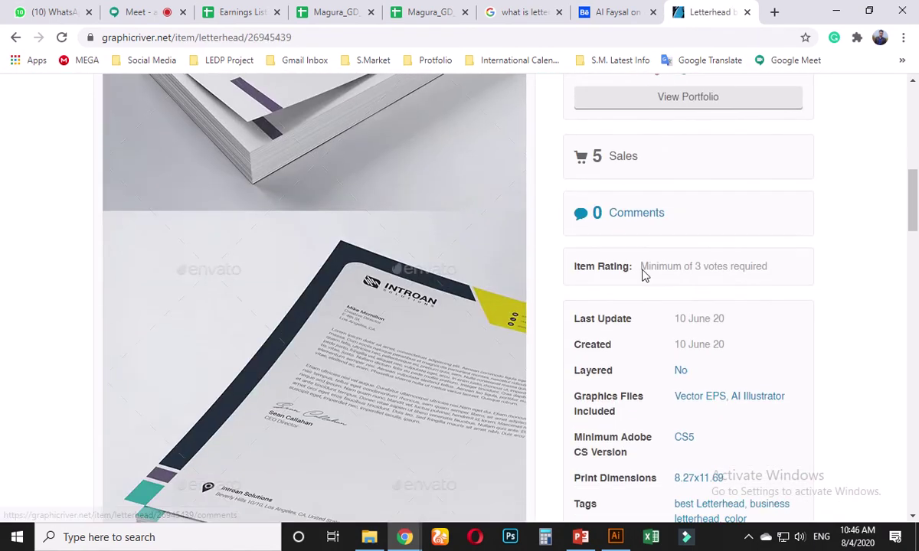
{"action": "scroll", "coordinate": [645, 272], "scroll_direction": "down", "scroll_amount": 2}
{"action": "scroll", "coordinate": [582, 276], "scroll_direction": "up", "scroll_amount": 6}
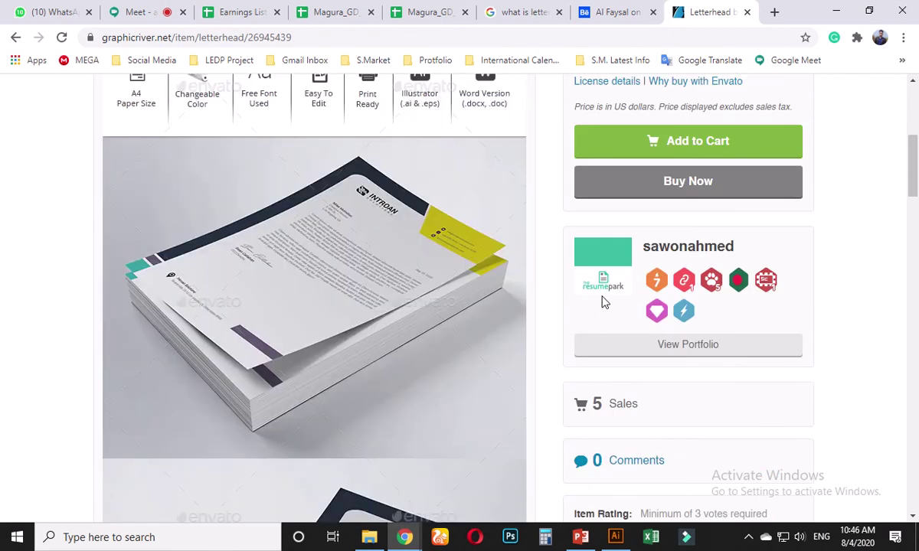
{"action": "scroll", "coordinate": [602, 300], "scroll_direction": "down", "scroll_amount": 10}
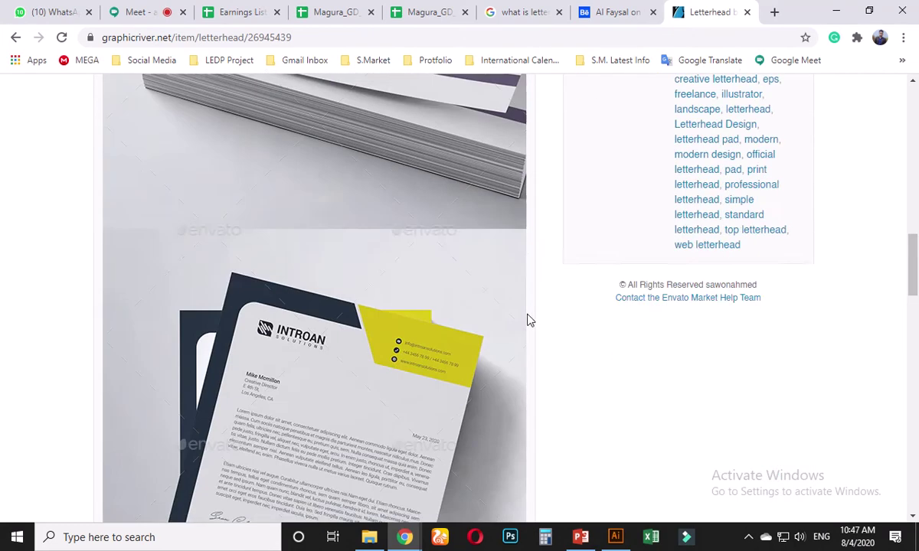
{"action": "scroll", "coordinate": [577, 308], "scroll_direction": "down", "scroll_amount": 7}
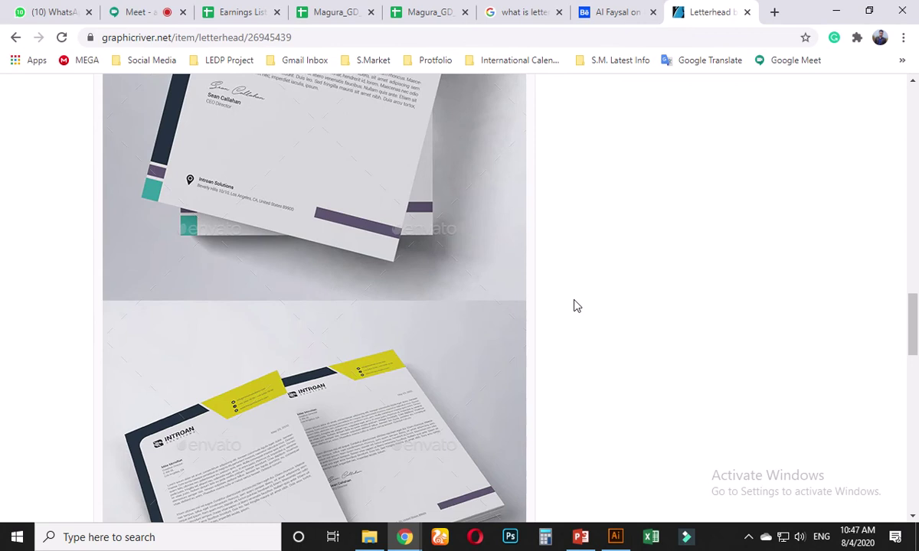
{"action": "scroll", "coordinate": [577, 307], "scroll_direction": "down", "scroll_amount": 3}
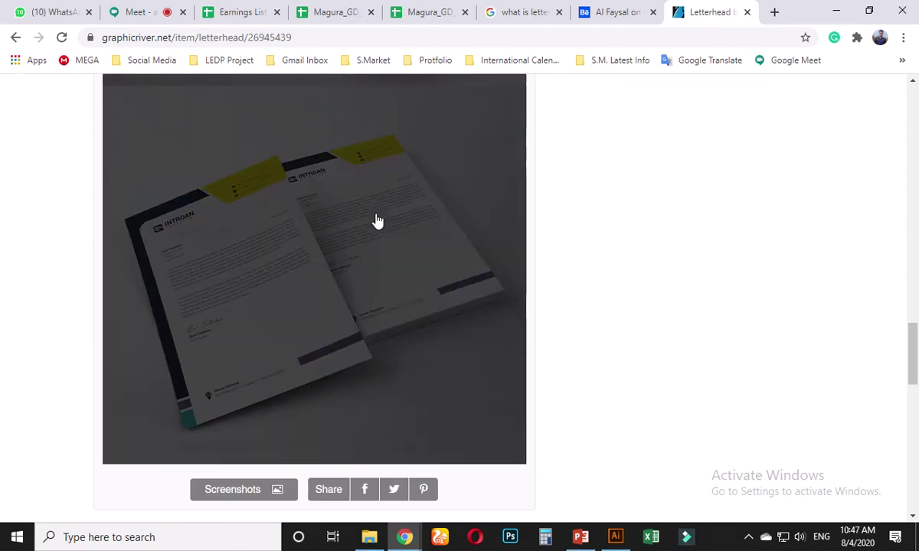
Step: Open the full-size letterhead screenshot and copy the image
{"action": "right_click", "coordinate": [344, 206]}
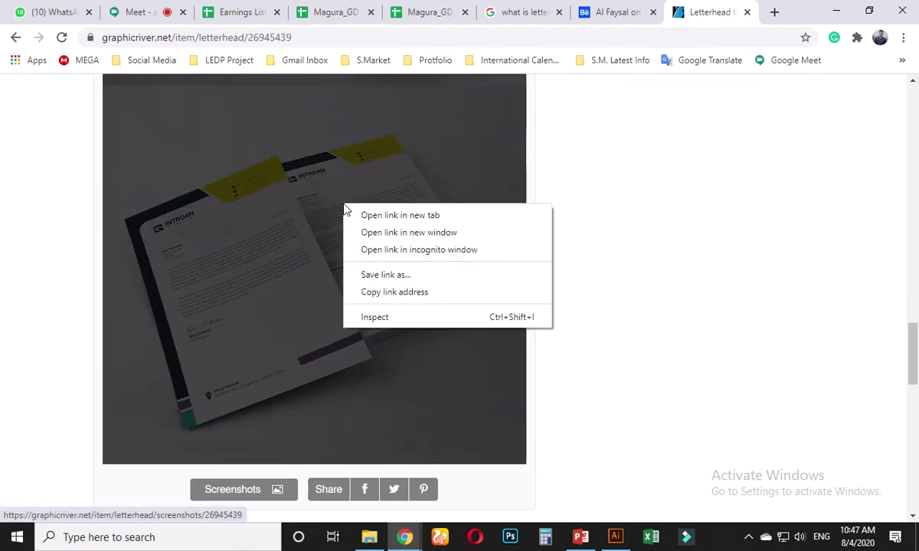
{"action": "left_click", "coordinate": [609, 175]}
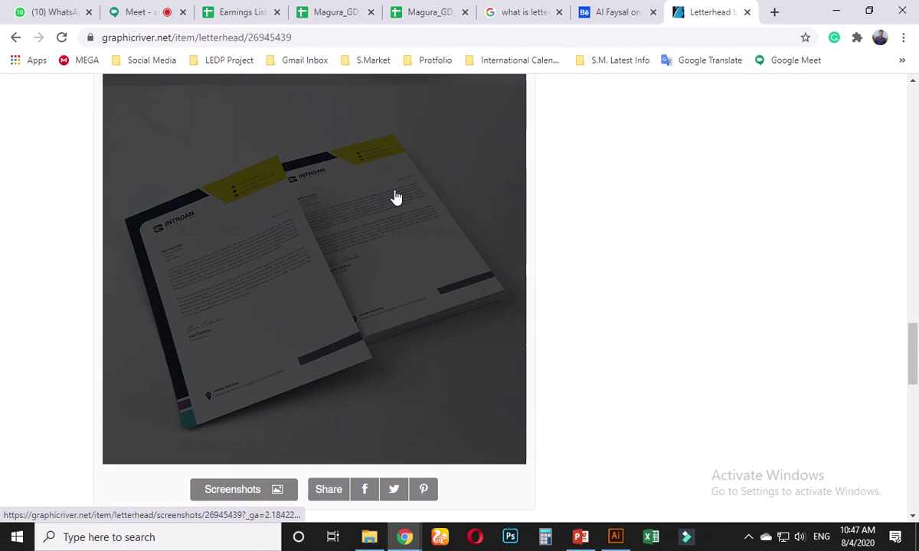
{"action": "left_click", "coordinate": [420, 197]}
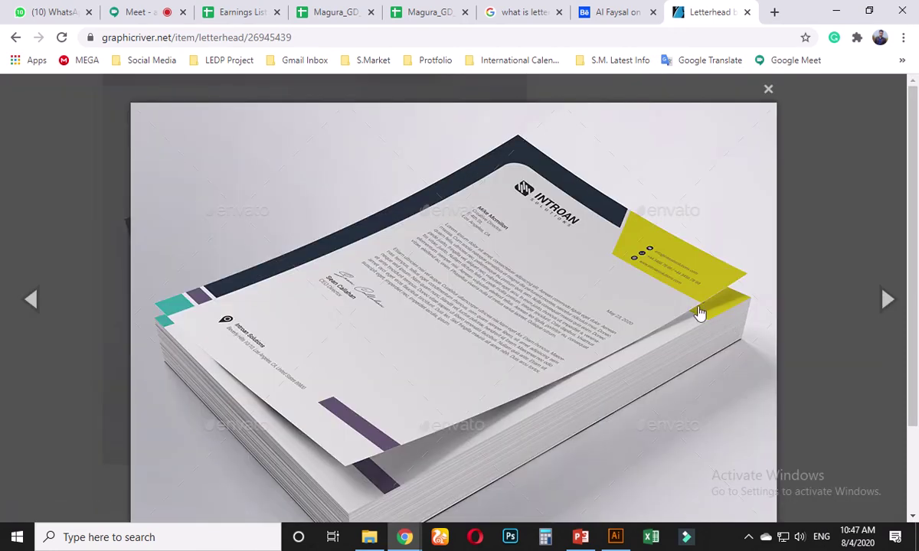
{"action": "right_click", "coordinate": [503, 222]}
{"action": "left_click", "coordinate": [559, 260]}
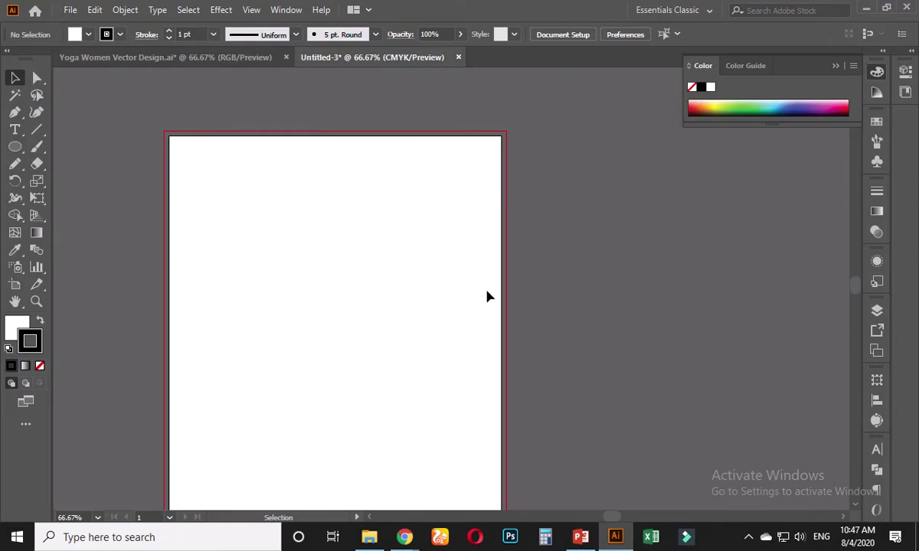
{"action": "scroll", "coordinate": [488, 296], "scroll_direction": "down", "scroll_amount": 3}
Step: Paste the letterhead photo and place it to the right of the artboard
{"action": "left_click_drag", "start_coordinate": [537, 349], "coordinate": [413, 304]}
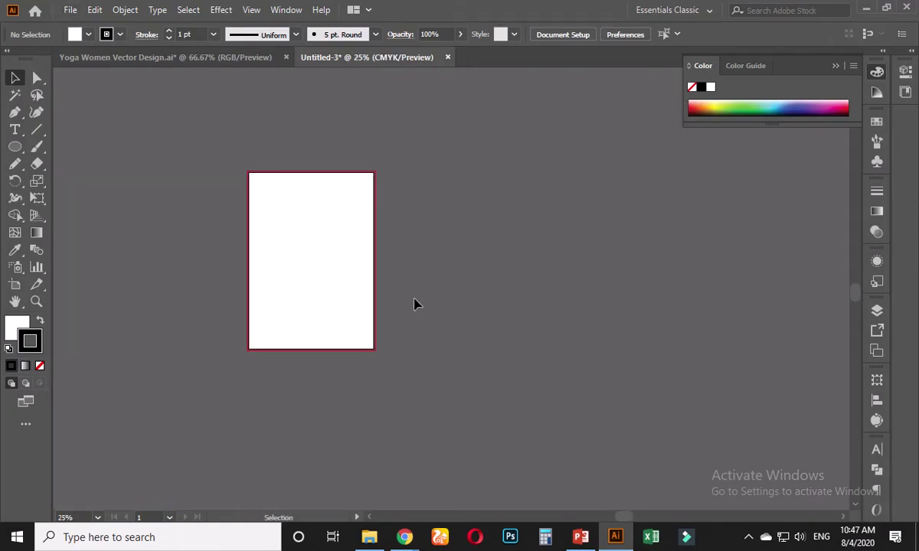
{"action": "key", "text": "ctrl+v"}
{"action": "left_click_drag", "start_coordinate": [472, 309], "coordinate": [577, 317]}
{"action": "left_click", "coordinate": [646, 271]}
{"action": "scroll", "coordinate": [563, 319], "scroll_direction": "up", "scroll_amount": 1}
Step: Draw a small square left of the artboard and duplicate it into a column of four
{"action": "left_click_drag", "start_coordinate": [14, 146], "coordinate": [50, 148]}
{"action": "left_click_drag", "start_coordinate": [113, 180], "coordinate": [152, 188]}
{"action": "left_click", "coordinate": [15, 77]}
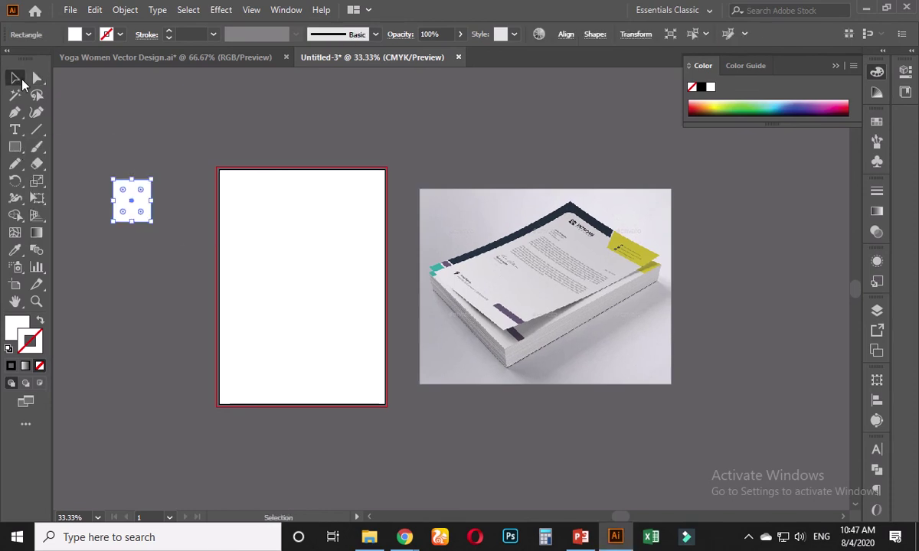
{"action": "left_click", "coordinate": [148, 172]}
{"action": "left_click", "coordinate": [138, 201]}
{"action": "left_click_drag", "start_coordinate": [140, 201], "coordinate": [140, 264]}
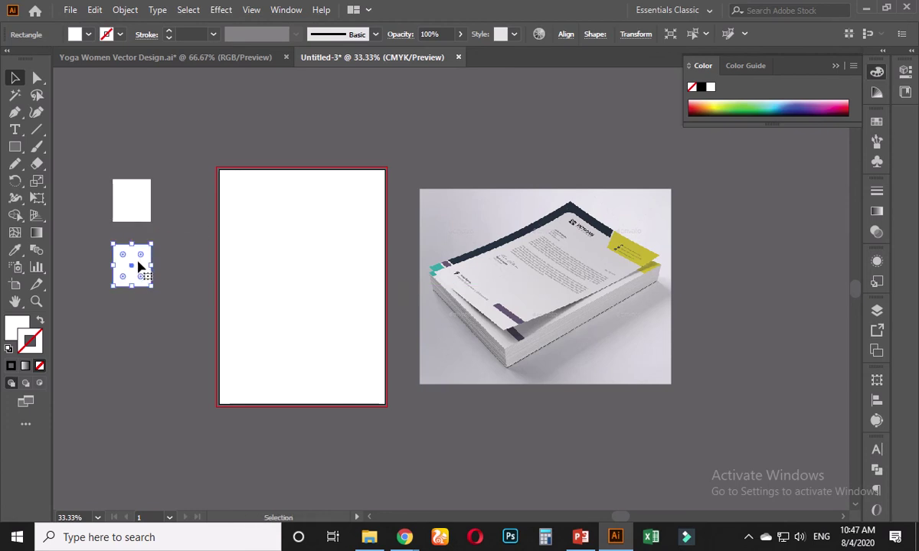
{"action": "left_click_drag", "start_coordinate": [140, 269], "coordinate": [138, 343]}
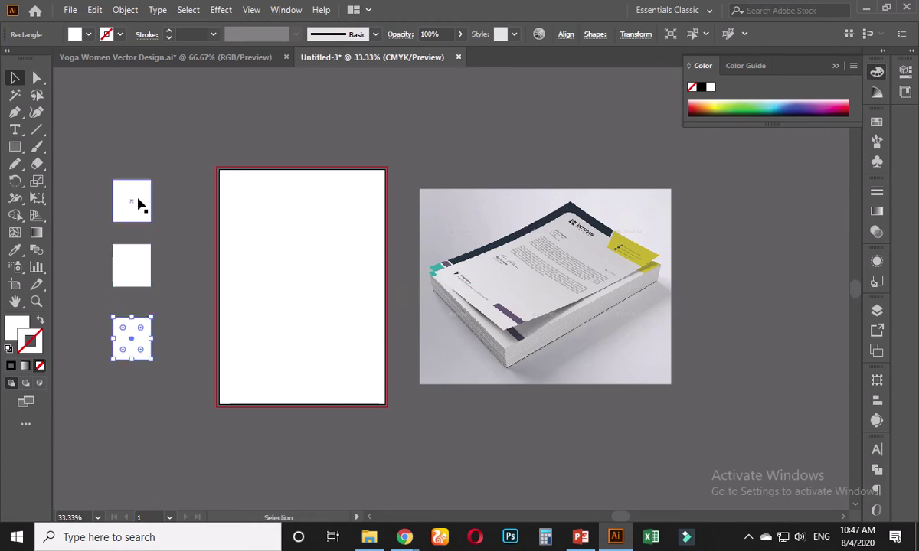
{"action": "left_click", "coordinate": [132, 201]}
{"action": "left_click_drag", "start_coordinate": [131, 201], "coordinate": [135, 139]}
Step: Sample navy from the photo into the top square and purple-grey into the second
{"action": "left_click", "coordinate": [14, 251]}
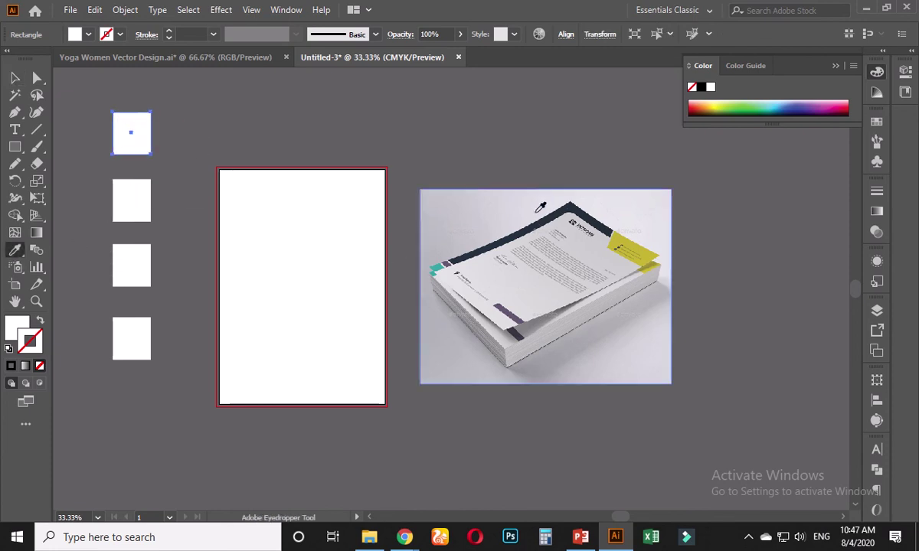
{"action": "left_click", "coordinate": [525, 226]}
{"action": "key", "text": "v"}
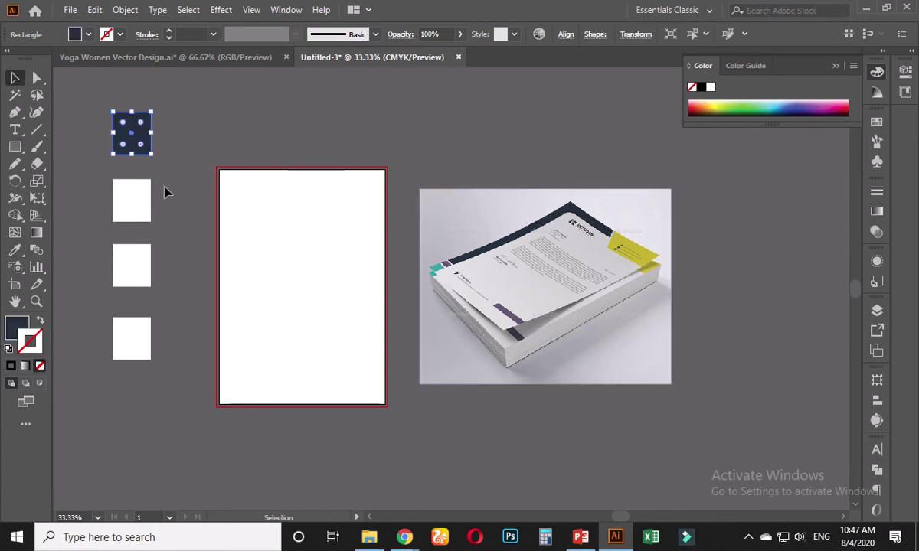
{"action": "left_click", "coordinate": [147, 215]}
{"action": "key", "text": "i"}
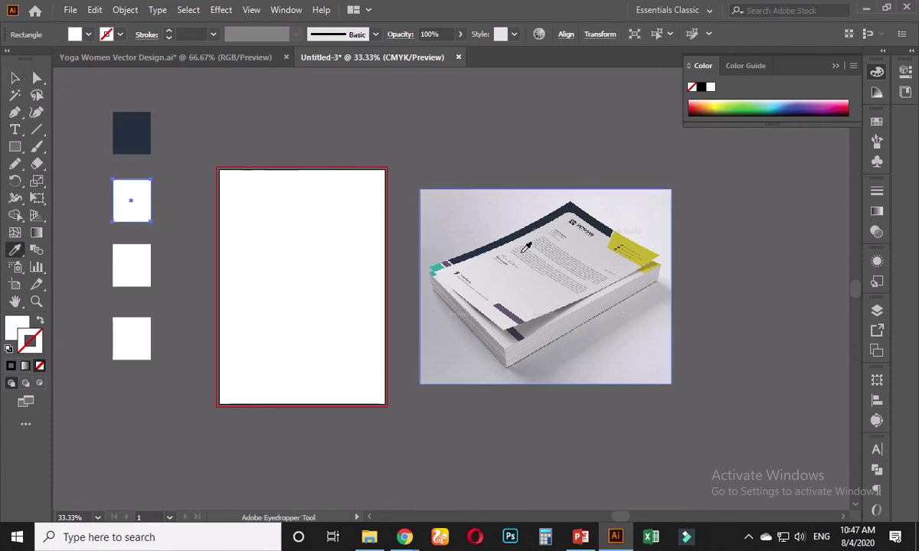
{"action": "left_click", "coordinate": [451, 261]}
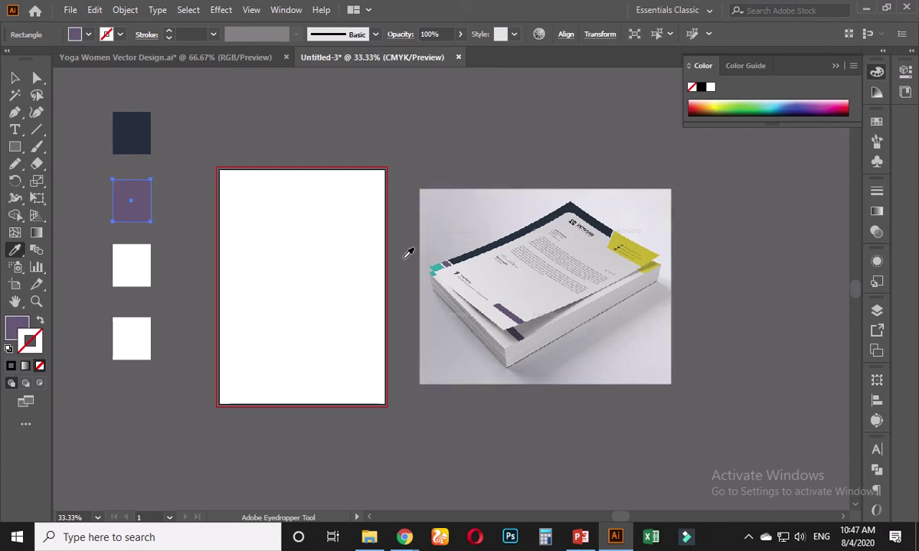
Step: Sample teal from the photo into the third square and yellow into the fourth
{"action": "key", "text": "v"}
{"action": "left_click", "coordinate": [132, 266]}
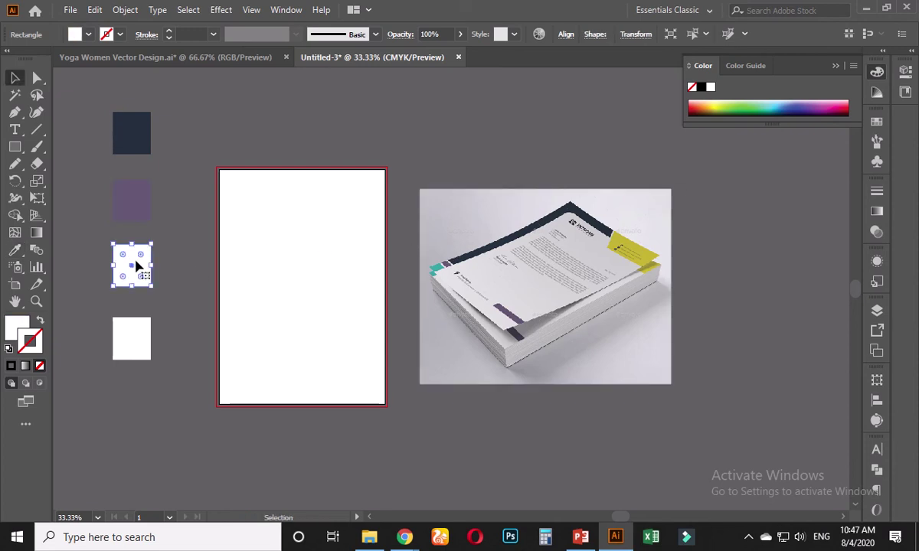
{"action": "key", "text": "i"}
{"action": "left_click", "coordinate": [442, 264]}
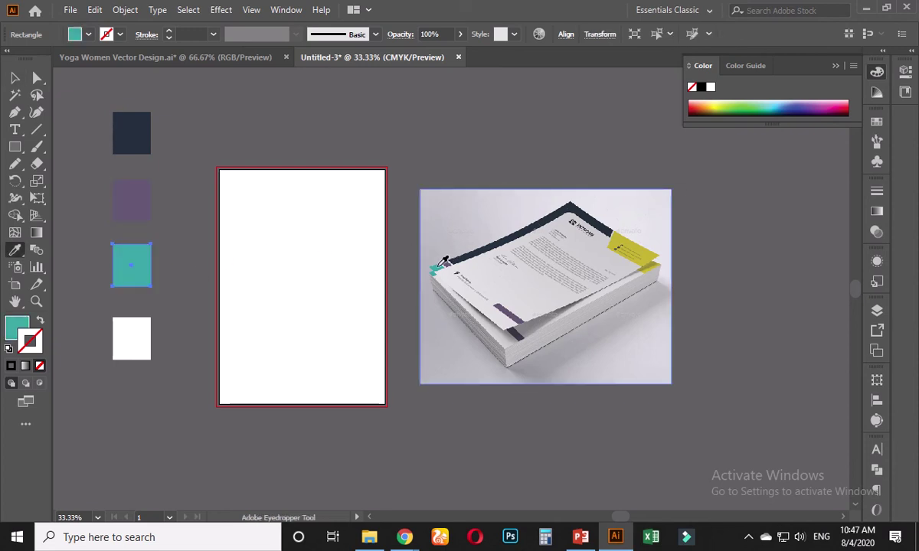
{"action": "key", "text": "v"}
{"action": "left_click", "coordinate": [147, 346]}
{"action": "key", "text": "i"}
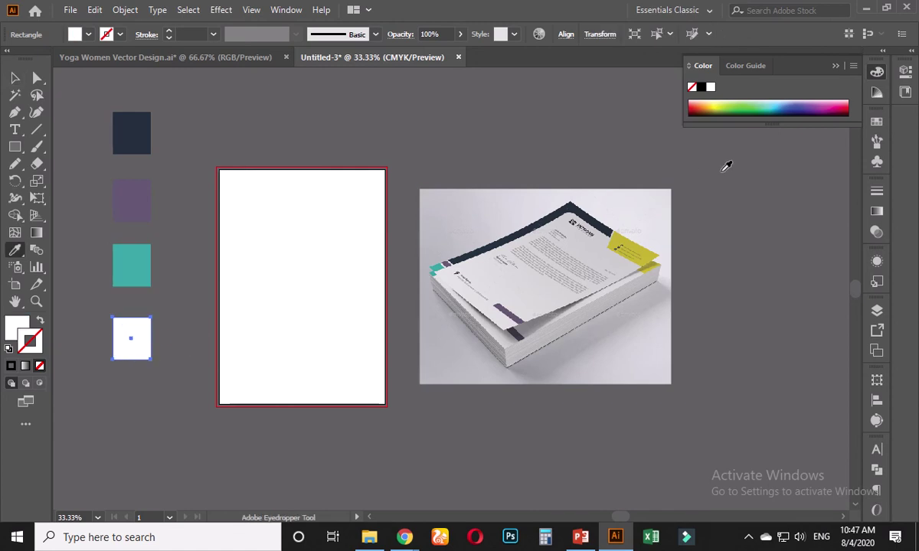
{"action": "left_click", "coordinate": [622, 238]}
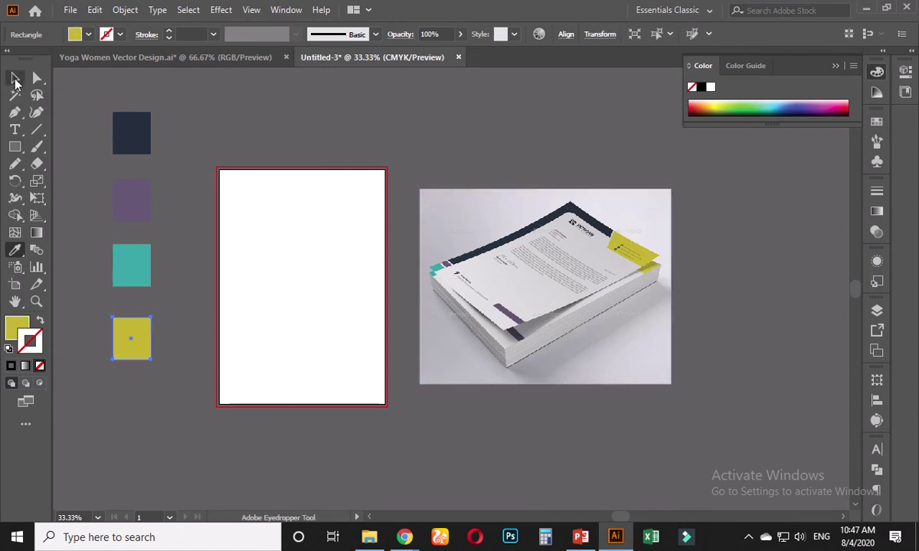
Step: Clear the selection and bring the browser with the letterhead page forward
{"action": "left_click", "coordinate": [14, 77]}
{"action": "left_click", "coordinate": [216, 136]}
{"action": "mouse_move", "coordinate": [404, 538]}
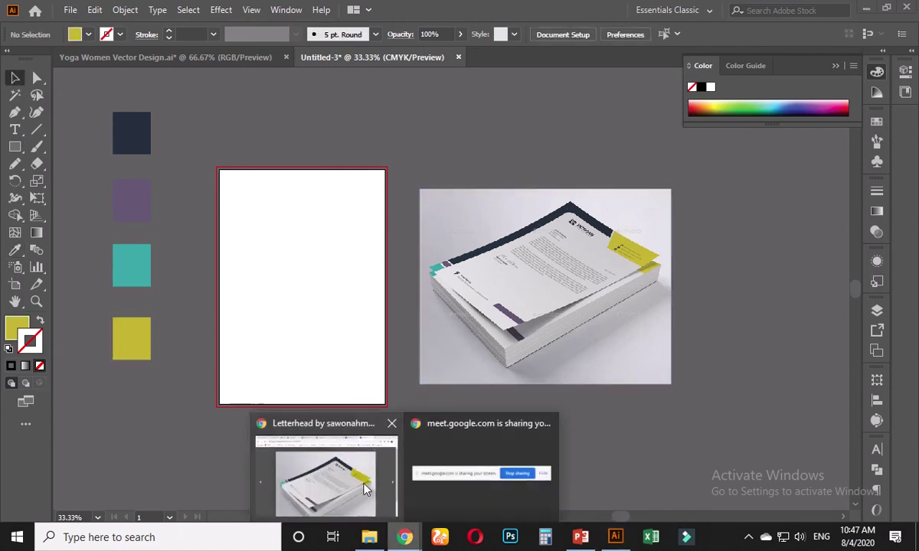
{"action": "left_click", "coordinate": [333, 453]}
Step: Switch Chrome back to the Google Meet tab showing the participant tiles
{"action": "left_click", "coordinate": [132, 10]}
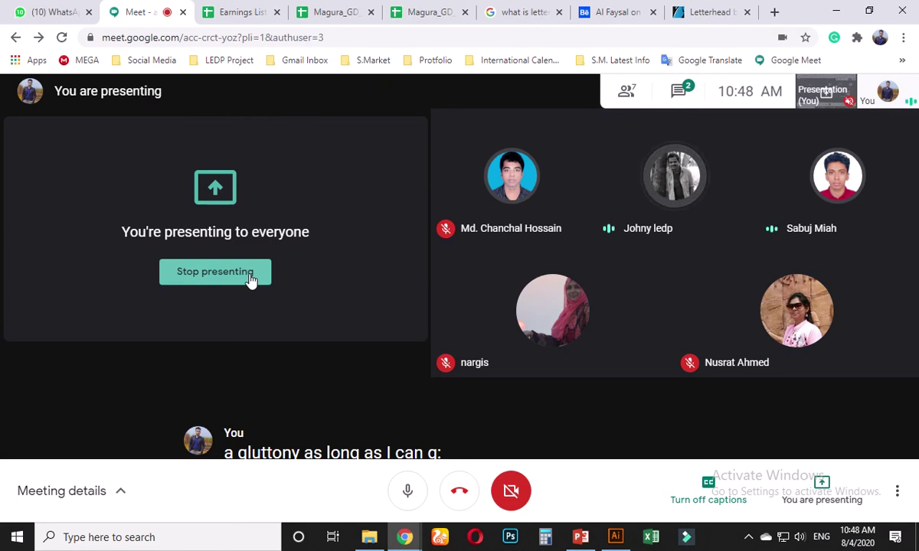
{"action": "left_click", "coordinate": [367, 51]}
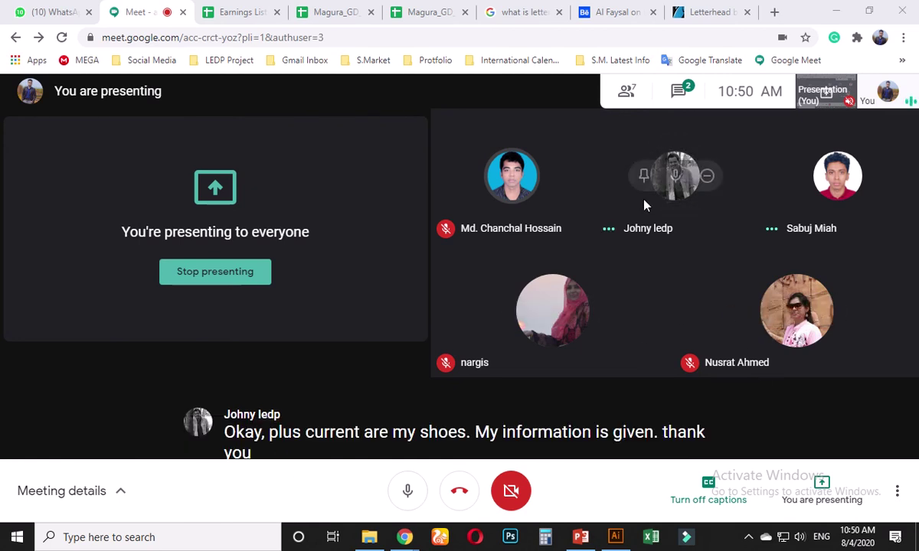
{"action": "mouse_move", "coordinate": [675, 178]}
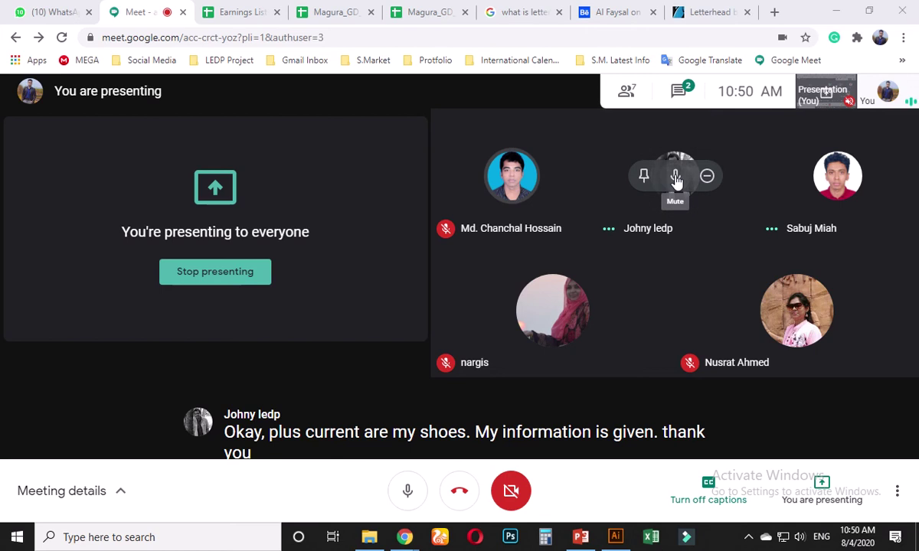
Step: Mute the participant for everyone and confirm in the dialog
{"action": "left_click", "coordinate": [677, 176]}
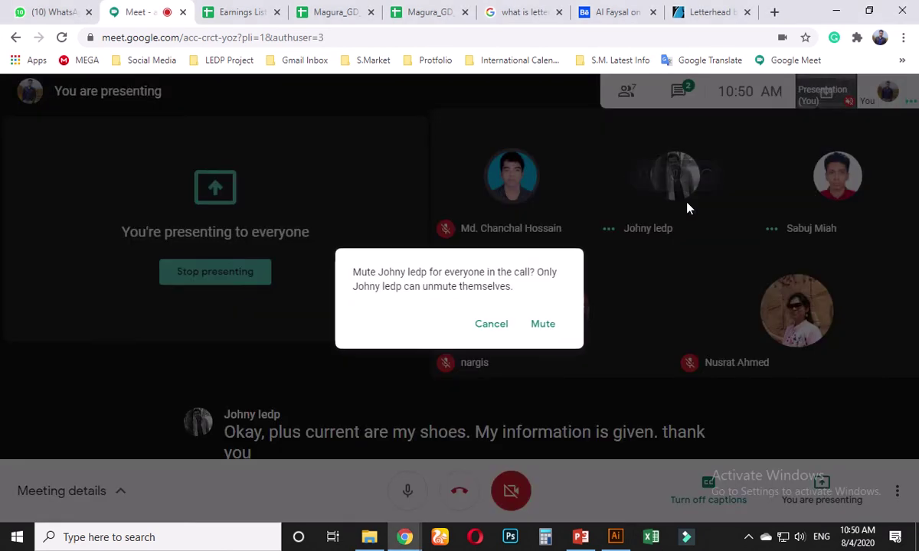
{"action": "left_click", "coordinate": [543, 324]}
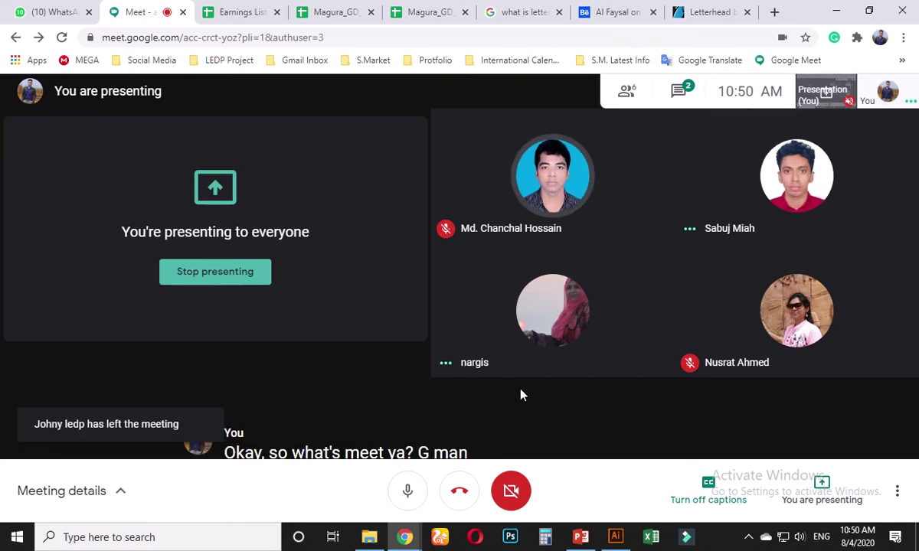
Step: Wait in the meeting view until a join request appears
{"action": "mouse_move", "coordinate": [620, 306]}
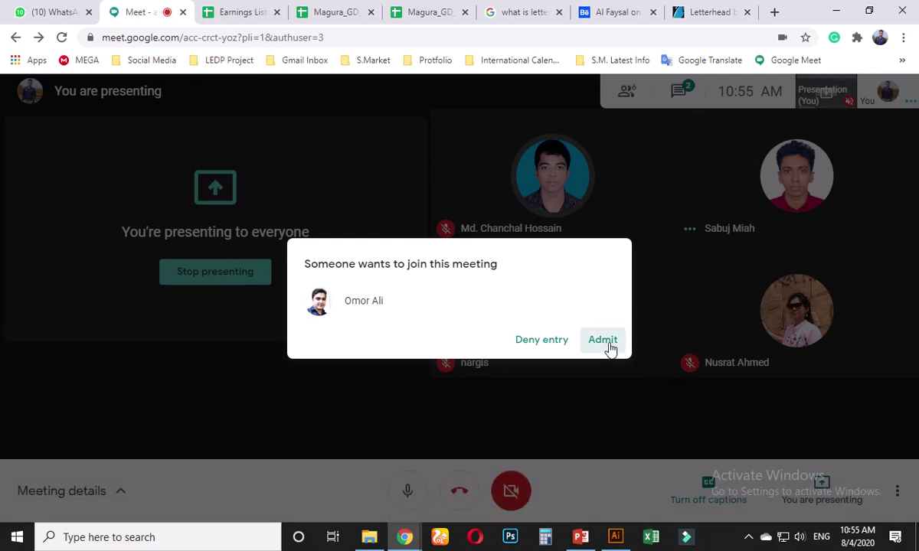
Step: Admit the waiting person into the call and open the meeting chat panel
{"action": "left_click", "coordinate": [607, 342]}
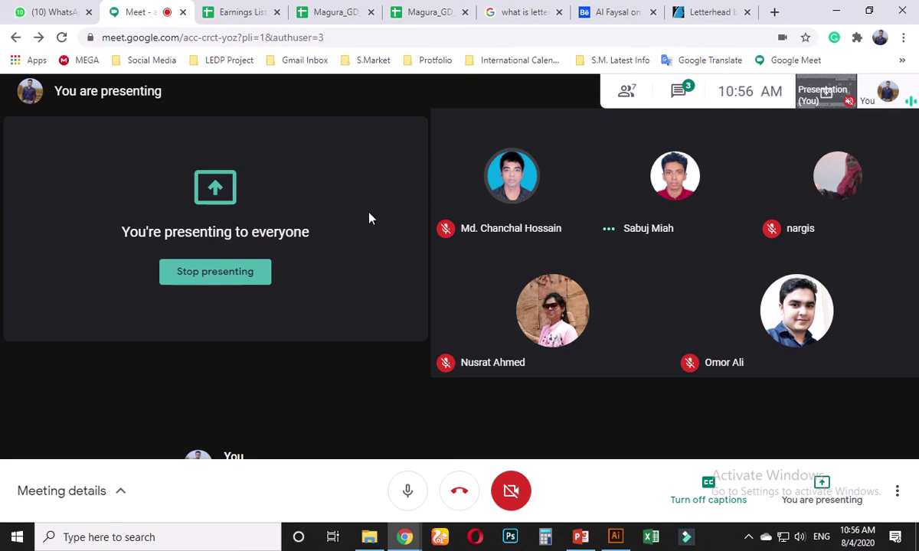
{"action": "mouse_move", "coordinate": [375, 31]}
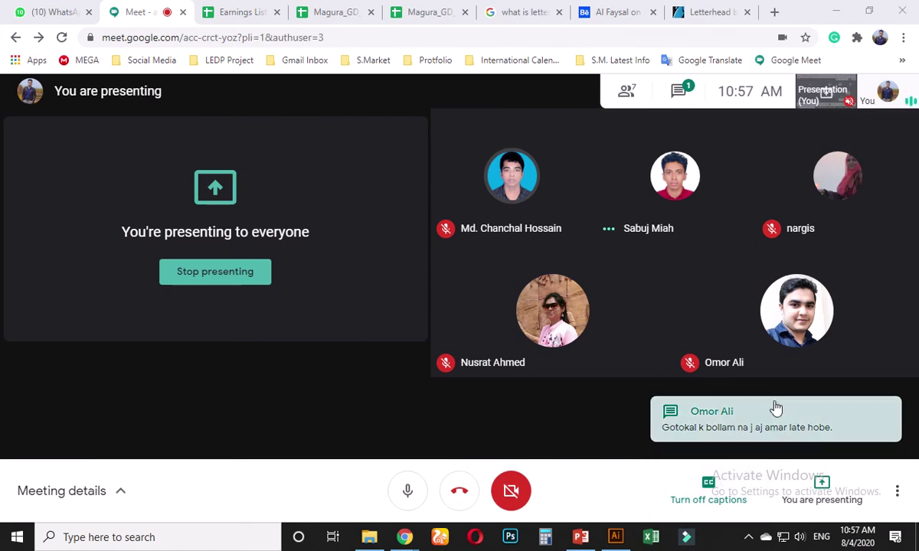
{"action": "left_click", "coordinate": [681, 91]}
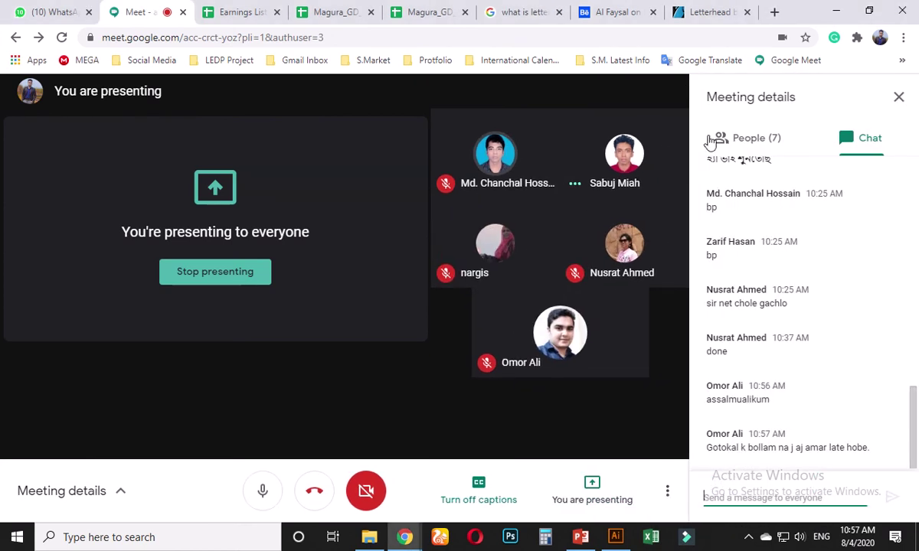
Step: Close the Meet chat panel and switch to the WhatsApp Web tab
{"action": "left_click", "coordinate": [901, 98]}
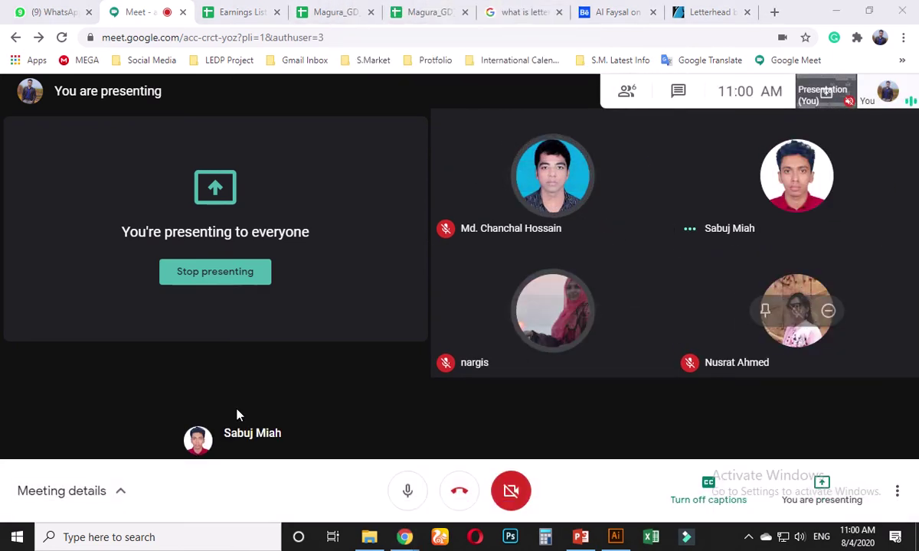
{"action": "left_click", "coordinate": [52, 12]}
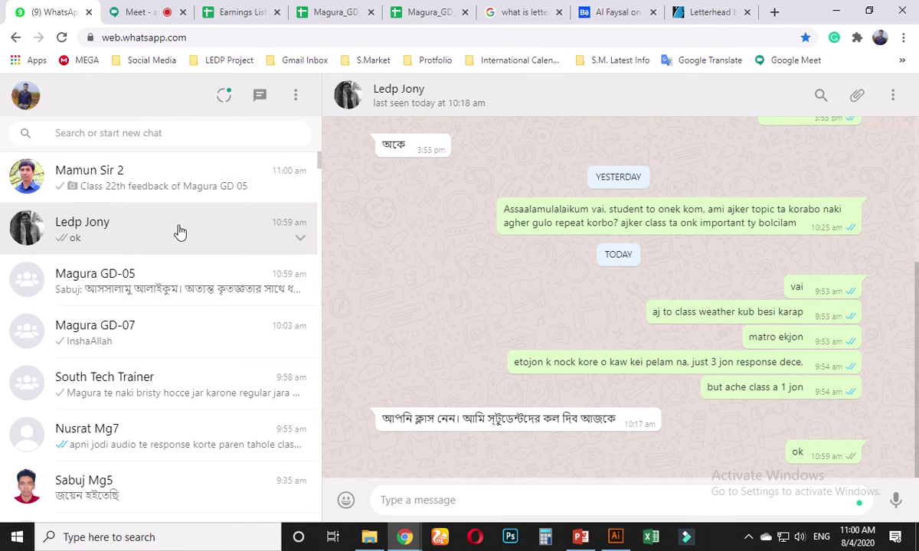
Step: Read the Magura GD-05 group chat, then return to the Google Meet presentation
{"action": "left_click", "coordinate": [178, 282]}
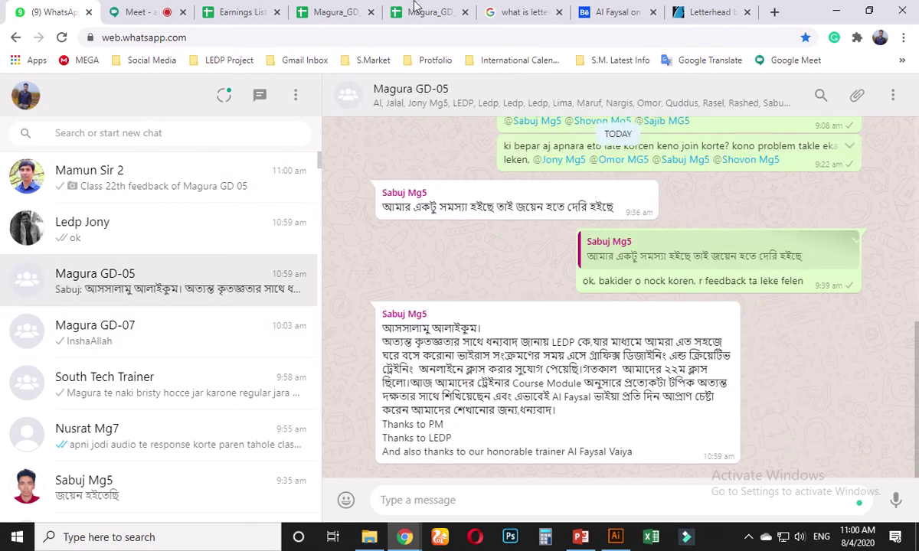
{"action": "left_click", "coordinate": [144, 12]}
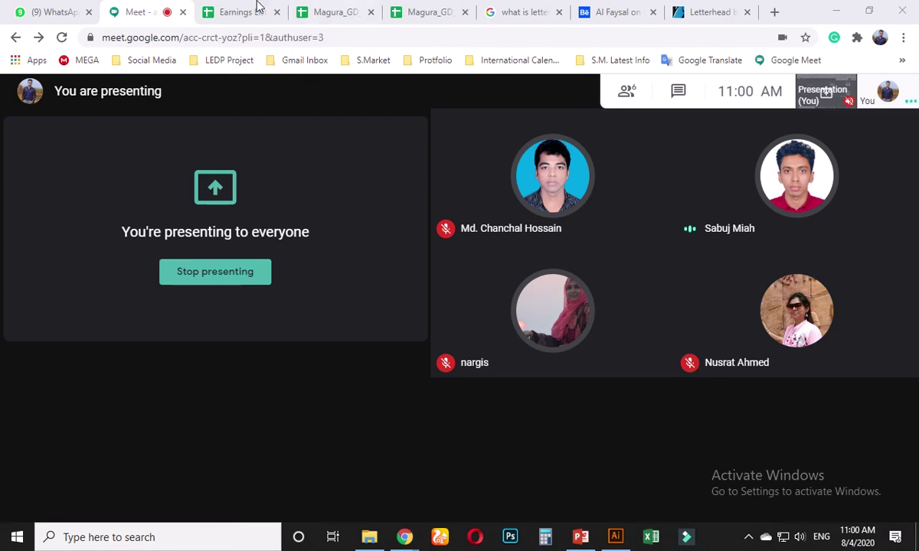
Step: Bring the Illustrator Untitled-3 document back in front from the taskbar
{"action": "mouse_move", "coordinate": [322, 14]}
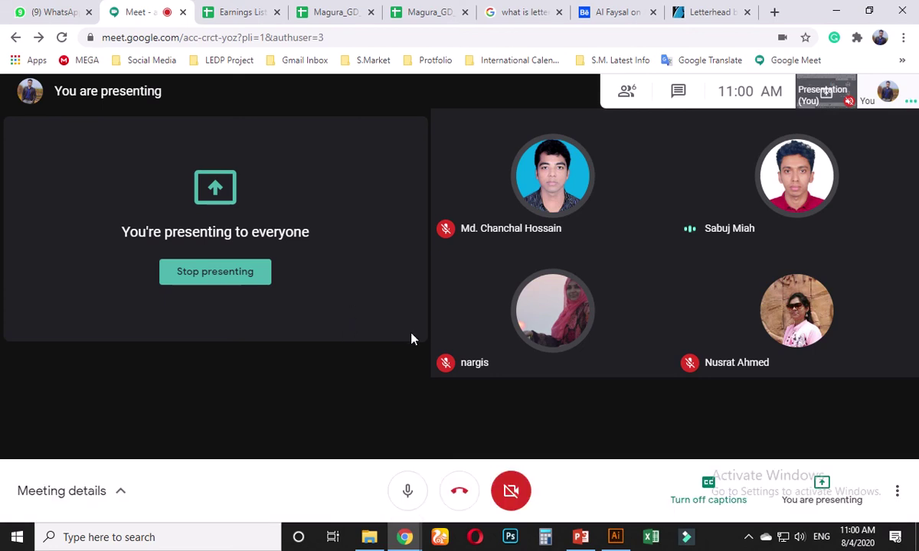
{"action": "mouse_move", "coordinate": [448, 373]}
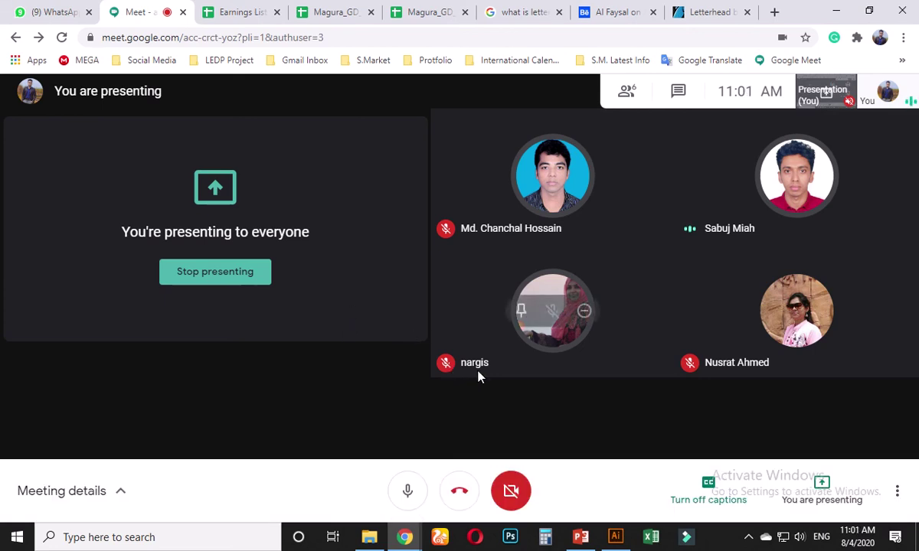
{"action": "left_click", "coordinate": [615, 537]}
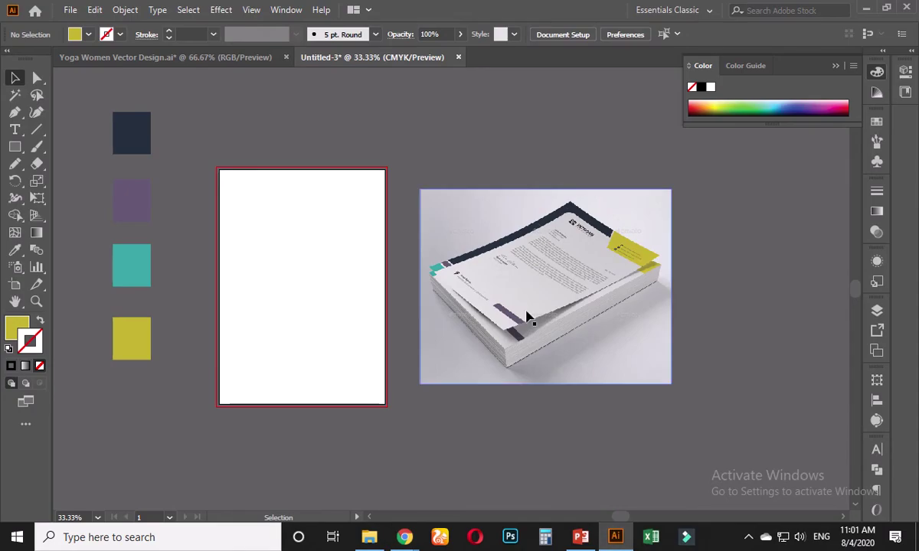
Step: Draw a rectangle covering the entire A4 artboard
{"action": "scroll", "coordinate": [582, 237], "scroll_direction": "up", "scroll_amount": 3}
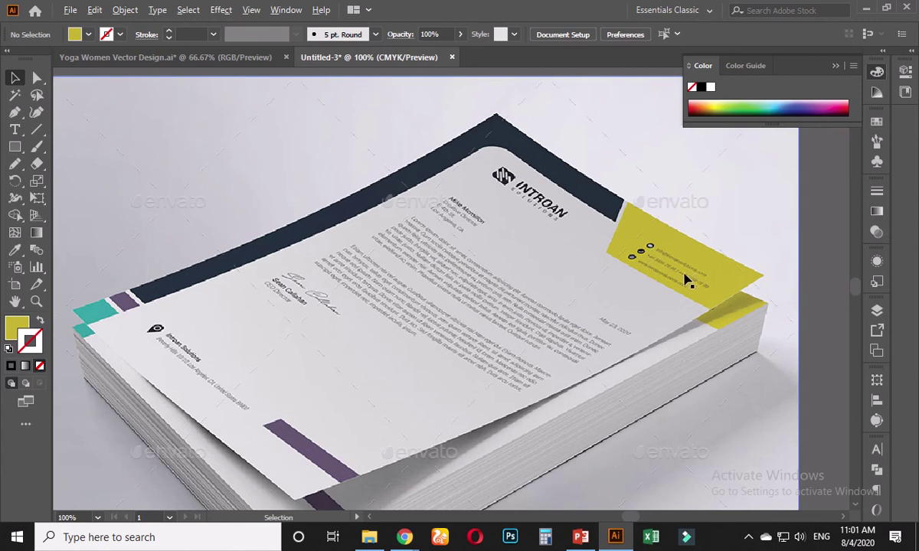
{"action": "scroll", "coordinate": [685, 277], "scroll_direction": "down", "scroll_amount": 3, "text": "alt"}
{"action": "scroll", "coordinate": [342, 236], "scroll_direction": "up", "scroll_amount": 1, "text": "alt"}
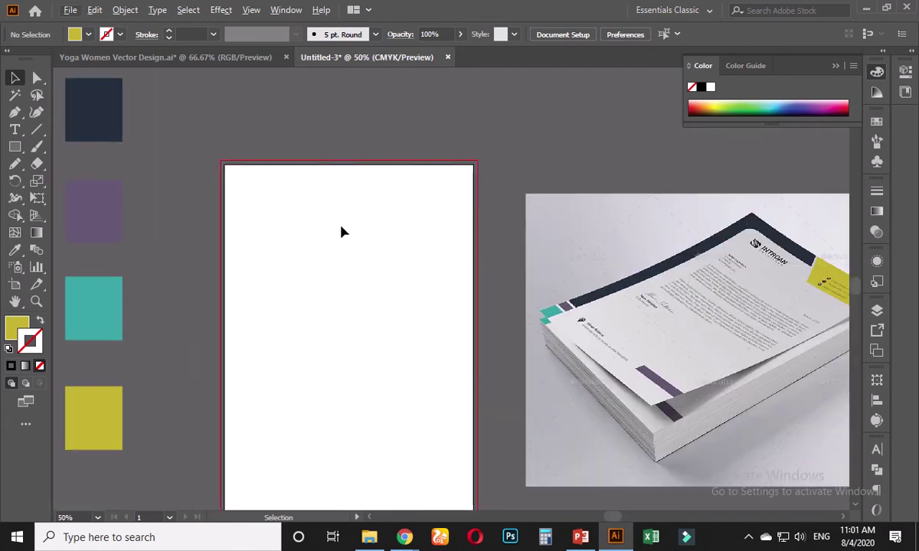
{"action": "scroll", "coordinate": [105, 138], "scroll_direction": "down", "scroll_amount": 1, "text": "alt"}
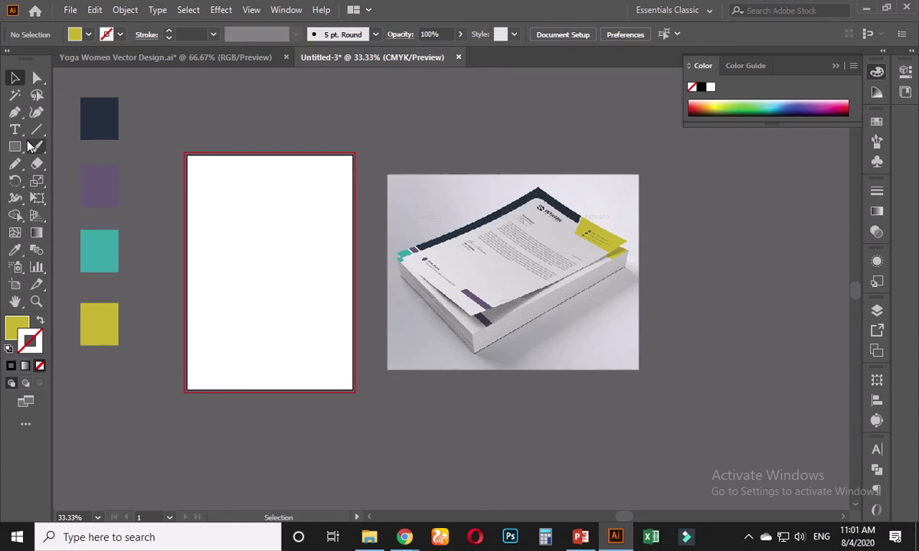
{"action": "key", "text": "m"}
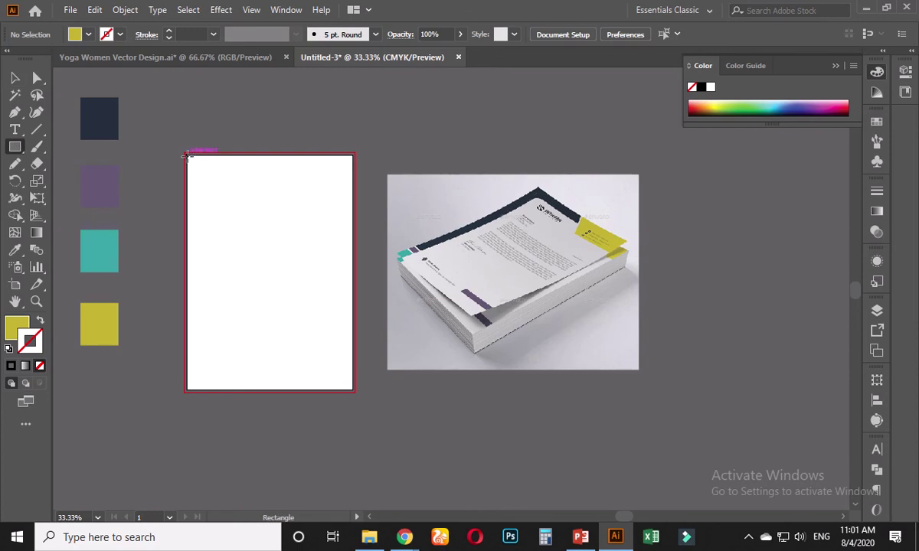
{"action": "mouse_move", "coordinate": [186, 154]}
{"action": "left_mouse_down"}
{"action": "mouse_move", "coordinate": [215, 230]}
{"action": "mouse_move", "coordinate": [303, 354]}
{"action": "mouse_move", "coordinate": [352, 389]}
{"action": "left_mouse_up"}
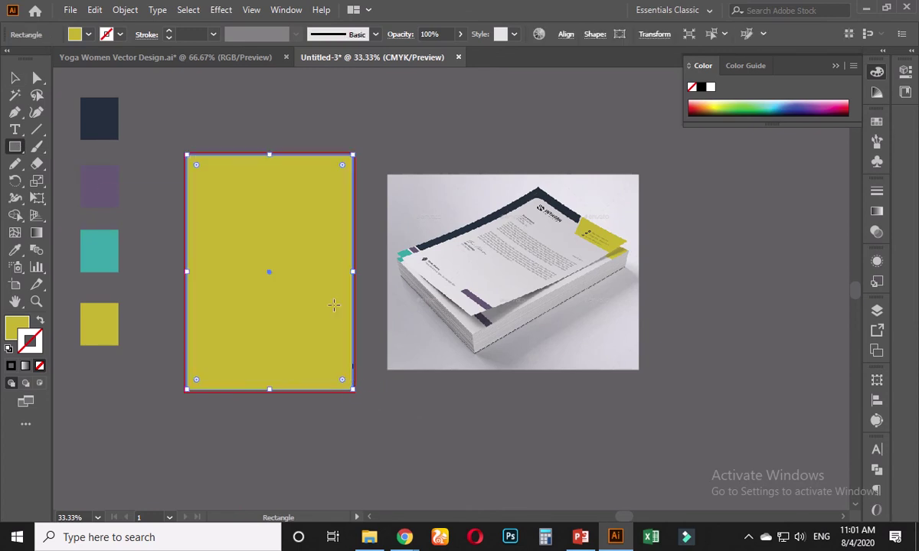
Step: Fill the artboard rectangle with navy sampled from the first swatch and deselect it
{"action": "left_click", "coordinate": [14, 250]}
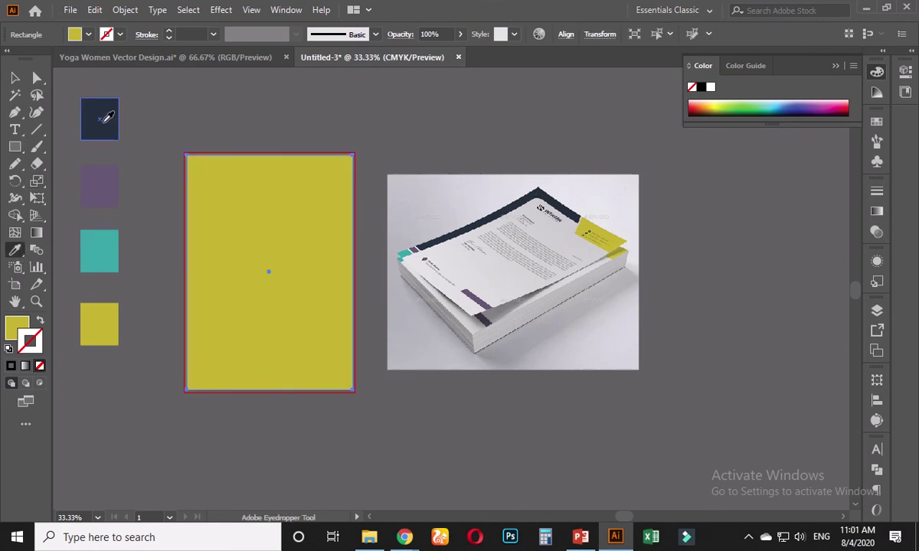
{"action": "left_click", "coordinate": [99, 117]}
{"action": "left_click", "coordinate": [14, 78]}
{"action": "left_click", "coordinate": [235, 114]}
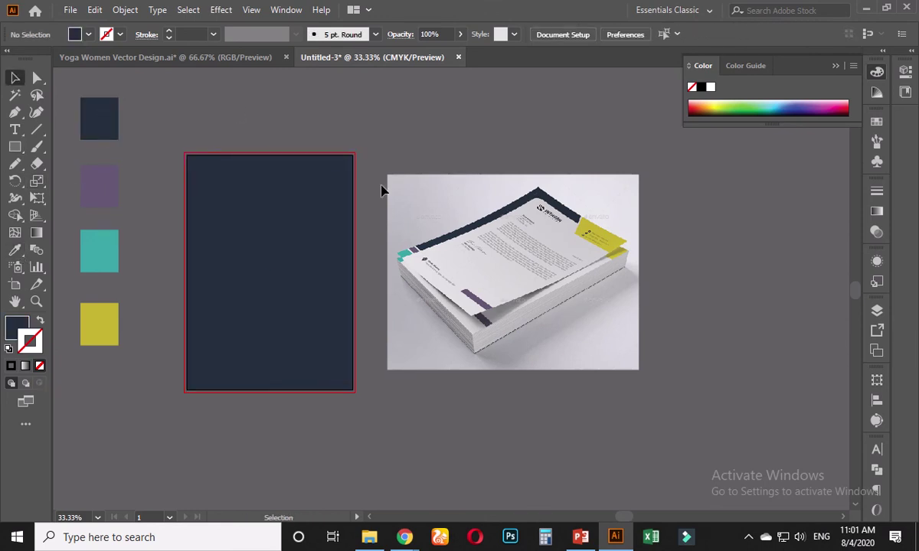
{"action": "scroll", "coordinate": [377, 205], "scroll_direction": "up", "scroll_amount": 1}
{"action": "scroll", "coordinate": [368, 203], "scroll_direction": "down", "scroll_amount": 1}
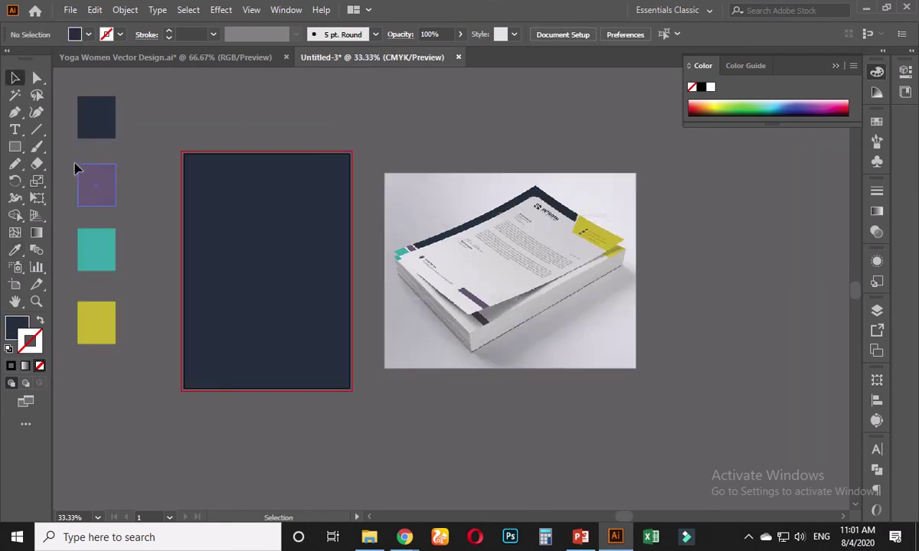
{"action": "left_click", "coordinate": [14, 146]}
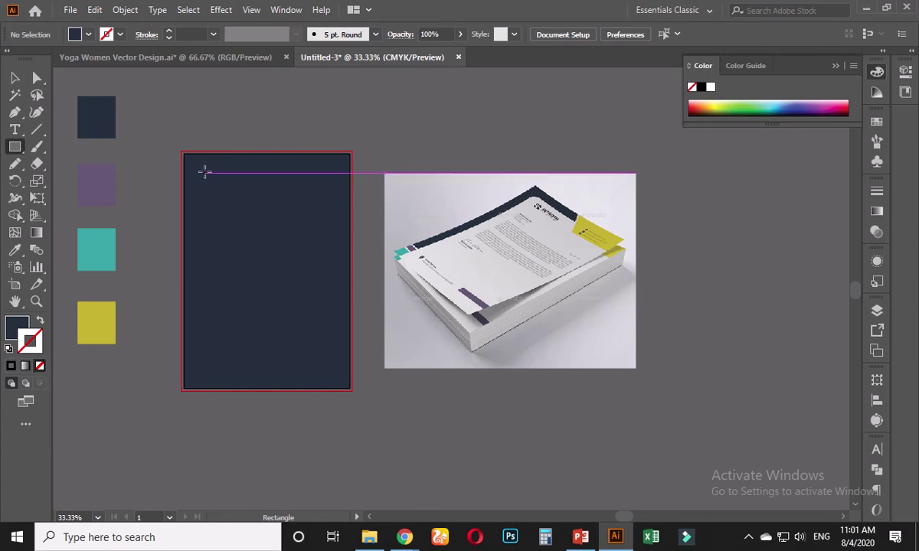
Step: Draw a second rectangle inset from the top-left and nudge it slightly down
{"action": "left_click_drag", "start_coordinate": [205, 168], "coordinate": [357, 399]}
{"action": "key", "text": "ctrl+plus"}
{"action": "key", "text": "ctrl+plus"}
{"action": "key", "text": "ctrl+plus"}
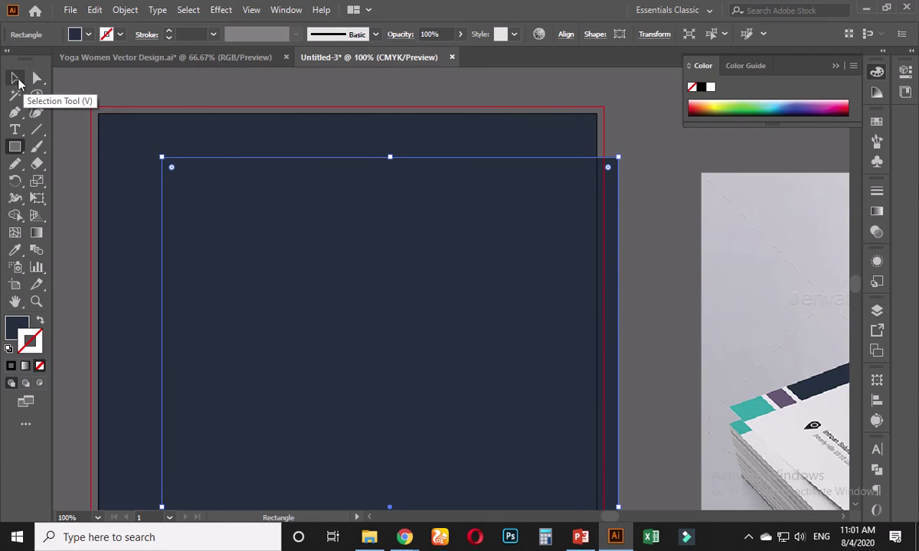
{"action": "left_click", "coordinate": [16, 79]}
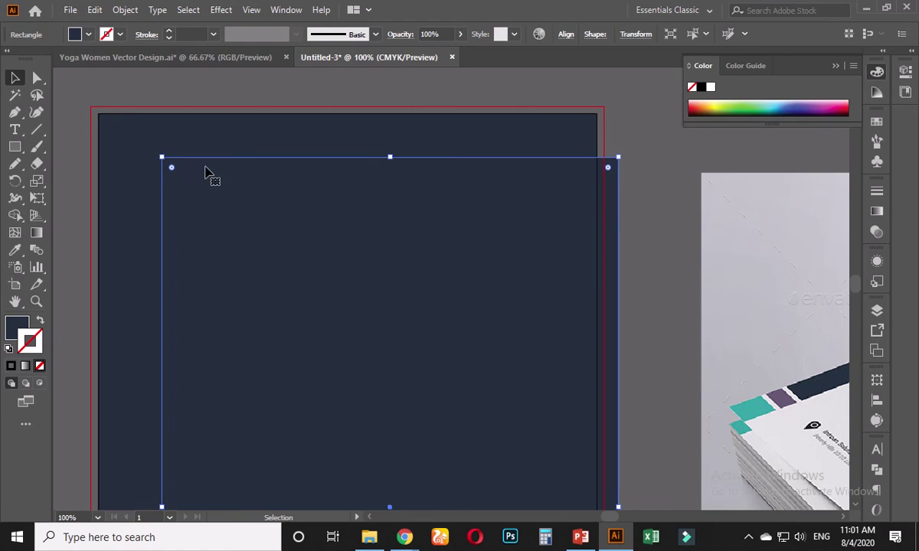
{"action": "left_click", "coordinate": [621, 256]}
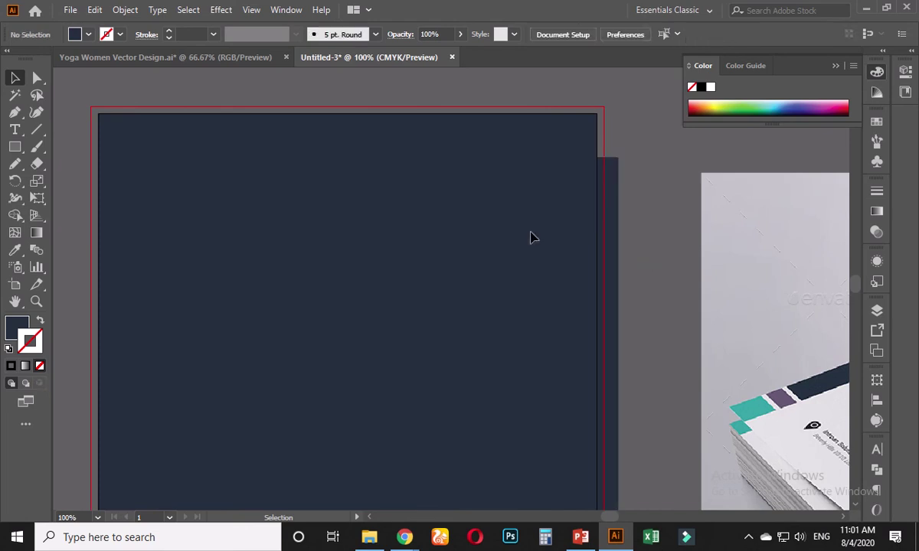
{"action": "left_click", "coordinate": [494, 240]}
{"action": "left_click_drag", "start_coordinate": [493, 240], "coordinate": [494, 243]}
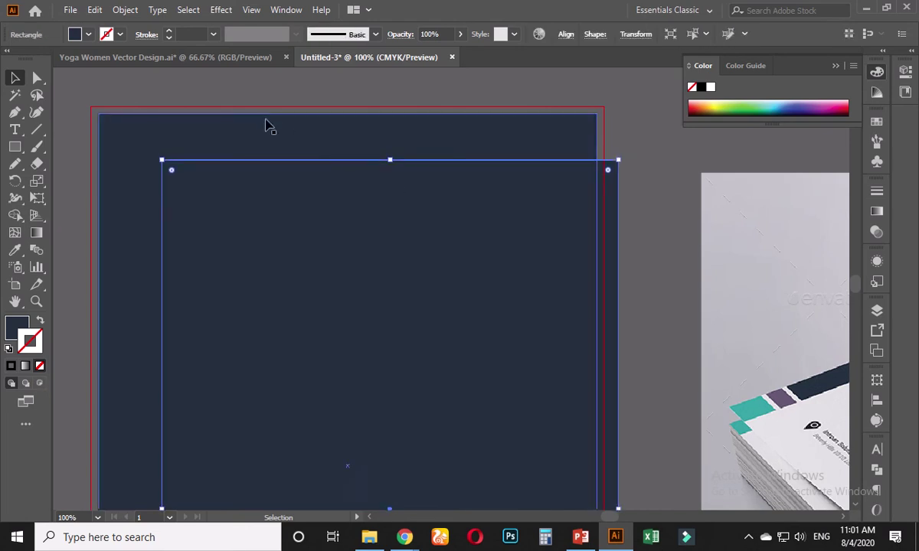
Step: Round the inset rectangle's corners to 0.73 in
{"action": "left_click", "coordinate": [38, 80]}
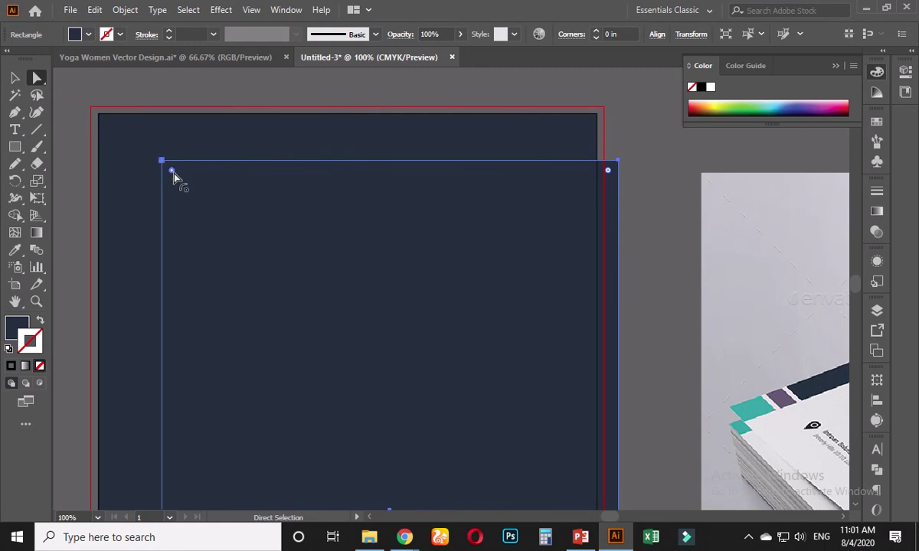
{"action": "left_click_drag", "start_coordinate": [173, 173], "coordinate": [212, 201]}
{"action": "left_click", "coordinate": [15, 78]}
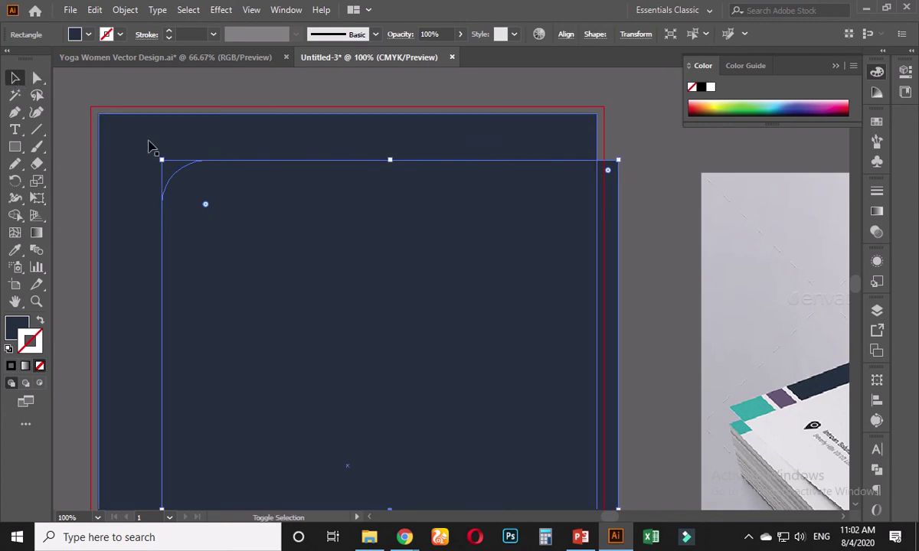
Step: Subtract the inset rectangle from the navy one with Pathfinder Minus Front and expand
{"action": "left_click", "coordinate": [145, 144]}
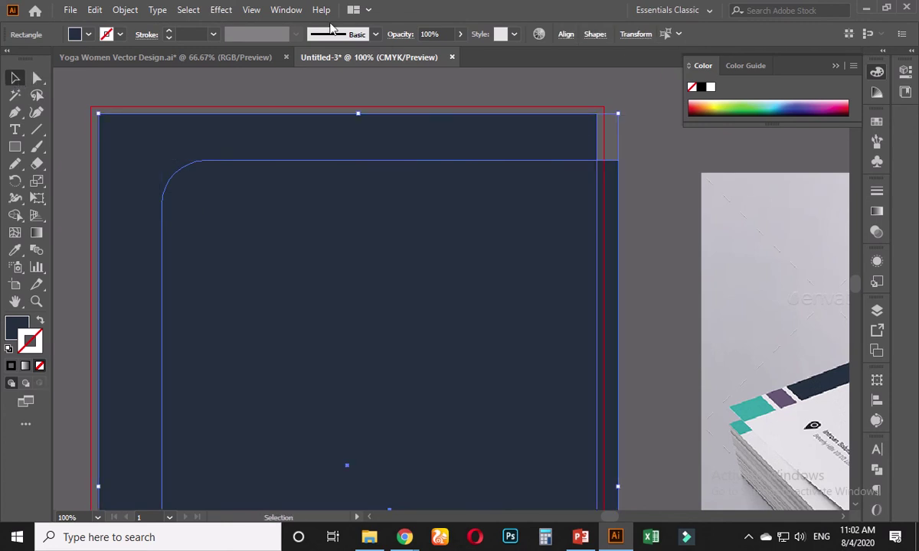
{"action": "left_click", "coordinate": [285, 9]}
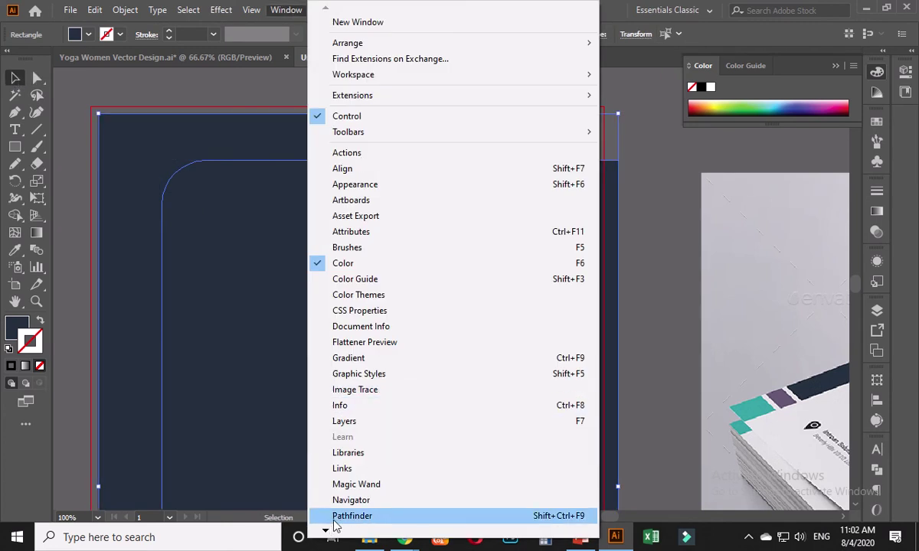
{"action": "left_click", "coordinate": [345, 516]}
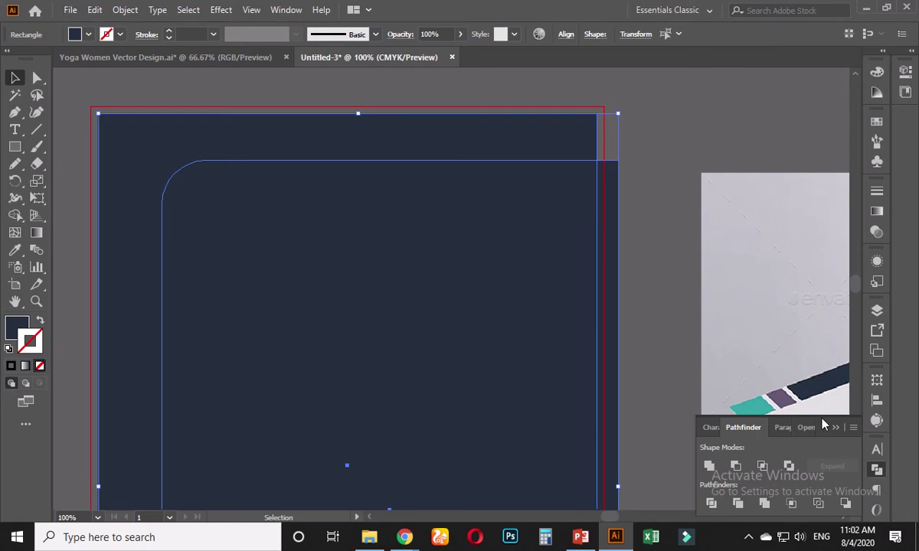
{"action": "left_click_drag", "start_coordinate": [819, 424], "coordinate": [741, 109]}
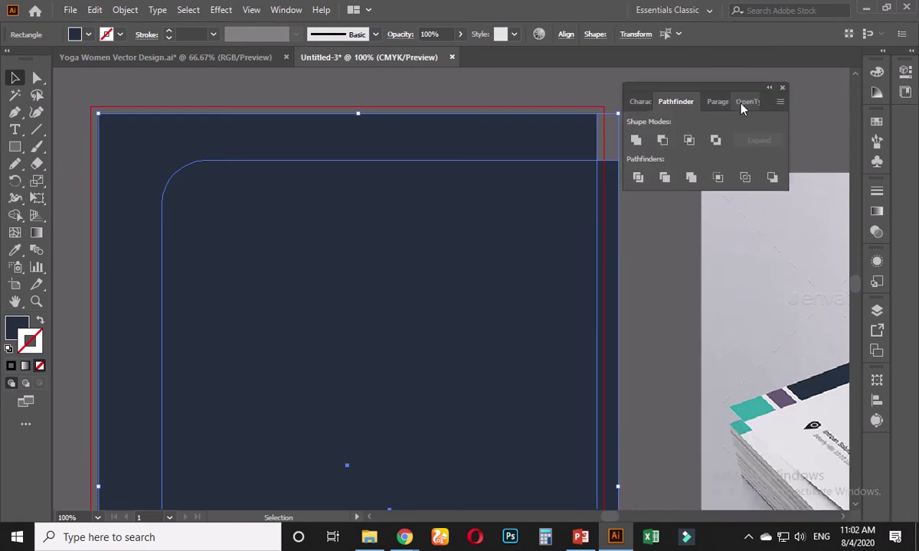
{"action": "left_click", "coordinate": [664, 145]}
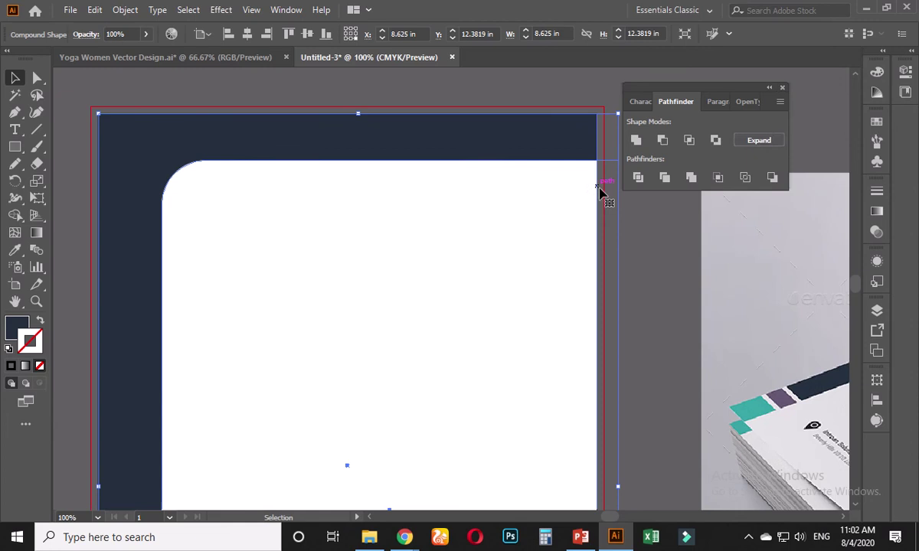
{"action": "left_click", "coordinate": [763, 144]}
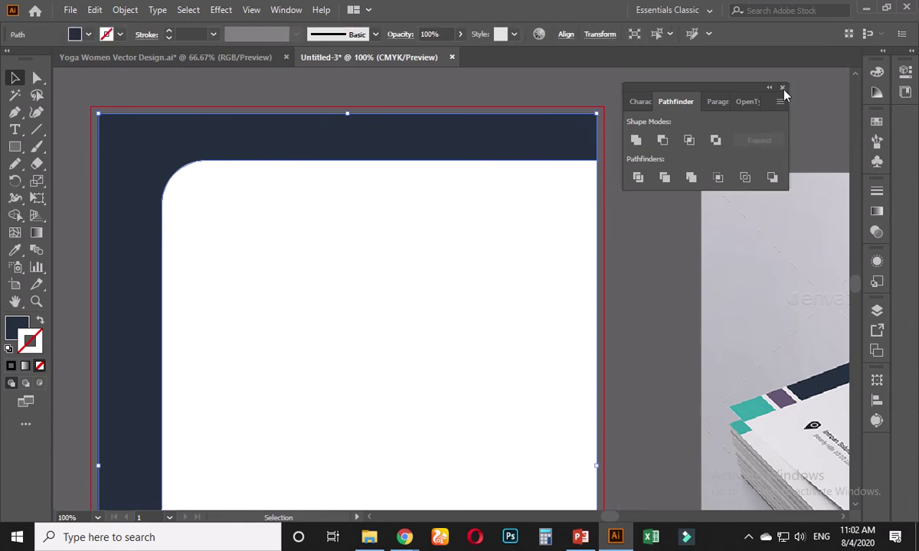
{"action": "left_click_drag", "start_coordinate": [728, 96], "coordinate": [807, 93]}
{"action": "left_click", "coordinate": [658, 199]}
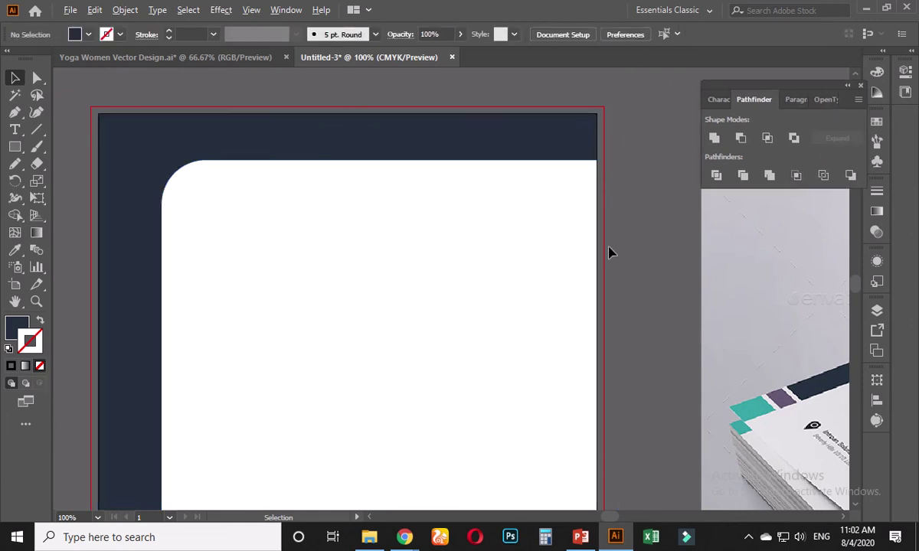
Step: Drag the navy frame half an inch to the left
{"action": "scroll", "coordinate": [611, 252], "scroll_direction": "down", "scroll_amount": 2}
{"action": "scroll", "coordinate": [444, 250], "scroll_direction": "down", "scroll_amount": 1}
{"action": "scroll", "coordinate": [413, 234], "scroll_direction": "down", "scroll_amount": 1}
{"action": "scroll", "coordinate": [370, 215], "scroll_direction": "down", "scroll_amount": 1}
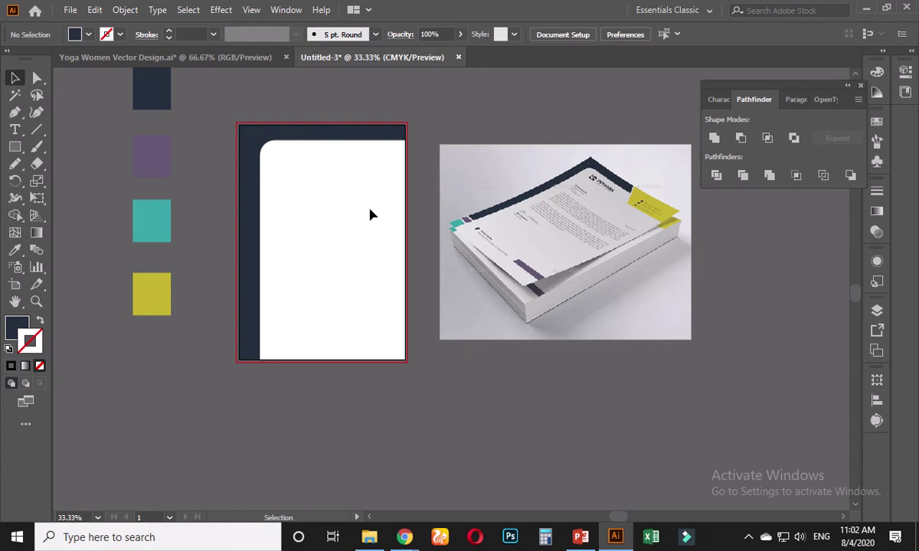
{"action": "scroll", "coordinate": [348, 222], "scroll_direction": "up", "scroll_amount": 1}
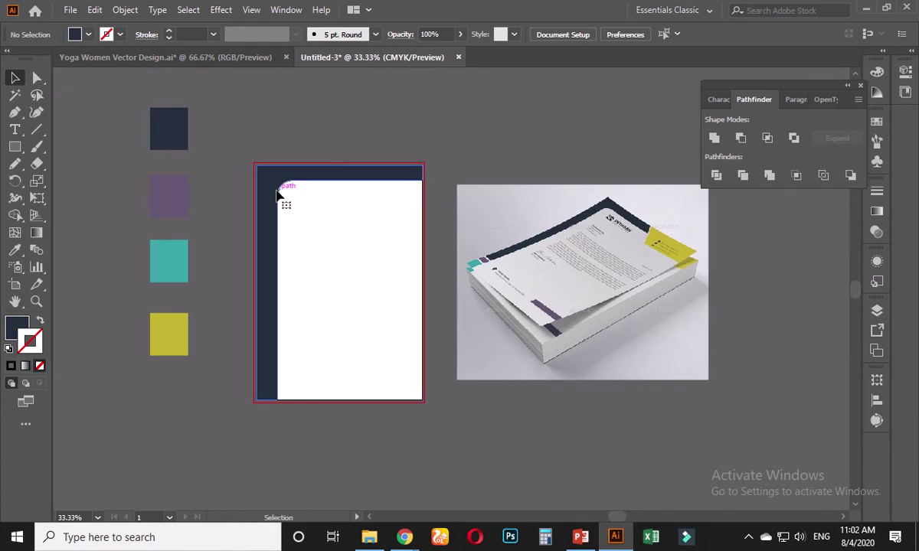
{"action": "left_click", "coordinate": [278, 194]}
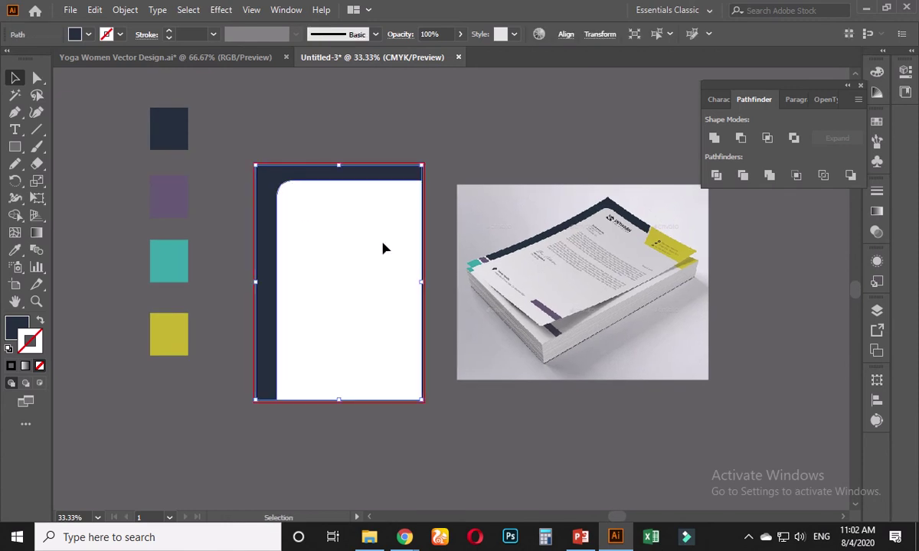
{"action": "left_click_drag", "start_coordinate": [302, 180], "coordinate": [296, 180]}
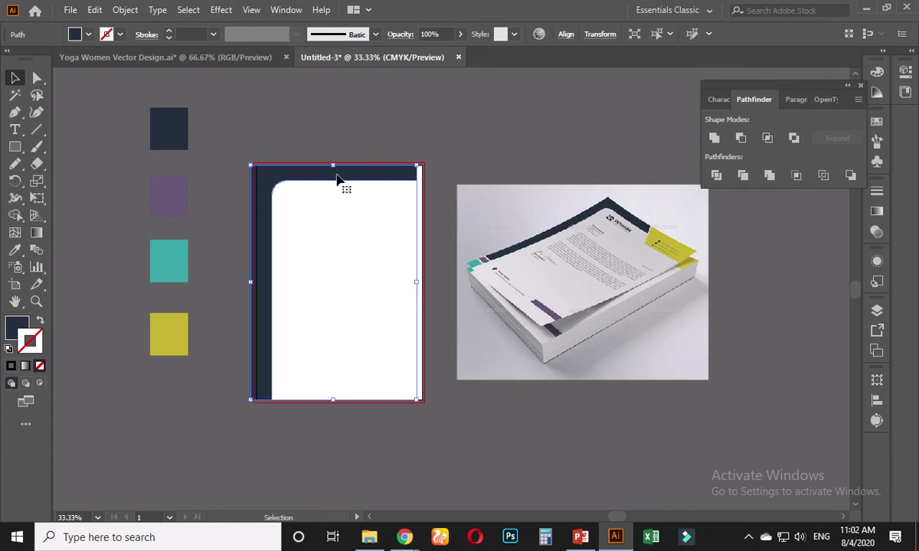
{"action": "left_click", "coordinate": [322, 127]}
Step: Nudge the navy frame up two arrow-key steps, then deselect it
{"action": "scroll", "coordinate": [321, 127], "scroll_direction": "up", "scroll_amount": 2}
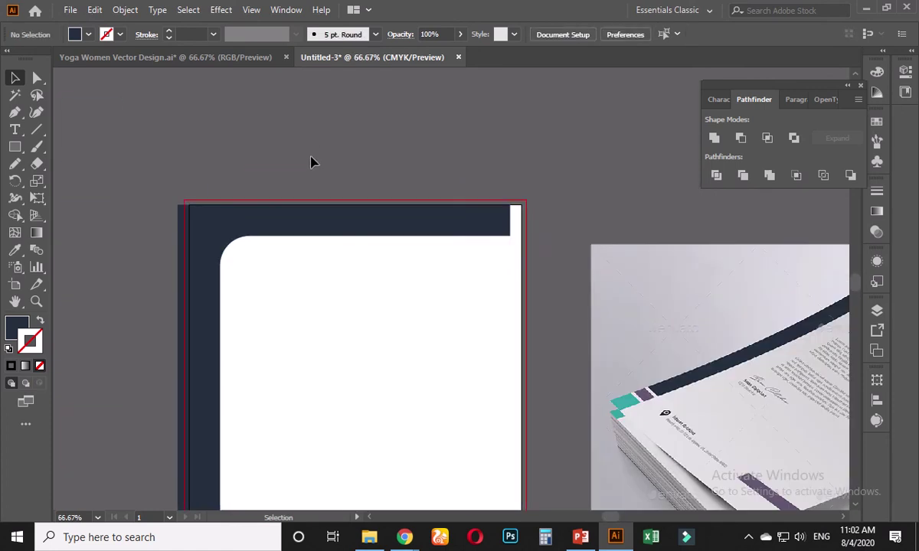
{"action": "left_click", "coordinate": [304, 221]}
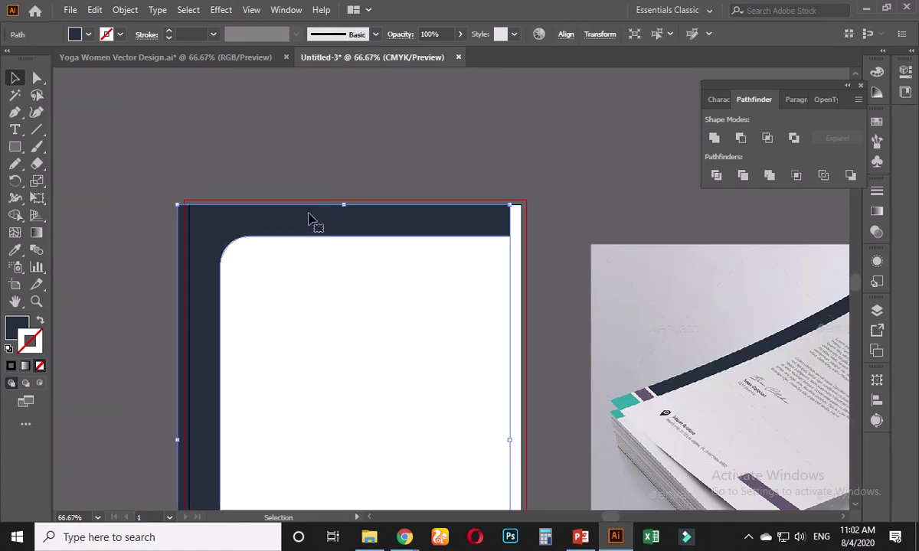
{"action": "key", "text": "Up"}
{"action": "key", "text": "Up"}
{"action": "key", "text": "Up"}
{"action": "key", "text": "Up"}
{"action": "key", "text": "Up"}
{"action": "key", "text": "Up"}
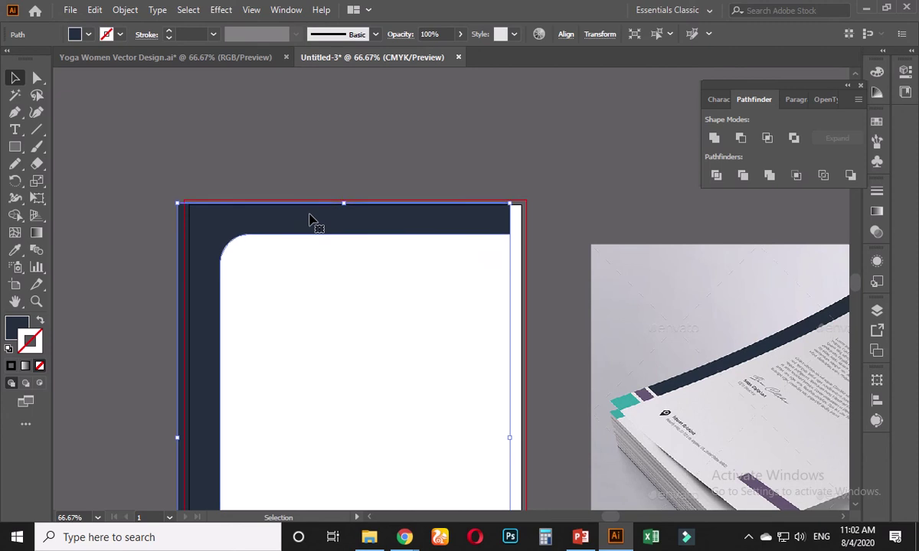
{"action": "key", "text": "Up"}
{"action": "key", "text": "Up"}
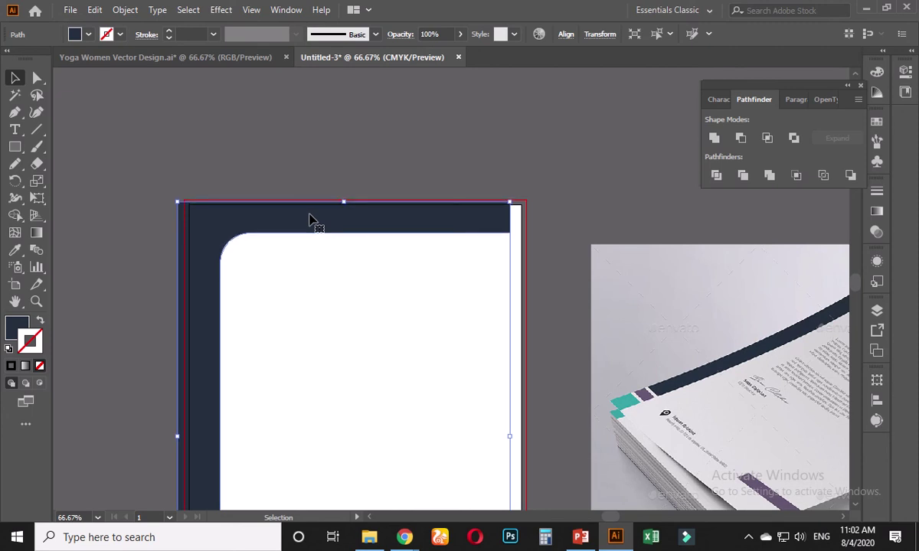
{"action": "left_click", "coordinate": [316, 160]}
{"action": "scroll", "coordinate": [236, 212], "scroll_direction": "up", "scroll_amount": 1}
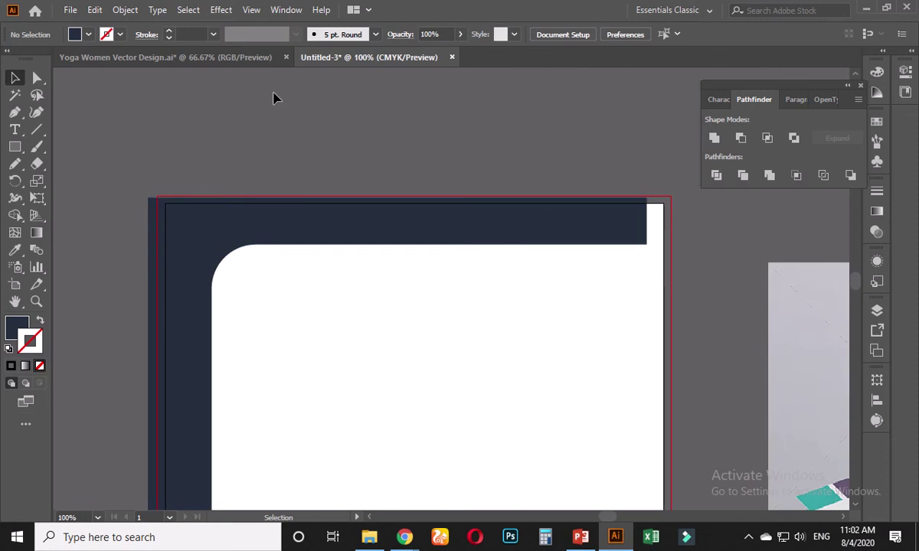
Step: Trim the frame's top overhang using a rectangle and the Shape Builder
{"action": "left_click", "coordinate": [14, 146]}
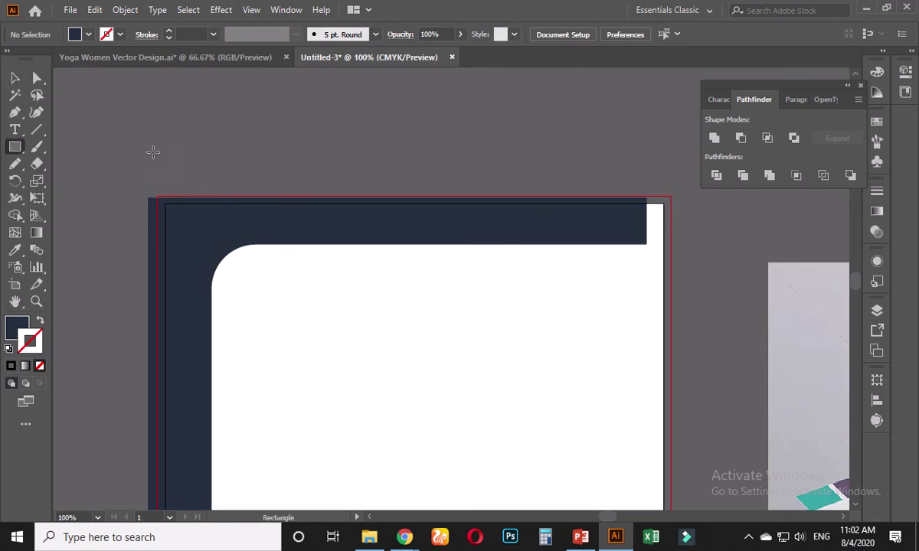
{"action": "left_click_drag", "start_coordinate": [108, 146], "coordinate": [652, 202]}
{"action": "left_click", "coordinate": [13, 78]}
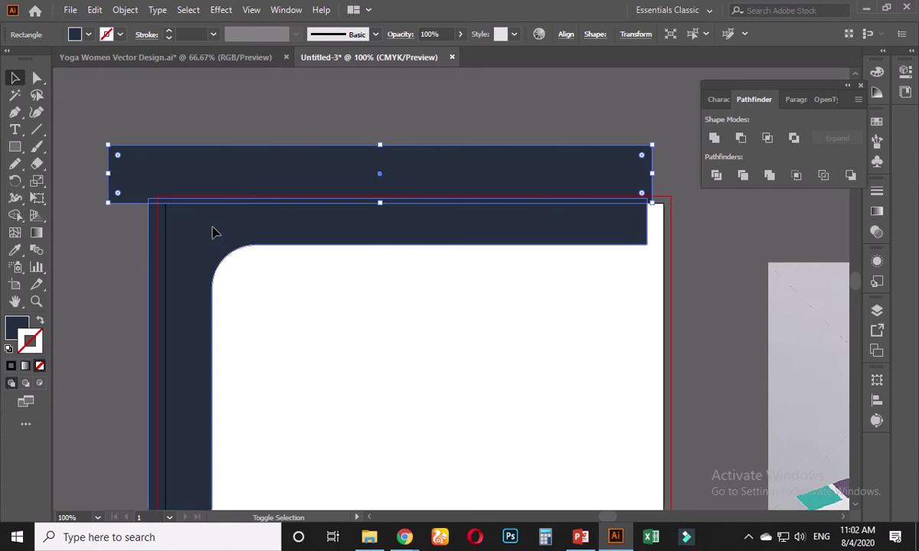
{"action": "left_click", "coordinate": [241, 234], "text": "shift"}
{"action": "left_click", "coordinate": [16, 216]}
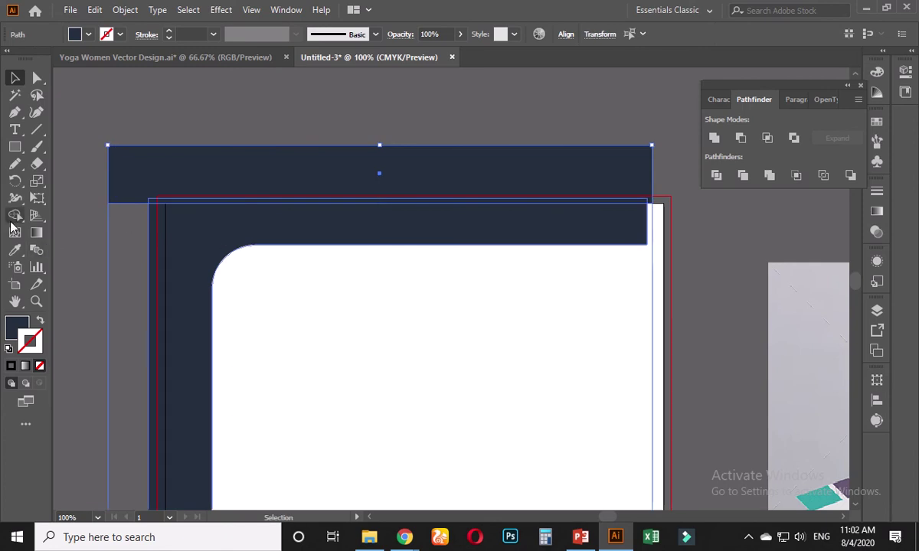
{"action": "left_click", "coordinate": [216, 172], "text": "alt"}
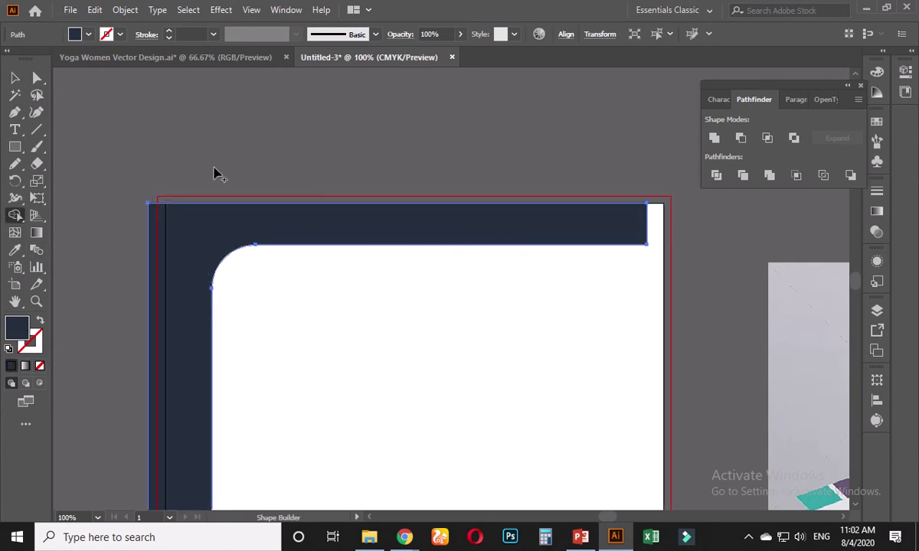
{"action": "key", "text": "v"}
{"action": "scroll", "coordinate": [245, 103], "scroll_direction": "down", "scroll_amount": 3}
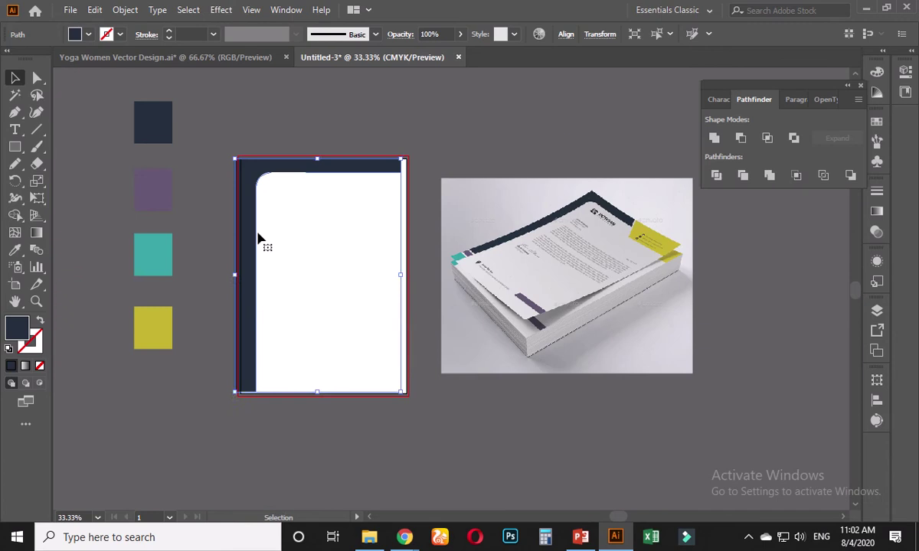
Step: Cut a tall bar over the left overhang out of the frame and expand the result
{"action": "left_click", "coordinate": [15, 147]}
{"action": "left_click_drag", "start_coordinate": [197, 118], "coordinate": [240, 400]}
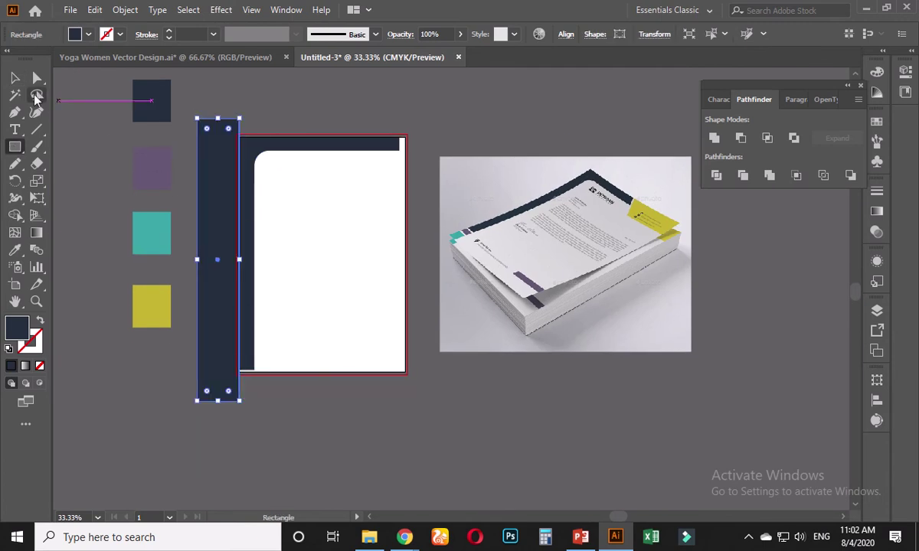
{"action": "left_click", "coordinate": [14, 77]}
{"action": "left_click", "coordinate": [257, 161], "text": "shift"}
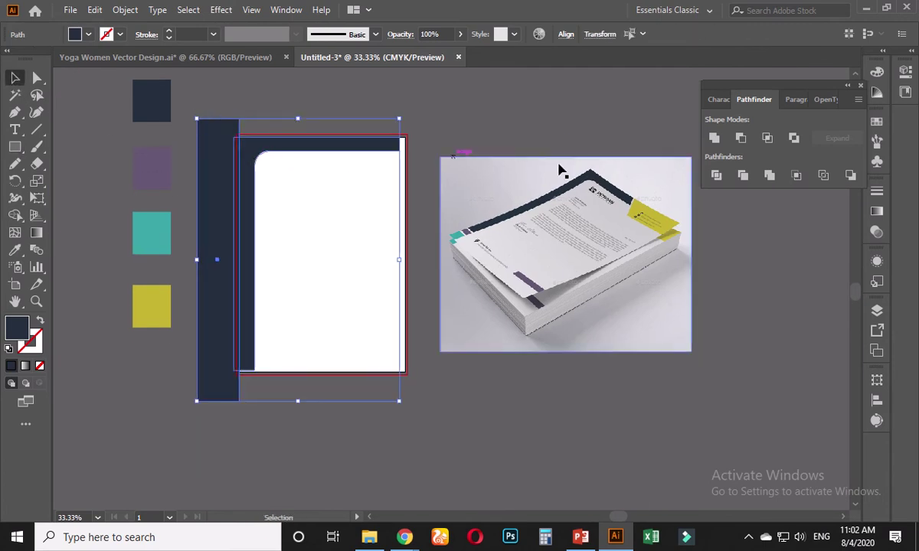
{"action": "left_click", "coordinate": [740, 137]}
{"action": "left_click", "coordinate": [836, 138]}
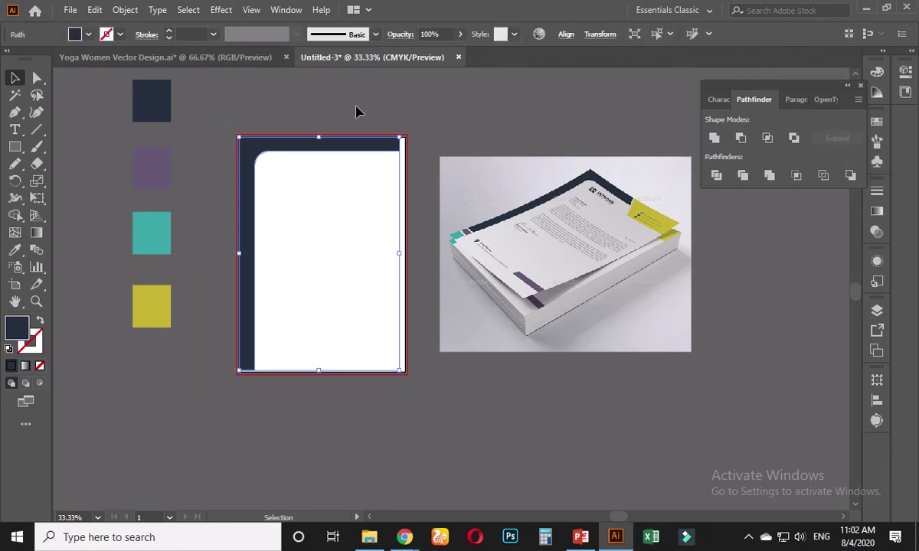
{"action": "left_click", "coordinate": [345, 109]}
{"action": "scroll", "coordinate": [283, 239], "scroll_direction": "up", "scroll_amount": 1}
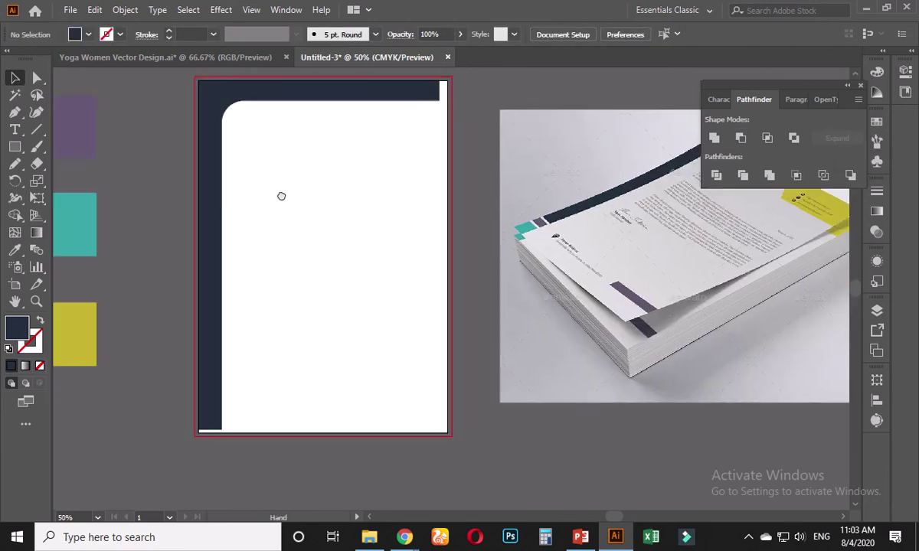
{"action": "scroll", "coordinate": [191, 386], "scroll_direction": "up", "scroll_amount": 3}
{"action": "scroll", "coordinate": [190, 397], "scroll_direction": "up", "scroll_amount": 1}
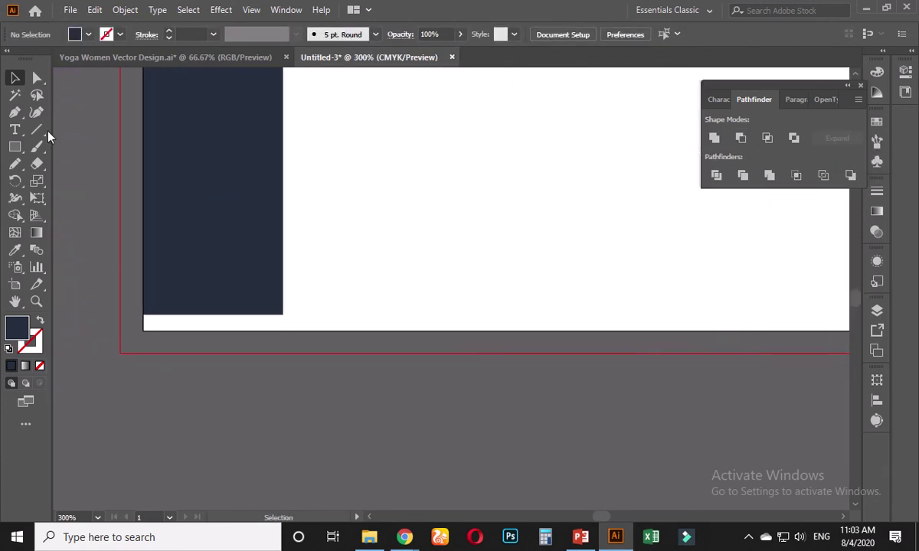
Step: Lower the left strip's bottom edge to the artboard edge with four Down Arrow nudges
{"action": "left_click", "coordinate": [37, 77]}
{"action": "left_click", "coordinate": [212, 272]}
{"action": "left_click", "coordinate": [143, 314]}
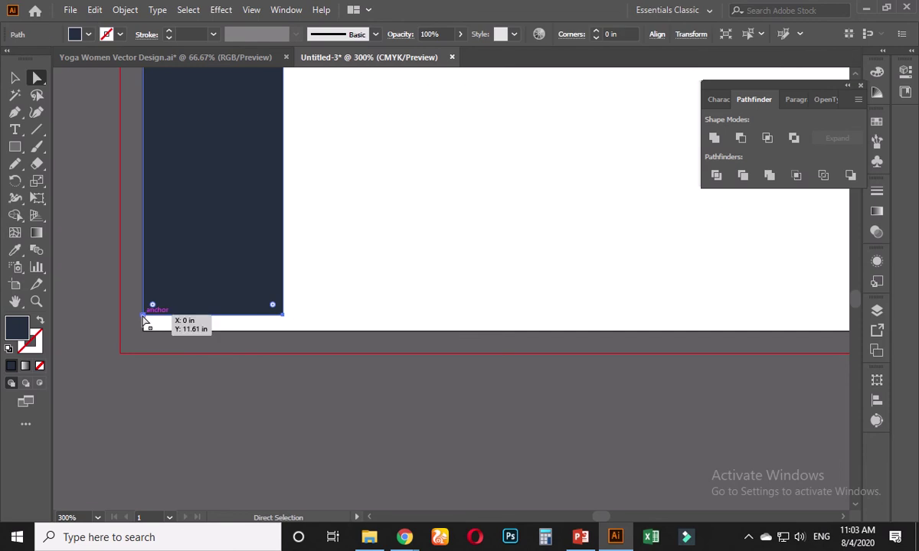
{"action": "left_click", "coordinate": [282, 314], "text": "shift"}
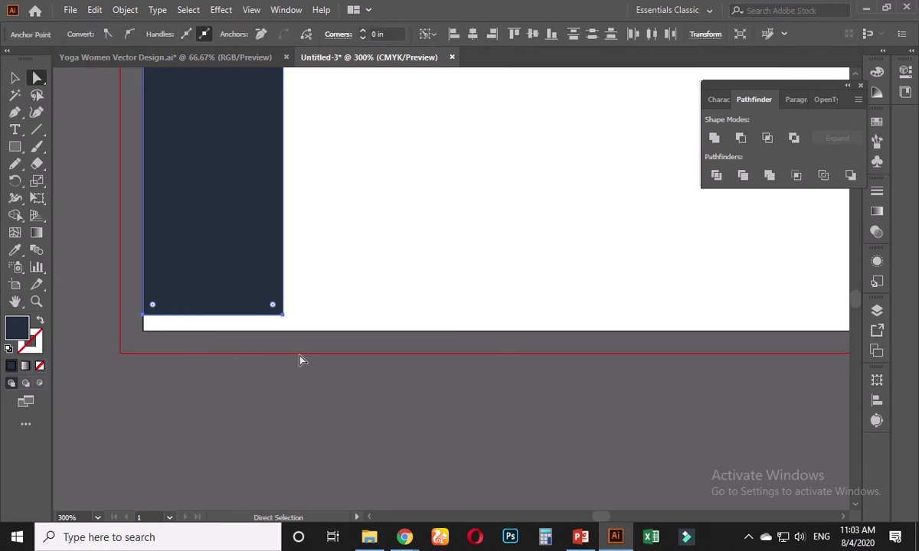
{"action": "key", "text": "Down"}
{"action": "key", "text": "Down"}
{"action": "key", "text": "Down"}
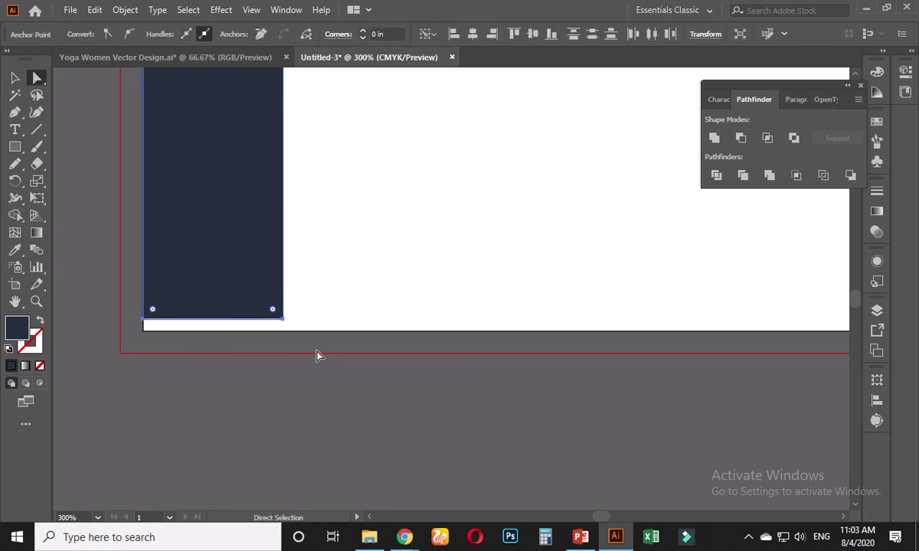
{"action": "key", "text": "Down"}
{"action": "key", "text": "Down"}
{"action": "key", "text": "Down"}
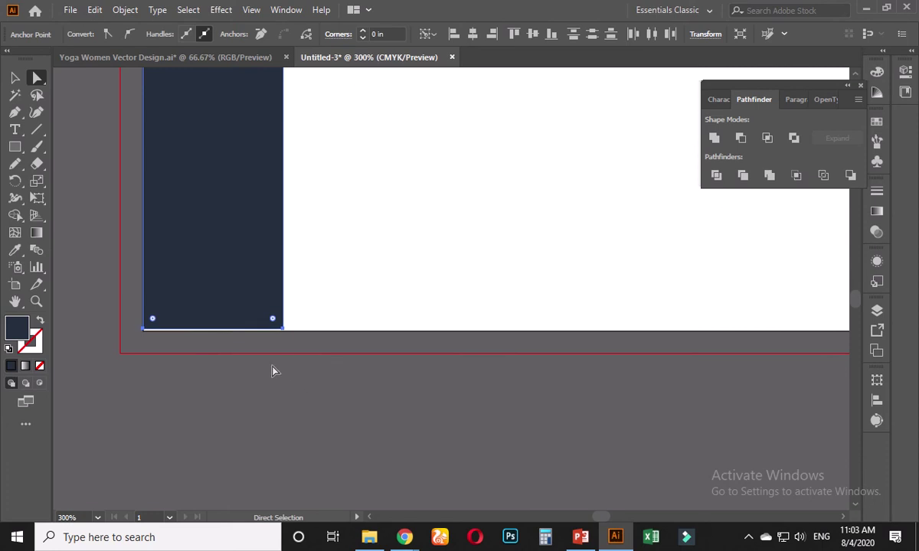
{"action": "scroll", "coordinate": [160, 353], "scroll_direction": "up", "scroll_amount": 4}
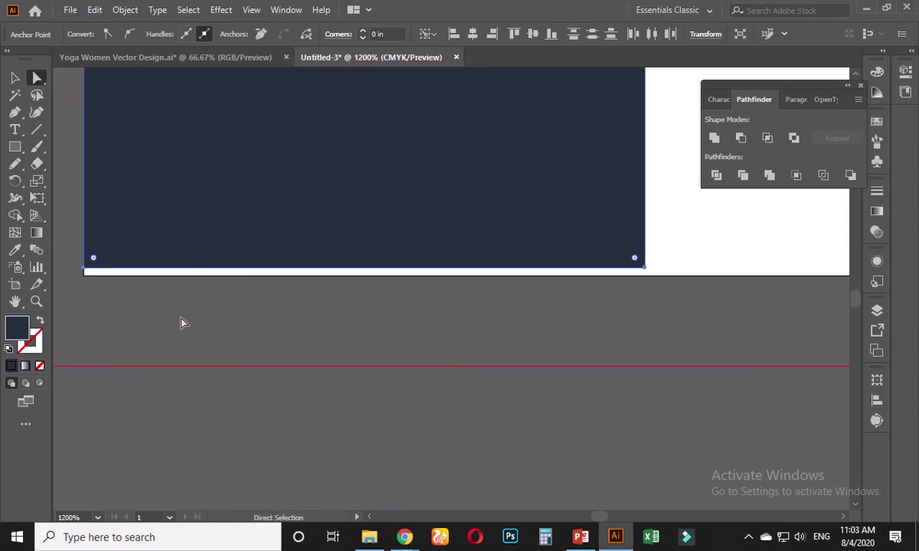
{"action": "key", "text": "Down"}
{"action": "key", "text": "Down"}
{"action": "key", "text": "Down"}
{"action": "key", "text": "Down"}
{"action": "key", "text": "Down"}
{"action": "key", "text": "Down"}
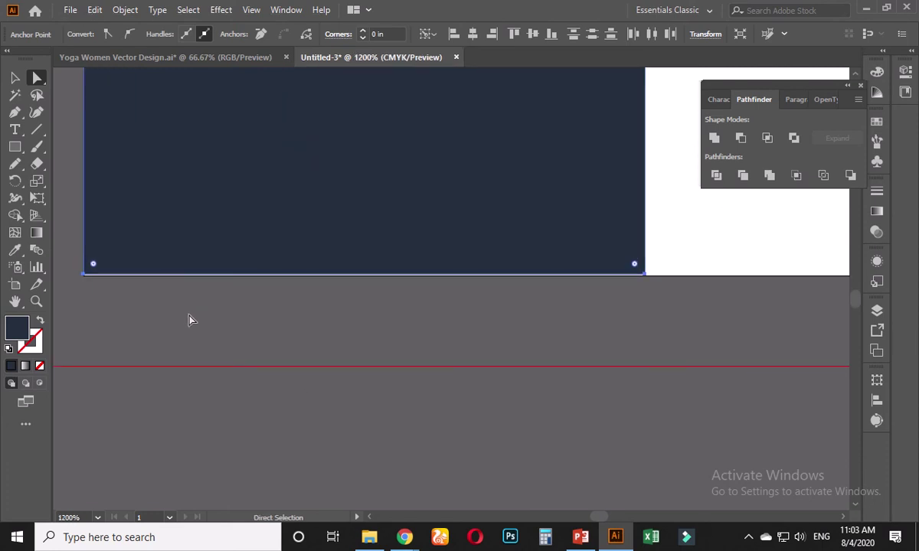
{"action": "key", "text": "Down"}
{"action": "left_click", "coordinate": [192, 320]}
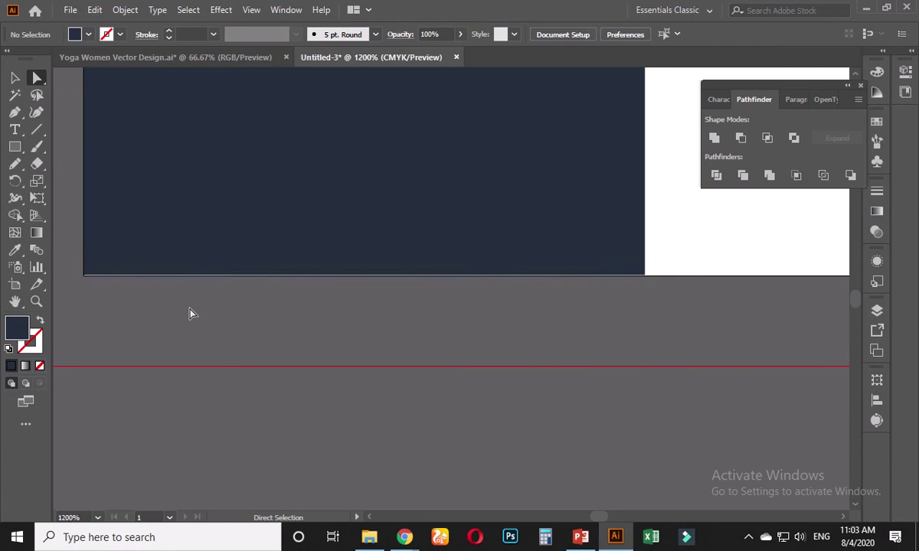
Step: Select and release the frame's bottom corner anchors, then pan to the page and reference mockup
{"action": "left_click", "coordinate": [196, 232]}
{"action": "left_click", "coordinate": [85, 277]}
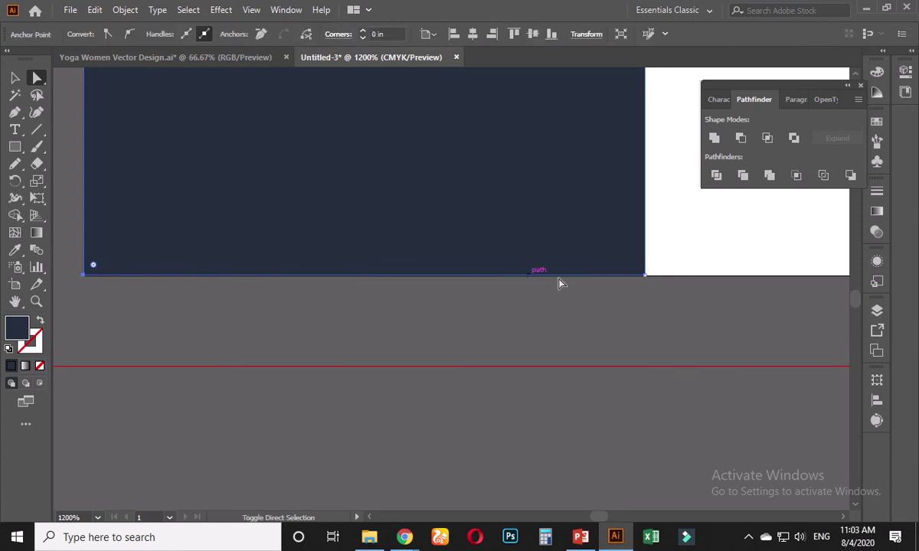
{"action": "left_click", "coordinate": [644, 276], "text": "shift"}
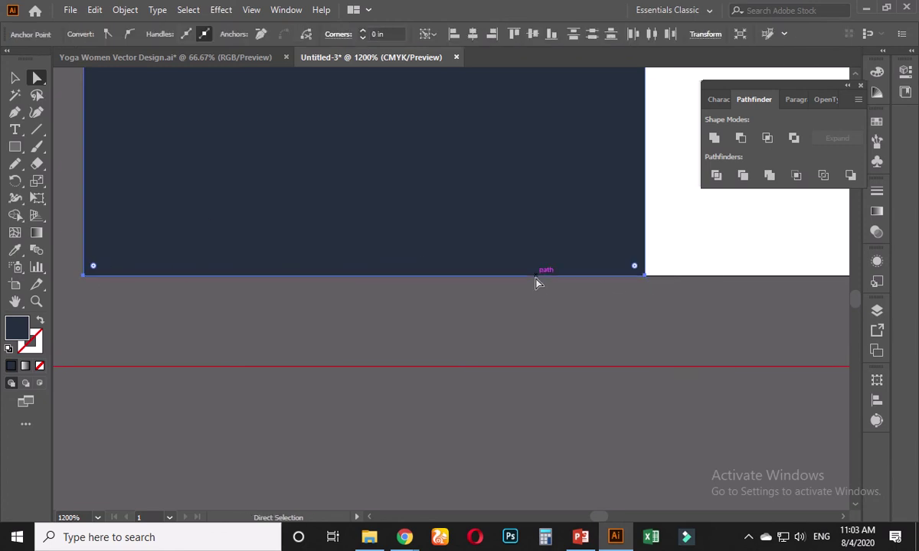
{"action": "left_click", "coordinate": [580, 310]}
{"action": "scroll", "coordinate": [623, 299], "scroll_direction": "down", "scroll_amount": 5}
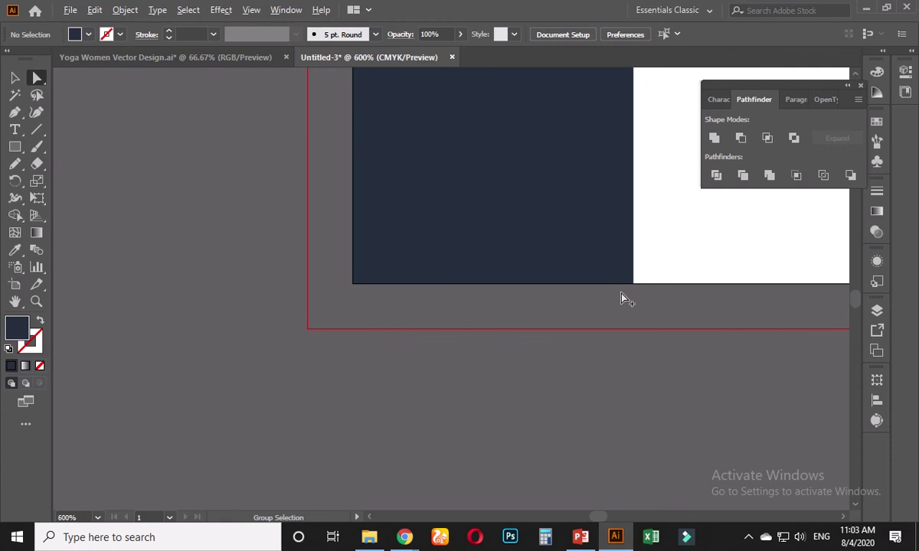
{"action": "scroll", "coordinate": [626, 299], "scroll_direction": "down", "scroll_amount": 3}
{"action": "left_click_drag", "start_coordinate": [659, 199], "coordinate": [239, 389]}
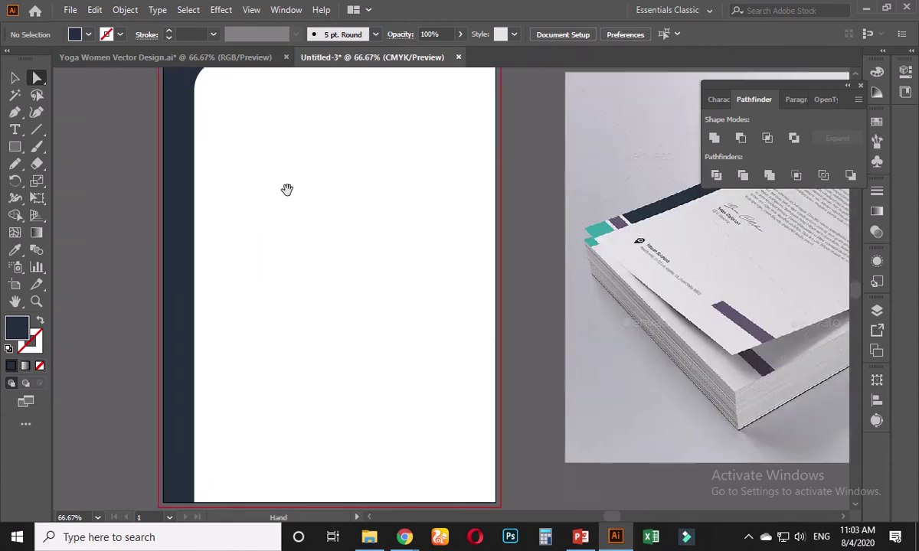
{"action": "left_click_drag", "start_coordinate": [287, 188], "coordinate": [245, 356]}
{"action": "scroll", "coordinate": [420, 242], "scroll_direction": "up", "scroll_amount": 3}
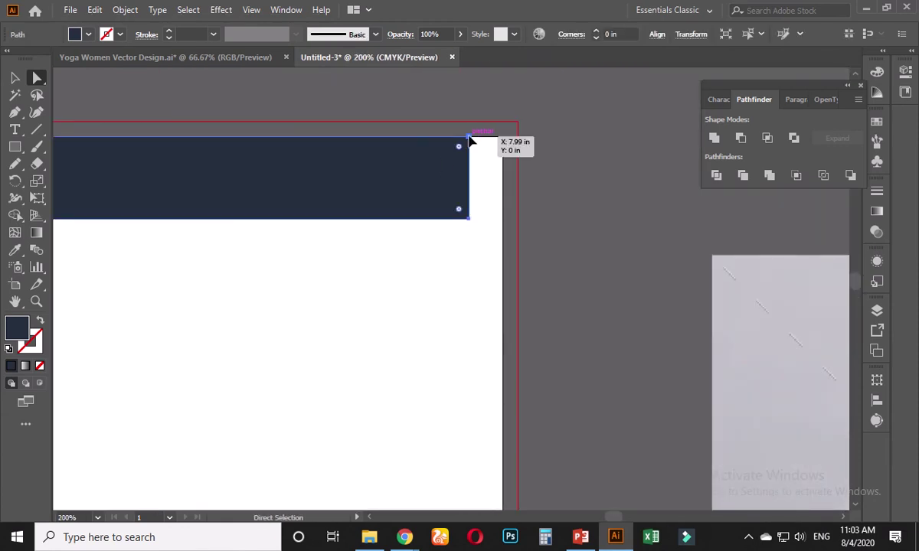
Step: Drag the top bar's two right anchors about 2.42 in left
{"action": "left_click", "coordinate": [469, 138]}
{"action": "left_click", "coordinate": [470, 219], "text": "shift"}
{"action": "scroll", "coordinate": [456, 234], "scroll_direction": "down", "scroll_amount": 3}
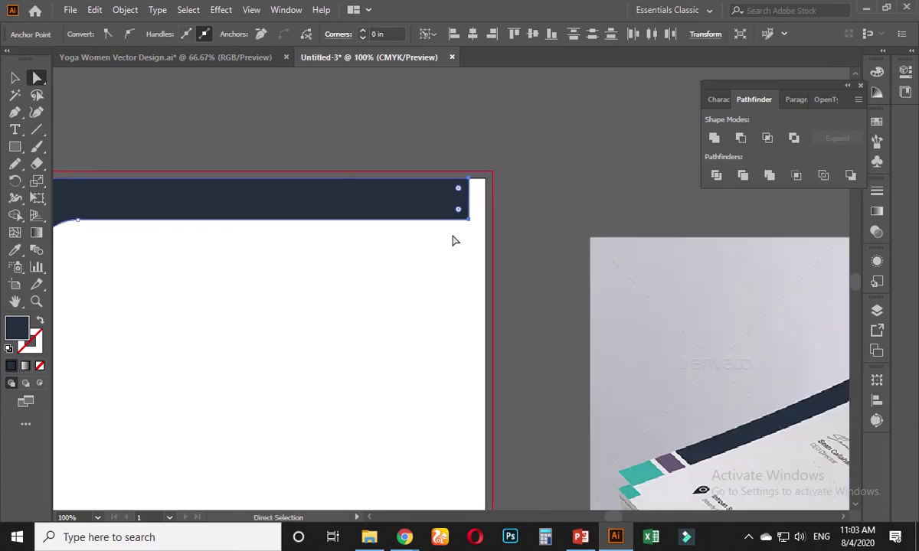
{"action": "left_click_drag", "start_coordinate": [378, 267], "coordinate": [423, 284]}
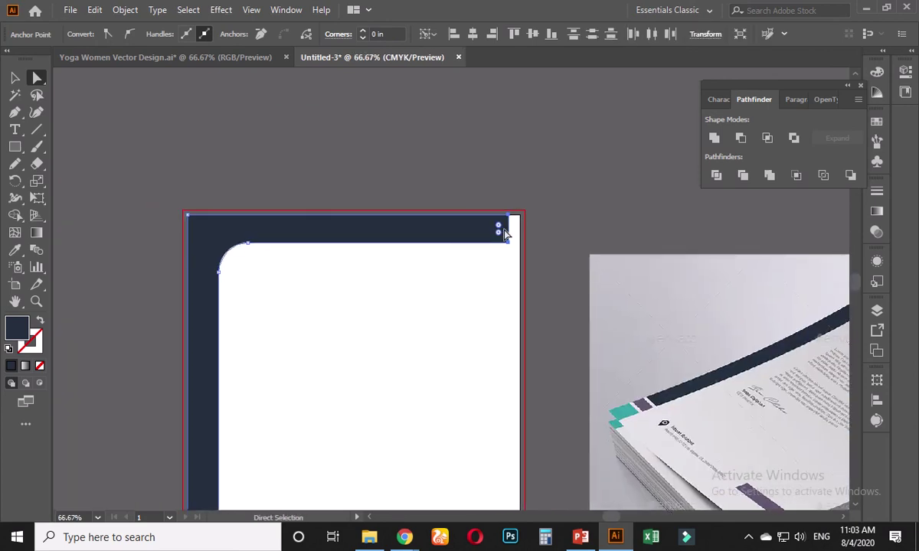
{"action": "left_click_drag", "start_coordinate": [507, 233], "coordinate": [368, 232]}
{"action": "left_click", "coordinate": [405, 293]}
{"action": "scroll", "coordinate": [405, 294], "scroll_direction": "down", "scroll_amount": 1}
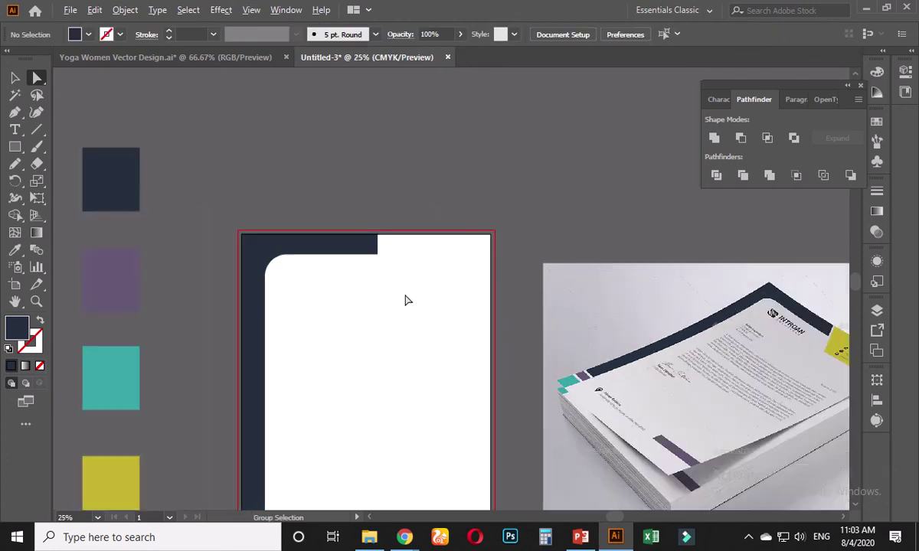
{"action": "scroll", "coordinate": [582, 329], "scroll_direction": "up", "scroll_amount": 2}
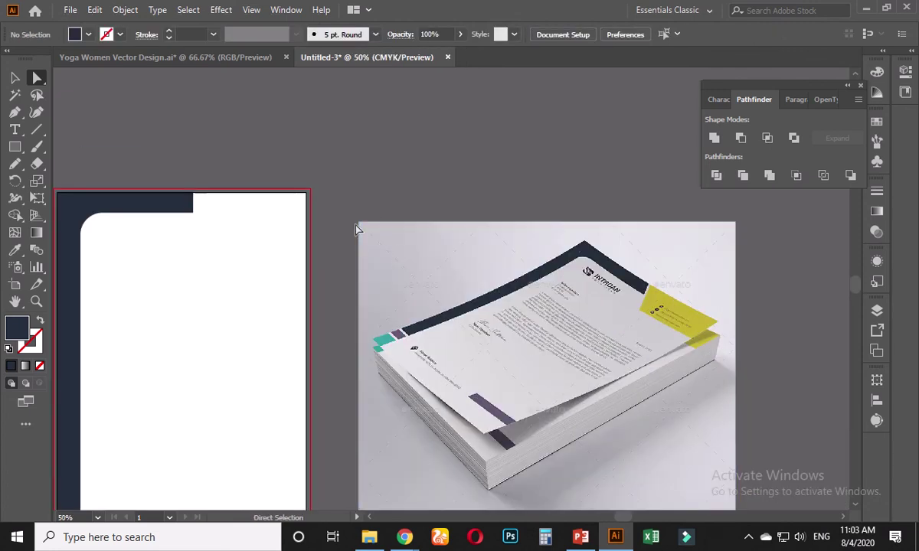
{"action": "scroll", "coordinate": [329, 230], "scroll_direction": "up", "scroll_amount": 1}
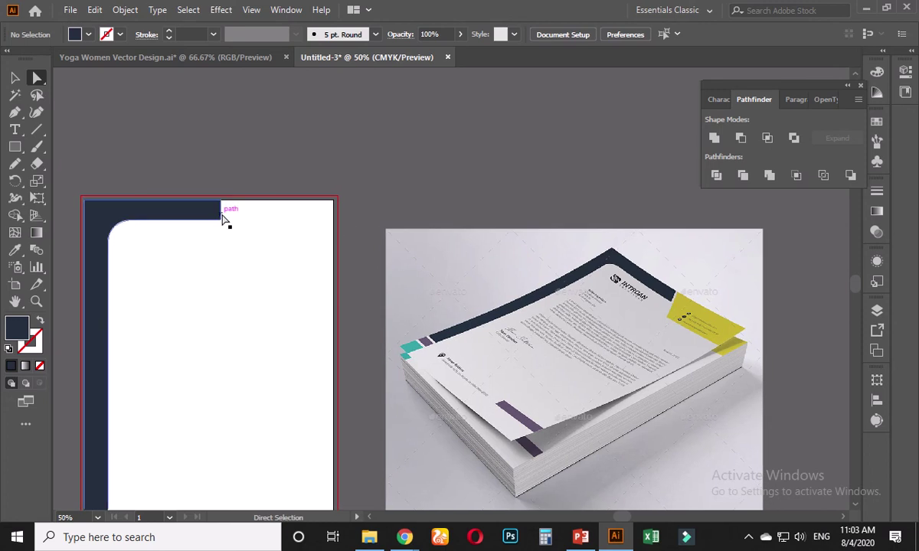
{"action": "scroll", "coordinate": [212, 208], "scroll_direction": "up", "scroll_amount": 3}
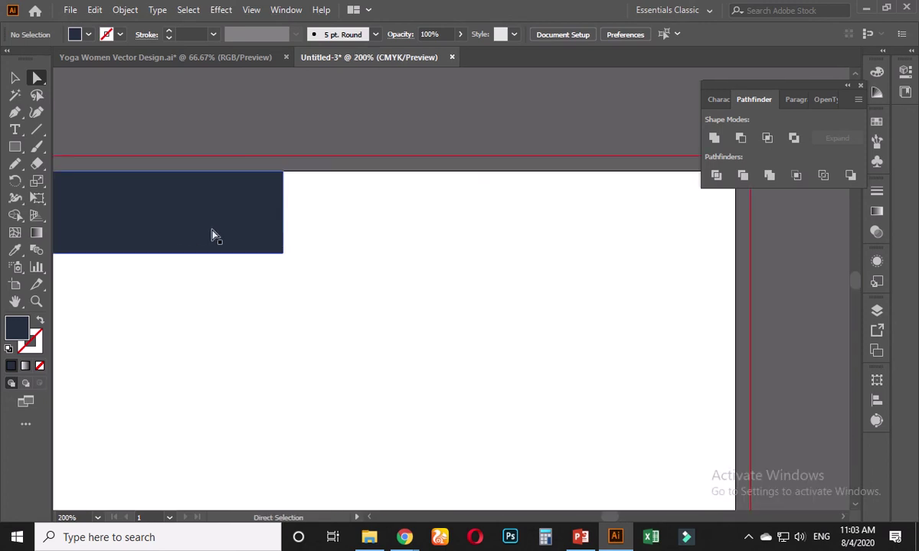
{"action": "left_click", "coordinate": [269, 239]}
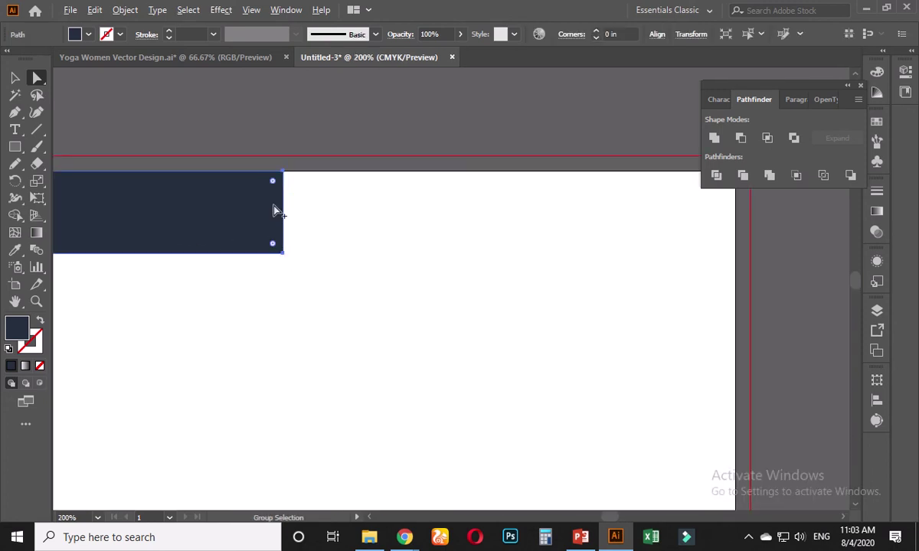
{"action": "scroll", "coordinate": [273, 212], "scroll_direction": "up", "scroll_amount": 1}
{"action": "mouse_move", "coordinate": [423, 6]}
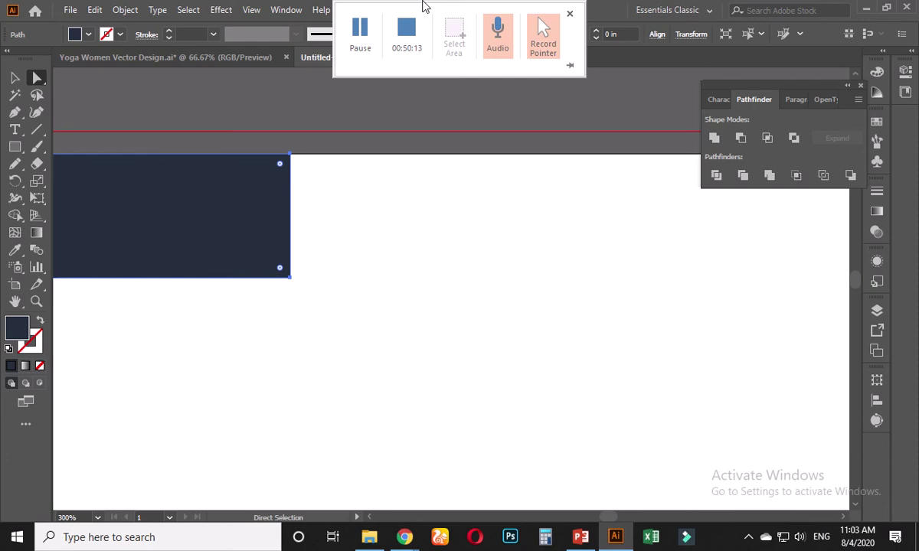
{"action": "left_click", "coordinate": [337, 208]}
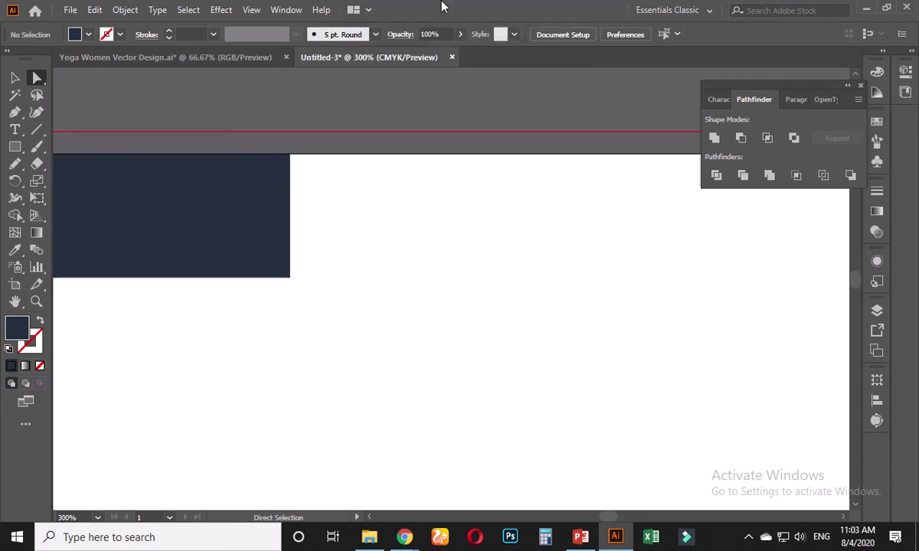
{"action": "mouse_move", "coordinate": [440, 6]}
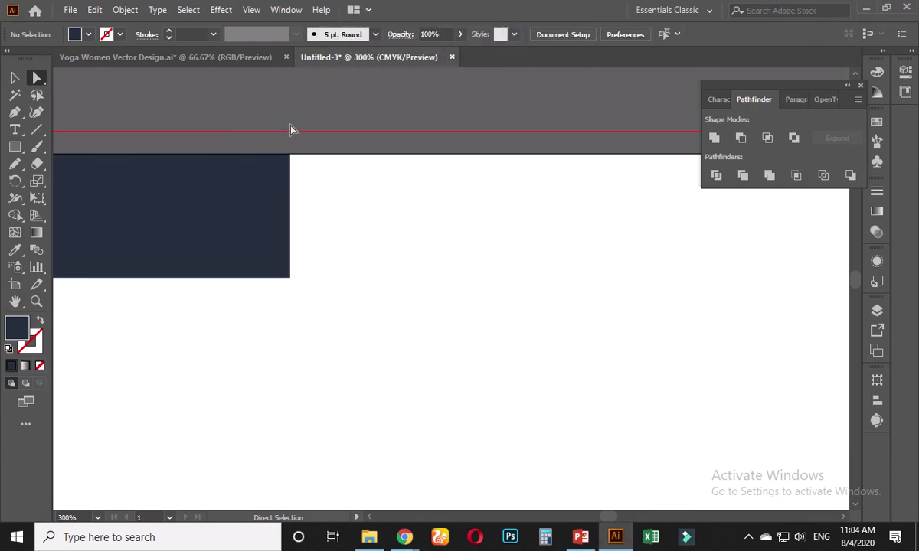
{"action": "scroll", "coordinate": [314, 244], "scroll_direction": "down", "scroll_amount": 1}
{"action": "scroll", "coordinate": [317, 245], "scroll_direction": "down", "scroll_amount": 3}
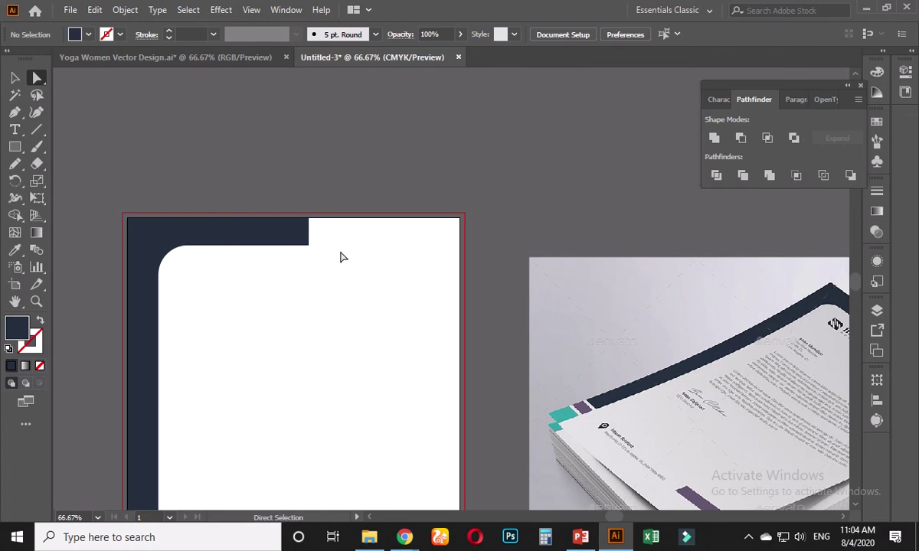
{"action": "scroll", "coordinate": [340, 261], "scroll_direction": "down", "scroll_amount": 2}
{"action": "scroll", "coordinate": [342, 250], "scroll_direction": "up", "scroll_amount": 4}
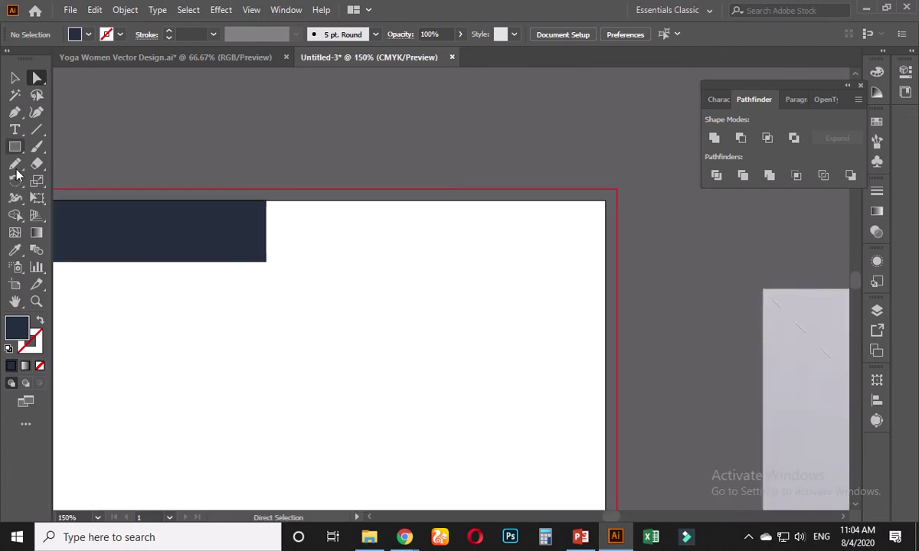
{"action": "left_click", "coordinate": [260, 232]}
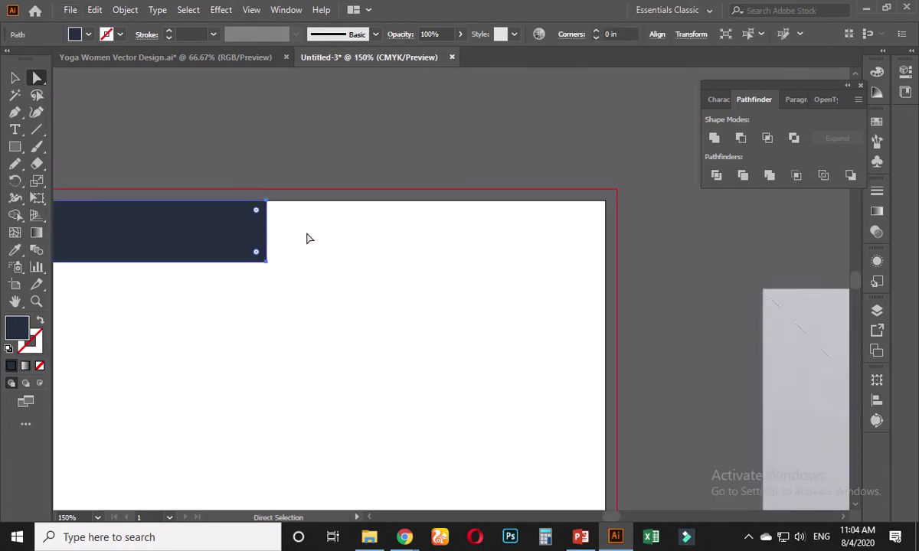
{"action": "left_click", "coordinate": [268, 212]}
{"action": "left_click_drag", "start_coordinate": [268, 202], "coordinate": [227, 204]}
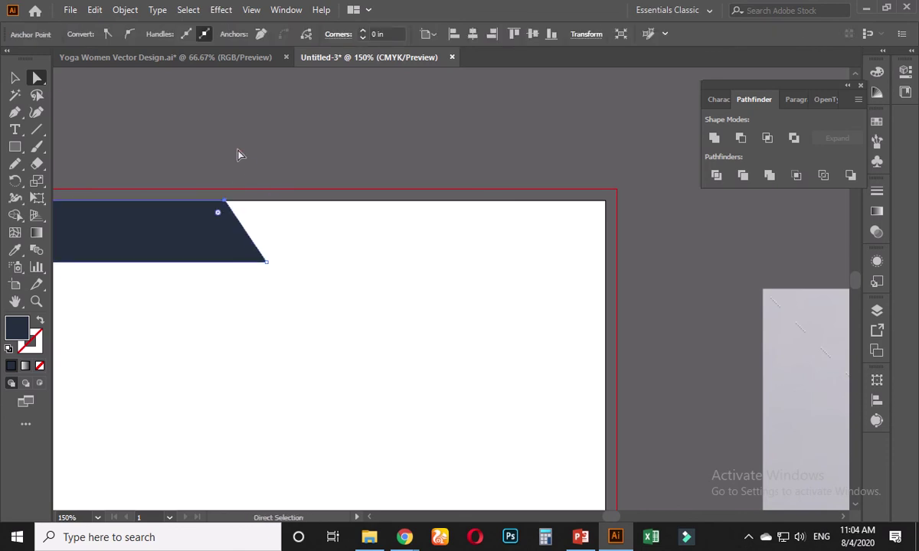
{"action": "left_click", "coordinate": [238, 151]}
{"action": "key", "text": "ctrl+z"}
{"action": "left_click", "coordinate": [267, 168]}
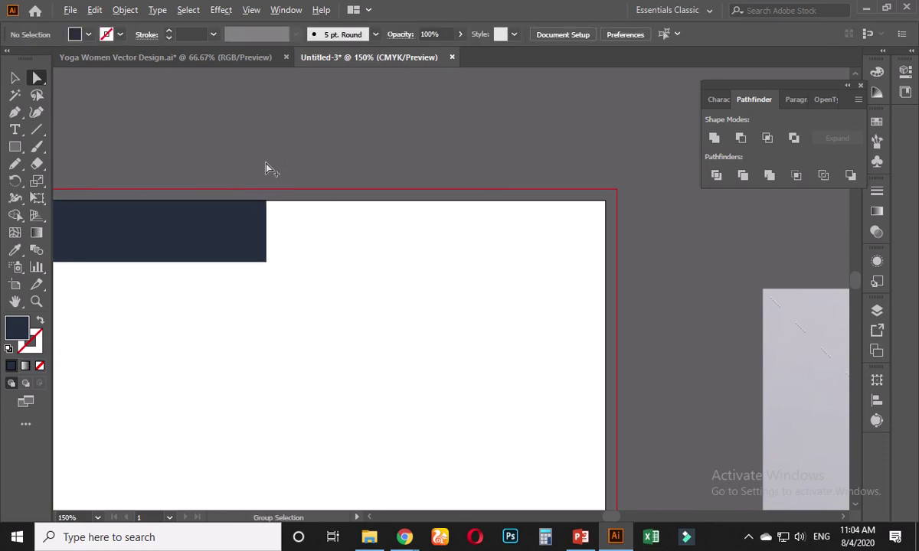
{"action": "scroll", "coordinate": [266, 169], "scroll_direction": "down", "scroll_amount": 4}
{"action": "scroll", "coordinate": [352, 241], "scroll_direction": "up", "scroll_amount": 1}
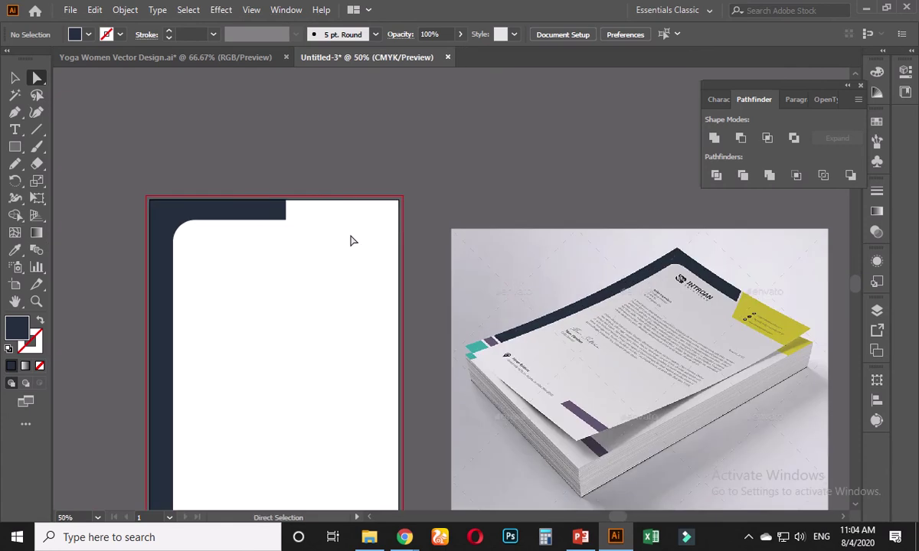
Step: Draw a navy block from the bar's end to the right edge, slanting its lower-left corner right
{"action": "left_click", "coordinate": [14, 146]}
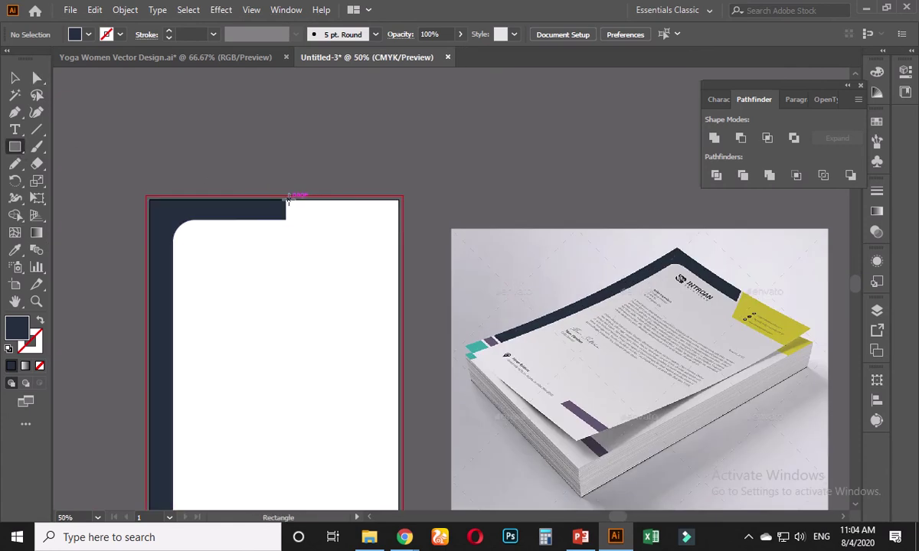
{"action": "scroll", "coordinate": [312, 228], "scroll_direction": "up", "scroll_amount": 3}
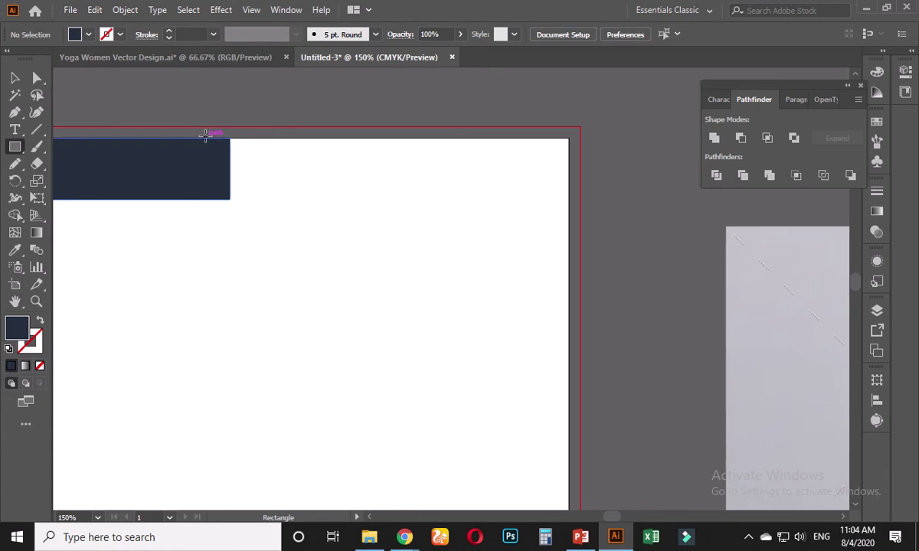
{"action": "left_click_drag", "start_coordinate": [213, 136], "coordinate": [568, 314]}
{"action": "left_click", "coordinate": [39, 81]}
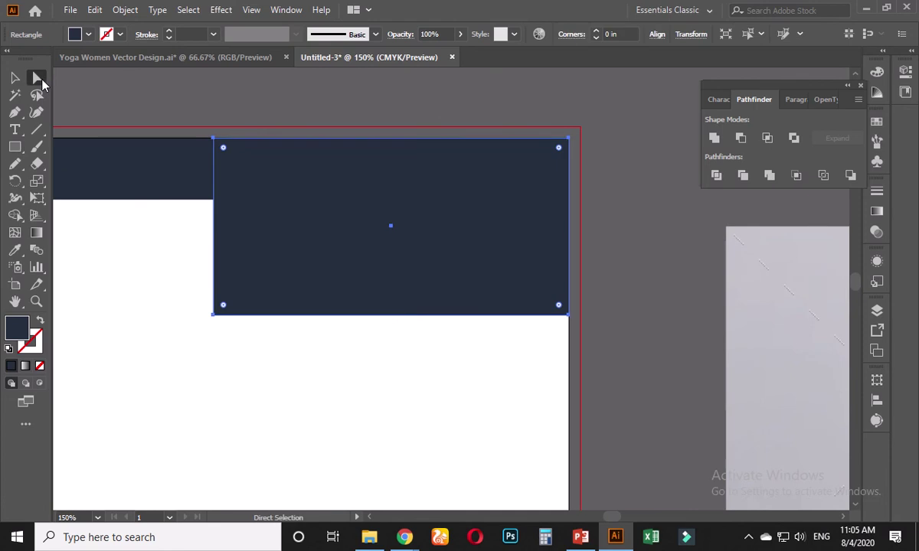
{"action": "left_click", "coordinate": [215, 315]}
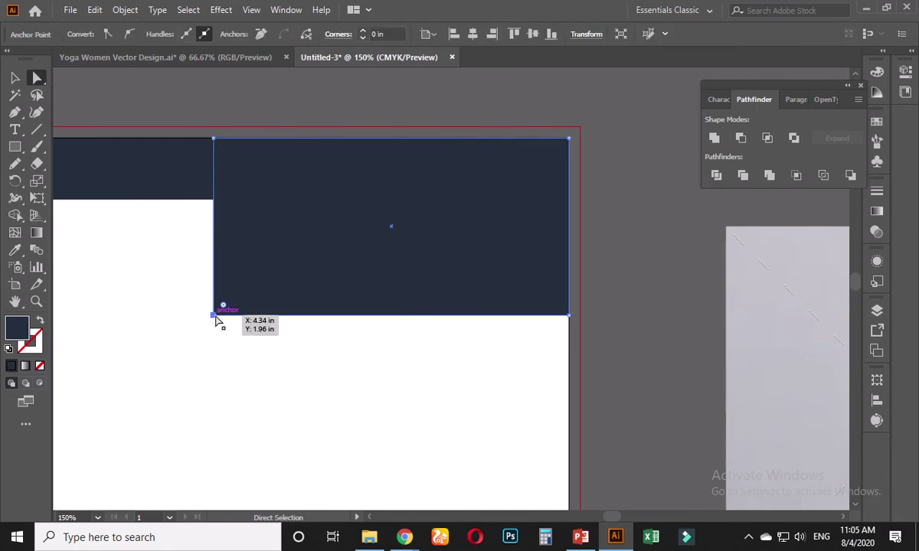
{"action": "left_click_drag", "start_coordinate": [215, 316], "coordinate": [299, 323]}
{"action": "left_click", "coordinate": [349, 357]}
{"action": "scroll", "coordinate": [347, 354], "scroll_direction": "down", "scroll_amount": 4}
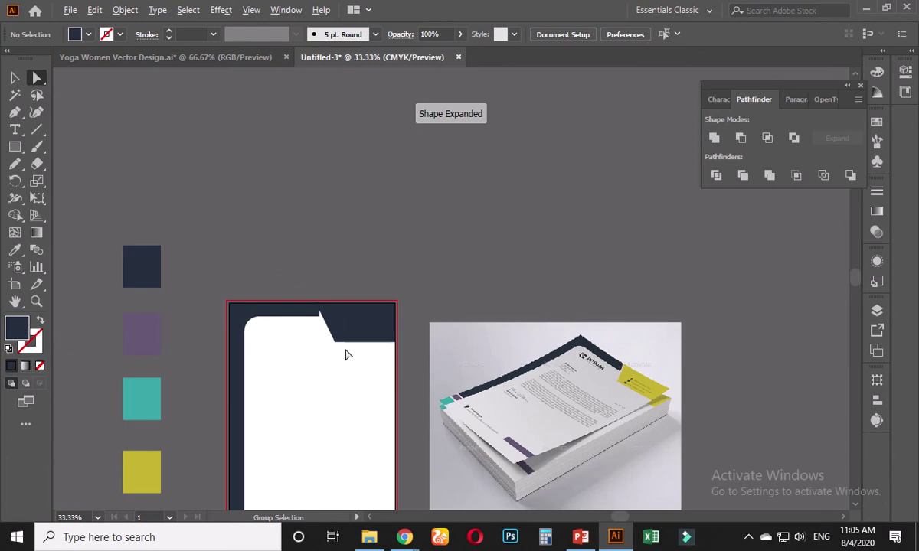
Step: Move the top bar's right-edge anchors 0.16 in right, then select the slanted block
{"action": "scroll", "coordinate": [356, 354], "scroll_direction": "up", "scroll_amount": 3}
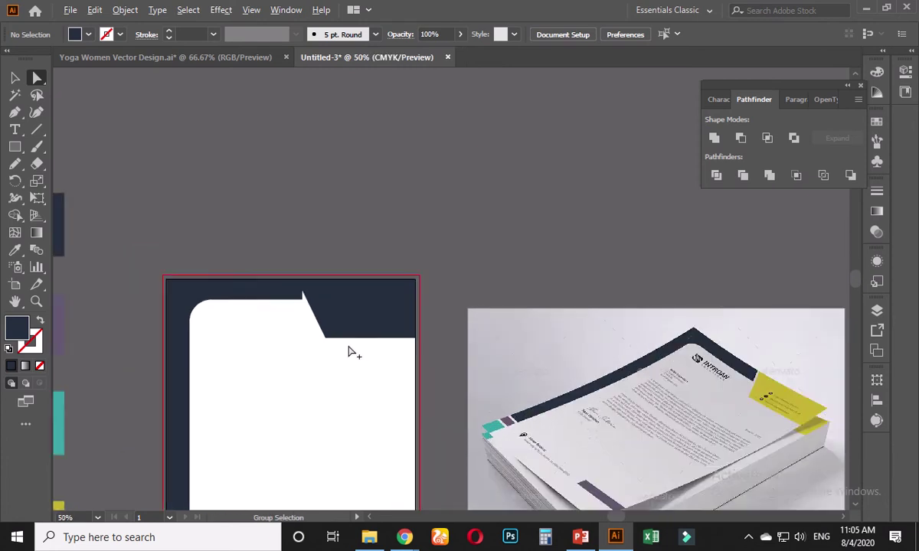
{"action": "scroll", "coordinate": [284, 302], "scroll_direction": "up", "scroll_amount": 1}
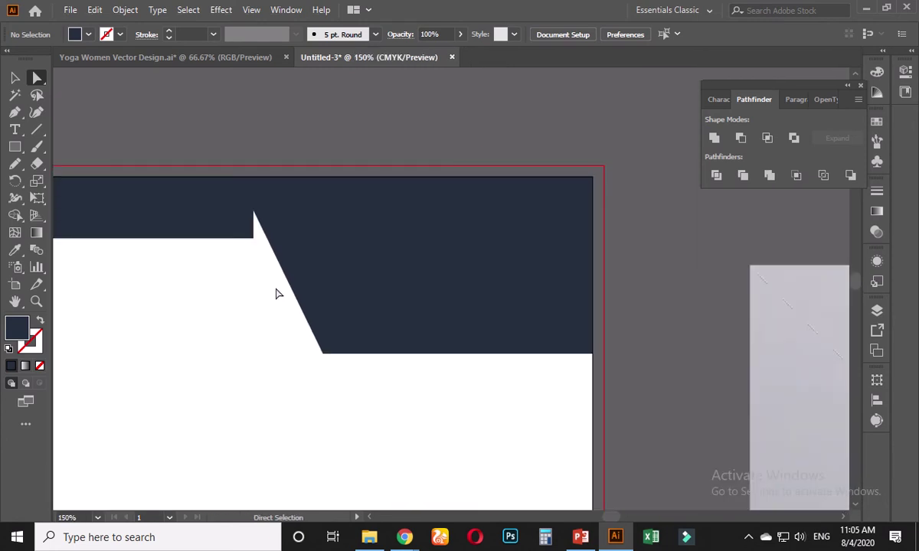
{"action": "left_click", "coordinate": [245, 231]}
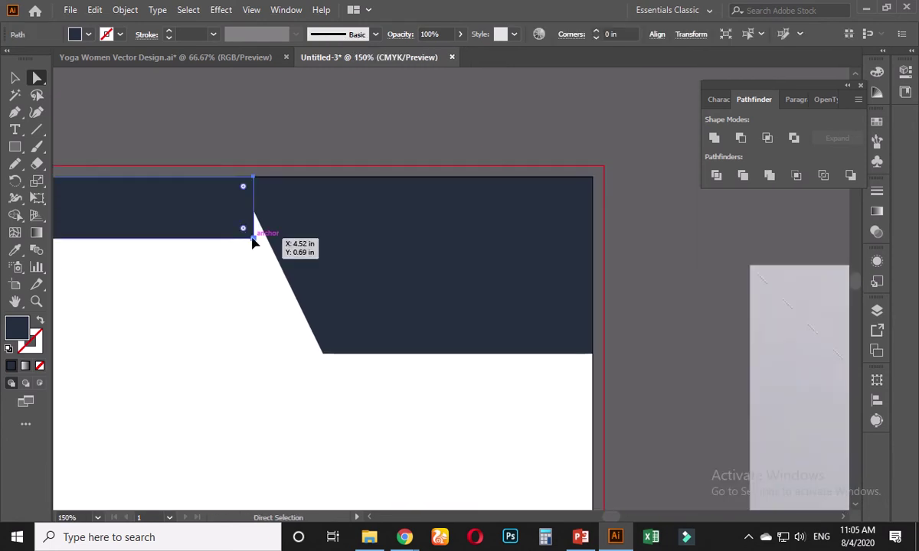
{"action": "left_click", "coordinate": [254, 239]}
{"action": "left_click", "coordinate": [254, 178]}
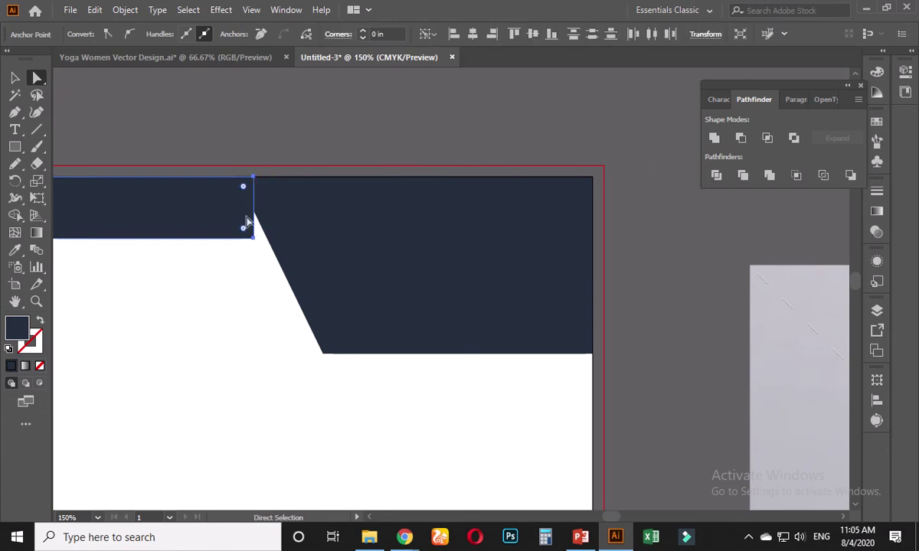
{"action": "left_click_drag", "start_coordinate": [247, 222], "coordinate": [264, 224]}
{"action": "left_click", "coordinate": [291, 115]}
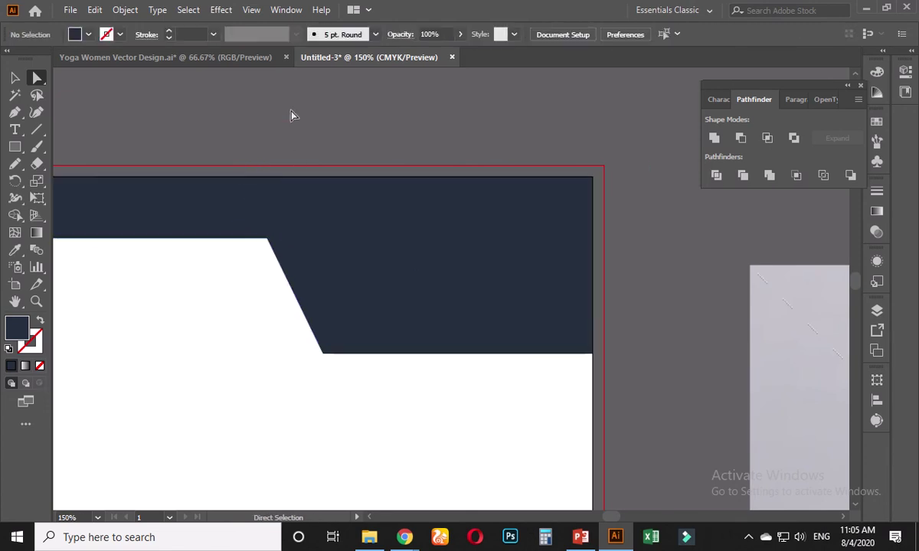
{"action": "left_click", "coordinate": [310, 214]}
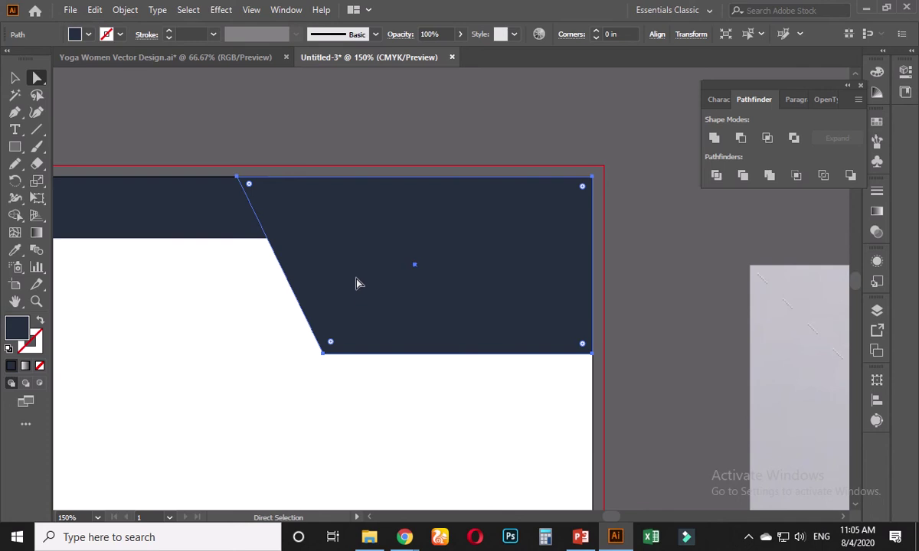
{"action": "key", "text": "v"}
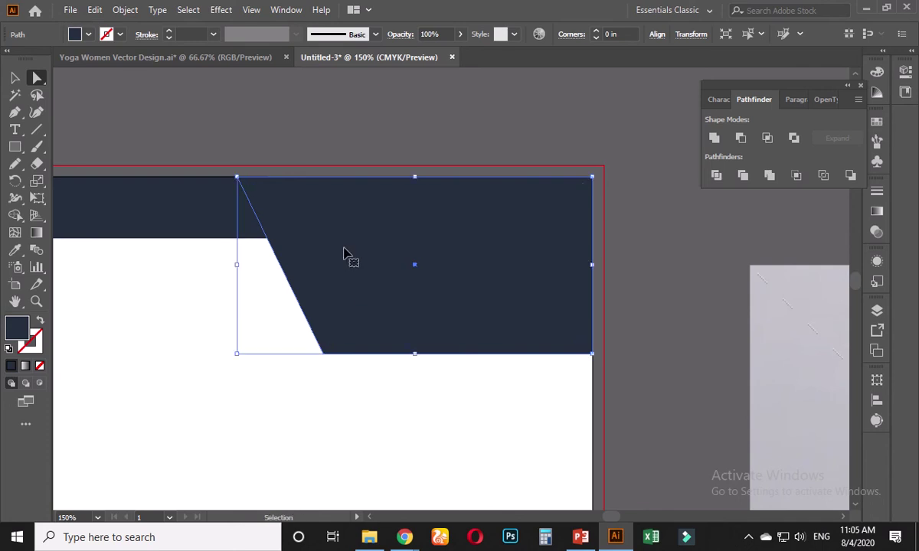
{"action": "key", "text": "a"}
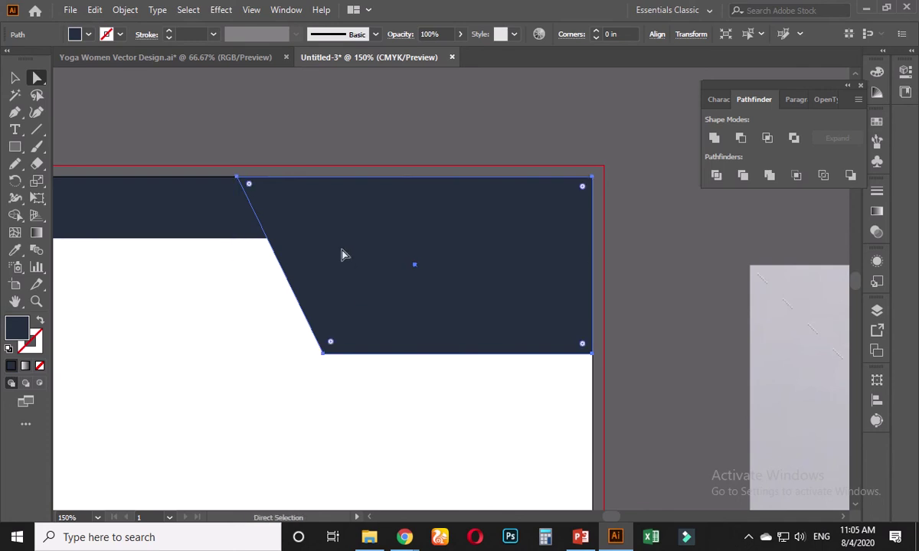
{"action": "left_click", "coordinate": [15, 251]}
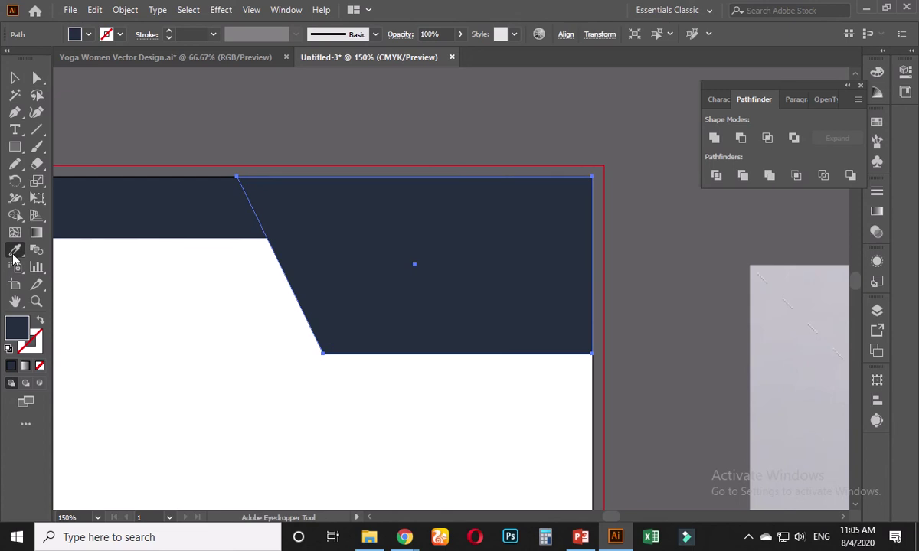
{"action": "left_click", "coordinate": [188, 284]}
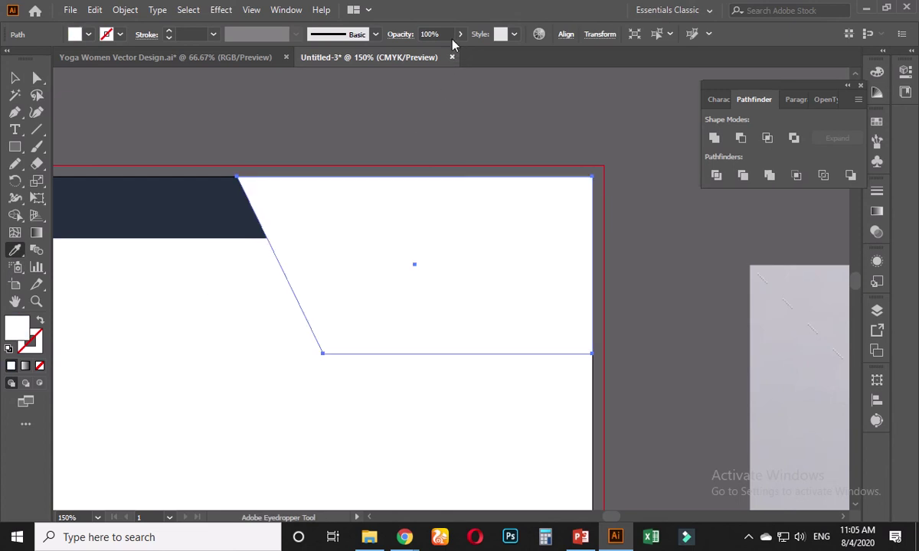
{"action": "left_click", "coordinate": [459, 34]}
{"action": "left_click", "coordinate": [428, 34]}
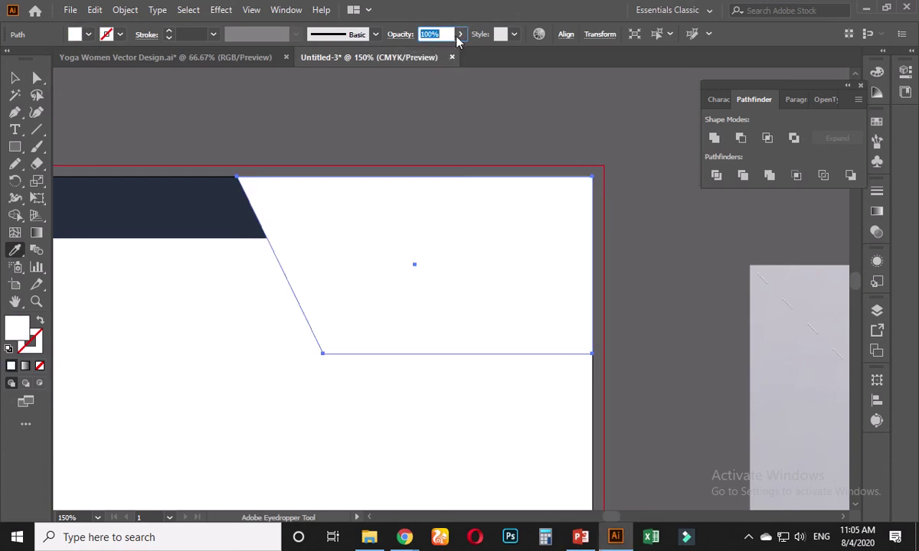
{"action": "left_click", "coordinate": [459, 34]}
{"action": "left_click_drag", "start_coordinate": [457, 52], "coordinate": [434, 53]}
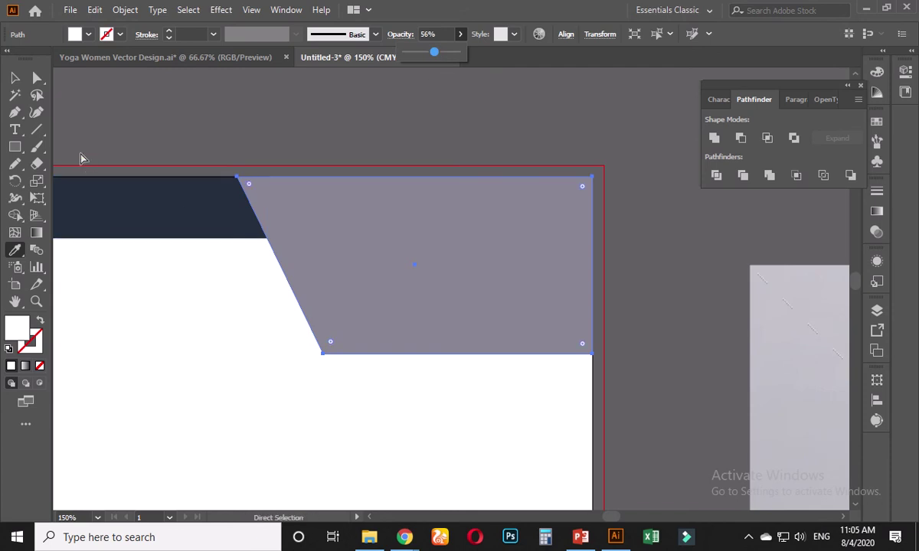
{"action": "left_click", "coordinate": [15, 78]}
{"action": "key", "text": "ctrl+z"}
{"action": "key", "text": "ctrl+z"}
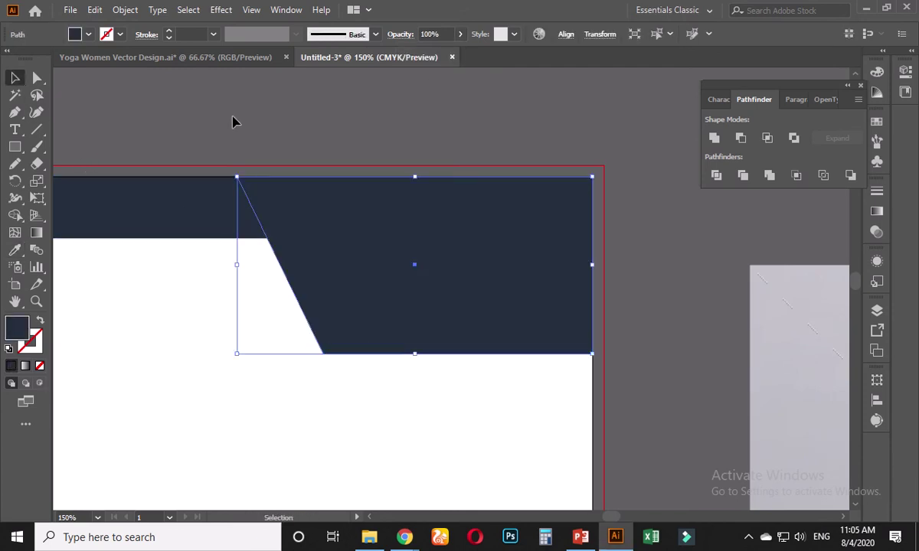
{"action": "left_click_drag", "start_coordinate": [337, 253], "coordinate": [312, 380]}
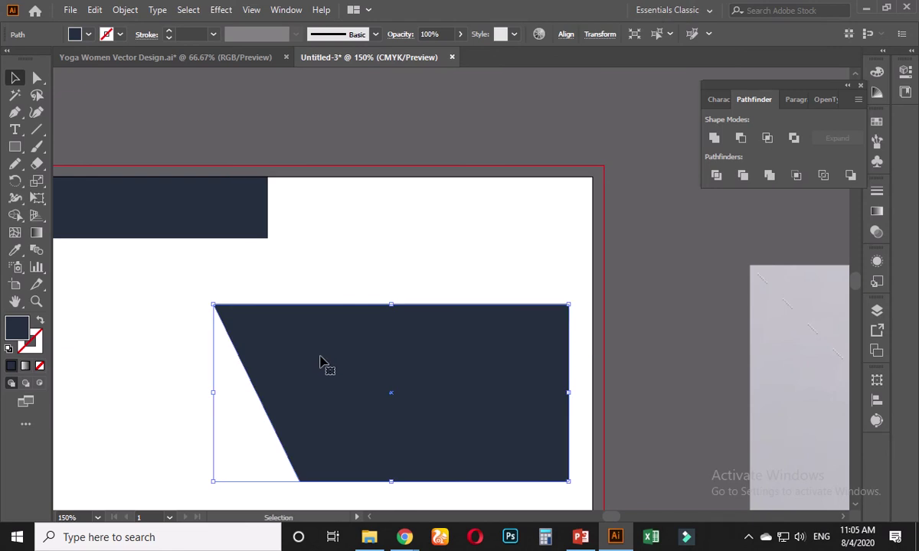
{"action": "key", "text": "a"}
{"action": "key", "text": "ctrl+z"}
{"action": "key", "text": "ctrl+z"}
{"action": "key", "text": "v"}
{"action": "key", "text": "ctrl+minus"}
{"action": "key", "text": "ctrl+minus"}
{"action": "key", "text": "ctrl+minus"}
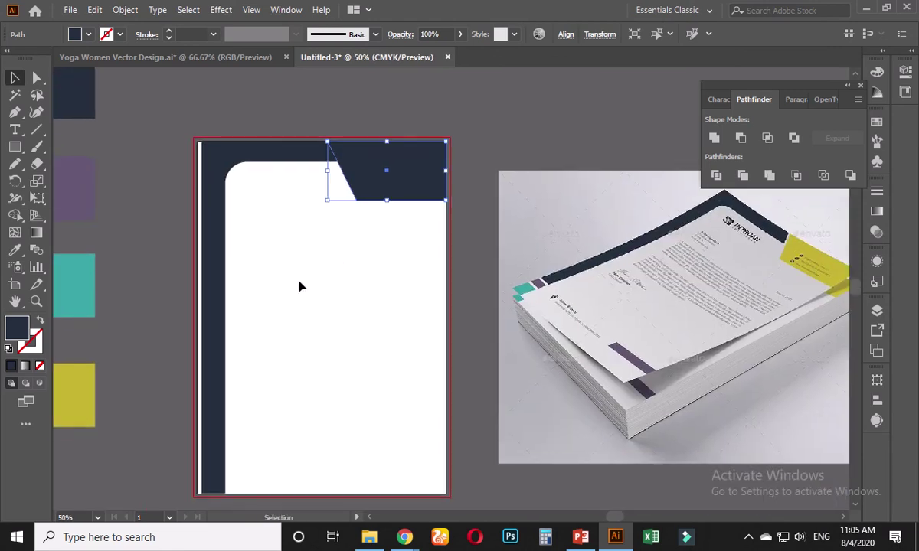
Step: Nudge the navy left frame left until it is flush with the page edge
{"action": "left_click", "coordinate": [219, 274]}
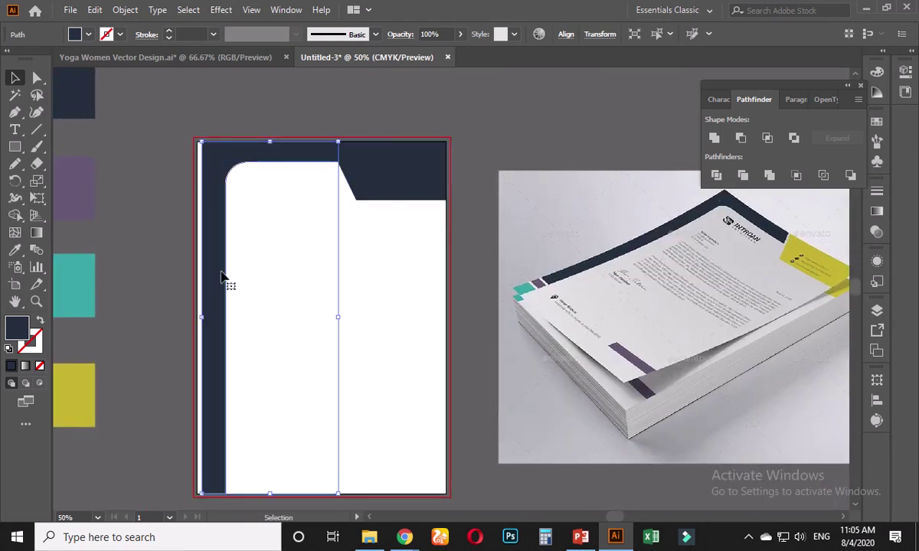
{"action": "left_click_drag", "start_coordinate": [220, 272], "coordinate": [216, 273]}
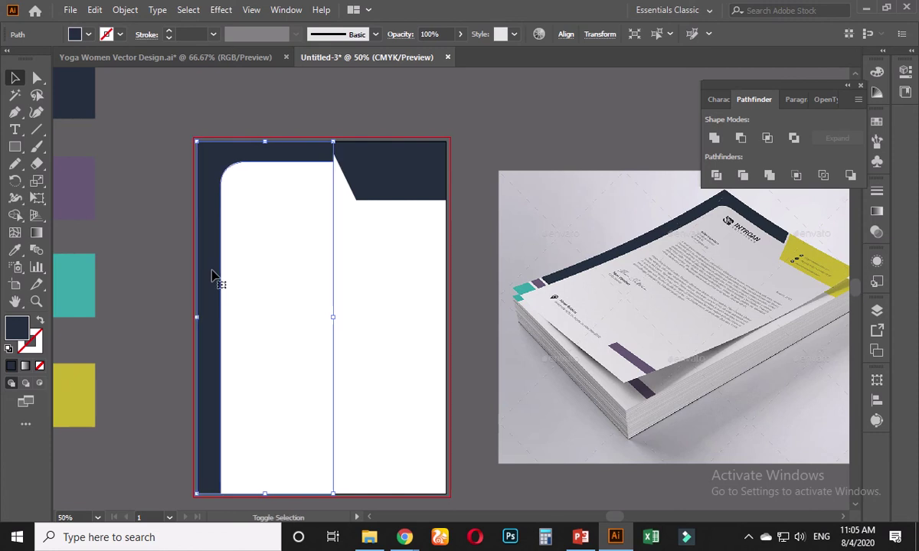
{"action": "left_click", "coordinate": [328, 223]}
{"action": "scroll", "coordinate": [341, 225], "scroll_direction": "up", "scroll_amount": 2}
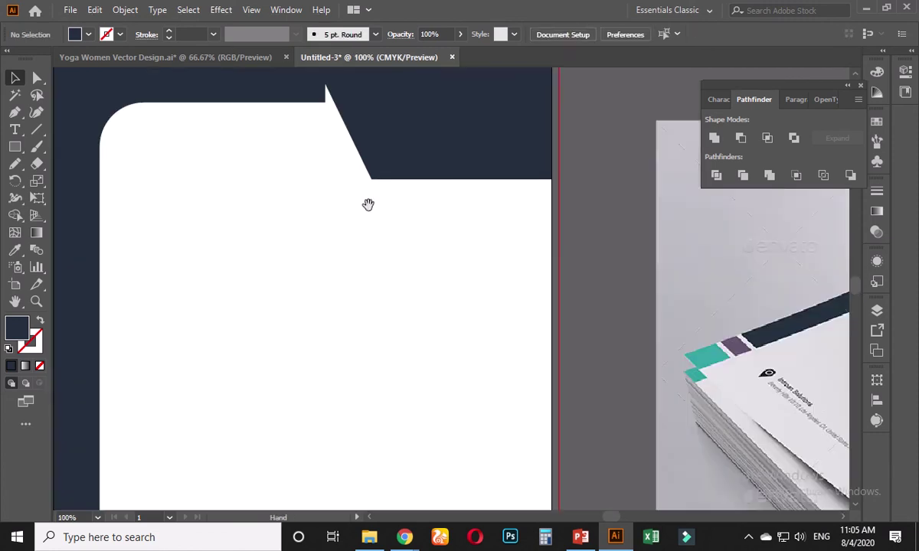
{"action": "left_click_drag", "start_coordinate": [366, 205], "coordinate": [368, 293]}
Step: Drag the top bar's right corner anchor 0.21 in right, then reselect the slanted block
{"action": "left_click", "coordinate": [392, 236]}
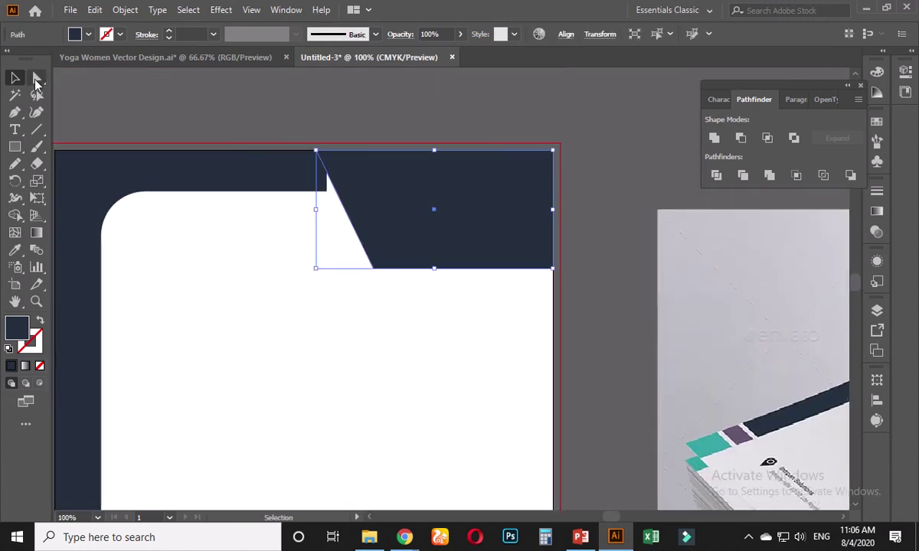
{"action": "left_click", "coordinate": [175, 164]}
{"action": "left_click", "coordinate": [38, 77]}
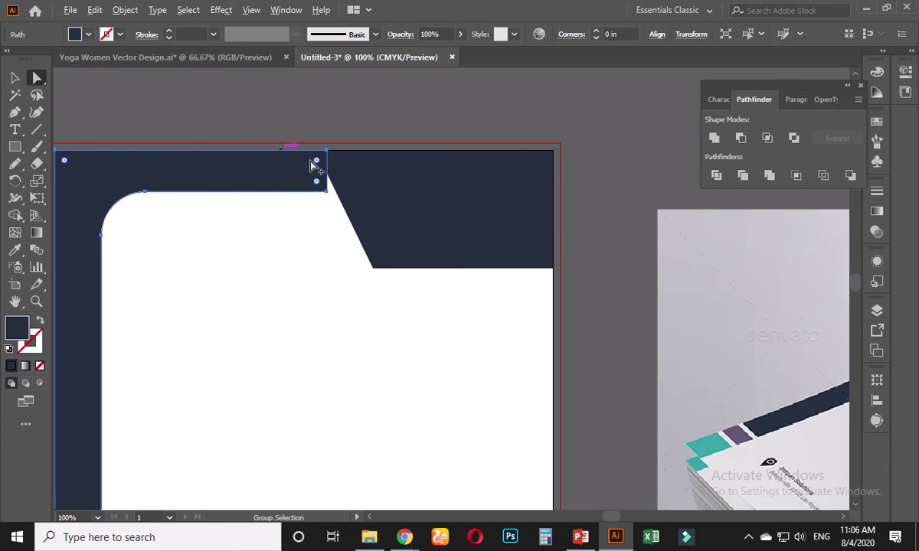
{"action": "scroll", "coordinate": [312, 166], "scroll_direction": "up", "scroll_amount": 2}
{"action": "left_click", "coordinate": [339, 218]}
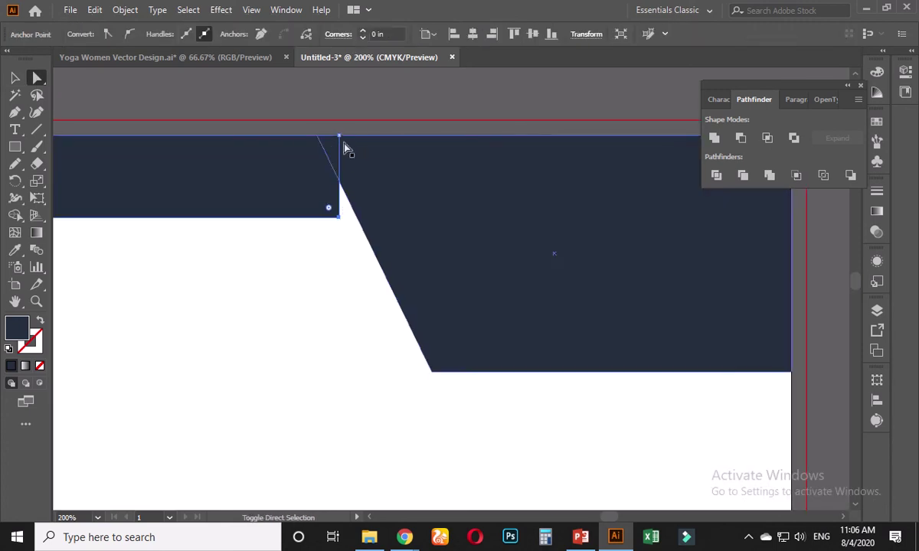
{"action": "left_click_drag", "start_coordinate": [339, 135], "coordinate": [359, 143]}
{"action": "left_click", "coordinate": [324, 289]}
{"action": "scroll", "coordinate": [324, 289], "scroll_direction": "down", "scroll_amount": 2}
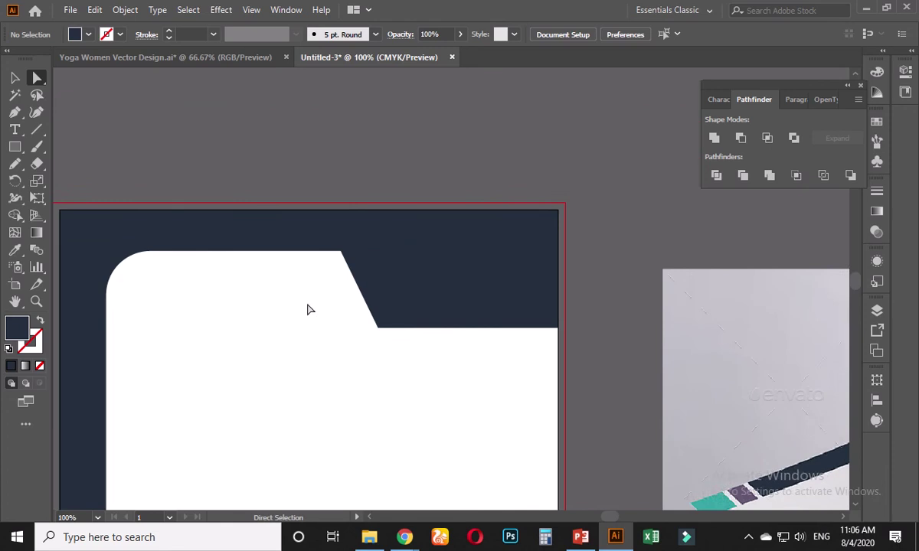
{"action": "left_click_drag", "start_coordinate": [310, 309], "coordinate": [329, 293]}
{"action": "key", "text": "v"}
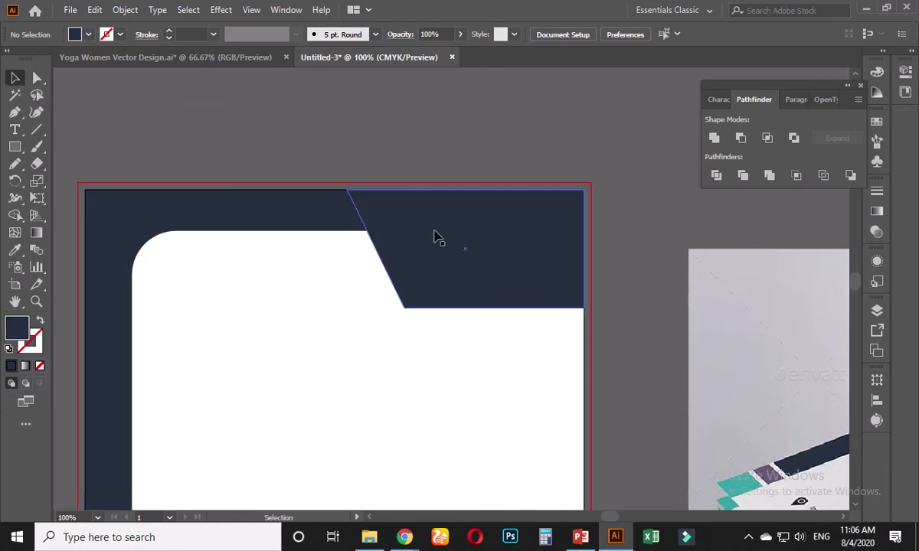
{"action": "left_click", "coordinate": [427, 230]}
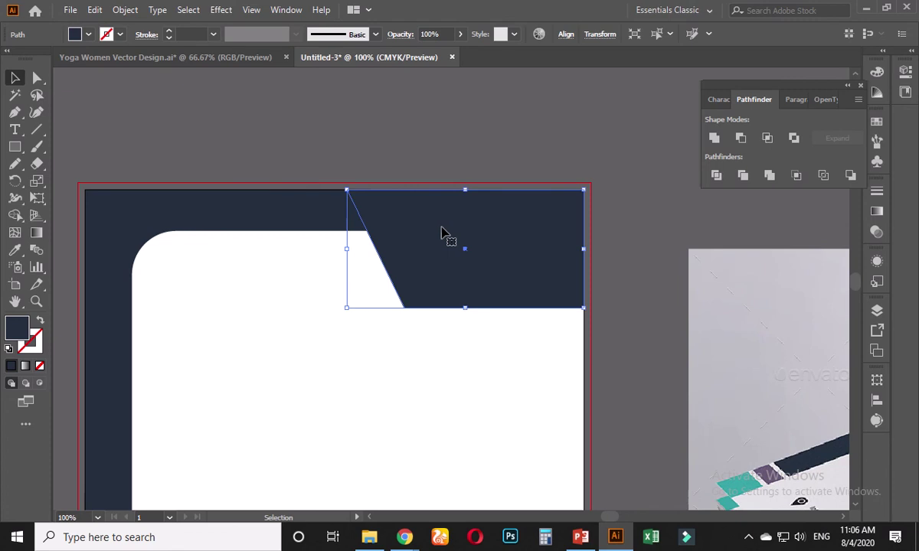
{"action": "scroll", "coordinate": [440, 230], "scroll_direction": "up", "scroll_amount": 1}
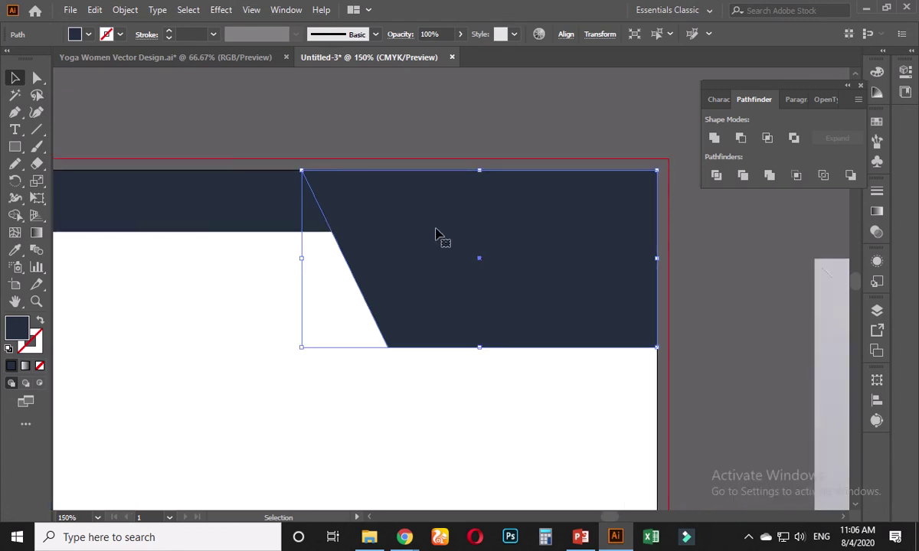
{"action": "scroll", "coordinate": [432, 238], "scroll_direction": "down", "scroll_amount": 3}
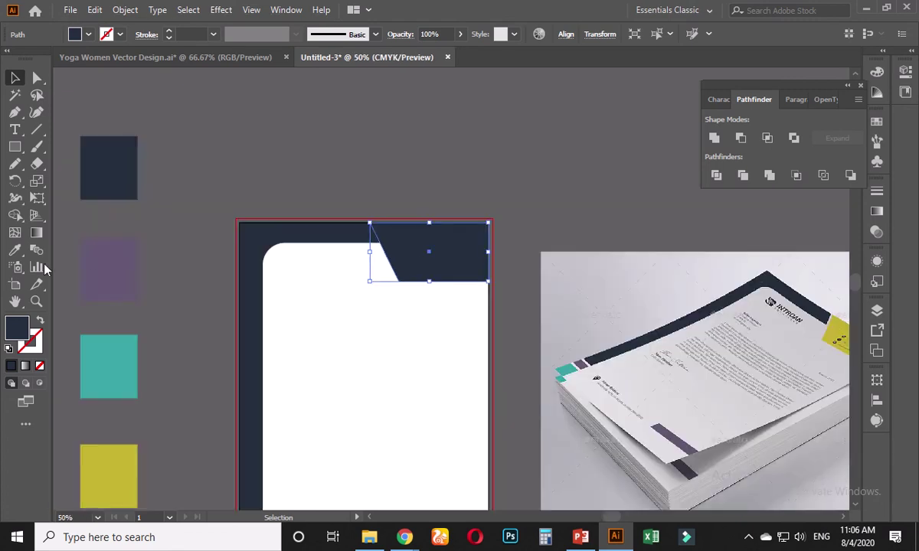
Step: Fill the slanted top-right block with the yellow swatch using the Eyedropper
{"action": "left_click", "coordinate": [15, 250]}
{"action": "left_click", "coordinate": [123, 459]}
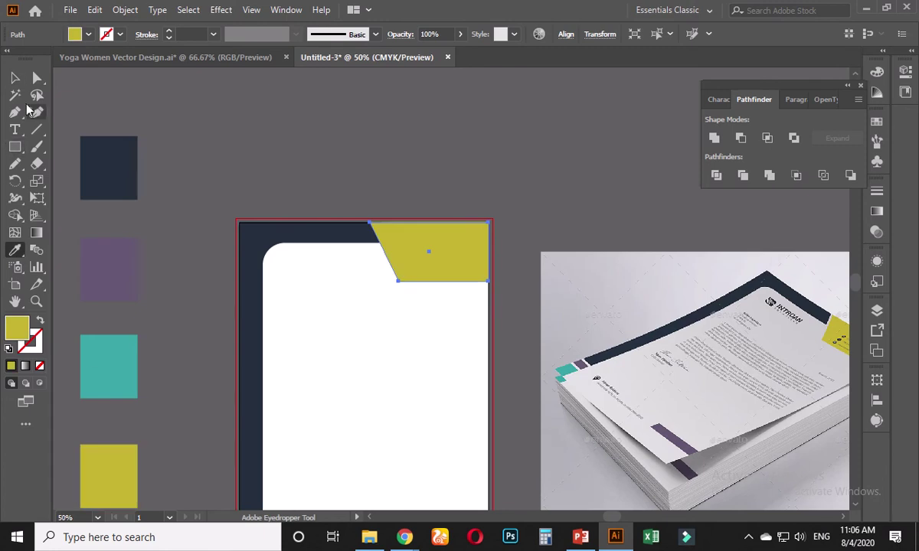
{"action": "key", "text": "v"}
{"action": "left_click", "coordinate": [496, 242]}
Step: Drag a copy of the yellow block downward, delete it, and reselect the original
{"action": "scroll", "coordinate": [490, 241], "scroll_direction": "up", "scroll_amount": 2}
{"action": "left_click", "coordinate": [413, 255]}
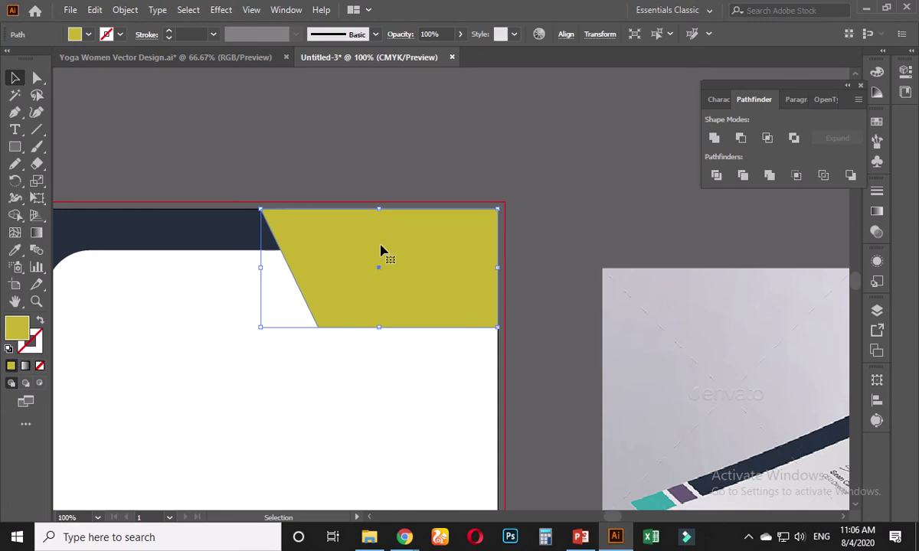
{"action": "key", "text": "a"}
{"action": "key", "text": "v"}
{"action": "left_click_drag", "start_coordinate": [385, 260], "coordinate": [416, 312]}
{"action": "key", "text": "Delete"}
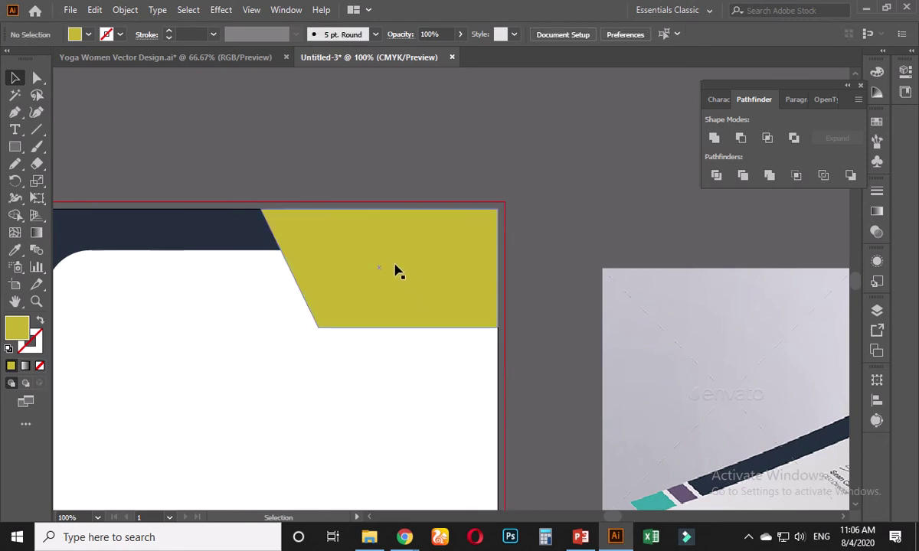
{"action": "left_click", "coordinate": [395, 270]}
{"action": "key", "text": "ctrl"}
{"action": "key", "text": "ctrl"}
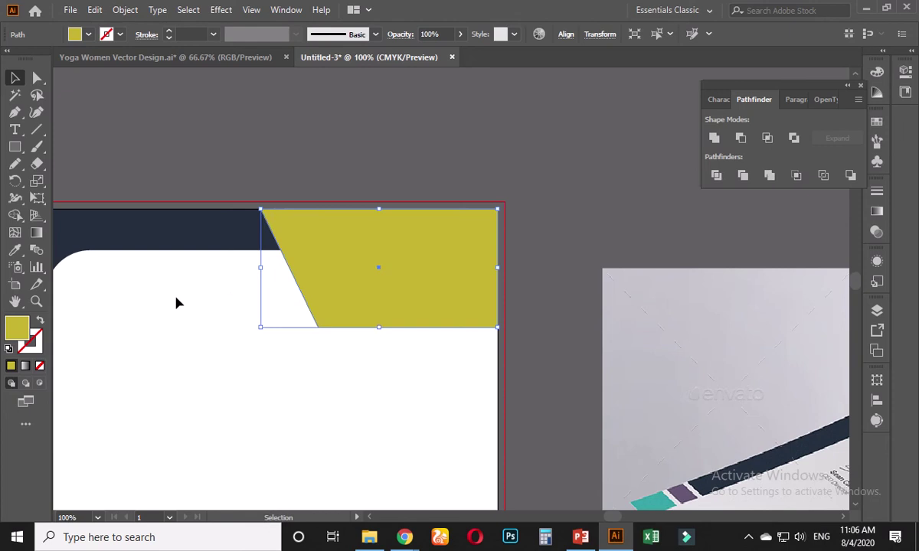
{"action": "left_click", "coordinate": [15, 250]}
Step: Fill the header shape white and nudge it slightly left with two Left Arrow presses
{"action": "left_click", "coordinate": [203, 307]}
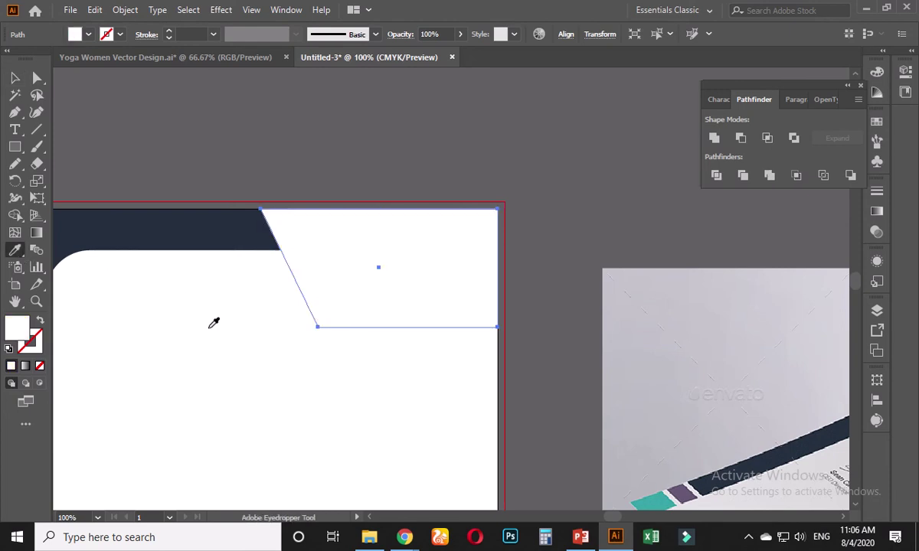
{"action": "left_click", "coordinate": [14, 77]}
{"action": "left_click_drag", "start_coordinate": [328, 247], "coordinate": [309, 246]}
{"action": "left_click", "coordinate": [387, 175]}
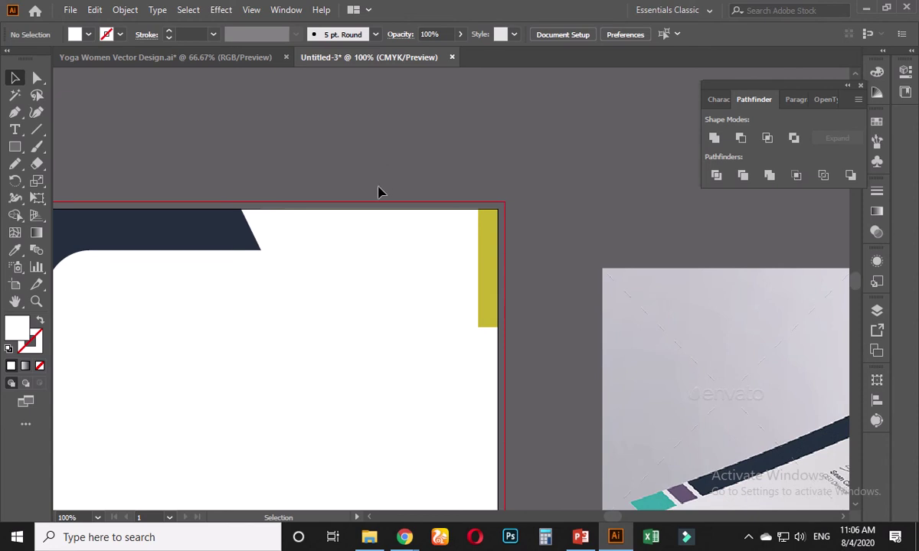
{"action": "left_click", "coordinate": [377, 232]}
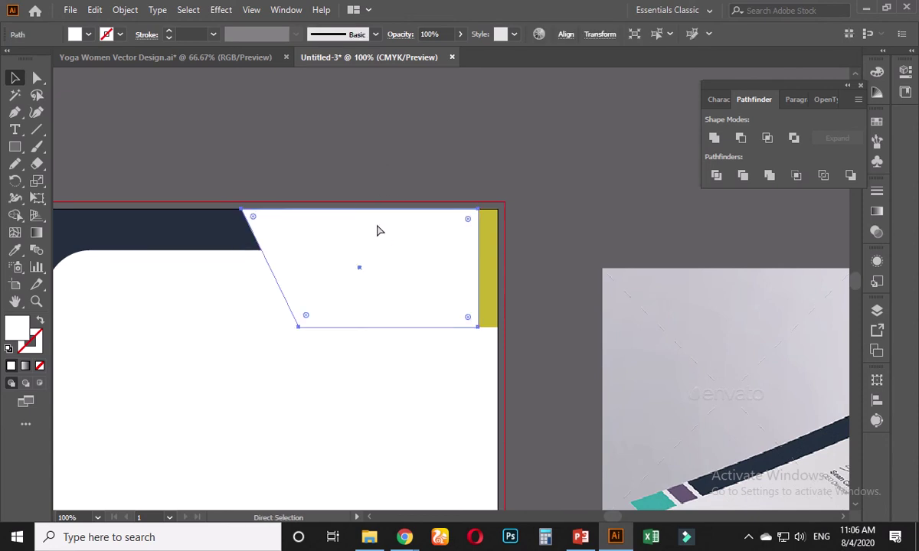
{"action": "key", "text": "ctrl+z"}
{"action": "scroll", "coordinate": [324, 230], "scroll_direction": "up", "scroll_amount": 2}
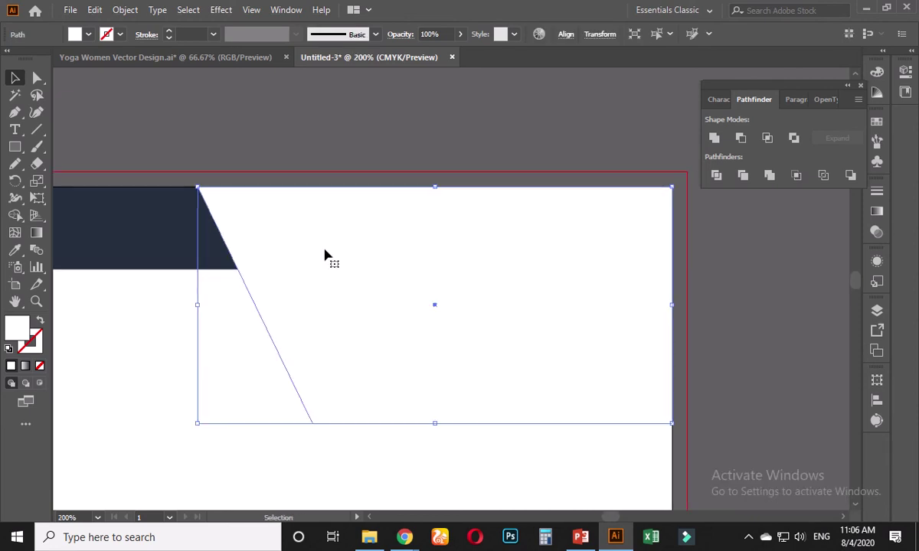
{"action": "key", "text": "Left"}
{"action": "key", "text": "Left"}
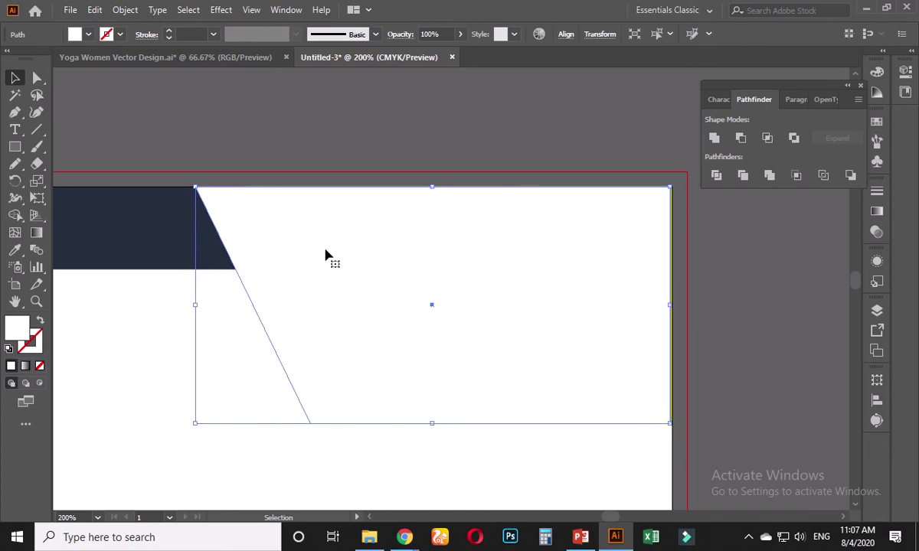
{"action": "key", "text": "Left"}
{"action": "key", "text": "Left"}
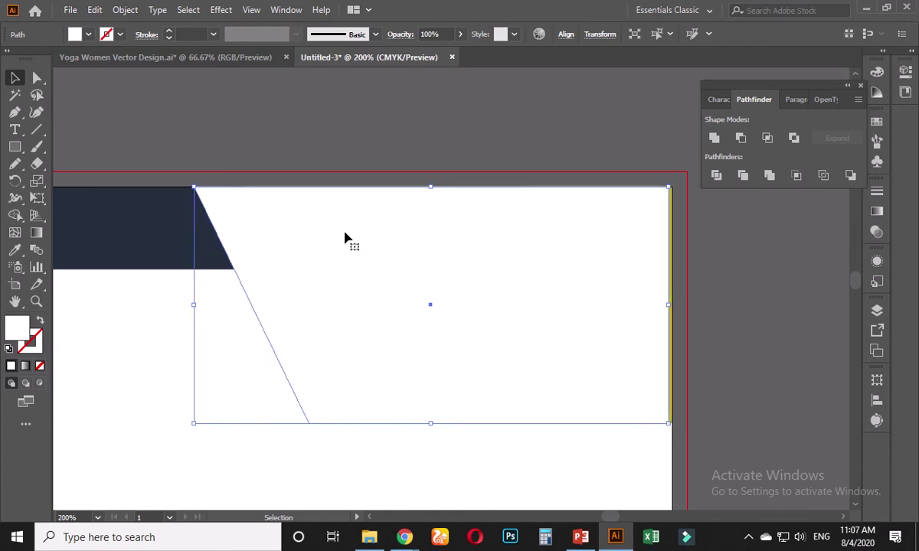
Step: Merge the overlap with the navy frame using Shape Builder, leaving a thin white gap
{"action": "left_click", "coordinate": [157, 229], "text": "shift"}
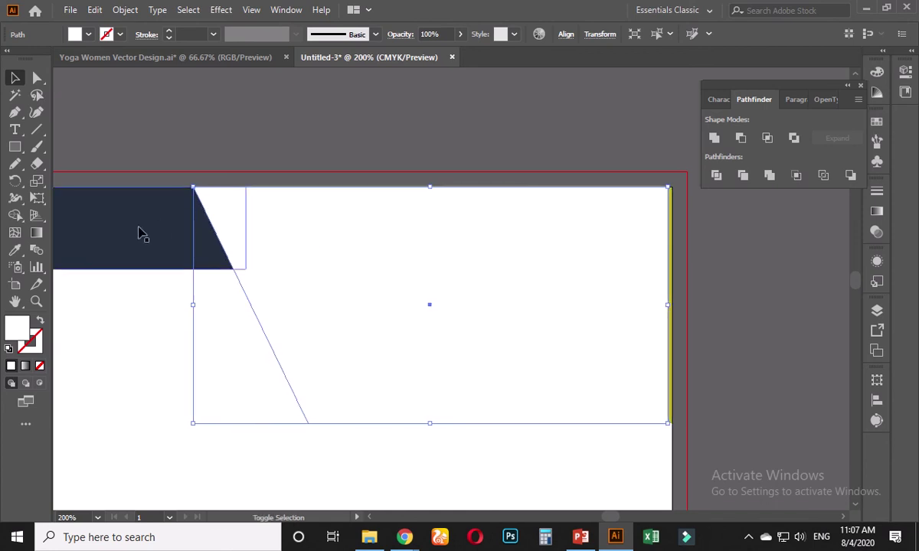
{"action": "left_click", "coordinate": [15, 216]}
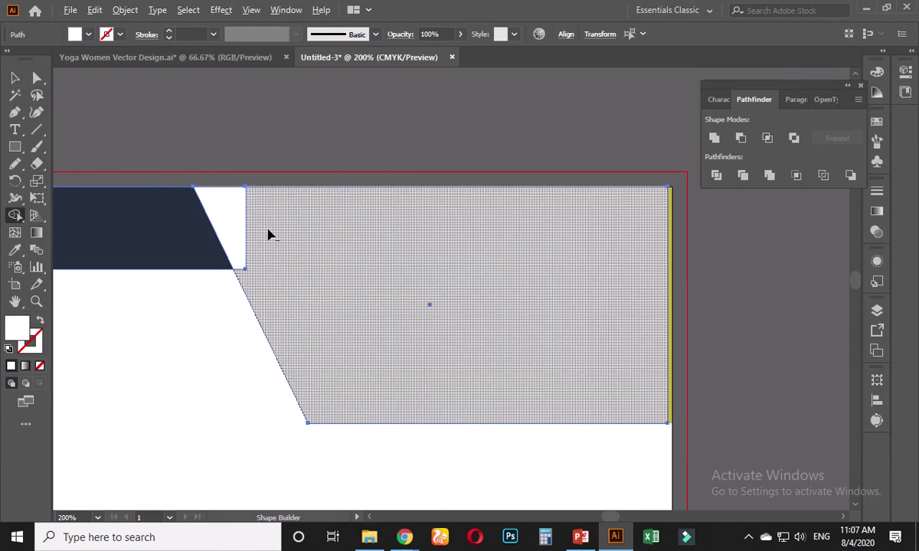
{"action": "left_click", "coordinate": [234, 228]}
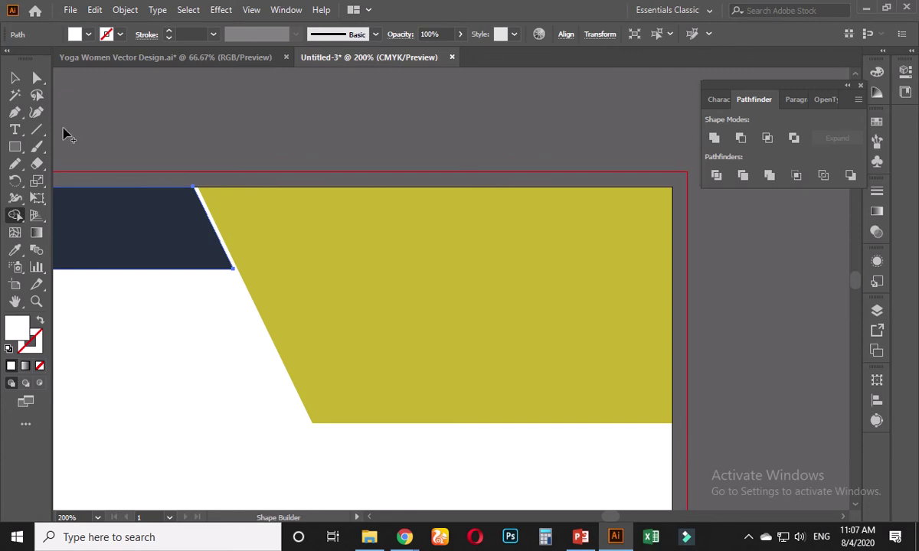
{"action": "left_click", "coordinate": [15, 77]}
{"action": "left_click", "coordinate": [232, 357]}
{"action": "key", "text": "ctrl+minus"}
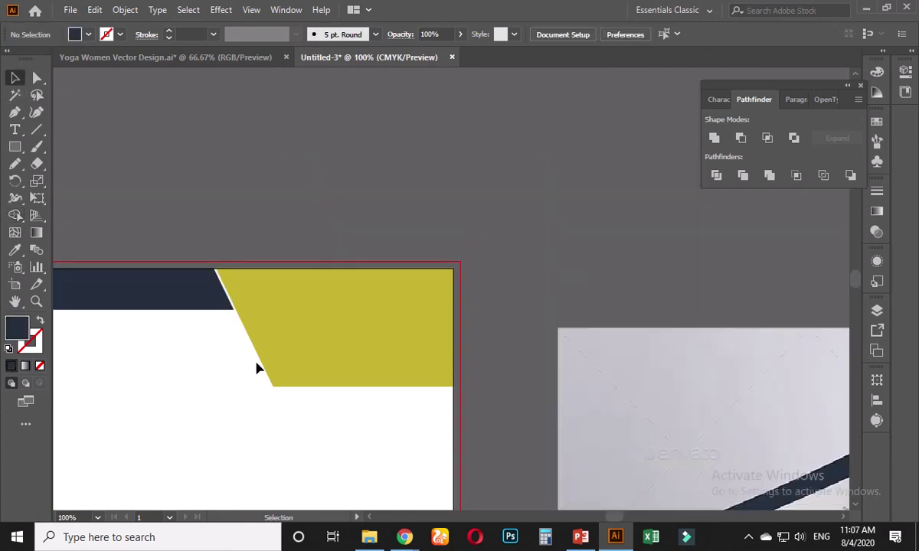
Step: Undo the gap edits to return to the solid yellow header
{"action": "key", "text": "ctrl+plus"}
{"action": "key", "text": "ctrl+plus"}
{"action": "key", "text": "ctrl+plus"}
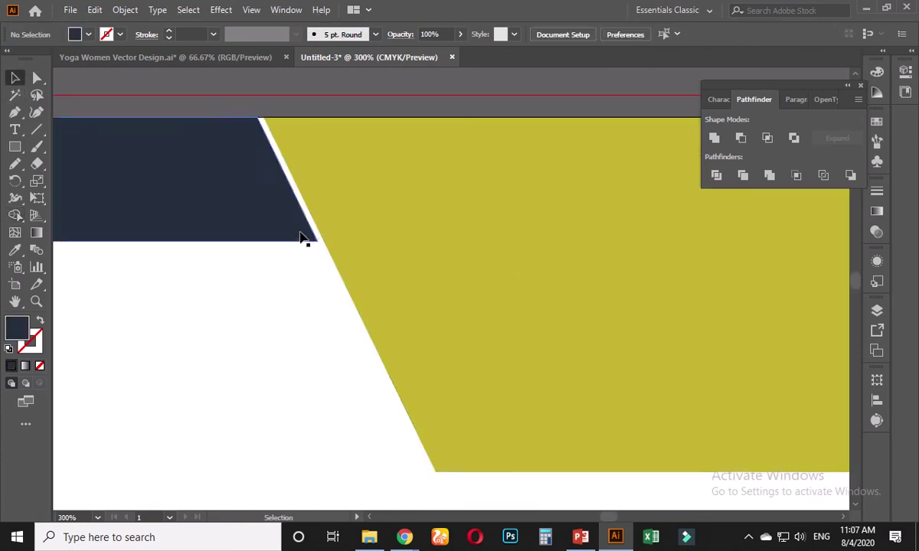
{"action": "left_click", "coordinate": [354, 254]}
{"action": "key", "text": "ctrl+z"}
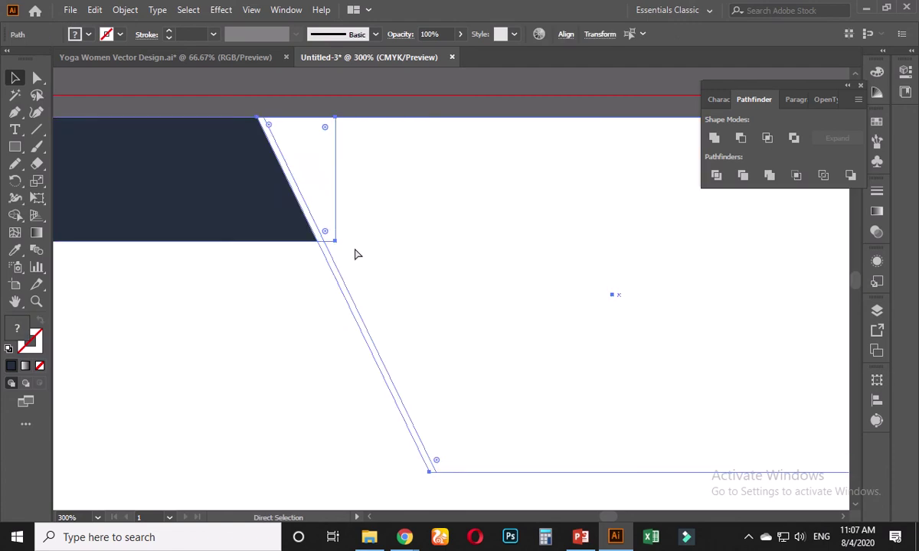
{"action": "key", "text": "ctrl+minus"}
{"action": "key", "text": "ctrl+minus"}
{"action": "key", "text": "ctrl+minus"}
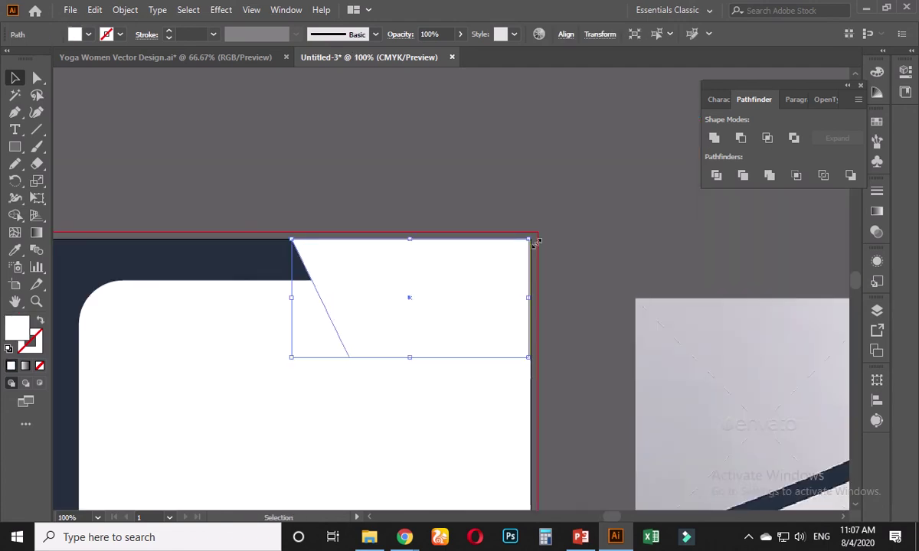
{"action": "key", "text": "ctrl+shift+z"}
Step: Move the yellow header block 0.14 in left and add the navy frame to the selection
{"action": "left_click", "coordinate": [484, 265]}
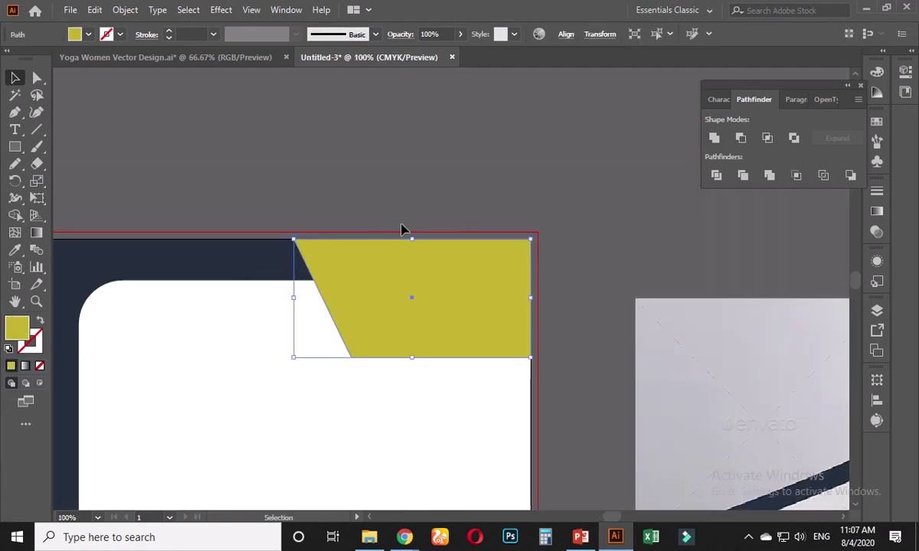
{"action": "key", "text": "a"}
{"action": "key", "text": "v"}
{"action": "key", "text": "a"}
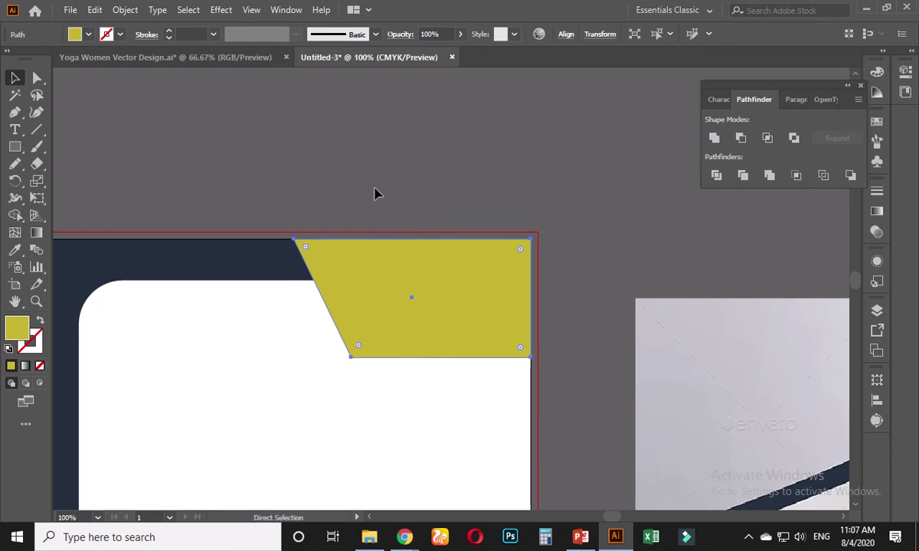
{"action": "key", "text": "v"}
{"action": "left_click_drag", "start_coordinate": [369, 269], "coordinate": [359, 269]}
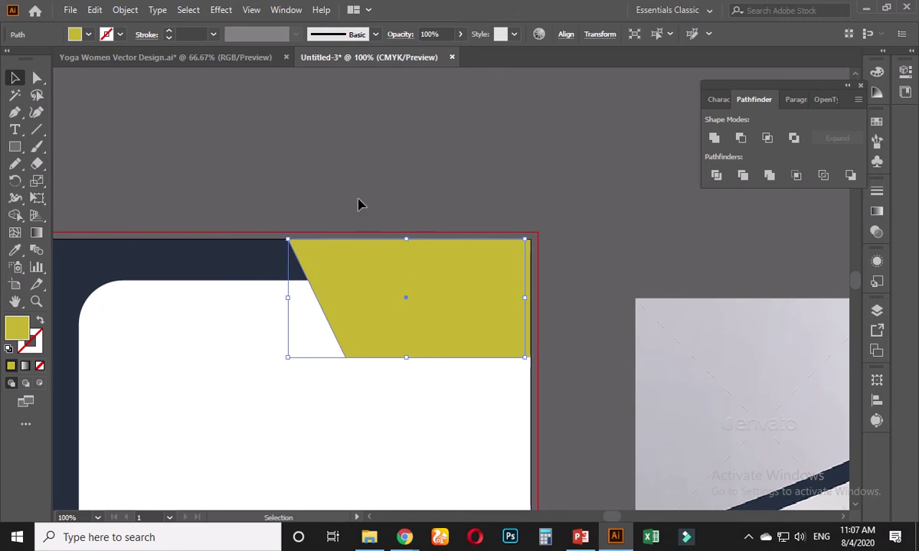
{"action": "key", "text": "Left"}
{"action": "left_click", "coordinate": [162, 268], "text": "shift"}
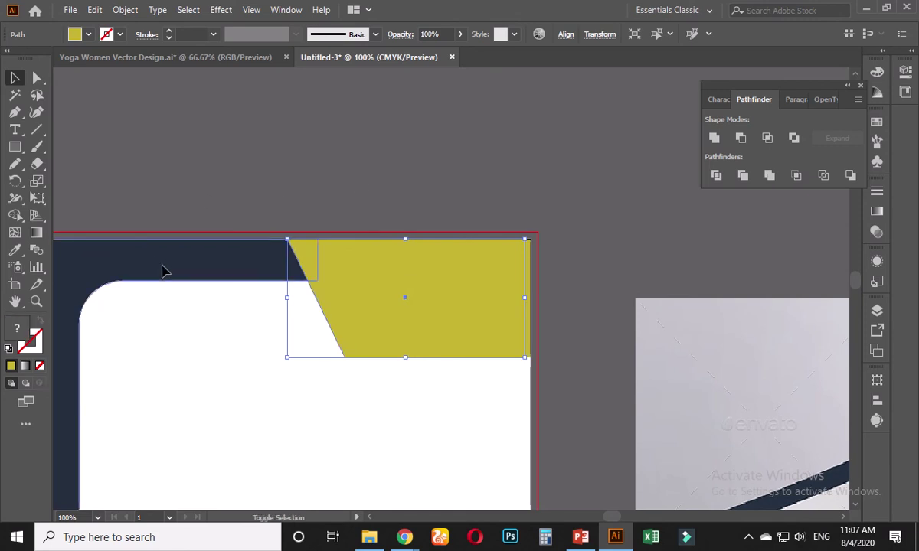
{"action": "scroll", "coordinate": [175, 296], "scroll_direction": "down", "scroll_amount": 2}
{"action": "scroll", "coordinate": [205, 302], "scroll_direction": "up", "scroll_amount": 4}
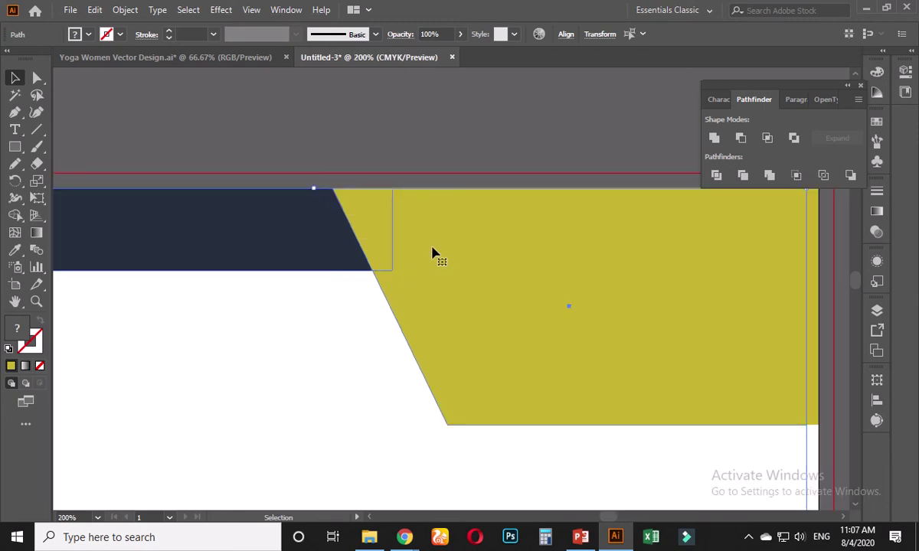
Step: Annotate a screen capture, circling the overlap corner and tracing the yellow diagonal edge in red
{"action": "key", "text": "Print"}
{"action": "left_click_drag", "start_coordinate": [237, 96], "coordinate": [482, 355]}
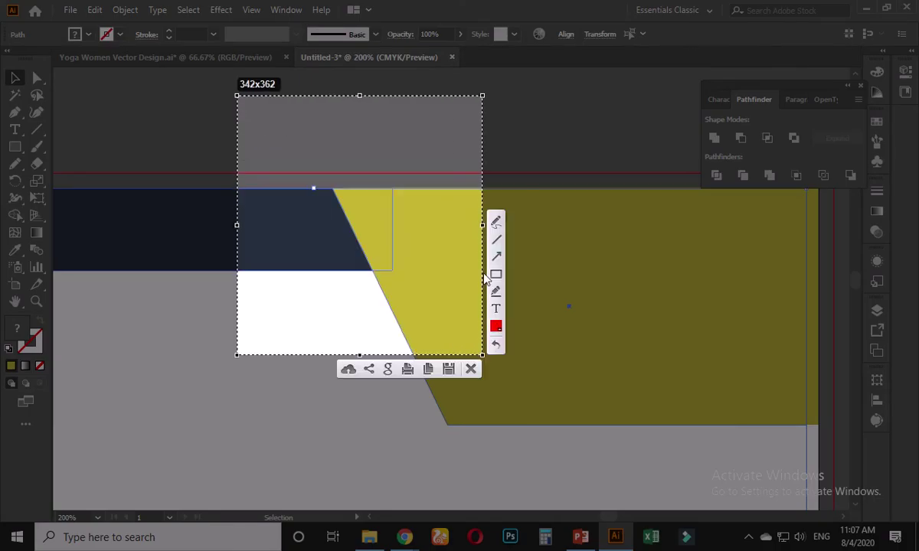
{"action": "mouse_move", "coordinate": [330, 186]}
{"action": "left_mouse_down"}
{"action": "mouse_move", "coordinate": [396, 194]}
{"action": "mouse_move", "coordinate": [391, 286]}
{"action": "mouse_move", "coordinate": [312, 276]}
{"action": "left_mouse_up"}
{"action": "left_click_drag", "start_coordinate": [413, 340], "coordinate": [343, 213]}
{"action": "left_click_drag", "start_coordinate": [389, 168], "coordinate": [392, 169]}
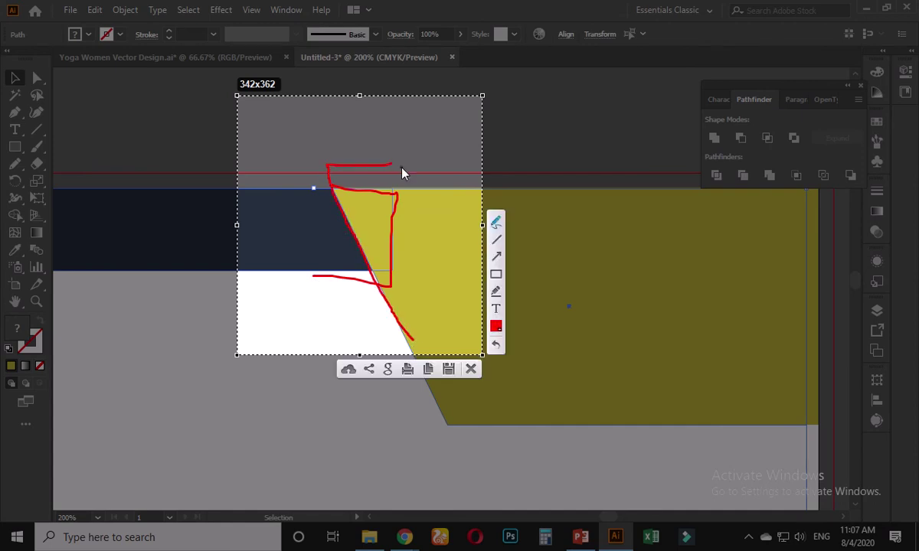
{"action": "key", "text": "Escape"}
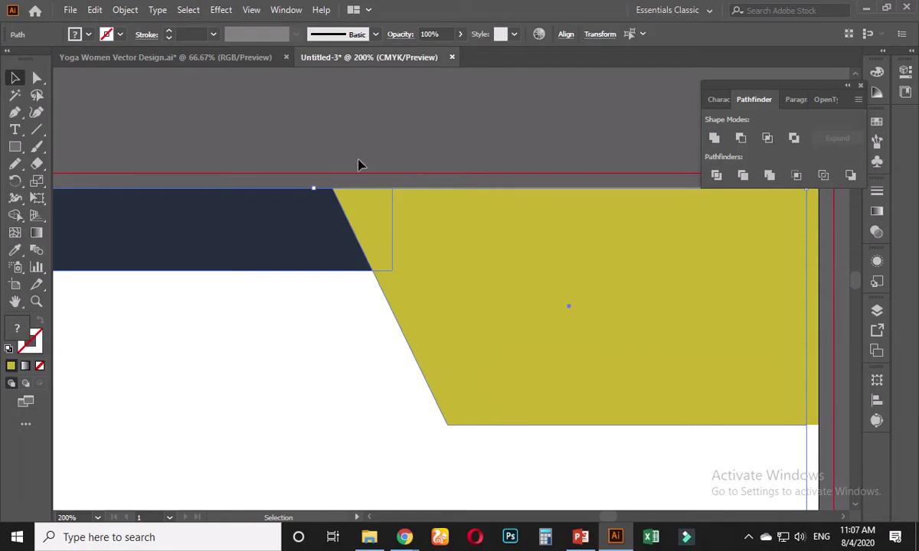
Step: With Shape Builder, delete the small overlap triangle and merge the yellow pieces into one shape
{"action": "left_click", "coordinate": [16, 216]}
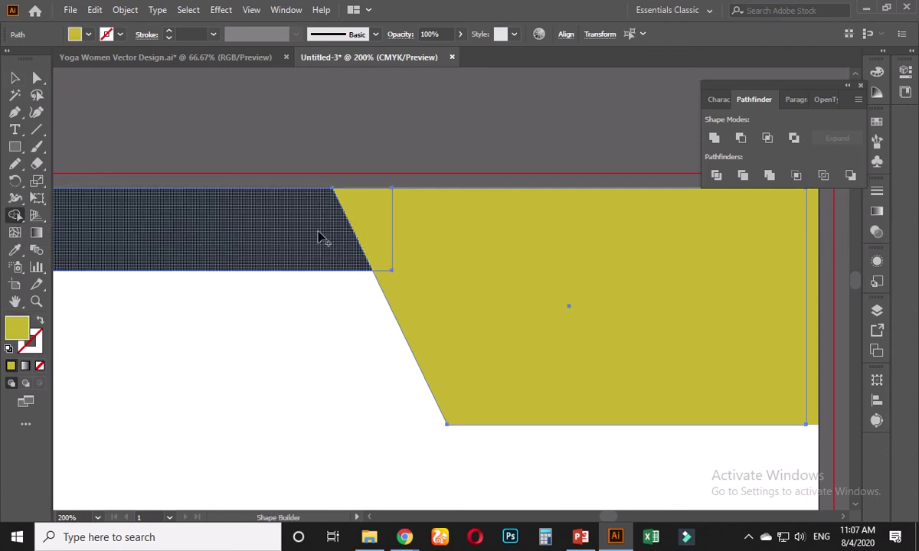
{"action": "left_click", "coordinate": [385, 229], "text": "alt"}
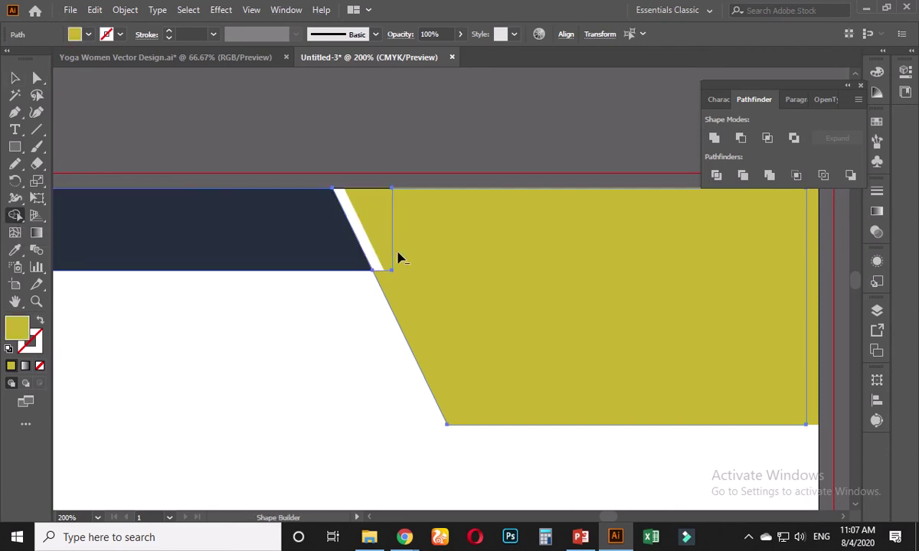
{"action": "left_click_drag", "start_coordinate": [412, 253], "coordinate": [371, 230]}
{"action": "key", "text": "v"}
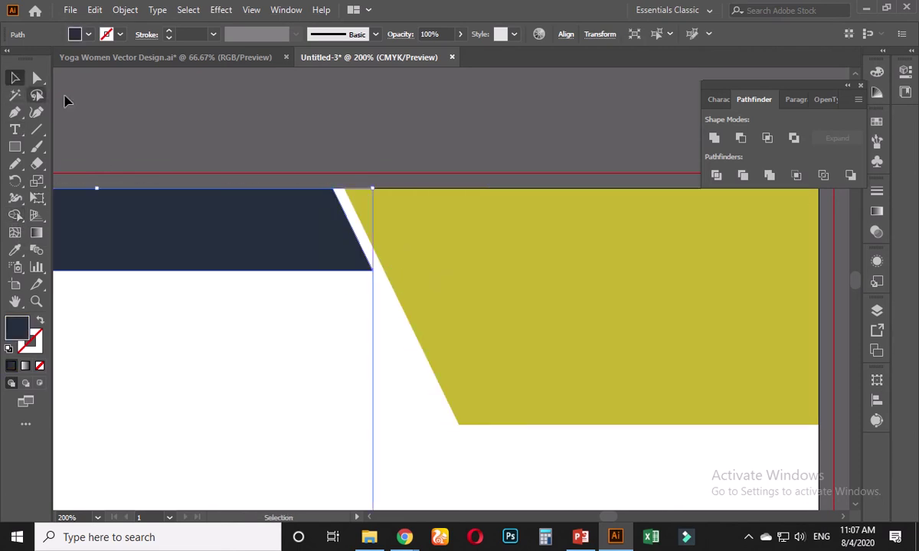
{"action": "left_click", "coordinate": [250, 148]}
Step: Save the letterhead under the new file name 'Corporate Letterhead Design' in Adobe Illustrator format
{"action": "scroll", "coordinate": [252, 162], "scroll_direction": "down", "scroll_amount": 5}
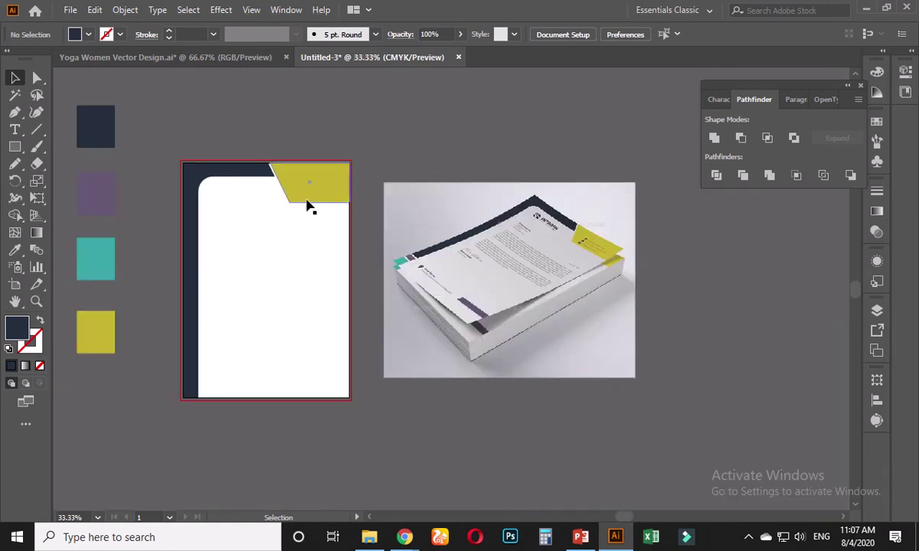
{"action": "scroll", "coordinate": [311, 205], "scroll_direction": "up", "scroll_amount": 3}
{"action": "left_click_drag", "start_coordinate": [206, 211], "coordinate": [297, 256]}
{"action": "scroll", "coordinate": [300, 245], "scroll_direction": "up", "scroll_amount": 1}
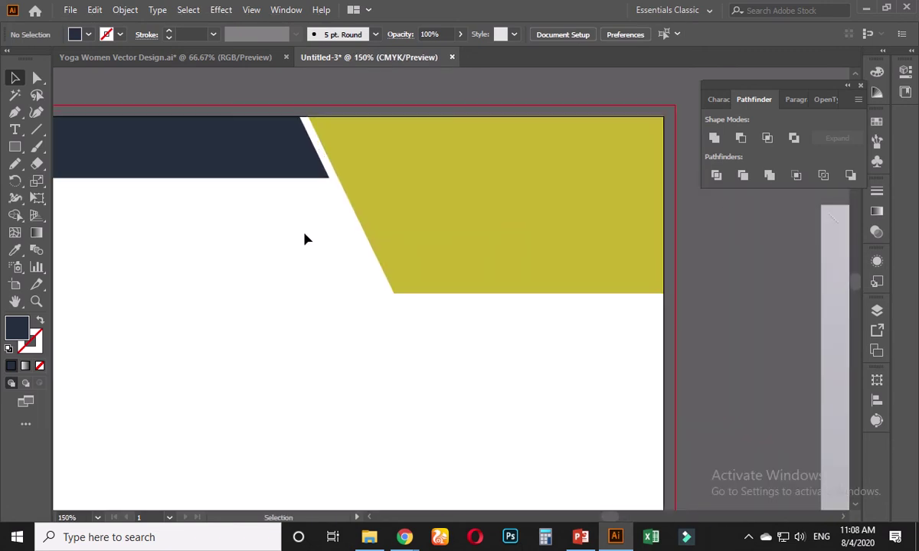
{"action": "scroll", "coordinate": [303, 238], "scroll_direction": "down", "scroll_amount": 2}
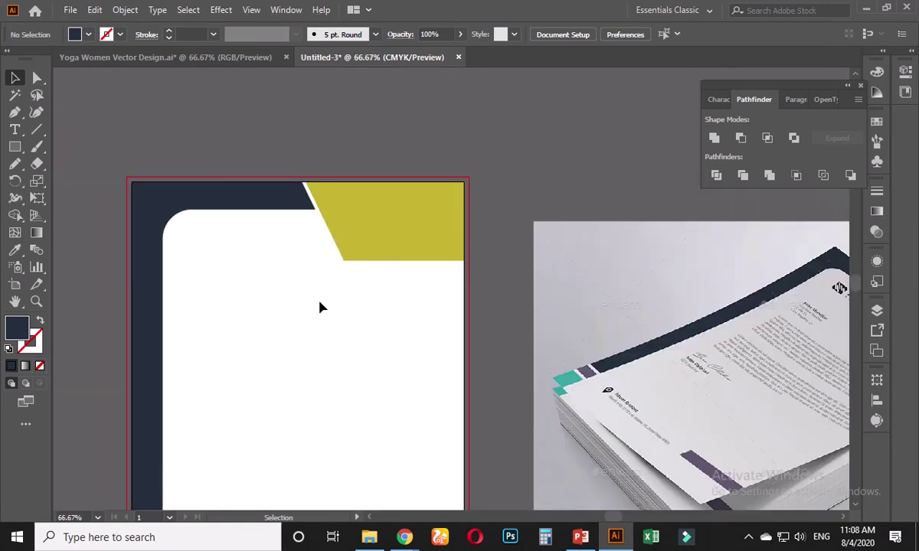
{"action": "key", "text": "ctrl+s"}
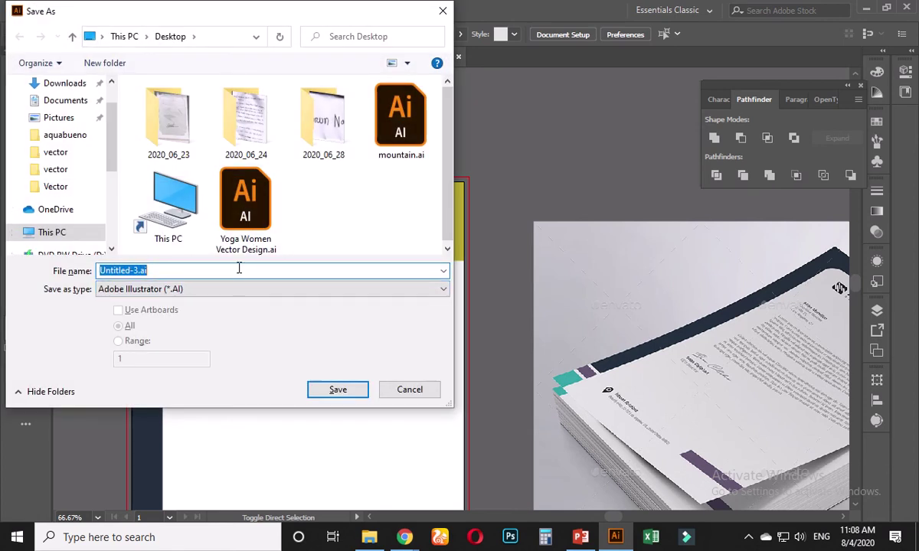
{"action": "type", "text": "Corporate"}
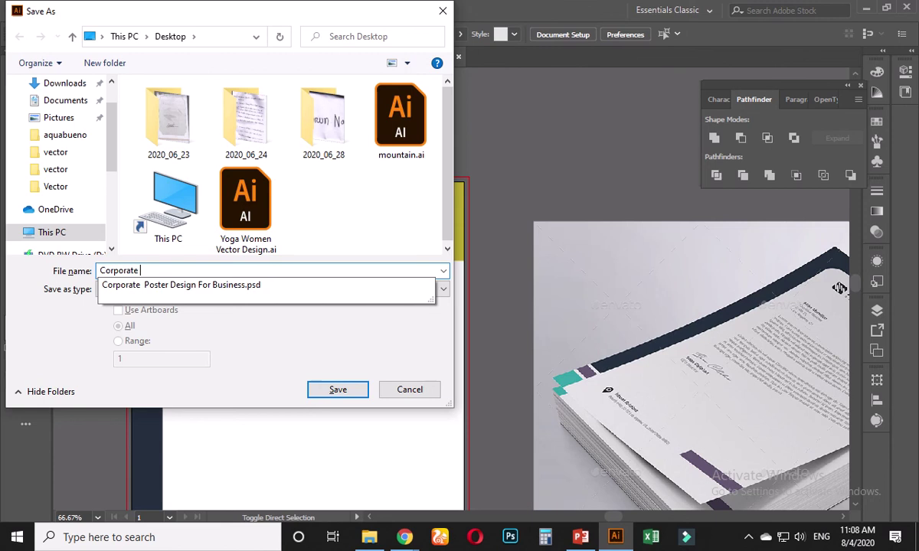
{"action": "type", "text": " Letterhead Design template"}
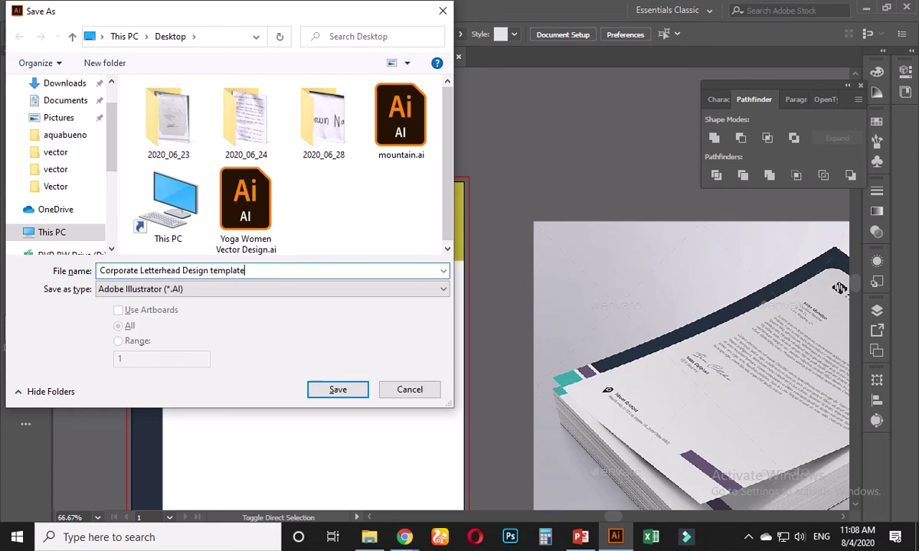
{"action": "key", "text": "Return"}
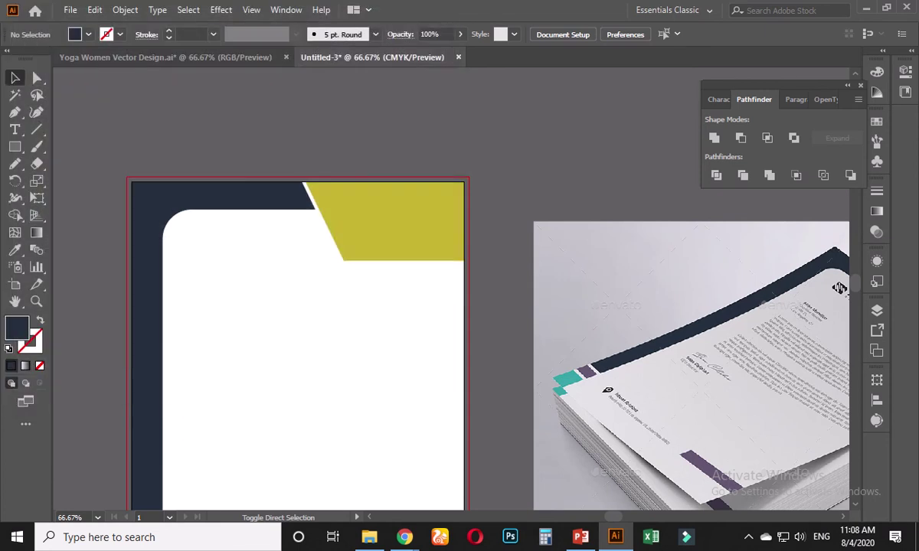
Step: Accept the Illustrator save options, completing Corporate Letterhead Design template.ai, and bring the artboard into view
{"action": "key", "text": "Return"}
{"action": "key", "text": "ctrl+minus"}
{"action": "key", "text": "ctrl+minus"}
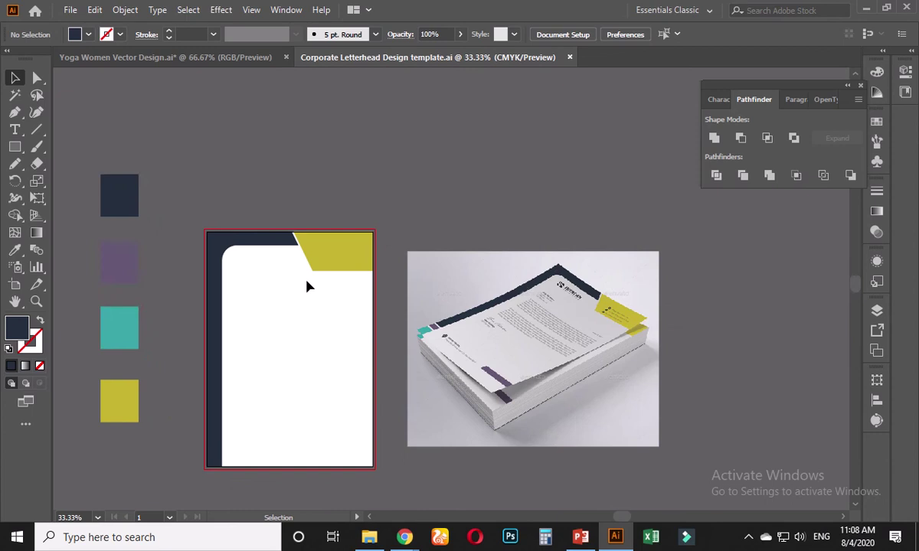
{"action": "scroll", "coordinate": [322, 271], "scroll_direction": "up", "scroll_amount": 1}
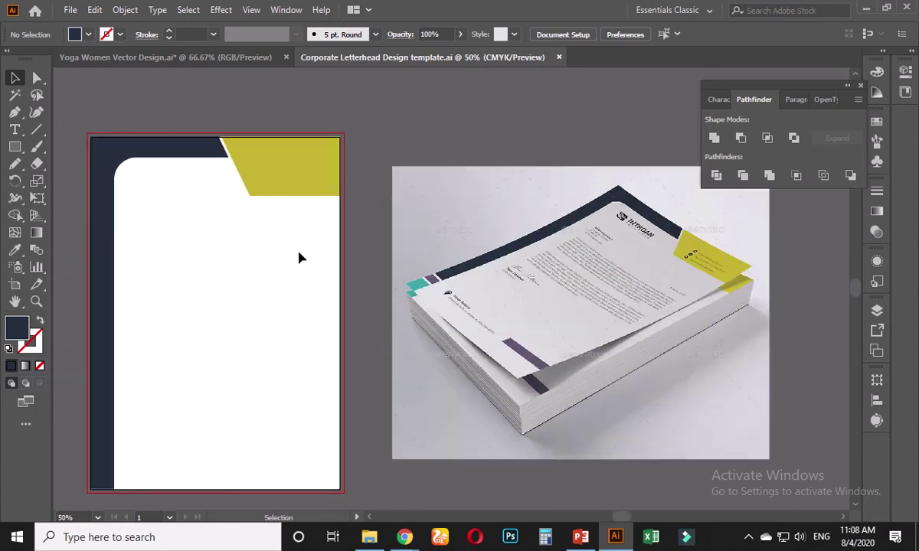
{"action": "left_click_drag", "start_coordinate": [278, 233], "coordinate": [368, 280]}
{"action": "scroll", "coordinate": [413, 258], "scroll_direction": "up", "scroll_amount": 4}
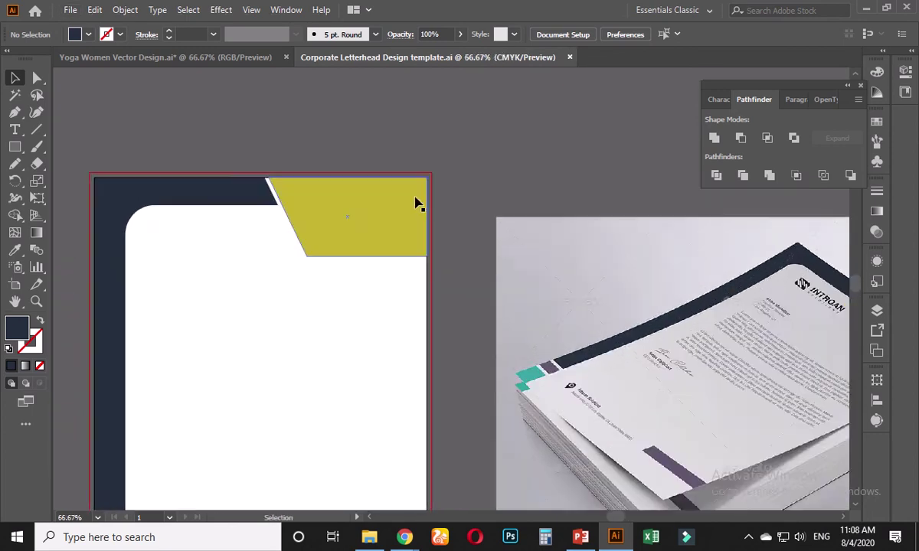
Step: With Direct Selection, try moving the yellow header's bottom-right point and the header, undoing both
{"action": "key", "text": "a"}
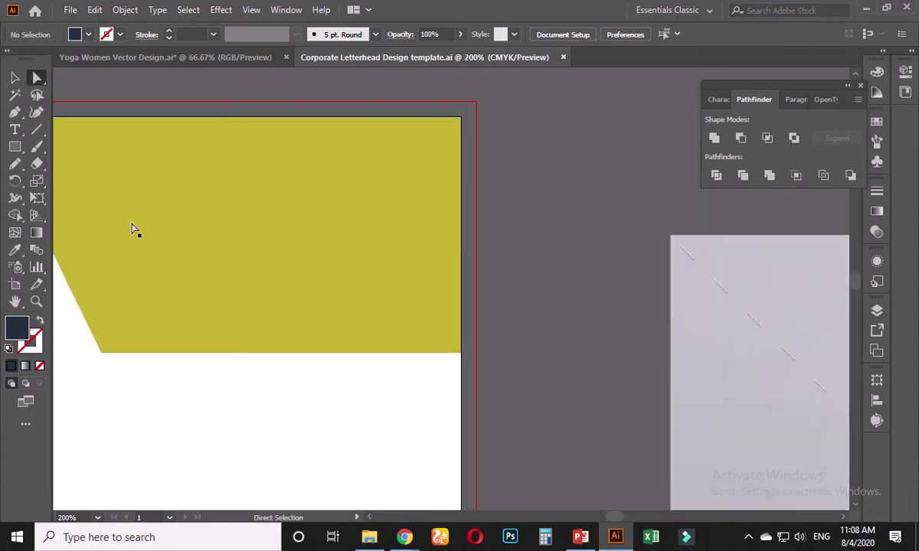
{"action": "left_click", "coordinate": [149, 277]}
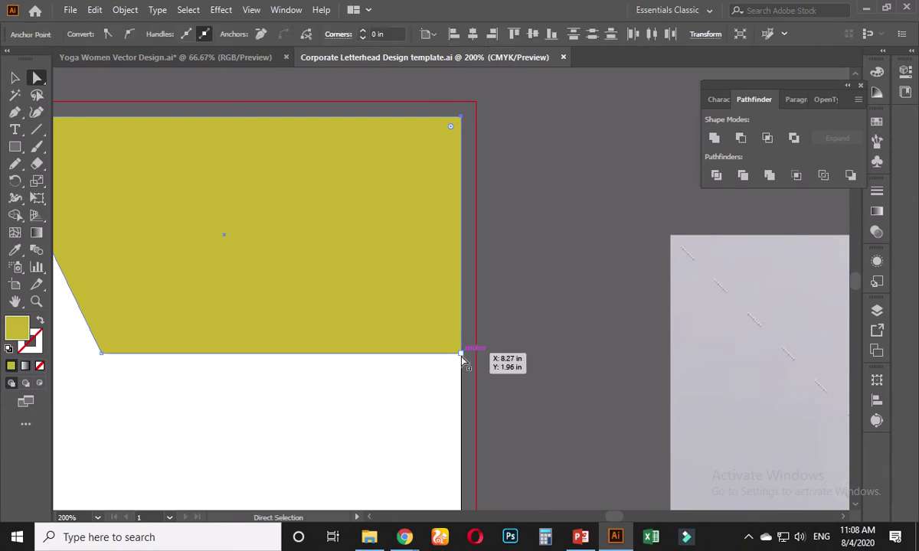
{"action": "left_click_drag", "start_coordinate": [461, 354], "coordinate": [466, 324]}
{"action": "key", "text": "ctrl+z"}
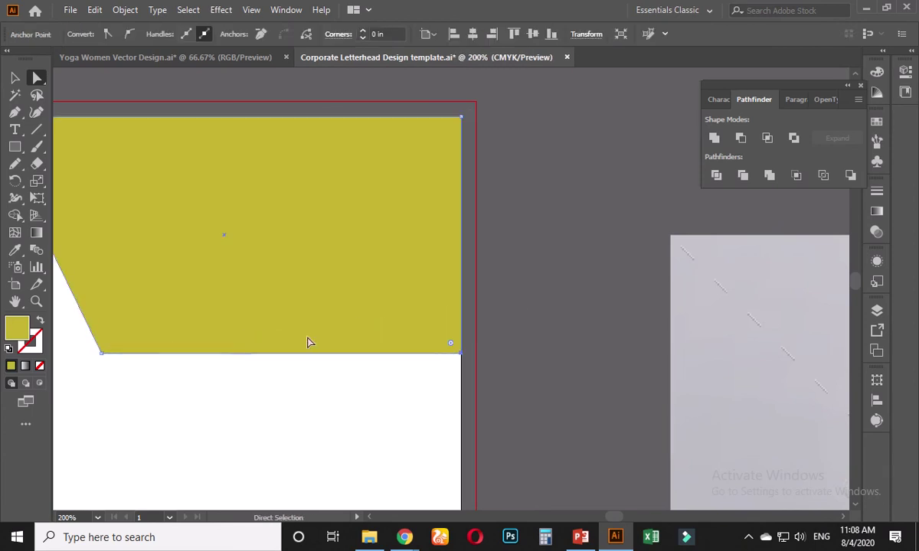
{"action": "left_click_drag", "start_coordinate": [157, 332], "coordinate": [170, 305]}
{"action": "key", "text": "ctrl+z"}
Step: Raise both bottom points of the yellow header together, then undo the change
{"action": "left_click", "coordinate": [184, 402]}
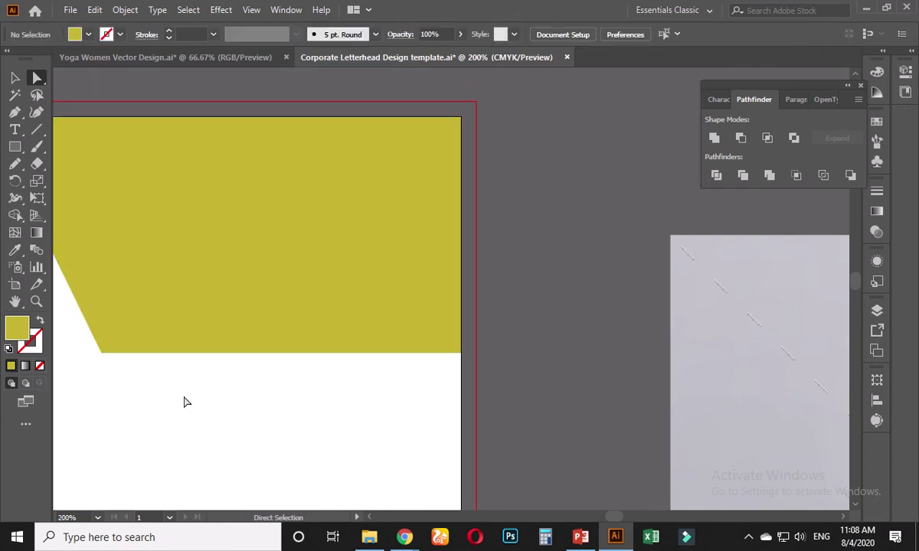
{"action": "left_click", "coordinate": [104, 354]}
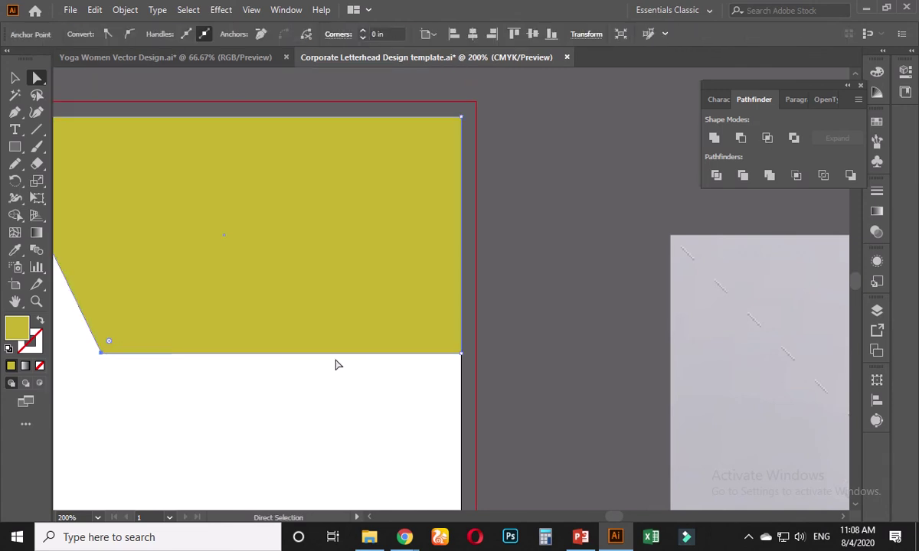
{"action": "left_click", "coordinate": [461, 354], "text": "shift"}
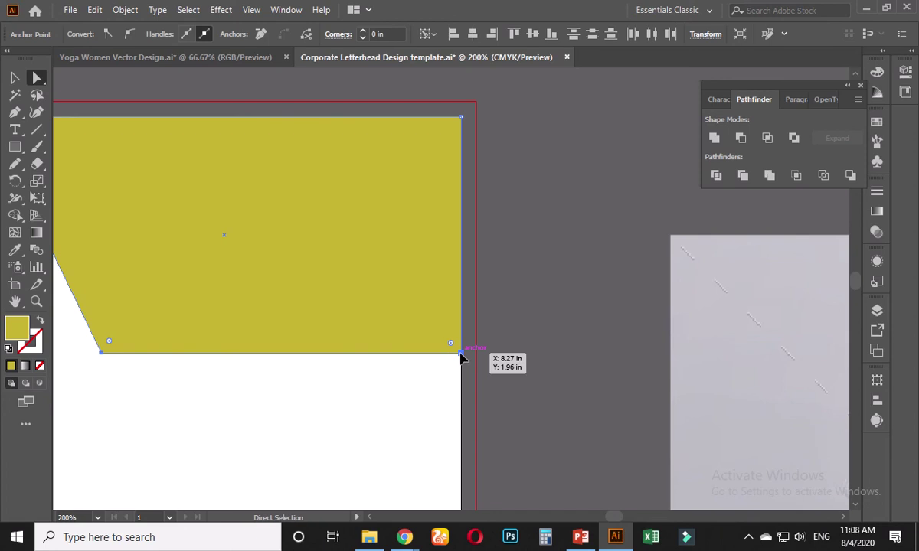
{"action": "left_click_drag", "start_coordinate": [461, 357], "coordinate": [475, 327]}
{"action": "left_click", "coordinate": [499, 353]}
{"action": "key", "text": "ctrl+minus"}
{"action": "key", "text": "ctrl+z"}
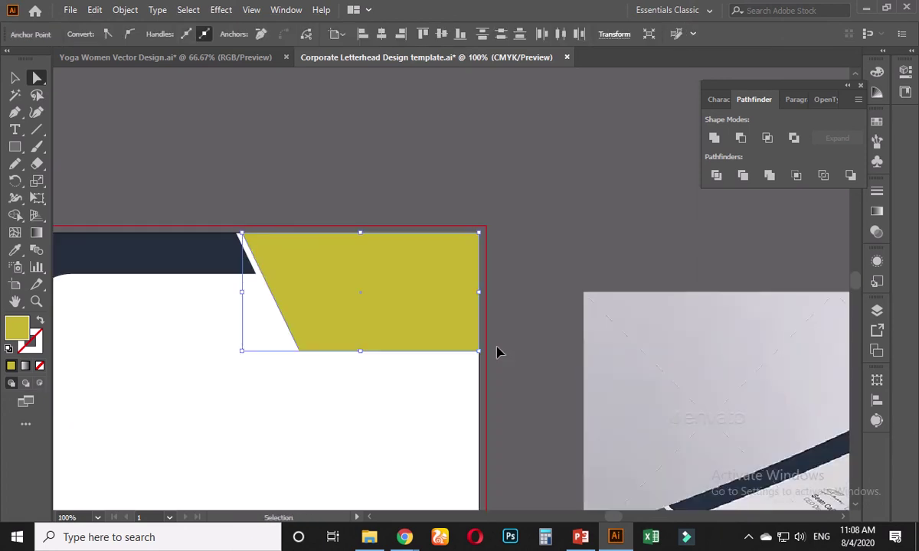
{"action": "left_click", "coordinate": [505, 339]}
Step: Zoom out to the whole artboard and pick the yellow header, navy frame, then yellow header again
{"action": "key", "text": "ctrl+minus"}
{"action": "key", "text": "ctrl+minus"}
{"action": "key", "text": "ctrl+minus"}
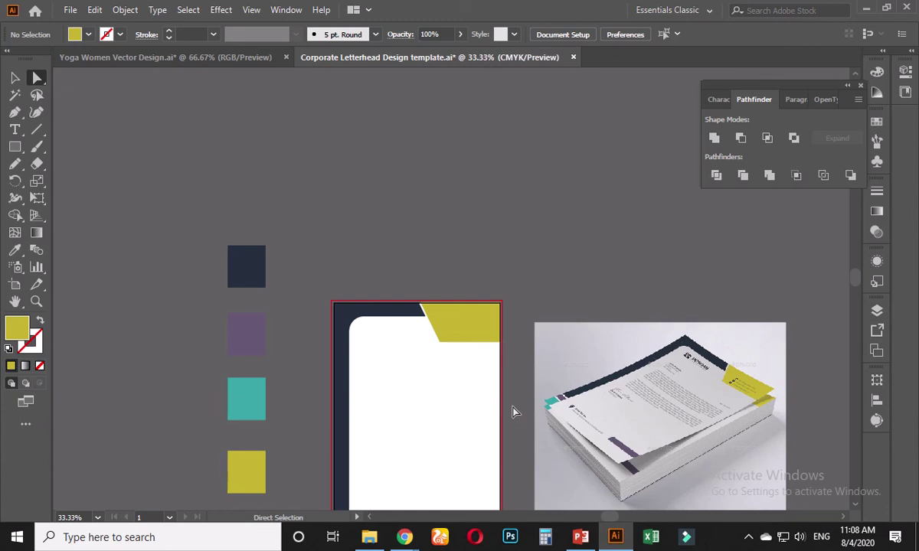
{"action": "scroll", "coordinate": [423, 351], "scroll_direction": "down", "scroll_amount": 3}
{"action": "scroll", "coordinate": [477, 311], "scroll_direction": "right", "scroll_amount": 3}
{"action": "scroll", "coordinate": [550, 291], "scroll_direction": "up", "scroll_amount": 2}
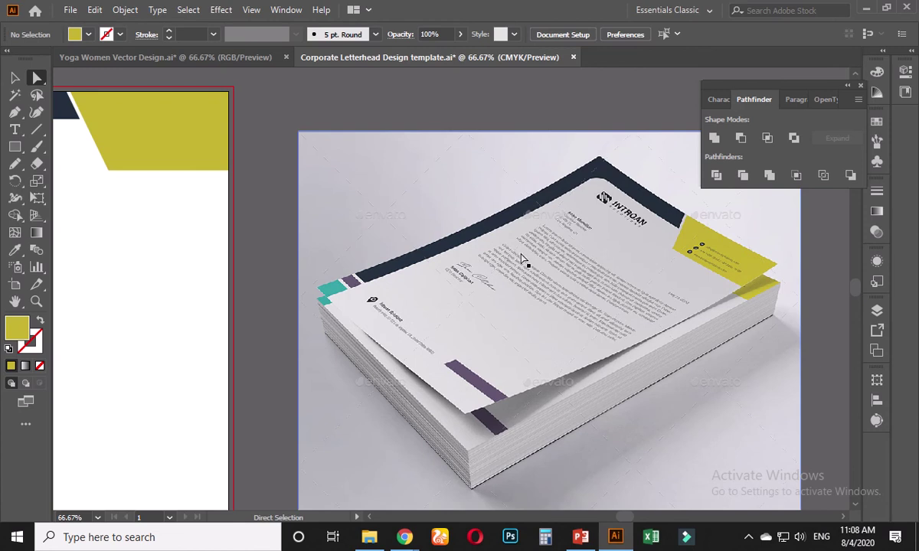
{"action": "scroll", "coordinate": [273, 185], "scroll_direction": "up", "scroll_amount": 2}
{"action": "scroll", "coordinate": [273, 184], "scroll_direction": "left", "scroll_amount": 4}
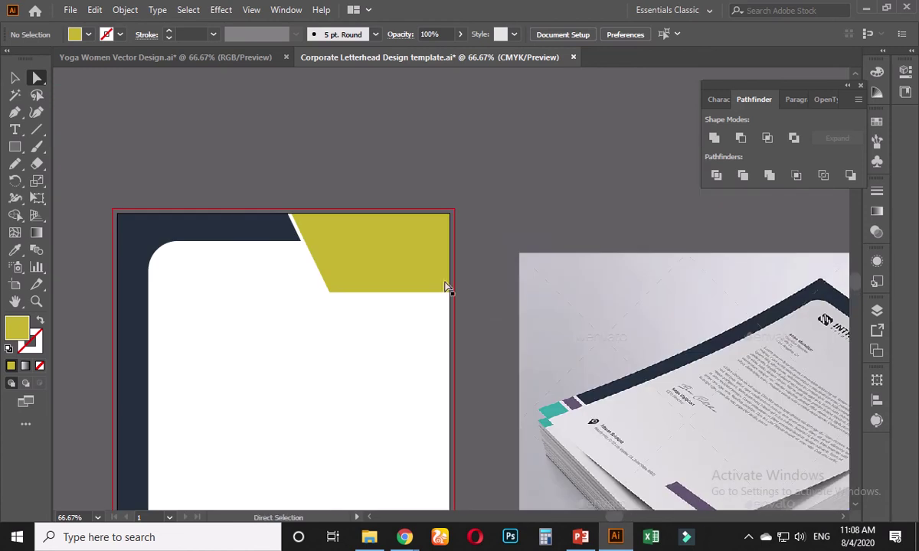
{"action": "left_click", "coordinate": [337, 258]}
{"action": "left_click", "coordinate": [182, 229]}
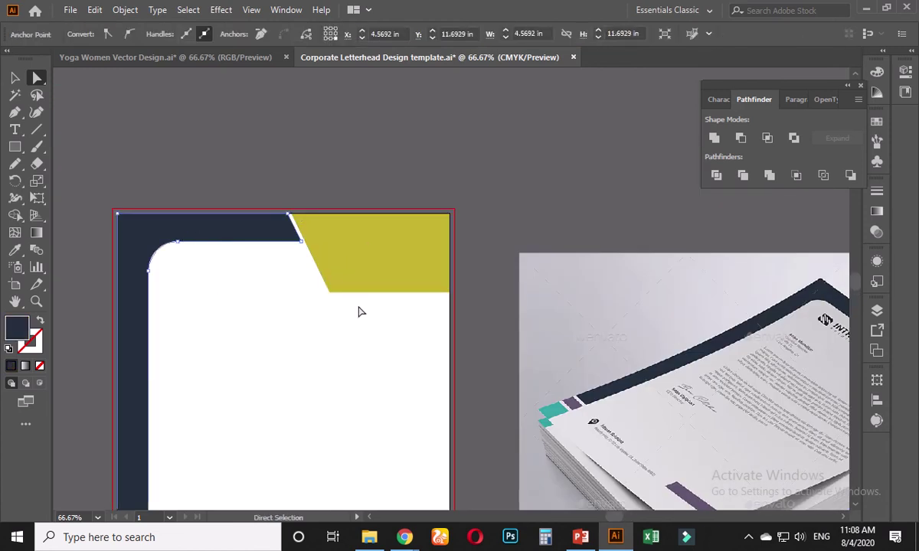
{"action": "left_click", "coordinate": [382, 272]}
Step: Round the yellow header's lower-left corner into a broad curve of about 3.01 in
{"action": "scroll", "coordinate": [387, 268], "scroll_direction": "up", "scroll_amount": 2}
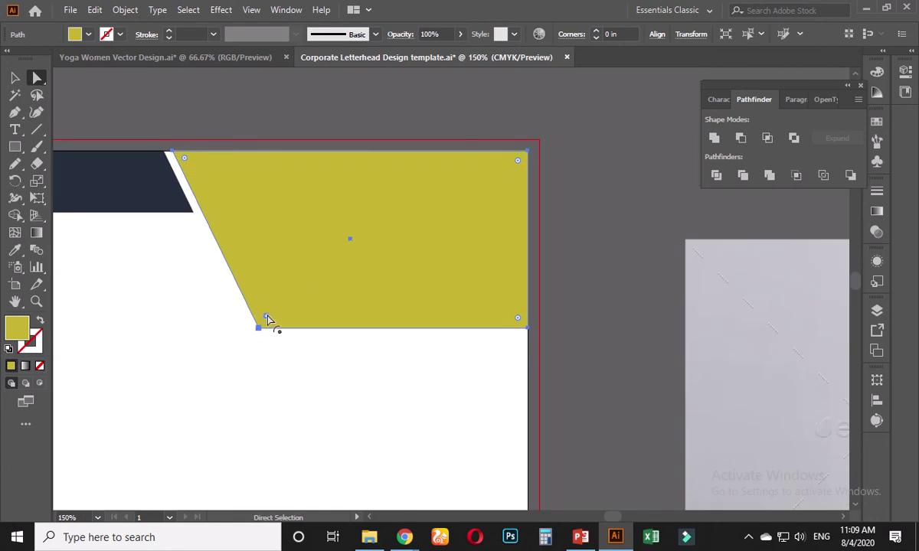
{"action": "left_click_drag", "start_coordinate": [267, 319], "coordinate": [496, 258]}
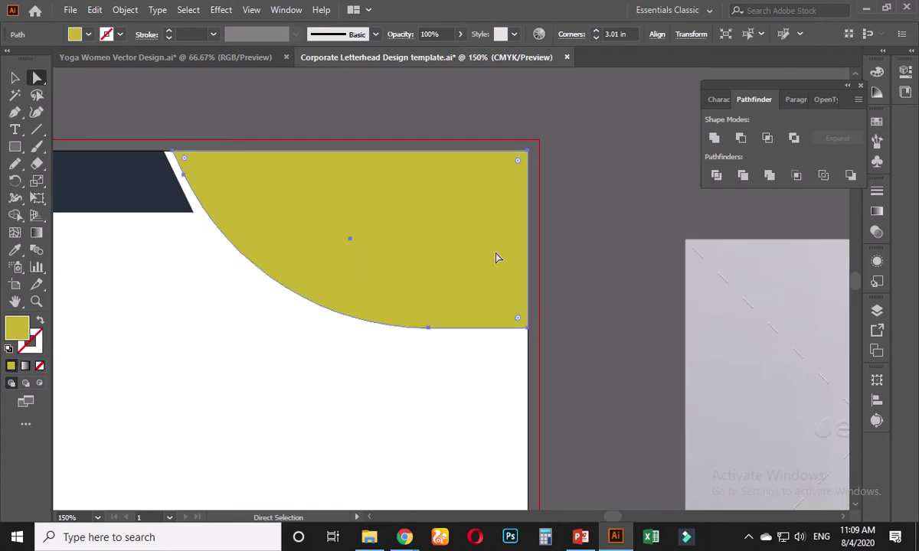
{"action": "left_click", "coordinate": [617, 303]}
{"action": "scroll", "coordinate": [549, 316], "scroll_direction": "down", "scroll_amount": 3}
{"action": "scroll", "coordinate": [381, 303], "scroll_direction": "up", "scroll_amount": 3}
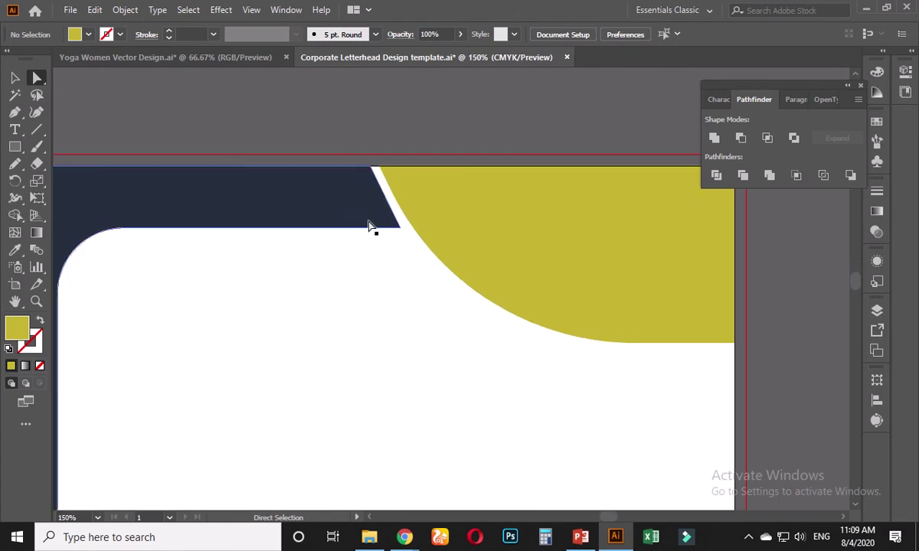
Step: Round the navy frame's top-right corner with its live-corner widget
{"action": "left_click", "coordinate": [369, 227]}
{"action": "scroll", "coordinate": [369, 218], "scroll_direction": "up", "scroll_amount": 2}
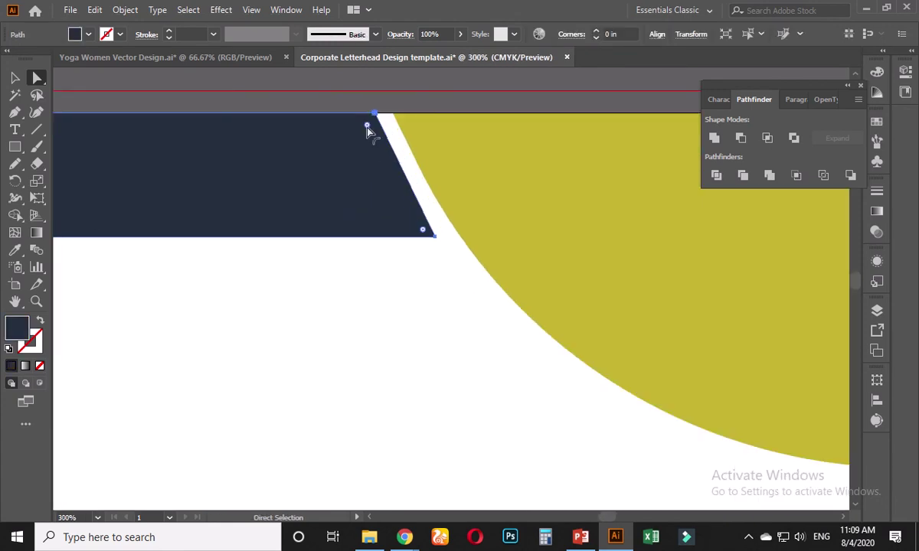
{"action": "left_click_drag", "start_coordinate": [367, 129], "coordinate": [289, 141]}
{"action": "left_click", "coordinate": [341, 324]}
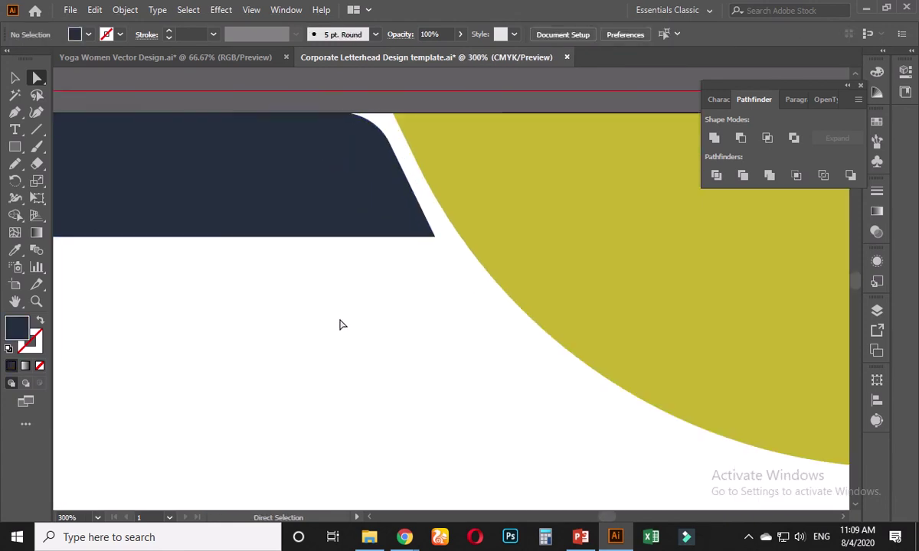
{"action": "scroll", "coordinate": [342, 326], "scroll_direction": "down", "scroll_amount": 3}
{"action": "scroll", "coordinate": [345, 329], "scroll_direction": "down", "scroll_amount": 1}
{"action": "scroll", "coordinate": [351, 306], "scroll_direction": "down", "scroll_amount": 3}
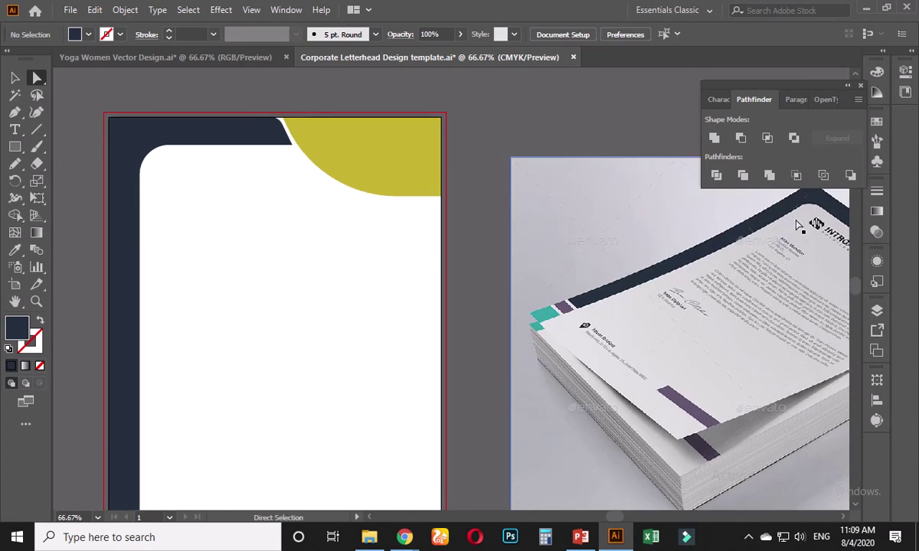
{"action": "scroll", "coordinate": [616, 312], "scroll_direction": "down", "scroll_amount": 2}
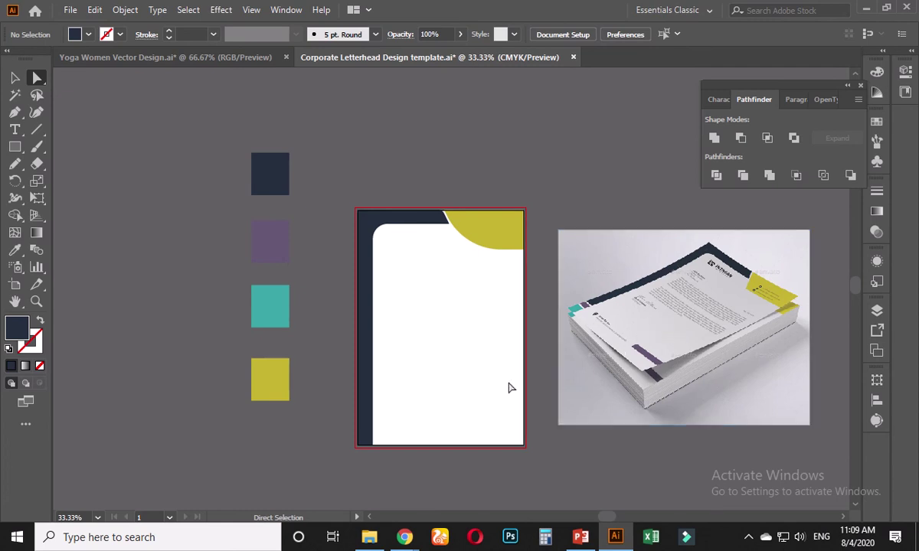
Step: Select the olive top-right corner shape with Direct Selection and straighten its curved lower edge diagonally
{"action": "left_click_drag", "start_coordinate": [509, 386], "coordinate": [479, 361]}
{"action": "left_click", "coordinate": [482, 338]}
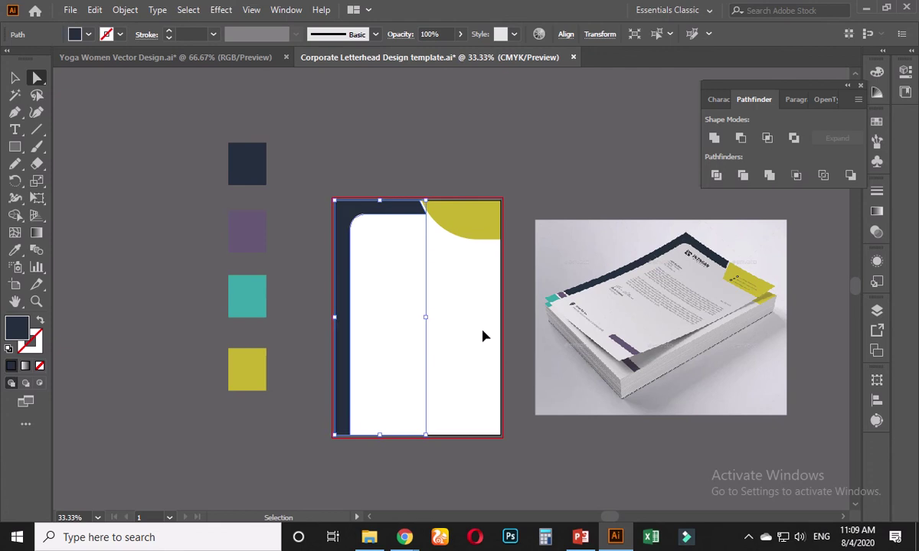
{"action": "key", "text": "ctrl+alt+bracketright"}
{"action": "key", "text": "a"}
{"action": "left_click", "coordinate": [507, 274]}
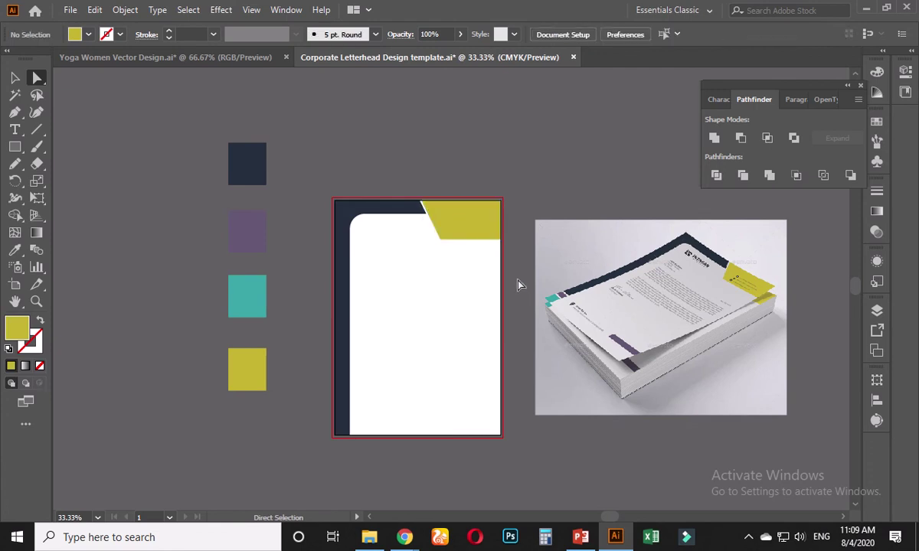
Step: Inspect the reshaped corner, briefly picking the Type tool before returning to the Selection tool
{"action": "scroll", "coordinate": [486, 268], "scroll_direction": "up", "scroll_amount": 2}
{"action": "scroll", "coordinate": [454, 301], "scroll_direction": "down", "scroll_amount": 2}
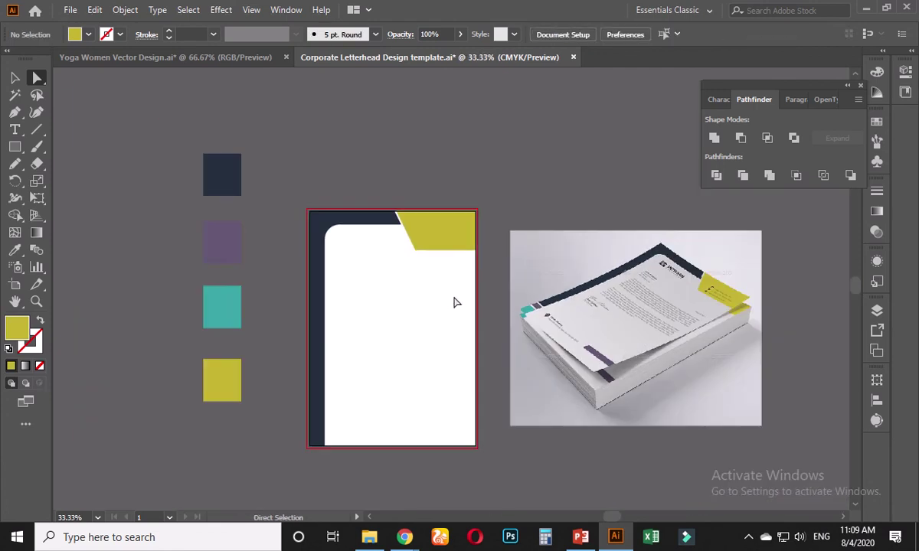
{"action": "scroll", "coordinate": [466, 273], "scroll_direction": "up", "scroll_amount": 2}
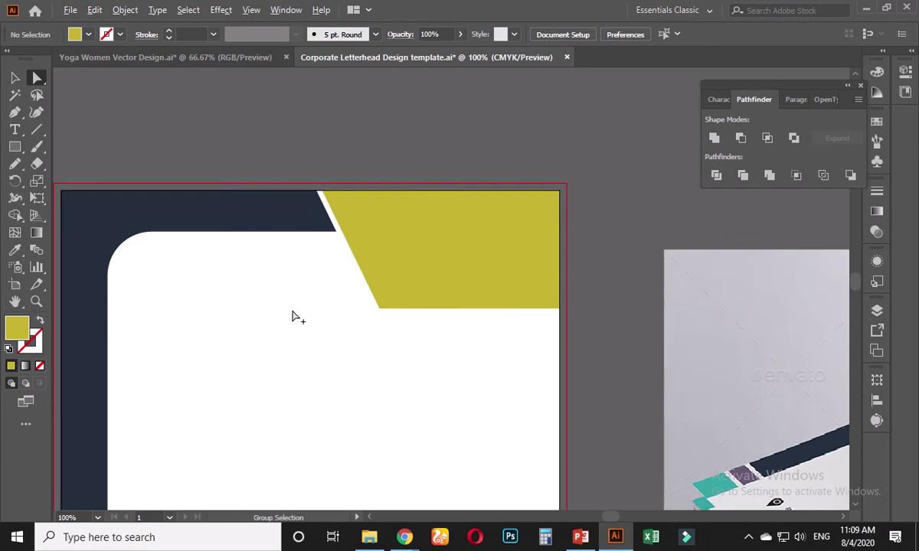
{"action": "scroll", "coordinate": [292, 316], "scroll_direction": "down", "scroll_amount": 3}
{"action": "scroll", "coordinate": [292, 316], "scroll_direction": "right", "scroll_amount": 2}
{"action": "scroll", "coordinate": [287, 317], "scroll_direction": "up", "scroll_amount": 2}
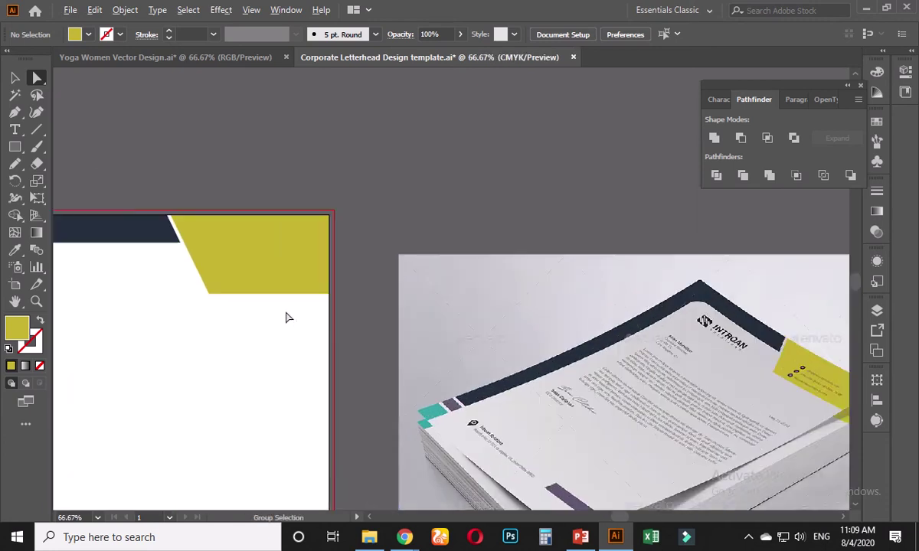
{"action": "scroll", "coordinate": [287, 317], "scroll_direction": "left", "scroll_amount": 3}
{"action": "scroll", "coordinate": [302, 345], "scroll_direction": "up", "scroll_amount": 2}
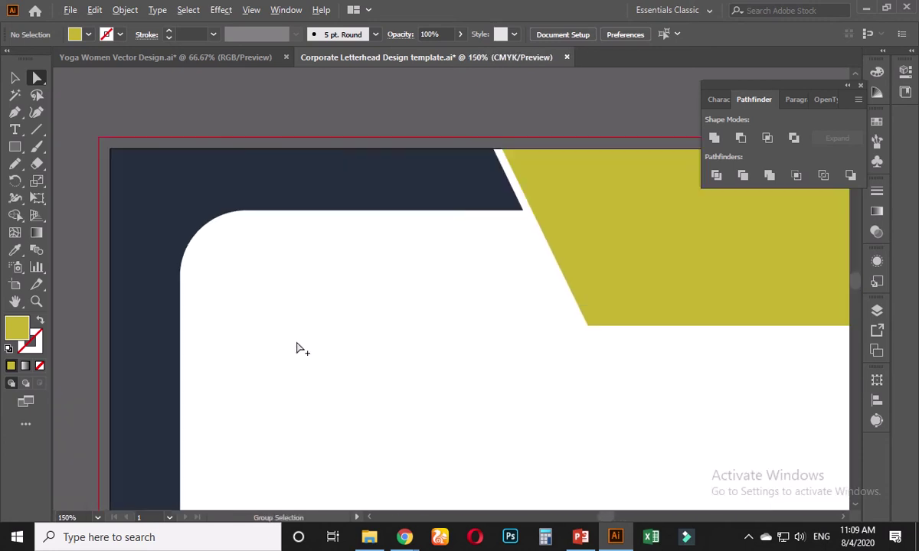
{"action": "left_click", "coordinate": [16, 132]}
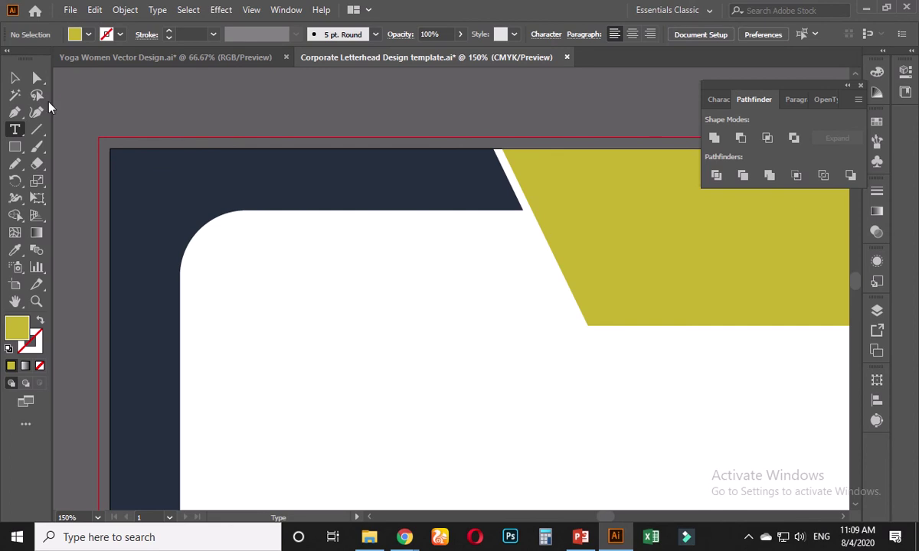
{"action": "left_click", "coordinate": [14, 77]}
{"action": "scroll", "coordinate": [233, 323], "scroll_direction": "down", "scroll_amount": 5}
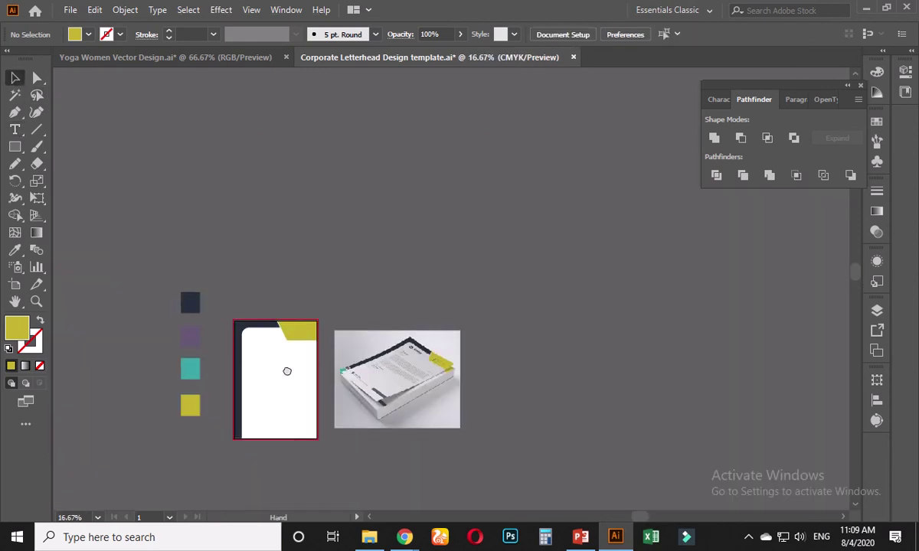
{"action": "scroll", "coordinate": [290, 322], "scroll_direction": "up", "scroll_amount": 5}
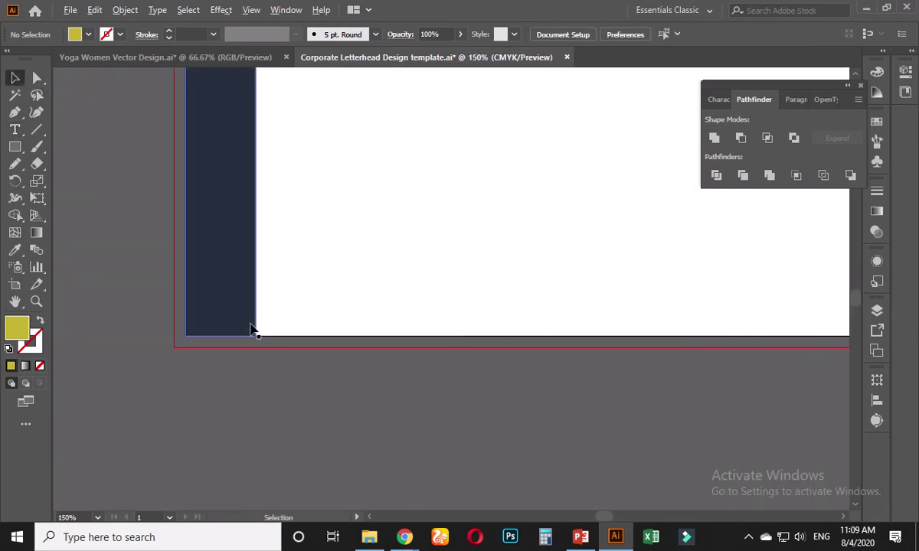
Step: Select the navy strip's two bottom anchor points and drag them upward to shorten it
{"action": "left_click", "coordinate": [220, 250]}
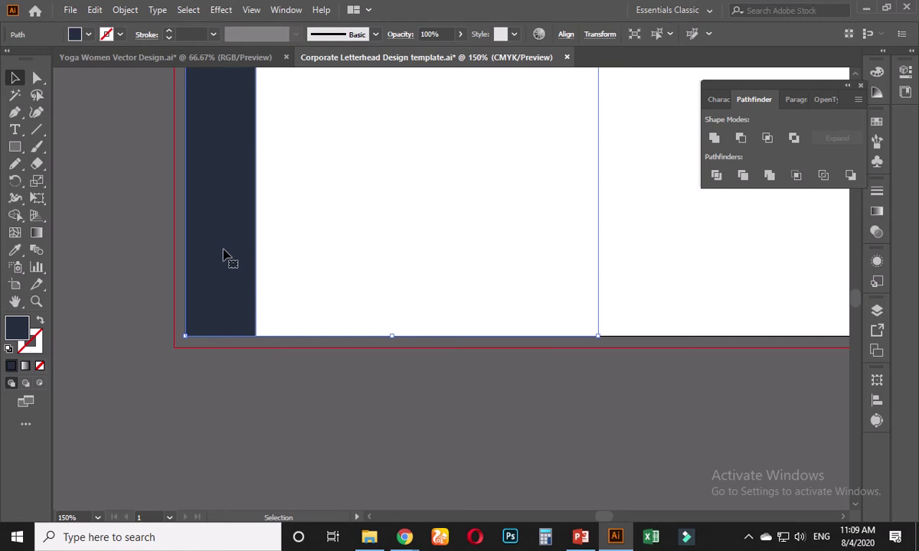
{"action": "left_click", "coordinate": [37, 78]}
{"action": "scroll", "coordinate": [171, 348], "scroll_direction": "up", "scroll_amount": 2}
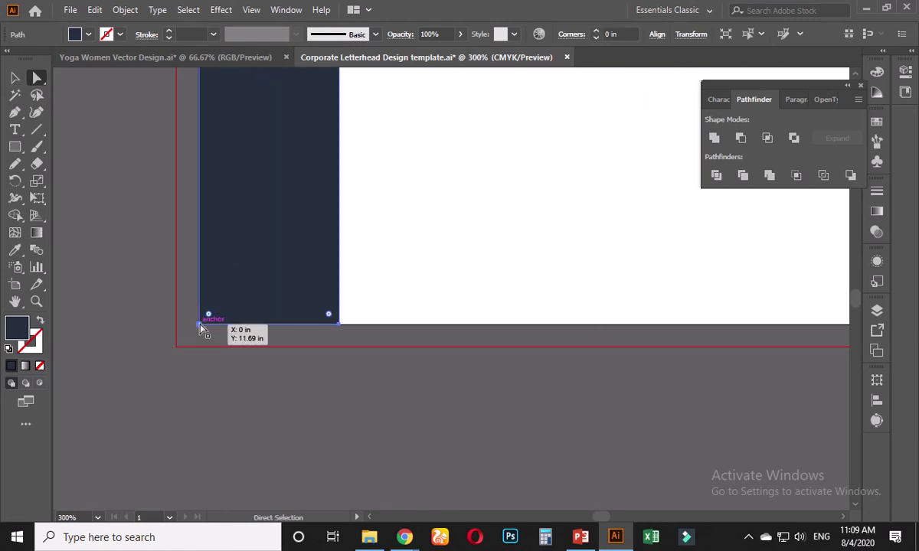
{"action": "left_click", "coordinate": [199, 323]}
{"action": "left_click", "coordinate": [339, 325], "text": "shift"}
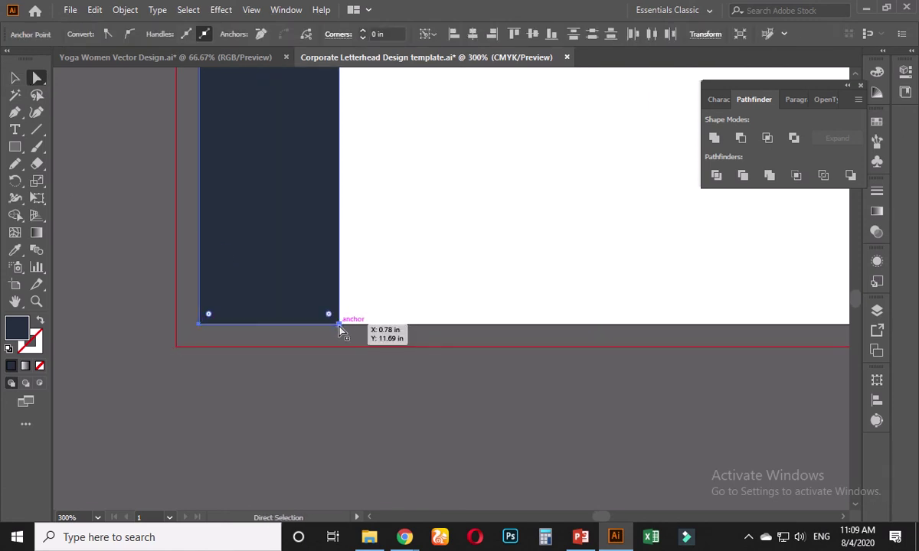
{"action": "left_click_drag", "start_coordinate": [341, 329], "coordinate": [334, 99]}
{"action": "left_click_drag", "start_coordinate": [378, 129], "coordinate": [328, 155]}
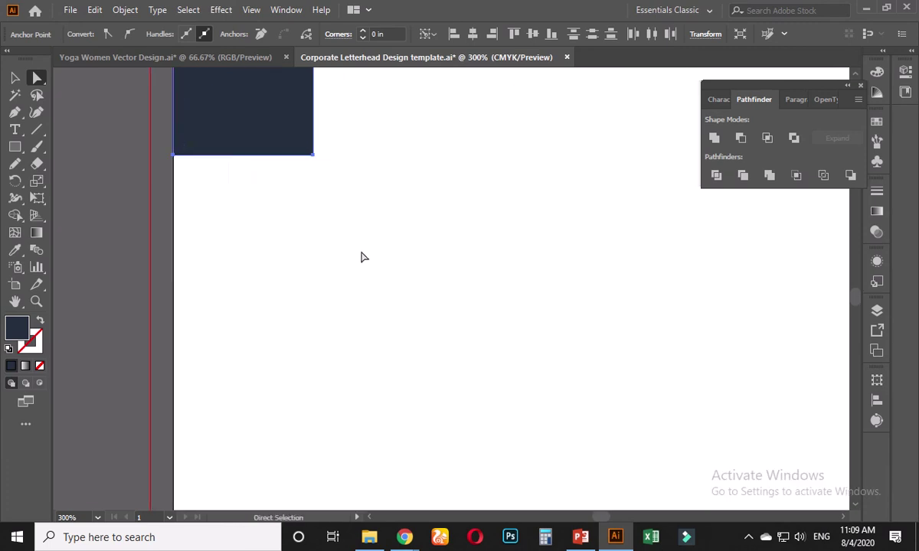
{"action": "left_click", "coordinate": [363, 257]}
{"action": "scroll", "coordinate": [365, 263], "scroll_direction": "down", "scroll_amount": 6}
{"action": "left_click_drag", "start_coordinate": [392, 249], "coordinate": [313, 312]}
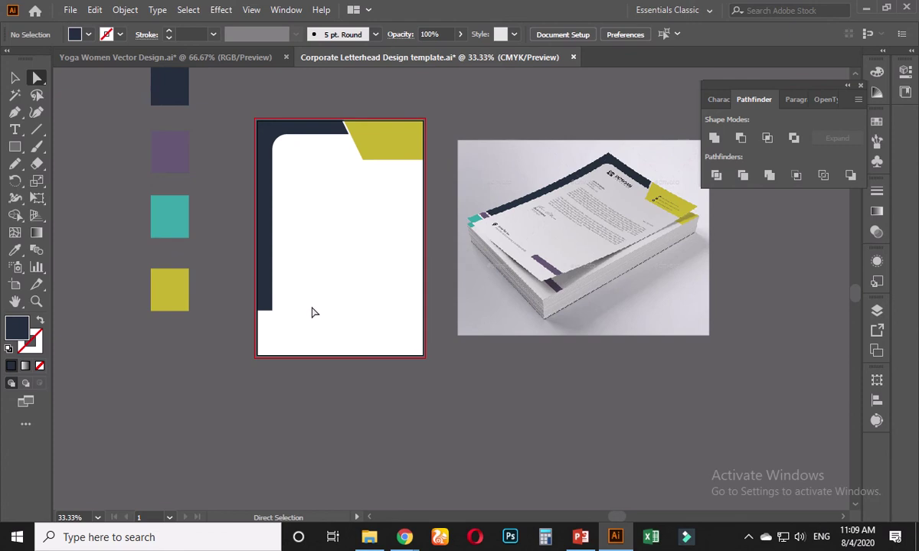
{"action": "scroll", "coordinate": [270, 331], "scroll_direction": "up", "scroll_amount": 1}
Step: Move the teal square to the page's lower-left, aligning it to the artboard bottom and left
{"action": "left_click", "coordinate": [136, 181]}
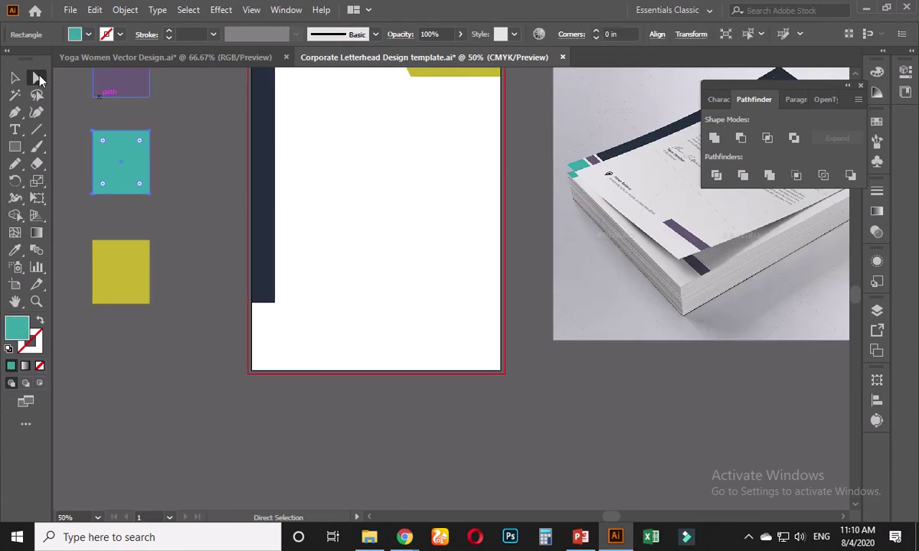
{"action": "left_click_drag", "start_coordinate": [124, 154], "coordinate": [324, 300]}
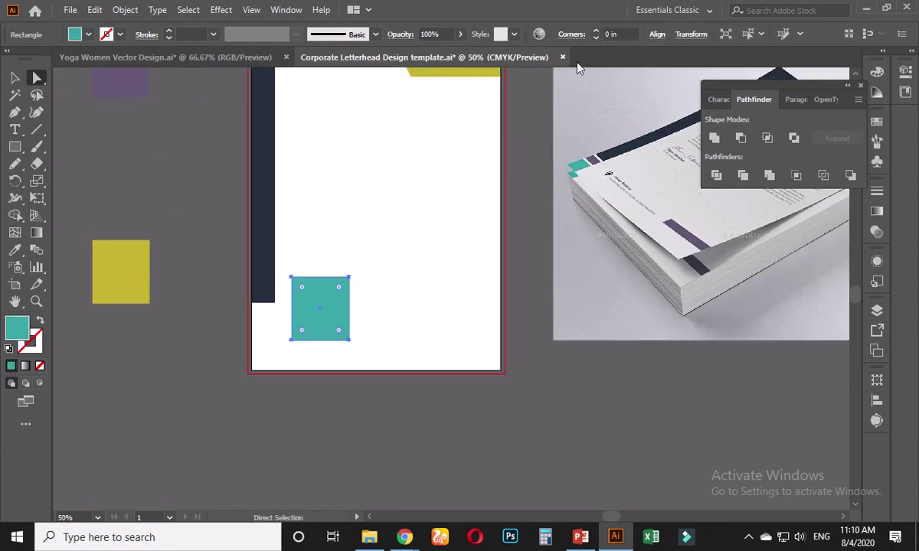
{"action": "left_click", "coordinate": [657, 34]}
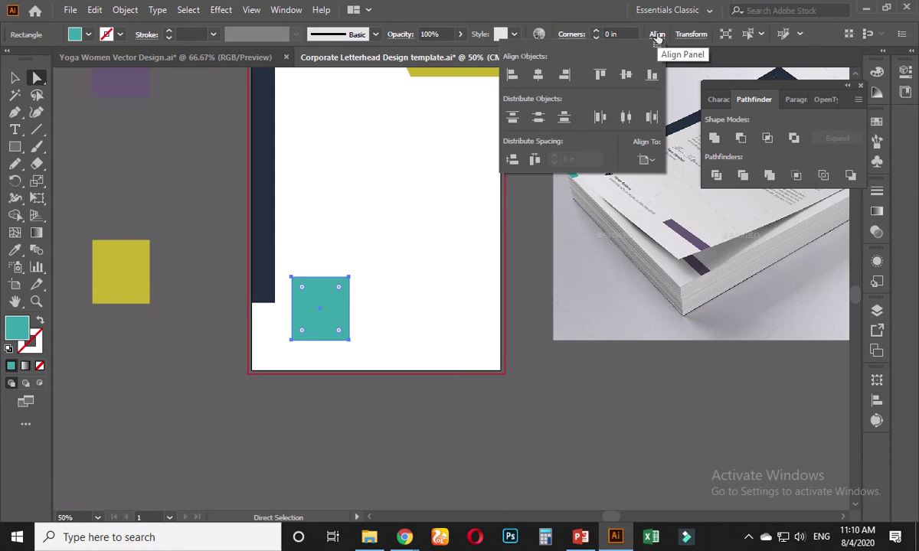
{"action": "left_click", "coordinate": [652, 75]}
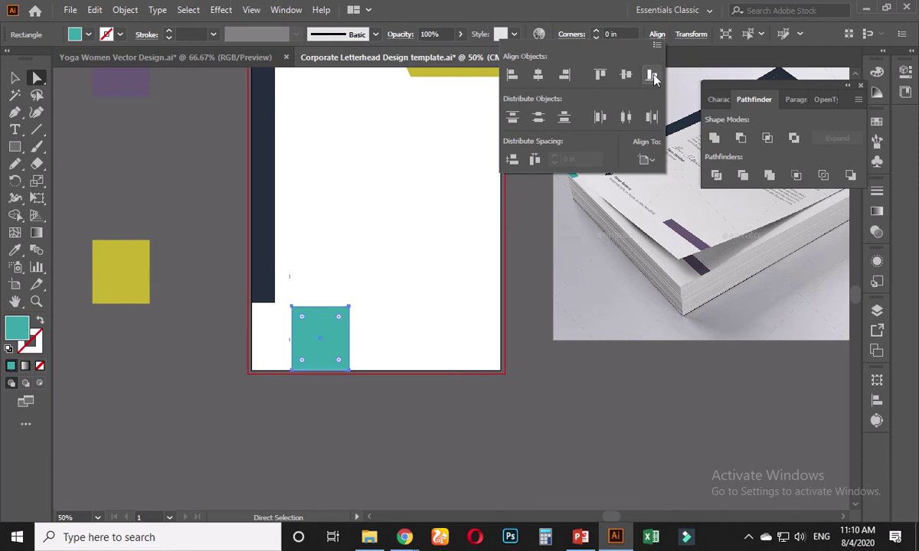
{"action": "left_click", "coordinate": [513, 75]}
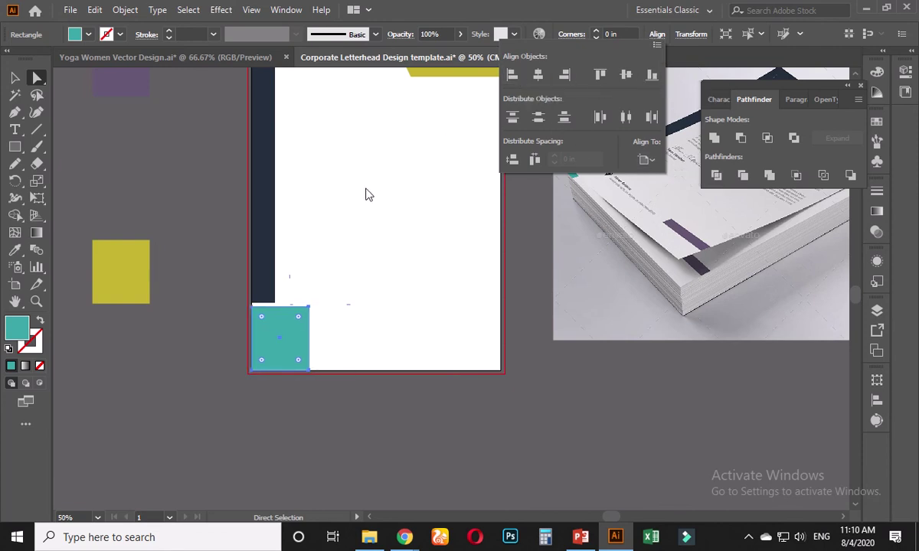
Step: Narrow the teal square to 0.8 in wide
{"action": "scroll", "coordinate": [265, 385], "scroll_direction": "up", "scroll_amount": 2}
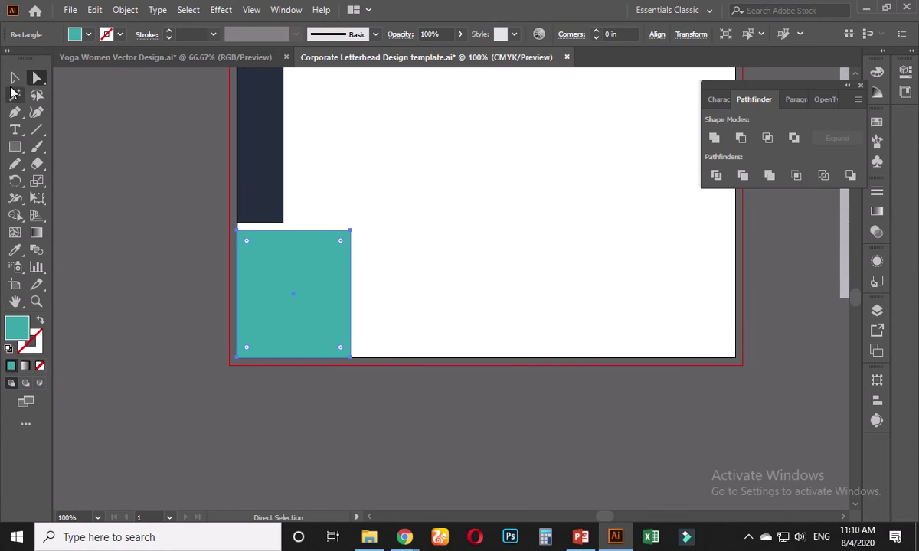
{"action": "left_click", "coordinate": [15, 78]}
{"action": "scroll", "coordinate": [252, 294], "scroll_direction": "up", "scroll_amount": 1}
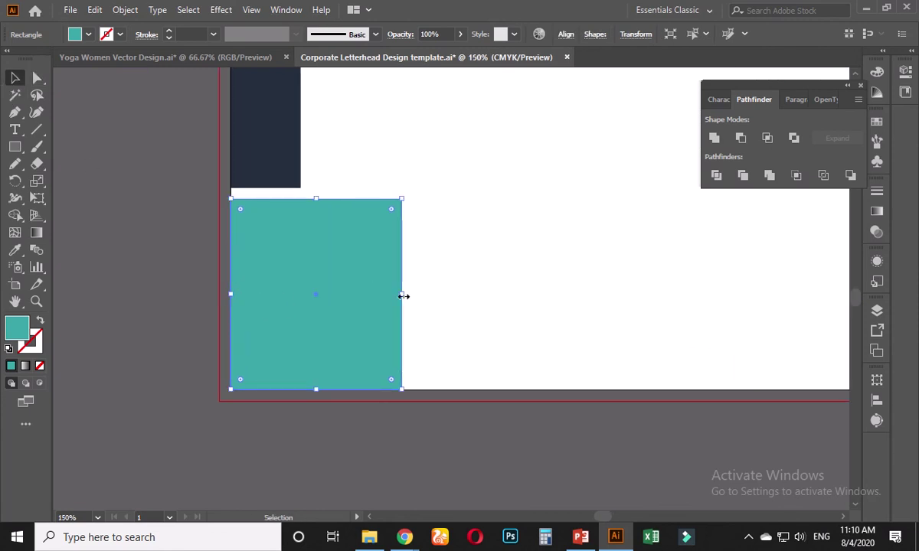
{"action": "left_click_drag", "start_coordinate": [403, 296], "coordinate": [301, 296]}
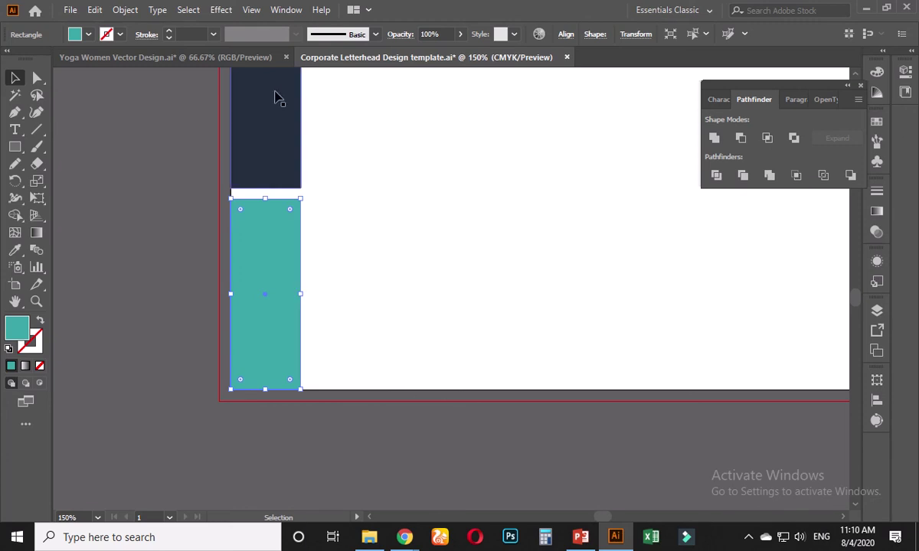
{"action": "left_click", "coordinate": [253, 10]}
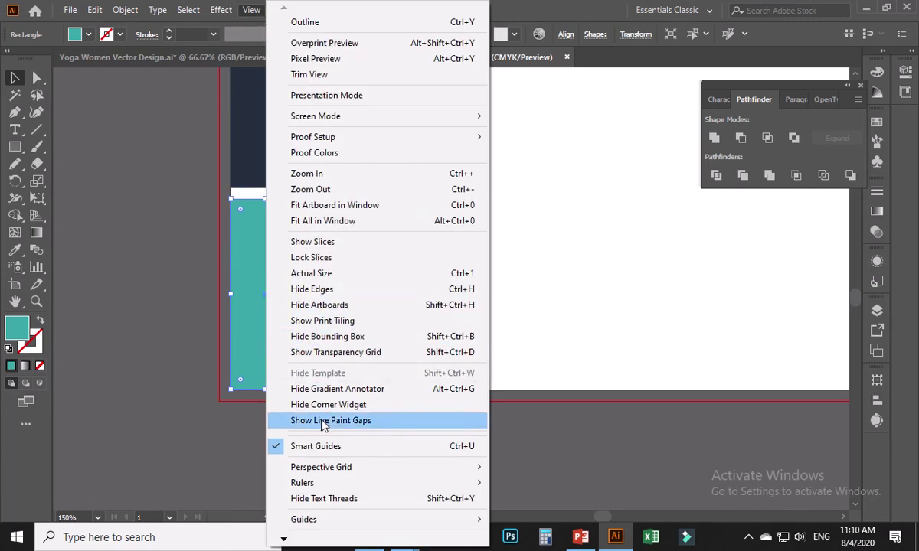
{"action": "left_click", "coordinate": [369, 229]}
{"action": "scroll", "coordinate": [299, 244], "scroll_direction": "up", "scroll_amount": 2}
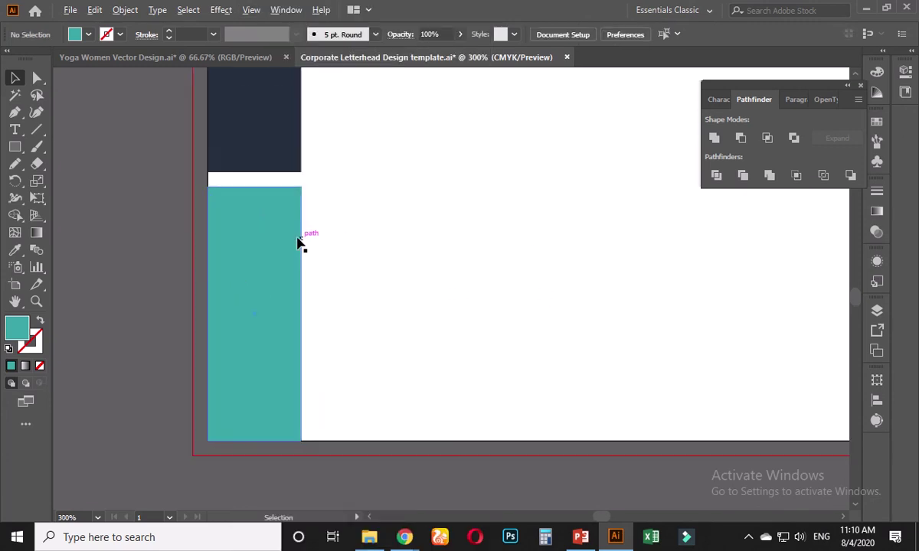
{"action": "scroll", "coordinate": [299, 243], "scroll_direction": "up", "scroll_amount": 1}
Step: Fine-tune the teal rectangle's width and move it up to meet the navy strip
{"action": "left_click", "coordinate": [285, 193]}
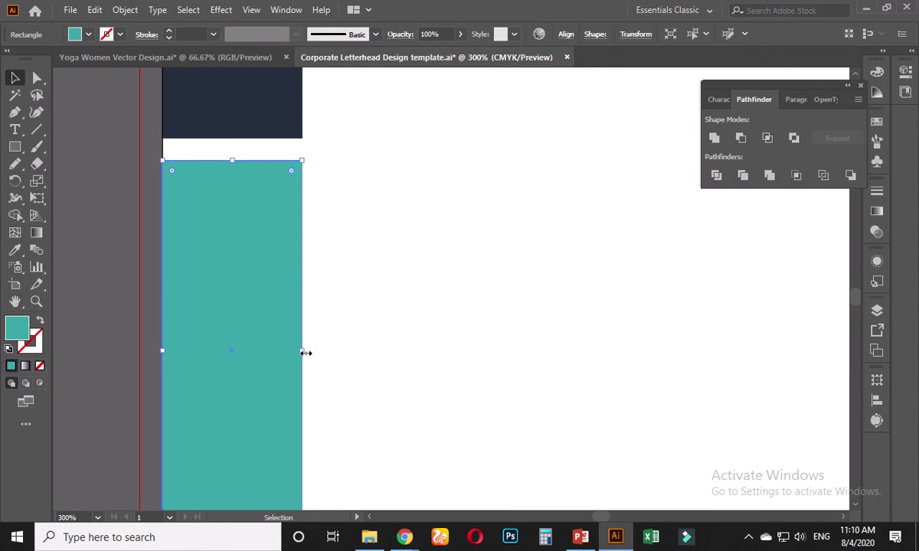
{"action": "mouse_move", "coordinate": [306, 352]}
{"action": "left_mouse_down"}
{"action": "mouse_move", "coordinate": [314, 352]}
{"action": "mouse_move", "coordinate": [307, 350]}
{"action": "left_mouse_up"}
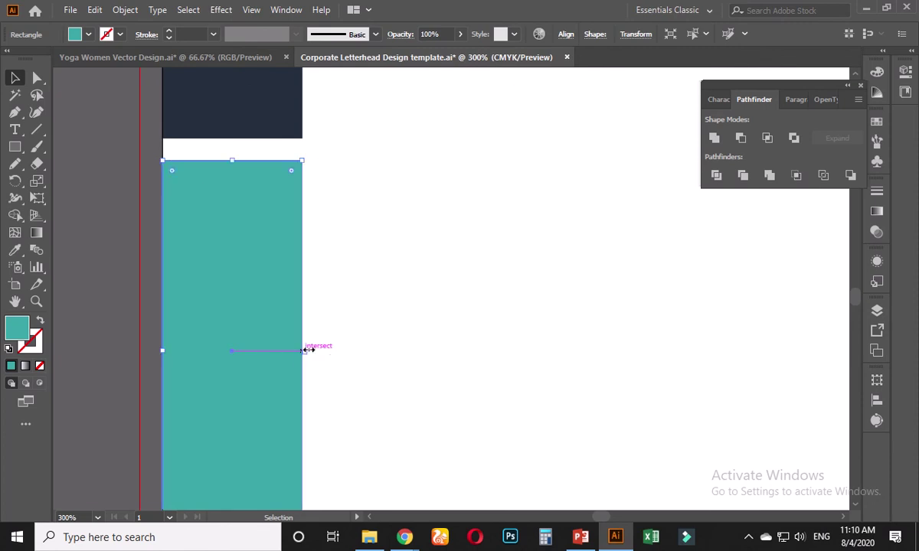
{"action": "left_click", "coordinate": [354, 280]}
{"action": "scroll", "coordinate": [354, 318], "scroll_direction": "up", "scroll_amount": 5}
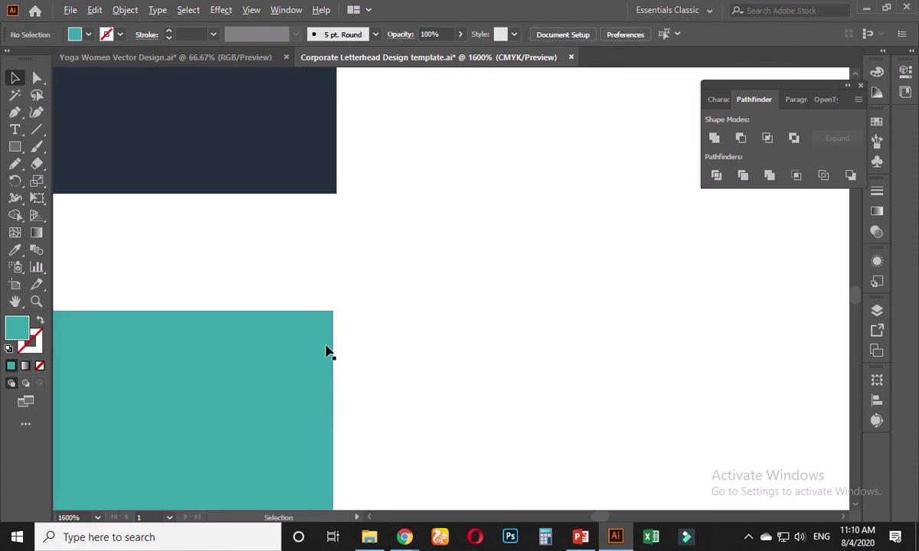
{"action": "left_click_drag", "start_coordinate": [315, 352], "coordinate": [366, 215]}
{"action": "scroll", "coordinate": [368, 230], "scroll_direction": "up", "scroll_amount": 6}
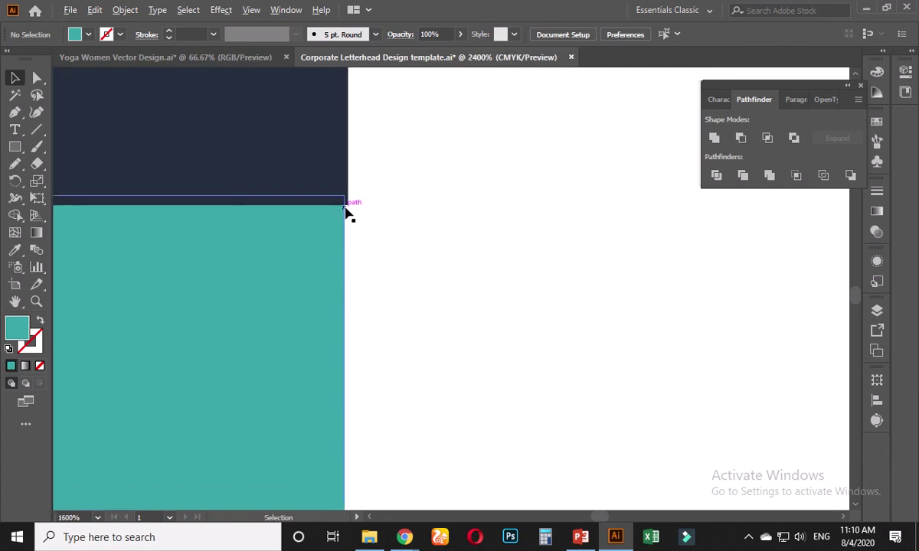
{"action": "scroll", "coordinate": [383, 272], "scroll_direction": "up", "scroll_amount": 1}
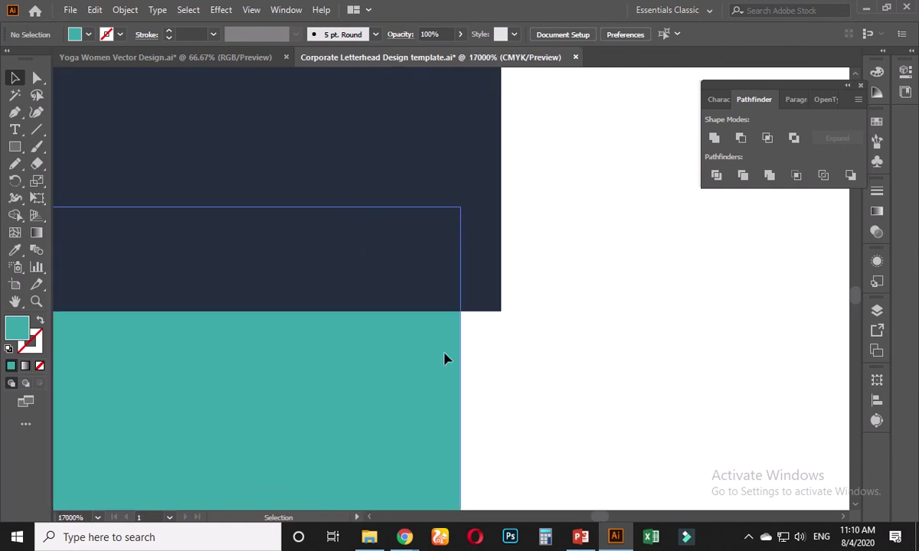
Step: Widen the teal rectangle to match the navy strip and align it to the artboard bottom
{"action": "left_click", "coordinate": [454, 329]}
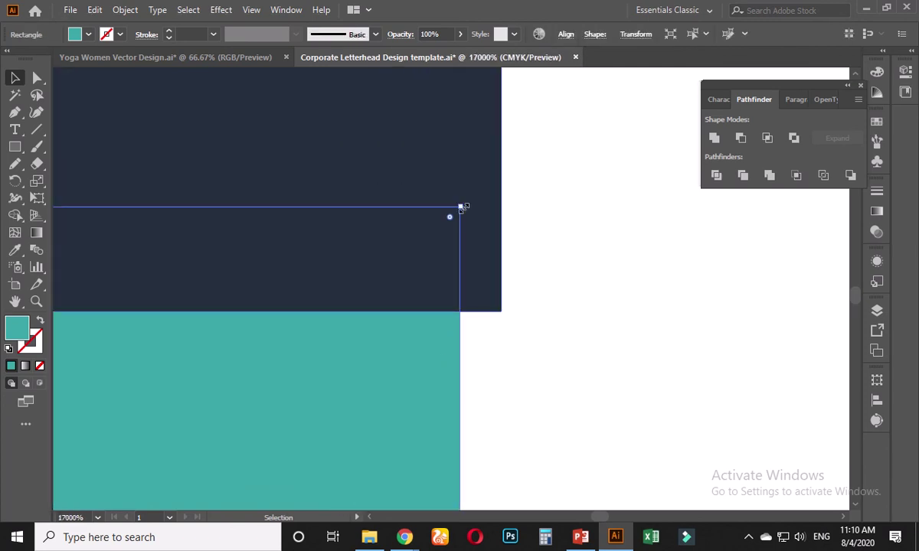
{"action": "left_click_drag", "start_coordinate": [461, 207], "coordinate": [501, 204]}
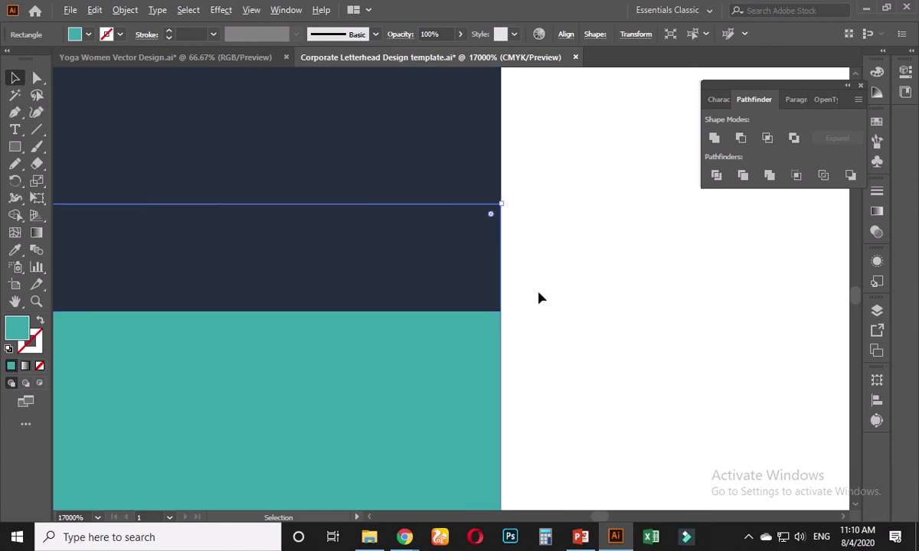
{"action": "scroll", "coordinate": [538, 297], "scroll_direction": "down", "scroll_amount": 10}
{"action": "left_click", "coordinate": [596, 387]}
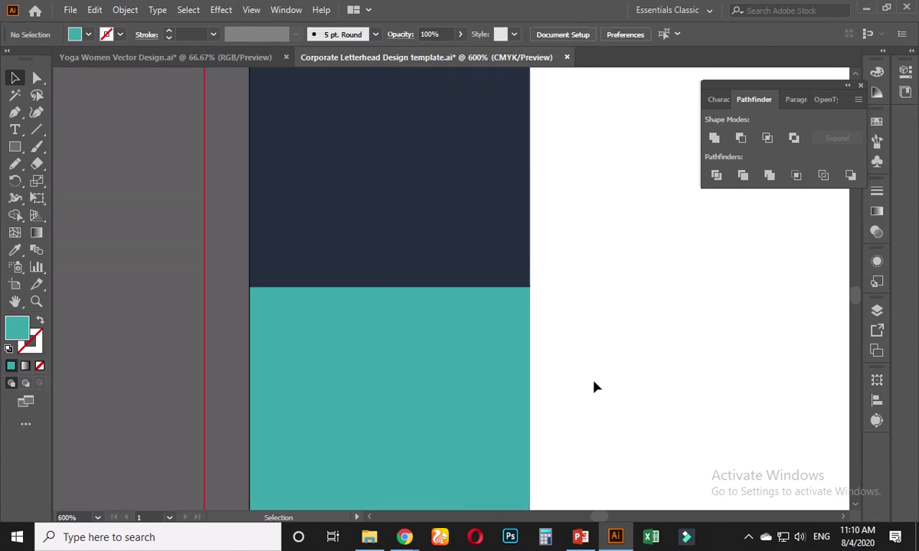
{"action": "scroll", "coordinate": [532, 195], "scroll_direction": "down", "scroll_amount": 3}
{"action": "scroll", "coordinate": [523, 228], "scroll_direction": "down", "scroll_amount": 3}
{"action": "left_click", "coordinate": [482, 268]}
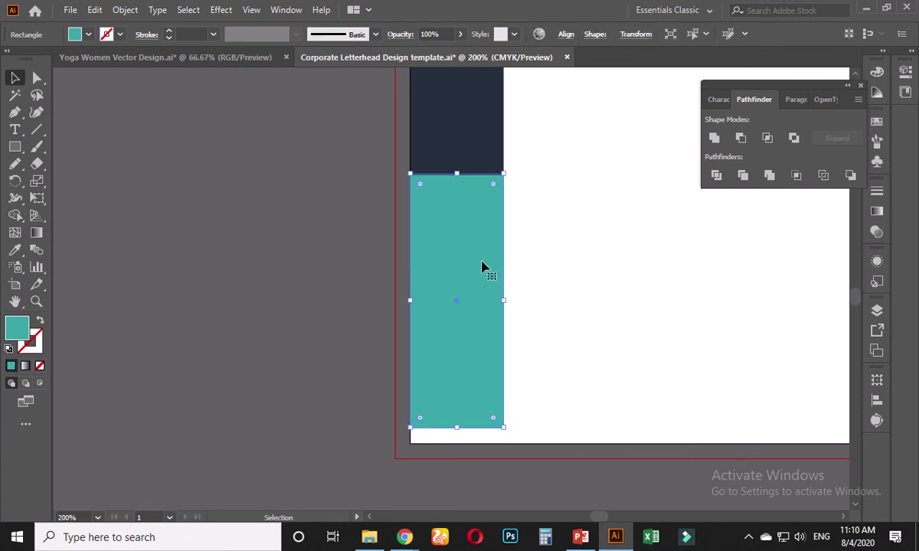
{"action": "left_click", "coordinate": [565, 35]}
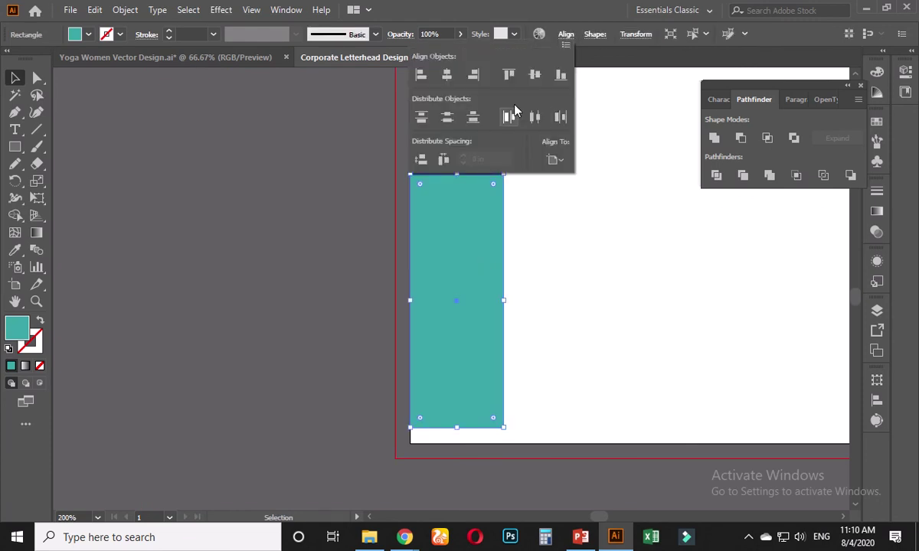
{"action": "left_click", "coordinate": [560, 75]}
Step: Shorten the teal block from its top and Alt-drag a copy upward into the gap
{"action": "left_click", "coordinate": [564, 281]}
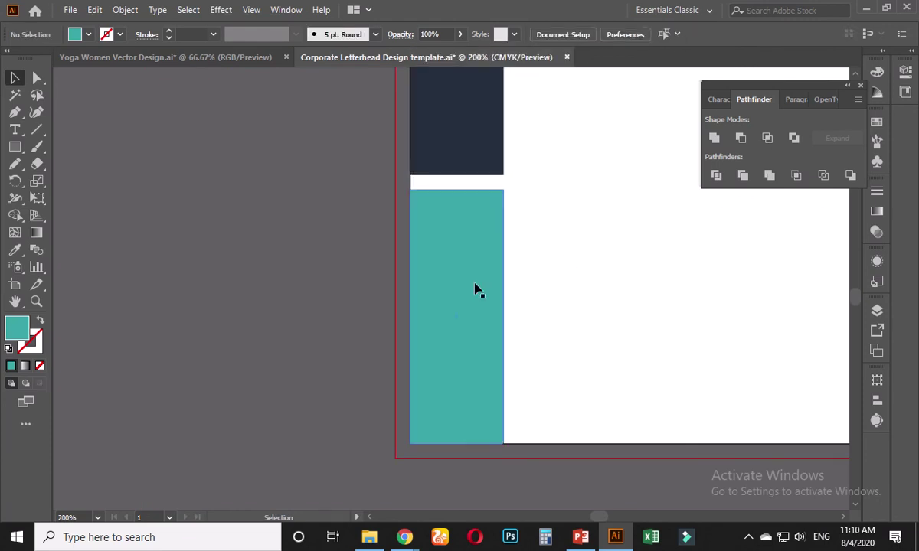
{"action": "left_click", "coordinate": [474, 290]}
{"action": "left_click_drag", "start_coordinate": [456, 193], "coordinate": [459, 333]}
{"action": "left_click_drag", "start_coordinate": [469, 368], "coordinate": [474, 225]}
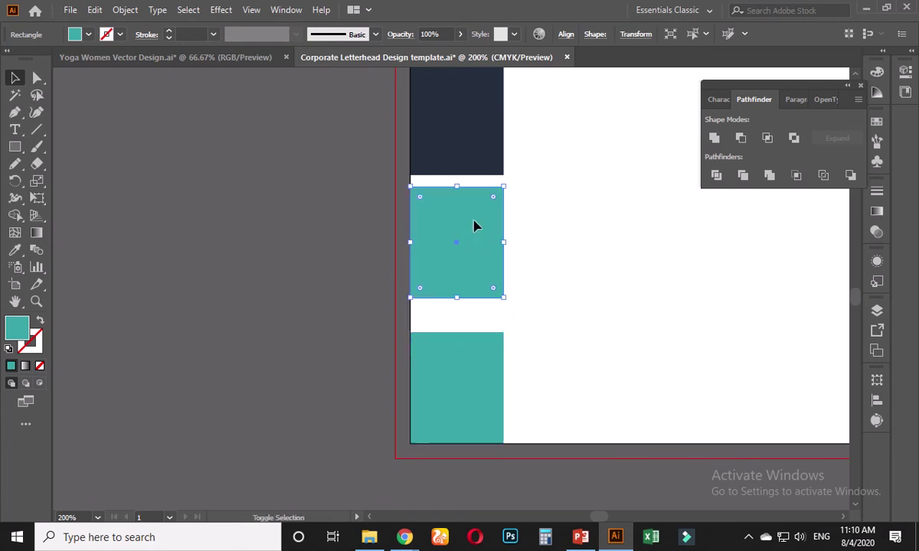
Step: Extend the bottom teal block's top edge upward, leaving a thin gap below the copy
{"action": "left_click", "coordinate": [557, 246]}
{"action": "left_click", "coordinate": [484, 371]}
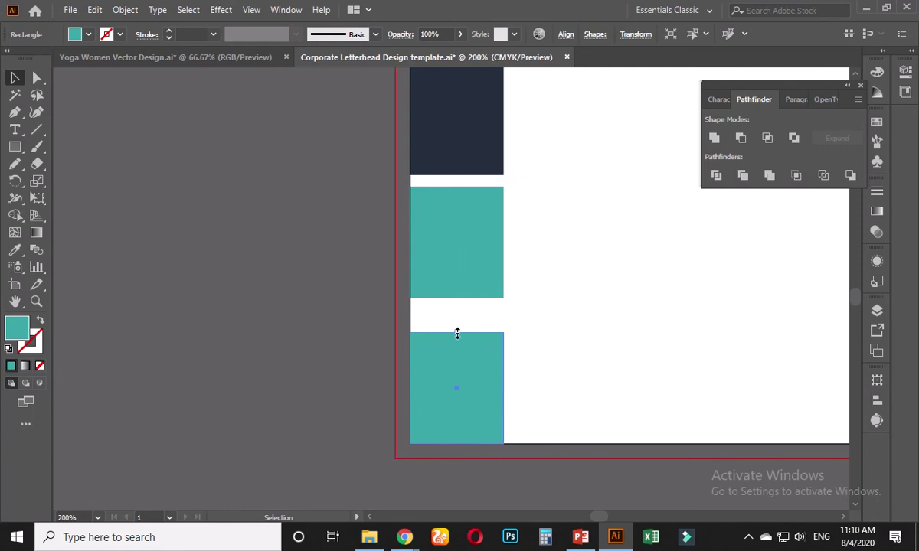
{"action": "left_click_drag", "start_coordinate": [457, 333], "coordinate": [459, 312]}
{"action": "left_click", "coordinate": [581, 297]}
{"action": "scroll", "coordinate": [578, 296], "scroll_direction": "down", "scroll_amount": 3}
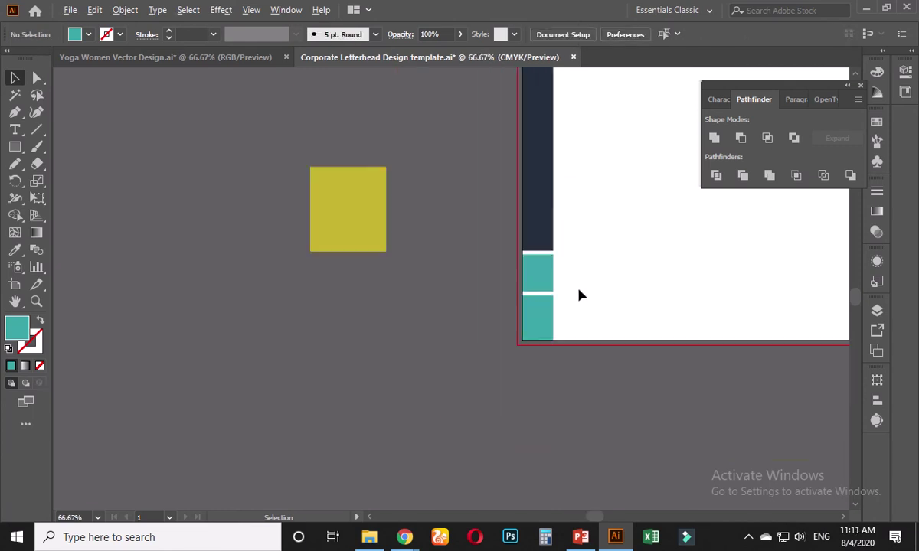
Step: Recolour the upper block purple by sampling the purple swatch square with the Eyedropper
{"action": "left_click", "coordinate": [533, 280]}
{"action": "scroll", "coordinate": [536, 277], "scroll_direction": "down", "scroll_amount": 3}
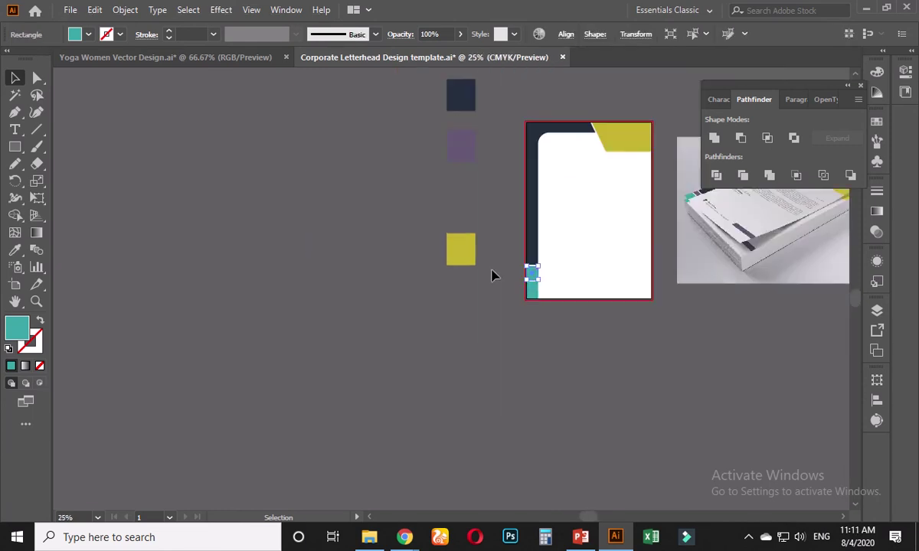
{"action": "left_click", "coordinate": [14, 249]}
{"action": "left_click", "coordinate": [459, 144]}
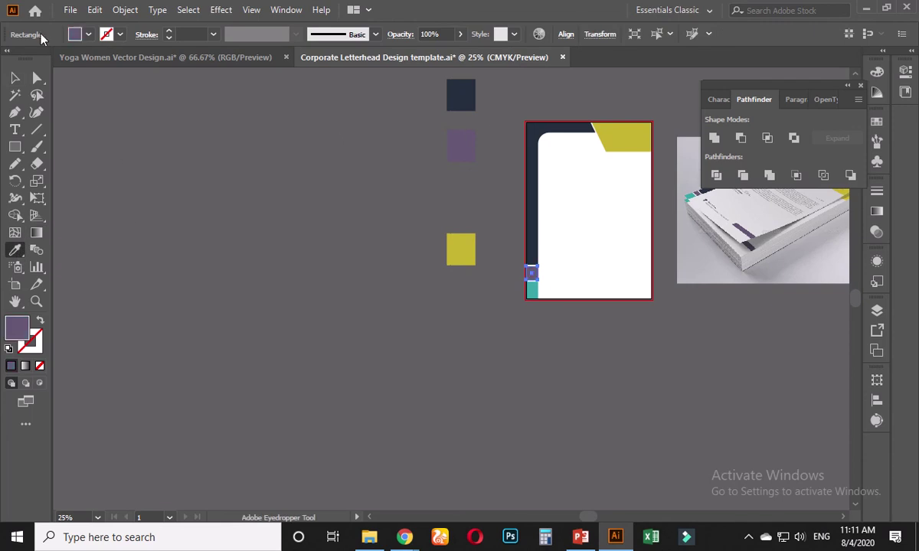
{"action": "left_click", "coordinate": [14, 78]}
{"action": "left_click", "coordinate": [397, 210]}
Step: Draw a thin purple rectangle running to the right edge near the artboard's bottom
{"action": "left_click_drag", "start_coordinate": [547, 336], "coordinate": [383, 350]}
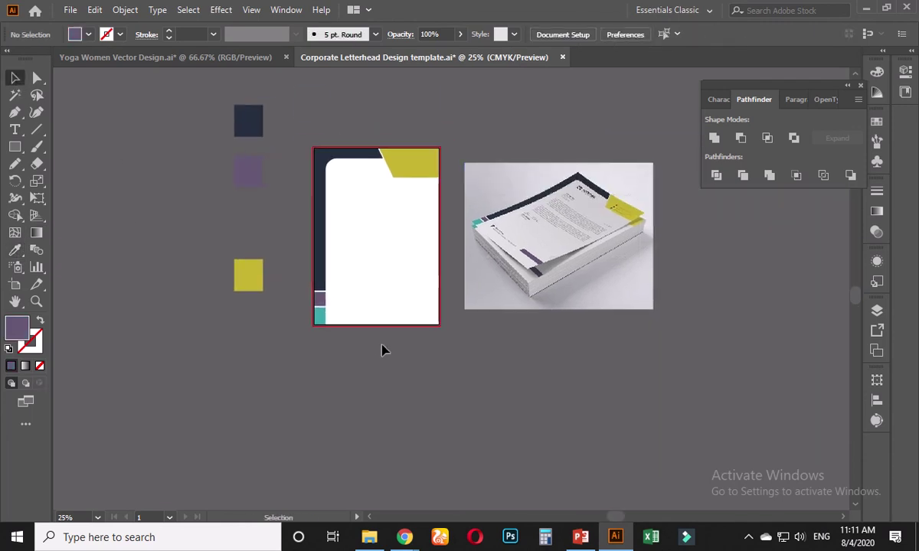
{"action": "scroll", "coordinate": [438, 296], "scroll_direction": "up", "scroll_amount": 1}
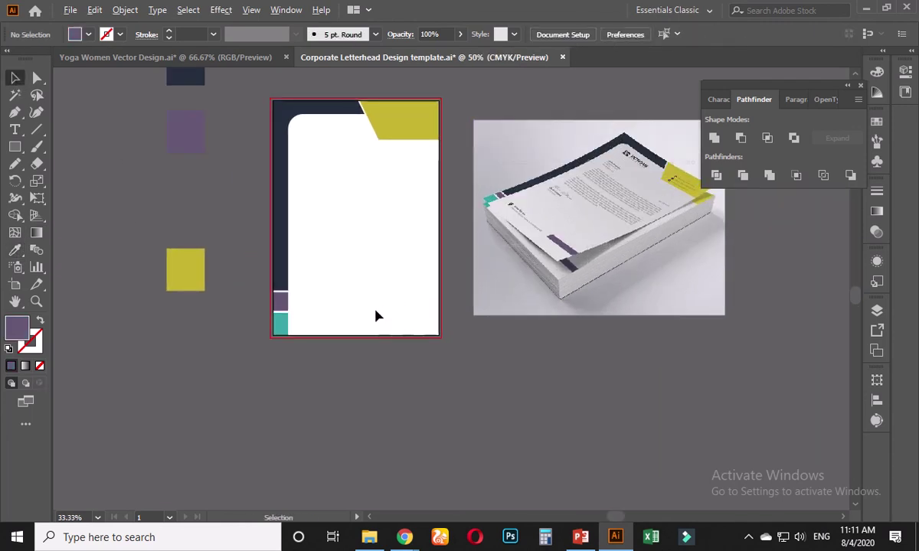
{"action": "scroll", "coordinate": [376, 315], "scroll_direction": "up", "scroll_amount": 1}
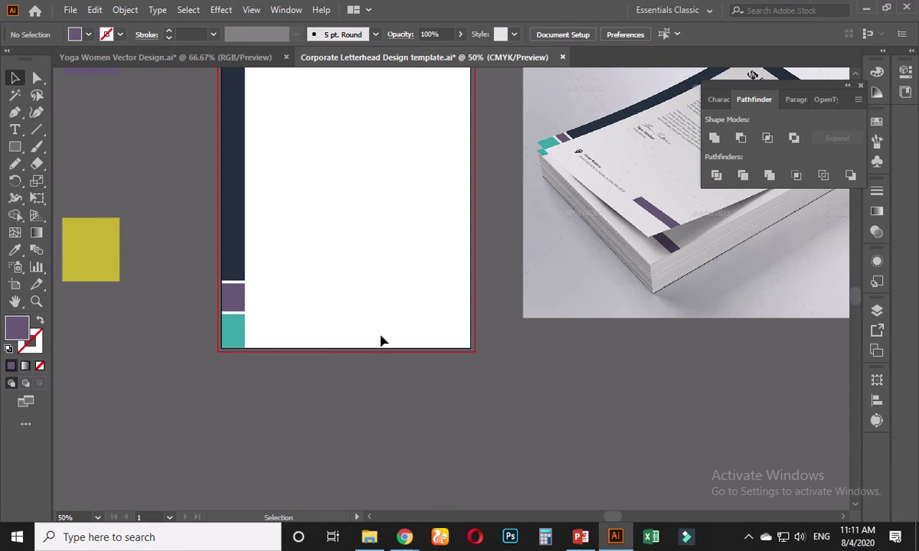
{"action": "left_click", "coordinate": [16, 148]}
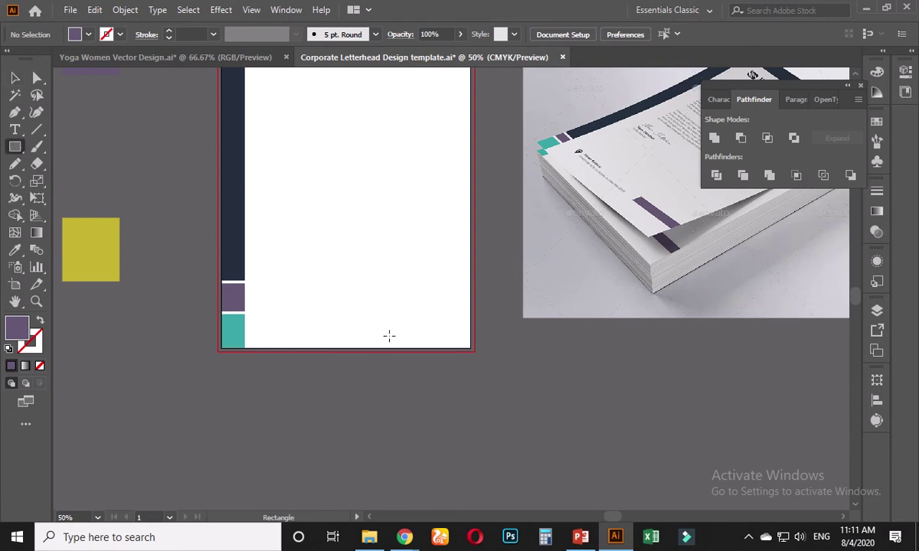
{"action": "left_click_drag", "start_coordinate": [335, 308], "coordinate": [471, 327]}
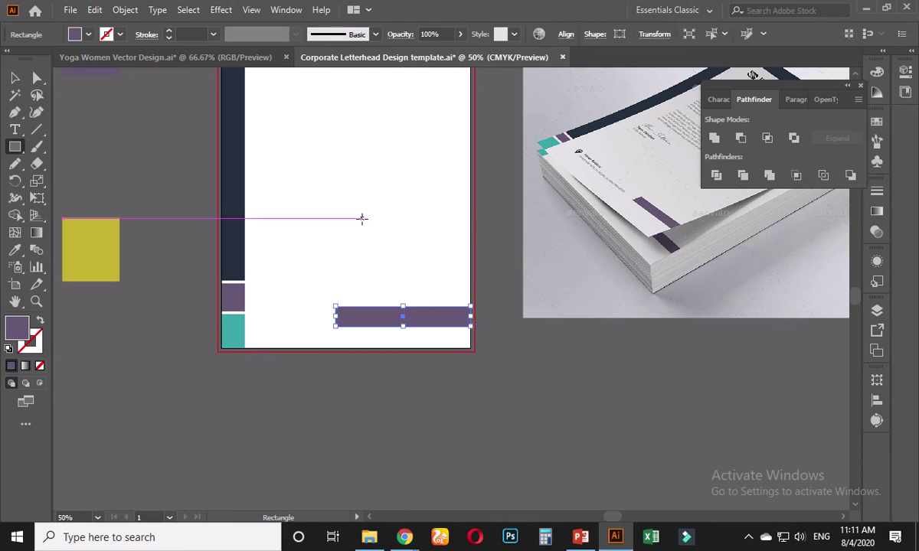
{"action": "left_click", "coordinate": [15, 77]}
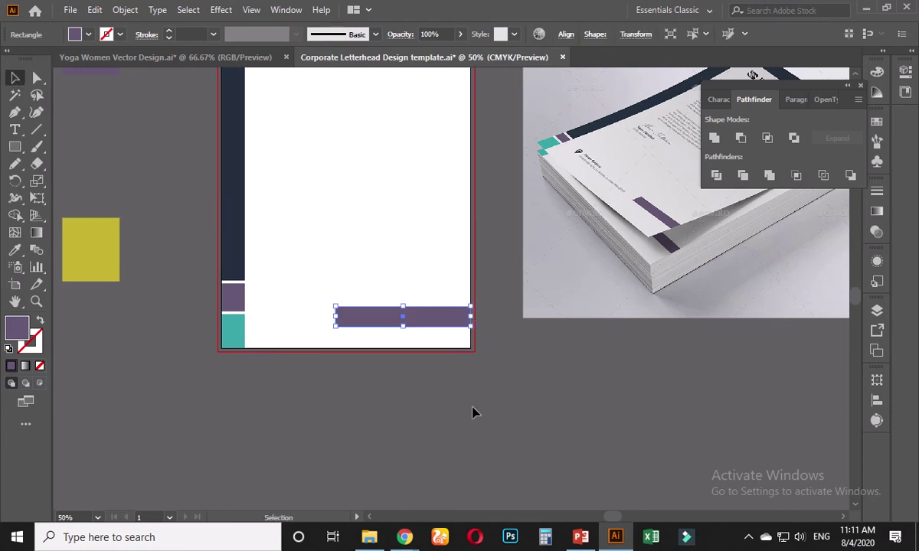
Step: Bring the new purple bar into view and select it along with the small purple block
{"action": "scroll", "coordinate": [472, 414], "scroll_direction": "up", "scroll_amount": 2}
{"action": "left_click_drag", "start_coordinate": [283, 303], "coordinate": [443, 426]}
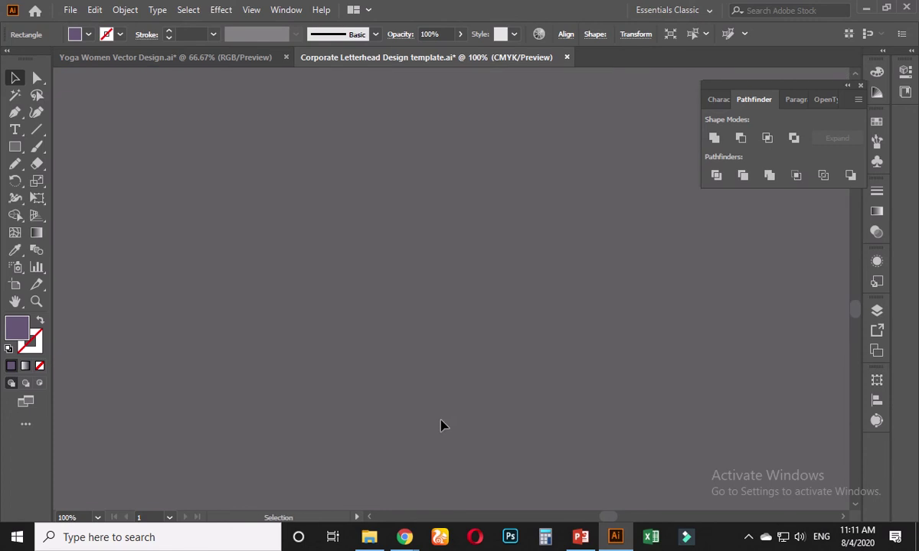
{"action": "left_click_drag", "start_coordinate": [506, 178], "coordinate": [486, 396]}
{"action": "scroll", "coordinate": [431, 431], "scroll_direction": "down", "scroll_amount": 1}
{"action": "scroll", "coordinate": [420, 414], "scroll_direction": "up", "scroll_amount": 1}
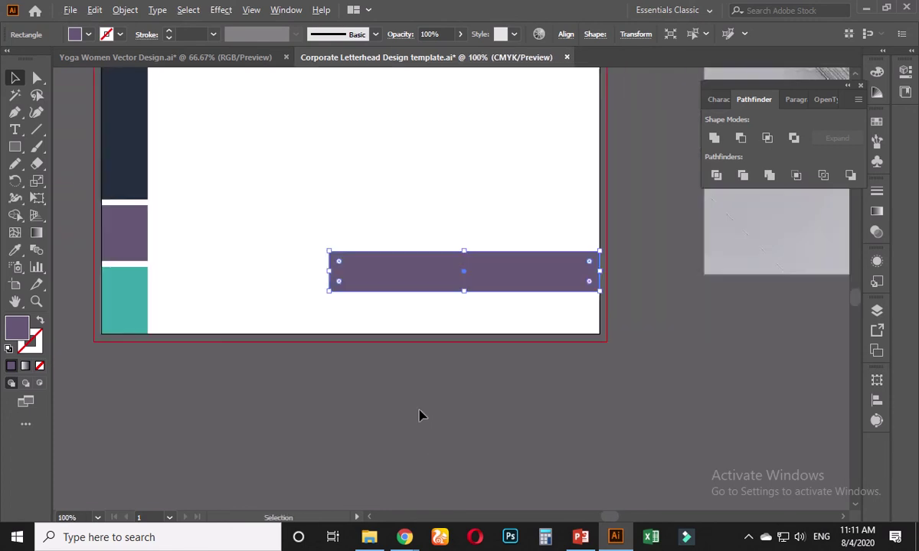
{"action": "left_click_drag", "start_coordinate": [420, 415], "coordinate": [452, 475]}
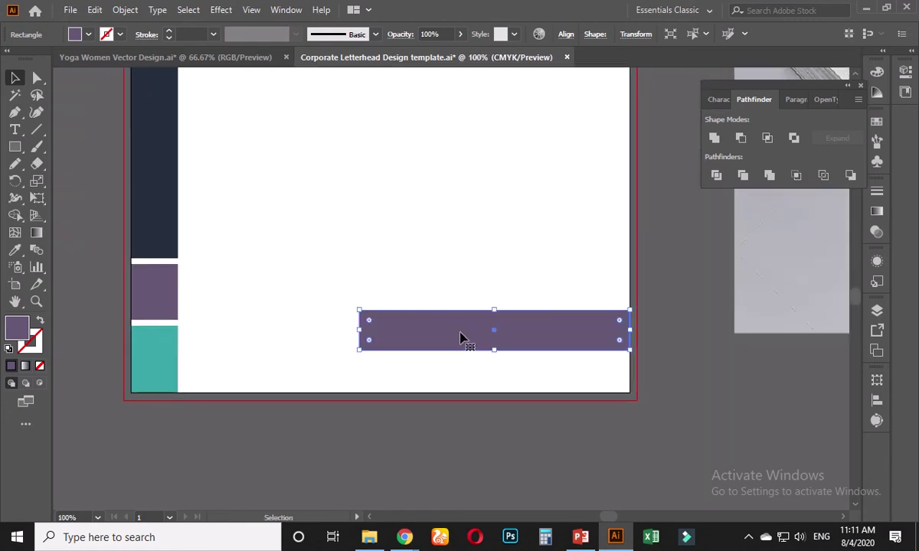
{"action": "left_click", "coordinate": [161, 282], "text": "shift"}
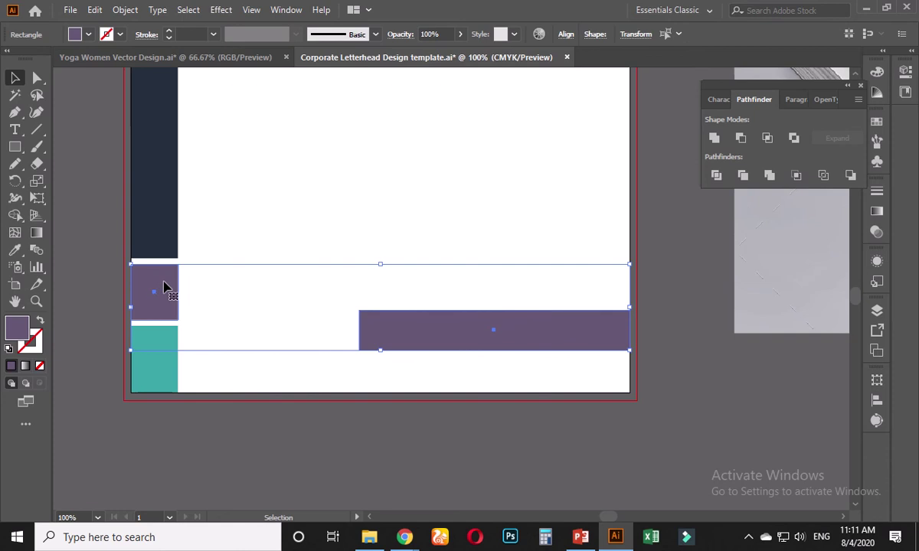
Step: Vertically centre the long purple bar on the small purple block as key object
{"action": "left_click", "coordinate": [160, 287]}
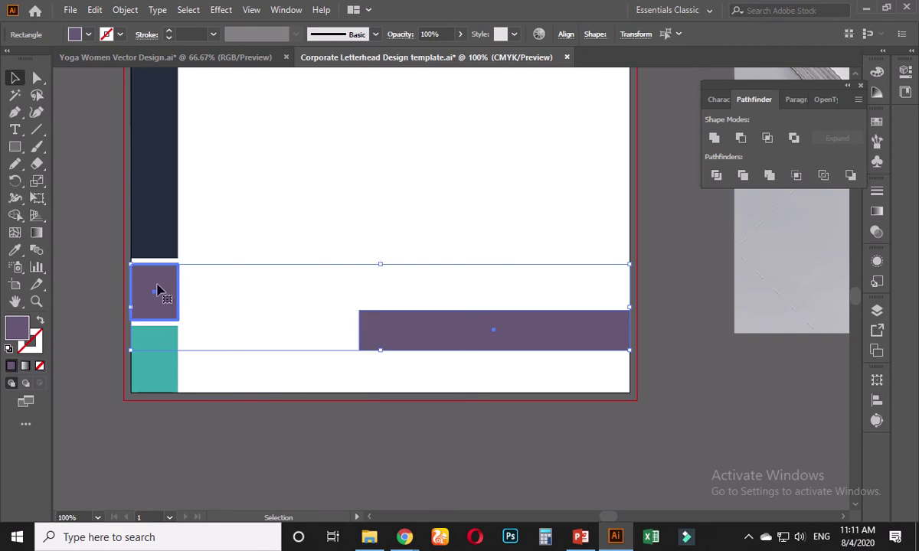
{"action": "left_click", "coordinate": [566, 35]}
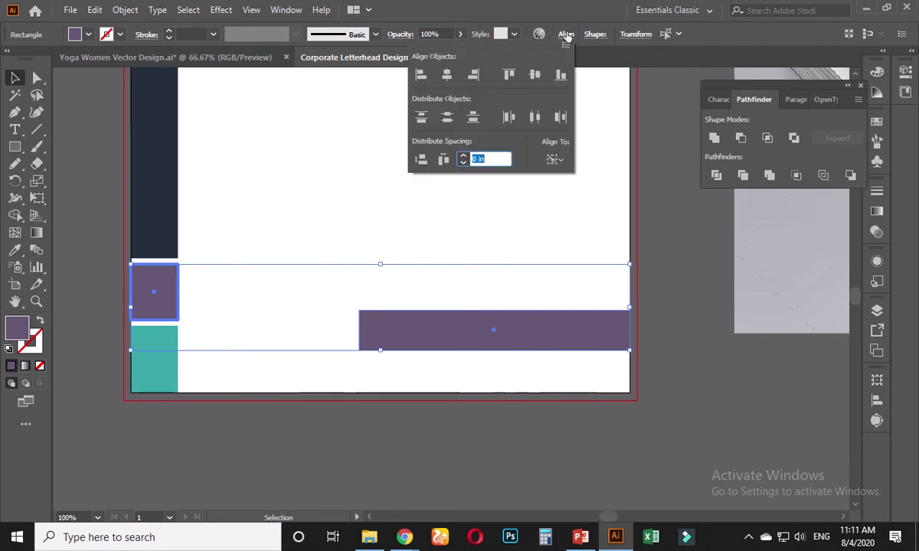
{"action": "left_click", "coordinate": [535, 75]}
{"action": "left_click", "coordinate": [342, 197]}
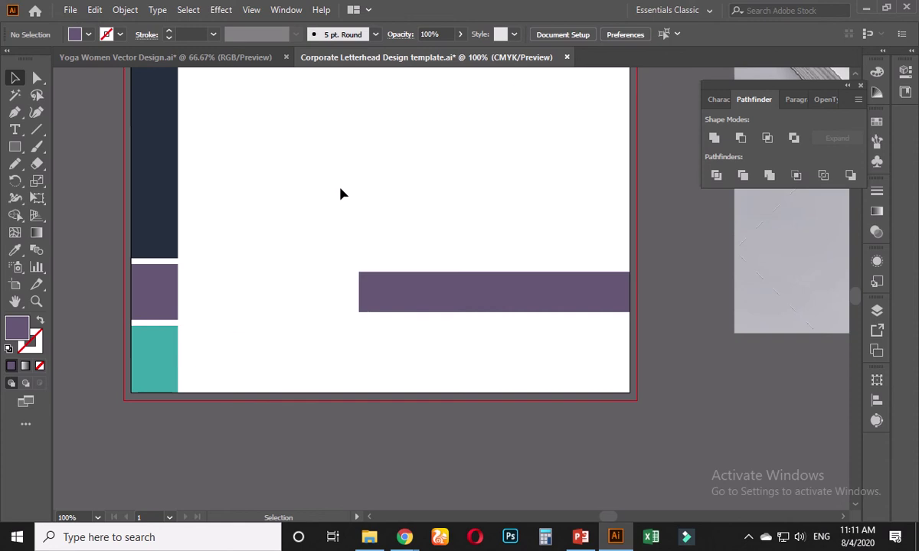
{"action": "scroll", "coordinate": [428, 254], "scroll_direction": "down", "scroll_amount": 1}
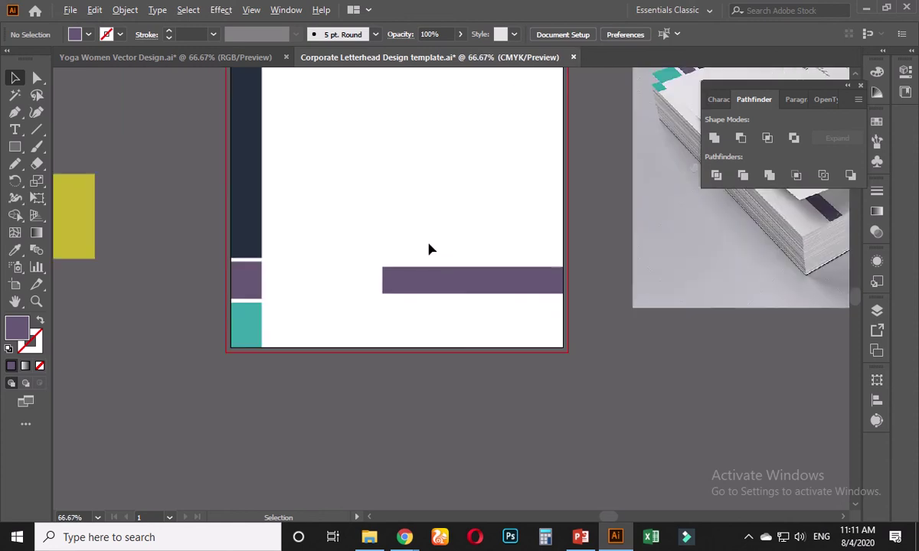
{"action": "left_click_drag", "start_coordinate": [446, 227], "coordinate": [306, 256]}
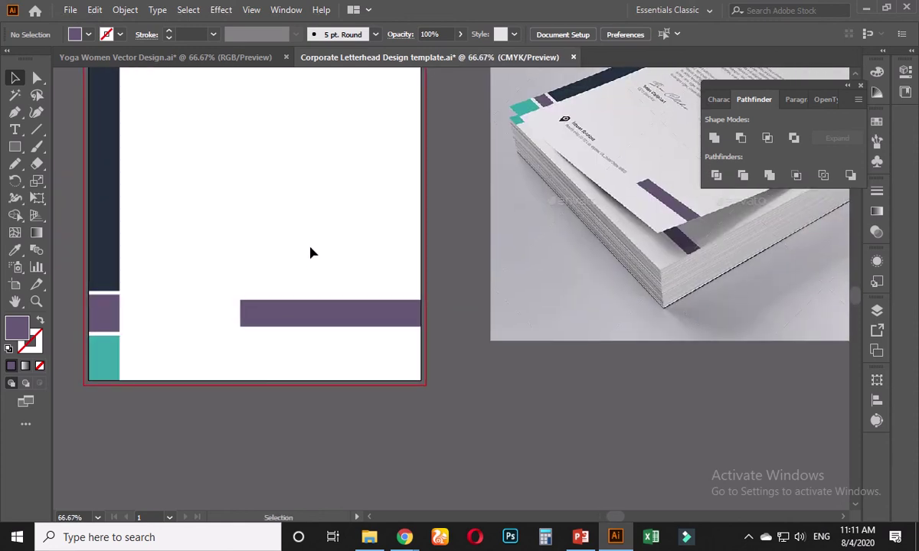
{"action": "left_click_drag", "start_coordinate": [248, 262], "coordinate": [323, 259]}
{"action": "scroll", "coordinate": [207, 335], "scroll_direction": "up", "scroll_amount": 1}
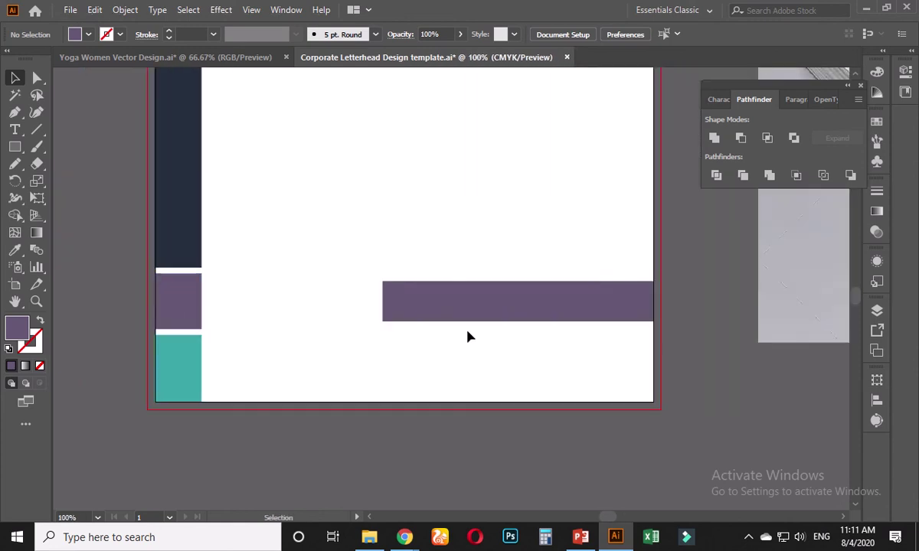
Step: Resize the small purple block's height and re-align it to the long bar as key object
{"action": "left_click", "coordinate": [191, 305]}
{"action": "left_click_drag", "start_coordinate": [178, 271], "coordinate": [177, 283]}
{"action": "left_click", "coordinate": [260, 281]}
{"action": "left_click", "coordinate": [189, 302]}
{"action": "left_click", "coordinate": [426, 310], "text": "shift"}
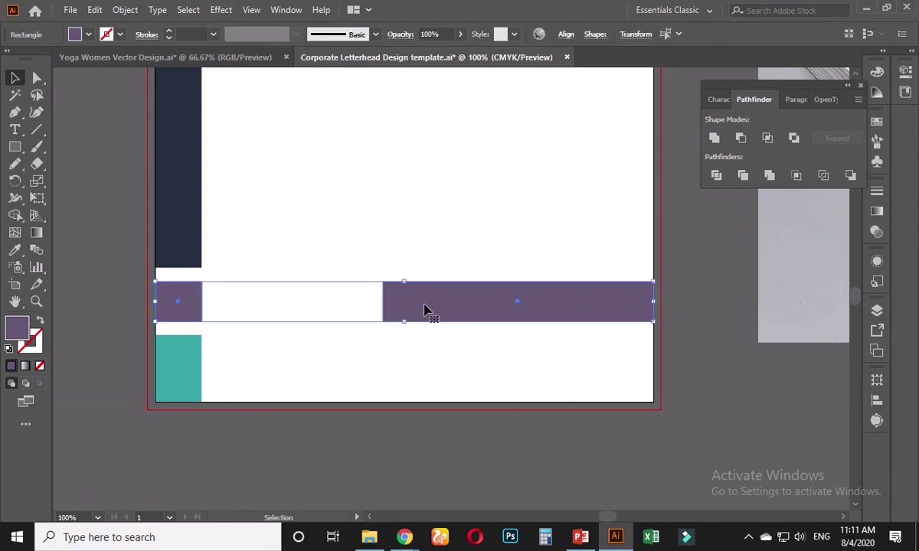
{"action": "left_click", "coordinate": [433, 305]}
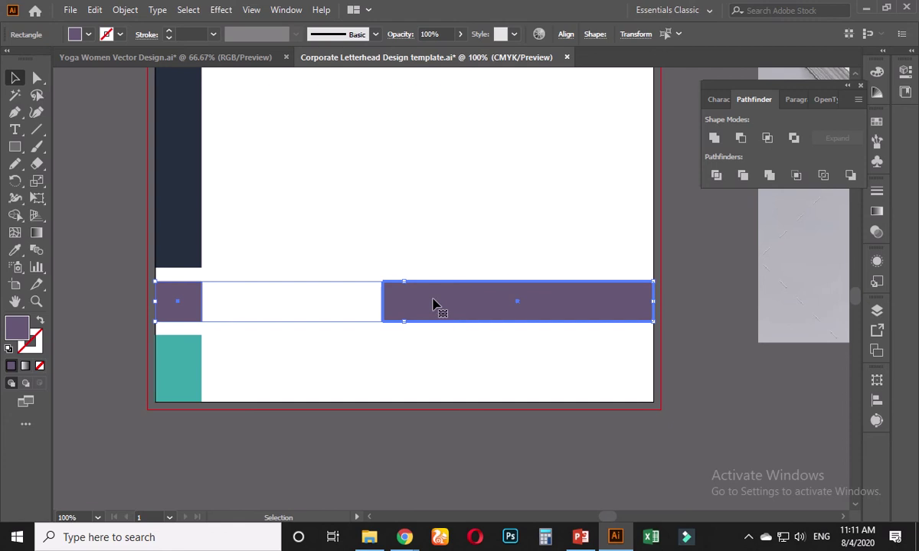
{"action": "left_click", "coordinate": [565, 36]}
{"action": "left_click", "coordinate": [504, 73]}
{"action": "left_click", "coordinate": [375, 170]}
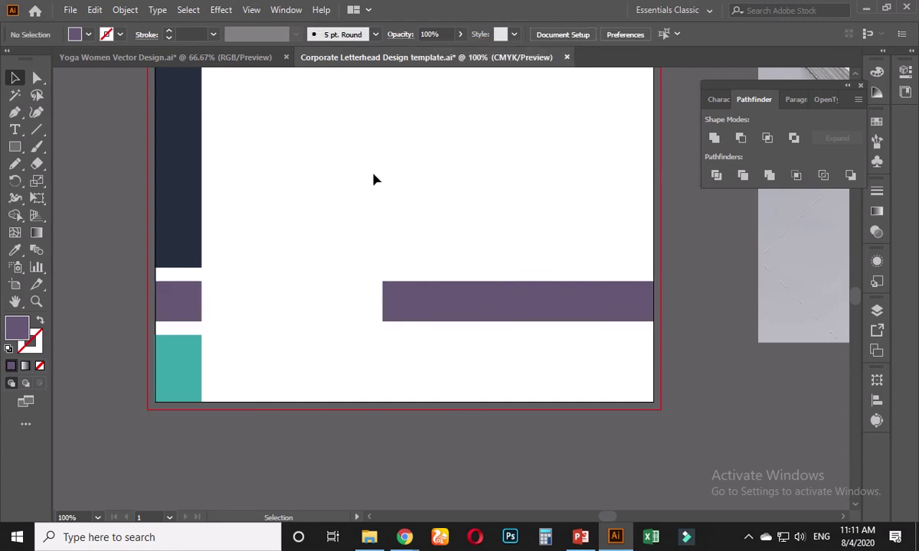
{"action": "scroll", "coordinate": [375, 183], "scroll_direction": "down", "scroll_amount": 1}
{"action": "scroll", "coordinate": [406, 164], "scroll_direction": "up", "scroll_amount": 3}
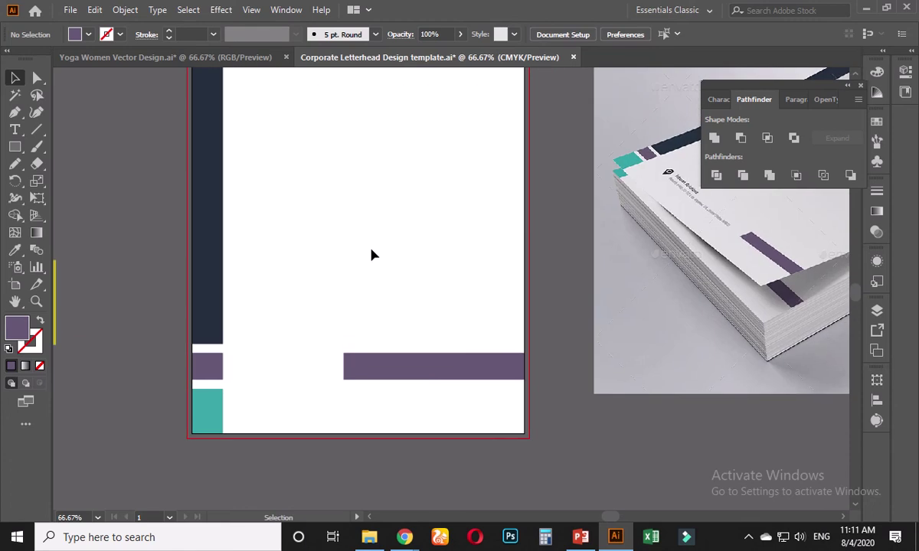
Step: Narrow the long purple bar from its left edge
{"action": "scroll", "coordinate": [365, 431], "scroll_direction": "up", "scroll_amount": 2}
{"action": "left_click", "coordinate": [354, 287]}
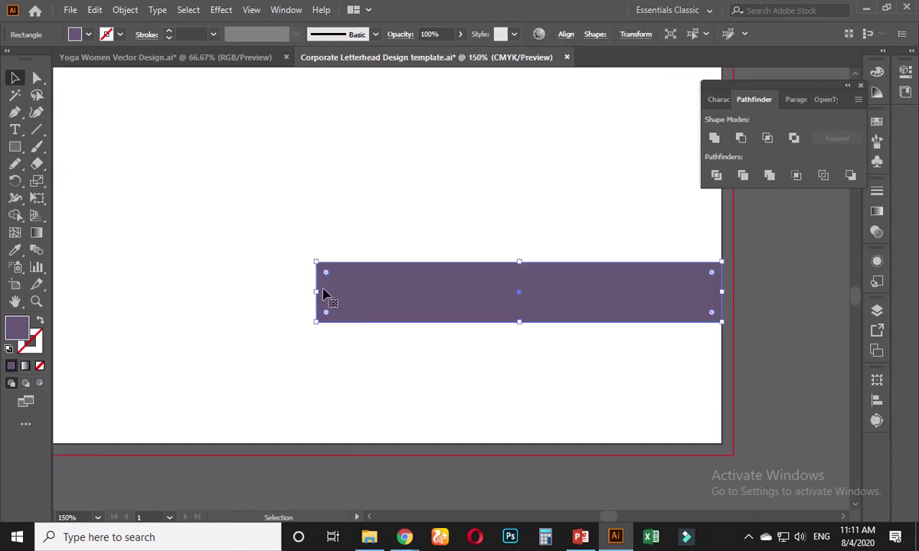
{"action": "left_click_drag", "start_coordinate": [318, 293], "coordinate": [439, 293]}
{"action": "left_click", "coordinate": [332, 321]}
{"action": "scroll", "coordinate": [332, 321], "scroll_direction": "down", "scroll_amount": 2}
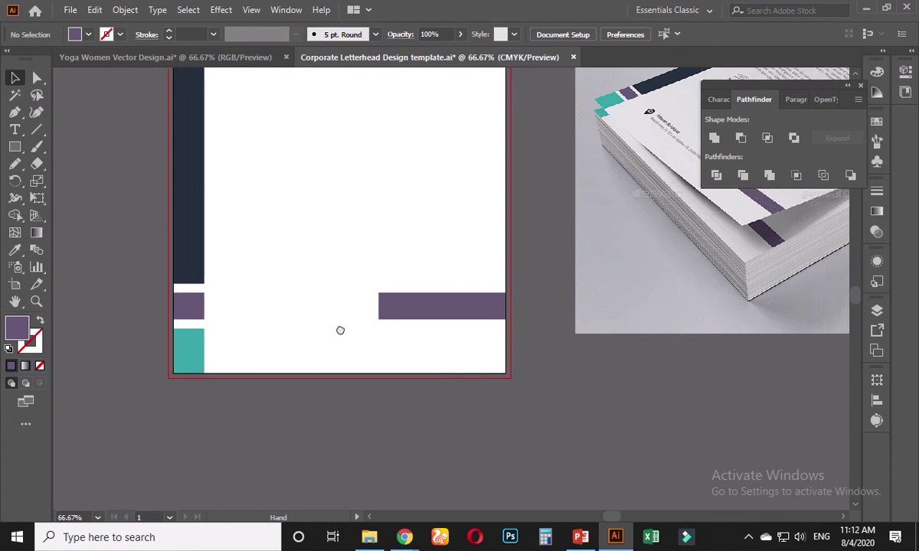
{"action": "scroll", "coordinate": [304, 340], "scroll_direction": "up", "scroll_amount": 1}
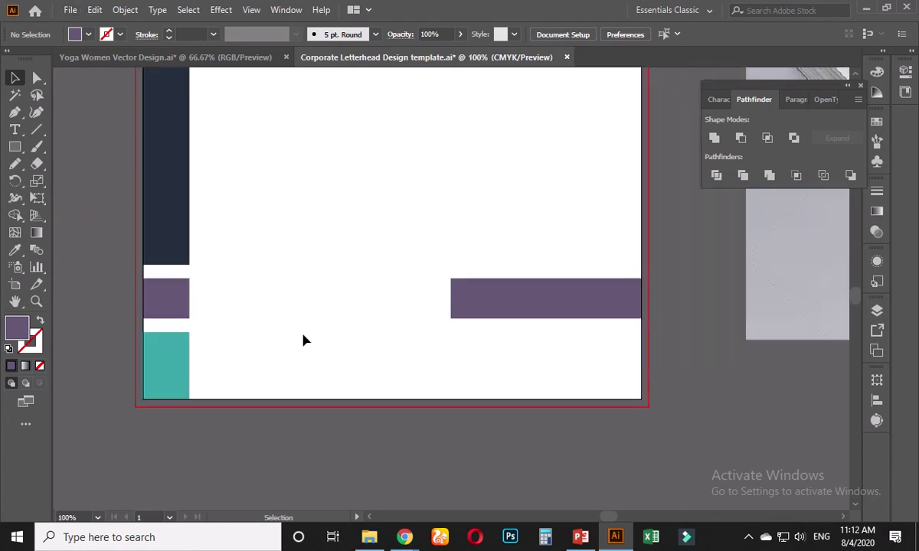
{"action": "scroll", "coordinate": [304, 339], "scroll_direction": "down", "scroll_amount": 1}
{"action": "scroll", "coordinate": [314, 275], "scroll_direction": "up", "scroll_amount": 2}
{"action": "scroll", "coordinate": [308, 296], "scroll_direction": "right", "scroll_amount": 1}
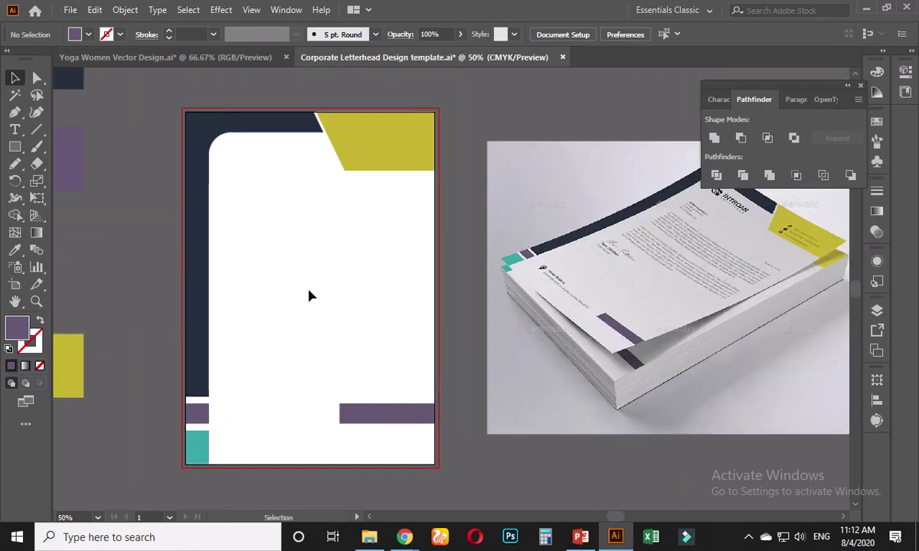
Step: Save the letterhead, compare it with the reference mockup, then zoom to the artboard's top
{"action": "key", "text": "ctrl+s"}
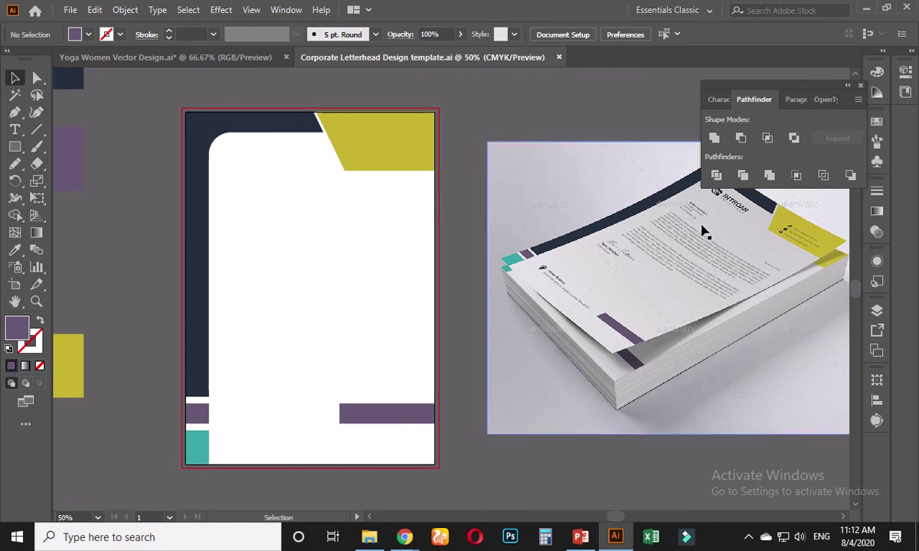
{"action": "left_click_drag", "start_coordinate": [693, 230], "coordinate": [571, 260]}
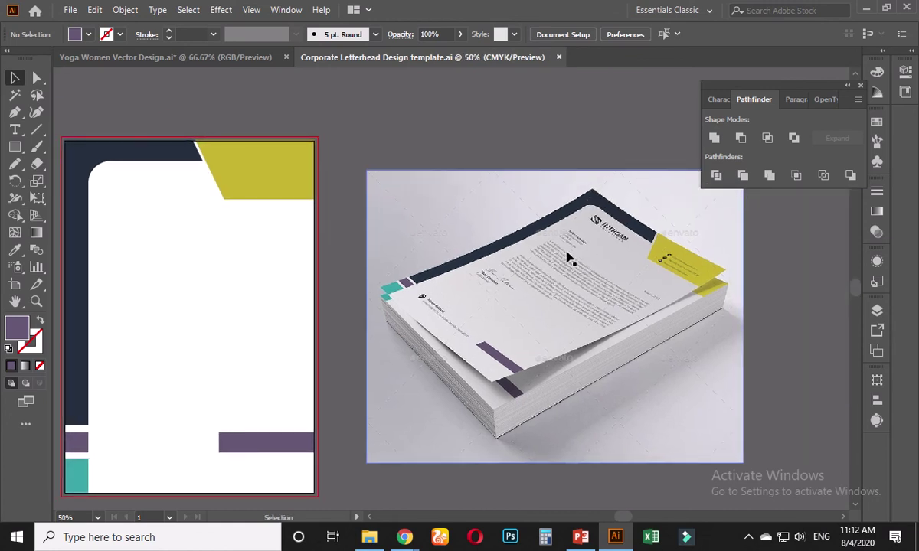
{"action": "scroll", "coordinate": [568, 255], "scroll_direction": "up", "scroll_amount": 4}
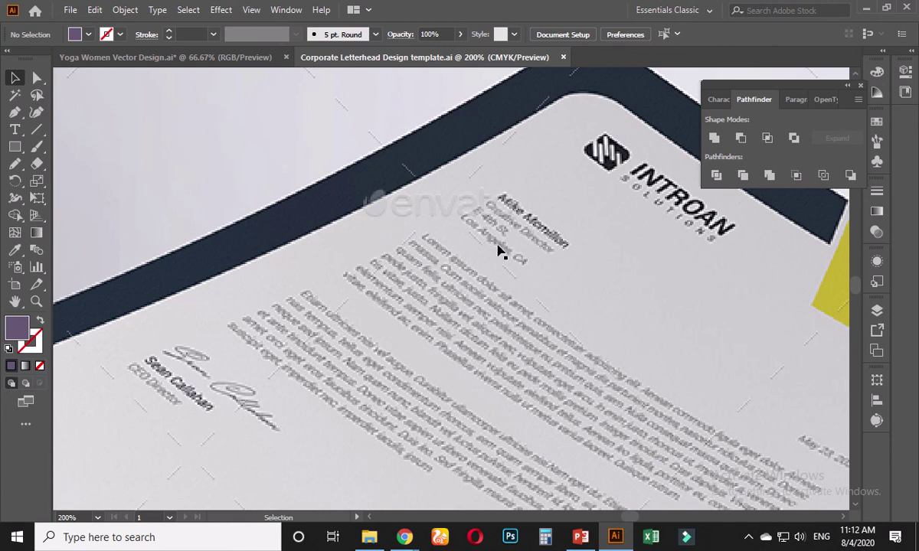
{"action": "scroll", "coordinate": [498, 263], "scroll_direction": "down", "scroll_amount": 3}
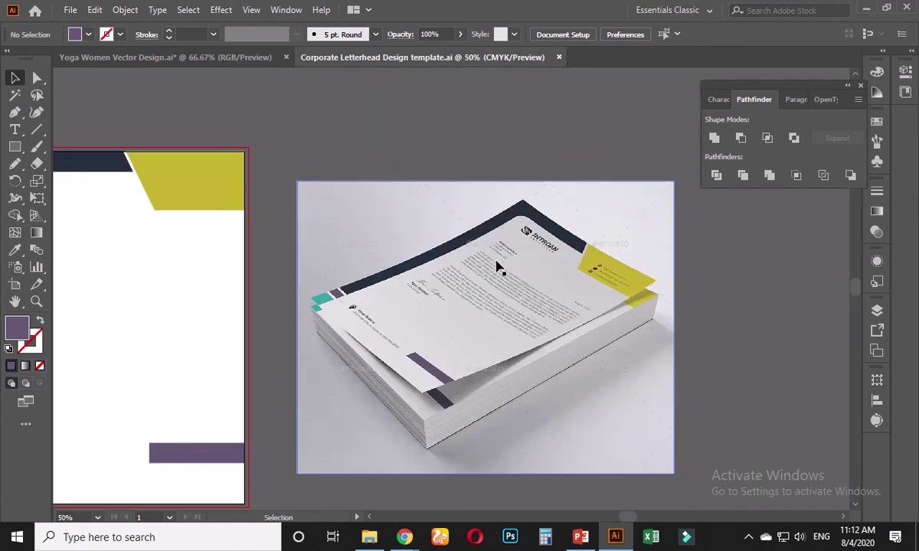
{"action": "scroll", "coordinate": [460, 283], "scroll_direction": "left", "scroll_amount": 5}
{"action": "scroll", "coordinate": [414, 314], "scroll_direction": "up", "scroll_amount": 2}
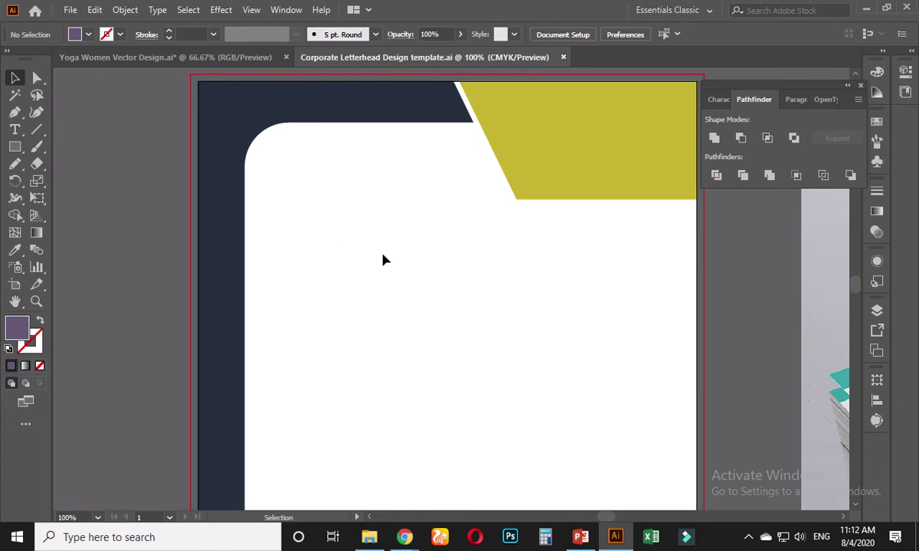
{"action": "scroll", "coordinate": [345, 258], "scroll_direction": "up", "scroll_amount": 1}
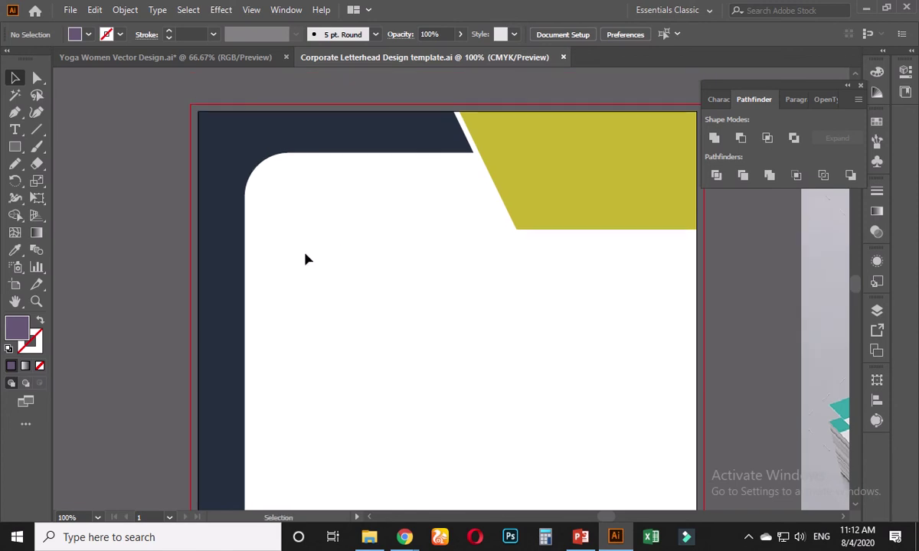
Step: Add a text line on the letterhead reading 'Company Name'
{"action": "left_click", "coordinate": [15, 128]}
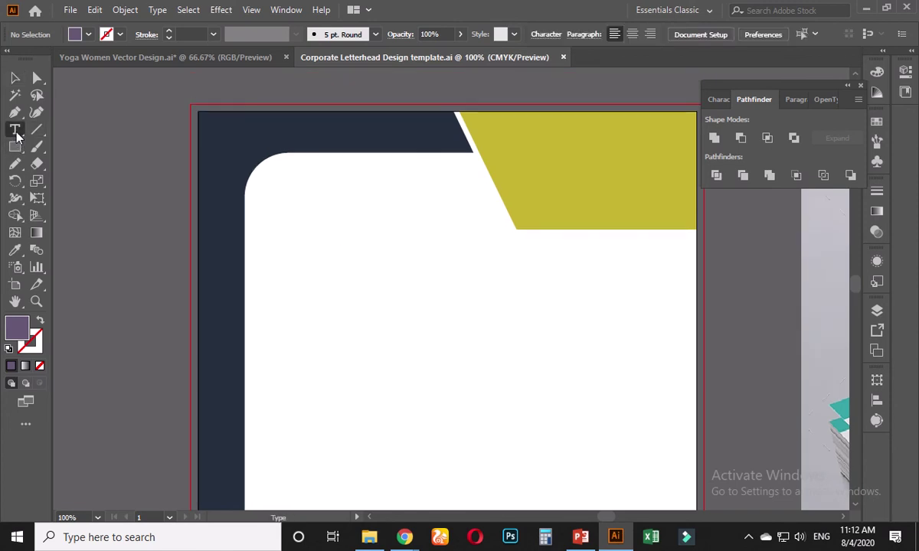
{"action": "left_click", "coordinate": [270, 255]}
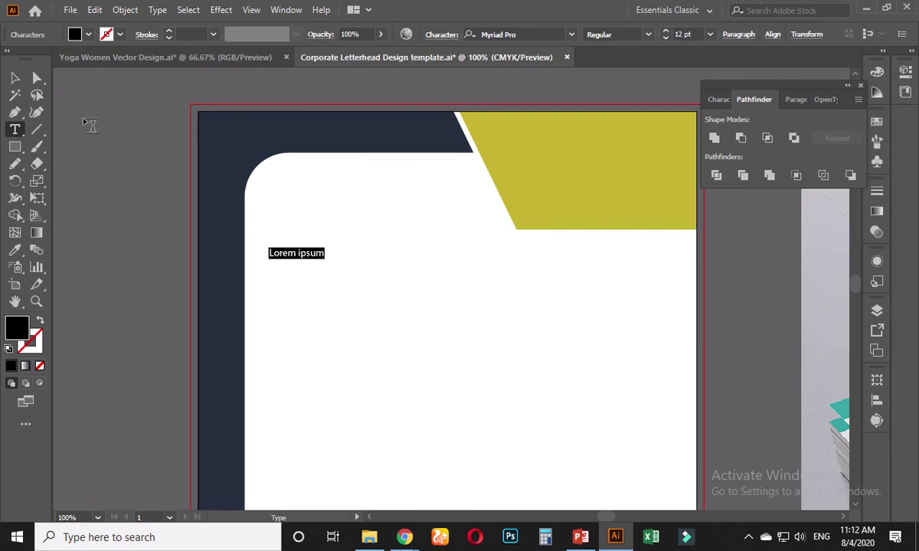
{"action": "left_click", "coordinate": [15, 77]}
{"action": "left_click_drag", "start_coordinate": [324, 264], "coordinate": [392, 293]}
{"action": "double_click", "coordinate": [342, 264]}
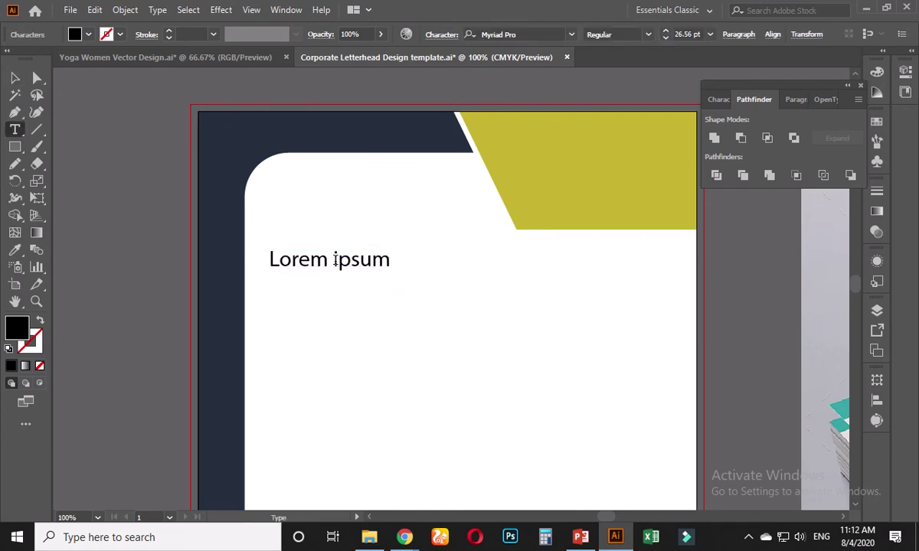
{"action": "key", "text": "ctrl+a"}
{"action": "type", "text": "Coma"}
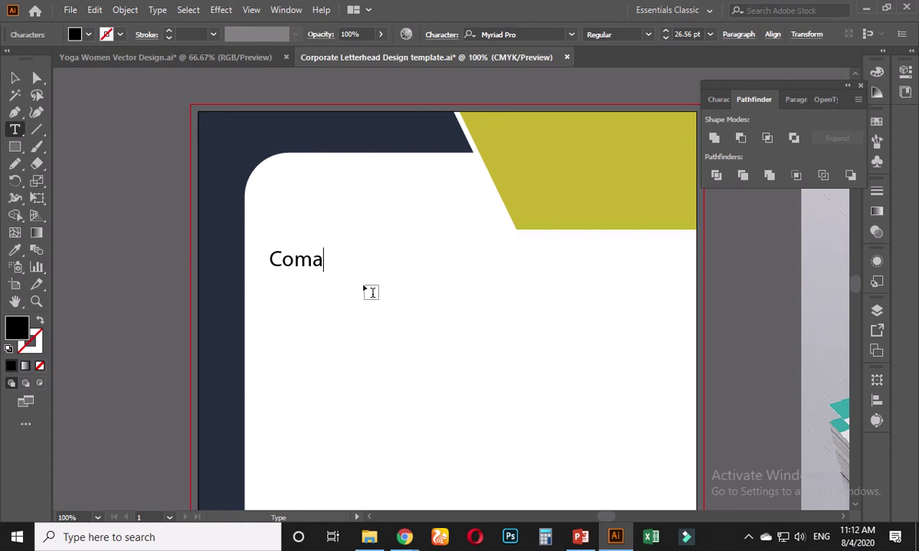
{"action": "key", "text": "BackSpace"}
{"action": "type", "text": "pany "}
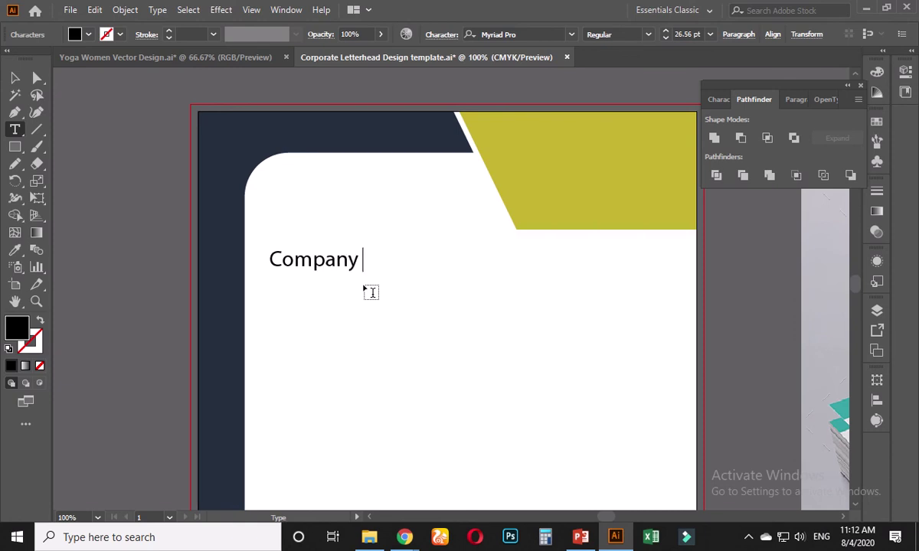
{"action": "type", "text": "Name"}
{"action": "key", "text": "ctrl+a"}
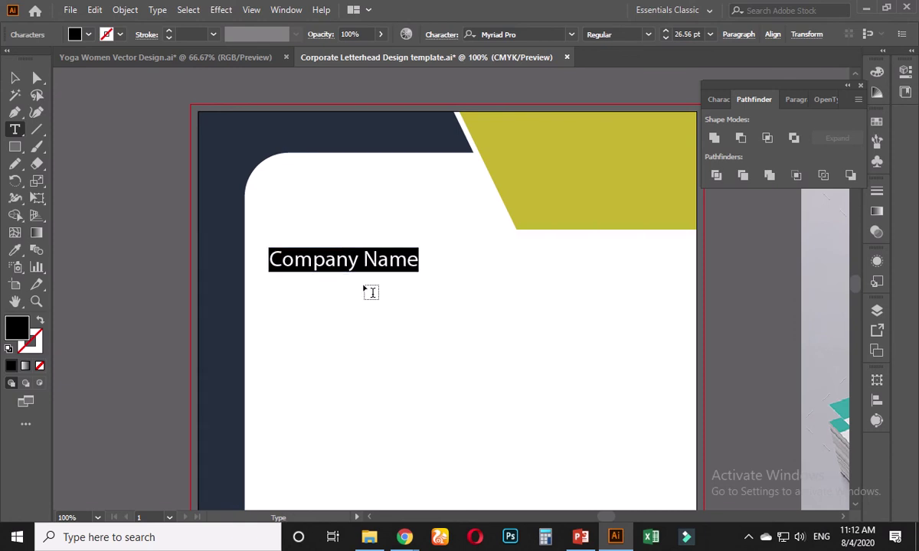
Step: Search for Montserrat in the Character panel and apply it to the heading
{"action": "left_click", "coordinate": [847, 85]}
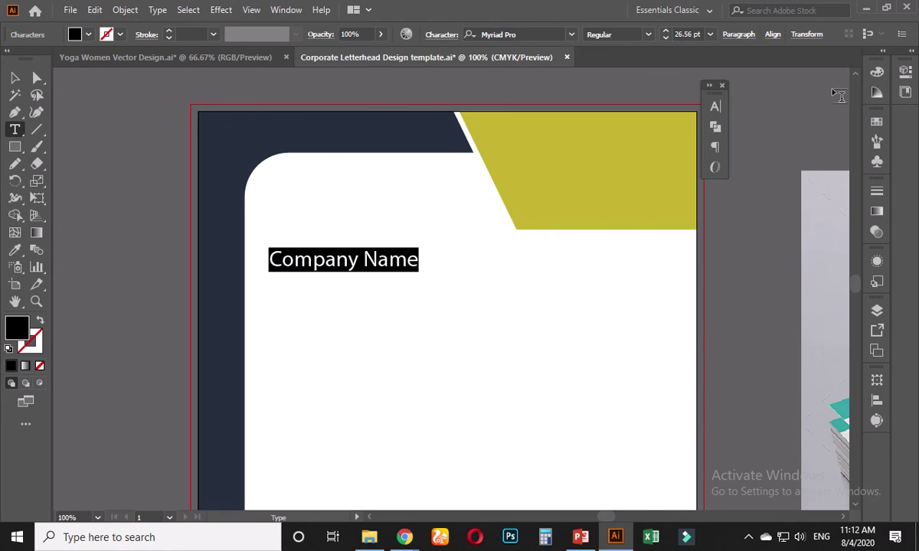
{"action": "left_click", "coordinate": [715, 108]}
{"action": "left_click", "coordinate": [630, 122]}
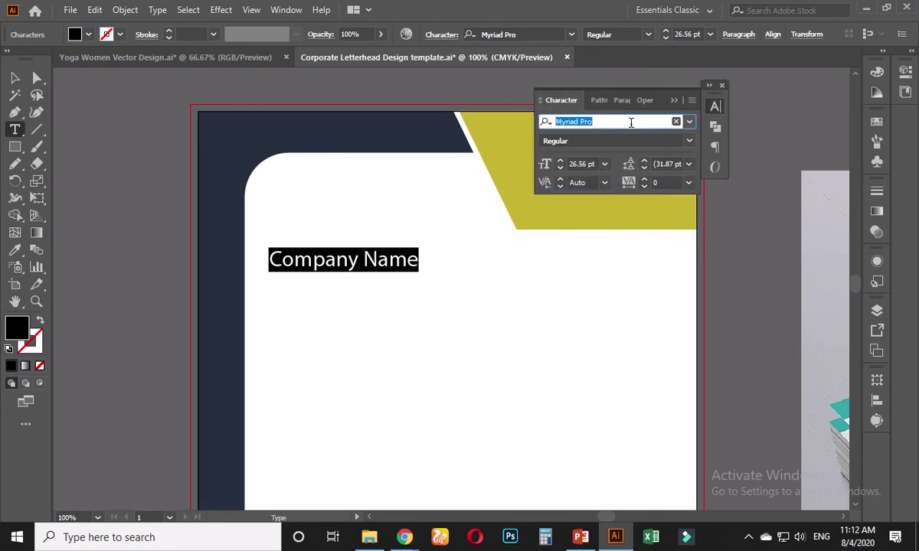
{"action": "type", "text": "mon"}
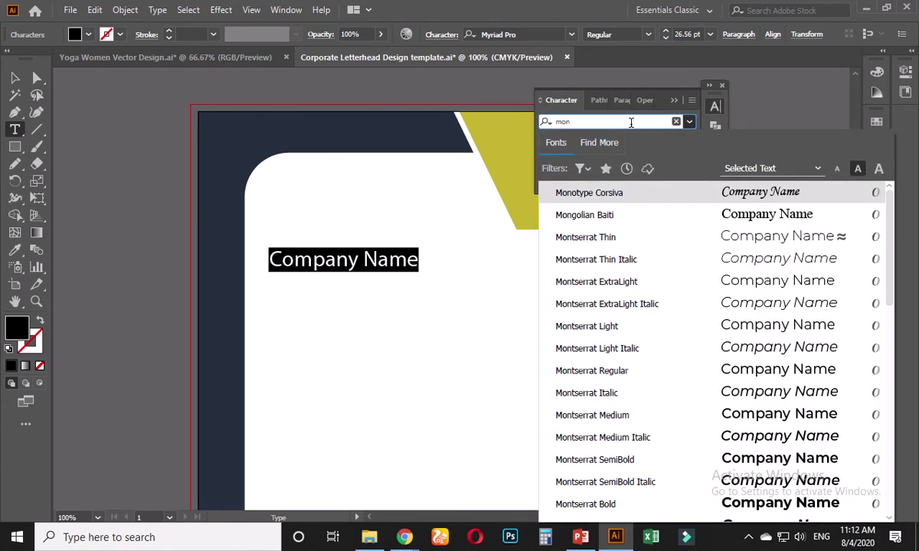
{"action": "type", "text": "serrat"}
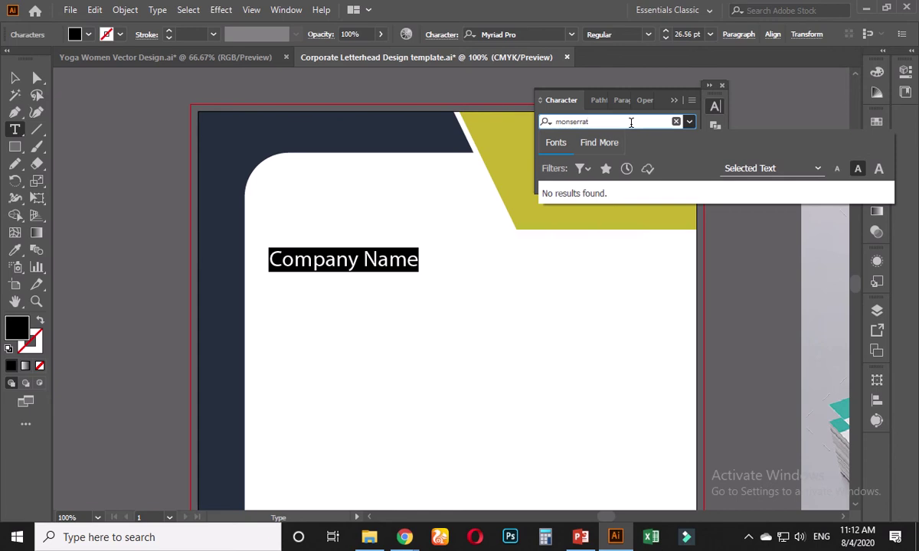
{"action": "key", "text": "BackSpace"}
{"action": "key", "text": "BackSpace"}
{"action": "key", "text": "BackSpace"}
{"action": "key", "text": "BackSpace"}
{"action": "key", "text": "BackSpace"}
{"action": "key", "text": "BackSpace"}
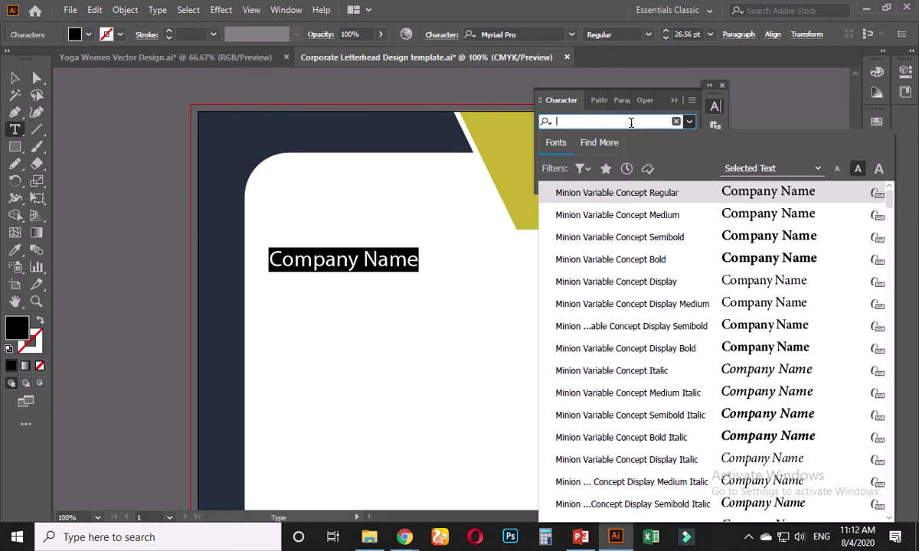
{"action": "type", "text": "mons"}
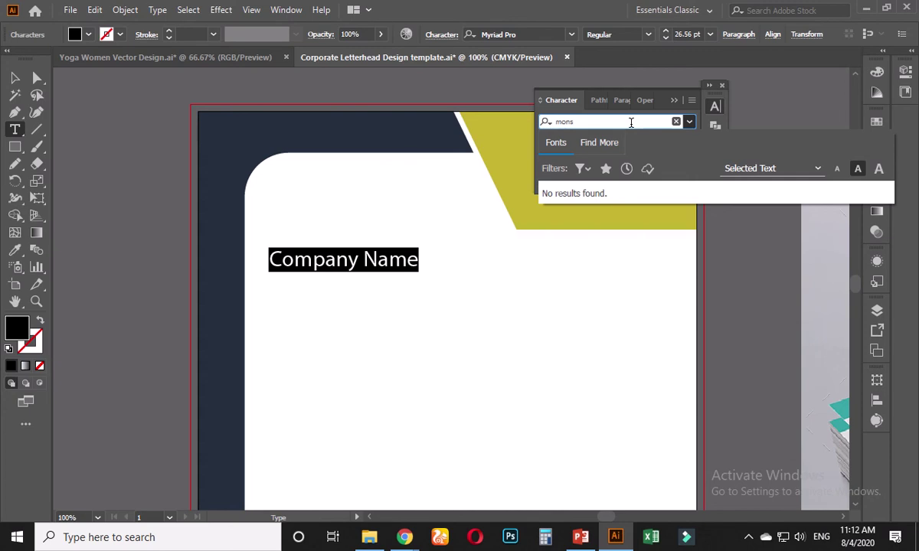
{"action": "left_click", "coordinate": [691, 122]}
{"action": "left_click", "coordinate": [689, 123]}
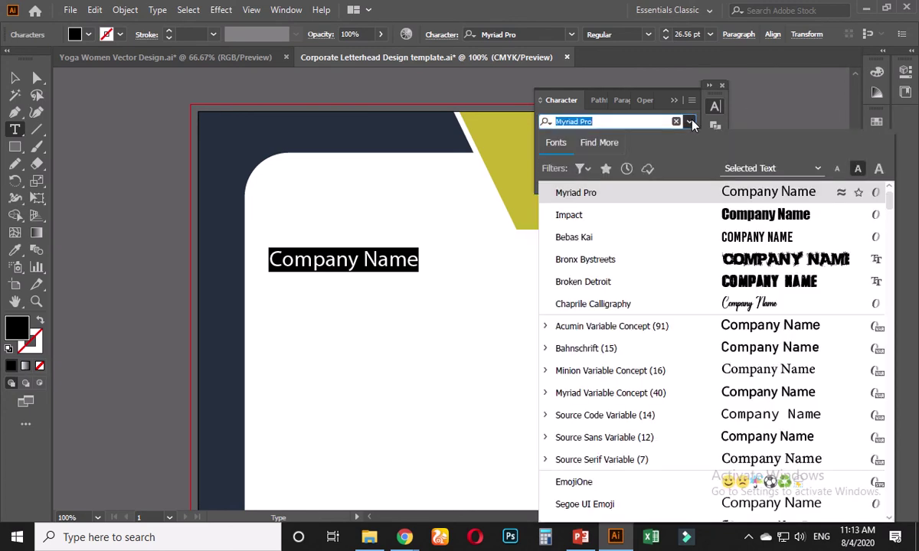
{"action": "left_click", "coordinate": [581, 168]}
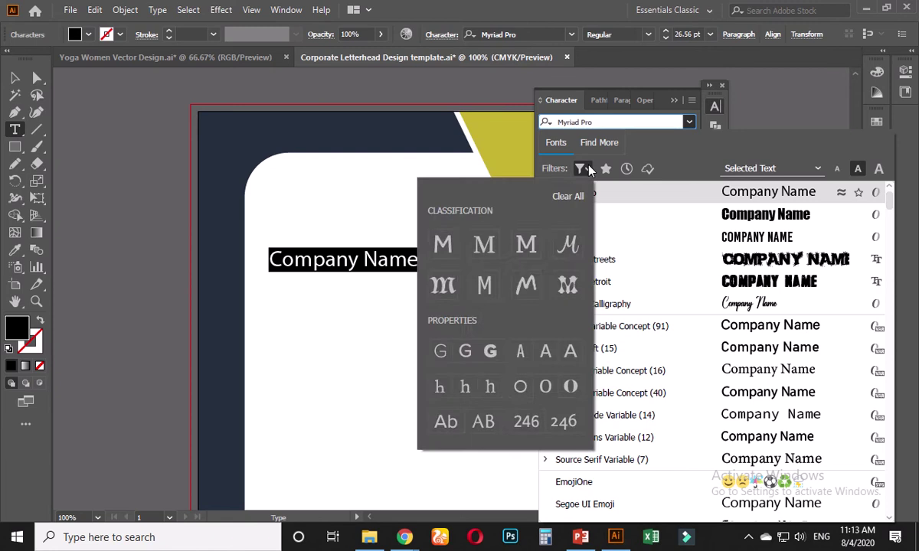
{"action": "left_click", "coordinate": [587, 170]}
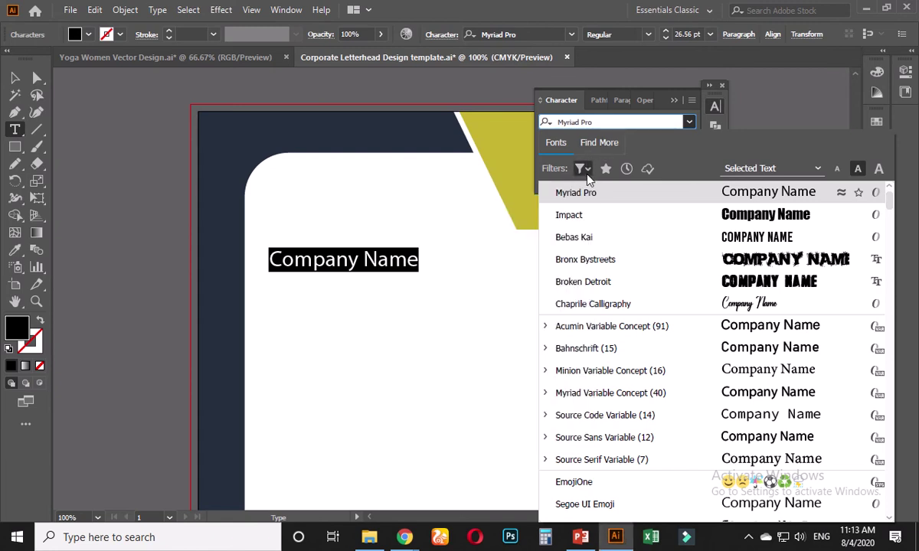
{"action": "left_click", "coordinate": [585, 172]}
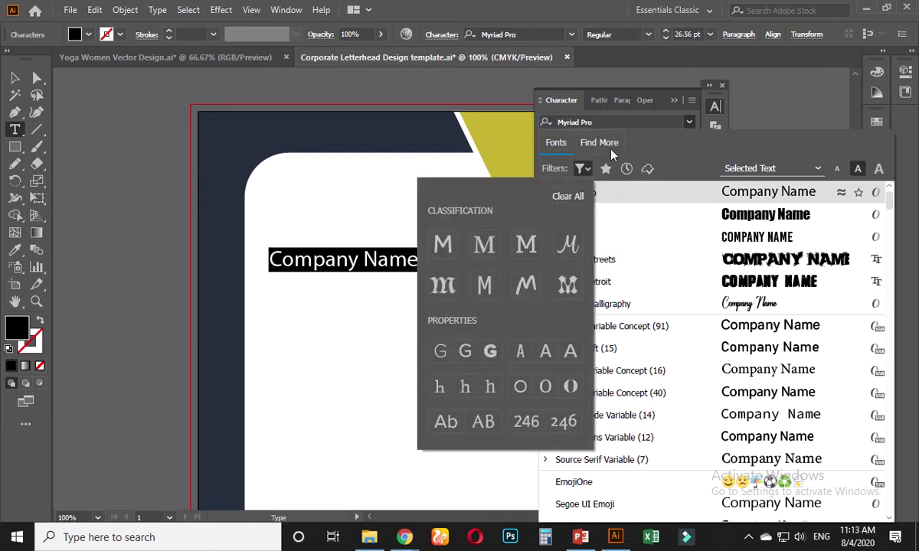
{"action": "left_click", "coordinate": [639, 121]}
{"action": "type", "text": "mon"}
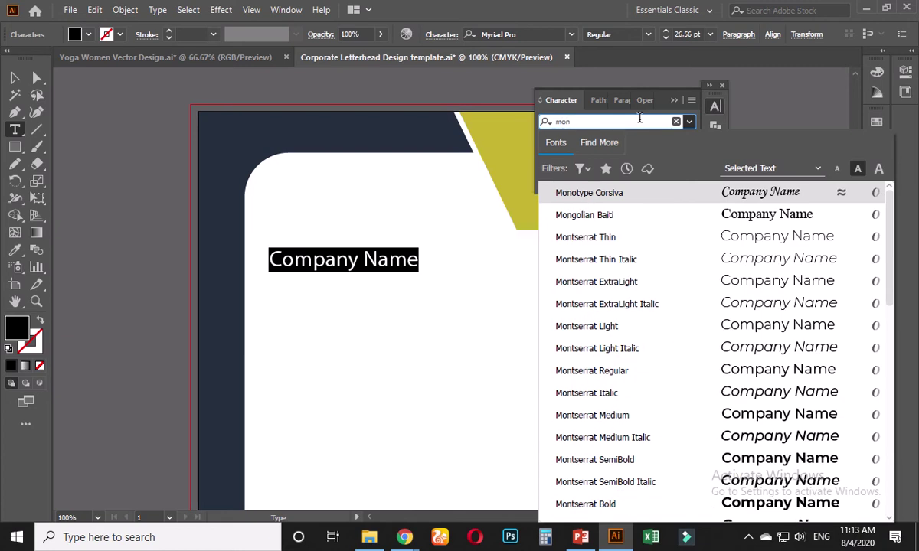
{"action": "left_click", "coordinate": [612, 371]}
Step: Set the heading weight to Montserrat ExtraBold and reveal the extra character options
{"action": "left_click", "coordinate": [689, 141]}
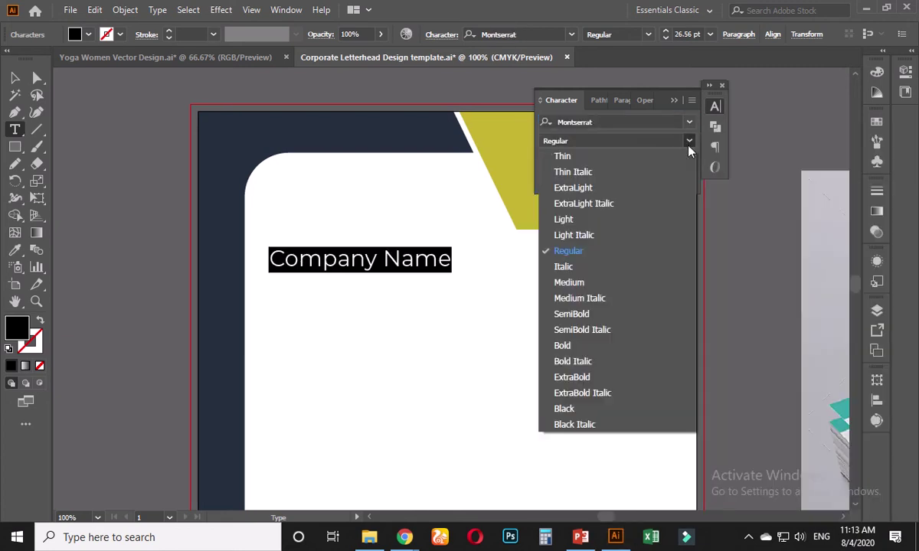
{"action": "left_click", "coordinate": [586, 377]}
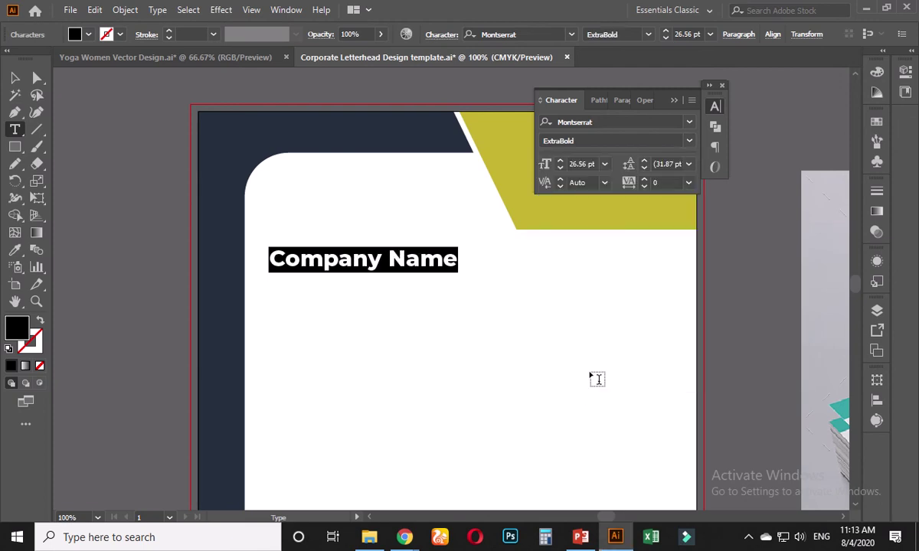
{"action": "left_click", "coordinate": [688, 143]}
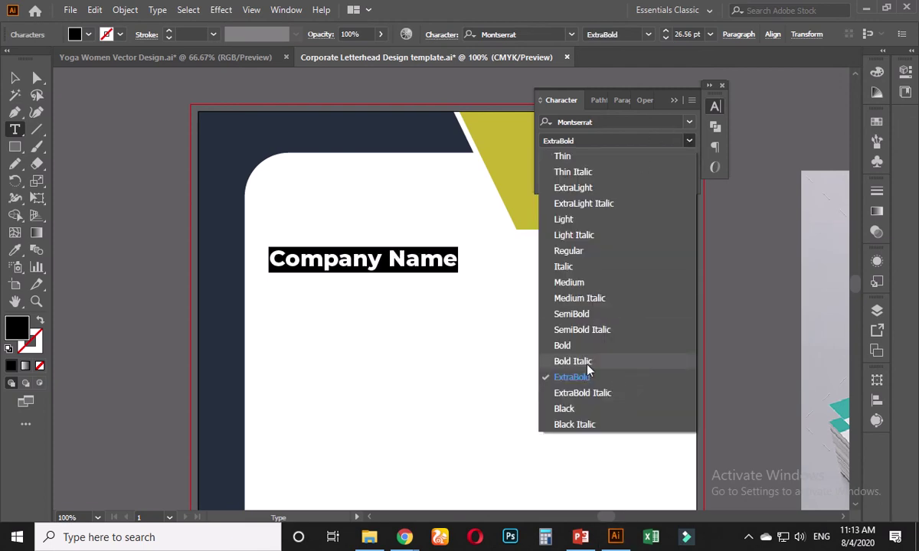
{"action": "left_click", "coordinate": [645, 116]}
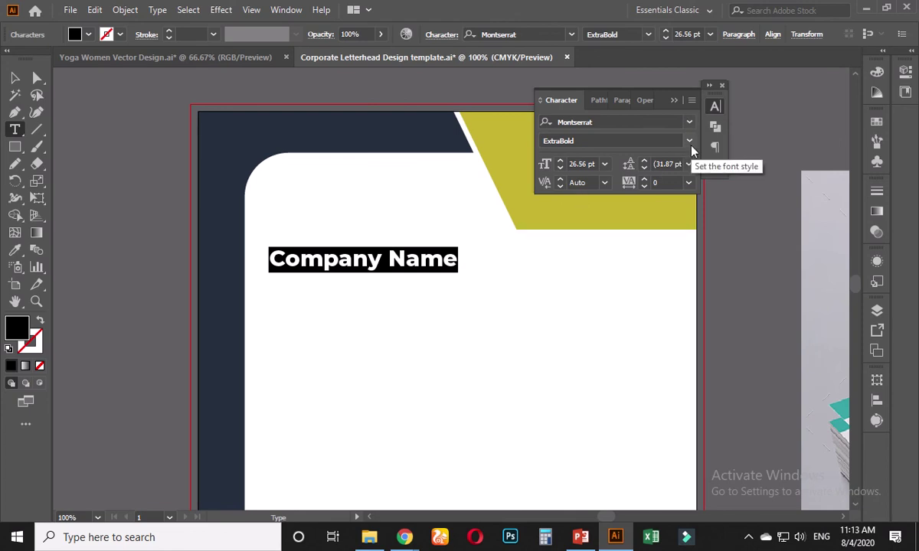
{"action": "left_click", "coordinate": [691, 100]}
{"action": "left_click", "coordinate": [732, 106]}
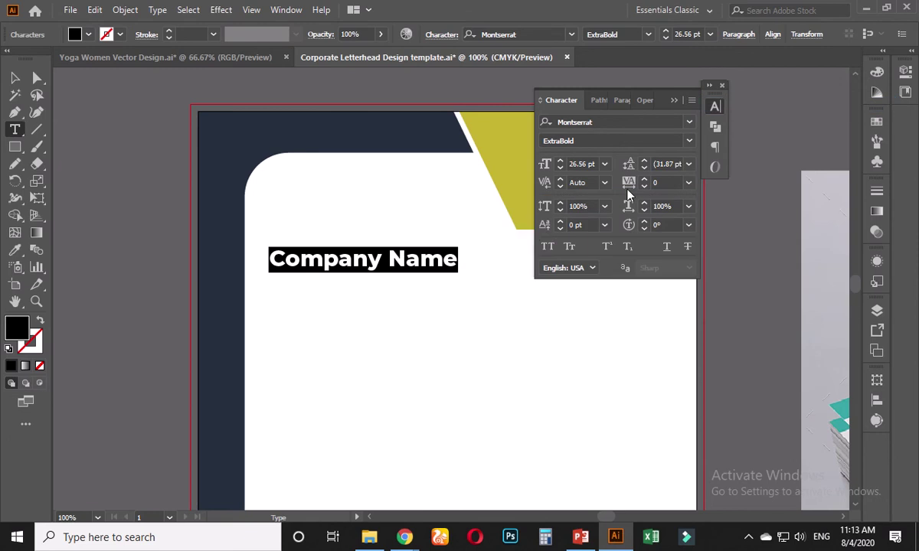
Step: Turn on All Caps for the heading and lower its size to 20 pt
{"action": "left_click", "coordinate": [547, 246]}
{"action": "key", "text": "Escape"}
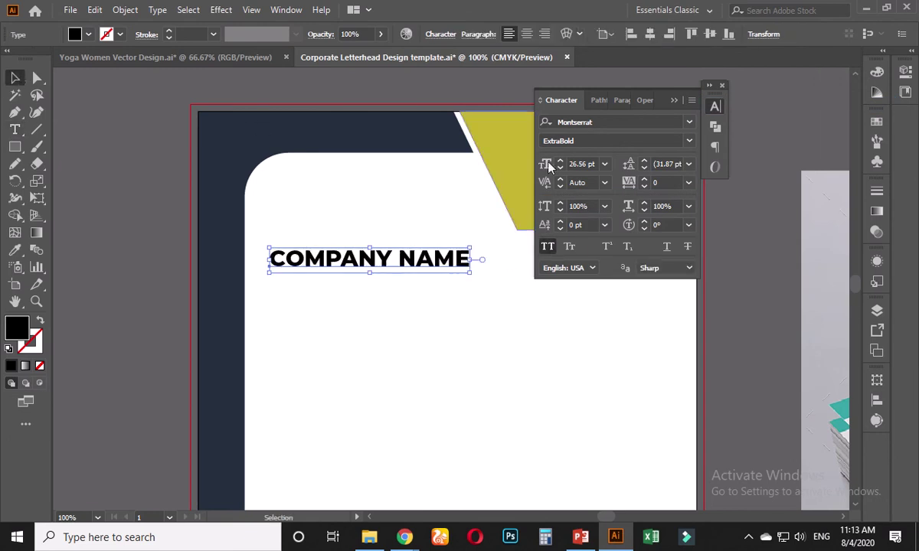
{"action": "left_click", "coordinate": [579, 164]}
{"action": "key", "text": "Down"}
{"action": "key", "text": "Down"}
{"action": "key", "text": "Down"}
{"action": "key", "text": "Down"}
{"action": "key", "text": "Down"}
{"action": "key", "text": "Down"}
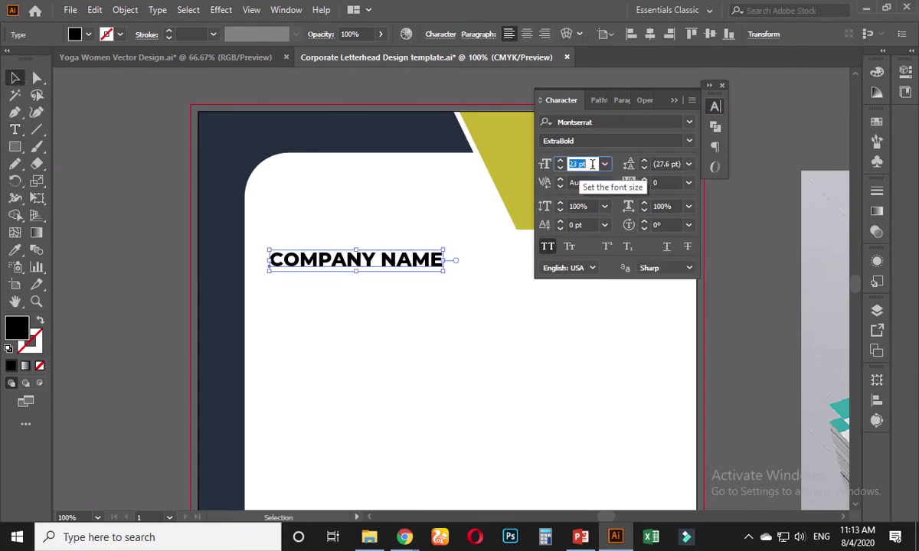
{"action": "key", "text": "Down"}
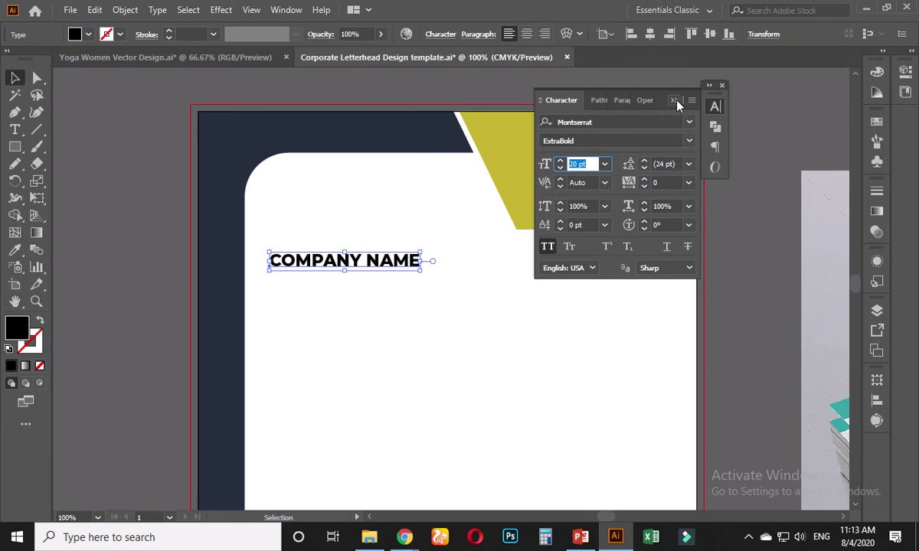
{"action": "left_click", "coordinate": [673, 100]}
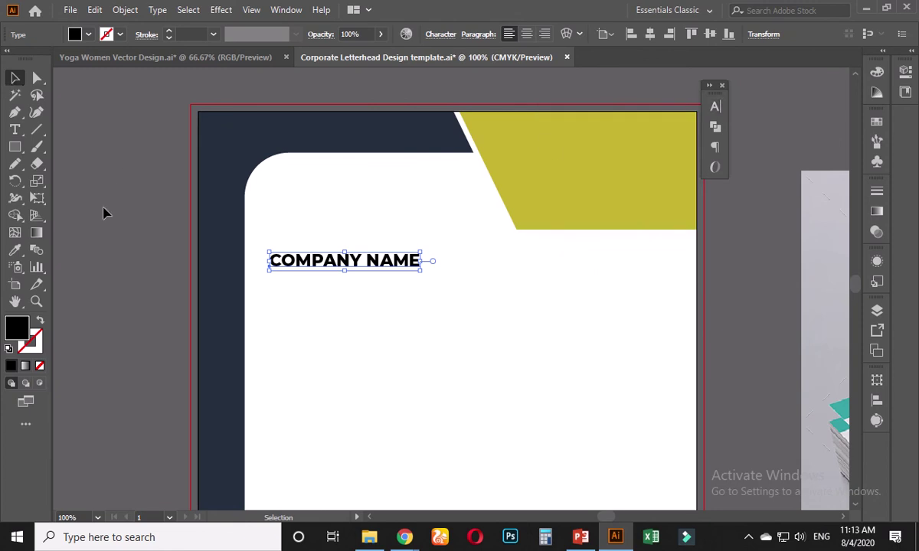
{"action": "left_click", "coordinate": [317, 281]}
{"action": "scroll", "coordinate": [312, 274], "scroll_direction": "up", "scroll_amount": 1}
Step: Give the COMPANY NAME heading a dark grey #1e1e1e fill
{"action": "left_click_drag", "start_coordinate": [307, 277], "coordinate": [306, 310]}
{"action": "double_click", "coordinate": [17, 327]}
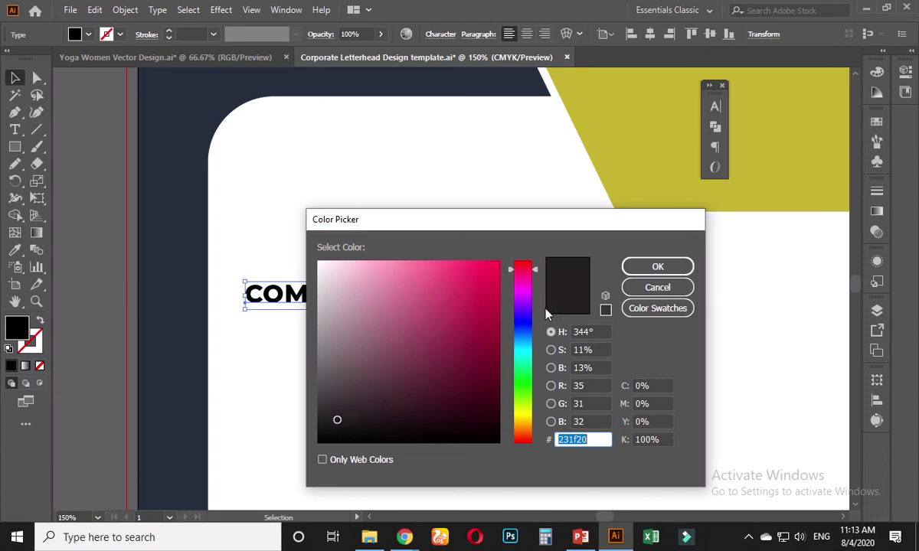
{"action": "mouse_move", "coordinate": [356, 405]}
{"action": "left_mouse_down"}
{"action": "mouse_move", "coordinate": [312, 406]}
{"action": "mouse_move", "coordinate": [310, 421]}
{"action": "left_mouse_up"}
{"action": "left_click", "coordinate": [641, 267]}
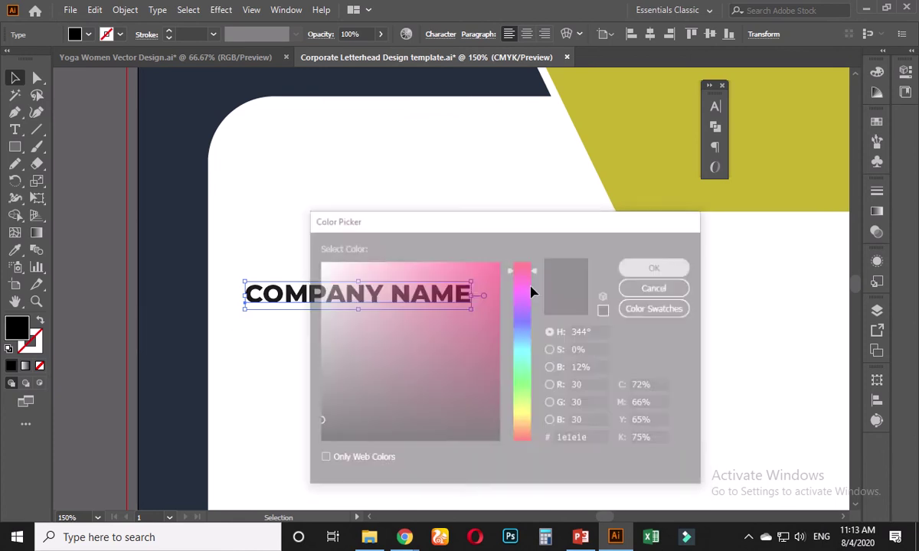
Step: Shift COMPANY NAME slightly to the left on the letterhead
{"action": "left_click", "coordinate": [423, 365]}
{"action": "scroll", "coordinate": [423, 358], "scroll_direction": "down", "scroll_amount": 2}
{"action": "scroll", "coordinate": [423, 358], "scroll_direction": "down", "scroll_amount": 2}
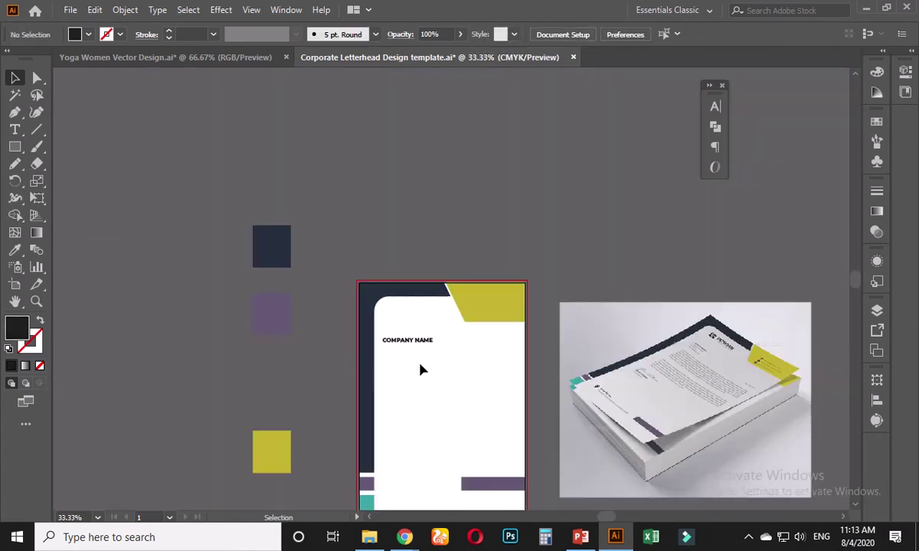
{"action": "left_click_drag", "start_coordinate": [420, 369], "coordinate": [360, 311]}
{"action": "scroll", "coordinate": [347, 295], "scroll_direction": "up", "scroll_amount": 1}
{"action": "scroll", "coordinate": [328, 267], "scroll_direction": "up", "scroll_amount": 2}
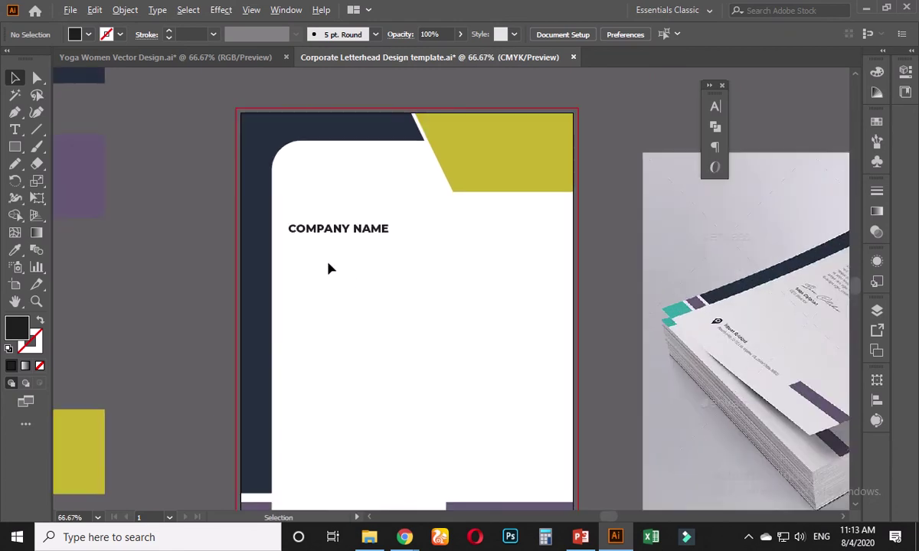
{"action": "left_click_drag", "start_coordinate": [338, 212], "coordinate": [355, 280]}
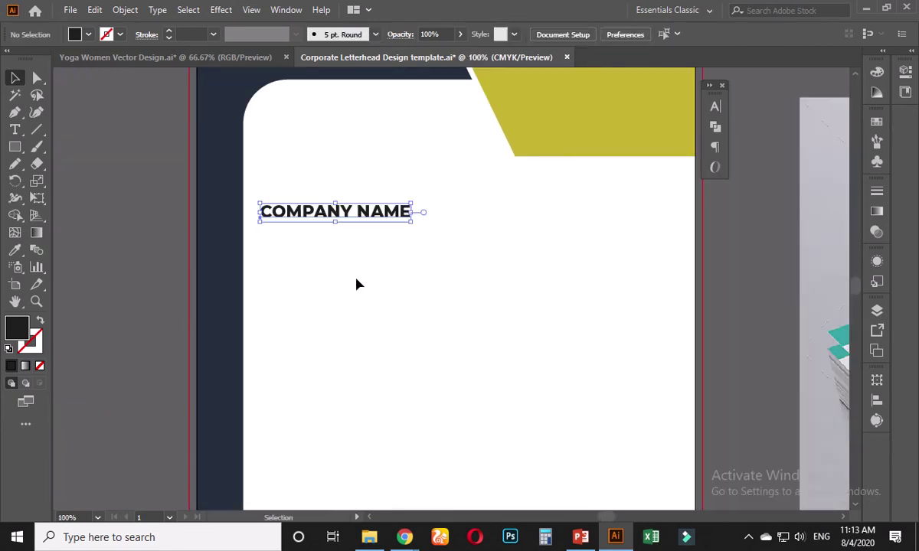
{"action": "left_click", "coordinate": [355, 280]}
{"action": "scroll", "coordinate": [355, 280], "scroll_direction": "down", "scroll_amount": 2}
{"action": "left_click_drag", "start_coordinate": [398, 308], "coordinate": [373, 265]}
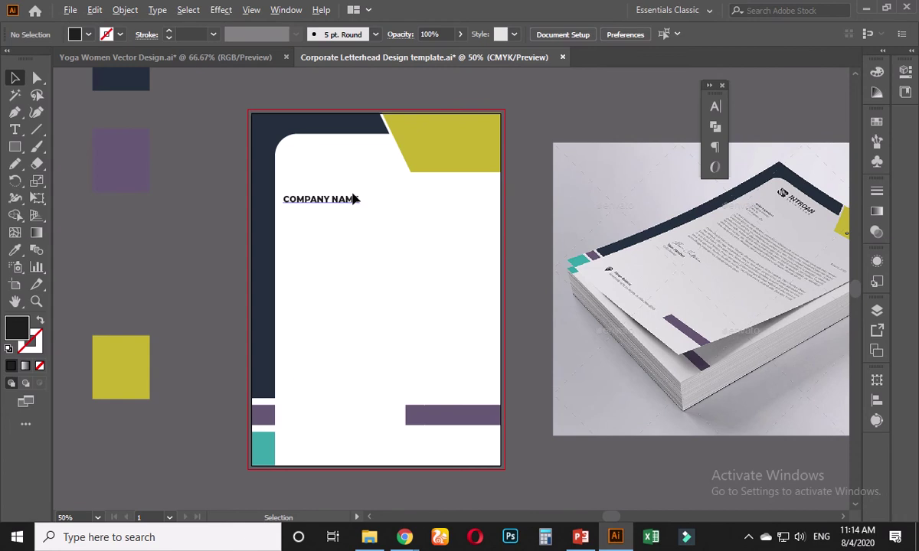
{"action": "scroll", "coordinate": [360, 198], "scroll_direction": "up", "scroll_amount": 2}
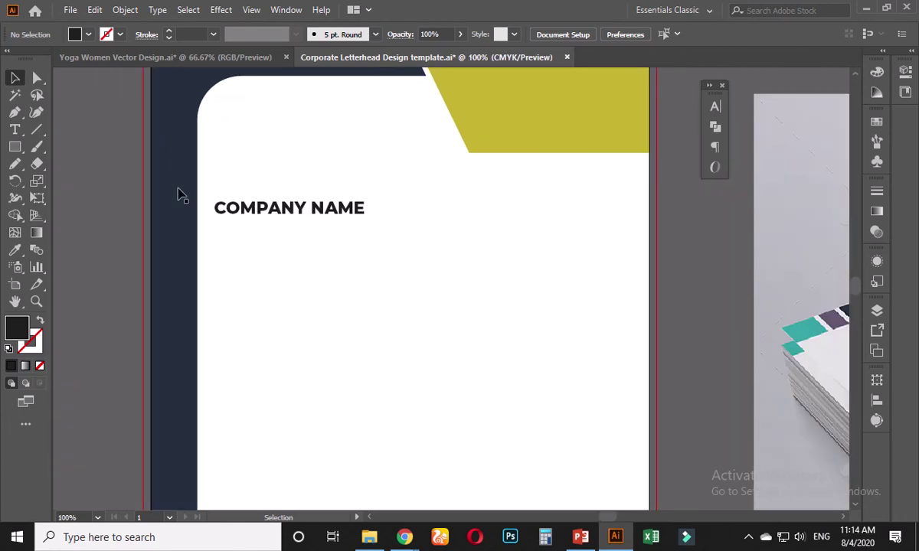
{"action": "scroll", "coordinate": [372, 262], "scroll_direction": "down", "scroll_amount": 2}
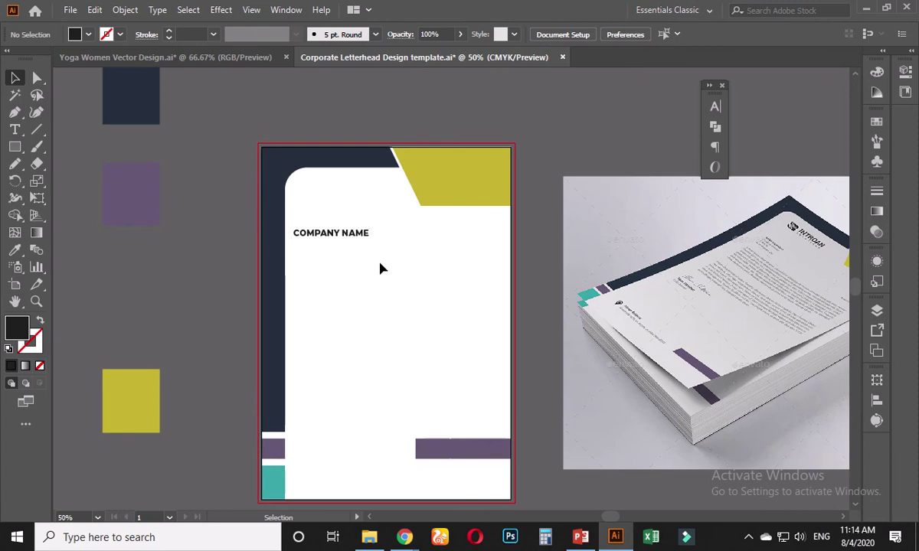
Step: Draw a large rectangle below COMPANY NAME and centre it horizontally on the artboard
{"action": "left_click", "coordinate": [19, 150]}
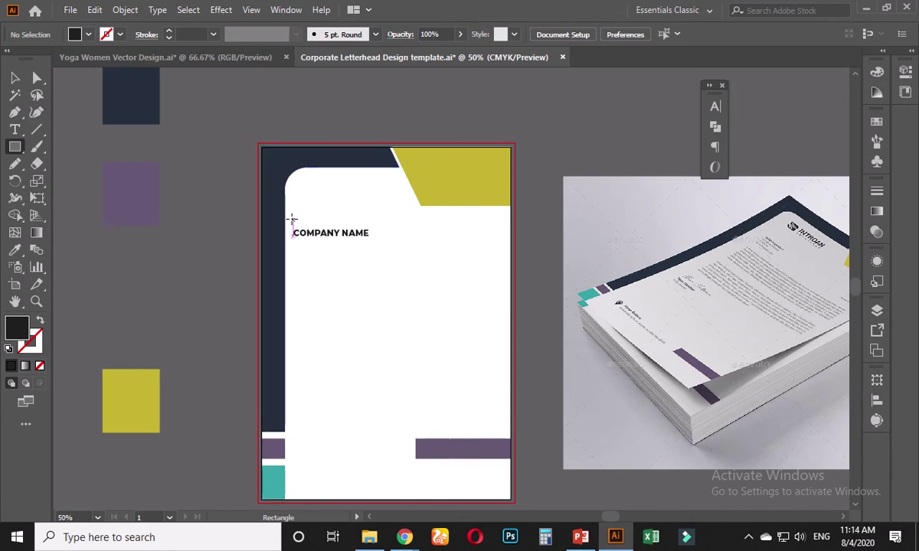
{"action": "mouse_move", "coordinate": [291, 219]}
{"action": "left_mouse_down"}
{"action": "mouse_move", "coordinate": [315, 375]}
{"action": "mouse_move", "coordinate": [341, 422]}
{"action": "mouse_move", "coordinate": [447, 416]}
{"action": "mouse_move", "coordinate": [501, 427]}
{"action": "left_mouse_up"}
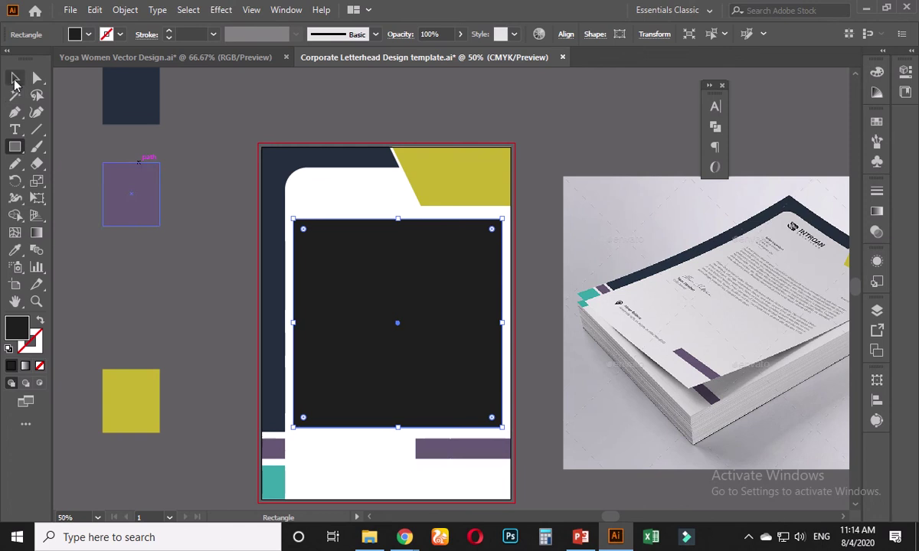
{"action": "key", "text": "v"}
{"action": "left_click", "coordinate": [565, 34]}
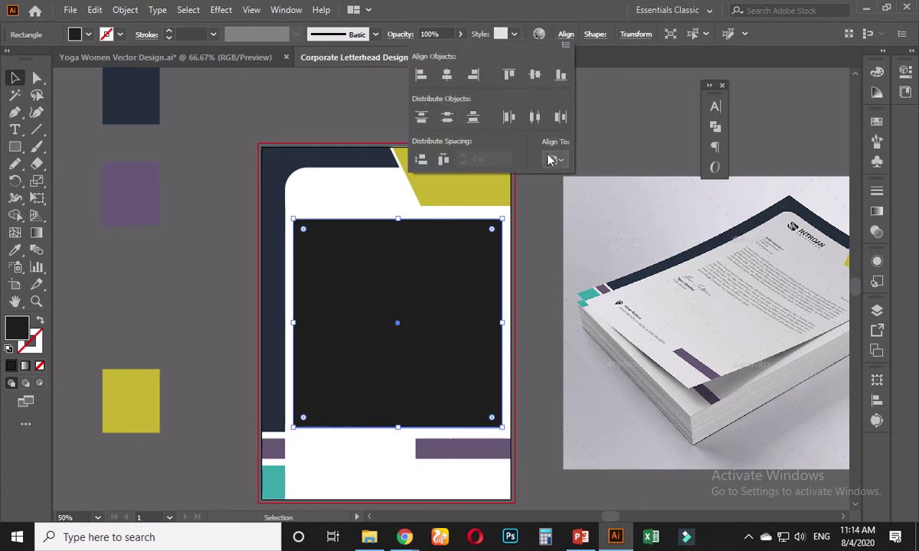
{"action": "left_click", "coordinate": [449, 77]}
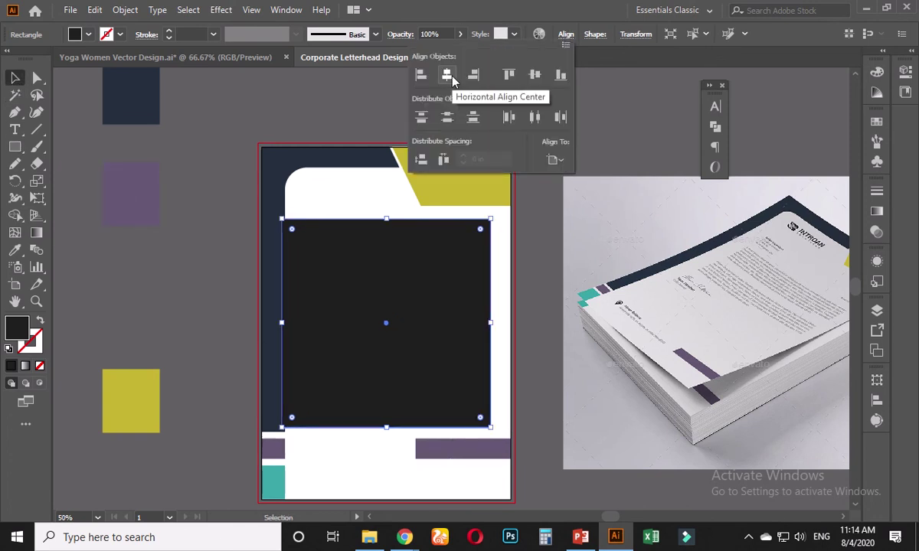
{"action": "left_click", "coordinate": [608, 92]}
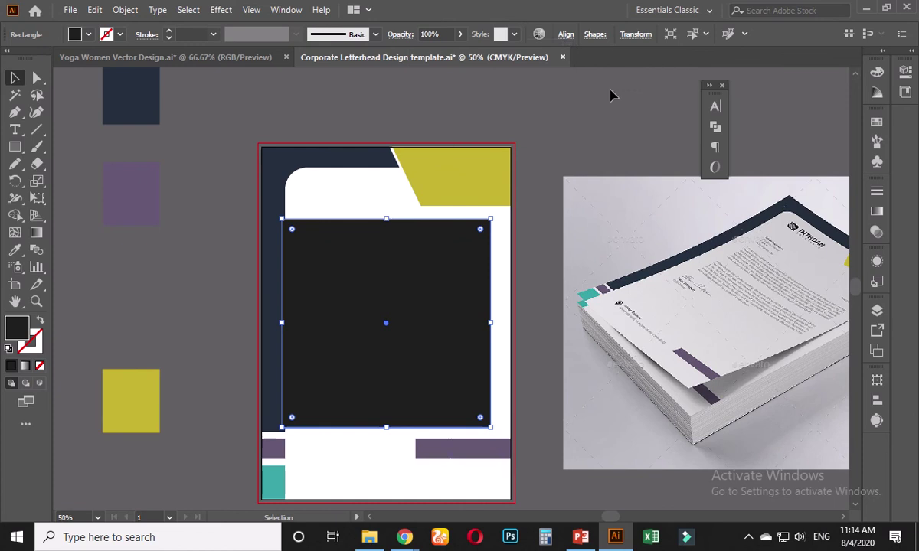
{"action": "left_click", "coordinate": [609, 92]}
Step: Nudge the dark rectangle 0.3 in to the right
{"action": "scroll", "coordinate": [383, 282], "scroll_direction": "up", "scroll_amount": 1}
{"action": "left_click", "coordinate": [383, 264]}
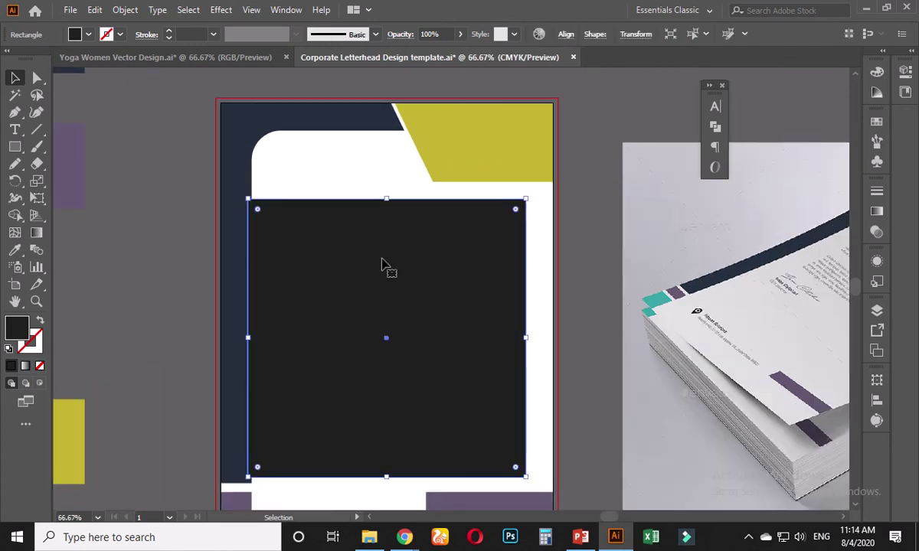
{"action": "left_click_drag", "start_coordinate": [383, 265], "coordinate": [395, 265]}
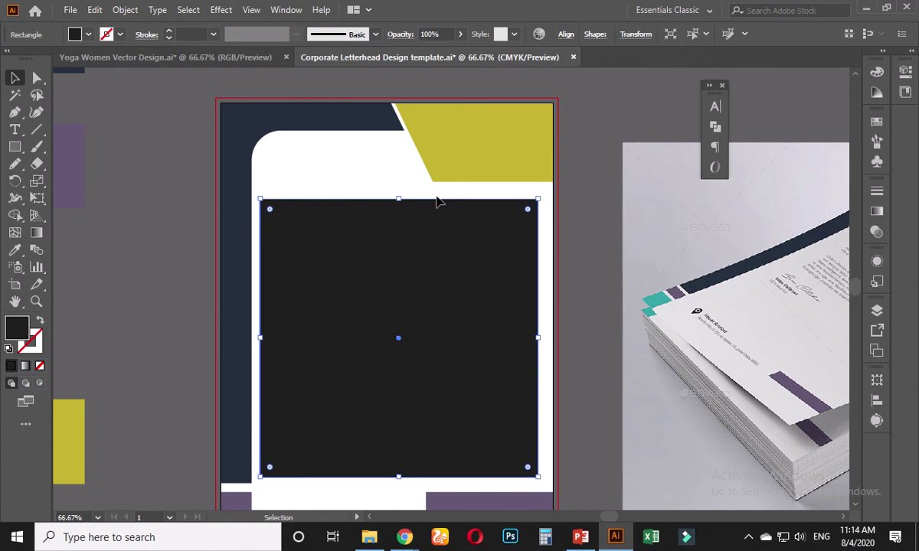
{"action": "left_click_drag", "start_coordinate": [540, 242], "coordinate": [523, 254]}
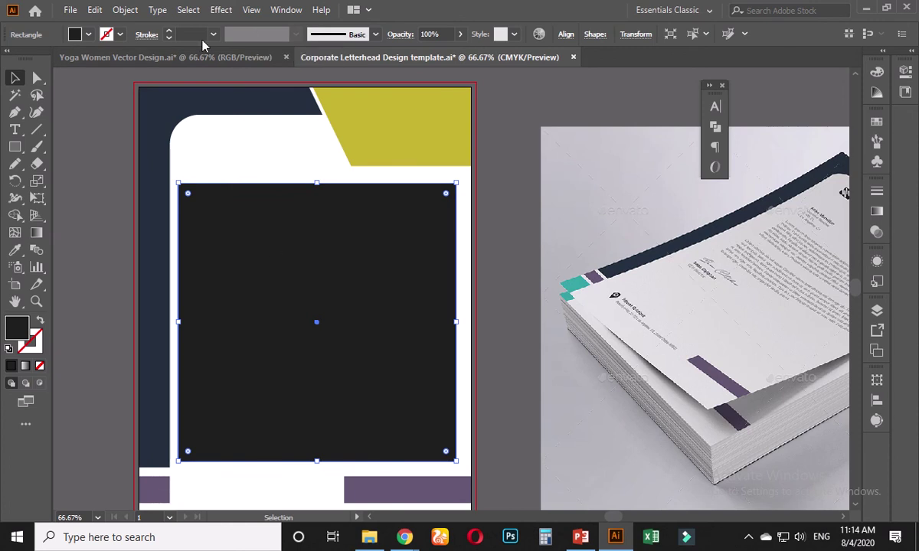
Step: Convert the dark rectangle into a guide with Make Guides
{"action": "left_click", "coordinate": [251, 10]}
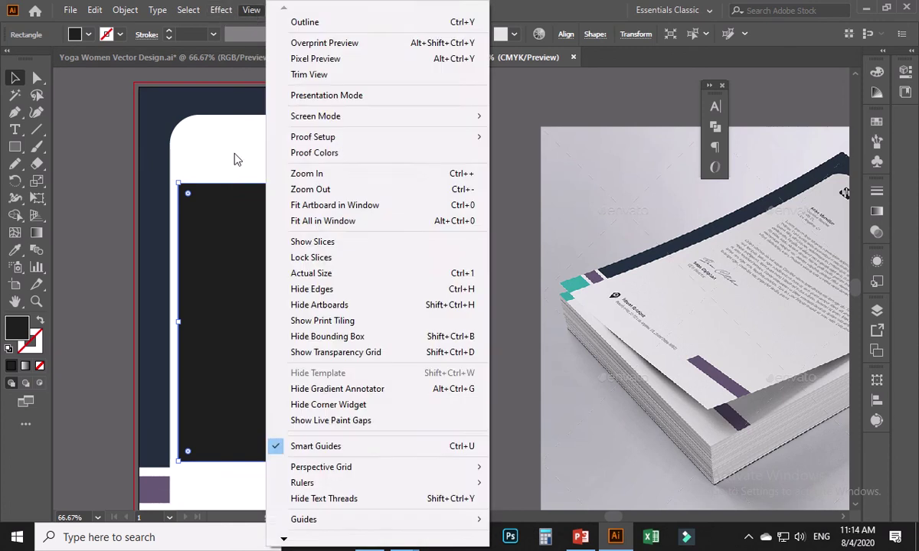
{"action": "left_click", "coordinate": [226, 275]}
{"action": "right_click", "coordinate": [223, 275]}
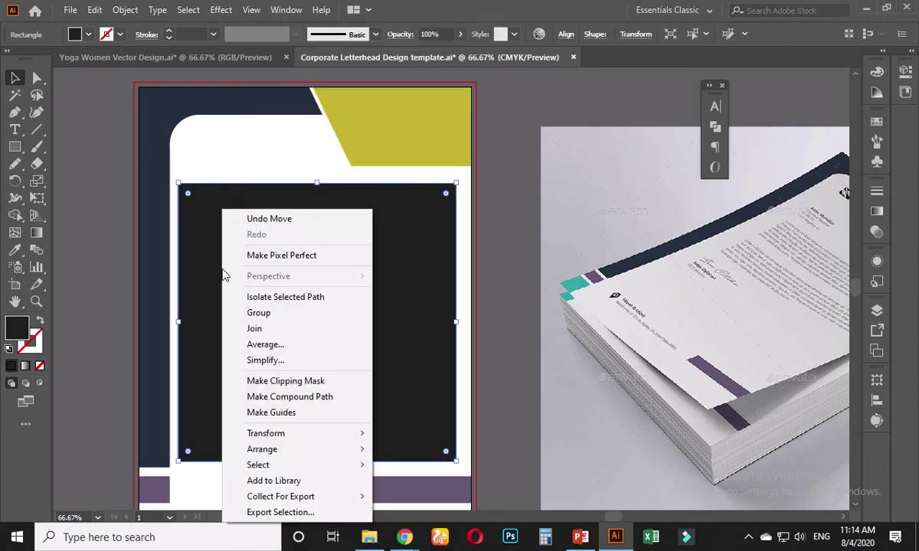
{"action": "left_click", "coordinate": [270, 414]}
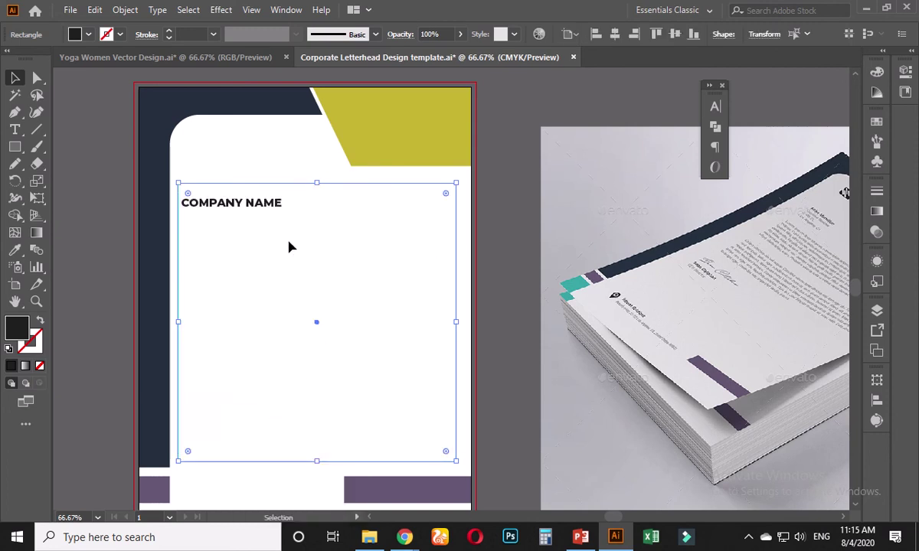
Step: Lock the guides in place
{"action": "left_click", "coordinate": [501, 220]}
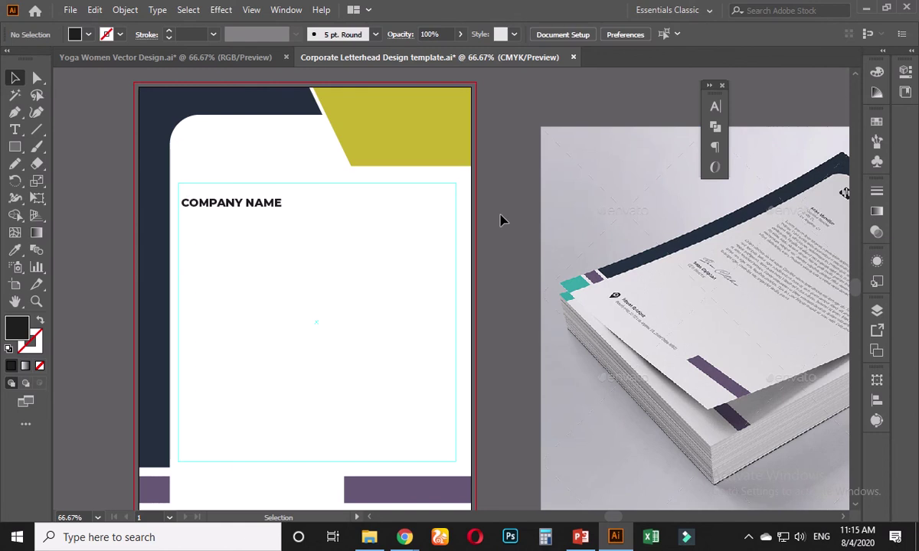
{"action": "left_click", "coordinate": [460, 201]}
{"action": "right_click", "coordinate": [303, 226]}
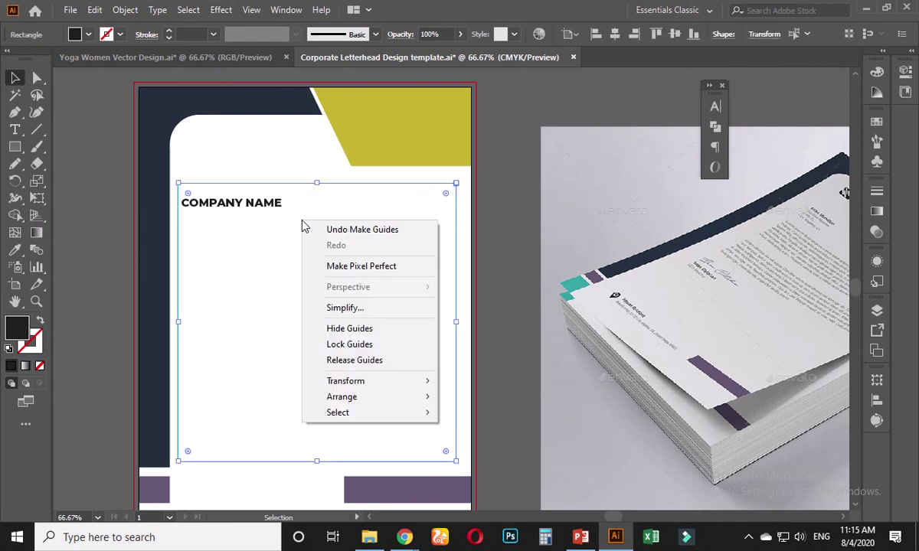
{"action": "left_click", "coordinate": [350, 345]}
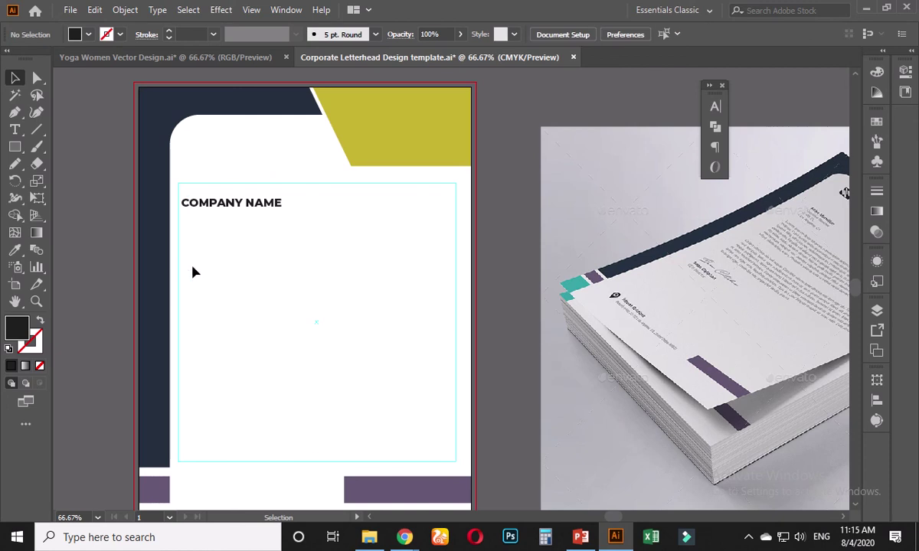
Step: Move COMPANY NAME up against the guide frame's top edge and nudge it up twice
{"action": "scroll", "coordinate": [182, 228], "scroll_direction": "up", "scroll_amount": 3}
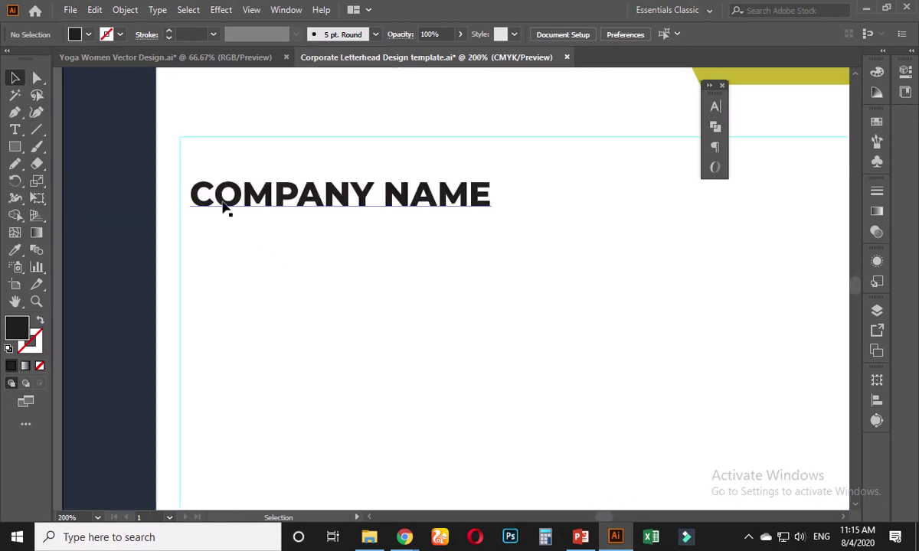
{"action": "left_click", "coordinate": [224, 205]}
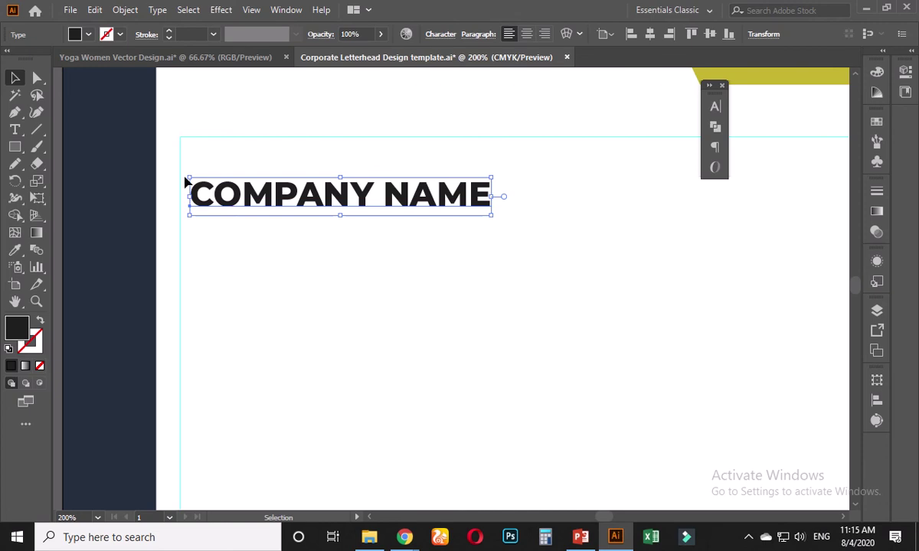
{"action": "scroll", "coordinate": [185, 187], "scroll_direction": "up", "scroll_amount": 2}
{"action": "left_click_drag", "start_coordinate": [225, 205], "coordinate": [208, 130]}
{"action": "key", "text": "Up"}
{"action": "key", "text": "Up"}
{"action": "key", "text": "Up"}
{"action": "key", "text": "Up"}
{"action": "key", "text": "Up"}
{"action": "key", "text": "Up"}
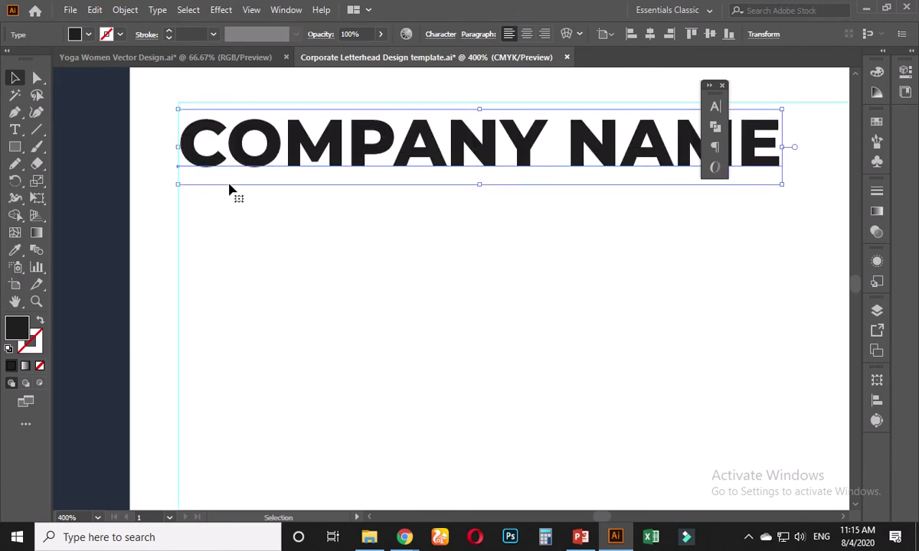
{"action": "key", "text": "Up"}
{"action": "key", "text": "Up"}
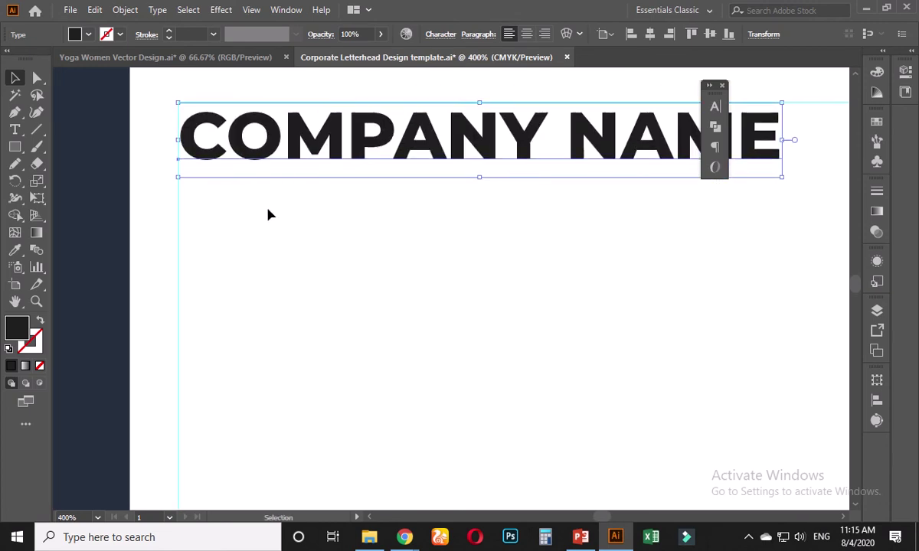
{"action": "left_click", "coordinate": [268, 215]}
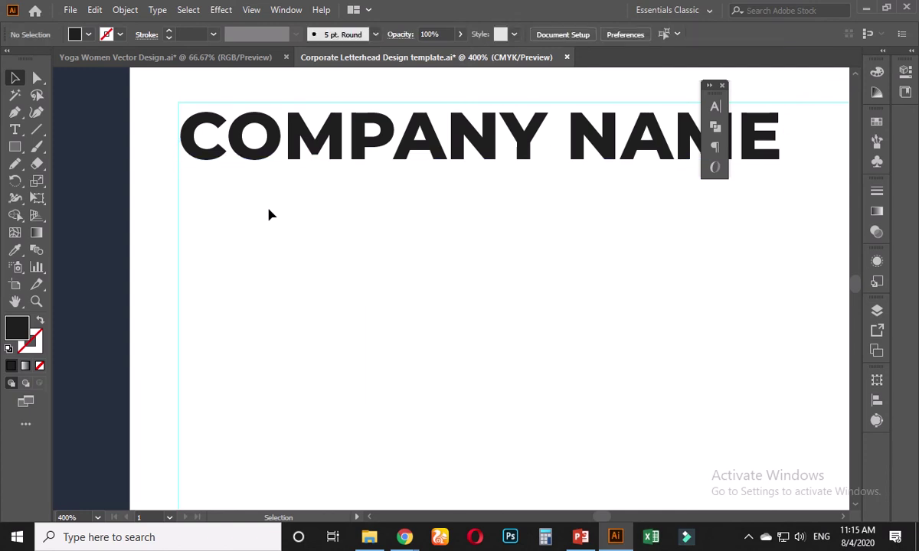
{"action": "scroll", "coordinate": [308, 221], "scroll_direction": "down", "scroll_amount": 3}
{"action": "left_click_drag", "start_coordinate": [332, 254], "coordinate": [286, 242]}
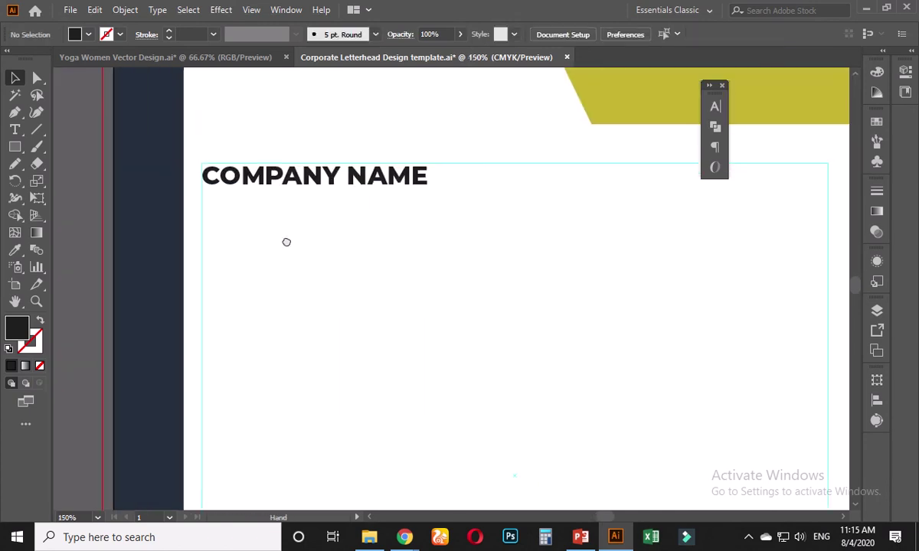
{"action": "left_click", "coordinate": [300, 186]}
Step: Duplicate the heading below and make the copy Regular weight without All Caps
{"action": "left_click_drag", "start_coordinate": [302, 183], "coordinate": [304, 217]}
{"action": "double_click", "coordinate": [304, 206]}
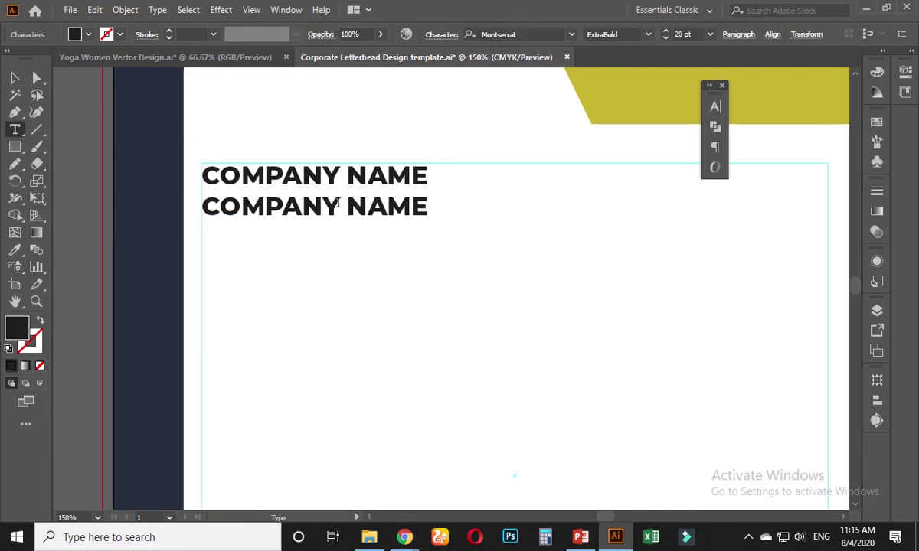
{"action": "key", "text": "ctrl+a"}
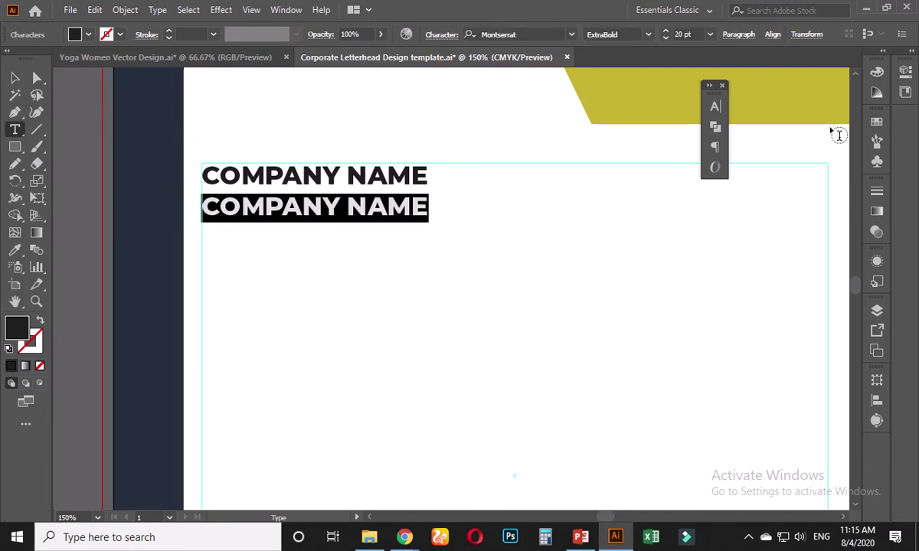
{"action": "left_click", "coordinate": [714, 107]}
{"action": "left_click", "coordinate": [546, 246]}
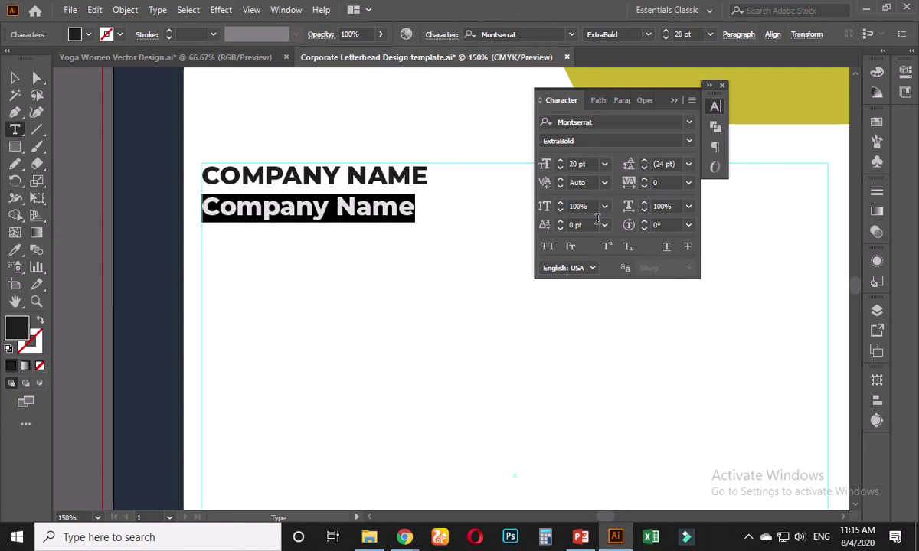
{"action": "left_click", "coordinate": [690, 143]}
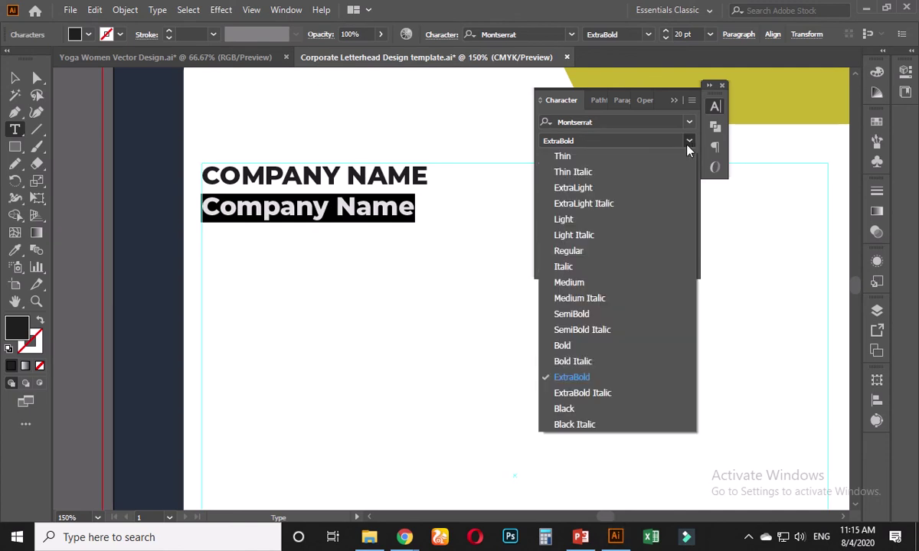
{"action": "left_click", "coordinate": [587, 250]}
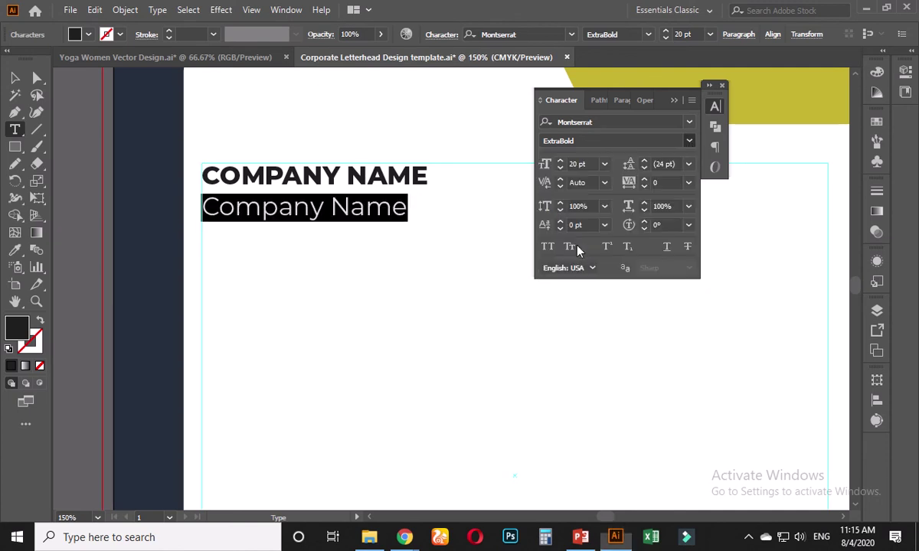
Step: Reduce the Company Name line to 15 pt and exit text editing
{"action": "left_click", "coordinate": [593, 163]}
{"action": "key", "text": "Down"}
{"action": "key", "text": "Down"}
{"action": "key", "text": "Down"}
{"action": "key", "text": "Down"}
{"action": "key", "text": "Down"}
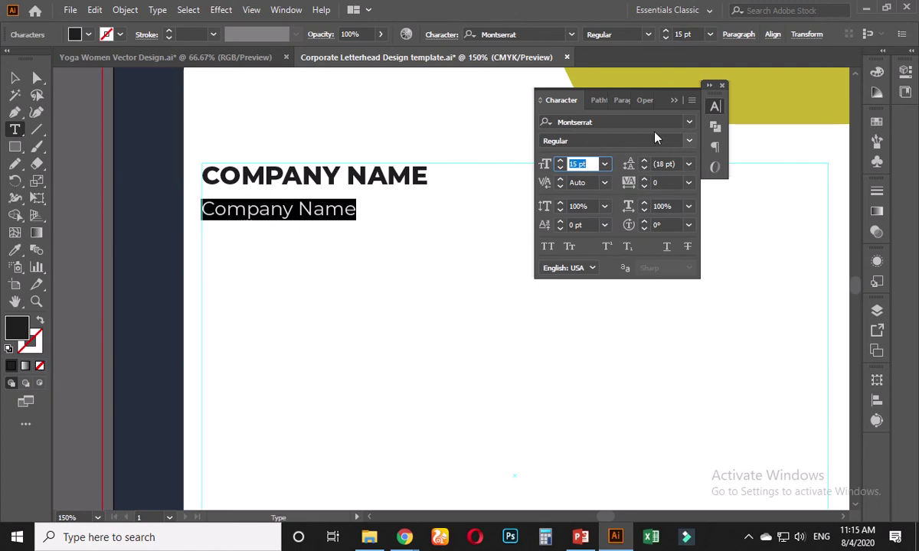
{"action": "left_click", "coordinate": [323, 209]}
{"action": "key", "text": "ctrl+a"}
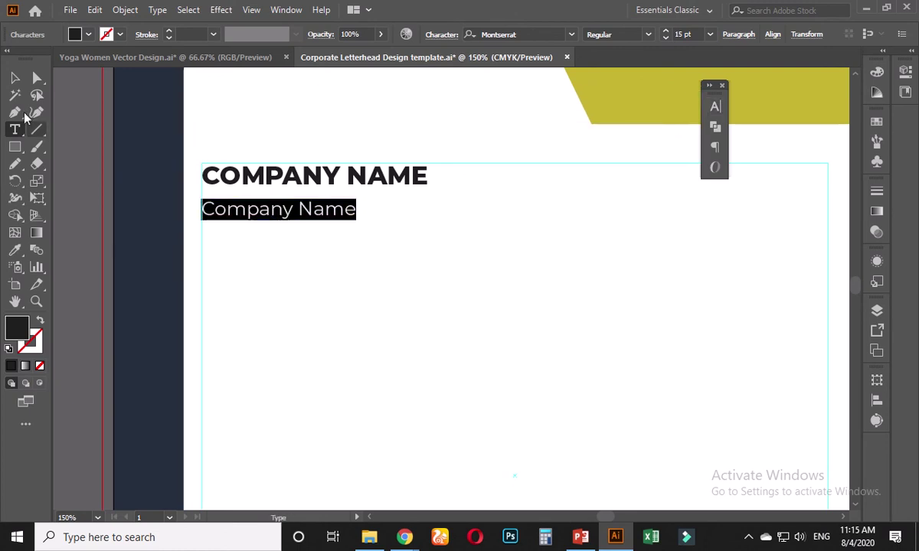
{"action": "key", "text": "Escape"}
{"action": "left_click", "coordinate": [331, 281]}
Step: Bring the Google Meet presentation window to the front
{"action": "scroll", "coordinate": [331, 282], "scroll_direction": "down", "scroll_amount": 5}
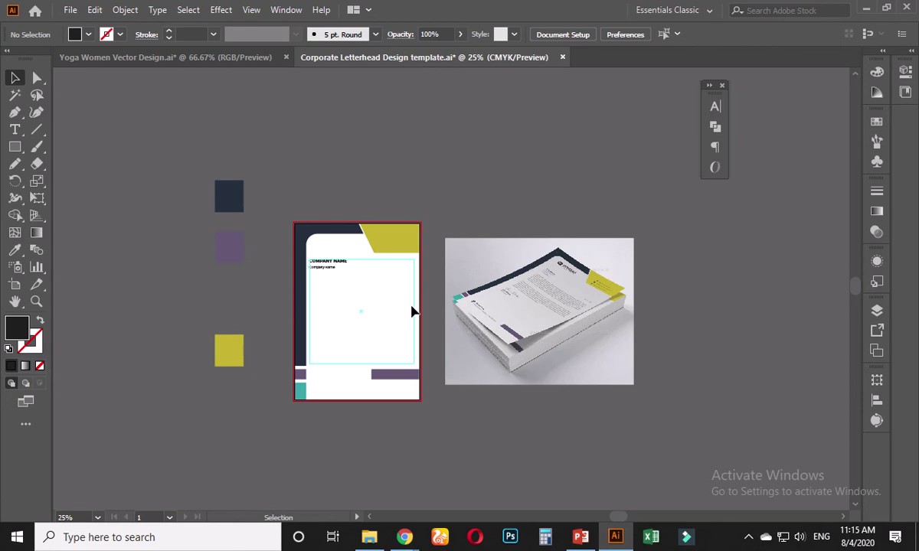
{"action": "scroll", "coordinate": [361, 307], "scroll_direction": "right", "scroll_amount": 3}
{"action": "scroll", "coordinate": [367, 310], "scroll_direction": "up", "scroll_amount": 5}
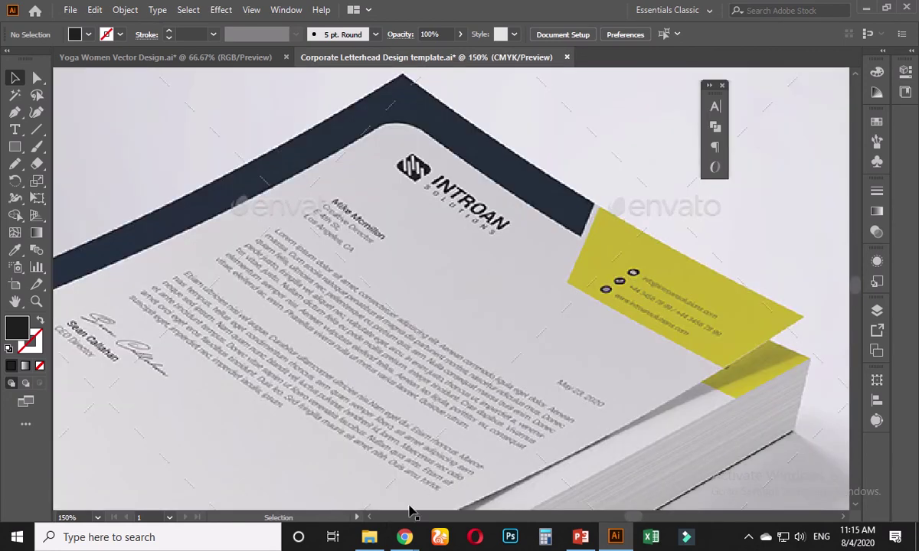
{"action": "mouse_move", "coordinate": [404, 536]}
{"action": "left_click", "coordinate": [354, 460]}
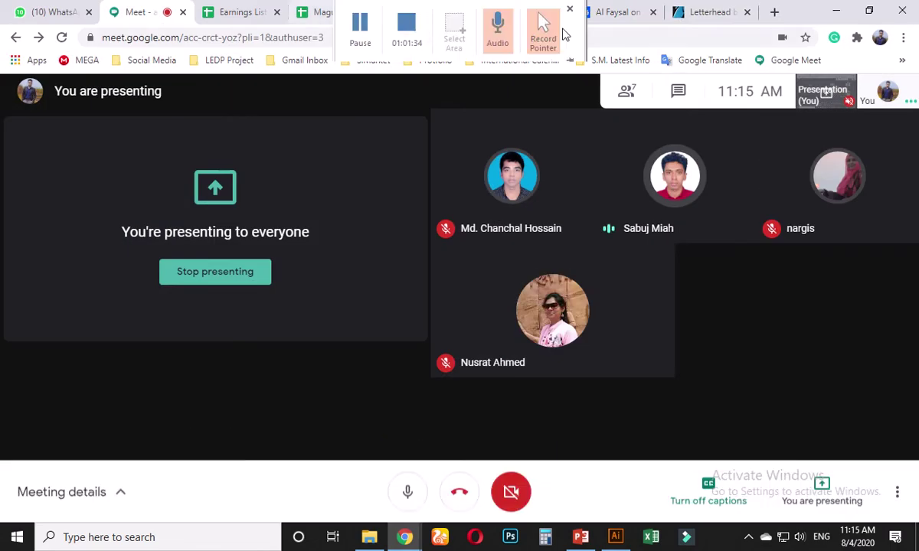
Step: View the letterhead reference image in Chrome, then minimize the browser
{"action": "left_click", "coordinate": [704, 11]}
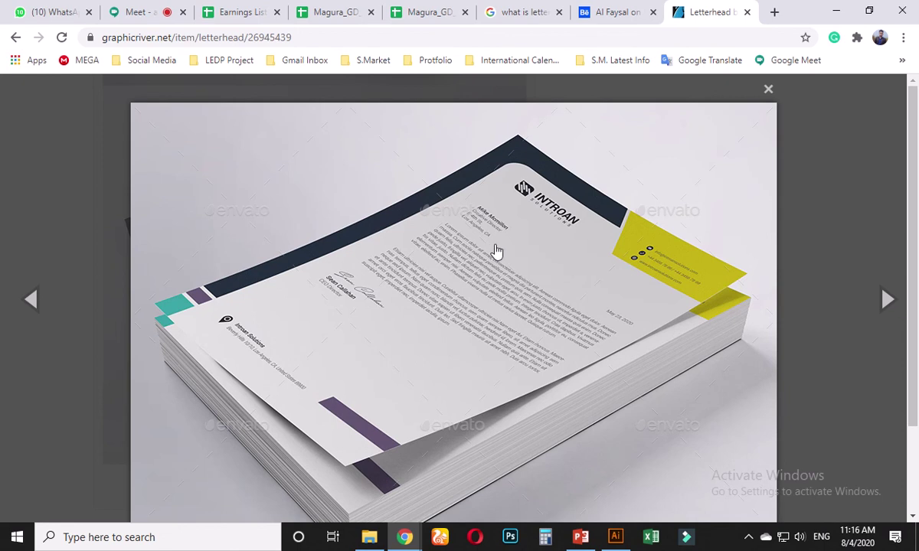
{"action": "left_click", "coordinate": [836, 11]}
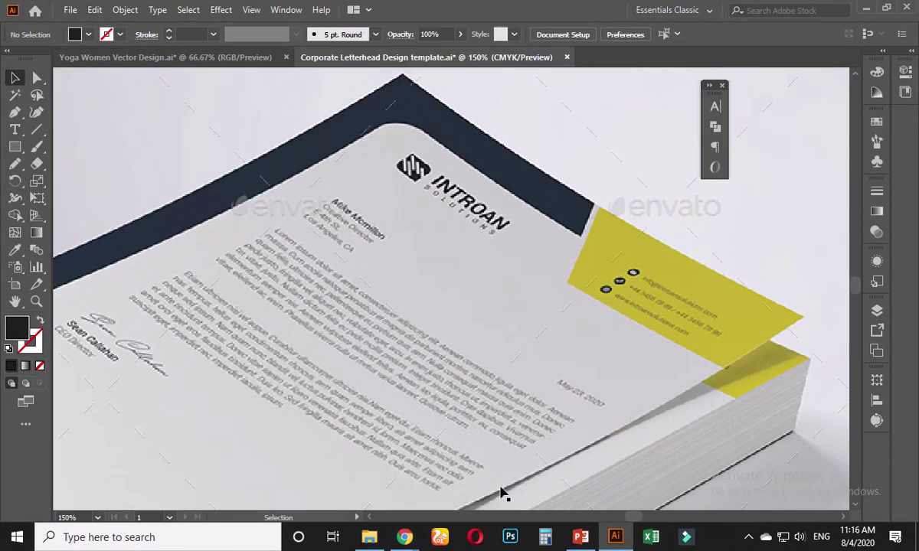
Step: Replace the COMPANY NAME heading text with a placeholder person's name
{"action": "scroll", "coordinate": [400, 462], "scroll_direction": "down", "scroll_amount": 6}
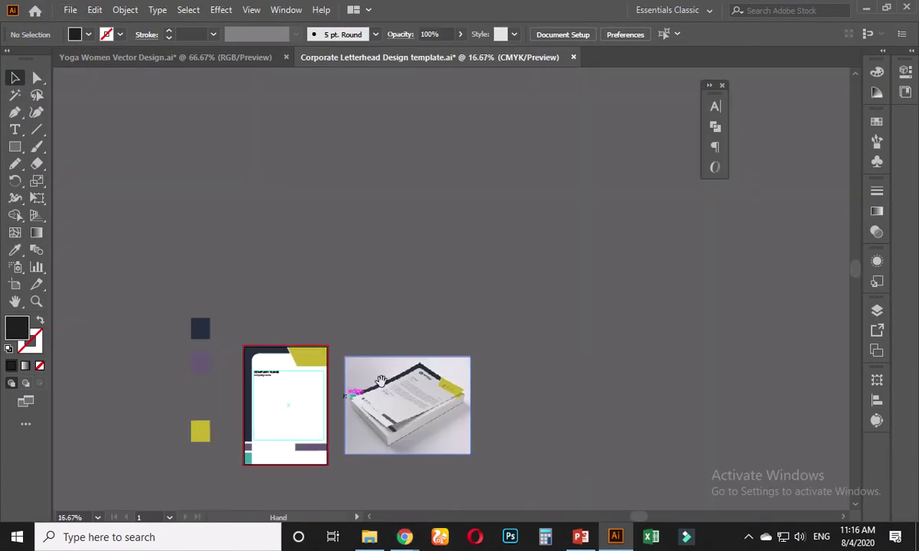
{"action": "scroll", "coordinate": [253, 375], "scroll_direction": "up", "scroll_amount": 7}
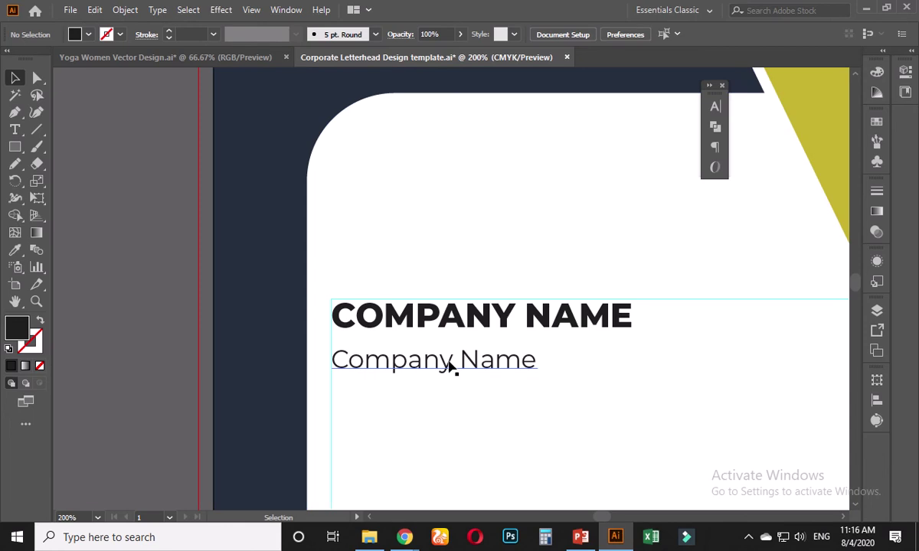
{"action": "double_click", "coordinate": [475, 320]}
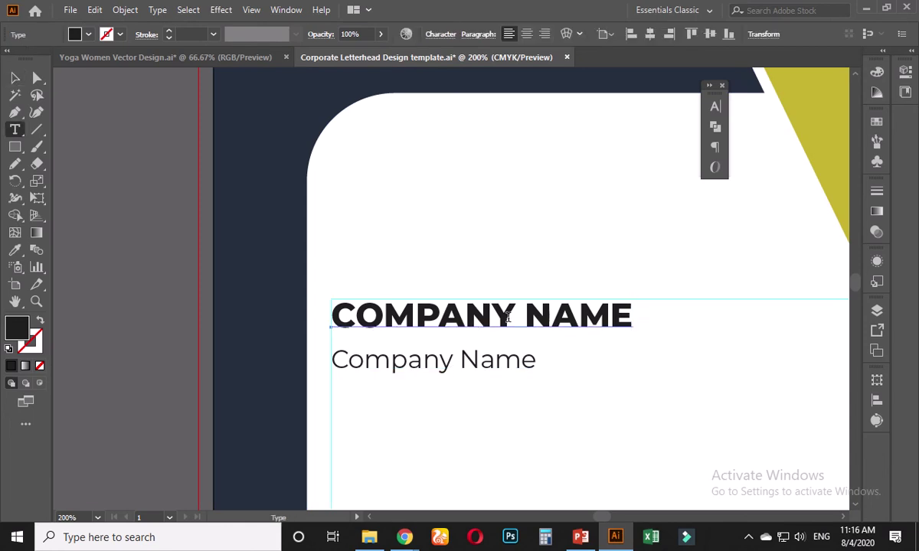
{"action": "triple_click", "coordinate": [507, 317]}
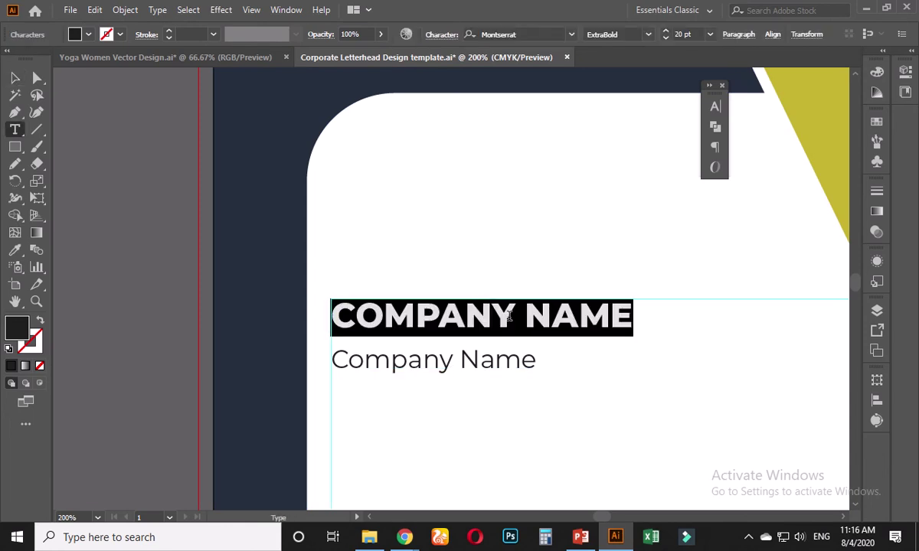
{"action": "type", "text": "JOHN "}
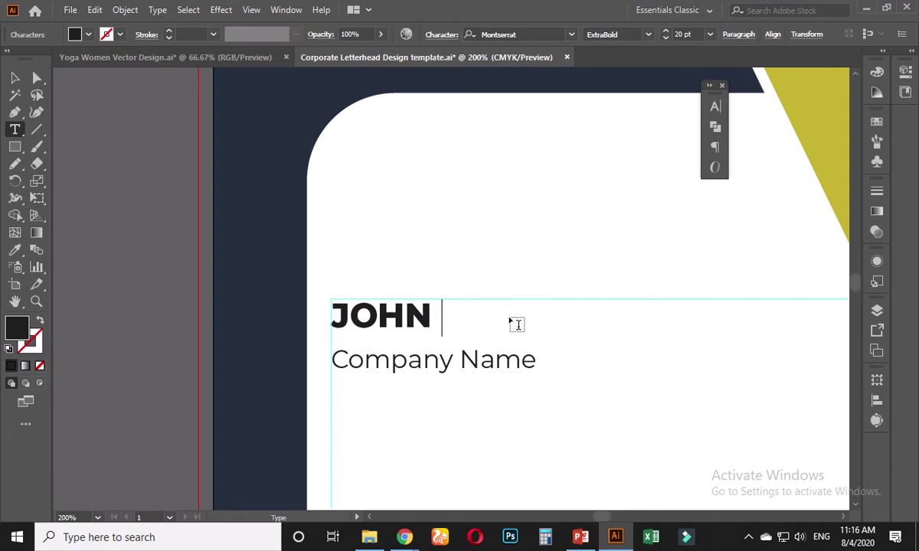
{"action": "type", "text": "SMITE"}
{"action": "key", "text": "BackSpace"}
{"action": "type", "text": "H"}
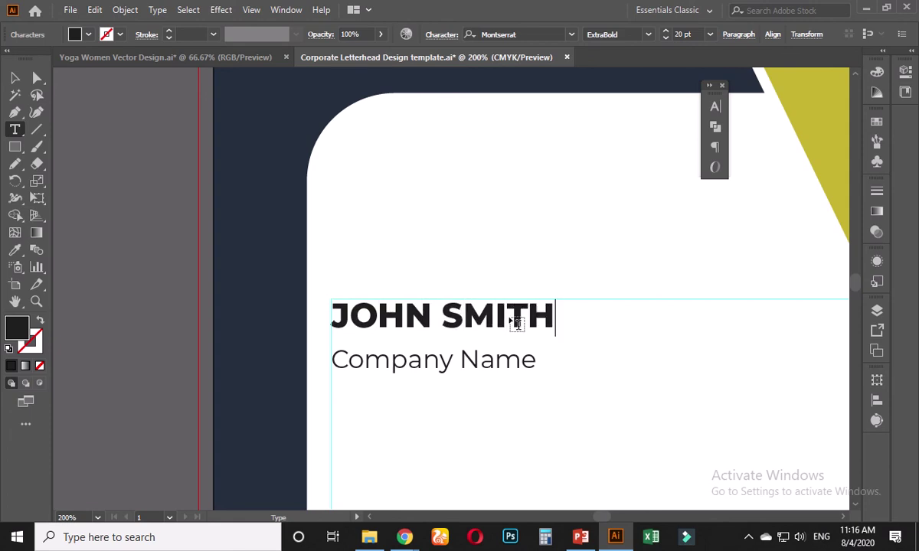
Step: Set the name heading's font size to 16 pt
{"action": "left_click", "coordinate": [15, 77]}
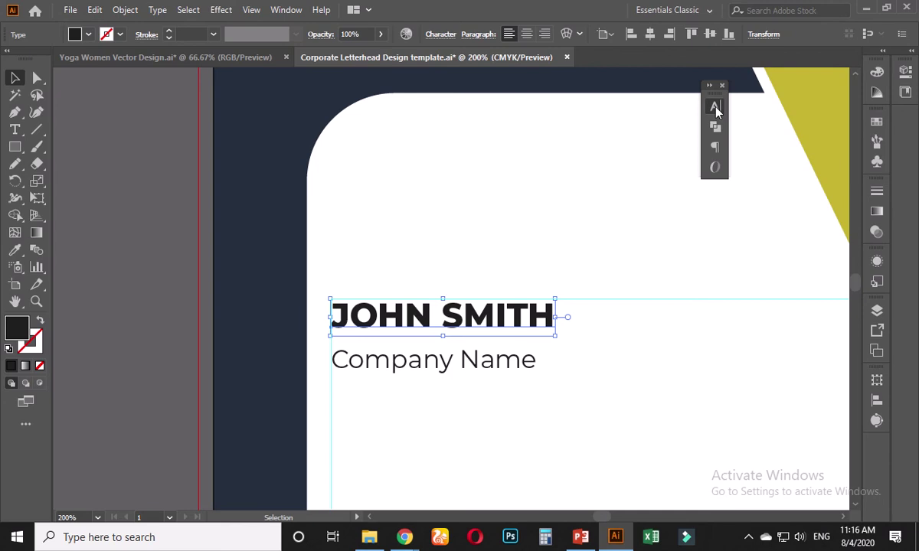
{"action": "left_click", "coordinate": [716, 111]}
{"action": "left_click", "coordinate": [586, 163]}
{"action": "type", "text": "18"}
{"action": "key", "text": "Return"}
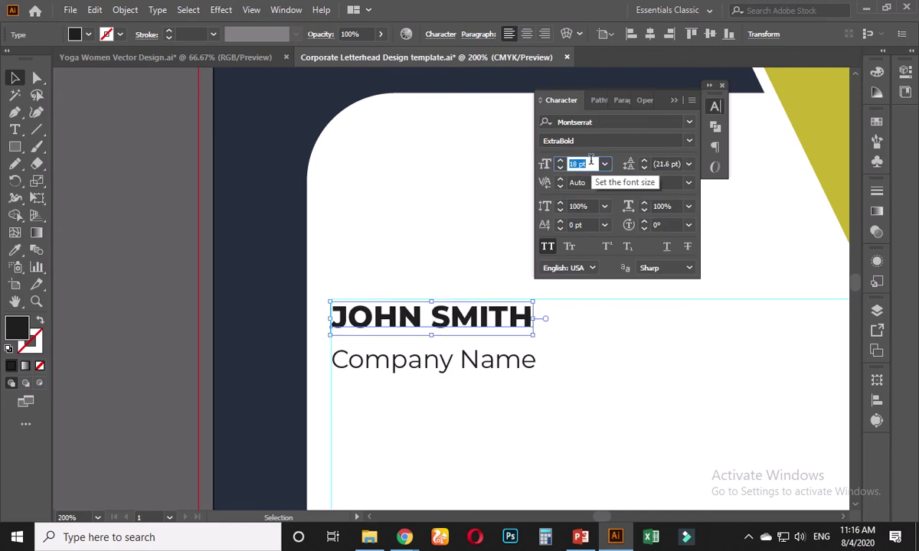
{"action": "key", "text": "Down"}
{"action": "key", "text": "Down"}
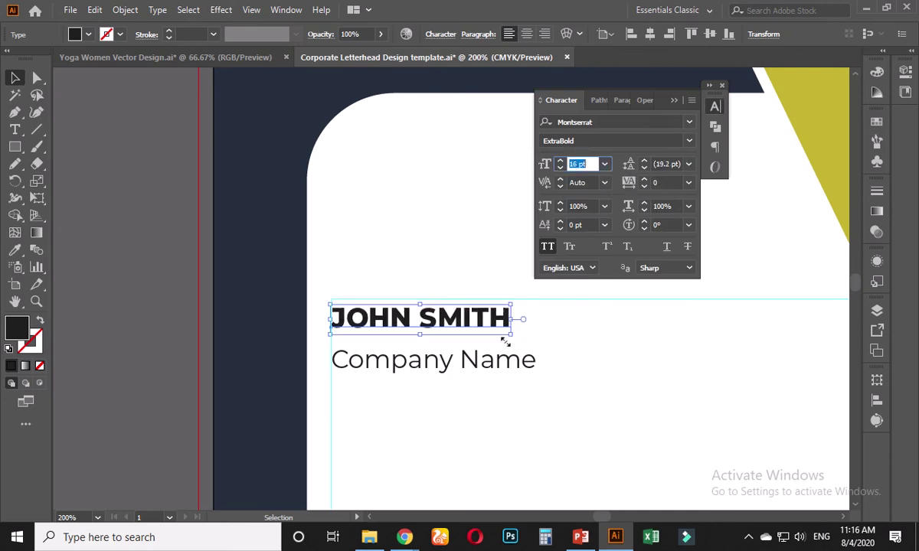
Step: Reduce the Company Name line to 10 pt and nudge it closer beneath the name
{"action": "left_click", "coordinate": [497, 366]}
{"action": "left_click", "coordinate": [587, 163]}
{"action": "key", "text": "Down"}
{"action": "key", "text": "Down"}
{"action": "key", "text": "Down"}
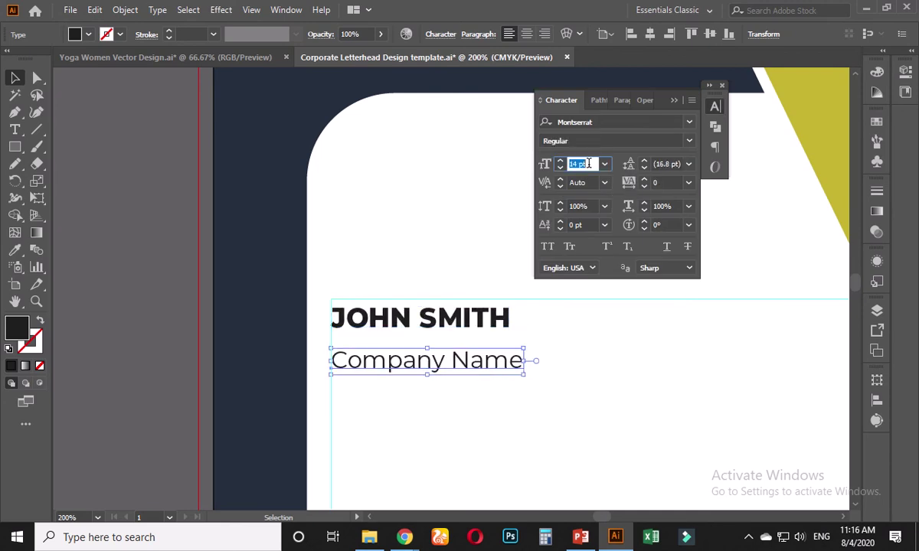
{"action": "key", "text": "Down"}
{"action": "key", "text": "Down"}
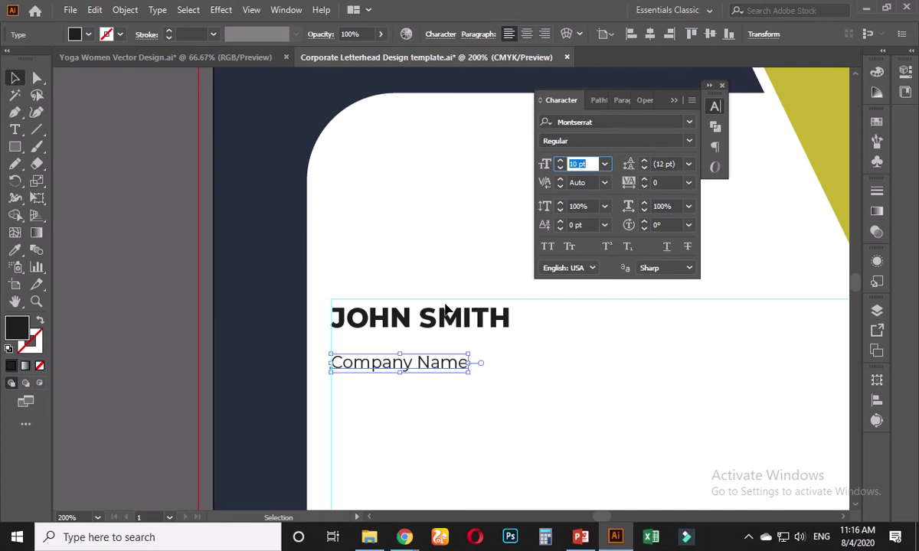
{"action": "left_click_drag", "start_coordinate": [433, 366], "coordinate": [433, 357]}
{"action": "left_click", "coordinate": [673, 100]}
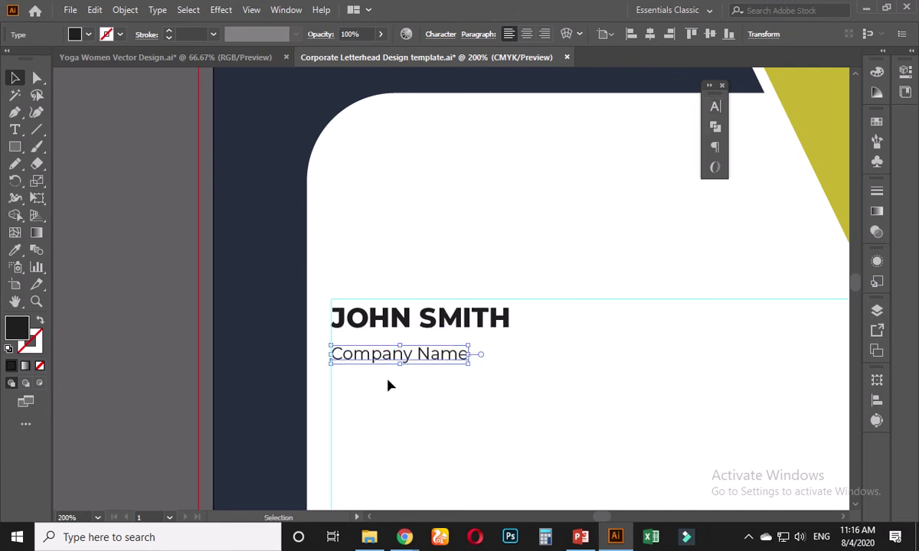
{"action": "scroll", "coordinate": [387, 379], "scroll_direction": "up", "scroll_amount": 2}
Step: Change the Company Name line to read 'CEO & FOUNDER'
{"action": "double_click", "coordinate": [401, 346]}
{"action": "key", "text": "ctrl+a"}
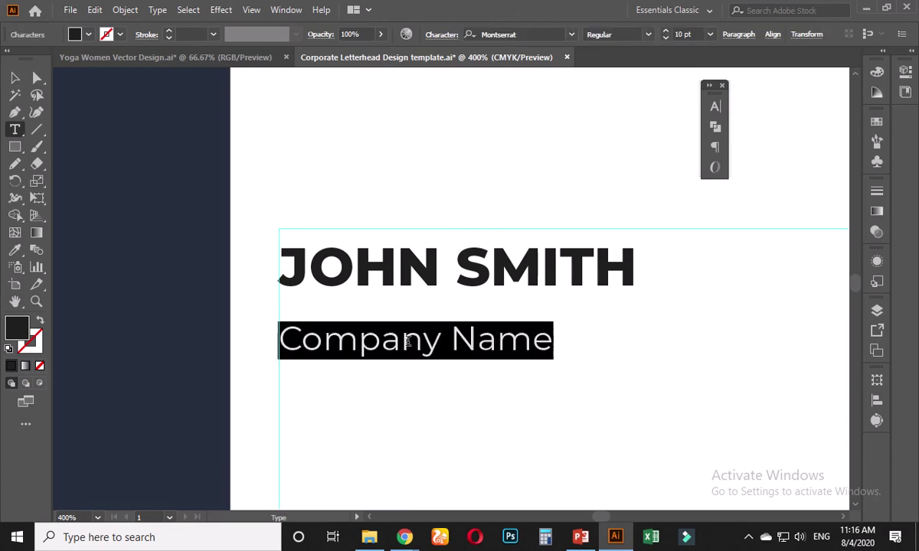
{"action": "type", "text": "cE"}
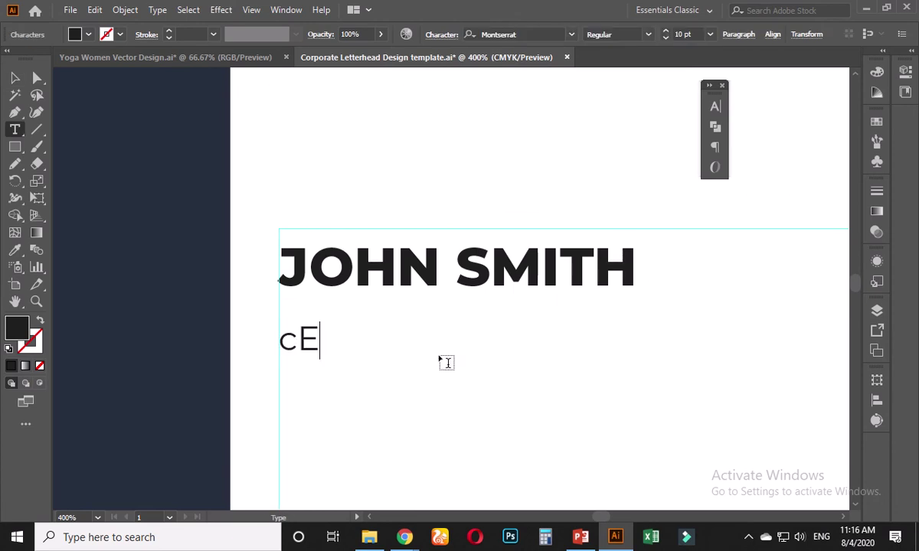
{"action": "key", "text": "BackSpace"}
{"action": "key", "text": "BackSpace"}
{"action": "type", "text": "CEOP"}
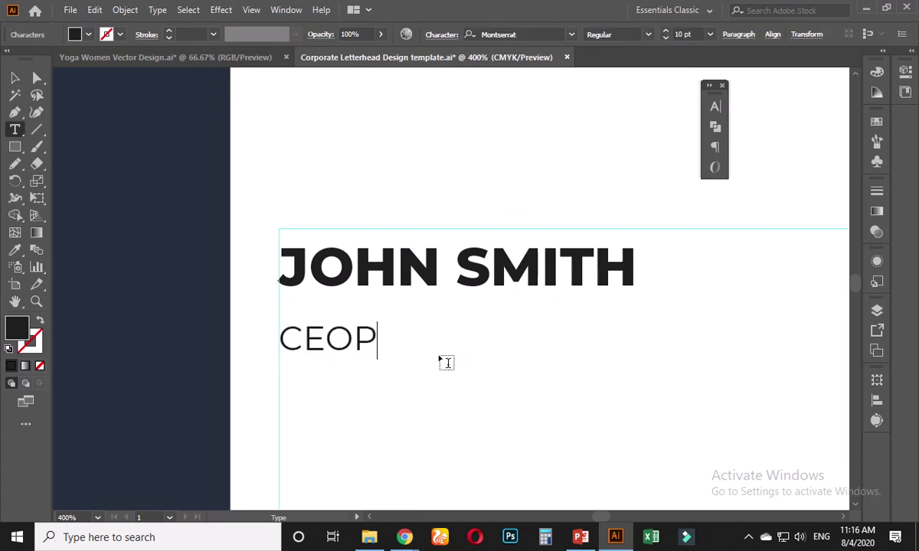
{"action": "key", "text": "BackSpace"}
{"action": "type", "text": "& FO"}
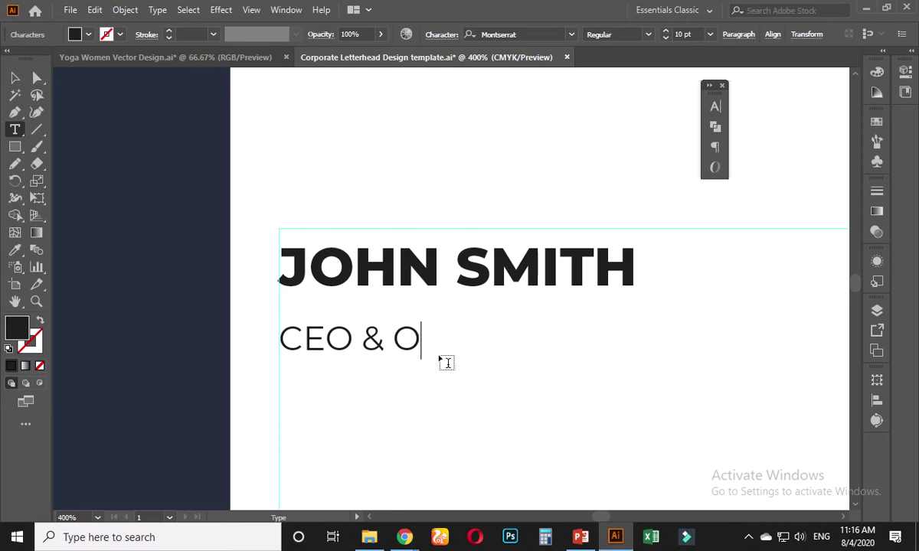
{"action": "key", "text": "BackSpace"}
{"action": "type", "text": "FOU7N"}
{"action": "key", "text": "BackSpace"}
{"action": "key", "text": "BackSpace"}
{"action": "type", "text": "NDER"}
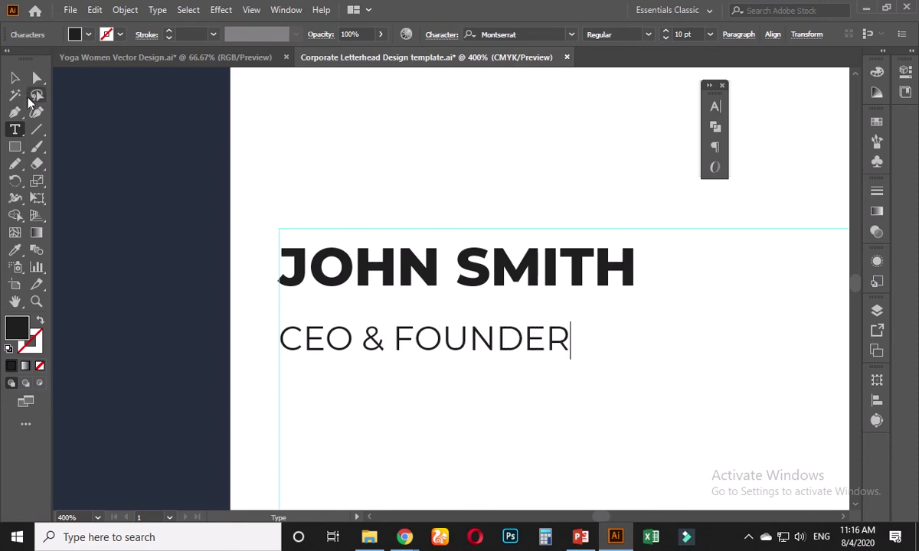
Step: Duplicate the CEO & FOUNDER line below and select the copy's text
{"action": "left_click", "coordinate": [14, 78]}
{"action": "left_click_drag", "start_coordinate": [419, 349], "coordinate": [417, 381]}
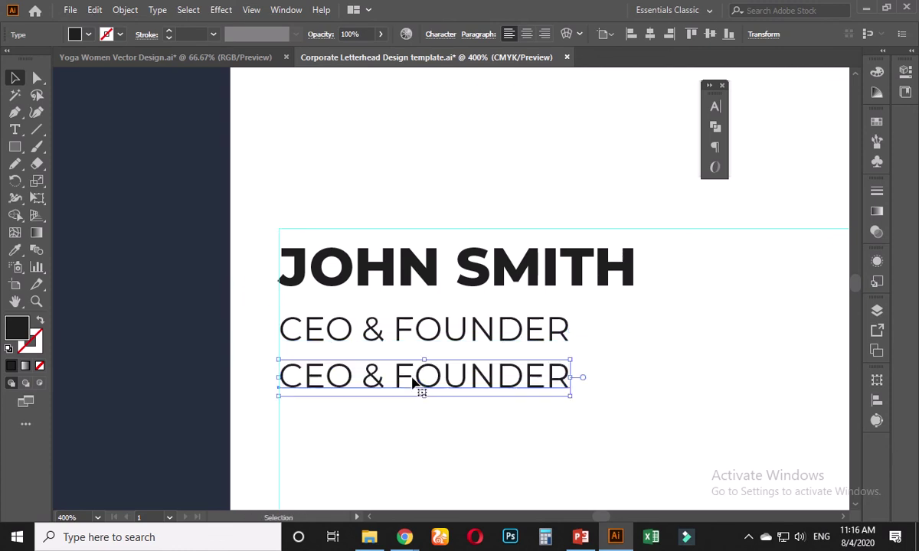
{"action": "key", "text": "t"}
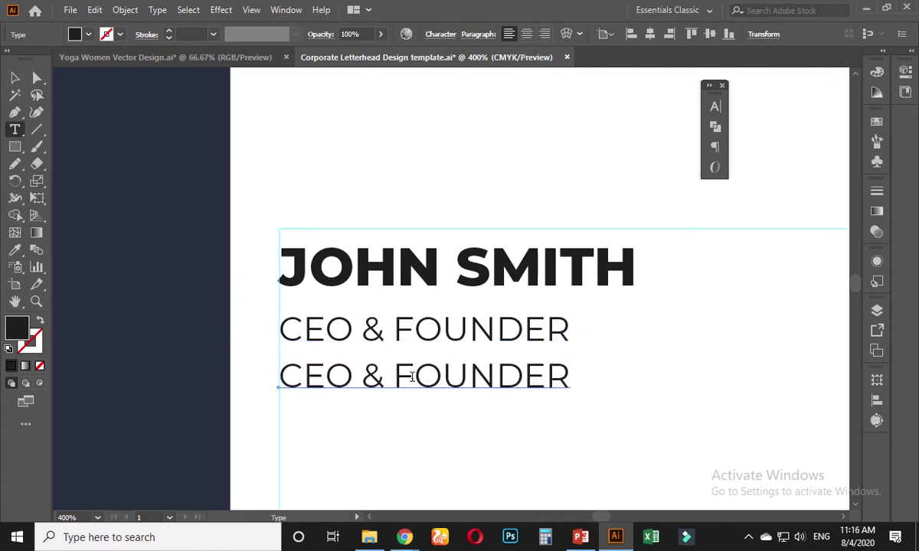
{"action": "left_click", "coordinate": [412, 377]}
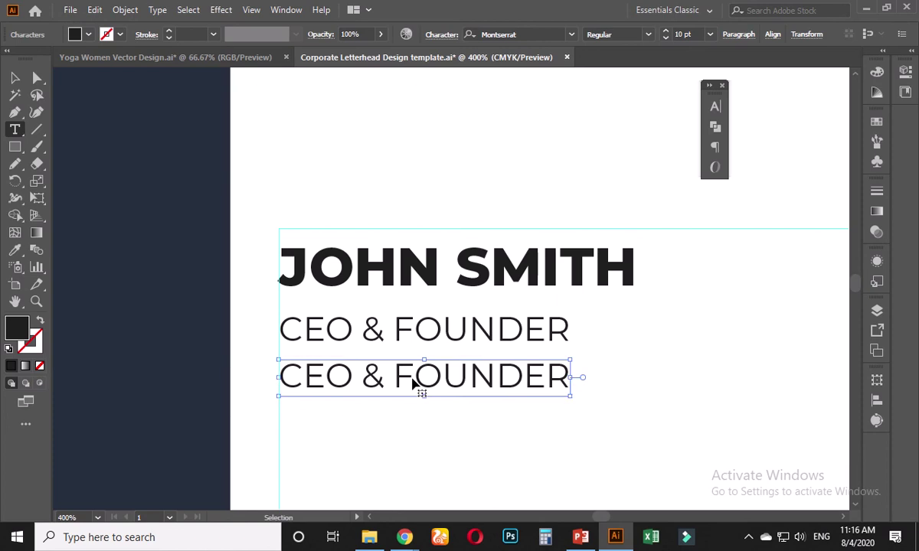
{"action": "triple_click", "coordinate": [437, 382]}
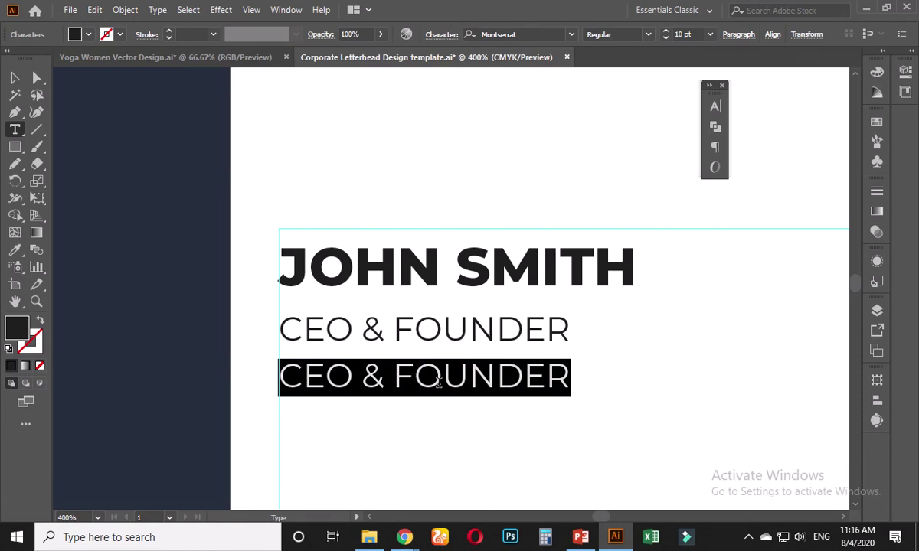
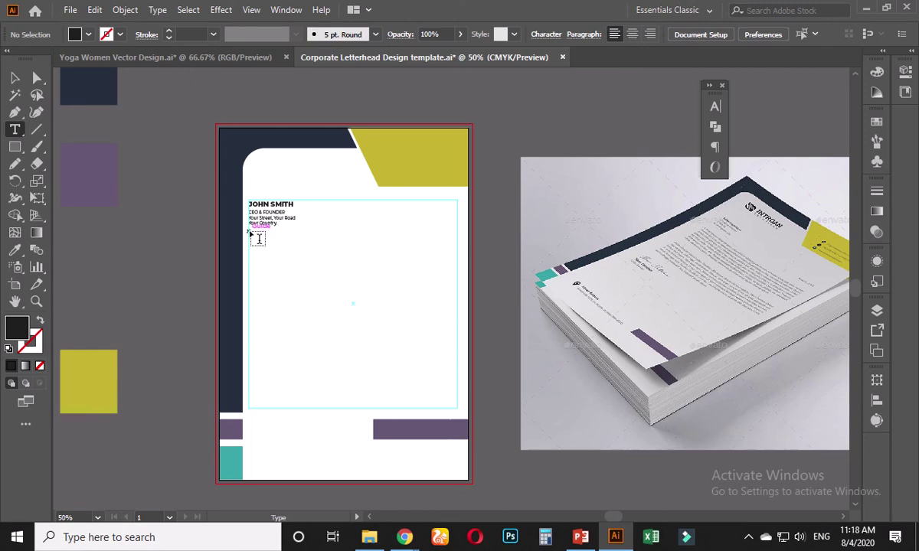
Step: Draw a lorem ipsum body text area below the address lines
{"action": "left_click_drag", "start_coordinate": [248, 231], "coordinate": [457, 388]}
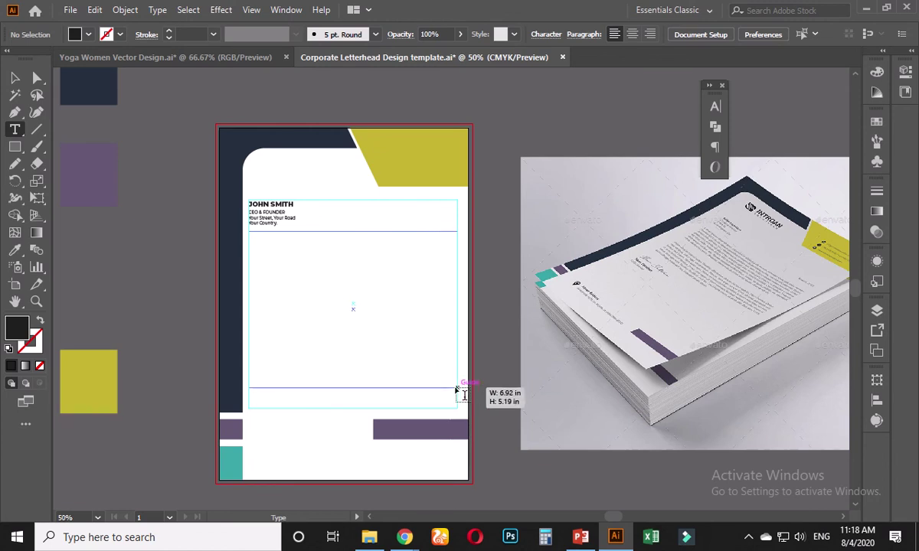
{"action": "left_click_drag", "start_coordinate": [457, 388], "coordinate": [457, 389]}
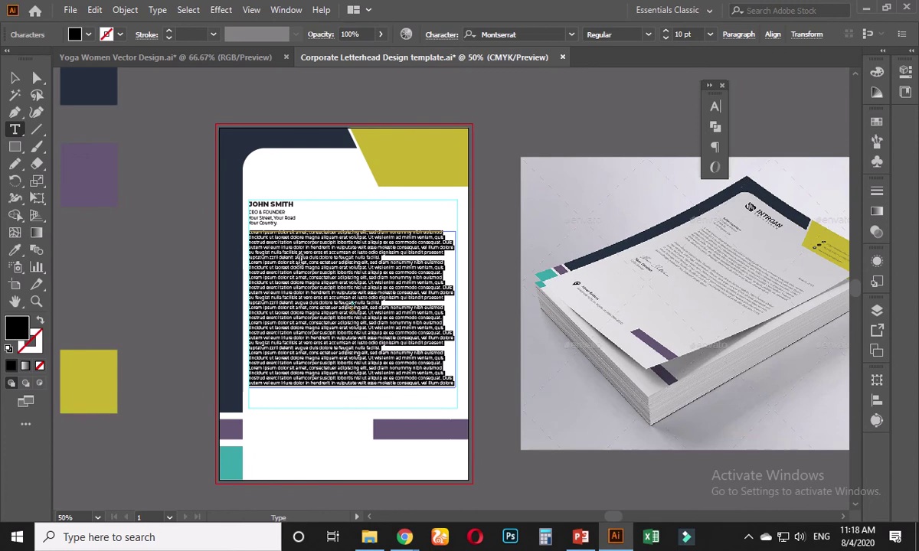
{"action": "scroll", "coordinate": [280, 243], "scroll_direction": "up", "scroll_amount": 1}
{"action": "scroll", "coordinate": [284, 252], "scroll_direction": "up", "scroll_amount": 2}
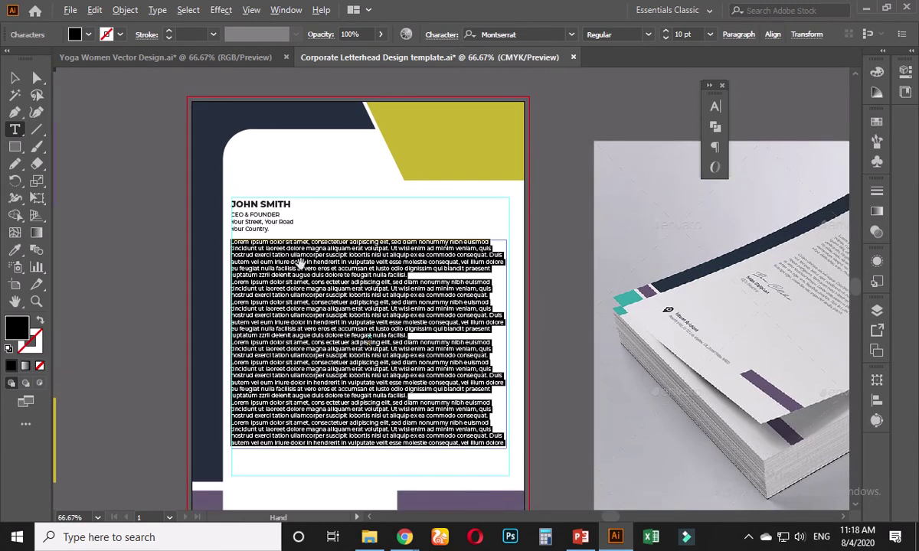
{"action": "scroll", "coordinate": [308, 295], "scroll_direction": "up", "scroll_amount": 1}
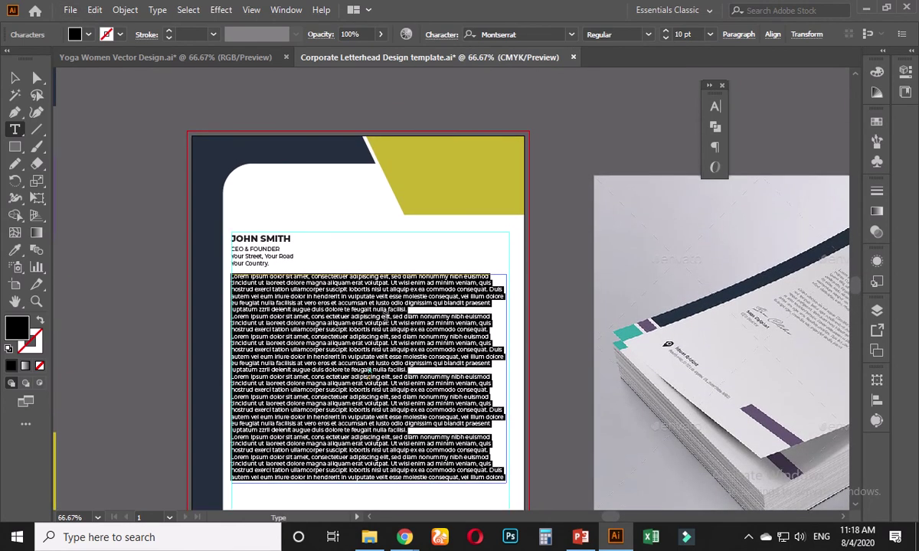
Step: Justify the body text with each paragraph's last line aligned left
{"action": "left_click", "coordinate": [714, 106]}
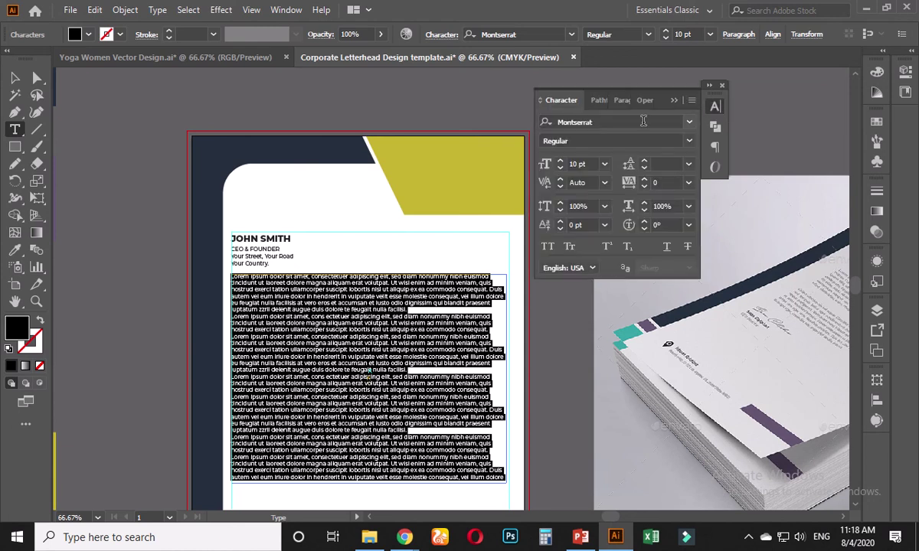
{"action": "left_click", "coordinate": [621, 100]}
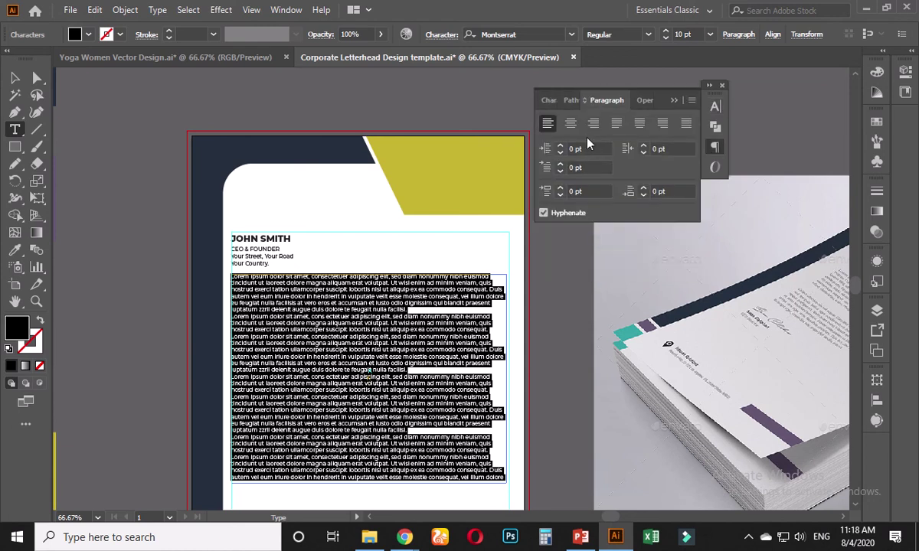
{"action": "left_click", "coordinate": [639, 125]}
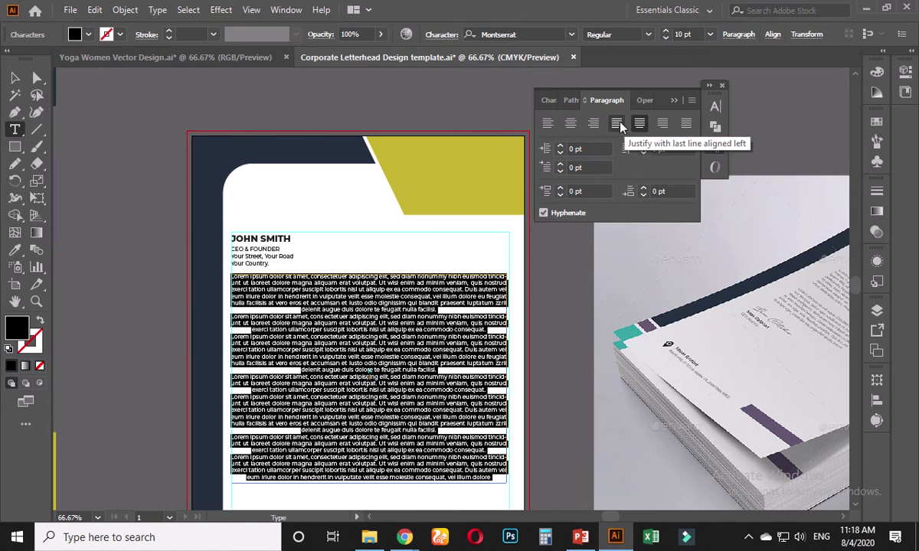
{"action": "left_click", "coordinate": [617, 124]}
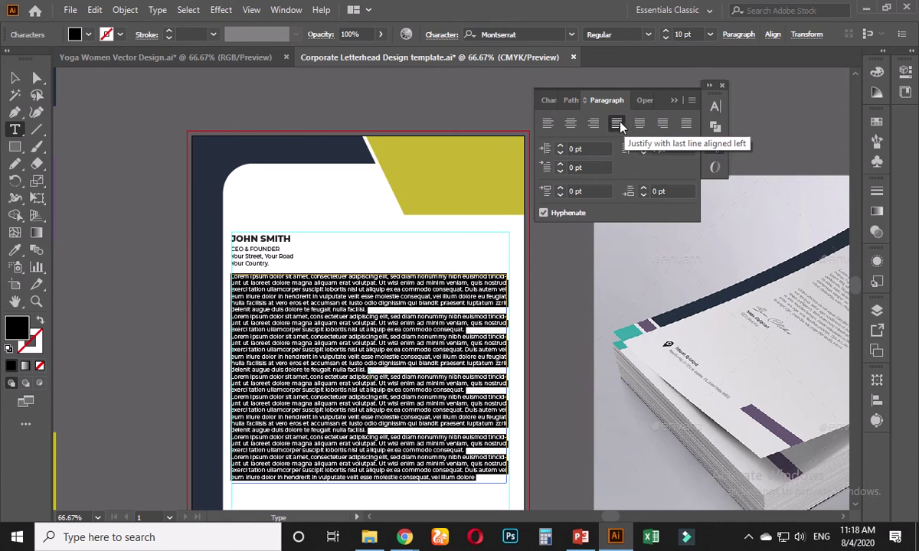
{"action": "left_click", "coordinate": [15, 77]}
{"action": "left_click", "coordinate": [124, 238]}
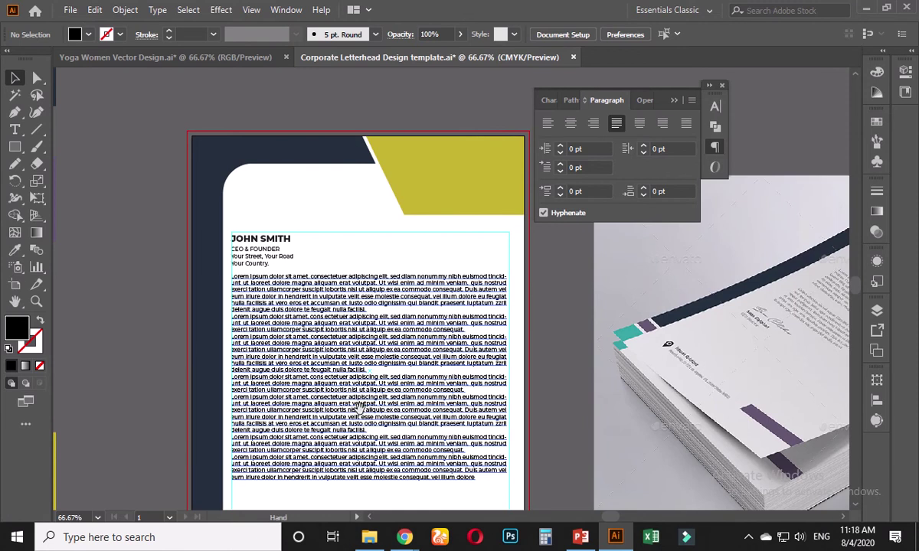
{"action": "left_click_drag", "start_coordinate": [358, 407], "coordinate": [332, 308]}
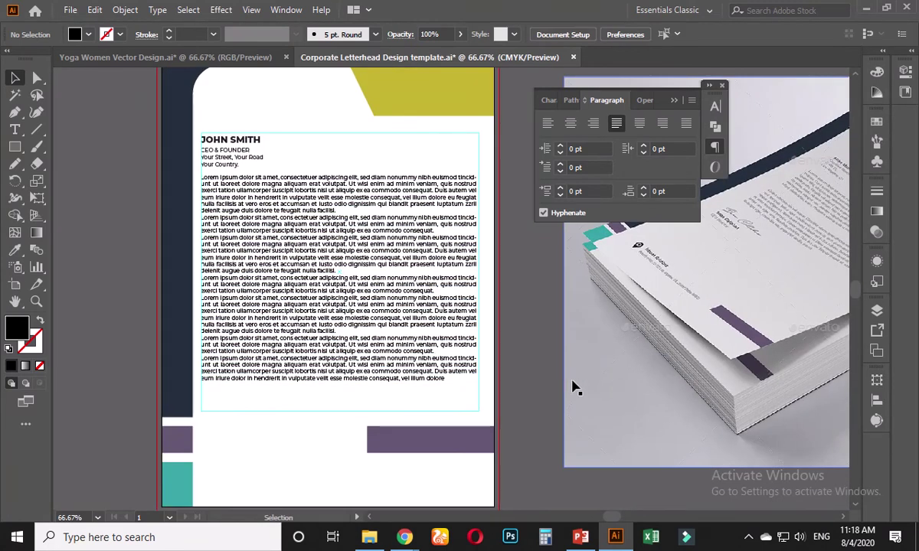
{"action": "left_click", "coordinate": [382, 319]}
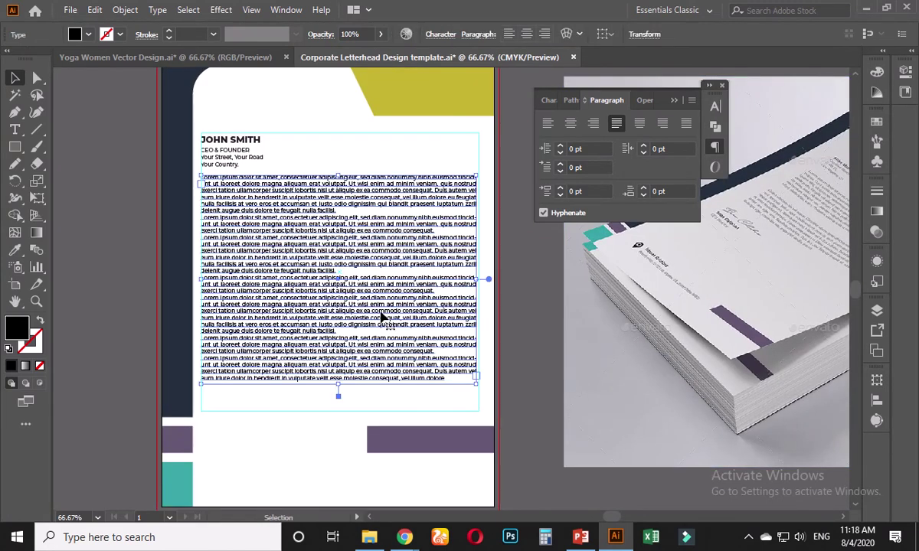
Step: Delete the last two body paragraphs and a passage within the third paragraph
{"action": "double_click", "coordinate": [337, 329]}
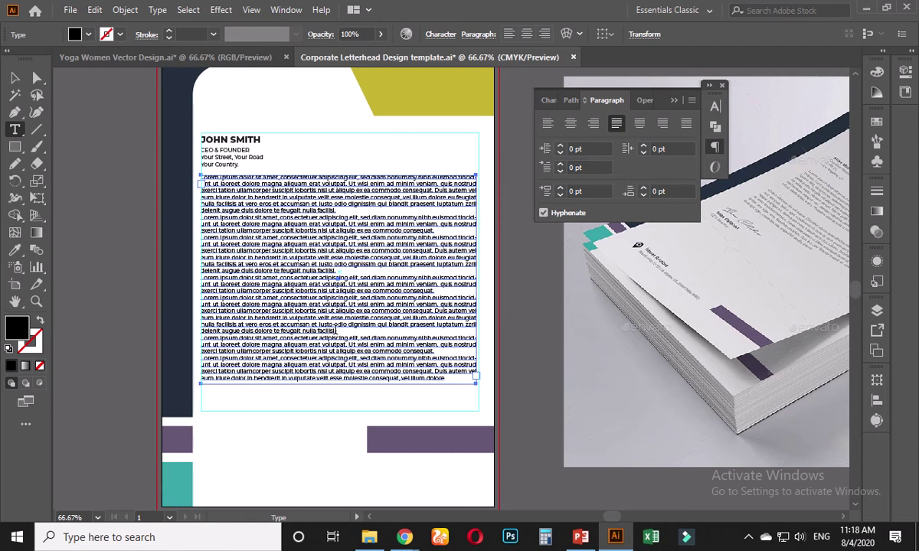
{"action": "left_click_drag", "start_coordinate": [337, 330], "coordinate": [464, 381]}
{"action": "key", "text": "BackSpace"}
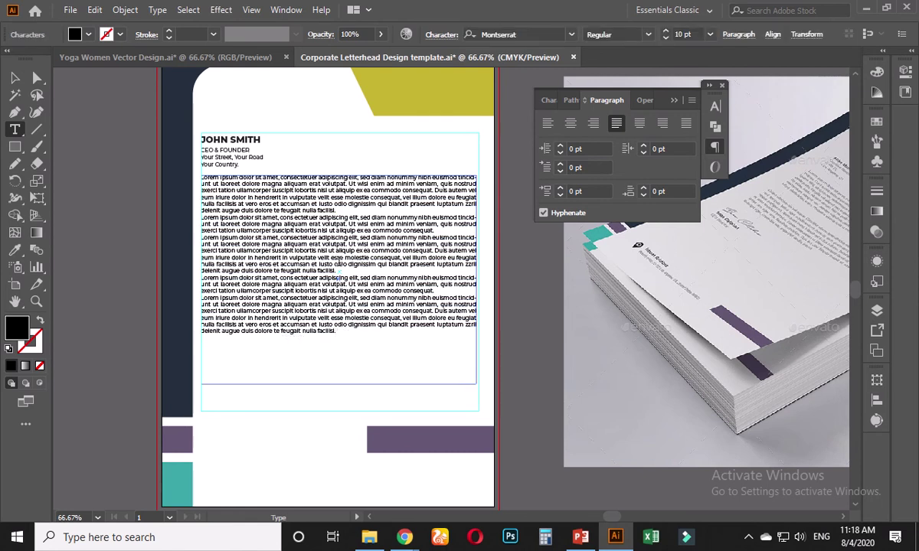
{"action": "left_click_drag", "start_coordinate": [338, 272], "coordinate": [348, 244]}
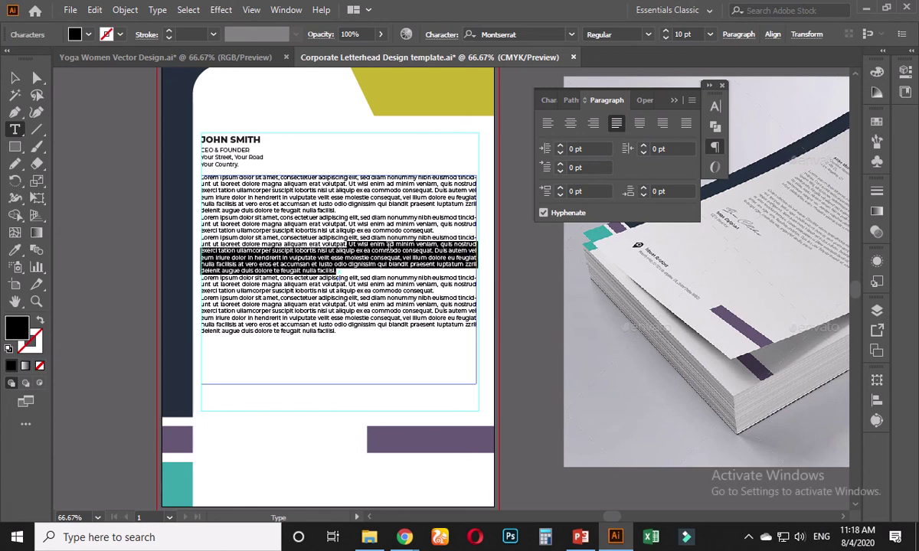
{"action": "key", "text": "BackSpace"}
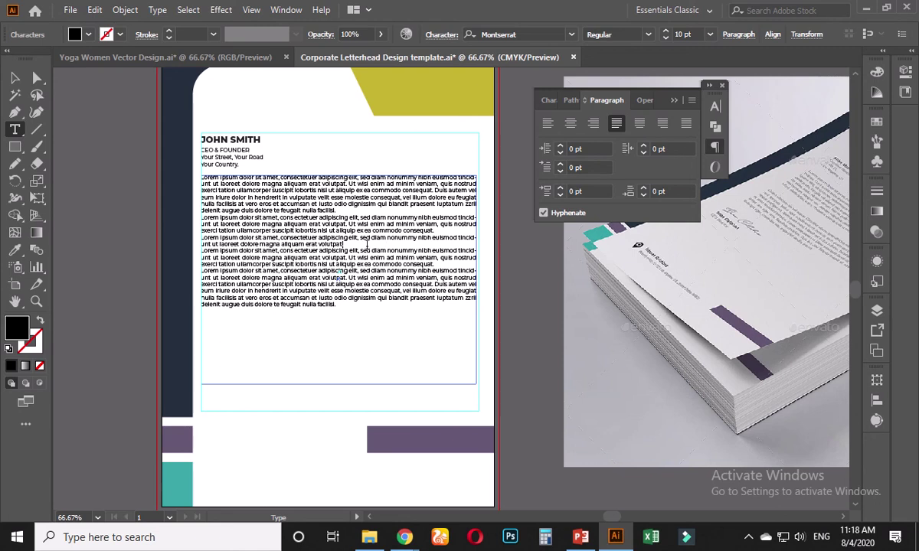
Step: Insert blank lines between the body paragraphs after 'nulla facilisi.' and 'commodo consequat.'
{"action": "key", "text": "Return"}
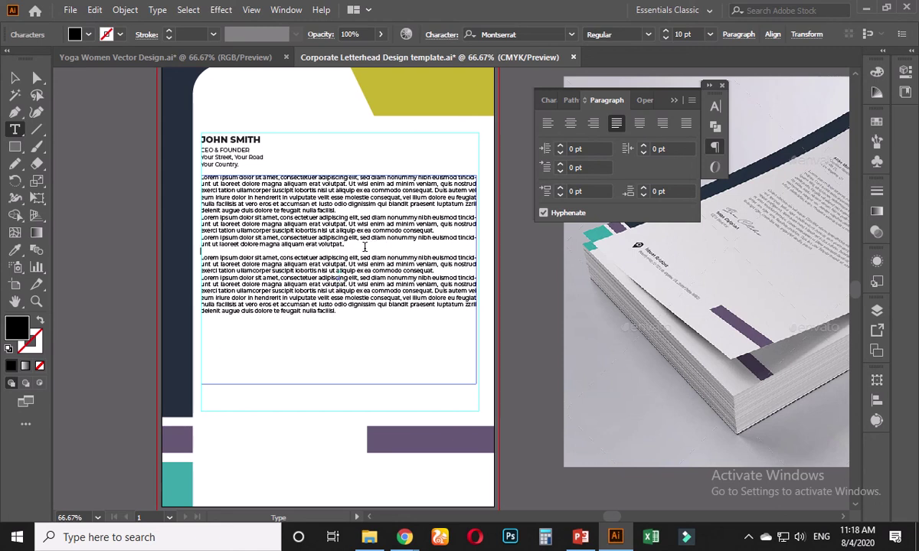
{"action": "key", "text": "Return"}
{"action": "key", "text": "Return"}
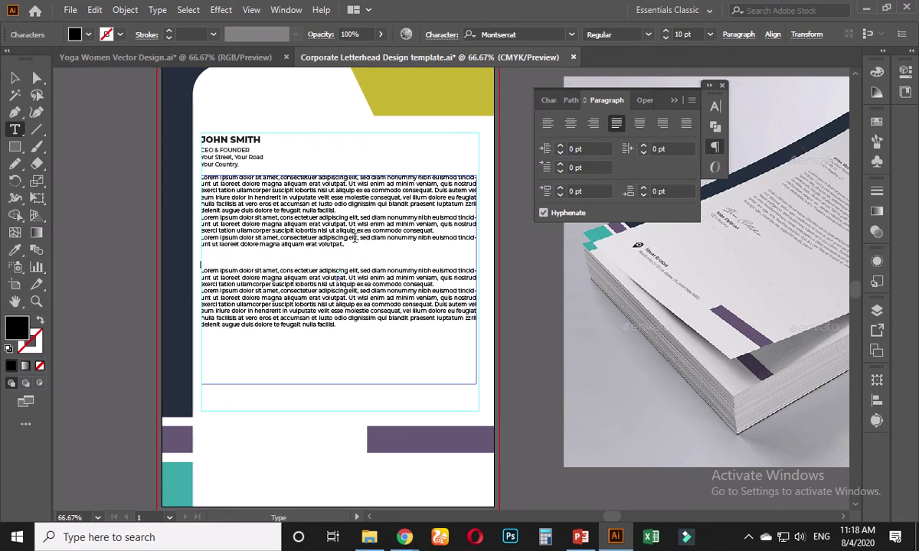
{"action": "left_click", "coordinate": [341, 211]}
{"action": "key", "text": "Return"}
{"action": "key", "text": "Return"}
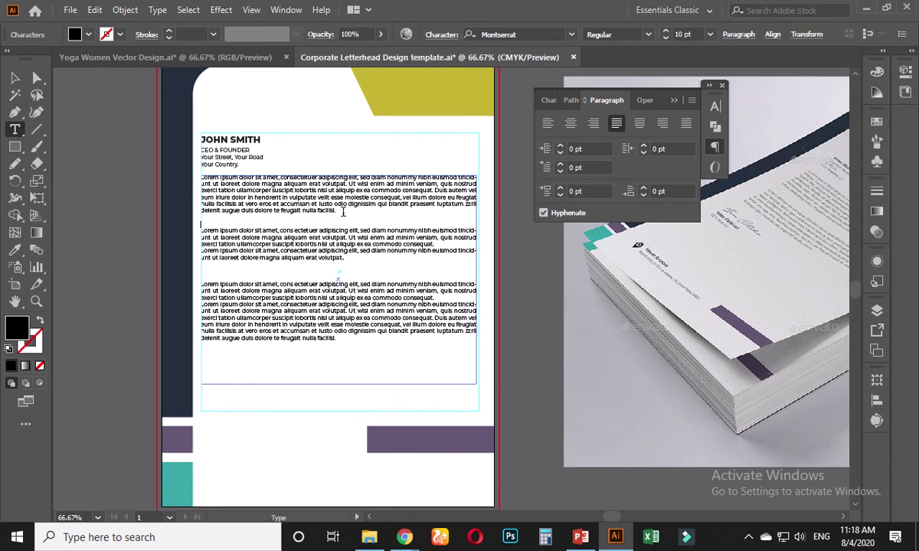
{"action": "key", "text": "Return"}
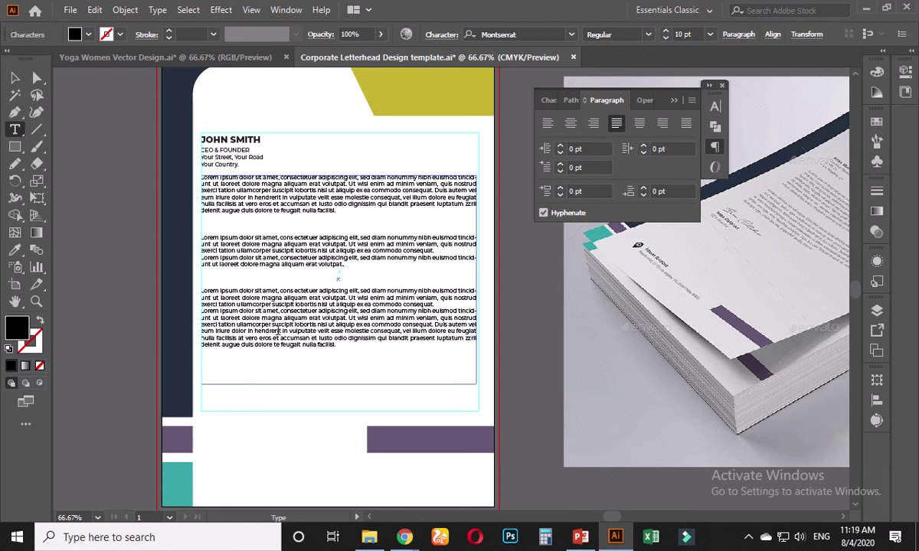
{"action": "key", "text": "BackSpace"}
{"action": "key", "text": "BackSpace"}
{"action": "key", "text": "BackSpace"}
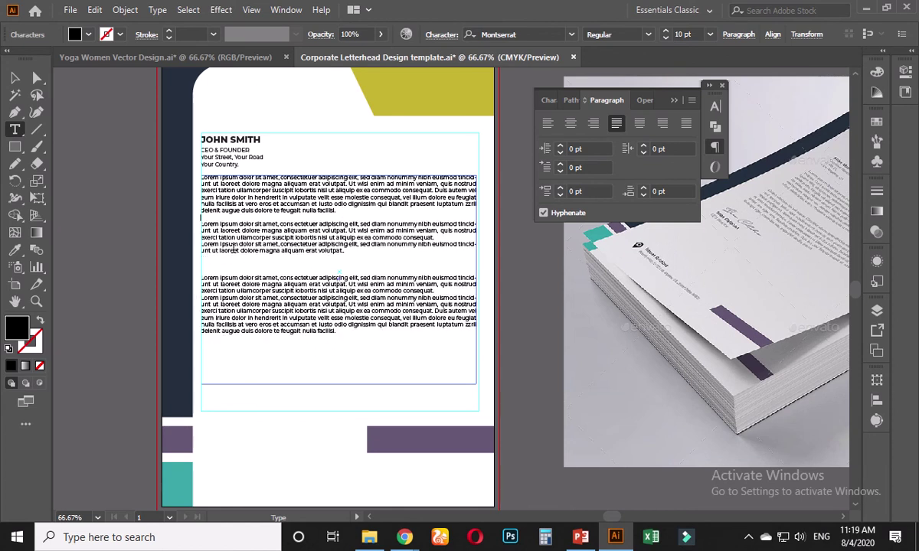
{"action": "key", "text": "Return"}
{"action": "key", "text": "BackSpace"}
{"action": "key", "text": "BackSpace"}
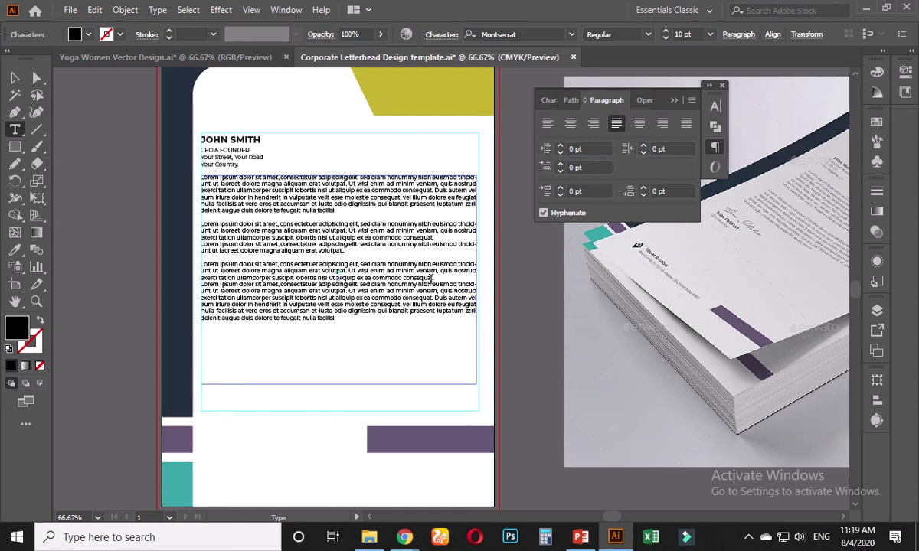
{"action": "key", "text": "Return"}
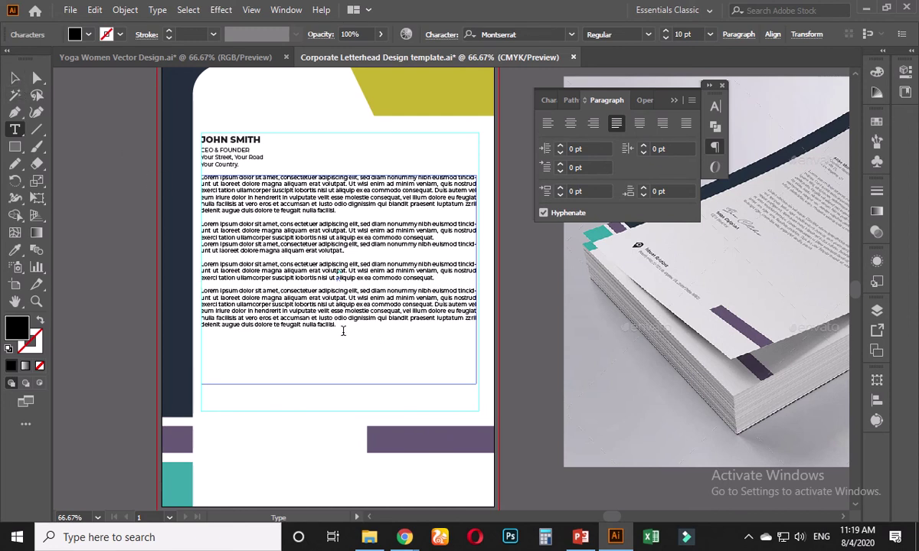
Step: Paste a copy of the third paragraph at the end of the body text
{"action": "left_click_drag", "start_coordinate": [437, 277], "coordinate": [201, 264]}
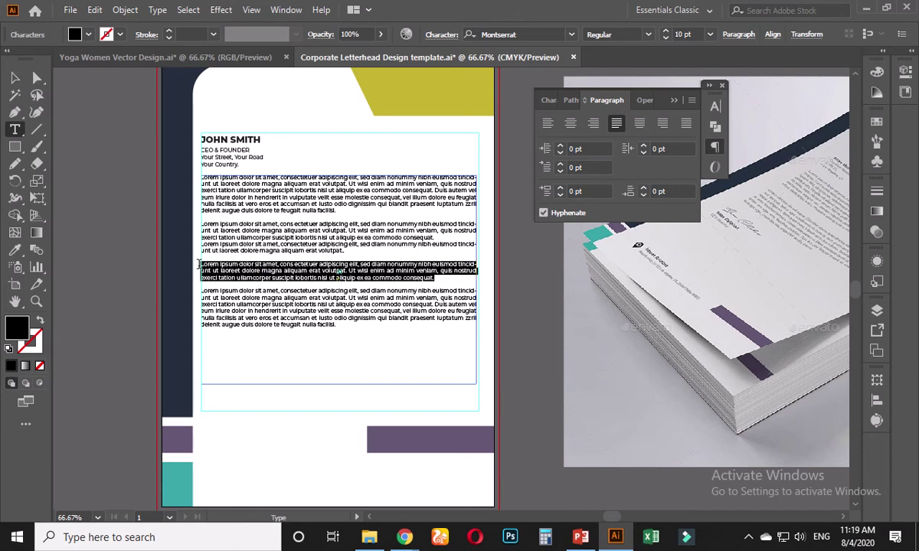
{"action": "left_click", "coordinate": [355, 328]}
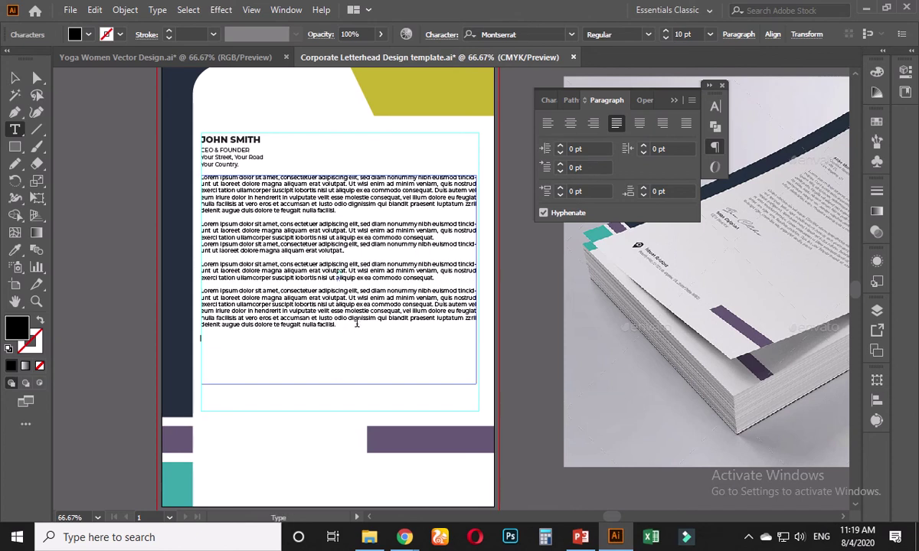
{"action": "type", "text": "Lorem ipsum dolor sit amet, cons ectetuer adipiscing elit, sed diam nonummy nibh euismod tincidunt ut laoreet dolore magna aliquam erat volutpat. Ut wisi enim ad minim veniam, quis nostrud exerci tation ullamcorper suscipit lobortis nisl ut aliquip ex ea commodo consequat."}
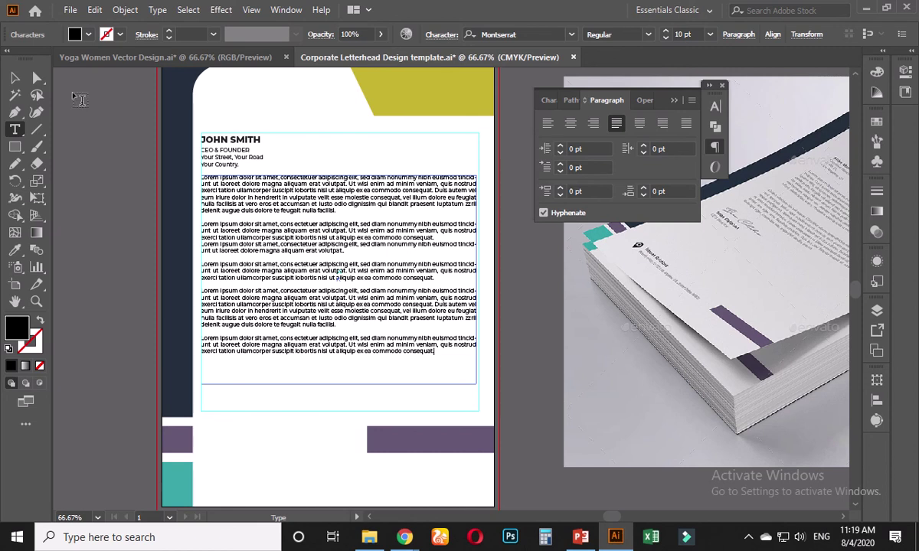
{"action": "left_click", "coordinate": [15, 78]}
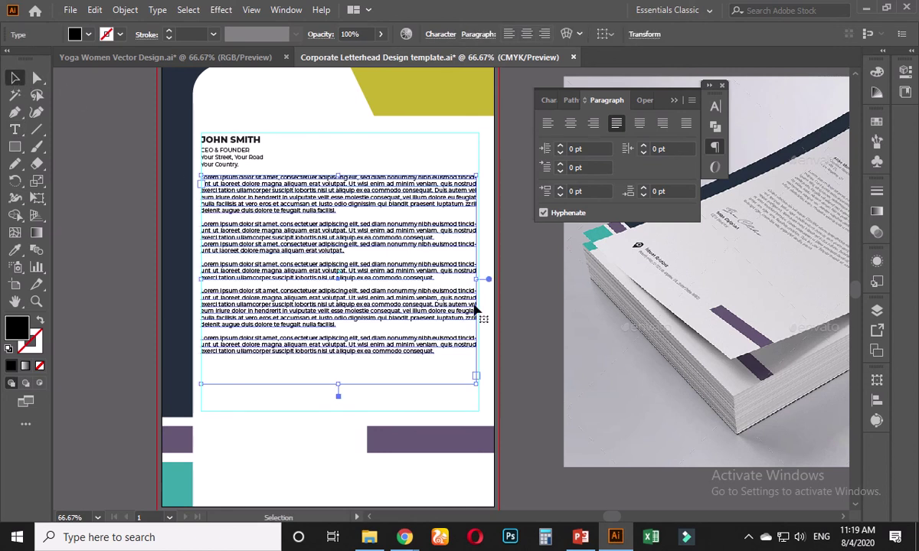
{"action": "left_click", "coordinate": [525, 314]}
{"action": "left_click_drag", "start_coordinate": [525, 314], "coordinate": [481, 358]}
Step: Merge the last body paragraph into the one before it
{"action": "left_click", "coordinate": [405, 348]}
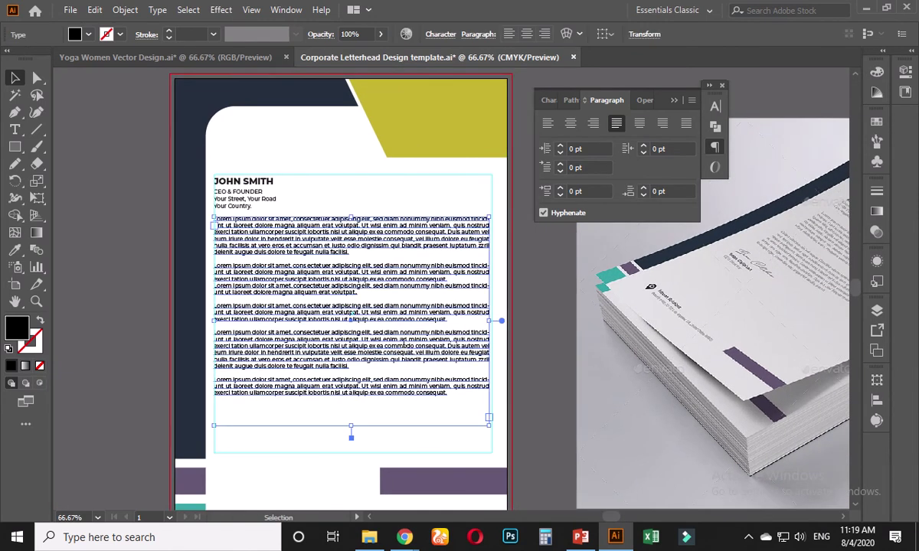
{"action": "key", "text": "t"}
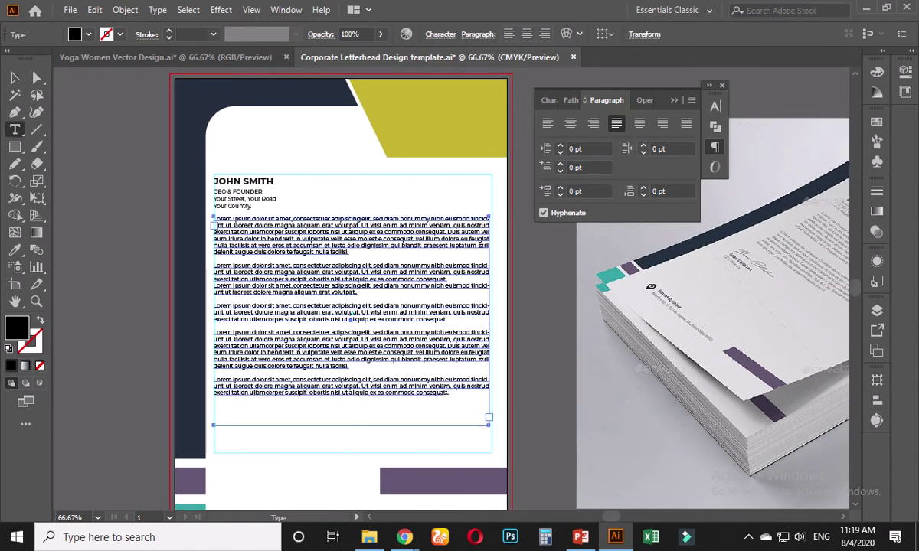
{"action": "left_click", "coordinate": [236, 381]}
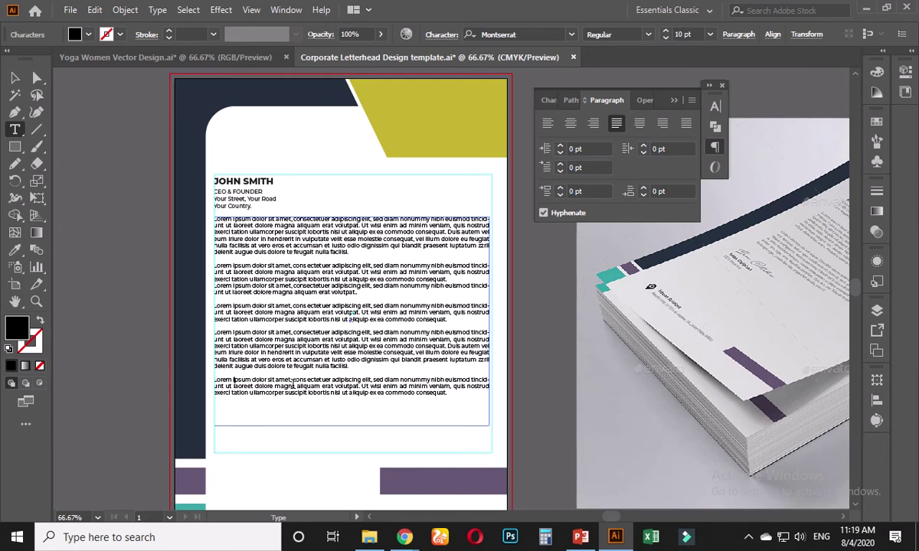
{"action": "key", "text": "BackSpace"}
{"action": "key", "text": "BackSpace"}
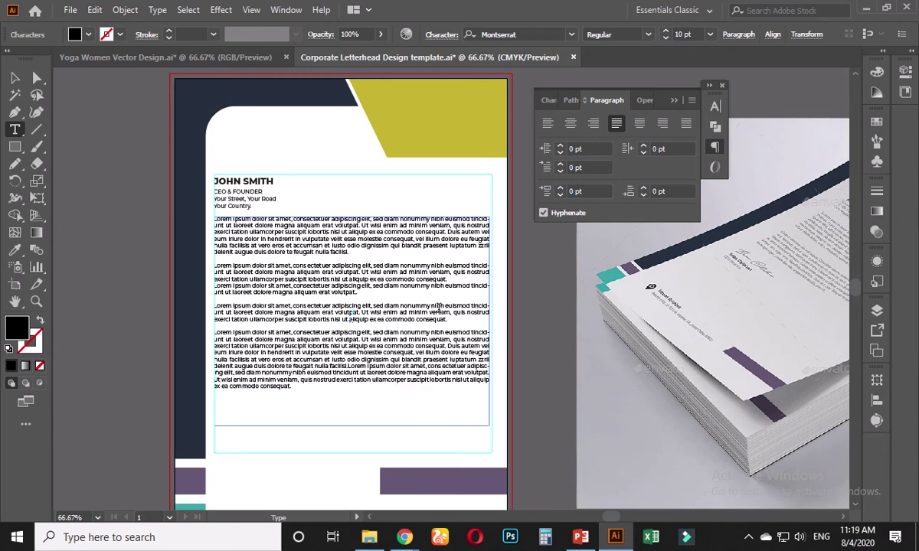
Step: Remove the surplus paragraph text, leaving blank lines between the three paragraphs
{"action": "left_click_drag", "start_coordinate": [361, 294], "coordinate": [215, 265]}
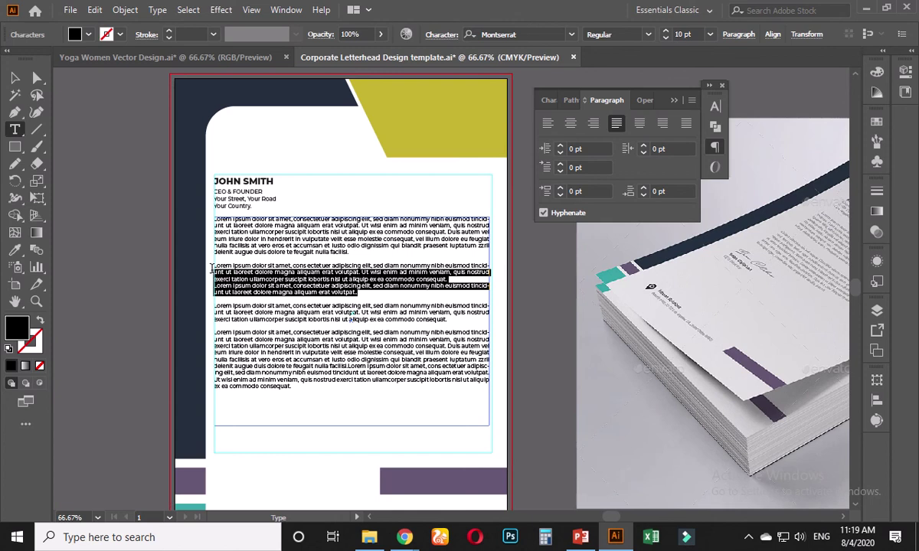
{"action": "key", "text": "BackSpace"}
{"action": "key", "text": "BackSpace"}
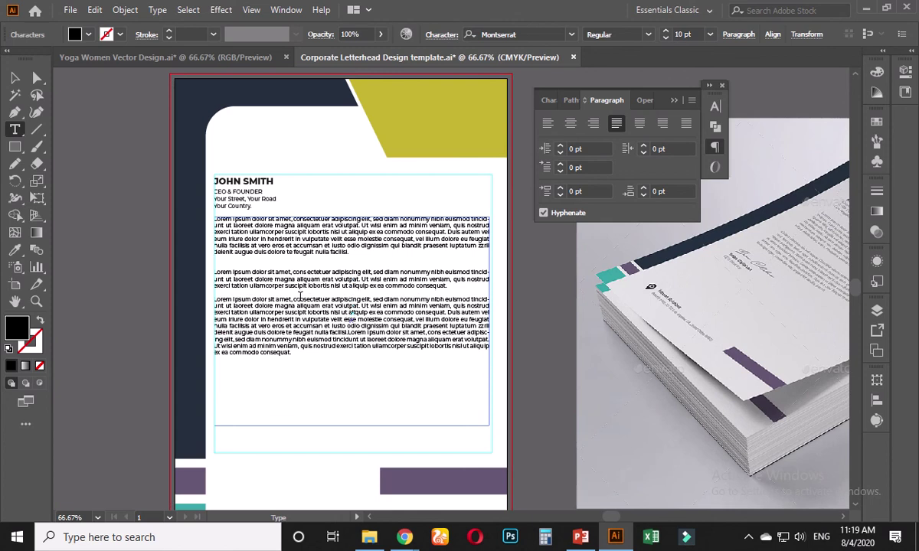
{"action": "key", "text": "Return"}
{"action": "key", "text": "BackSpace"}
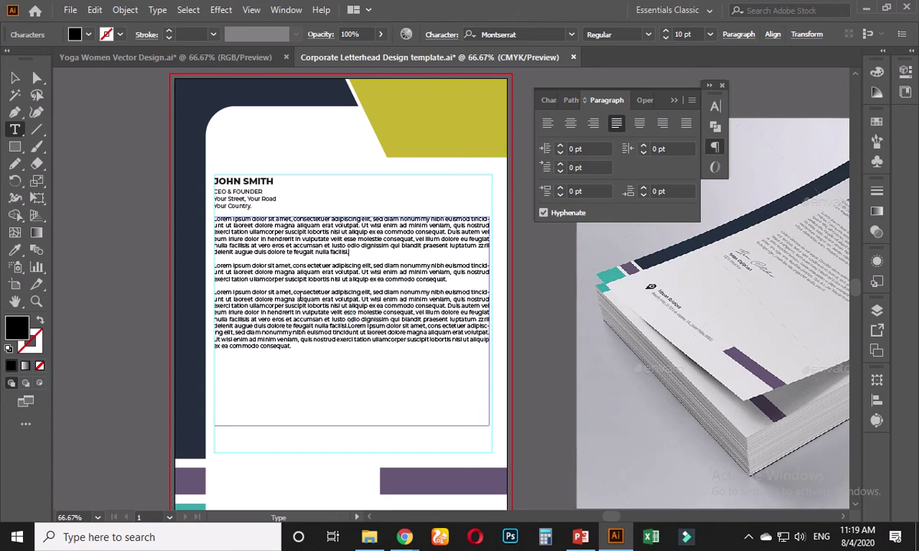
{"action": "key", "text": "Return"}
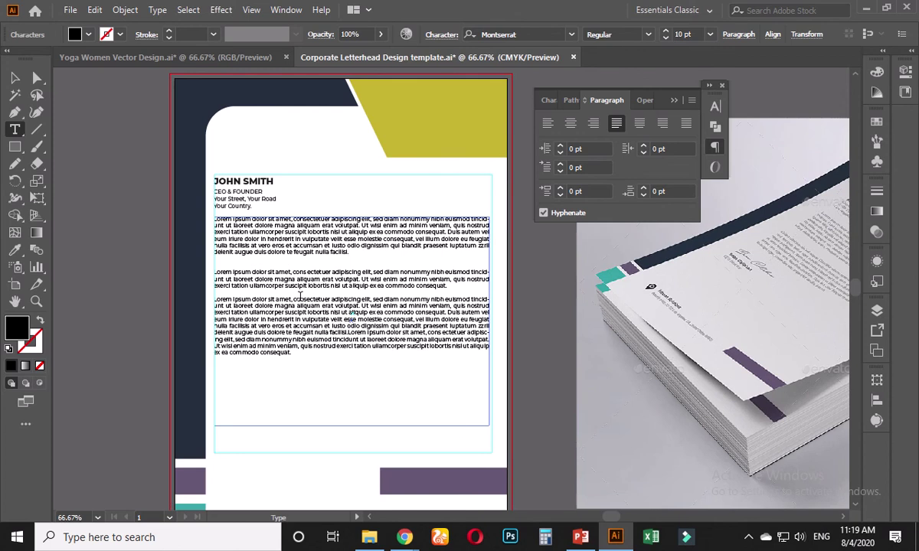
{"action": "key", "text": "Return"}
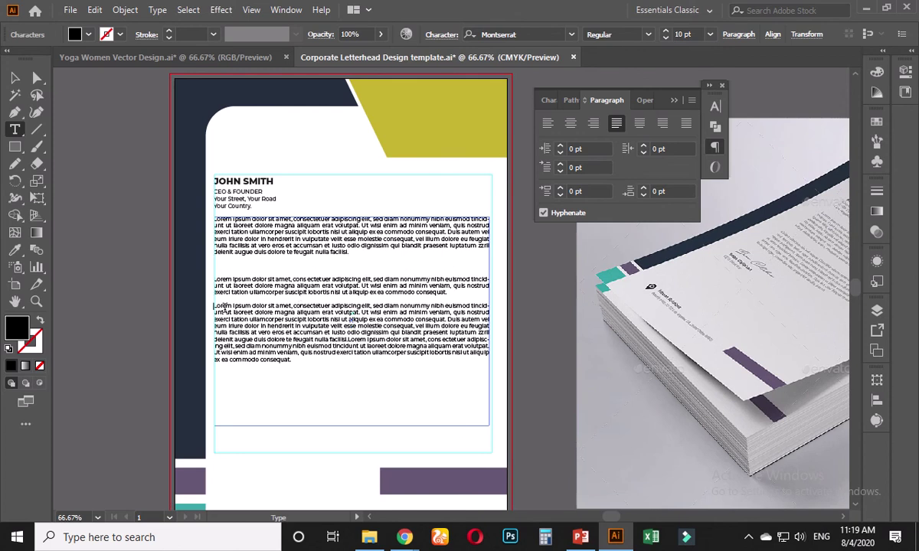
{"action": "key", "text": "Return"}
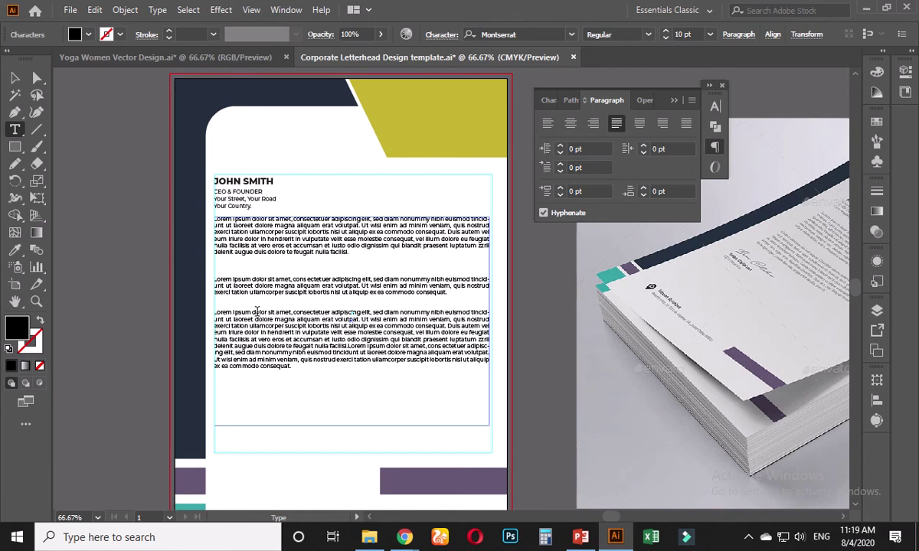
{"action": "key", "text": "Return"}
{"action": "key", "text": "BackSpace"}
{"action": "key", "text": "BackSpace"}
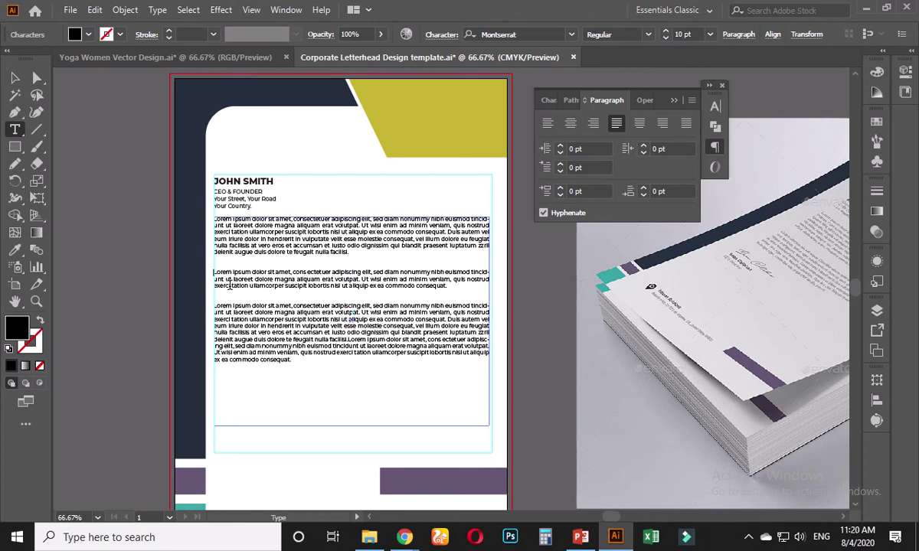
{"action": "key", "text": "ctrl+a"}
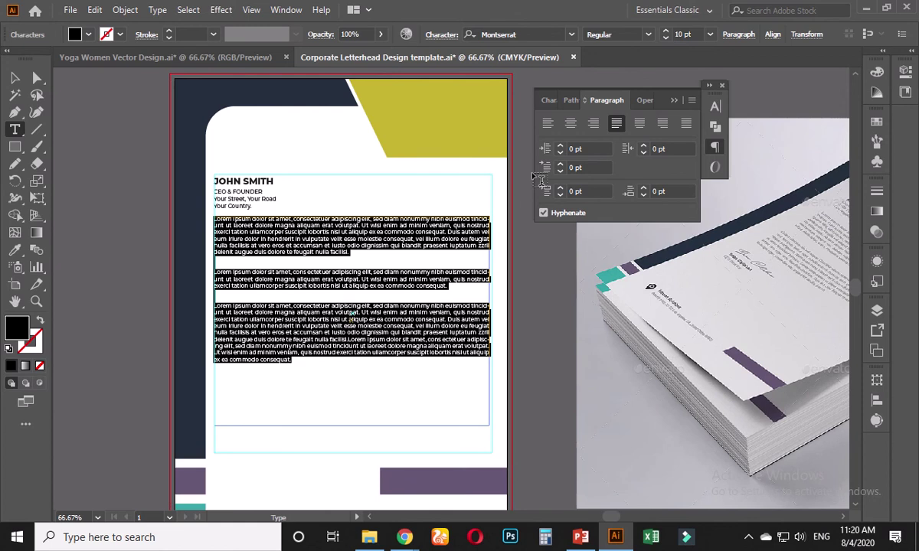
Step: Set the body paragraphs' font size to 11 pt
{"action": "left_click", "coordinate": [546, 99]}
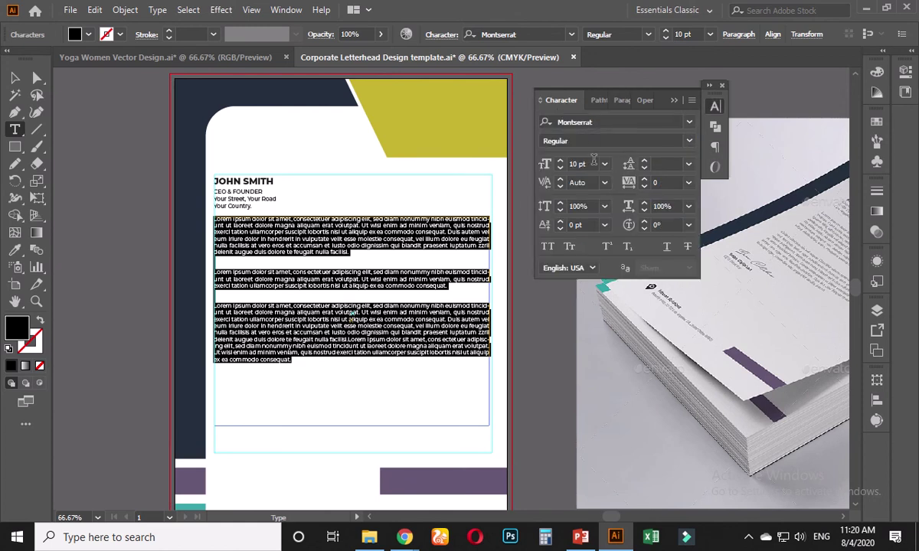
{"action": "left_click", "coordinate": [590, 163]}
{"action": "type", "text": "11"}
{"action": "key", "text": "Return"}
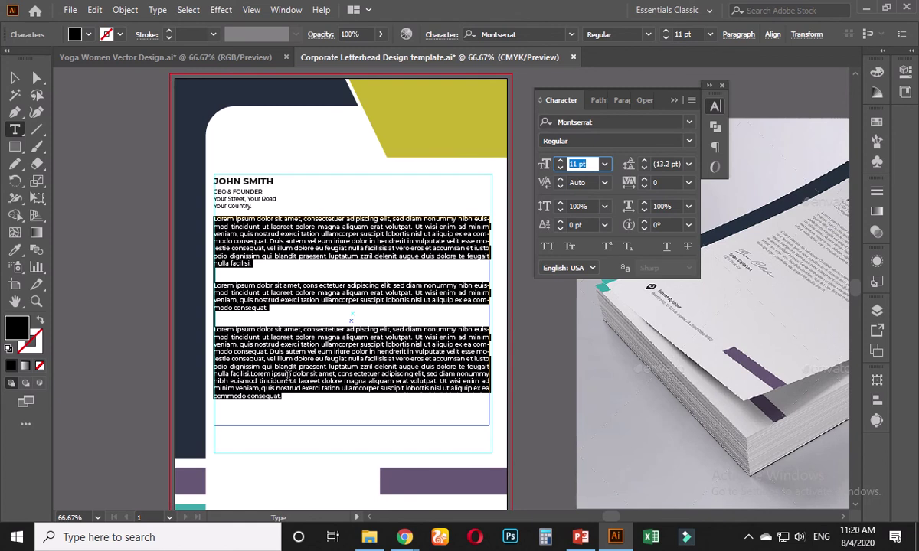
{"action": "left_click", "coordinate": [267, 308]}
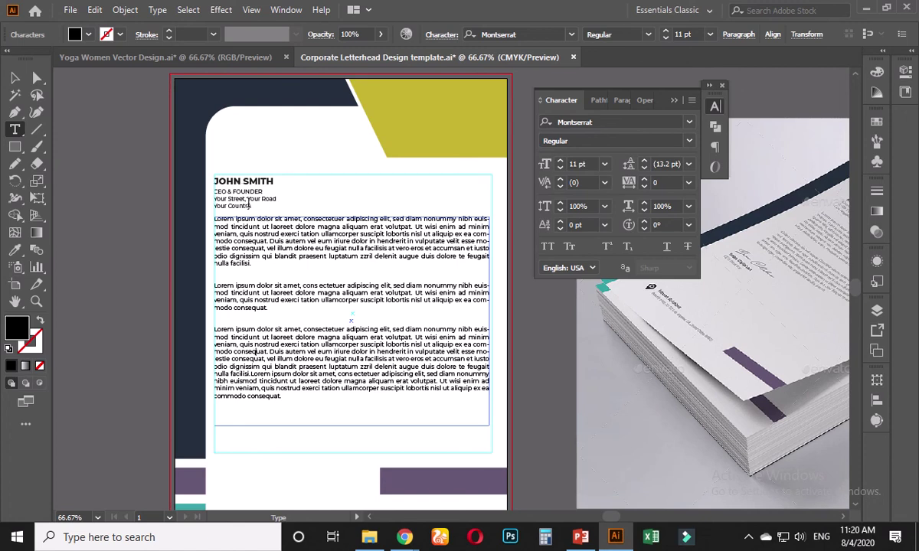
Step: Raise the two address lines and the CEO & FOUNDER line to 11 pt
{"action": "left_click_drag", "start_coordinate": [246, 199], "coordinate": [214, 194]}
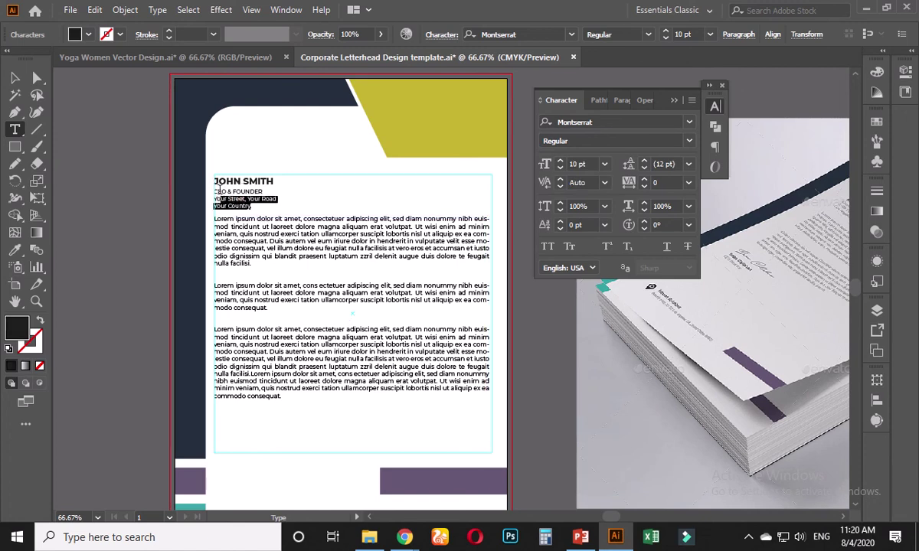
{"action": "left_click", "coordinate": [588, 163]}
{"action": "key", "text": "Up"}
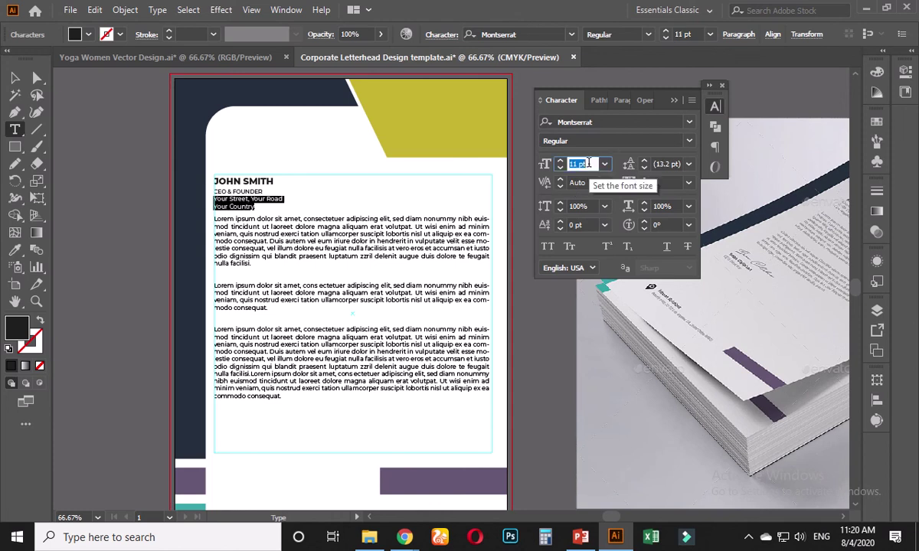
{"action": "left_click", "coordinate": [261, 190]}
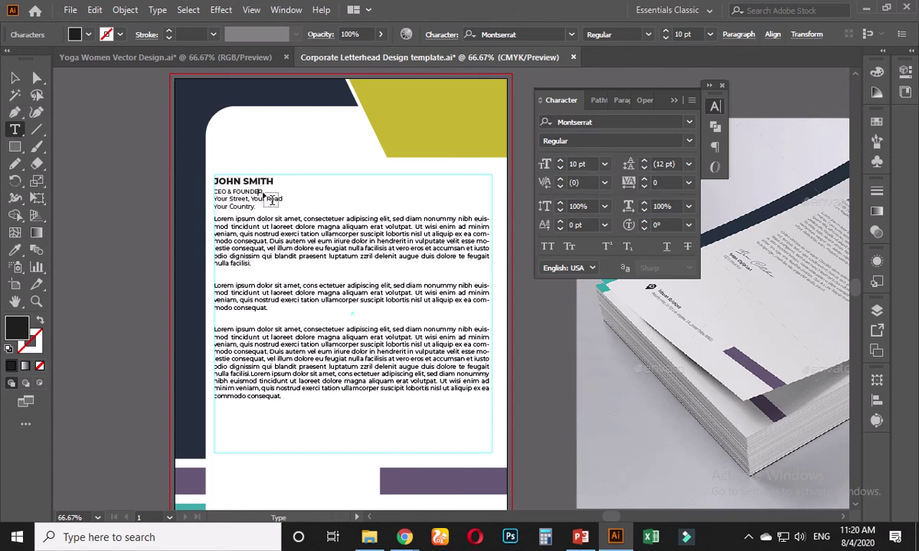
{"action": "left_click_drag", "start_coordinate": [262, 190], "coordinate": [214, 192]}
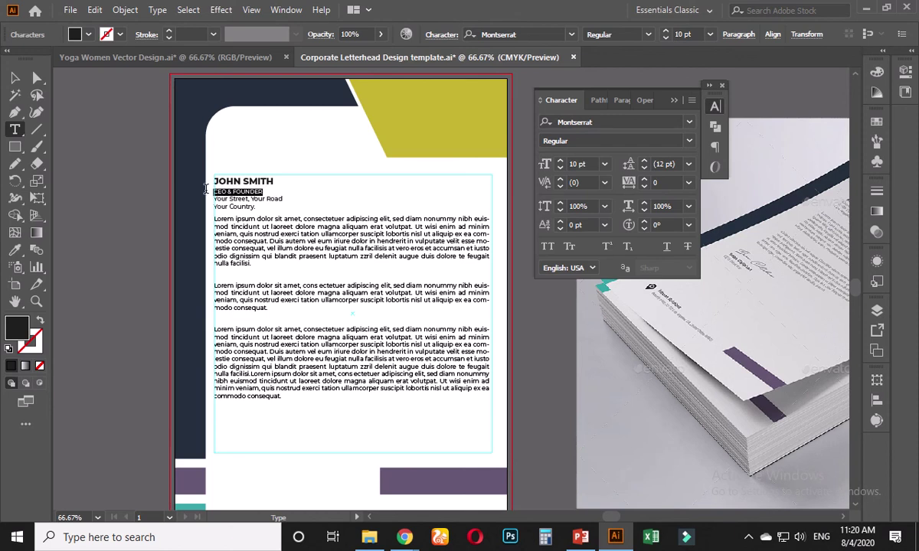
{"action": "left_click", "coordinate": [590, 163]}
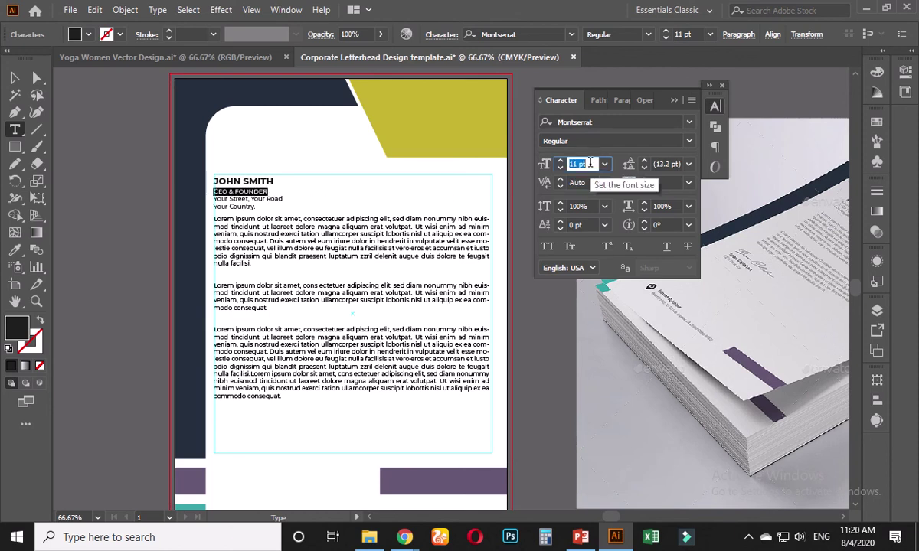
{"action": "key", "text": "Up"}
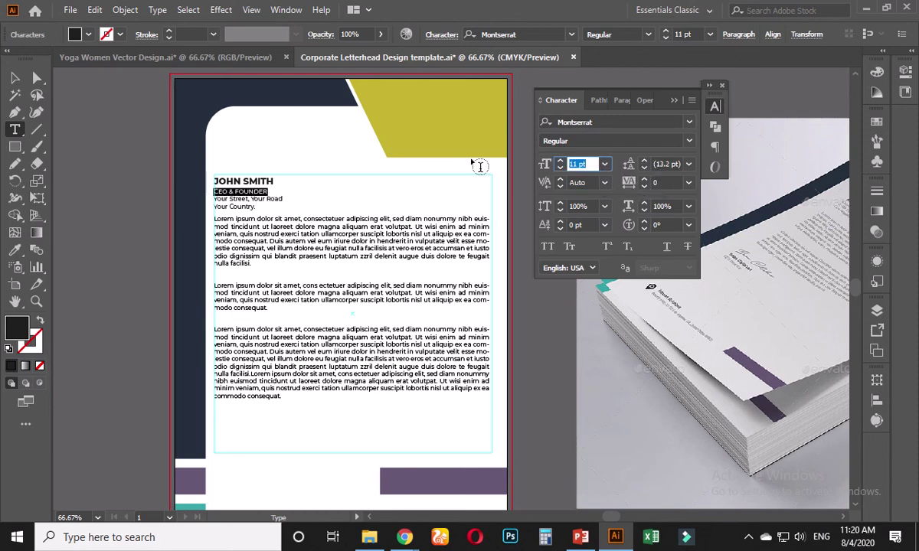
{"action": "left_click", "coordinate": [15, 78]}
{"action": "left_click", "coordinate": [138, 221]}
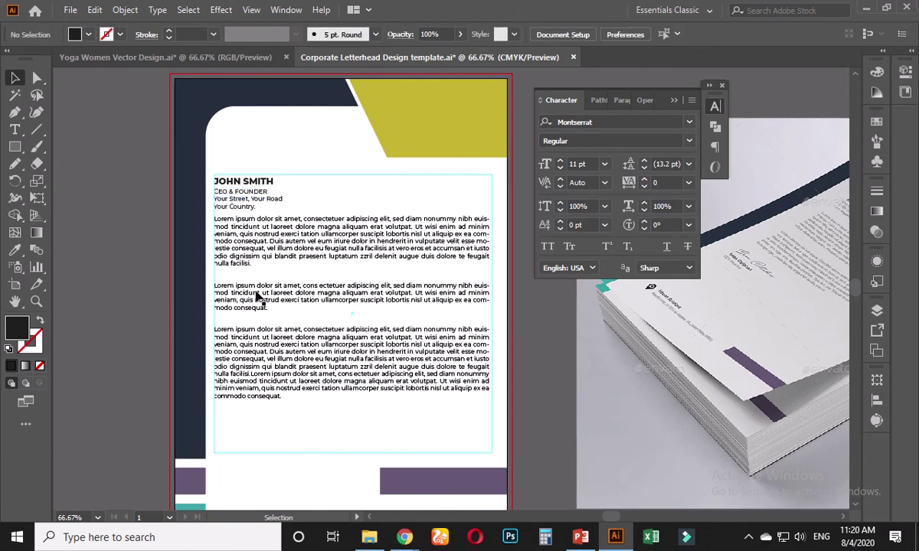
Step: Shorten the body text frame so its bottom edge sits just below the last line
{"action": "scroll", "coordinate": [322, 376], "scroll_direction": "up", "scroll_amount": 1}
{"action": "scroll", "coordinate": [322, 376], "scroll_direction": "down", "scroll_amount": 2}
{"action": "left_click", "coordinate": [323, 376]}
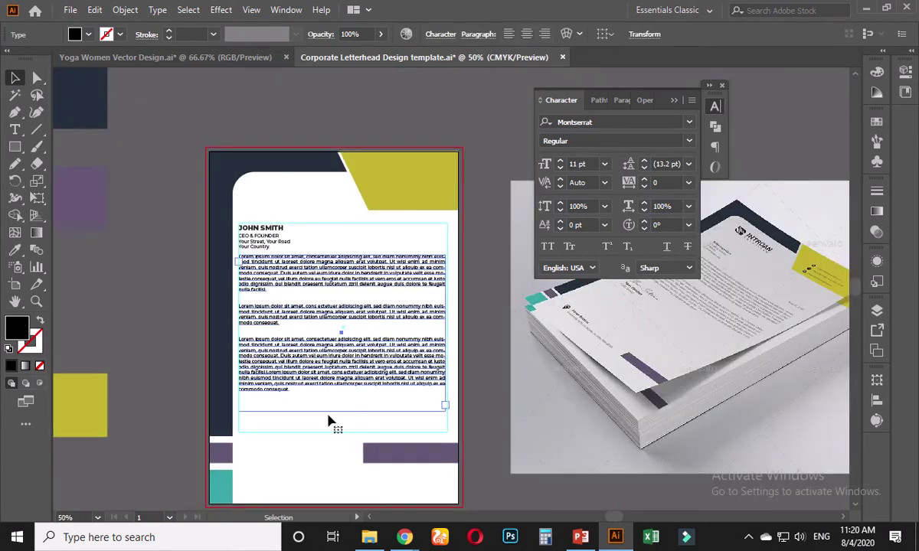
{"action": "scroll", "coordinate": [339, 438], "scroll_direction": "up", "scroll_amount": 1}
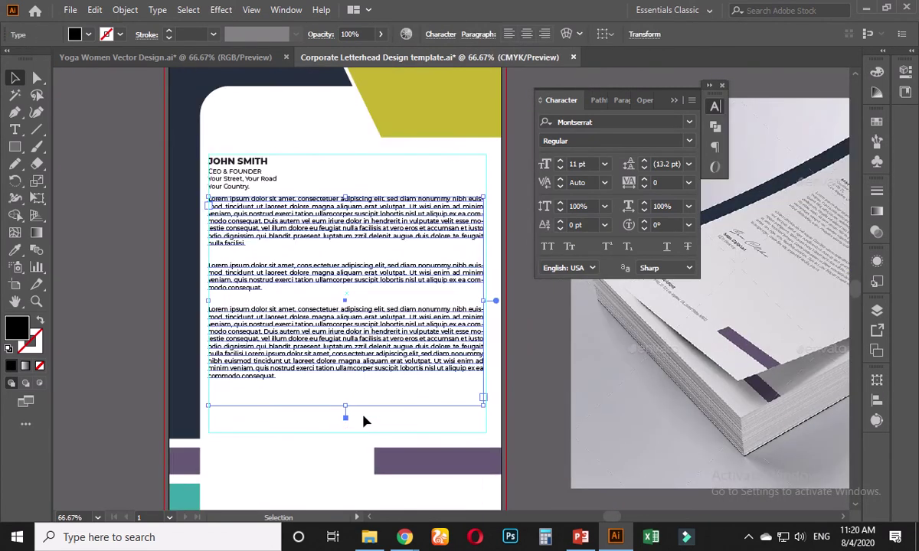
{"action": "left_click_drag", "start_coordinate": [349, 404], "coordinate": [348, 383]}
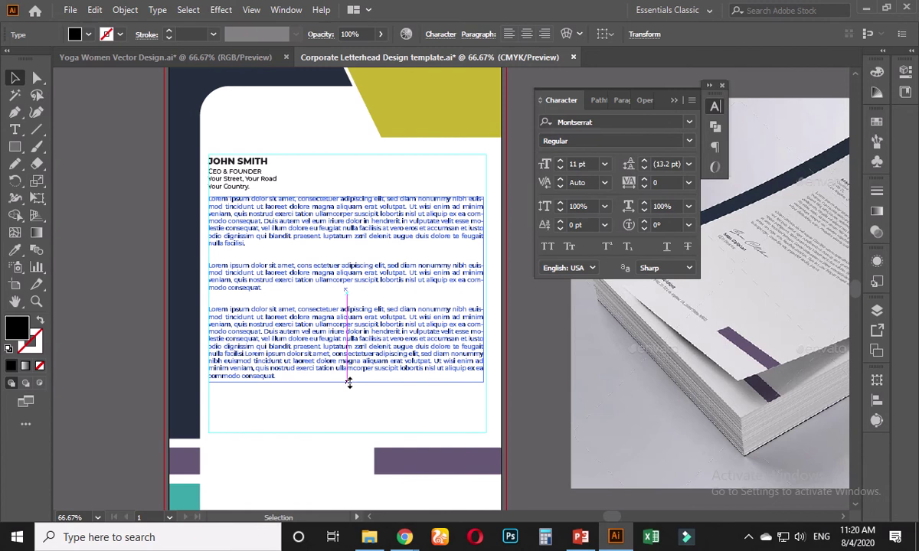
{"action": "left_click", "coordinate": [519, 360]}
Step: Bring up the graphicriver Introan letterhead reference image in the browser
{"action": "scroll", "coordinate": [291, 403], "scroll_direction": "up", "scroll_amount": 1}
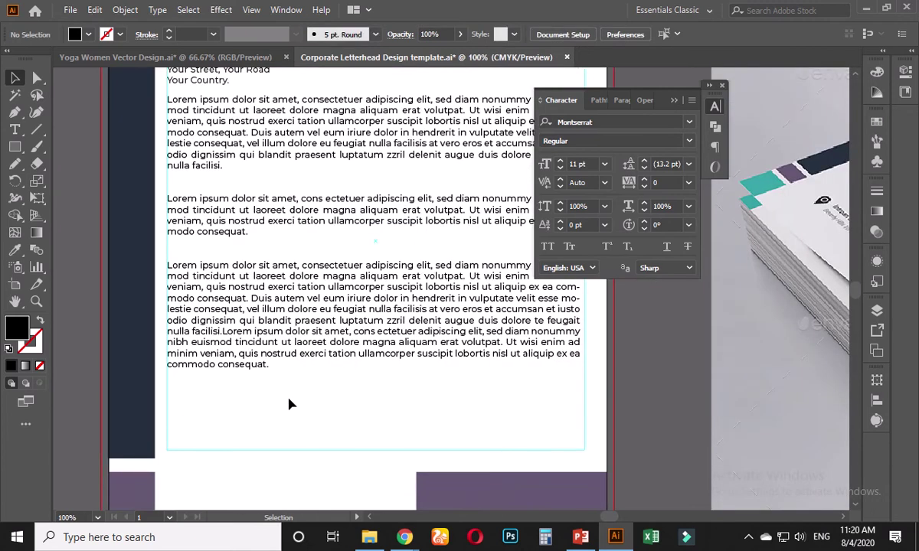
{"action": "scroll", "coordinate": [523, 385], "scroll_direction": "down", "scroll_amount": 2}
{"action": "left_click_drag", "start_coordinate": [522, 385], "coordinate": [366, 402]}
{"action": "scroll", "coordinate": [451, 320], "scroll_direction": "up", "scroll_amount": 1}
{"action": "scroll", "coordinate": [452, 320], "scroll_direction": "up", "scroll_amount": 2}
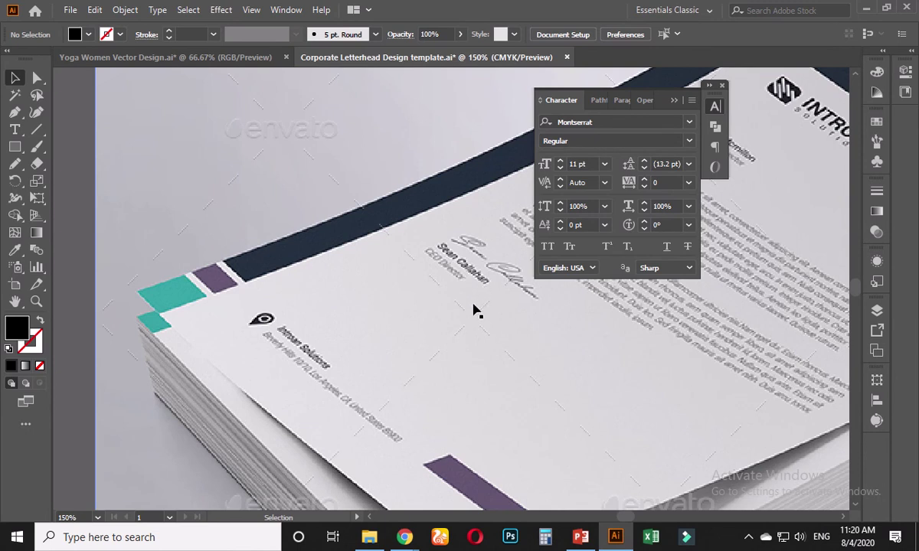
{"action": "scroll", "coordinate": [474, 310], "scroll_direction": "down", "scroll_amount": 2}
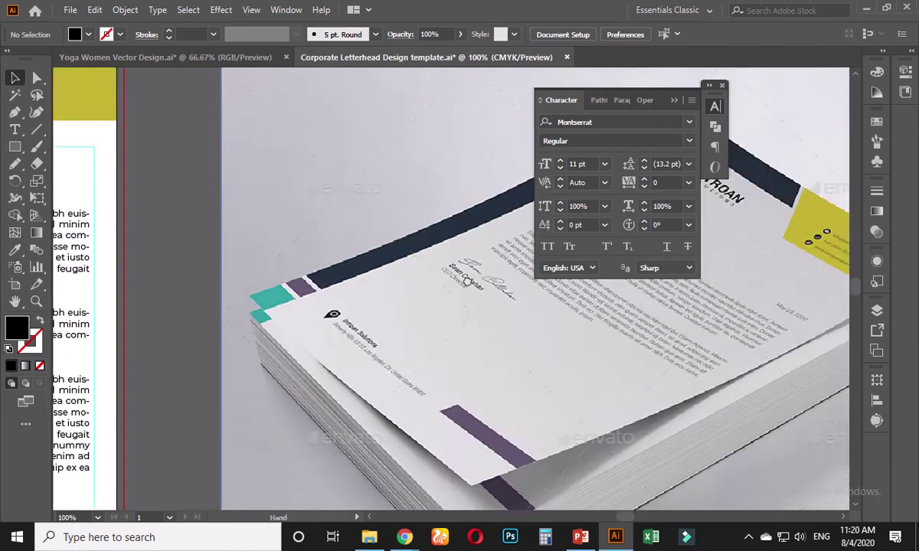
{"action": "scroll", "coordinate": [349, 374], "scroll_direction": "up", "scroll_amount": 3}
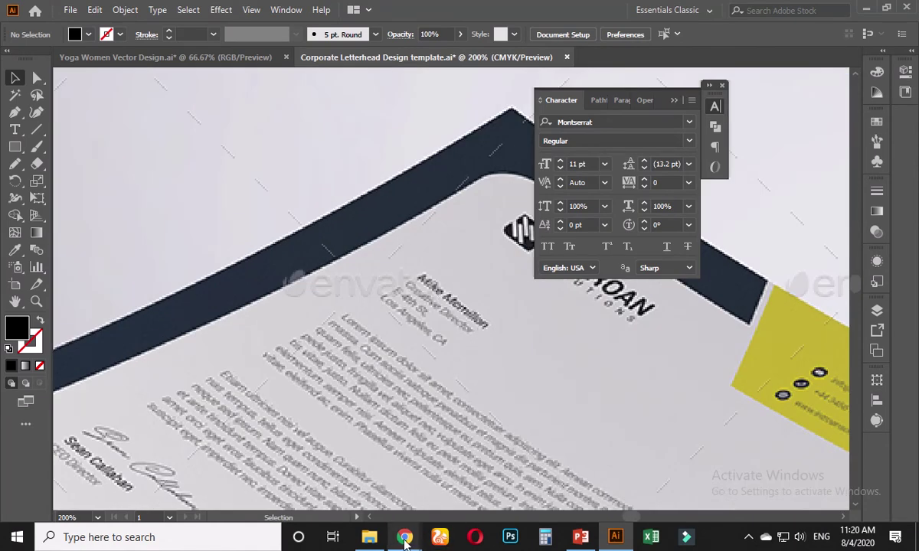
{"action": "mouse_move", "coordinate": [404, 536]}
{"action": "left_click", "coordinate": [352, 459]}
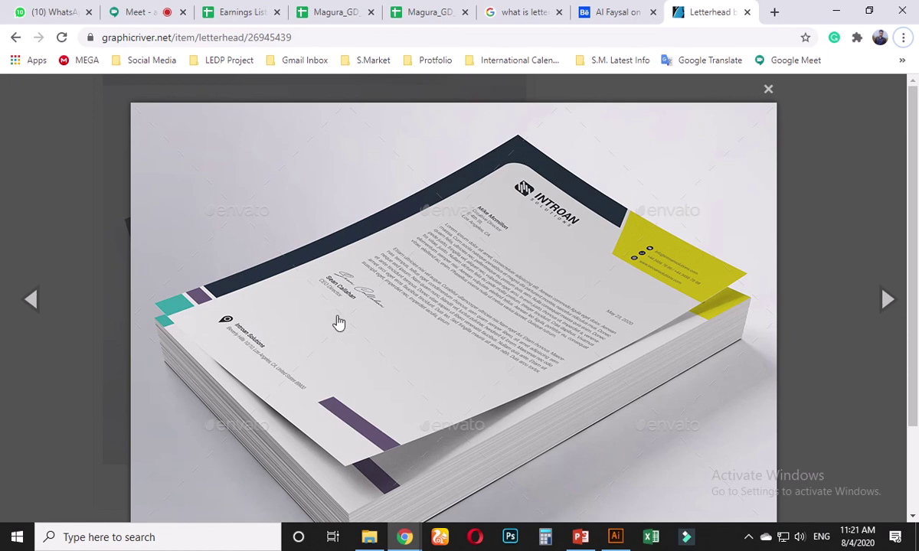
Step: View the close-up Introan reference image in Chrome, then return to the Illustrator document
{"action": "left_click", "coordinate": [769, 87]}
{"action": "scroll", "coordinate": [375, 398], "scroll_direction": "down", "scroll_amount": 3}
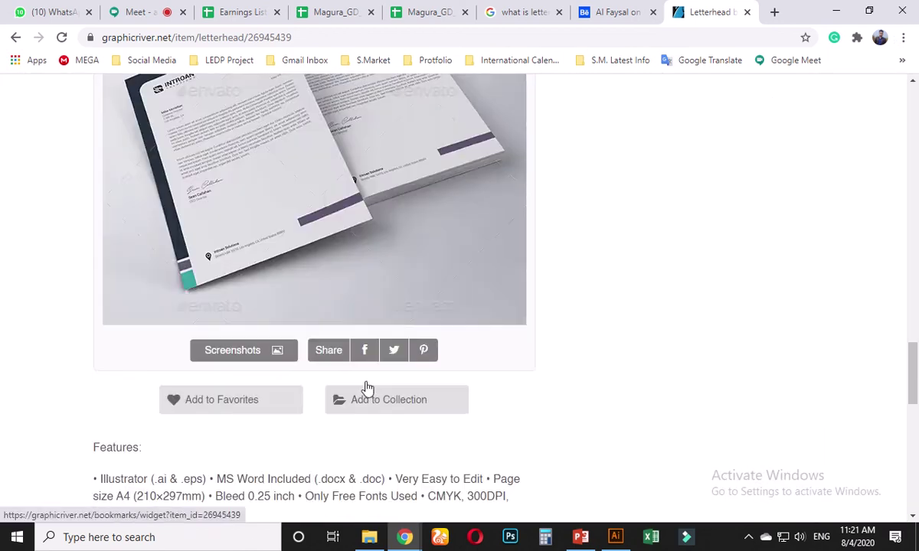
{"action": "scroll", "coordinate": [375, 386], "scroll_direction": "down", "scroll_amount": 5}
{"action": "scroll", "coordinate": [359, 354], "scroll_direction": "up", "scroll_amount": 4}
{"action": "left_click", "coordinate": [314, 268]}
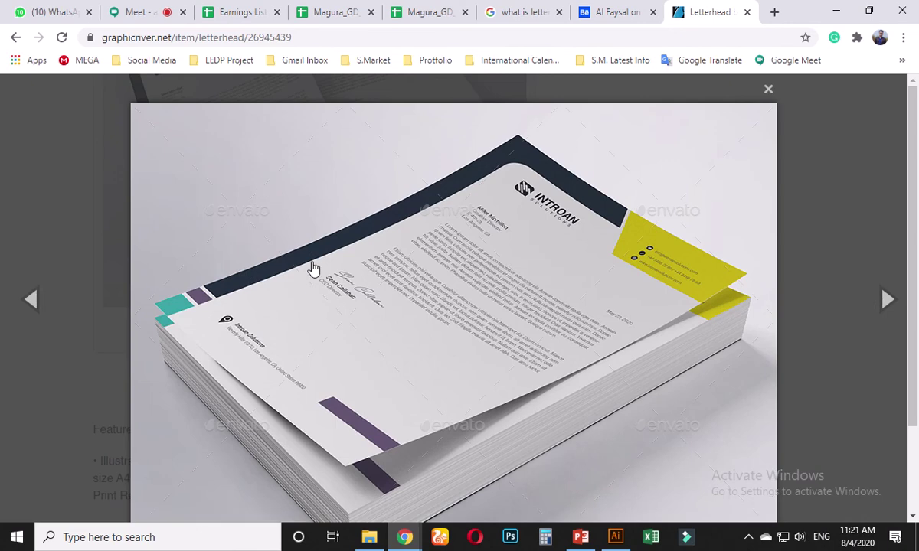
{"action": "left_click", "coordinate": [884, 298]}
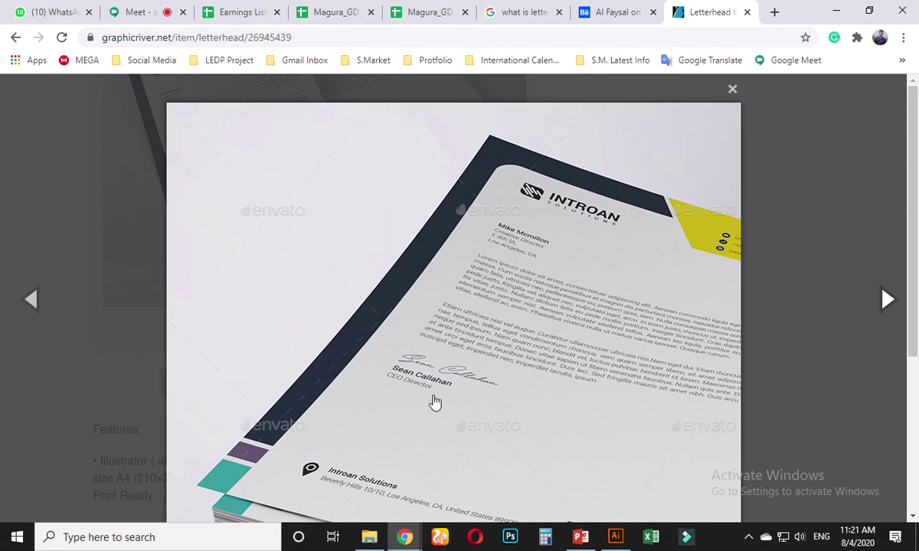
{"action": "left_click", "coordinate": [615, 537]}
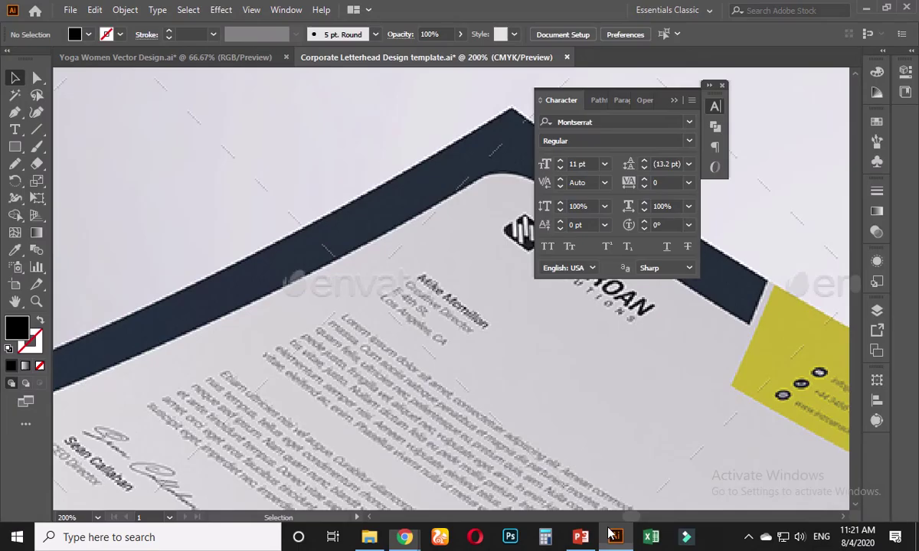
Step: Replace CEO & FOUNDER with 'Founder & Director' and set it to 12 pt
{"action": "scroll", "coordinate": [336, 307], "scroll_direction": "down", "scroll_amount": 5}
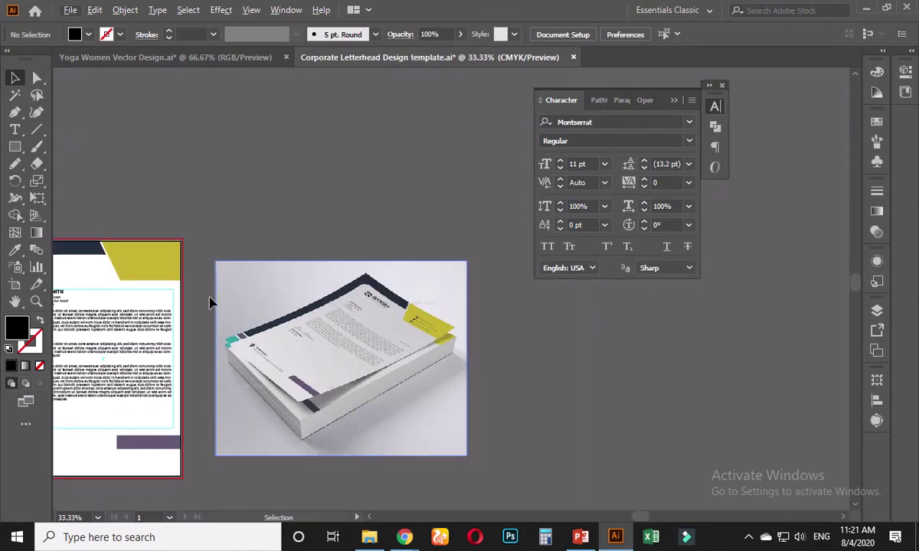
{"action": "scroll", "coordinate": [303, 346], "scroll_direction": "left", "scroll_amount": 3}
{"action": "scroll", "coordinate": [302, 346], "scroll_direction": "up", "scroll_amount": 4}
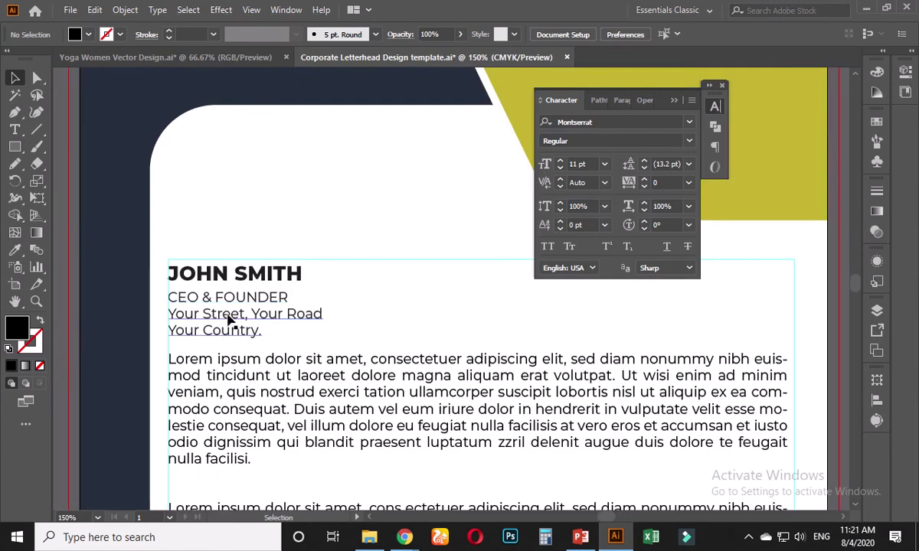
{"action": "left_click", "coordinate": [227, 304]}
{"action": "double_click", "coordinate": [222, 296]}
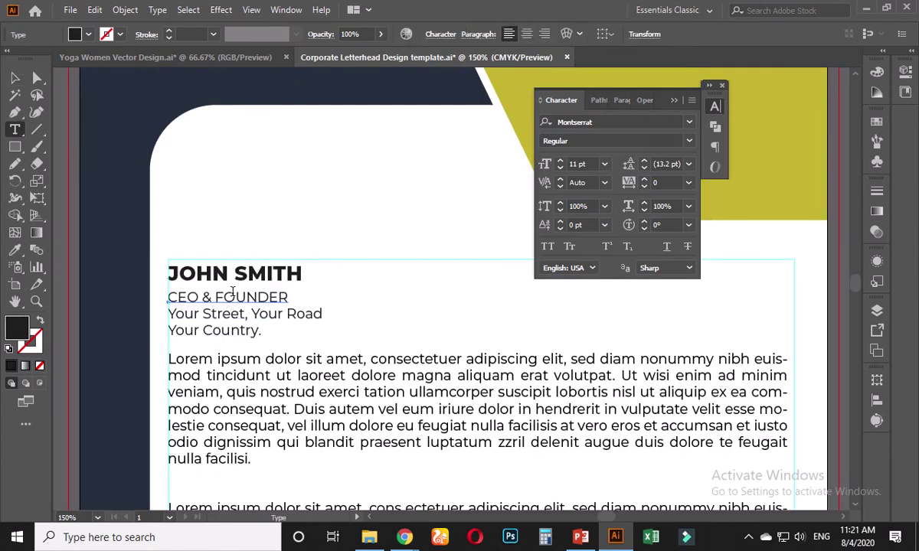
{"action": "left_click_drag", "start_coordinate": [286, 292], "coordinate": [167, 297]}
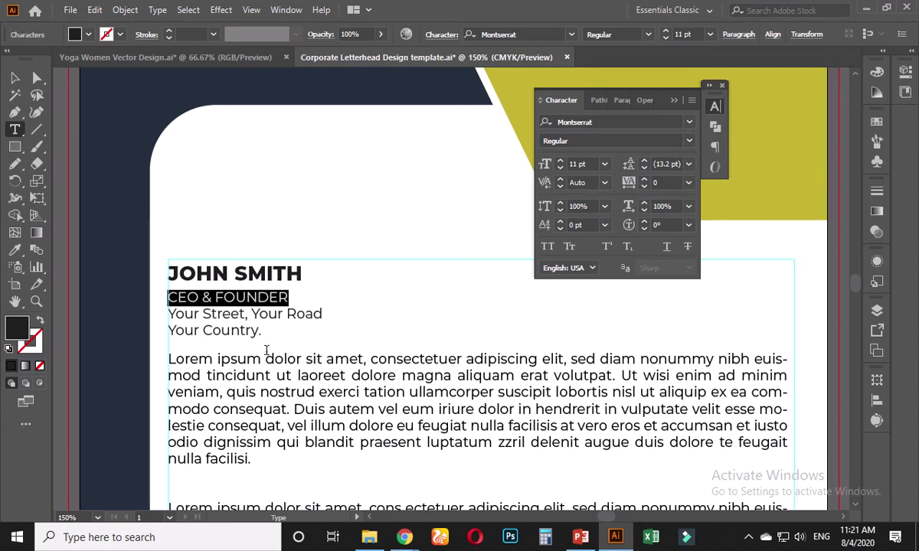
{"action": "type", "text": "Fo"}
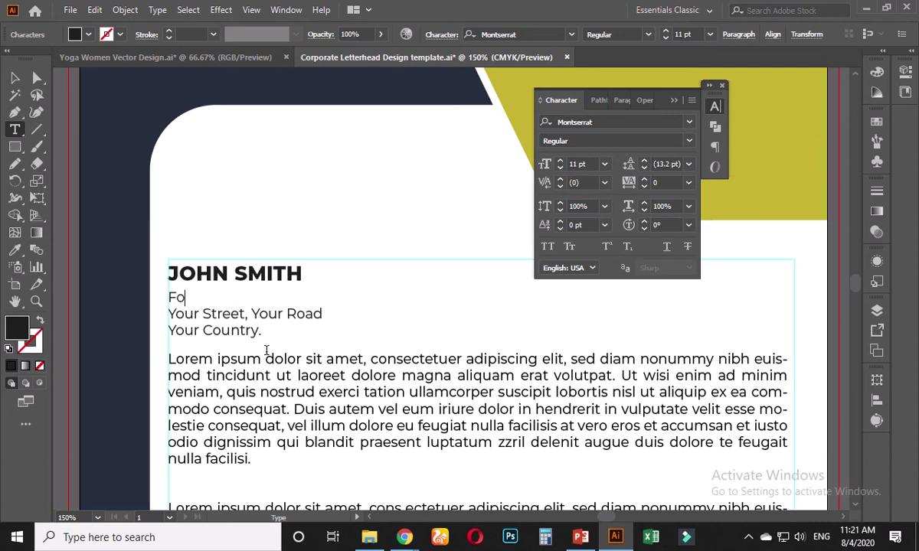
{"action": "type", "text": "under & Dir"}
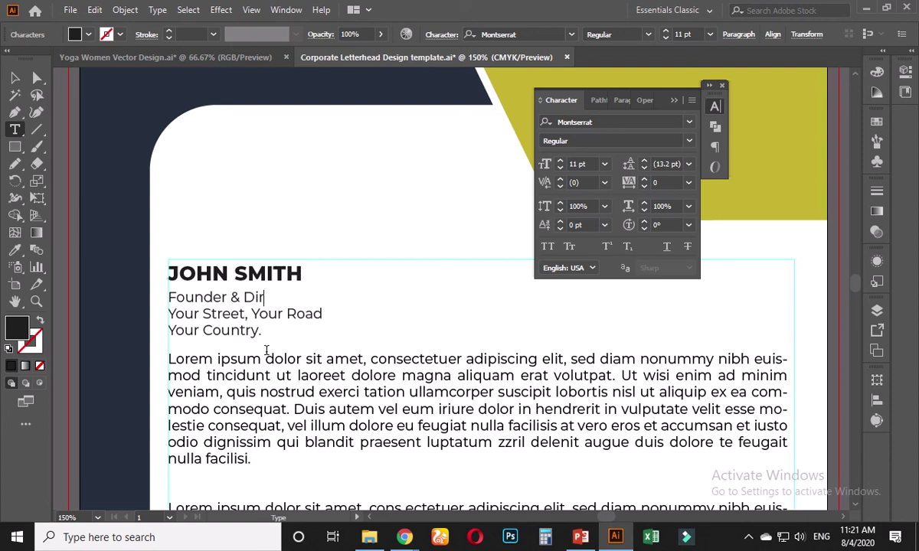
{"action": "type", "text": "ector"}
{"action": "left_click_drag", "start_coordinate": [300, 297], "coordinate": [167, 297]}
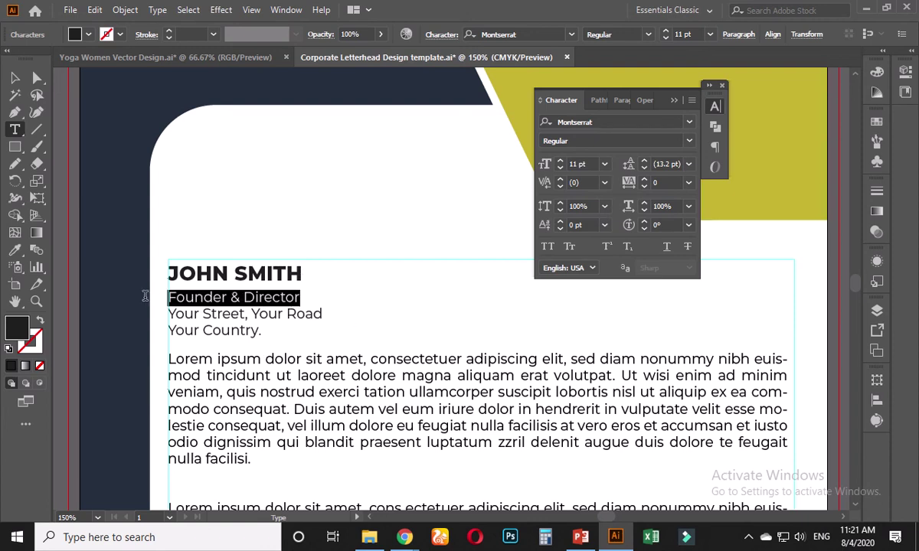
{"action": "left_click", "coordinate": [578, 163]}
{"action": "key", "text": "Up"}
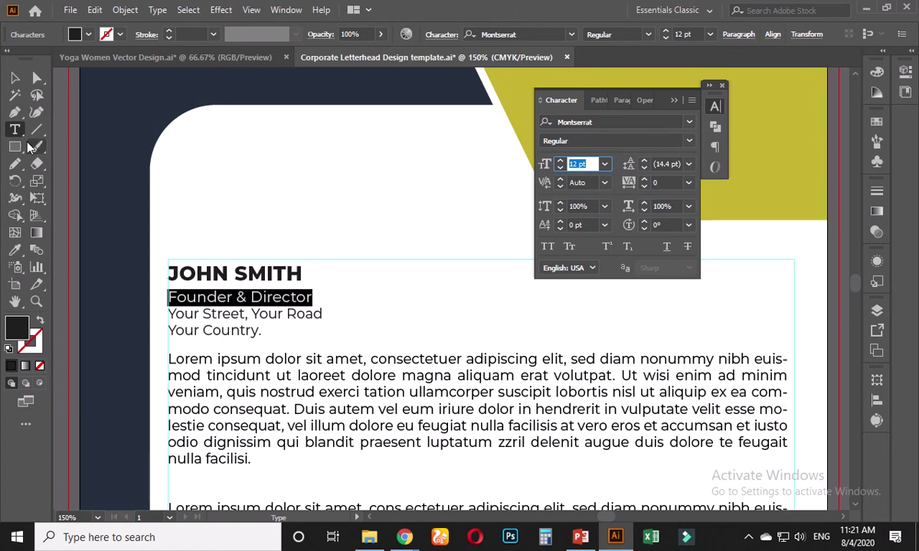
{"action": "left_click", "coordinate": [14, 77]}
Step: Alt-drag a copy of the name and Founder & Director block below the body text
{"action": "left_click", "coordinate": [112, 280]}
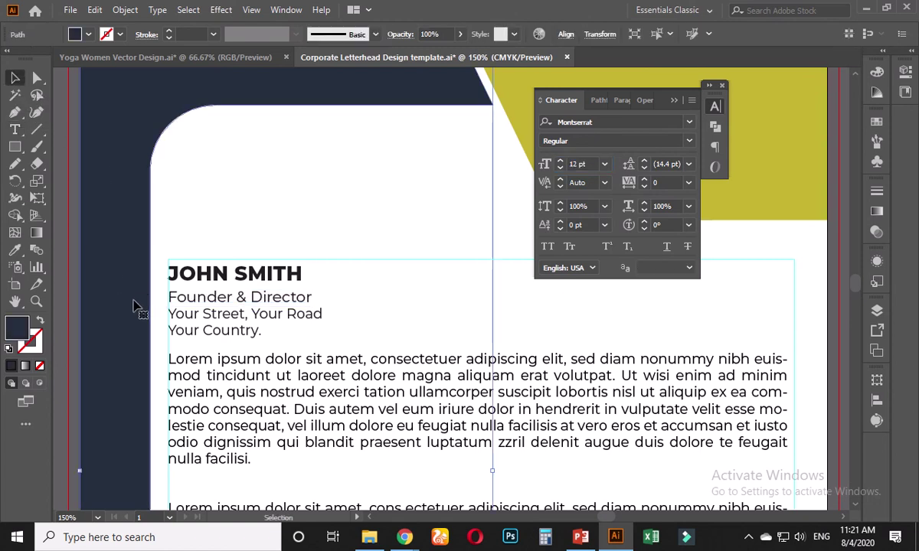
{"action": "scroll", "coordinate": [170, 322], "scroll_direction": "down", "scroll_amount": 3}
{"action": "scroll", "coordinate": [228, 273], "scroll_direction": "up", "scroll_amount": 3}
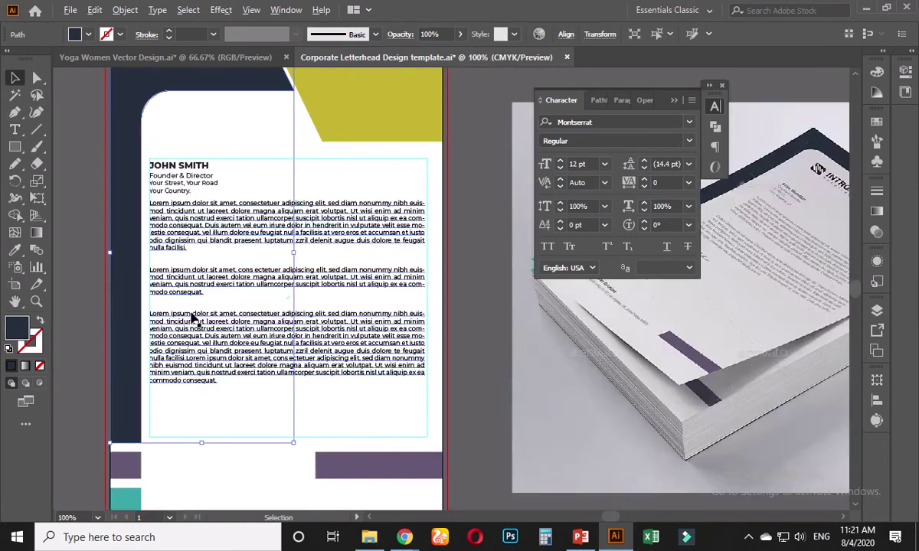
{"action": "scroll", "coordinate": [248, 262], "scroll_direction": "down", "scroll_amount": 3}
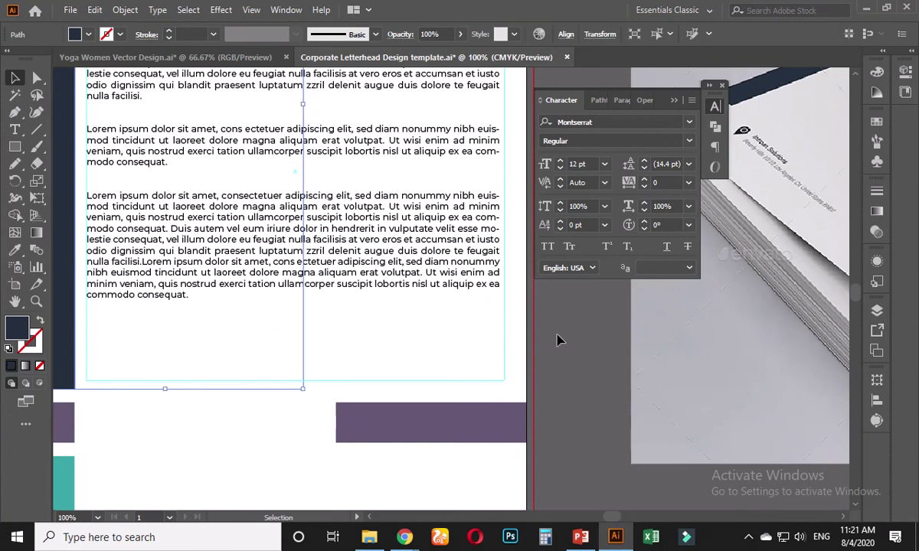
{"action": "left_click", "coordinate": [496, 311]}
{"action": "scroll", "coordinate": [496, 311], "scroll_direction": "down", "scroll_amount": 2}
{"action": "scroll", "coordinate": [335, 144], "scroll_direction": "up", "scroll_amount": 1}
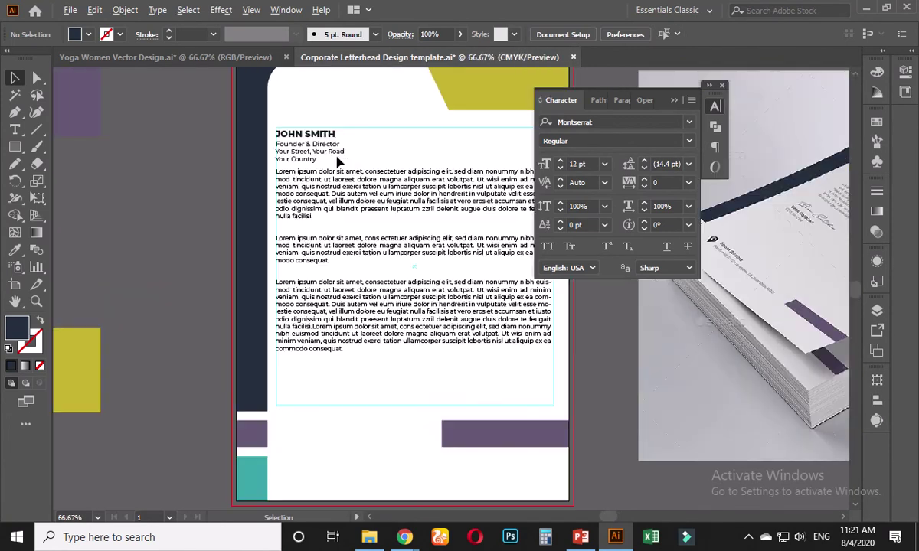
{"action": "left_click", "coordinate": [322, 138]}
{"action": "left_click", "coordinate": [321, 138]}
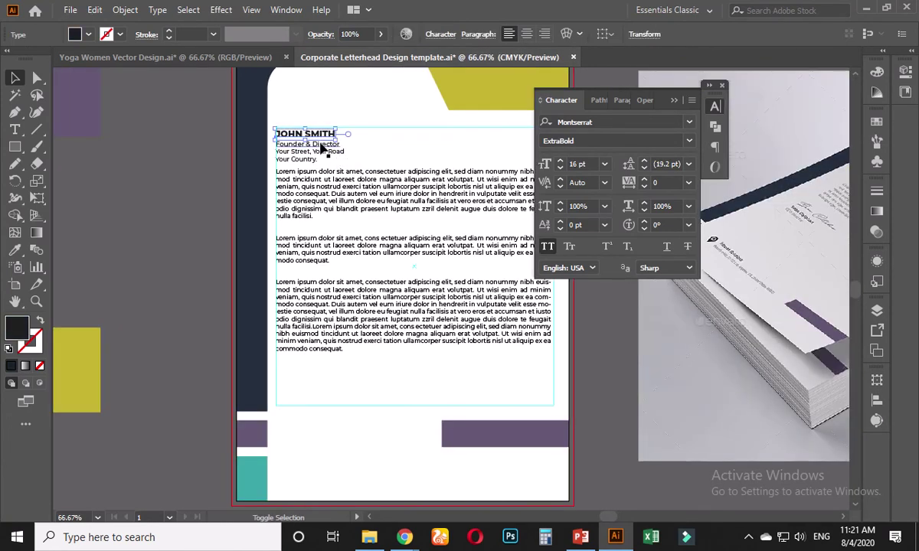
{"action": "left_click", "coordinate": [321, 147], "text": "shift"}
{"action": "left_click_drag", "start_coordinate": [321, 145], "coordinate": [326, 379]}
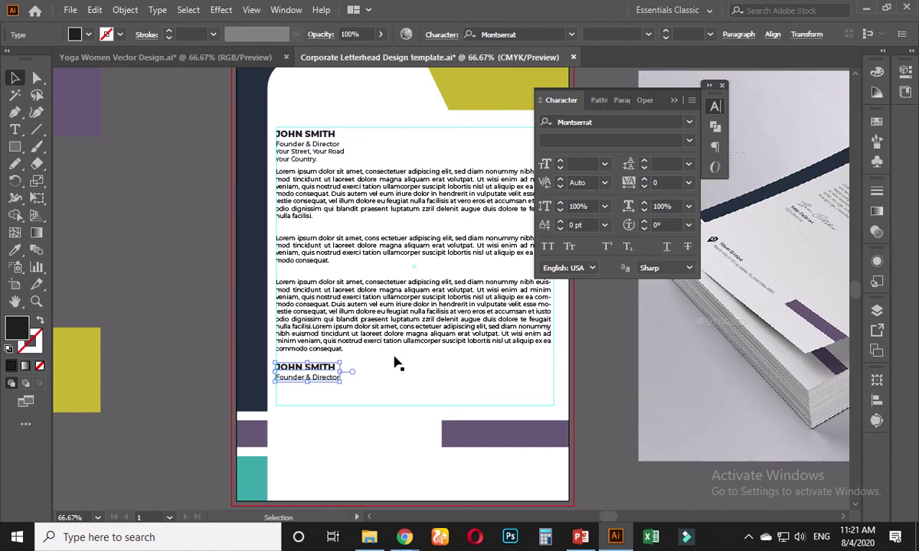
{"action": "left_click", "coordinate": [595, 367]}
Step: Nudge the copied name block slightly lower
{"action": "scroll", "coordinate": [320, 428], "scroll_direction": "up", "scroll_amount": 3}
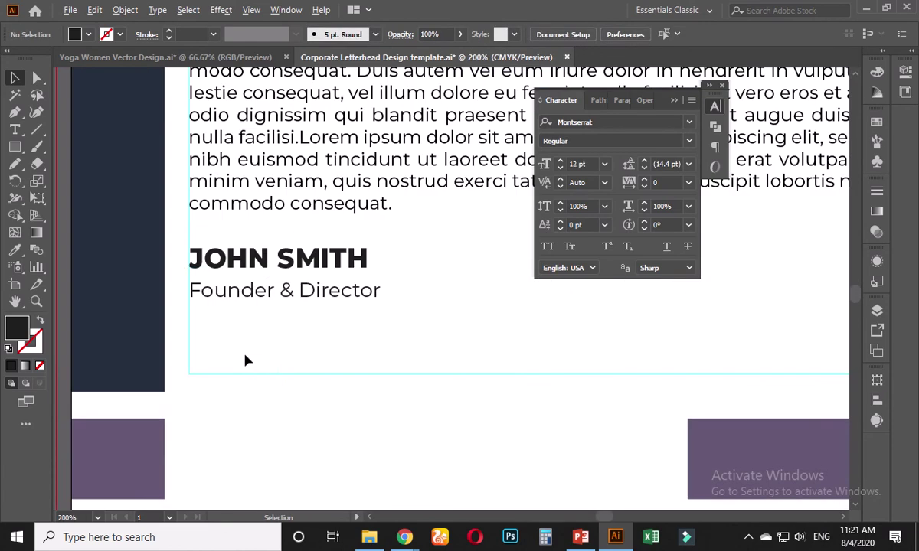
{"action": "left_click", "coordinate": [269, 264]}
{"action": "left_click", "coordinate": [269, 299], "text": "shift"}
{"action": "left_click_drag", "start_coordinate": [269, 300], "coordinate": [259, 355]}
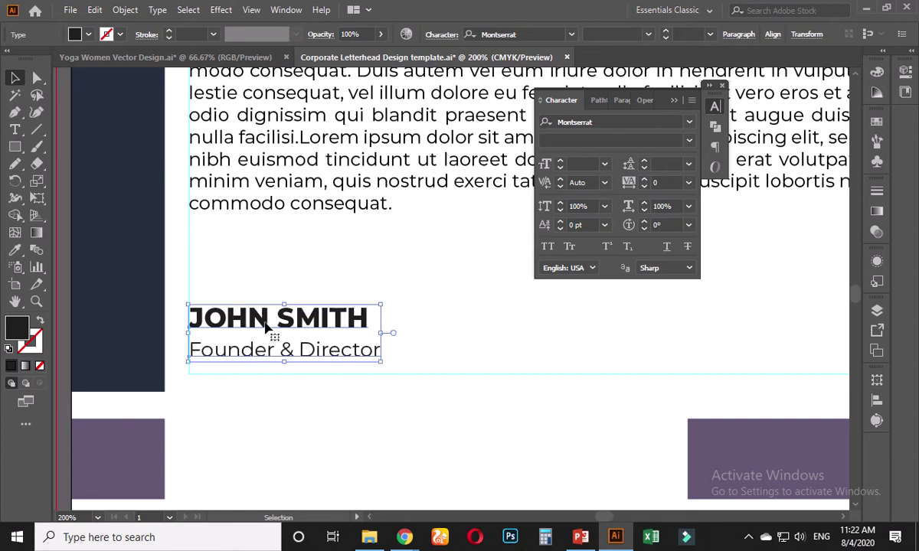
Step: Change the copy's first name to the second signer's and its title to 'Managing Director'
{"action": "double_click", "coordinate": [265, 320]}
{"action": "left_click_drag", "start_coordinate": [266, 316], "coordinate": [190, 318]}
{"action": "type", "text": "MICHAEL"}
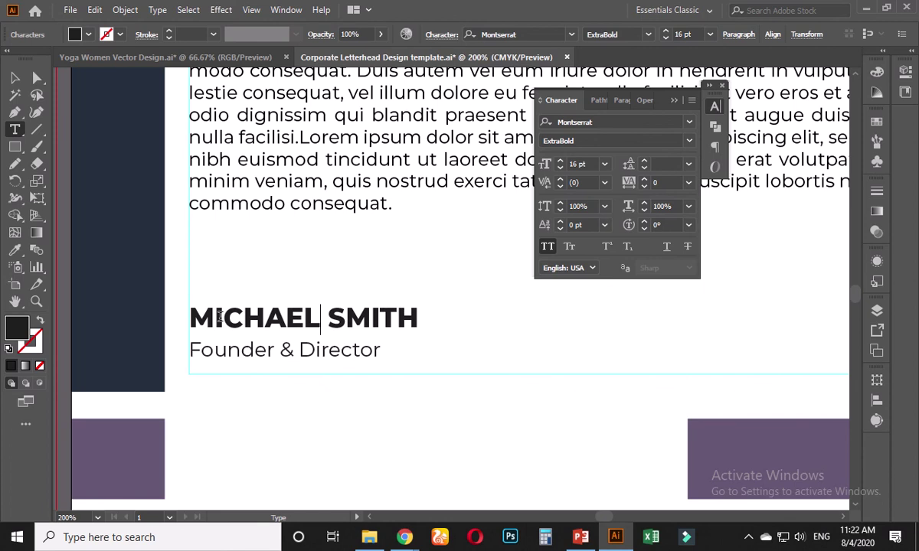
{"action": "left_click", "coordinate": [318, 352]}
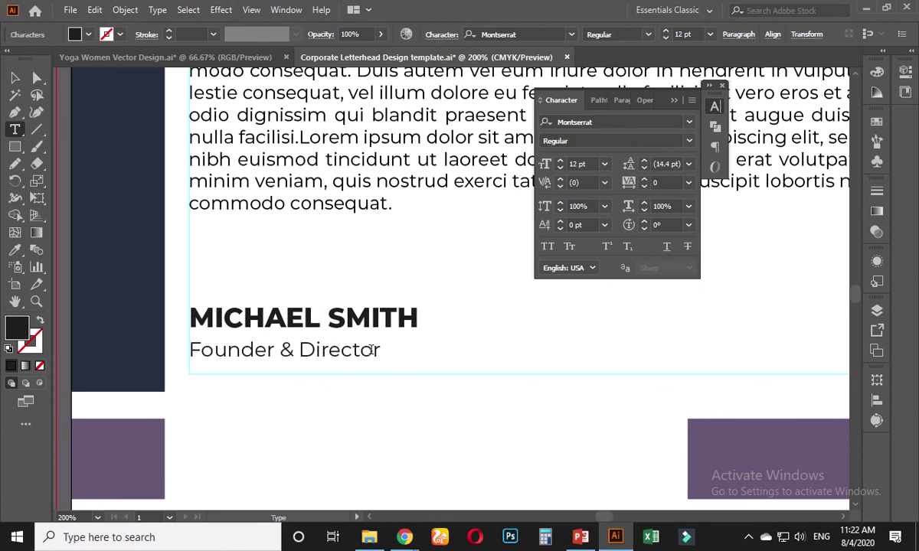
{"action": "left_click_drag", "start_coordinate": [380, 349], "coordinate": [190, 349]}
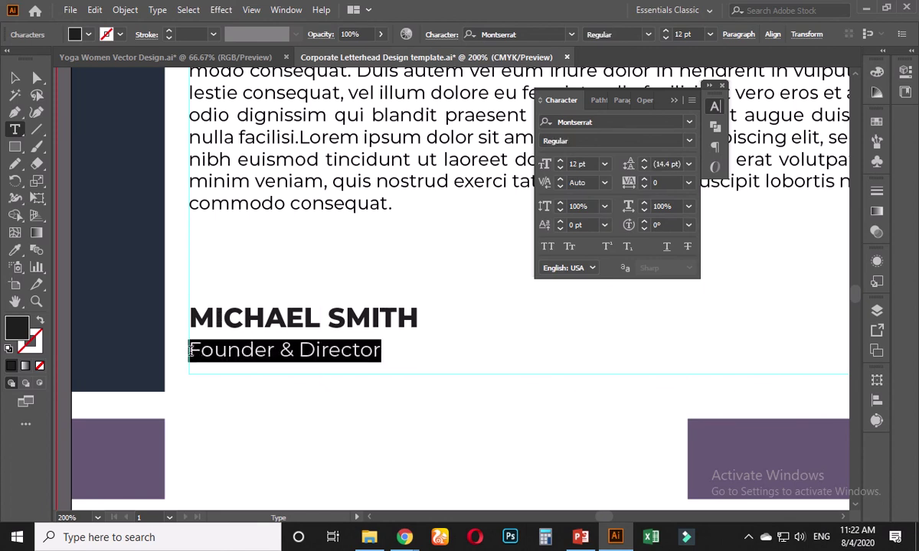
{"action": "type", "text": "Managin"}
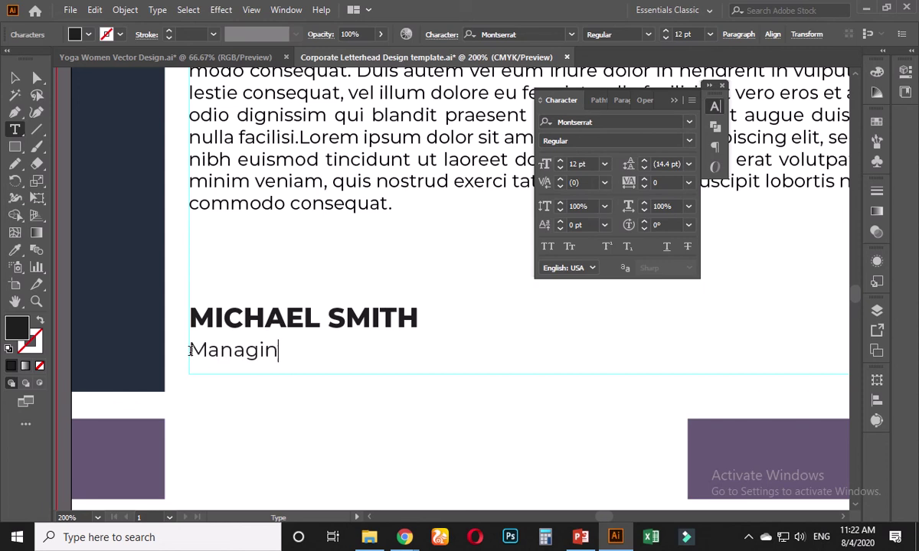
{"action": "type", "text": "g Director"}
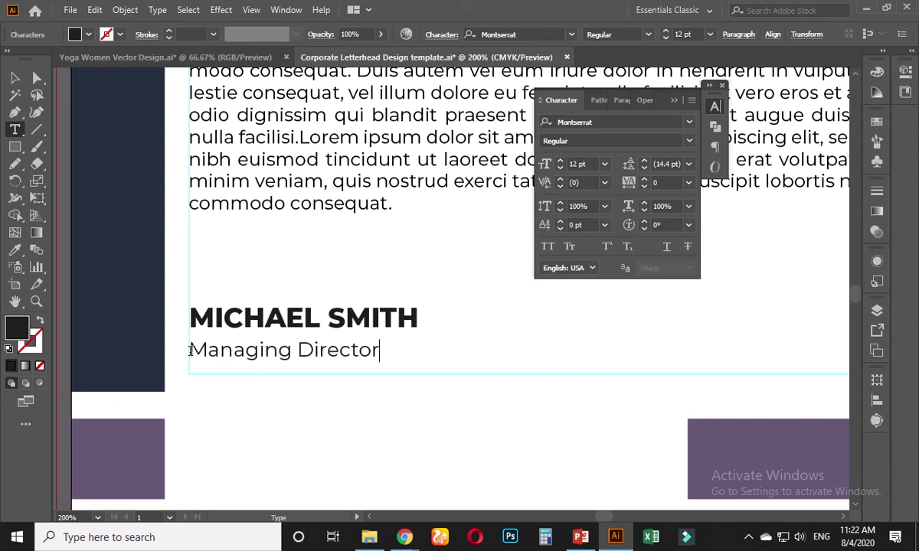
{"action": "left_click", "coordinate": [15, 77]}
{"action": "left_click", "coordinate": [424, 256]}
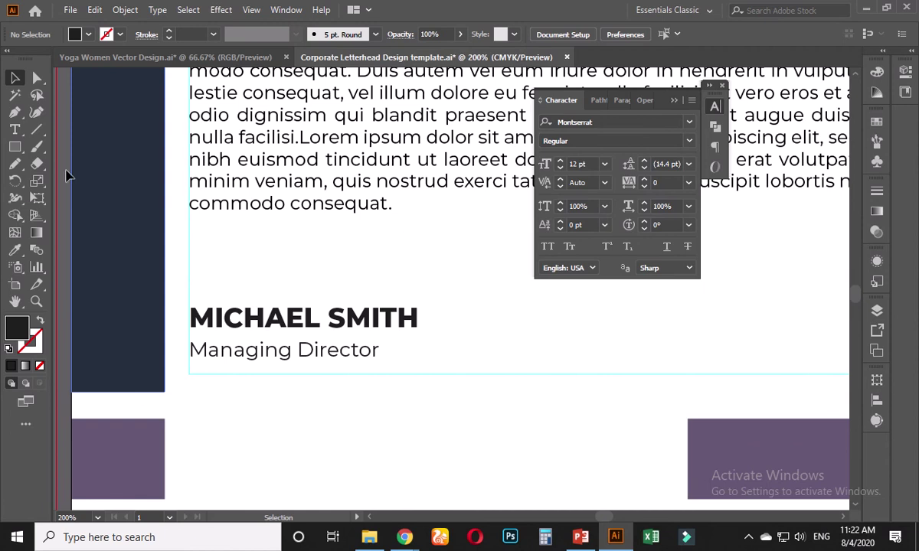
Step: Draw a horizontal 2 pt signature line above the lower sign-off name
{"action": "left_click", "coordinate": [36, 128]}
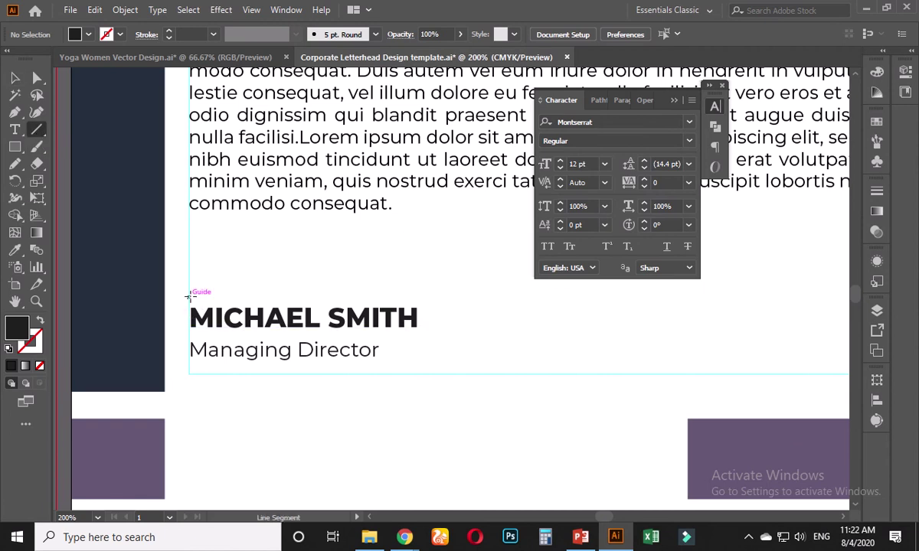
{"action": "mouse_move", "coordinate": [190, 293]}
{"action": "left_mouse_down"}
{"action": "mouse_move", "coordinate": [406, 301]}
{"action": "mouse_move", "coordinate": [427, 284]}
{"action": "mouse_move", "coordinate": [411, 248]}
{"action": "mouse_move", "coordinate": [429, 283]}
{"action": "mouse_move", "coordinate": [417, 294]}
{"action": "left_mouse_up"}
{"action": "left_click", "coordinate": [213, 34]}
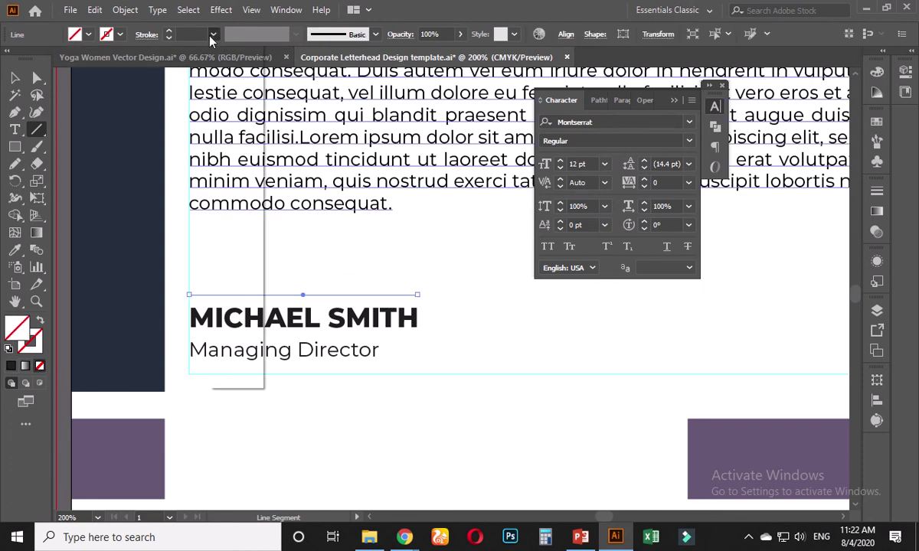
{"action": "left_click", "coordinate": [234, 113]}
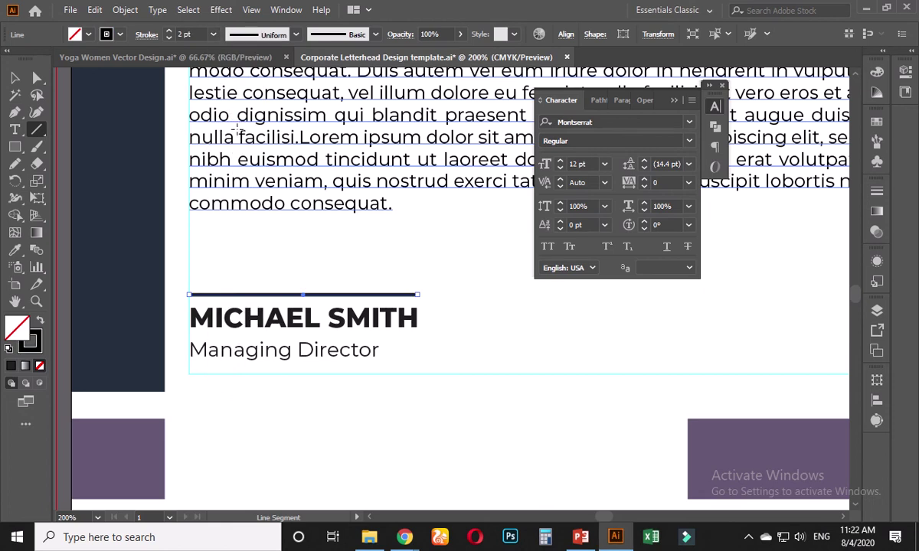
{"action": "left_click", "coordinate": [14, 78]}
{"action": "scroll", "coordinate": [206, 287], "scroll_direction": "down", "scroll_amount": 2}
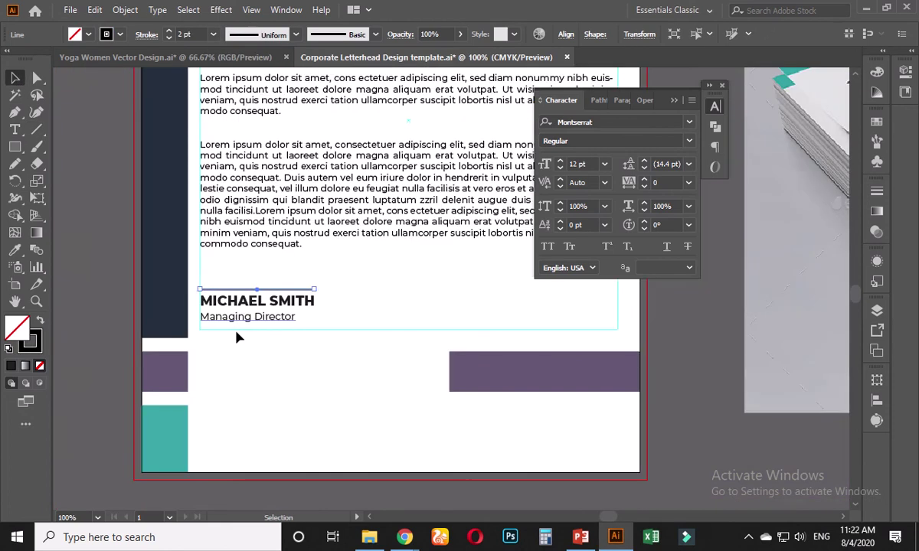
{"action": "left_click", "coordinate": [229, 341]}
{"action": "scroll", "coordinate": [229, 341], "scroll_direction": "up", "scroll_amount": 1}
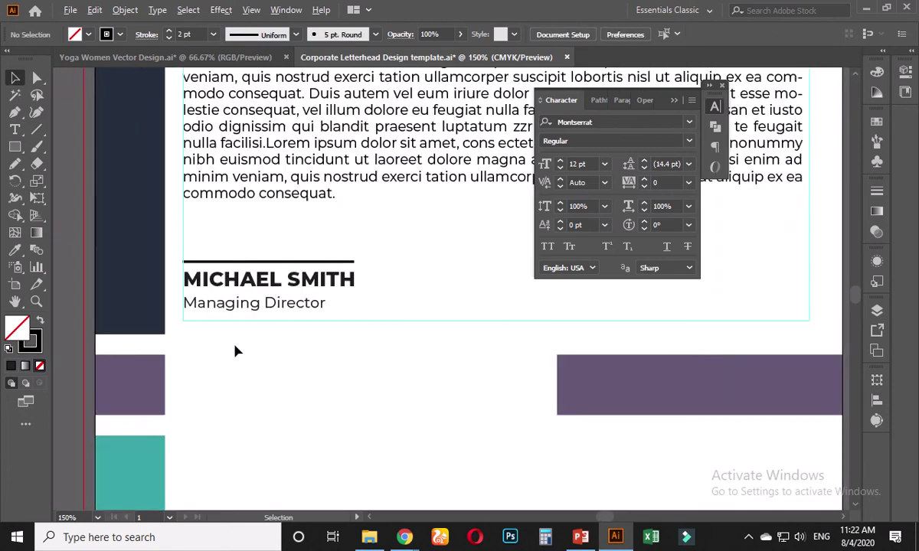
{"action": "scroll", "coordinate": [236, 351], "scroll_direction": "up", "scroll_amount": 1}
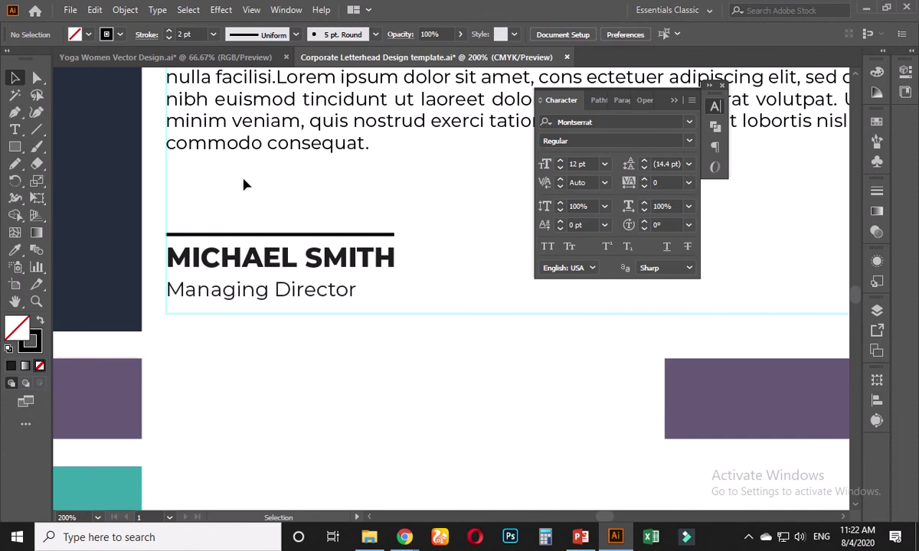
Step: Add a text line with the signatory's name above the signature rule
{"action": "key", "text": "t"}
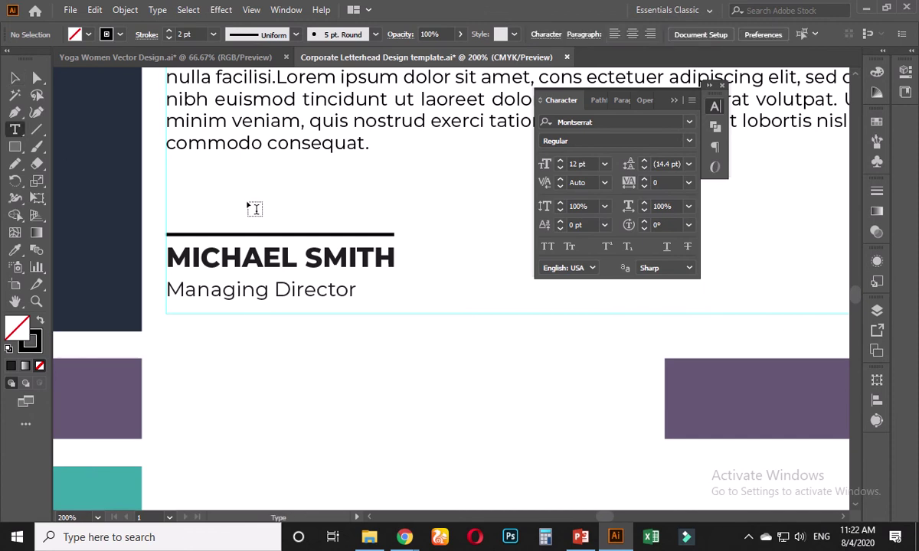
{"action": "left_click", "coordinate": [246, 201]}
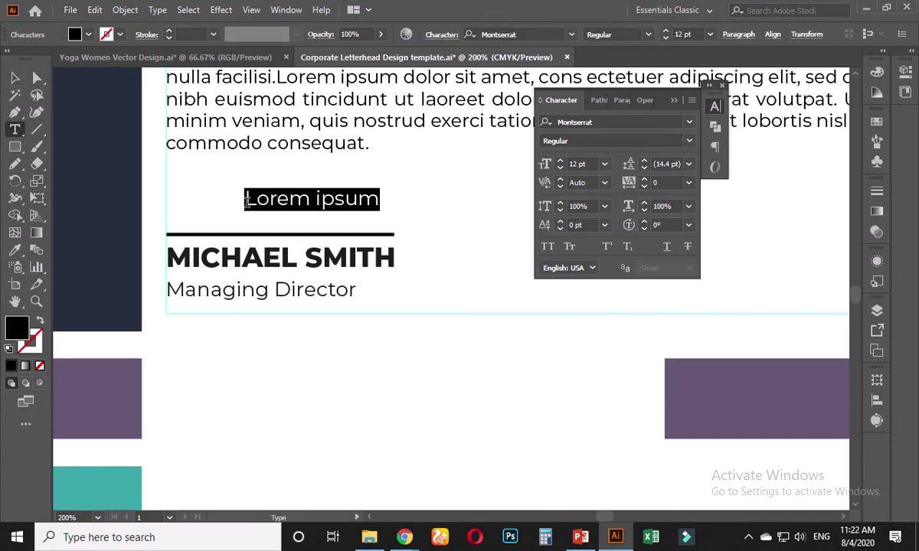
{"action": "left_click", "coordinate": [298, 201]}
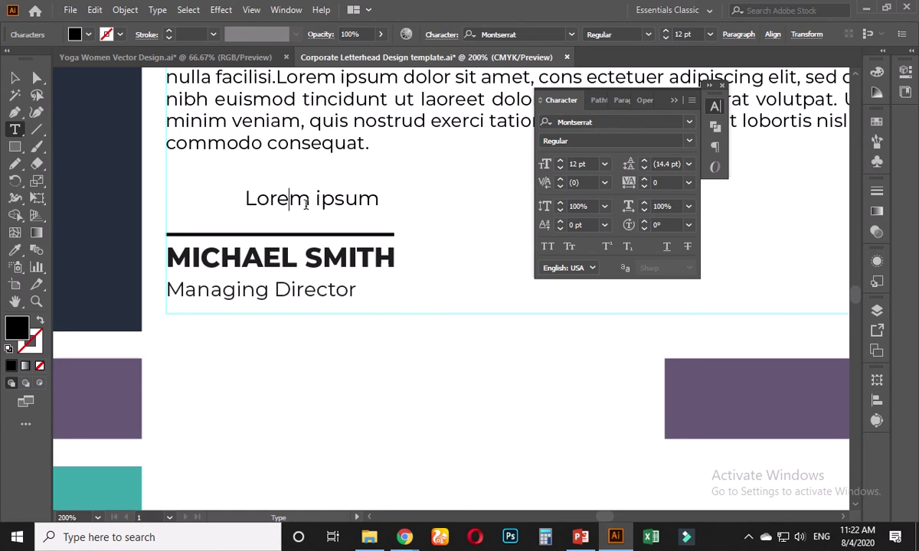
{"action": "triple_click", "coordinate": [305, 202]}
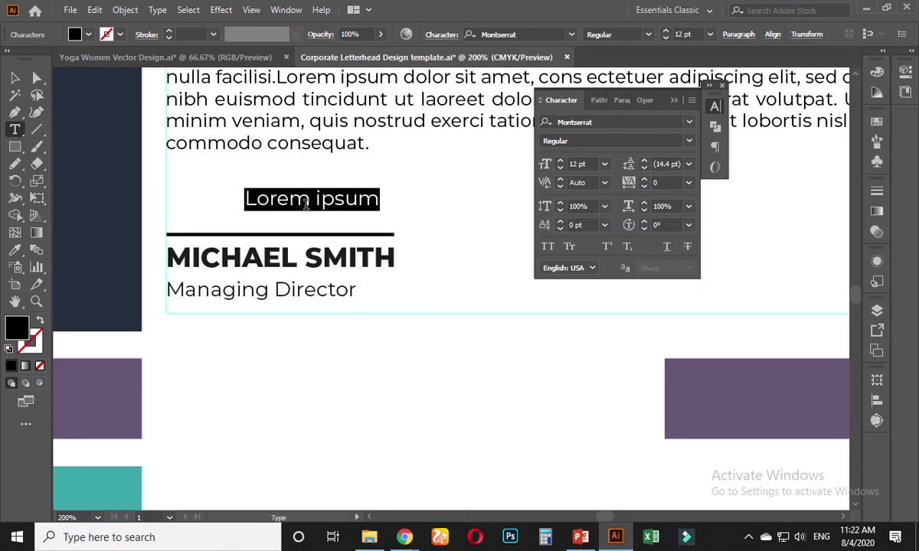
{"action": "type", "text": "mi"}
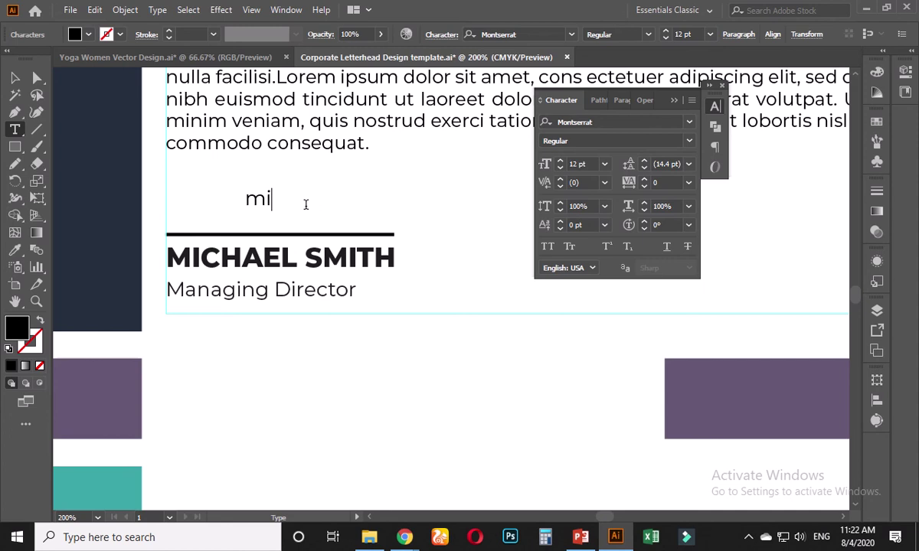
{"action": "key", "text": "BackSpace"}
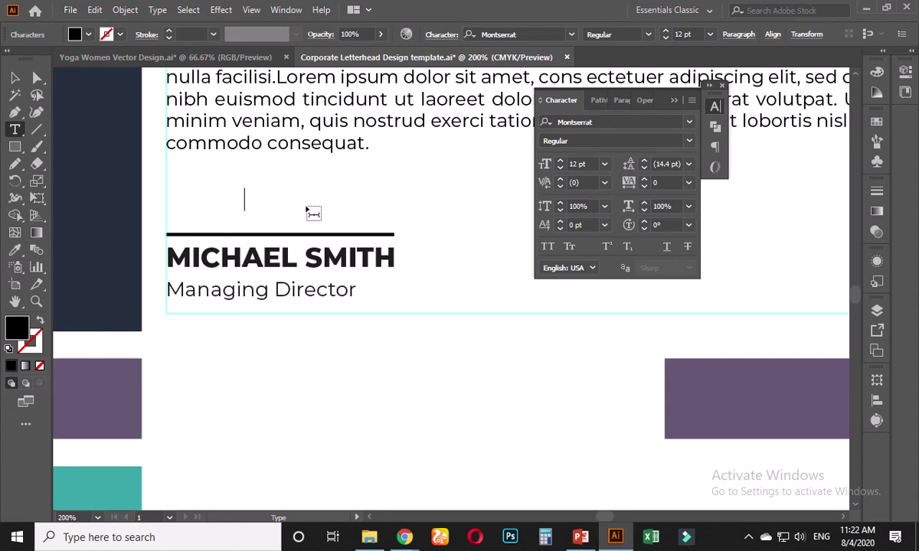
{"action": "type", "text": "Mich"}
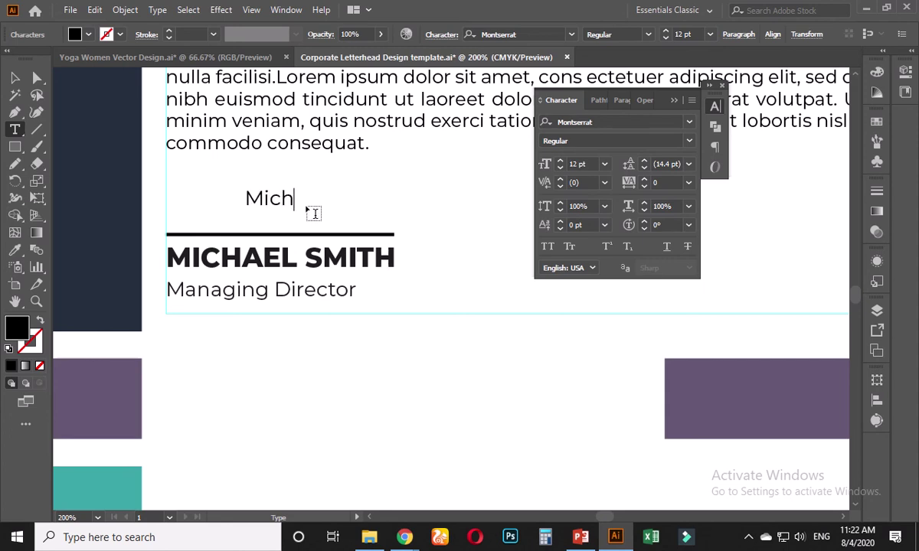
{"action": "type", "text": "ael S"}
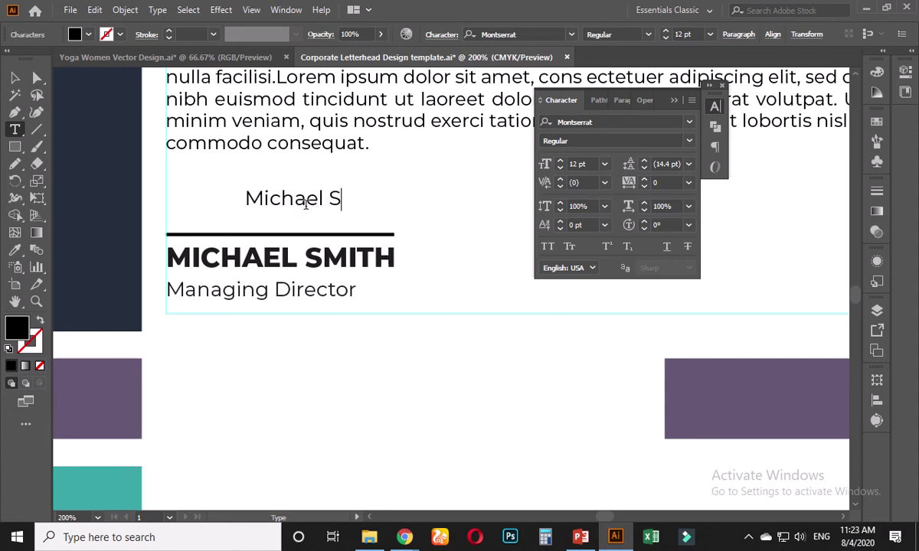
{"action": "type", "text": "mith"}
{"action": "left_click", "coordinate": [14, 77]}
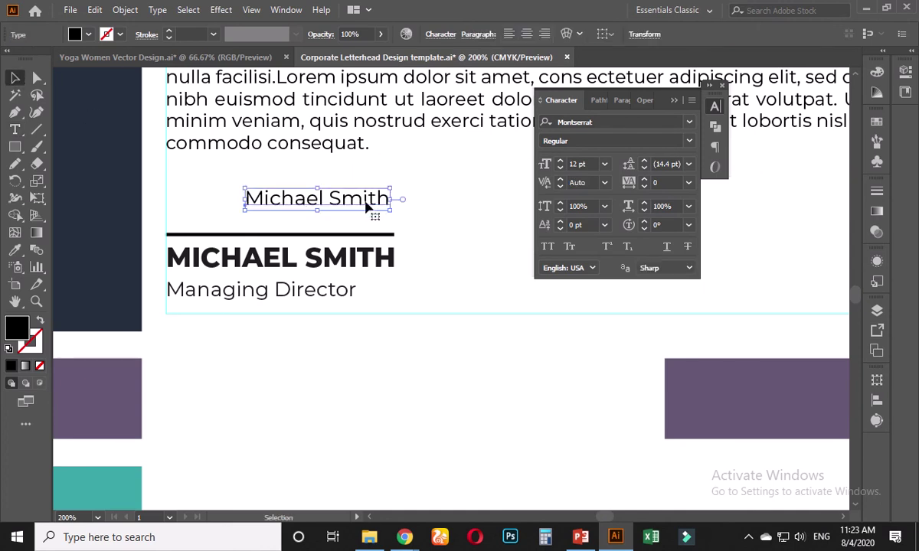
Step: Move the signer's name left above the black rule and clear the font search field
{"action": "left_click_drag", "start_coordinate": [366, 205], "coordinate": [314, 213]}
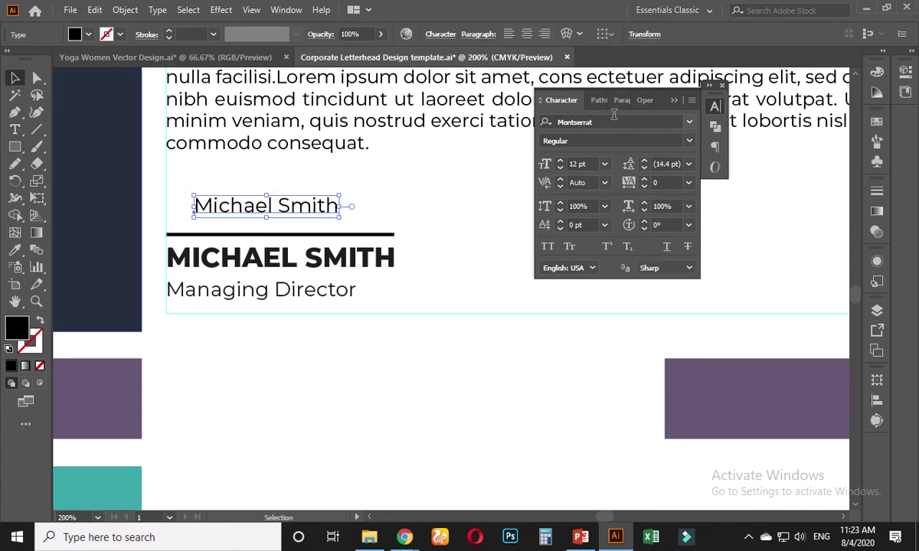
{"action": "left_click", "coordinate": [688, 126]}
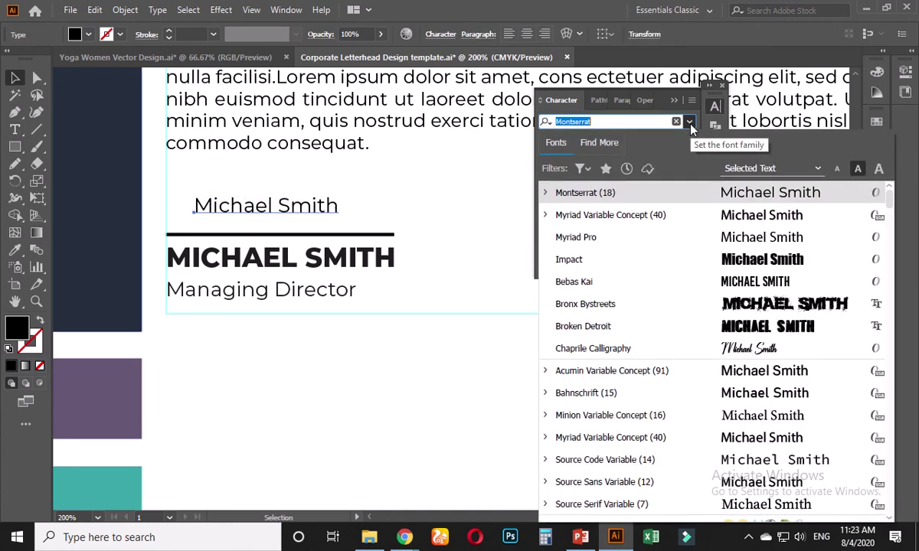
{"action": "left_click", "coordinate": [580, 168]}
{"action": "left_click", "coordinate": [580, 169]}
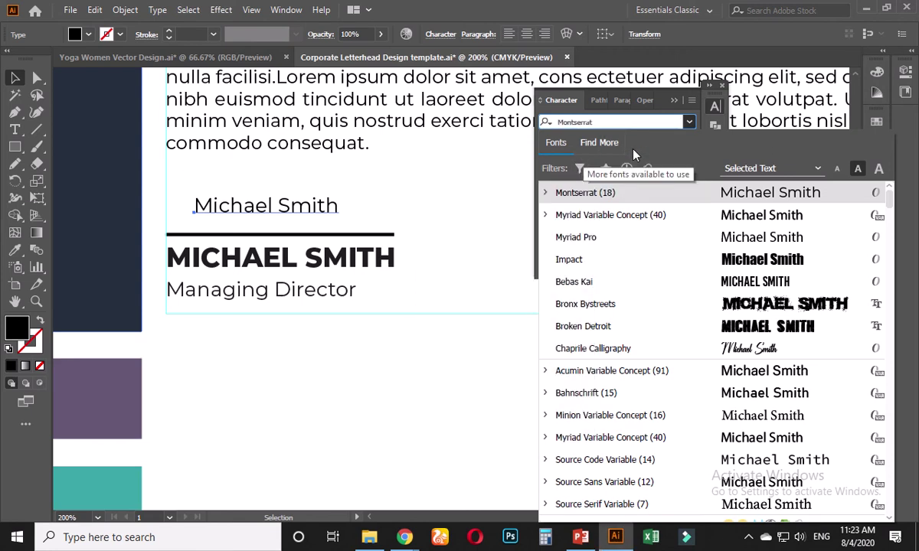
{"action": "left_click", "coordinate": [689, 122]}
{"action": "left_click", "coordinate": [689, 122]}
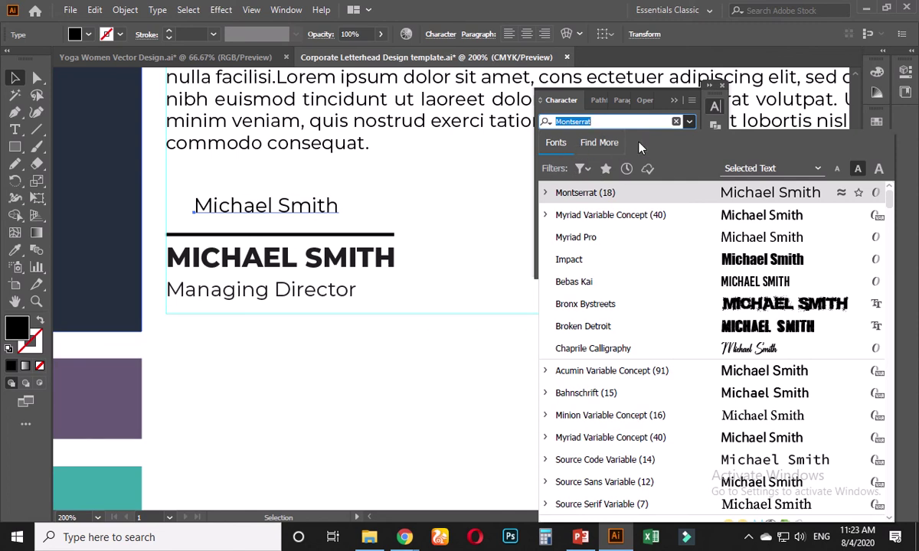
{"action": "key", "text": "BackSpace"}
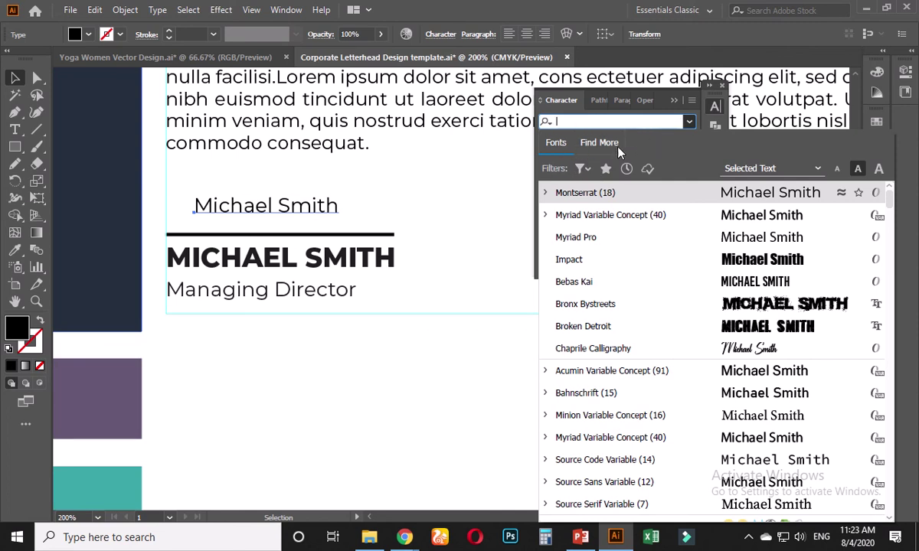
Step: Filter the font list to Handwritten and apply Milles to the name
{"action": "left_click", "coordinate": [580, 168]}
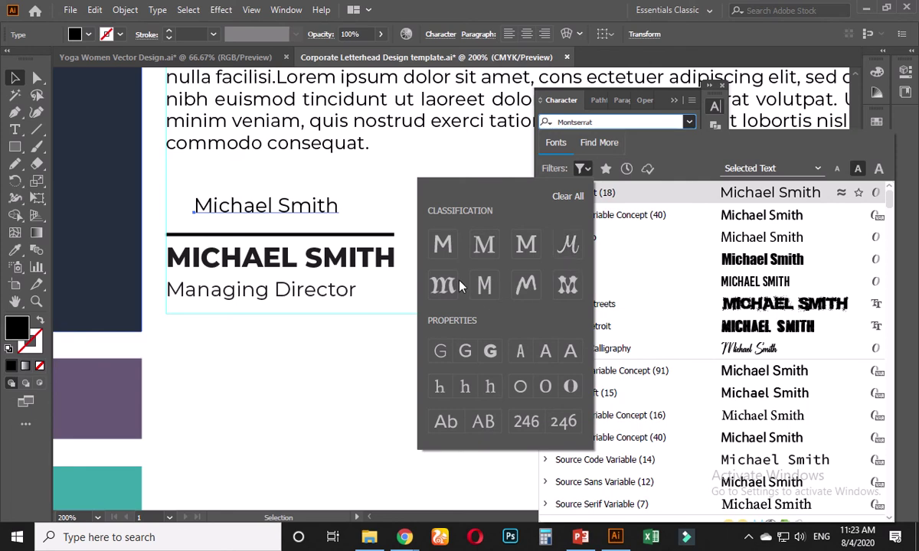
{"action": "left_click", "coordinate": [524, 285]}
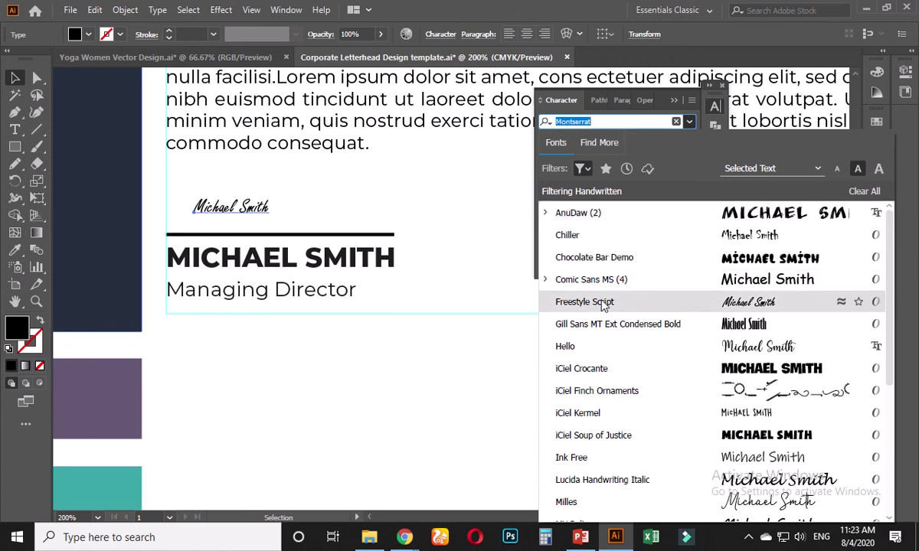
{"action": "scroll", "coordinate": [608, 364], "scroll_direction": "down", "scroll_amount": 3}
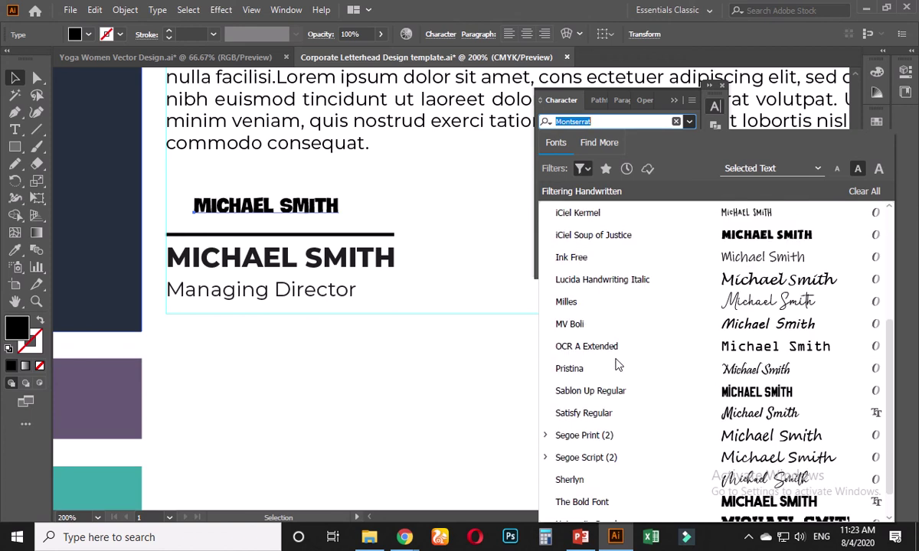
{"action": "left_click", "coordinate": [687, 303]}
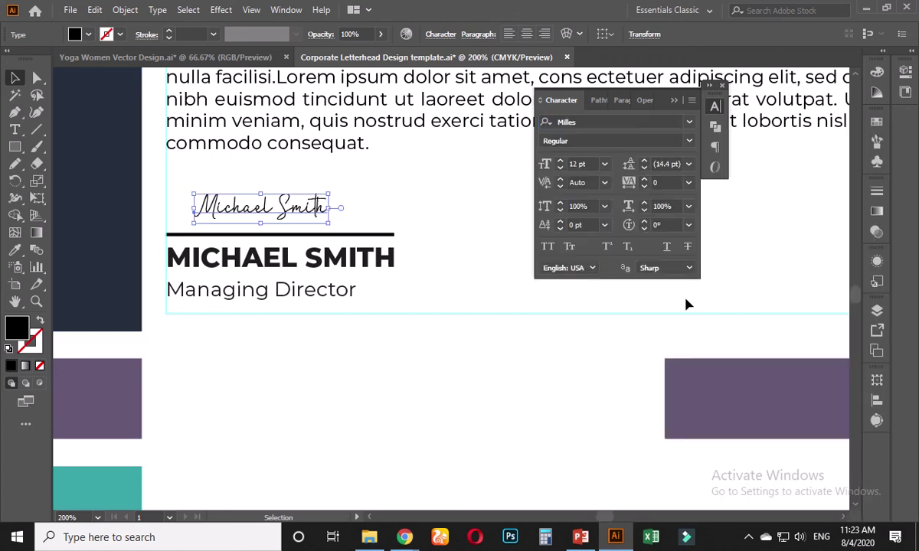
{"action": "left_click", "coordinate": [674, 101]}
{"action": "left_click", "coordinate": [425, 228]}
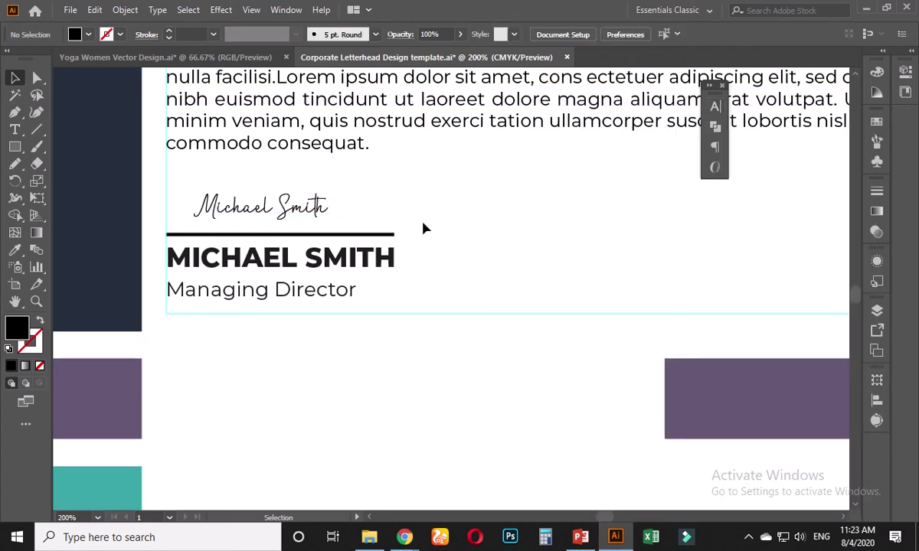
Step: Drag the signature slightly down, dismissing its context menu without converting to outlines
{"action": "left_click", "coordinate": [313, 215]}
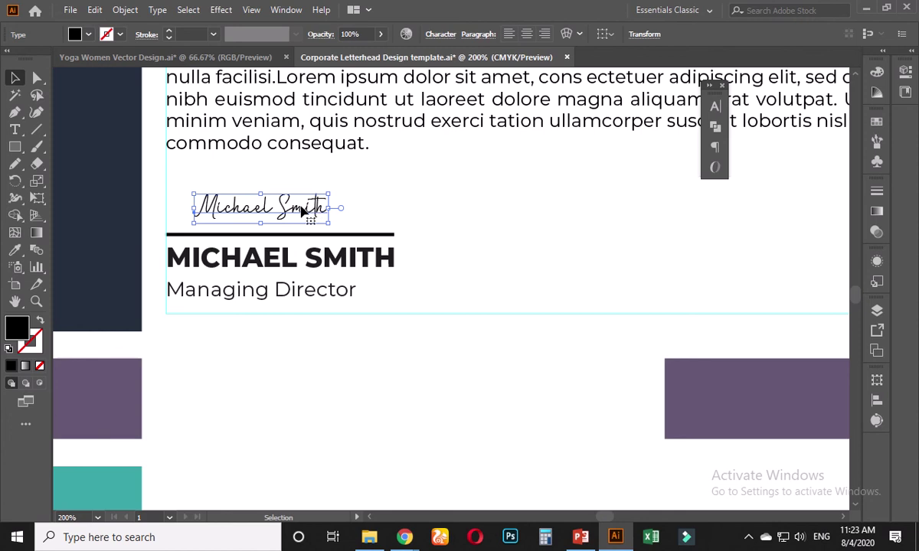
{"action": "left_click_drag", "start_coordinate": [303, 213], "coordinate": [305, 217]}
{"action": "right_click", "coordinate": [305, 217]}
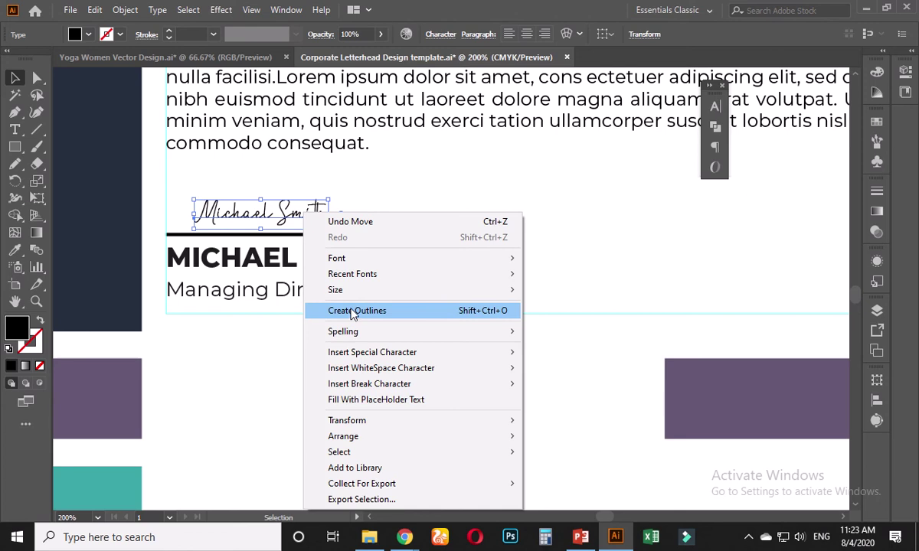
{"action": "left_click", "coordinate": [365, 183]}
{"action": "left_click", "coordinate": [345, 209]}
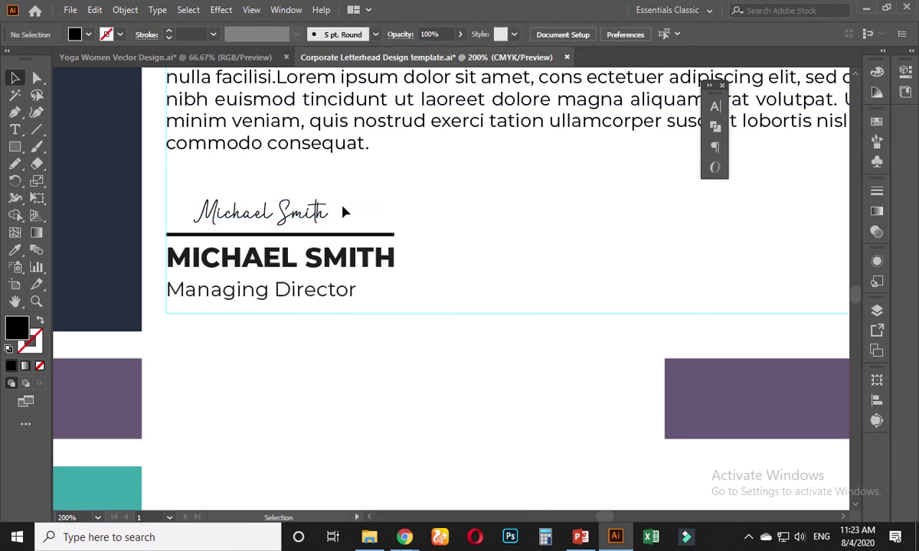
Step: Centre the signature horizontally over the black rule and nudge it down one step
{"action": "left_click", "coordinate": [318, 221]}
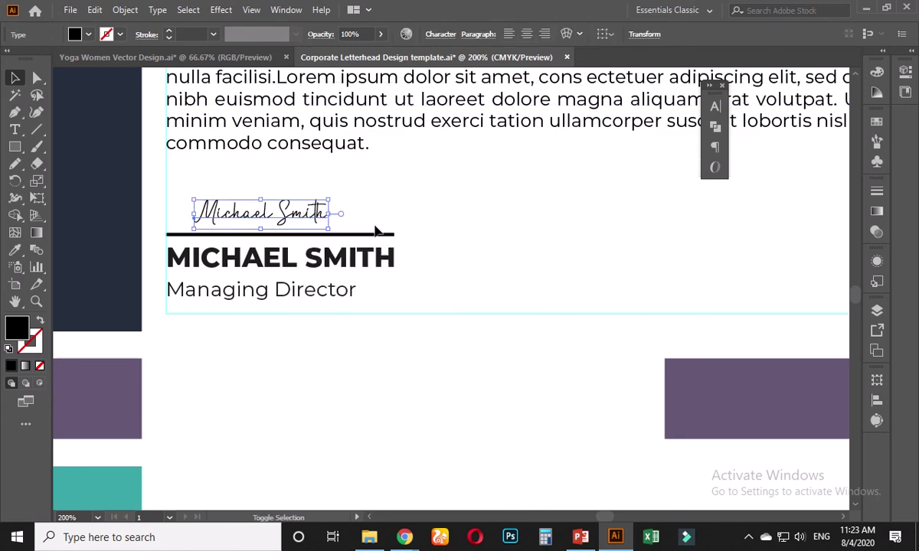
{"action": "left_click", "coordinate": [376, 235], "text": "shift"}
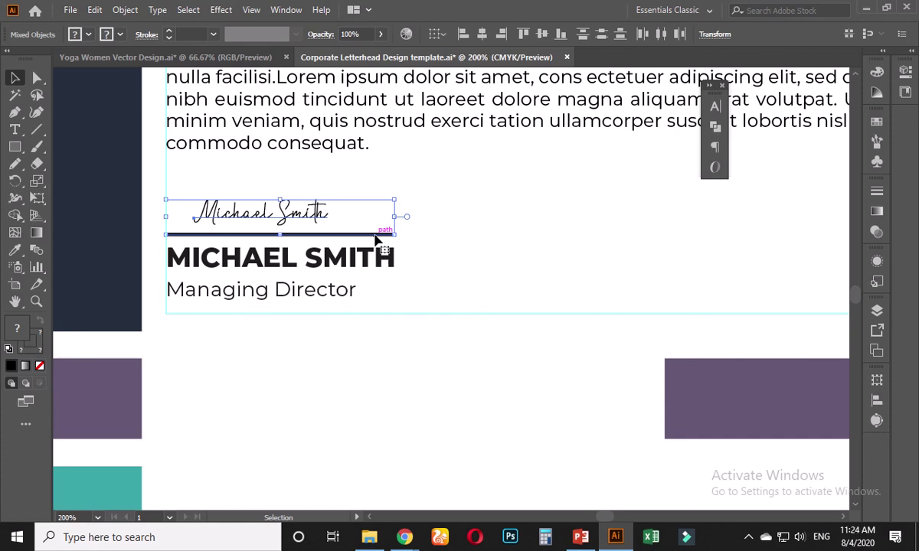
{"action": "left_click", "coordinate": [482, 34]}
{"action": "left_click", "coordinate": [451, 219]}
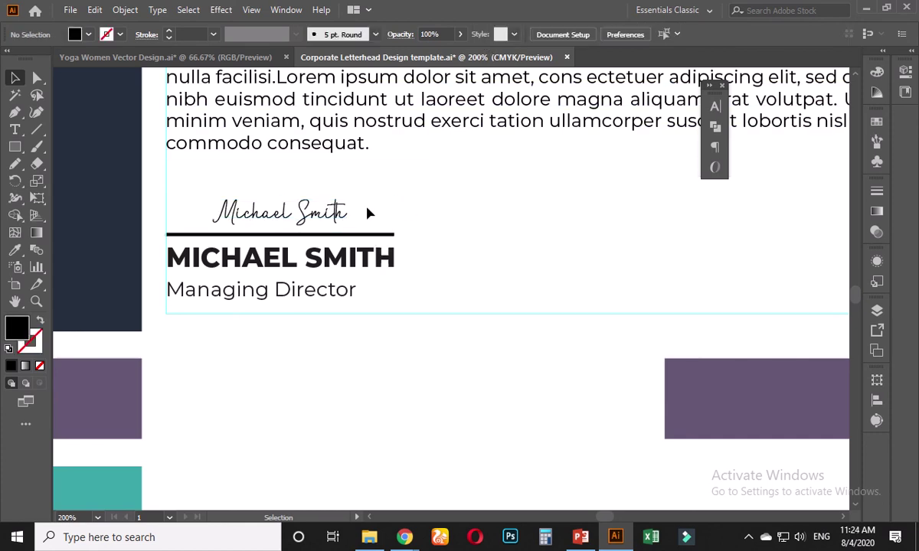
{"action": "left_click", "coordinate": [341, 213]}
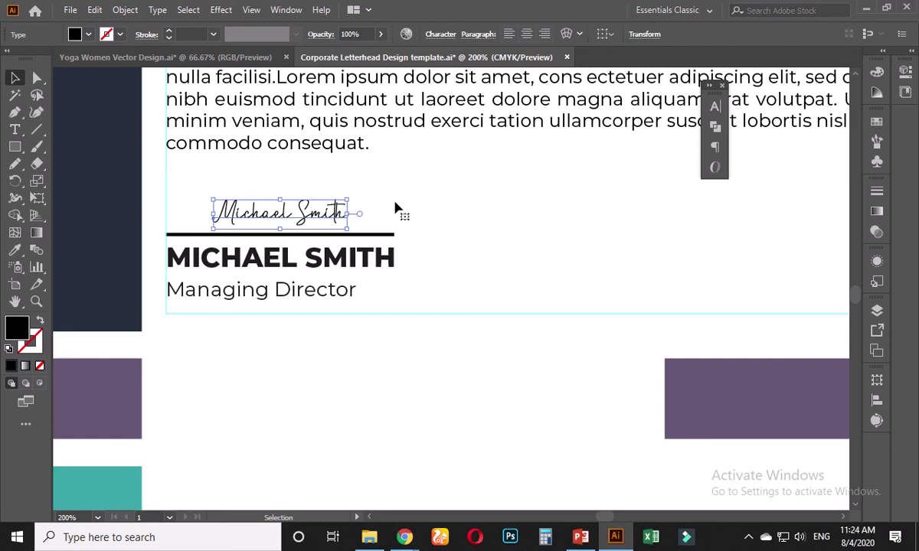
{"action": "key", "text": "Down"}
{"action": "key", "text": "Down"}
{"action": "key", "text": "Down"}
{"action": "left_click", "coordinate": [444, 229]}
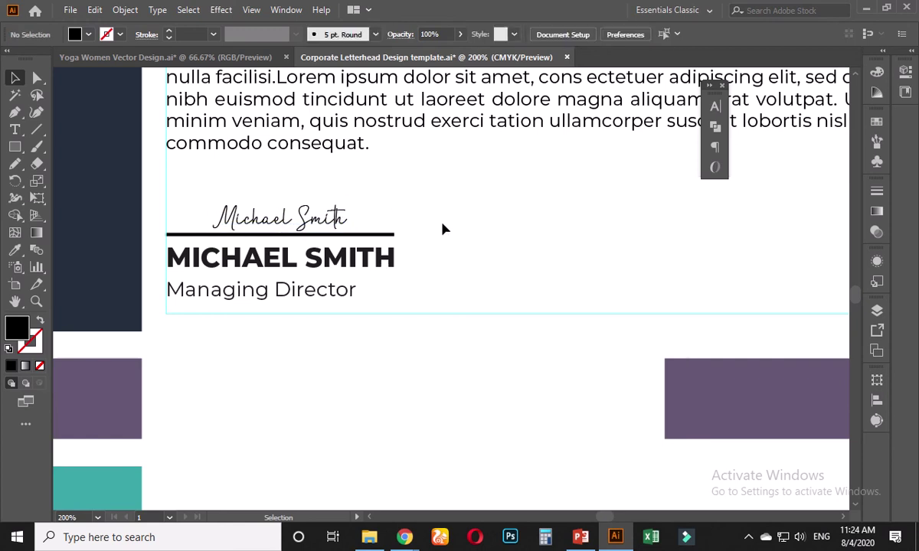
{"action": "scroll", "coordinate": [444, 228], "scroll_direction": "down", "scroll_amount": 3}
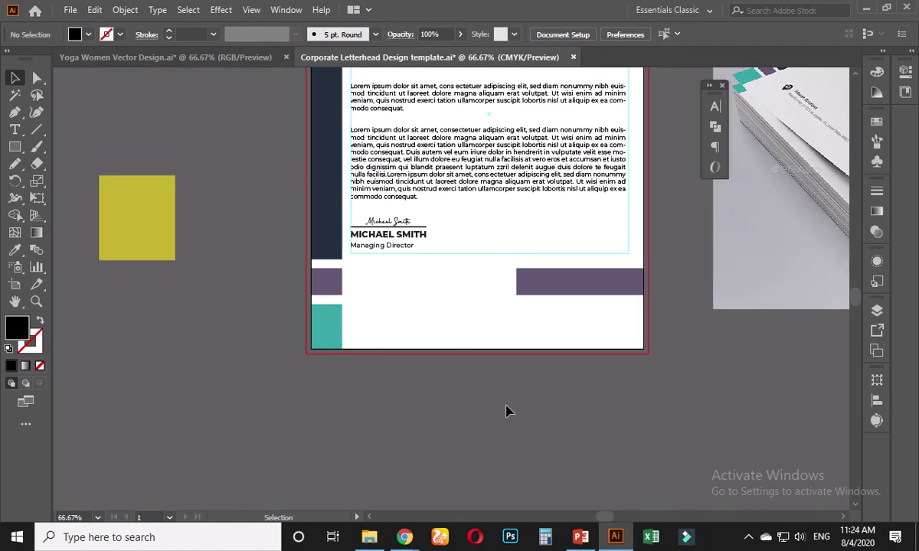
Step: Save the document and confirm the body text frame's fill colour
{"action": "left_click_drag", "start_coordinate": [505, 411], "coordinate": [424, 458]}
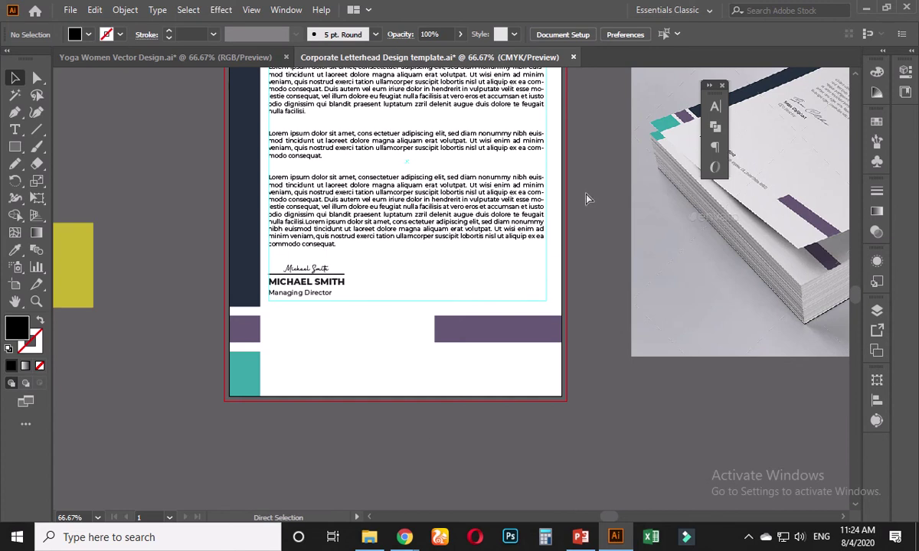
{"action": "key", "text": "ctrl+s"}
{"action": "scroll", "coordinate": [571, 220], "scroll_direction": "up", "scroll_amount": 5}
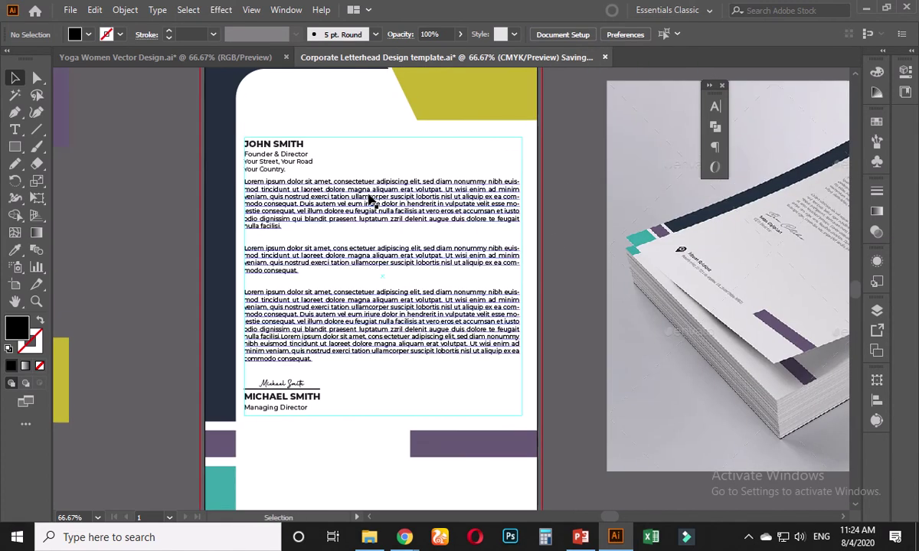
{"action": "left_click", "coordinate": [369, 199]}
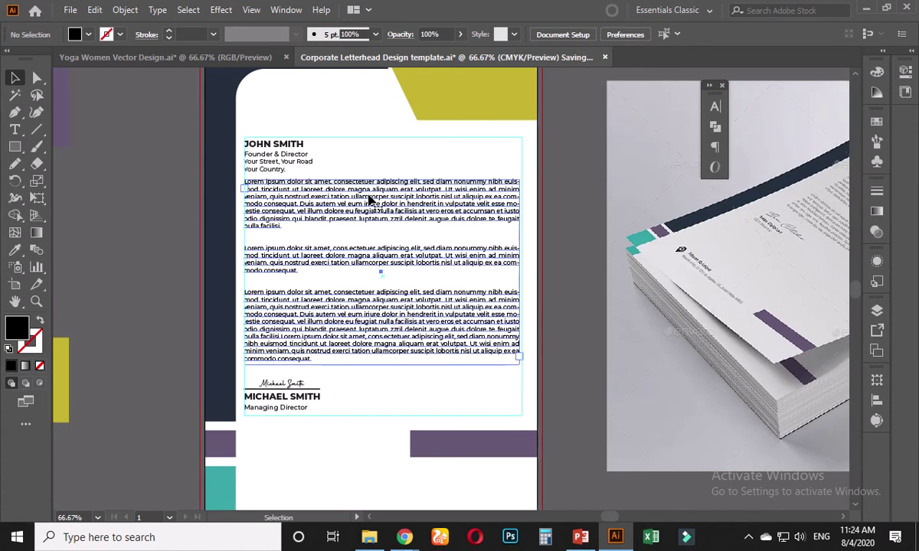
{"action": "double_click", "coordinate": [27, 331]}
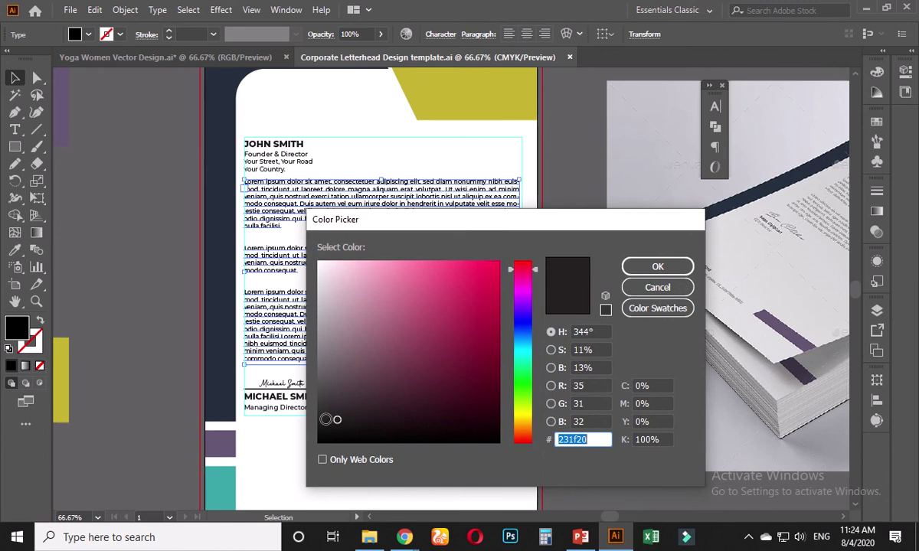
{"action": "left_click", "coordinate": [657, 267]}
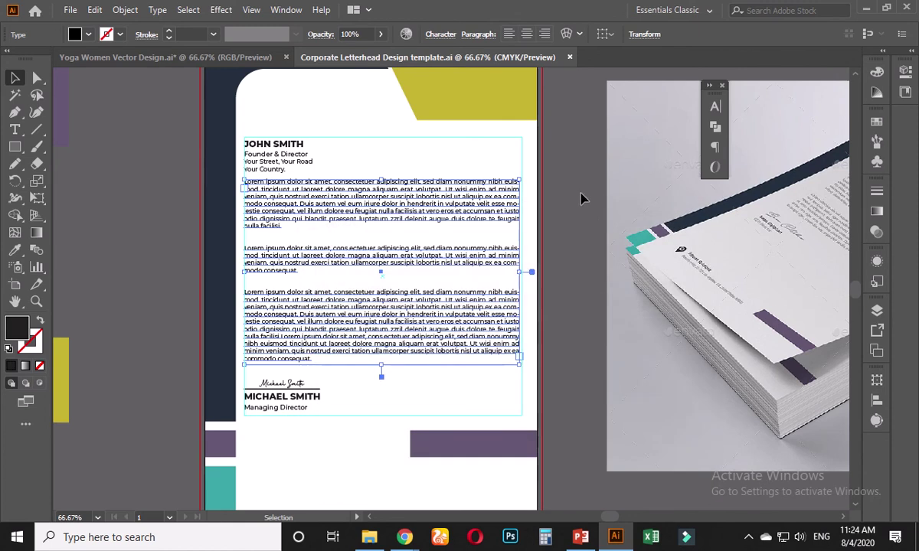
{"action": "left_click", "coordinate": [331, 160]}
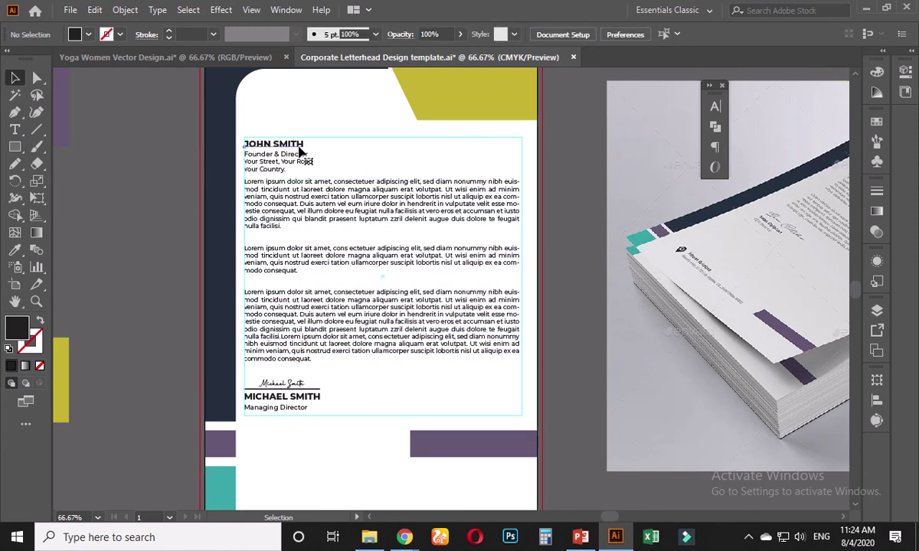
Step: Fill the sender's name, address lines and signature block with dark grey #1e1e1e
{"action": "left_click", "coordinate": [300, 146]}
{"action": "scroll", "coordinate": [273, 170], "scroll_direction": "up", "scroll_amount": 2}
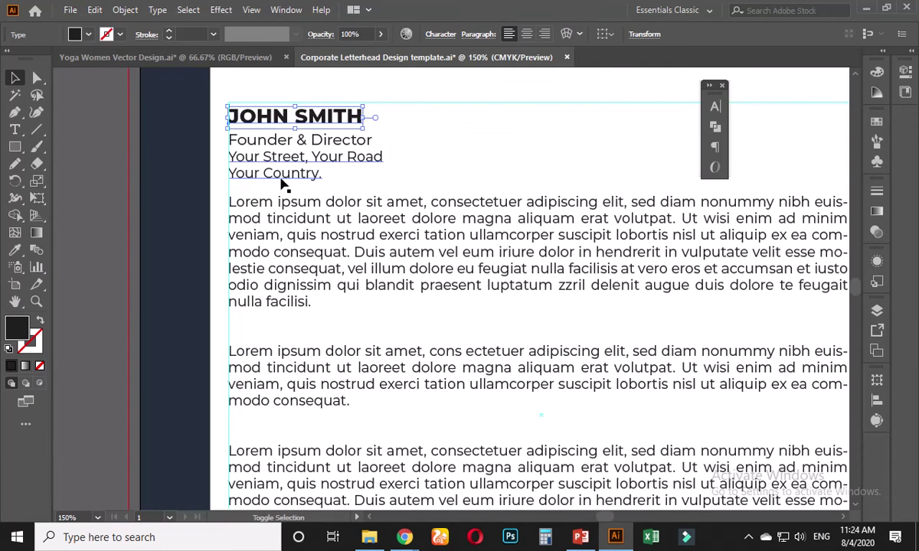
{"action": "left_click", "coordinate": [281, 176], "text": "shift"}
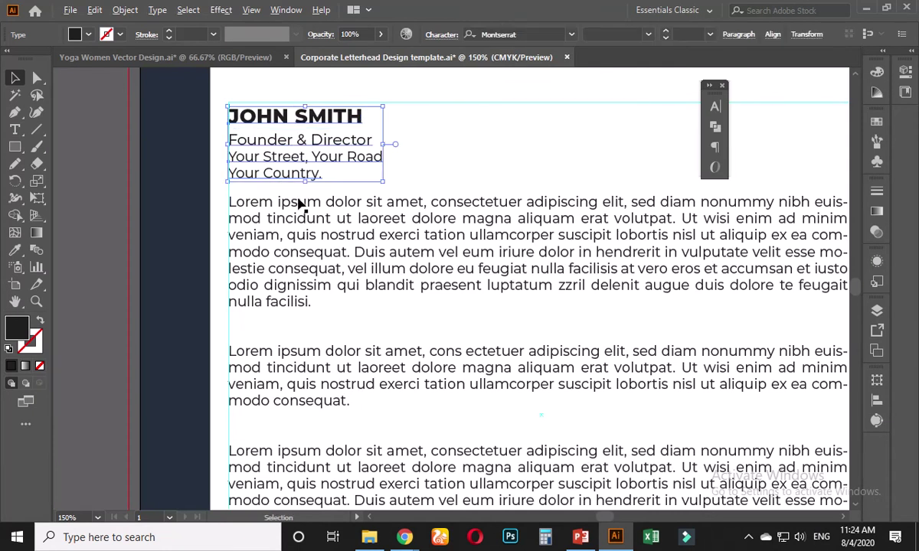
{"action": "scroll", "coordinate": [299, 206], "scroll_direction": "down", "scroll_amount": 4}
{"action": "scroll", "coordinate": [293, 307], "scroll_direction": "up", "scroll_amount": 3}
{"action": "left_click", "coordinate": [297, 306]}
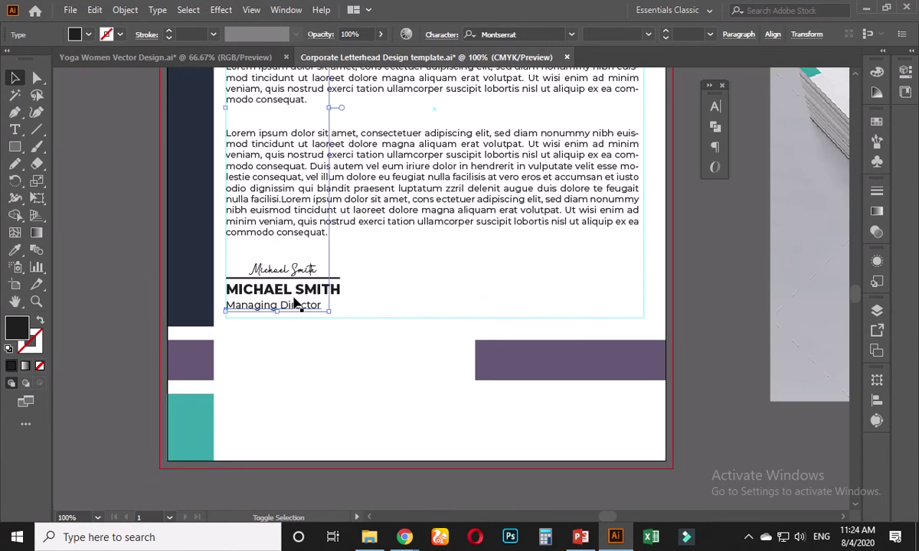
{"action": "left_click", "coordinate": [279, 290], "text": "shift"}
{"action": "left_click", "coordinate": [281, 268], "text": "shift"}
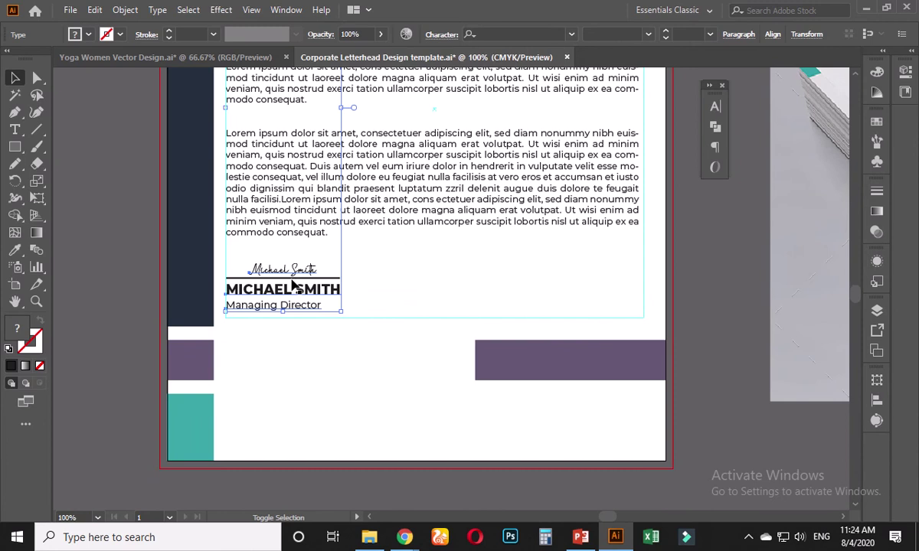
{"action": "double_click", "coordinate": [19, 329]}
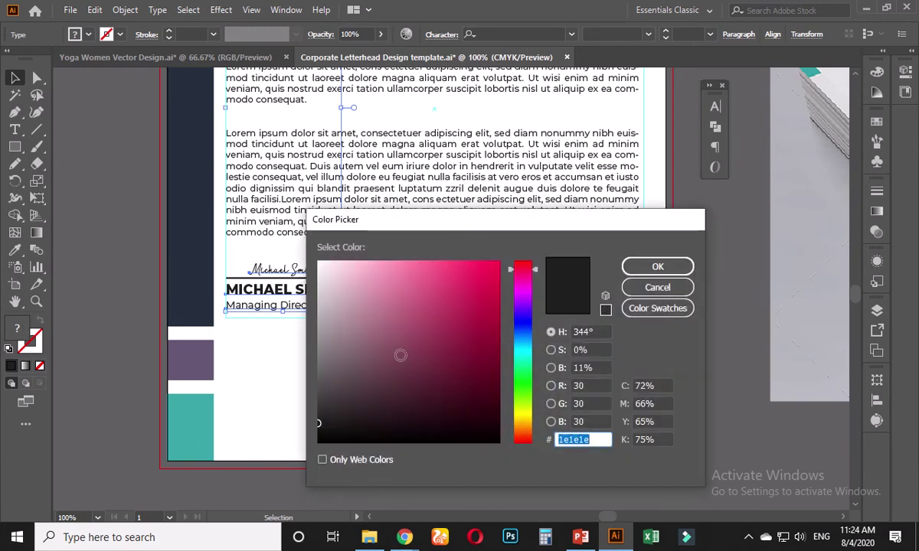
{"action": "left_click", "coordinate": [654, 267]}
{"action": "left_click", "coordinate": [698, 264]}
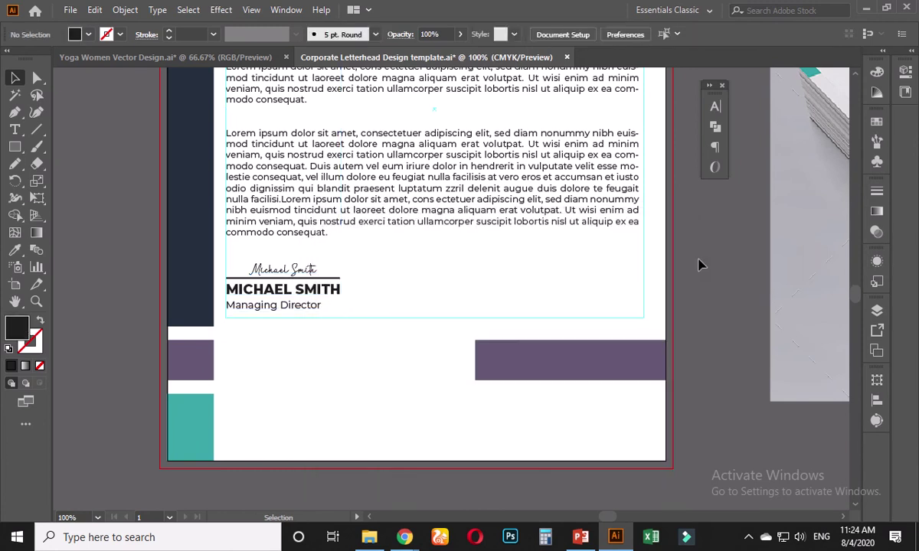
Step: Fill the top-right corner shape with orange from the Swatches panel
{"action": "scroll", "coordinate": [698, 264], "scroll_direction": "down", "scroll_amount": 3}
{"action": "scroll", "coordinate": [640, 365], "scroll_direction": "right", "scroll_amount": 3}
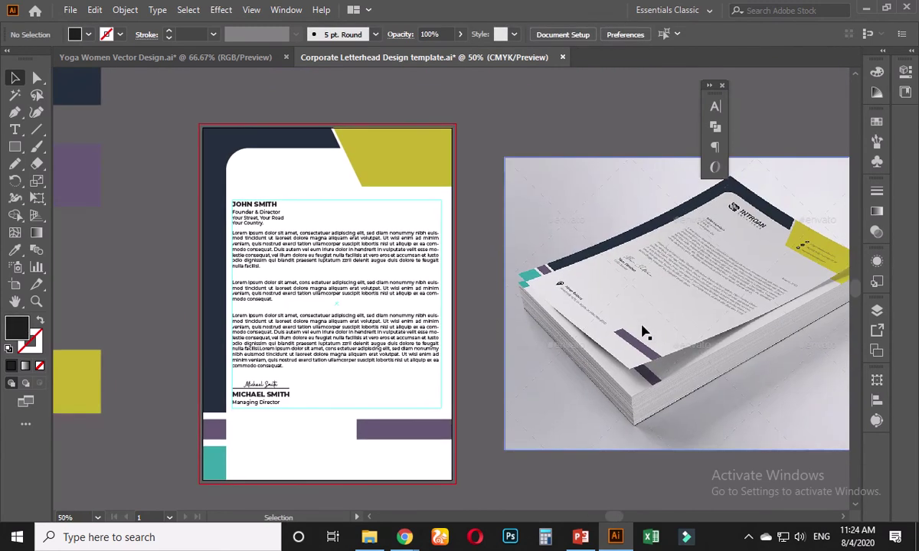
{"action": "scroll", "coordinate": [642, 333], "scroll_direction": "up", "scroll_amount": 2}
{"action": "scroll", "coordinate": [681, 296], "scroll_direction": "up", "scroll_amount": 4}
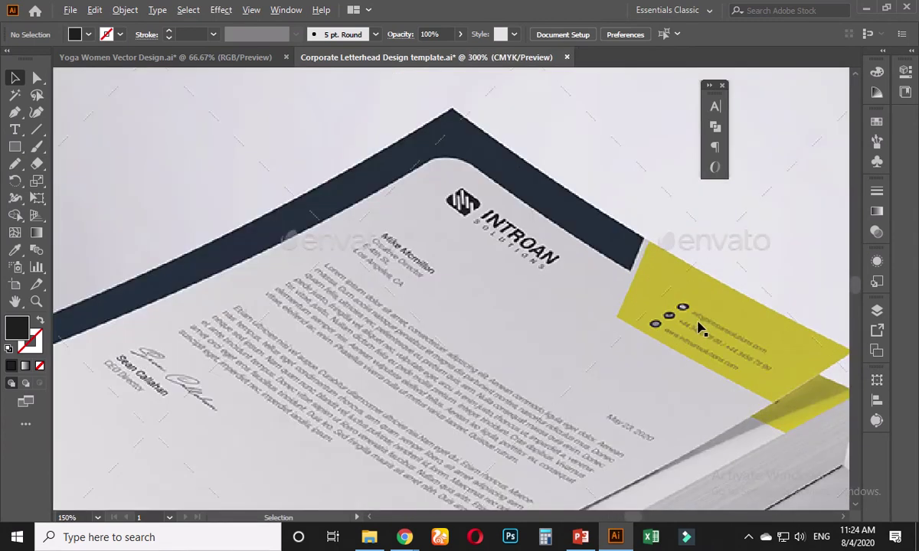
{"action": "scroll", "coordinate": [669, 329], "scroll_direction": "down", "scroll_amount": 4}
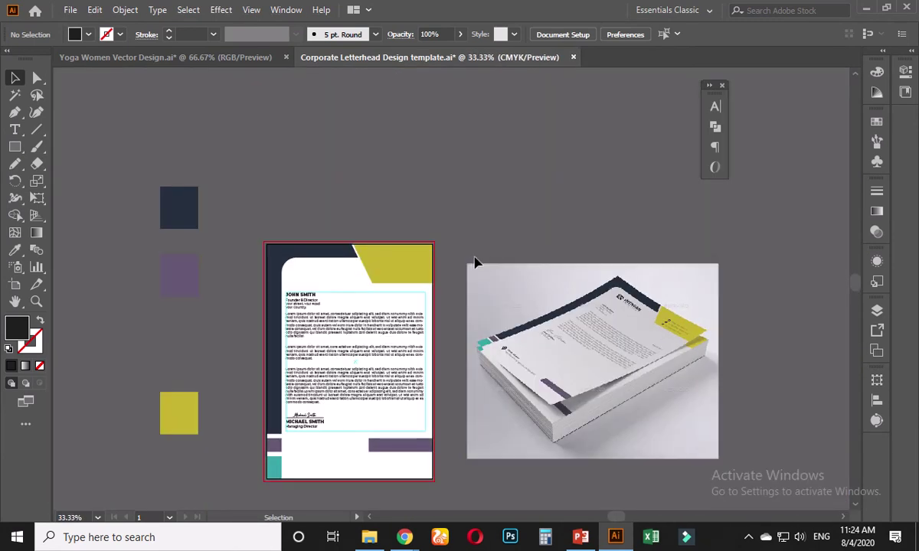
{"action": "left_click", "coordinate": [374, 262]}
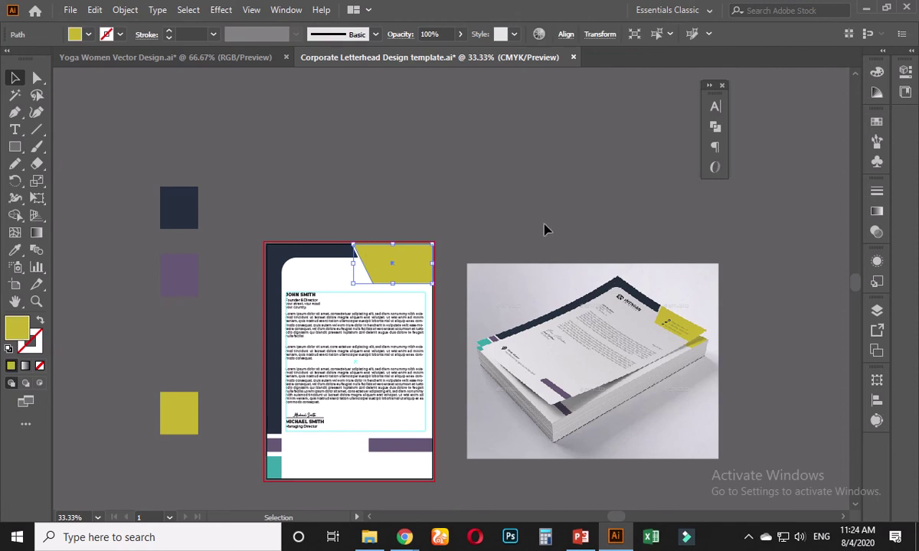
{"action": "left_click", "coordinate": [877, 123]}
{"action": "left_click", "coordinate": [838, 160]}
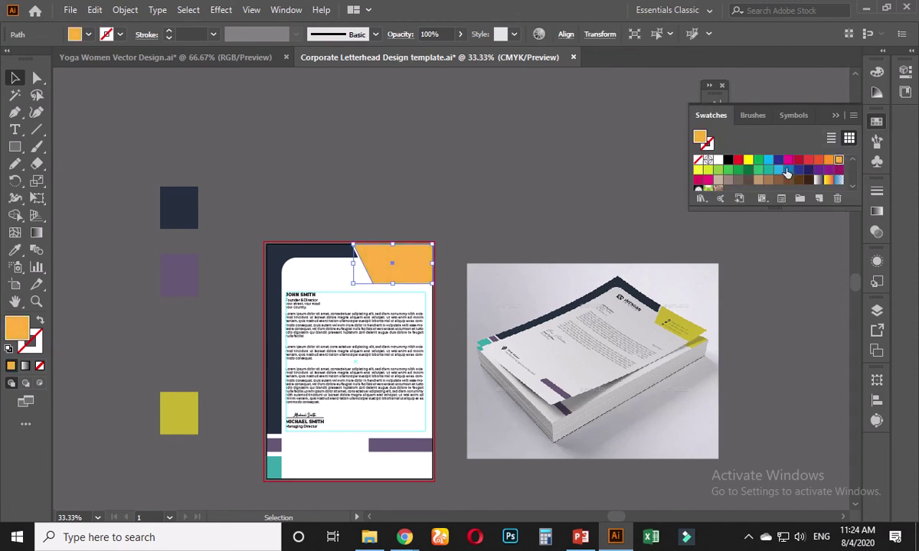
{"action": "left_click", "coordinate": [518, 200]}
Step: Shift the corner shape's hue to 48° for a brighter yellow #f9d641
{"action": "left_click", "coordinate": [413, 270]}
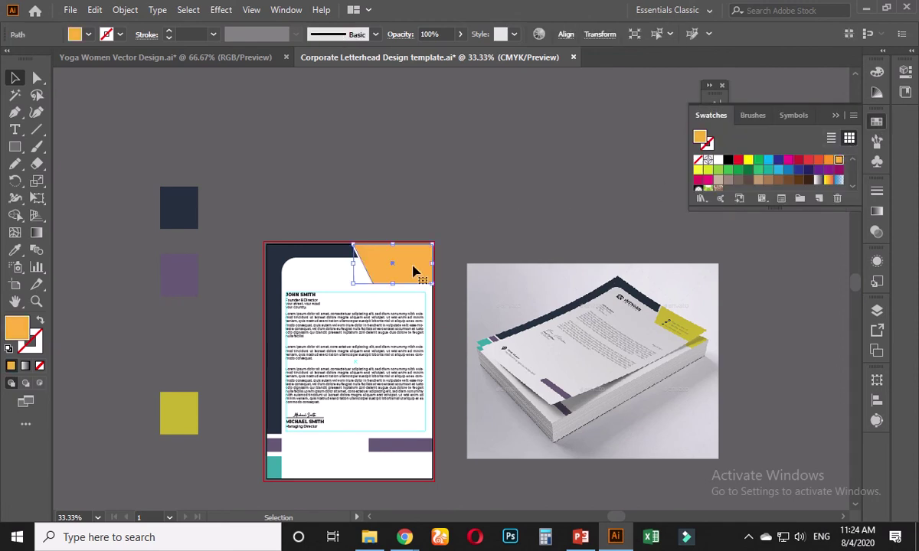
{"action": "double_click", "coordinate": [18, 330]}
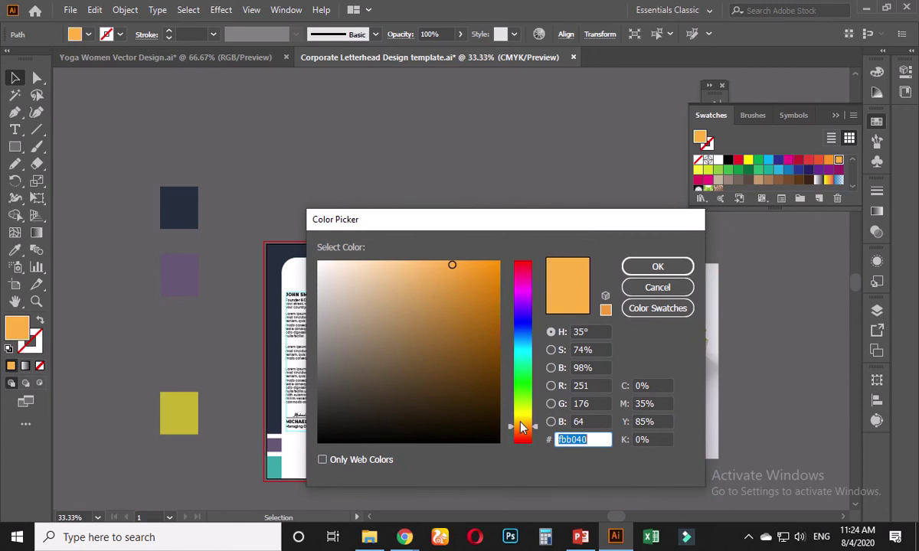
{"action": "left_click_drag", "start_coordinate": [521, 428], "coordinate": [518, 421]}
{"action": "left_click", "coordinate": [657, 266]}
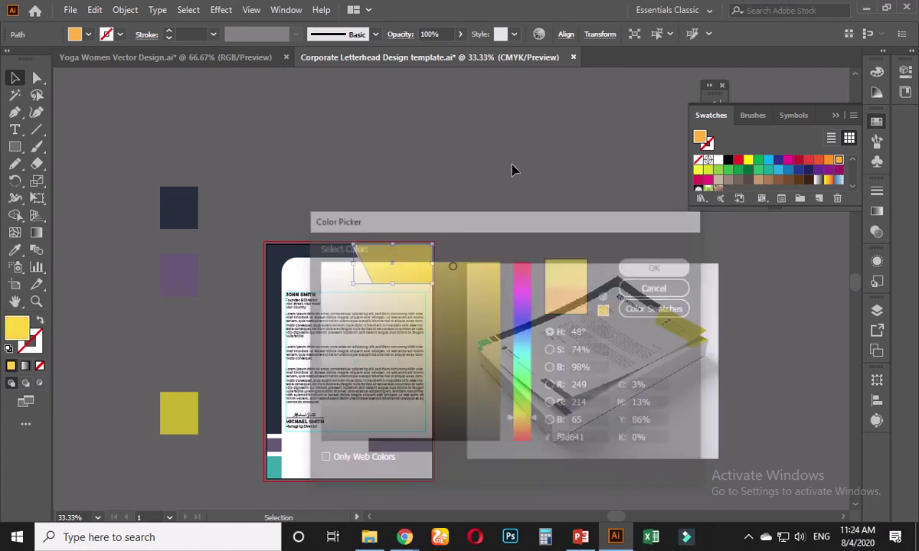
{"action": "left_click", "coordinate": [507, 171]}
Step: Return to the graphicriver letterhead page in Chrome, close the enlarged preview and view Features
{"action": "mouse_move", "coordinate": [408, 528]}
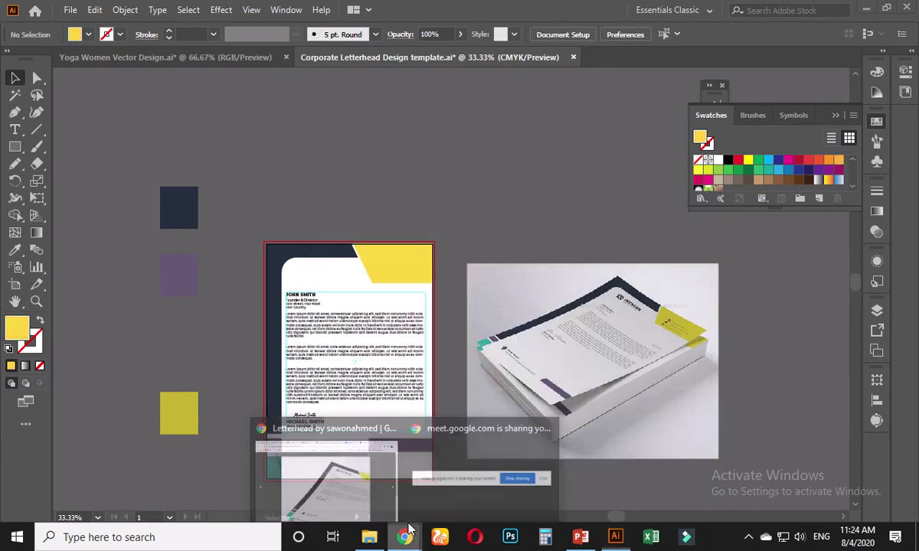
{"action": "left_click", "coordinate": [359, 488]}
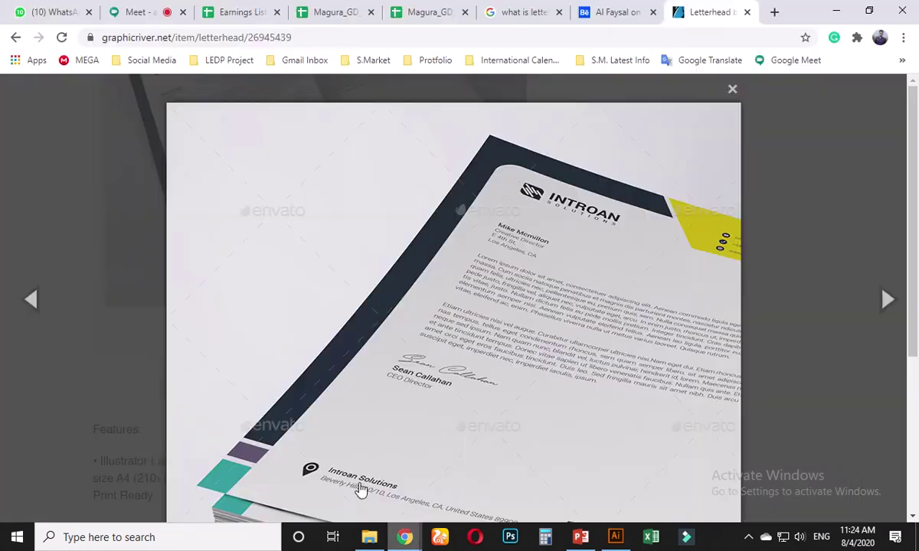
{"action": "left_click", "coordinate": [128, 12]}
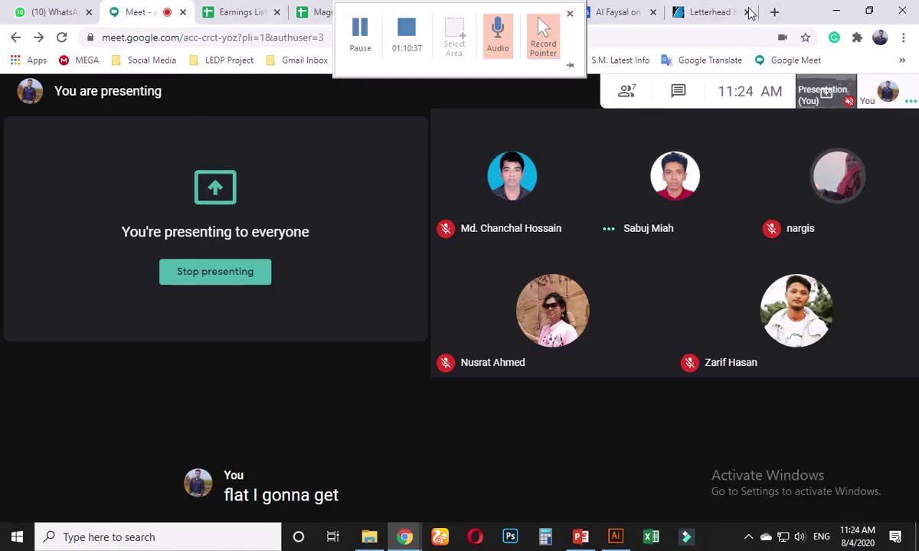
{"action": "left_click", "coordinate": [724, 12]}
{"action": "left_click", "coordinate": [739, 34]}
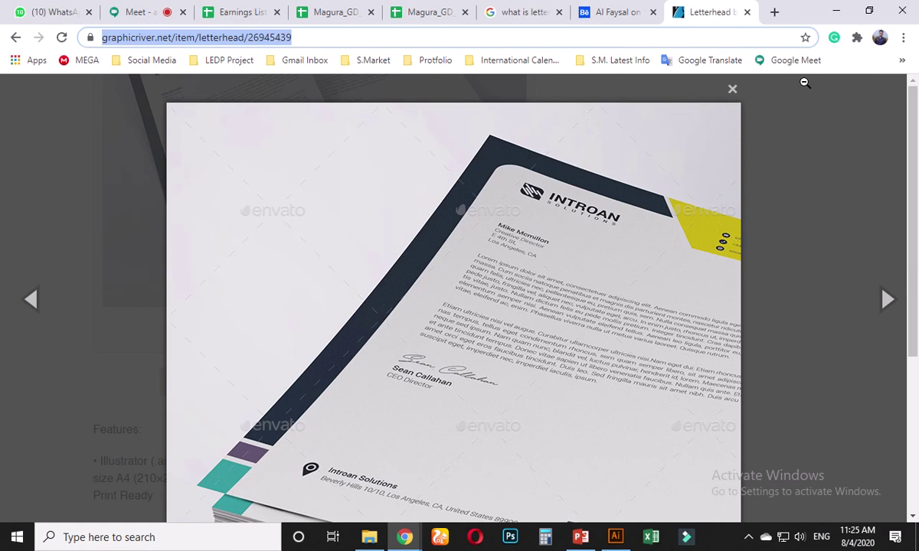
{"action": "left_click", "coordinate": [732, 90]}
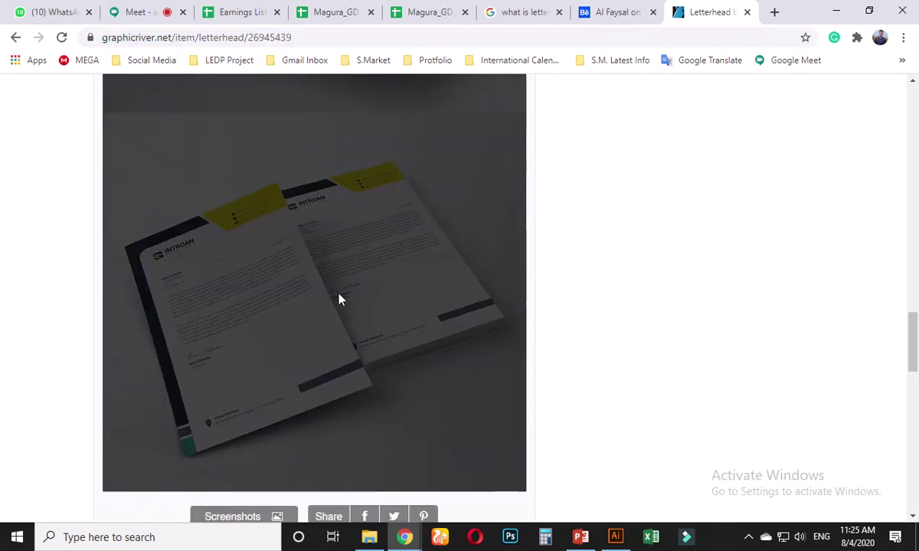
{"action": "scroll", "coordinate": [339, 299], "scroll_direction": "down", "scroll_amount": 5}
{"action": "scroll", "coordinate": [359, 263], "scroll_direction": "up", "scroll_amount": 3}
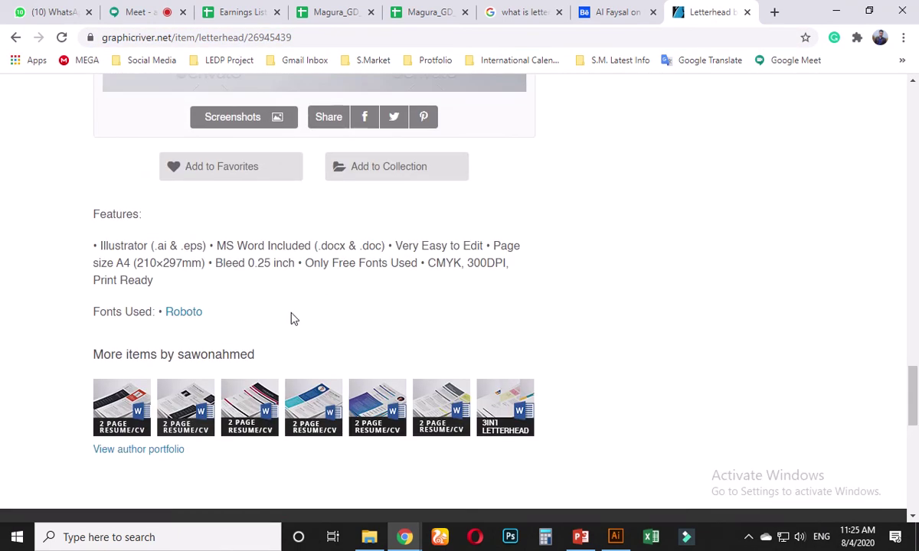
{"action": "key", "text": "Print"}
{"action": "left_click_drag", "start_coordinate": [37, 191], "coordinate": [613, 367]}
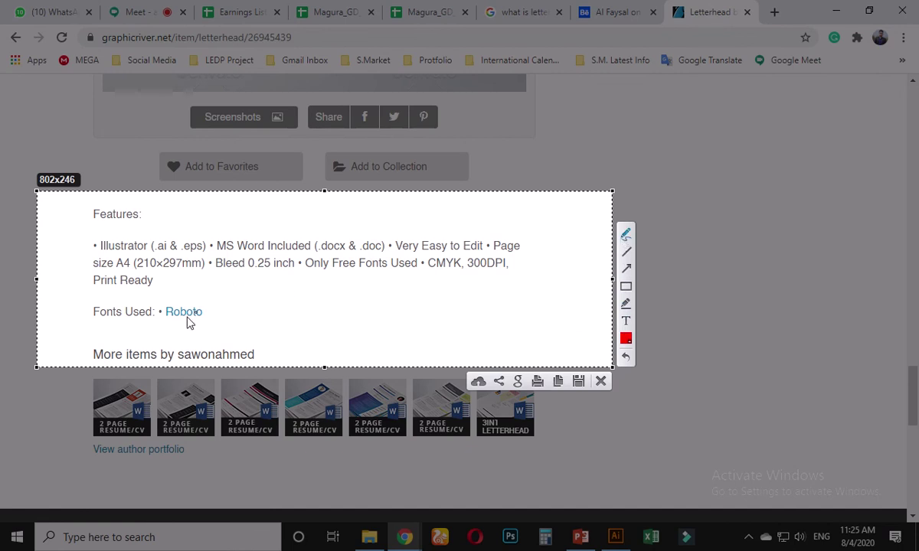
{"action": "mouse_move", "coordinate": [176, 299]}
{"action": "left_mouse_down"}
{"action": "mouse_move", "coordinate": [152, 314]}
{"action": "mouse_move", "coordinate": [195, 331]}
{"action": "mouse_move", "coordinate": [178, 300]}
{"action": "left_mouse_up"}
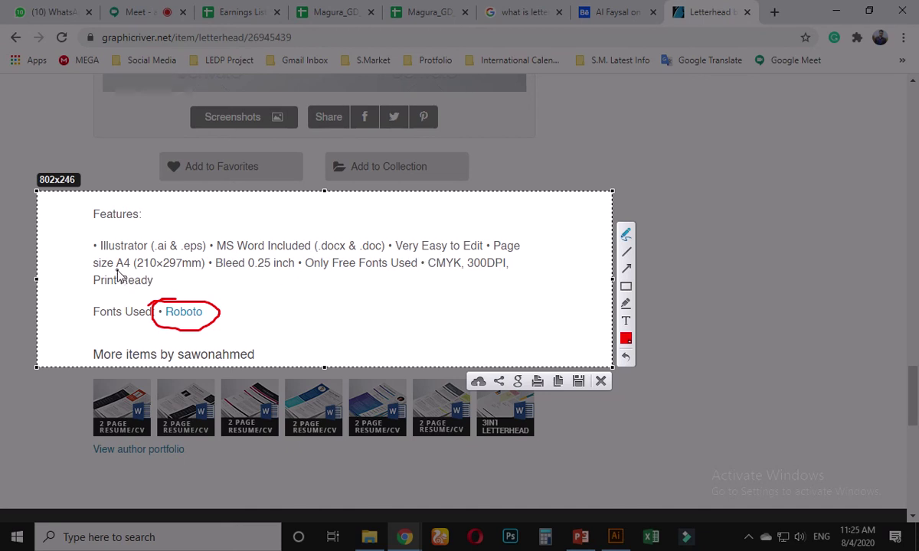
{"action": "left_click_drag", "start_coordinate": [115, 268], "coordinate": [286, 277]}
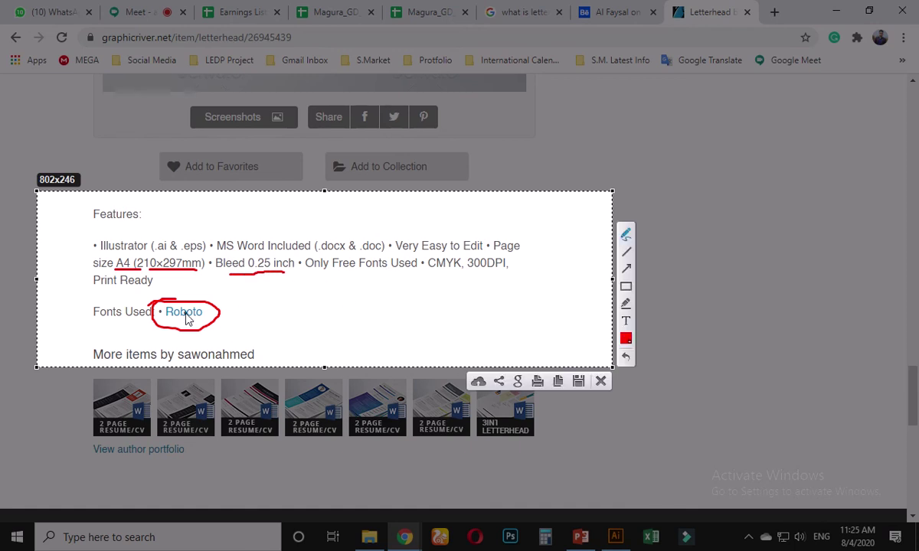
{"action": "left_click_drag", "start_coordinate": [429, 269], "coordinate": [528, 273]}
{"action": "left_click_drag", "start_coordinate": [122, 292], "coordinate": [175, 299]}
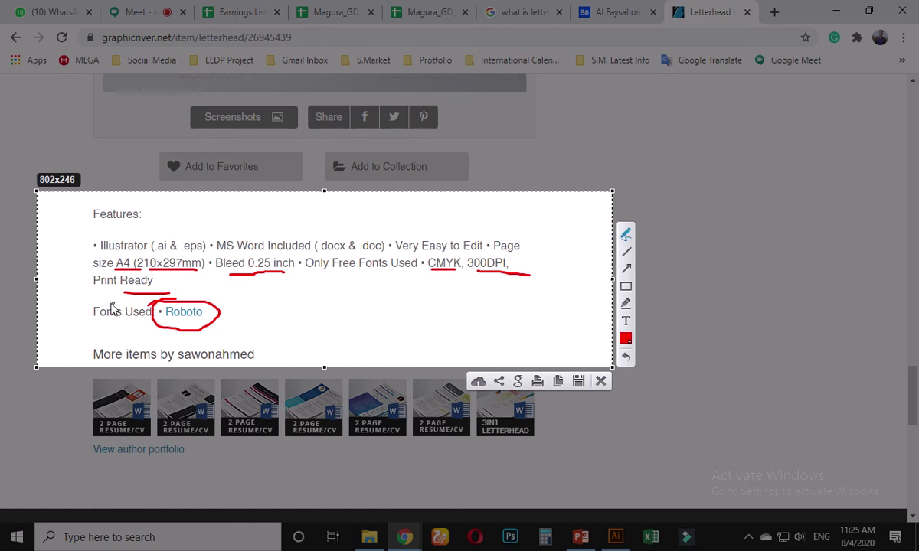
{"action": "left_click_drag", "start_coordinate": [100, 290], "coordinate": [164, 291]}
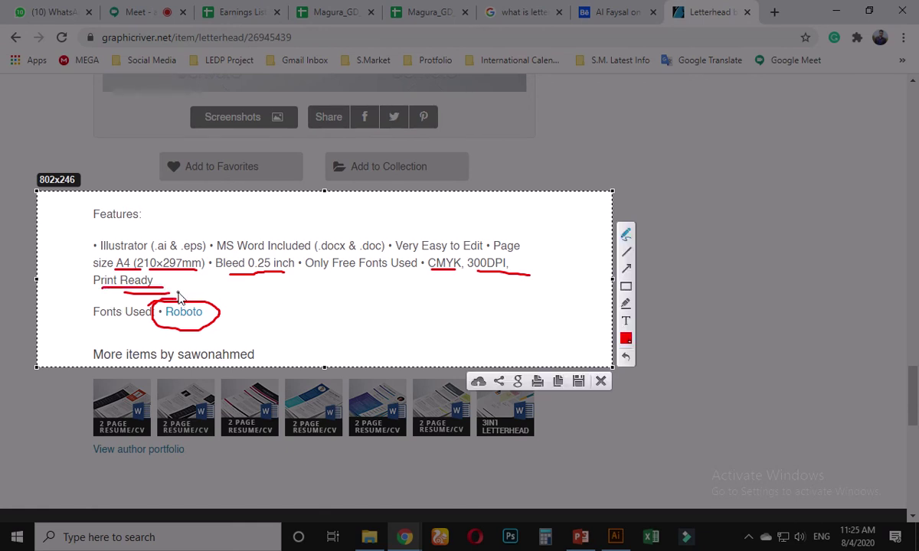
{"action": "key", "text": "Escape"}
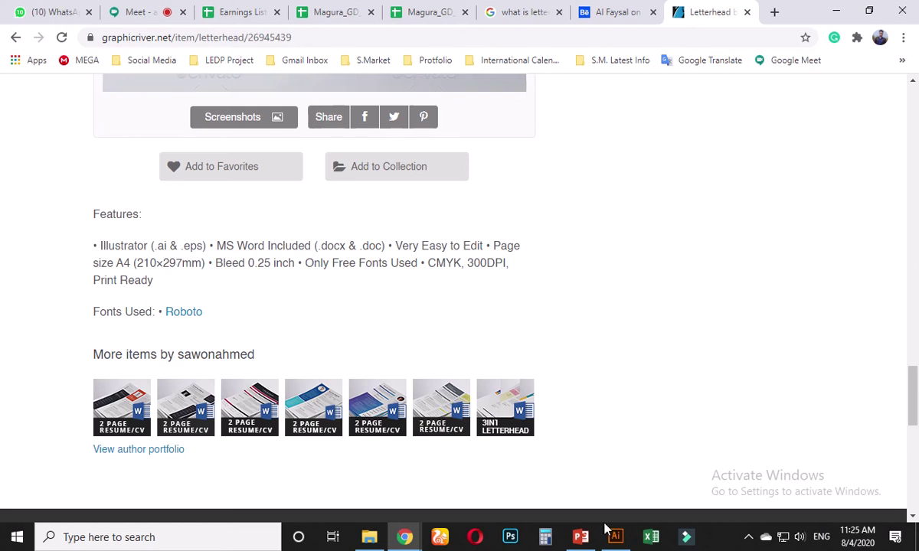
Step: Switch back to Chrome and go to flaticon.com
{"action": "left_click", "coordinate": [622, 539]}
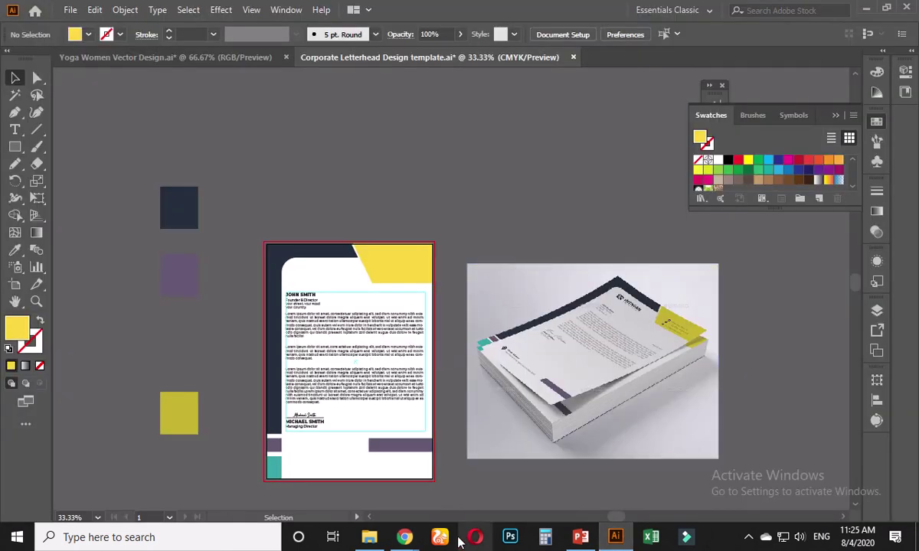
{"action": "mouse_move", "coordinate": [403, 539]}
{"action": "left_click", "coordinate": [378, 487]}
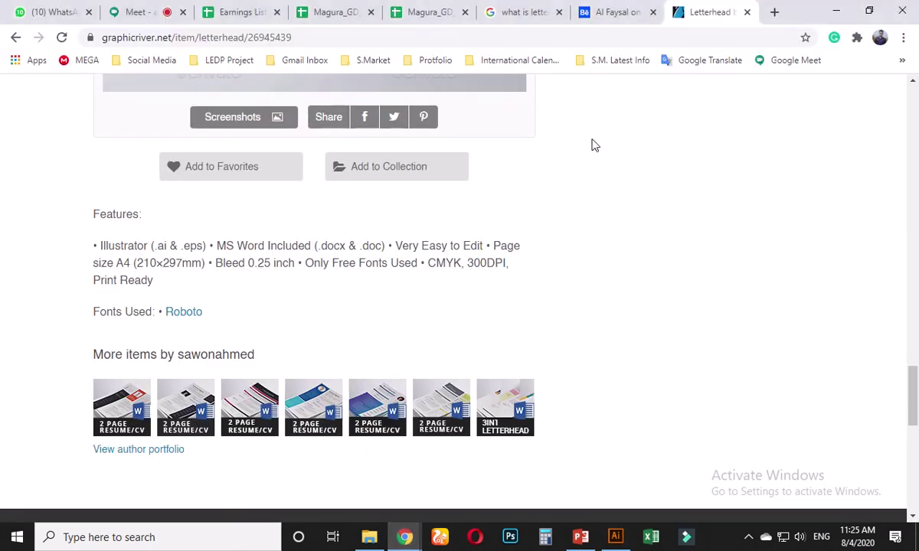
{"action": "left_click", "coordinate": [448, 37]}
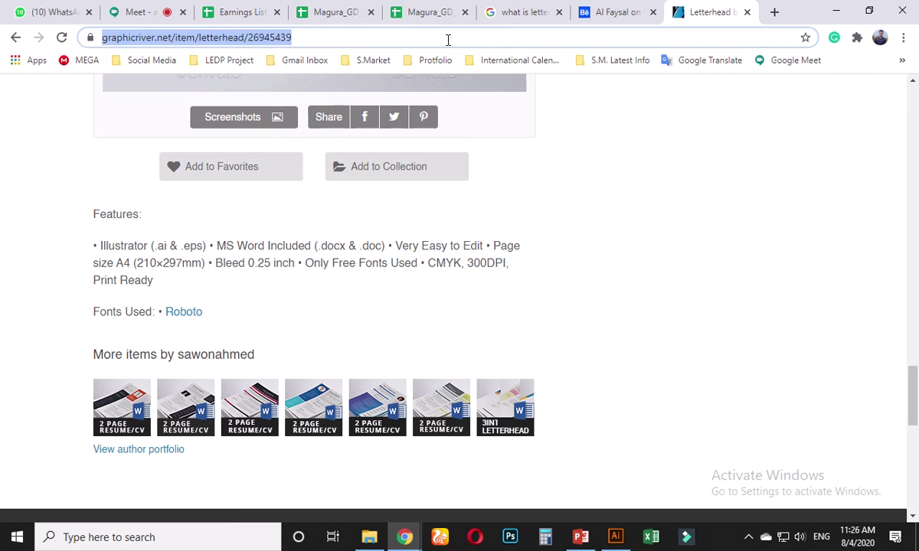
{"action": "type", "text": "flas"}
{"action": "key", "text": "BackSpace"}
{"action": "type", "text": "t"}
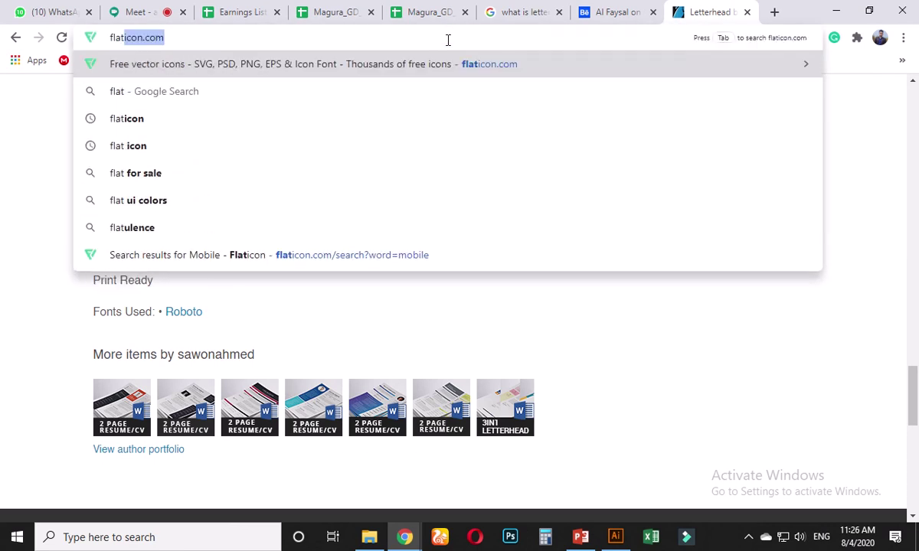
{"action": "key", "text": "Return"}
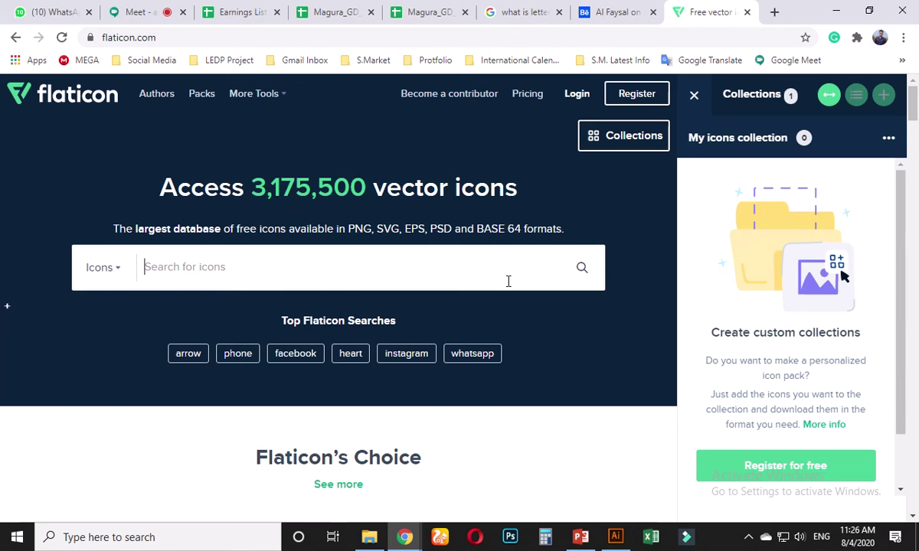
Step: Search Flaticon for 'phone' icons, then clear the search term
{"action": "type", "text": "phone"}
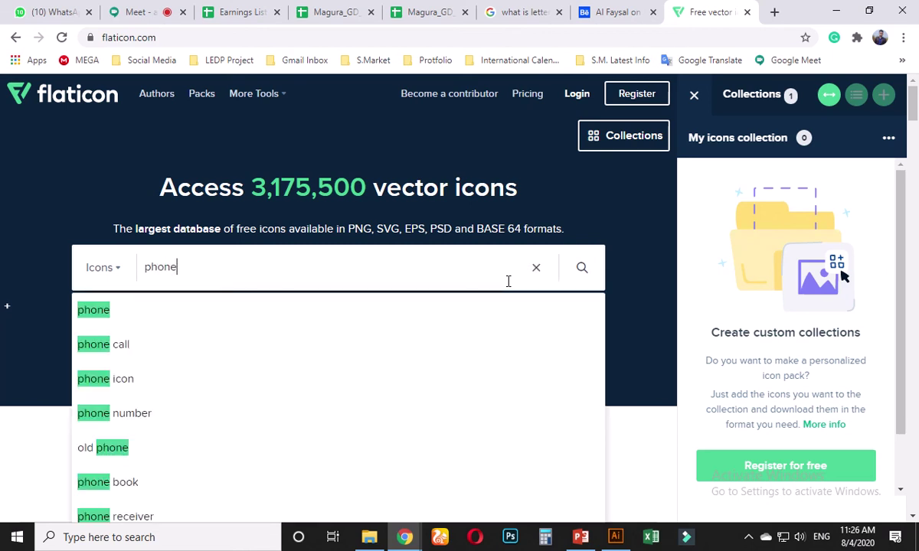
{"action": "key", "text": "Return"}
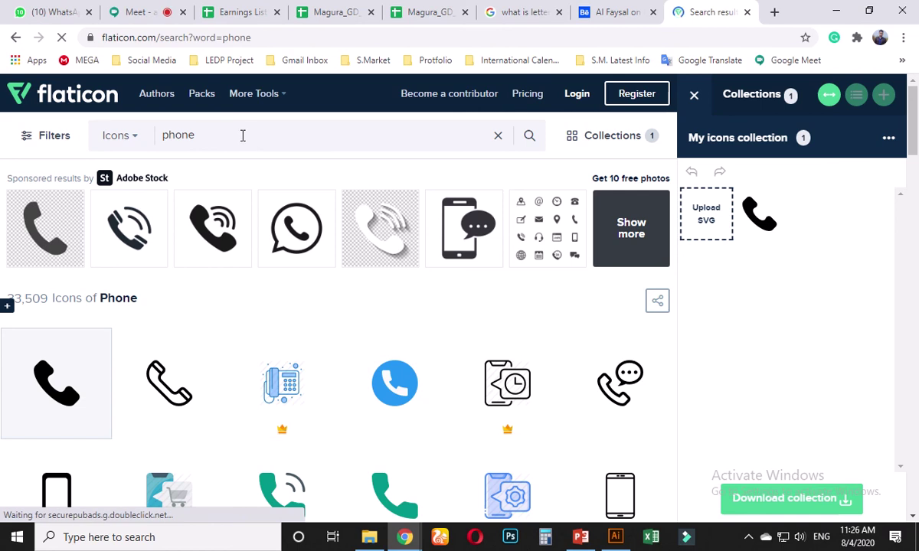
{"action": "left_click", "coordinate": [242, 136]}
{"action": "key", "text": "BackSpace"}
{"action": "key", "text": "BackSpace"}
{"action": "key", "text": "BackSpace"}
{"action": "key", "text": "BackSpace"}
{"action": "key", "text": "BackSpace"}
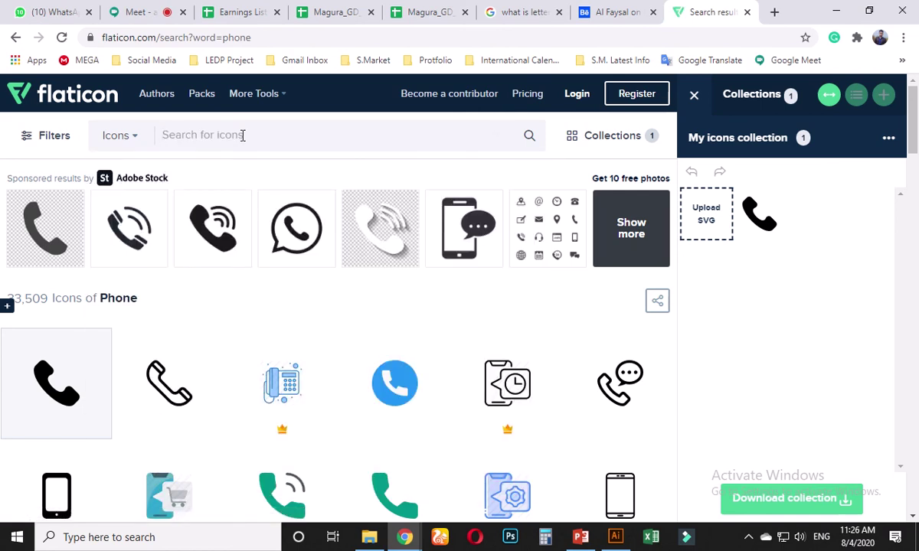
Step: Search 'location' and add the black location pin to the collection
{"action": "type", "text": "location"}
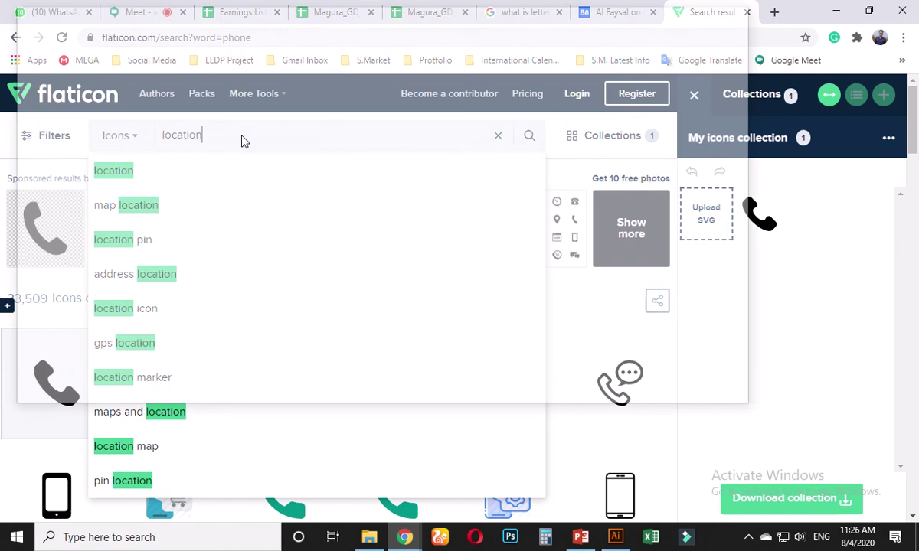
{"action": "key", "text": "Return"}
{"action": "left_click", "coordinate": [735, 14]}
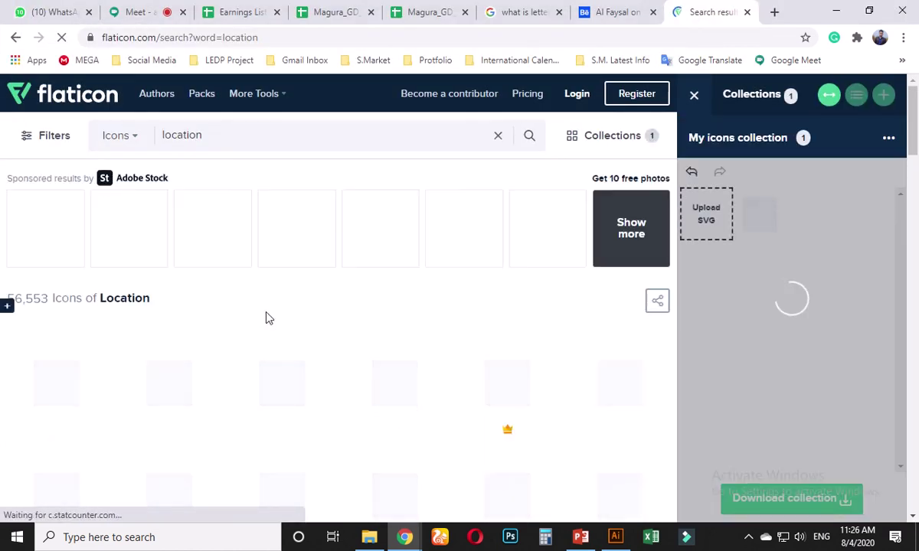
{"action": "mouse_move", "coordinate": [387, 360]}
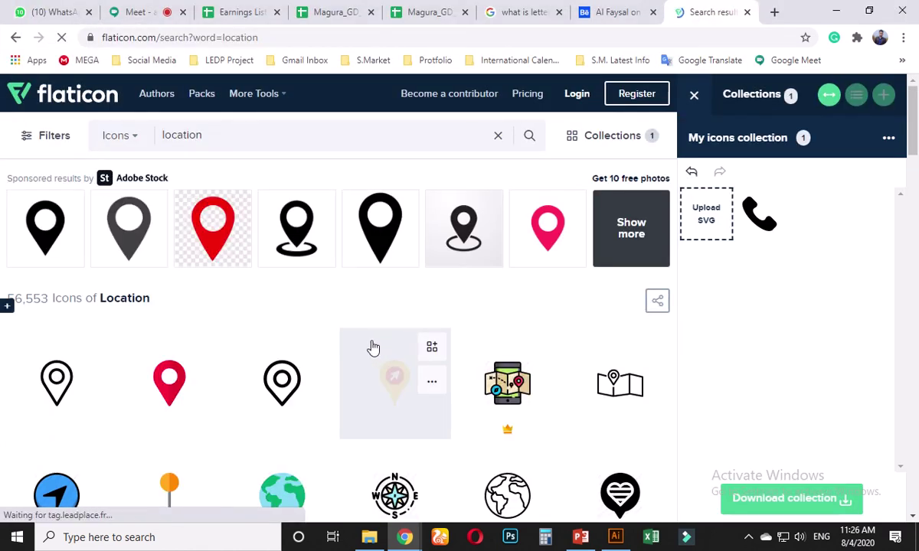
{"action": "scroll", "coordinate": [373, 345], "scroll_direction": "down", "scroll_amount": 1}
{"action": "scroll", "coordinate": [314, 371], "scroll_direction": "down", "scroll_amount": 2}
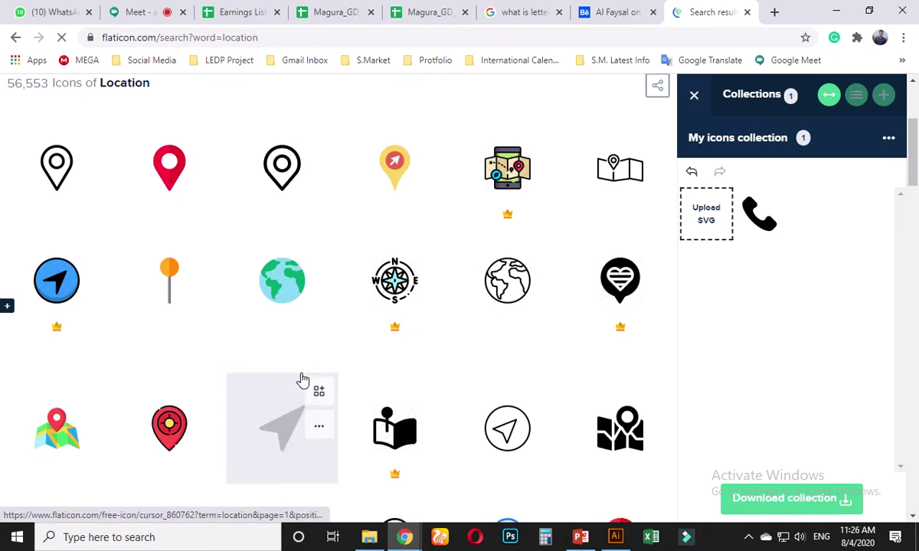
{"action": "scroll", "coordinate": [303, 380], "scroll_direction": "down", "scroll_amount": 4}
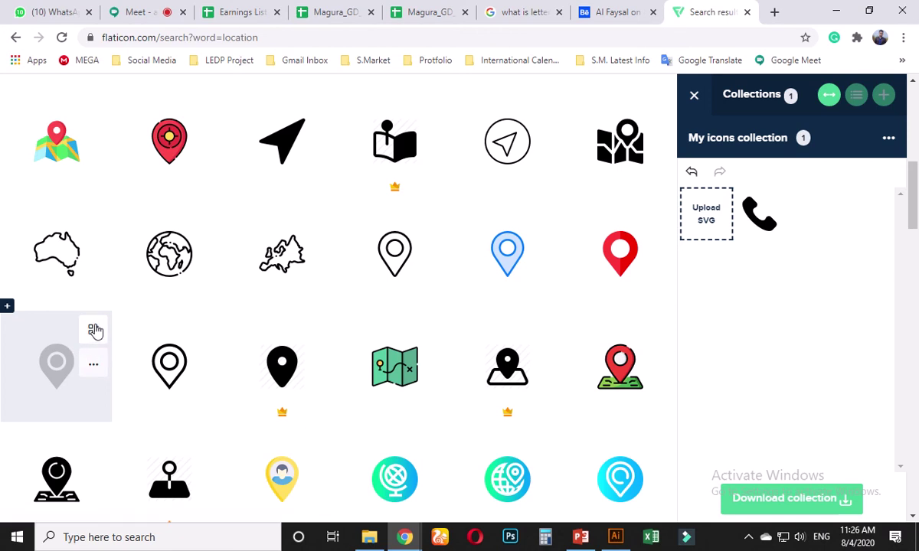
{"action": "left_click", "coordinate": [94, 329]}
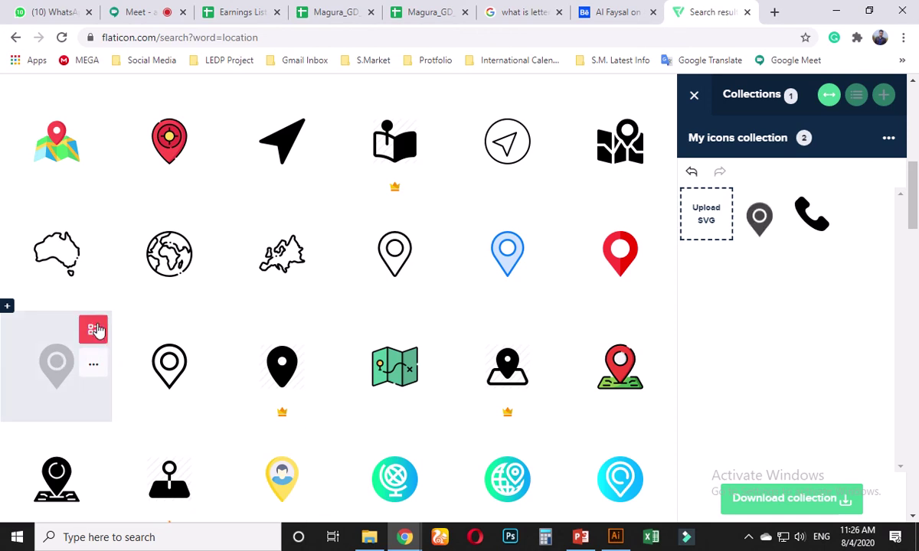
{"action": "scroll", "coordinate": [491, 291], "scroll_direction": "up", "scroll_amount": 5}
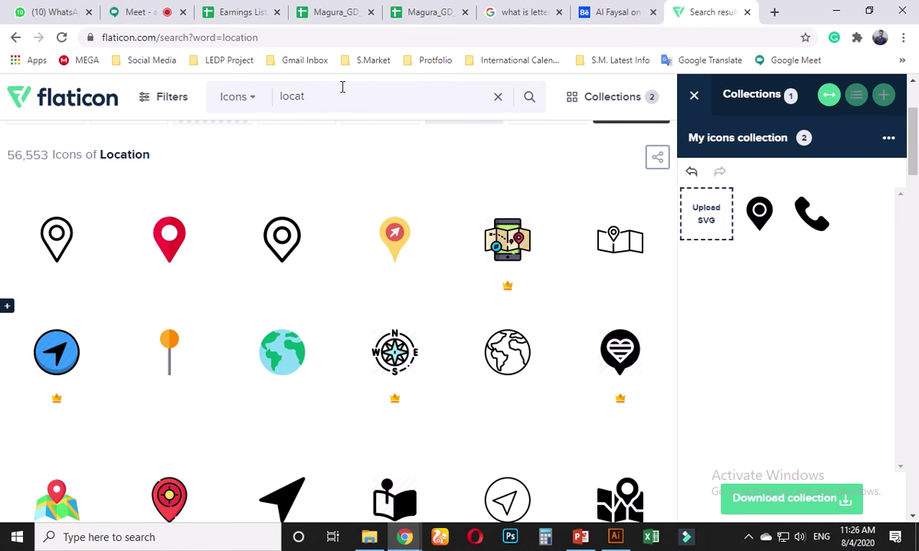
Step: Search 'website' and add the outlined globe icon to the collection
{"action": "key", "text": "ctrl+a"}
{"action": "key", "text": "BackSpace"}
{"action": "type", "text": "webs"}
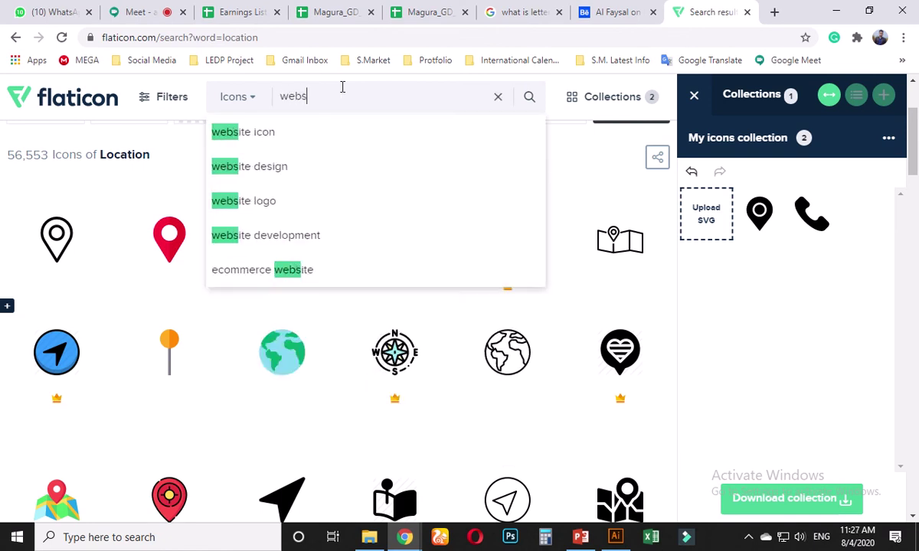
{"action": "type", "text": "ite"}
{"action": "key", "text": "Return"}
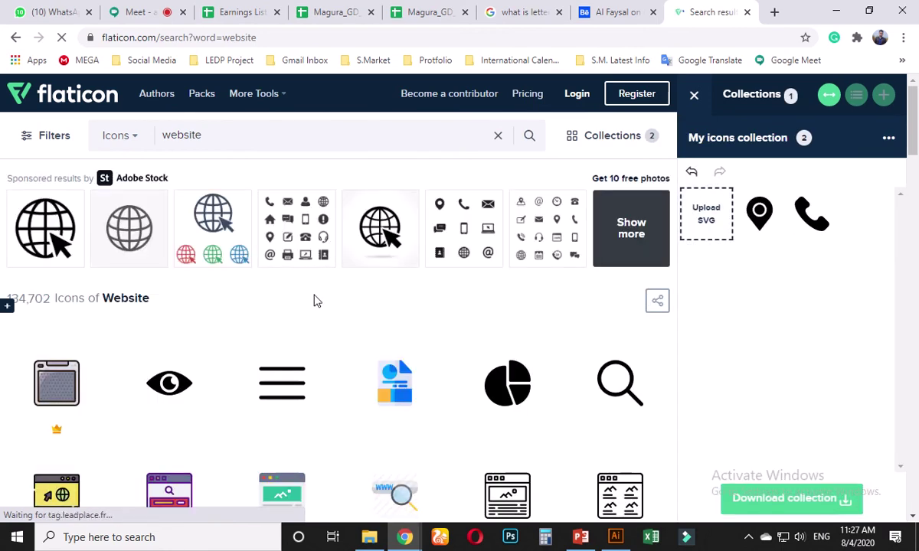
{"action": "mouse_move", "coordinate": [318, 352]}
{"action": "scroll", "coordinate": [316, 356], "scroll_direction": "down", "scroll_amount": 4}
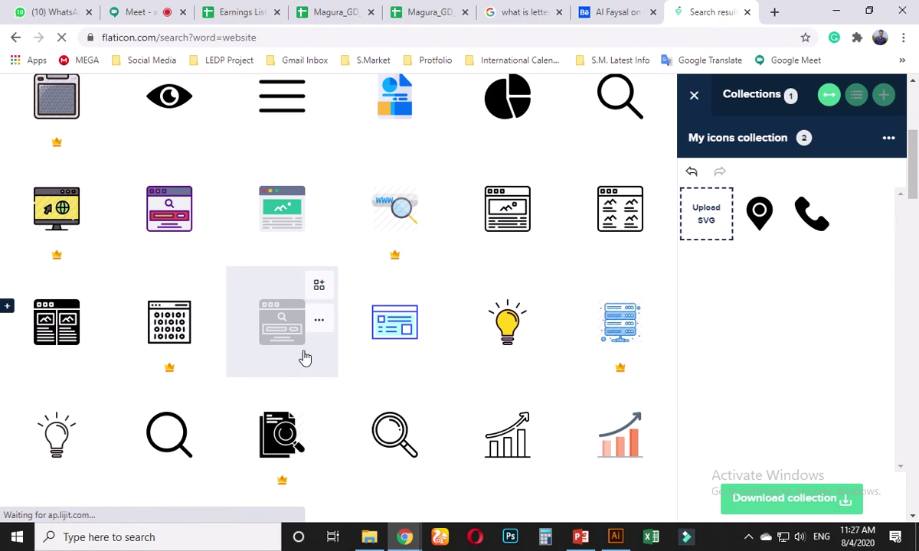
{"action": "scroll", "coordinate": [303, 357], "scroll_direction": "down", "scroll_amount": 1}
{"action": "scroll", "coordinate": [304, 358], "scroll_direction": "down", "scroll_amount": 4}
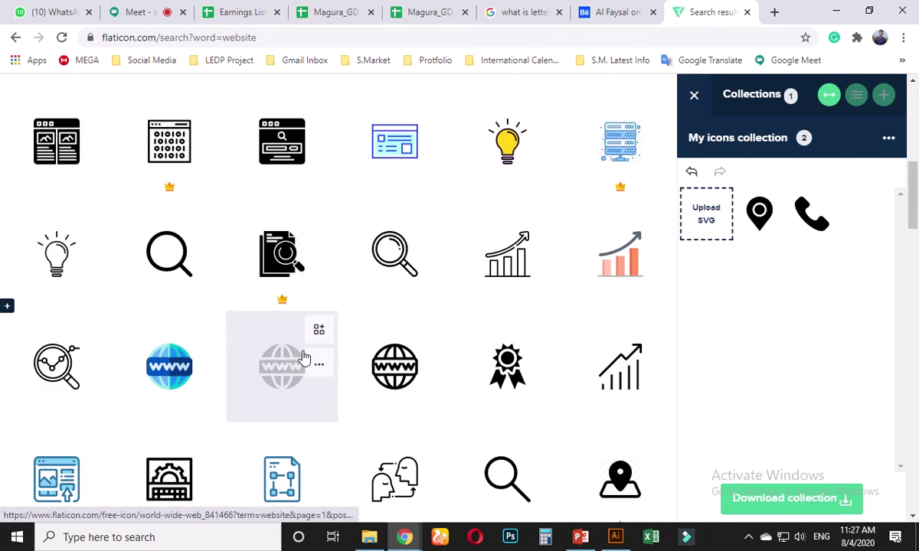
{"action": "scroll", "coordinate": [303, 357], "scroll_direction": "down", "scroll_amount": 3}
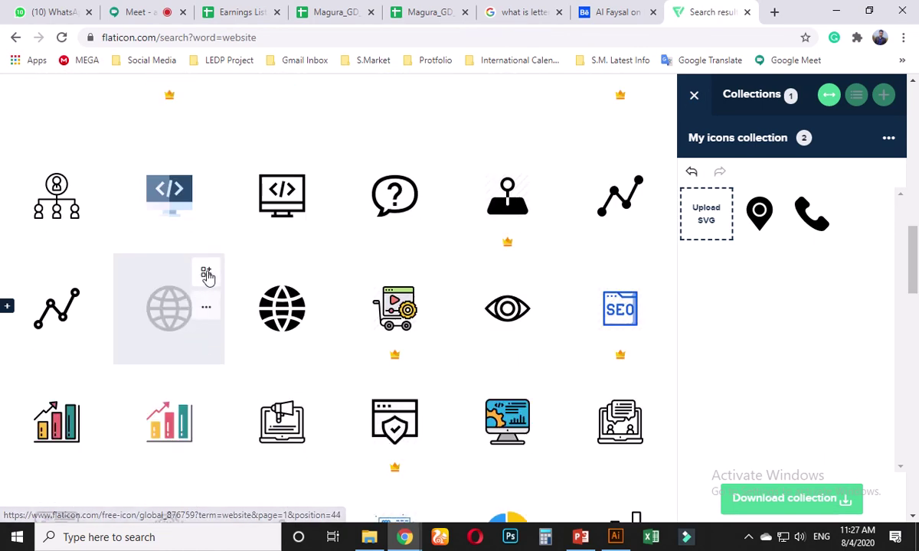
{"action": "left_click", "coordinate": [206, 274]}
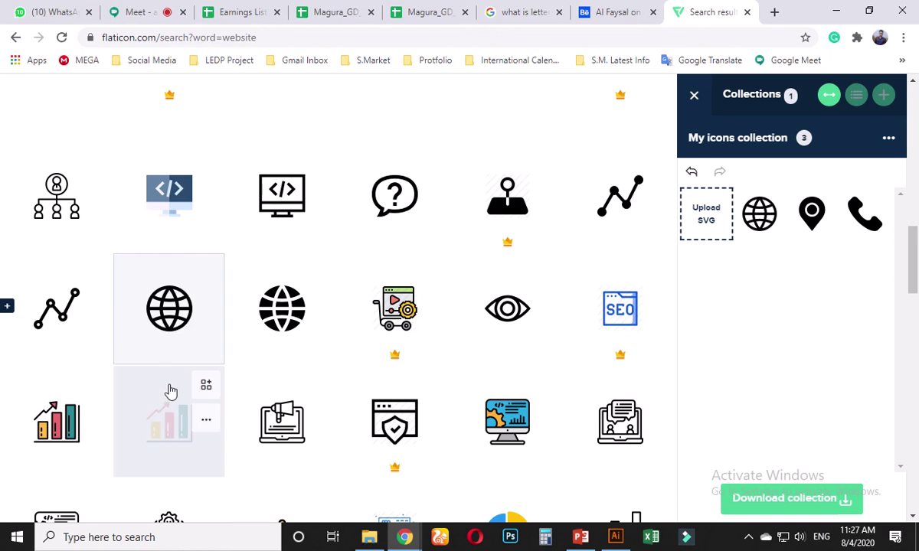
{"action": "scroll", "coordinate": [290, 220], "scroll_direction": "up", "scroll_amount": 7}
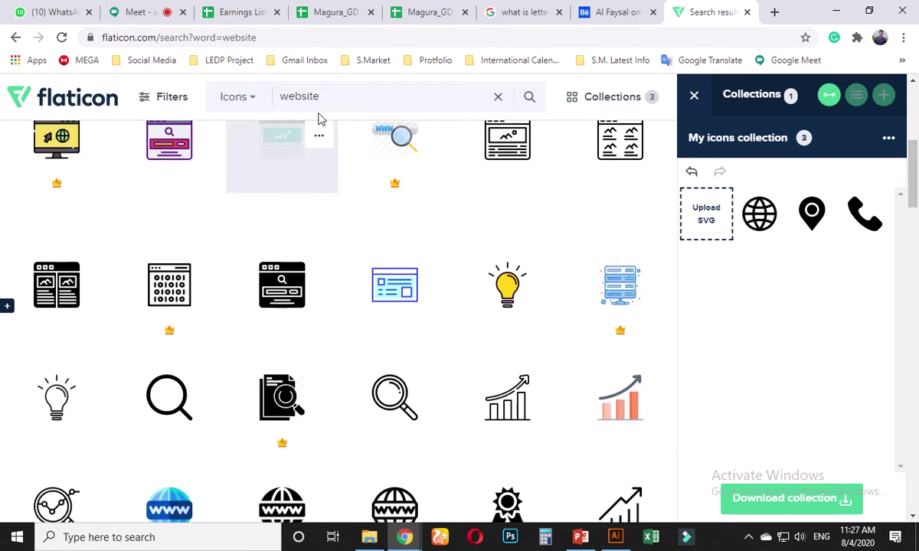
{"action": "double_click", "coordinate": [323, 93]}
Step: Add a black 'mail' envelope icon and download the collection as EPS with attribution
{"action": "type", "text": "ma"}
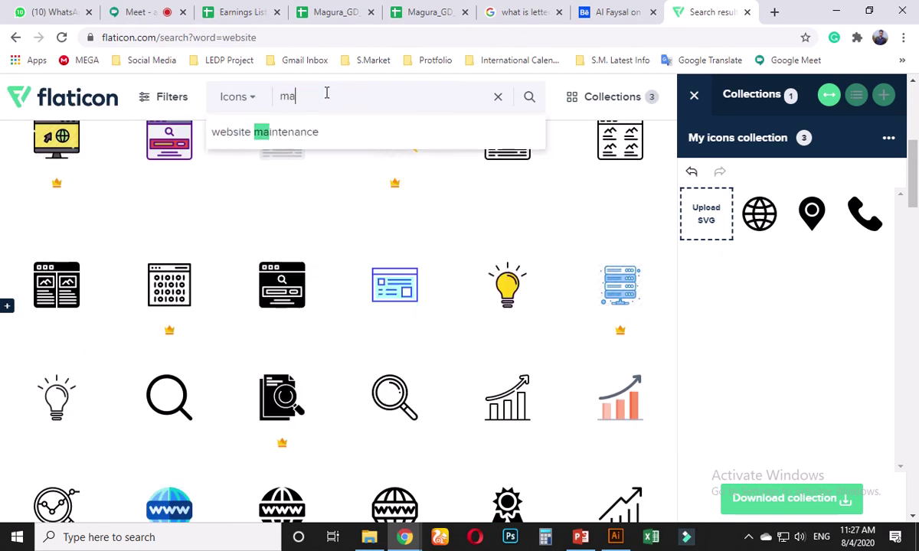
{"action": "type", "text": "il"}
{"action": "key", "text": "Return"}
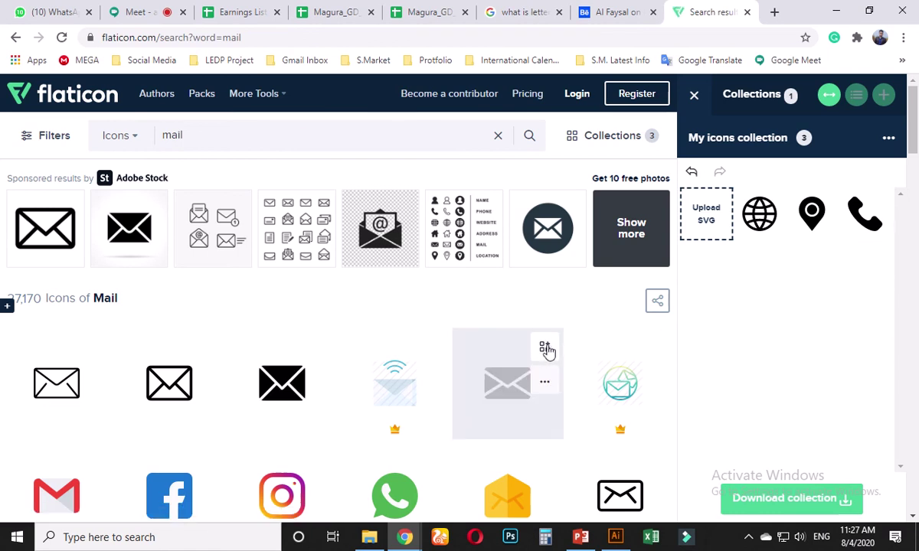
{"action": "left_click", "coordinate": [546, 348]}
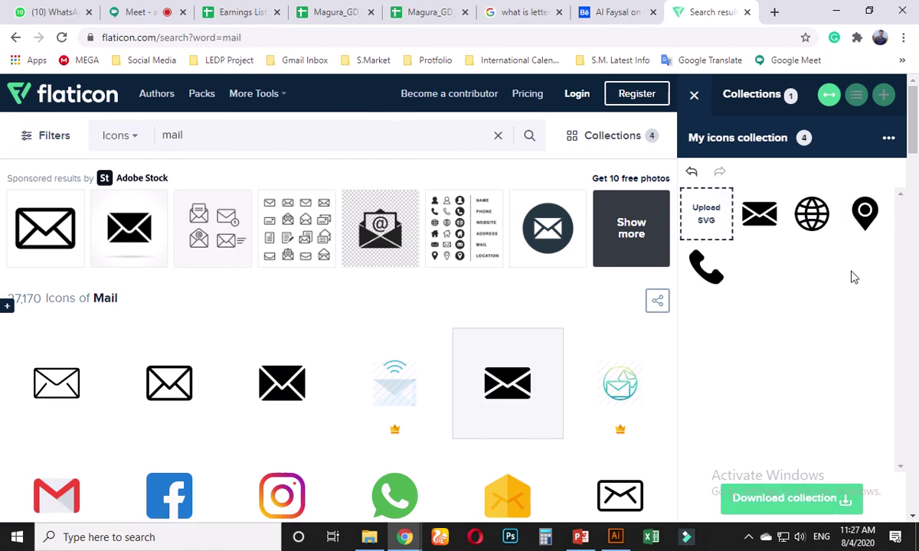
{"action": "left_click", "coordinate": [816, 497]}
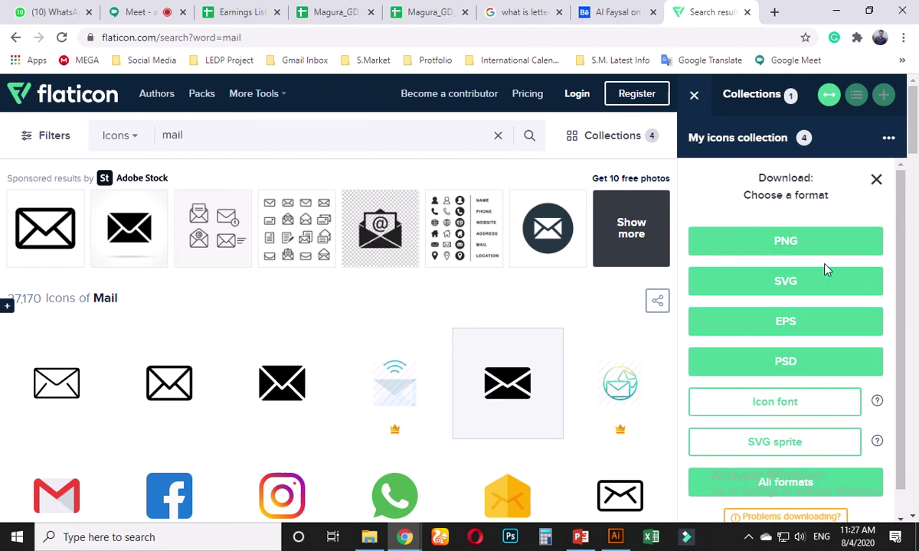
{"action": "left_click", "coordinate": [769, 323]}
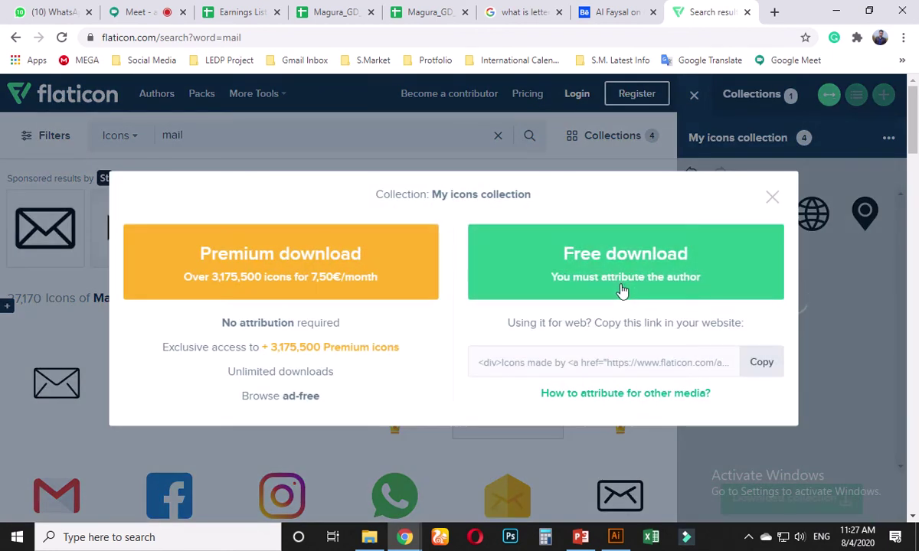
{"action": "left_click", "coordinate": [620, 272]}
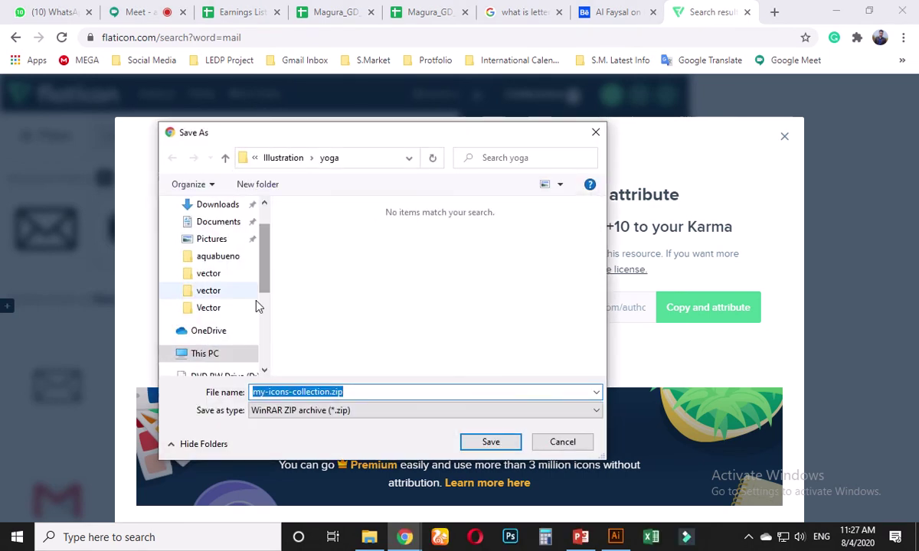
Step: Browse to Entertainment (I:) > Ledp > Class Project Design and create folder 'class 23'
{"action": "scroll", "coordinate": [241, 261], "scroll_direction": "down", "scroll_amount": 5}
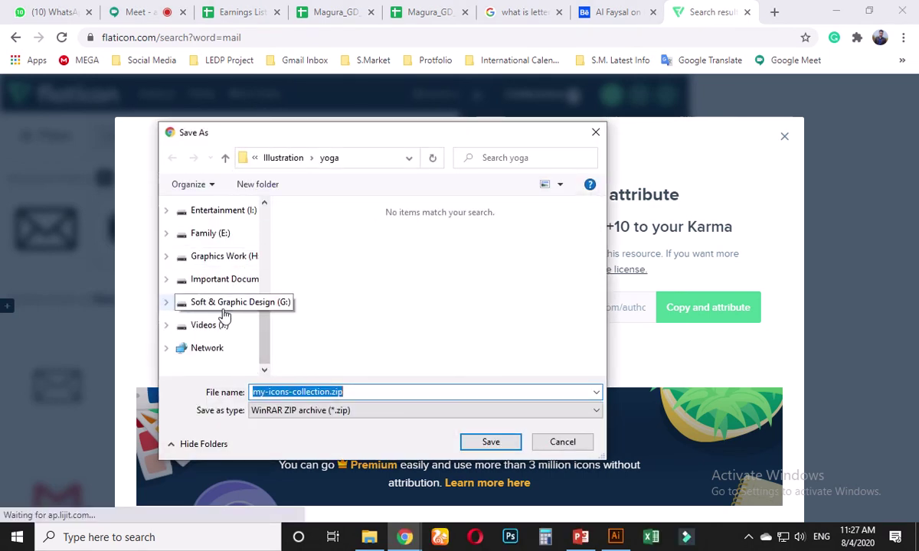
{"action": "mouse_move", "coordinate": [263, 330]}
{"action": "left_mouse_down"}
{"action": "mouse_move", "coordinate": [271, 277]}
{"action": "mouse_move", "coordinate": [263, 329]}
{"action": "left_mouse_up"}
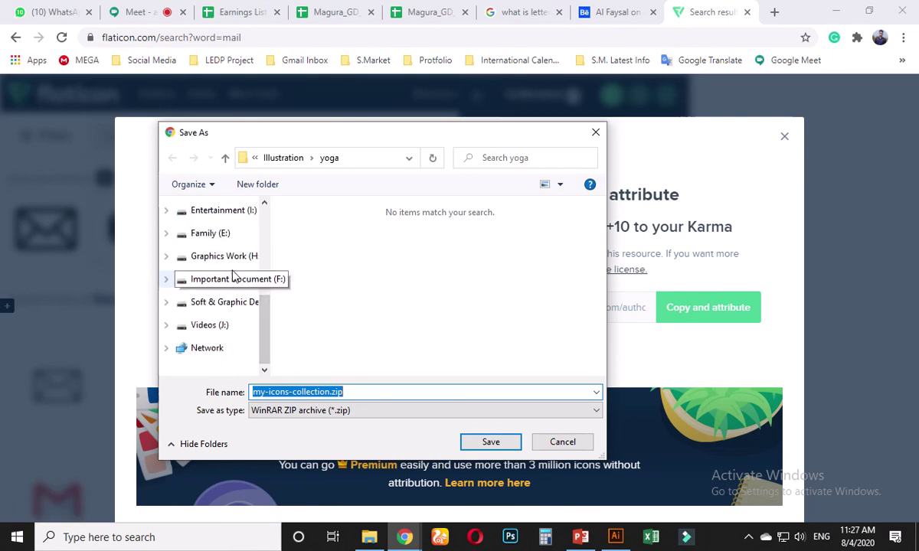
{"action": "left_click", "coordinate": [228, 211]}
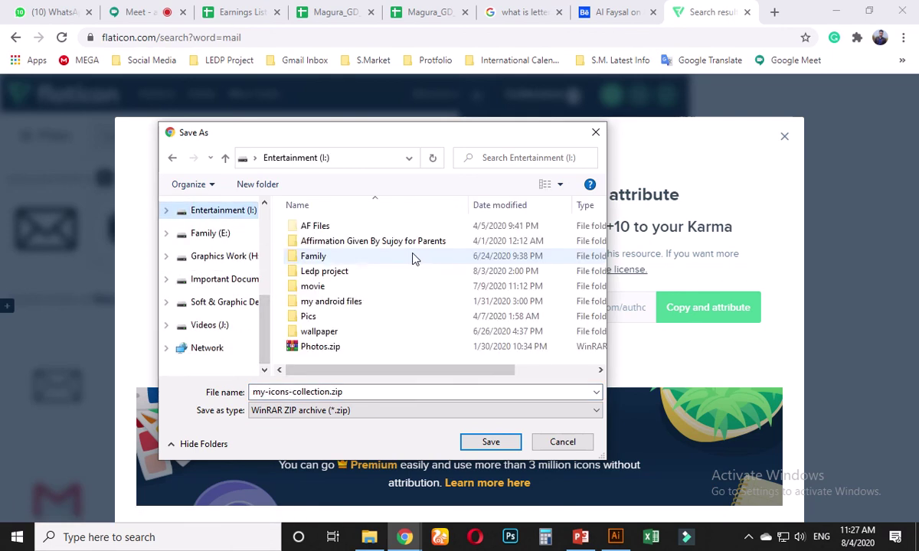
{"action": "double_click", "coordinate": [331, 272]}
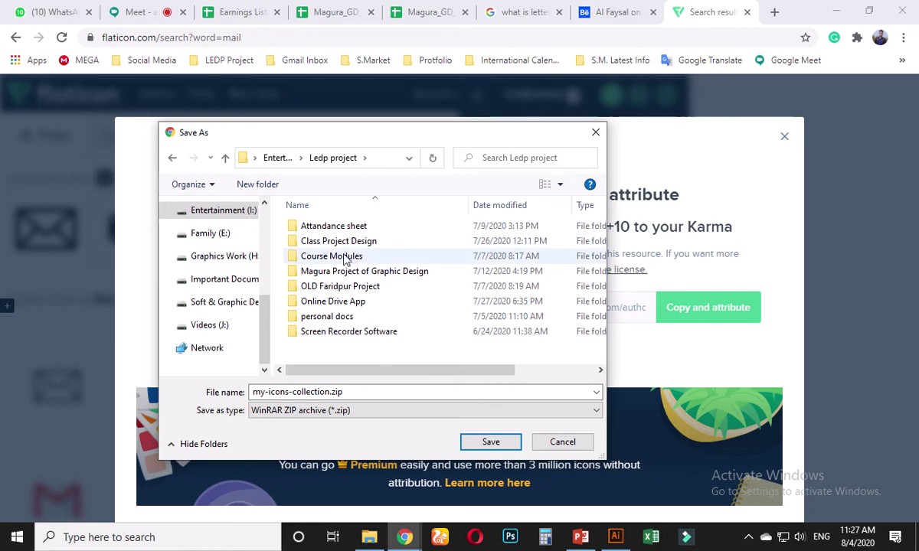
{"action": "double_click", "coordinate": [328, 242]}
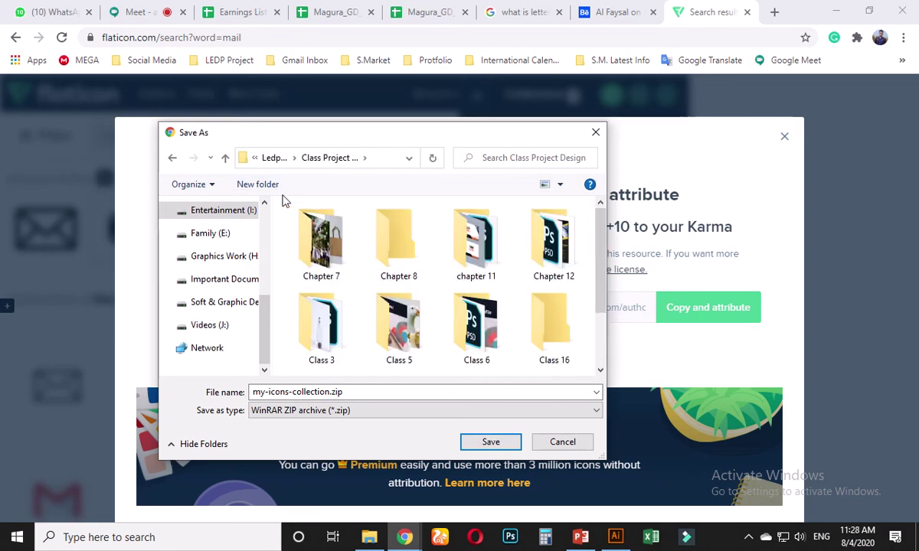
{"action": "left_click", "coordinate": [269, 190]}
{"action": "type", "text": "cl"}
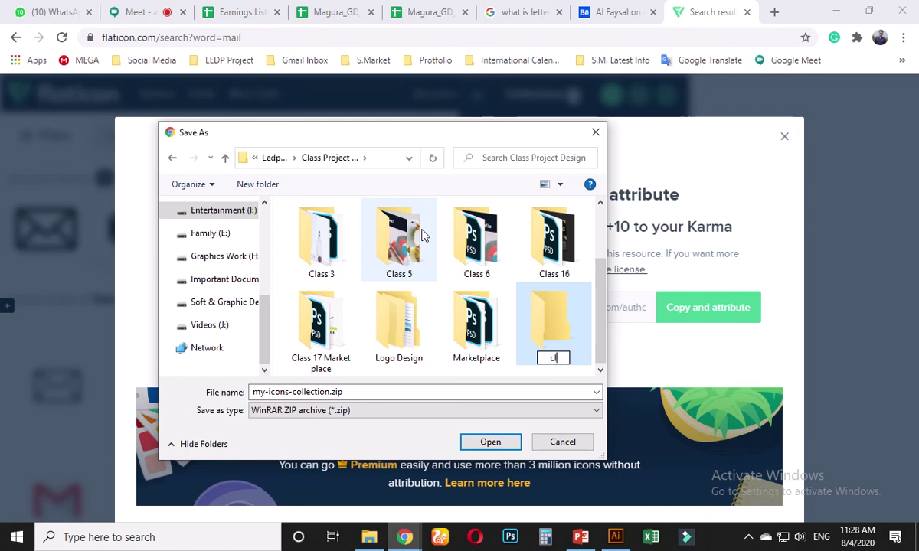
{"action": "type", "text": "ass 23"}
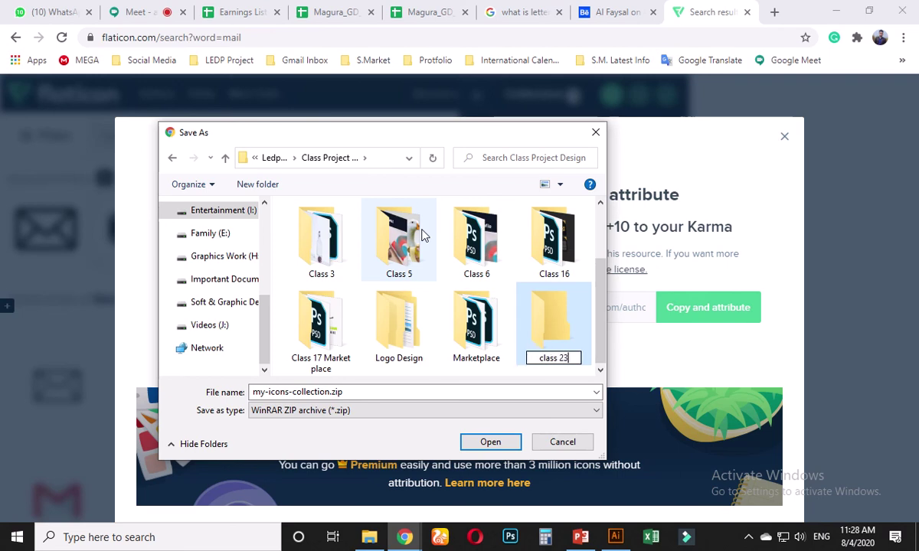
{"action": "key", "text": "Return"}
{"action": "key", "text": "Return"}
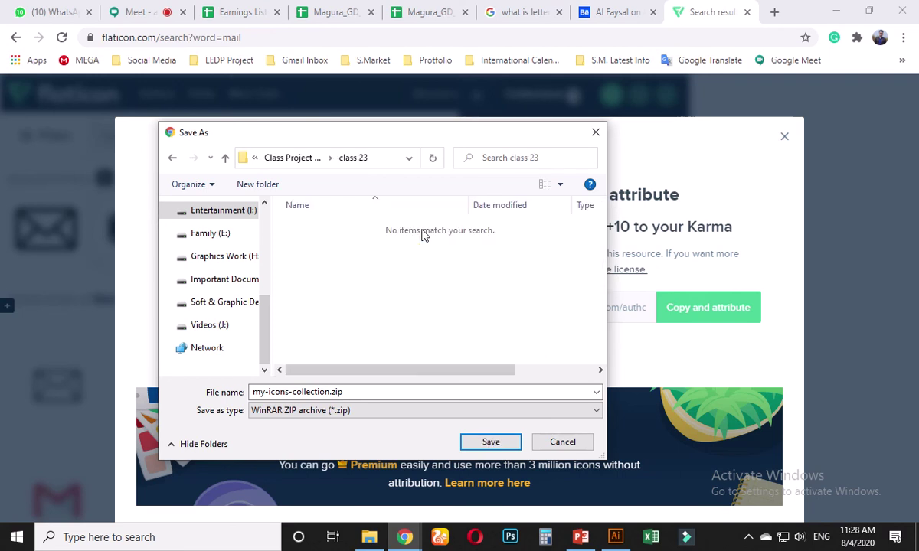
Step: Save the zip as 'icon for letterhead' and close the attribution popup
{"action": "left_click", "coordinate": [398, 393]}
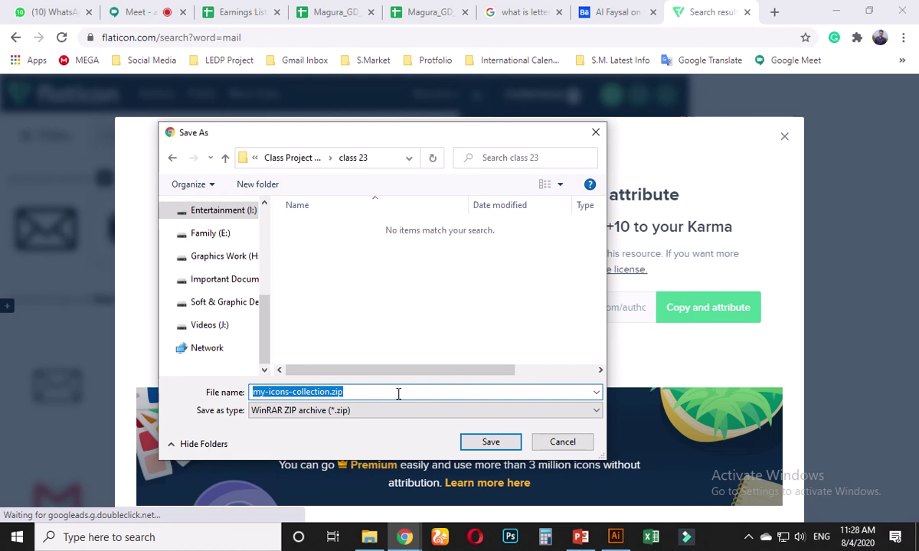
{"action": "type", "text": "le"}
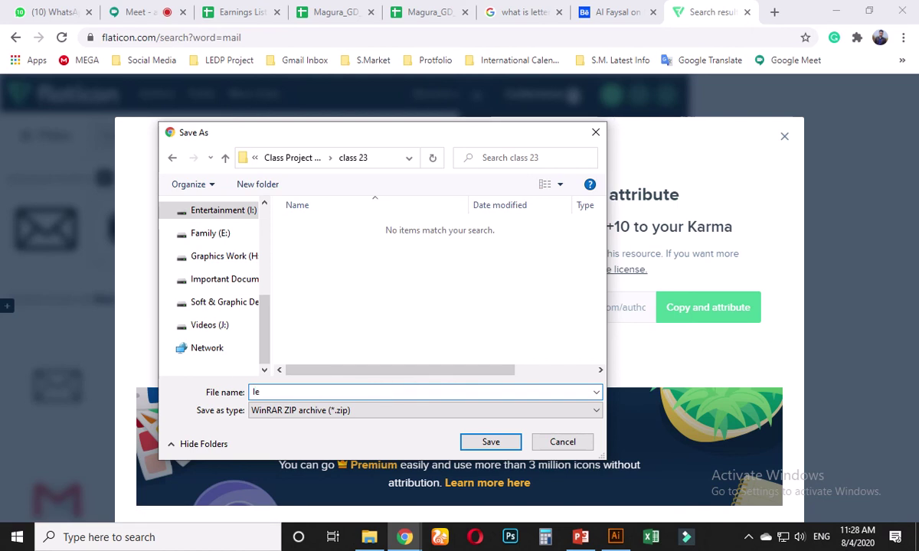
{"action": "type", "text": "tterhead"}
{"action": "left_click", "coordinate": [270, 392]}
{"action": "type", "text": "f"}
{"action": "key", "text": "Home"}
{"action": "type", "text": "icon"}
{"action": "key", "text": "Return"}
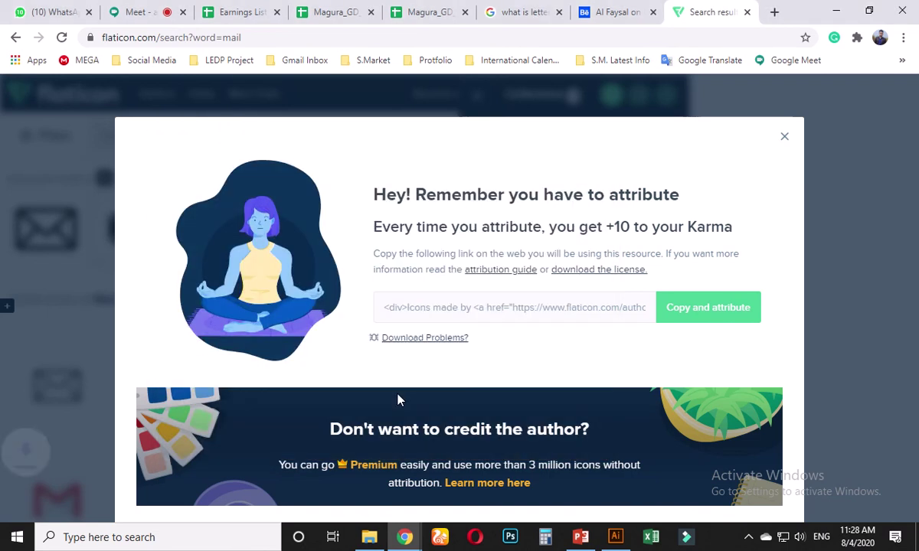
{"action": "left_click", "coordinate": [788, 136]}
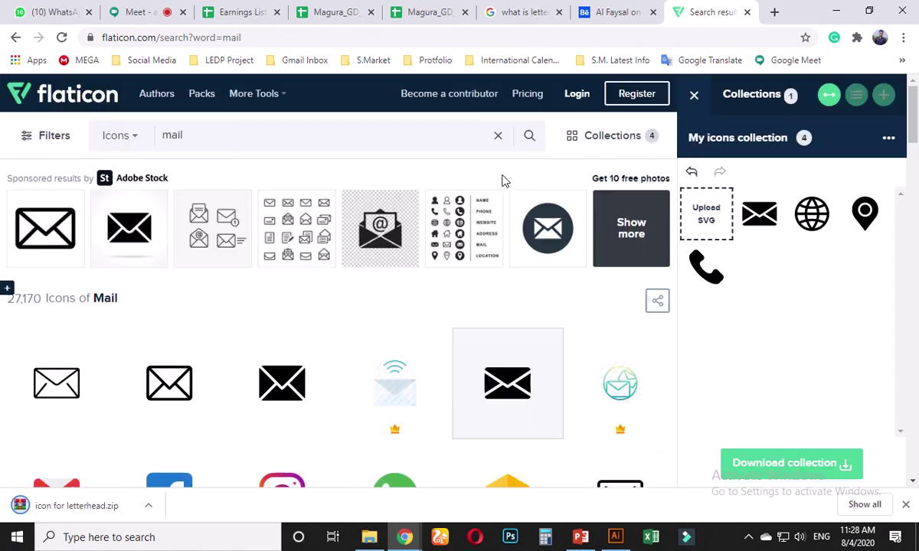
Step: Show the downloaded zip in File Explorer, cancelling a first extraction attempt
{"action": "left_click", "coordinate": [148, 506]}
{"action": "left_click", "coordinate": [191, 455]}
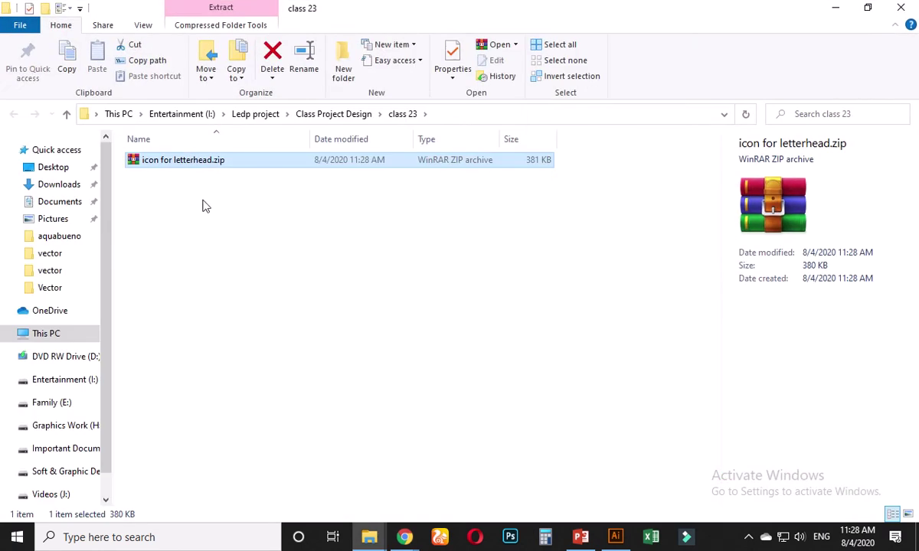
{"action": "right_click", "coordinate": [184, 168]}
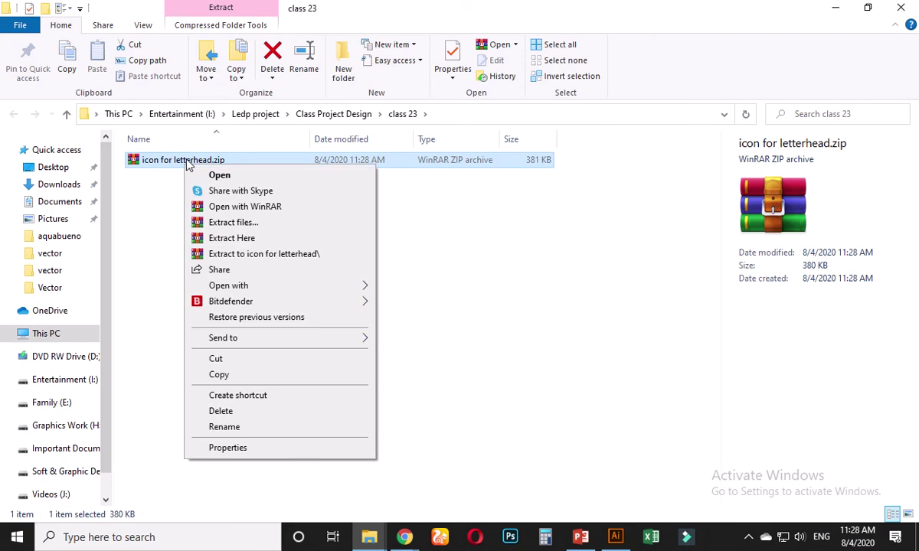
{"action": "left_click", "coordinate": [221, 222]}
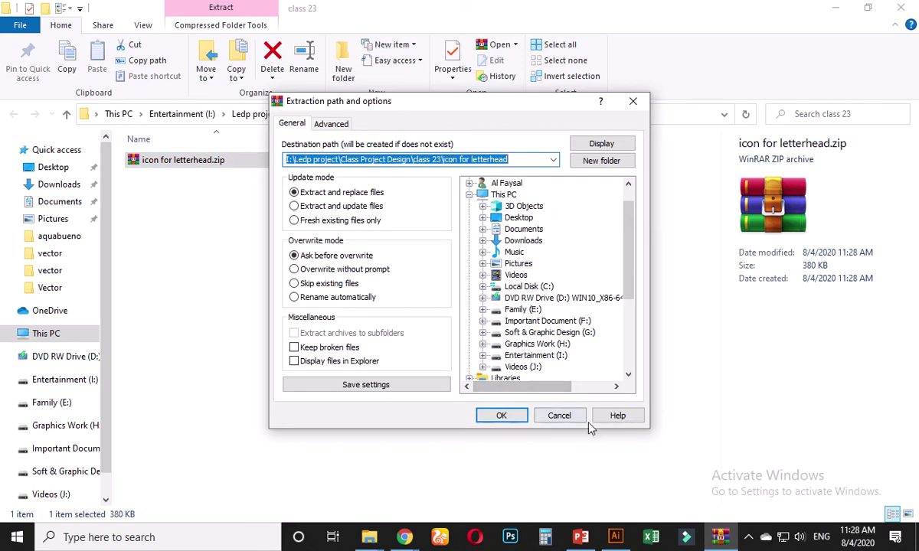
{"action": "left_click", "coordinate": [576, 421]}
{"action": "left_click", "coordinate": [577, 421]}
Step: Extract the zip to 'icon for letterhead' and open its eps folder
{"action": "right_click", "coordinate": [201, 169]}
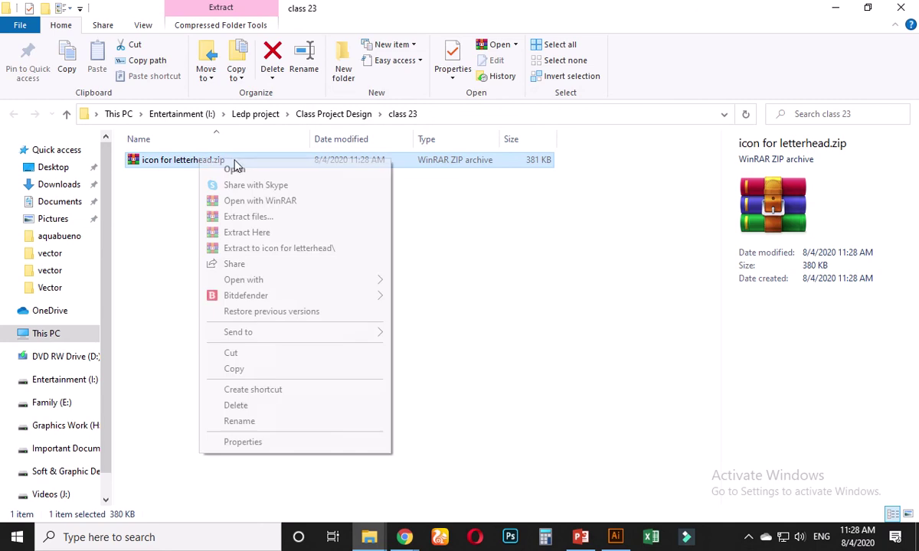
{"action": "left_click", "coordinate": [264, 248]}
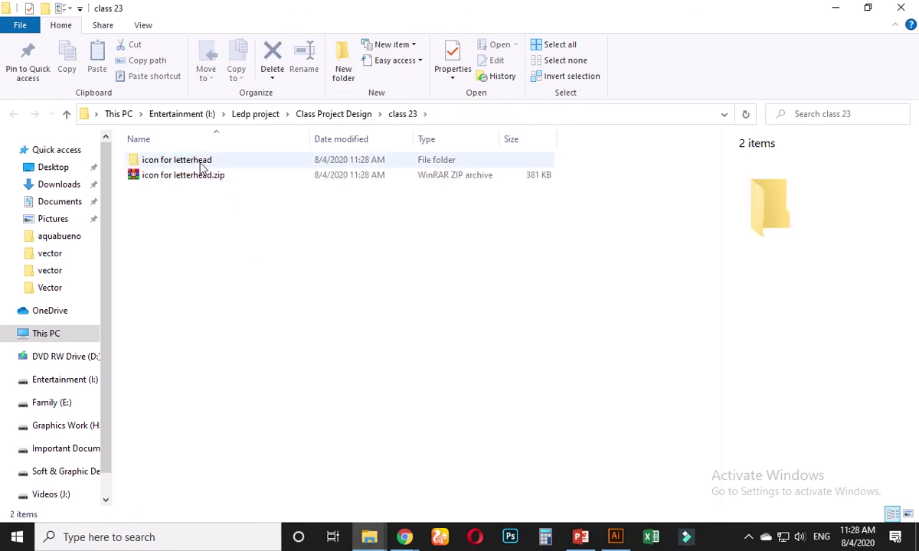
{"action": "left_click", "coordinate": [184, 158]}
{"action": "double_click", "coordinate": [192, 157]}
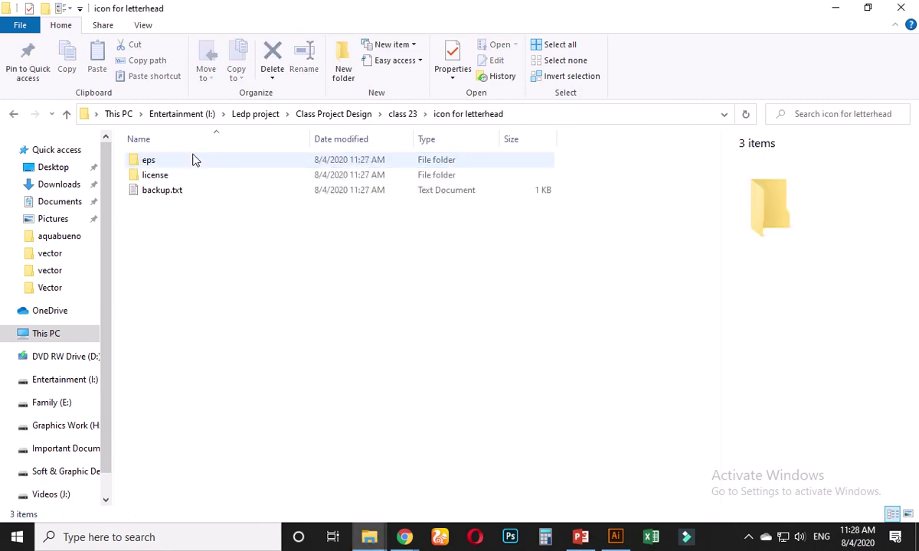
{"action": "double_click", "coordinate": [170, 161]}
Step: Place the four EPS contact icon files into the letterhead document and move them up
{"action": "left_click_drag", "start_coordinate": [231, 311], "coordinate": [431, 174]}
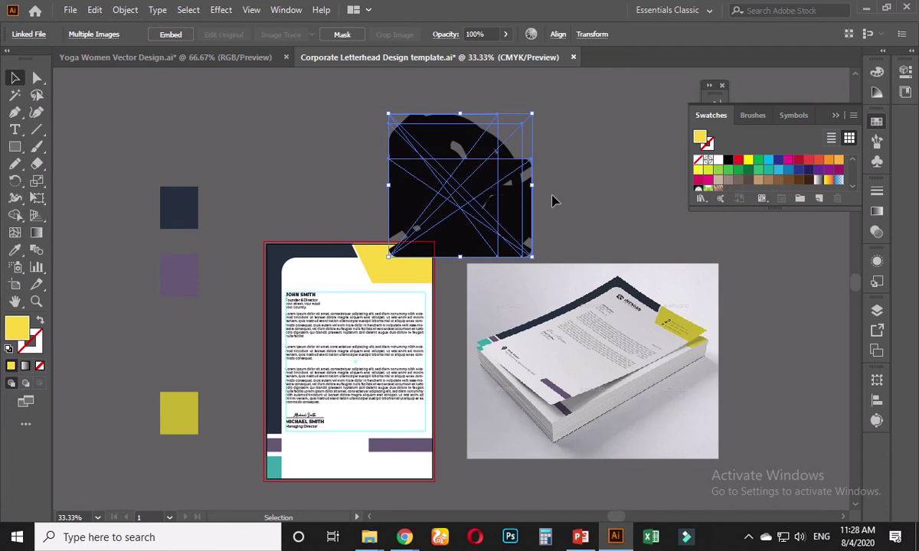
{"action": "left_click_drag", "start_coordinate": [551, 201], "coordinate": [470, 293]}
{"action": "left_click_drag", "start_coordinate": [486, 215], "coordinate": [341, 334]}
{"action": "left_click_drag", "start_coordinate": [396, 344], "coordinate": [268, 253]}
Step: Separate the overlapping icons by moving the globe off the location pin
{"action": "left_click", "coordinate": [330, 250]}
{"action": "scroll", "coordinate": [330, 250], "scroll_direction": "down", "scroll_amount": 2}
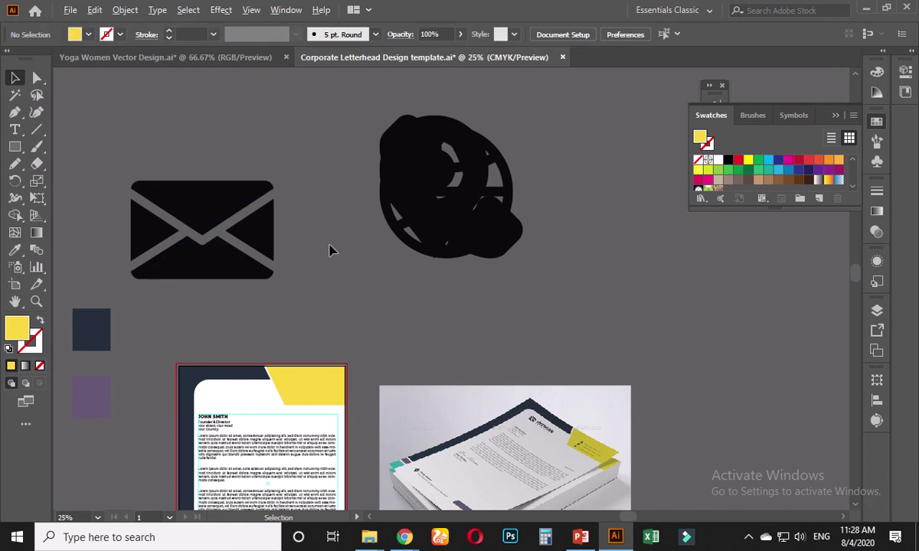
{"action": "left_click", "coordinate": [314, 314]}
{"action": "left_click_drag", "start_coordinate": [386, 240], "coordinate": [496, 250]}
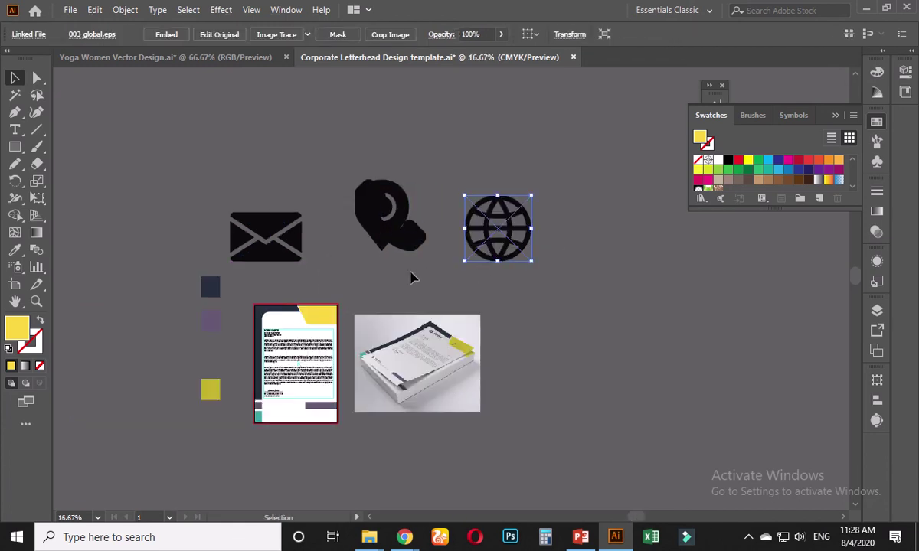
{"action": "left_click", "coordinate": [406, 275]}
{"action": "left_click", "coordinate": [270, 223]}
{"action": "key", "text": "i"}
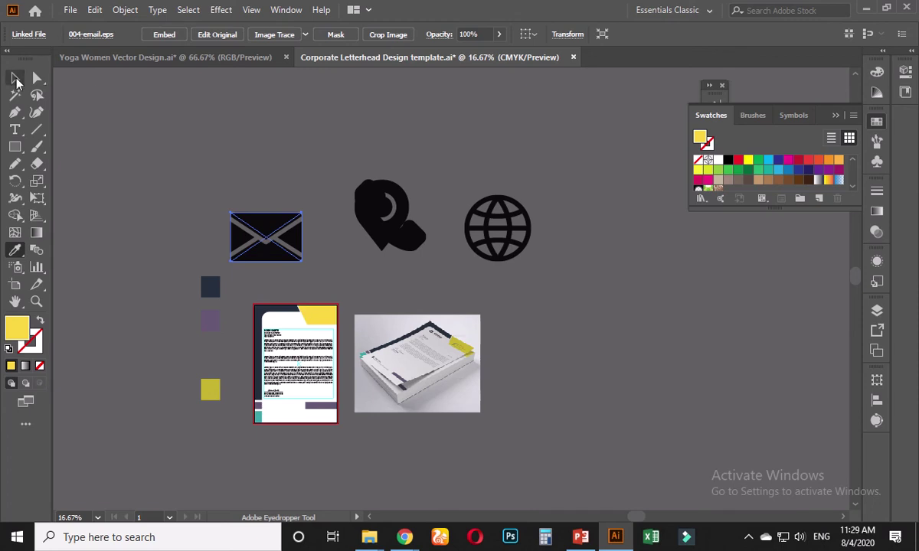
{"action": "key", "text": "v"}
{"action": "left_click", "coordinate": [235, 142]}
{"action": "scroll", "coordinate": [422, 254], "scroll_direction": "up", "scroll_amount": 1}
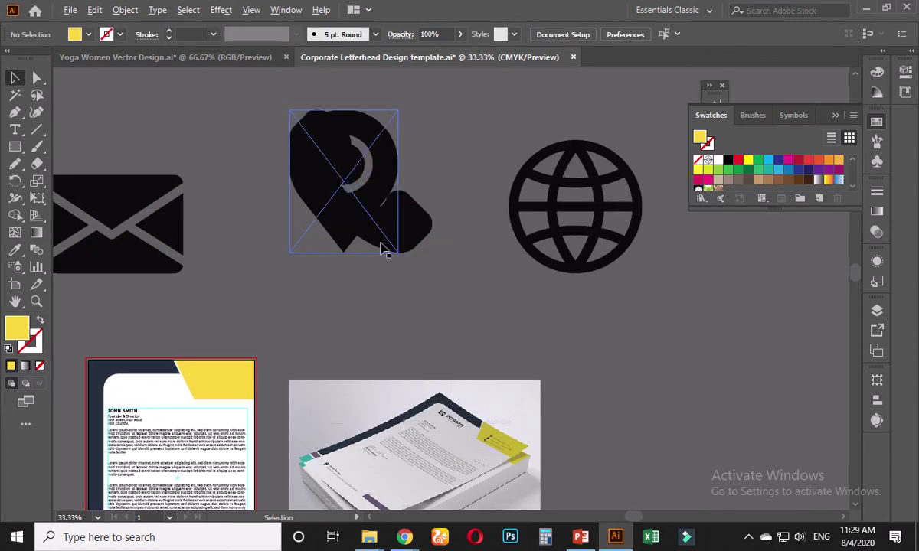
{"action": "scroll", "coordinate": [383, 249], "scroll_direction": "down", "scroll_amount": 1}
{"action": "scroll", "coordinate": [339, 263], "scroll_direction": "up", "scroll_amount": 2}
Step: Arrange the envelope right of the globe and the pin above it, then move the cluster onto the yellow header
{"action": "left_click_drag", "start_coordinate": [198, 295], "coordinate": [562, 295]}
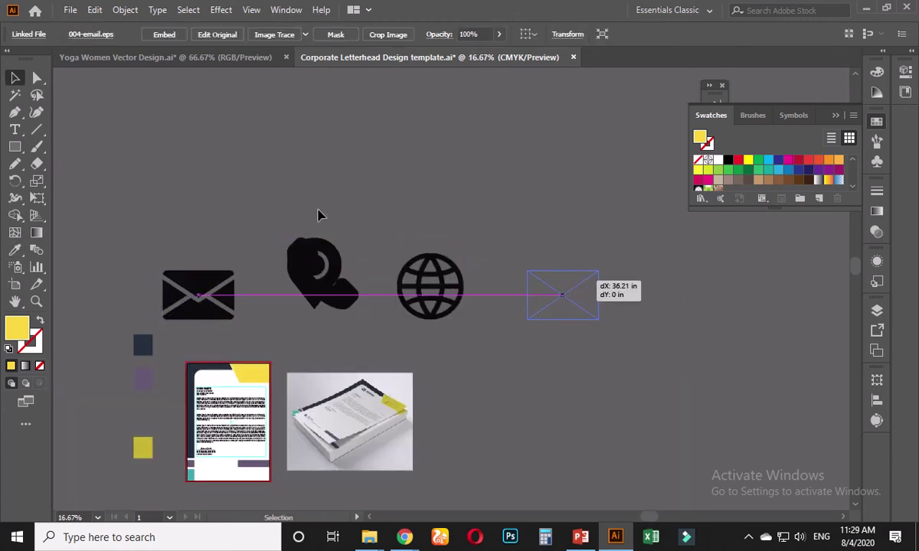
{"action": "left_click", "coordinate": [337, 264]}
{"action": "left_click_drag", "start_coordinate": [352, 264], "coordinate": [436, 198]}
{"action": "left_click", "coordinate": [516, 300]}
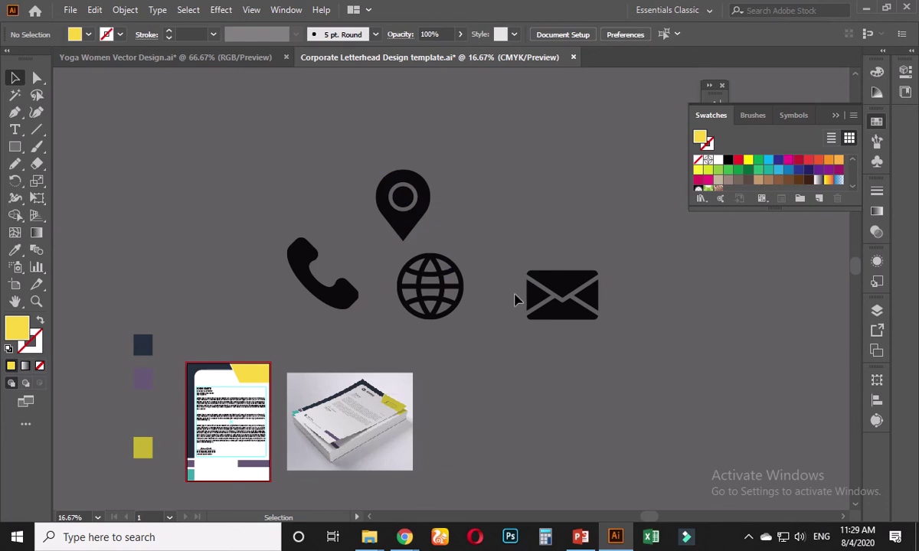
{"action": "left_click_drag", "start_coordinate": [251, 190], "coordinate": [454, 312]}
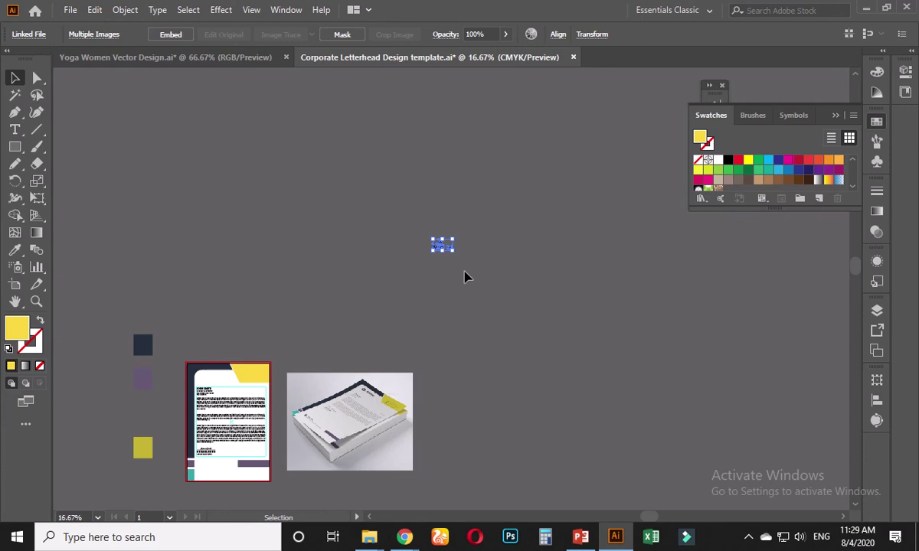
{"action": "left_click_drag", "start_coordinate": [442, 244], "coordinate": [248, 373]}
Step: Scale the icon group down proportionally and drag it just above the artboard's top edge
{"action": "scroll", "coordinate": [268, 359], "scroll_direction": "up", "scroll_amount": 6}
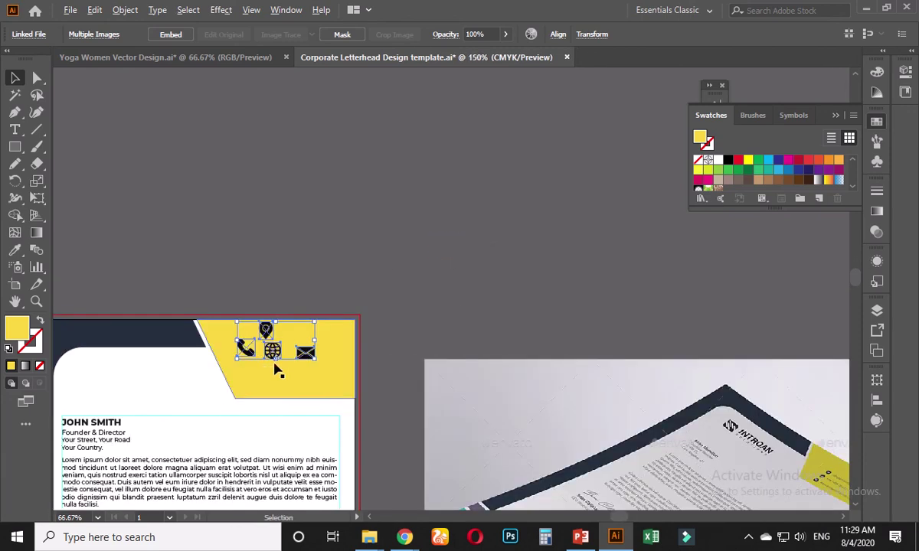
{"action": "scroll", "coordinate": [284, 364], "scroll_direction": "up", "scroll_amount": 1}
{"action": "left_click_drag", "start_coordinate": [402, 342], "coordinate": [330, 348]}
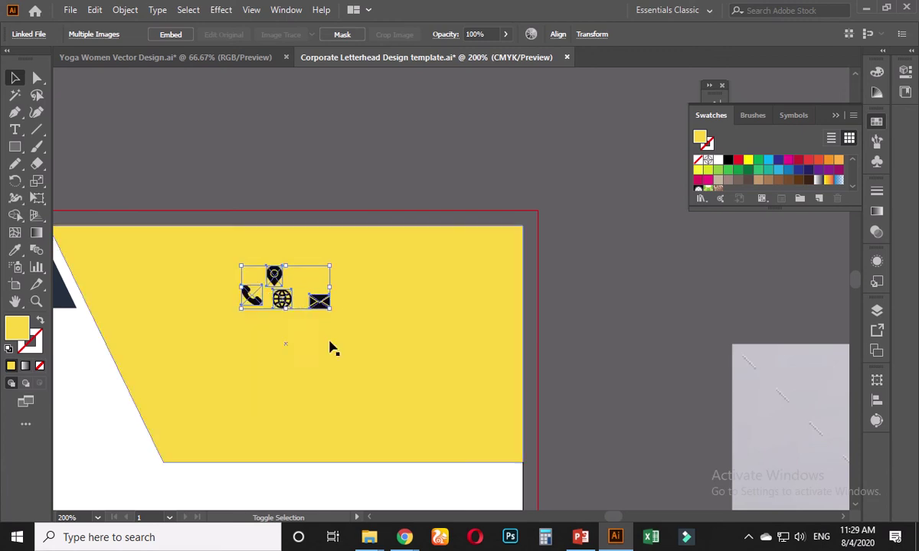
{"action": "left_click_drag", "start_coordinate": [283, 303], "coordinate": [242, 161]}
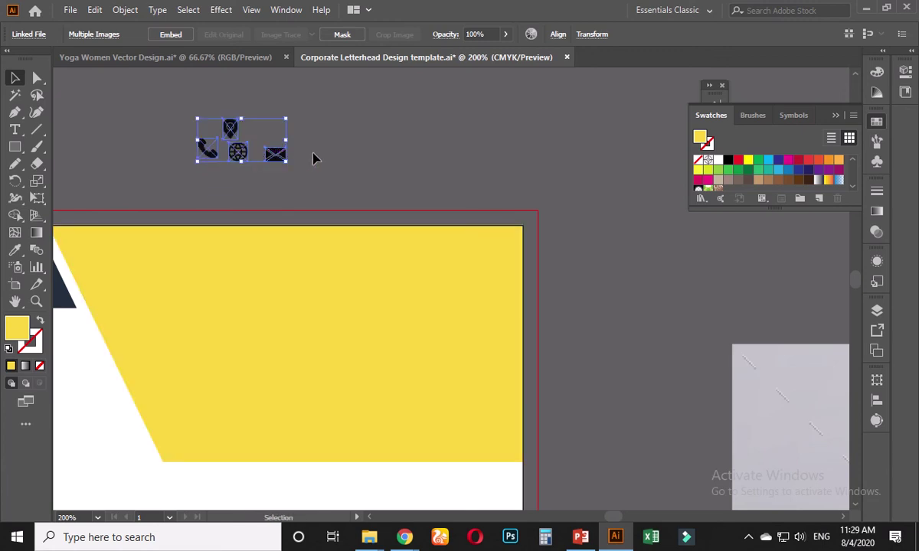
{"action": "left_click", "coordinate": [338, 182]}
Step: Check the globe and location pin icons individually within the small cluster
{"action": "scroll", "coordinate": [337, 230], "scroll_direction": "up", "scroll_amount": 2}
{"action": "scroll", "coordinate": [337, 230], "scroll_direction": "left", "scroll_amount": 2}
{"action": "scroll", "coordinate": [335, 279], "scroll_direction": "up", "scroll_amount": 3}
{"action": "left_click", "coordinate": [304, 222]}
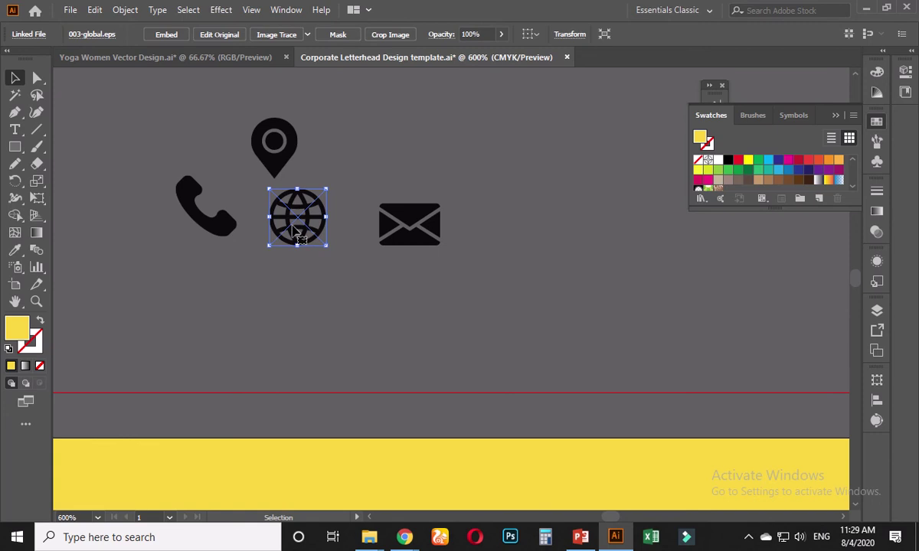
{"action": "left_click", "coordinate": [366, 179]}
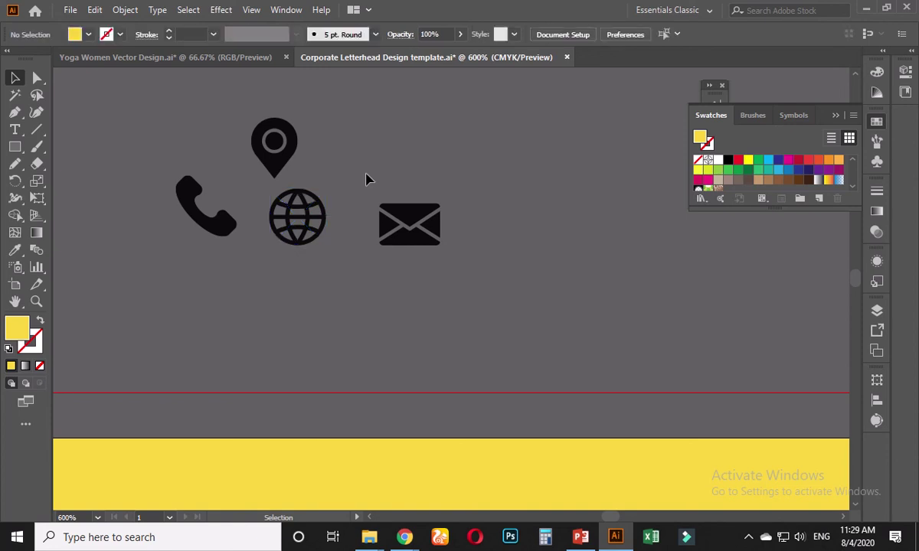
{"action": "left_click", "coordinate": [264, 153]}
{"action": "left_click", "coordinate": [320, 179]}
{"action": "left_click_drag", "start_coordinate": [367, 166], "coordinate": [373, 200]}
{"action": "mouse_move", "coordinate": [397, 23]}
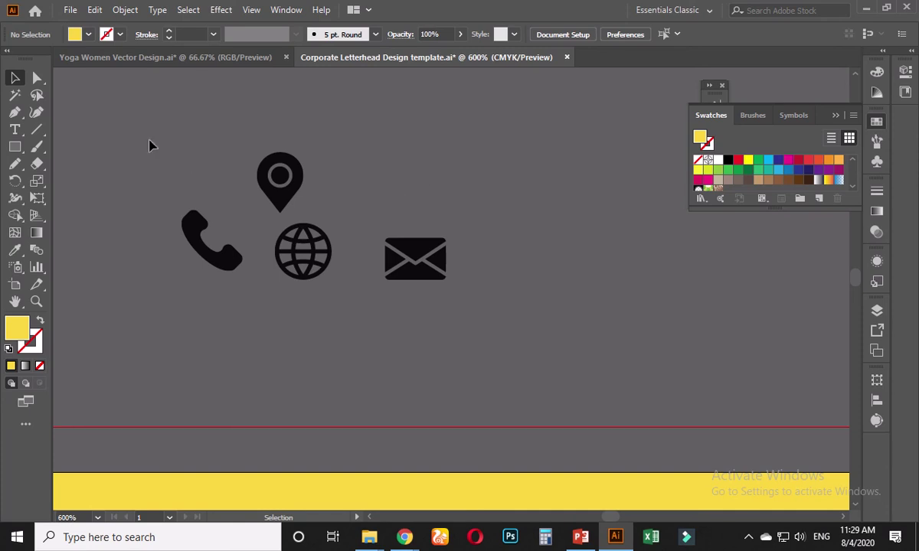
{"action": "left_click", "coordinate": [277, 182]}
{"action": "left_click", "coordinate": [192, 163]}
Step: Select all four icons with Ctrl+A and embed them, briefly opening and closing the Image Trace panel
{"action": "key", "text": "ctrl+a"}
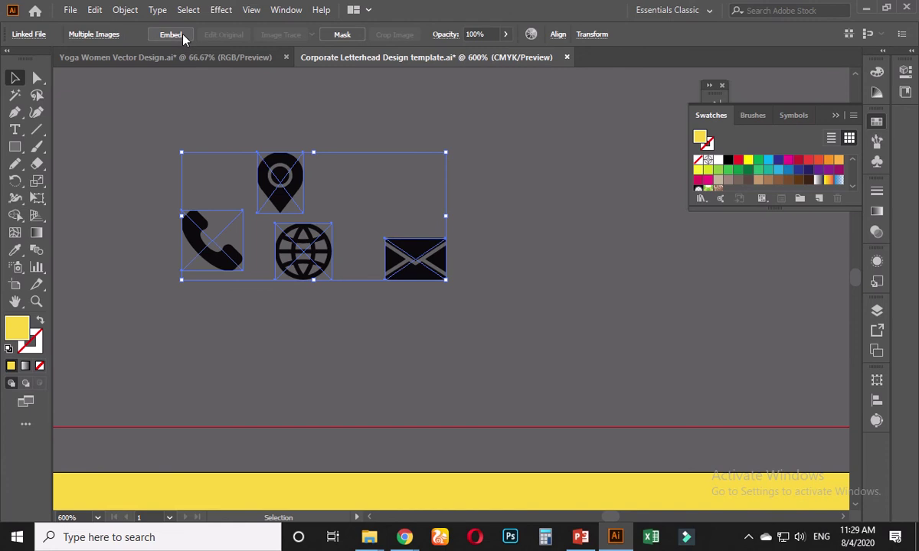
{"action": "left_click", "coordinate": [285, 9]}
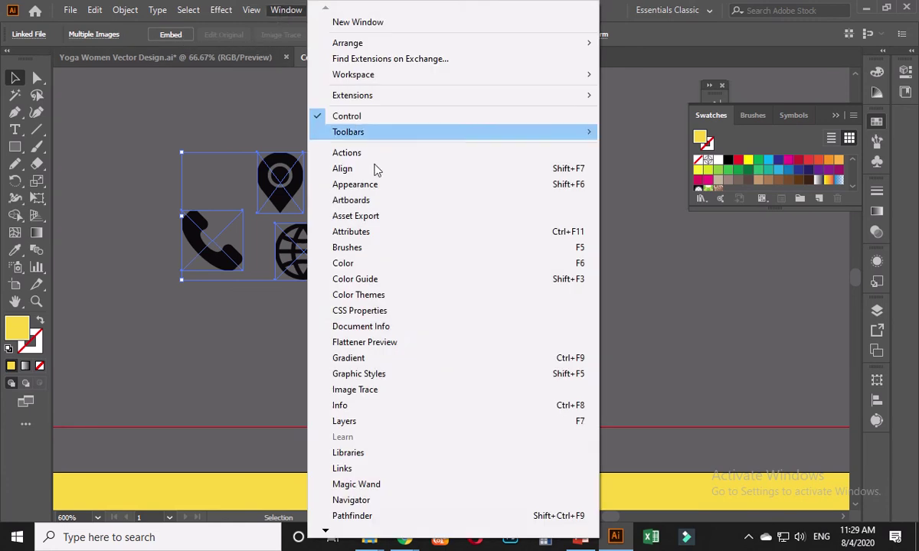
{"action": "left_click", "coordinate": [359, 393]}
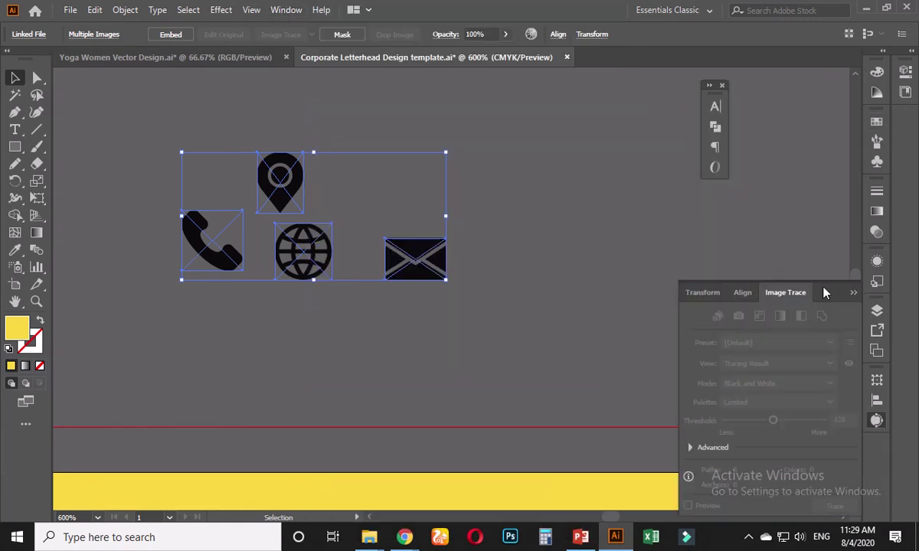
{"action": "mouse_move", "coordinate": [824, 292]}
{"action": "left_mouse_down"}
{"action": "mouse_move", "coordinate": [734, 170]}
{"action": "mouse_move", "coordinate": [656, 97]}
{"action": "left_mouse_up"}
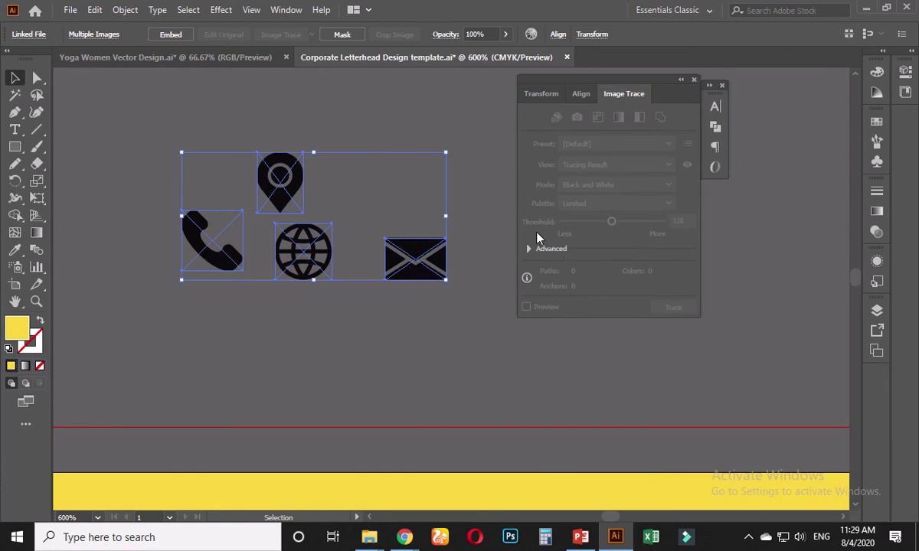
{"action": "left_click", "coordinate": [694, 79]}
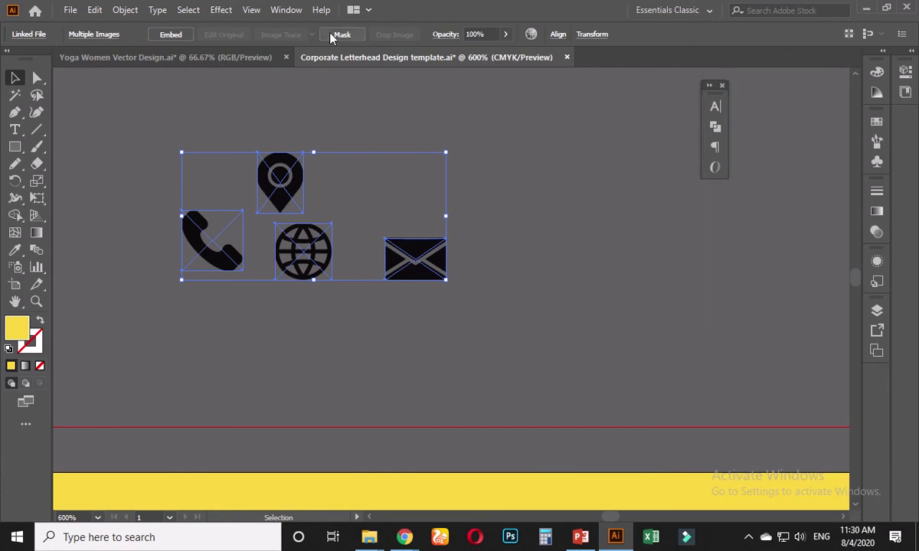
{"action": "left_click", "coordinate": [169, 37]}
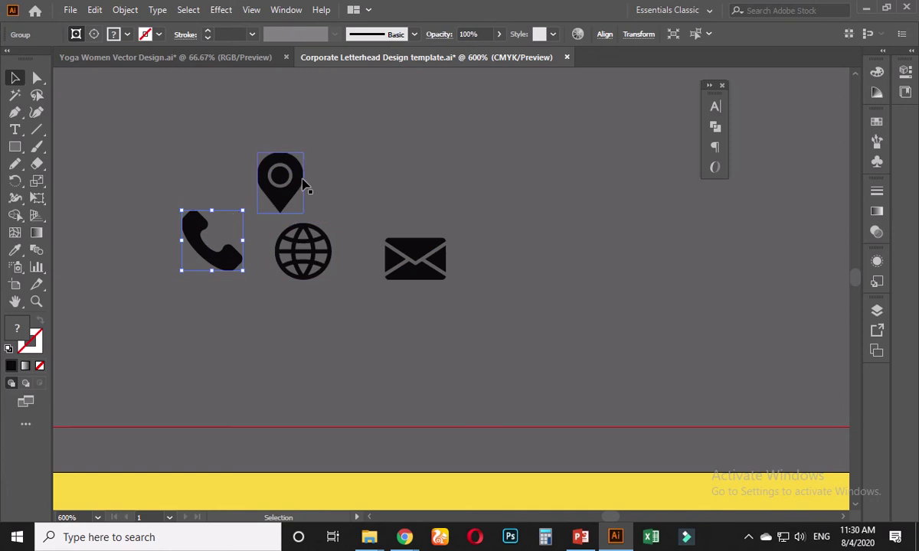
{"action": "left_click", "coordinate": [304, 181]}
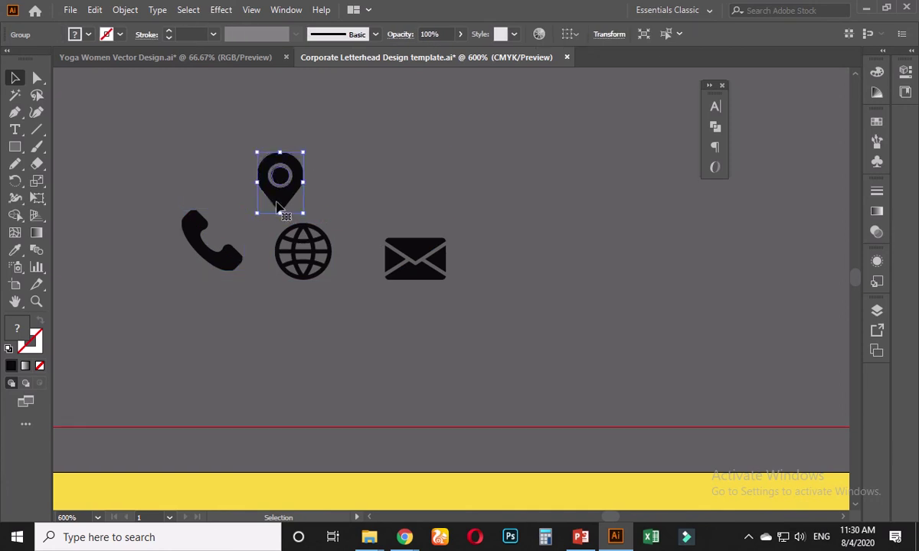
Step: Try an orange fill on the location pin, then undo it
{"action": "double_click", "coordinate": [22, 329]}
{"action": "left_click", "coordinate": [448, 289]}
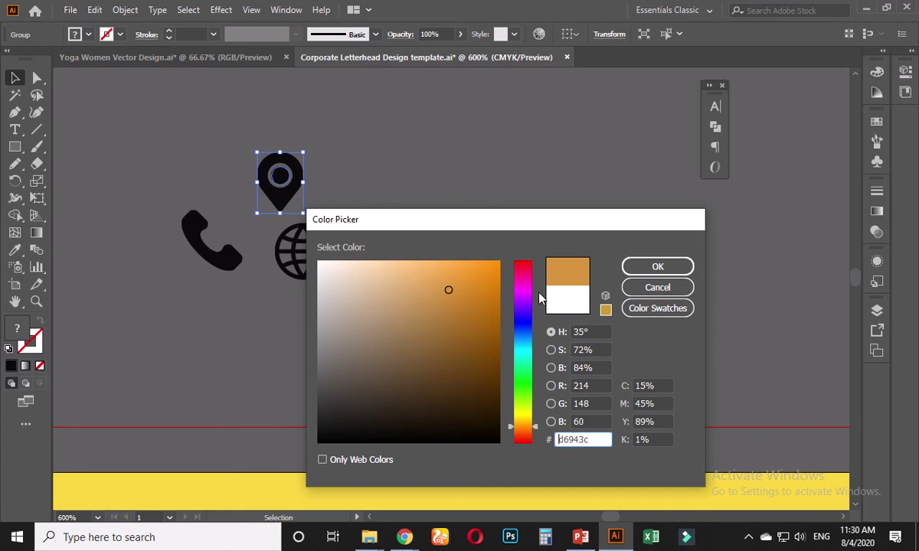
{"action": "left_click", "coordinate": [636, 268]}
{"action": "left_click", "coordinate": [447, 199]}
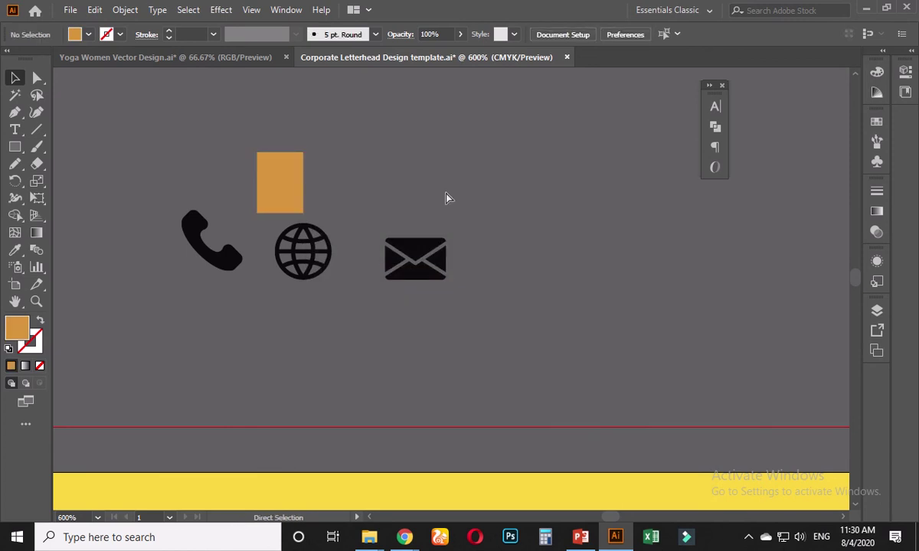
{"action": "key", "text": "ctrl+z"}
Step: Select the four contact icons and look through the Image Trace options without tracing
{"action": "left_click", "coordinate": [306, 194]}
{"action": "left_click_drag", "start_coordinate": [169, 137], "coordinate": [495, 326]}
{"action": "left_click", "coordinate": [285, 10]}
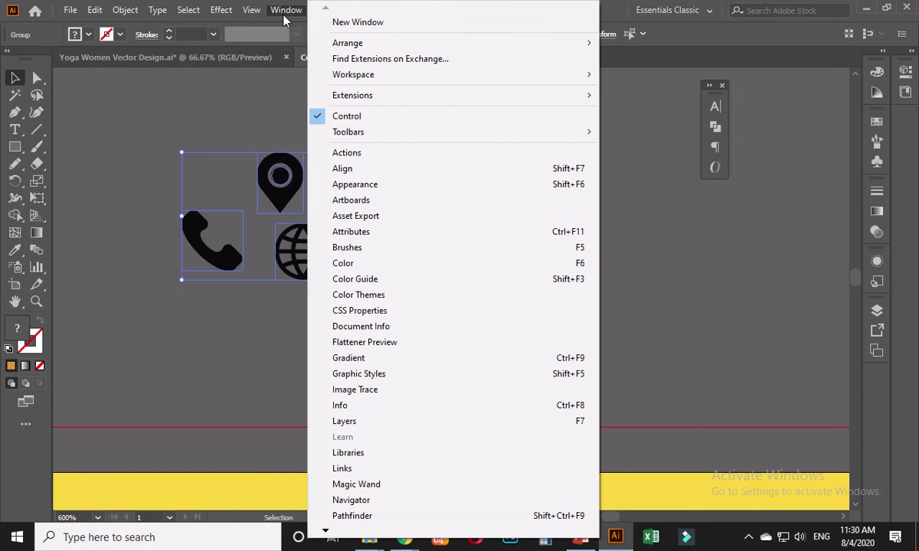
{"action": "left_click", "coordinate": [366, 390]}
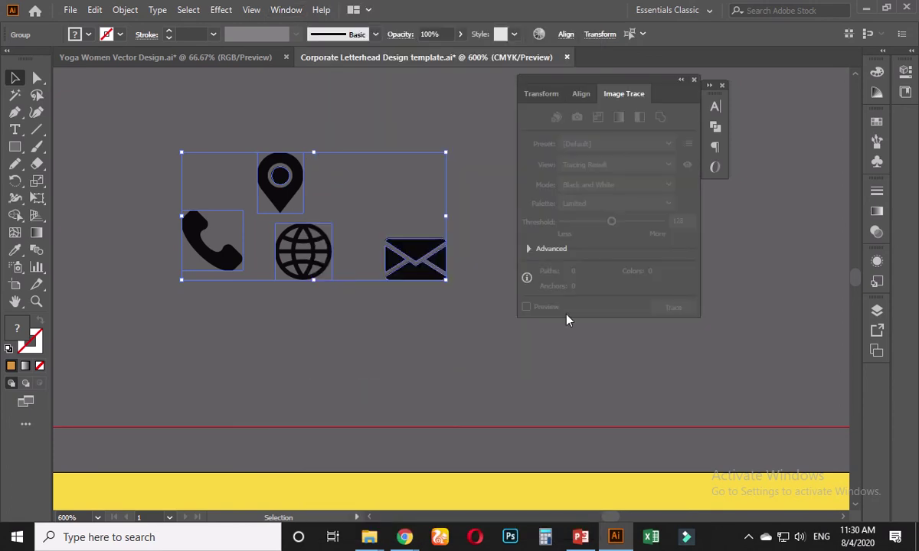
{"action": "left_click", "coordinate": [530, 251]}
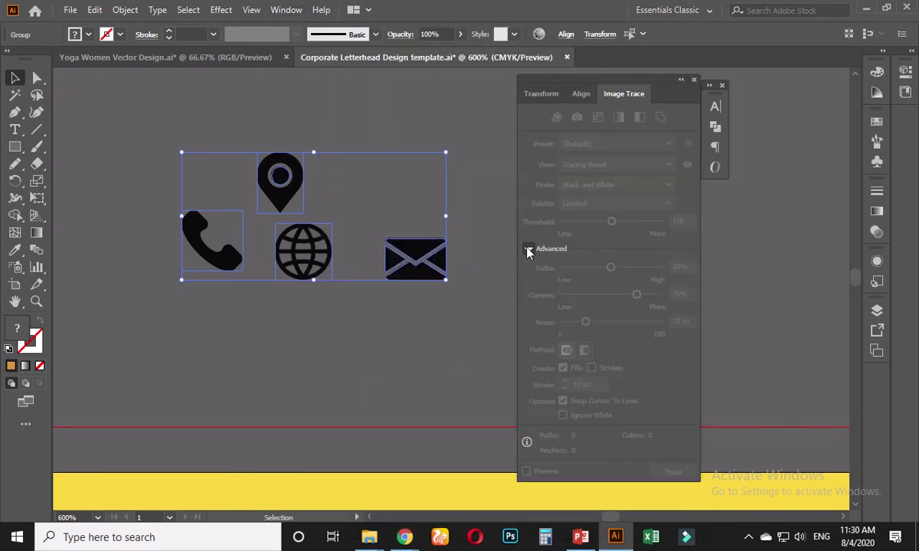
{"action": "left_click", "coordinate": [530, 250]}
{"action": "left_click", "coordinate": [693, 80]}
Step: Ungroup the location pin, release its clipping mask, and select the whole pin
{"action": "left_click", "coordinate": [350, 162]}
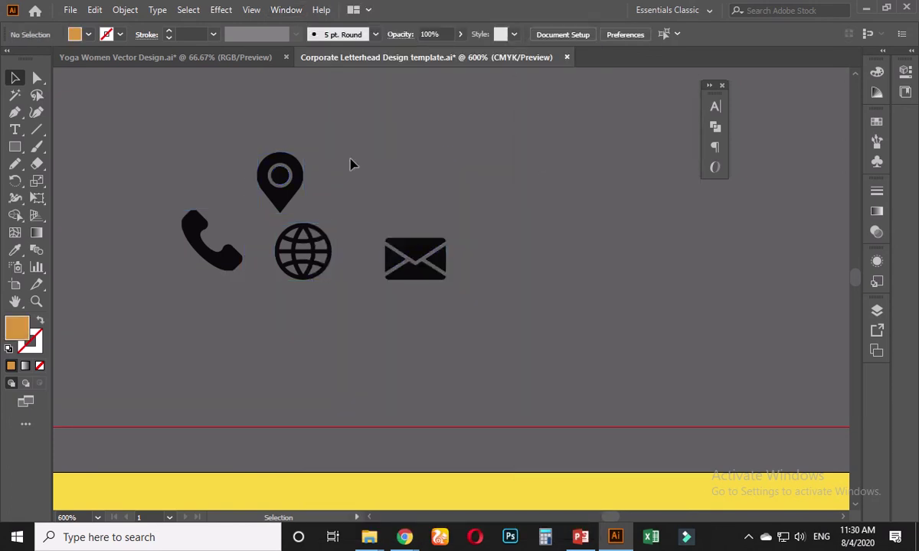
{"action": "left_click", "coordinate": [282, 187]}
{"action": "right_click", "coordinate": [282, 188]}
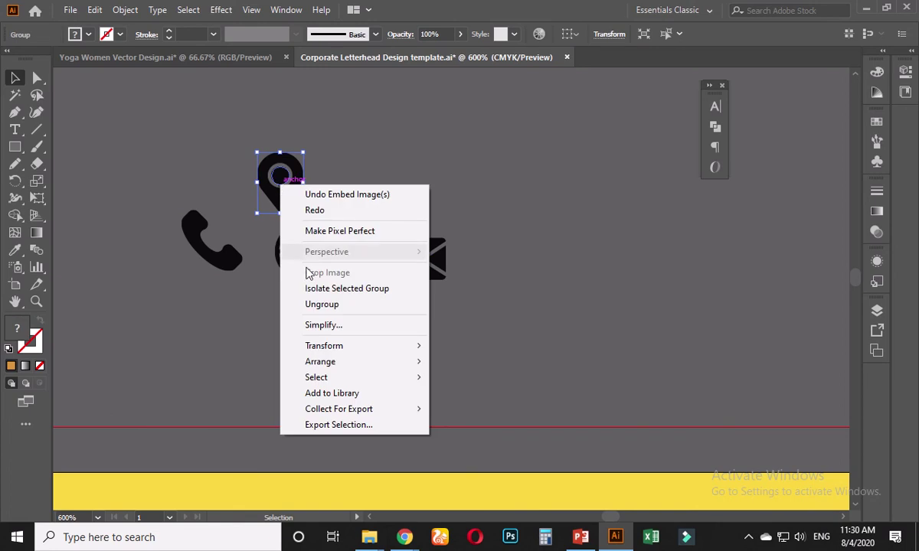
{"action": "left_click", "coordinate": [322, 307]}
{"action": "left_click", "coordinate": [381, 168]}
{"action": "left_click", "coordinate": [299, 187]}
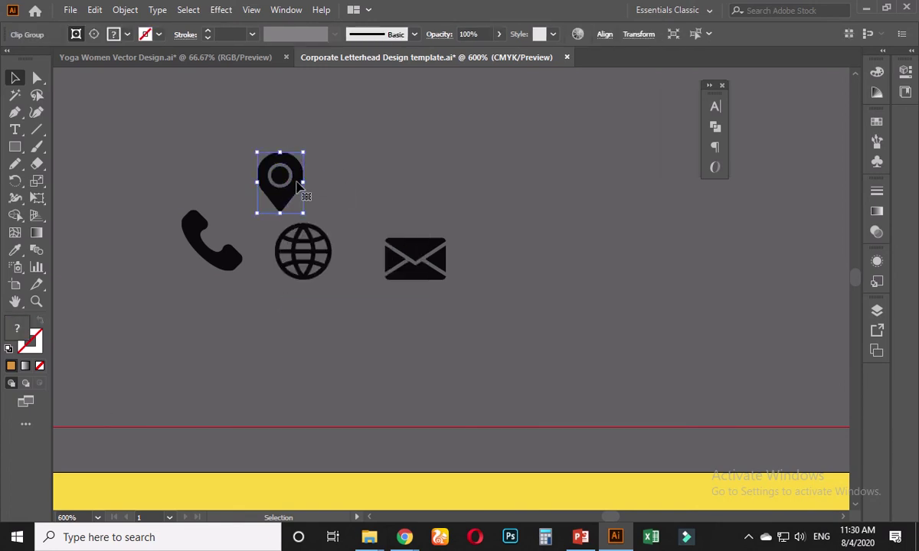
{"action": "right_click", "coordinate": [298, 188]}
{"action": "left_click", "coordinate": [325, 302]}
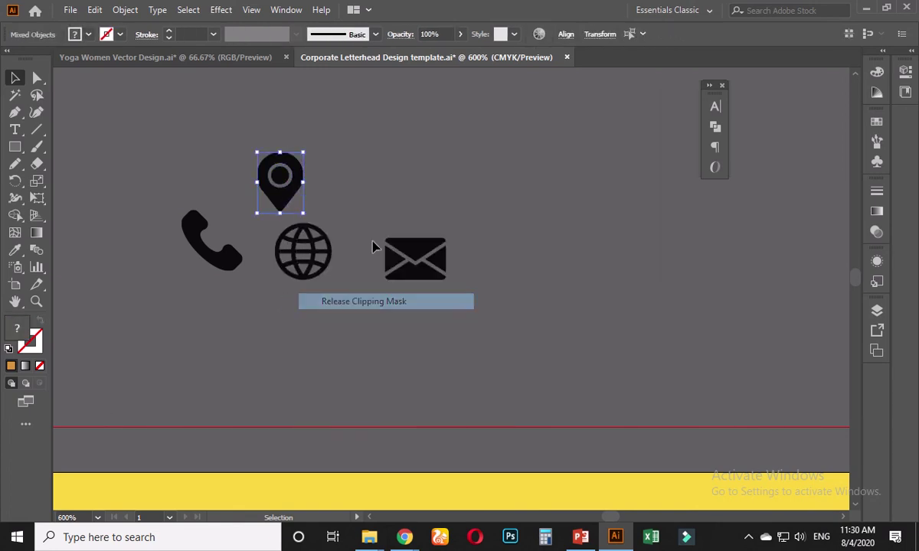
{"action": "left_click", "coordinate": [362, 176]}
{"action": "left_click", "coordinate": [299, 178]}
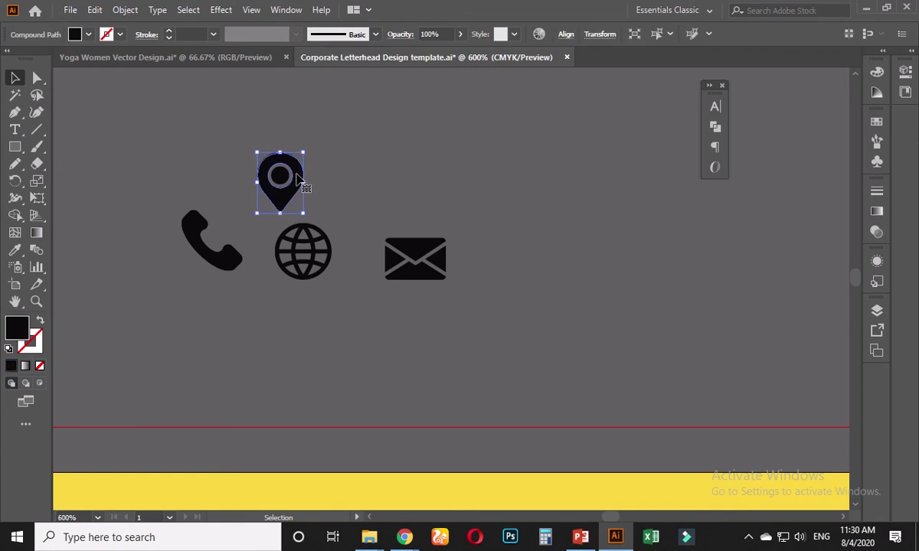
{"action": "left_click", "coordinate": [284, 180]}
{"action": "left_click_drag", "start_coordinate": [326, 164], "coordinate": [115, 211]}
Step: Sample the yellow bar's colour onto the pin with the Eyedropper, then undo it
{"action": "left_click", "coordinate": [15, 250]}
{"action": "left_click", "coordinate": [191, 482]}
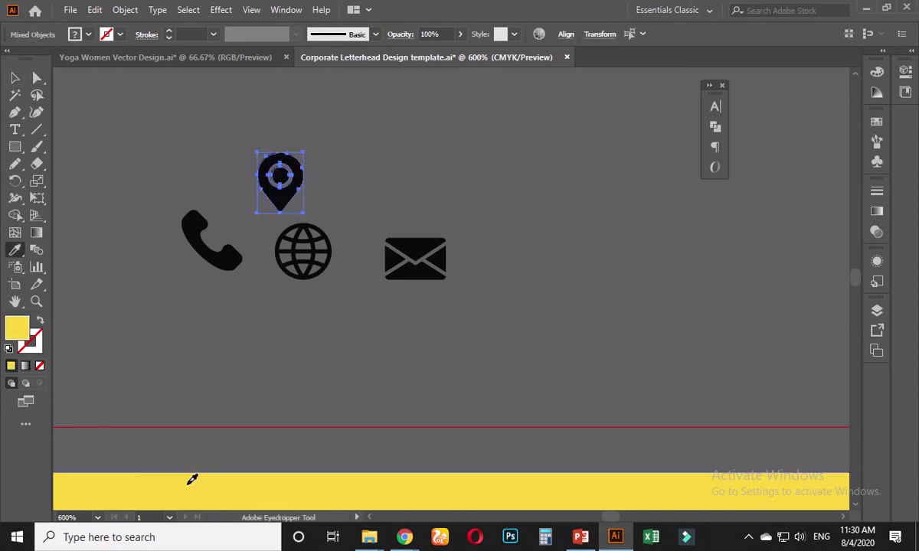
{"action": "key", "text": "v"}
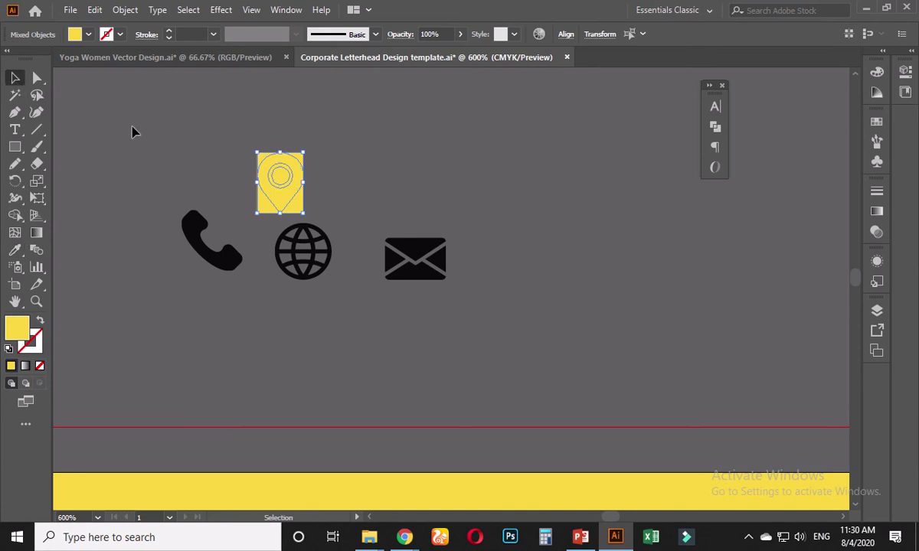
{"action": "left_click", "coordinate": [149, 127]}
{"action": "key", "text": "ctrl+z"}
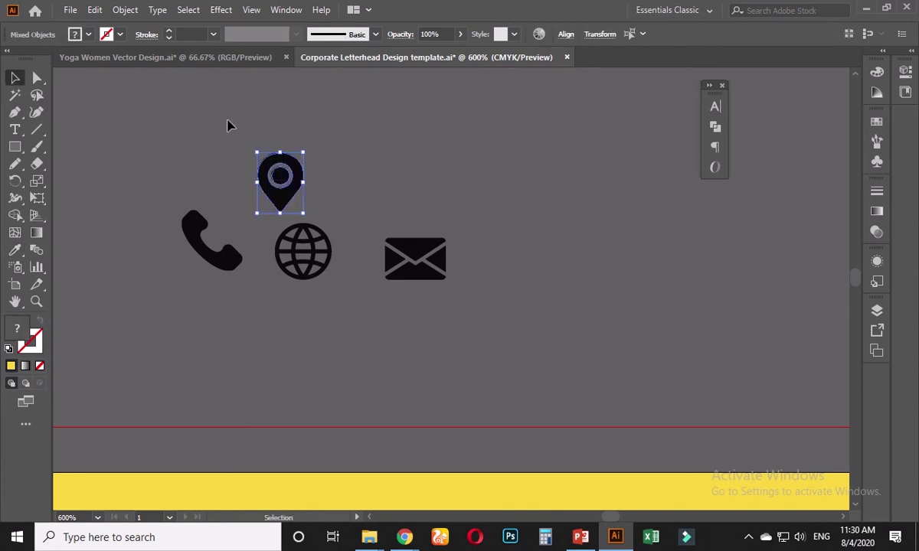
{"action": "left_click", "coordinate": [314, 138]}
Step: Test moving the pin away from its inner dot, then undo the move
{"action": "left_click", "coordinate": [287, 200]}
{"action": "left_click", "coordinate": [317, 195]}
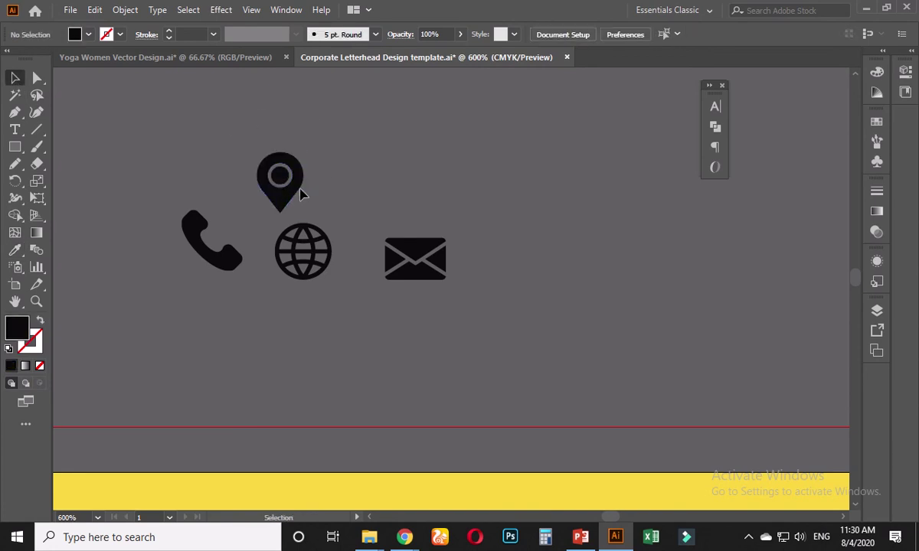
{"action": "left_click_drag", "start_coordinate": [300, 183], "coordinate": [397, 187]}
{"action": "left_click", "coordinate": [408, 183]}
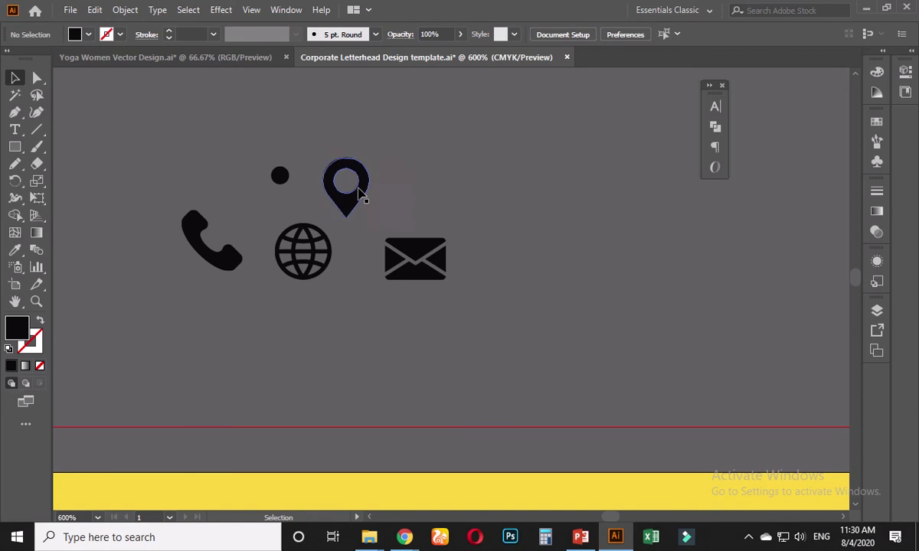
{"action": "left_click", "coordinate": [358, 193]}
{"action": "key", "text": "ctrl+z"}
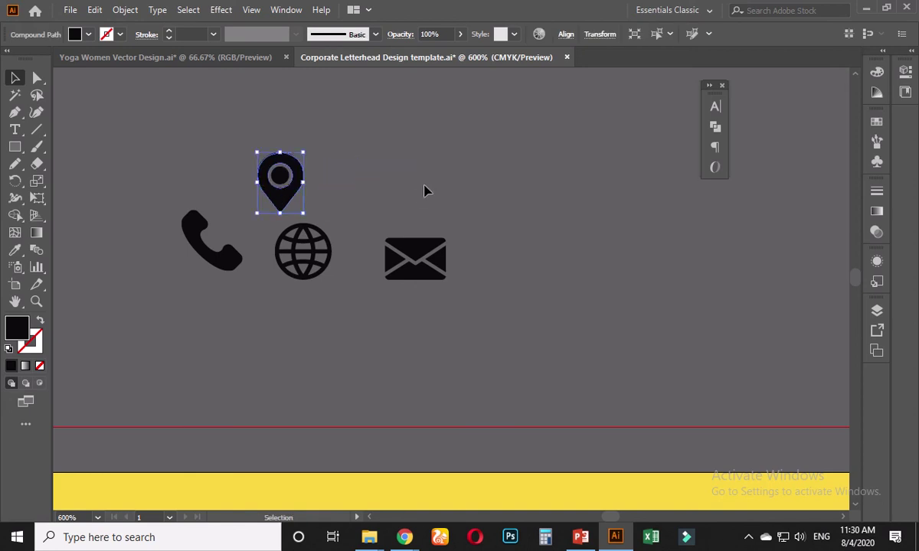
{"action": "left_click", "coordinate": [425, 190]}
Step: Rasterize the four icons into one image and trace it, then revert
{"action": "left_click_drag", "start_coordinate": [150, 162], "coordinate": [496, 307]}
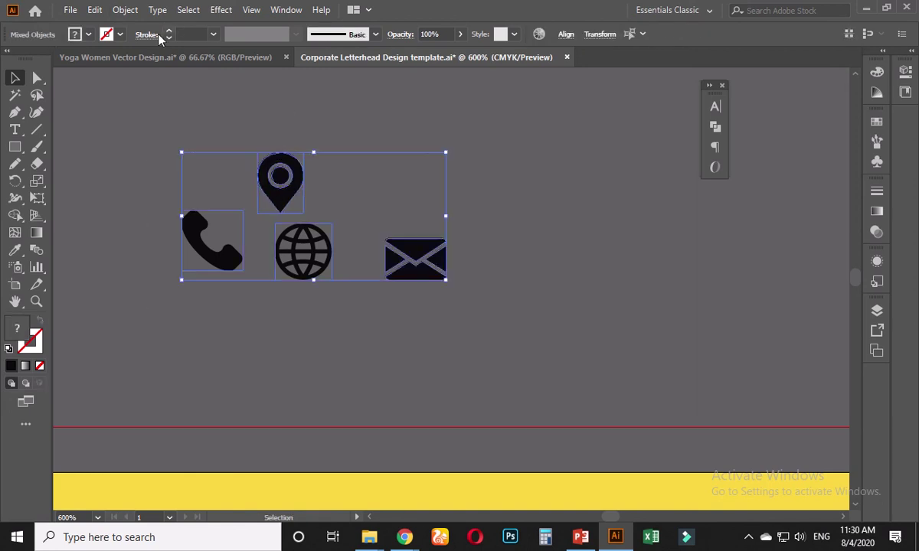
{"action": "left_click", "coordinate": [126, 10]}
{"action": "left_click", "coordinate": [181, 189]}
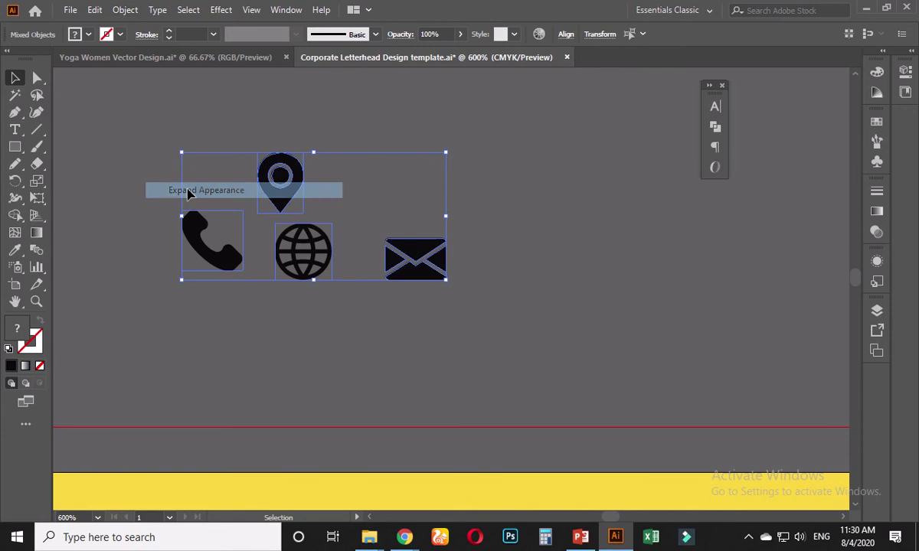
{"action": "left_click", "coordinate": [131, 11]}
{"action": "left_click", "coordinate": [160, 176]}
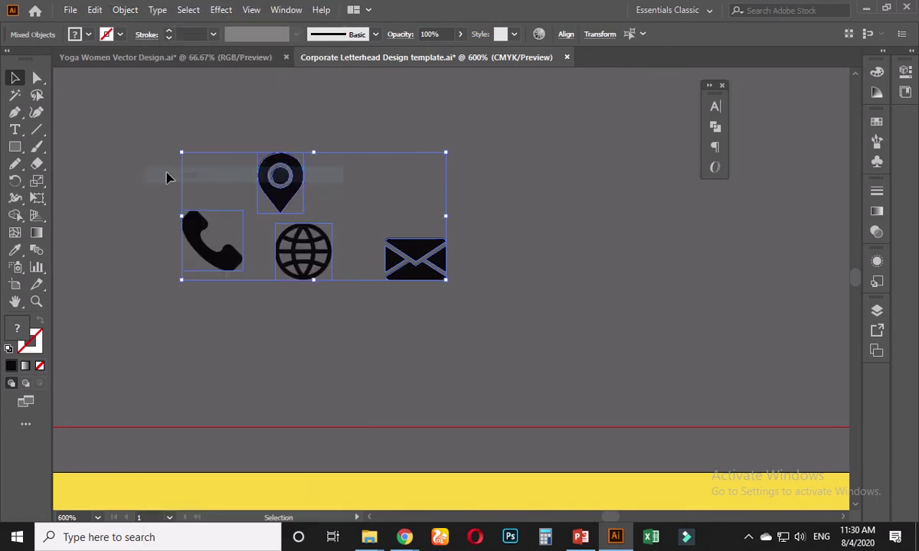
{"action": "left_click", "coordinate": [124, 10]}
{"action": "left_click", "coordinate": [184, 221]}
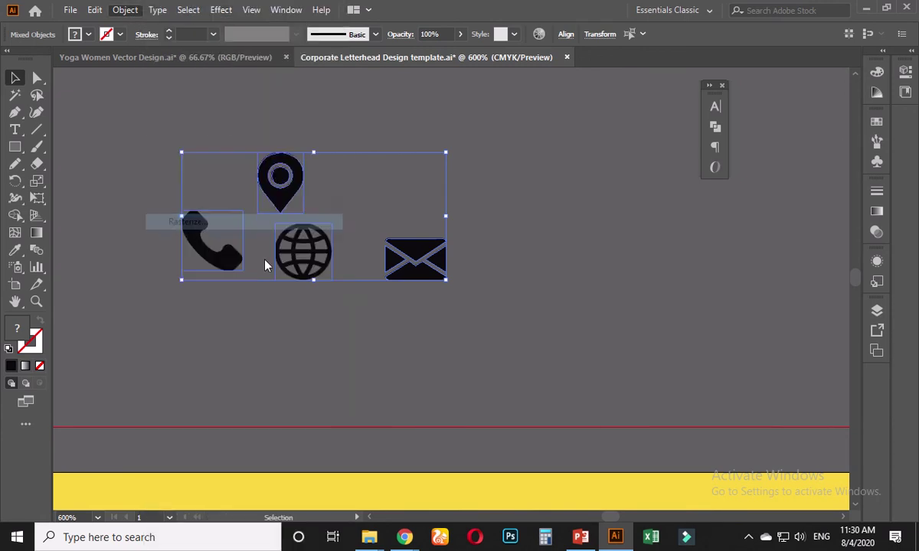
{"action": "left_click", "coordinate": [508, 382]}
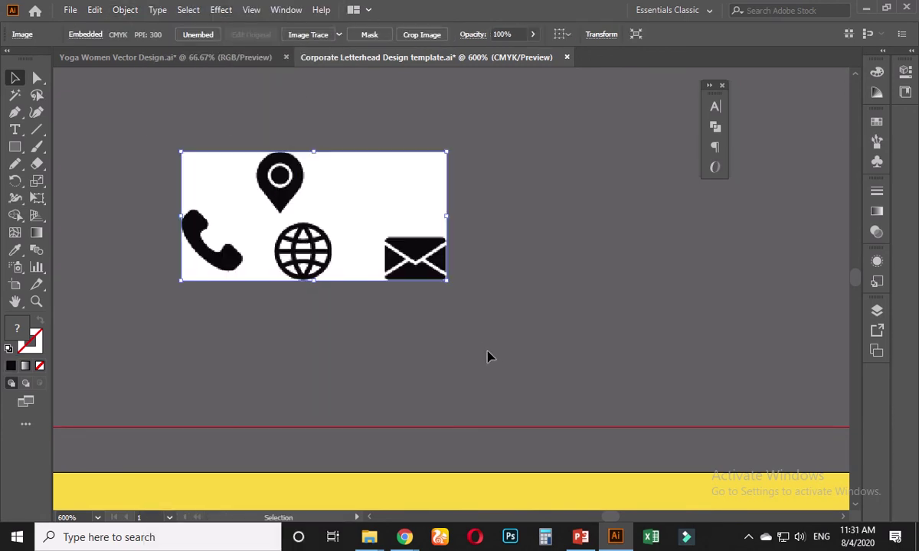
{"action": "left_click", "coordinate": [298, 35]}
{"action": "key", "text": "ctrl+g"}
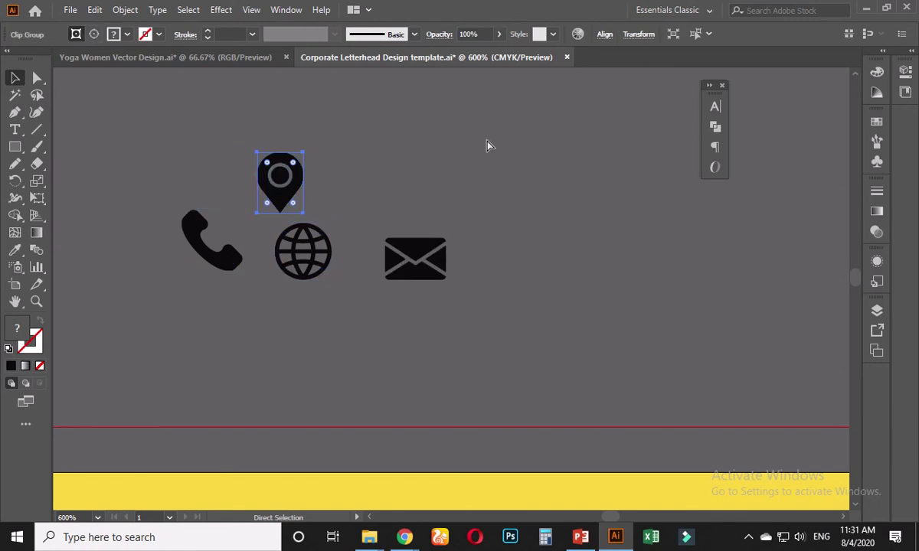
Step: Enter and leave the globe's group, then shift the globe down and right
{"action": "left_click", "coordinate": [454, 150]}
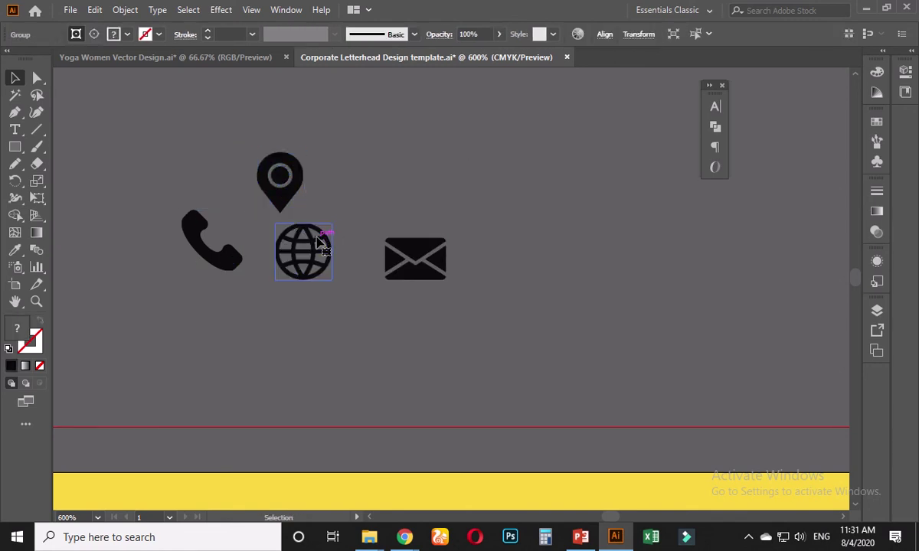
{"action": "double_click", "coordinate": [320, 270]}
{"action": "double_click", "coordinate": [360, 216]}
{"action": "scroll", "coordinate": [291, 278], "scroll_direction": "up", "scroll_amount": 2}
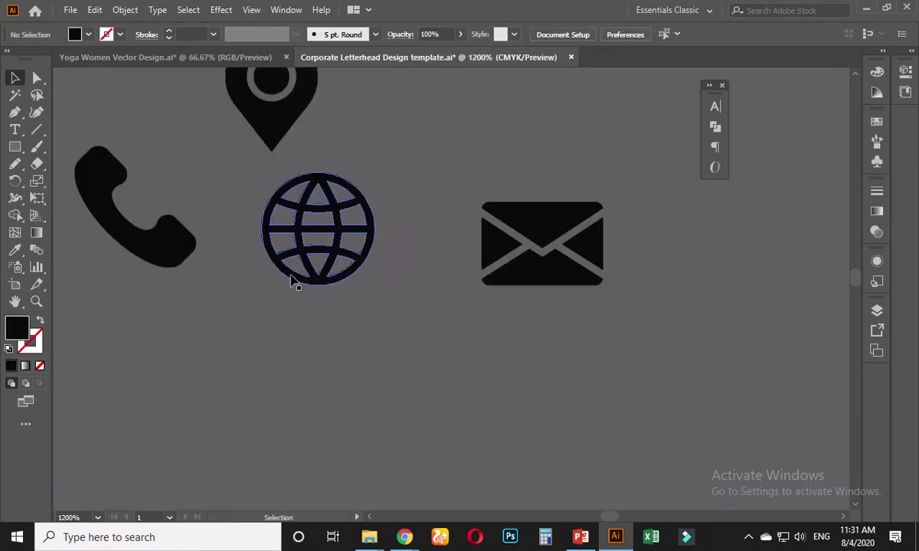
{"action": "left_click_drag", "start_coordinate": [304, 261], "coordinate": [347, 317]}
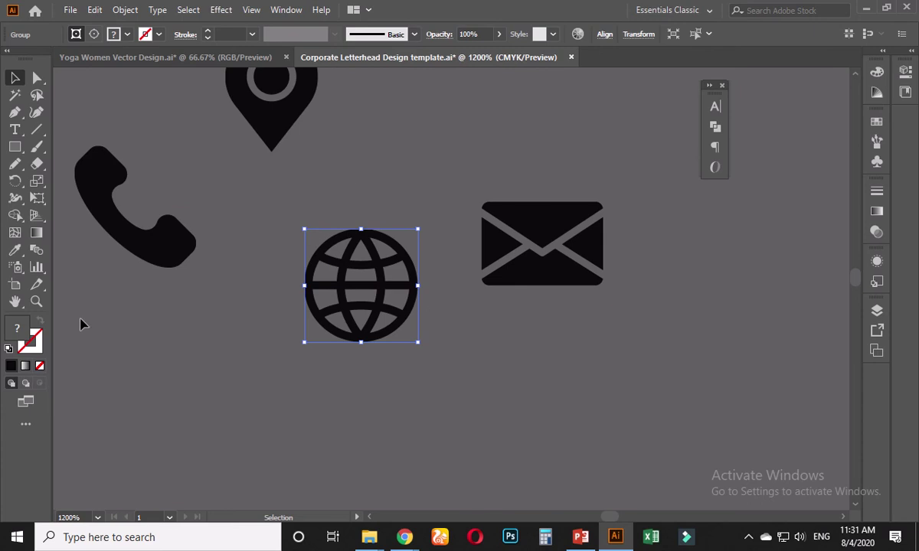
Step: Ungroup the globe, release its clipping mask, and move it back into place
{"action": "right_click", "coordinate": [295, 291]}
{"action": "left_click", "coordinate": [360, 159]}
{"action": "left_click", "coordinate": [279, 308]}
{"action": "left_click", "coordinate": [342, 297]}
{"action": "right_click", "coordinate": [340, 292]}
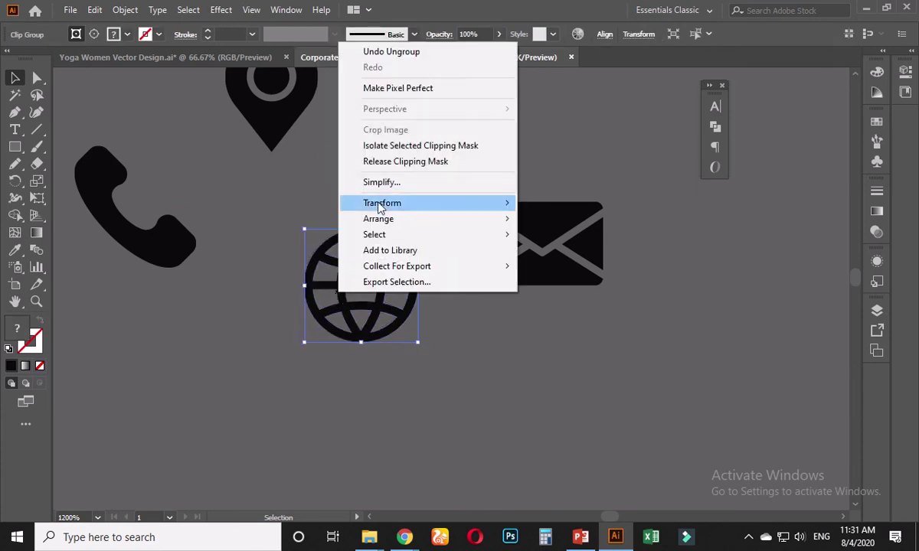
{"action": "left_click", "coordinate": [405, 162]}
{"action": "left_click", "coordinate": [328, 204]}
{"action": "left_click_drag", "start_coordinate": [343, 247], "coordinate": [279, 247]}
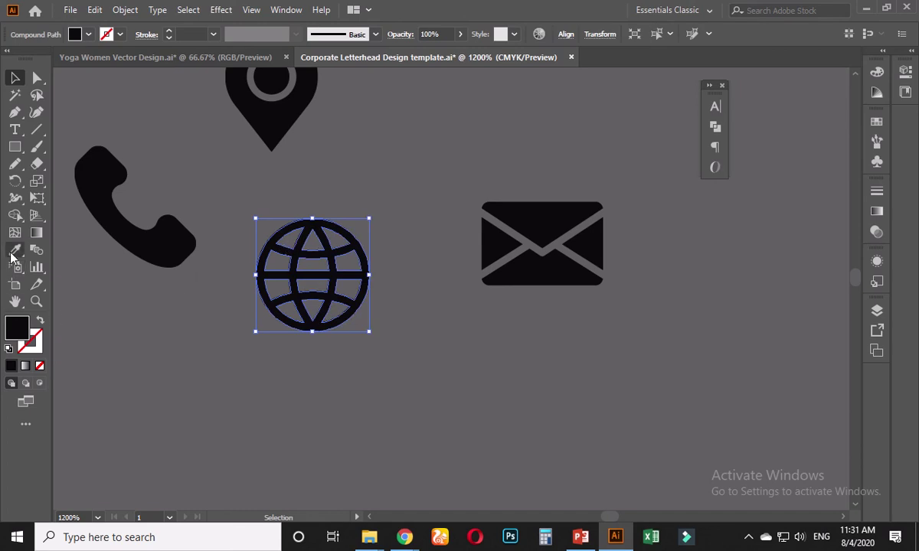
Step: Fill the globe orange-red and the envelope green; a green fill on the pin is undone
{"action": "left_click", "coordinate": [875, 121]}
{"action": "left_click", "coordinate": [818, 160]}
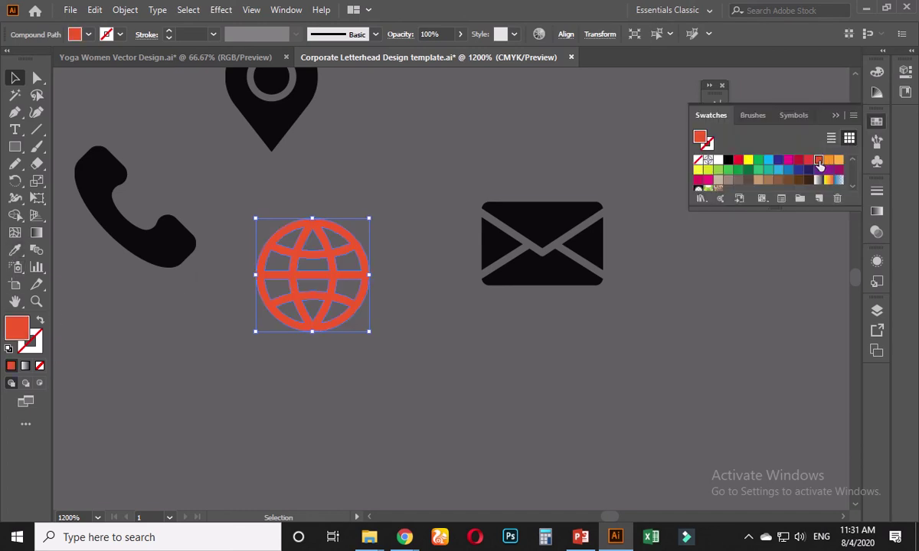
{"action": "left_click", "coordinate": [465, 178]}
{"action": "left_click", "coordinate": [522, 220]}
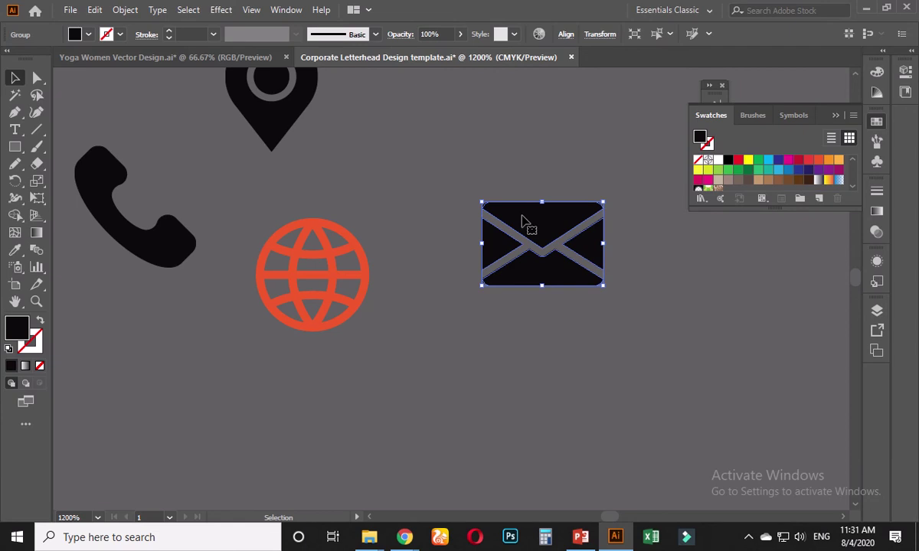
{"action": "left_click", "coordinate": [758, 163]}
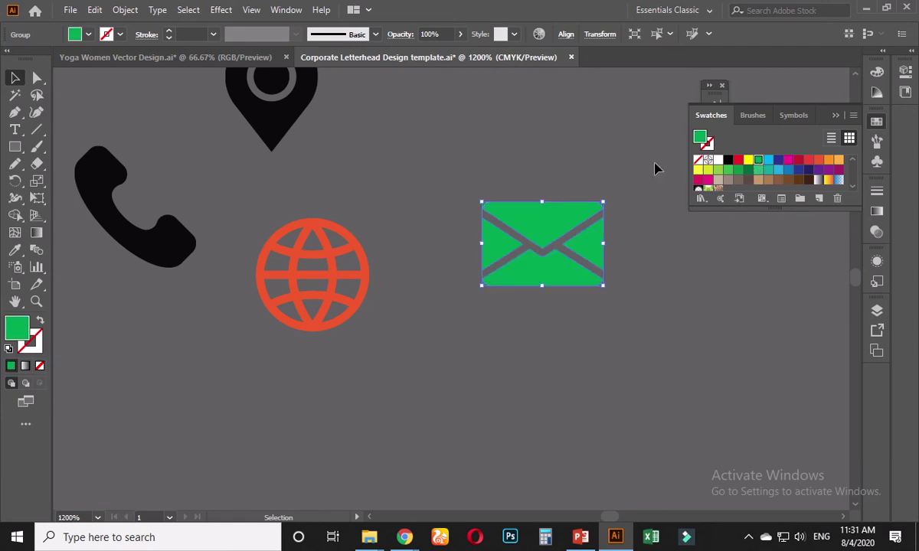
{"action": "left_click", "coordinate": [348, 117]}
{"action": "left_click", "coordinate": [291, 109]}
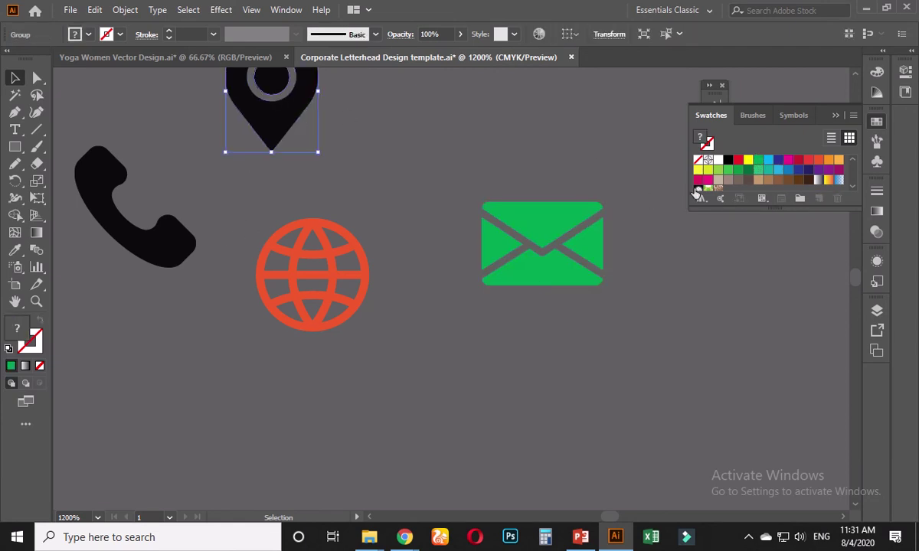
{"action": "left_click", "coordinate": [743, 170]}
{"action": "key", "text": "ctrl+z"}
Step: Ungroup the pin, release its clipping mask, and fill the pin and ring light green
{"action": "right_click", "coordinate": [293, 129]}
{"action": "left_click", "coordinate": [356, 242]}
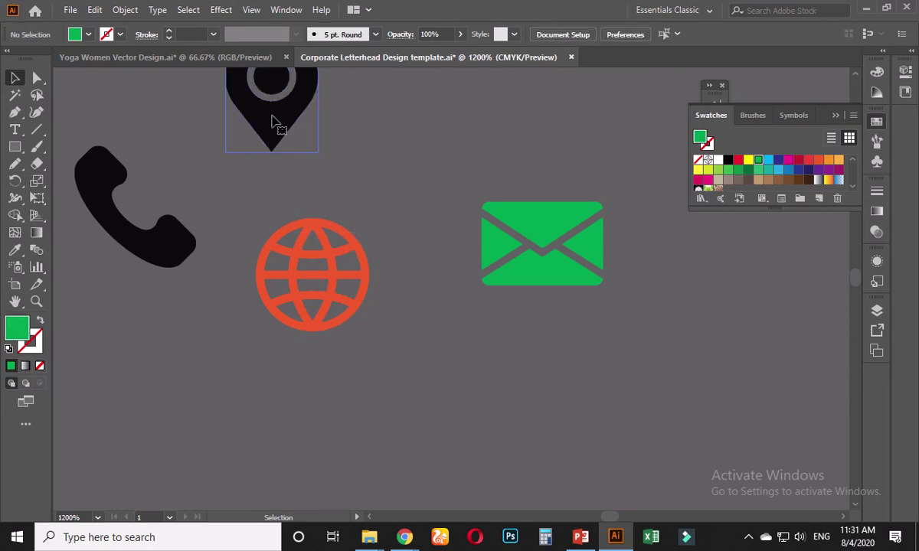
{"action": "right_click", "coordinate": [273, 123]}
{"action": "left_click", "coordinate": [328, 236]}
{"action": "left_click", "coordinate": [363, 135]}
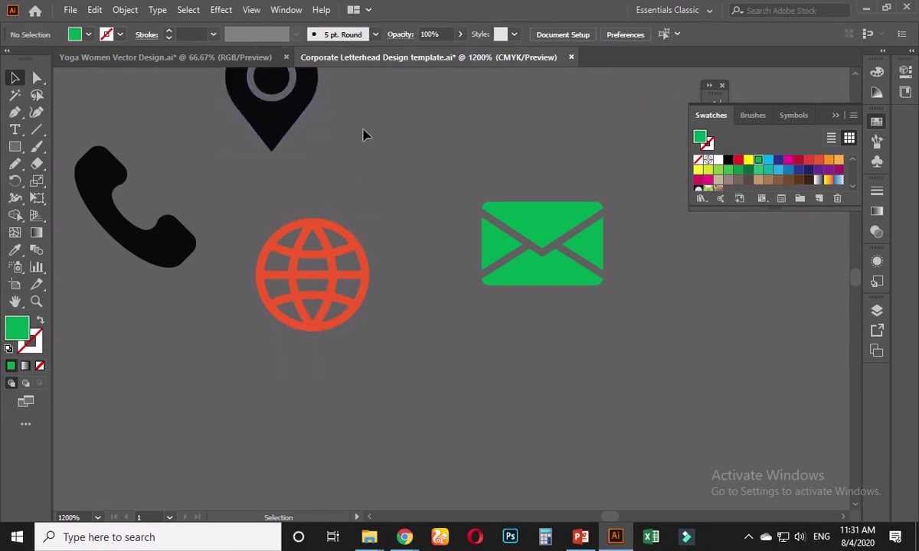
{"action": "left_click", "coordinate": [293, 109]}
{"action": "left_click", "coordinate": [277, 83], "text": "shift"}
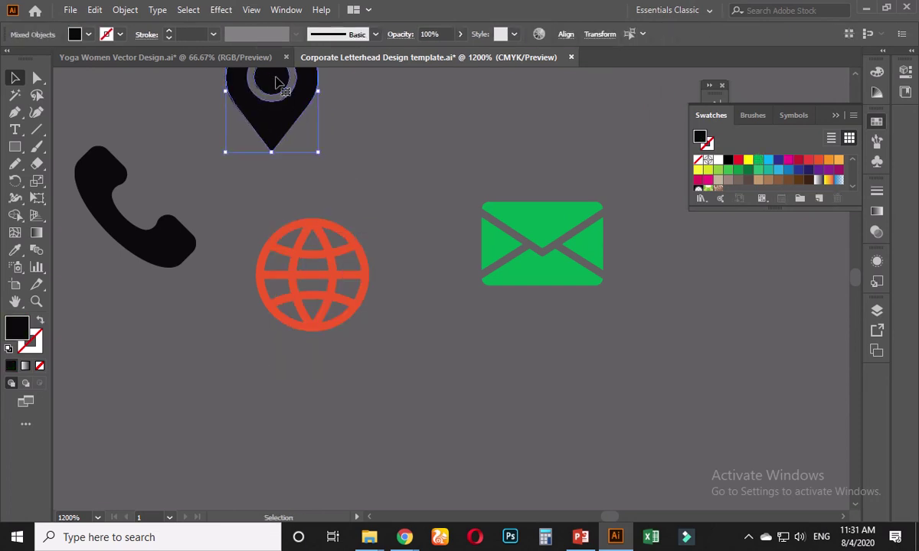
{"action": "left_click", "coordinate": [718, 170]}
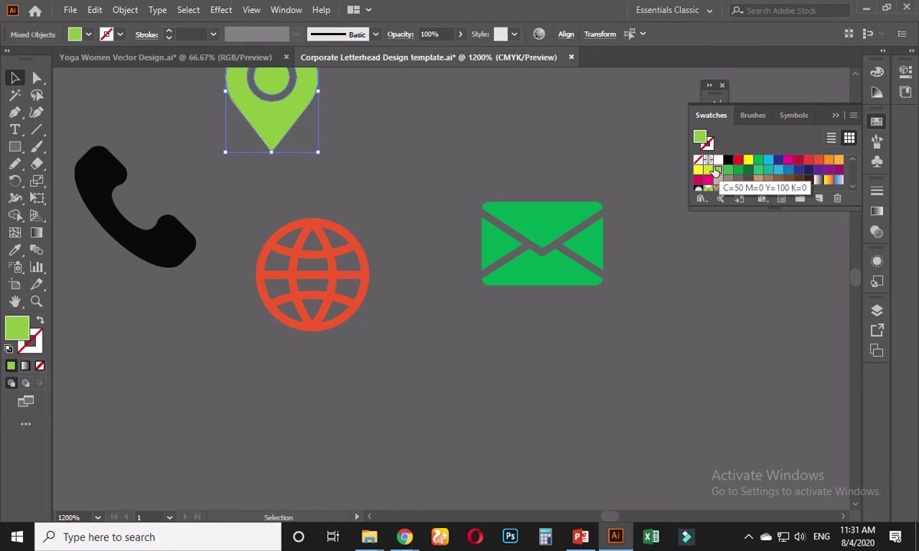
{"action": "left_click", "coordinate": [428, 182]}
Step: Select the globe icon, then the phone icon
{"action": "scroll", "coordinate": [410, 191], "scroll_direction": "down", "scroll_amount": 1}
{"action": "scroll", "coordinate": [383, 236], "scroll_direction": "up", "scroll_amount": 2}
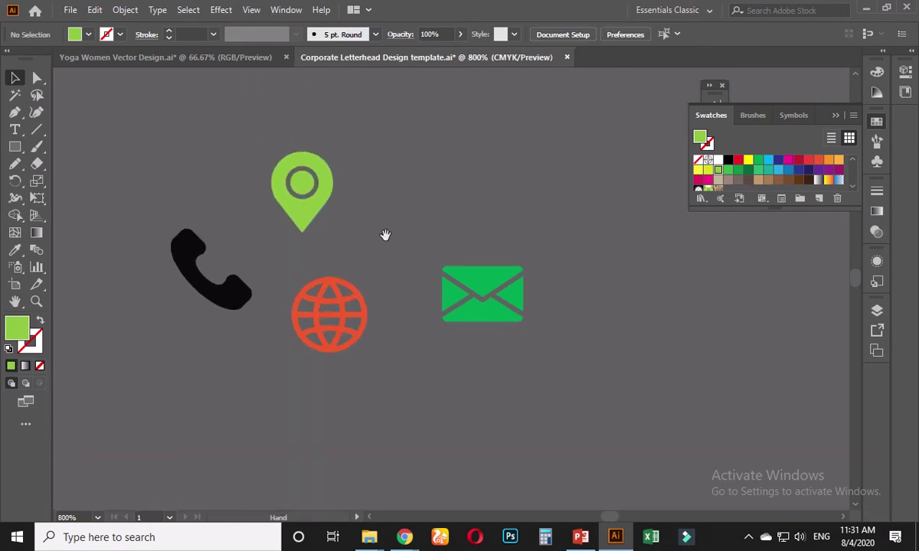
{"action": "left_click", "coordinate": [323, 294]}
{"action": "left_click", "coordinate": [219, 305]}
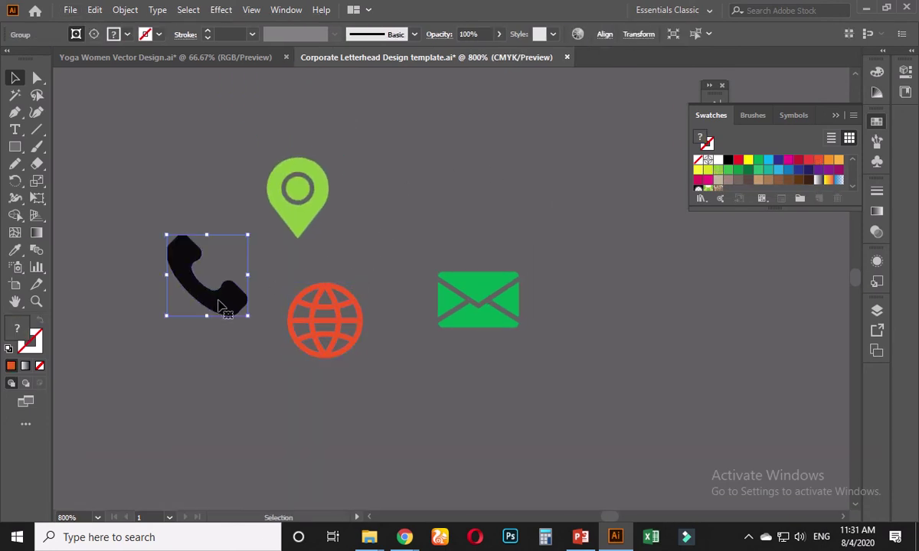
{"action": "scroll", "coordinate": [219, 305], "scroll_direction": "up", "scroll_amount": 2}
Step: Bring up the Flaticon 'mail' search results in Chrome and scroll down through them
{"action": "mouse_move", "coordinate": [410, 531]}
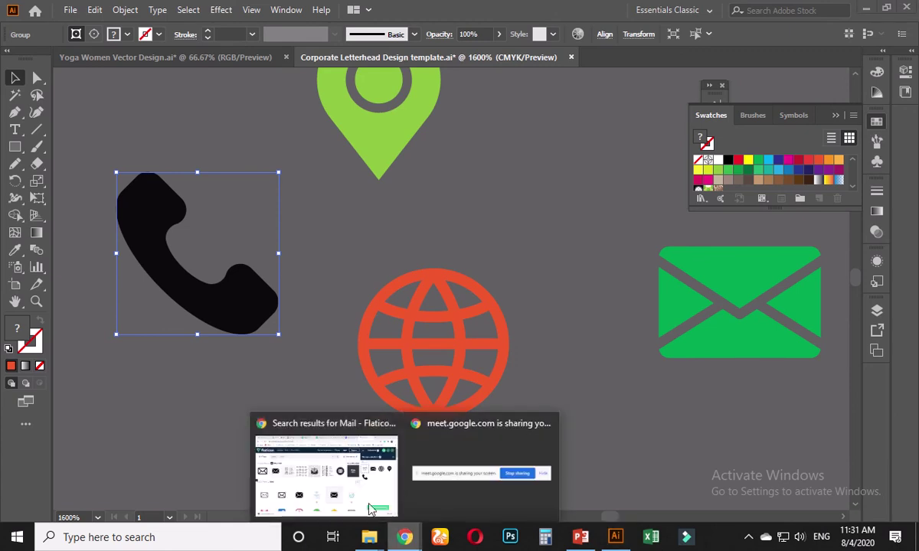
{"action": "left_click", "coordinate": [306, 448]}
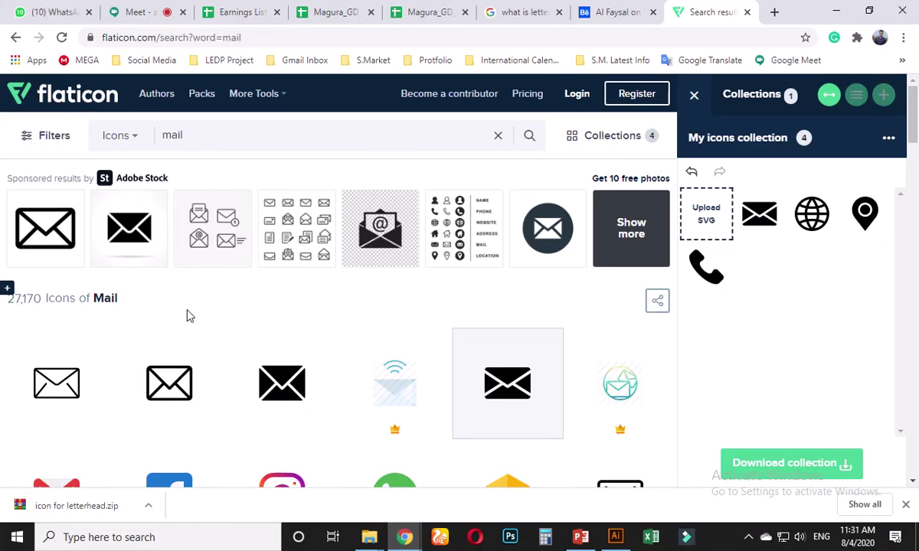
{"action": "scroll", "coordinate": [299, 364], "scroll_direction": "down", "scroll_amount": 3}
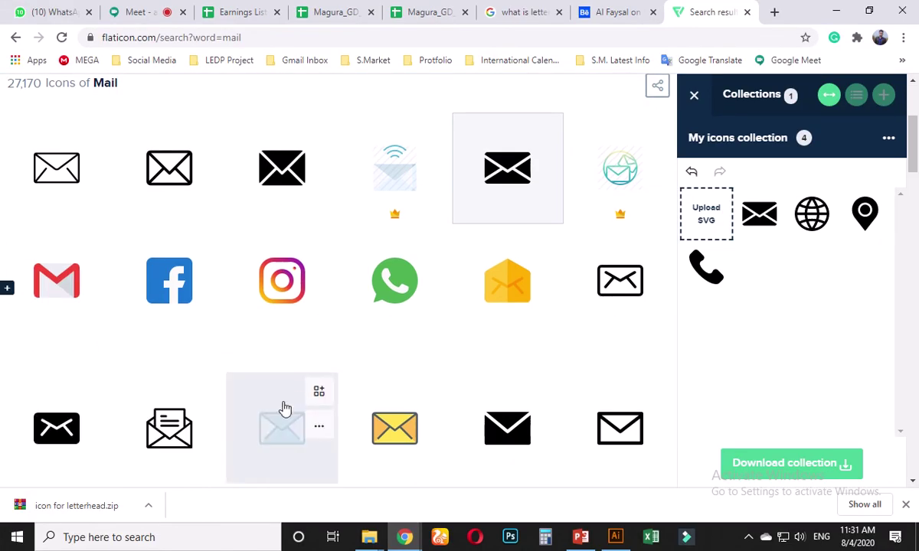
{"action": "scroll", "coordinate": [524, 331], "scroll_direction": "down", "scroll_amount": 1}
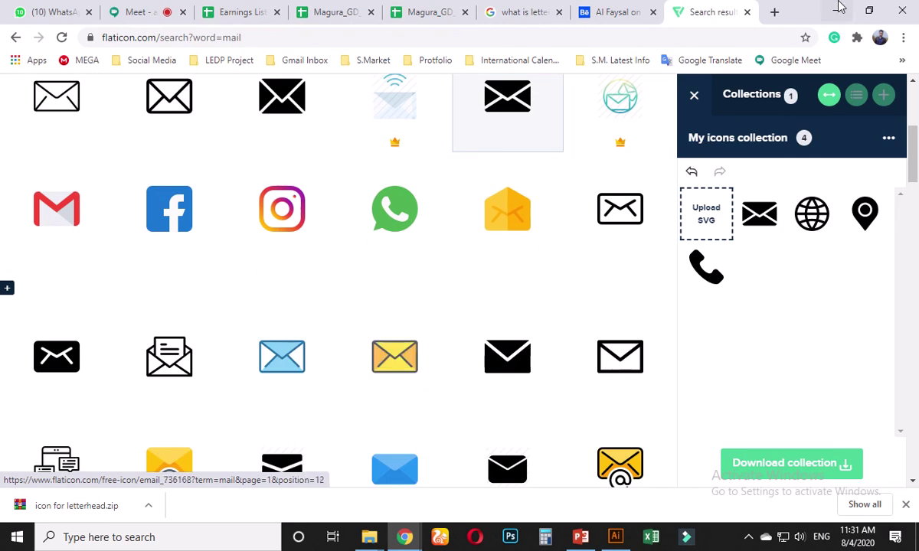
Step: Back in Illustrator, ungroup the phone icon and release its clipping mask
{"action": "left_click", "coordinate": [838, 9]}
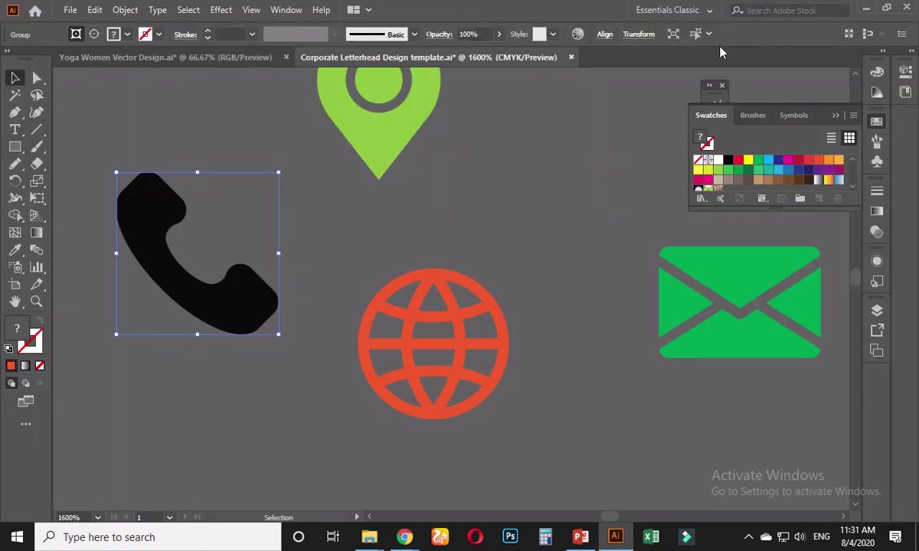
{"action": "left_click", "coordinate": [420, 193]}
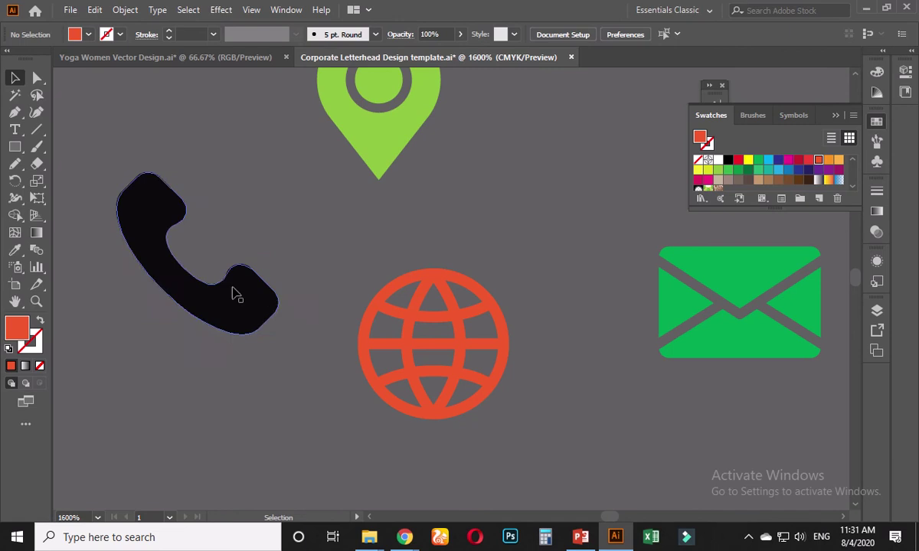
{"action": "left_click", "coordinate": [176, 283]}
{"action": "right_click", "coordinate": [205, 304]}
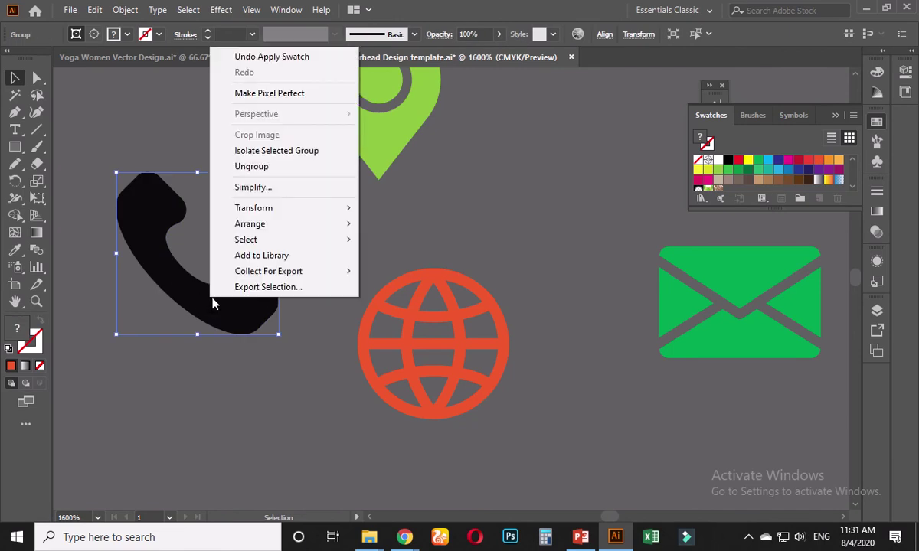
{"action": "left_click", "coordinate": [230, 169]}
{"action": "left_click", "coordinate": [328, 230]}
{"action": "left_click", "coordinate": [264, 291]}
{"action": "right_click", "coordinate": [232, 253]}
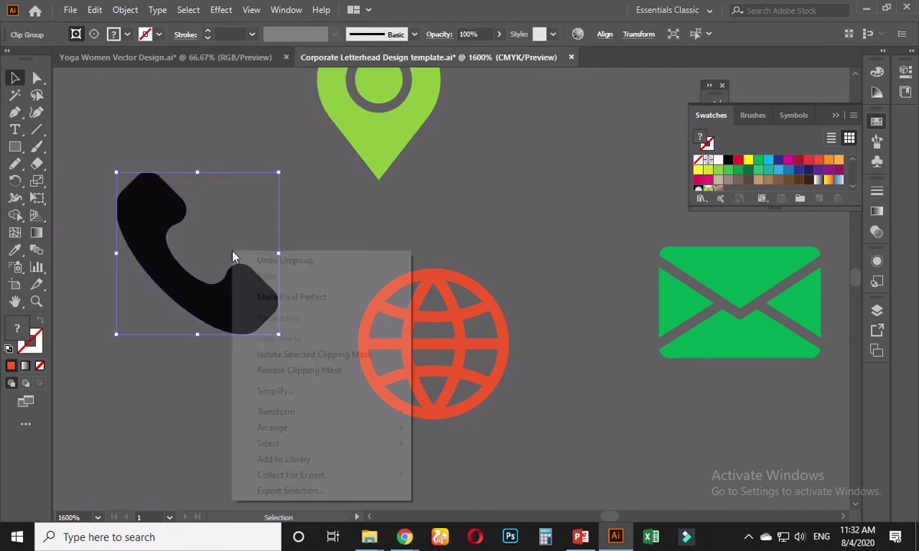
{"action": "left_click", "coordinate": [290, 370]}
{"action": "left_click", "coordinate": [332, 241]}
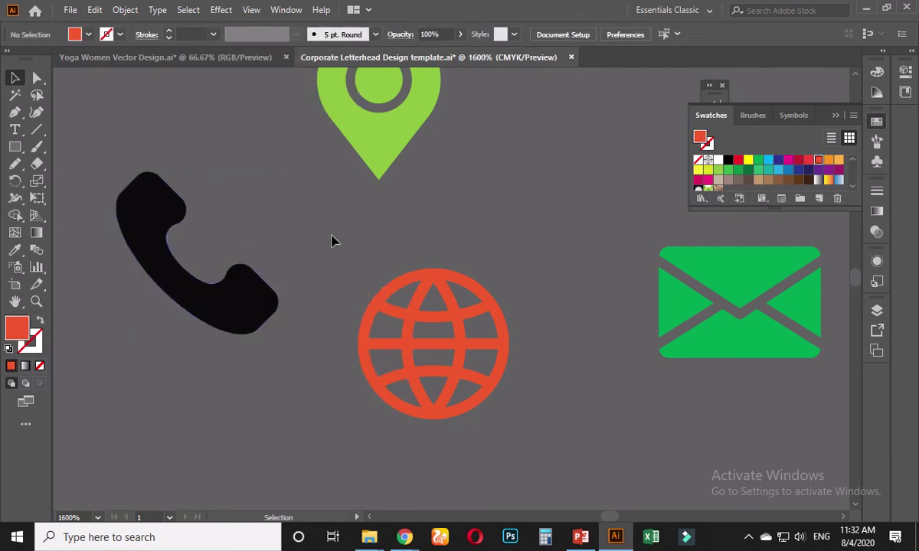
Step: Try moving the phone icon to the top-left, then undo the move
{"action": "scroll", "coordinate": [331, 241], "scroll_direction": "down", "scroll_amount": 2}
{"action": "left_click_drag", "start_coordinate": [251, 314], "coordinate": [237, 231]}
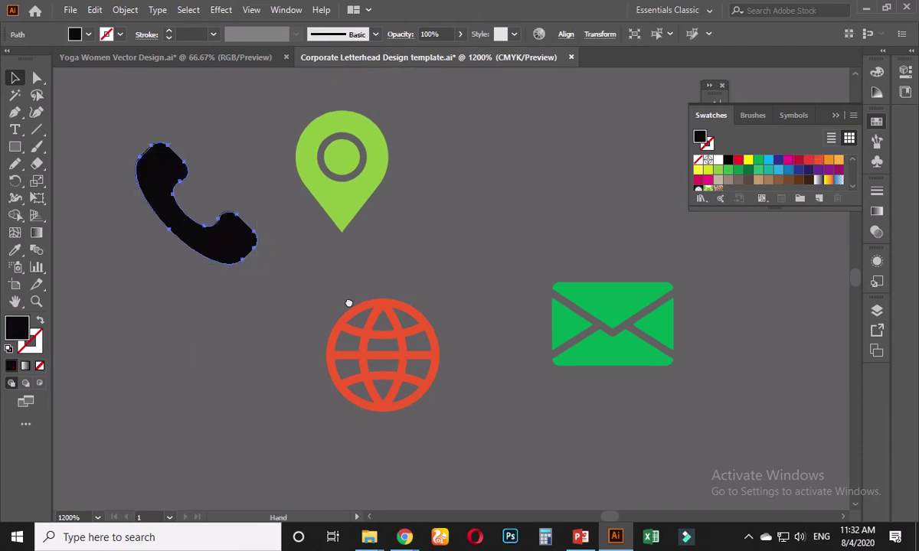
{"action": "left_click_drag", "start_coordinate": [348, 302], "coordinate": [298, 302]}
{"action": "scroll", "coordinate": [319, 312], "scroll_direction": "down", "scroll_amount": 2}
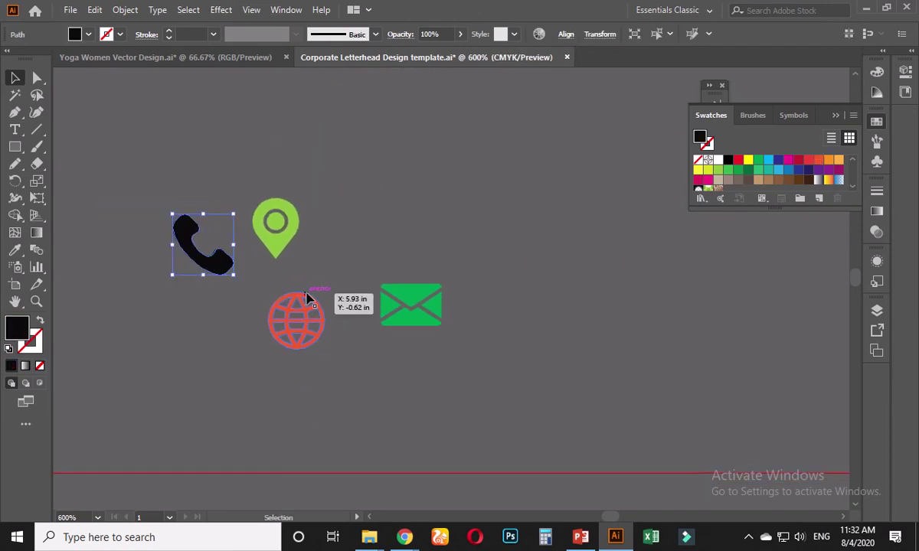
{"action": "key", "text": "ctrl+z"}
Step: Move the envelope icon up beside the location pin
{"action": "left_click", "coordinate": [312, 290]}
{"action": "left_click", "coordinate": [325, 307]}
{"action": "left_click", "coordinate": [413, 316]}
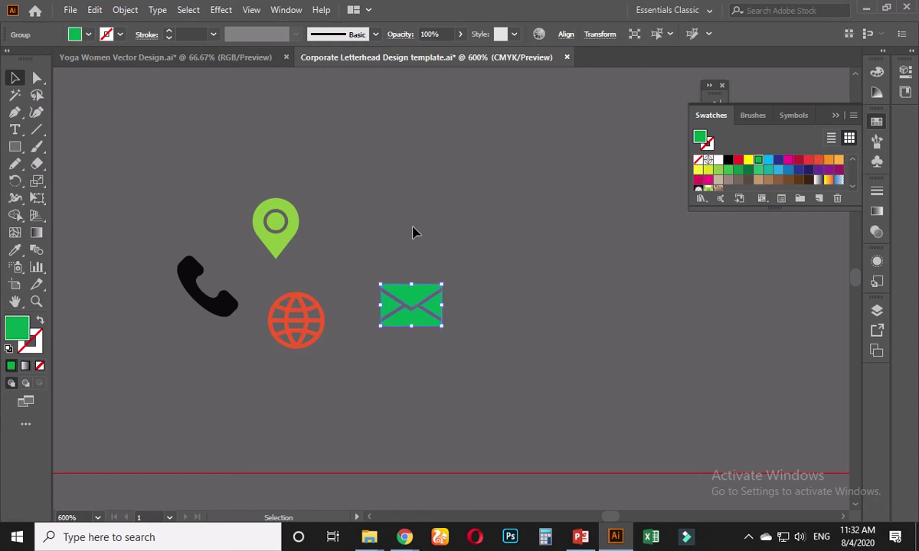
{"action": "left_click", "coordinate": [385, 253]}
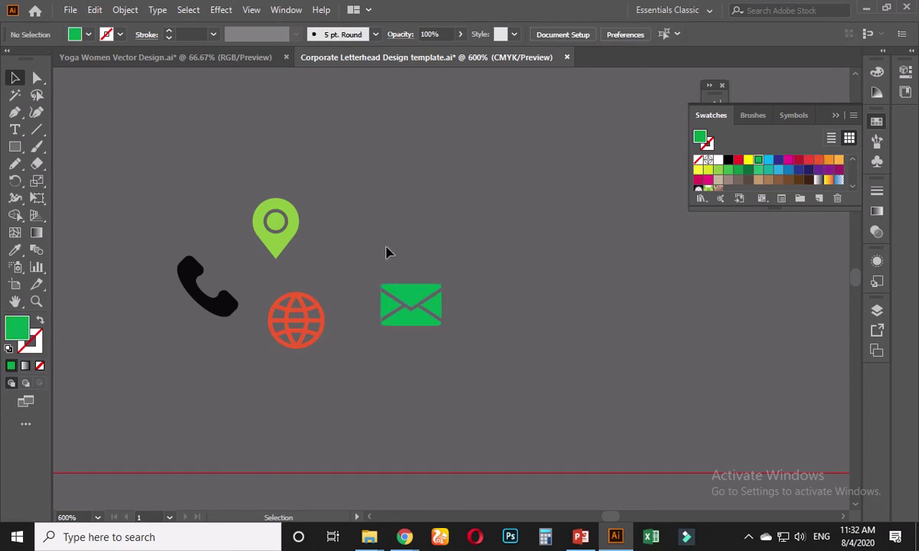
{"action": "left_click_drag", "start_coordinate": [410, 297], "coordinate": [339, 251]}
{"action": "left_click", "coordinate": [398, 259]}
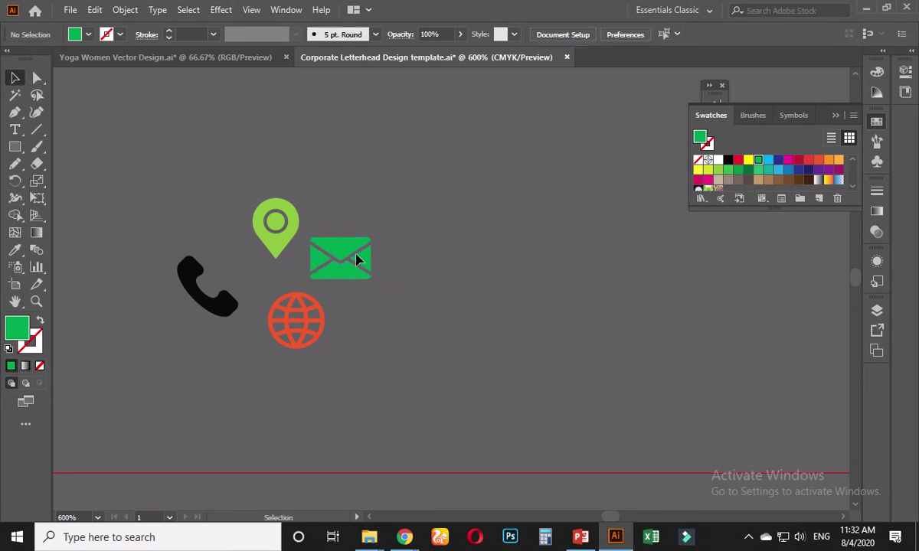
{"action": "scroll", "coordinate": [329, 274], "scroll_direction": "up", "scroll_amount": 1}
{"action": "left_click_drag", "start_coordinate": [278, 287], "coordinate": [310, 295]}
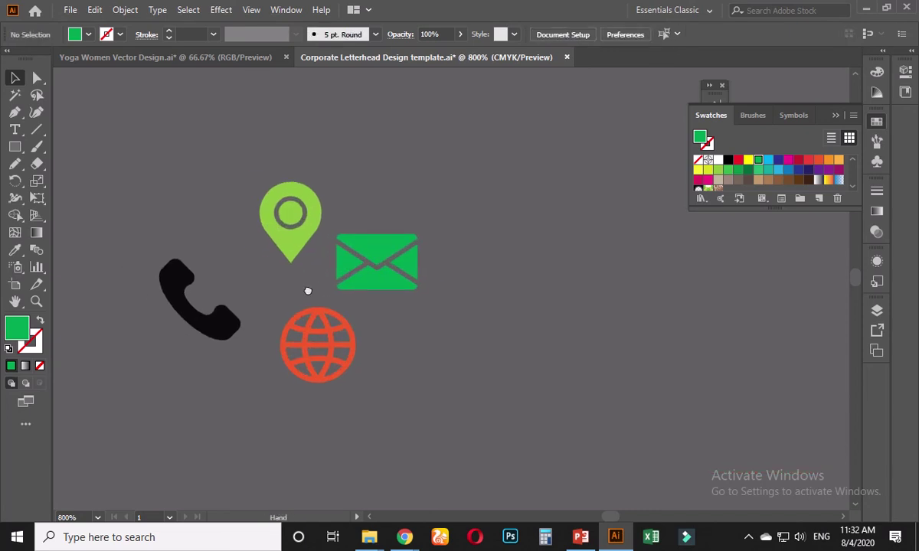
Step: Fill the phone icon light green and check all four icons together
{"action": "left_click", "coordinate": [231, 316]}
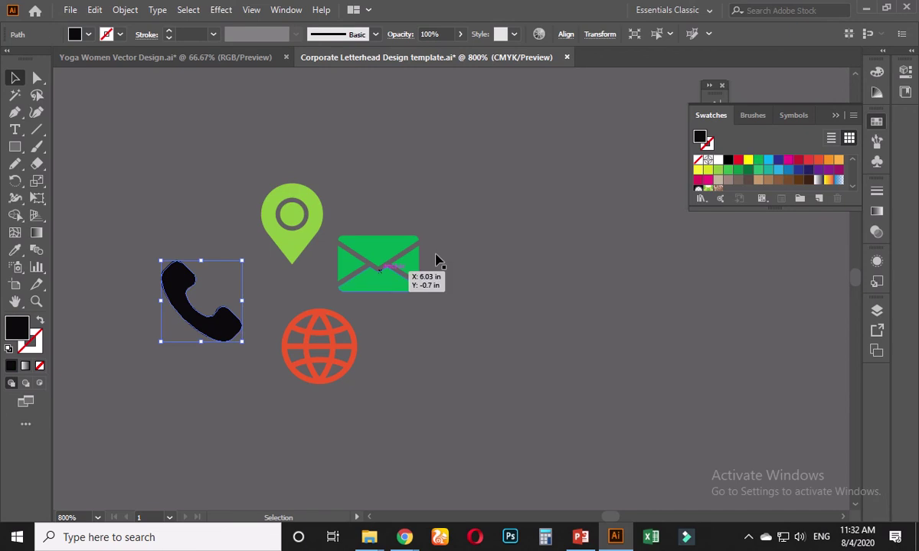
{"action": "left_click", "coordinate": [717, 170]}
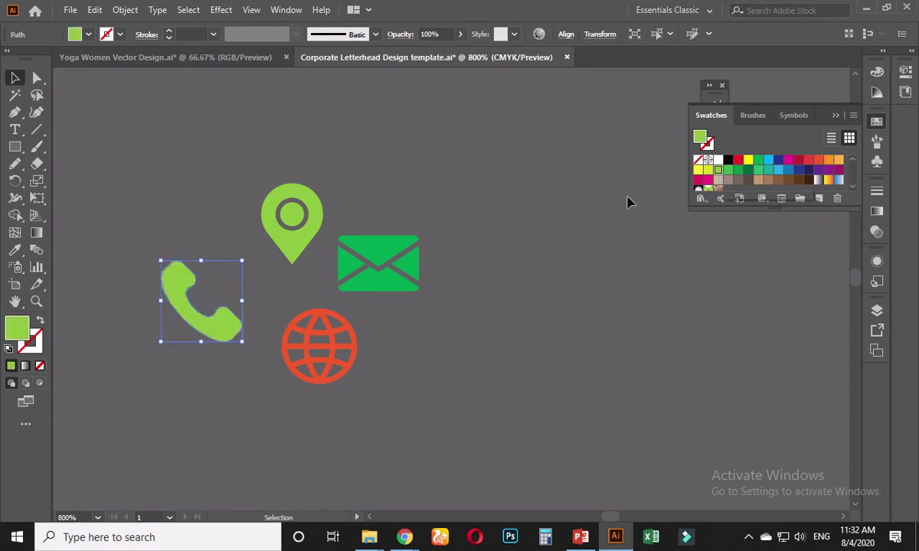
{"action": "left_click", "coordinate": [413, 217]}
{"action": "left_click_drag", "start_coordinate": [300, 347], "coordinate": [450, 394]}
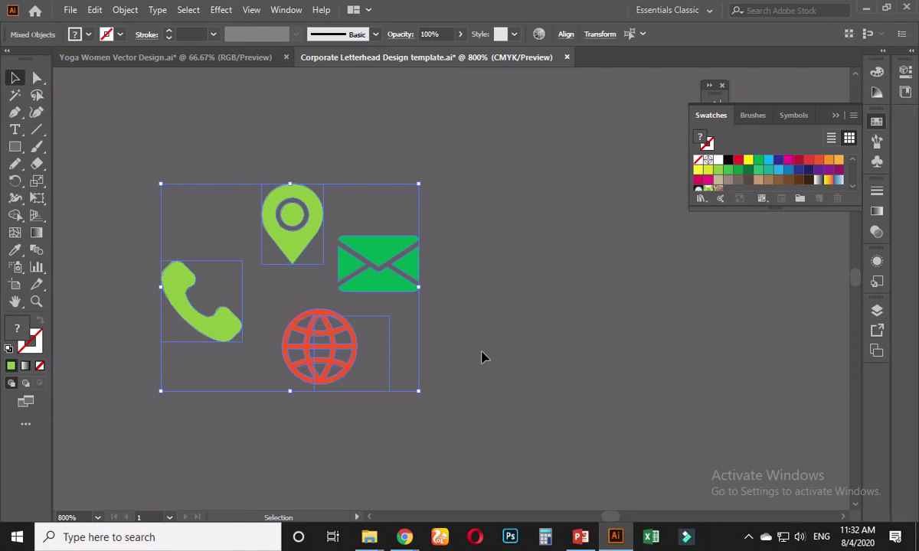
{"action": "left_click", "coordinate": [481, 380]}
Step: Move the four contact icons onto the yellow band
{"action": "scroll", "coordinate": [497, 420], "scroll_direction": "down", "scroll_amount": 5}
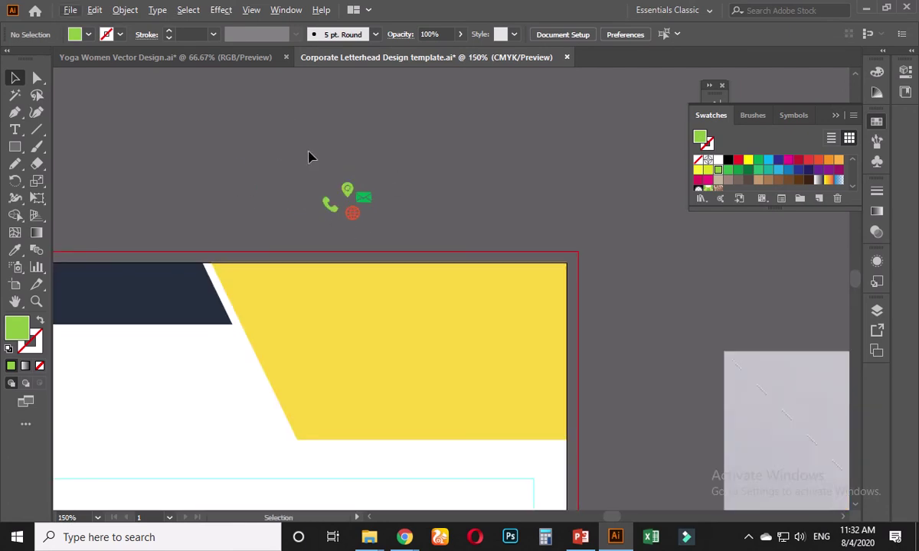
{"action": "left_click_drag", "start_coordinate": [382, 235], "coordinate": [382, 233]}
{"action": "left_click_drag", "start_coordinate": [365, 199], "coordinate": [353, 364]}
{"action": "left_click", "coordinate": [375, 248]}
Step: Select the globe, envelope, pin and phone icons together
{"action": "scroll", "coordinate": [349, 379], "scroll_direction": "up", "scroll_amount": 2}
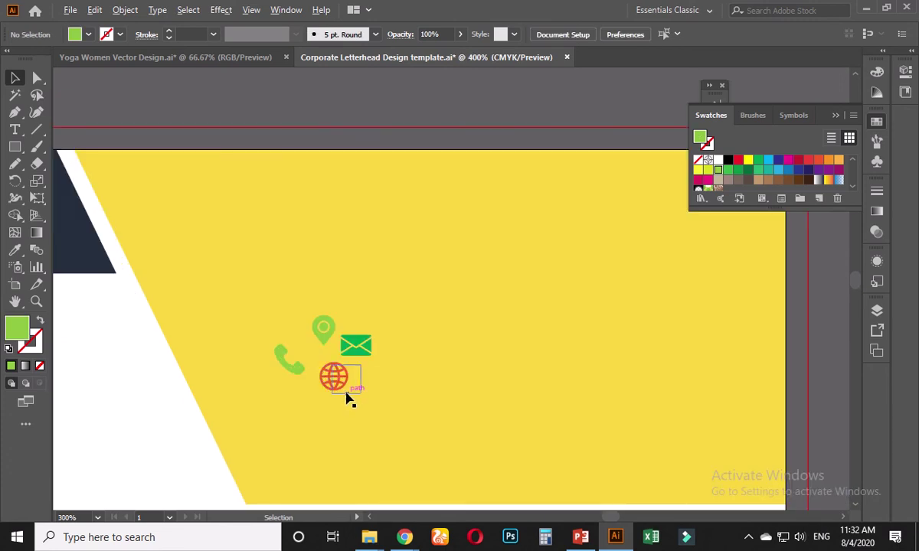
{"action": "scroll", "coordinate": [348, 382], "scroll_direction": "up", "scroll_amount": 1}
{"action": "left_click", "coordinate": [346, 382]}
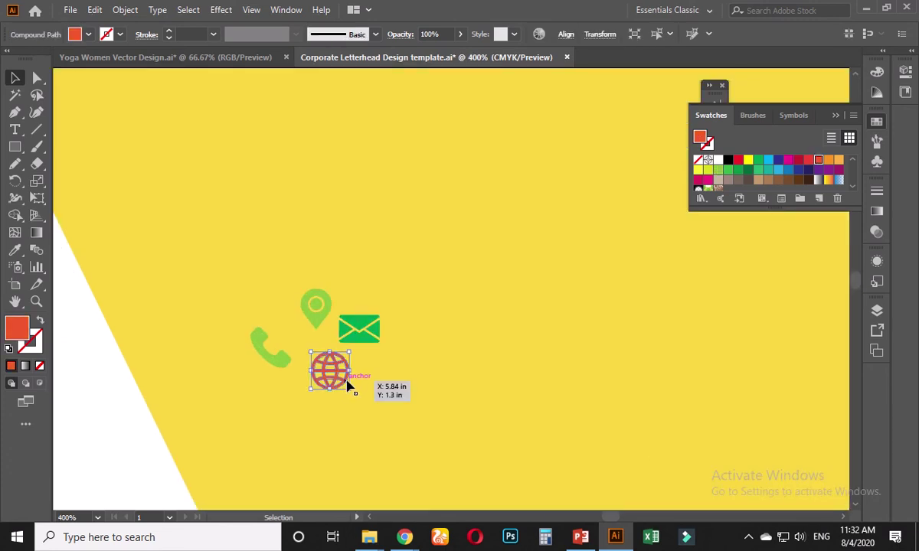
{"action": "left_click", "coordinate": [369, 328], "text": "shift"}
{"action": "left_click", "coordinate": [323, 307], "text": "shift"}
{"action": "left_click", "coordinate": [260, 346], "text": "shift"}
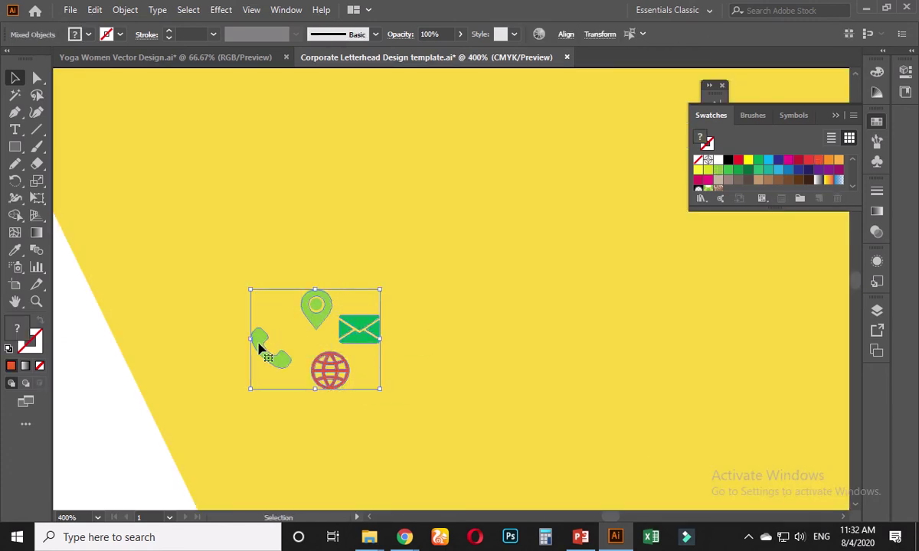
Step: Sample the header's navy onto the icons with the Eyedropper, then switch them to teal
{"action": "scroll", "coordinate": [260, 341], "scroll_direction": "down", "scroll_amount": 5}
{"action": "left_click_drag", "start_coordinate": [193, 366], "coordinate": [248, 311]}
{"action": "key", "text": "i"}
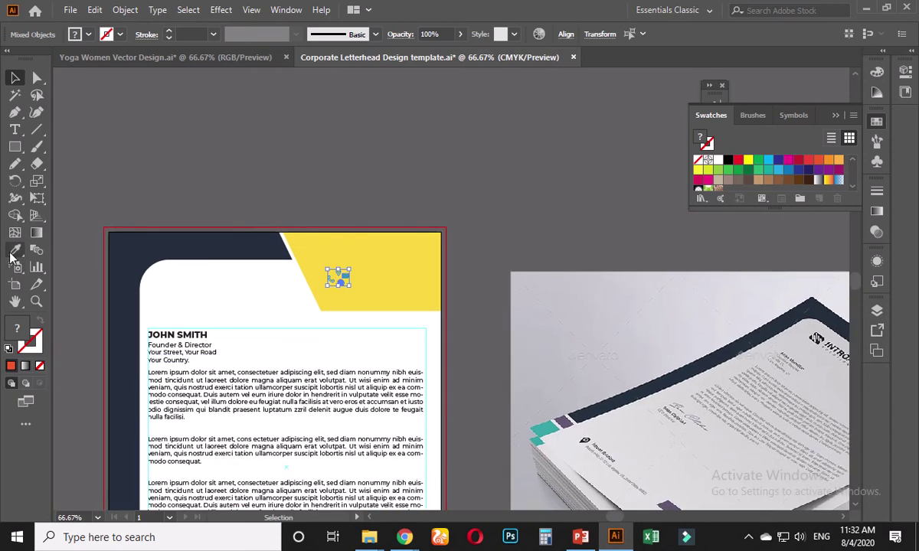
{"action": "left_click", "coordinate": [155, 240]}
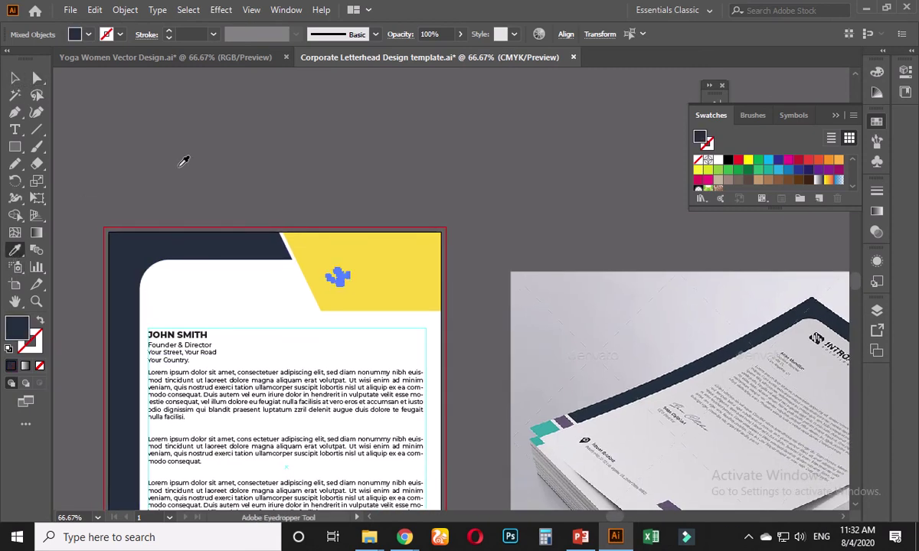
{"action": "scroll", "coordinate": [306, 291], "scroll_direction": "down", "scroll_amount": 5}
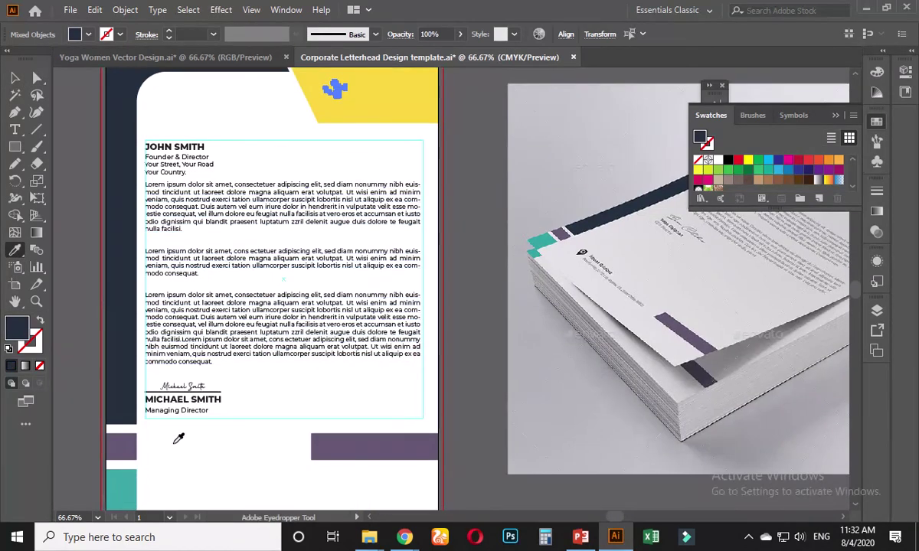
{"action": "left_click", "coordinate": [123, 482]}
{"action": "left_click_drag", "start_coordinate": [317, 87], "coordinate": [294, 274]}
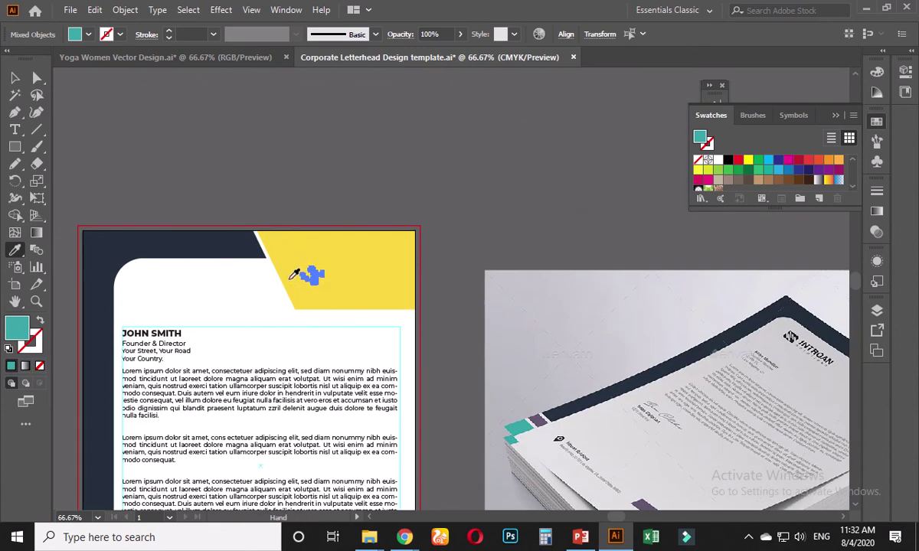
Step: Move the teal icons up above the artboard, outside the page
{"action": "key", "text": "v"}
{"action": "left_click", "coordinate": [314, 274]}
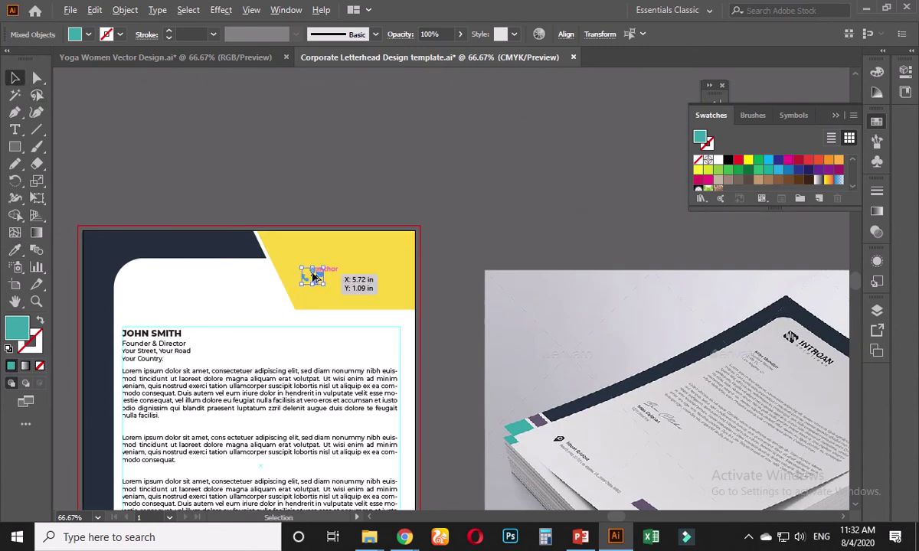
{"action": "key", "text": "ctrl+plus"}
{"action": "key", "text": "ctrl+plus"}
{"action": "key", "text": "ctrl+plus"}
{"action": "left_click_drag", "start_coordinate": [323, 299], "coordinate": [244, 111]}
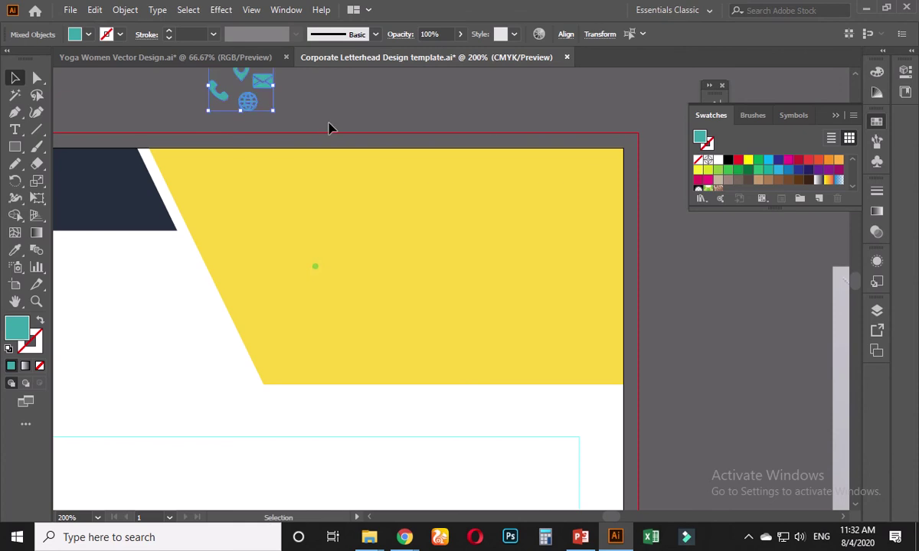
{"action": "left_click", "coordinate": [329, 128]}
{"action": "scroll", "coordinate": [300, 236], "scroll_direction": "up", "scroll_amount": 3}
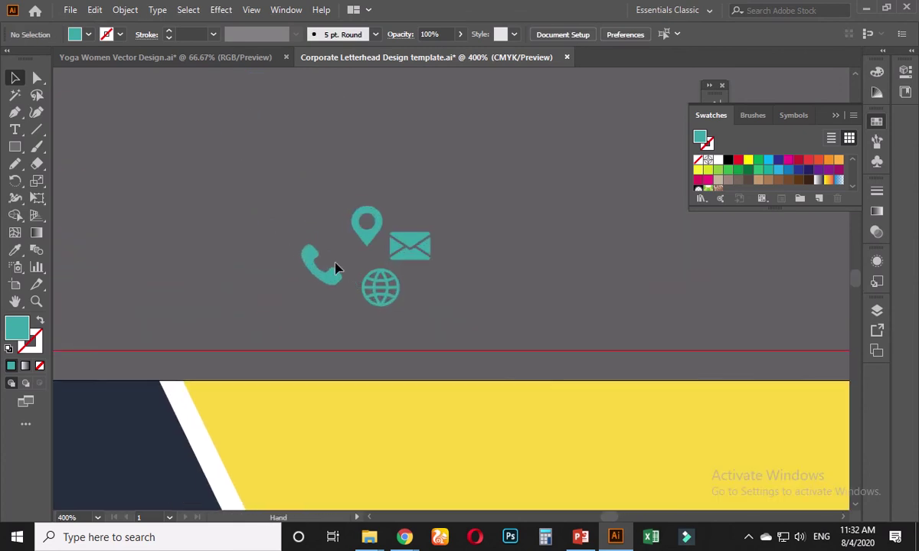
{"action": "left_click_drag", "start_coordinate": [20, 150], "coordinate": [66, 181]}
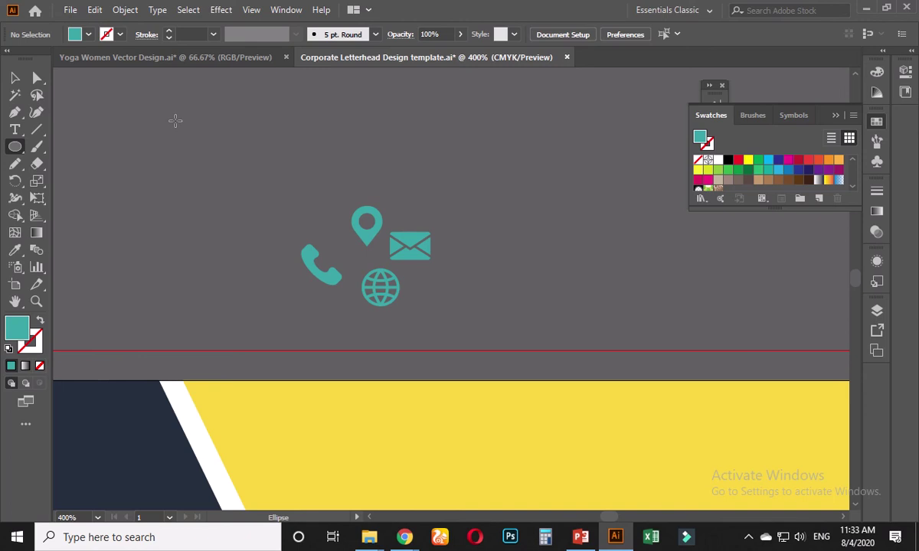
Step: Draw a circle beside the contact icons, fill it with the header navy, and enlarge it
{"action": "left_click_drag", "start_coordinate": [175, 118], "coordinate": [221, 163]}
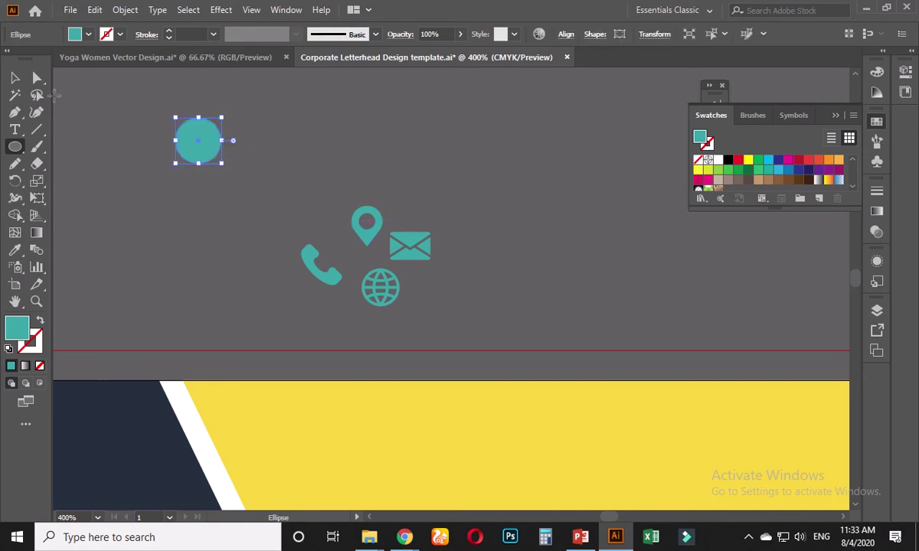
{"action": "left_click", "coordinate": [15, 250]}
{"action": "left_click", "coordinate": [106, 410]}
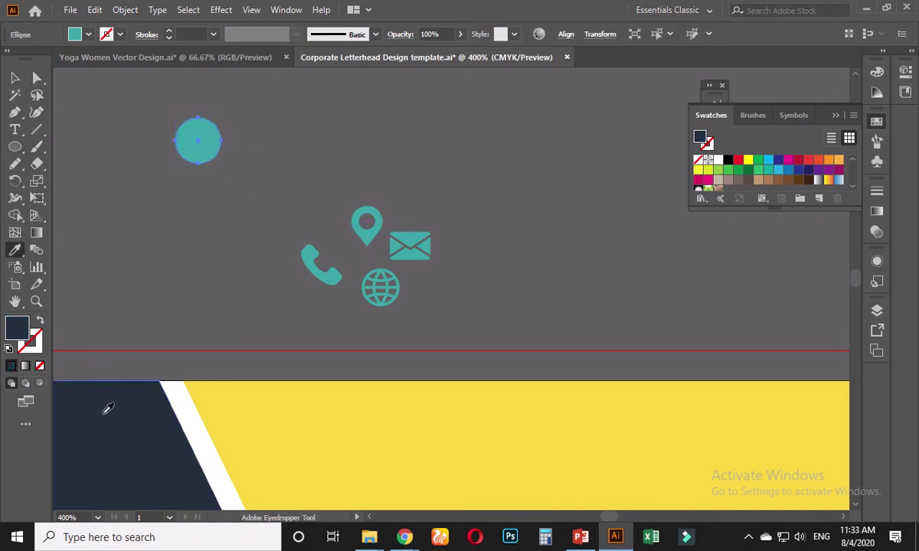
{"action": "left_click", "coordinate": [14, 78]}
{"action": "left_click", "coordinate": [264, 143]}
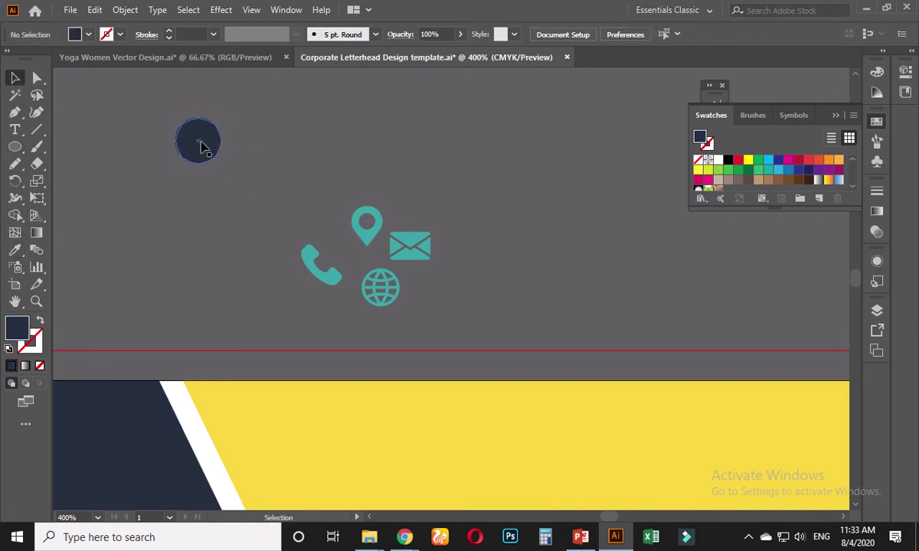
{"action": "left_click", "coordinate": [199, 143]}
{"action": "left_click_drag", "start_coordinate": [222, 164], "coordinate": [257, 165]}
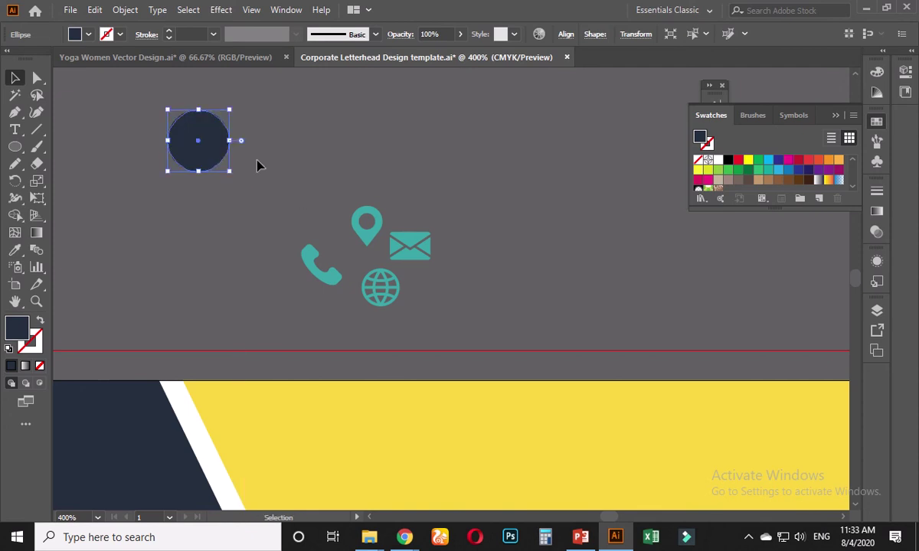
Step: Duplicate the navy circle into a column of three and delete the extra copy
{"action": "left_click", "coordinate": [268, 142]}
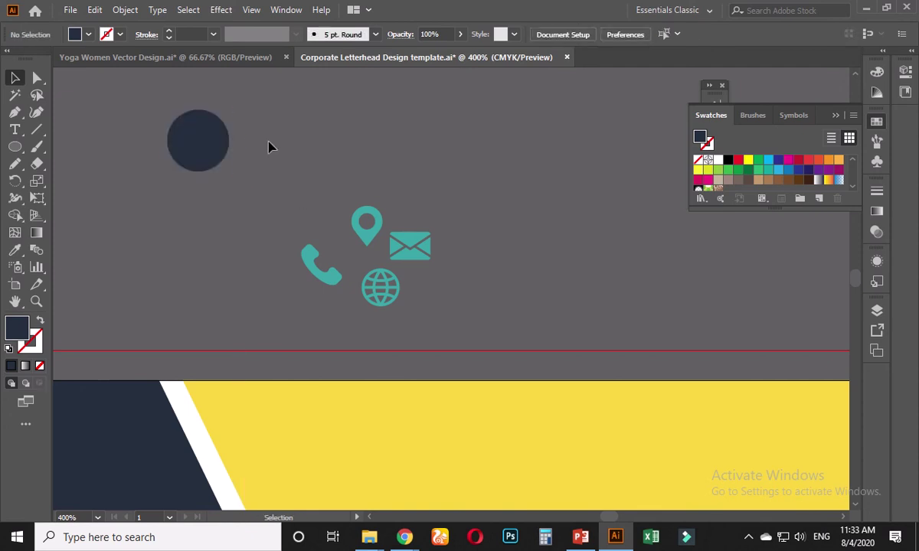
{"action": "left_click", "coordinate": [207, 149]}
{"action": "left_click_drag", "start_coordinate": [207, 148], "coordinate": [201, 301]}
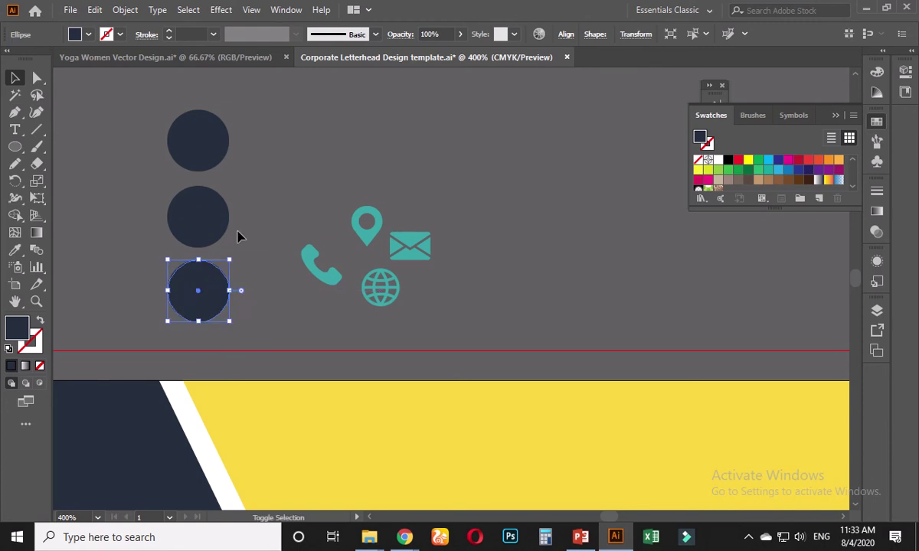
{"action": "left_click_drag", "start_coordinate": [255, 206], "coordinate": [242, 299]}
{"action": "left_click", "coordinate": [203, 230]}
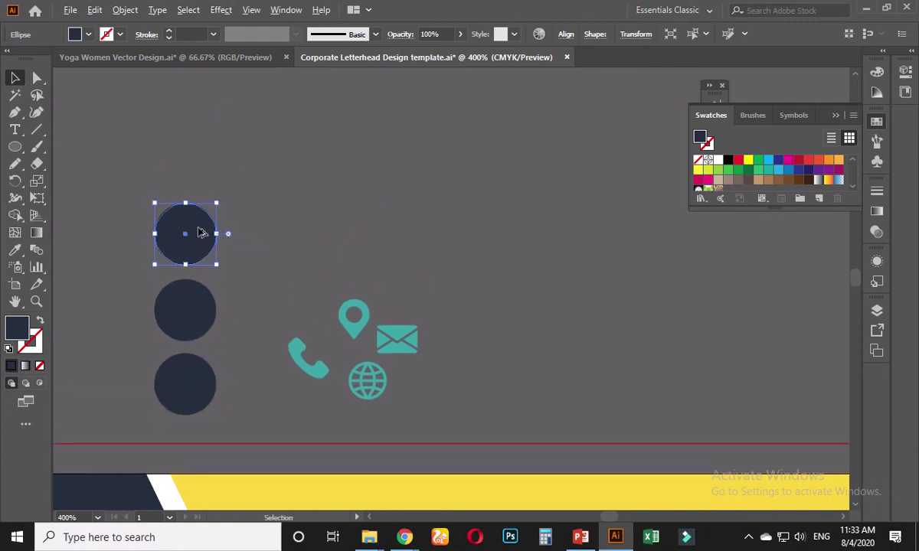
{"action": "left_click_drag", "start_coordinate": [200, 233], "coordinate": [203, 150]}
{"action": "left_click", "coordinate": [238, 163]}
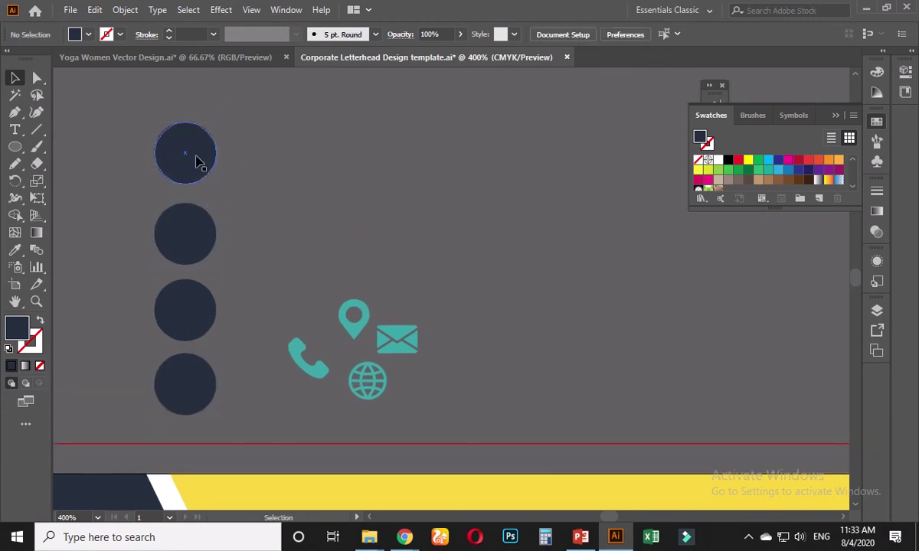
{"action": "left_click", "coordinate": [199, 162]}
{"action": "key", "text": "Delete"}
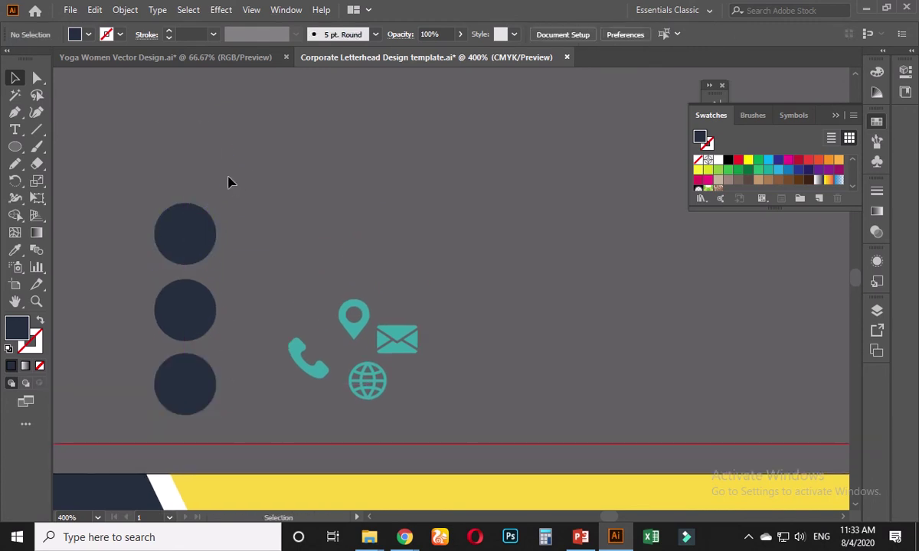
{"action": "left_click", "coordinate": [297, 356]}
Step: Place the phone icon on the top circle and send all three circles behind the icons
{"action": "left_click_drag", "start_coordinate": [297, 355], "coordinate": [175, 233]}
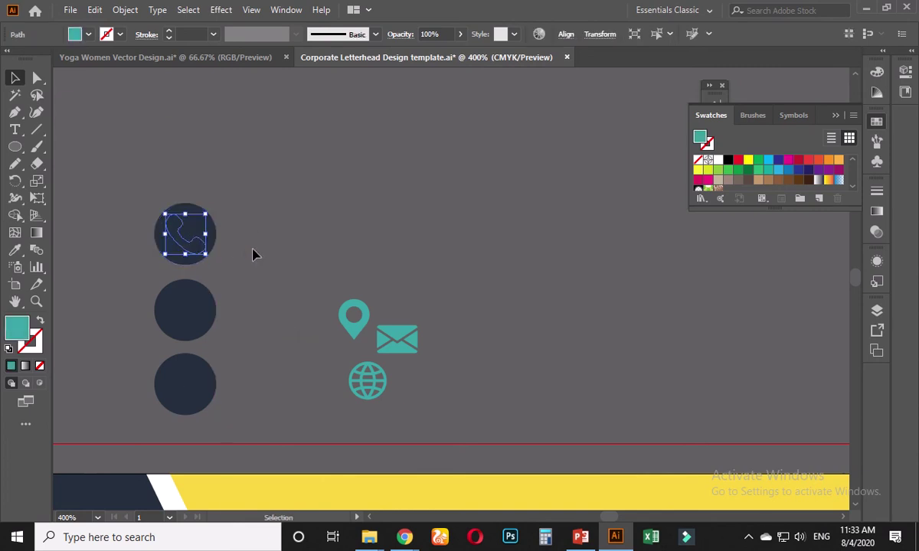
{"action": "left_click_drag", "start_coordinate": [255, 255], "coordinate": [254, 256]}
{"action": "left_click", "coordinate": [236, 238]}
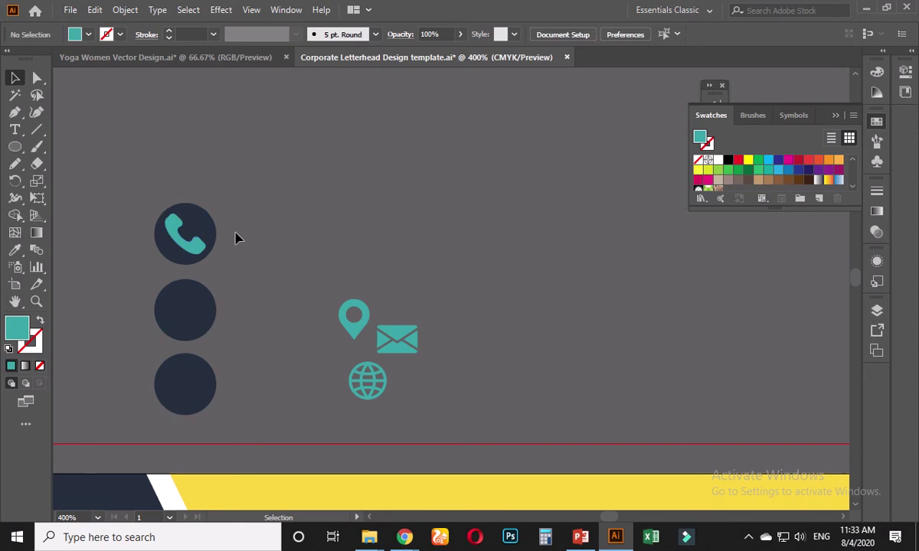
{"action": "left_click", "coordinate": [214, 238]}
{"action": "left_click", "coordinate": [194, 306], "text": "shift"}
{"action": "left_click", "coordinate": [195, 380], "text": "shift"}
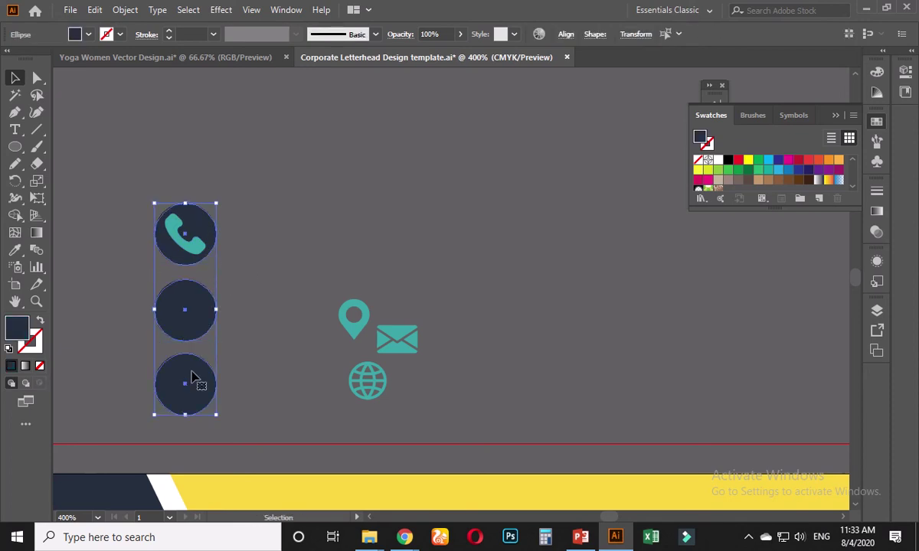
{"action": "right_click", "coordinate": [193, 380]}
{"action": "mouse_move", "coordinate": [241, 302]}
{"action": "left_click", "coordinate": [375, 344]}
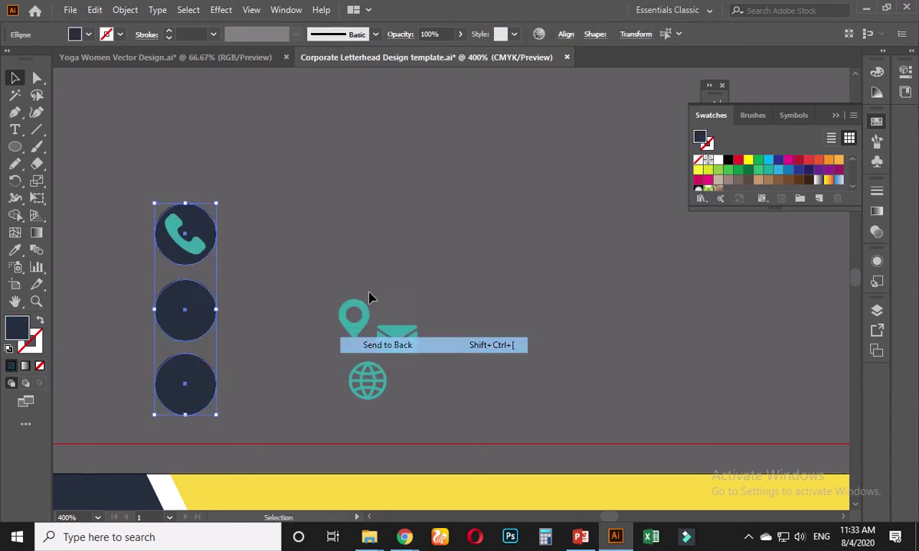
{"action": "left_click", "coordinate": [277, 260]}
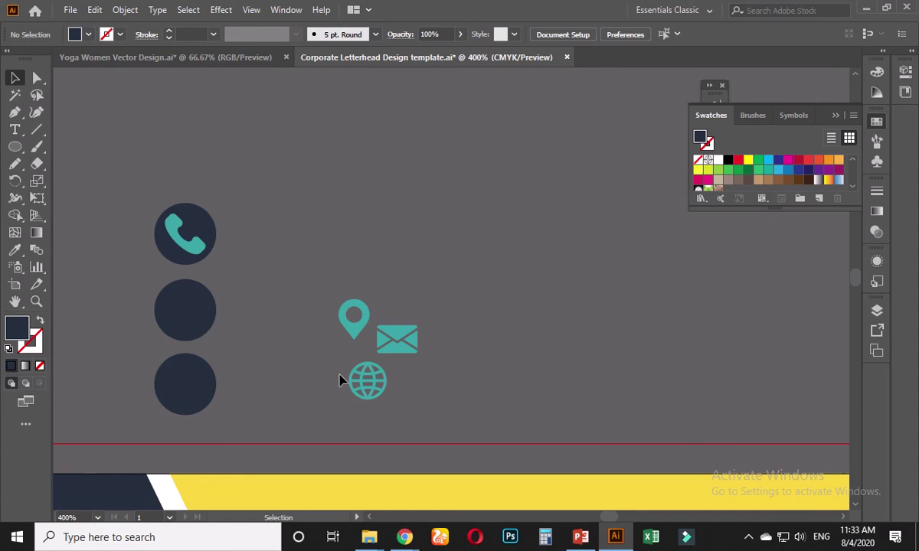
Step: Move the globe and envelope icons into their circles and centre the phone and envelope within theirs
{"action": "left_click_drag", "start_coordinate": [376, 391], "coordinate": [196, 391]}
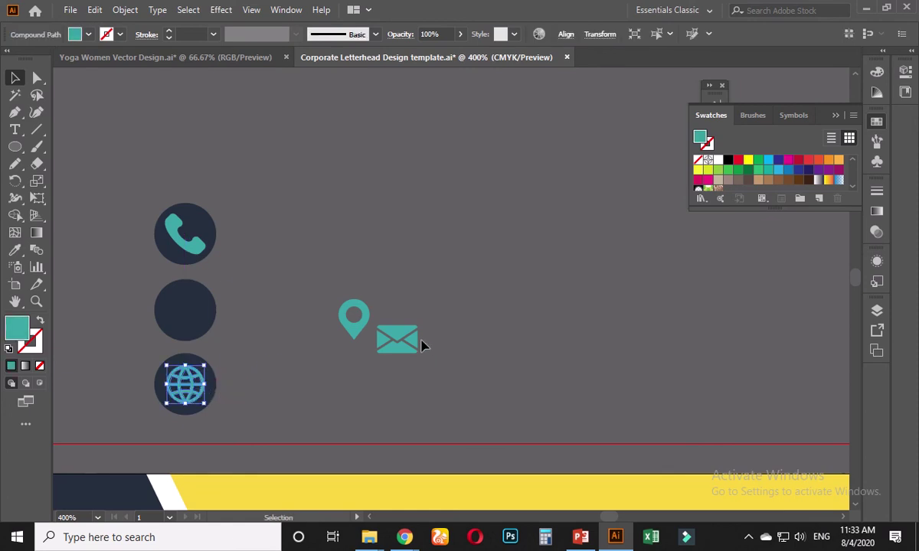
{"action": "left_click_drag", "start_coordinate": [417, 343], "coordinate": [207, 313]}
{"action": "left_click", "coordinate": [247, 310]}
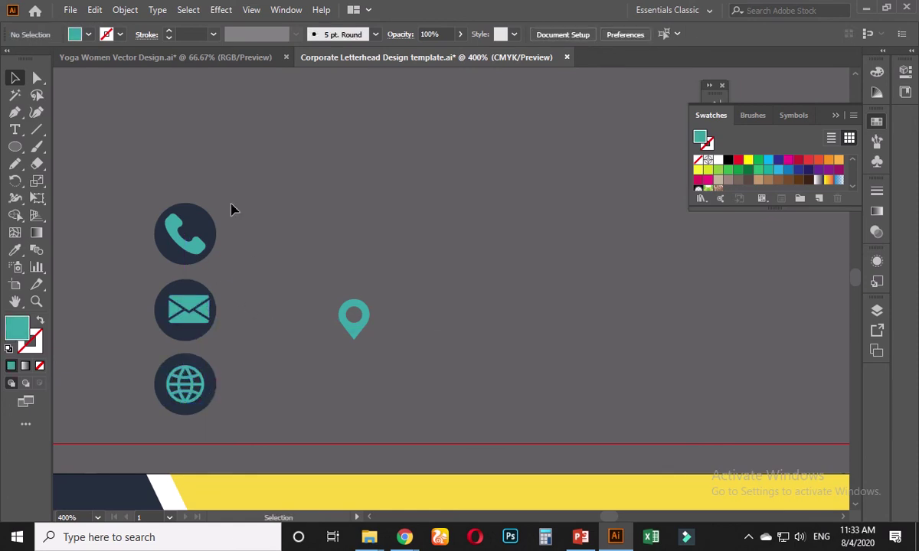
{"action": "left_click_drag", "start_coordinate": [234, 209], "coordinate": [140, 263]}
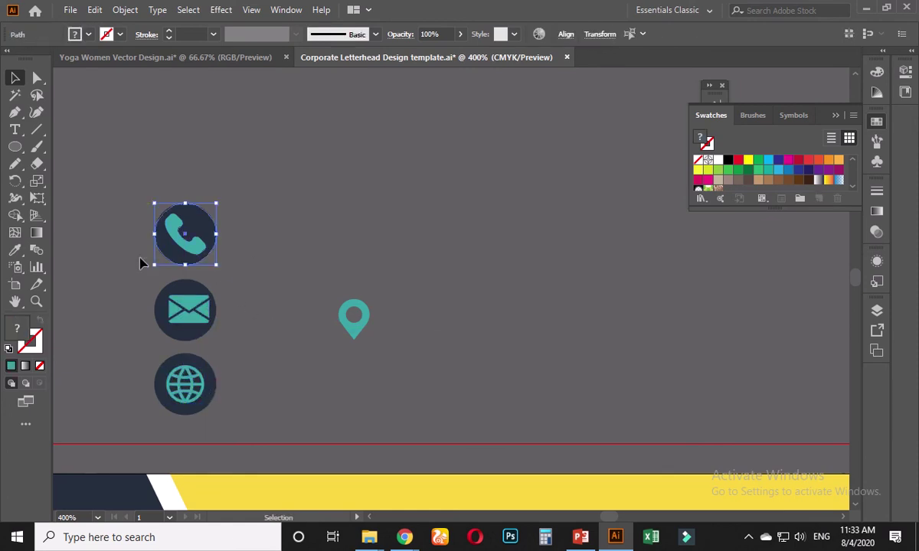
{"action": "left_click", "coordinate": [565, 34]}
{"action": "left_click", "coordinate": [423, 73]}
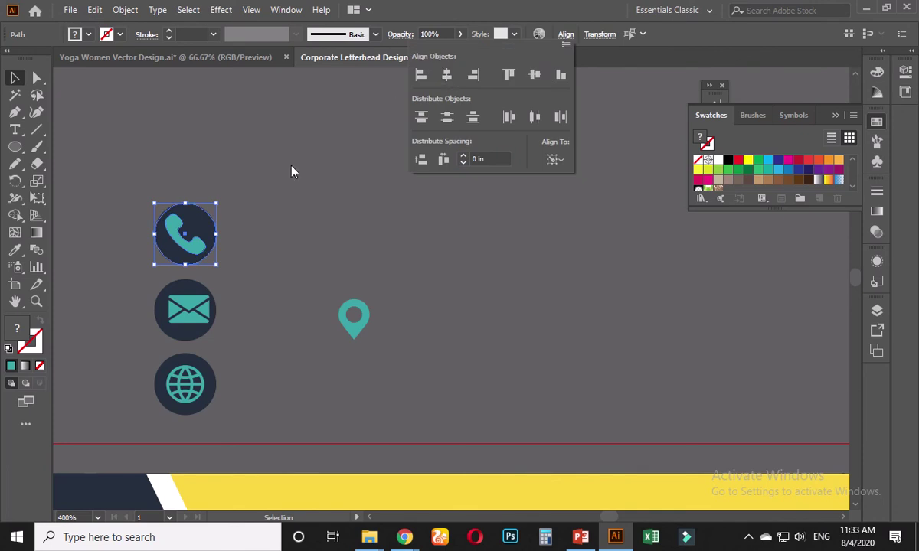
{"action": "left_click", "coordinate": [283, 188]}
{"action": "left_click_drag", "start_coordinate": [175, 273], "coordinate": [189, 295]}
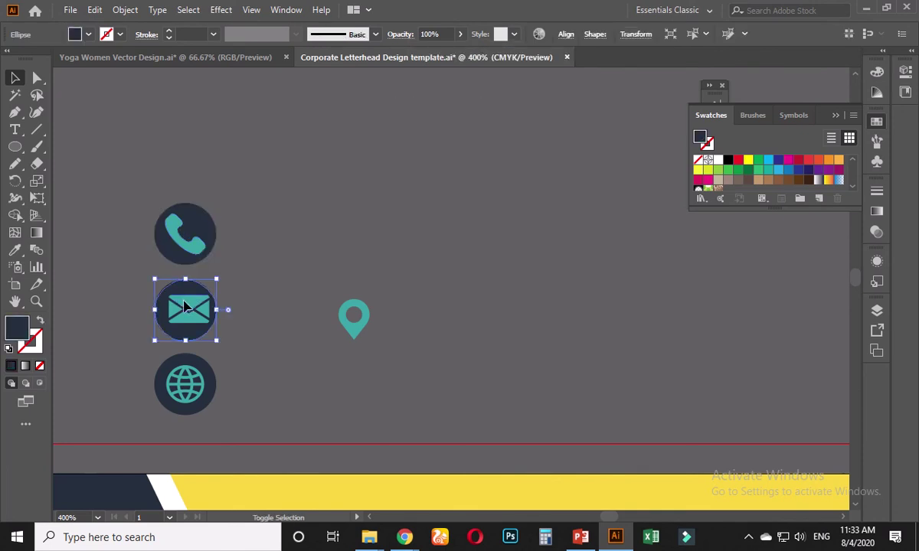
{"action": "left_click", "coordinate": [565, 34]}
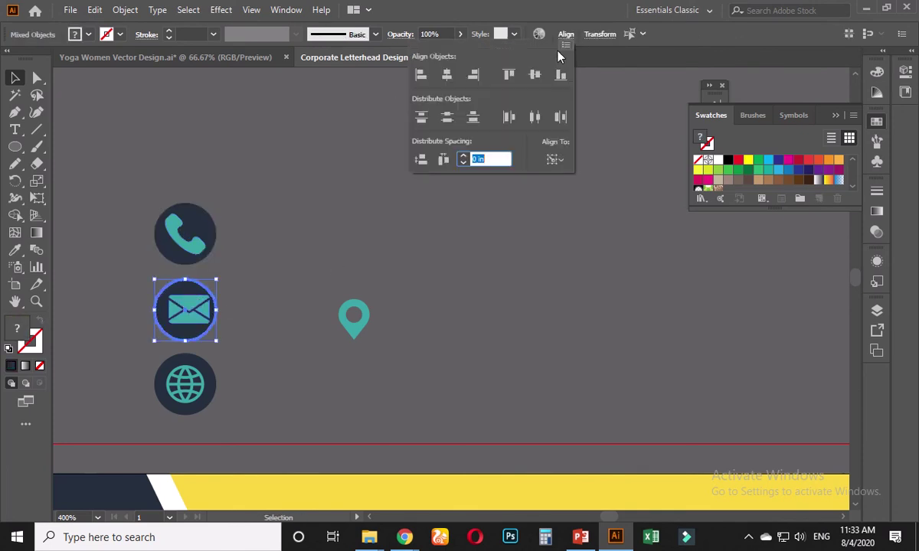
{"action": "left_click", "coordinate": [535, 74]}
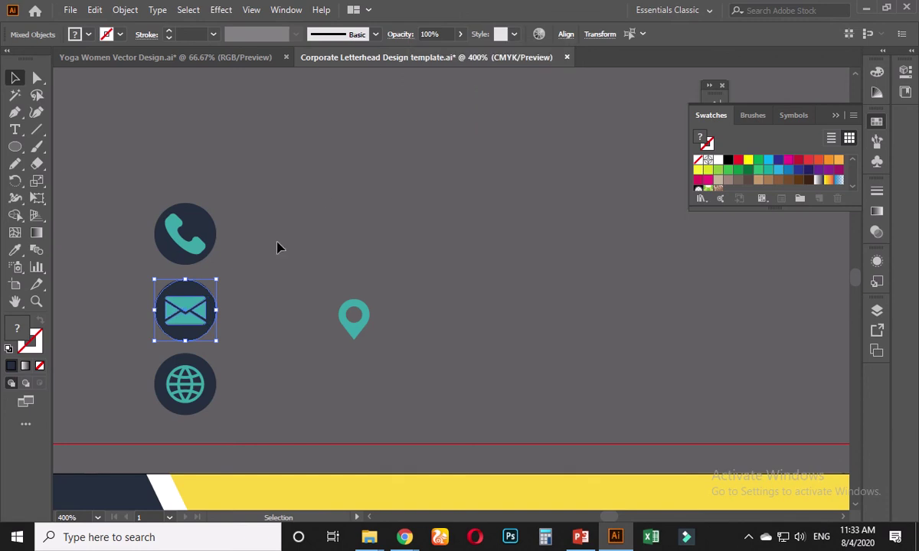
Step: Centre the globe icon inside the bottom circle
{"action": "left_click_drag", "start_coordinate": [240, 198], "coordinate": [146, 243]}
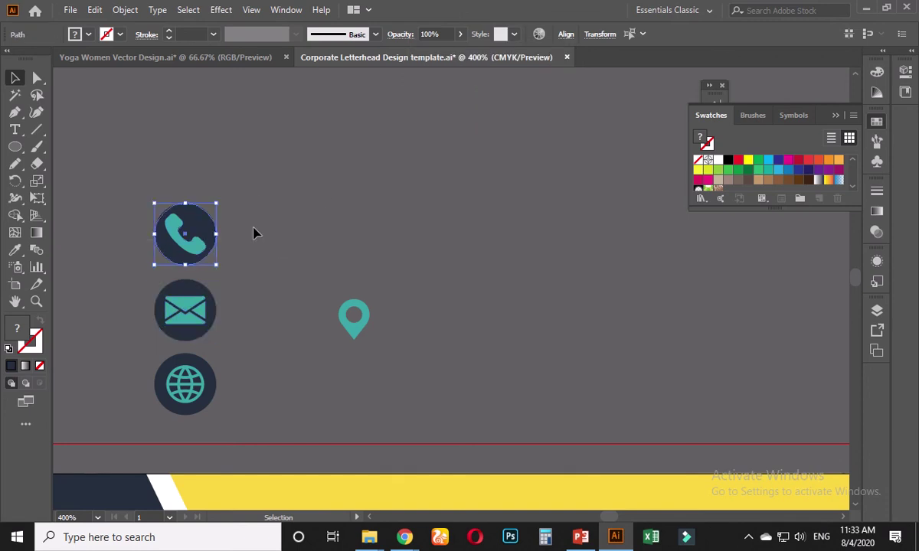
{"action": "left_click", "coordinate": [227, 289]}
{"action": "left_click_drag", "start_coordinate": [228, 290], "coordinate": [150, 328]}
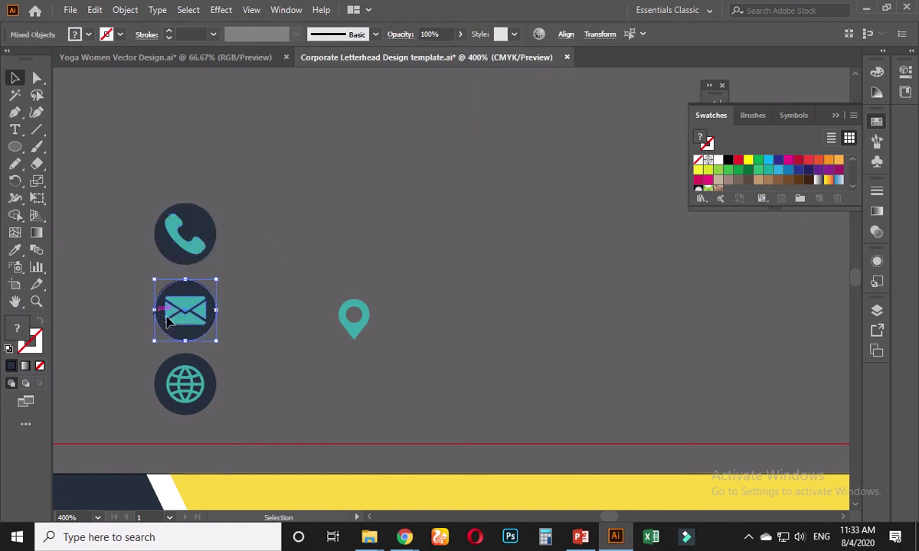
{"action": "left_click", "coordinate": [255, 337]}
{"action": "left_click", "coordinate": [201, 368]}
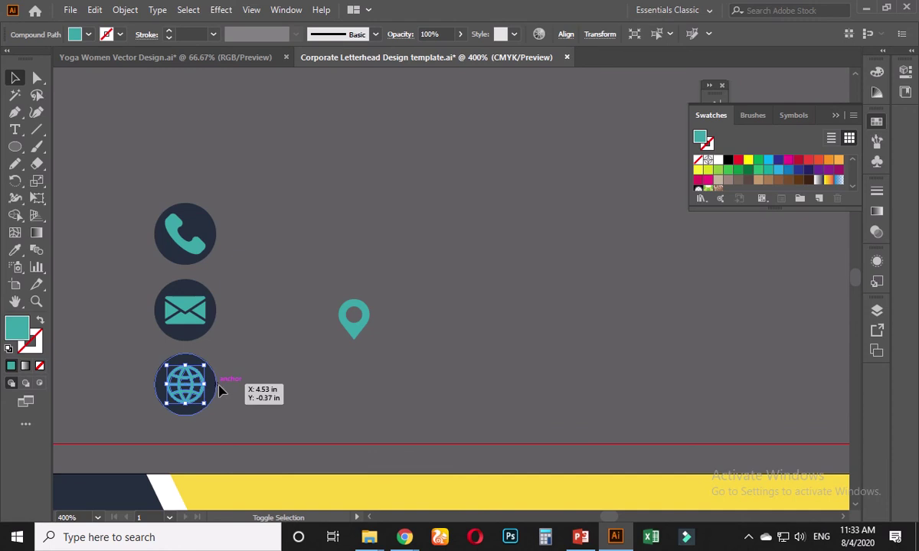
{"action": "left_click_drag", "start_coordinate": [250, 364], "coordinate": [204, 390]}
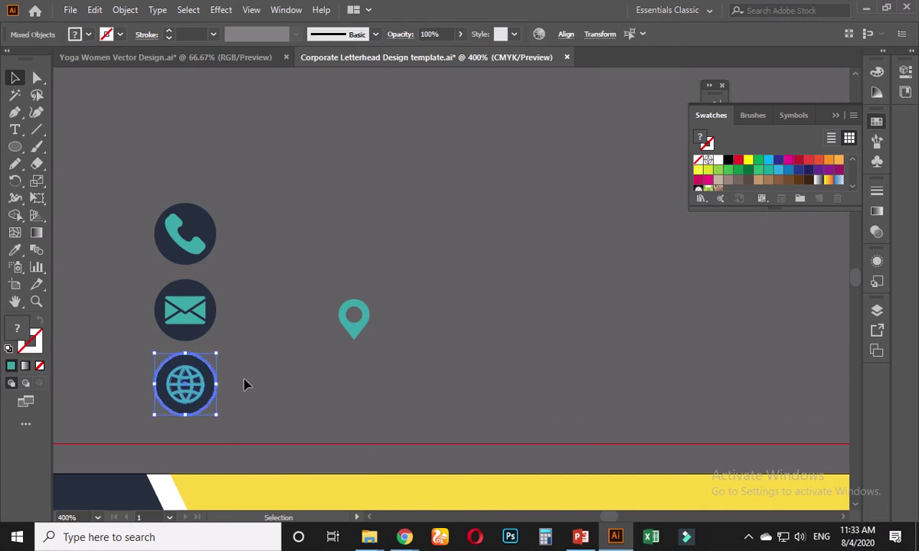
{"action": "left_click", "coordinate": [564, 35]}
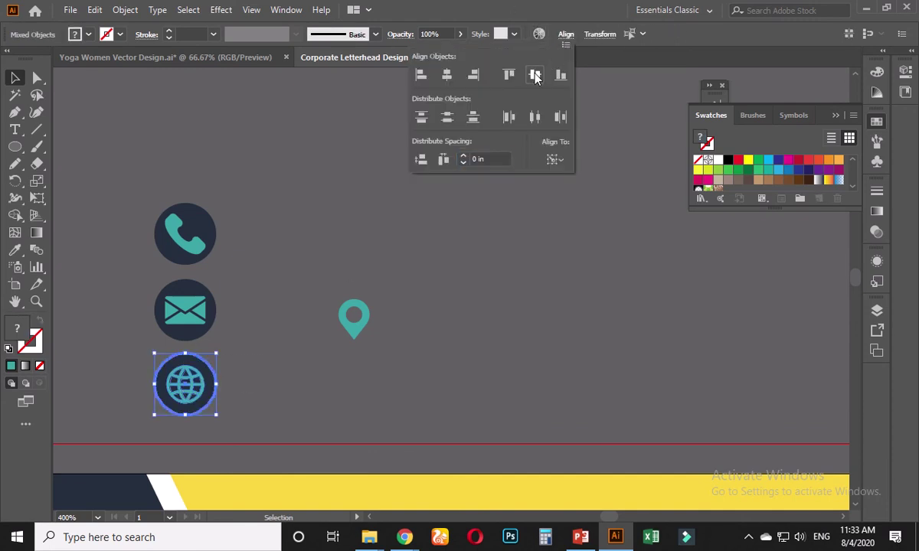
{"action": "left_click", "coordinate": [329, 205]}
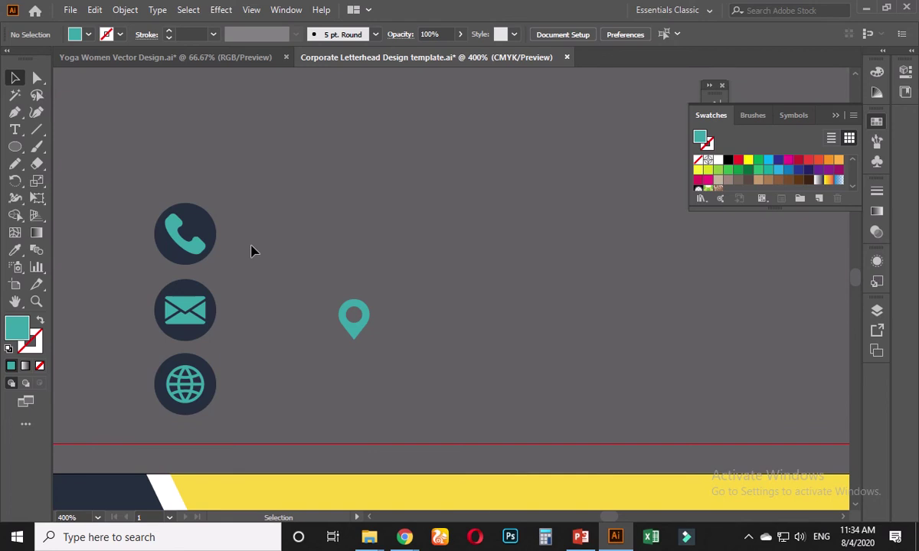
Step: Space the three circle icons evenly with Vertical Distribute Center
{"action": "left_click_drag", "start_coordinate": [151, 401], "coordinate": [300, 232]}
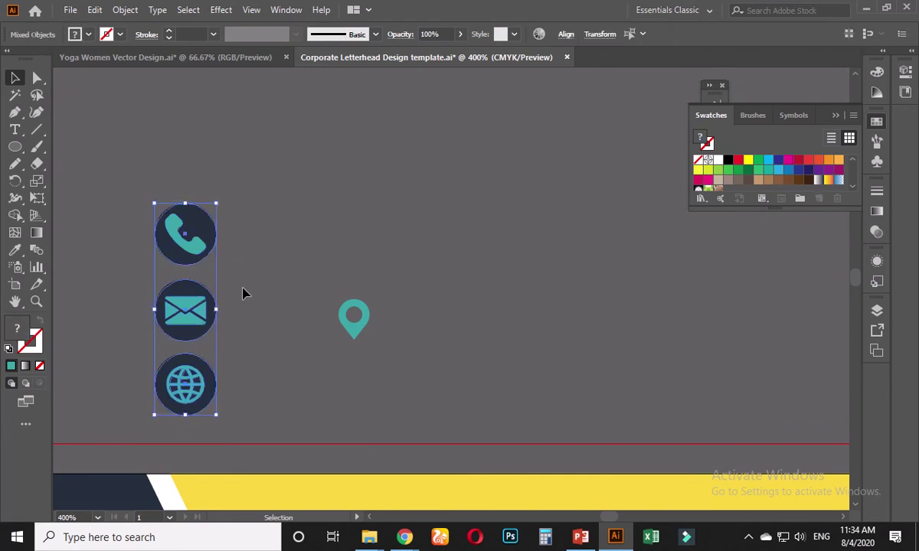
{"action": "left_click", "coordinate": [226, 400]}
{"action": "left_click", "coordinate": [186, 382]}
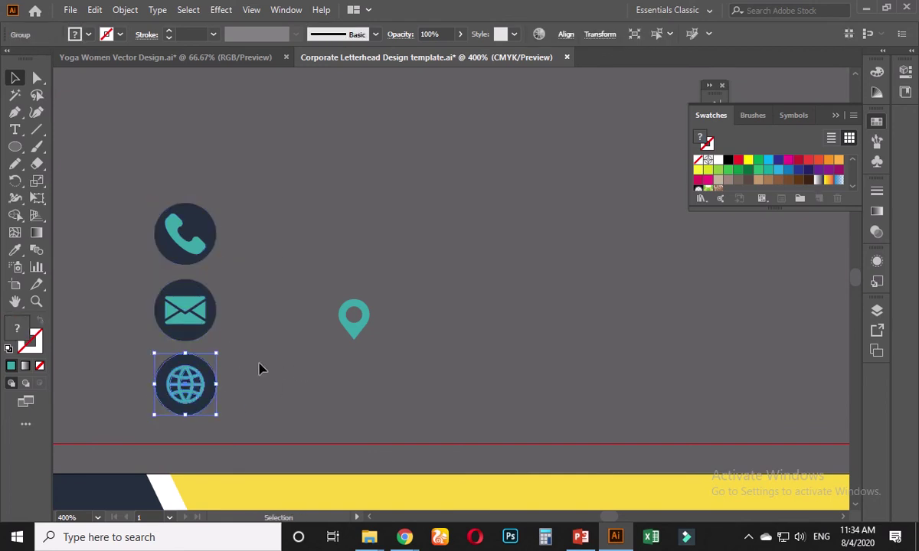
{"action": "left_click_drag", "start_coordinate": [240, 205], "coordinate": [205, 378]}
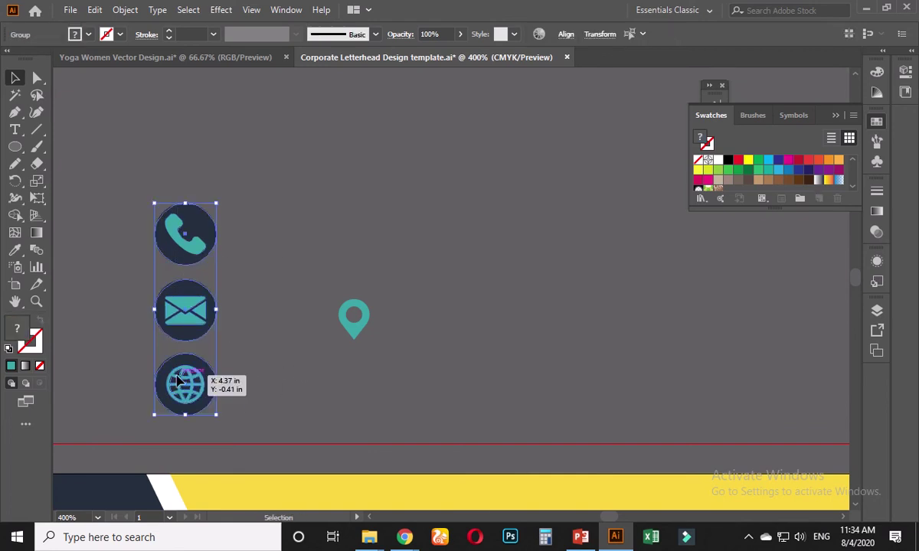
{"action": "left_click", "coordinate": [565, 35]}
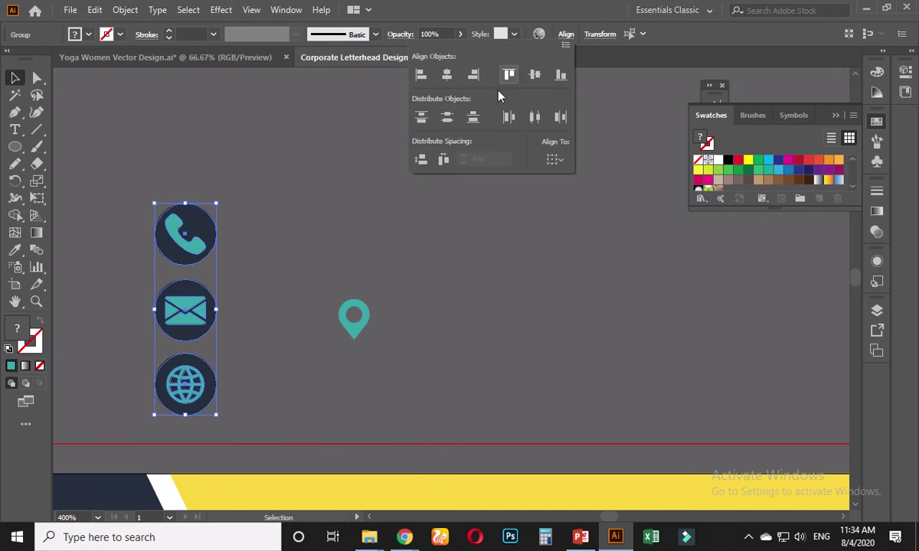
{"action": "left_click", "coordinate": [448, 118]}
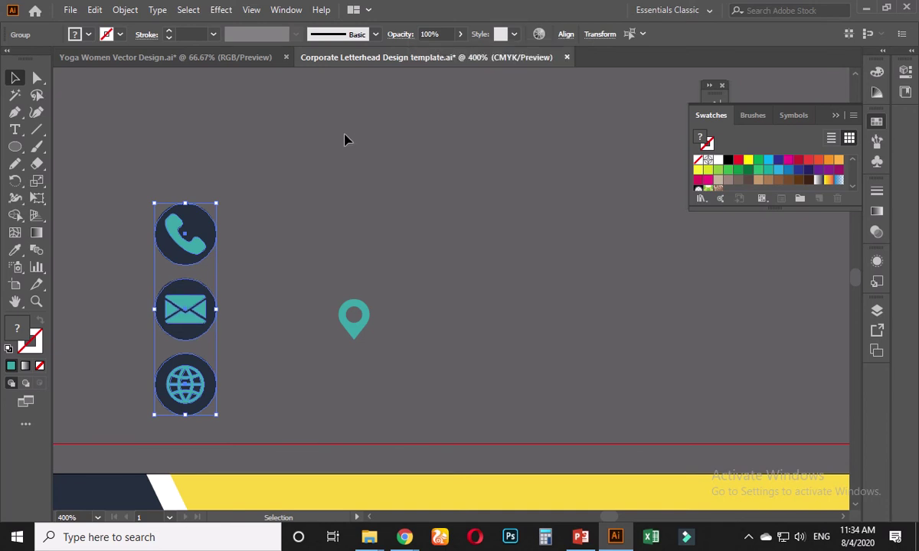
{"action": "left_click", "coordinate": [285, 185]}
{"action": "left_click_drag", "start_coordinate": [150, 397], "coordinate": [157, 371]}
Step: Move the icon column onto the yellow header
{"action": "left_click_drag", "start_coordinate": [271, 411], "coordinate": [229, 192]}
{"action": "scroll", "coordinate": [272, 274], "scroll_direction": "down", "scroll_amount": 3}
{"action": "left_click_drag", "start_coordinate": [192, 173], "coordinate": [311, 326]}
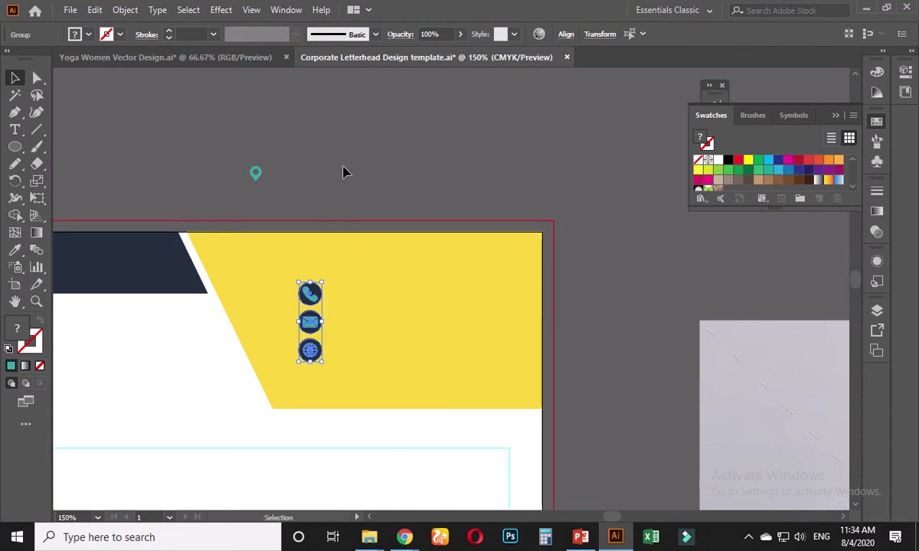
{"action": "left_click", "coordinate": [348, 178]}
{"action": "scroll", "coordinate": [351, 181], "scroll_direction": "down", "scroll_amount": 2}
{"action": "scroll", "coordinate": [498, 280], "scroll_direction": "right", "scroll_amount": 5}
{"action": "scroll", "coordinate": [689, 321], "scroll_direction": "up", "scroll_amount": 2}
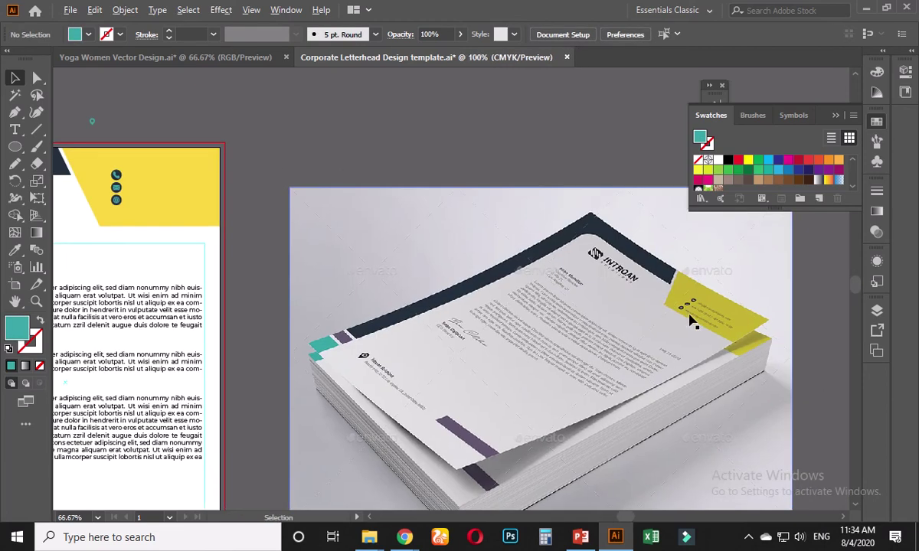
{"action": "scroll", "coordinate": [739, 331], "scroll_direction": "down", "scroll_amount": 2}
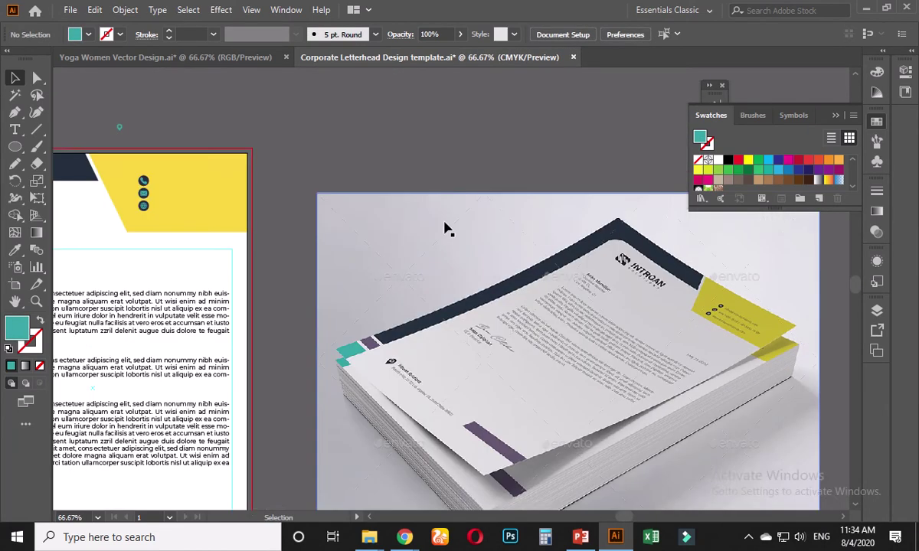
{"action": "scroll", "coordinate": [410, 242], "scroll_direction": "left", "scroll_amount": 4}
{"action": "scroll", "coordinate": [263, 239], "scroll_direction": "left", "scroll_amount": 1}
{"action": "scroll", "coordinate": [295, 234], "scroll_direction": "up", "scroll_amount": 1}
{"action": "scroll", "coordinate": [295, 233], "scroll_direction": "up", "scroll_amount": 1}
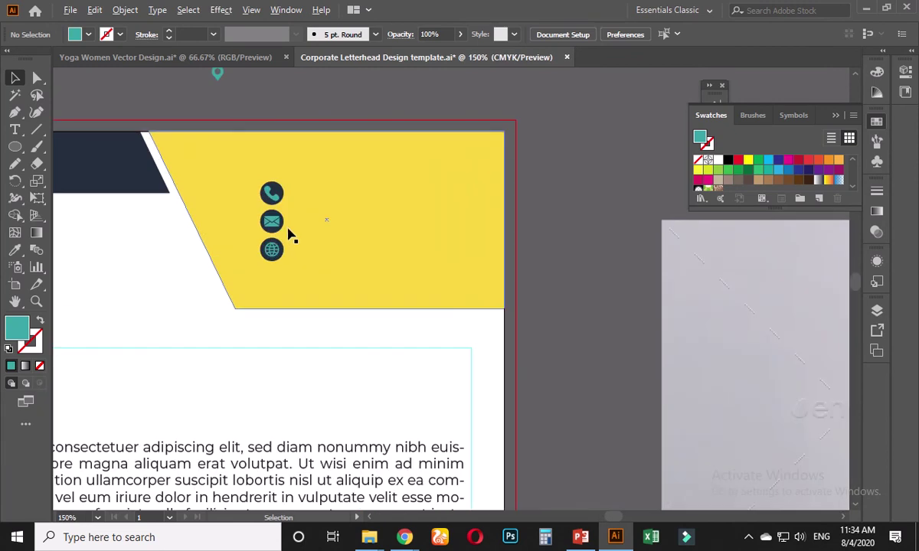
{"action": "scroll", "coordinate": [290, 236], "scroll_direction": "up", "scroll_amount": 1}
Step: Shift the three icons right along the header and redistribute them evenly by centre
{"action": "left_click", "coordinate": [264, 254]}
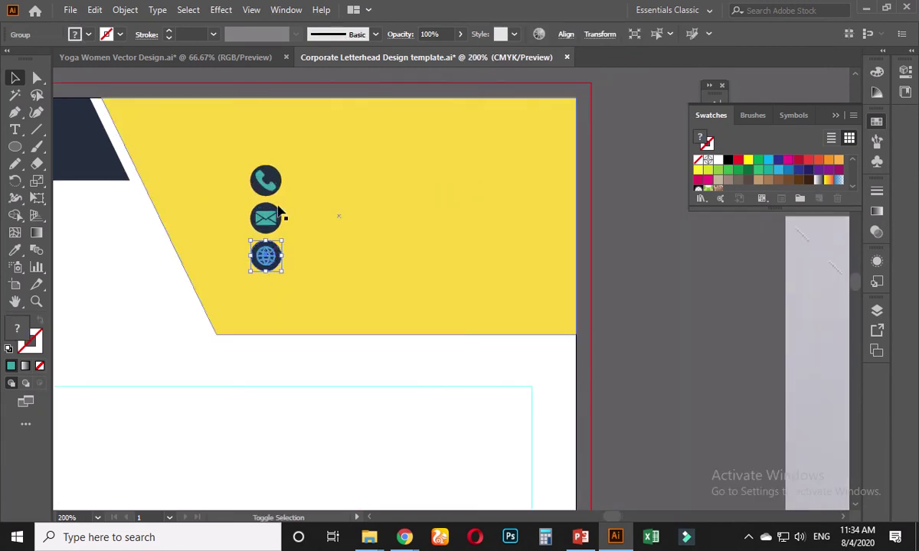
{"action": "left_click", "coordinate": [277, 216], "text": "shift"}
{"action": "left_click", "coordinate": [265, 180], "text": "shift"}
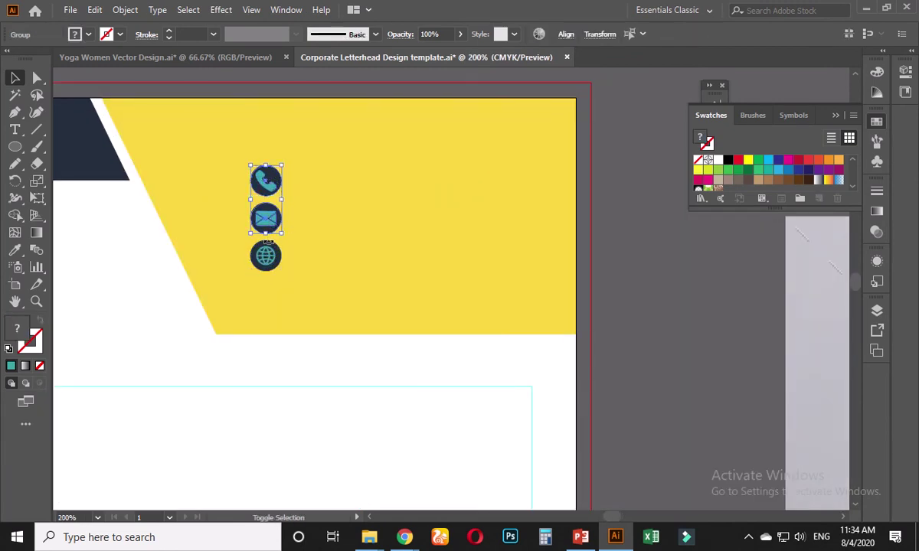
{"action": "left_click_drag", "start_coordinate": [268, 229], "coordinate": [521, 277]}
{"action": "left_click", "coordinate": [612, 268]}
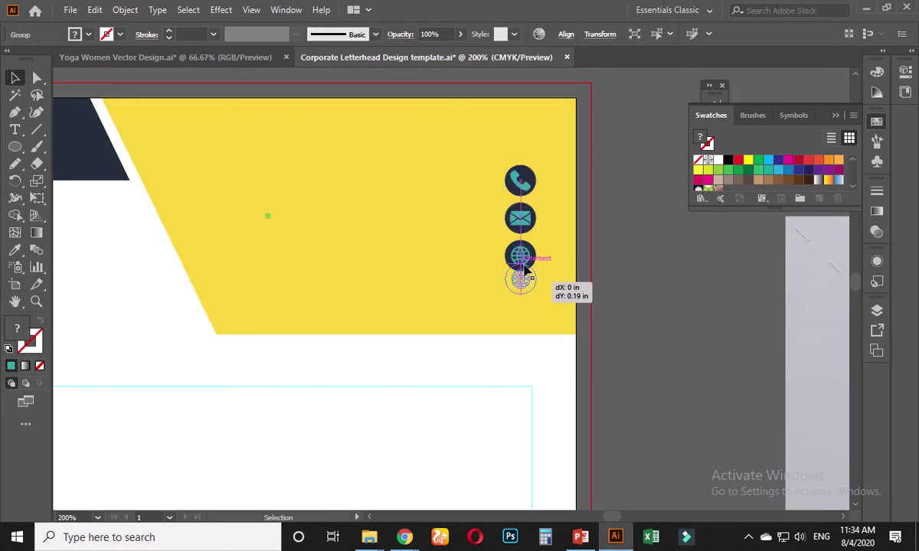
{"action": "left_click", "coordinate": [520, 219], "text": "shift"}
{"action": "left_click", "coordinate": [520, 180], "text": "shift"}
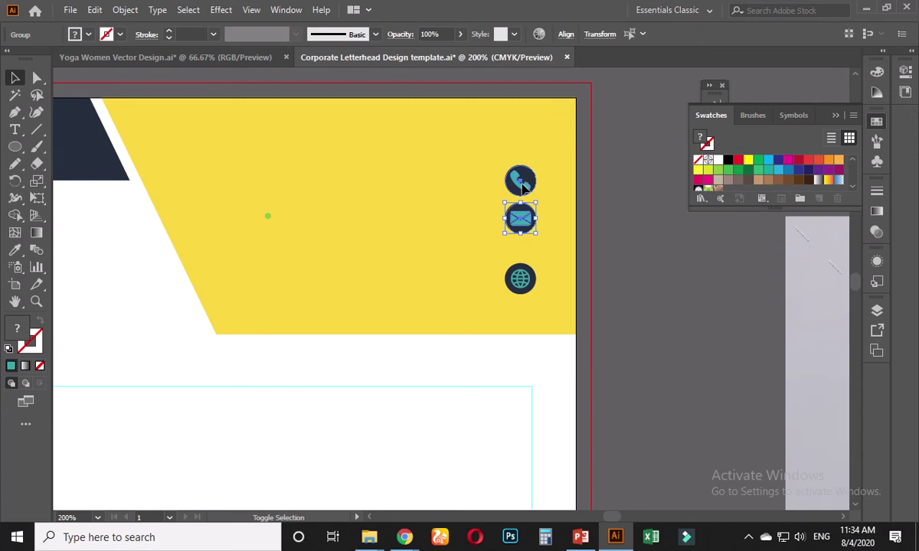
{"action": "left_click", "coordinate": [567, 35]}
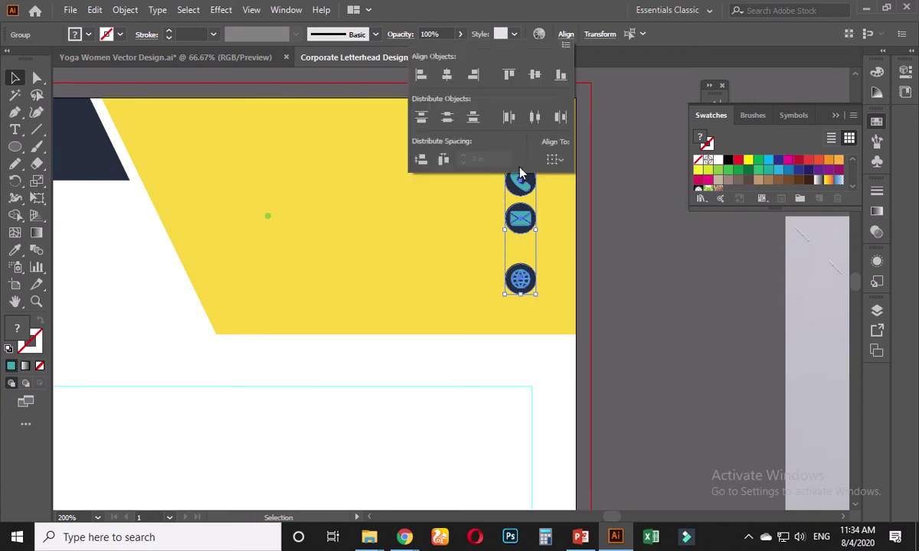
{"action": "left_click", "coordinate": [426, 120]}
{"action": "left_click", "coordinate": [627, 229]}
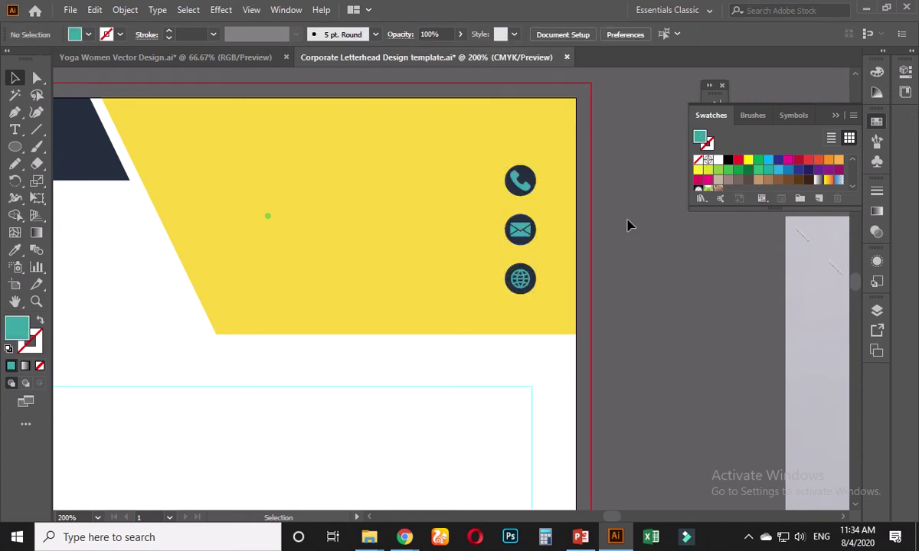
Step: Nudge the icon column slightly right toward the header's edge and check its alignment
{"action": "left_click_drag", "start_coordinate": [630, 321], "coordinate": [541, 324]}
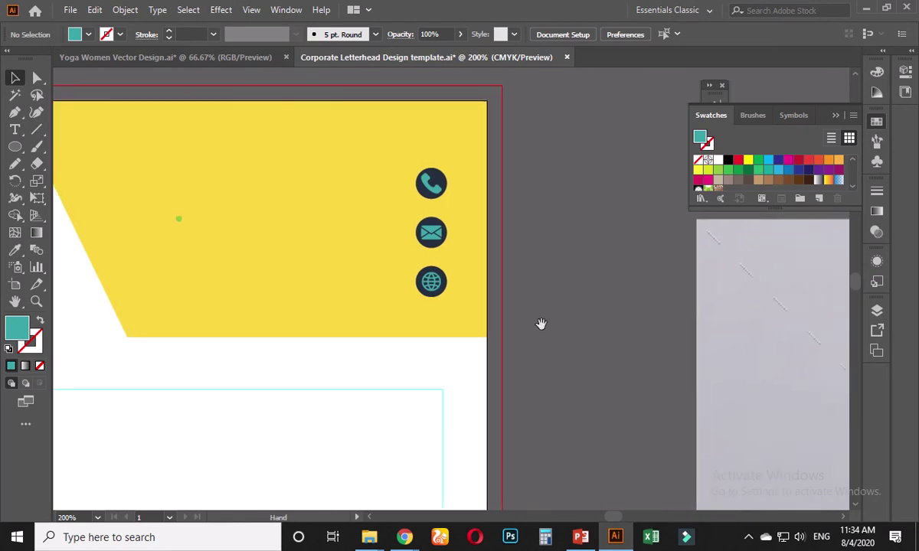
{"action": "left_click", "coordinate": [433, 284]}
{"action": "left_click", "coordinate": [434, 234]}
{"action": "left_click", "coordinate": [434, 187]}
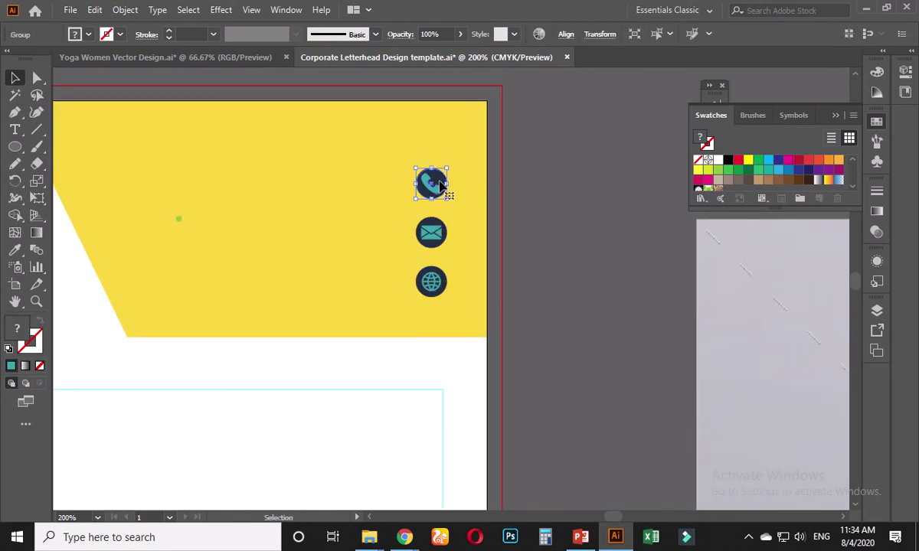
{"action": "left_click", "coordinate": [432, 234], "text": "shift"}
{"action": "left_click", "coordinate": [433, 281], "text": "shift"}
{"action": "left_click_drag", "start_coordinate": [432, 234], "coordinate": [457, 246]}
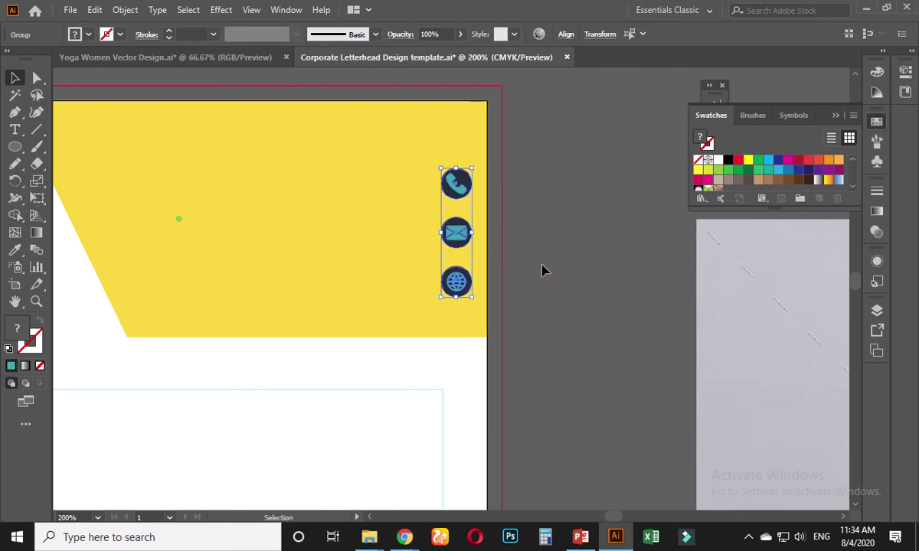
{"action": "key", "text": "Print"}
{"action": "left_click_drag", "start_coordinate": [371, 138], "coordinate": [508, 483]}
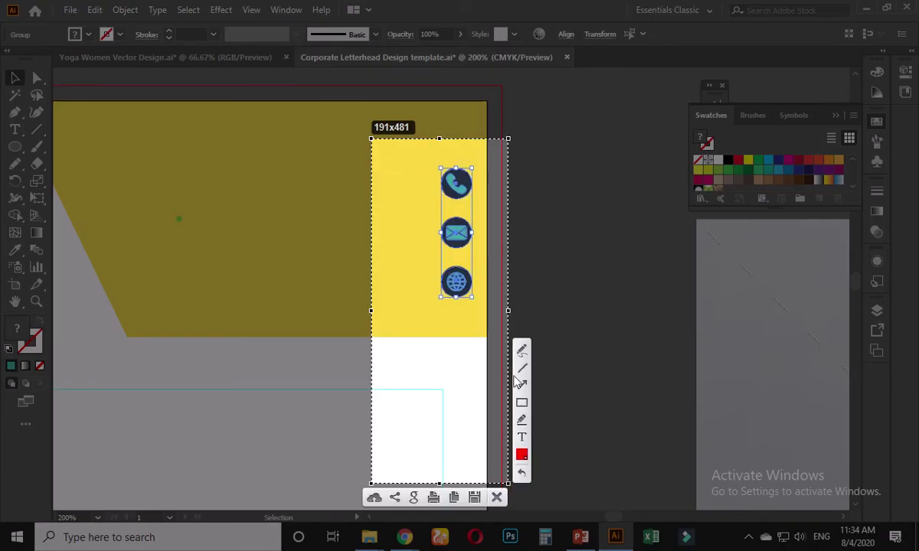
{"action": "left_click_drag", "start_coordinate": [433, 170], "coordinate": [433, 398]}
{"action": "key", "text": "Escape"}
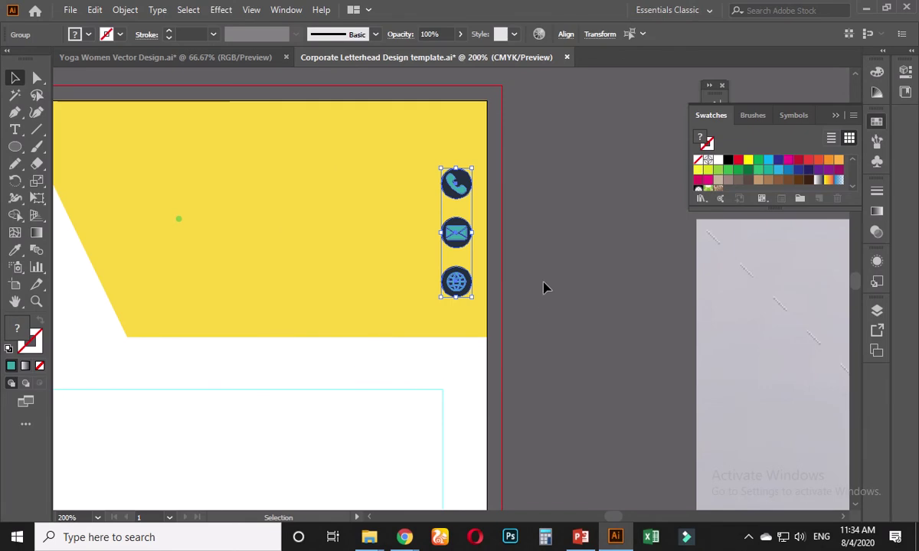
{"action": "left_click", "coordinate": [528, 242]}
{"action": "left_click", "coordinate": [17, 129]}
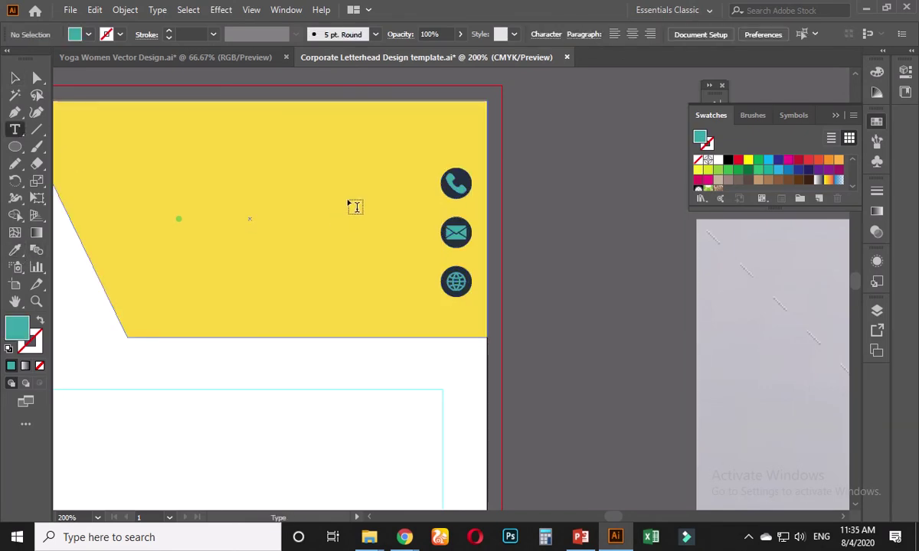
Step: Add a Montserrat Regular text line on the header containing a placeholder phone number
{"action": "left_click", "coordinate": [365, 175]}
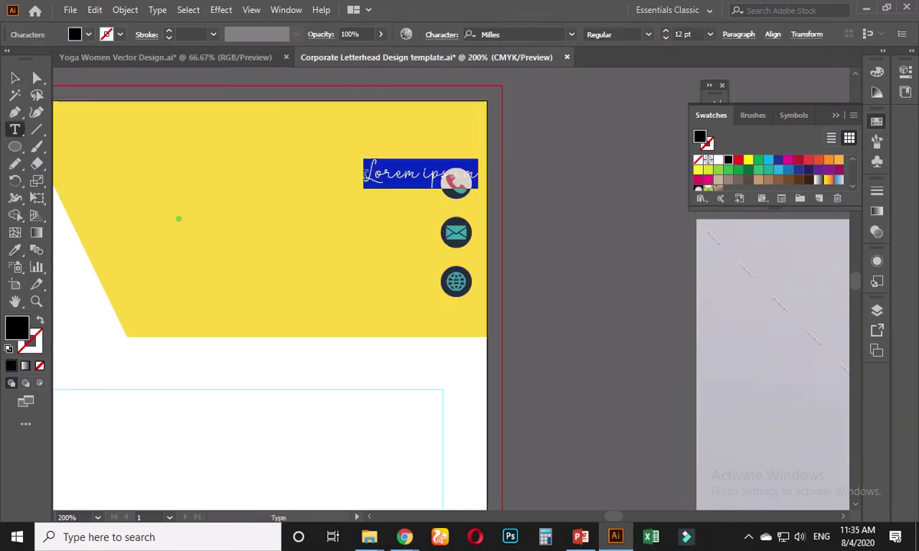
{"action": "double_click", "coordinate": [18, 326]}
{"action": "left_click", "coordinate": [652, 288]}
{"action": "left_click", "coordinate": [715, 106]}
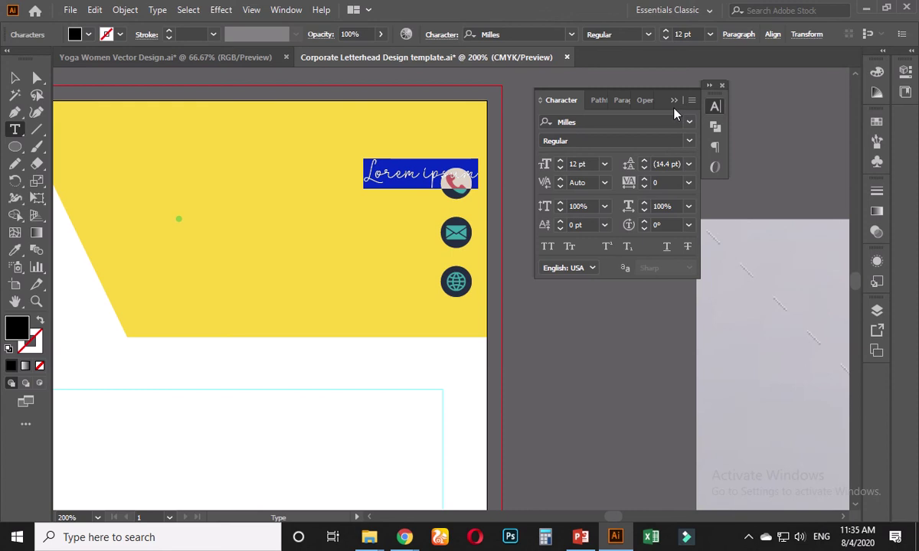
{"action": "left_click_drag", "start_coordinate": [661, 105], "coordinate": [855, 215]}
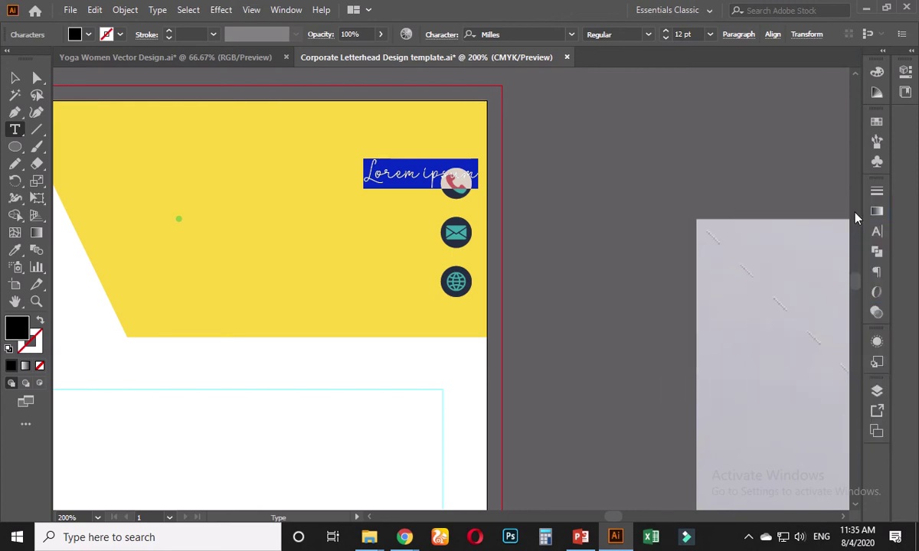
{"action": "left_click", "coordinate": [159, 11]}
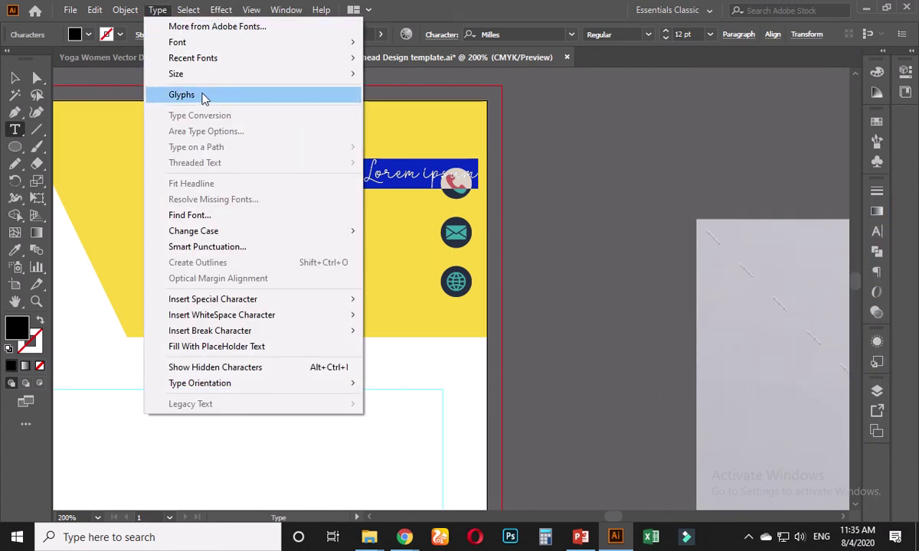
{"action": "mouse_move", "coordinate": [205, 66]}
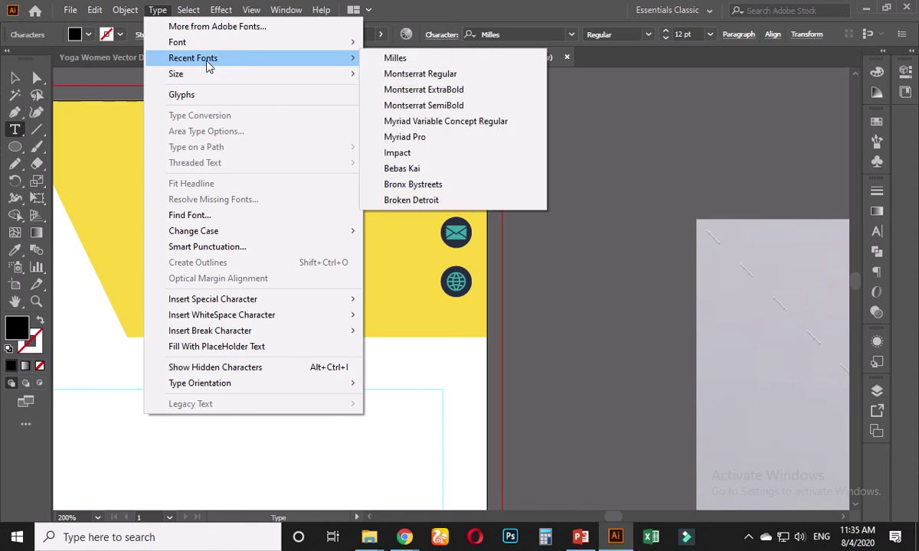
{"action": "left_click", "coordinate": [419, 74]}
{"action": "triple_click", "coordinate": [420, 171]}
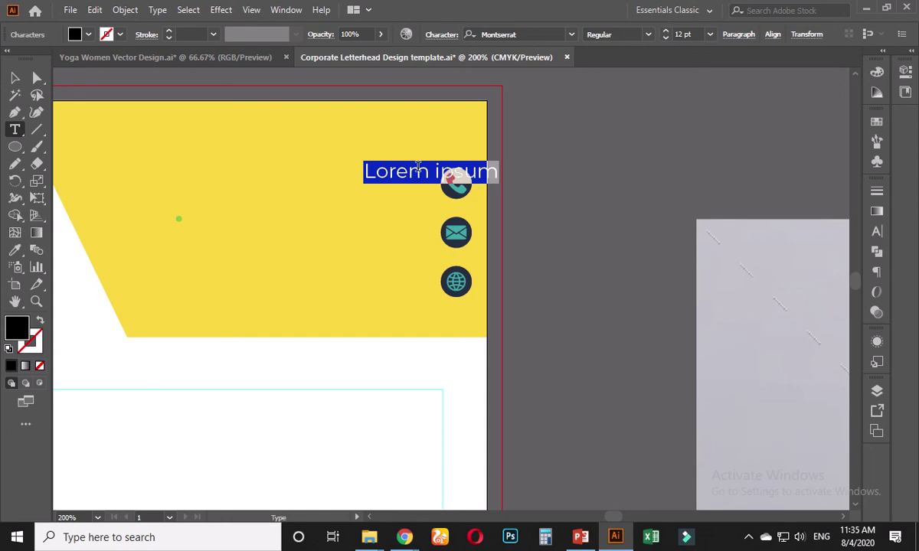
{"action": "key", "text": "BackSpace"}
{"action": "type", "text": "+000 "}
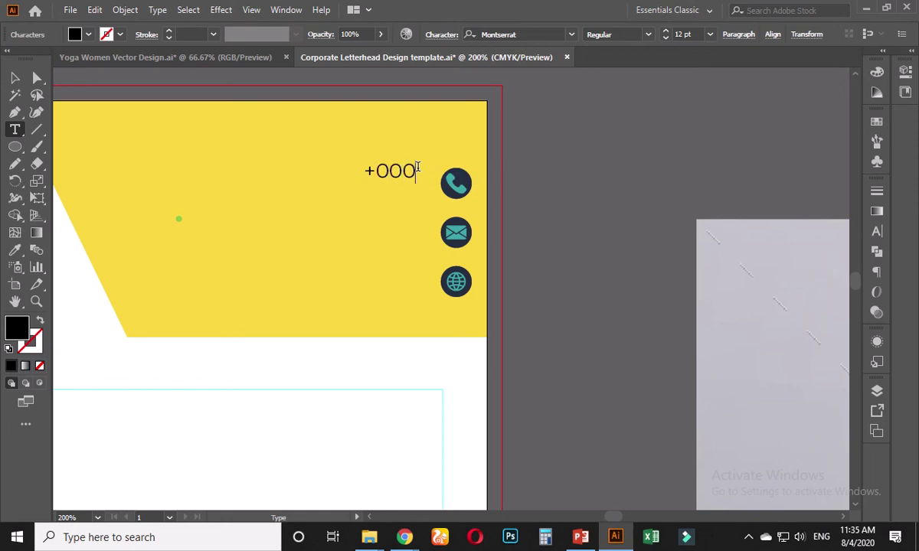
{"action": "type", "text": "123 4567 89"}
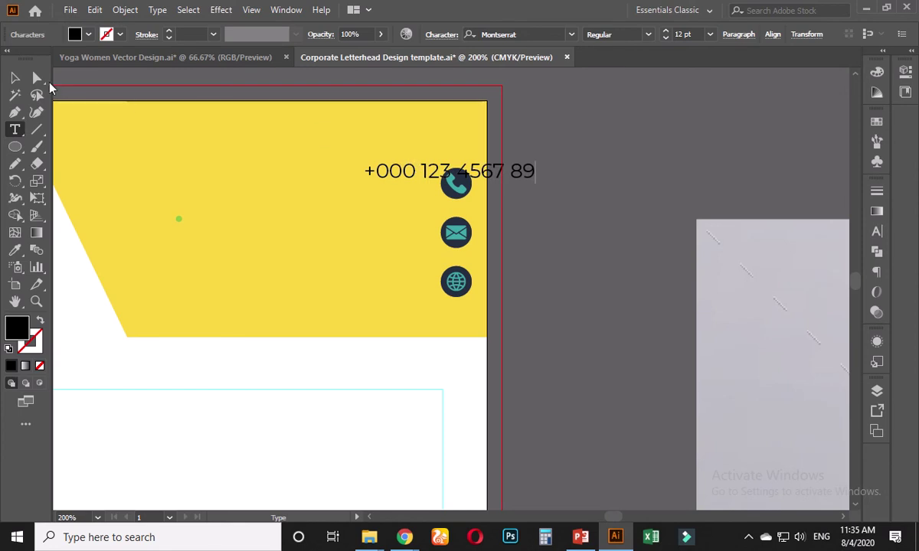
{"action": "left_click", "coordinate": [22, 79]}
Step: Vertically centre the phone number on the phone icon as key object, then move it left of the icon
{"action": "left_click_drag", "start_coordinate": [455, 182], "coordinate": [456, 196]}
{"action": "left_click", "coordinate": [455, 196], "text": "shift"}
{"action": "scroll", "coordinate": [455, 196], "scroll_direction": "up", "scroll_amount": 2}
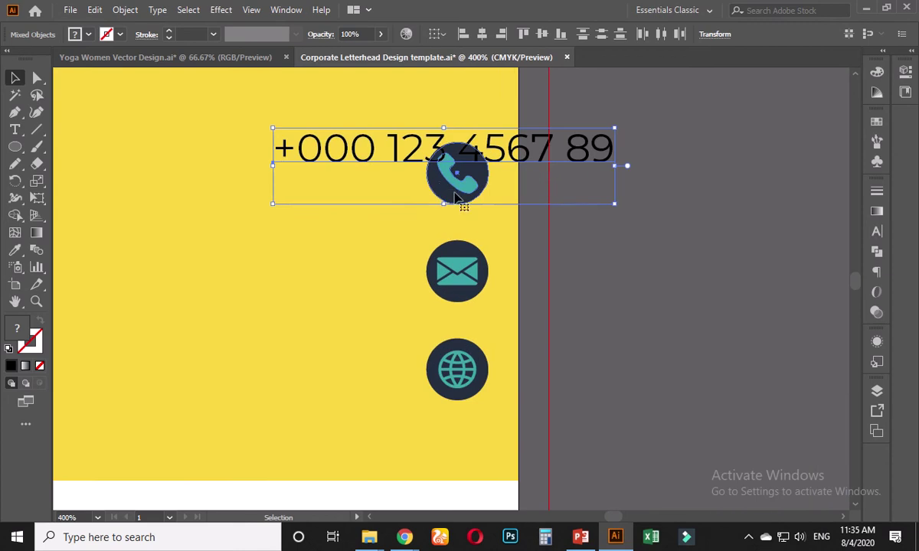
{"action": "left_click", "coordinate": [440, 186]}
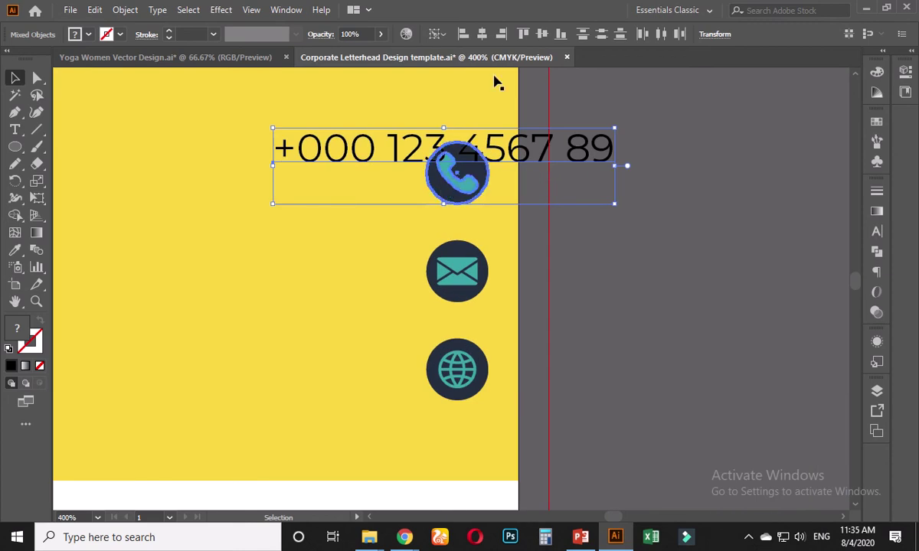
{"action": "left_click", "coordinate": [543, 35]}
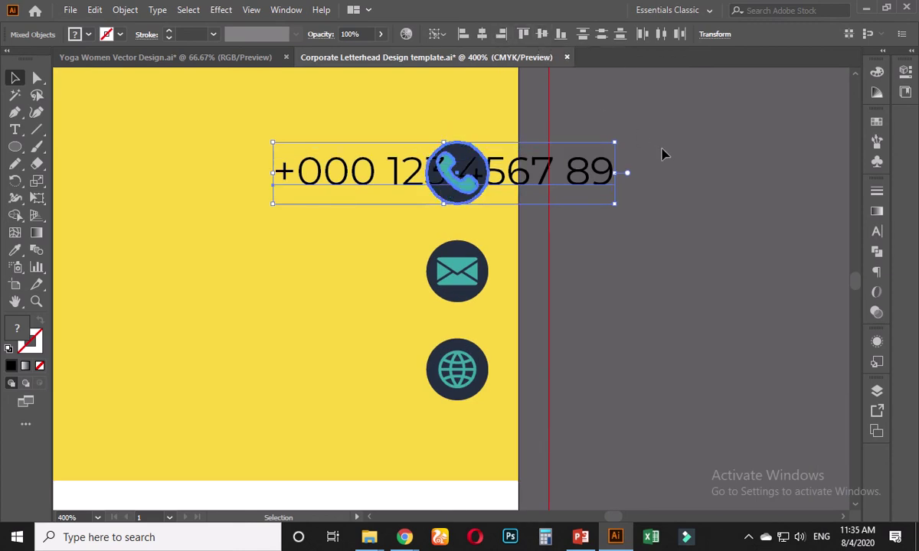
{"action": "left_click", "coordinate": [634, 157]}
{"action": "left_click_drag", "start_coordinate": [570, 182], "coordinate": [356, 280]}
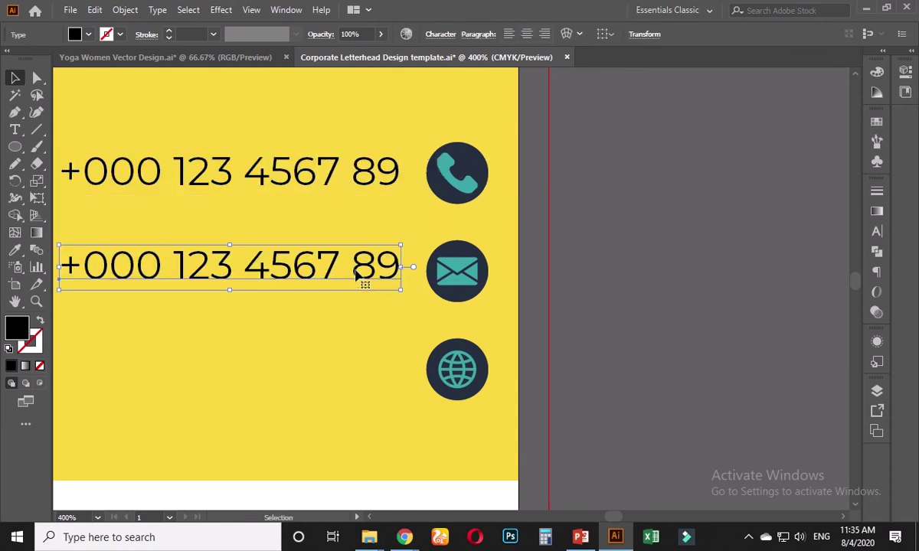
Step: Retype the duplicated number line as a placeholder e-mail address
{"action": "key", "text": "t"}
{"action": "left_click", "coordinate": [332, 268]}
{"action": "key", "text": "ctrl+a"}
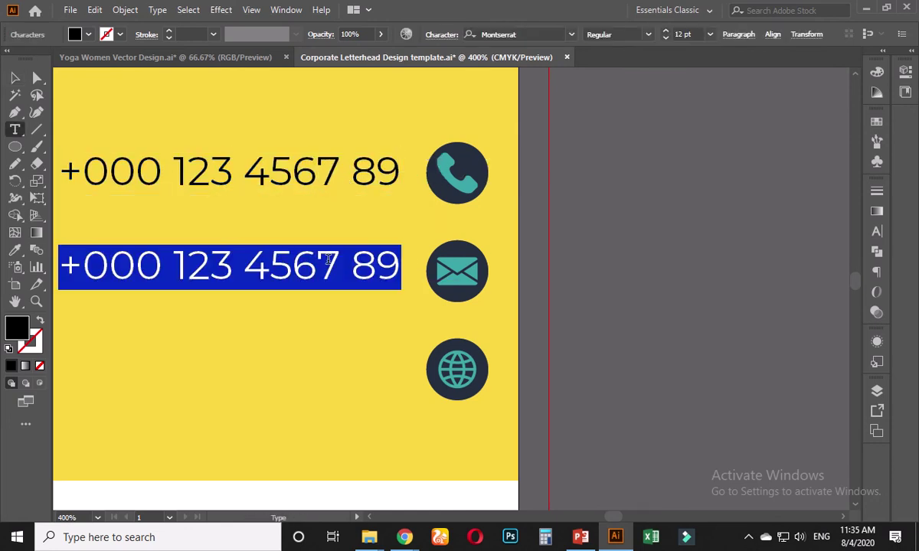
{"action": "type", "text": "yourmail"}
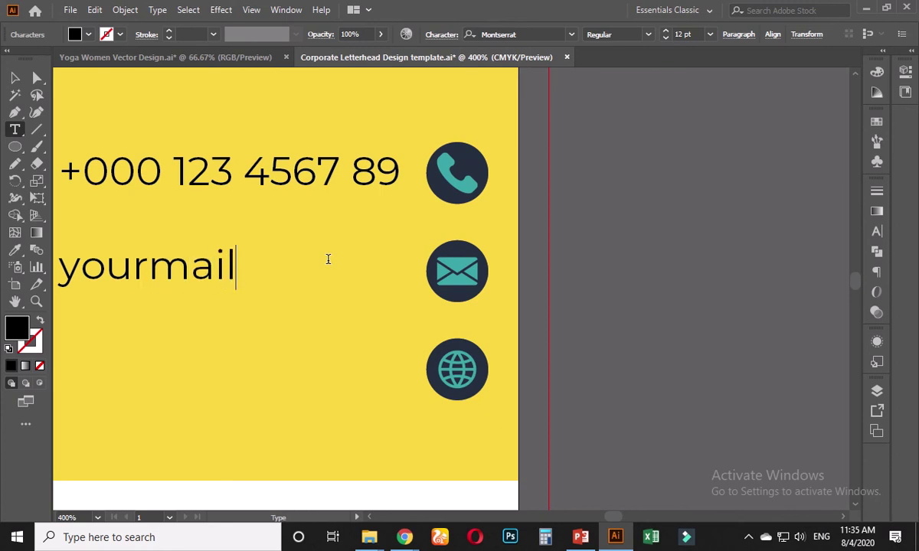
{"action": "type", "text": "@ma"}
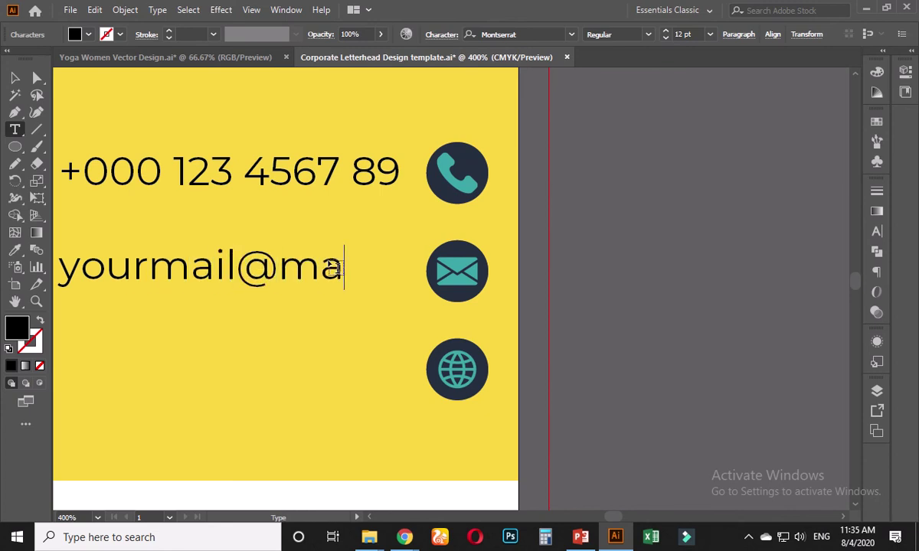
{"action": "type", "text": "il.com"}
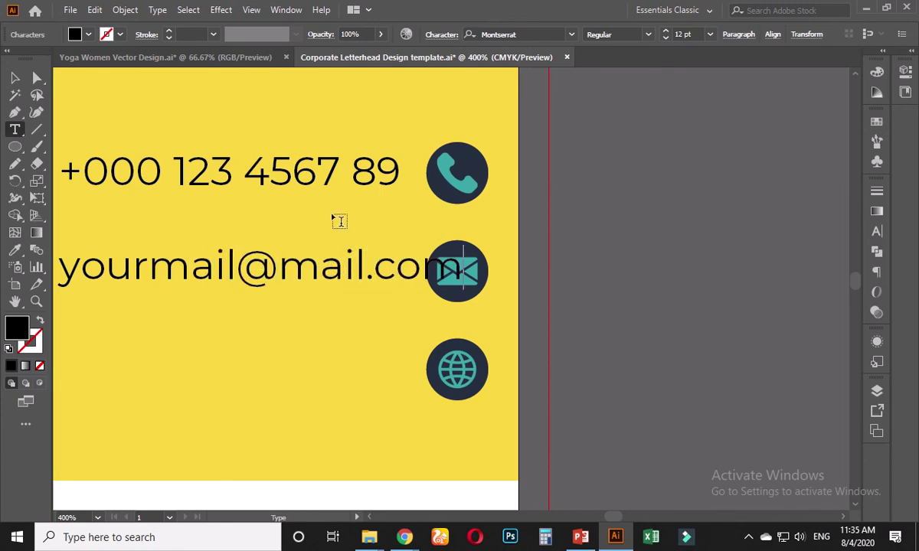
{"action": "left_click", "coordinate": [15, 77]}
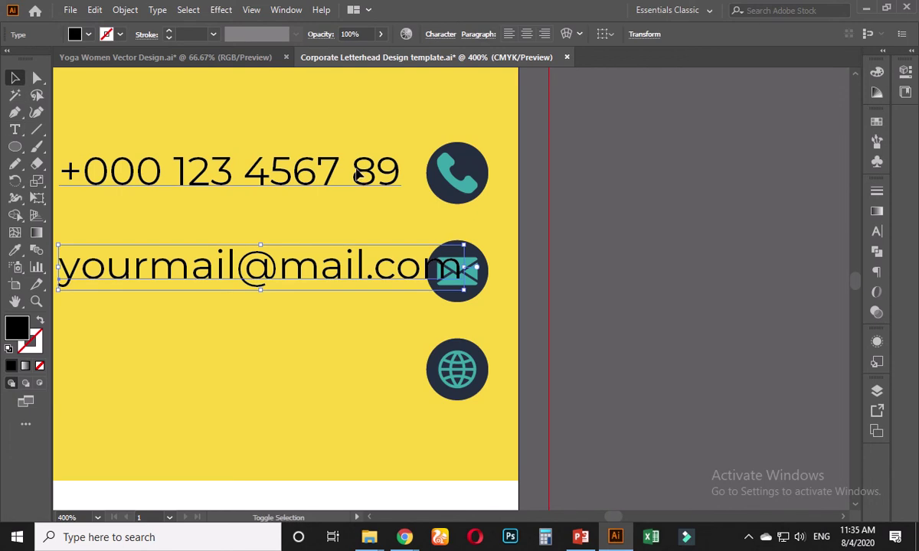
Step: Right-align the e-mail text to the phone number above it
{"action": "left_click", "coordinate": [360, 176]}
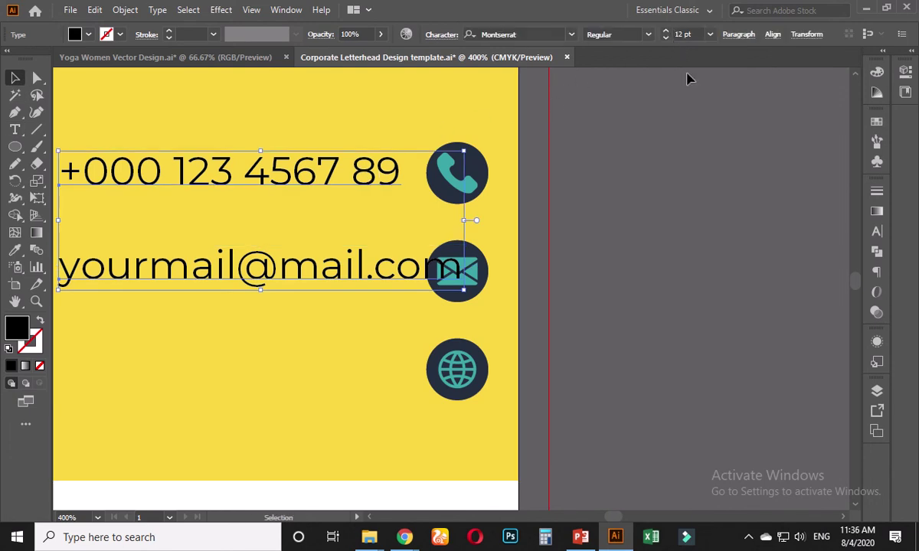
{"action": "left_click", "coordinate": [771, 36]}
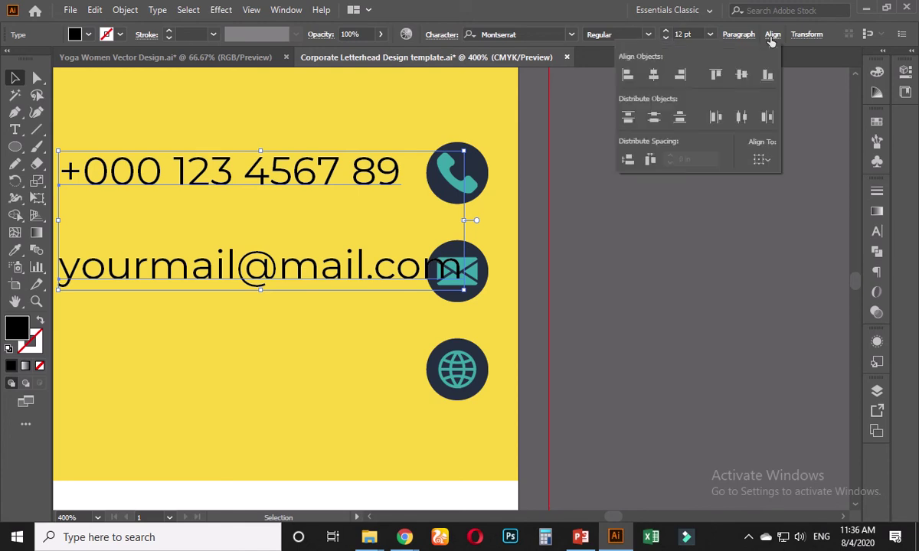
{"action": "left_click", "coordinate": [680, 75]}
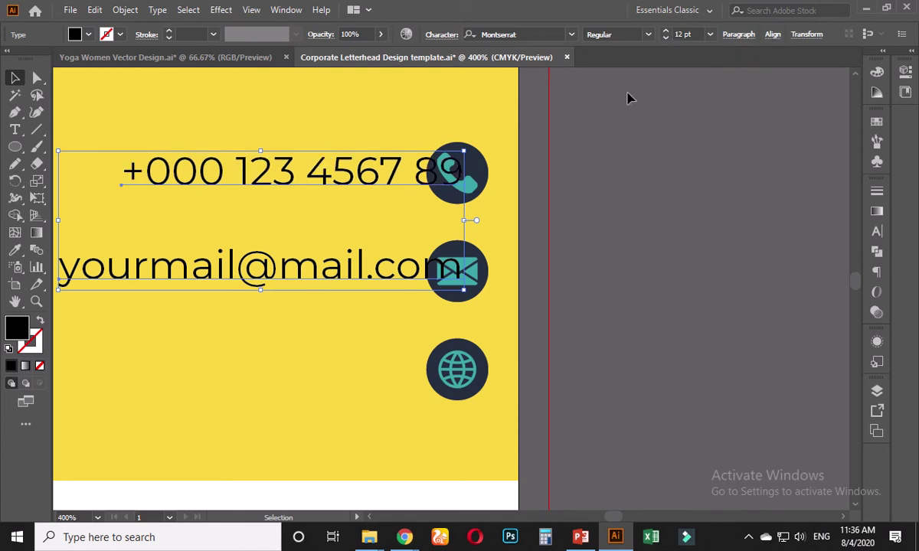
{"action": "key", "text": "ctrl+z"}
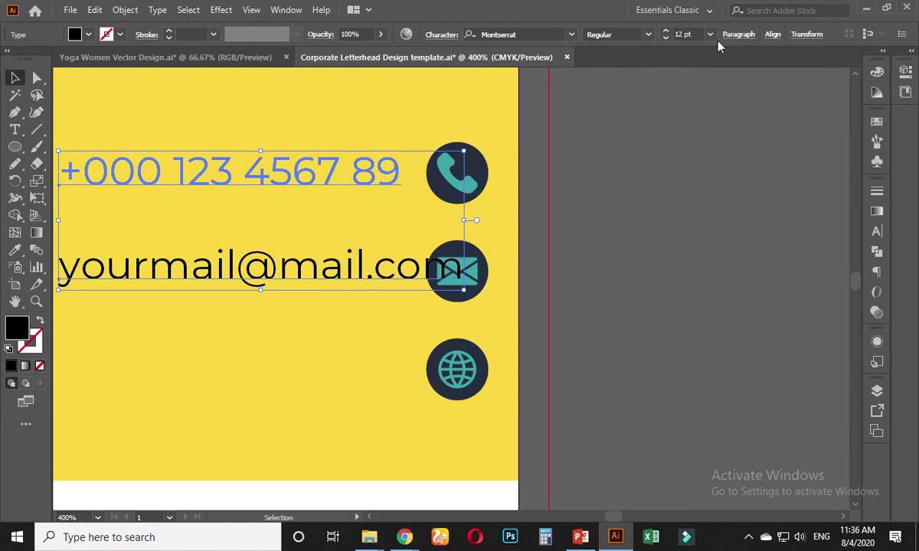
{"action": "left_click", "coordinate": [771, 35]}
{"action": "left_click", "coordinate": [679, 75]}
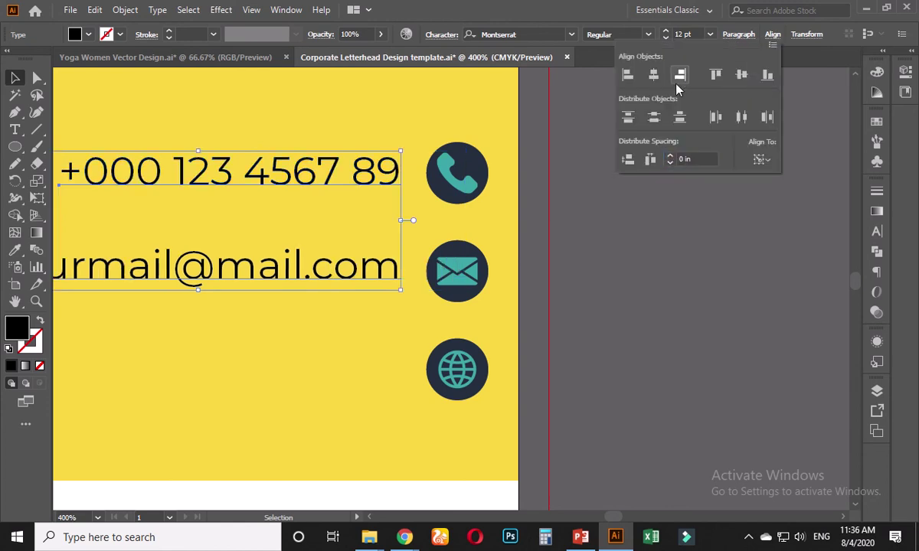
{"action": "left_click", "coordinate": [627, 272]}
{"action": "scroll", "coordinate": [622, 274], "scroll_direction": "down", "scroll_amount": 2}
{"action": "scroll", "coordinate": [622, 274], "scroll_direction": "down", "scroll_amount": 1}
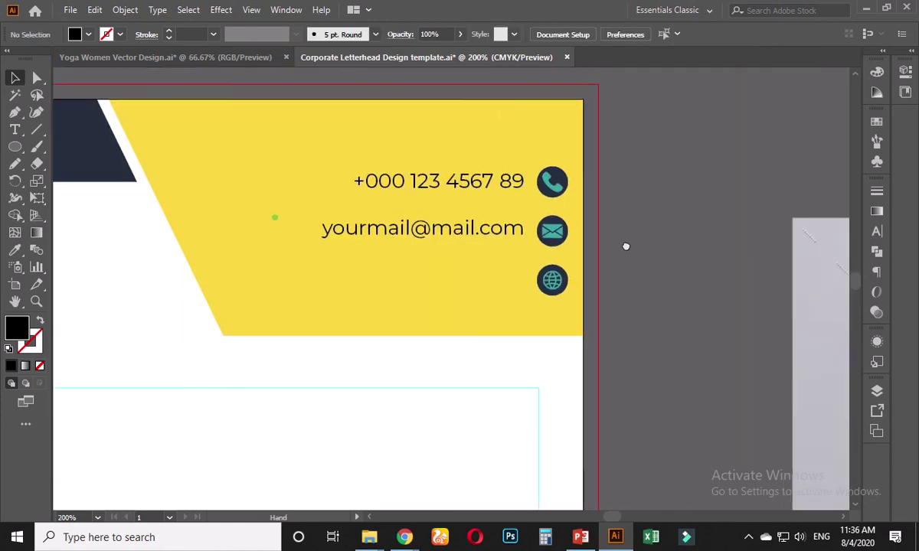
{"action": "left_click", "coordinate": [507, 232]}
{"action": "left_click_drag", "start_coordinate": [507, 232], "coordinate": [502, 279]}
{"action": "key", "text": "t"}
{"action": "triple_click", "coordinate": [474, 280]}
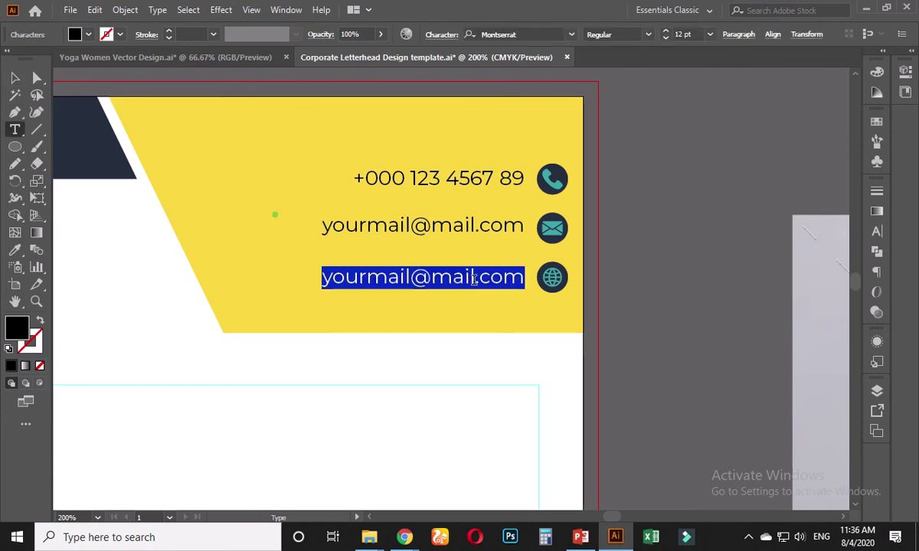
{"action": "type", "text": "www."}
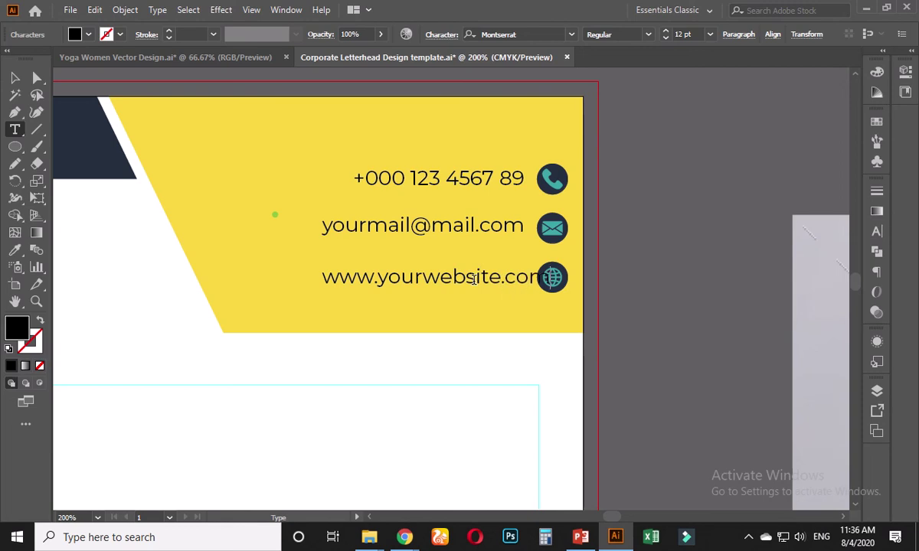
{"action": "key", "text": "Escape"}
Step: Right-align the e-mail and website lines with each other
{"action": "left_click", "coordinate": [451, 230], "text": "shift"}
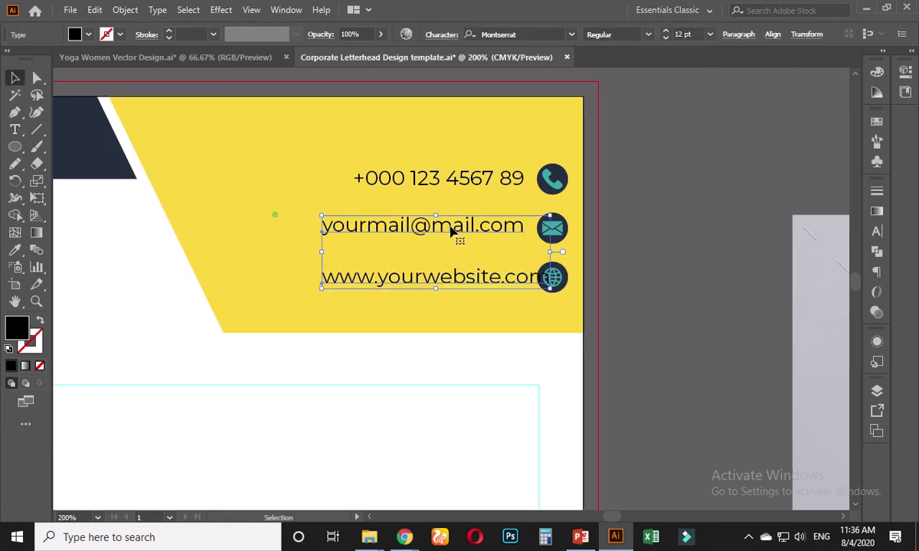
{"action": "left_click", "coordinate": [771, 34]}
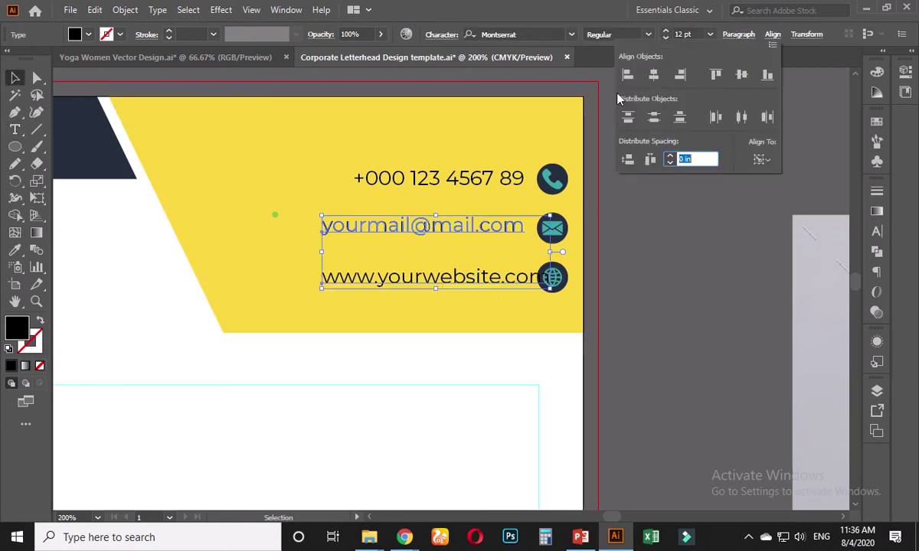
{"action": "left_click", "coordinate": [637, 71]}
{"action": "left_click", "coordinate": [644, 264]}
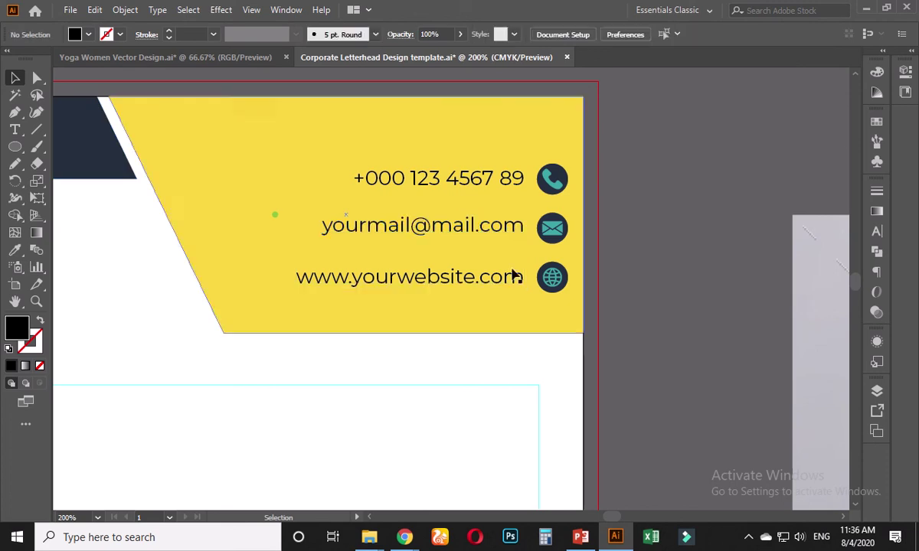
{"action": "left_click", "coordinate": [513, 279]}
{"action": "left_click", "coordinate": [687, 235]}
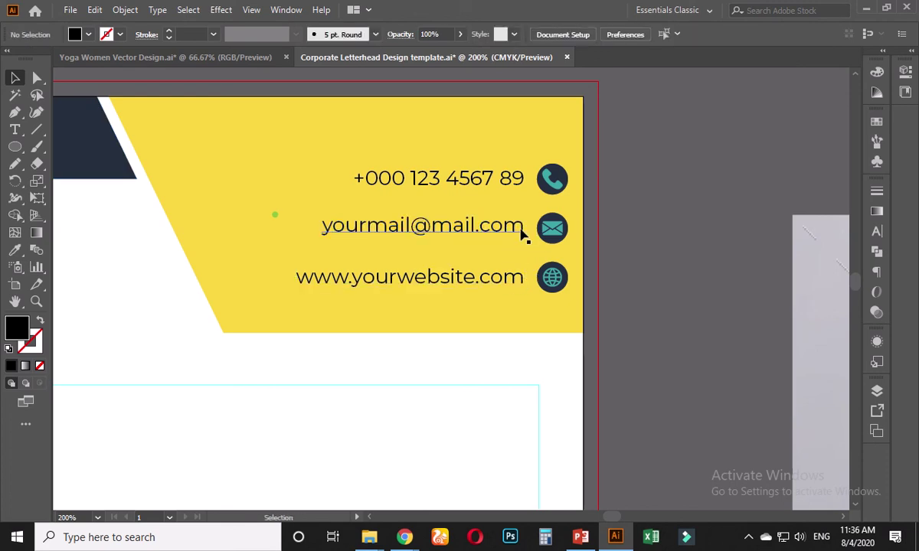
Step: Vertically centre the e-mail text on the envelope icon, using the icon as key object
{"action": "left_click", "coordinate": [505, 226]}
{"action": "left_click", "coordinate": [552, 230], "text": "shift"}
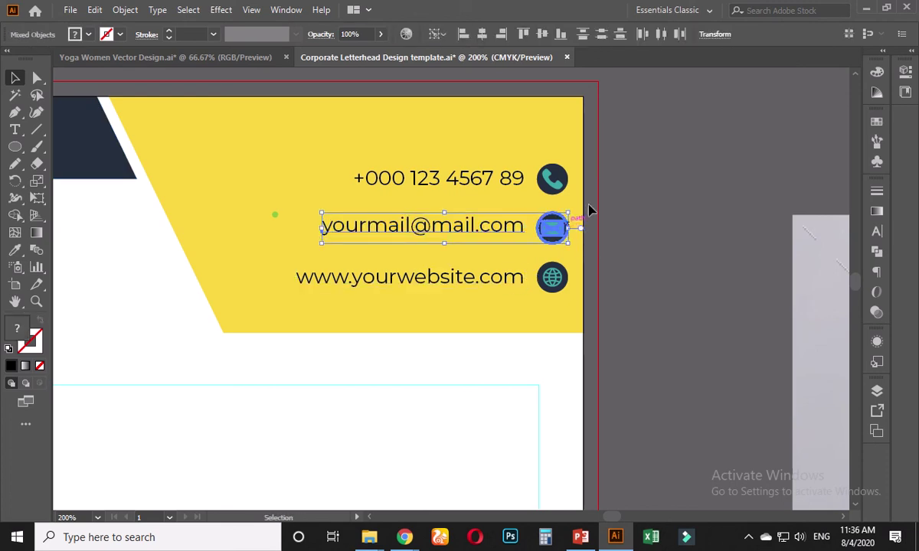
{"action": "left_click", "coordinate": [542, 35]}
{"action": "left_click", "coordinate": [660, 240]}
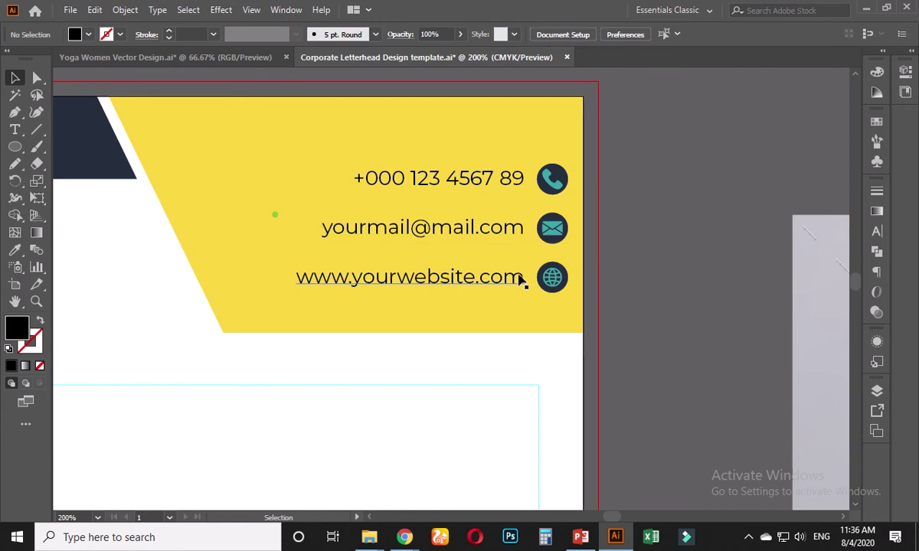
{"action": "left_click", "coordinate": [522, 279]}
{"action": "left_click", "coordinate": [559, 278], "text": "shift"}
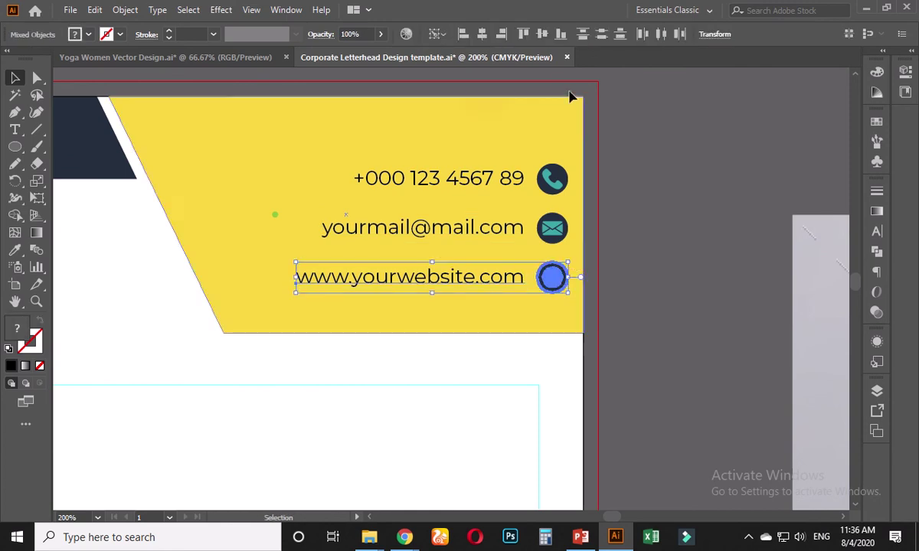
{"action": "left_click", "coordinate": [649, 252]}
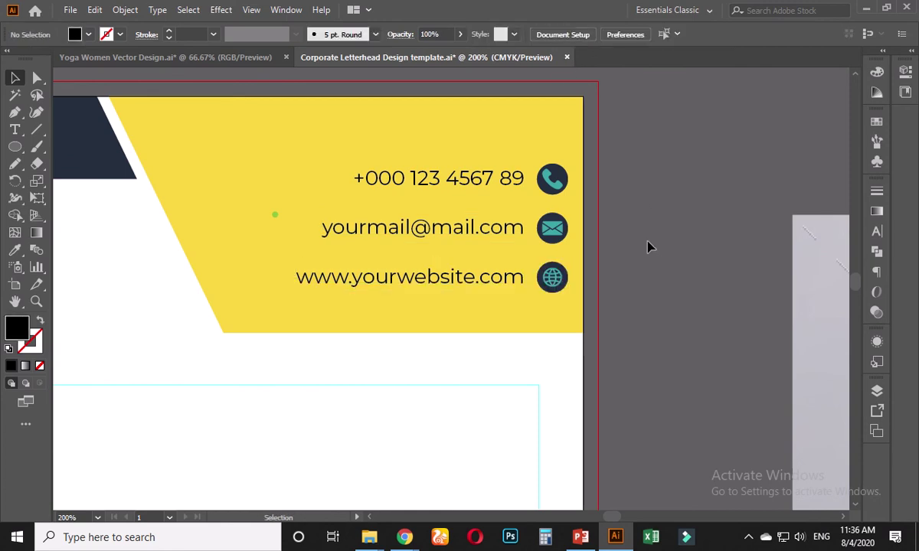
Step: Check the alignment of the three icons and the three contact lines, then zoom out
{"action": "left_click", "coordinate": [545, 283]}
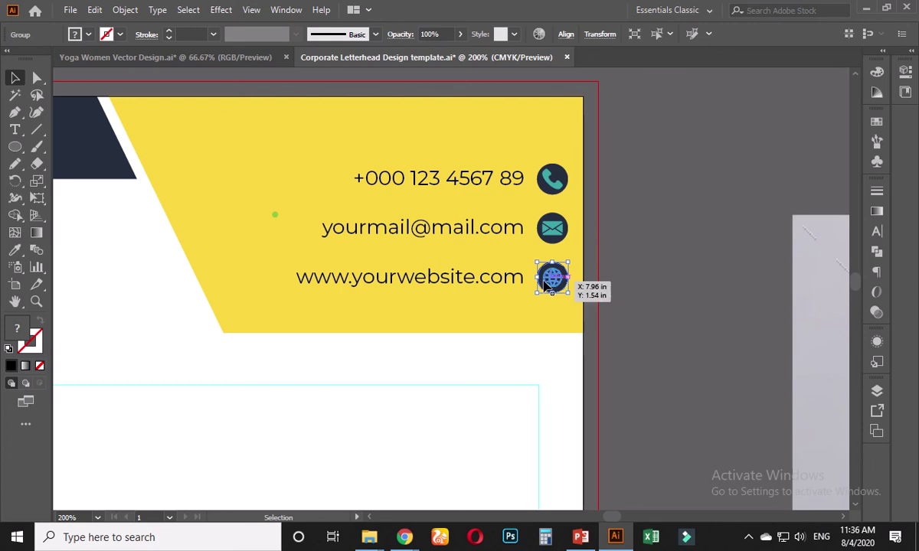
{"action": "left_click", "coordinate": [551, 233], "text": "shift"}
{"action": "left_click", "coordinate": [552, 180], "text": "shift"}
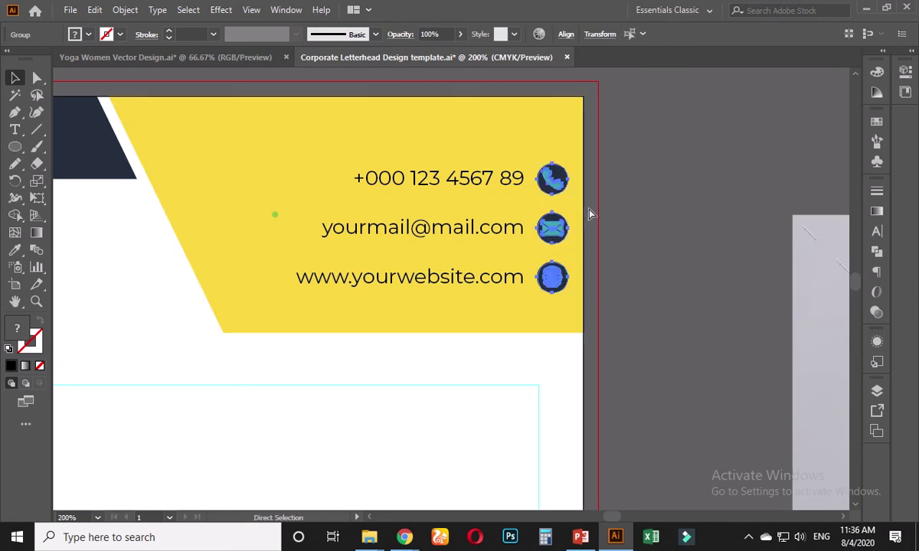
{"action": "left_click", "coordinate": [634, 217]}
{"action": "left_click", "coordinate": [494, 279]}
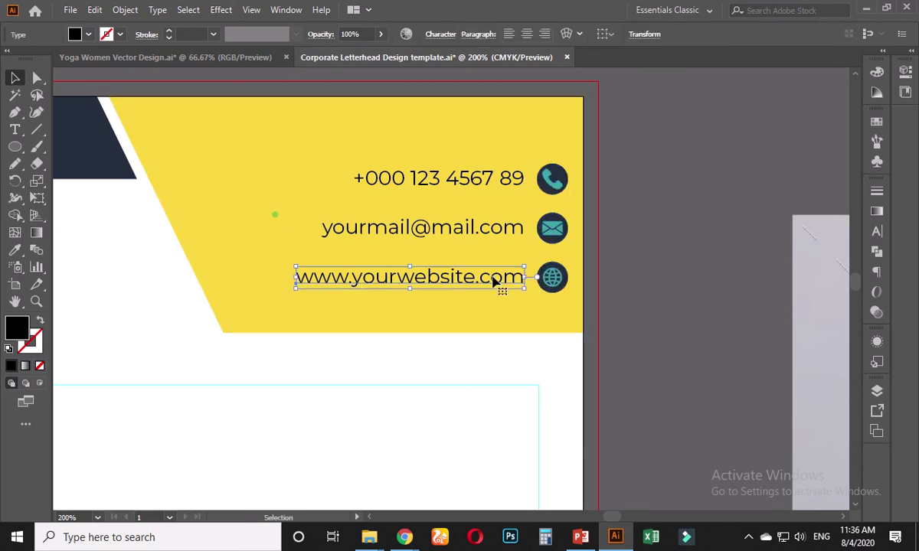
{"action": "left_click", "coordinate": [503, 230], "text": "shift"}
{"action": "left_click", "coordinate": [510, 191], "text": "shift"}
{"action": "key", "text": "a"}
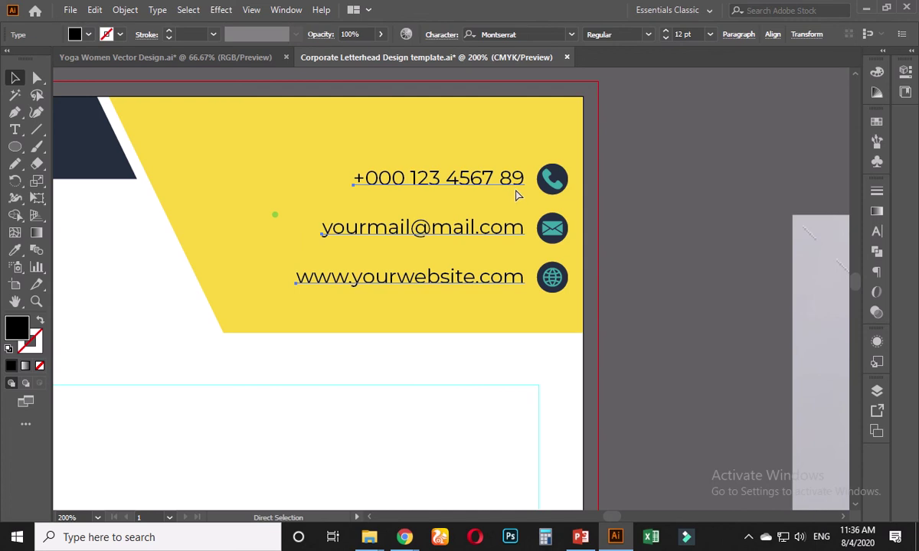
{"action": "key", "text": "v"}
{"action": "left_click", "coordinate": [593, 264]}
{"action": "key", "text": "ctrl+minus"}
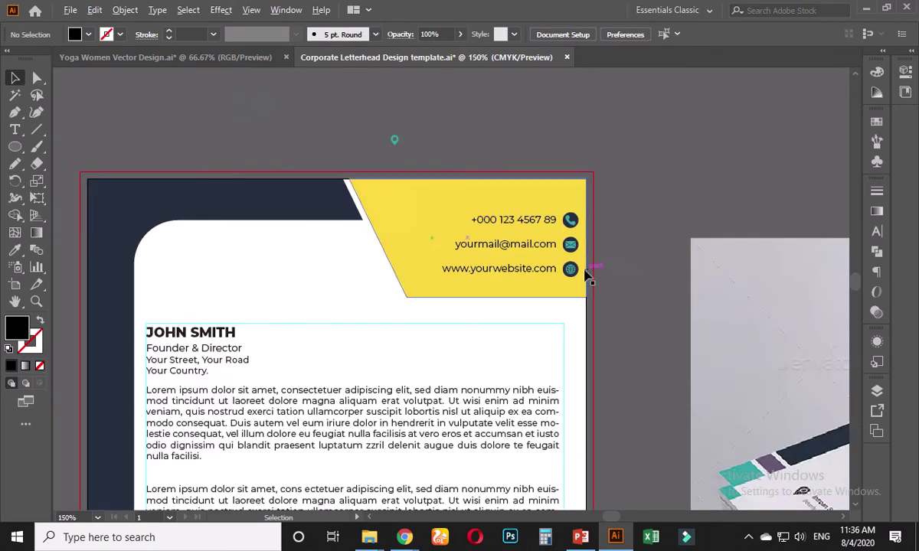
Step: Save the letterhead document
{"action": "scroll", "coordinate": [586, 274], "scroll_direction": "up", "scroll_amount": 2}
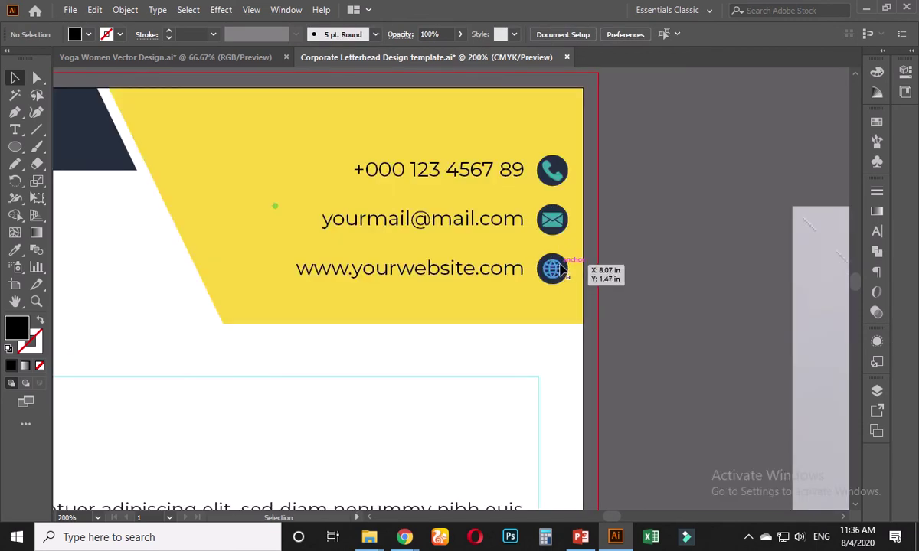
{"action": "scroll", "coordinate": [643, 337], "scroll_direction": "down", "scroll_amount": 3}
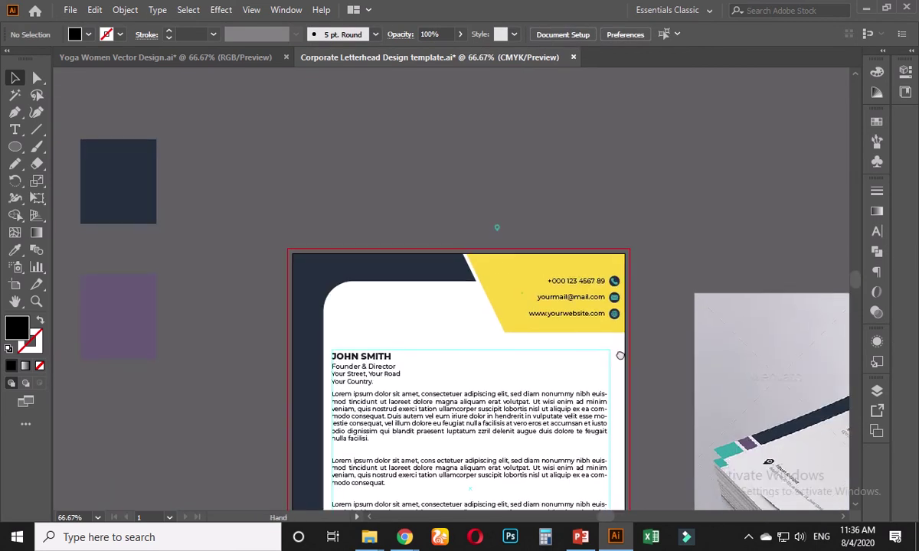
{"action": "left_click_drag", "start_coordinate": [620, 356], "coordinate": [563, 287]}
{"action": "key", "text": "ctrl+s"}
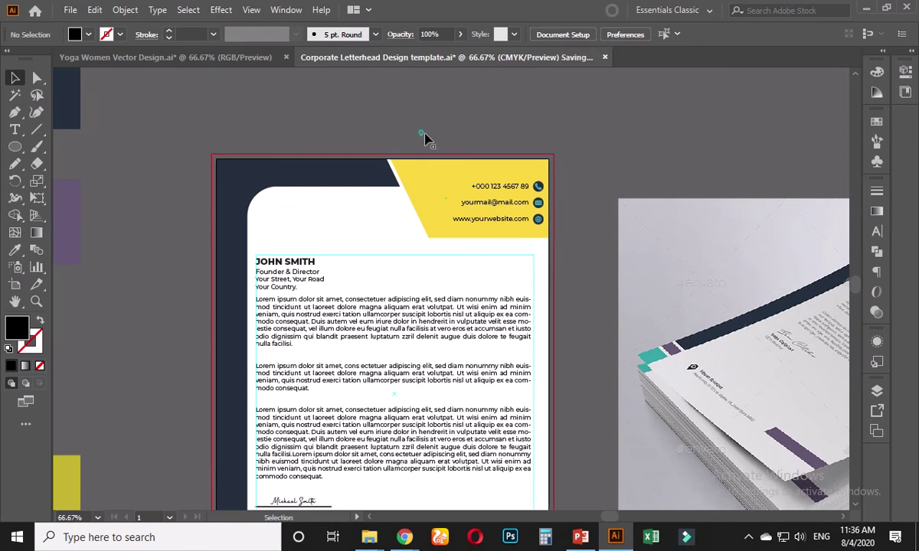
Step: Move the location pin down into the bottom-left purple band
{"action": "mouse_move", "coordinate": [424, 137]}
{"action": "left_mouse_down"}
{"action": "mouse_move", "coordinate": [375, 465]}
{"action": "mouse_move", "coordinate": [378, 499]}
{"action": "left_mouse_up"}
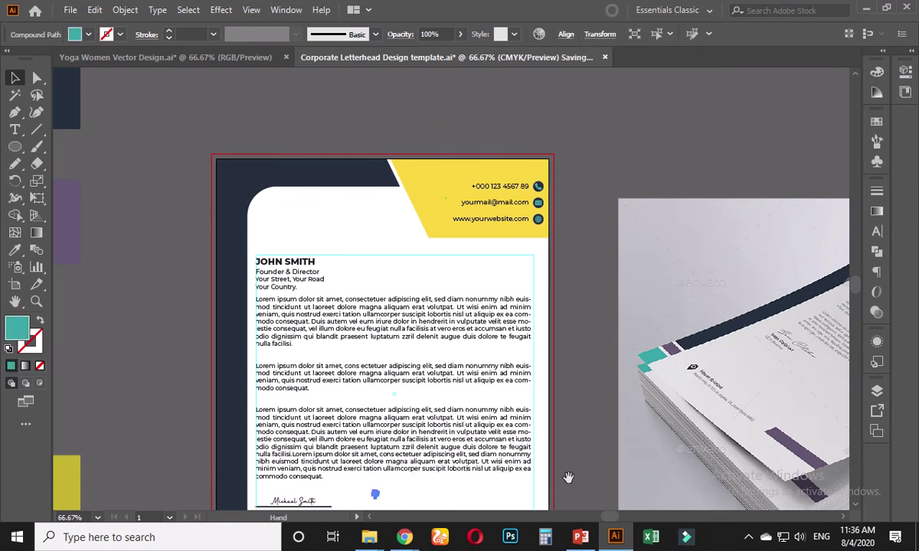
{"action": "scroll", "coordinate": [564, 266], "scroll_direction": "down", "scroll_amount": 5}
{"action": "scroll", "coordinate": [345, 352], "scroll_direction": "up", "scroll_amount": 1}
{"action": "left_click_drag", "start_coordinate": [379, 242], "coordinate": [320, 281]}
{"action": "scroll", "coordinate": [211, 343], "scroll_direction": "up", "scroll_amount": 4}
Step: Eyedrop the band's purple onto the pin and nudge it up slightly
{"action": "left_click", "coordinate": [15, 249]}
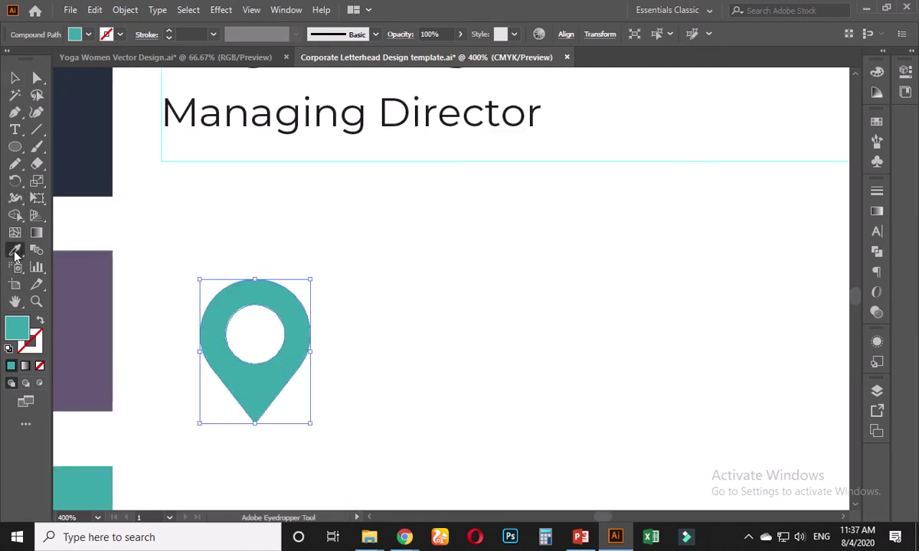
{"action": "left_click", "coordinate": [90, 137]}
{"action": "left_click", "coordinate": [15, 78]}
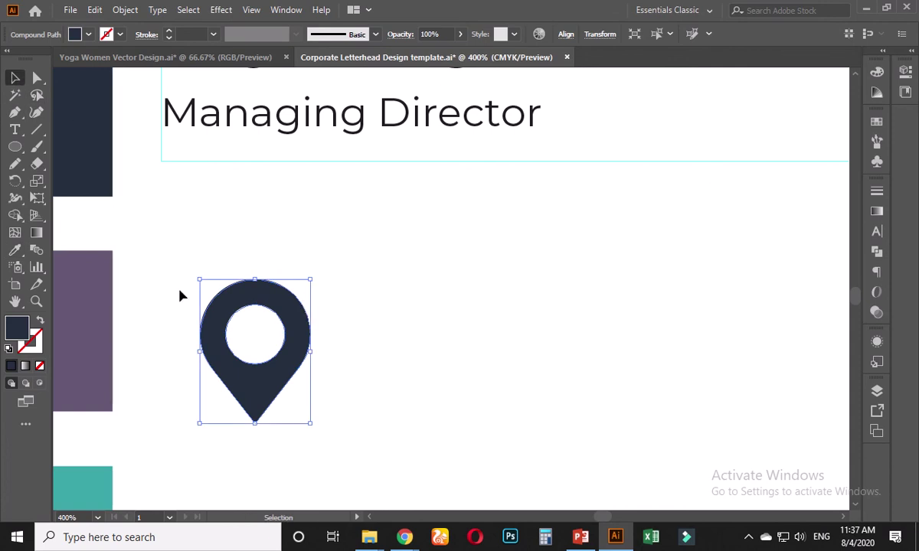
{"action": "left_click", "coordinate": [14, 249]}
{"action": "left_click", "coordinate": [86, 293]}
{"action": "left_click", "coordinate": [14, 78]}
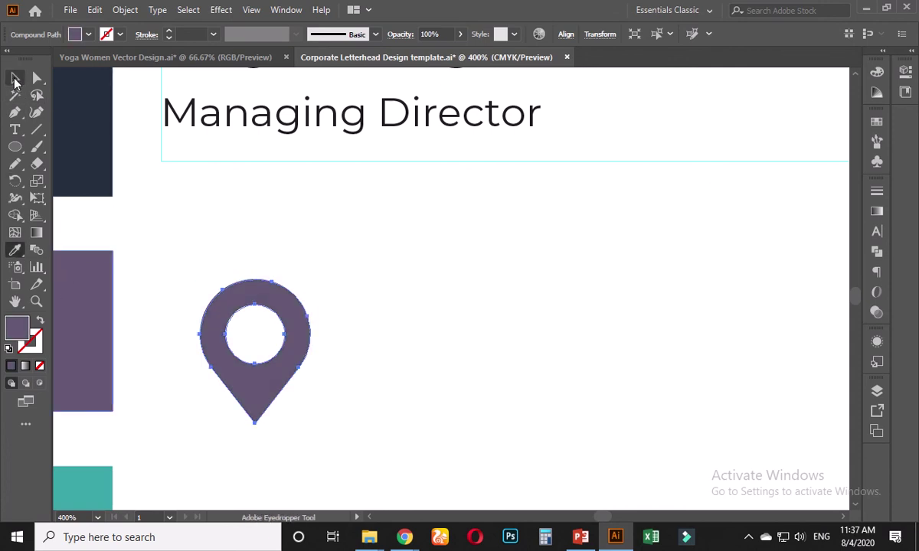
{"action": "left_click", "coordinate": [345, 329]}
{"action": "scroll", "coordinate": [344, 329], "scroll_direction": "down", "scroll_amount": 1}
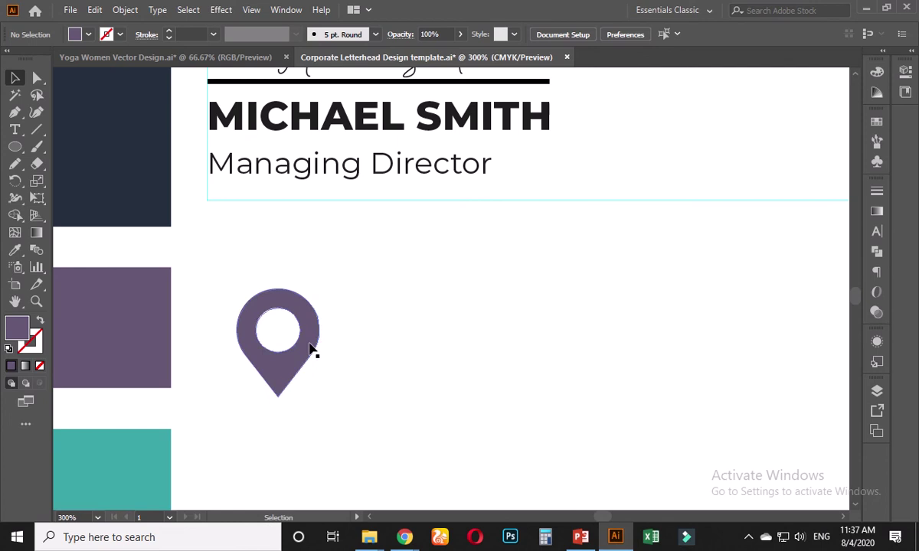
{"action": "left_click_drag", "start_coordinate": [310, 351], "coordinate": [307, 328]}
{"action": "left_click", "coordinate": [344, 337]}
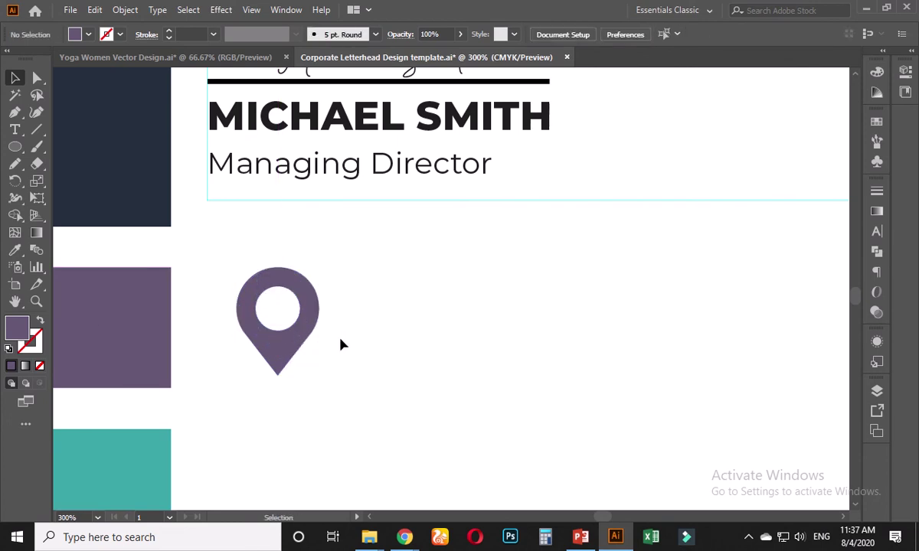
{"action": "scroll", "coordinate": [325, 367], "scroll_direction": "up", "scroll_amount": 1}
Step: Draw a flat shadow ellipse beneath the pin
{"action": "left_click", "coordinate": [15, 146]}
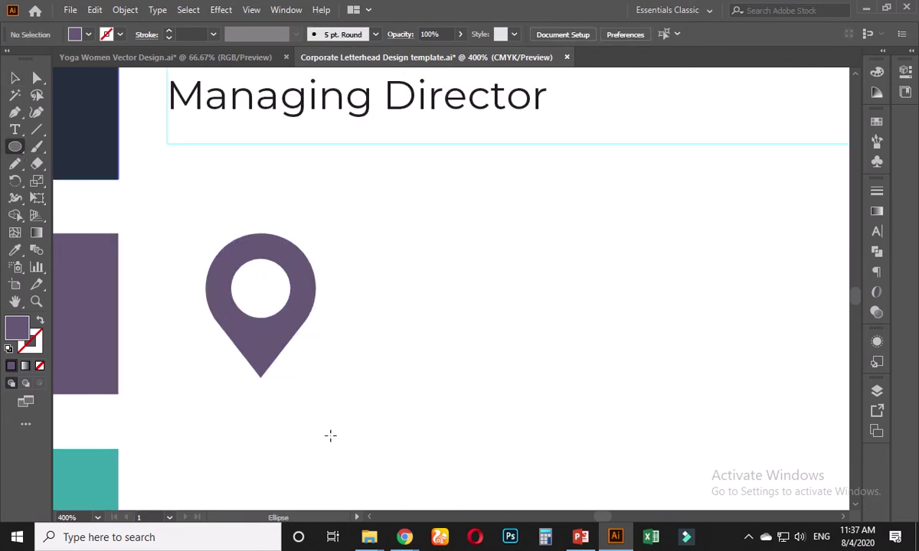
{"action": "left_click_drag", "start_coordinate": [225, 383], "coordinate": [295, 385]}
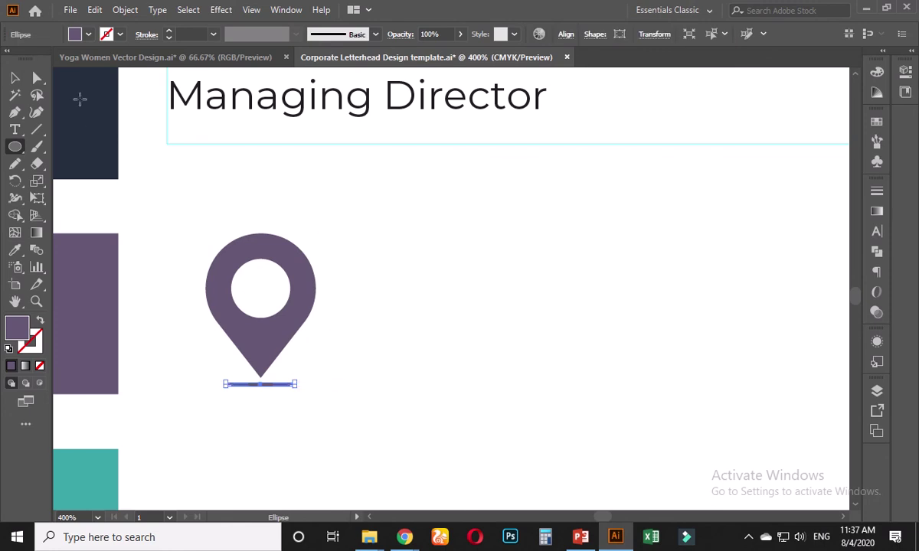
{"action": "left_click", "coordinate": [16, 78]}
{"action": "left_click", "coordinate": [329, 355]}
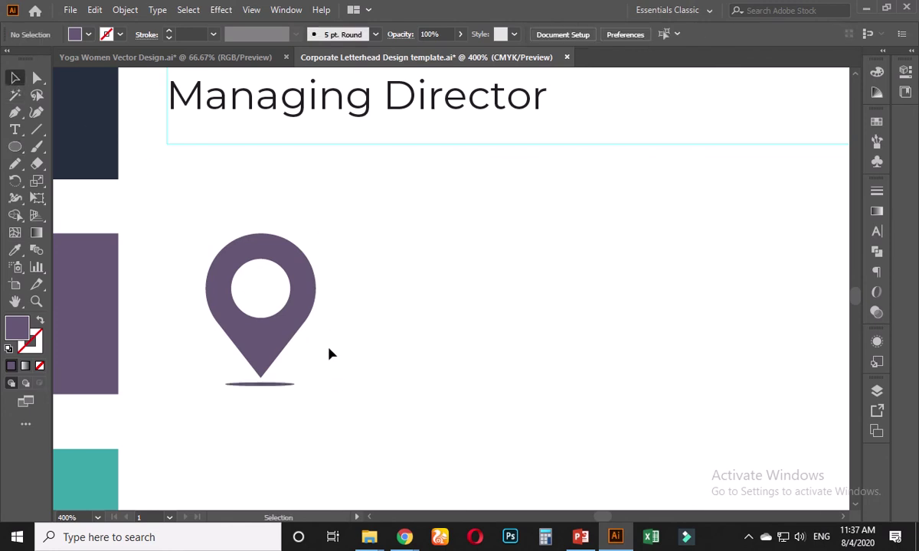
Step: Centre the shadow ellipse horizontally under the pin, undoing the vertical alignment
{"action": "left_click", "coordinate": [278, 384]}
{"action": "left_click", "coordinate": [265, 349], "text": "shift"}
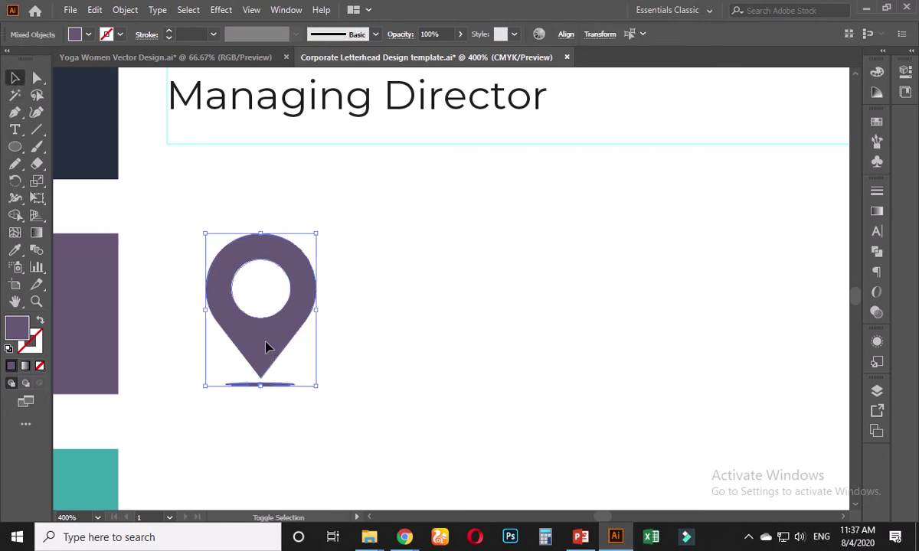
{"action": "left_click", "coordinate": [565, 34]}
{"action": "left_click", "coordinate": [447, 75]}
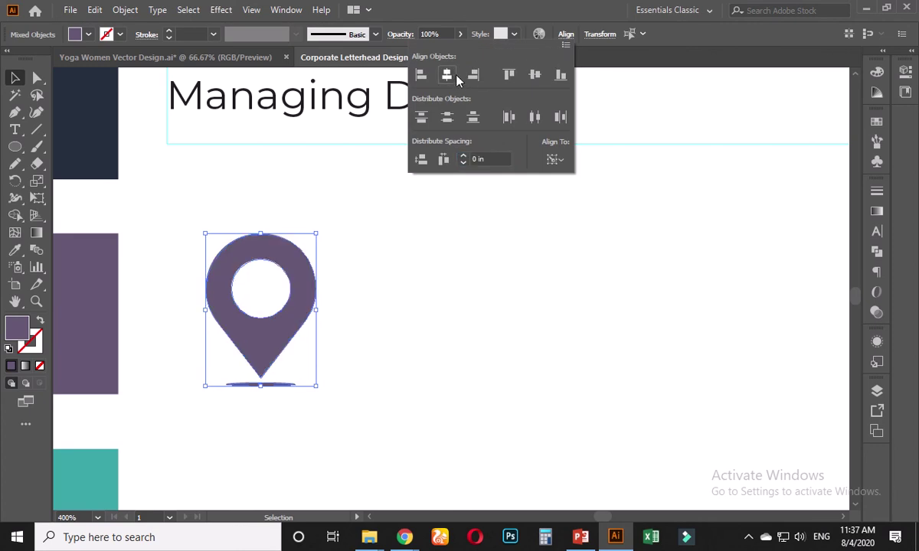
{"action": "left_click", "coordinate": [534, 74]}
{"action": "left_click", "coordinate": [404, 342]}
{"action": "key", "text": "ctrl+z"}
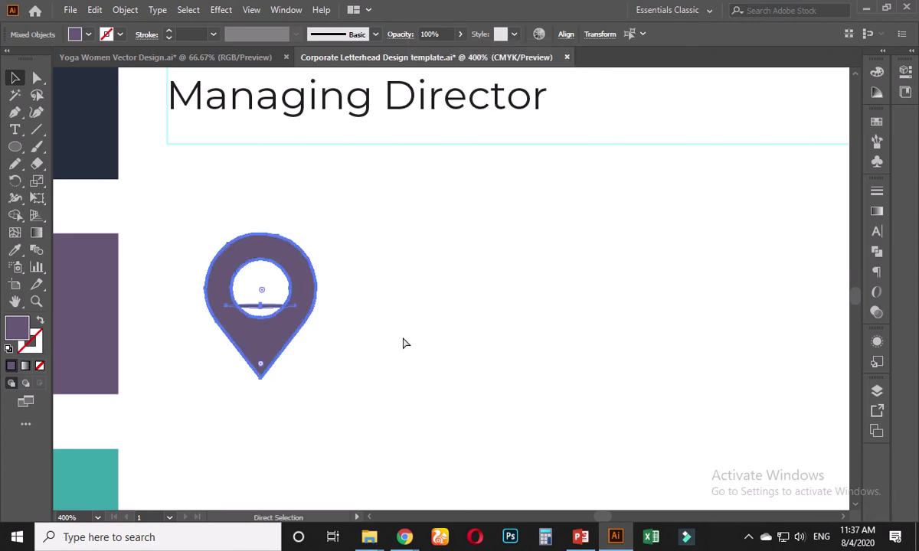
{"action": "left_click", "coordinate": [375, 355]}
Step: Group the pin with its shadow ellipse using Ctrl+G
{"action": "left_click", "coordinate": [278, 384]}
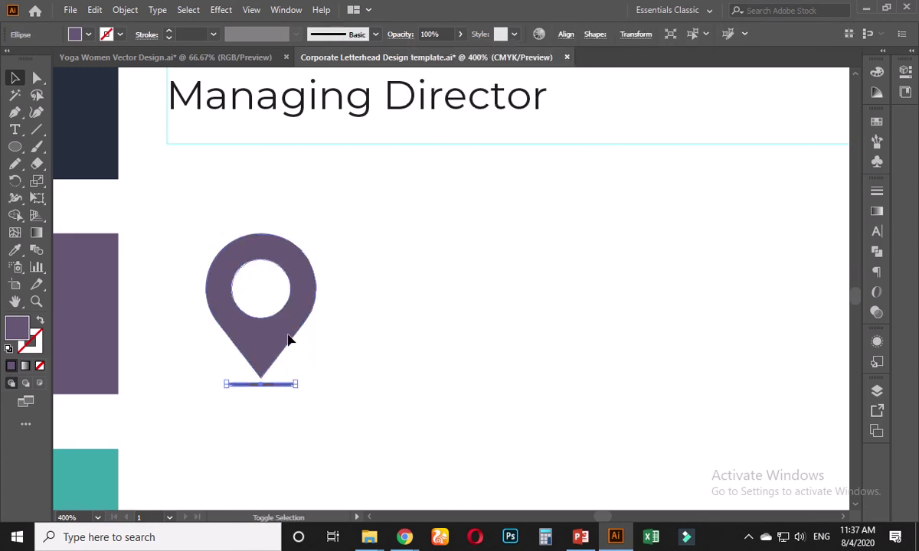
{"action": "left_click", "coordinate": [289, 342], "text": "shift"}
{"action": "key", "text": "a"}
{"action": "key", "text": "v"}
{"action": "key", "text": "ctrl+g"}
{"action": "left_click", "coordinate": [340, 368]}
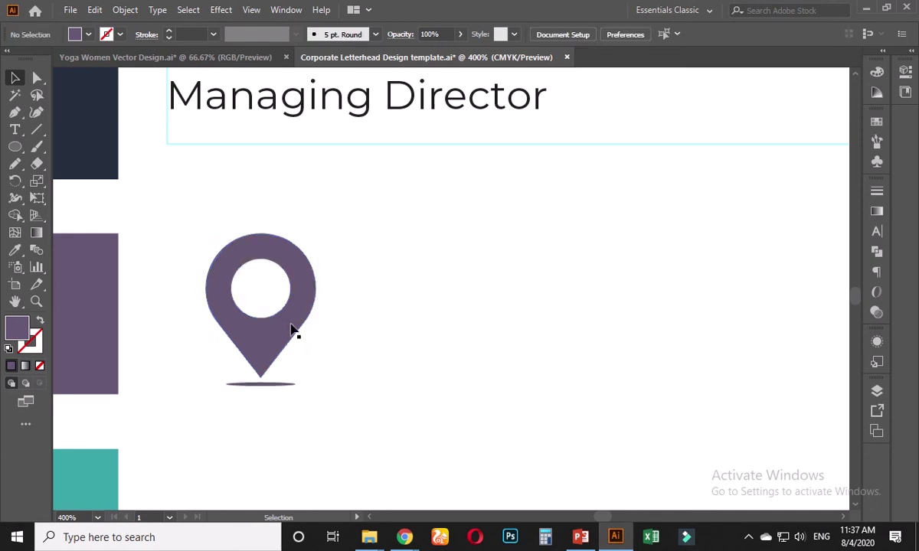
Step: Vertically centre the pin group on the left purple band
{"action": "left_click", "coordinate": [281, 321]}
{"action": "left_click", "coordinate": [100, 310], "text": "shift"}
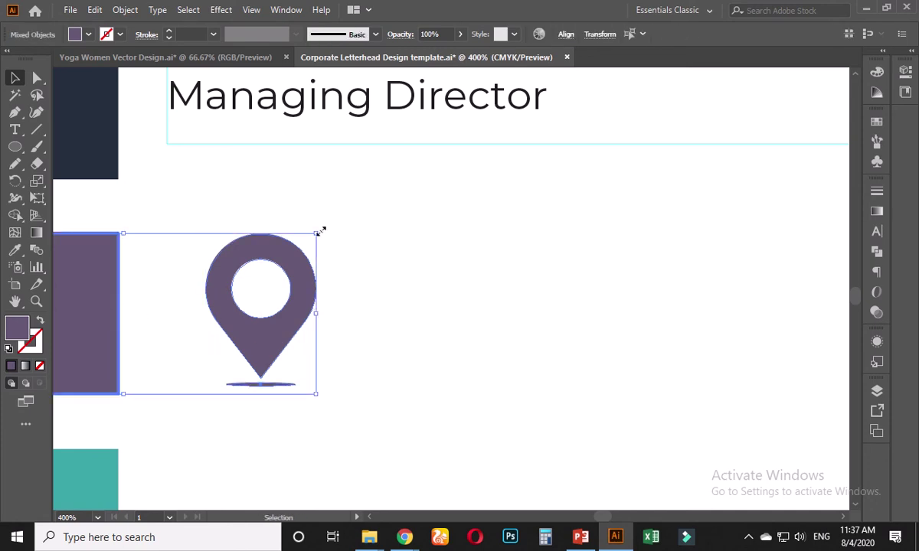
{"action": "left_click", "coordinate": [578, 34]}
{"action": "left_click", "coordinate": [535, 78]}
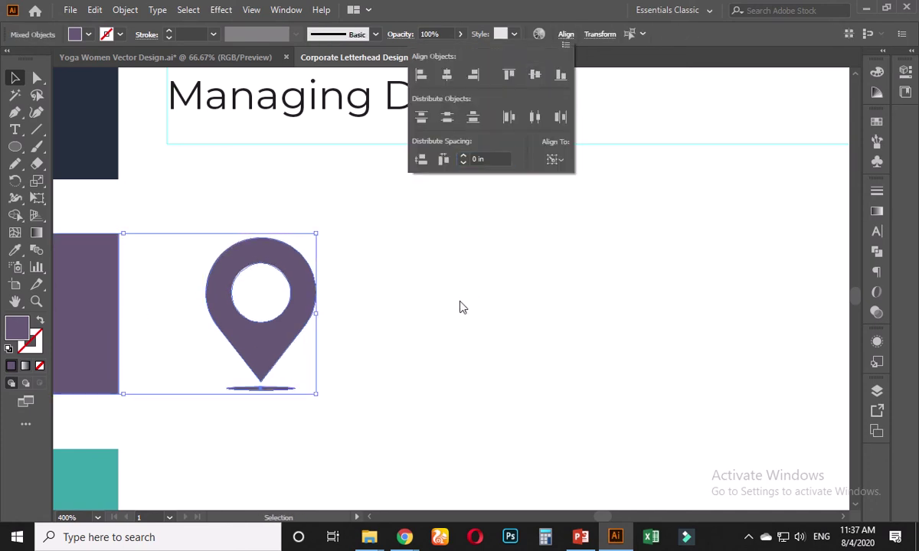
{"action": "left_click", "coordinate": [435, 342]}
{"action": "scroll", "coordinate": [435, 342], "scroll_direction": "down", "scroll_amount": 5}
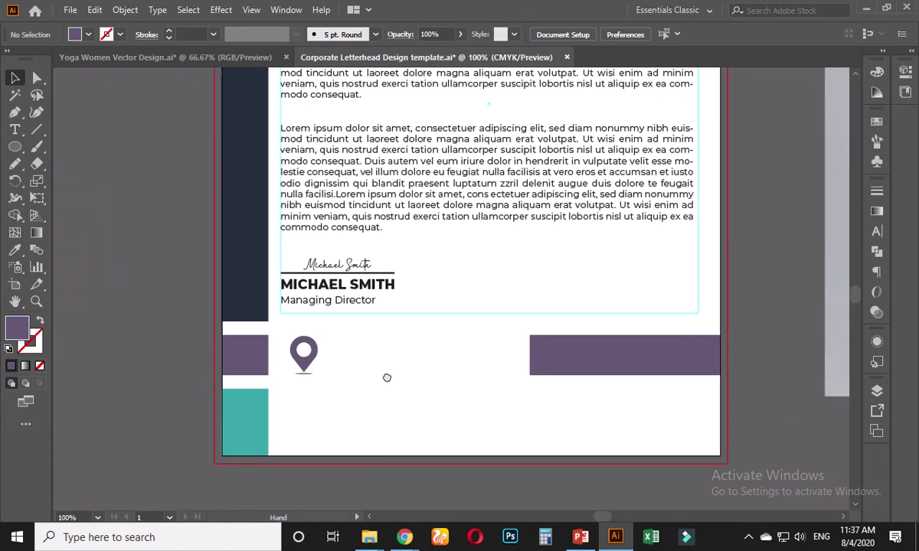
{"action": "scroll", "coordinate": [386, 381], "scroll_direction": "down", "scroll_amount": 1}
{"action": "scroll", "coordinate": [700, 246], "scroll_direction": "up", "scroll_amount": 4}
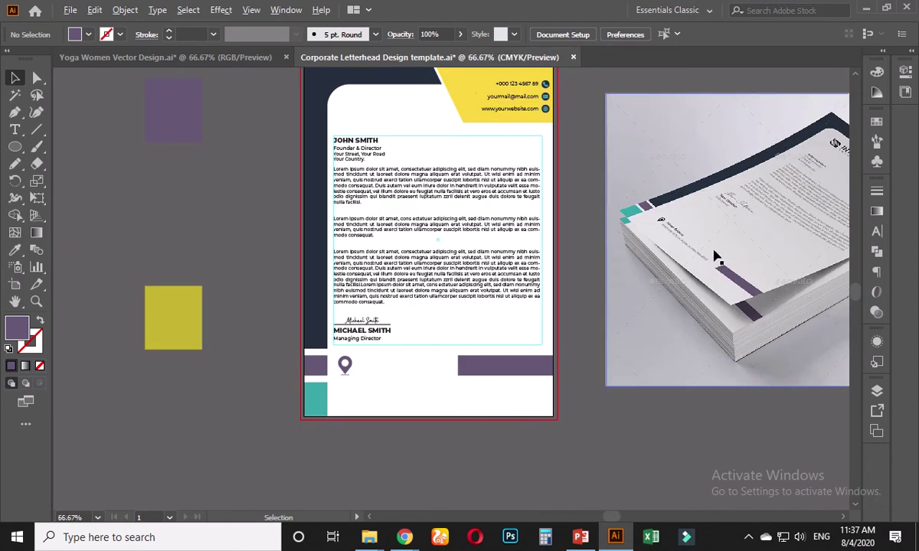
{"action": "scroll", "coordinate": [630, 268], "scroll_direction": "down", "scroll_amount": 3}
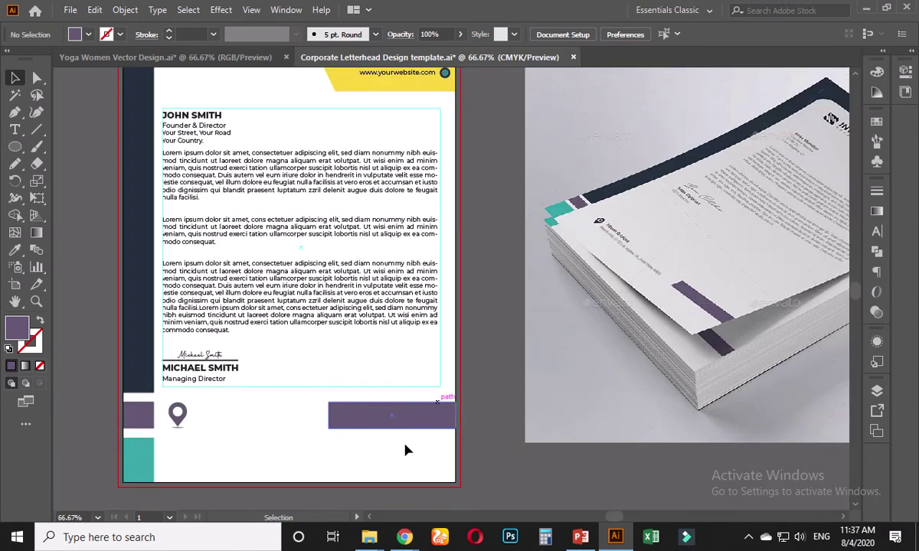
{"action": "key", "text": "alt+Tab"}
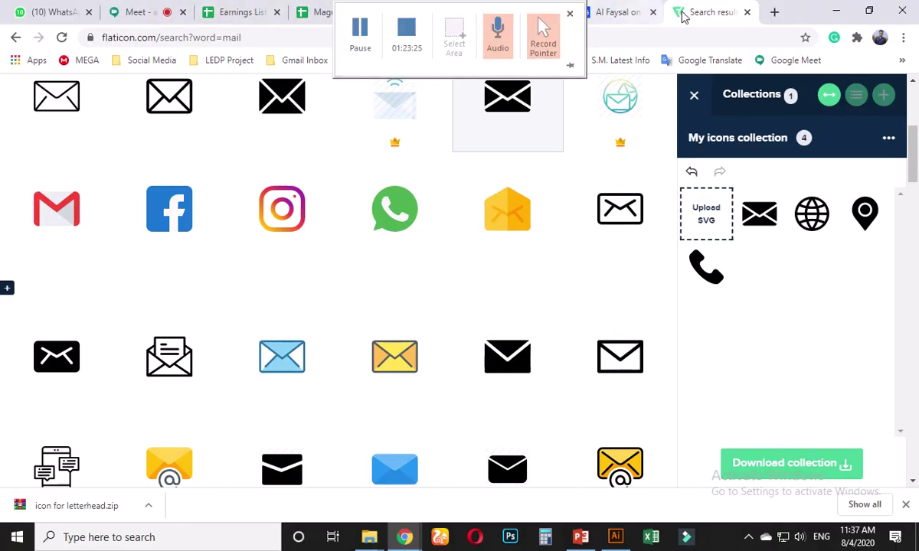
Step: Go back through the icon searches to the GraphicRiver Letterhead template page
{"action": "left_click", "coordinate": [17, 39]}
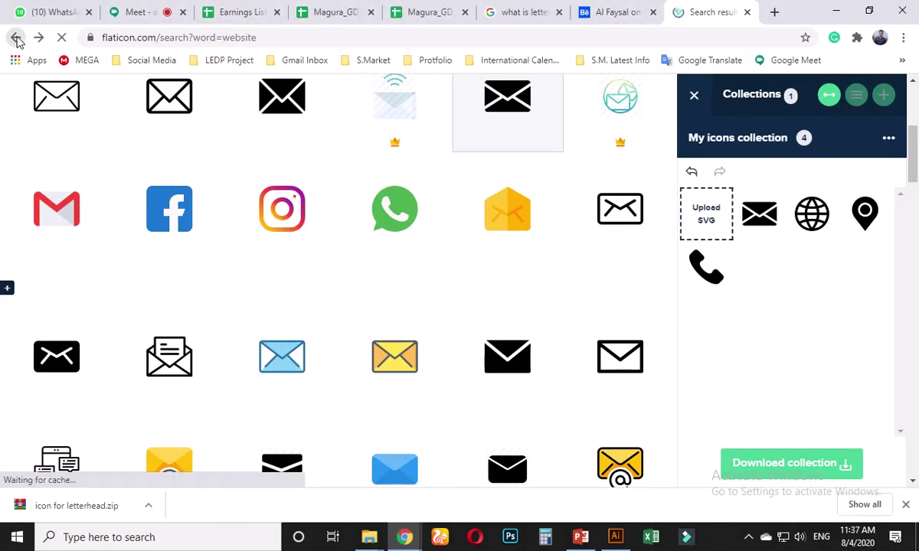
{"action": "left_click", "coordinate": [17, 39]}
{"action": "left_click", "coordinate": [16, 39]}
{"action": "left_click", "coordinate": [16, 39]}
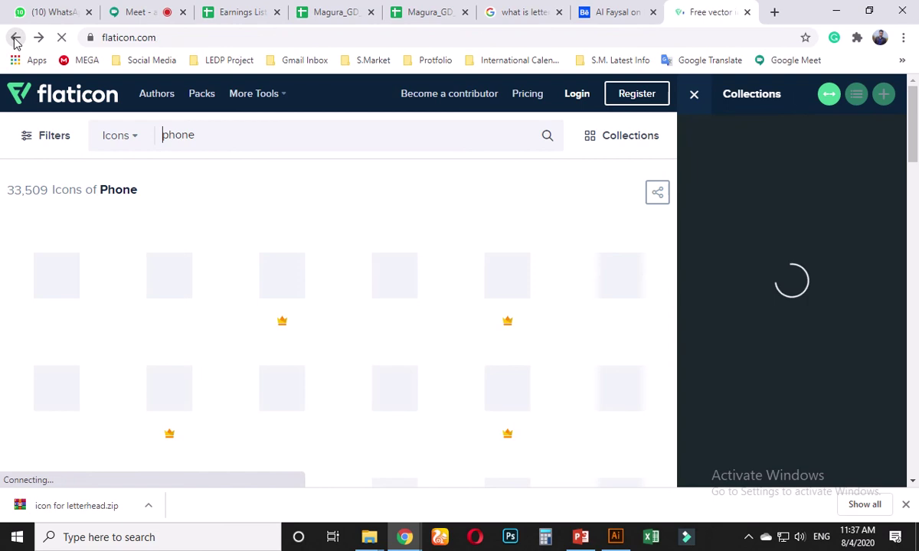
{"action": "left_click", "coordinate": [16, 39]}
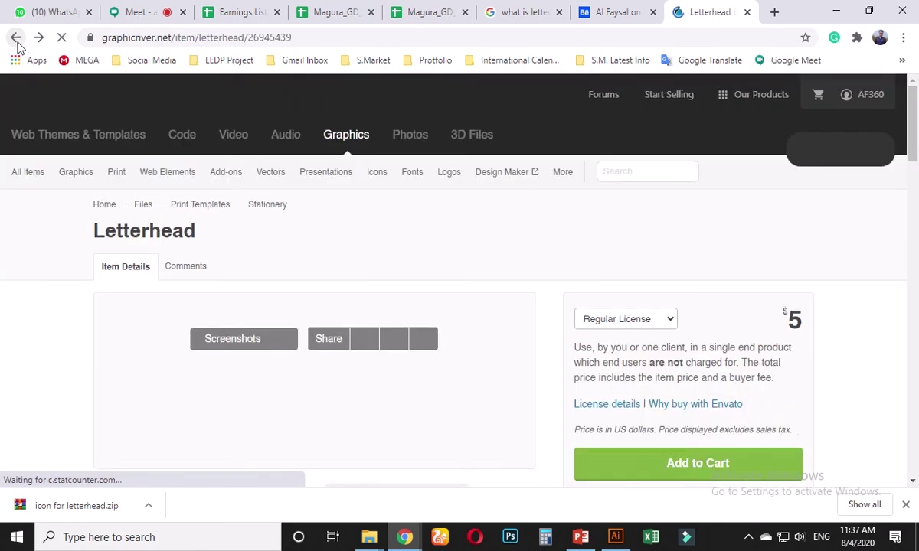
{"action": "scroll", "coordinate": [235, 231], "scroll_direction": "down", "scroll_amount": 5}
Step: View the letterhead preview images, then minimize Chrome
{"action": "left_click", "coordinate": [238, 226]}
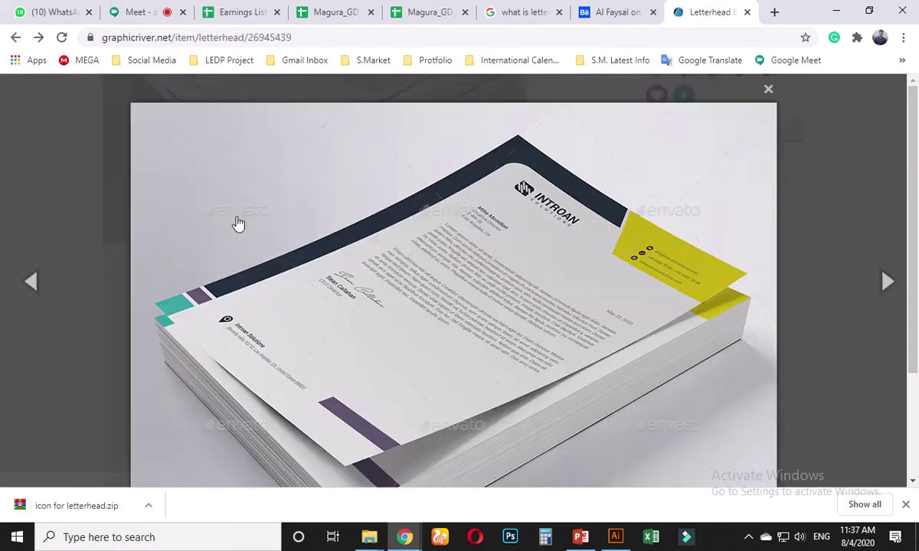
{"action": "left_click", "coordinate": [886, 282]}
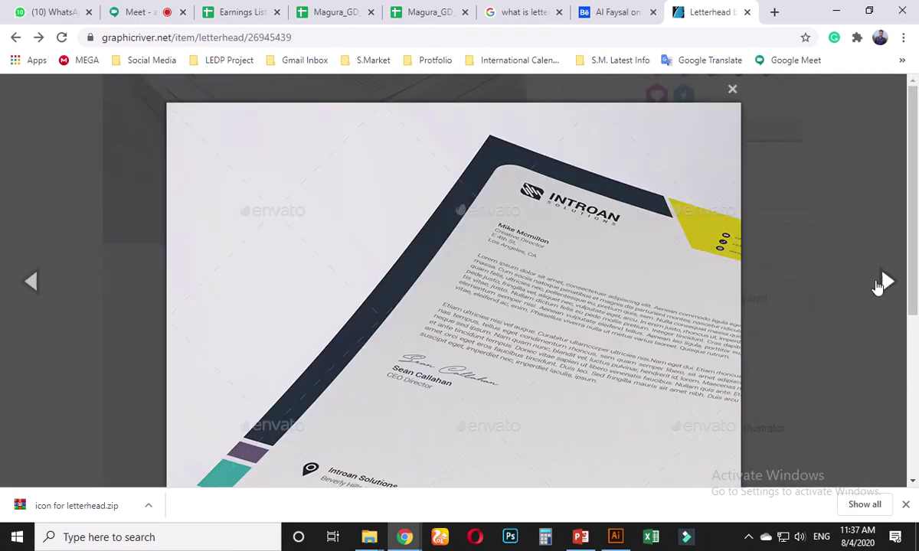
{"action": "scroll", "coordinate": [546, 322], "scroll_direction": "down", "scroll_amount": 2}
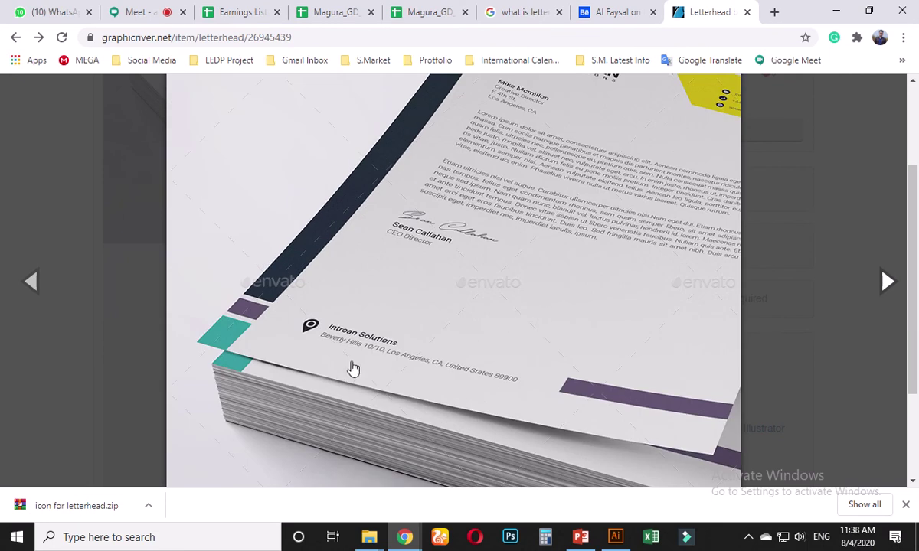
{"action": "left_click", "coordinate": [836, 11]}
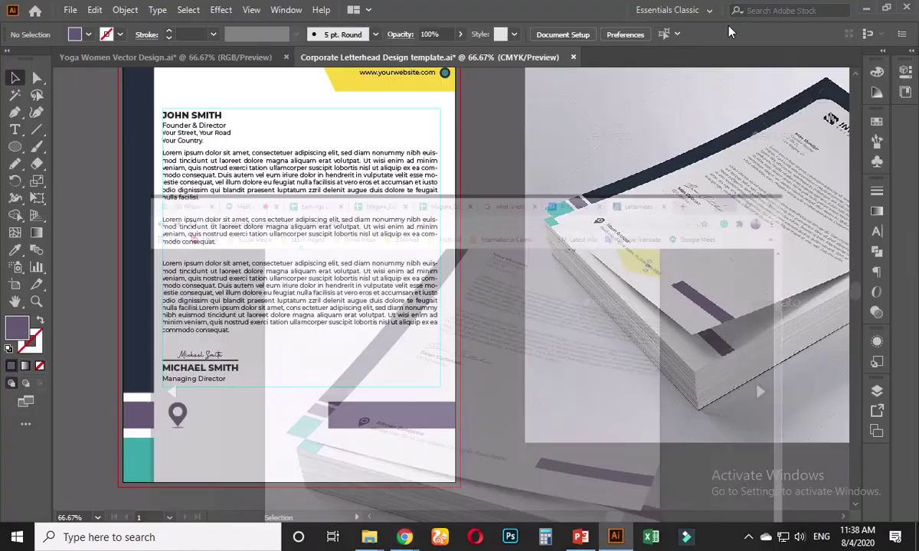
{"action": "scroll", "coordinate": [184, 437], "scroll_direction": "up", "scroll_amount": 3}
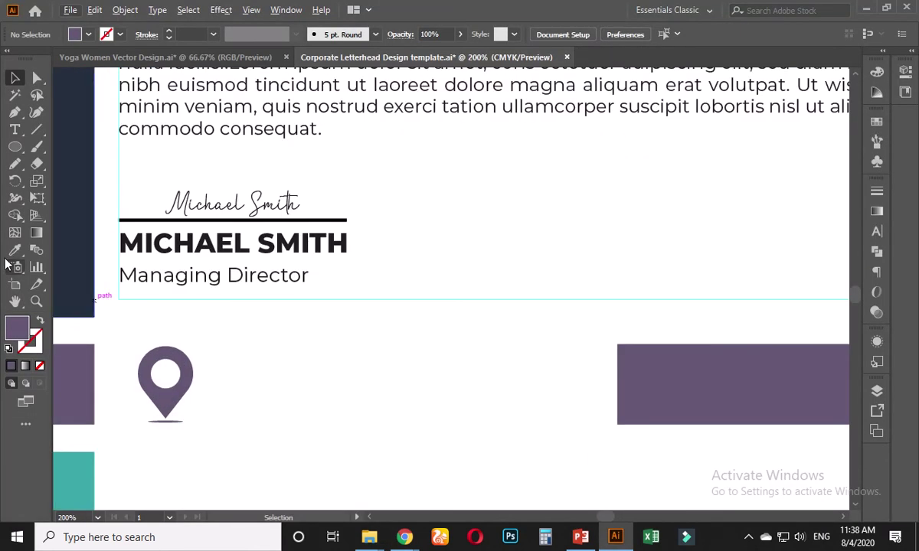
{"action": "key", "text": "t"}
{"action": "left_click", "coordinate": [221, 367]}
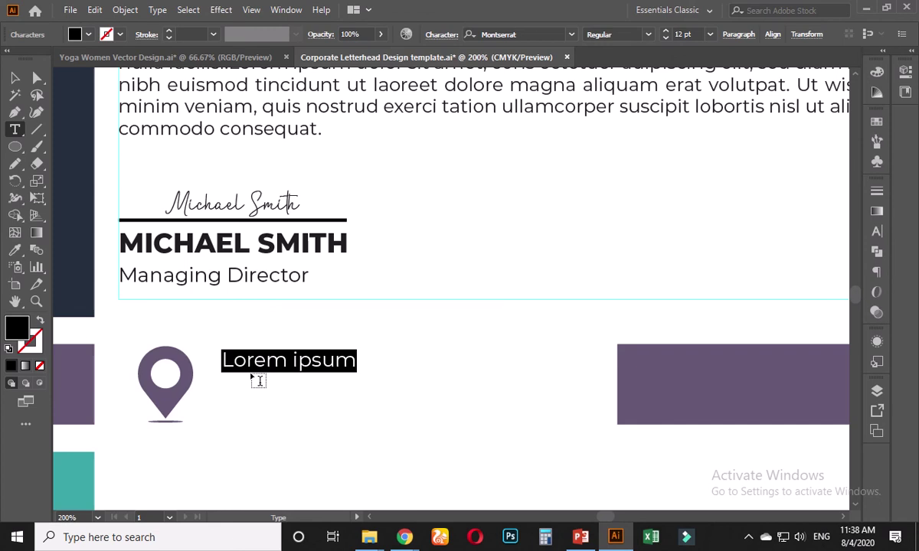
{"action": "key", "text": "ctrl+z"}
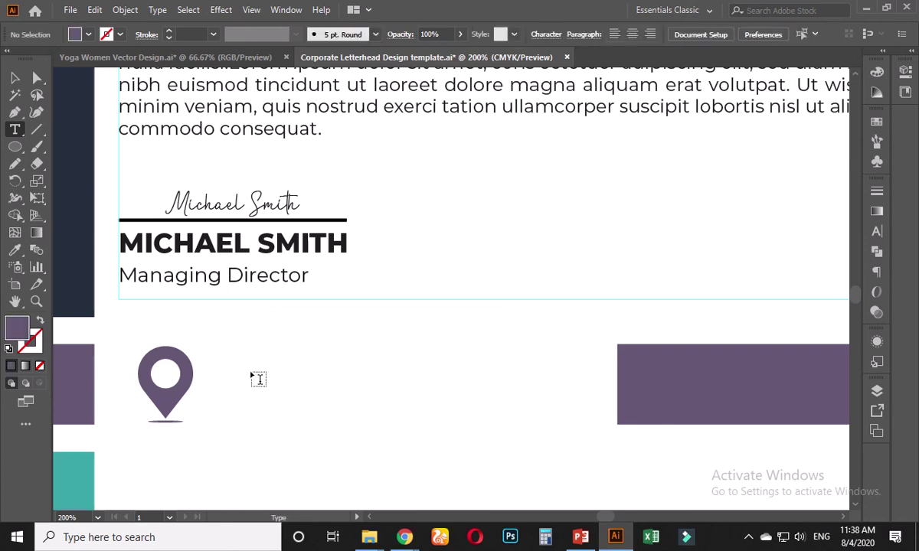
{"action": "left_click_drag", "start_coordinate": [210, 359], "coordinate": [543, 415]}
{"action": "key", "text": "ctrl+z"}
{"action": "key", "text": "ctrl+z"}
{"action": "key", "text": "ctrl+z"}
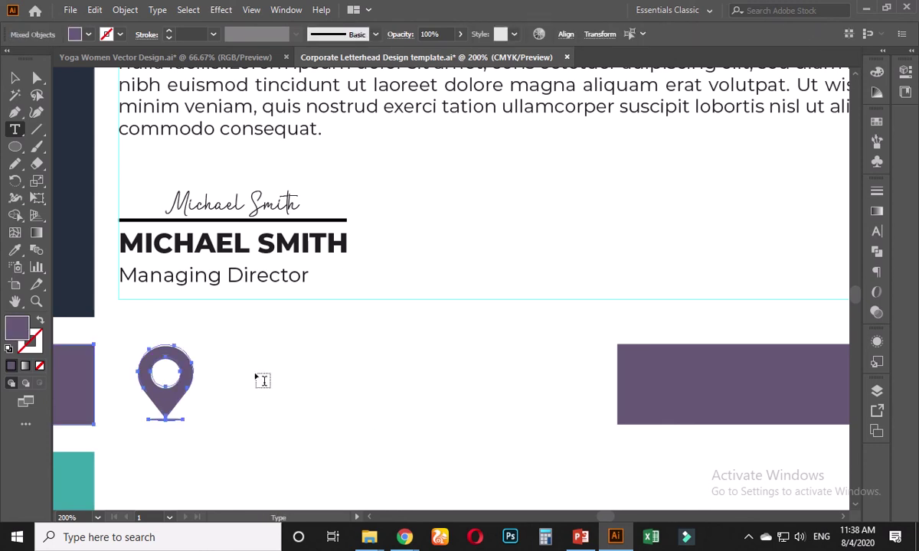
{"action": "key", "text": "ctrl+z"}
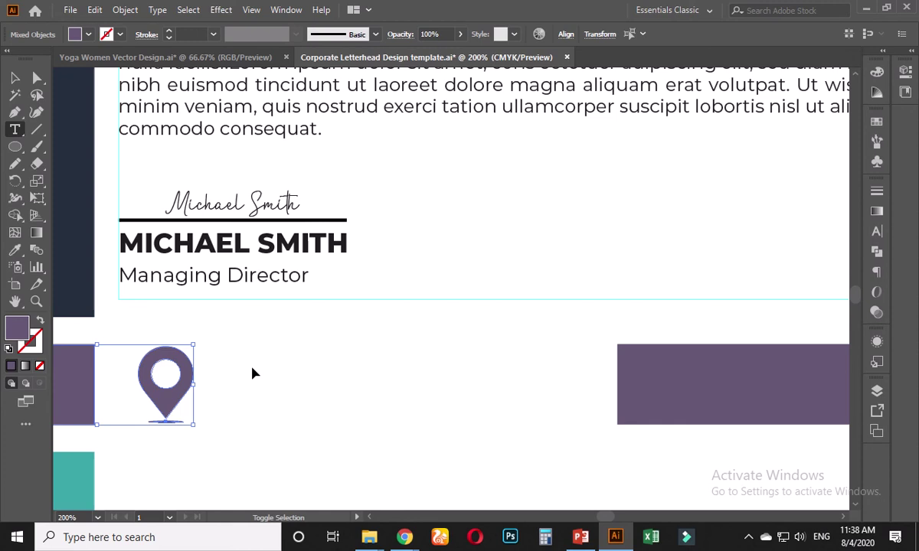
{"action": "key", "text": "ctrl+shift+z"}
{"action": "key", "text": "ctrl+shift+z"}
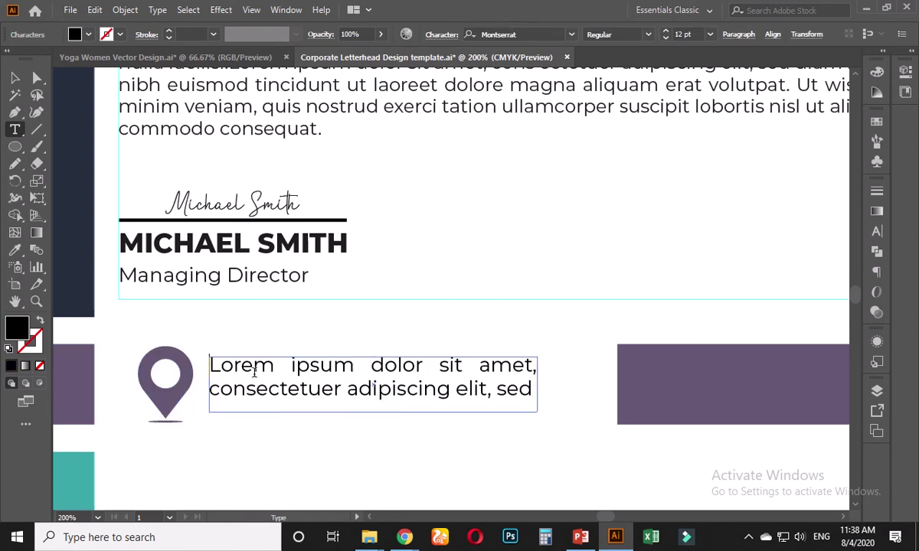
Step: Replace the placeholder with 'Your Business Name', keeping the font size at 12 pt
{"action": "key", "text": "ctrl+a"}
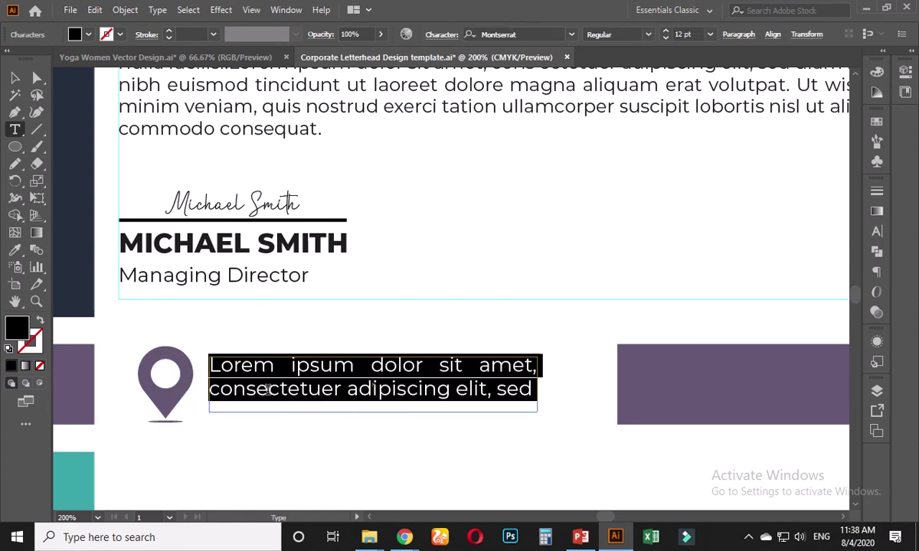
{"action": "type", "text": "Yo"}
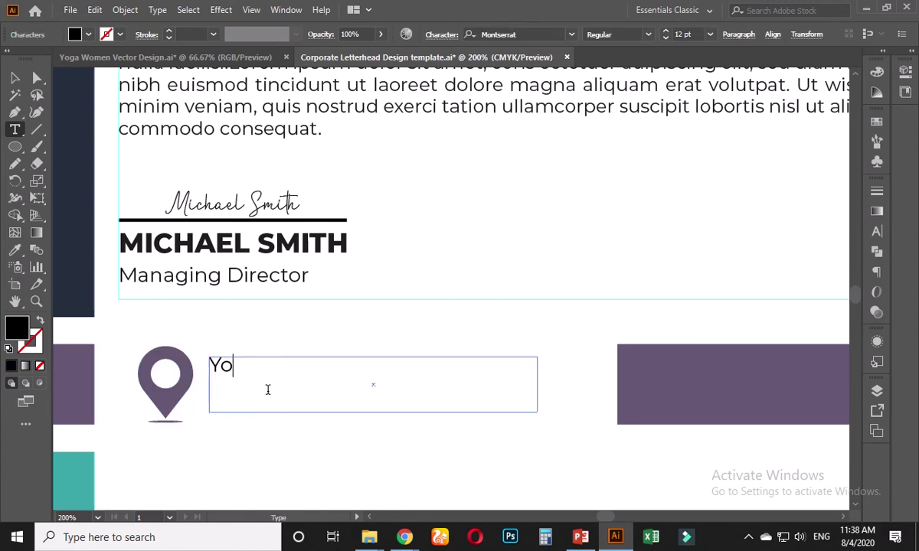
{"action": "type", "text": "ur Bus"}
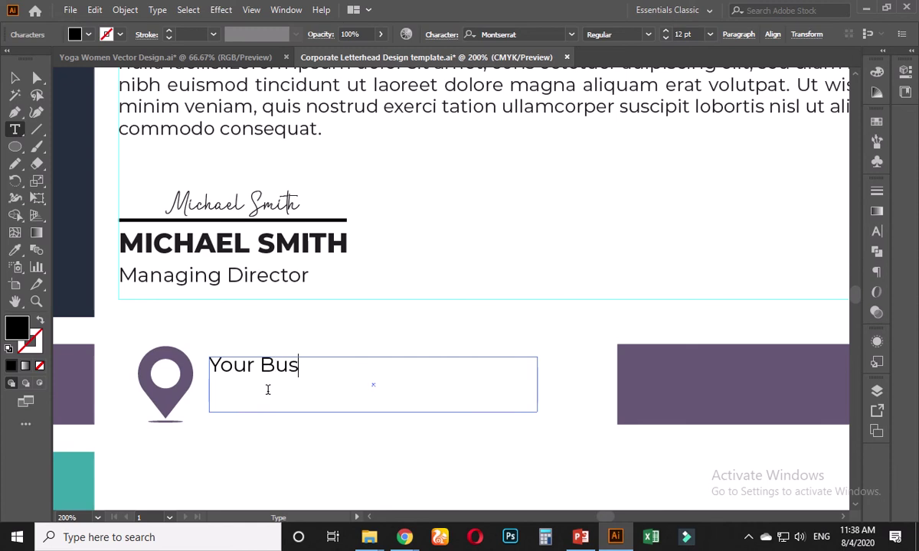
{"action": "type", "text": "iness Name"}
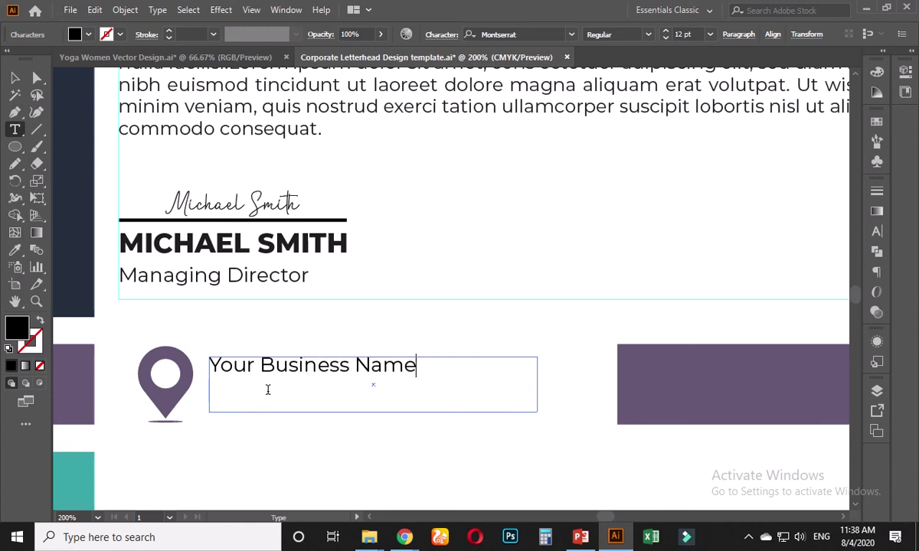
{"action": "key", "text": "Return"}
{"action": "left_click", "coordinate": [876, 231]}
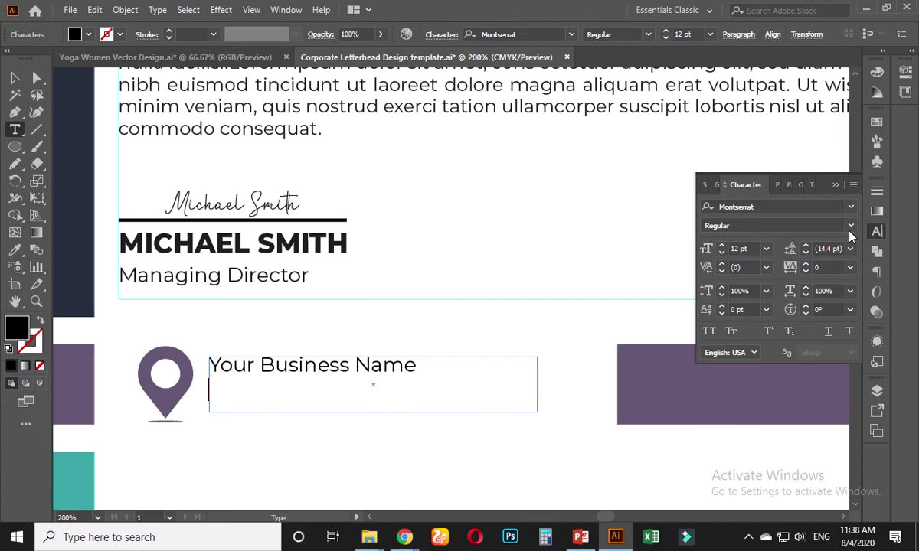
{"action": "left_click", "coordinate": [746, 249]}
{"action": "type", "text": "8"}
{"action": "key", "text": "Return"}
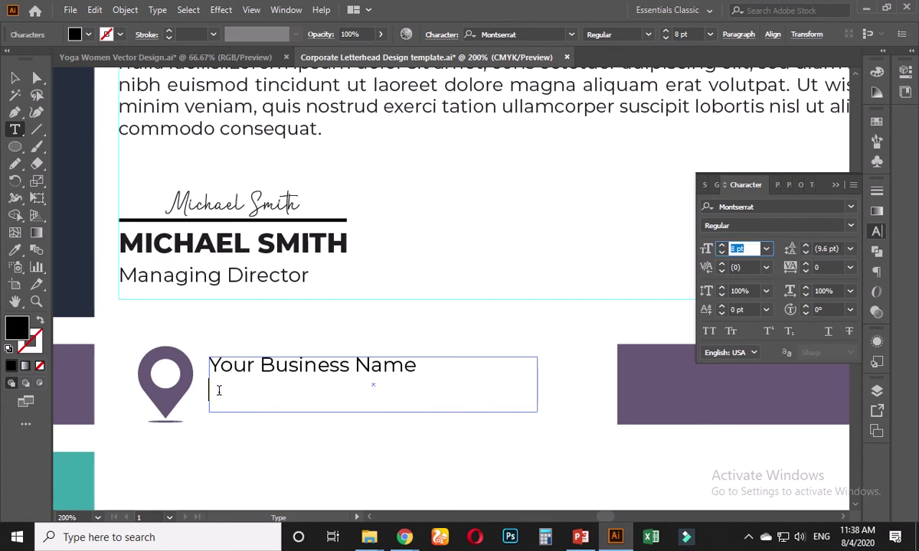
{"action": "key", "text": "ctrl+z"}
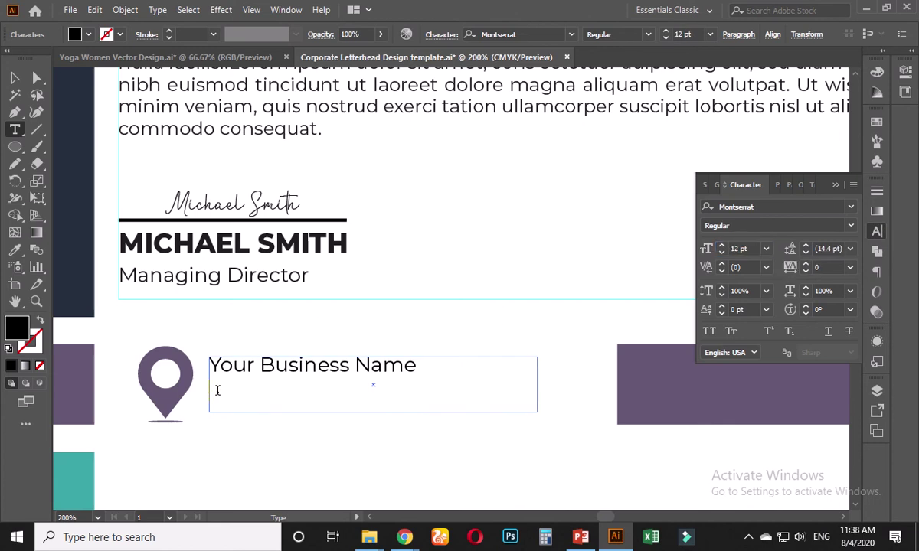
Step: Type the second line 'Your Street, Your State, Your Country'
{"action": "type", "text": "Y"}
{"action": "key", "text": "BackSpace"}
{"action": "type", "text": "Your"}
{"action": "type", "text": " Bus"}
{"action": "key", "text": "BackSpace"}
{"action": "type", "text": "Stree"}
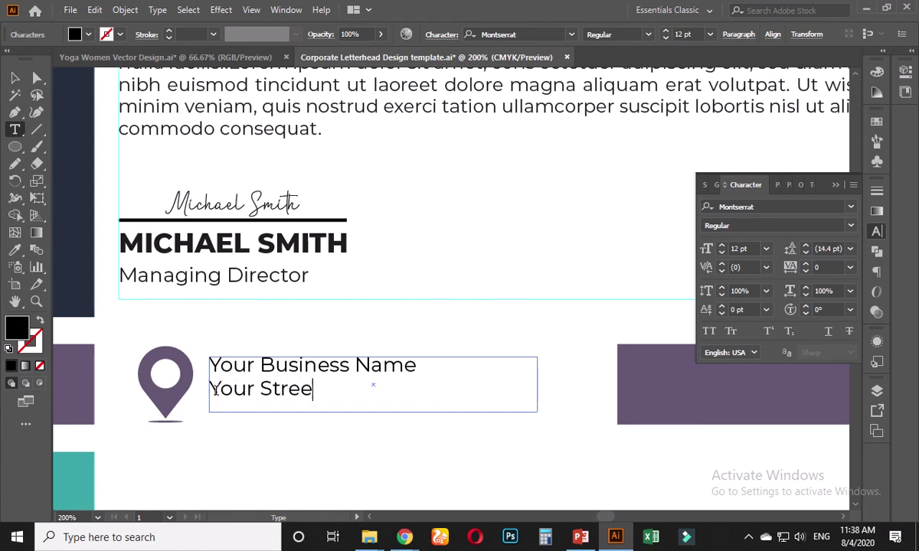
{"action": "type", "text": "t, Your"}
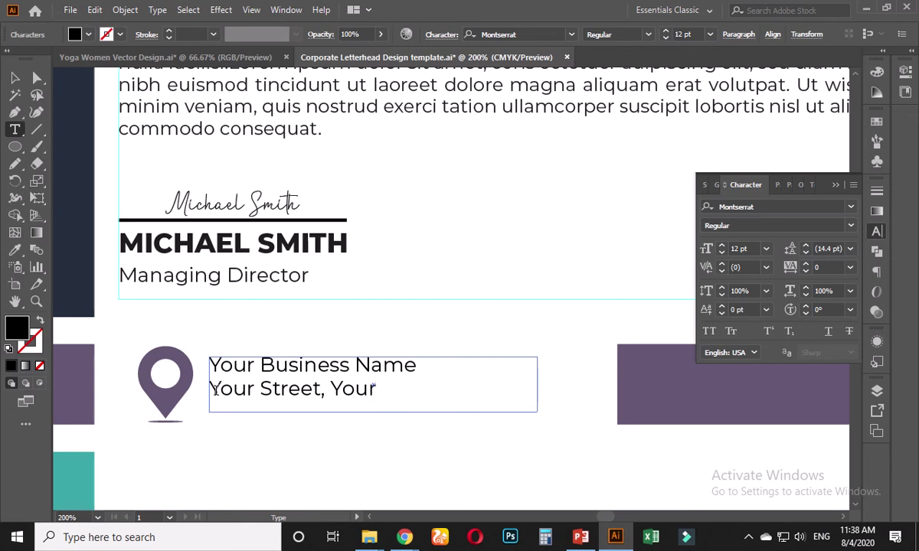
{"action": "type", "text": "Address,"}
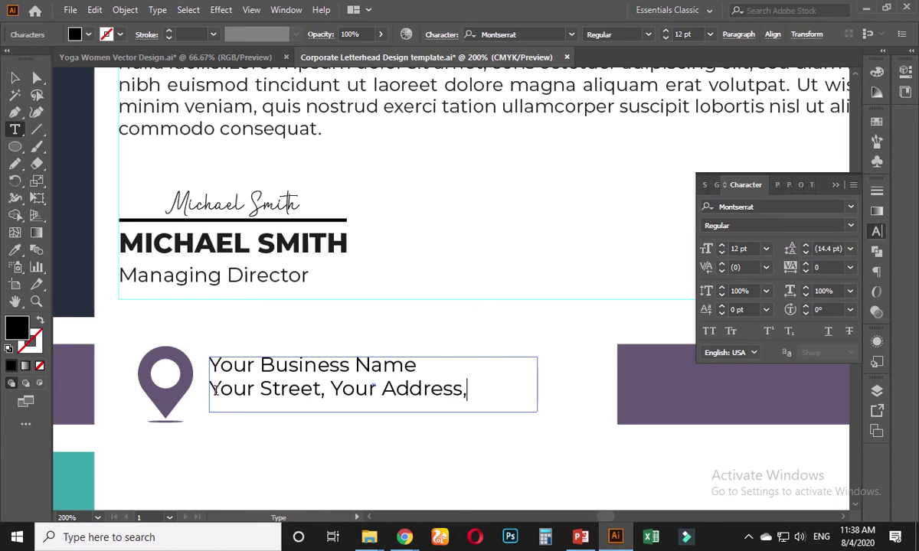
{"action": "type", "text": " Your"}
{"action": "key", "text": "BackSpace"}
{"action": "key", "text": "BackSpace"}
{"action": "key", "text": "BackSpace"}
{"action": "key", "text": "BackSpace"}
{"action": "key", "text": "BackSpace"}
{"action": "key", "text": "BackSpace"}
{"action": "key", "text": "BackSpace"}
{"action": "key", "text": "BackSpace"}
{"action": "key", "text": "BackSpace"}
{"action": "key", "text": "BackSpace"}
{"action": "key", "text": "BackSpace"}
{"action": "key", "text": "BackSpace"}
{"action": "key", "text": "BackSpace"}
{"action": "key", "text": "BackSpace"}
{"action": "key", "text": "BackSpace"}
{"action": "key", "text": "BackSpace"}
{"action": "key", "text": "BackSpace"}
{"action": "key", "text": "BackSpace"}
{"action": "key", "text": "BackSpace"}
{"action": "key", "text": "BackSpace"}
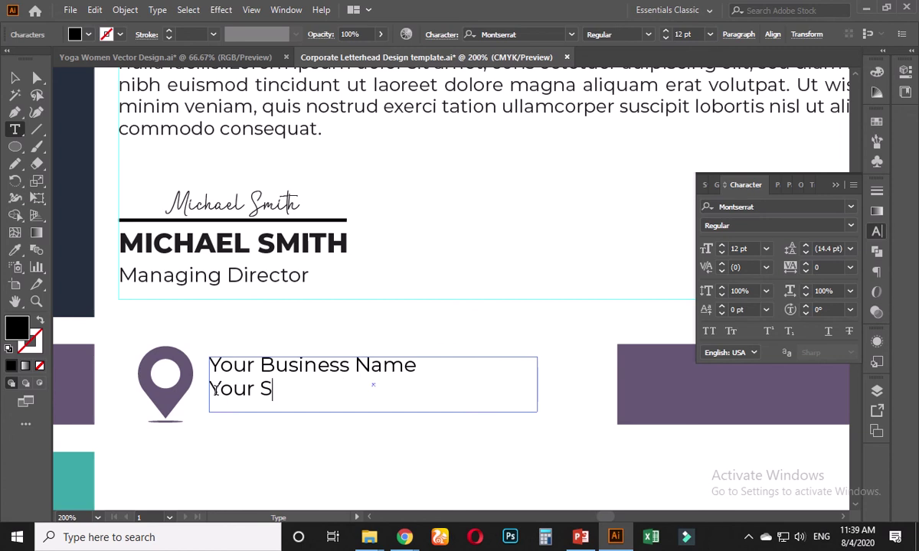
{"action": "type", "text": "treet, Your"}
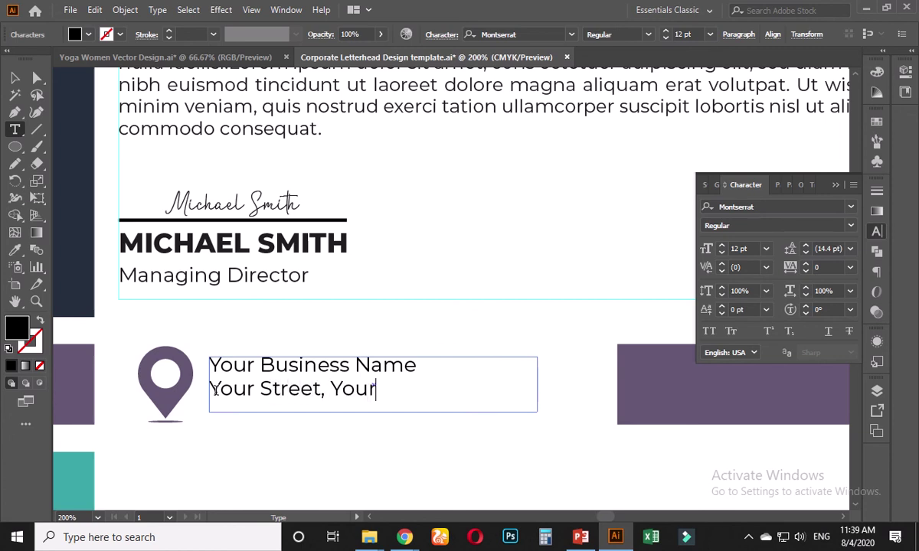
{"action": "type", "text": " State,"}
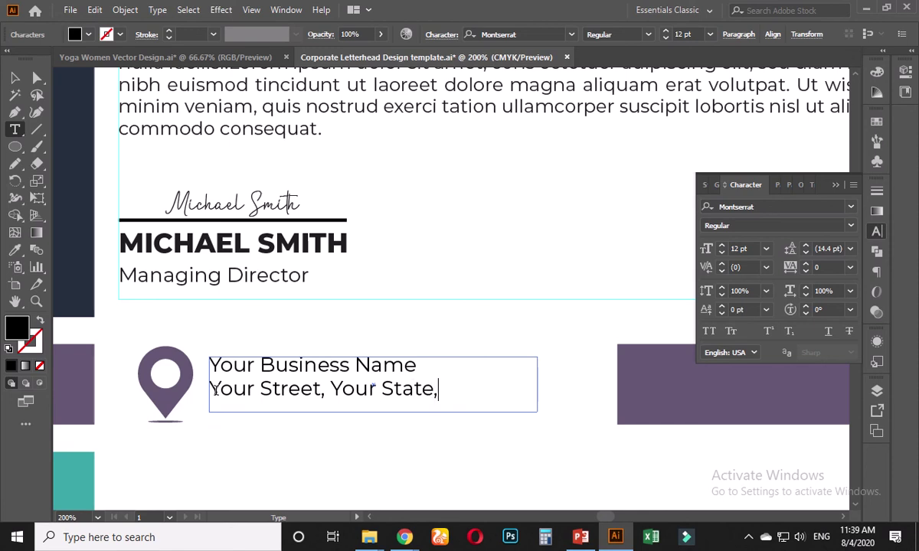
{"action": "type", "text": " Your Country"}
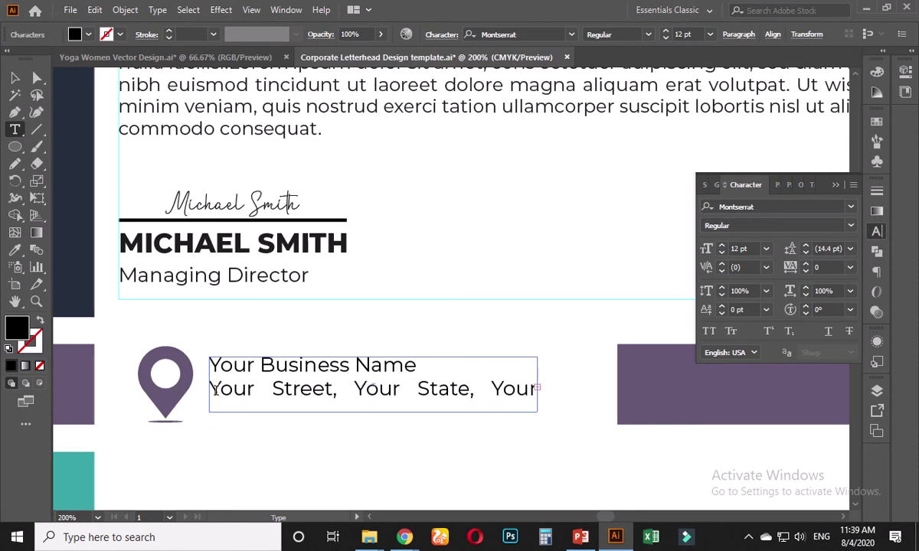
Step: Select the second address line of text
{"action": "left_click_drag", "start_coordinate": [209, 389], "coordinate": [538, 387]}
{"action": "key", "text": "Up"}
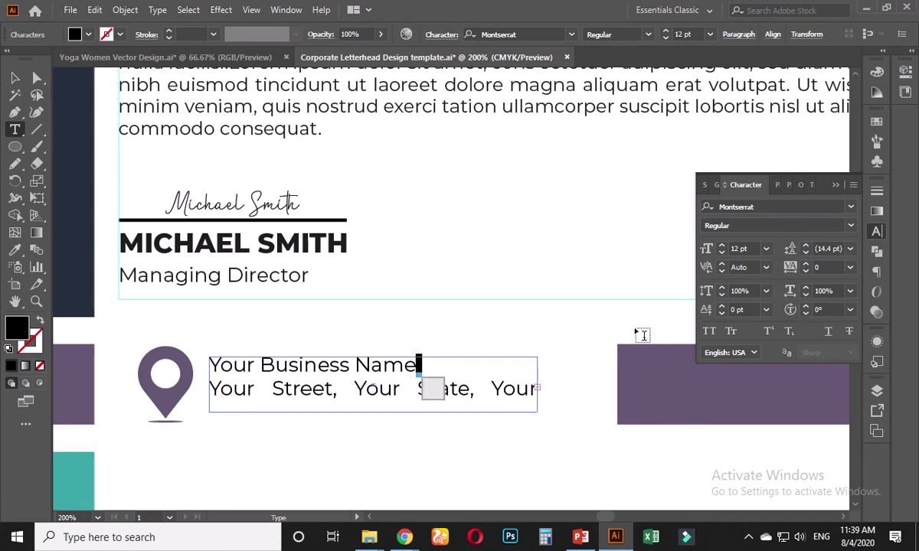
{"action": "left_click", "coordinate": [450, 389]}
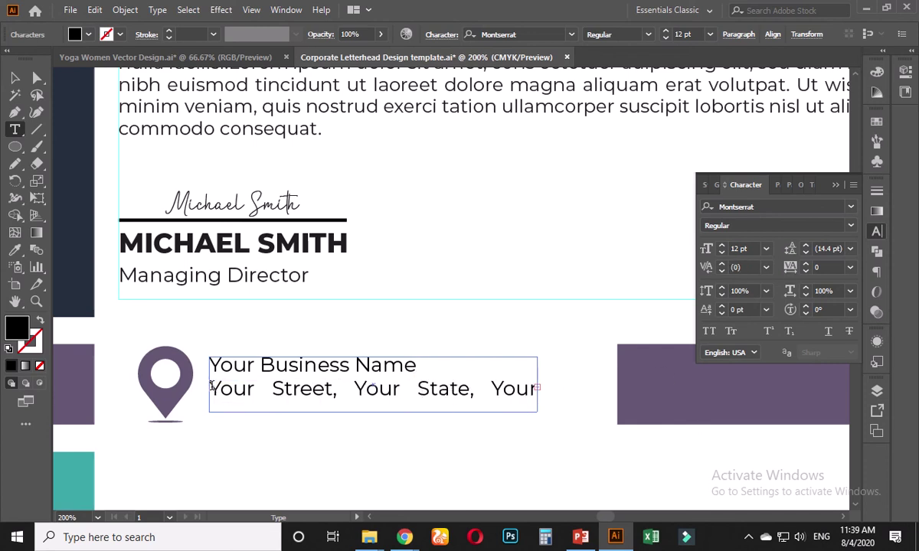
{"action": "left_click_drag", "start_coordinate": [211, 386], "coordinate": [538, 388]}
Step: Change the address text from justified to left-aligned and select the text frame
{"action": "key", "text": "ctrl+a"}
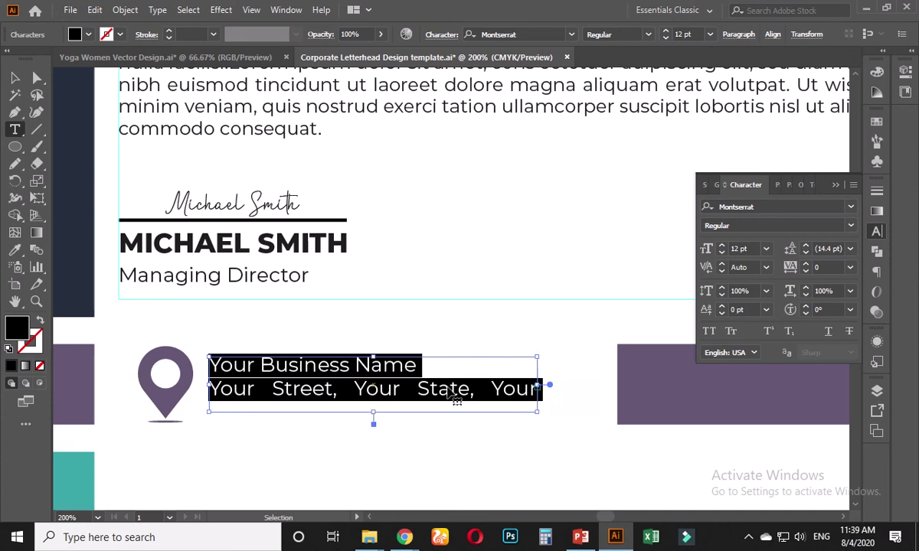
{"action": "left_click", "coordinate": [777, 185]}
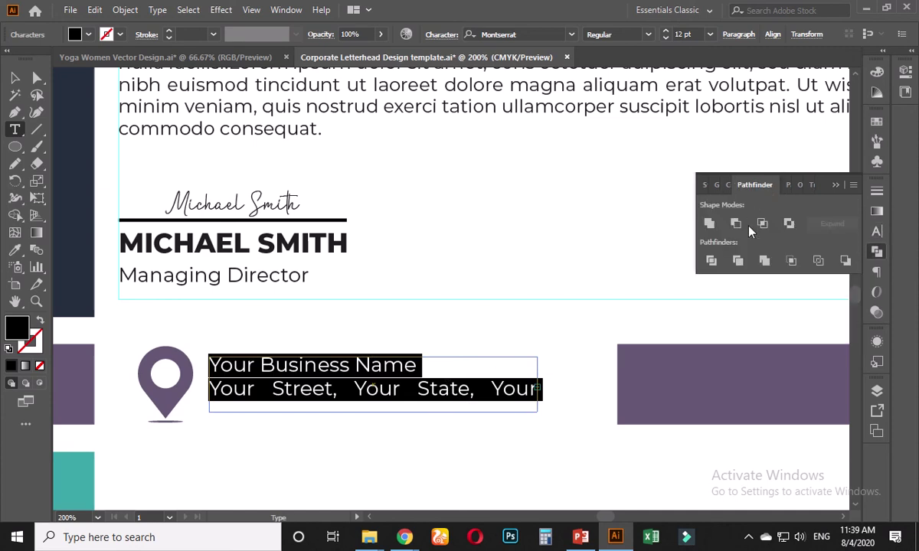
{"action": "left_click", "coordinate": [787, 185]}
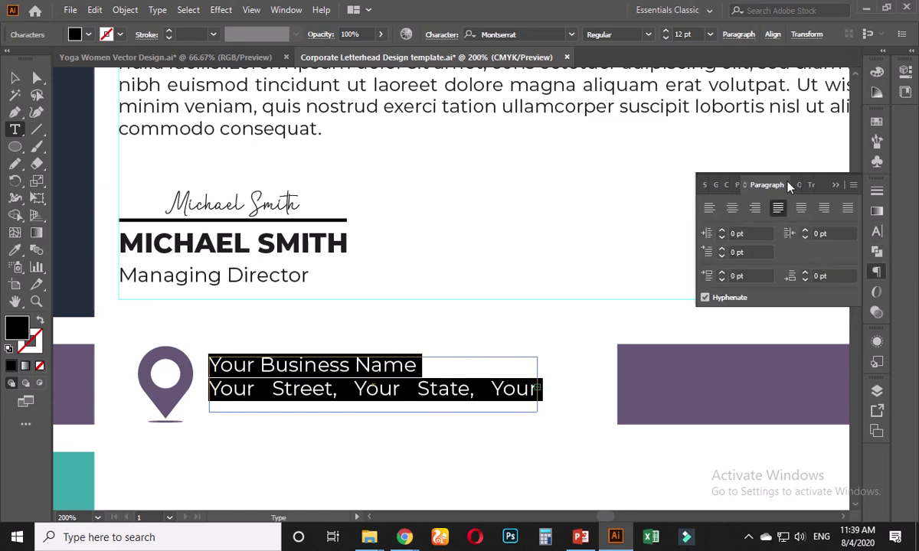
{"action": "left_click", "coordinate": [713, 212]}
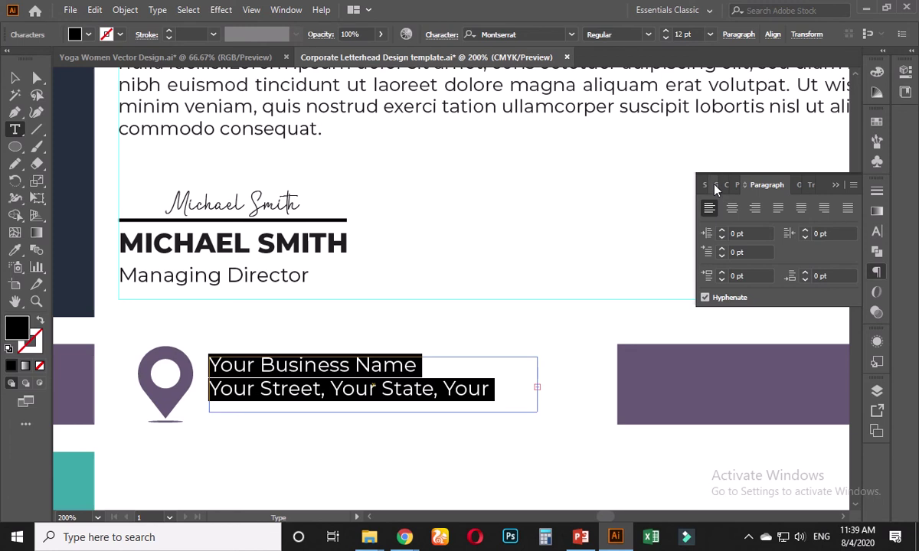
{"action": "double_click", "coordinate": [705, 186]}
{"action": "left_click", "coordinate": [705, 186]}
{"action": "left_click", "coordinate": [836, 186]}
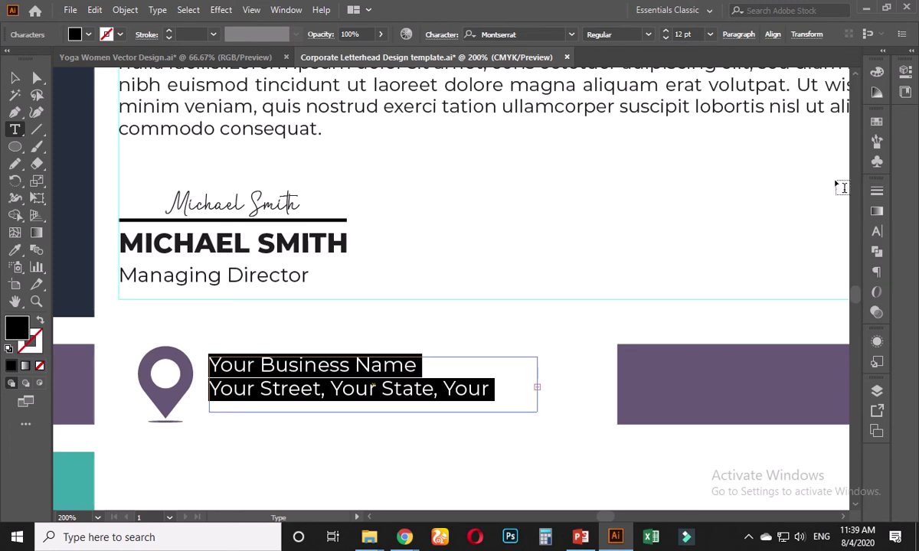
{"action": "left_click", "coordinate": [876, 231]}
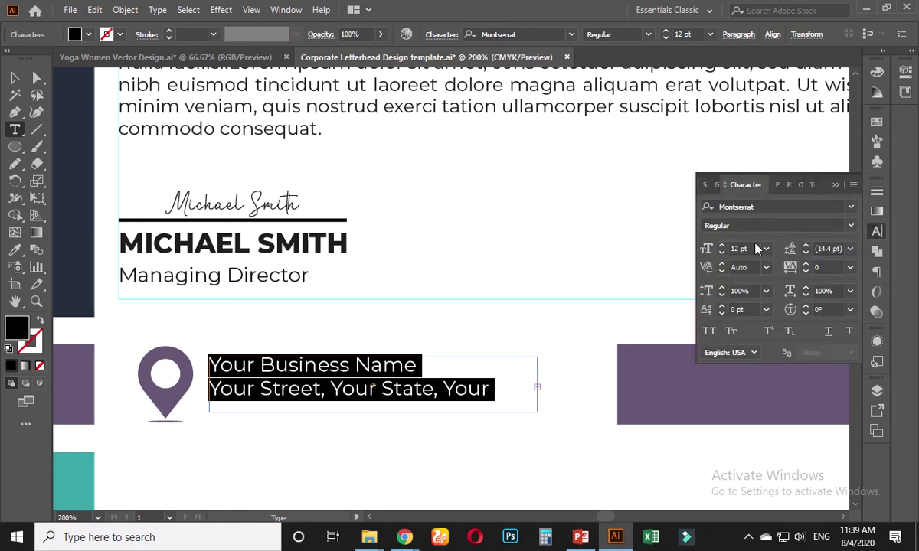
{"action": "left_click", "coordinate": [441, 388]}
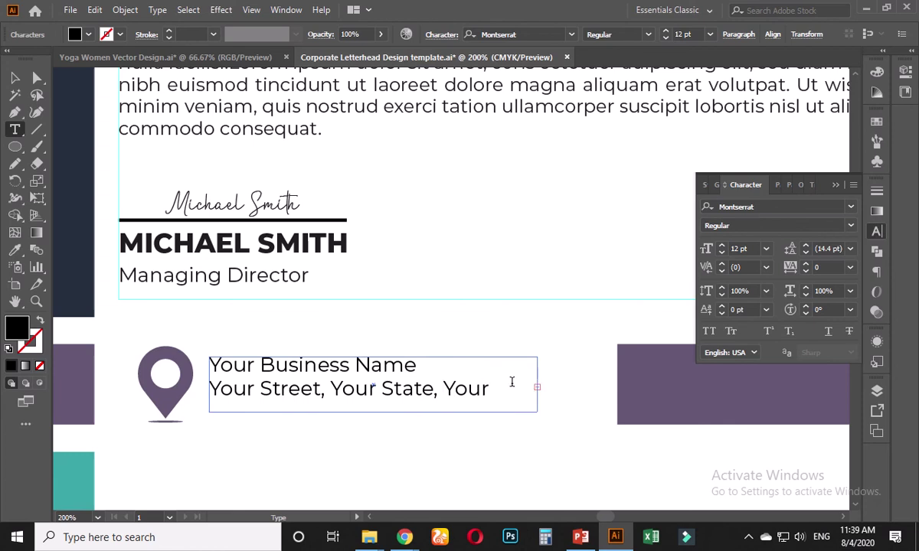
{"action": "left_click", "coordinate": [14, 77]}
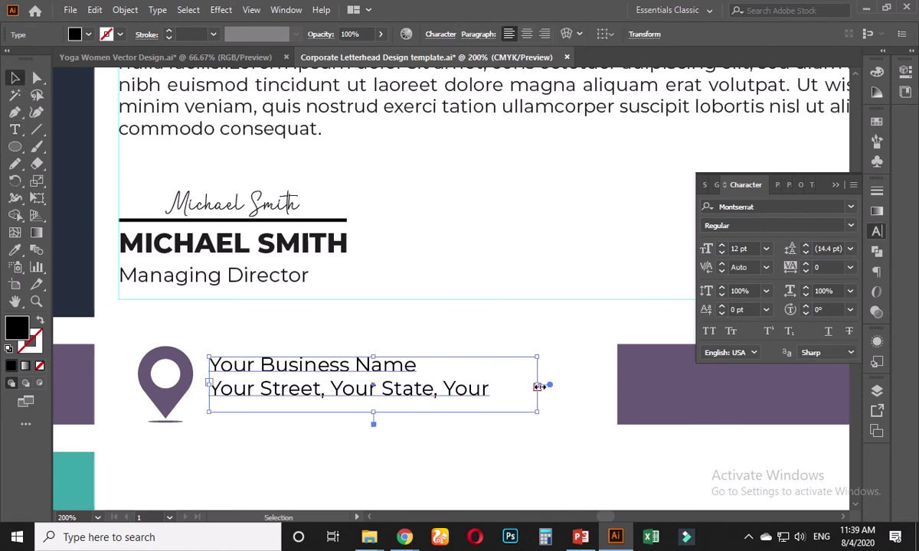
Step: Capture the contact area and circle the text frame's right edge in red
{"action": "key", "text": "Print"}
{"action": "left_click_drag", "start_coordinate": [55, 219], "coordinate": [652, 475]}
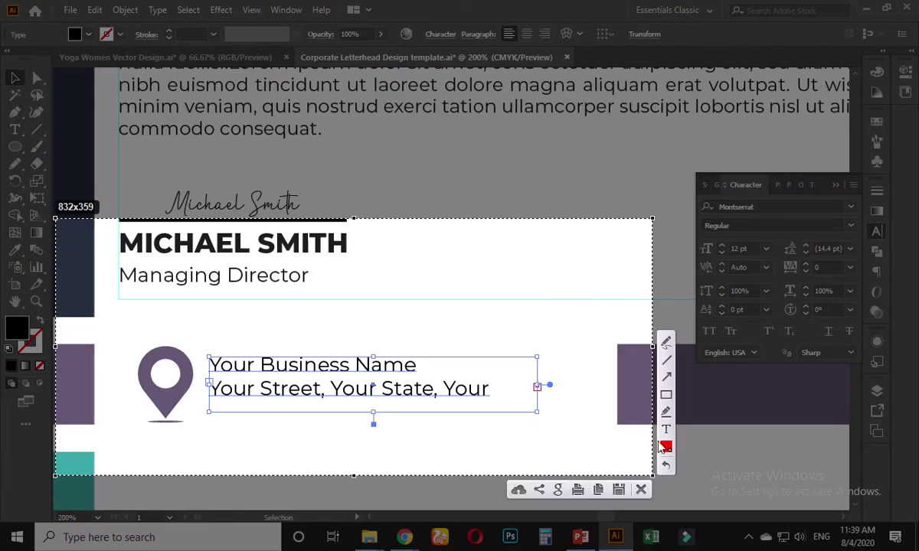
{"action": "left_click", "coordinate": [665, 342]}
{"action": "mouse_move", "coordinate": [558, 369]}
{"action": "left_mouse_down"}
{"action": "mouse_move", "coordinate": [540, 412]}
{"action": "mouse_move", "coordinate": [560, 365]}
{"action": "left_mouse_up"}
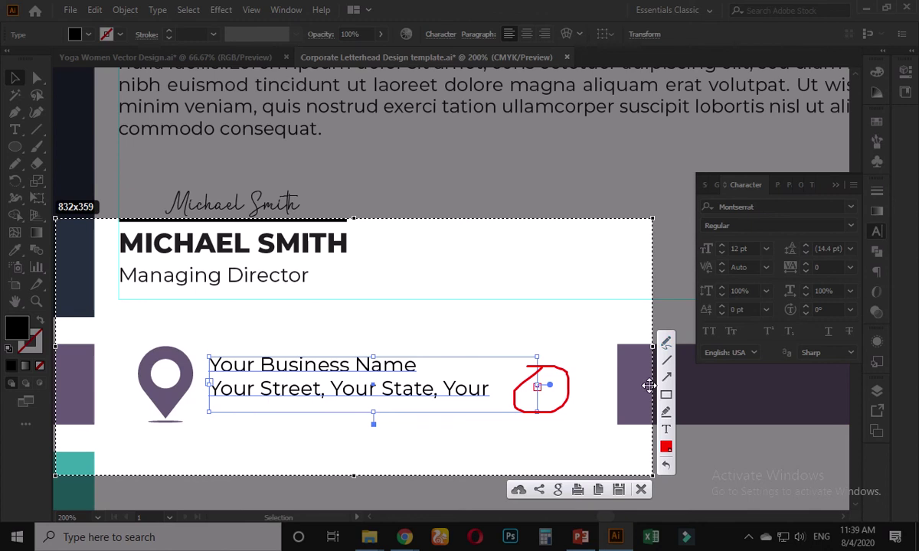
{"action": "key", "text": "Escape"}
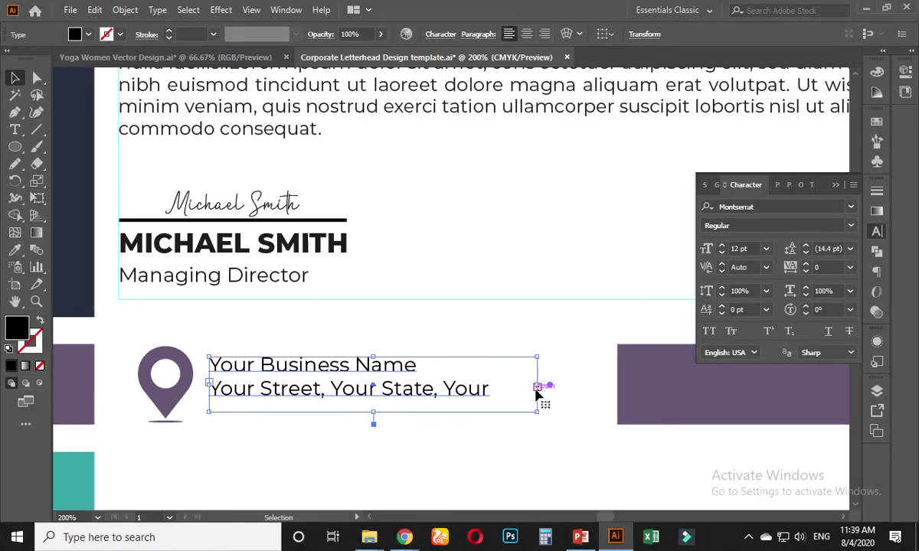
Step: Widen the address frame so 'Your Country' shows, then select 'Your Business Name'
{"action": "left_click_drag", "start_coordinate": [537, 385], "coordinate": [599, 391]}
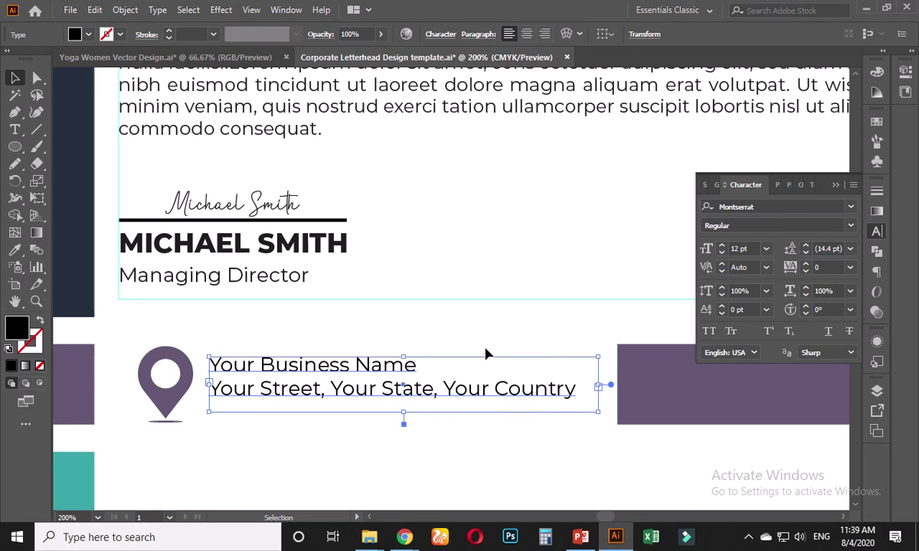
{"action": "key", "text": "t"}
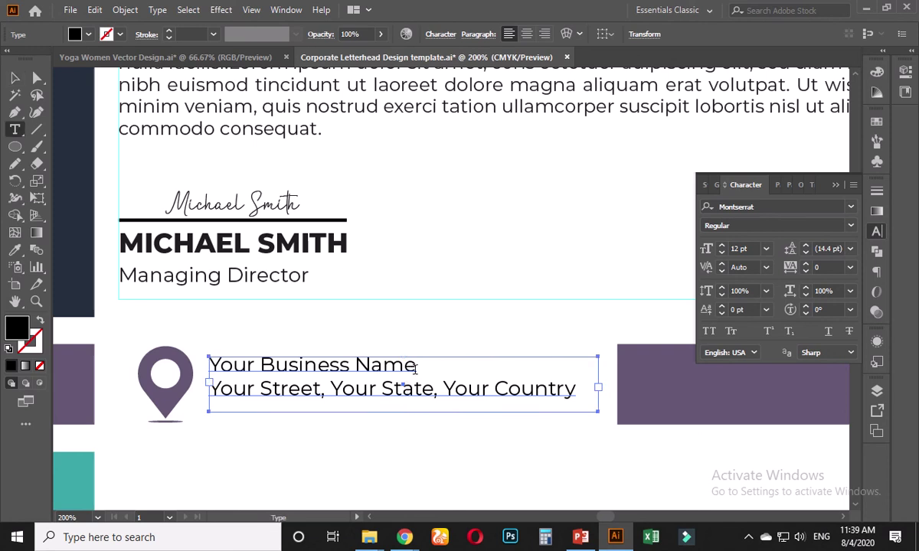
{"action": "left_click_drag", "start_coordinate": [416, 367], "coordinate": [320, 352]}
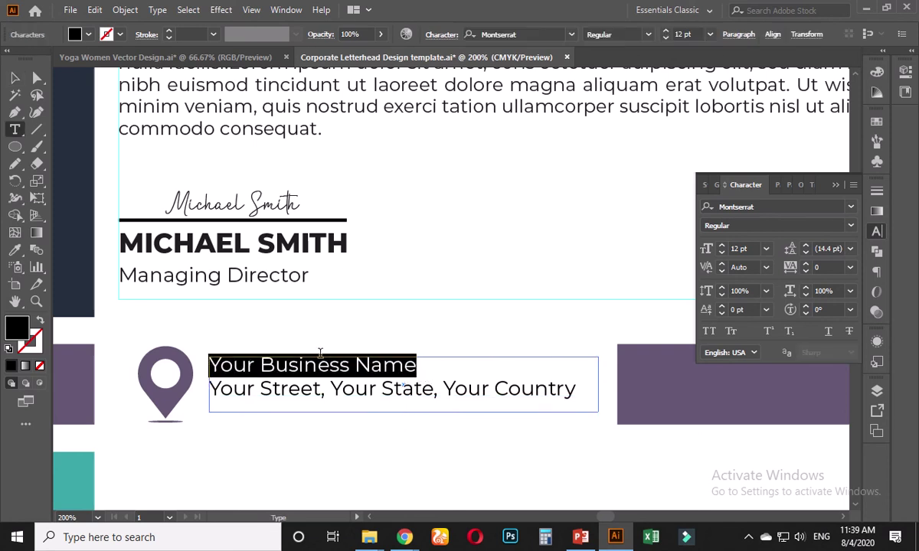
Step: Make 'Your Business Name' SemiBold and set the address line to 8 pt
{"action": "left_click", "coordinate": [850, 225]}
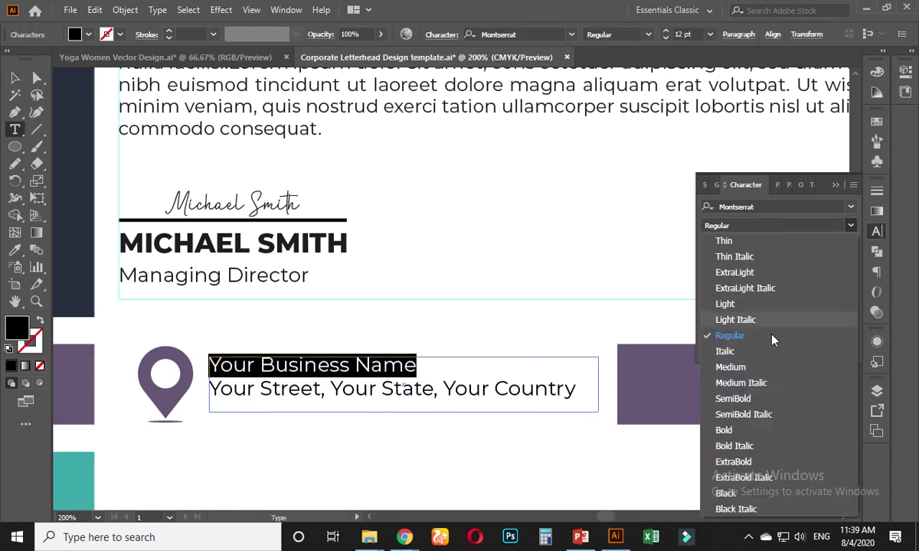
{"action": "left_click", "coordinate": [771, 395]}
{"action": "left_click", "coordinate": [450, 394]}
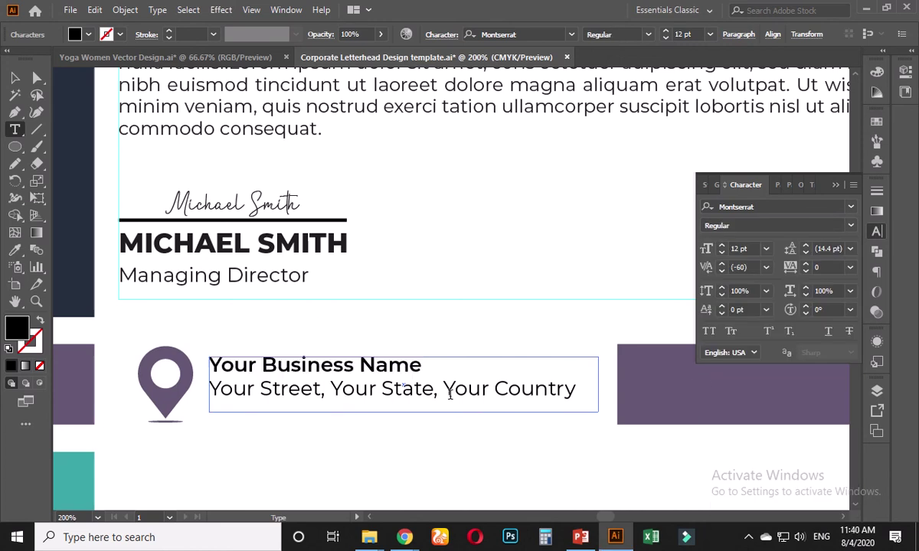
{"action": "left_click_drag", "start_coordinate": [573, 389], "coordinate": [198, 368]}
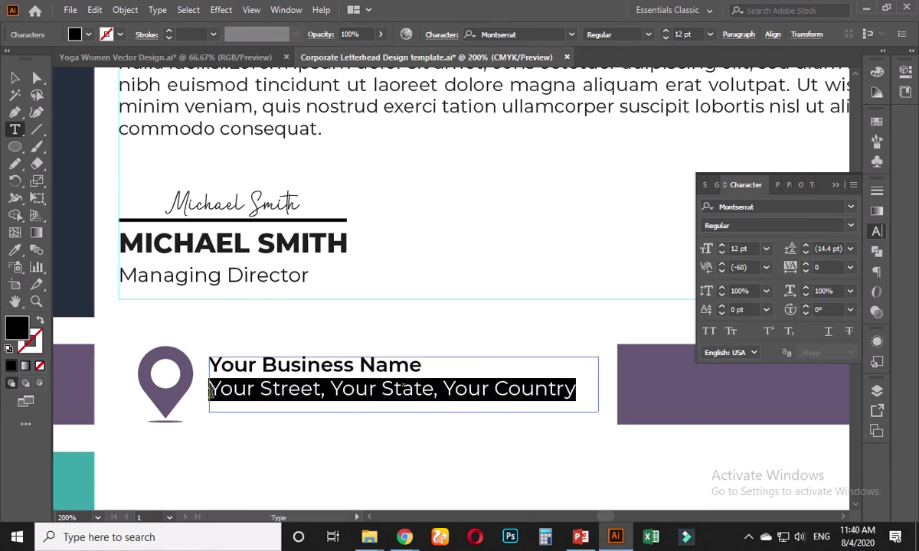
{"action": "left_click", "coordinate": [751, 248]}
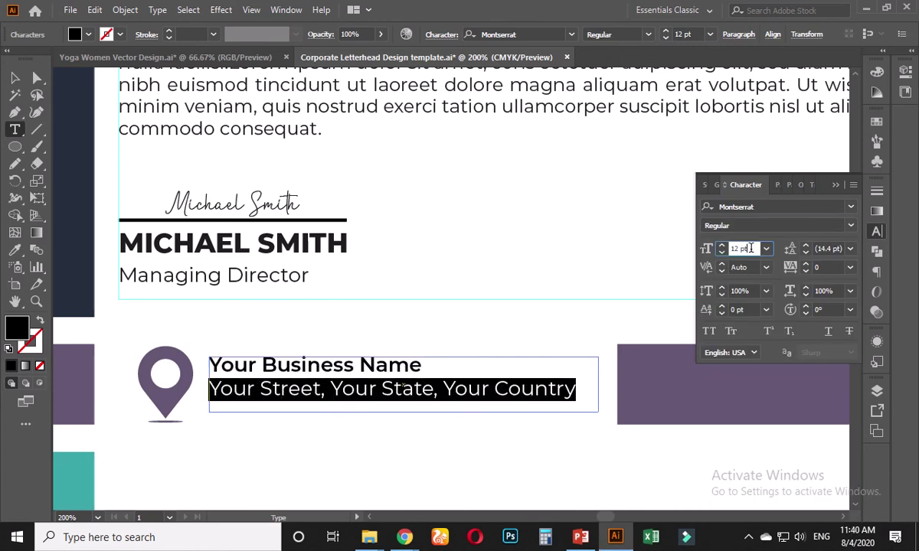
{"action": "scroll", "coordinate": [751, 248], "scroll_direction": "down", "scroll_amount": 3}
{"action": "scroll", "coordinate": [751, 248], "scroll_direction": "down", "scroll_amount": 1}
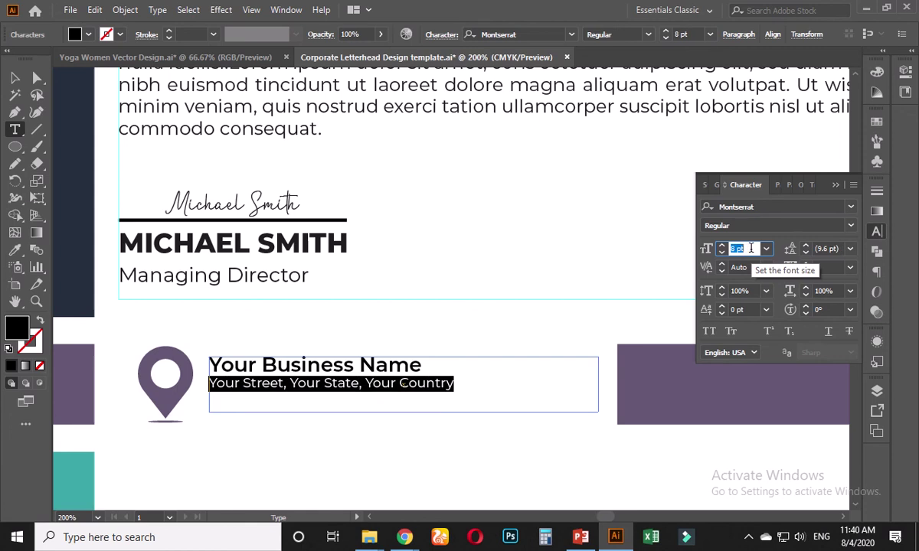
Step: Increase the letter tracking of 'Your Business Name'
{"action": "left_click_drag", "start_coordinate": [421, 367], "coordinate": [229, 370]}
{"action": "left_click", "coordinate": [825, 267]}
{"action": "scroll", "coordinate": [831, 267], "scroll_direction": "up", "scroll_amount": 20}
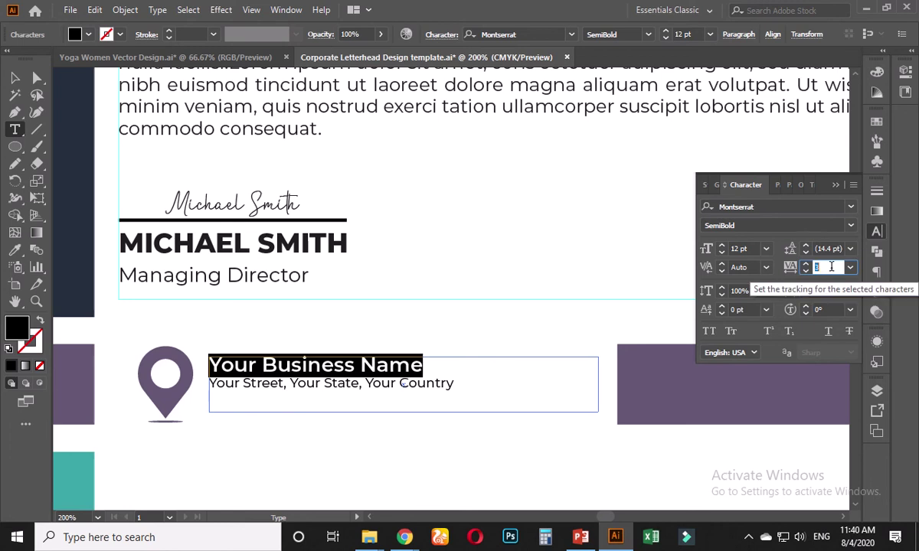
{"action": "scroll", "coordinate": [830, 267], "scroll_direction": "up", "scroll_amount": 10}
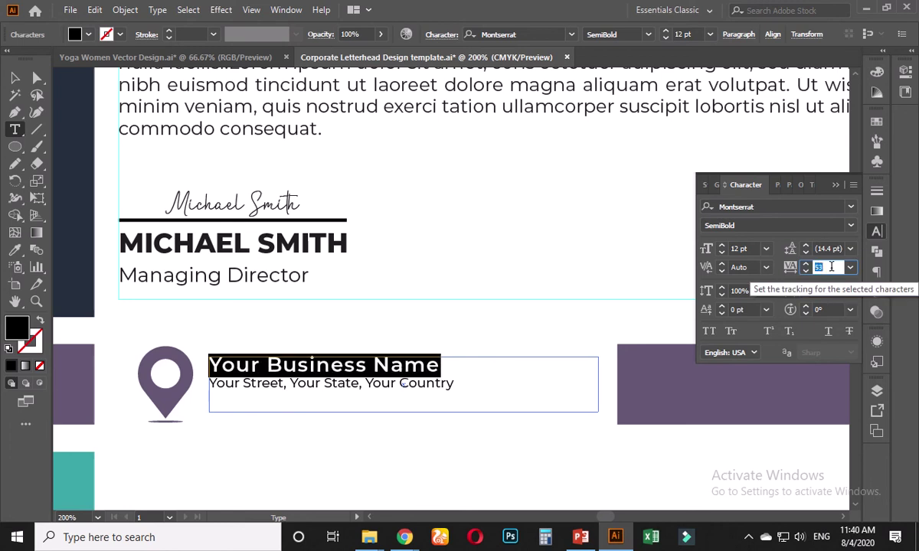
{"action": "scroll", "coordinate": [831, 267], "scroll_direction": "up", "scroll_amount": 2}
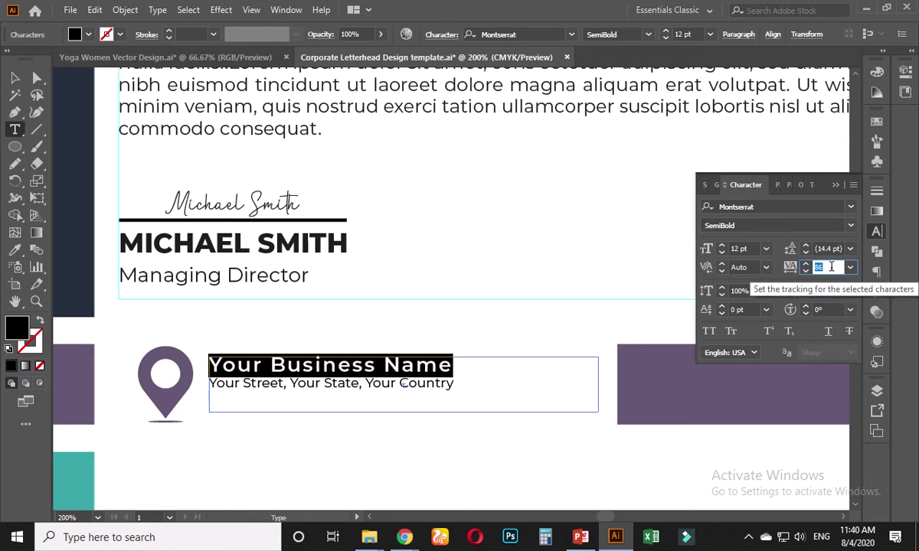
{"action": "left_click", "coordinate": [14, 77]}
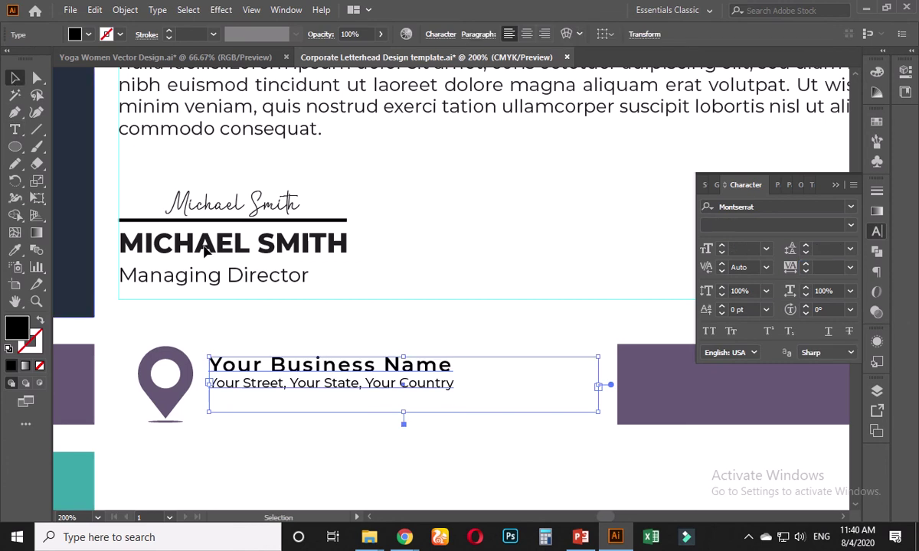
Step: Shrink the address text frame to fit its text and vertically centre it on the purple band
{"action": "left_click_drag", "start_coordinate": [402, 414], "coordinate": [403, 396]}
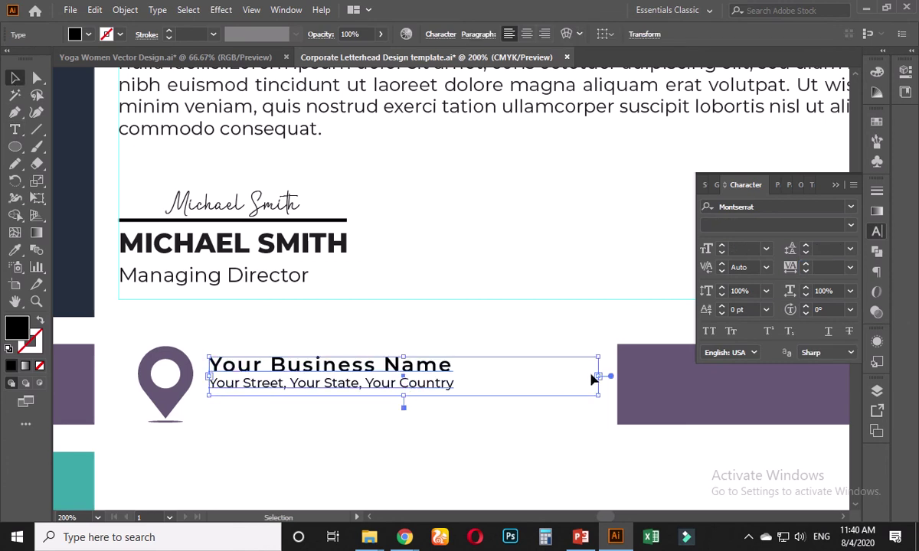
{"action": "left_click_drag", "start_coordinate": [599, 375], "coordinate": [468, 380]}
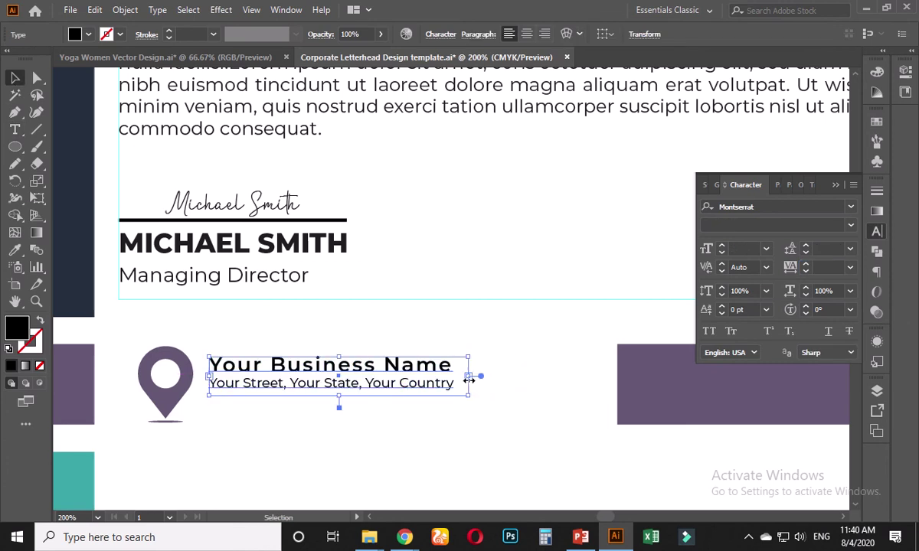
{"action": "left_click", "coordinate": [661, 400], "text": "shift"}
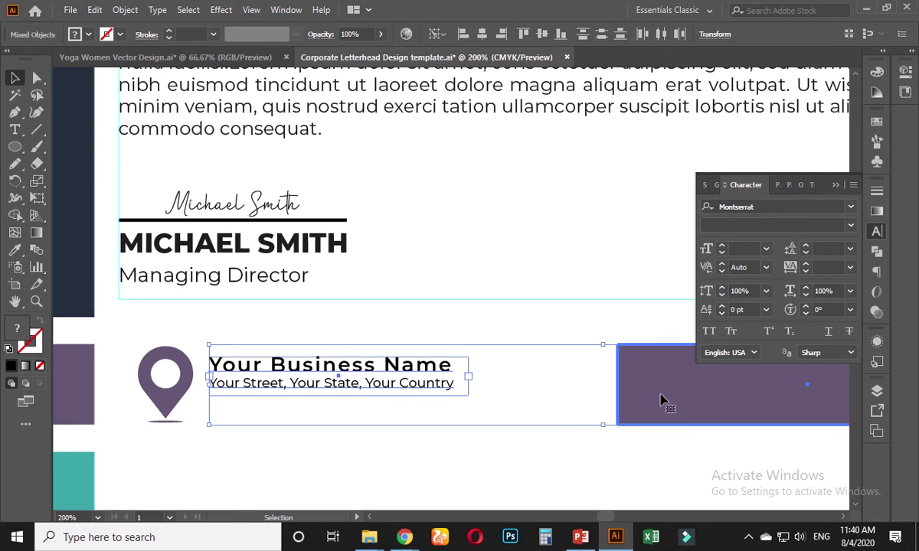
{"action": "left_click", "coordinate": [542, 34]}
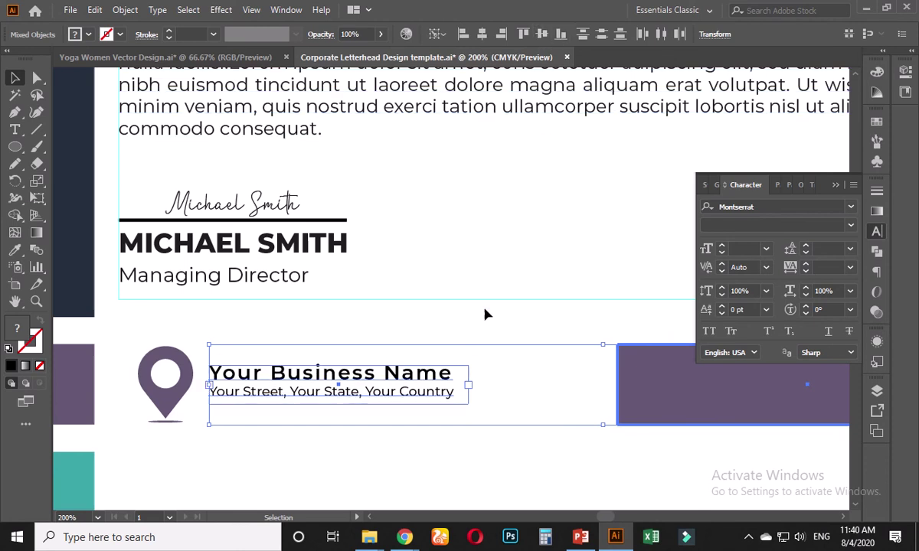
{"action": "left_click", "coordinate": [462, 323]}
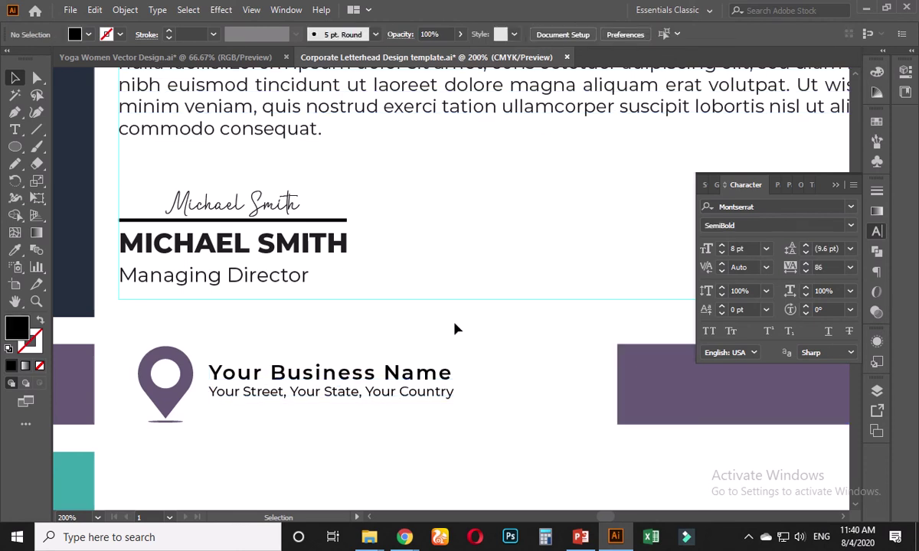
Step: Group the location pin with the address text and nudge the group slightly right
{"action": "scroll", "coordinate": [464, 351], "scroll_direction": "down", "scroll_amount": 1}
{"action": "scroll", "coordinate": [497, 412], "scroll_direction": "down", "scroll_amount": 2}
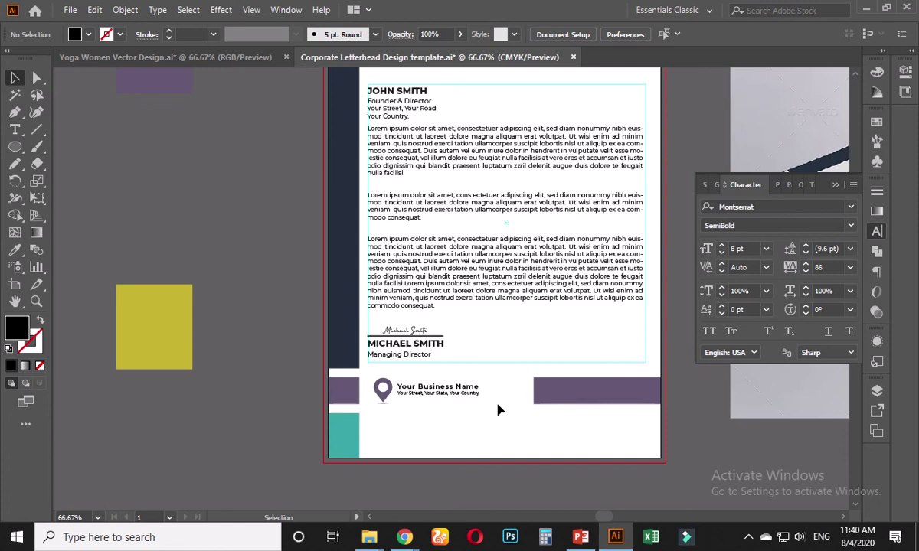
{"action": "scroll", "coordinate": [451, 410], "scroll_direction": "up", "scroll_amount": 2}
{"action": "left_click", "coordinate": [420, 366]}
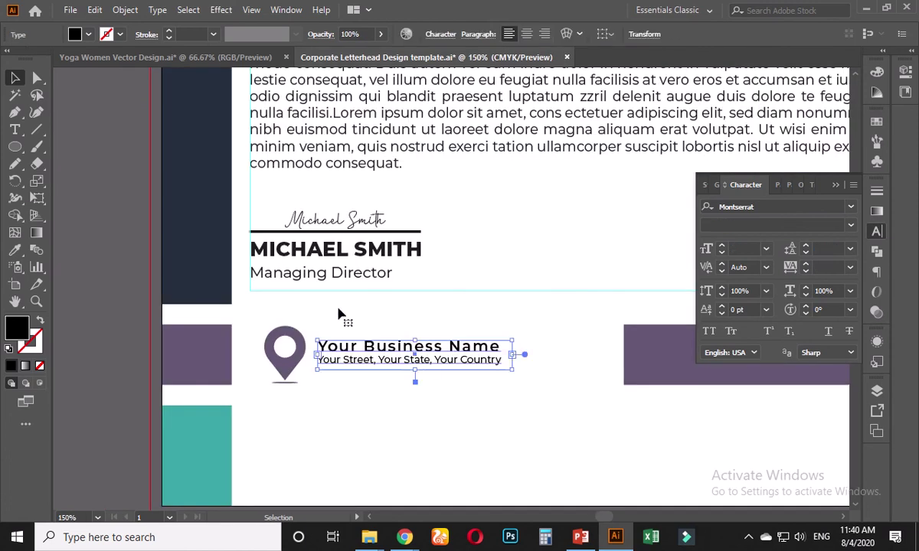
{"action": "left_click", "coordinate": [297, 353], "text": "shift"}
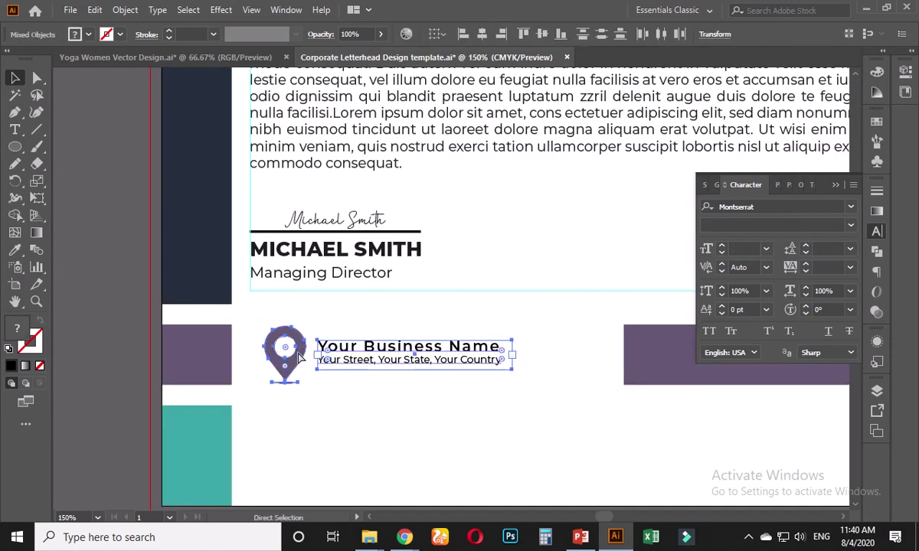
{"action": "key", "text": "ctrl+g"}
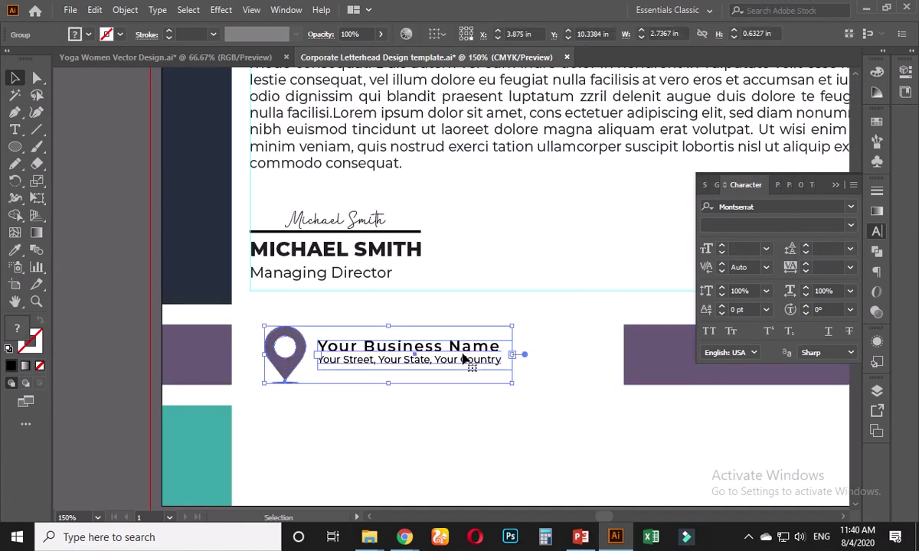
{"action": "left_click_drag", "start_coordinate": [468, 360], "coordinate": [494, 358]}
{"action": "left_click", "coordinate": [501, 430]}
Step: Pan to show the letterhead beside its mockup photo and close the Character panel
{"action": "scroll", "coordinate": [500, 430], "scroll_direction": "down", "scroll_amount": 2}
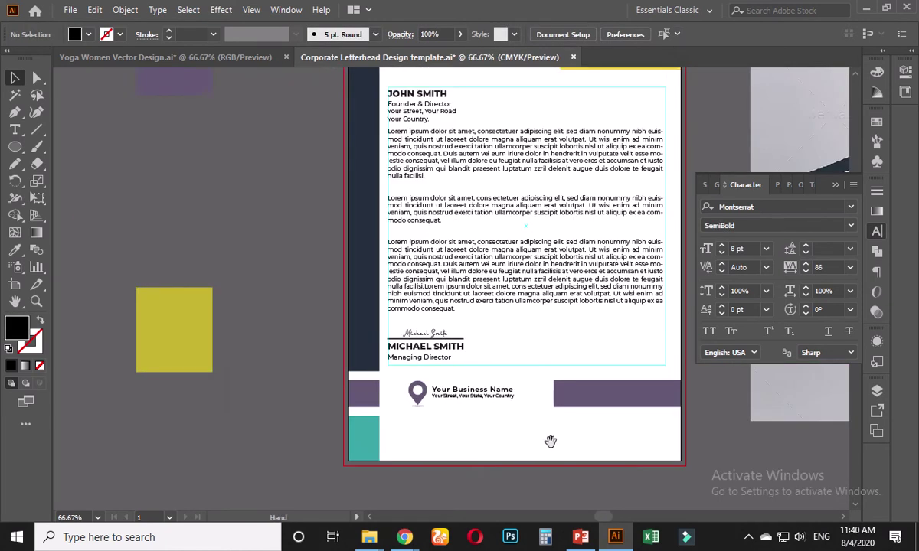
{"action": "left_click_drag", "start_coordinate": [549, 442], "coordinate": [304, 441]}
{"action": "scroll", "coordinate": [363, 428], "scroll_direction": "down", "scroll_amount": 1}
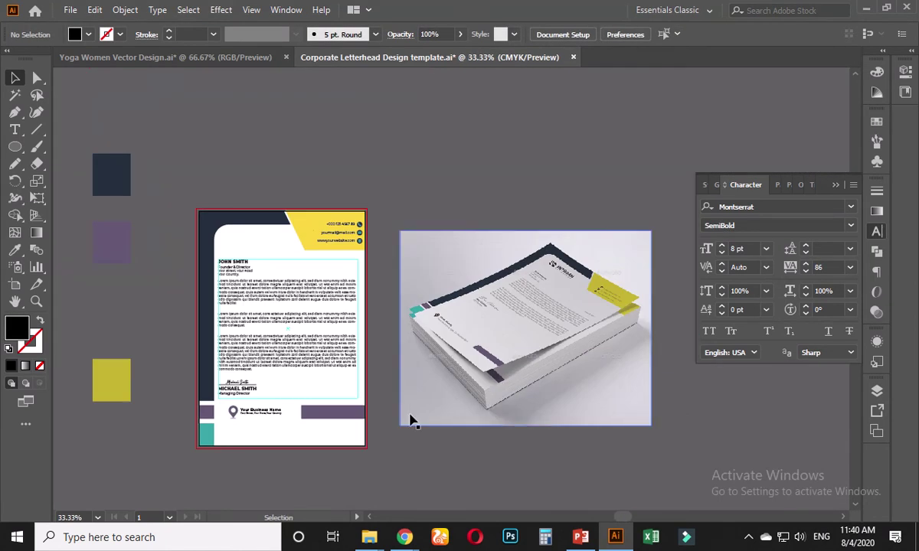
{"action": "scroll", "coordinate": [260, 442], "scroll_direction": "up", "scroll_amount": 2}
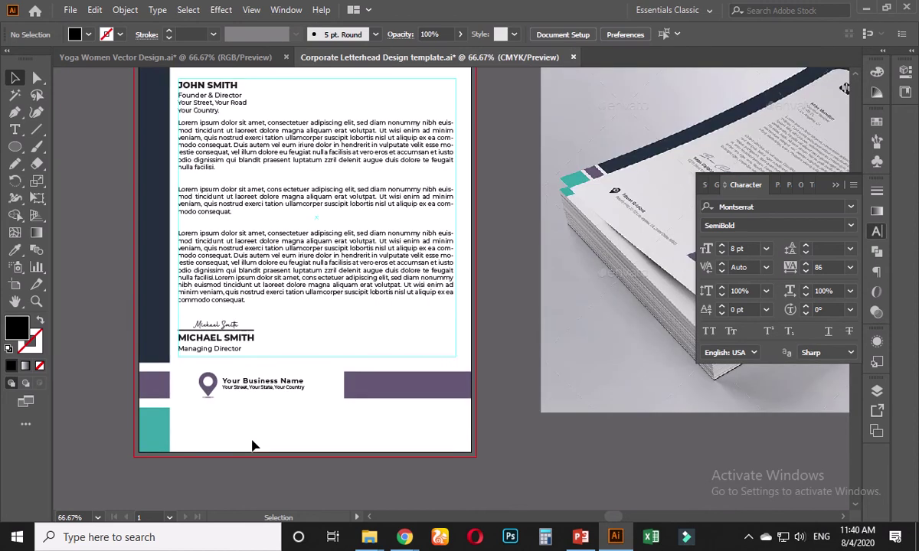
{"action": "scroll", "coordinate": [251, 444], "scroll_direction": "up", "scroll_amount": 1}
{"action": "scroll", "coordinate": [251, 443], "scroll_direction": "down", "scroll_amount": 1}
{"action": "left_click_drag", "start_coordinate": [493, 258], "coordinate": [475, 331]}
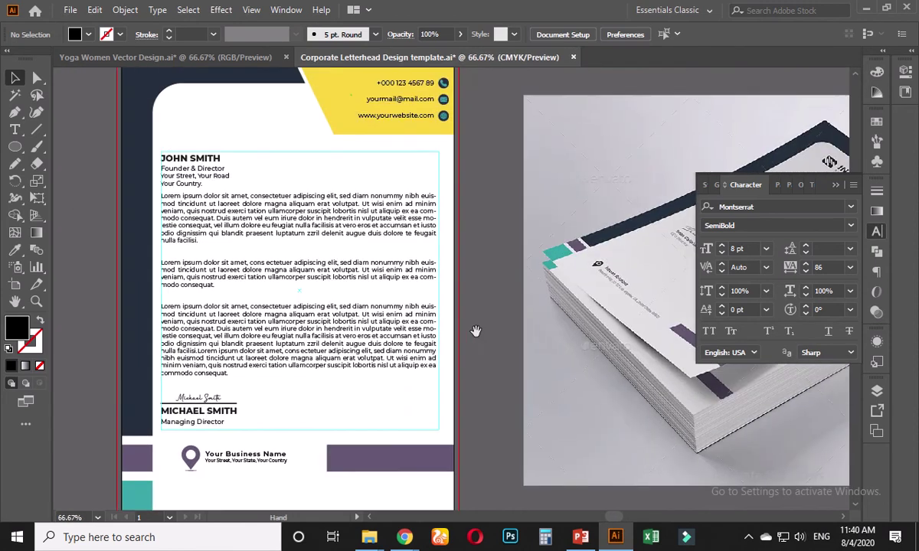
{"action": "left_click", "coordinate": [835, 184]}
{"action": "scroll", "coordinate": [544, 313], "scroll_direction": "down", "scroll_amount": 1}
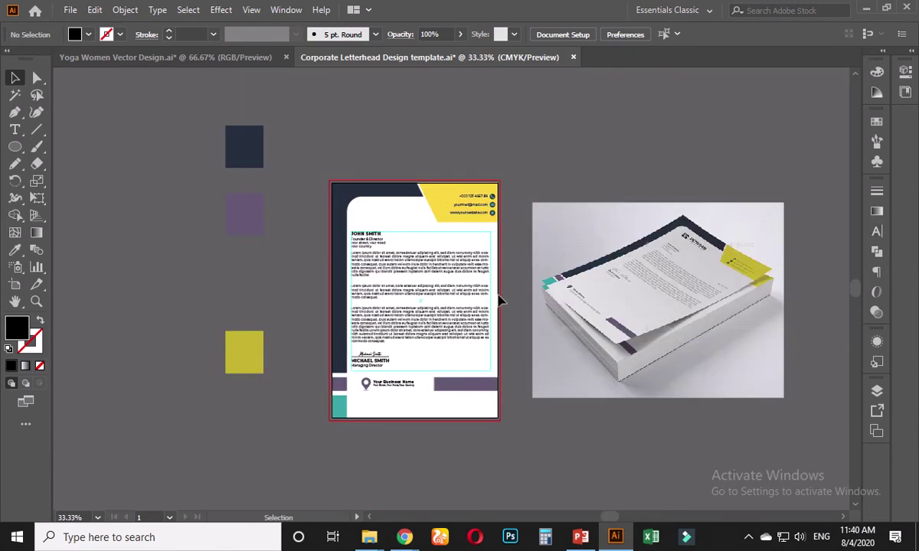
{"action": "key", "text": "ctrl"}
{"action": "key", "text": "ctrl+shift+s"}
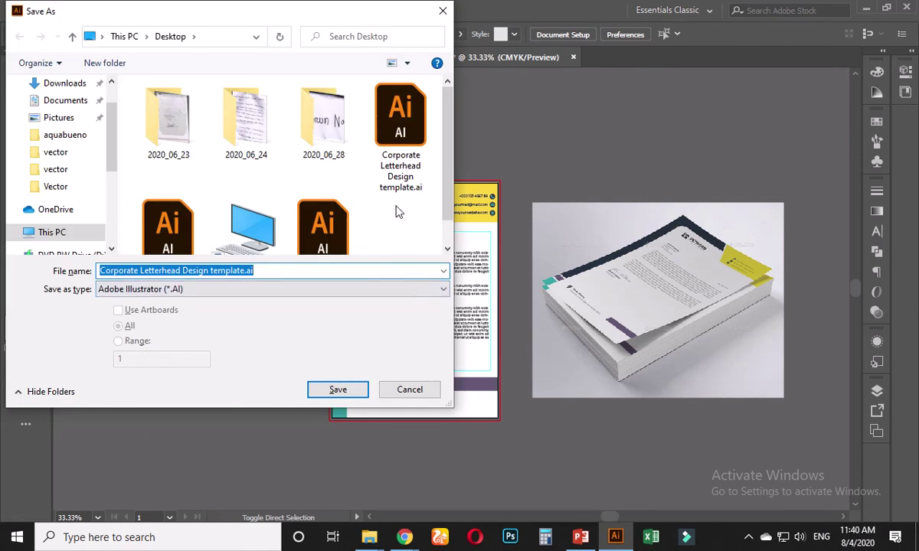
{"action": "left_click", "coordinate": [268, 289]}
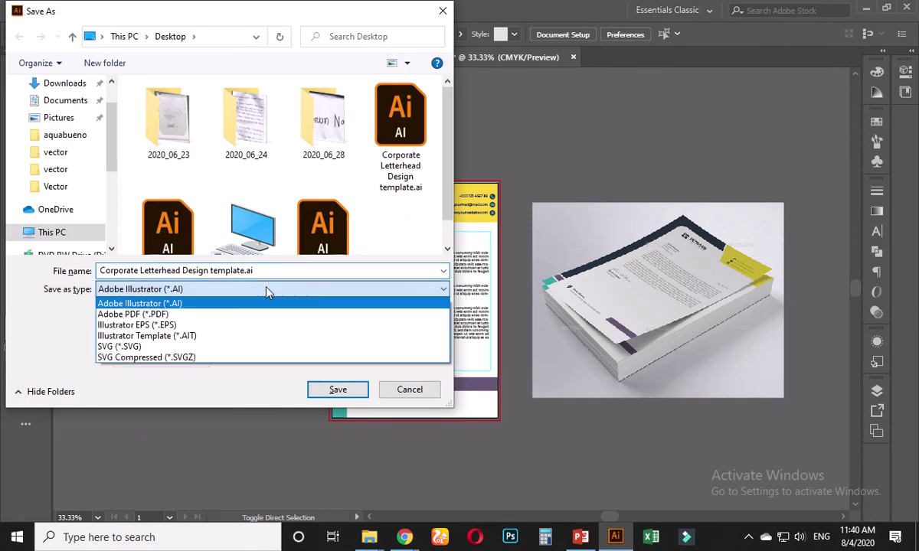
{"action": "left_click", "coordinate": [176, 305]}
{"action": "key", "text": "Return"}
{"action": "key", "text": "Return"}
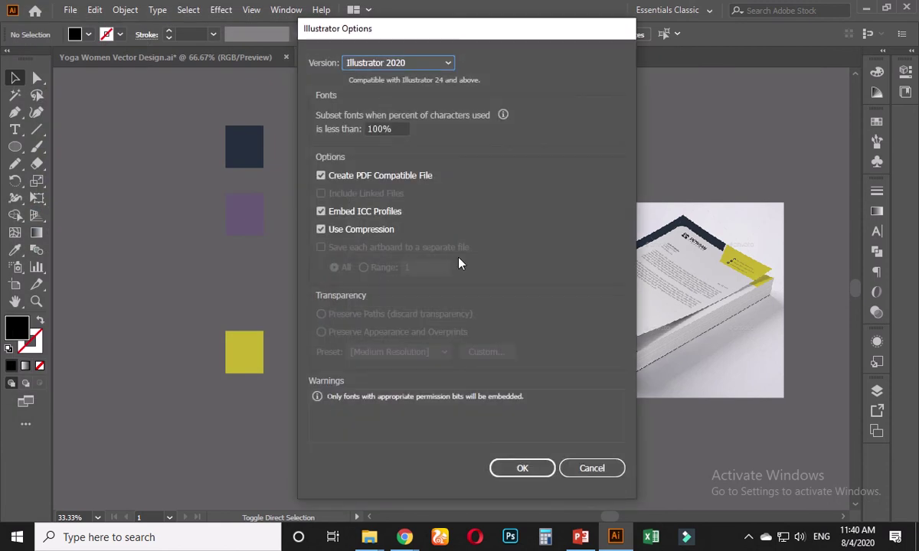
{"action": "key", "text": "Return"}
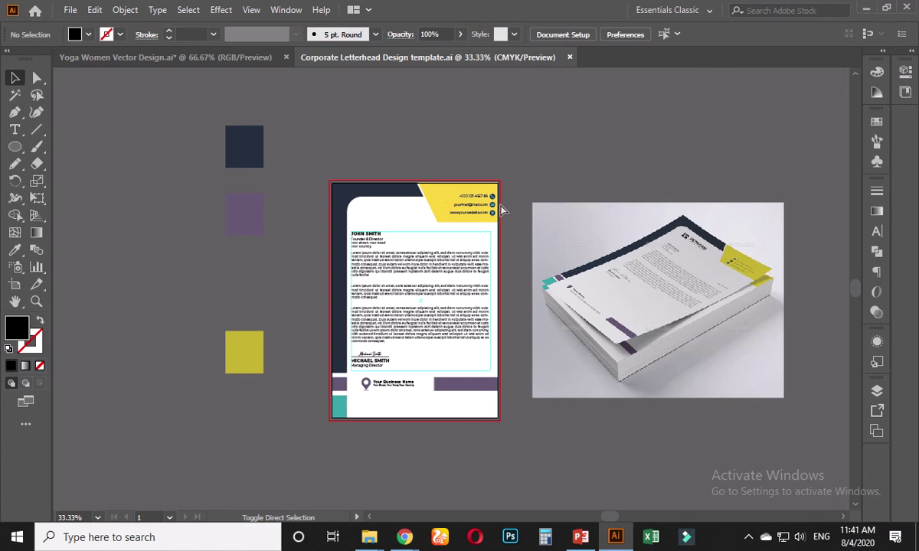
{"action": "left_click", "coordinate": [70, 10]}
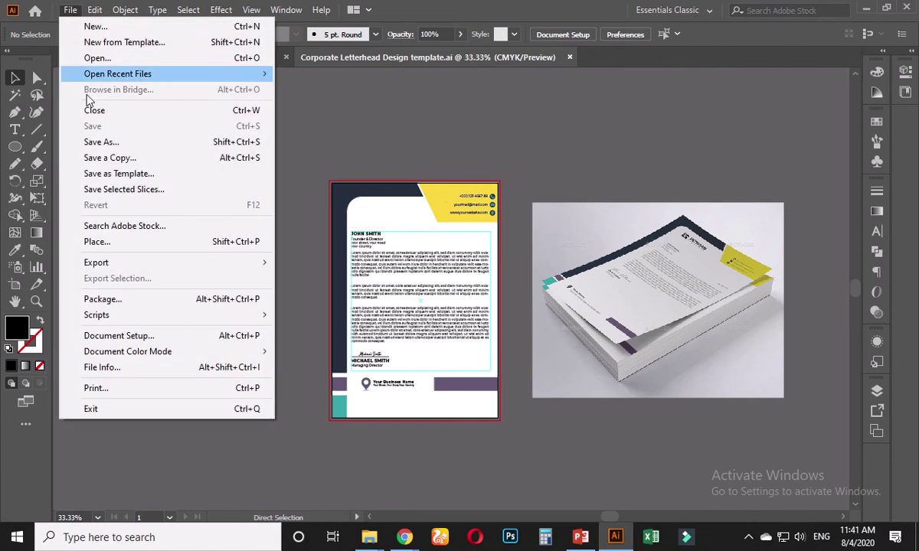
{"action": "left_click", "coordinate": [115, 152]}
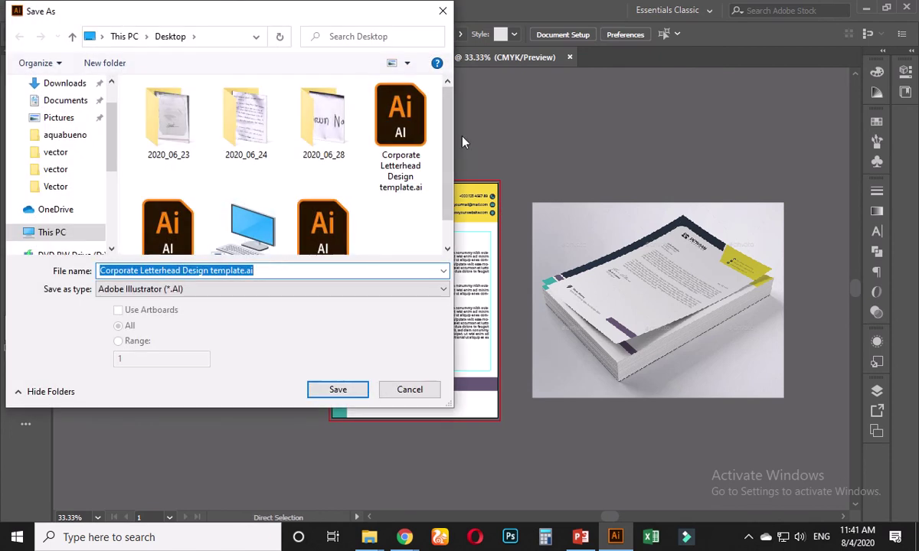
{"action": "left_click", "coordinate": [447, 153]}
{"action": "scroll", "coordinate": [421, 187], "scroll_direction": "down", "scroll_amount": 1}
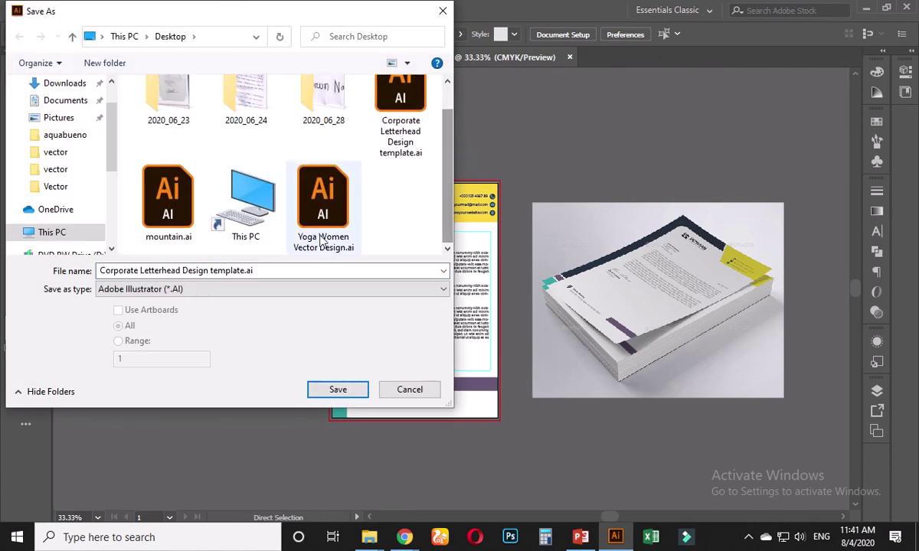
{"action": "left_click", "coordinate": [232, 295]}
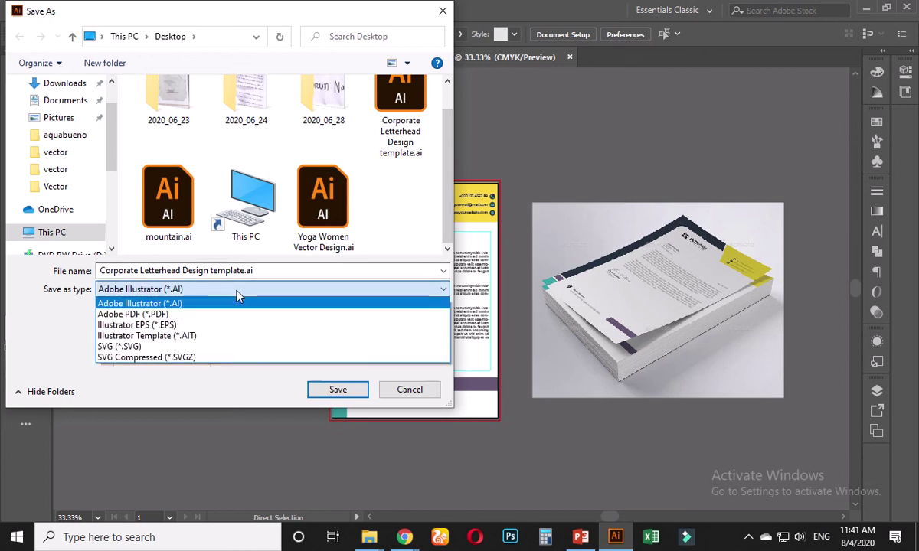
{"action": "left_click", "coordinate": [128, 327]}
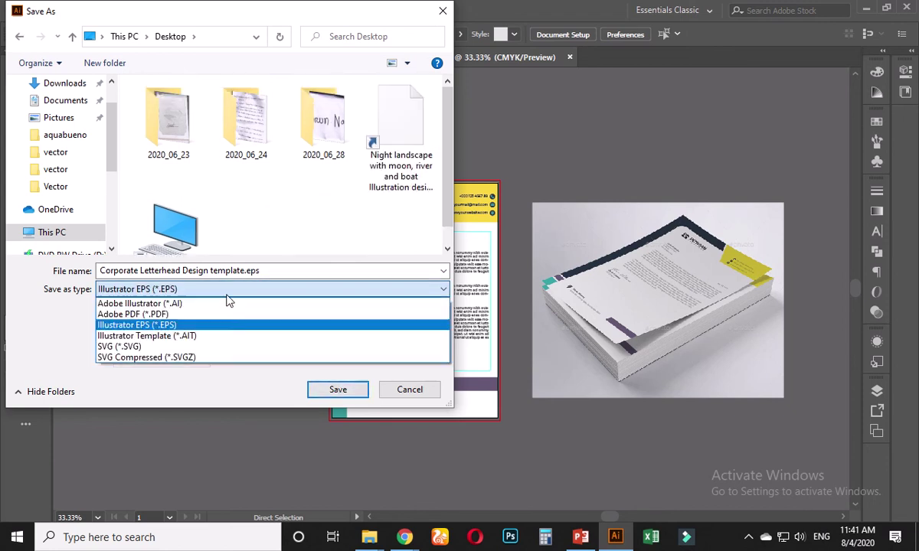
{"action": "left_click", "coordinate": [153, 313]}
{"action": "left_click", "coordinate": [409, 389]}
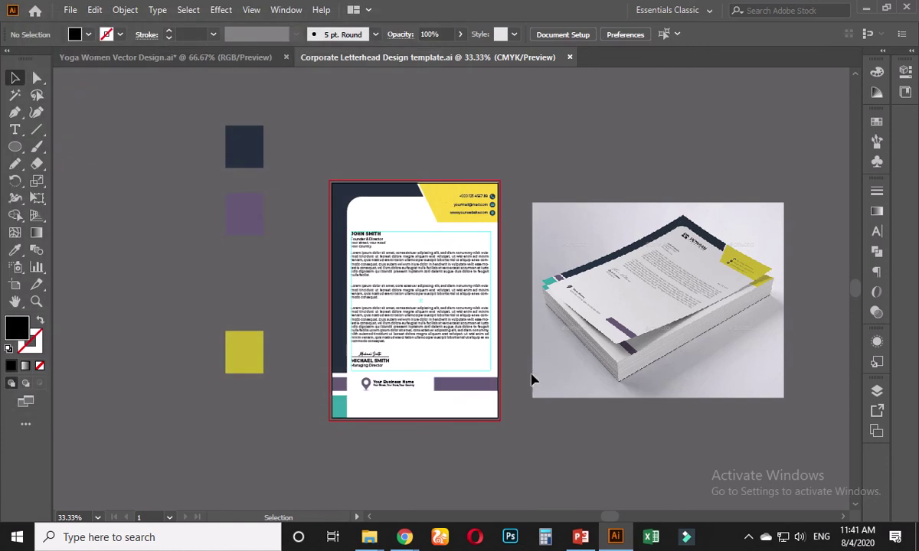
Step: In the browser's letterhead search tab, search Google for 'what is the meaning of eps'
{"action": "left_click", "coordinate": [386, 505]}
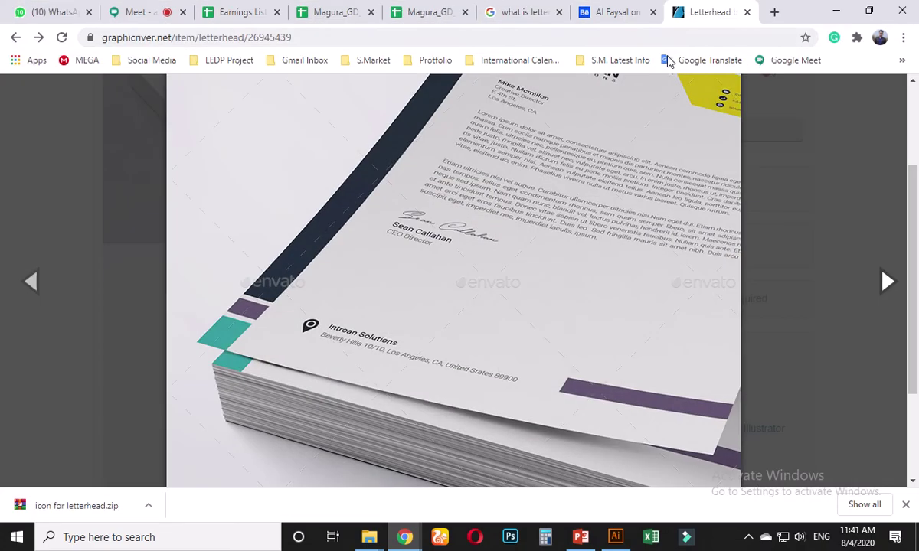
{"action": "left_click", "coordinate": [511, 15]}
{"action": "left_click", "coordinate": [392, 36]}
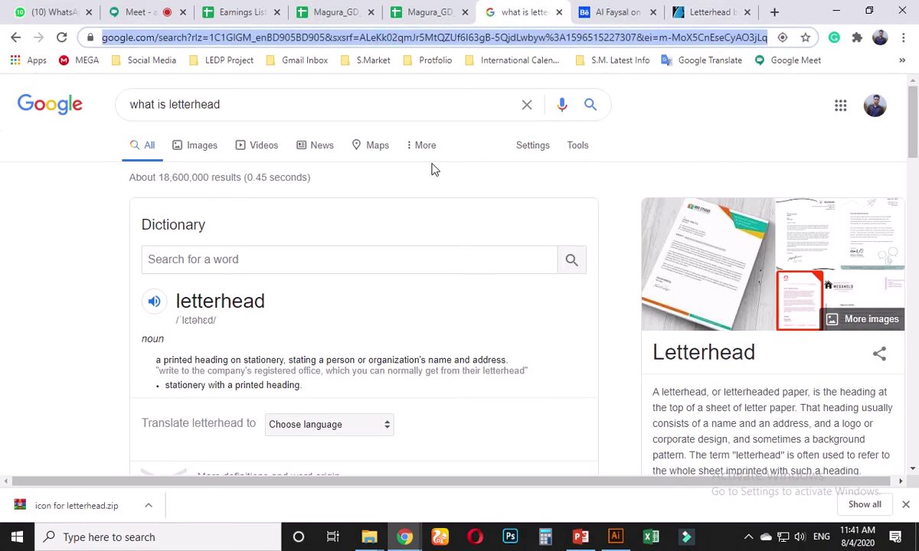
{"action": "type", "text": "eps"}
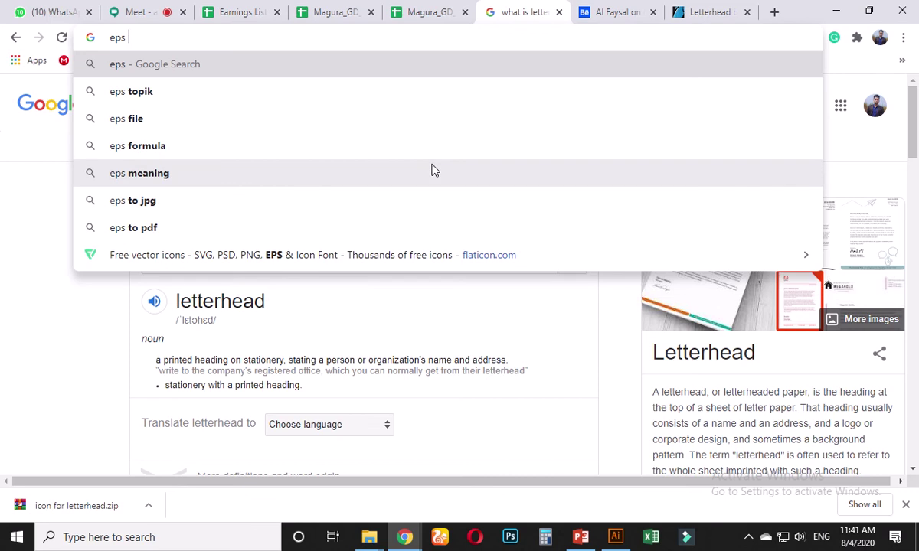
{"action": "key", "text": "Escape"}
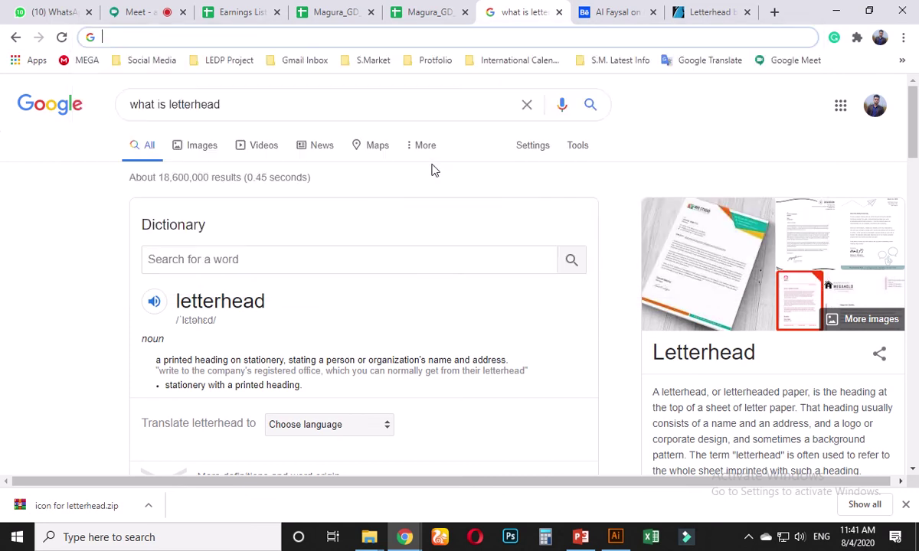
{"action": "type", "text": "what"}
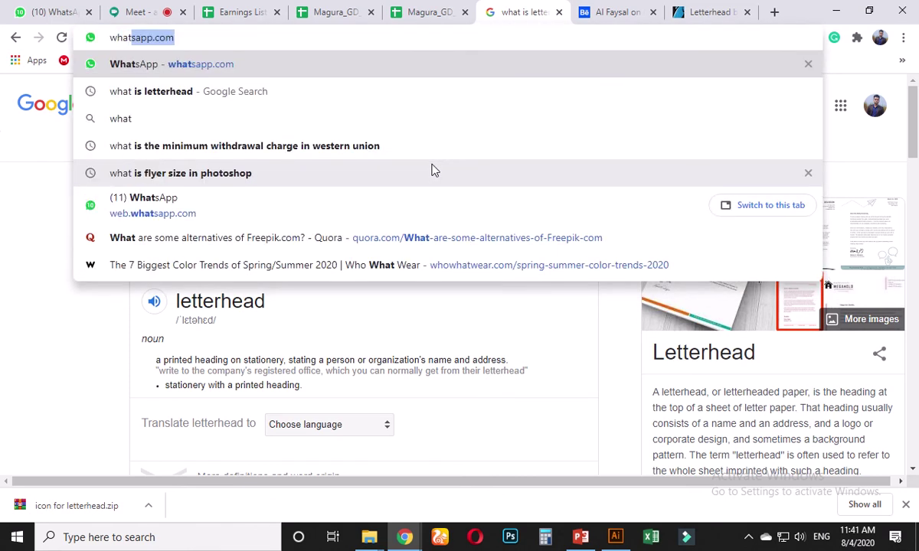
{"action": "type", "text": " is the meaning of"}
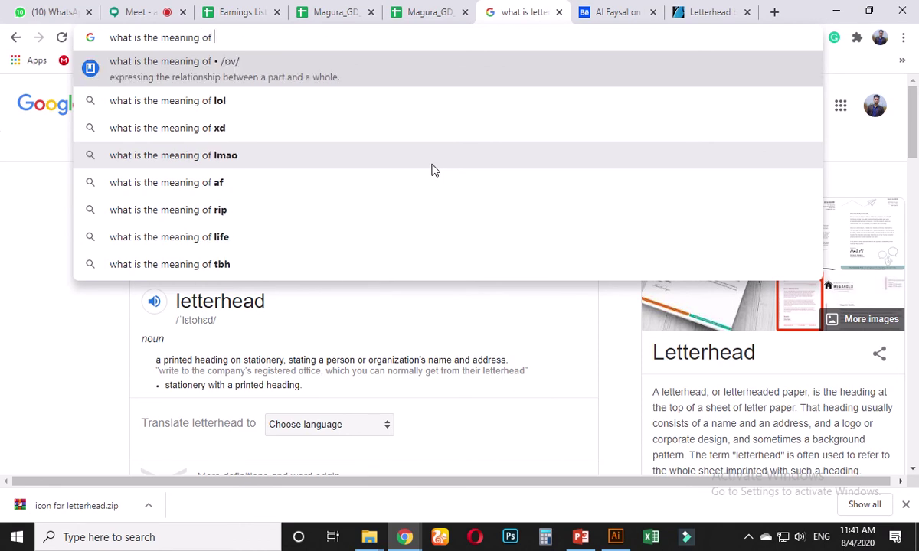
{"action": "type", "text": " eps"}
{"action": "key", "text": "Return"}
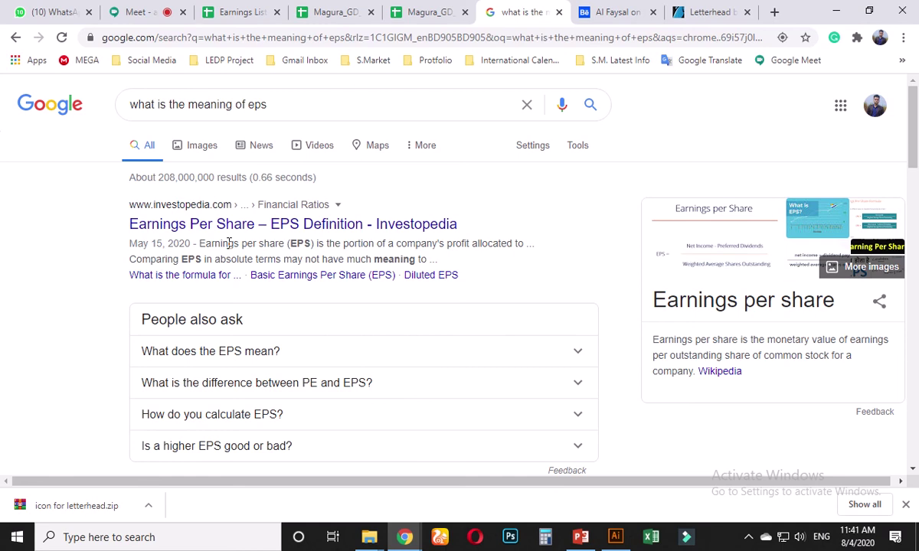
Step: Refine the search to 'what is the meaning of eps file format'
{"action": "left_click", "coordinate": [261, 108]}
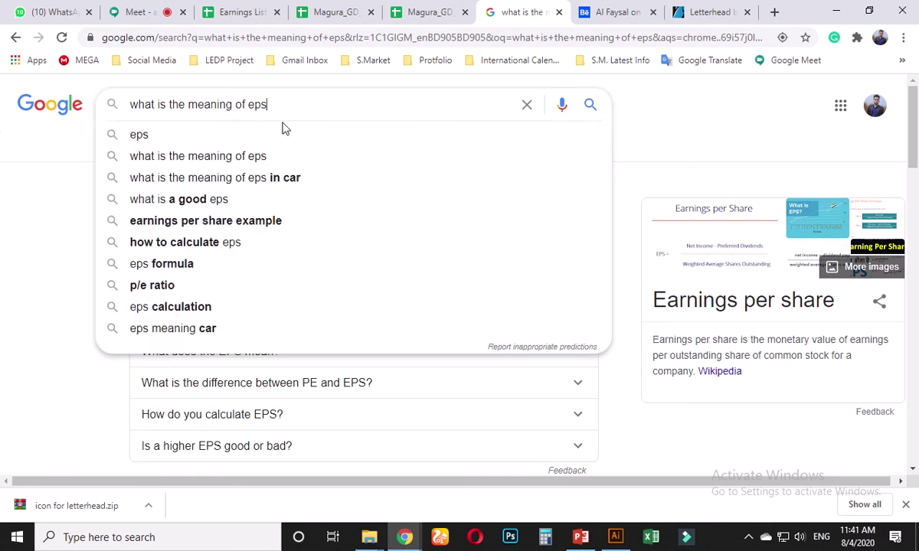
{"action": "type", "text": "fil"}
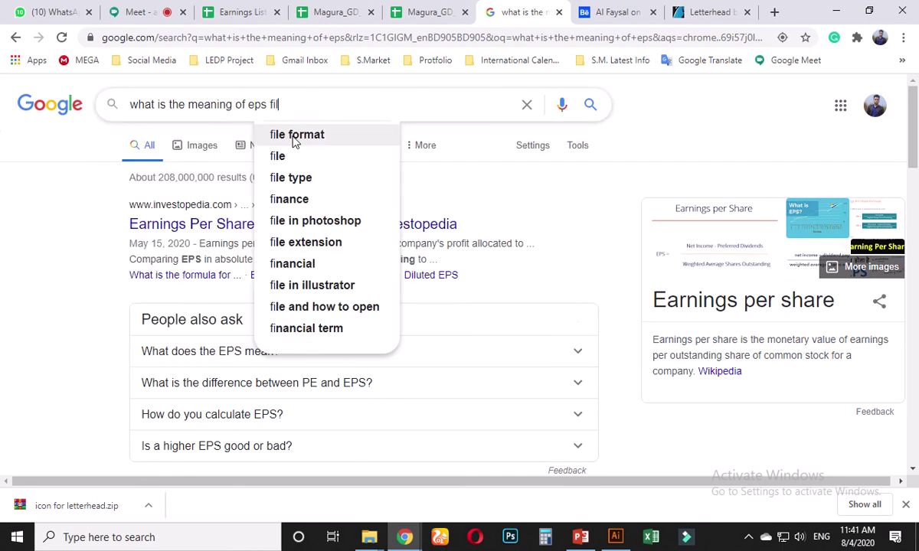
{"action": "type", "text": "e"}
{"action": "key", "text": "Down"}
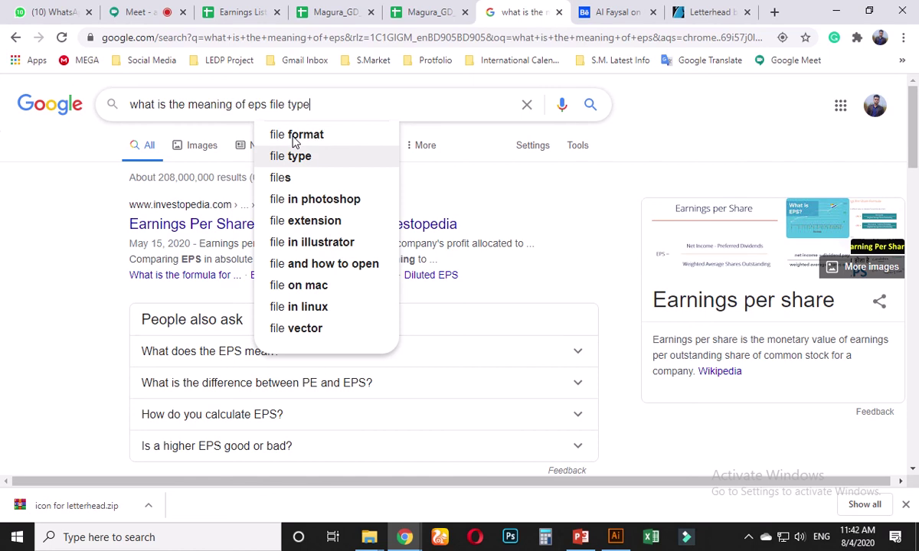
{"action": "left_click", "coordinate": [294, 140]}
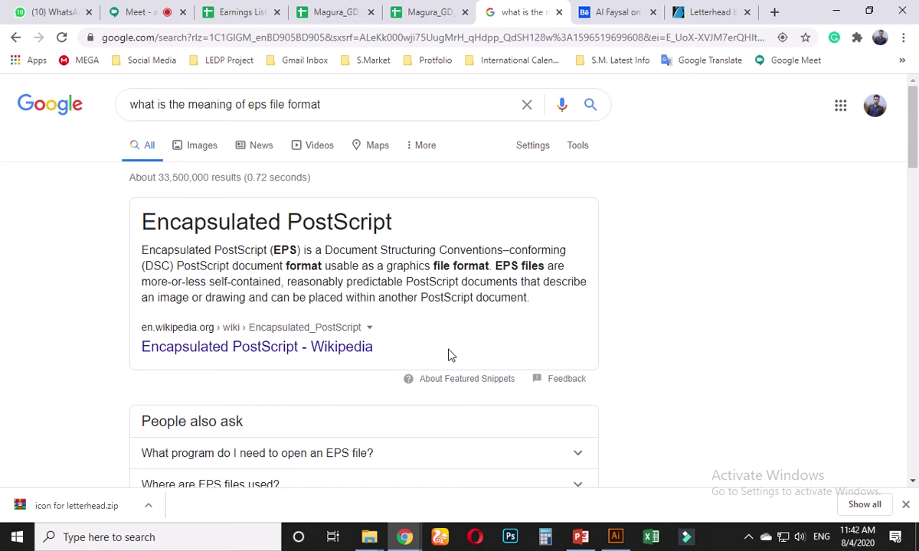
Step: Search 'what is the meaning of pdf file format' and review the results
{"action": "left_click", "coordinate": [265, 105]}
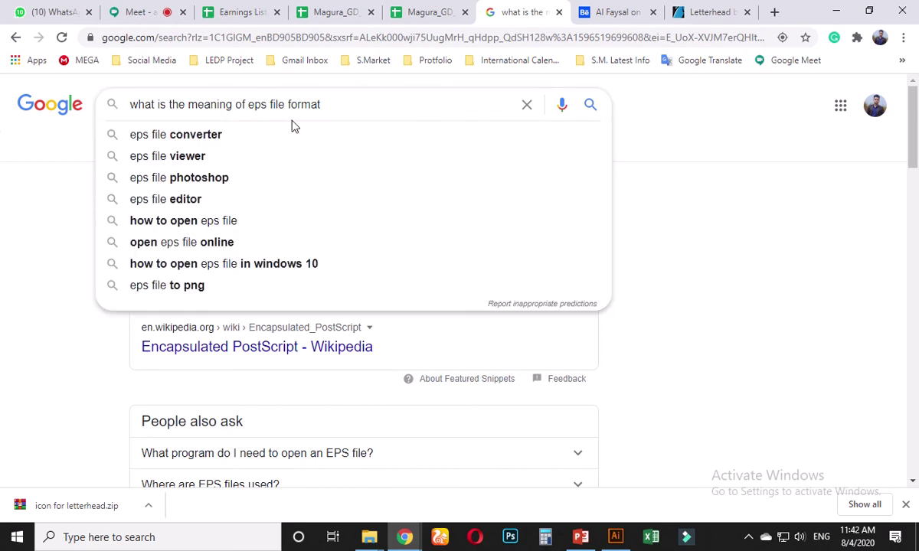
{"action": "key", "text": "BackSpace"}
{"action": "key", "text": "BackSpace"}
{"action": "key", "text": "BackSpace"}
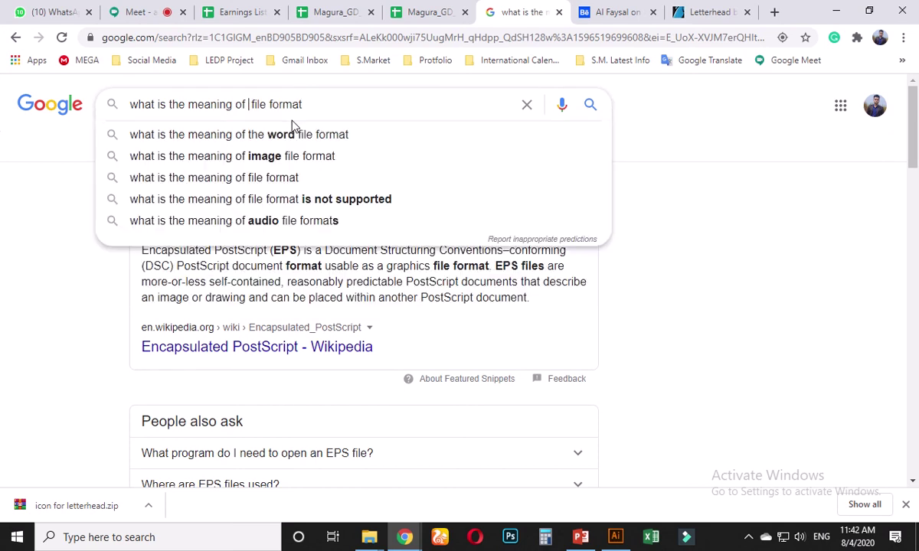
{"action": "type", "text": "pdf"}
{"action": "key", "text": "Return"}
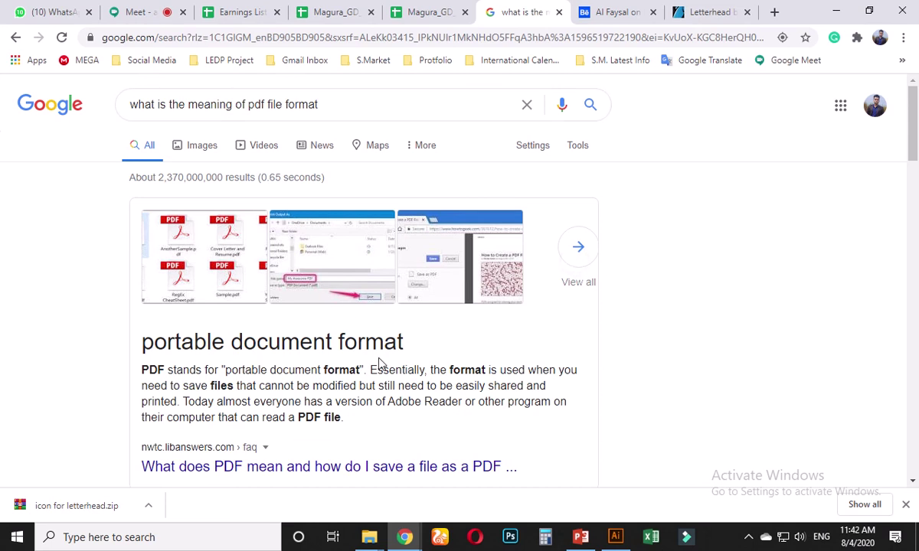
{"action": "scroll", "coordinate": [357, 340], "scroll_direction": "down", "scroll_amount": 3}
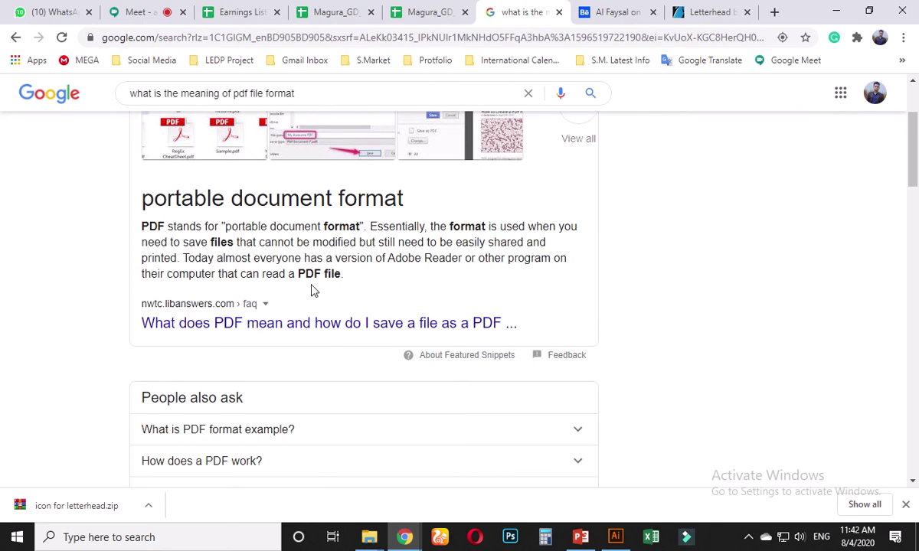
{"action": "scroll", "coordinate": [287, 349], "scroll_direction": "up", "scroll_amount": 3}
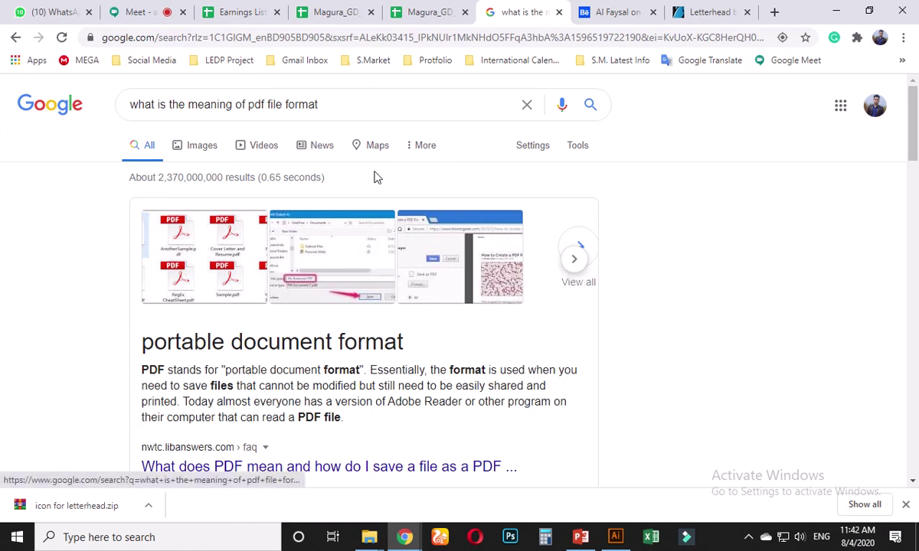
{"action": "scroll", "coordinate": [345, 430], "scroll_direction": "down", "scroll_amount": 5}
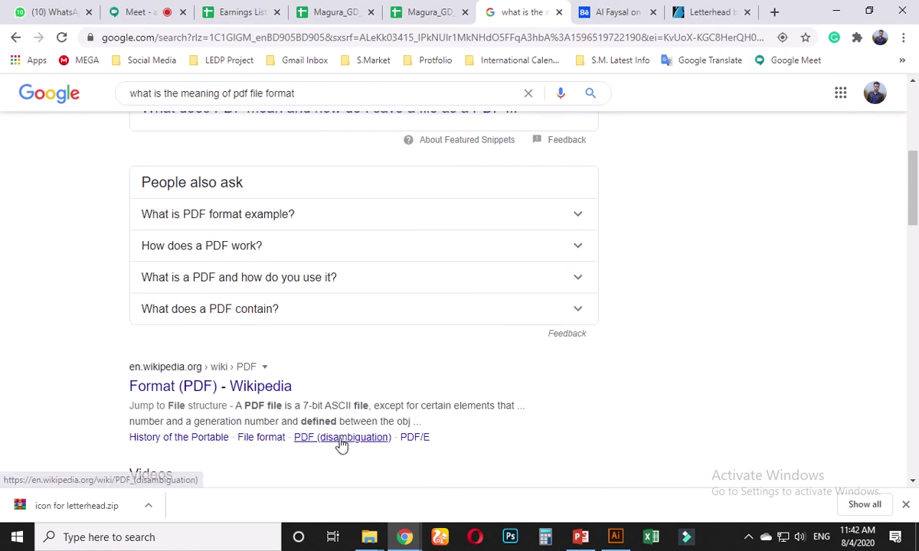
{"action": "scroll", "coordinate": [300, 301], "scroll_direction": "up", "scroll_amount": 5}
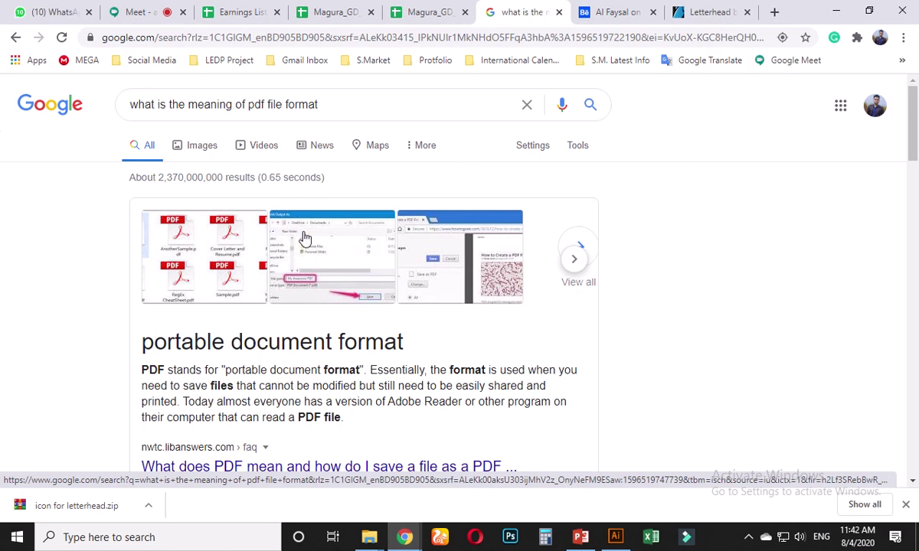
Step: Minimize the browser to view the letterhead, then restore the search results
{"action": "left_click", "coordinate": [836, 12]}
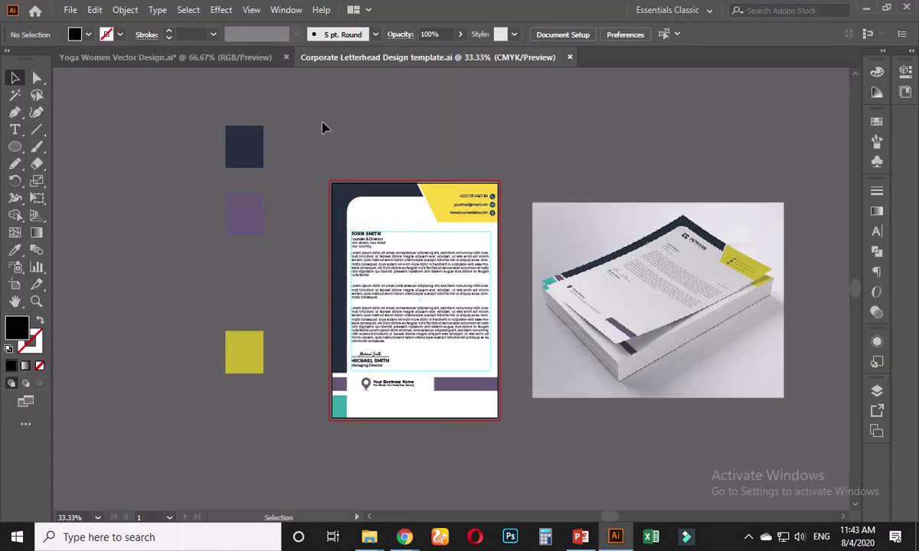
{"action": "mouse_move", "coordinate": [404, 536]}
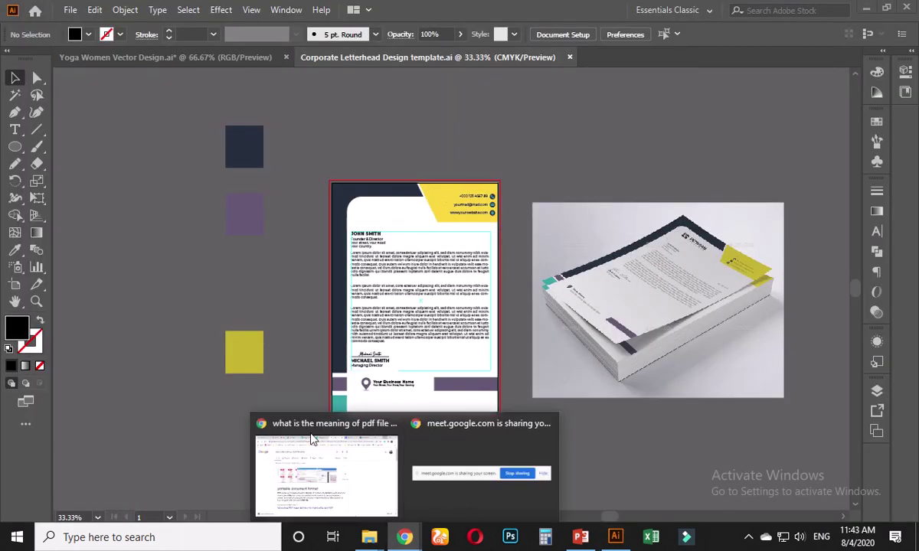
{"action": "left_click", "coordinate": [312, 439]}
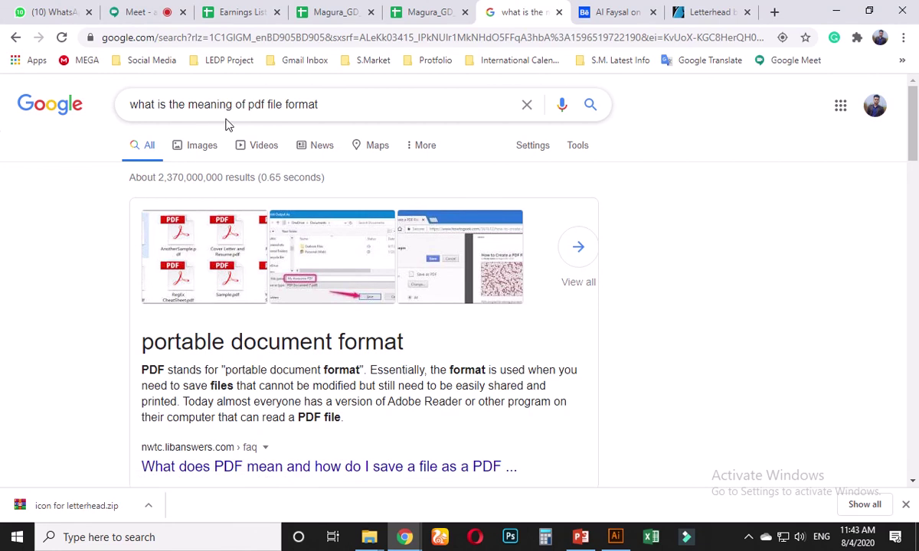
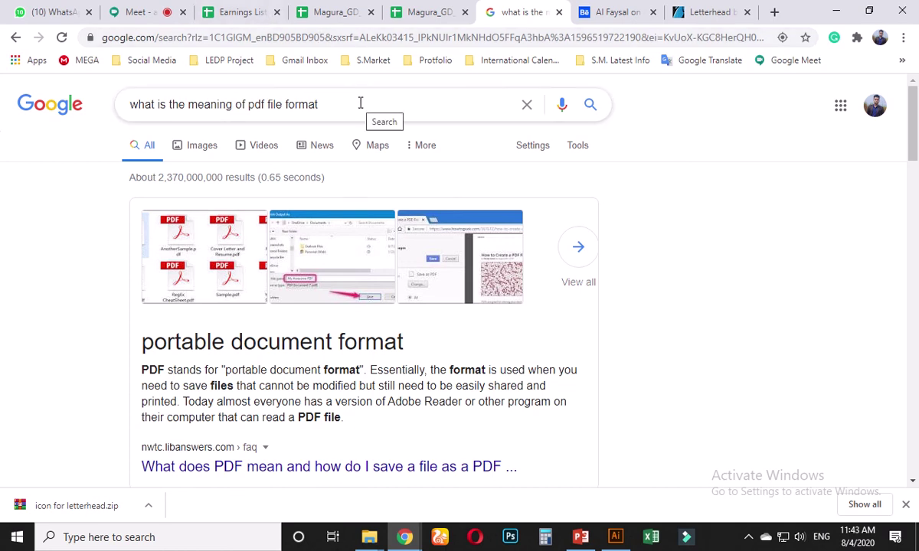
Step: Switch from the Meet presentation tab in Chrome back to the Illustrator letterhead template
{"action": "left_click", "coordinate": [157, 13]}
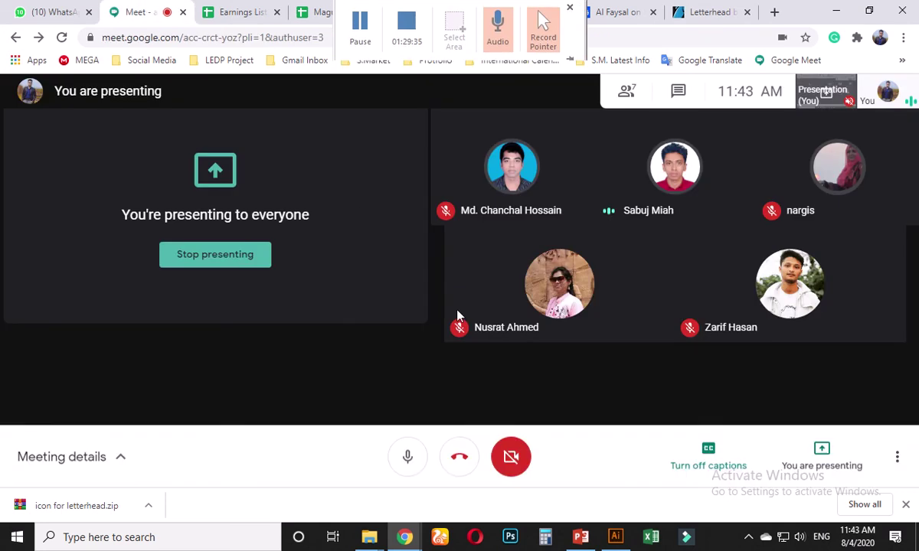
{"action": "left_click", "coordinate": [614, 536]}
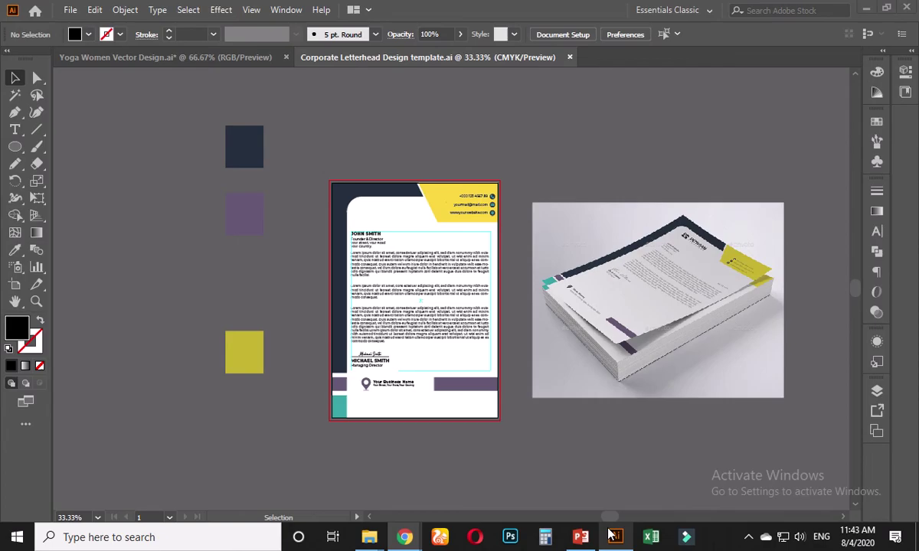
Step: Select every part of the letterhead design and group it into one object
{"action": "scroll", "coordinate": [523, 348], "scroll_direction": "up", "scroll_amount": 1}
{"action": "scroll", "coordinate": [509, 342], "scroll_direction": "up", "scroll_amount": 1}
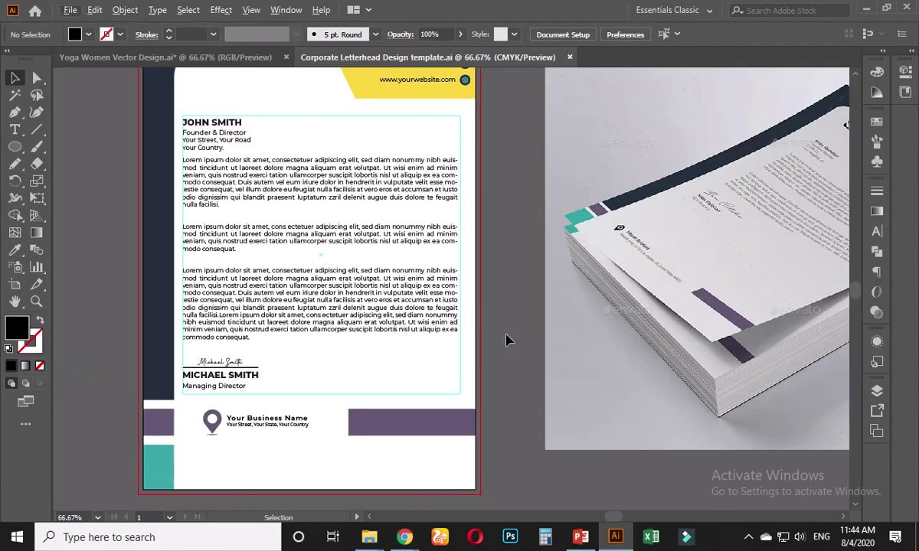
{"action": "scroll", "coordinate": [507, 340], "scroll_direction": "down", "scroll_amount": 2}
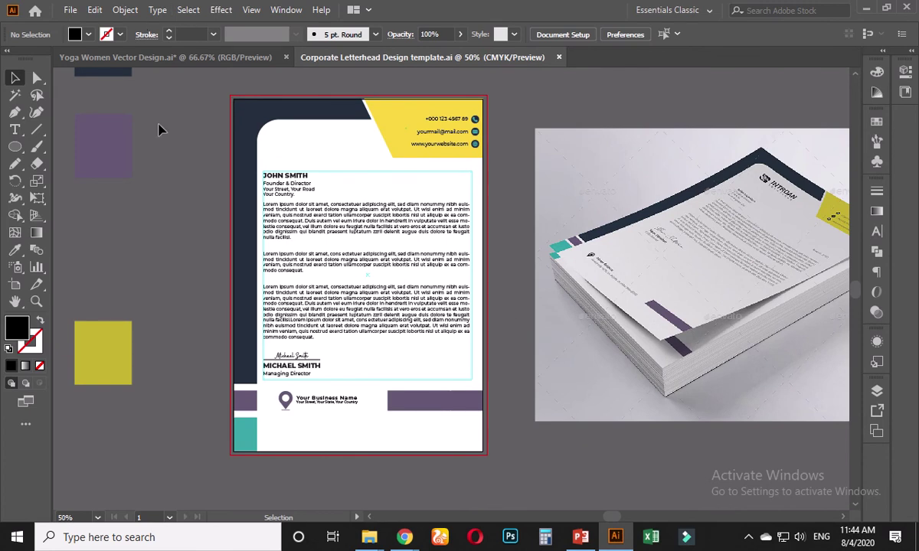
{"action": "left_click_drag", "start_coordinate": [196, 91], "coordinate": [495, 480]}
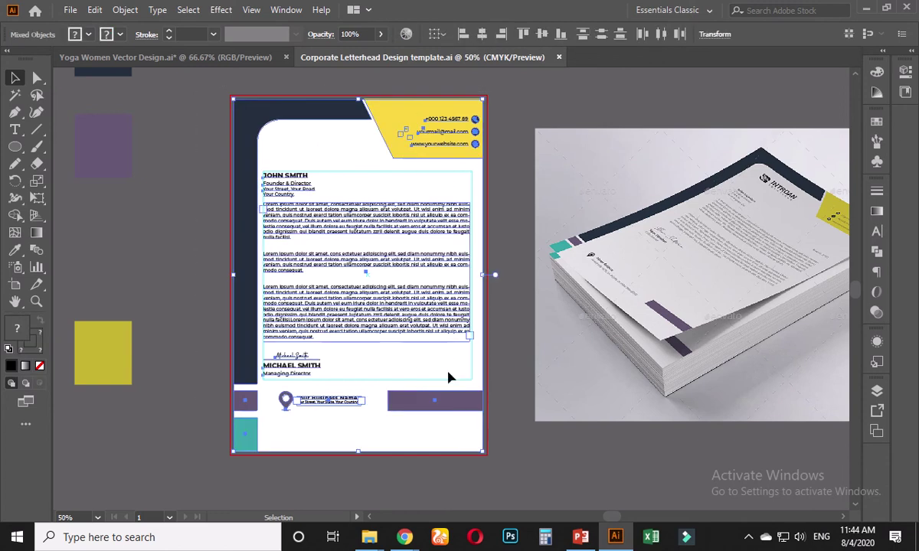
{"action": "right_click", "coordinate": [366, 245]}
{"action": "left_click", "coordinate": [406, 351]}
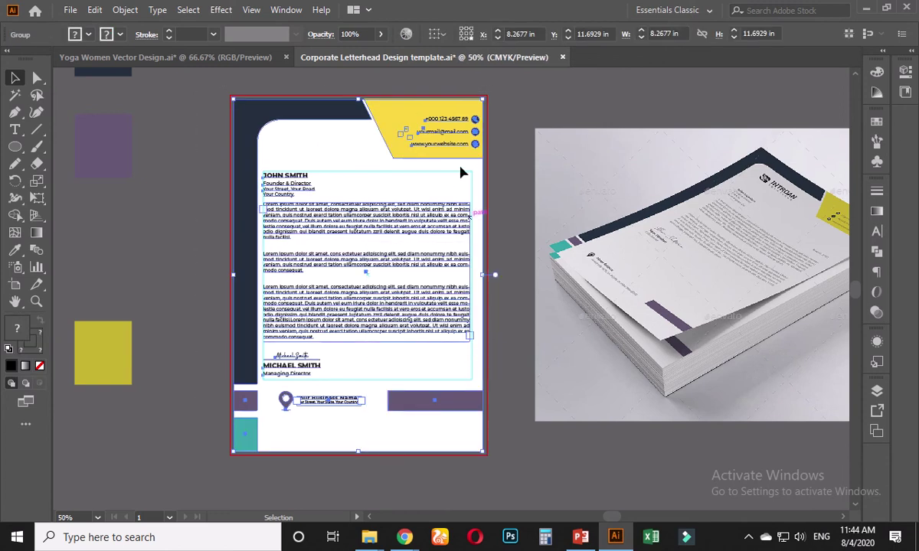
Step: Copy the letterhead group, deselect it, and begin a new document
{"action": "left_click", "coordinate": [94, 10]}
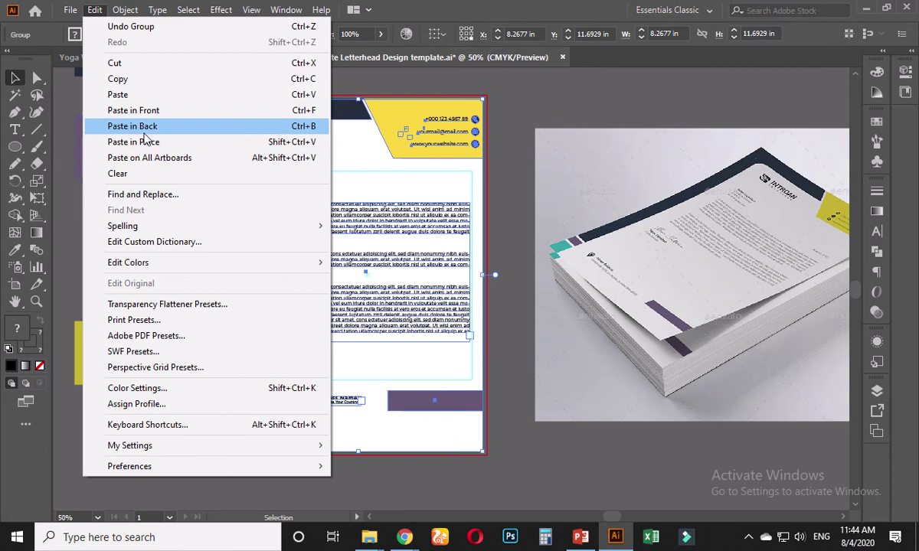
{"action": "left_click", "coordinate": [130, 80]}
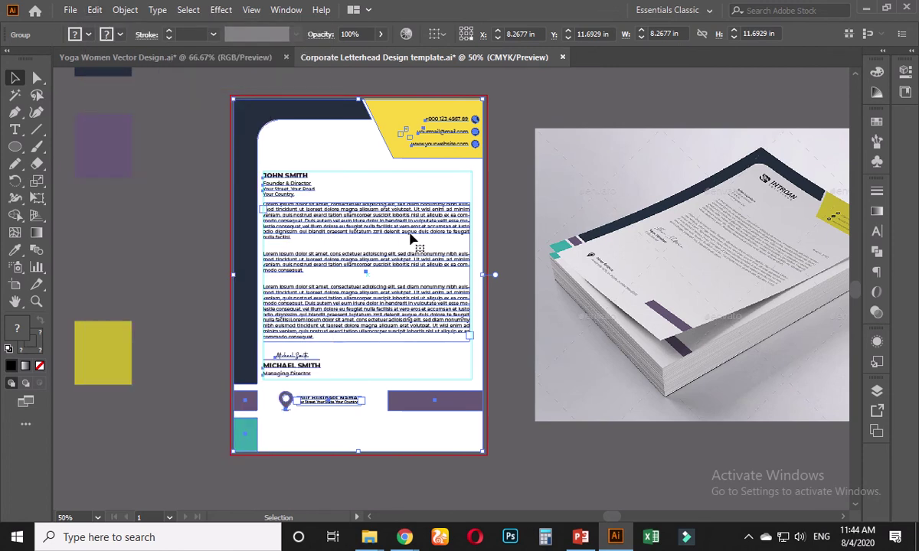
{"action": "left_click", "coordinate": [203, 129]}
{"action": "left_click", "coordinate": [70, 10]}
{"action": "left_click", "coordinate": [84, 26]}
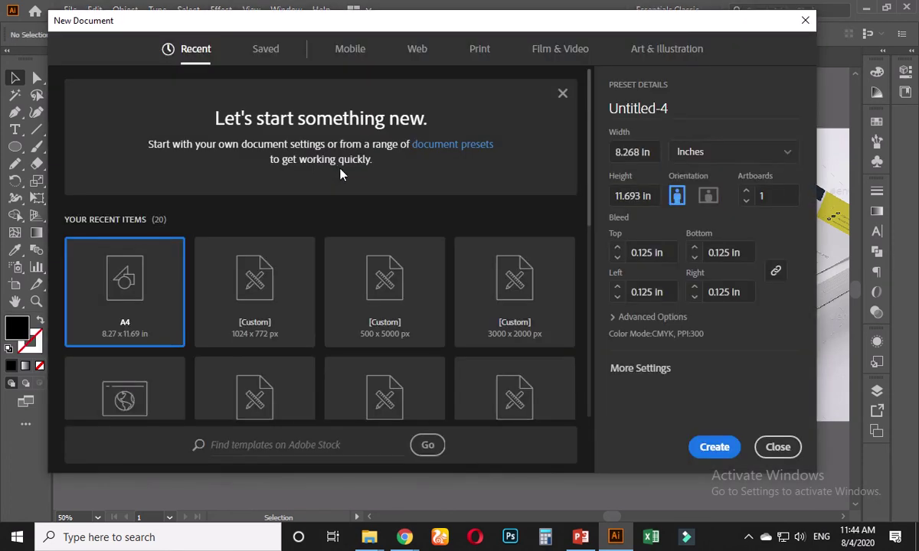
Step: Switch the new document's units to pixels and size it 1200 × 1200 px
{"action": "left_click", "coordinate": [655, 157]}
{"action": "type", "text": "12"}
{"action": "left_click", "coordinate": [610, 201]}
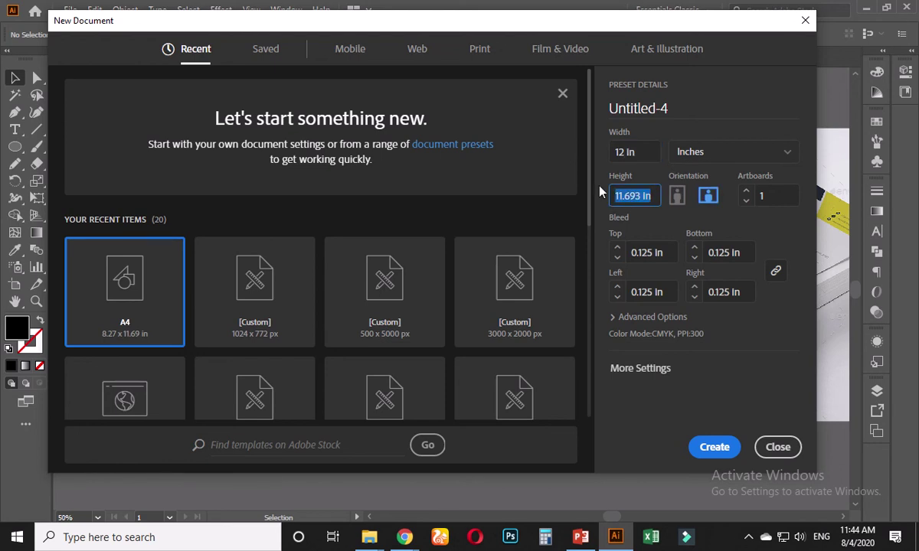
{"action": "left_click", "coordinate": [708, 152]}
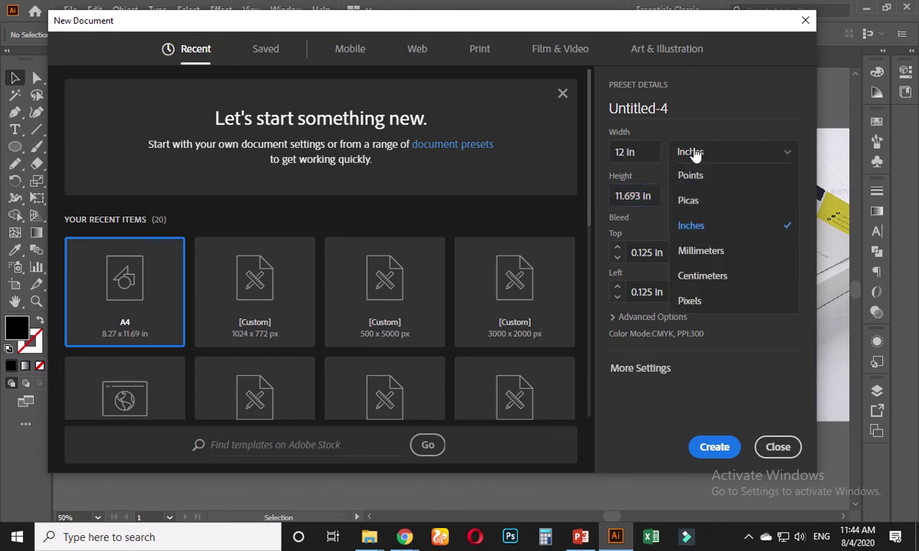
{"action": "left_click", "coordinate": [704, 301]}
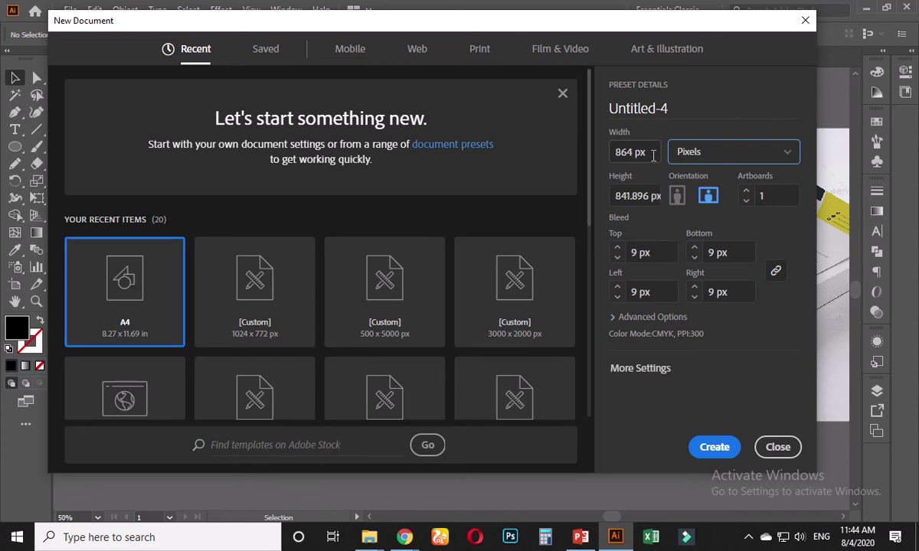
{"action": "left_click", "coordinate": [609, 154]}
{"action": "type", "text": "1200"}
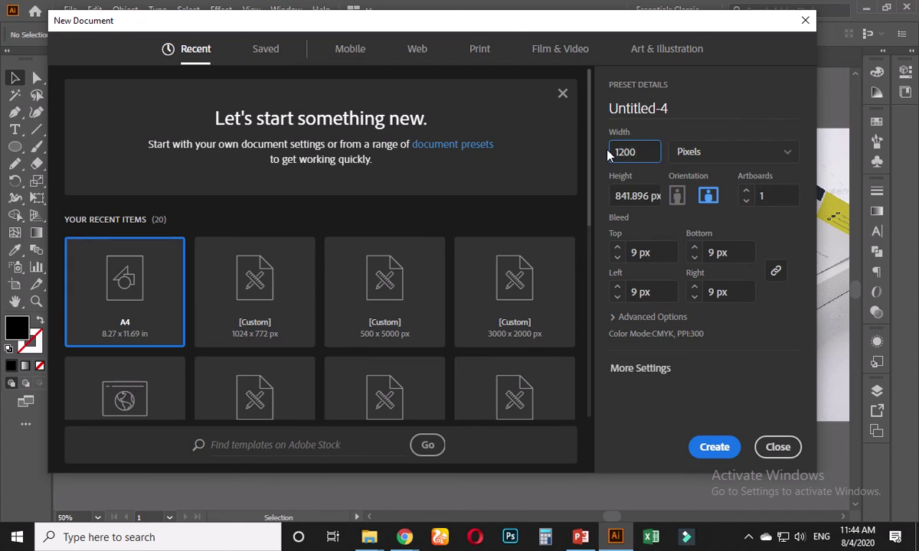
{"action": "key", "text": "Tab"}
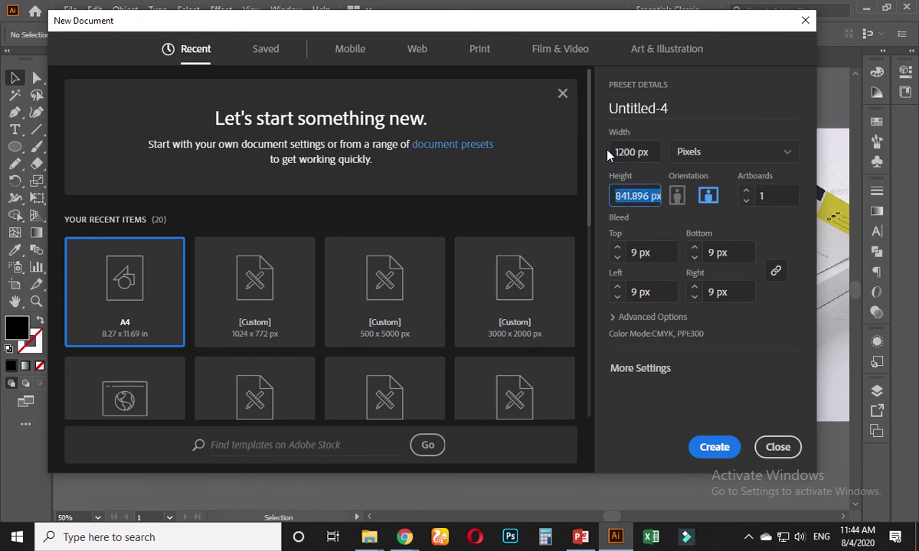
{"action": "type", "text": "1200"}
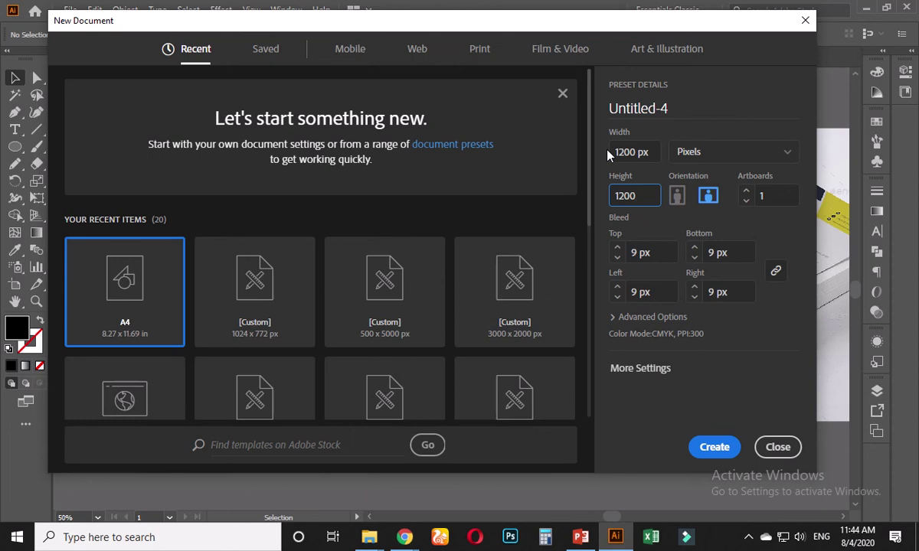
Step: Set RGB Color mode and Screen (72 ppi) raster effects, and create the document
{"action": "left_click", "coordinate": [631, 317]}
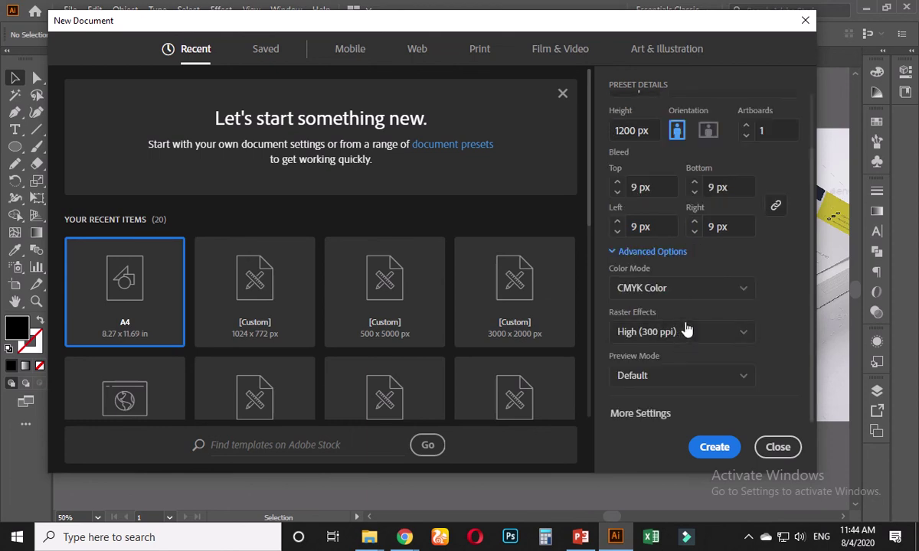
{"action": "left_click", "coordinate": [689, 289]}
{"action": "left_click", "coordinate": [656, 314]}
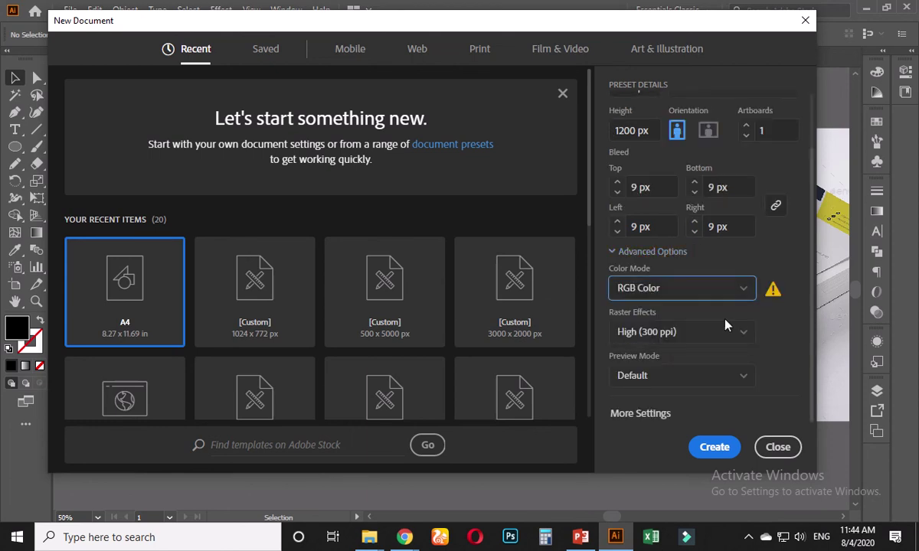
{"action": "left_click", "coordinate": [698, 335]}
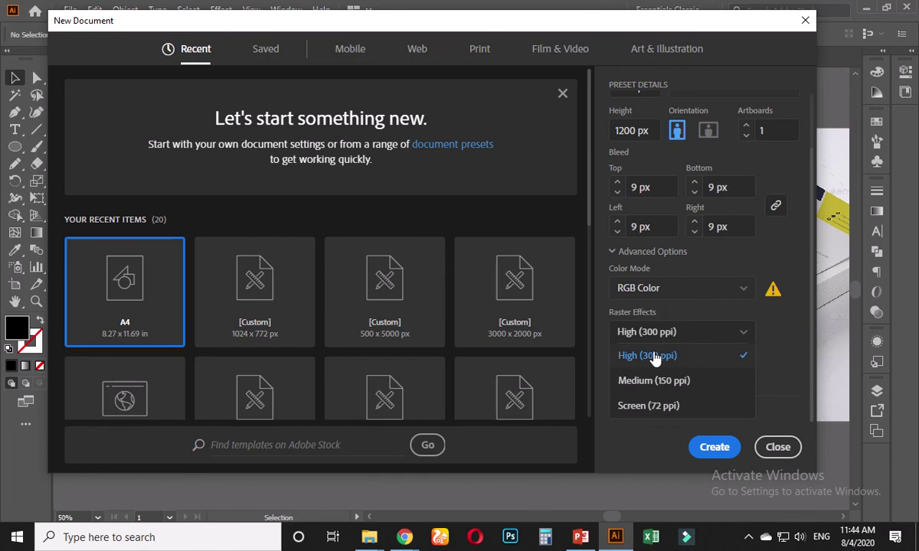
{"action": "left_click", "coordinate": [667, 408]}
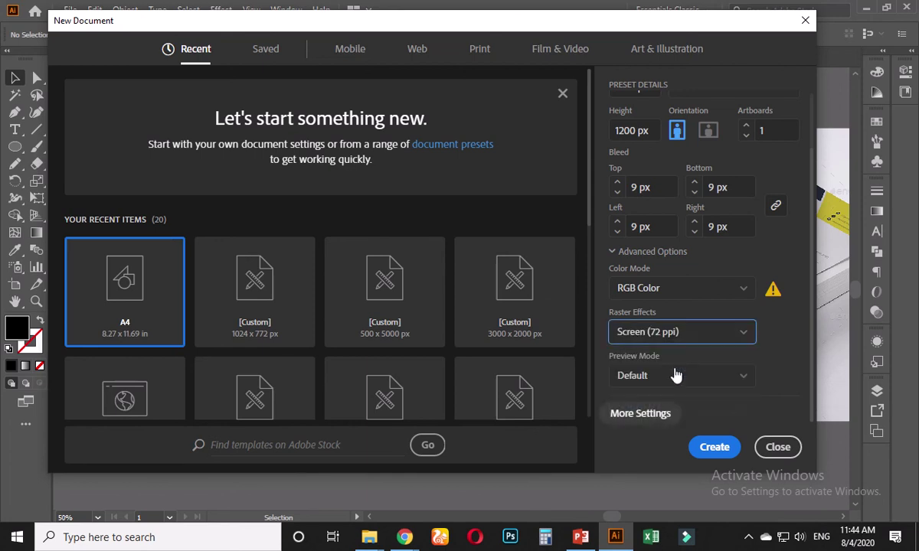
{"action": "left_click", "coordinate": [713, 450]}
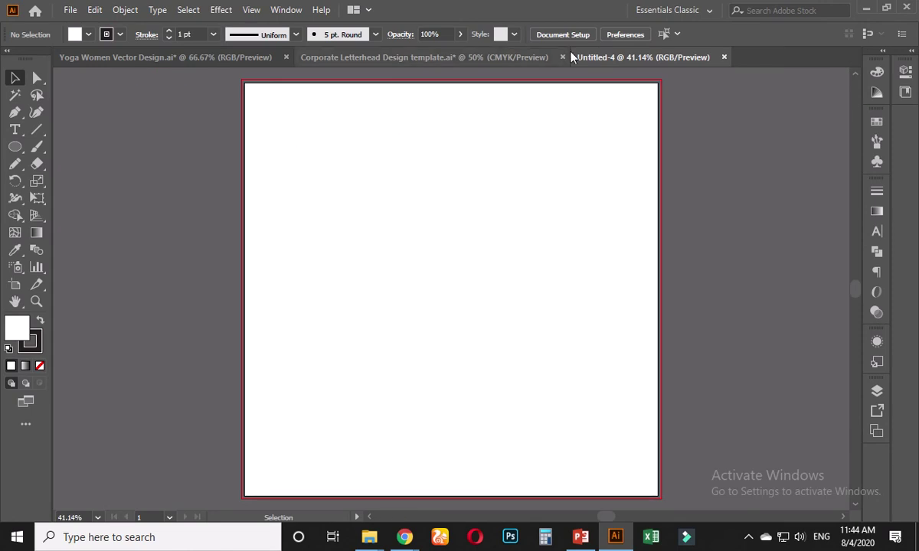
Step: Close Untitled-4 and create a fresh 1200 px square document with 0 px bleed
{"action": "left_click", "coordinate": [723, 57]}
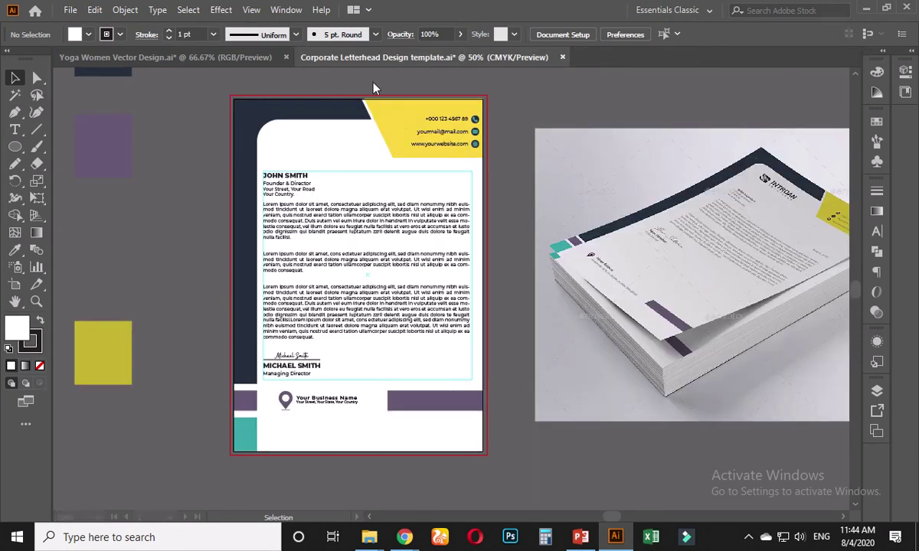
{"action": "left_click", "coordinate": [69, 10]}
{"action": "left_click", "coordinate": [90, 25]}
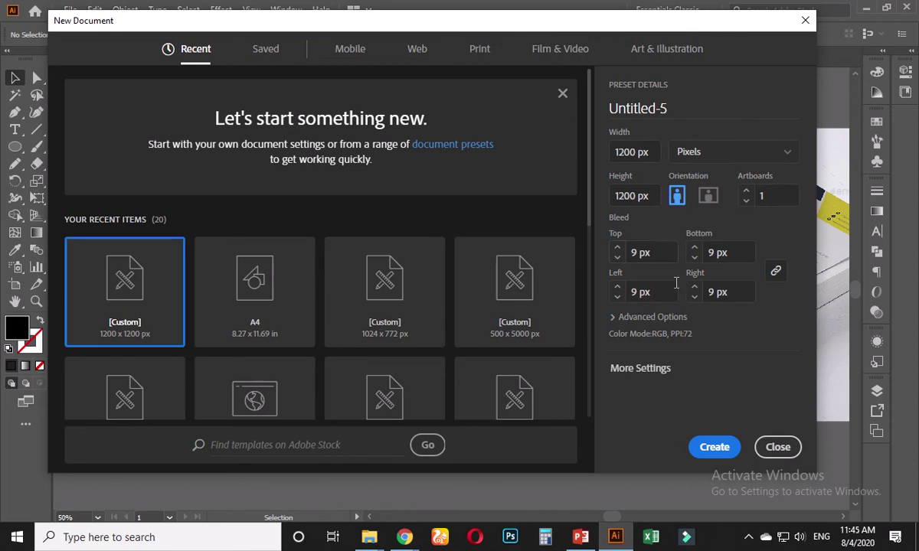
{"action": "left_click", "coordinate": [661, 251]}
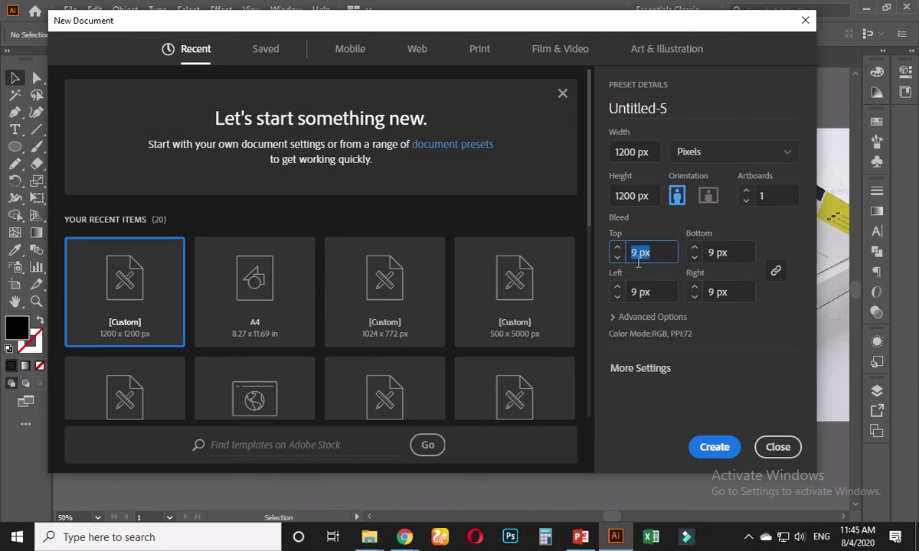
{"action": "type", "text": "0"}
{"action": "left_click", "coordinate": [652, 316]}
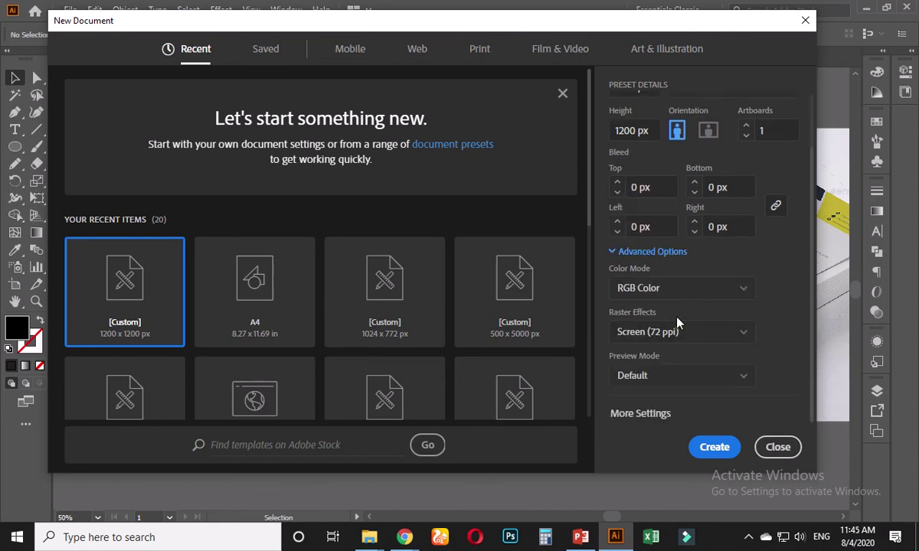
{"action": "left_click", "coordinate": [716, 448]}
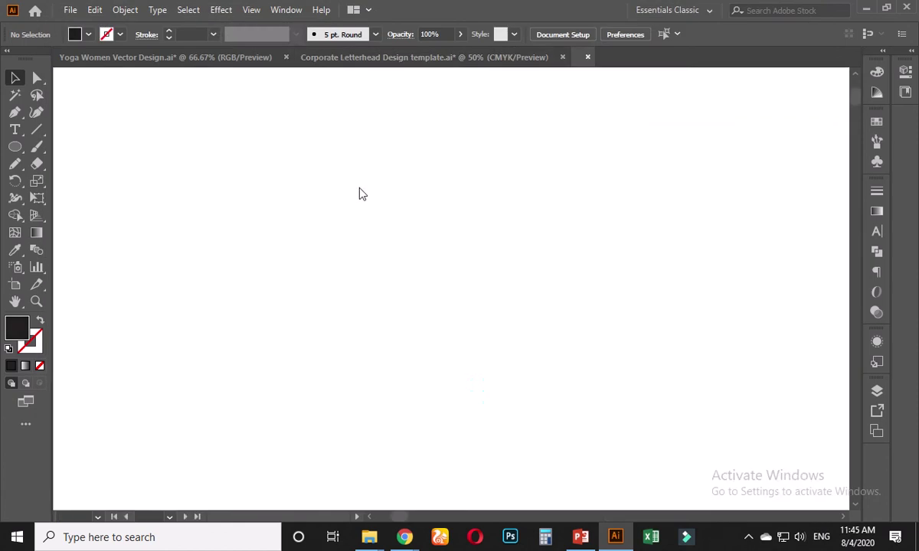
Step: Paste the copied letterhead group into the new Untitled-5 document
{"action": "scroll", "coordinate": [406, 245], "scroll_direction": "down", "scroll_amount": 4}
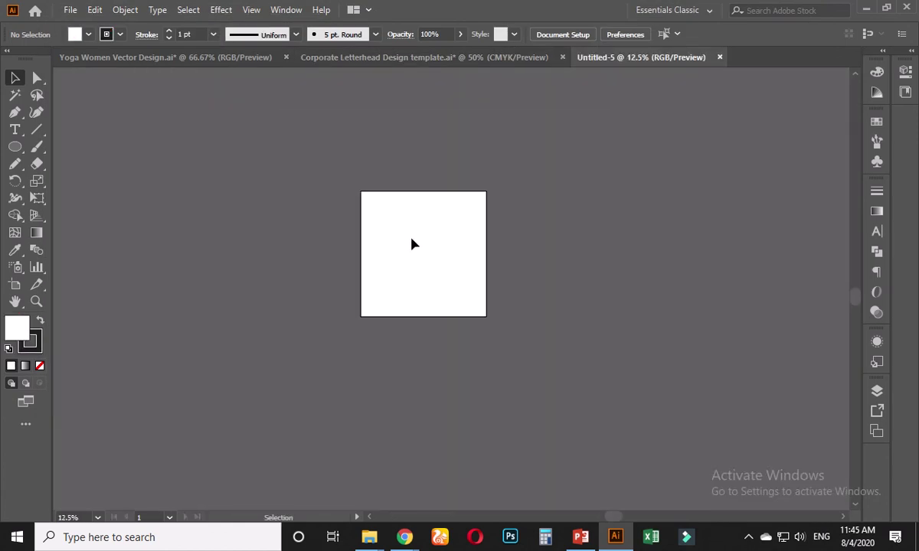
{"action": "key", "text": "ctrl+v"}
{"action": "scroll", "coordinate": [451, 245], "scroll_direction": "up", "scroll_amount": 2}
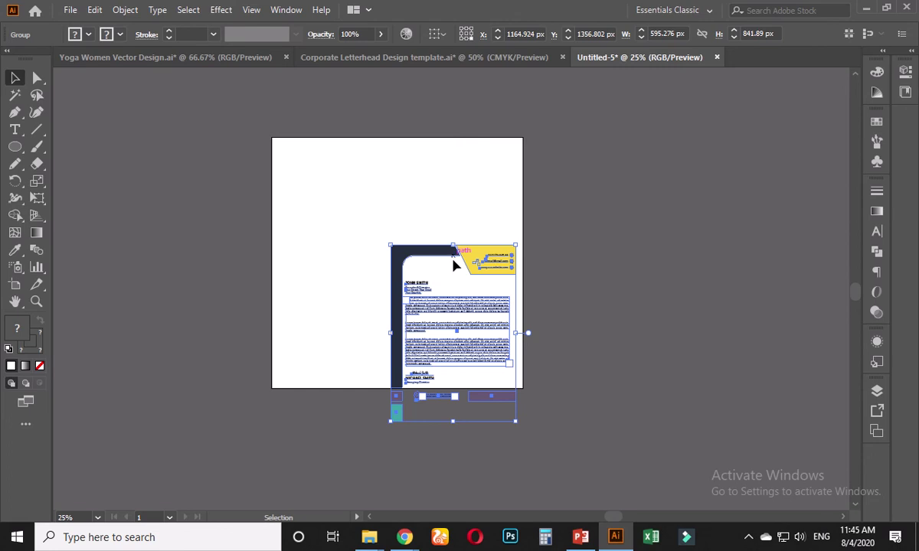
{"action": "key", "text": "ctrl+z"}
Step: Draw a rectangle covering the template's artboard and send it behind the letterhead
{"action": "left_click", "coordinate": [322, 57]}
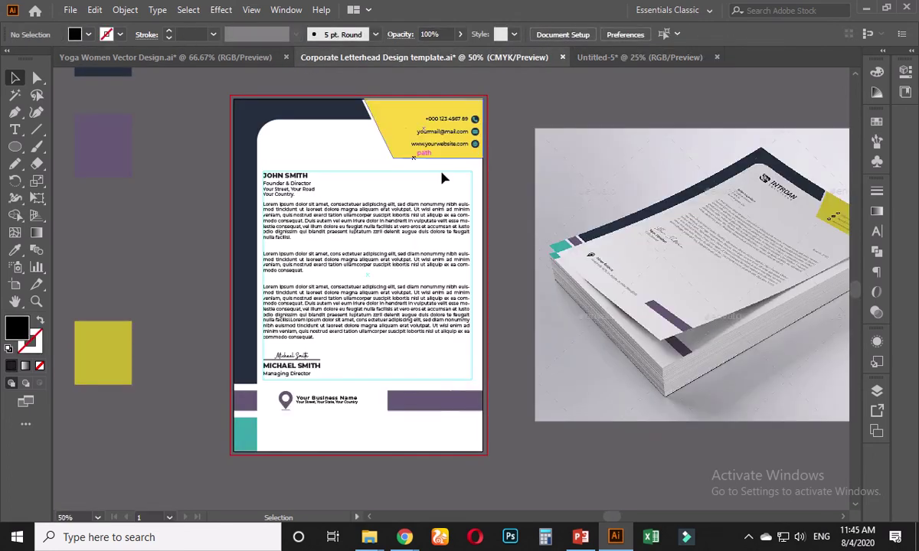
{"action": "scroll", "coordinate": [348, 433], "scroll_direction": "up", "scroll_amount": 2}
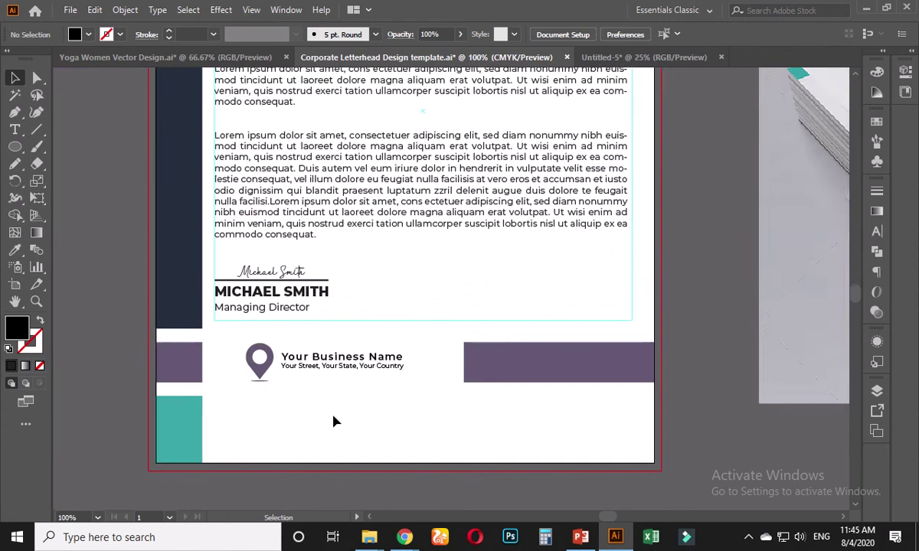
{"action": "scroll", "coordinate": [332, 420], "scroll_direction": "down", "scroll_amount": 2}
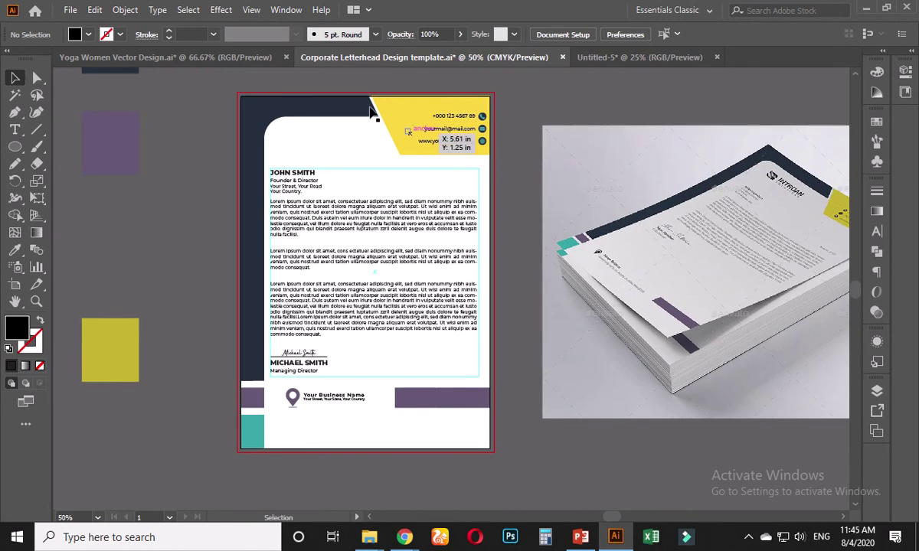
{"action": "left_click", "coordinate": [20, 146]}
{"action": "left_click_drag", "start_coordinate": [20, 146], "coordinate": [56, 136]}
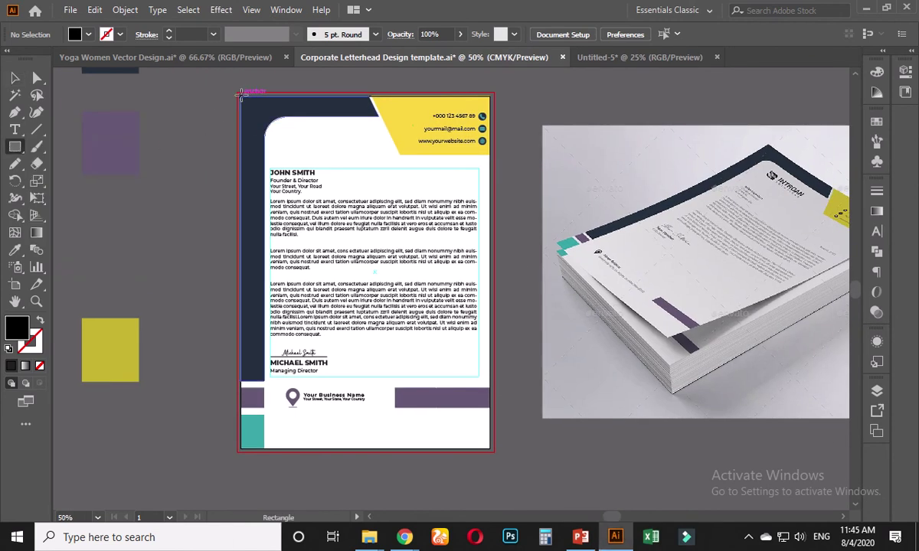
{"action": "left_click_drag", "start_coordinate": [241, 93], "coordinate": [490, 448]}
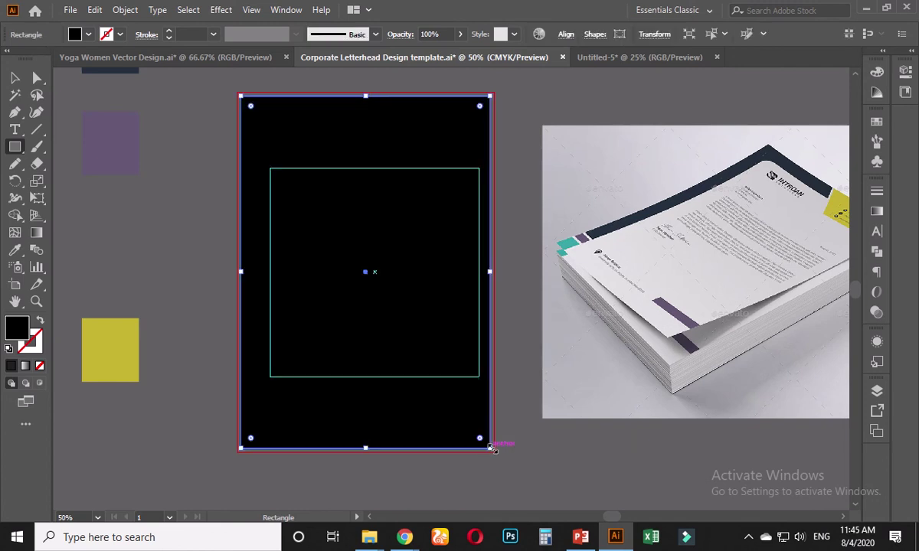
{"action": "right_click", "coordinate": [394, 262]}
{"action": "mouse_move", "coordinate": [486, 451]}
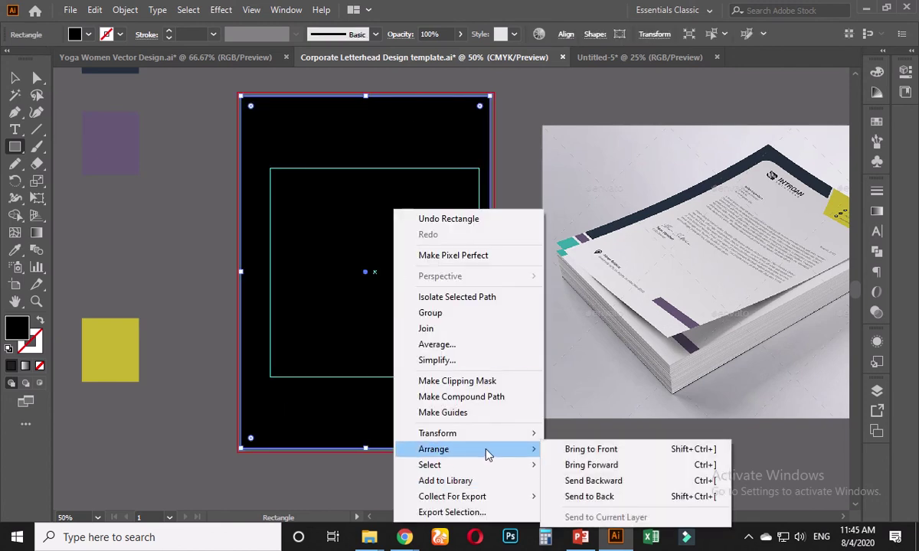
{"action": "left_click", "coordinate": [604, 496]}
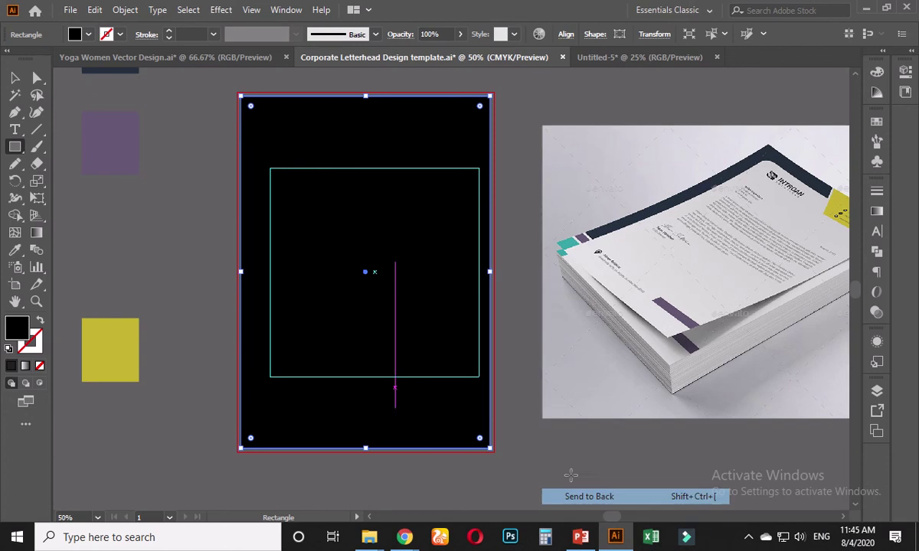
Step: Fill the rectangle with white, then select and group all the letterhead objects
{"action": "double_click", "coordinate": [18, 327]}
{"action": "left_click", "coordinate": [319, 264]}
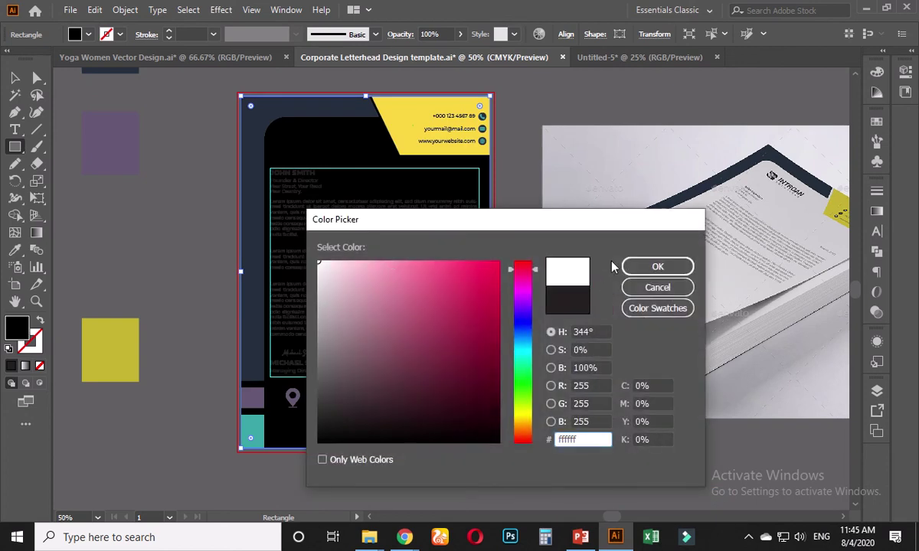
{"action": "left_click", "coordinate": [635, 265]}
{"action": "key", "text": "v"}
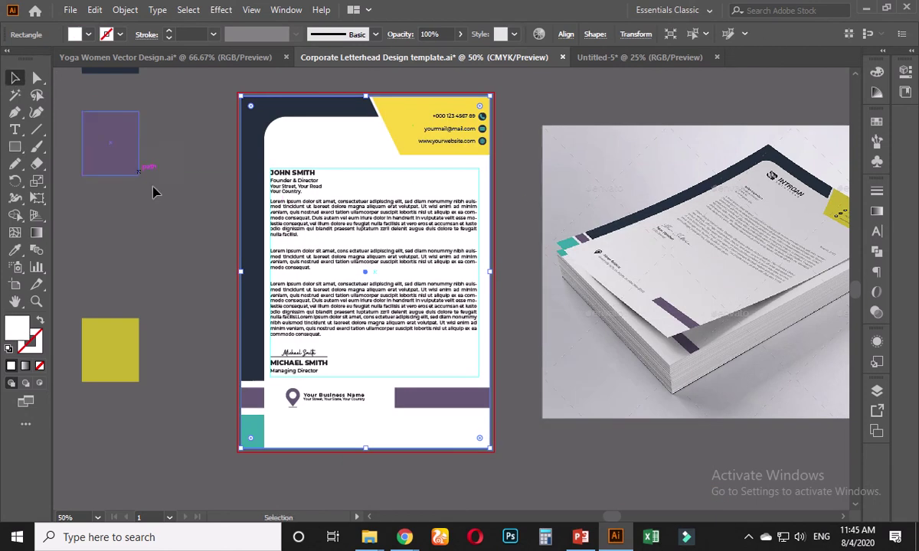
{"action": "left_click", "coordinate": [192, 179]}
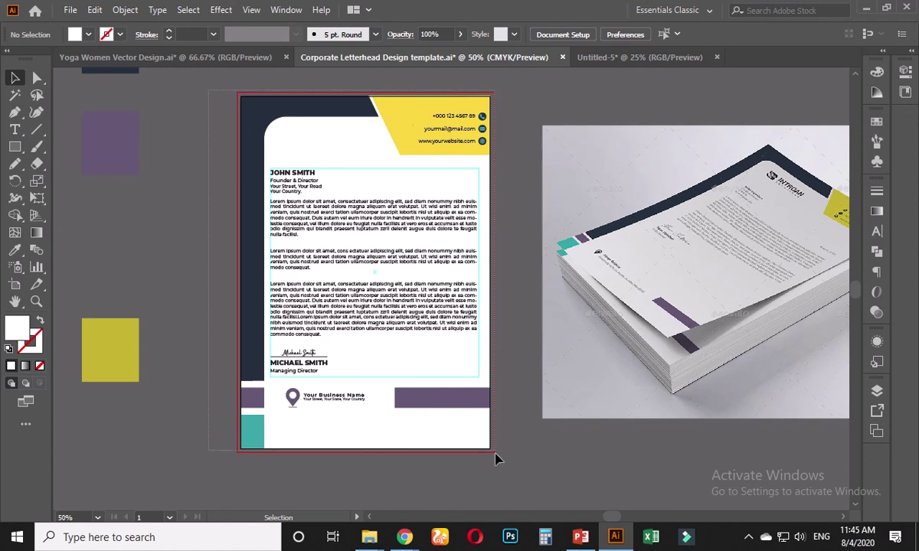
{"action": "key", "text": "ctrl+a"}
{"action": "key", "text": "a"}
{"action": "key", "text": "ctrl+g"}
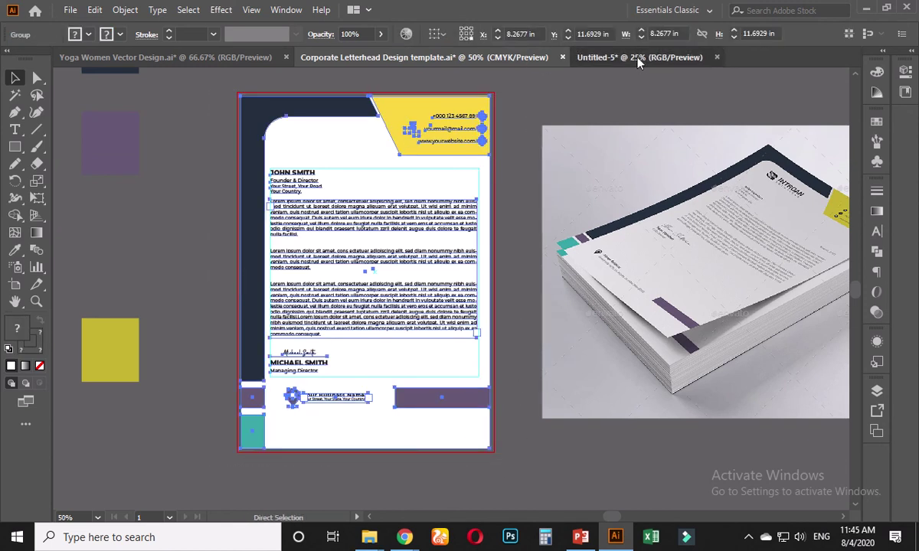
Step: Paste the letterhead into Untitled-5 and centre it horizontally and vertically on the artboard
{"action": "left_click", "coordinate": [597, 55]}
{"action": "key", "text": "v"}
{"action": "key", "text": "ctrl+v"}
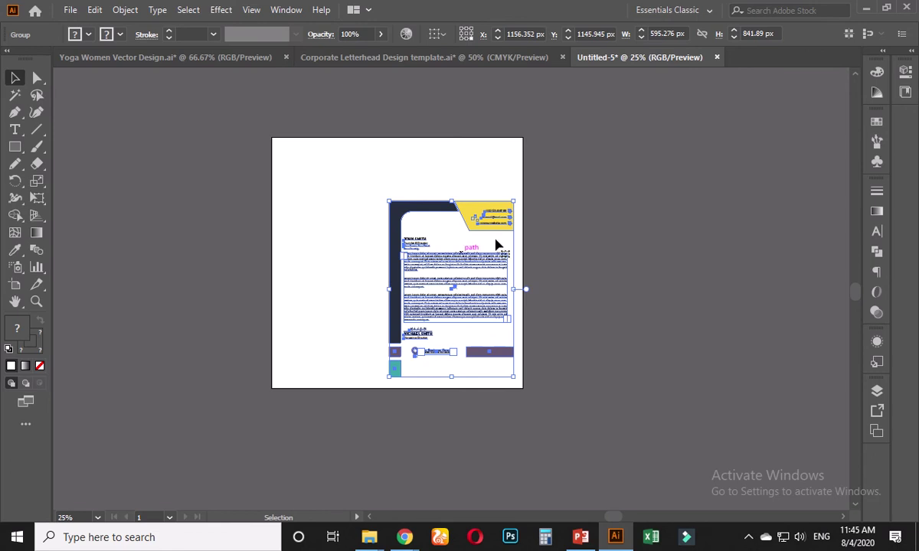
{"action": "left_click", "coordinate": [438, 35]}
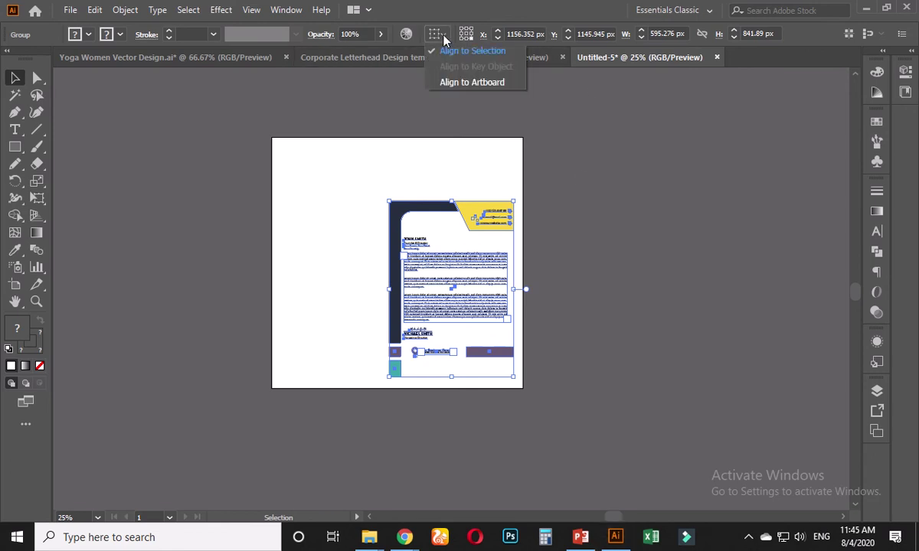
{"action": "left_click", "coordinate": [468, 82]}
{"action": "left_click", "coordinate": [482, 33]}
{"action": "left_click", "coordinate": [541, 33]}
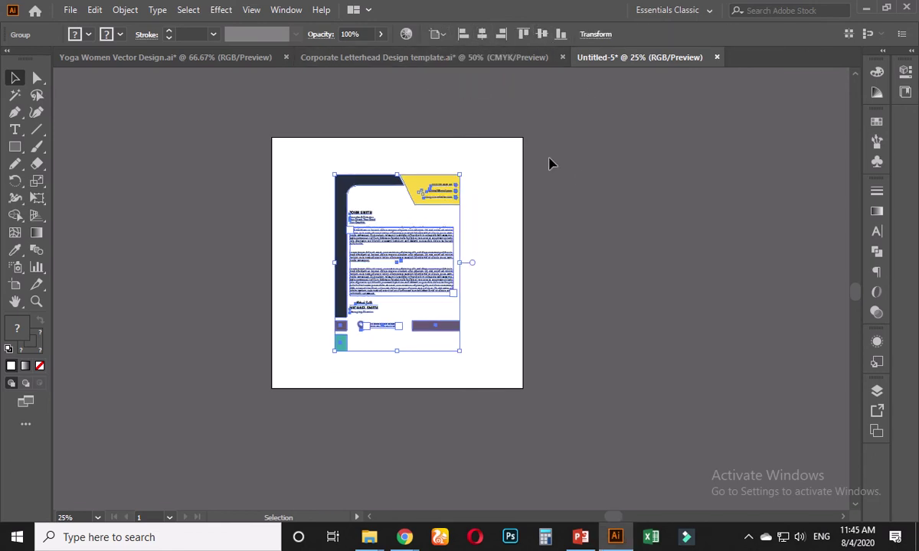
{"action": "left_click", "coordinate": [492, 314]}
{"action": "scroll", "coordinate": [478, 330], "scroll_direction": "up", "scroll_amount": 1}
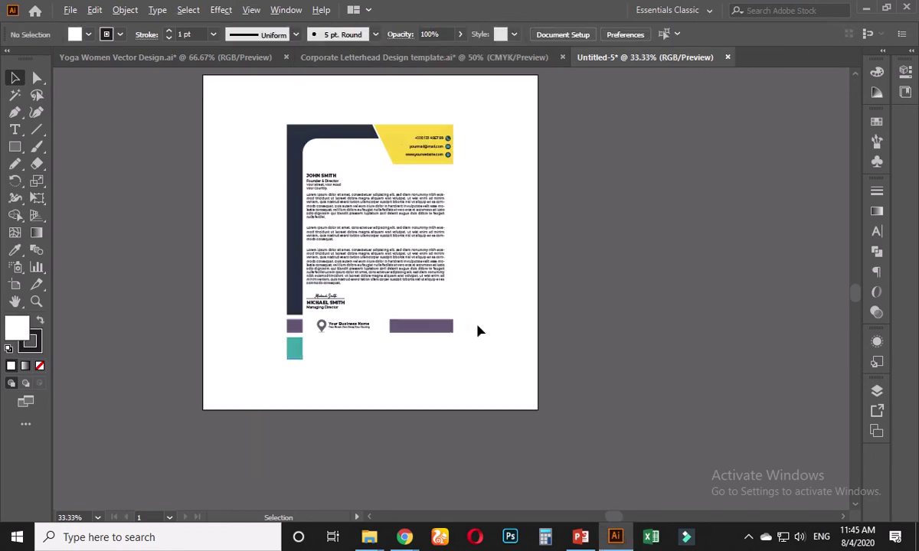
Step: Give the letterhead a Multiply drop shadow: 75% opacity, 7 px X/Y offsets, 5 px blur
{"action": "left_click", "coordinate": [397, 239]}
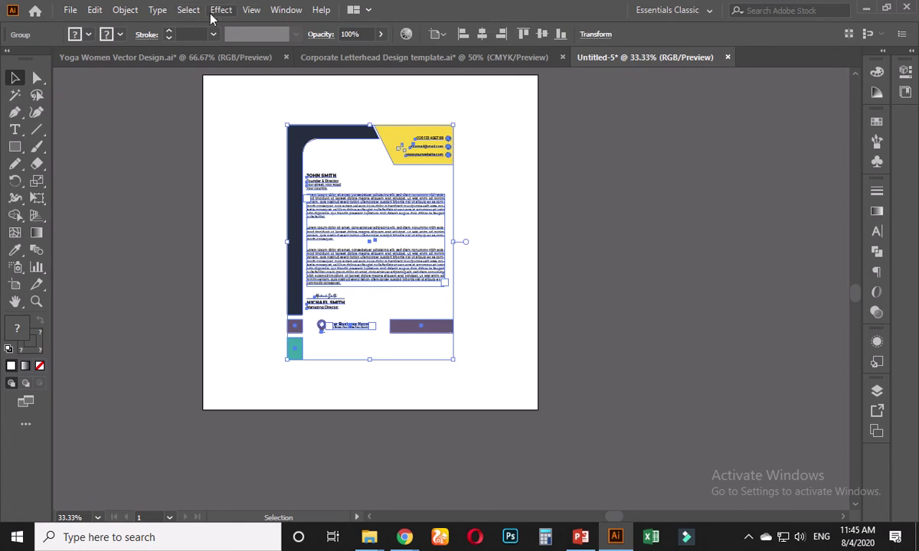
{"action": "left_click", "coordinate": [218, 10]}
{"action": "mouse_move", "coordinate": [267, 179]}
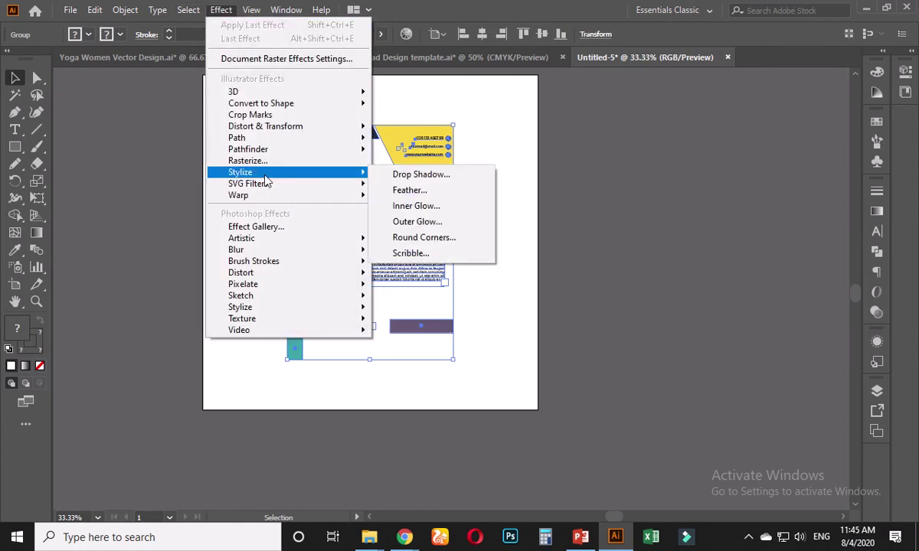
{"action": "left_click", "coordinate": [418, 175]}
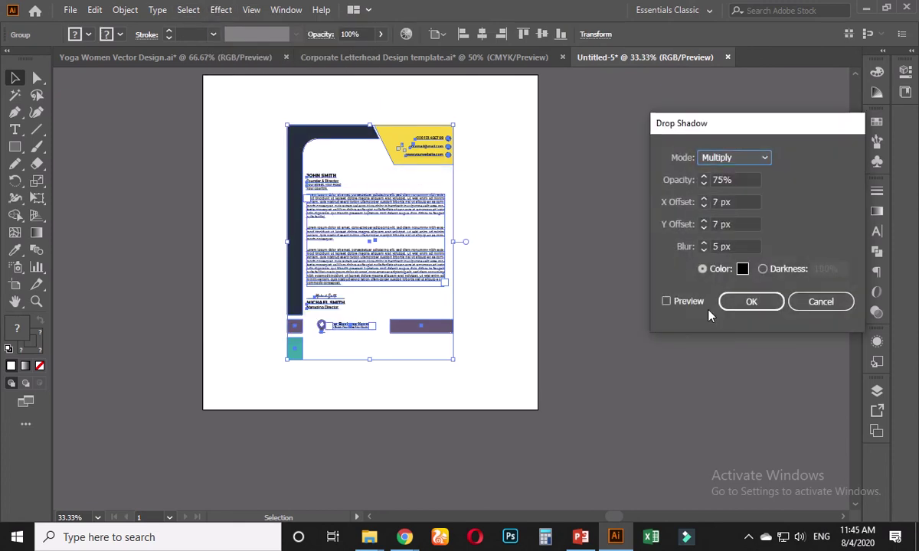
{"action": "left_click", "coordinate": [743, 301]}
{"action": "left_click", "coordinate": [589, 239]}
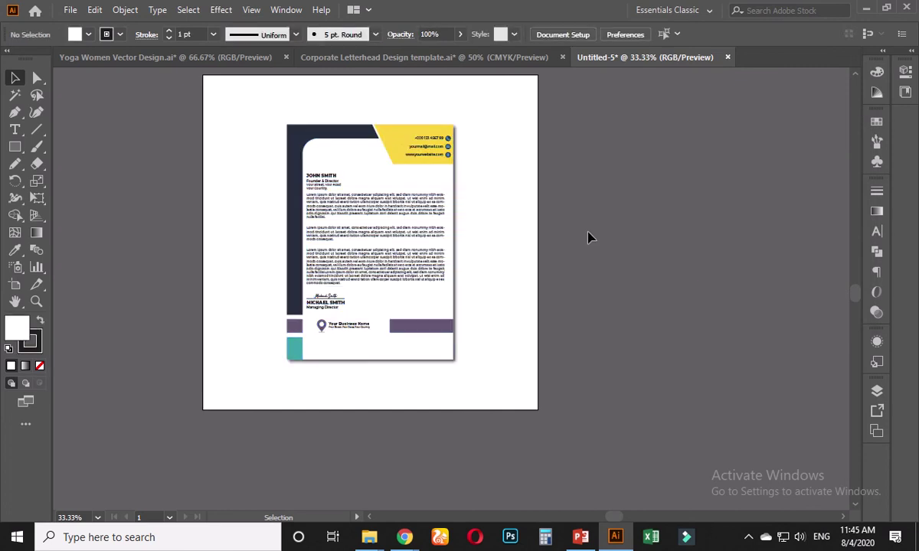
{"action": "scroll", "coordinate": [517, 289], "scroll_direction": "up", "scroll_amount": 1}
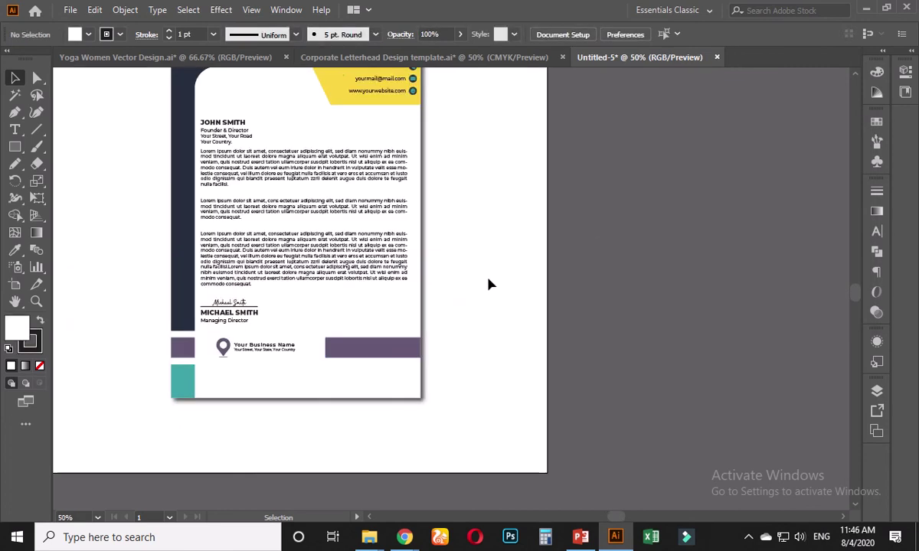
{"action": "scroll", "coordinate": [489, 285], "scroll_direction": "down", "scroll_amount": 1}
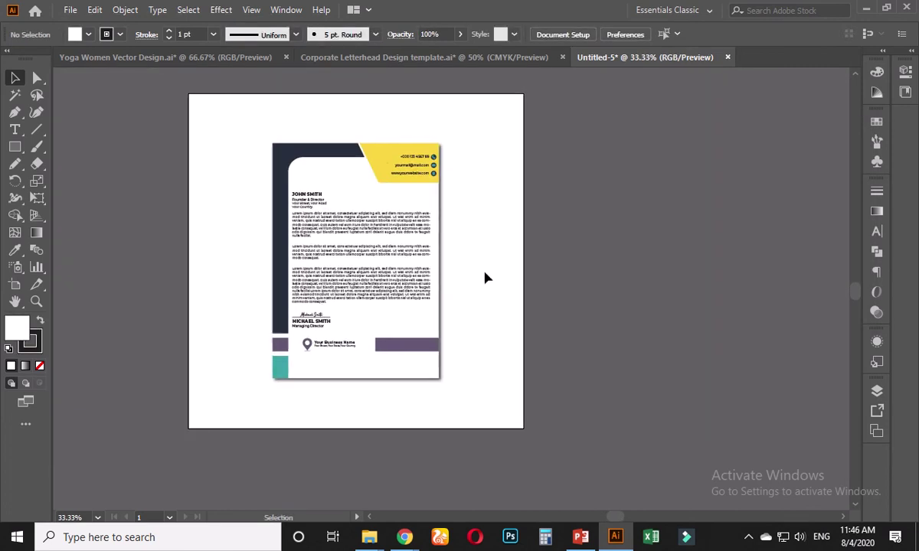
{"action": "scroll", "coordinate": [460, 315], "scroll_direction": "up", "scroll_amount": 1}
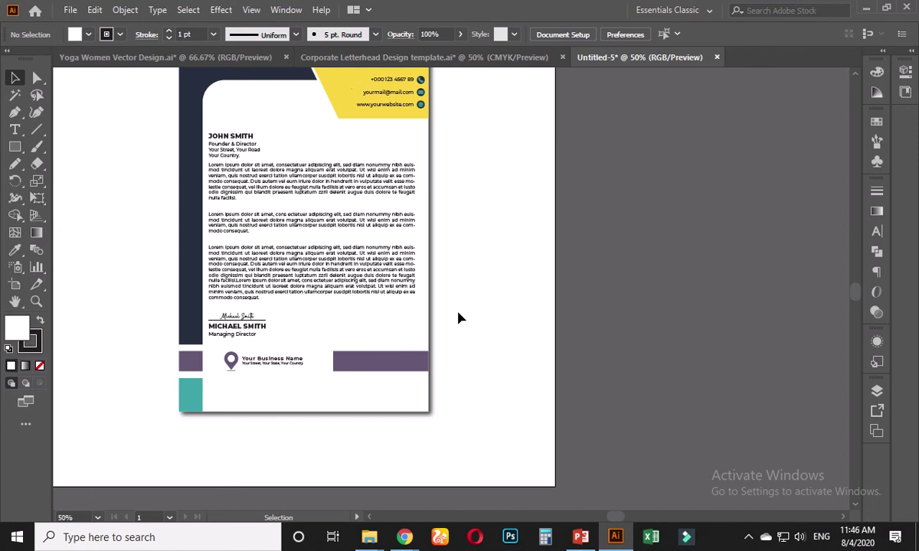
{"action": "scroll", "coordinate": [460, 317], "scroll_direction": "down", "scroll_amount": 1}
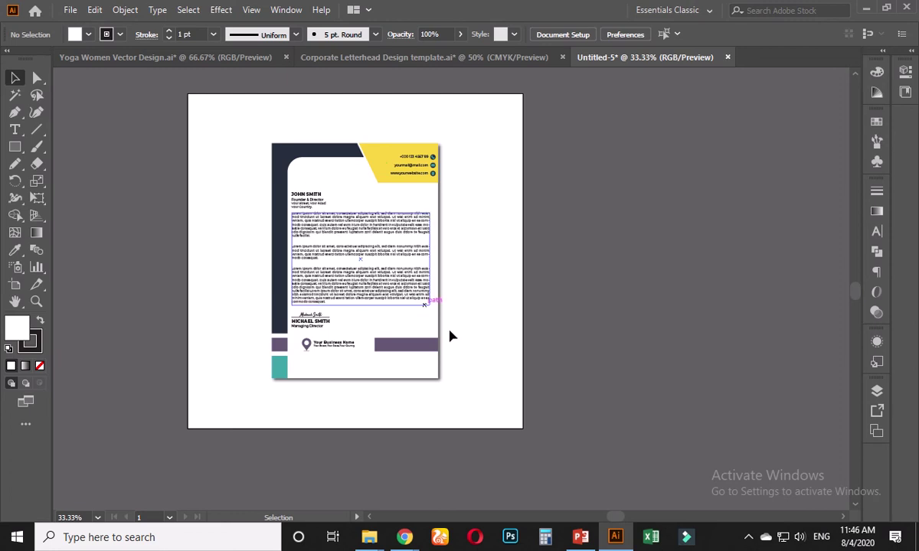
{"action": "left_click", "coordinate": [419, 328]}
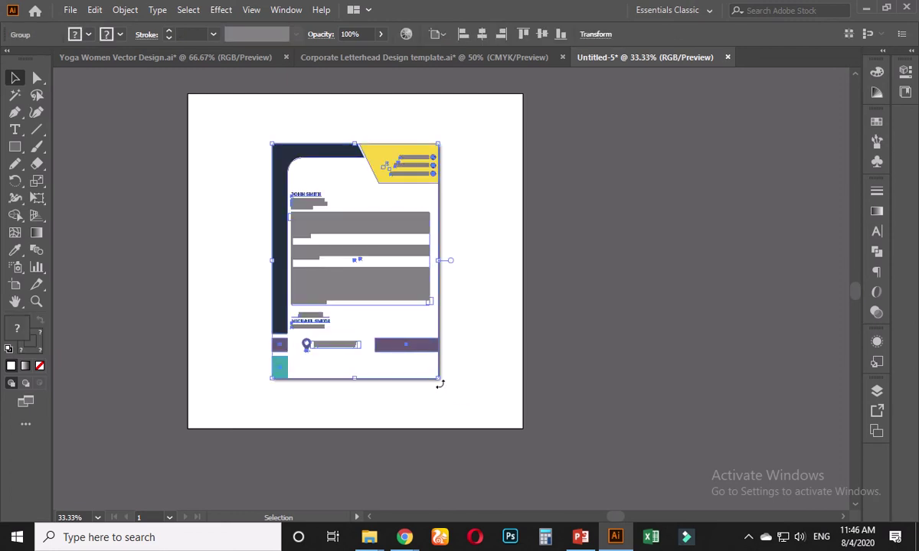
{"action": "left_click_drag", "start_coordinate": [441, 387], "coordinate": [539, 350]}
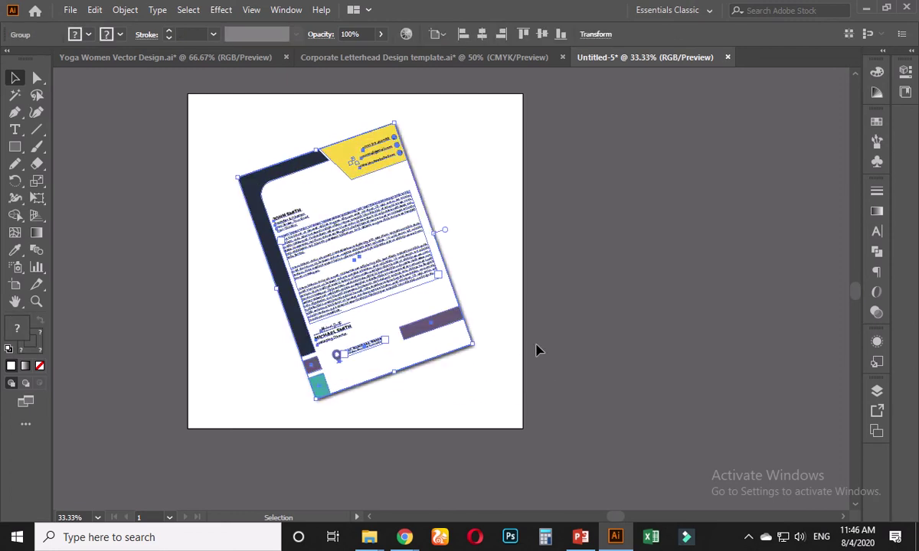
{"action": "key", "text": "ctrl+z"}
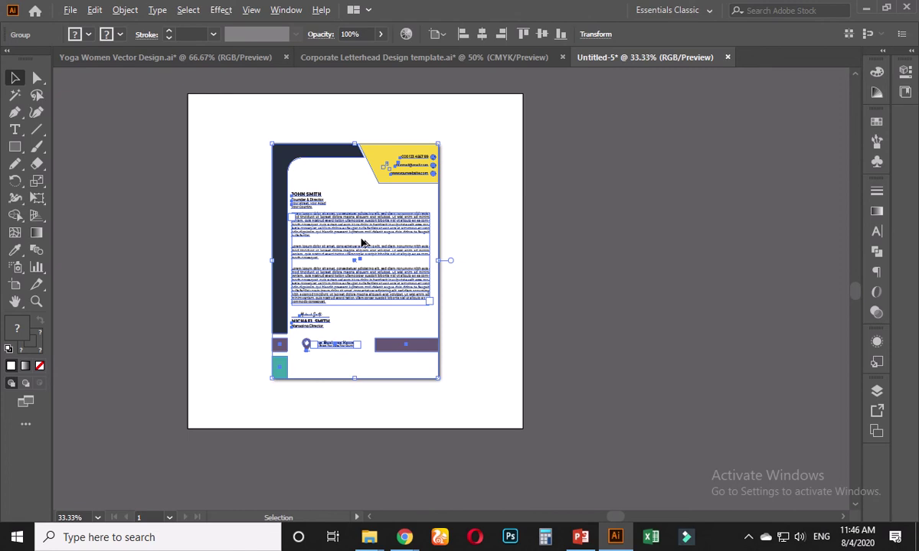
{"action": "left_click_drag", "start_coordinate": [359, 249], "coordinate": [441, 293]}
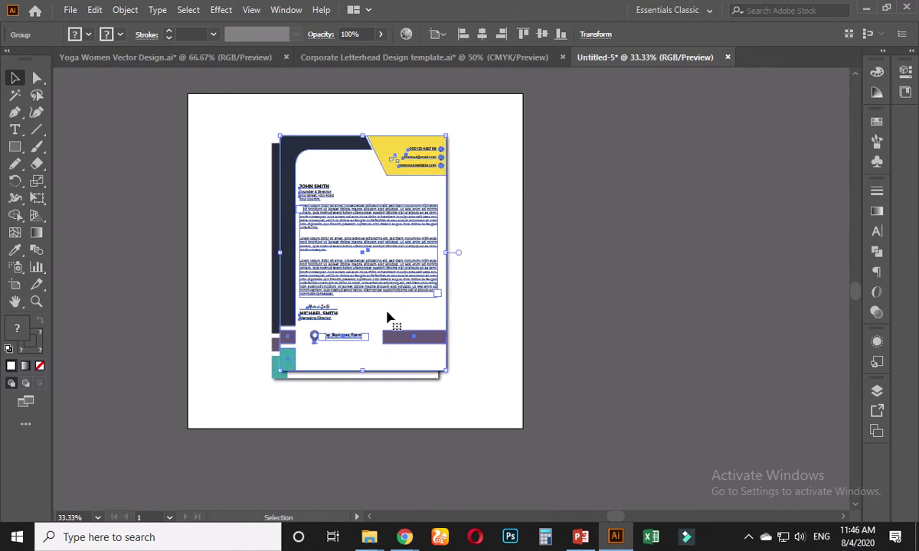
{"action": "scroll", "coordinate": [304, 366], "scroll_direction": "up", "scroll_amount": 1}
{"action": "left_click_drag", "start_coordinate": [320, 353], "coordinate": [577, 308]}
{"action": "left_click", "coordinate": [576, 307]}
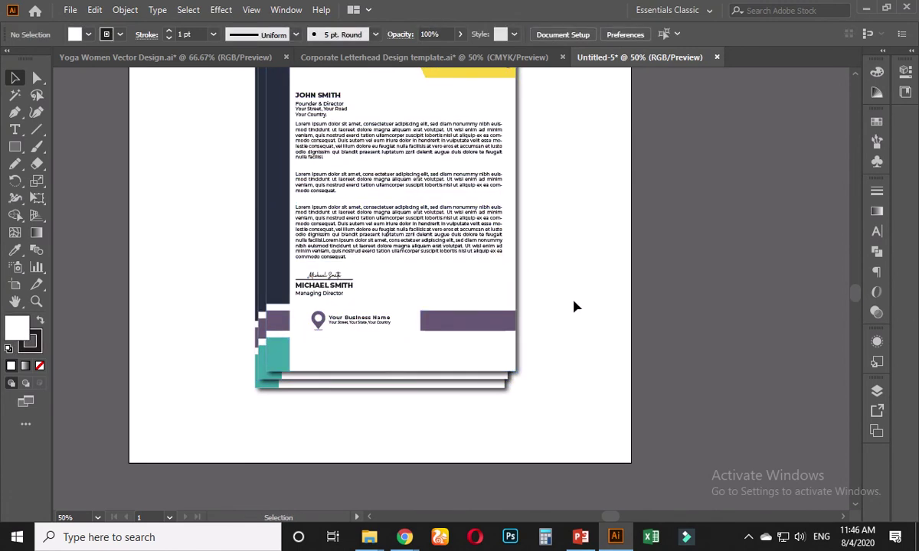
{"action": "left_click_drag", "start_coordinate": [547, 260], "coordinate": [486, 275]}
{"action": "scroll", "coordinate": [211, 417], "scroll_direction": "up", "scroll_amount": 2}
{"action": "left_click", "coordinate": [221, 379]}
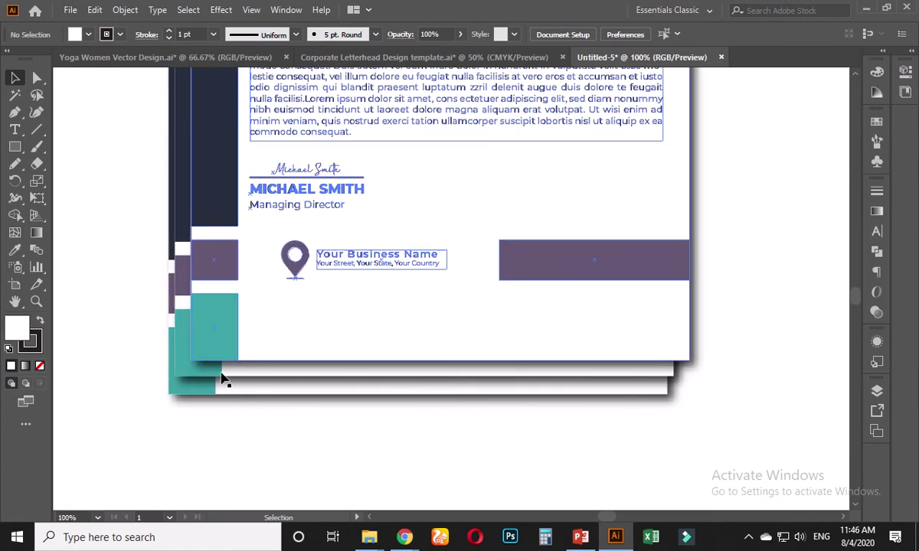
{"action": "left_click_drag", "start_coordinate": [221, 379], "coordinate": [218, 391]}
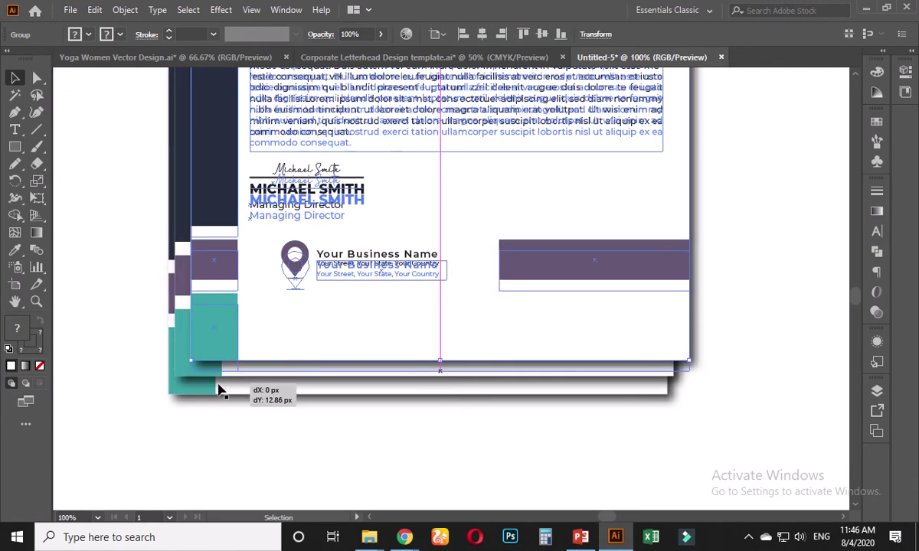
{"action": "left_click", "coordinate": [335, 440]}
{"action": "scroll", "coordinate": [335, 440], "scroll_direction": "down", "scroll_amount": 2}
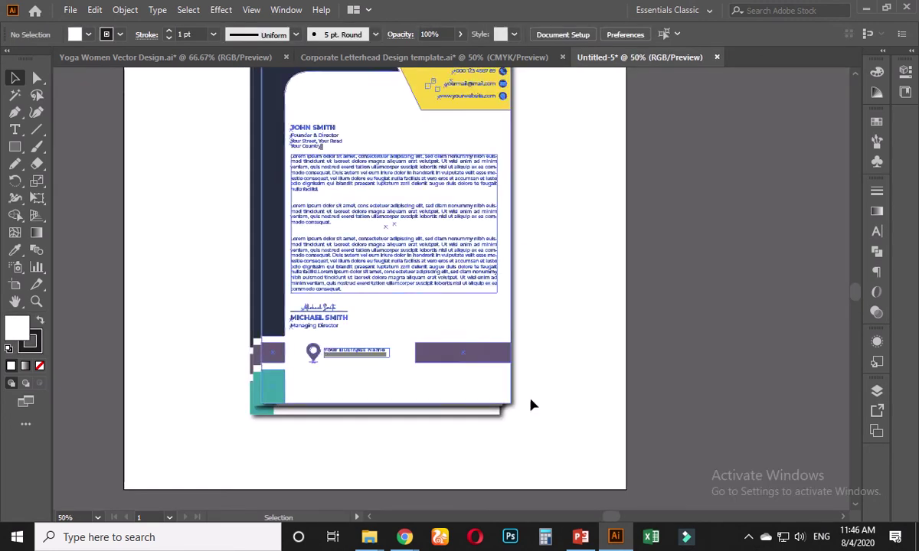
{"action": "left_click_drag", "start_coordinate": [545, 293], "coordinate": [511, 345]}
{"action": "left_click", "coordinate": [402, 282]}
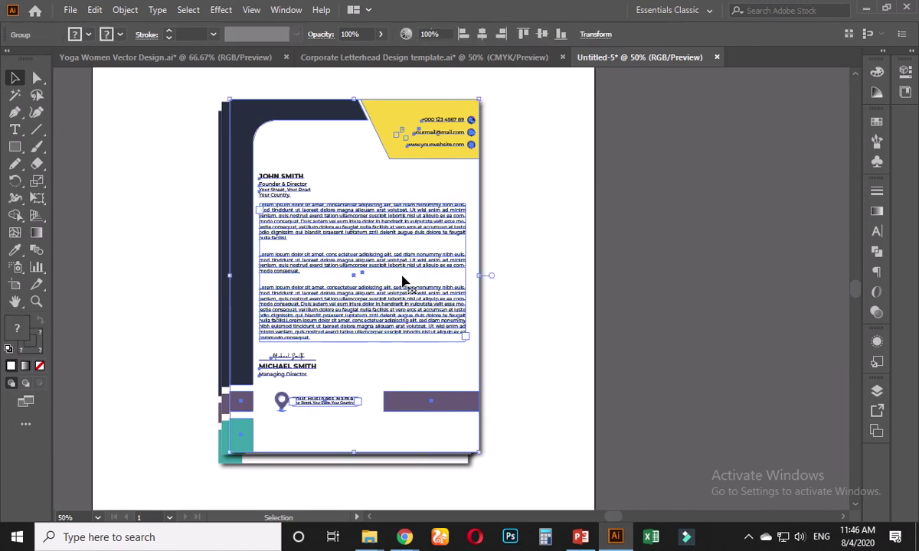
{"action": "key", "text": "ctrl+shift+a"}
{"action": "left_click", "coordinate": [322, 284]}
{"action": "left_click", "coordinate": [509, 295]}
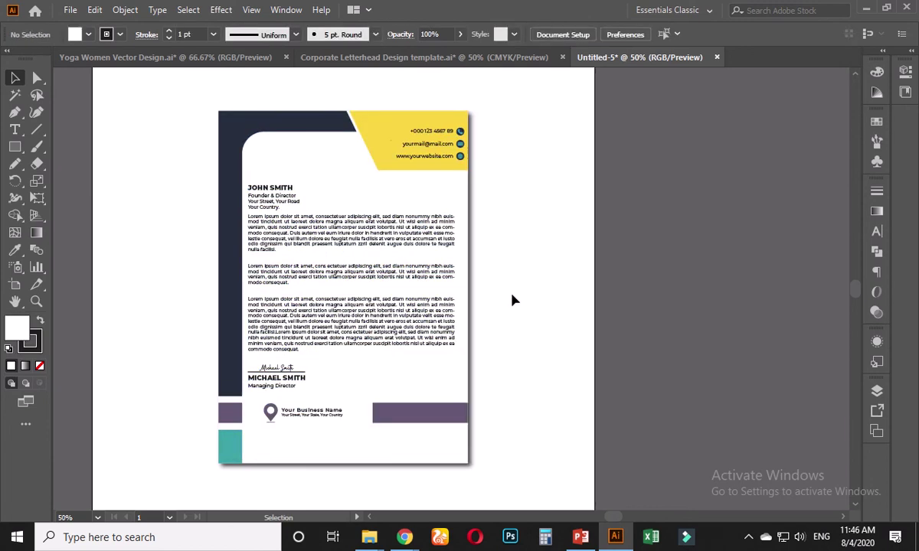
{"action": "scroll", "coordinate": [508, 283], "scroll_direction": "down", "scroll_amount": 2}
Step: Draw an artboard-sized rectangle and send it behind the letterhead
{"action": "left_click", "coordinate": [15, 146]}
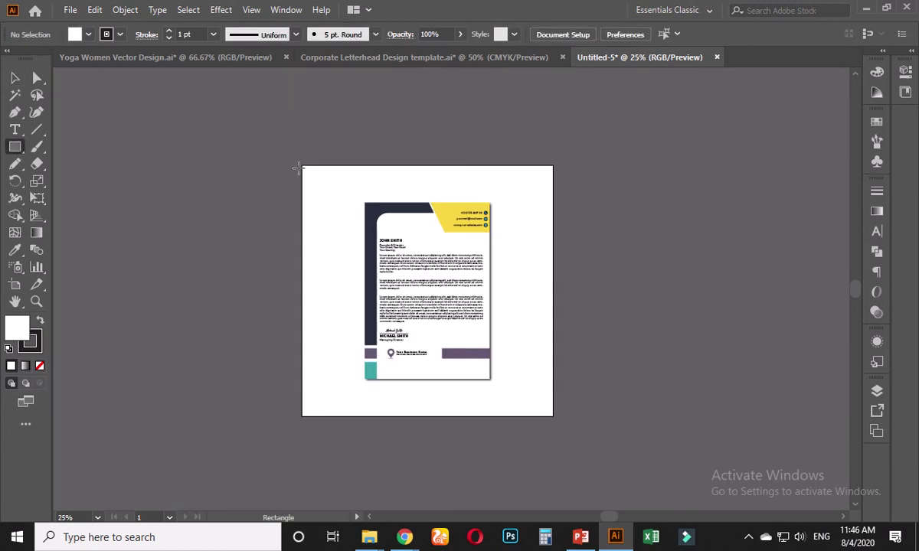
{"action": "mouse_move", "coordinate": [304, 165]}
{"action": "left_mouse_down"}
{"action": "mouse_move", "coordinate": [517, 392]}
{"action": "mouse_move", "coordinate": [552, 415]}
{"action": "left_mouse_up"}
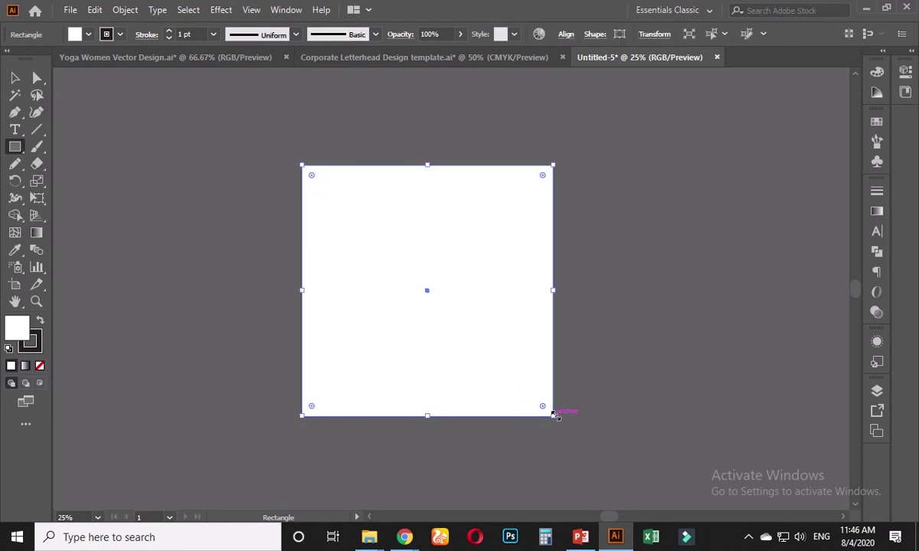
{"action": "key", "text": "ctrl+shift+bracketleft"}
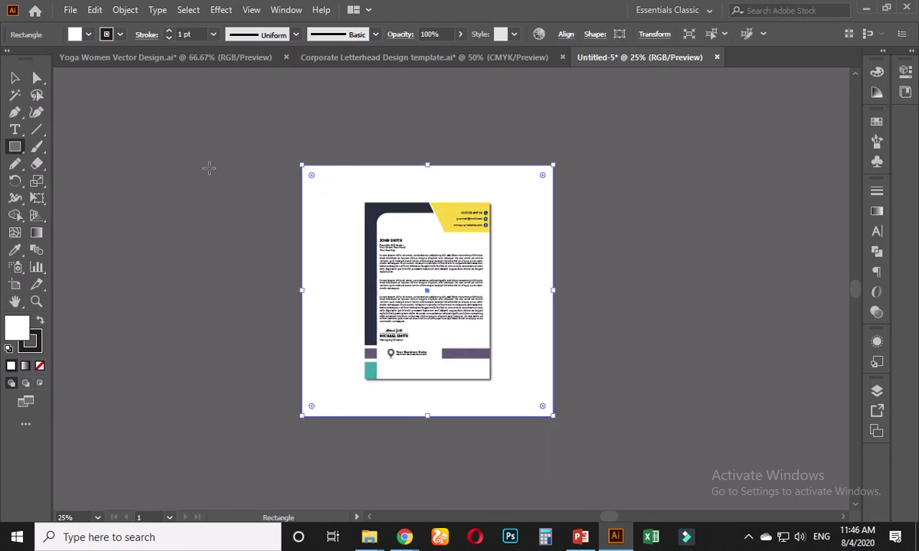
{"action": "left_click", "coordinate": [14, 77]}
{"action": "left_click", "coordinate": [153, 149]}
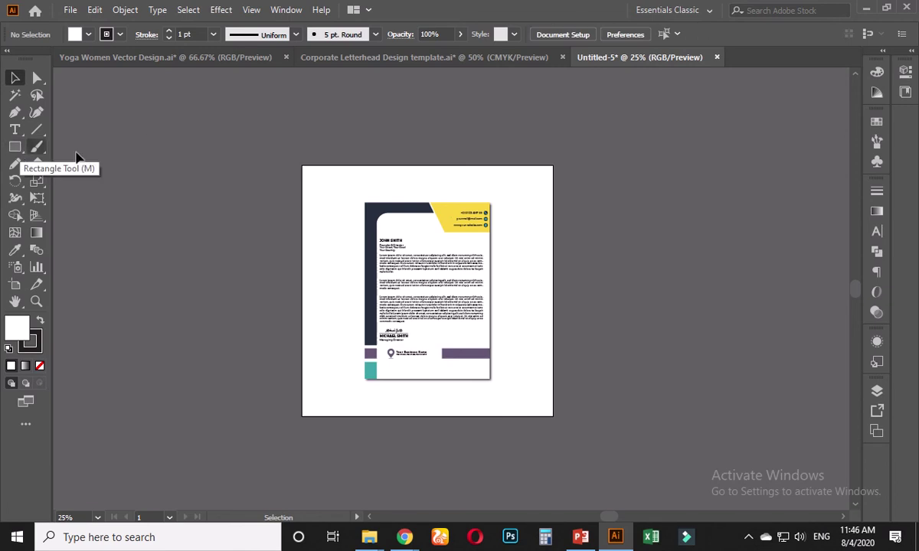
Step: Fill the background rectangle with the header's yellow using the Eyedropper
{"action": "left_click", "coordinate": [328, 207]}
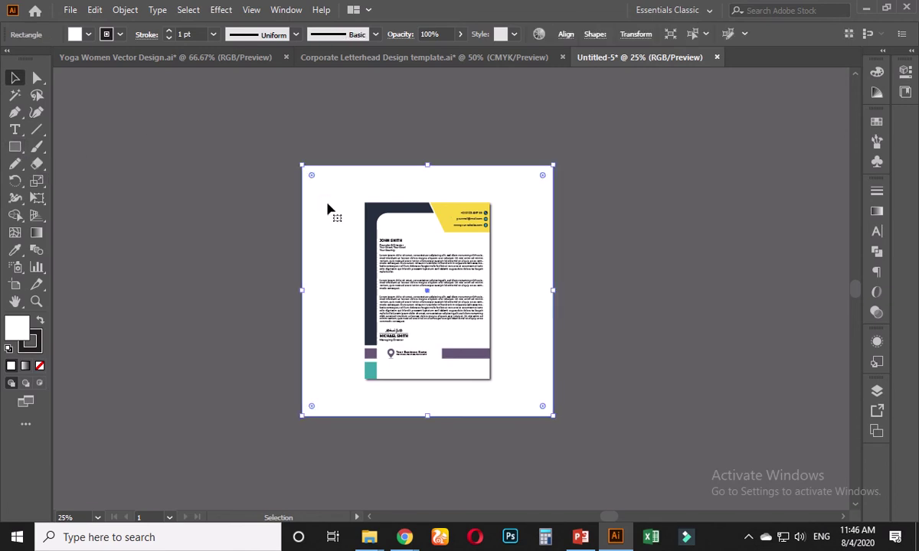
{"action": "key", "text": "a"}
{"action": "key", "text": "v"}
{"action": "left_click", "coordinate": [14, 249]}
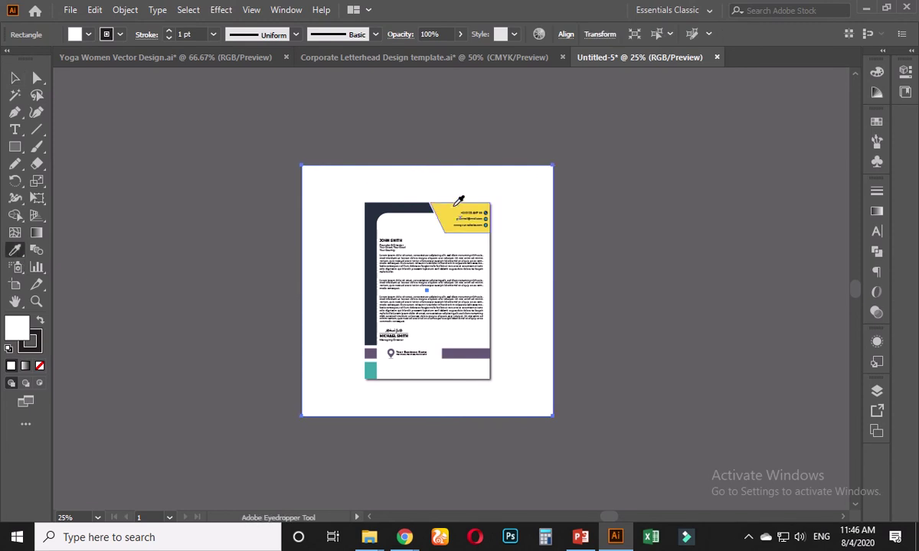
{"action": "left_click", "coordinate": [452, 206]}
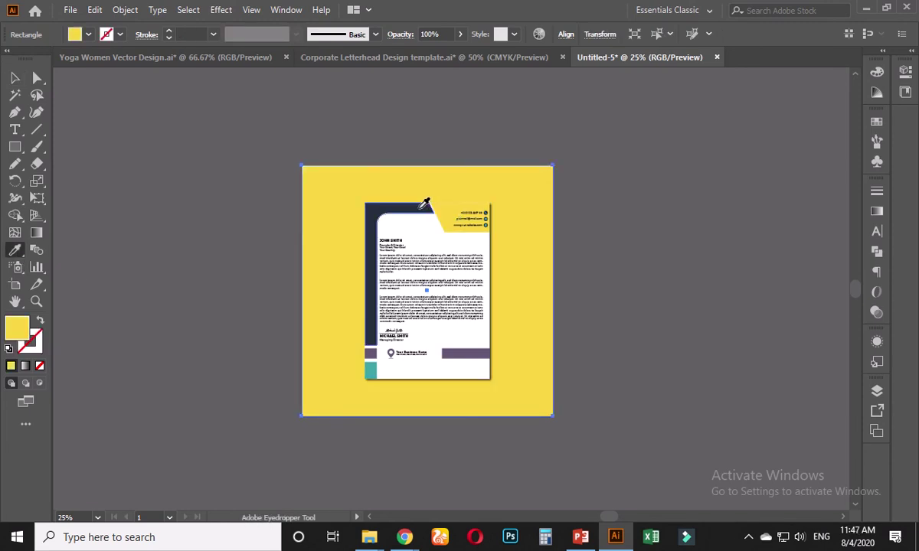
{"action": "left_click", "coordinate": [37, 77]}
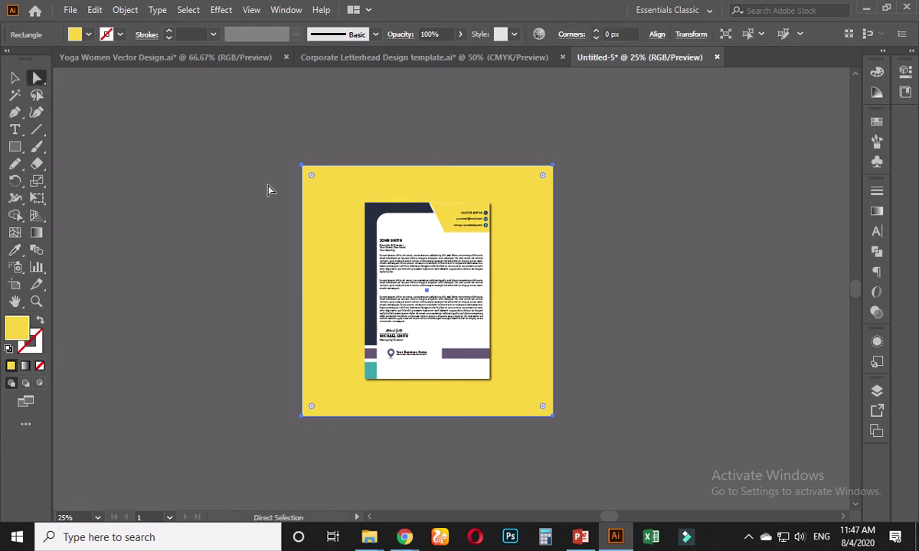
Step: Remove the rectangle's top-left corner to form a triangle, then undo it
{"action": "scroll", "coordinate": [309, 222], "scroll_direction": "up", "scroll_amount": 1}
{"action": "left_click", "coordinate": [14, 112]}
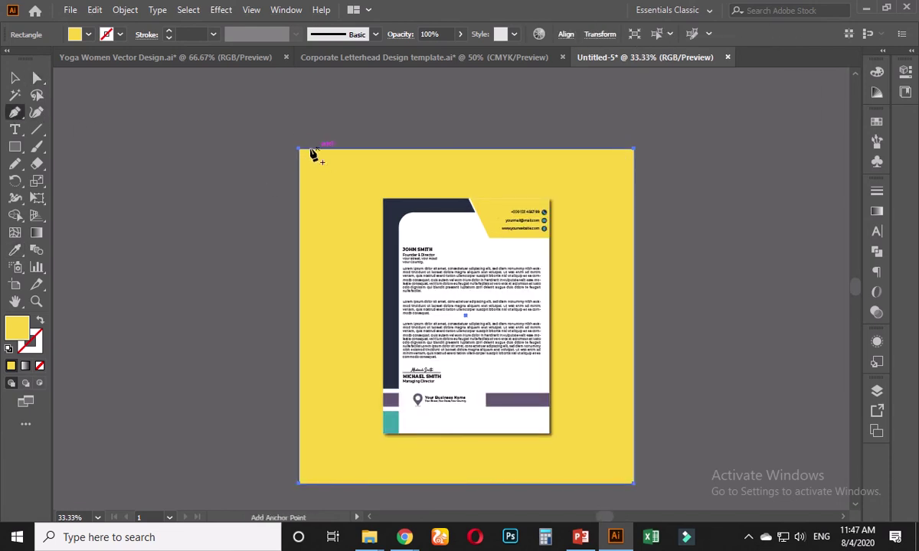
{"action": "left_click", "coordinate": [300, 151]}
{"action": "left_click", "coordinate": [14, 77]}
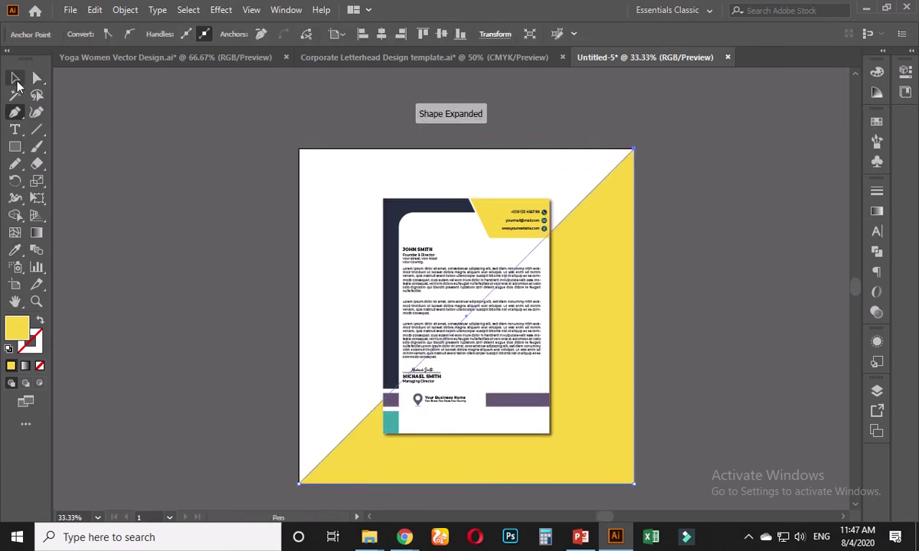
{"action": "left_click", "coordinate": [689, 281]}
{"action": "left_click_drag", "start_coordinate": [689, 299], "coordinate": [647, 273]}
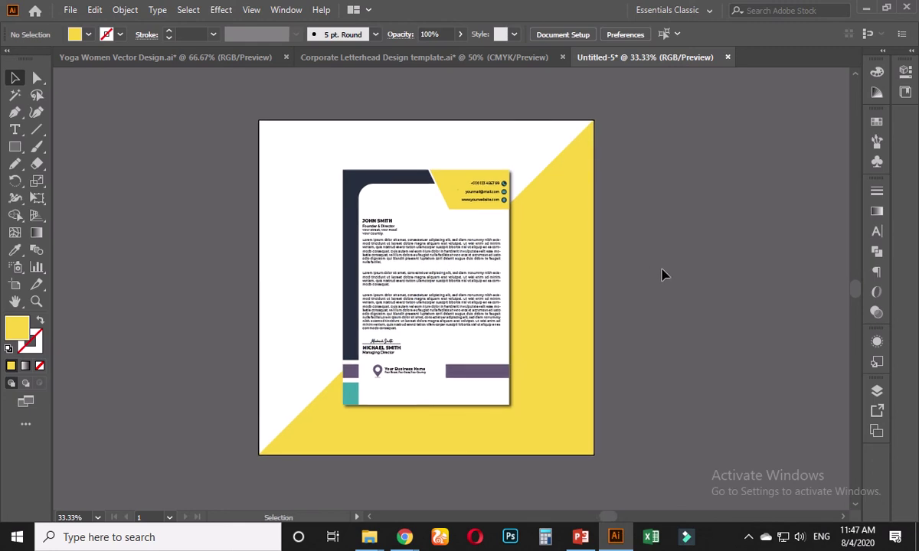
{"action": "key", "text": "ctrl+z"}
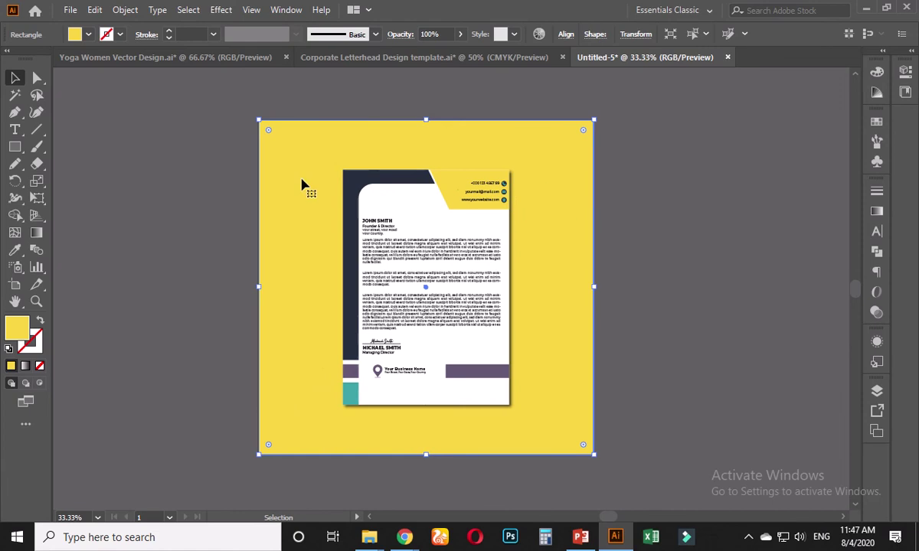
Step: Move the rectangle aside, give it the letterhead's navy fill, and move it back
{"action": "left_click_drag", "start_coordinate": [324, 186], "coordinate": [502, 195]}
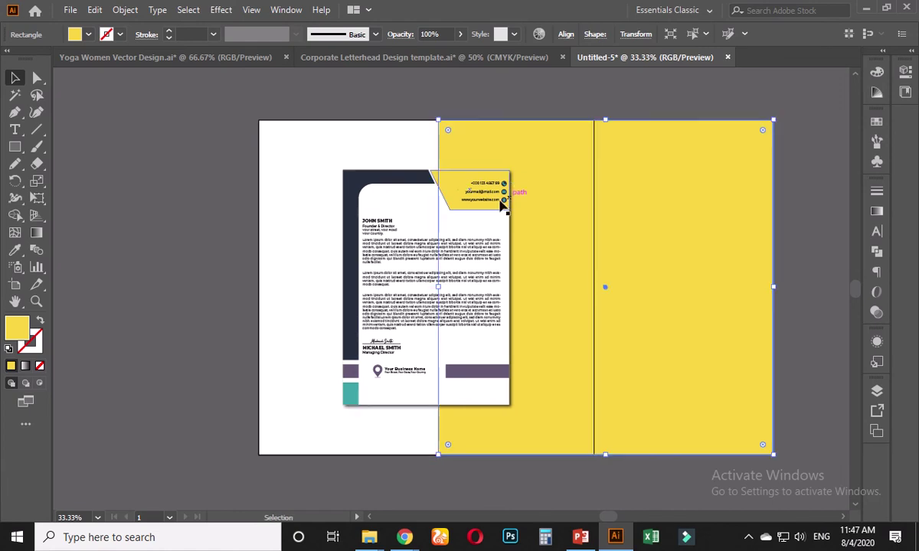
{"action": "left_click", "coordinate": [14, 250]}
{"action": "left_click", "coordinate": [352, 179]}
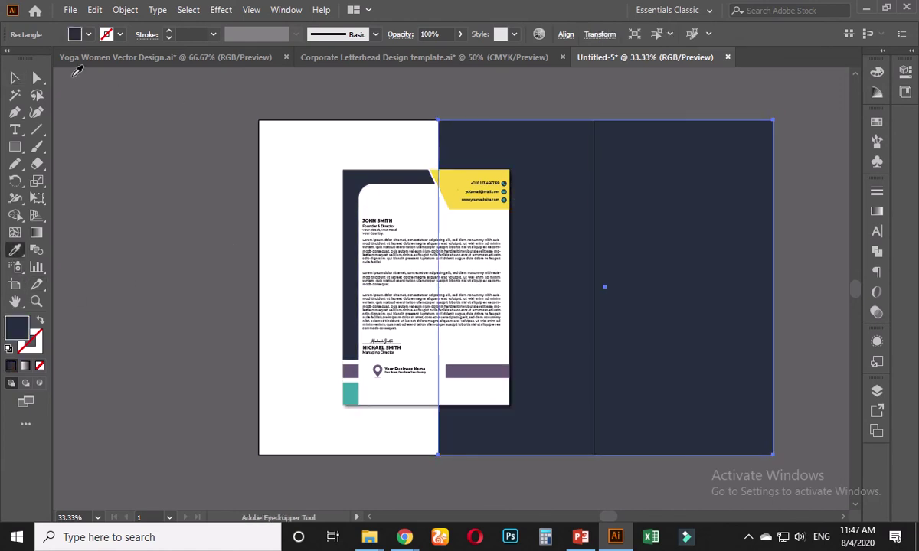
{"action": "left_click", "coordinate": [14, 78]}
{"action": "left_click_drag", "start_coordinate": [611, 220], "coordinate": [408, 200]}
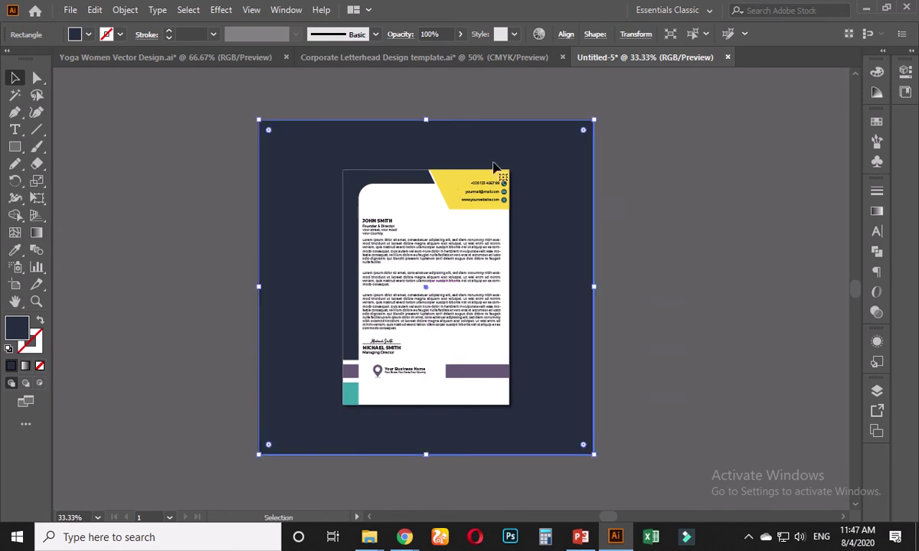
Step: Delete the rectangle's top-left anchor point to turn it into a diagonal triangle
{"action": "left_click", "coordinate": [14, 112]}
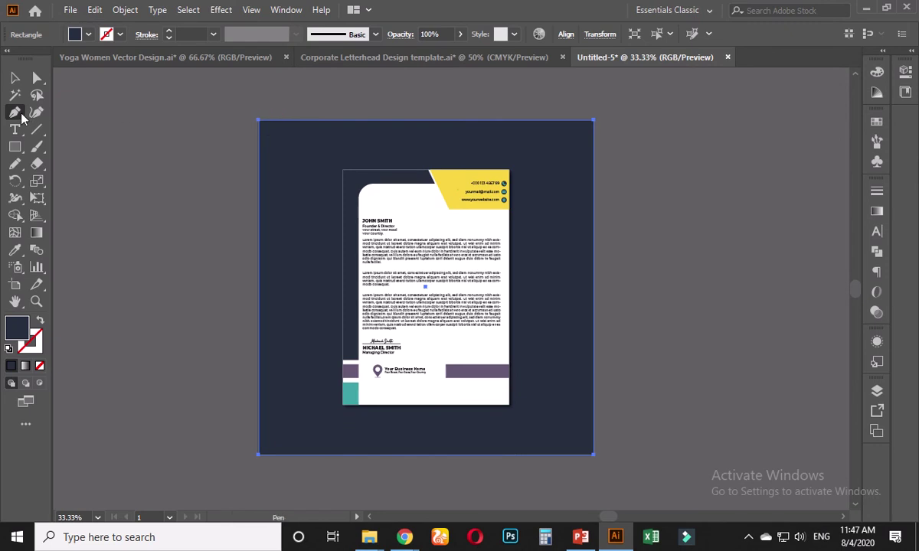
{"action": "left_click_drag", "start_coordinate": [22, 116], "coordinate": [70, 143]}
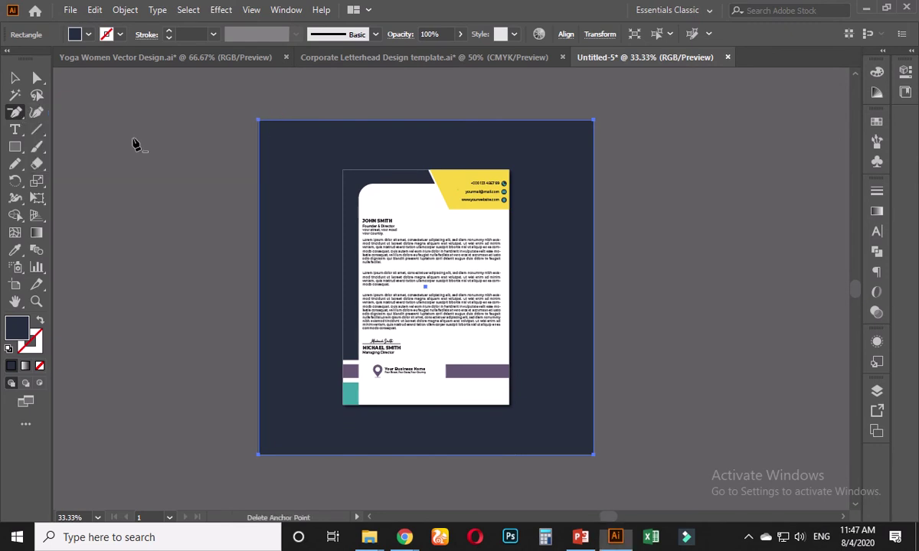
{"action": "left_click", "coordinate": [594, 120]}
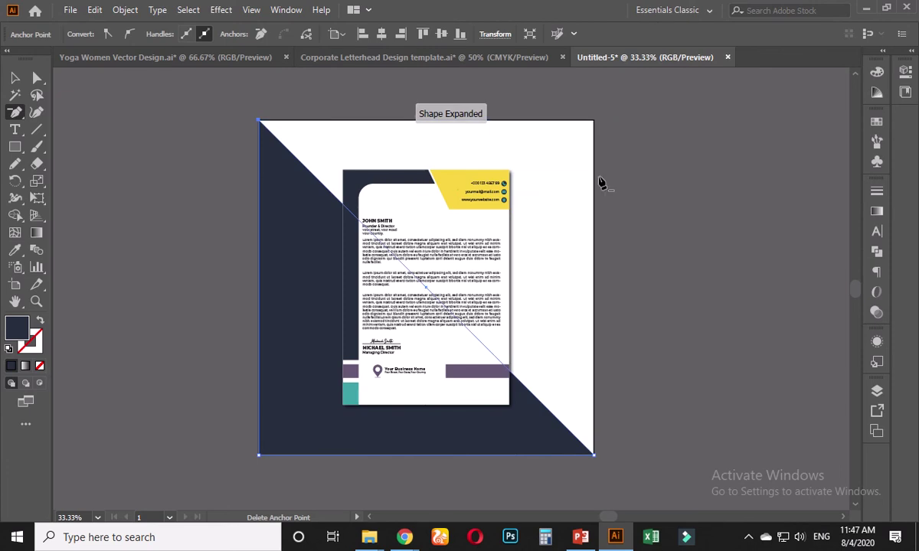
{"action": "key", "text": "ctrl+z"}
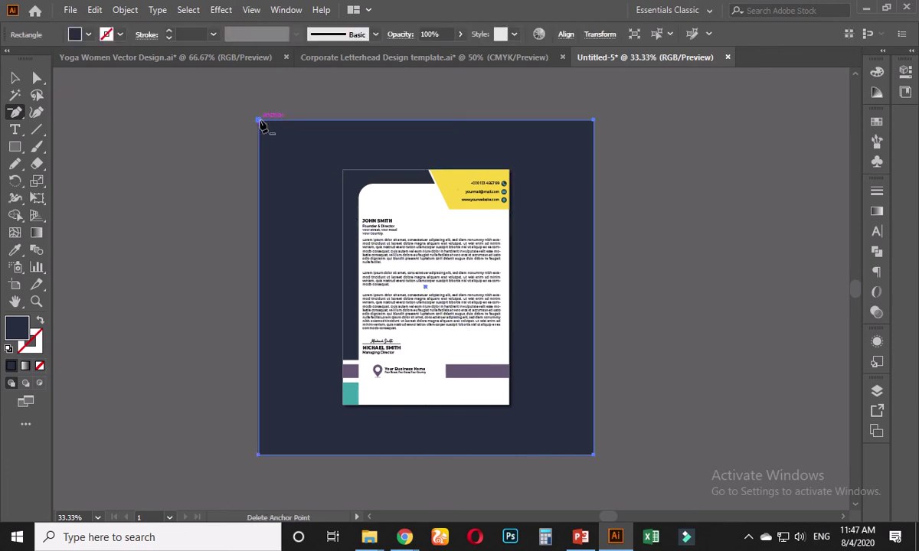
{"action": "left_click", "coordinate": [260, 121]}
{"action": "left_click", "coordinate": [15, 77]}
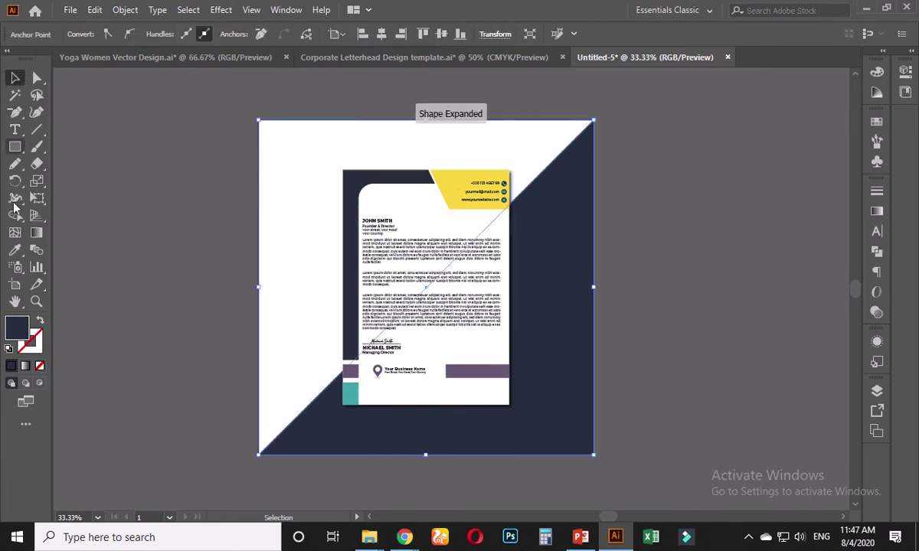
Step: Fill the triangle with the bottom bar's purple and clear the selection
{"action": "left_click", "coordinate": [14, 250]}
{"action": "left_click", "coordinate": [459, 178]}
{"action": "left_click", "coordinate": [490, 372]}
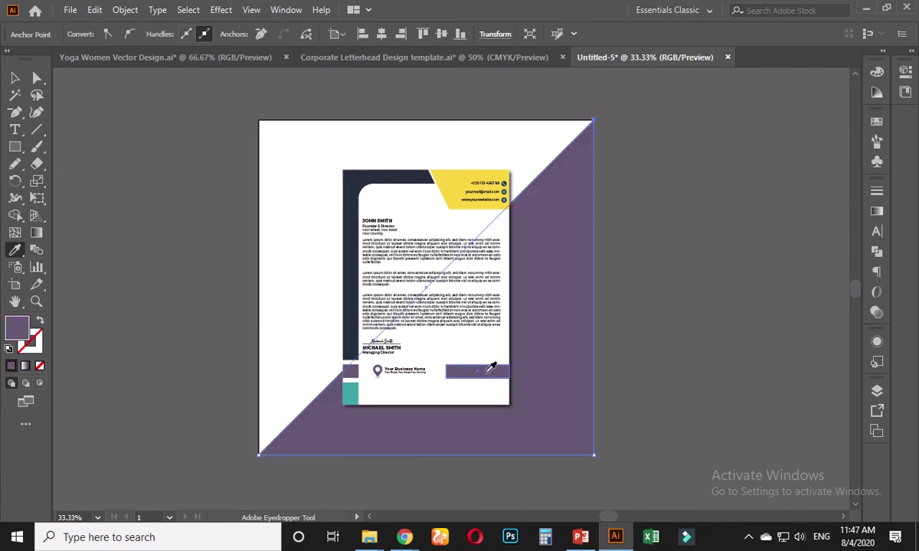
{"action": "left_click", "coordinate": [16, 78]}
{"action": "left_click", "coordinate": [635, 222]}
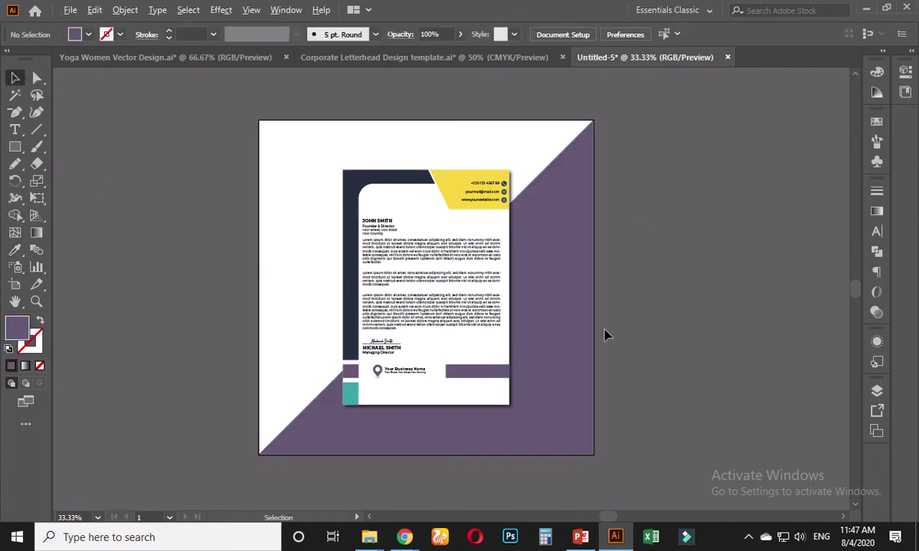
{"action": "scroll", "coordinate": [603, 332], "scroll_direction": "up", "scroll_amount": 1}
{"action": "scroll", "coordinate": [495, 357], "scroll_direction": "down", "scroll_amount": 1}
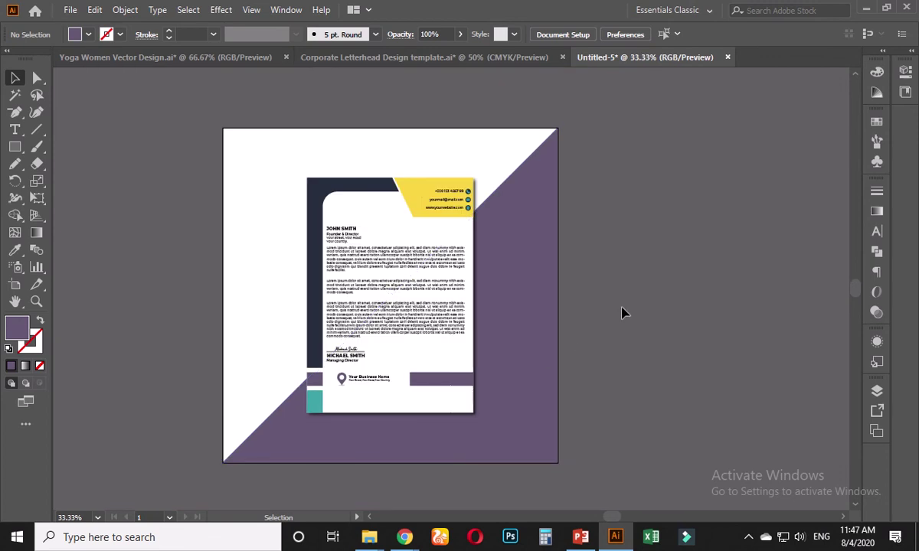
Step: Export the artboard via Save for Web as a Maximum-quality JPEG, Untitled-5.jpg, on the Desktop
{"action": "left_click", "coordinate": [70, 9]}
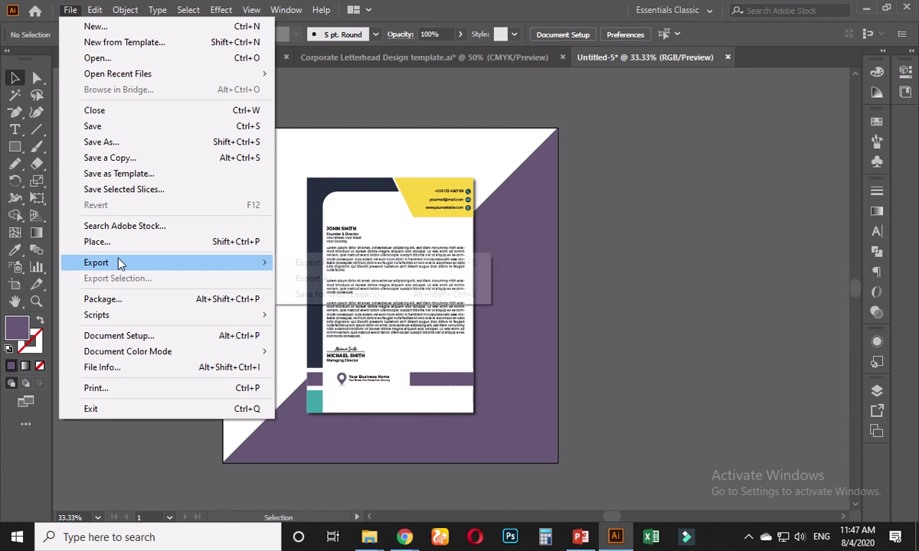
{"action": "mouse_move", "coordinate": [117, 263]}
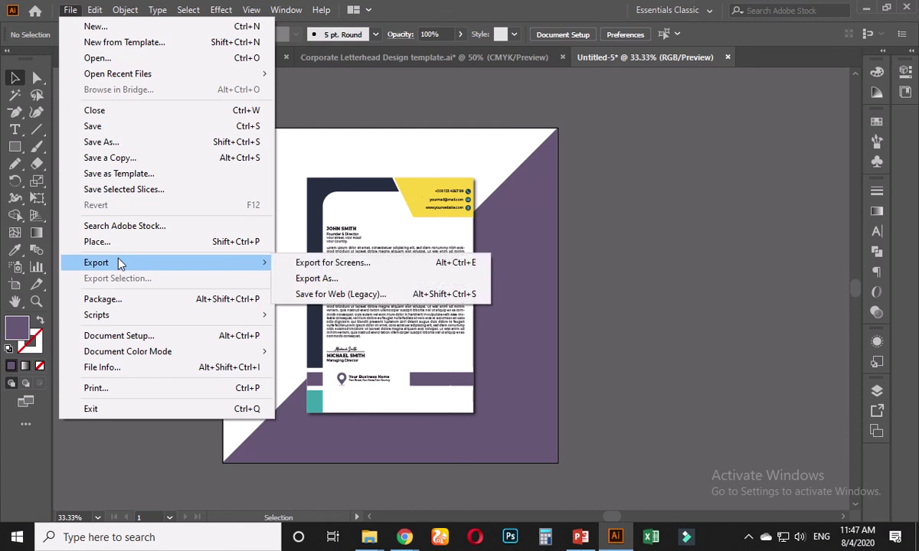
{"action": "left_click", "coordinate": [327, 296]}
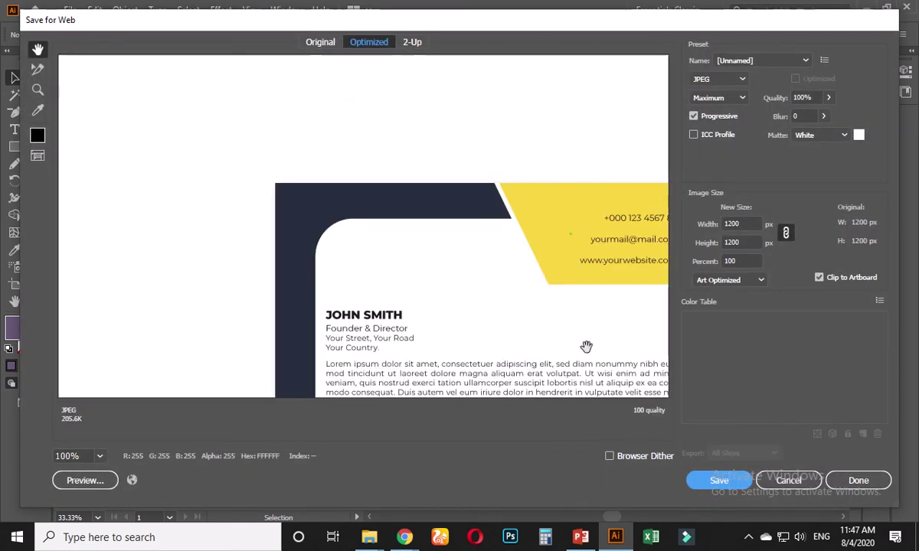
{"action": "left_click_drag", "start_coordinate": [585, 346], "coordinate": [422, 185]}
{"action": "left_click", "coordinate": [435, 227], "text": "ctrl+alt"}
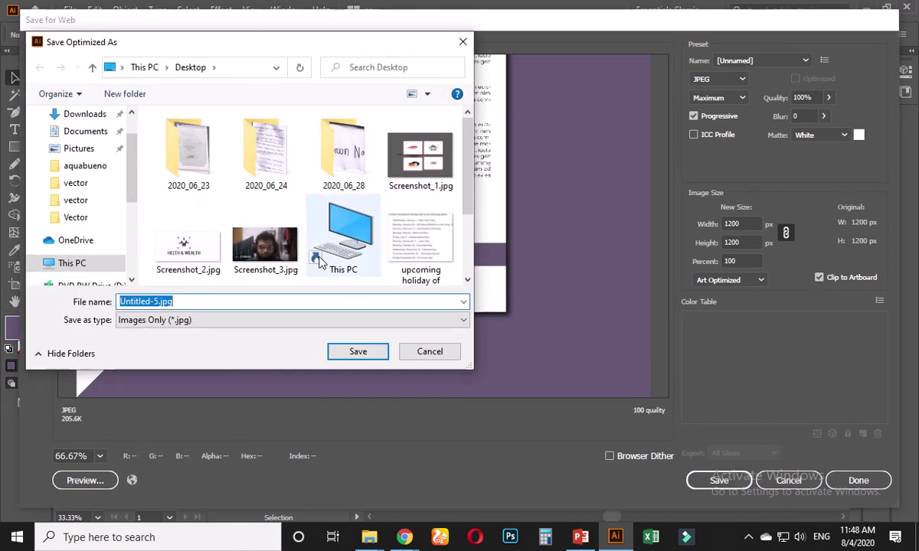
{"action": "left_click", "coordinate": [367, 352]}
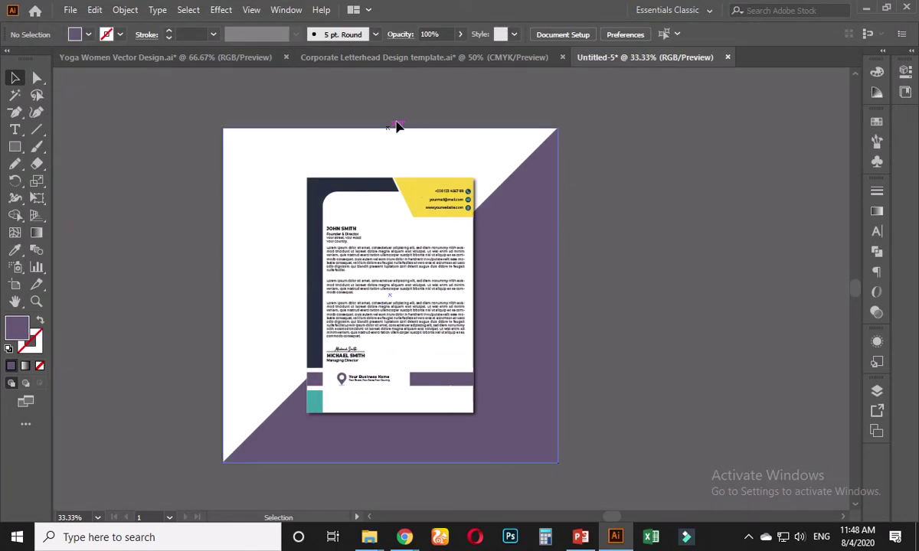
{"action": "left_click", "coordinate": [865, 8]}
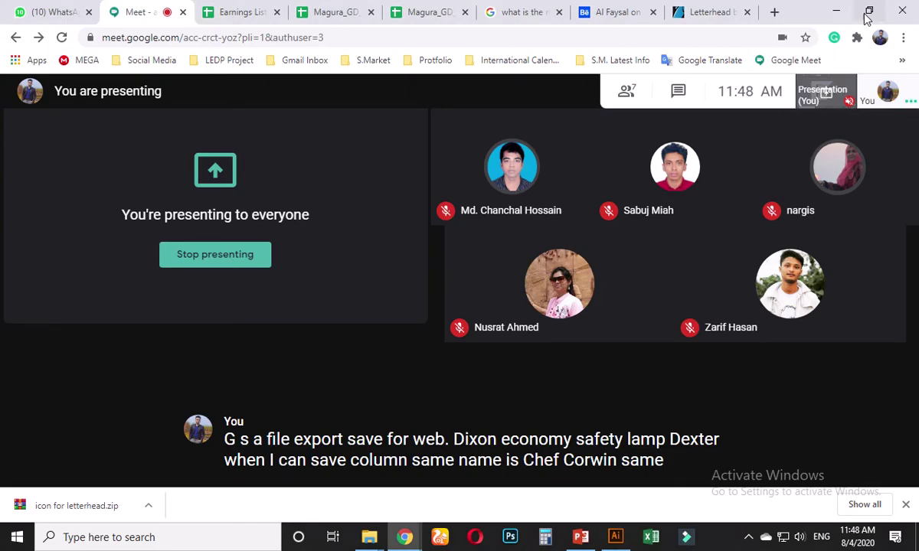
Step: Minimize Chrome and File Explorer and open Untitled-5.jpg from the desktop
{"action": "left_click", "coordinate": [840, 6]}
{"action": "left_click", "coordinate": [838, 6]}
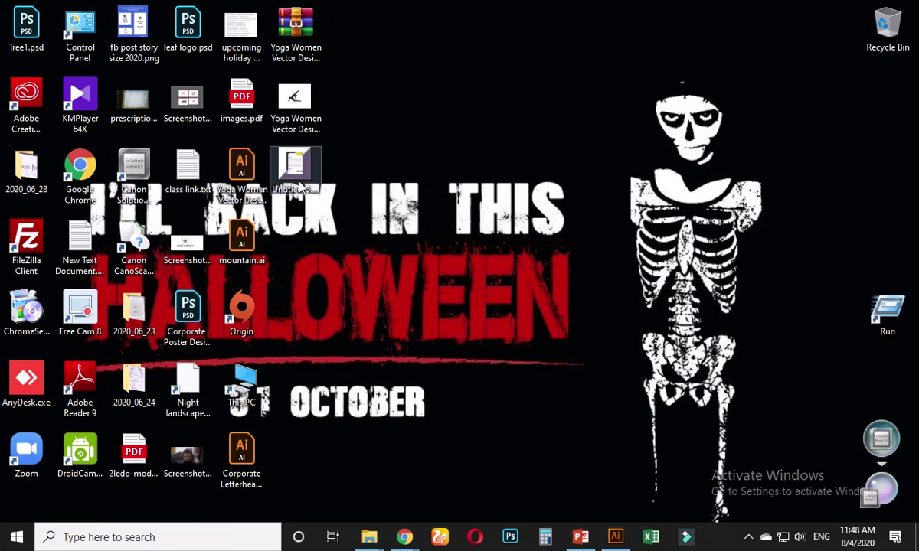
{"action": "left_click", "coordinate": [243, 487]}
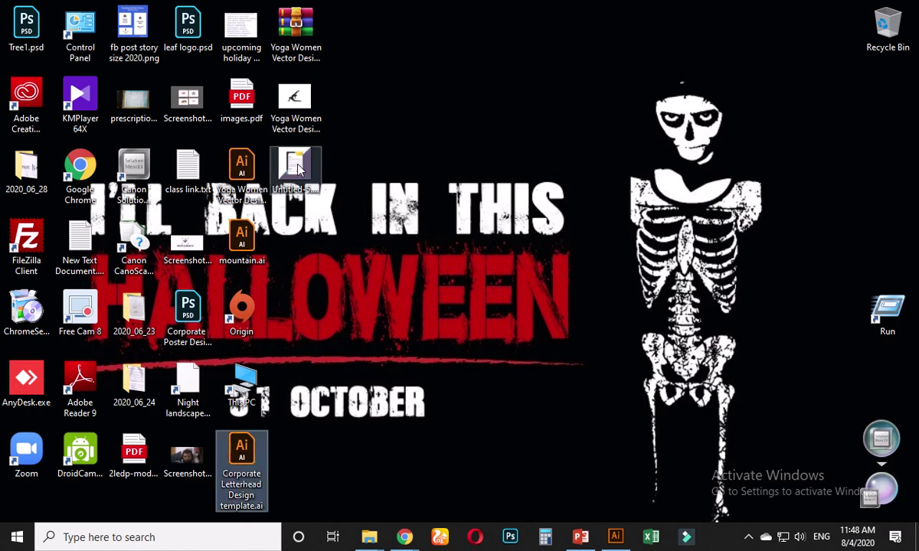
{"action": "double_click", "coordinate": [297, 167]}
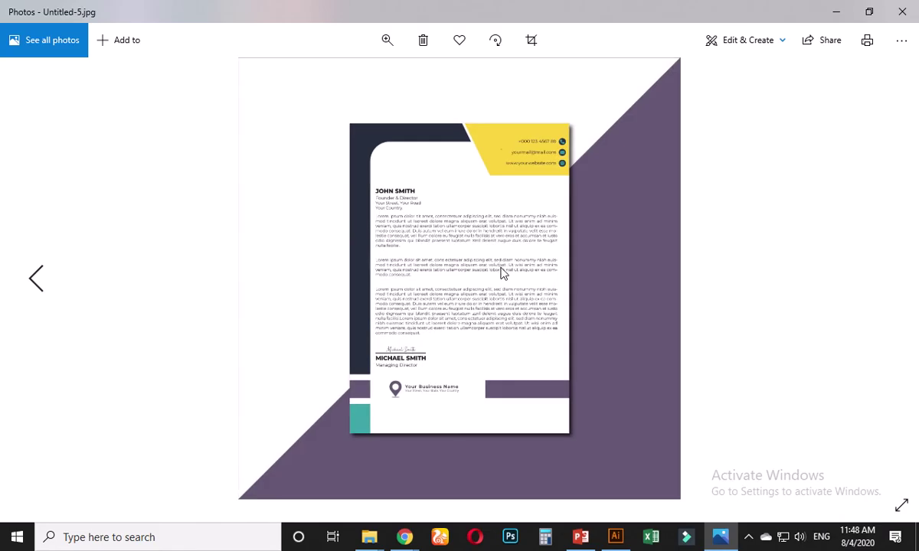
Step: Zoom in to inspect the exported letterhead mockup, then close Photos
{"action": "scroll", "coordinate": [500, 272], "scroll_direction": "up", "scroll_amount": 2}
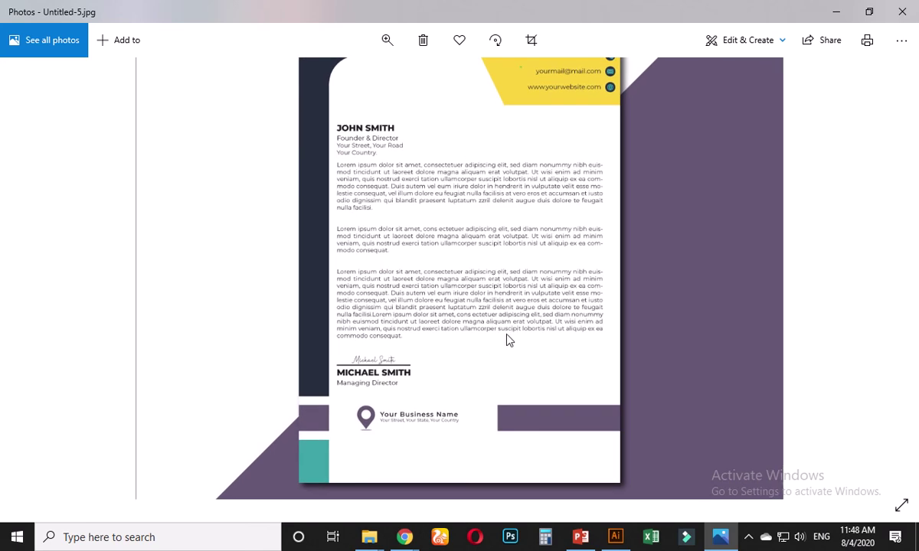
{"action": "scroll", "coordinate": [587, 313], "scroll_direction": "up", "scroll_amount": 2}
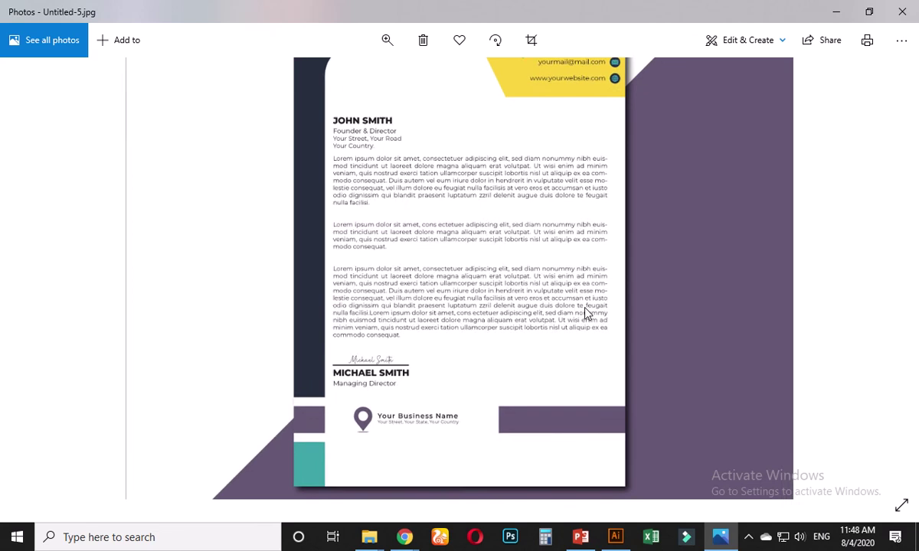
{"action": "scroll", "coordinate": [568, 308], "scroll_direction": "up", "scroll_amount": 3}
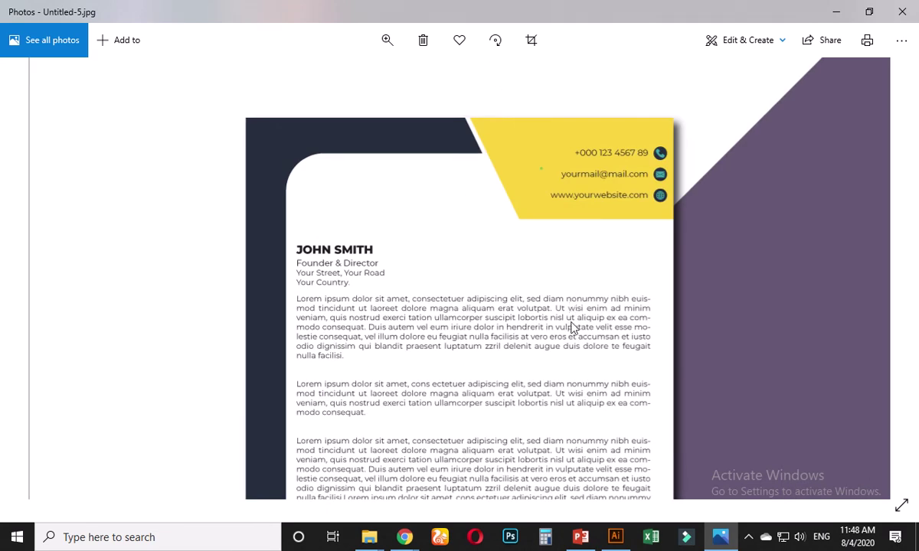
{"action": "scroll", "coordinate": [461, 273], "scroll_direction": "down", "scroll_amount": 3}
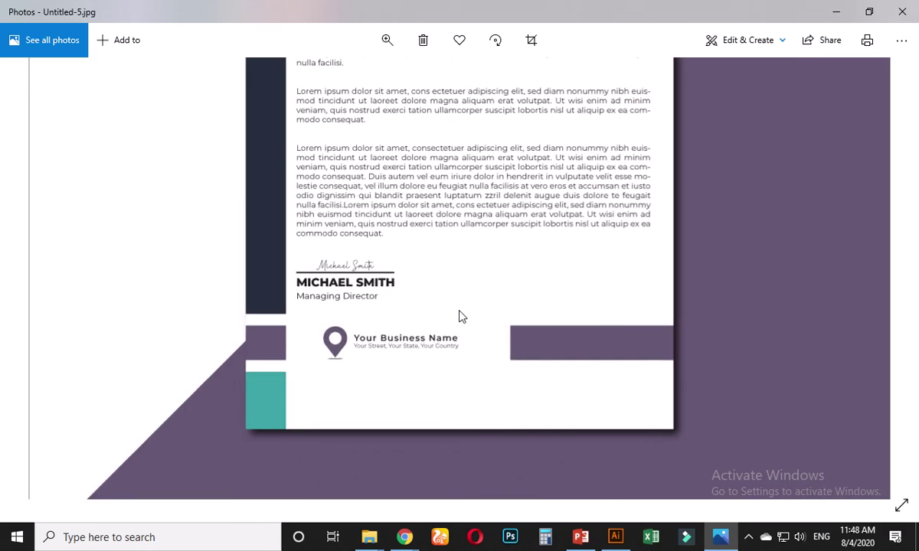
{"action": "scroll", "coordinate": [459, 315], "scroll_direction": "down", "scroll_amount": 1}
{"action": "scroll", "coordinate": [459, 315], "scroll_direction": "down", "scroll_amount": 3}
{"action": "mouse_move", "coordinate": [503, 16]}
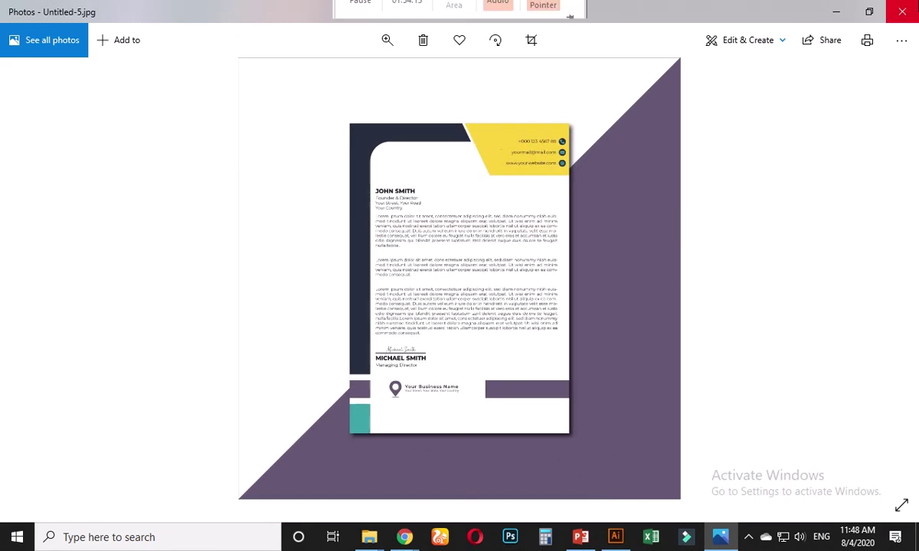
{"action": "key", "text": "alt+F4"}
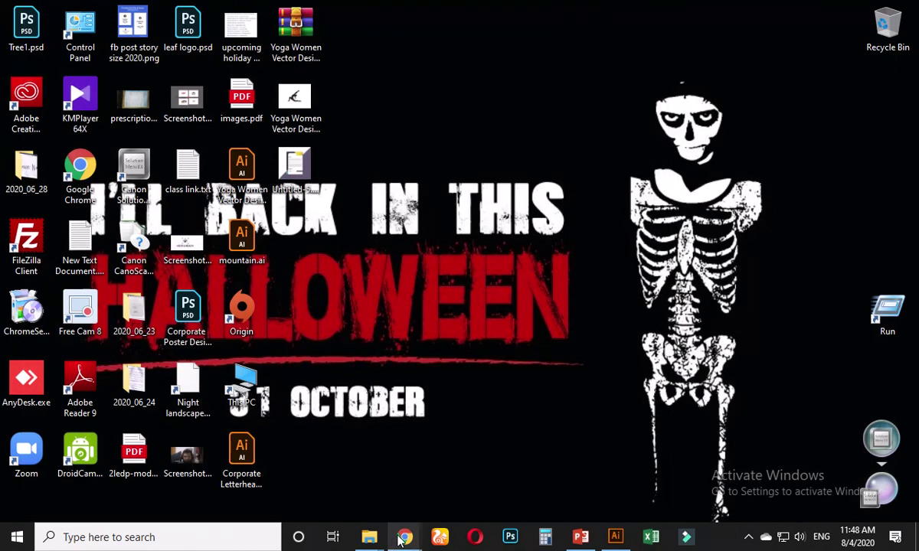
Step: Bring Chrome forward, go to the Letterhead GraphicRiver tab, and close the enlarged preview image
{"action": "mouse_move", "coordinate": [379, 523]}
{"action": "left_click", "coordinate": [326, 474]}
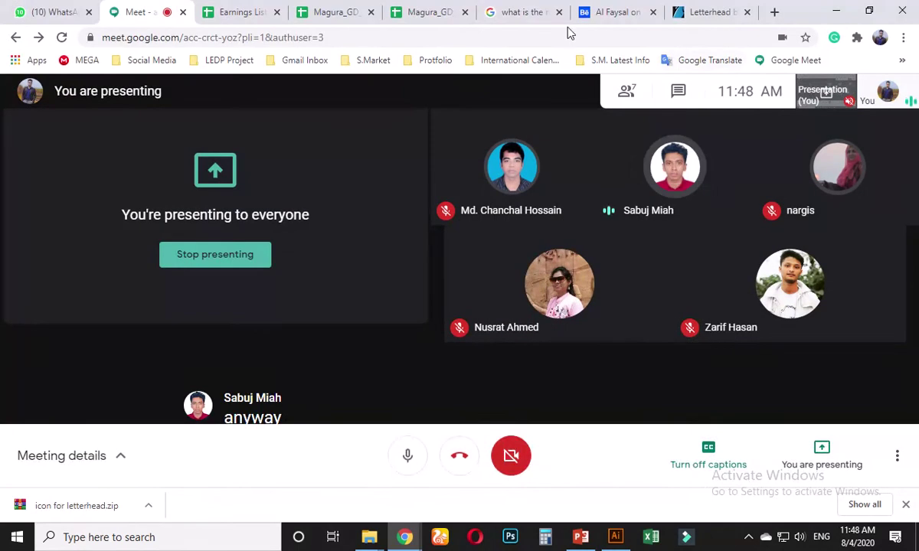
{"action": "left_click", "coordinate": [710, 13]}
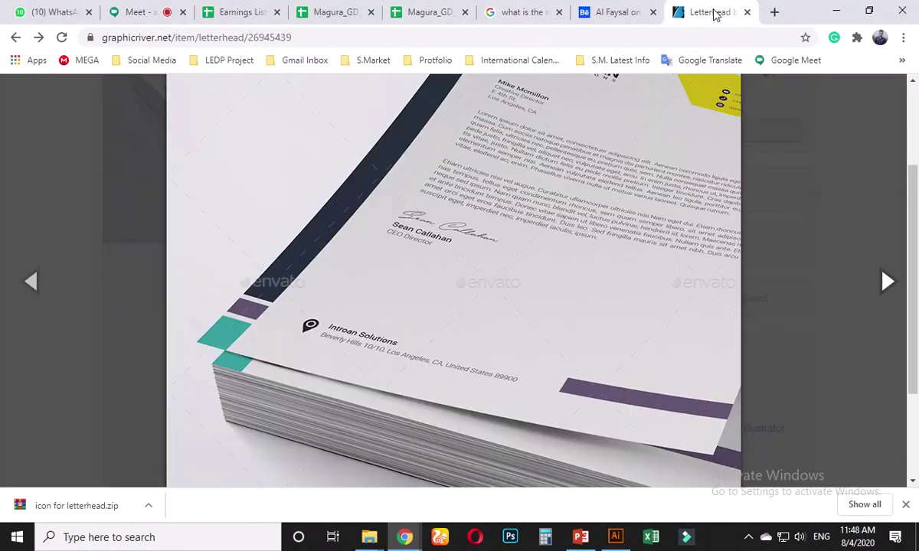
{"action": "left_click", "coordinate": [770, 195]}
Step: Scroll through the Letterhead item page, reviewing the template and its $5 Regular License box
{"action": "scroll", "coordinate": [539, 267], "scroll_direction": "up", "scroll_amount": 5}
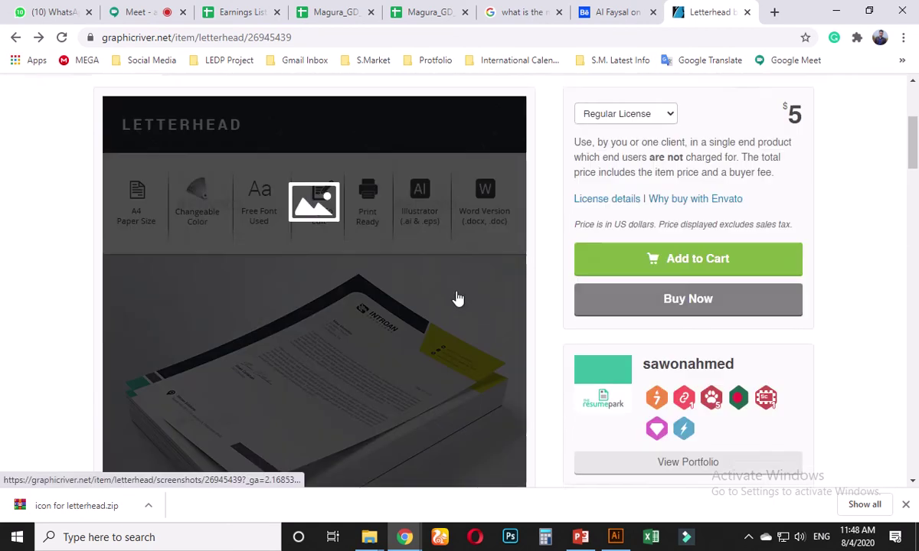
{"action": "scroll", "coordinate": [578, 318], "scroll_direction": "down", "scroll_amount": 3}
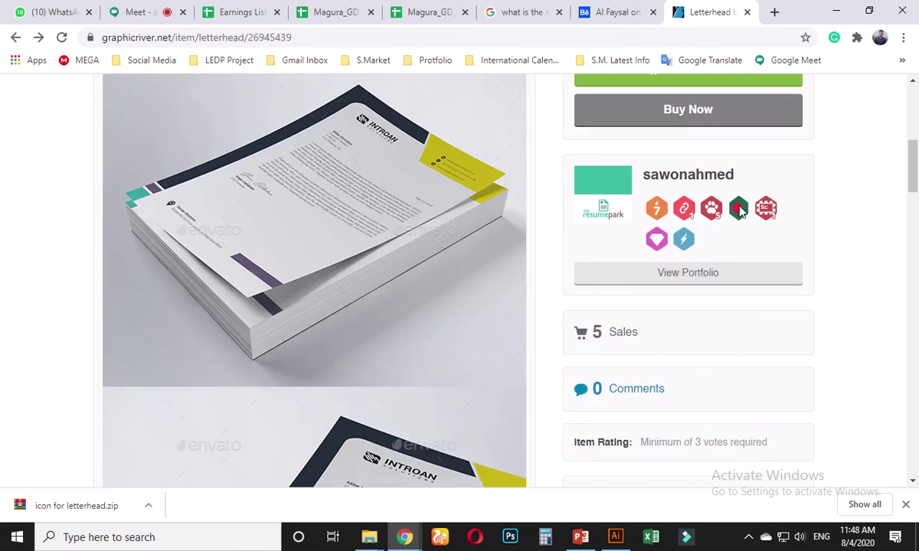
{"action": "mouse_move", "coordinate": [743, 217]}
{"action": "scroll", "coordinate": [744, 220], "scroll_direction": "up", "scroll_amount": 5}
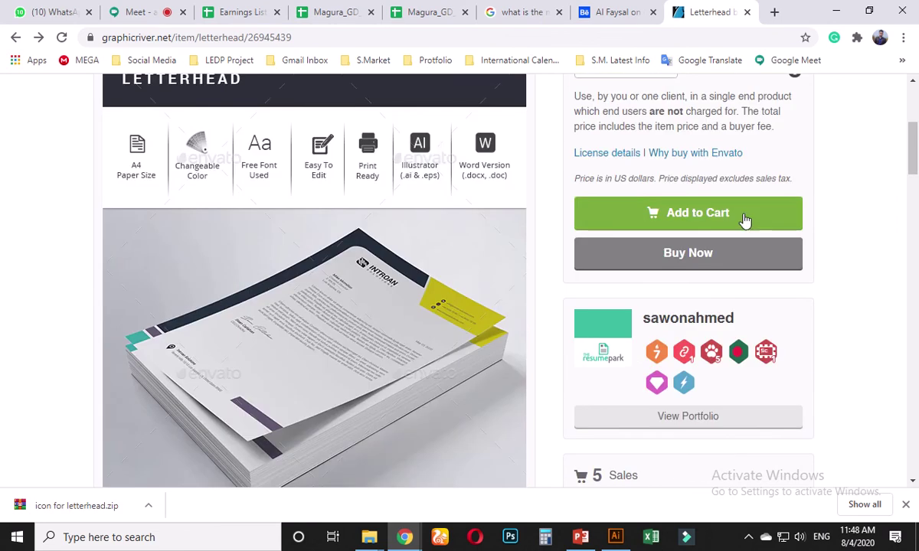
{"action": "scroll", "coordinate": [787, 414], "scroll_direction": "down", "scroll_amount": 4}
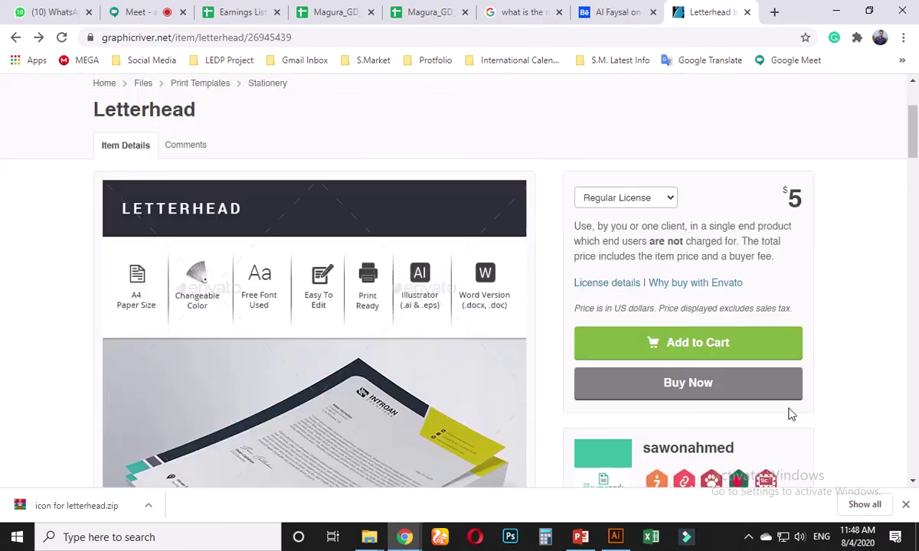
{"action": "scroll", "coordinate": [765, 398], "scroll_direction": "down", "scroll_amount": 3}
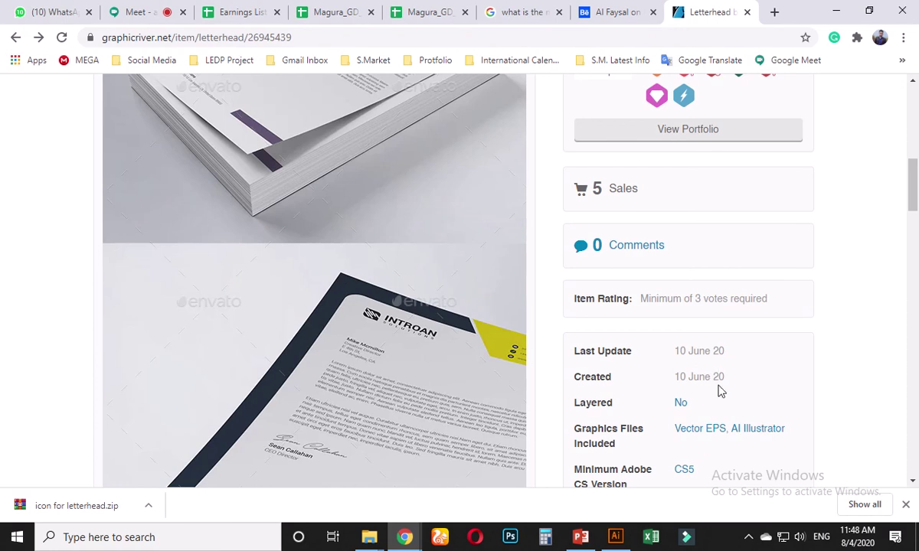
{"action": "scroll", "coordinate": [720, 397], "scroll_direction": "up", "scroll_amount": 3}
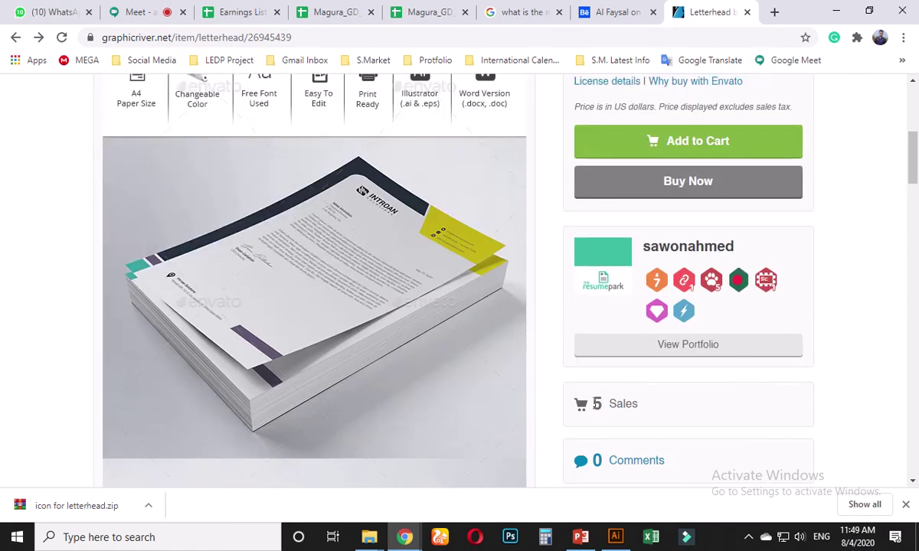
{"action": "scroll", "coordinate": [662, 410], "scroll_direction": "up", "scroll_amount": 3}
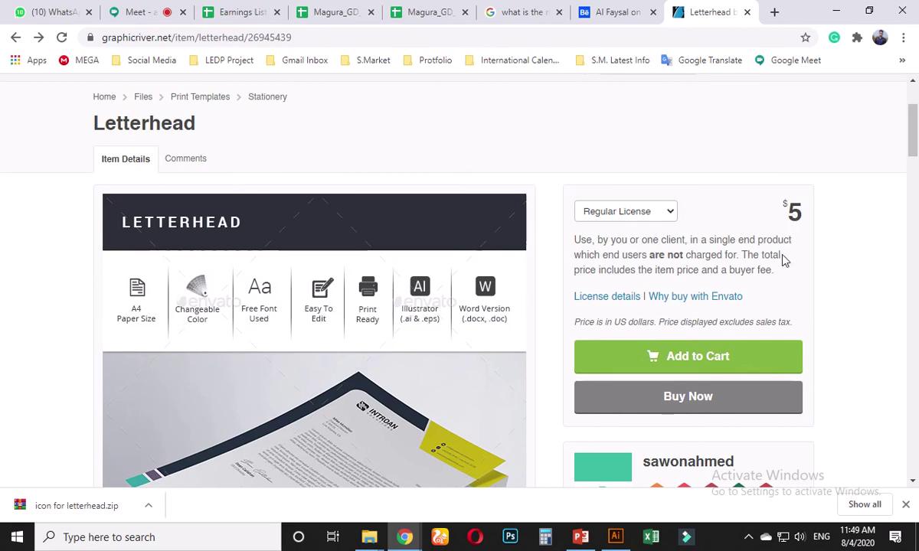
{"action": "scroll", "coordinate": [642, 333], "scroll_direction": "down", "scroll_amount": 2}
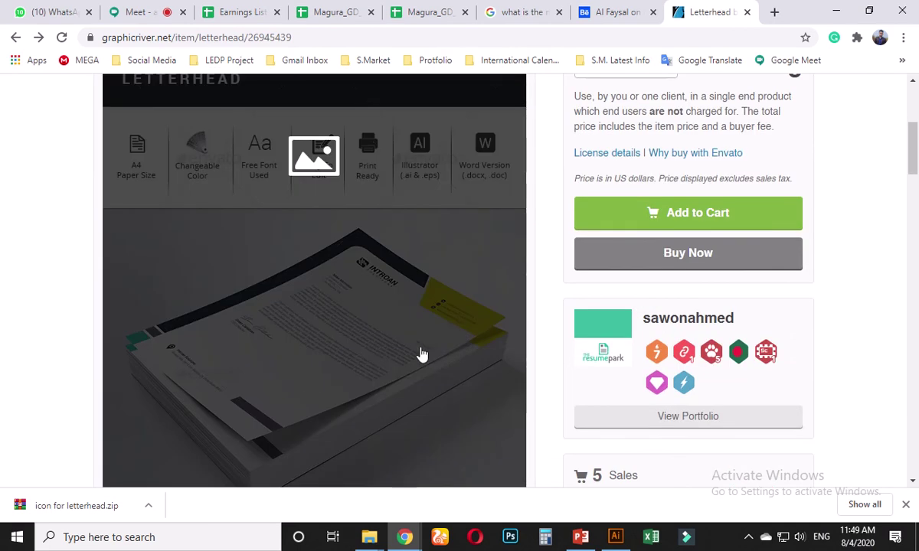
{"action": "scroll", "coordinate": [656, 323], "scroll_direction": "up", "scroll_amount": 1}
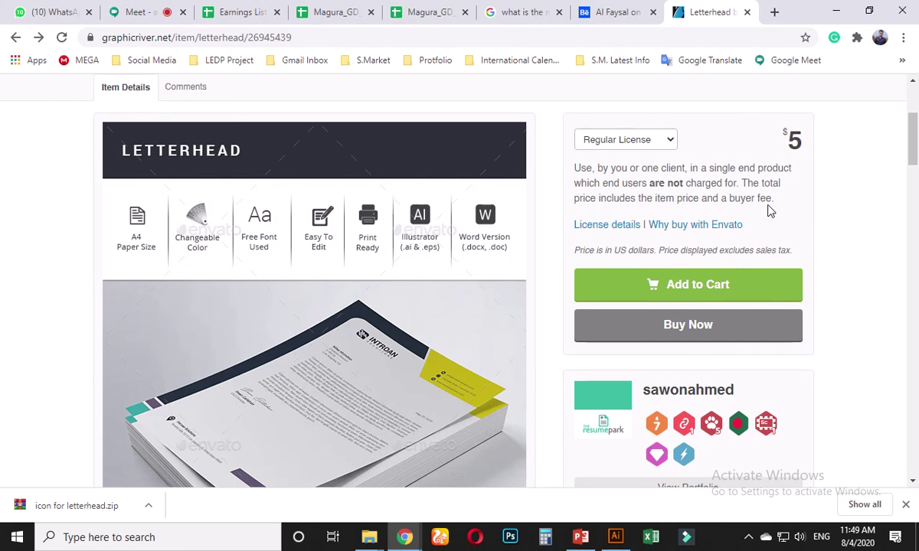
{"action": "scroll", "coordinate": [724, 250], "scroll_direction": "down", "scroll_amount": 2}
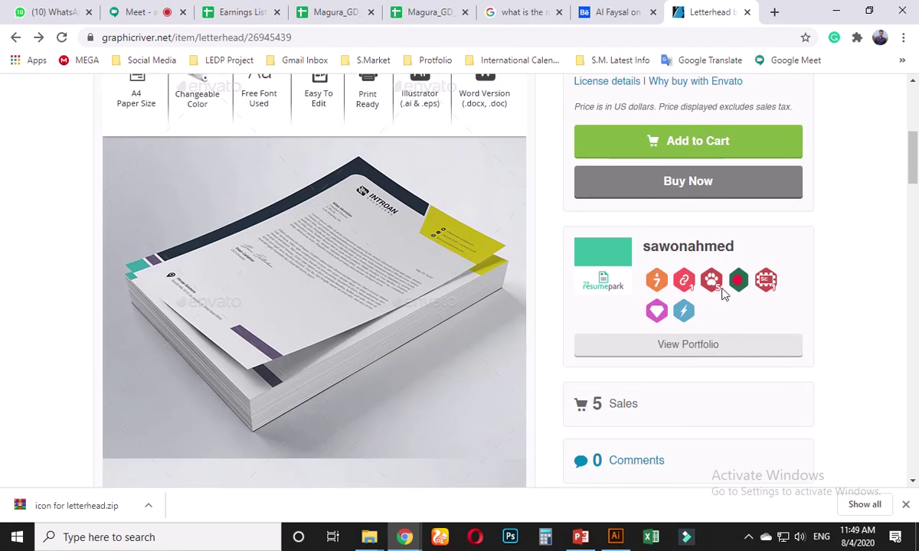
{"action": "scroll", "coordinate": [673, 306], "scroll_direction": "down", "scroll_amount": 6}
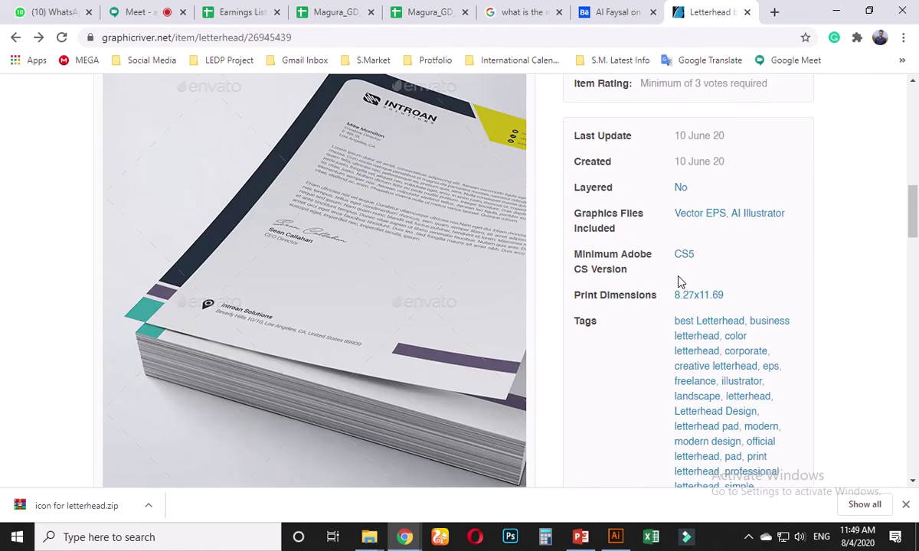
{"action": "scroll", "coordinate": [663, 321], "scroll_direction": "down", "scroll_amount": 6}
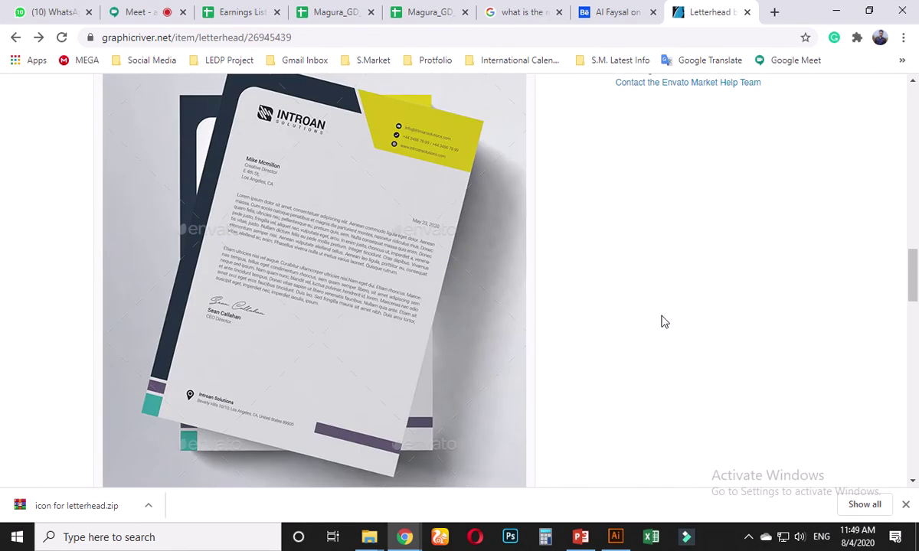
{"action": "scroll", "coordinate": [660, 323], "scroll_direction": "up", "scroll_amount": 3}
{"action": "scroll", "coordinate": [577, 423], "scroll_direction": "down", "scroll_amount": 12}
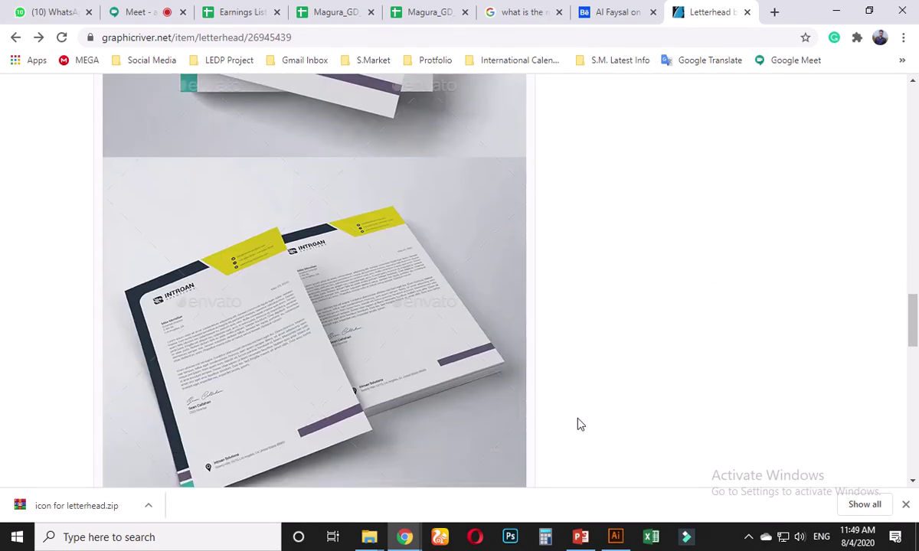
{"action": "scroll", "coordinate": [574, 413], "scroll_direction": "up", "scroll_amount": 20}
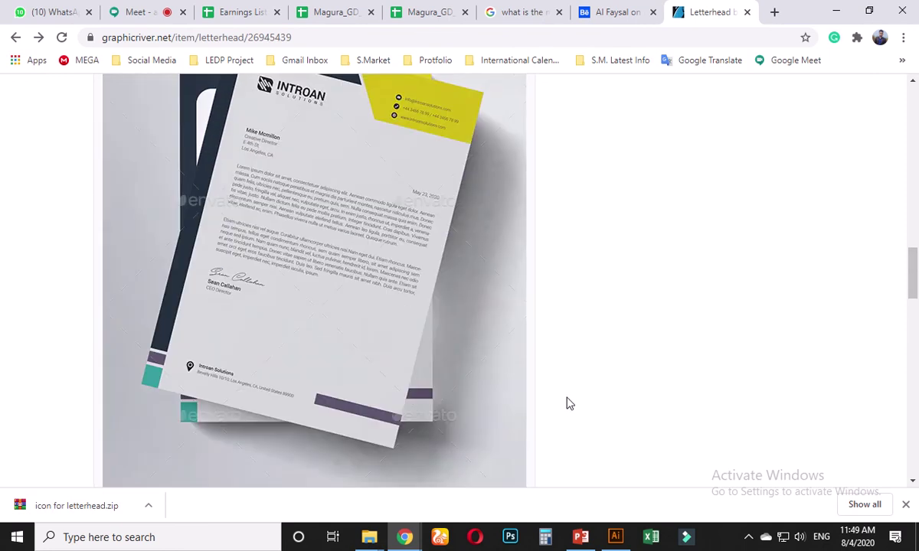
{"action": "scroll", "coordinate": [573, 396], "scroll_direction": "up", "scroll_amount": 1}
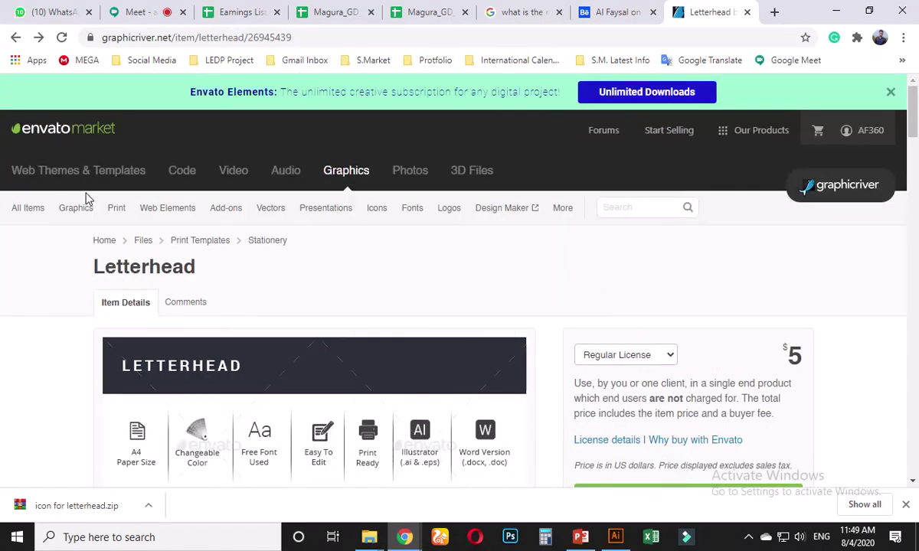